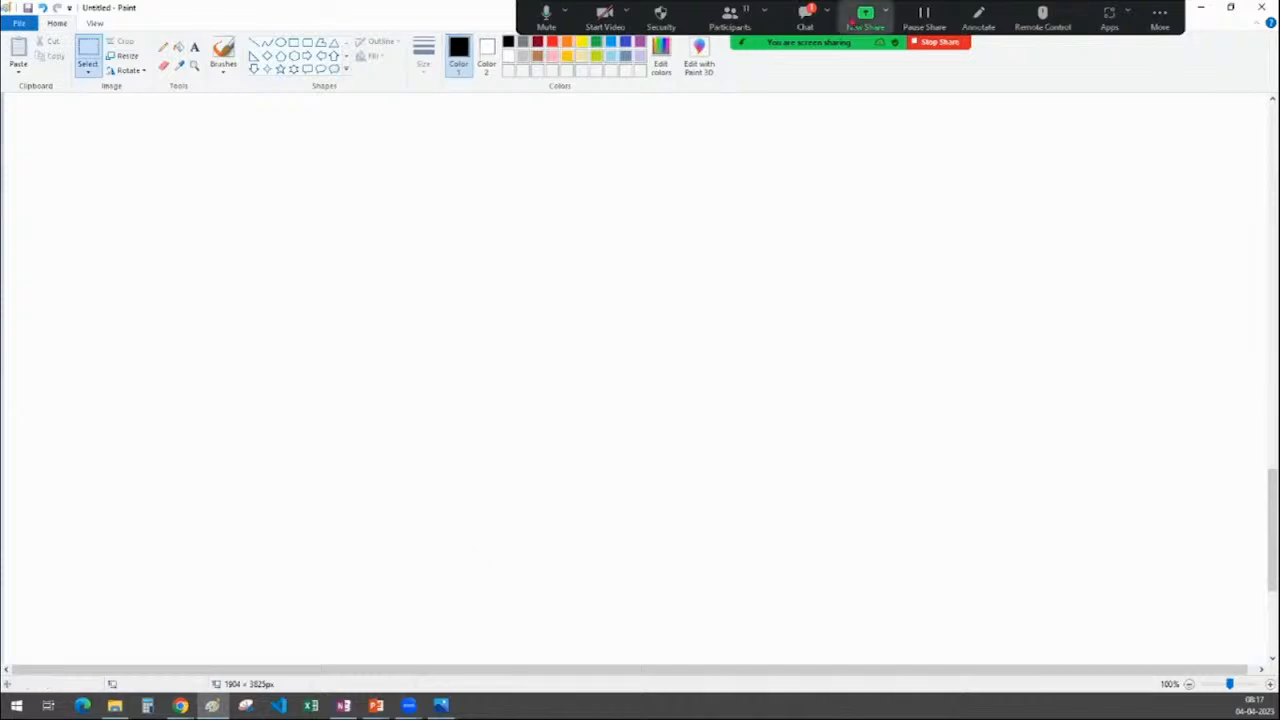
Discard a trial text box on the blank Paint canvas and centre the OneNote notes window
left_click(805, 18)
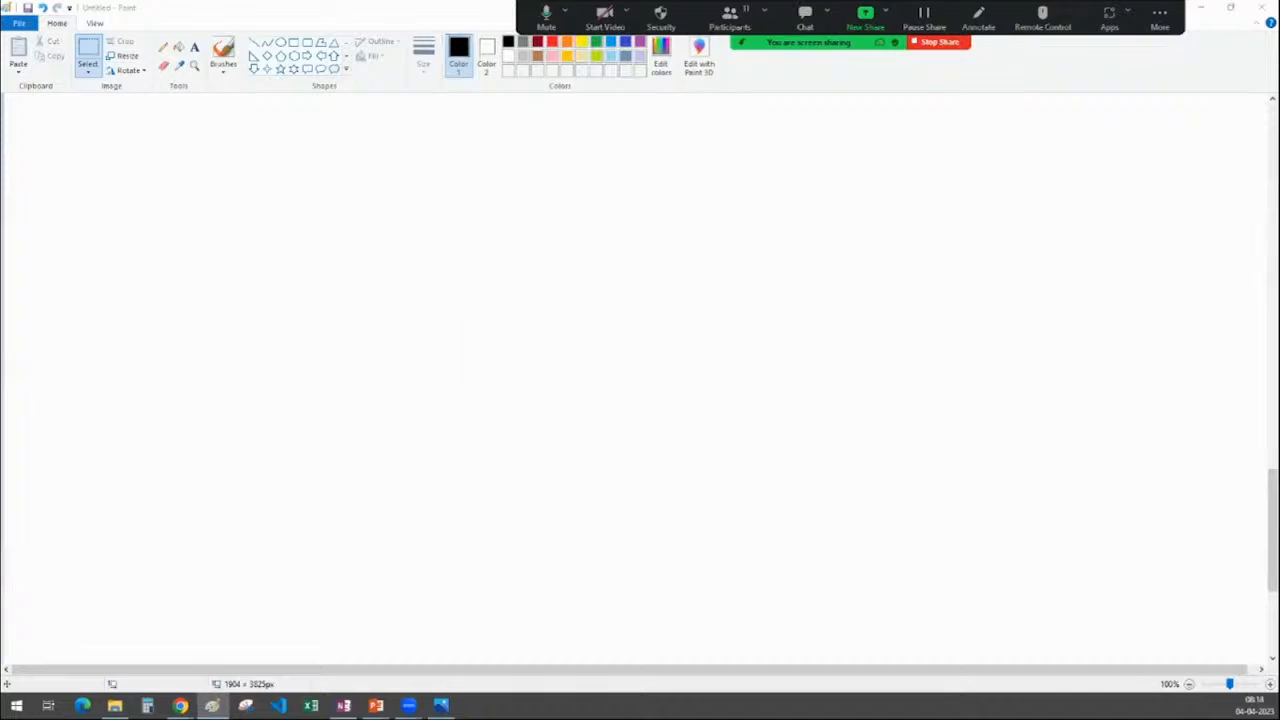
left_click(193, 51)
left_click(195, 49)
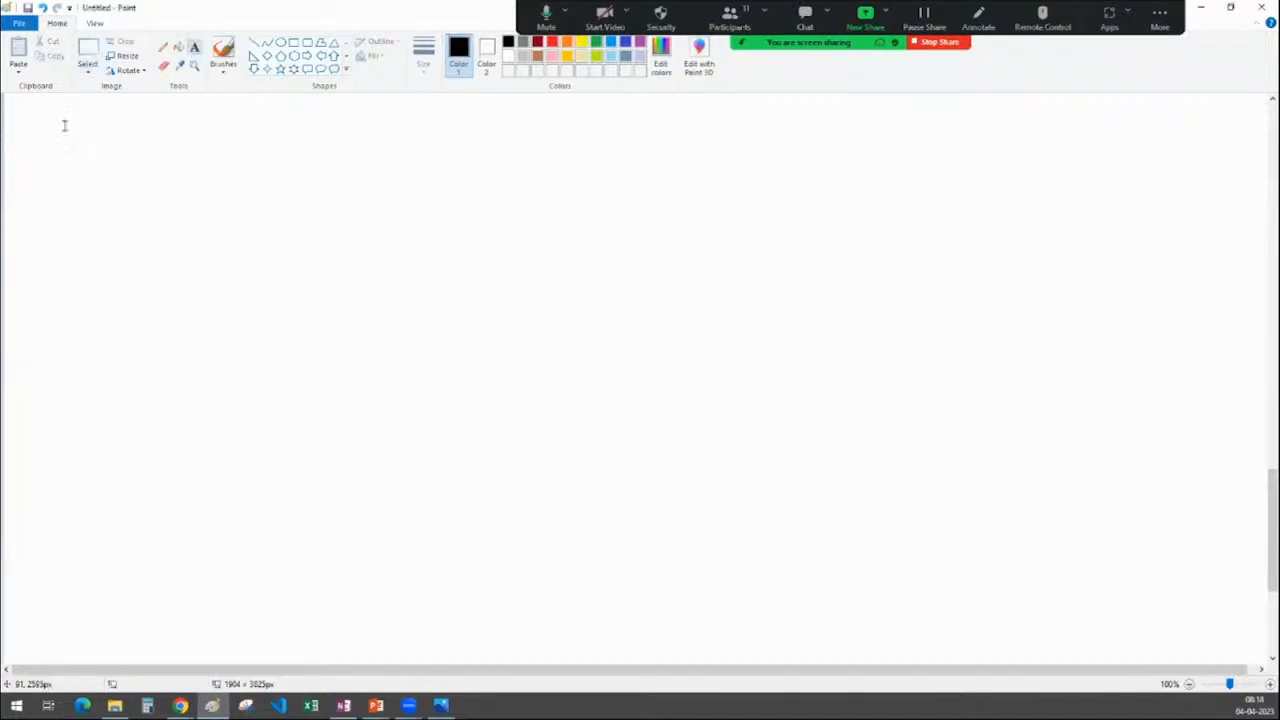
left_click_drag(92, 171, 336, 204)
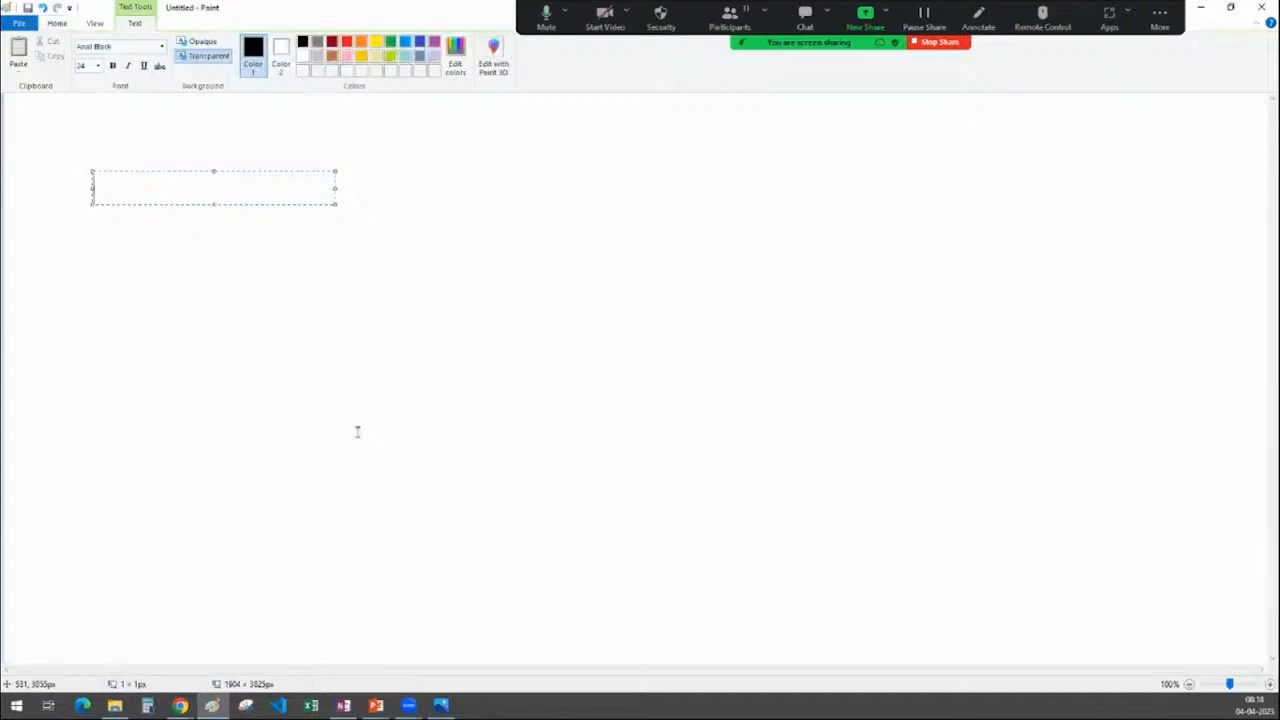
left_click(1262, 7)
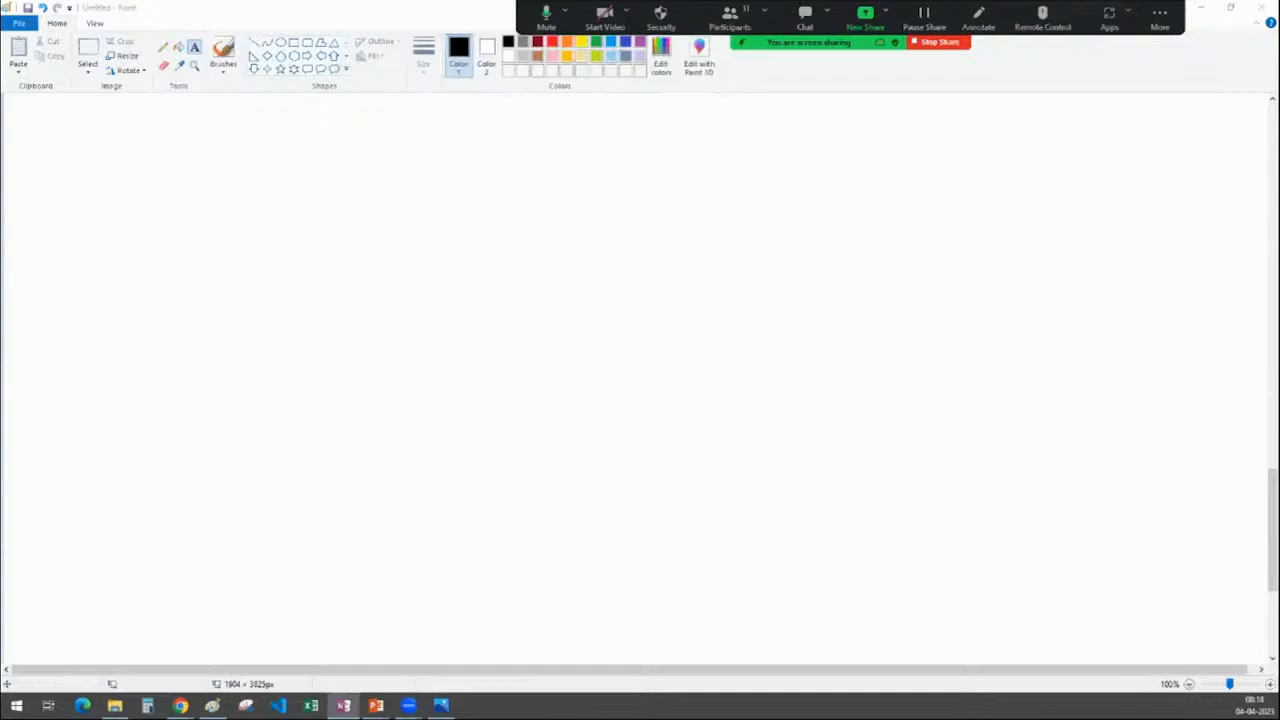
left_click_drag(1279, 202, 653, 200)
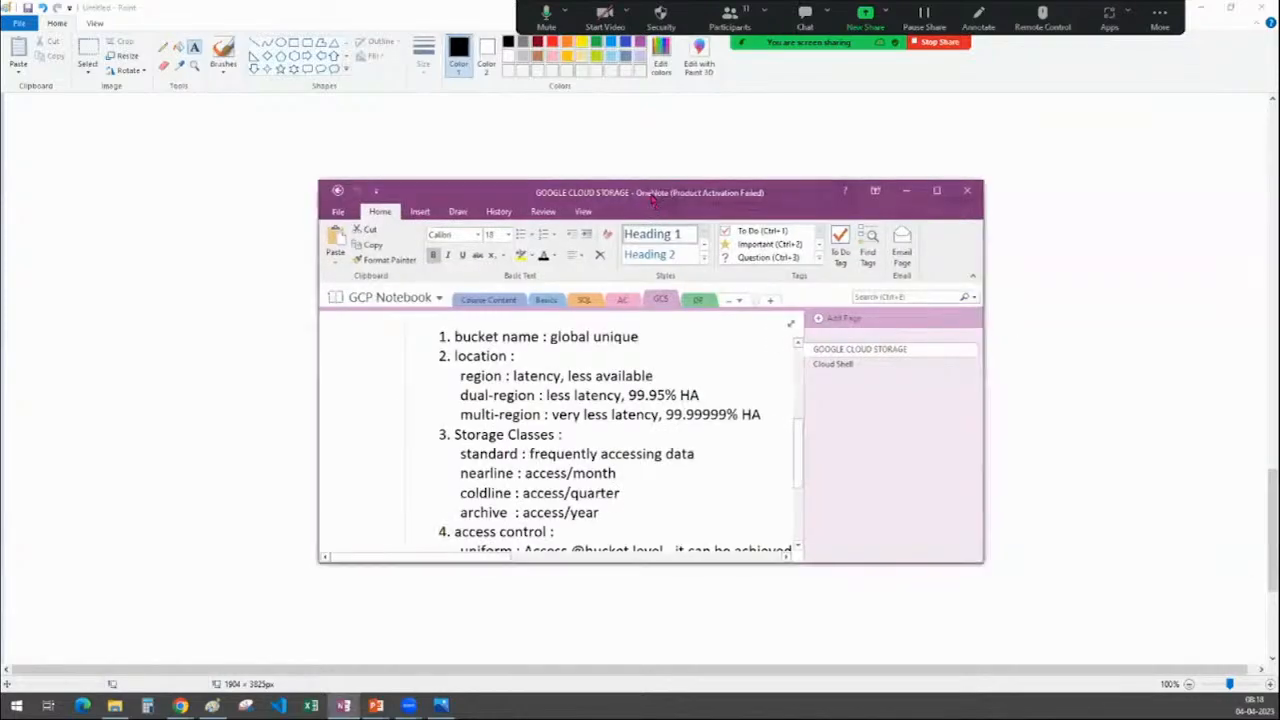
Maximize OneNote in full-page view and review the What is GCS and bucket properties notes
double_click(653, 200)
scroll(920, 394, "up", 3)
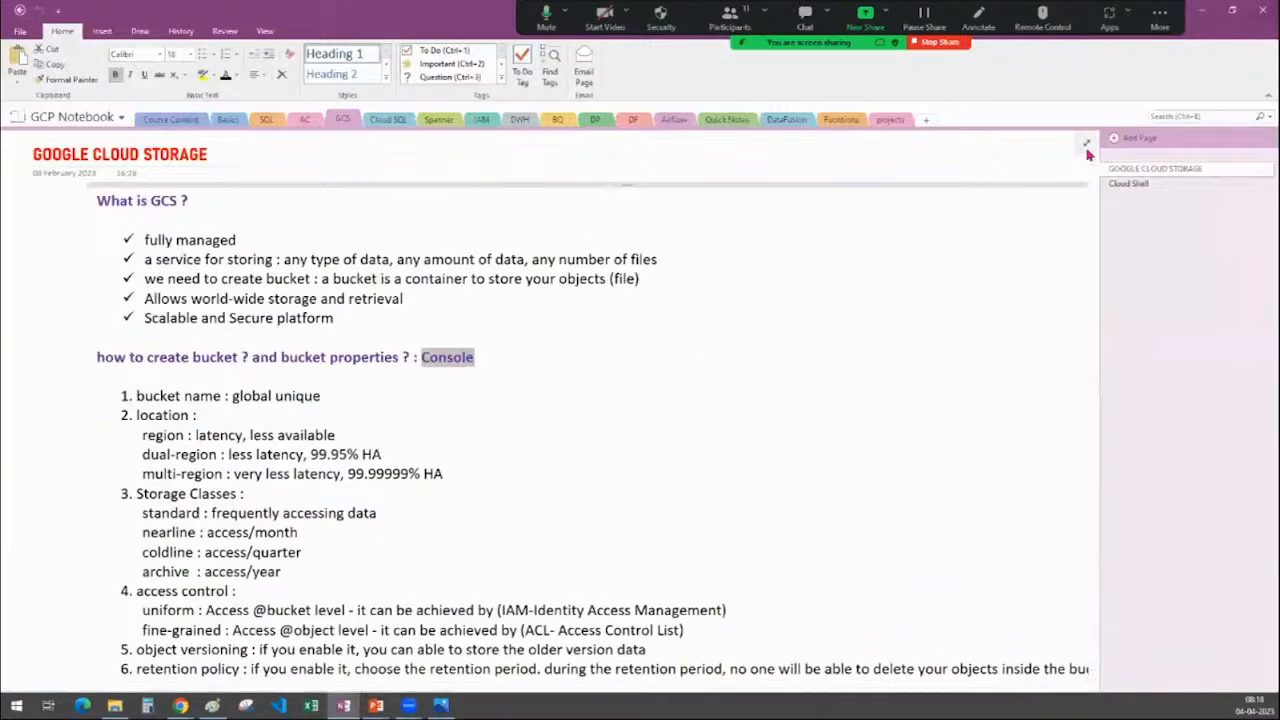
left_click(1080, 157)
left_click(816, 344)
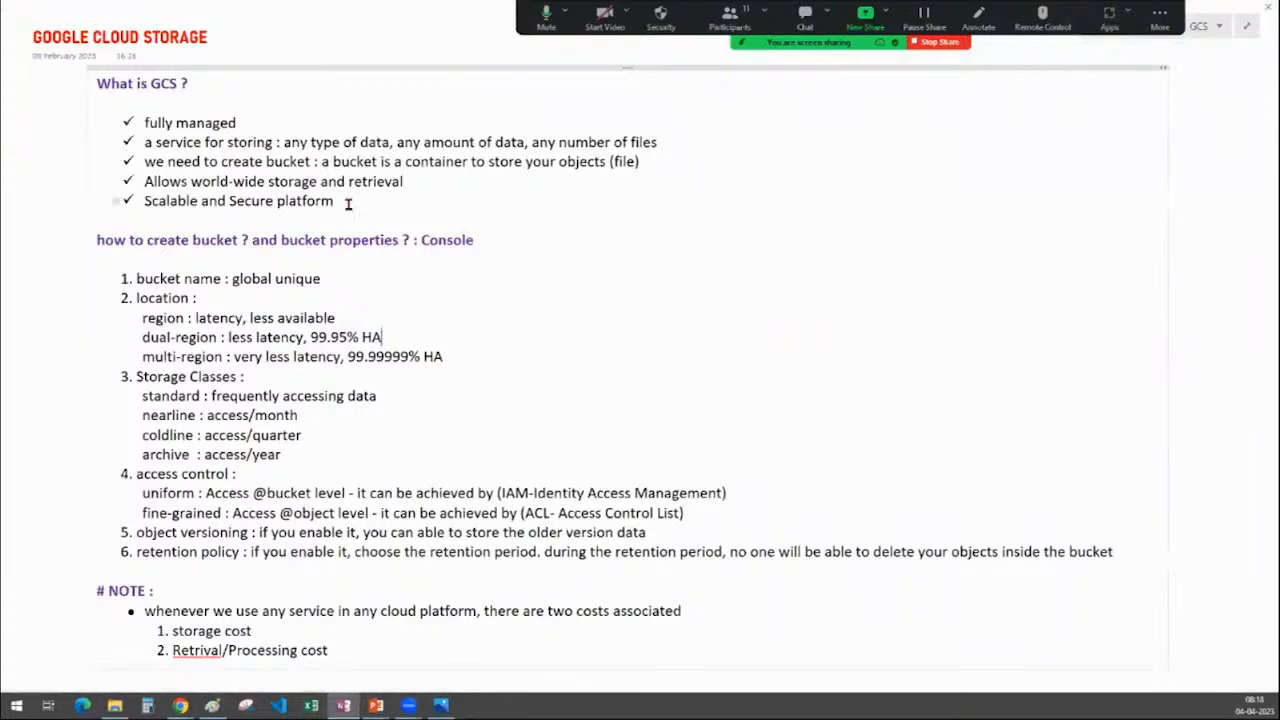
key("ctrl+a")
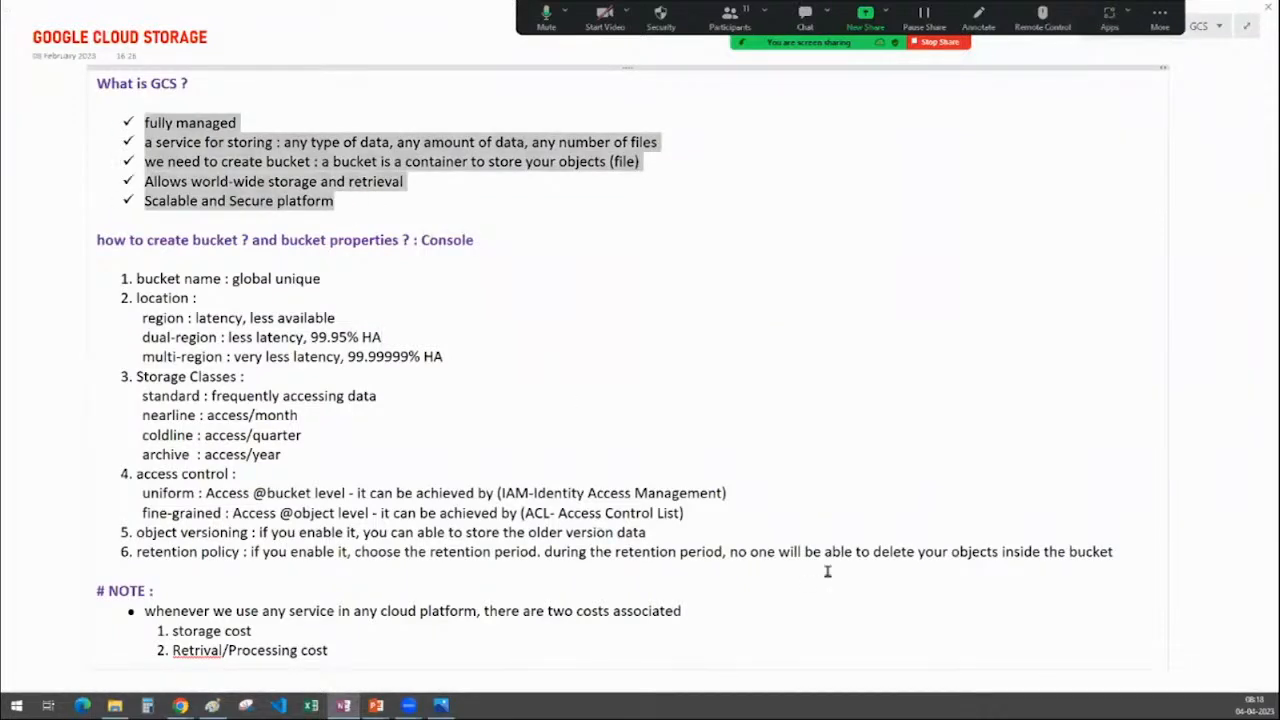
left_click(1118, 554)
left_click(116, 281, "shift")
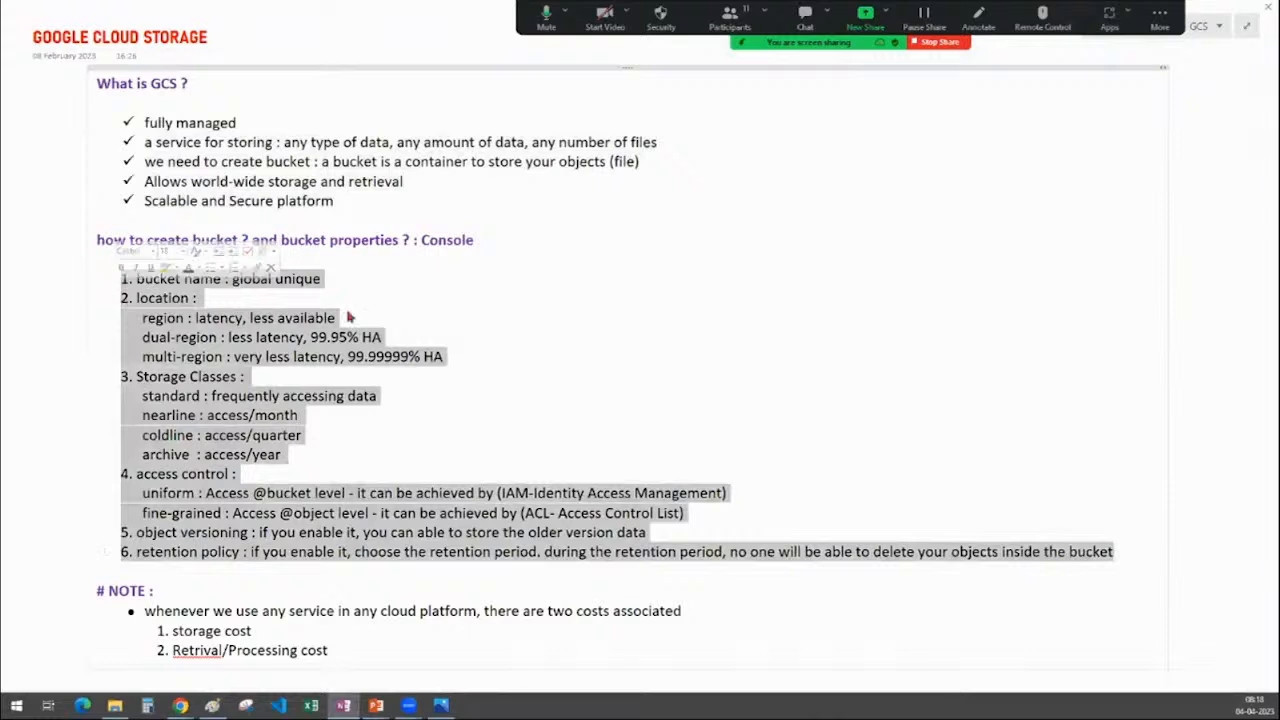
left_click(333, 651)
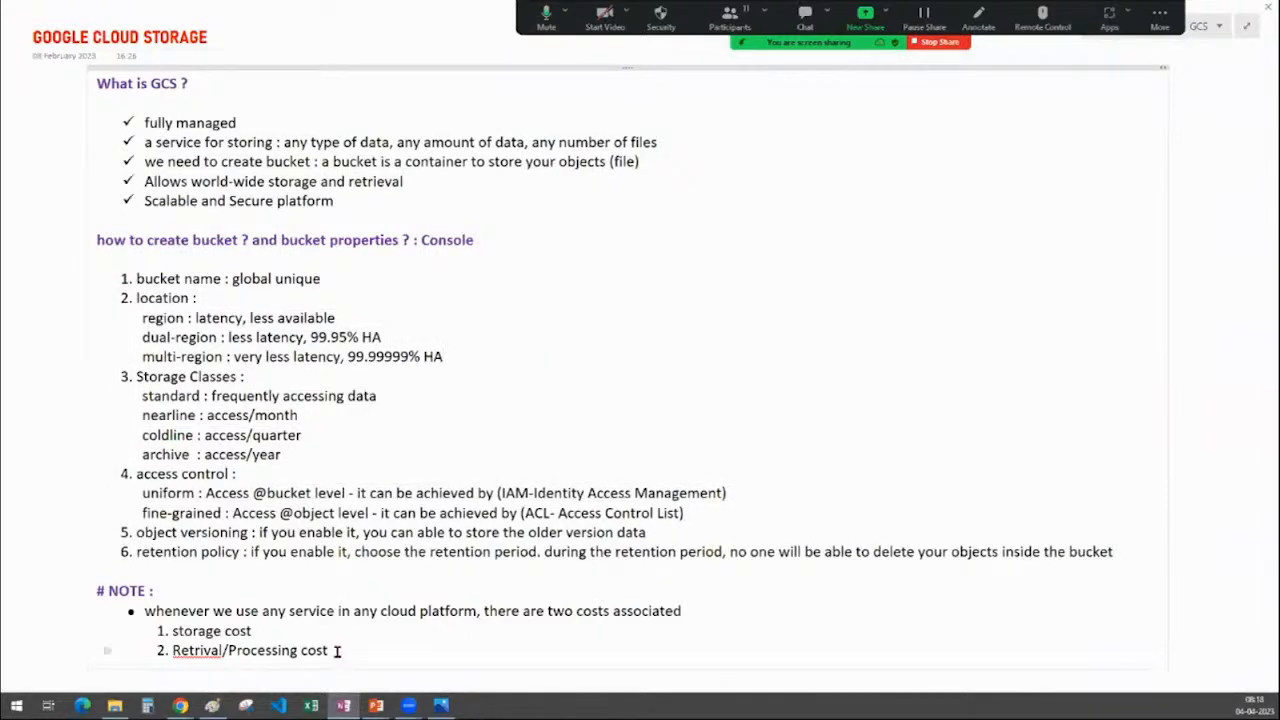
left_click(120, 606, "shift")
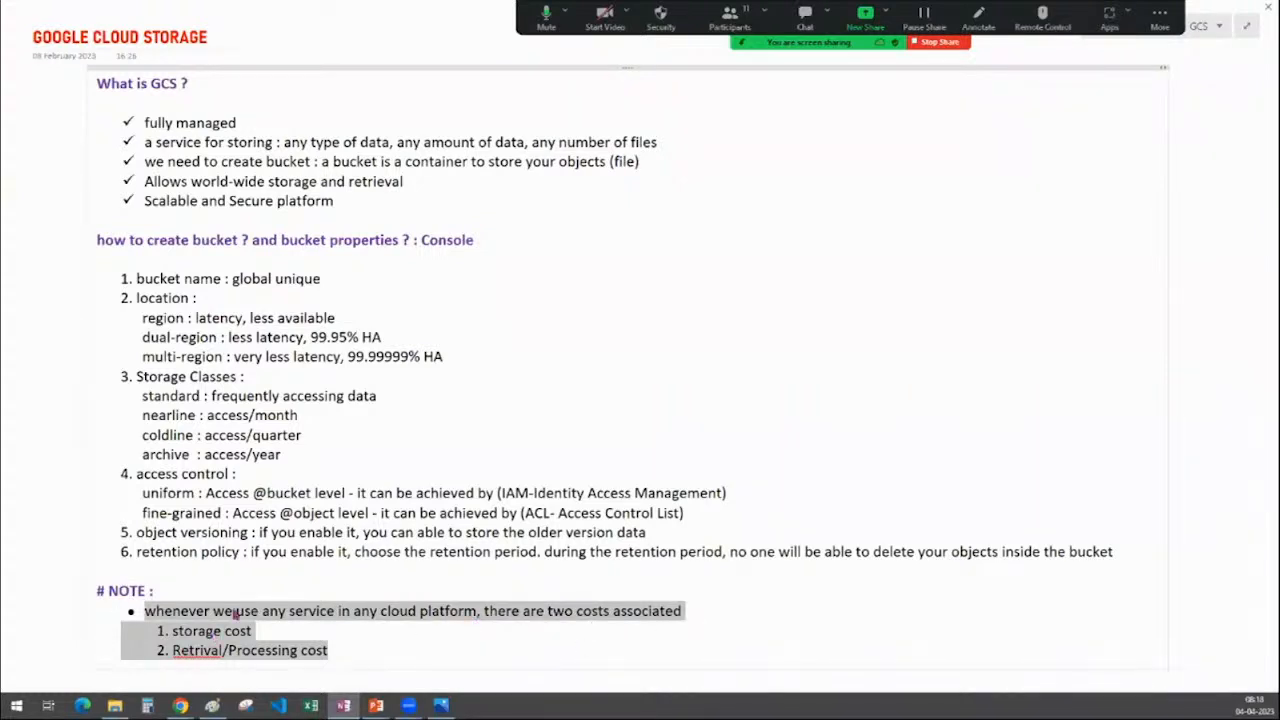
left_click(642, 338)
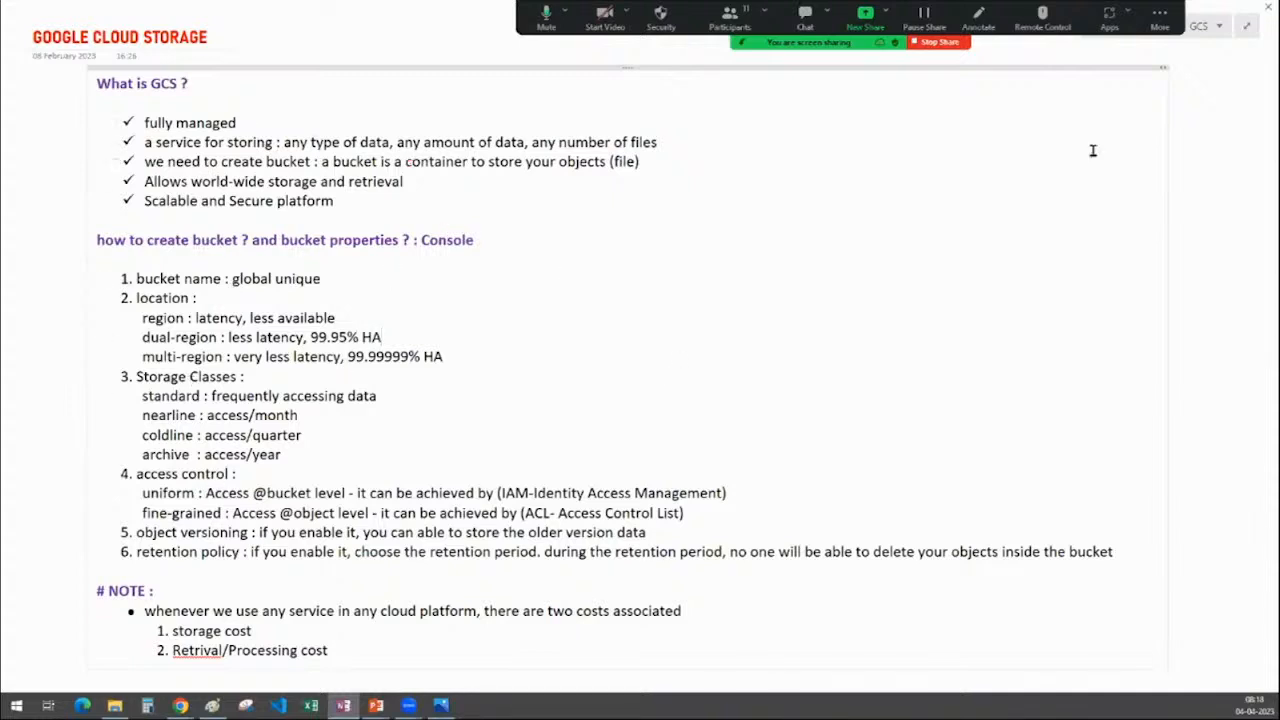
Glance at the Cloud SQL section, return to GCS, and minimize OneNote
left_click(1244, 30)
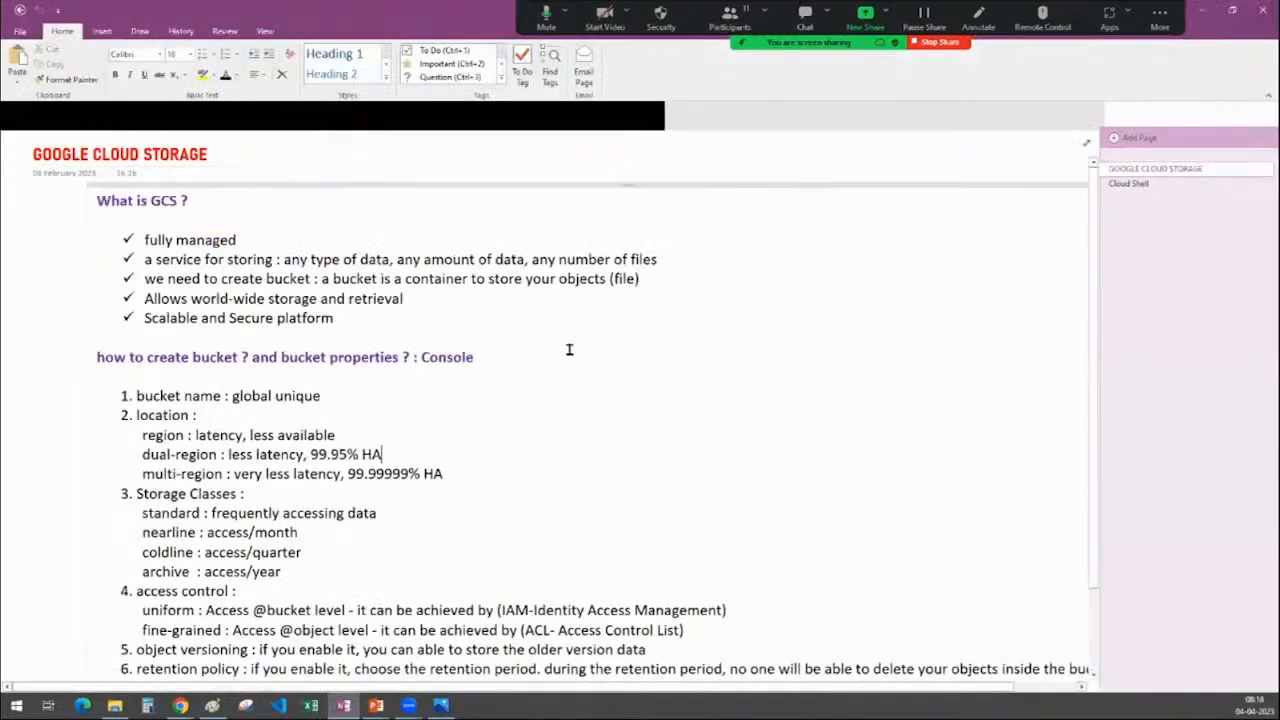
left_click(385, 121)
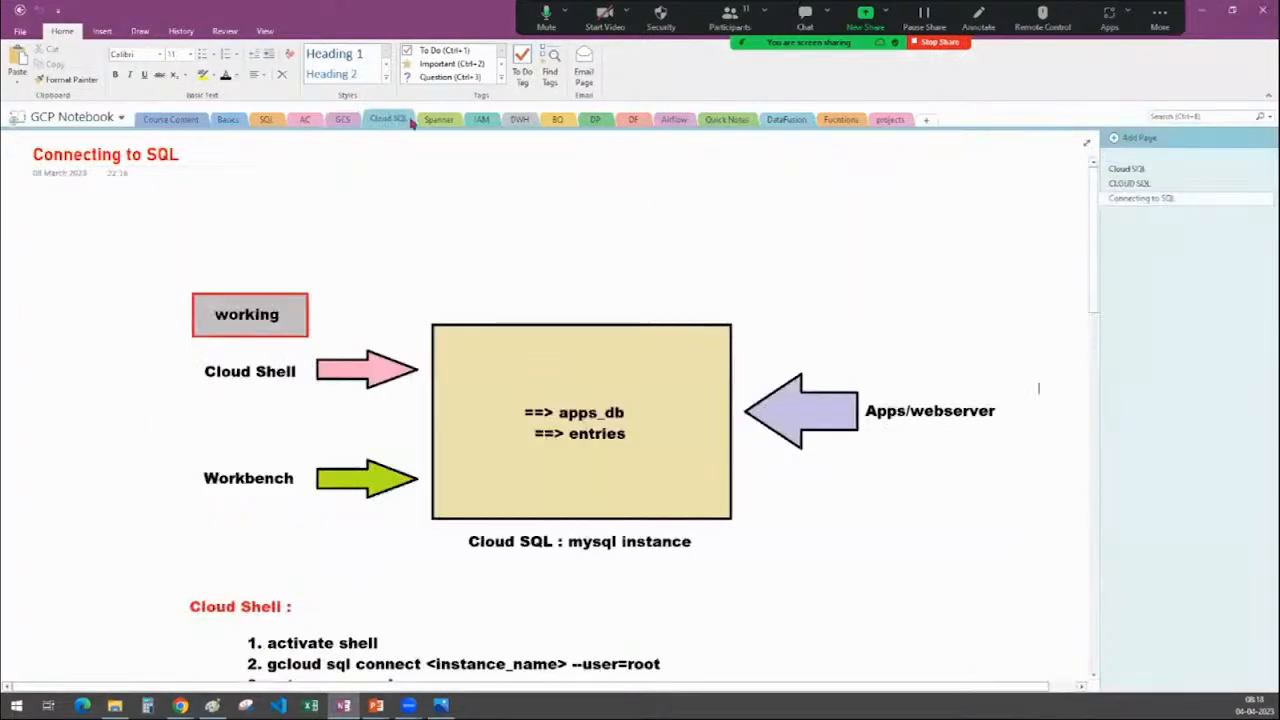
left_click(342, 121)
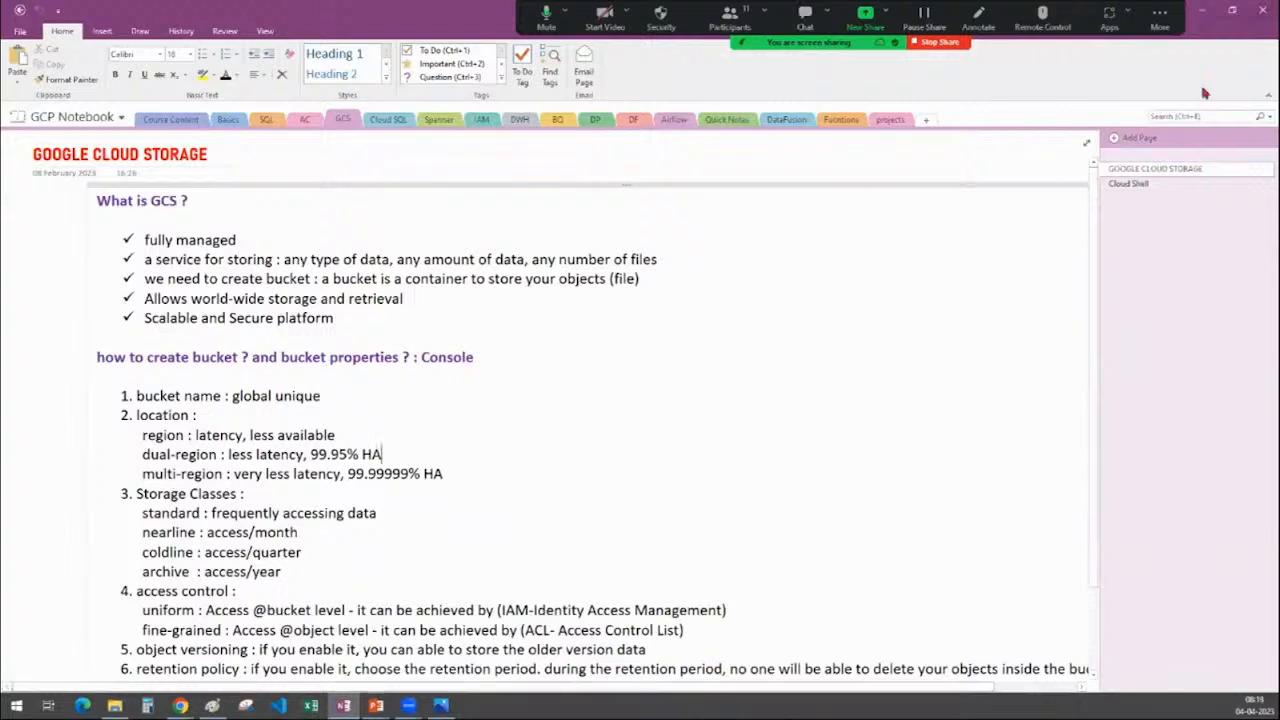
left_click(1202, 12)
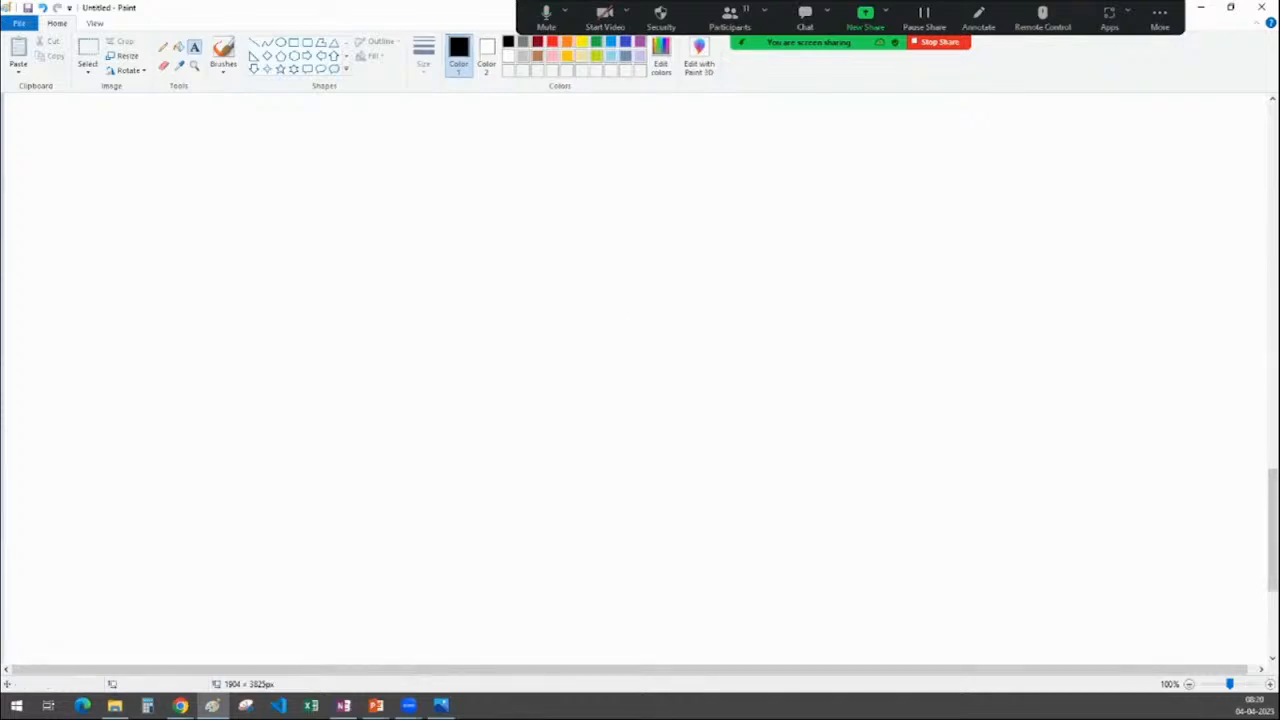
Choose red as Color 1 and bring the blank Paint canvas forward
left_click(912, 43)
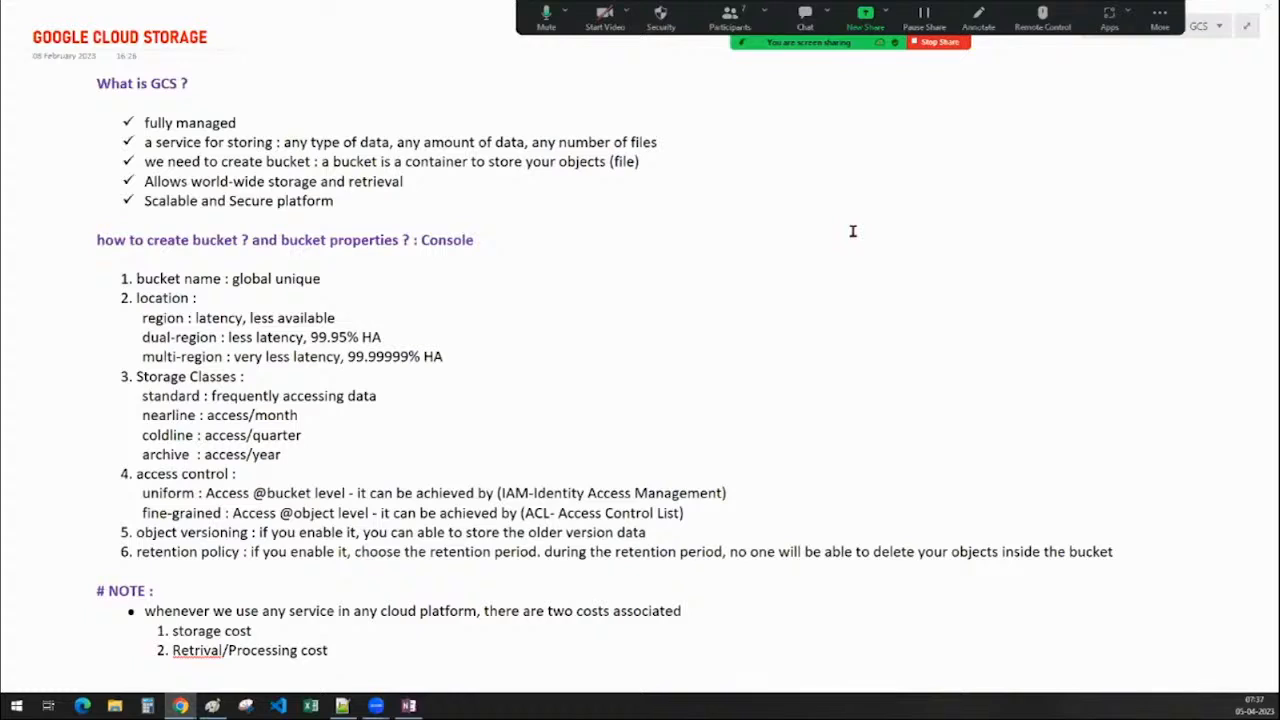
left_click(213, 706)
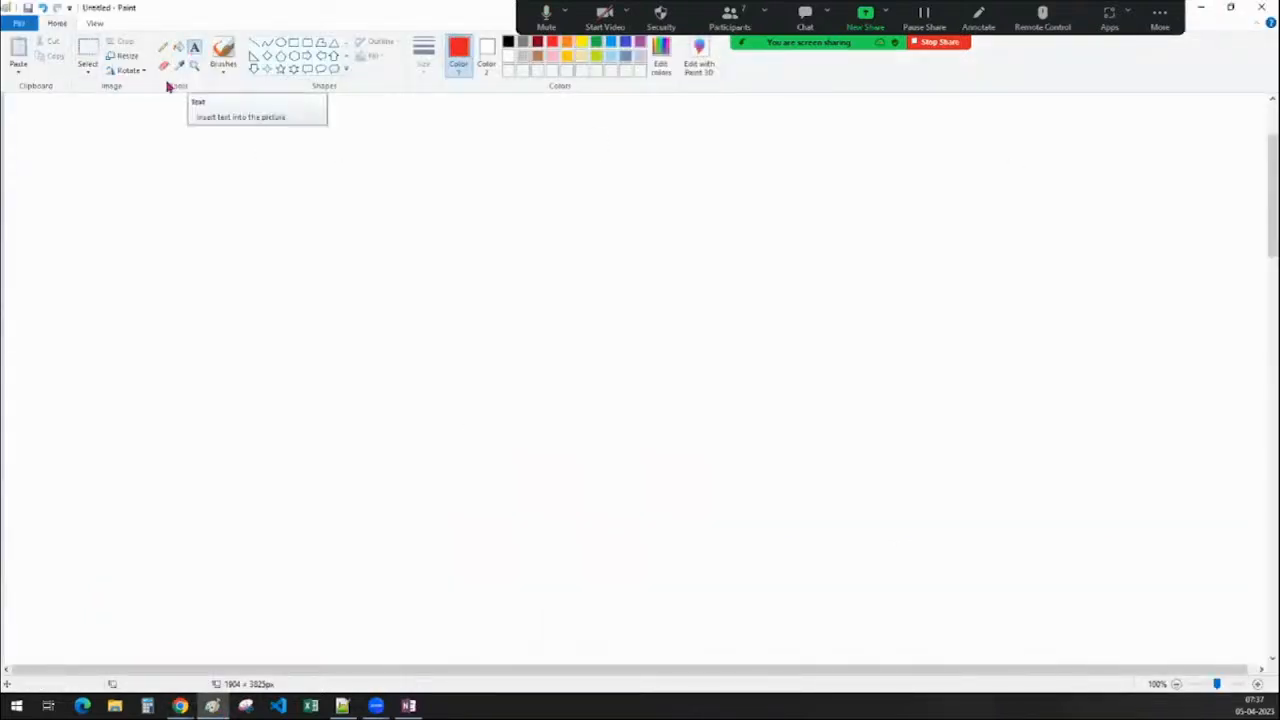
Write the red heading 'To interact with GCP :' on one line at the canvas top left
left_click(194, 50)
left_click(48, 129)
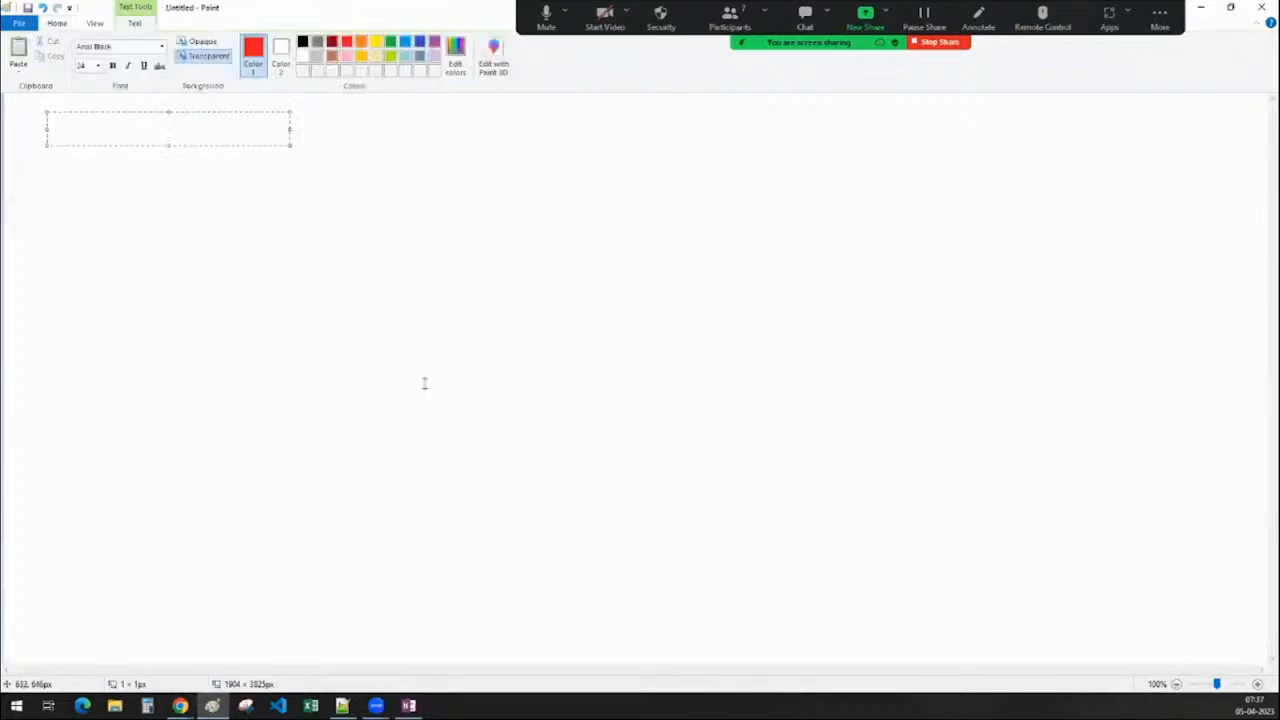
type("TO INETRAC")
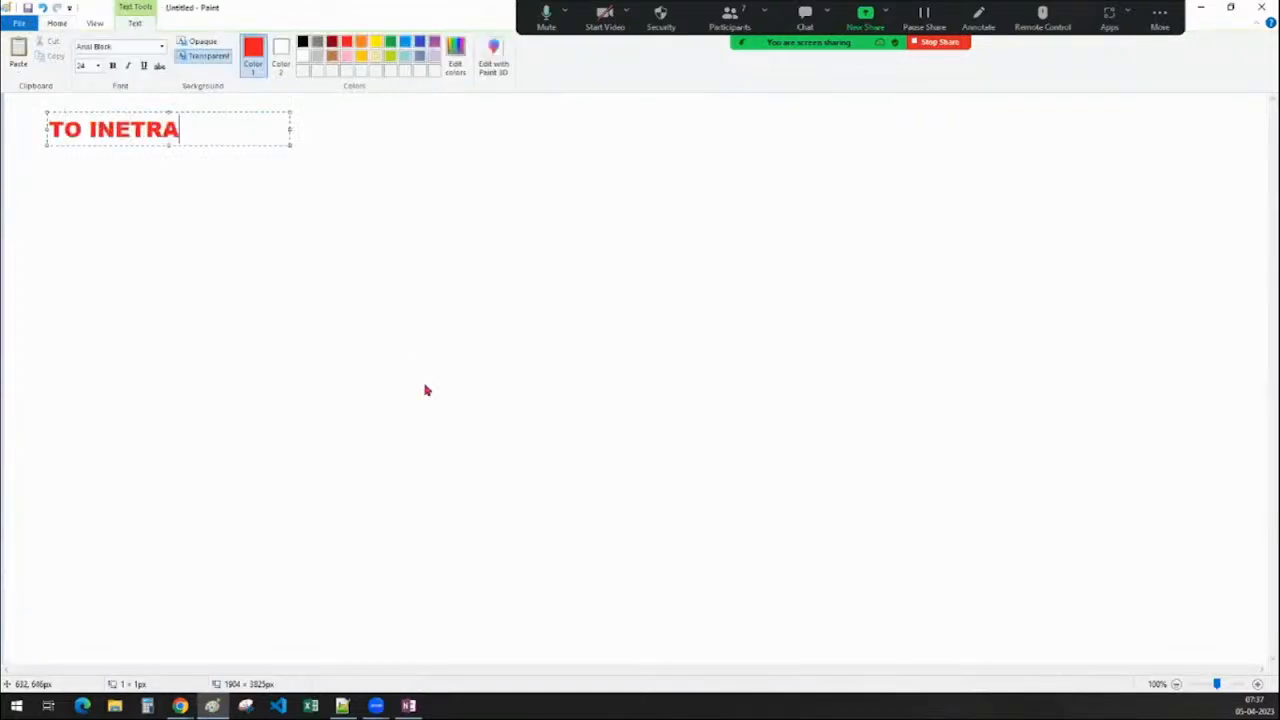
key("BackSpace")
key("BackSpace")
key("BackSpace")
key("BackSpace")
key("BackSpace")
key("BackSpace")
key("BackSpace")
key("BackSpace")
key("BackSpace")
key("BackSpace")
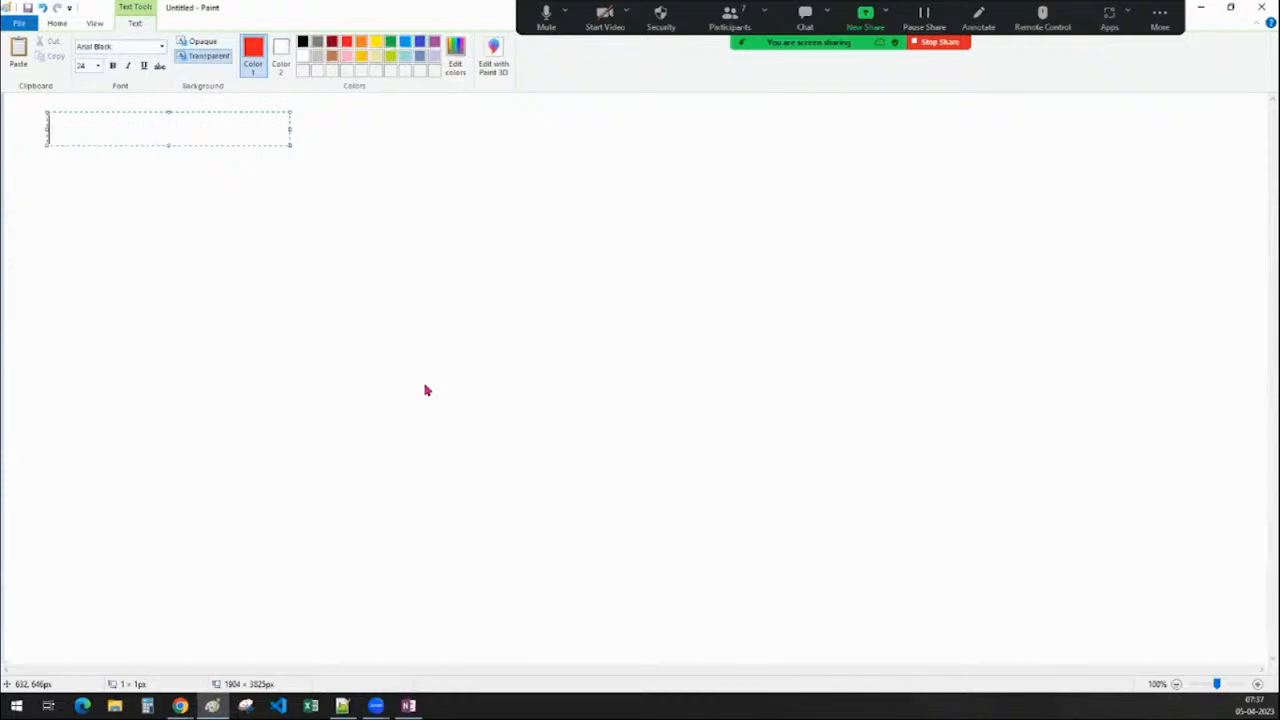
type("t")
key("BackSpace")
type("To interact with GCP ")
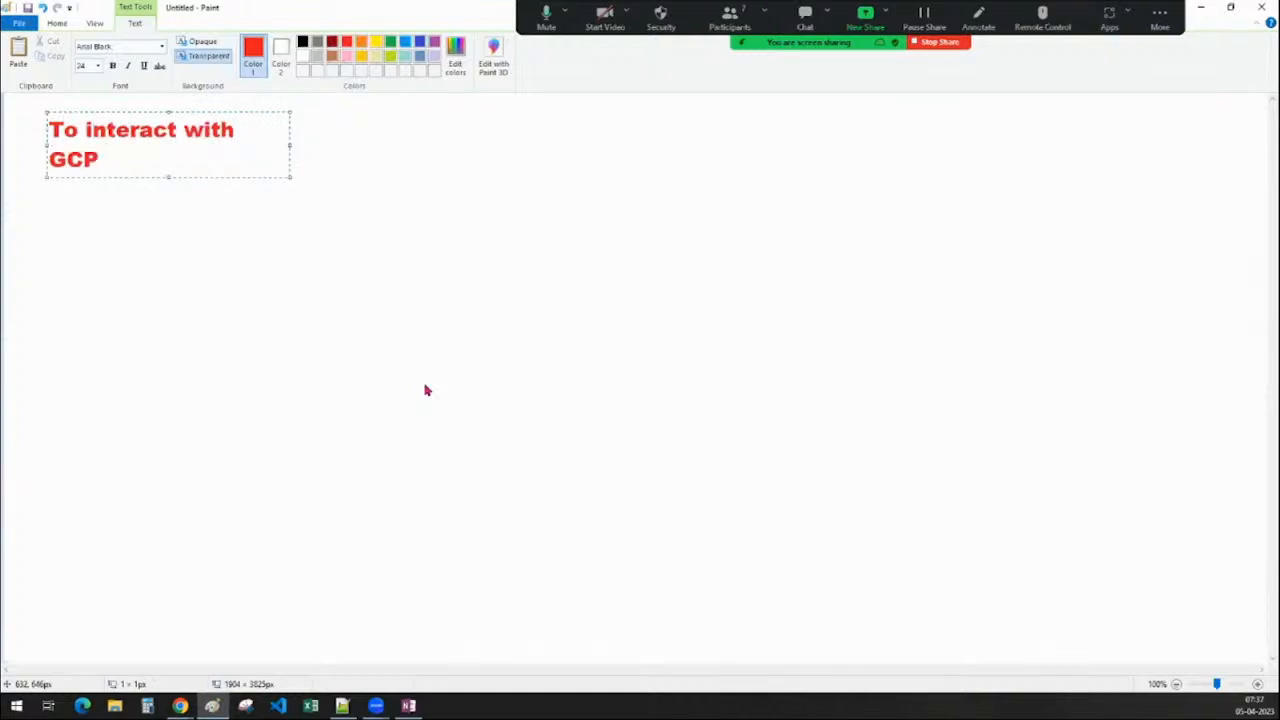
type(":")
left_click_drag(289, 145, 746, 149)
left_click(616, 348)
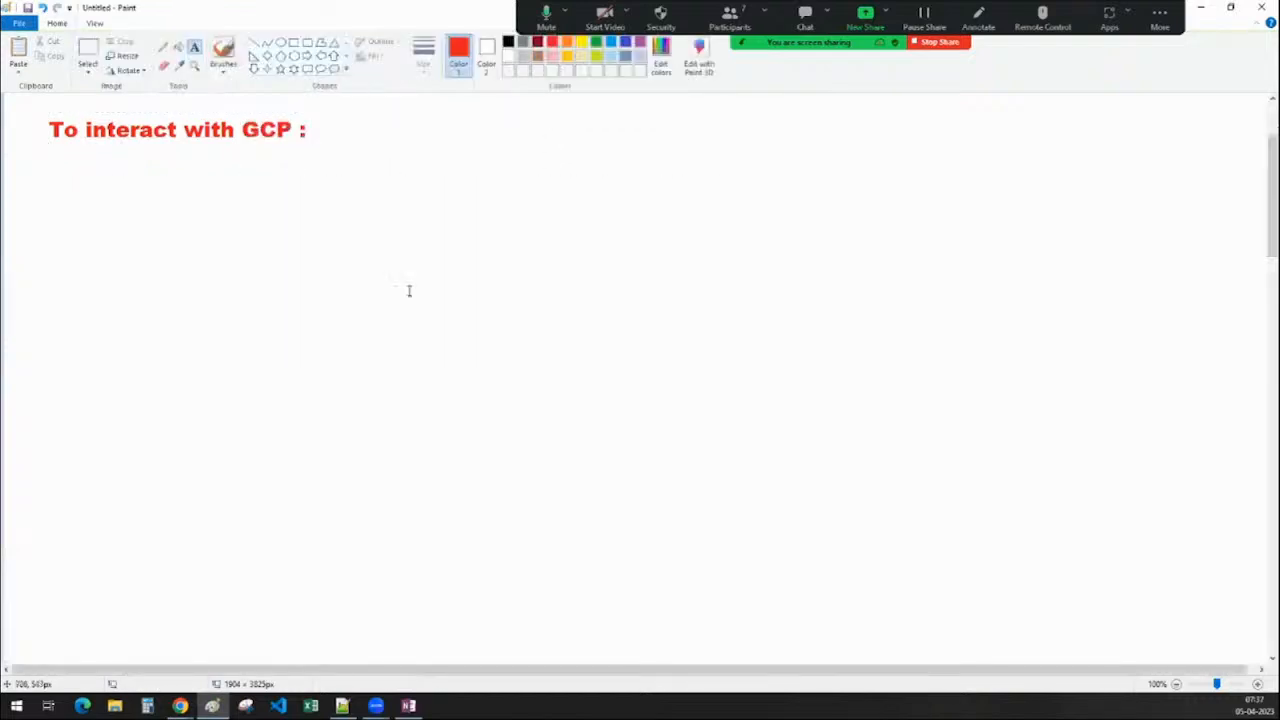
Start the list below the heading with a black '1.' followed by 'UI : Console'
left_click(134, 169)
type("1.")
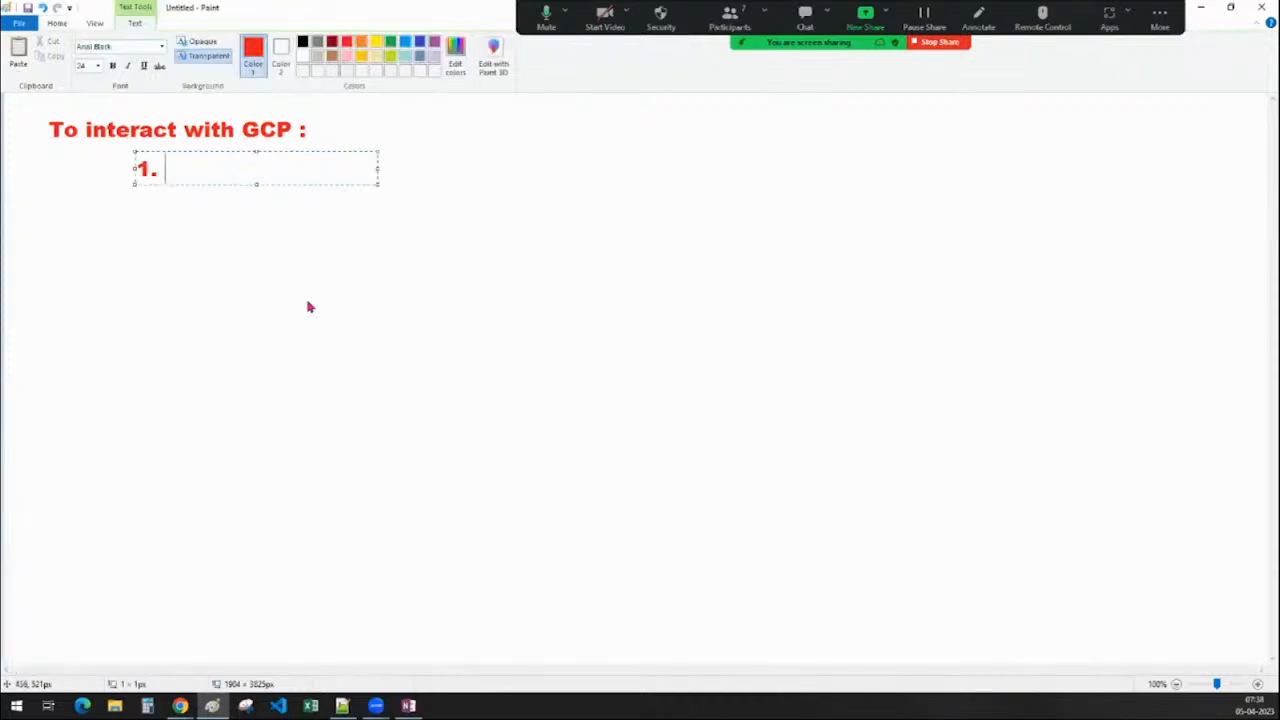
left_click_drag(190, 180, 137, 167)
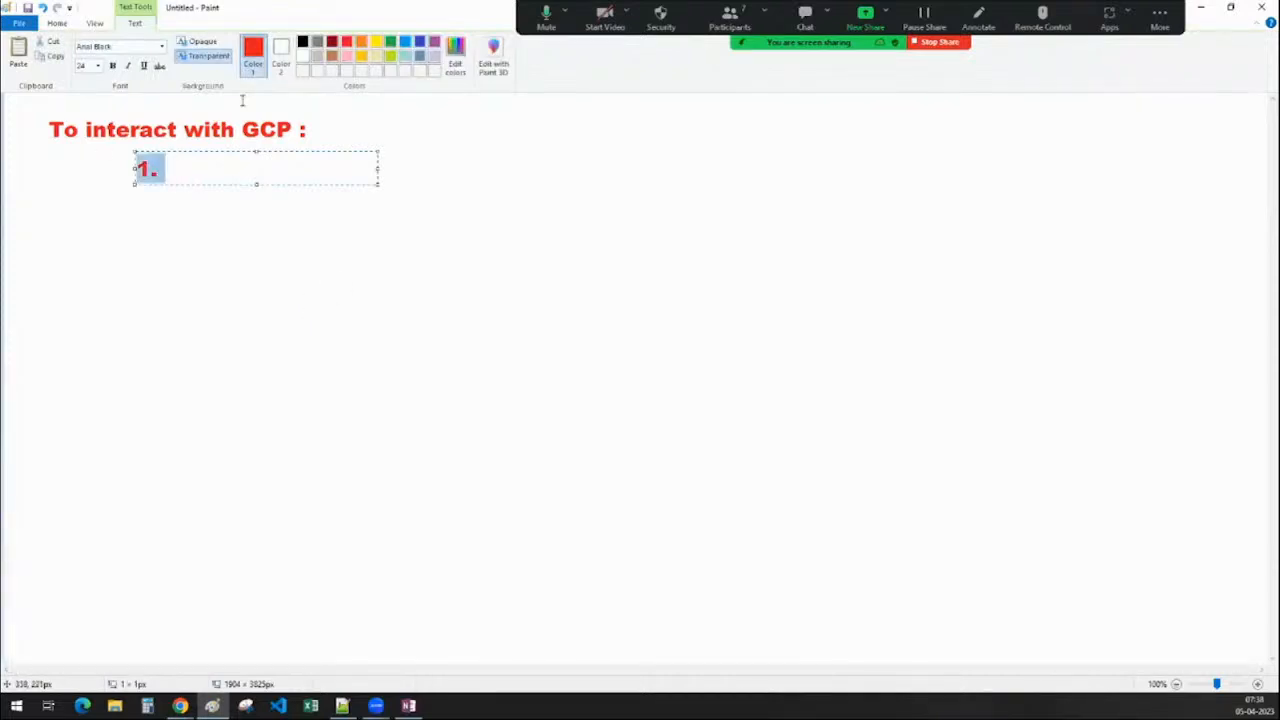
left_click(302, 41)
left_click(218, 169)
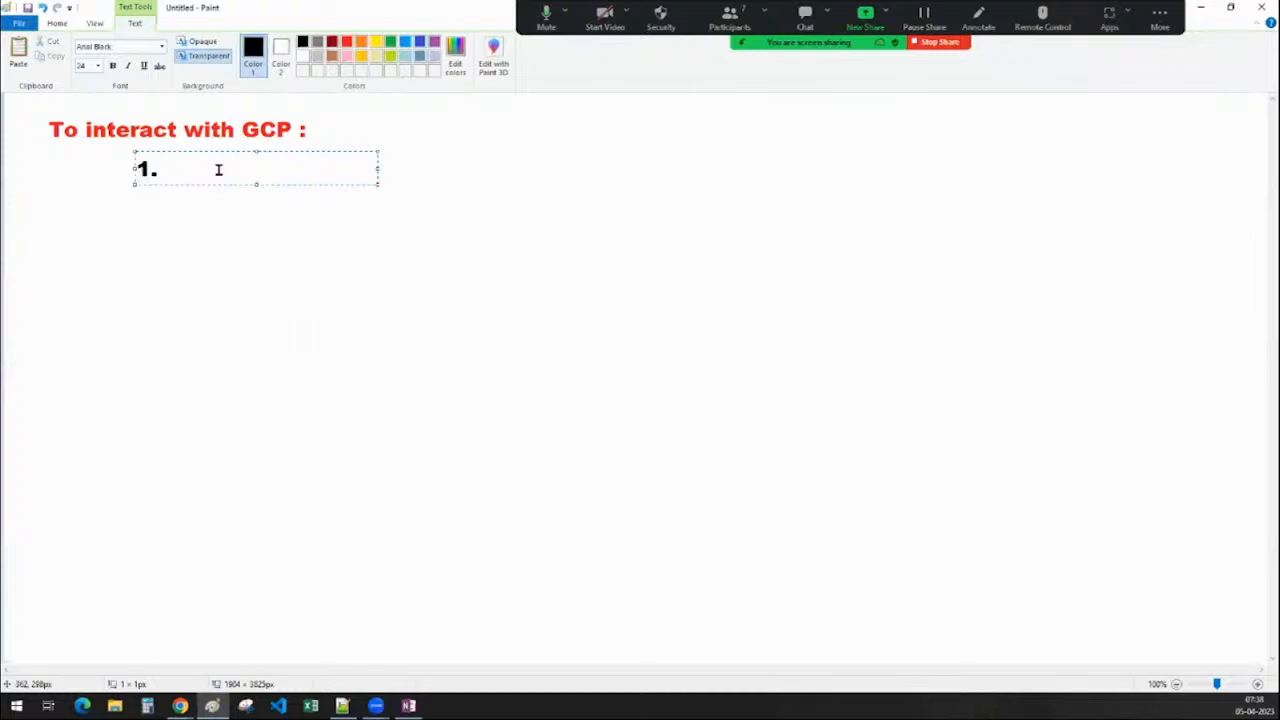
type("C")
key("BackSpace")
type("UI : Console")
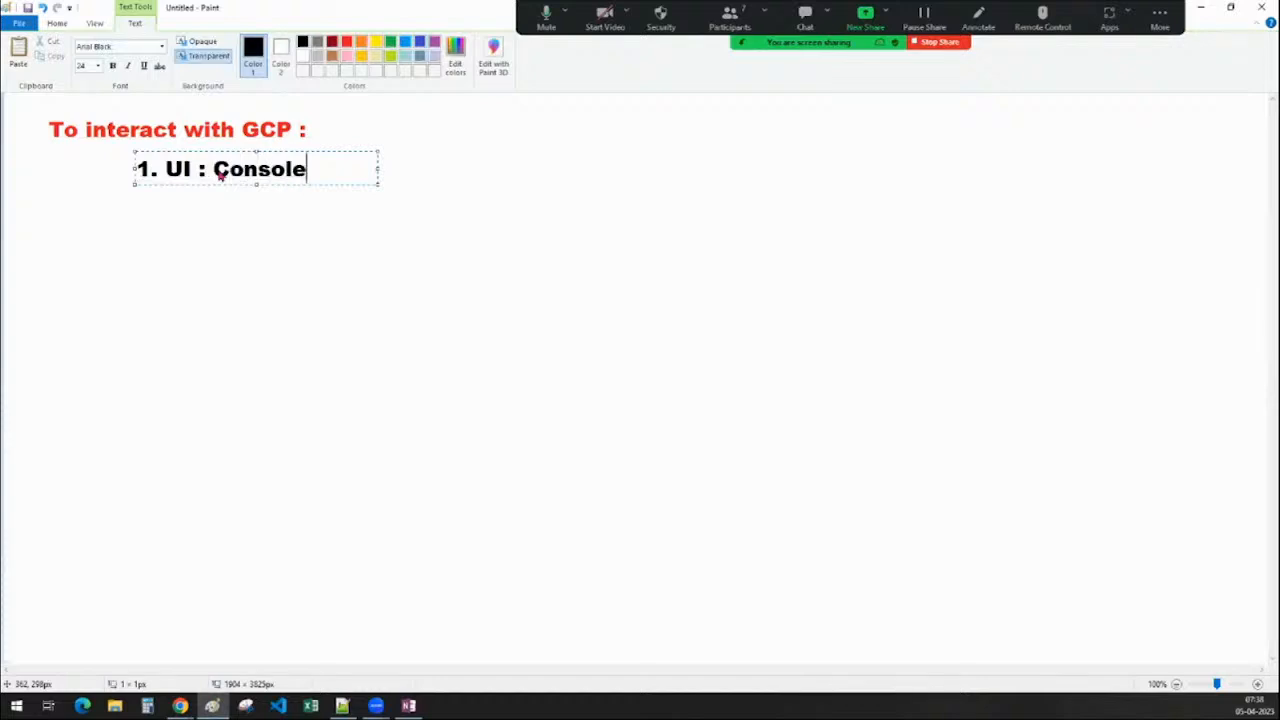
Add '2. Command line tool : Shell / SDK' on one line and commit the list
key("Return")
type("2. ")
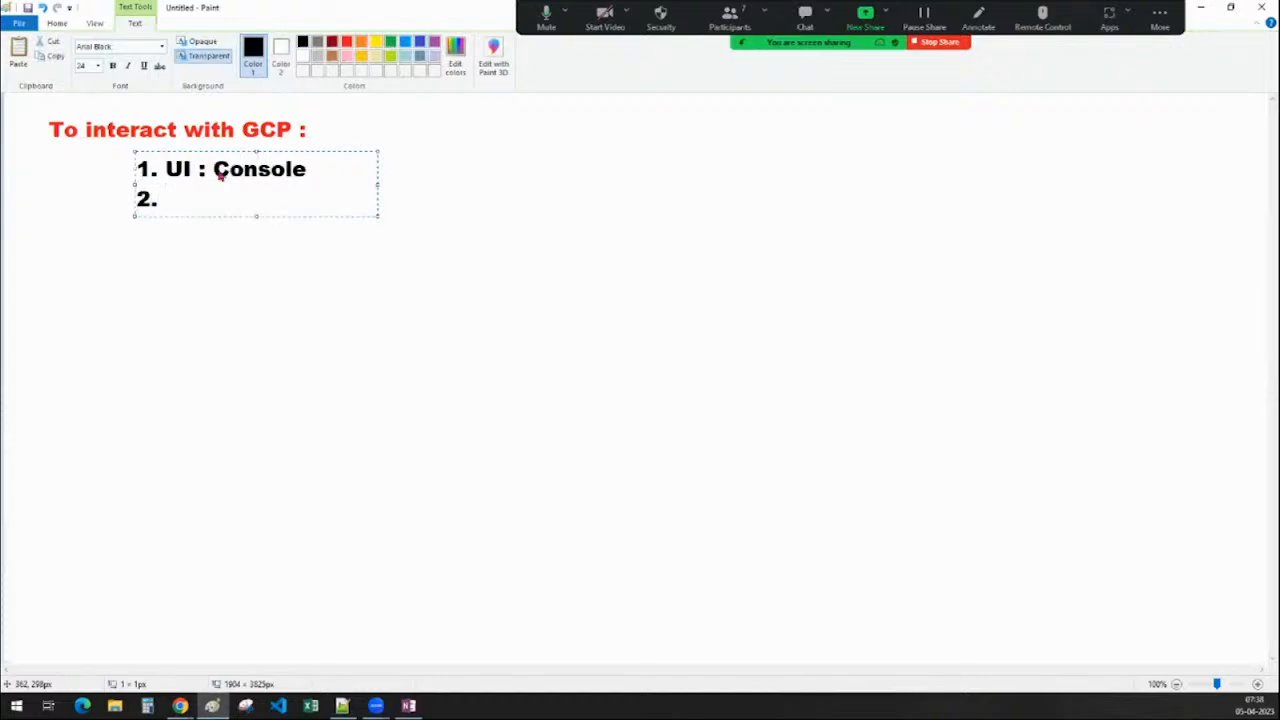
type("Command li")
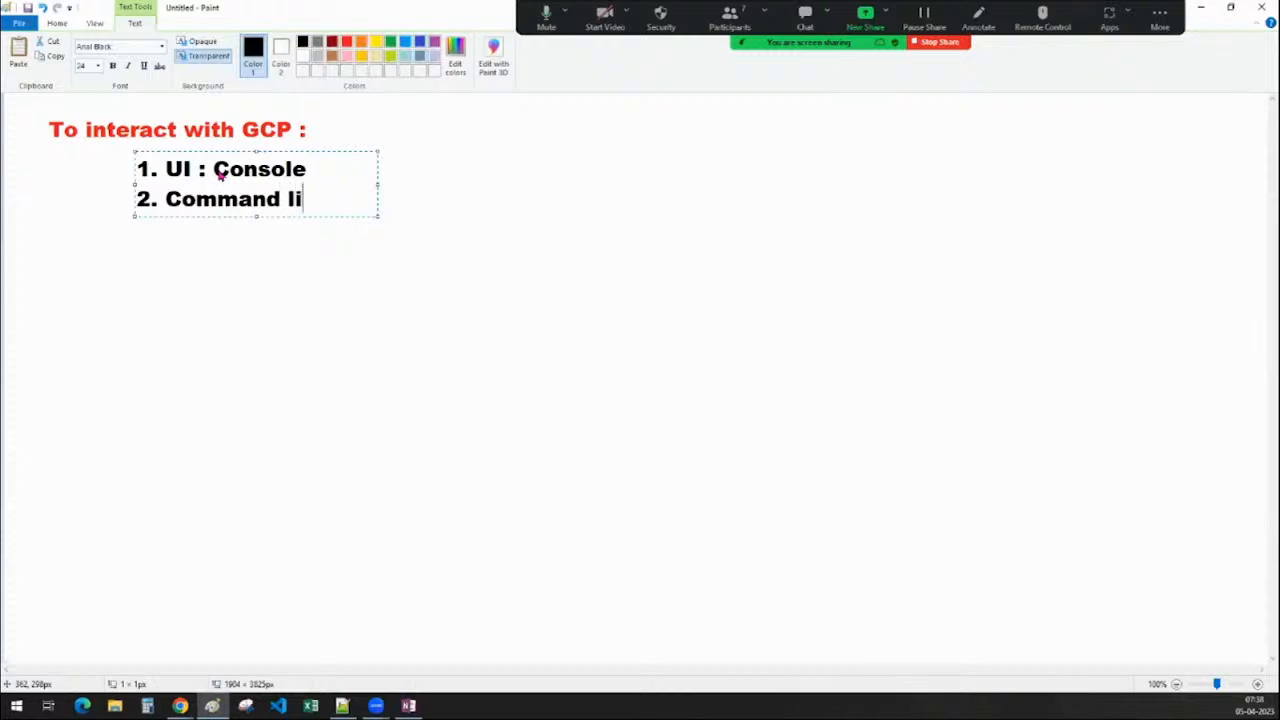
type("ne tool ")
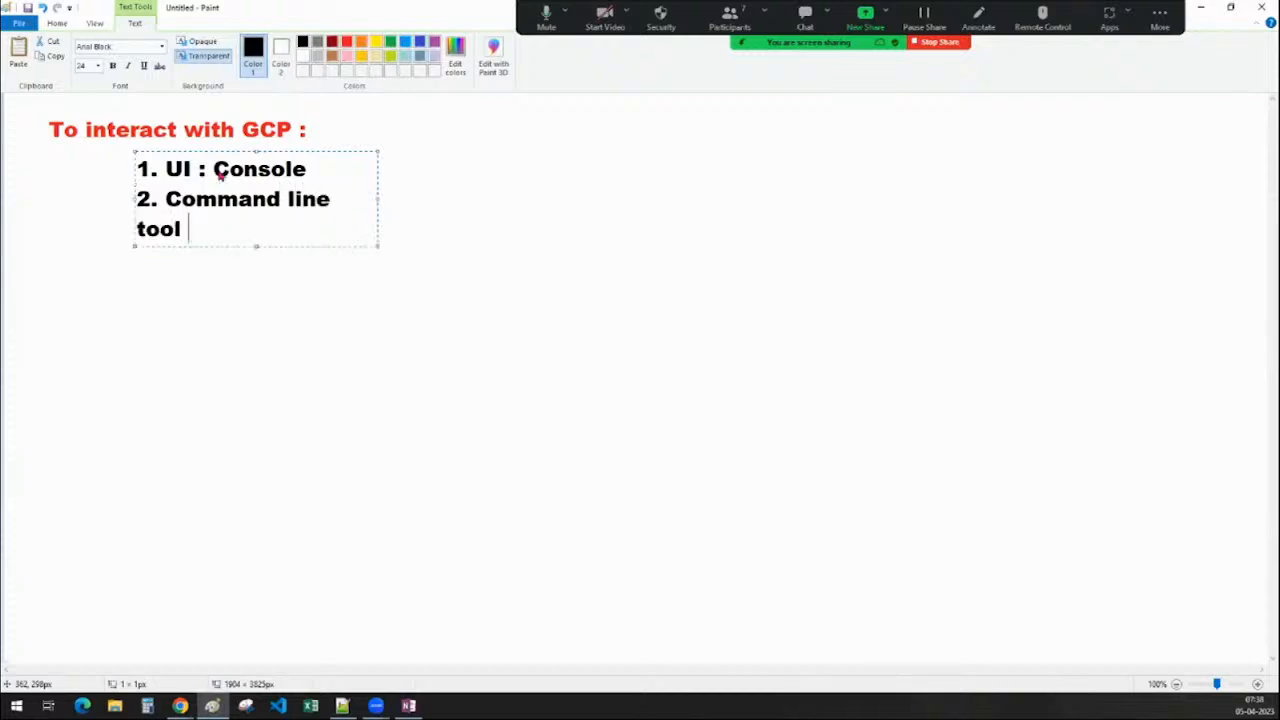
type(": Shell / ")
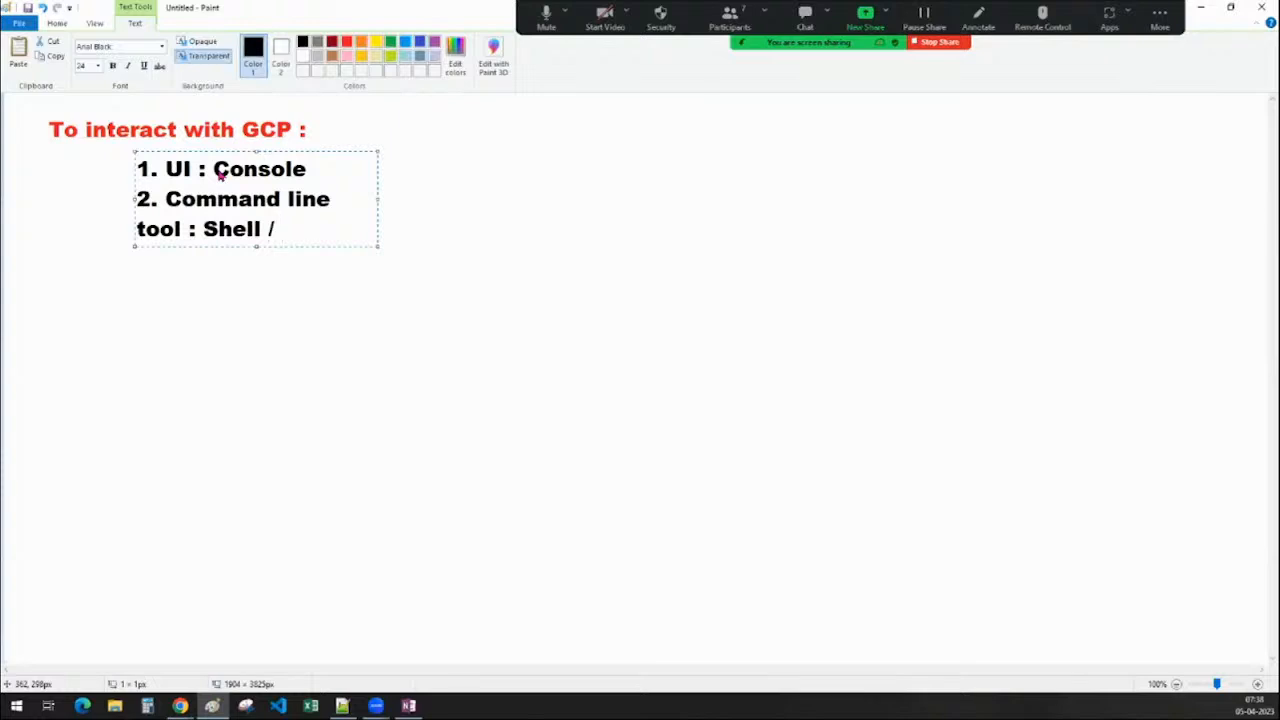
type("SDK")
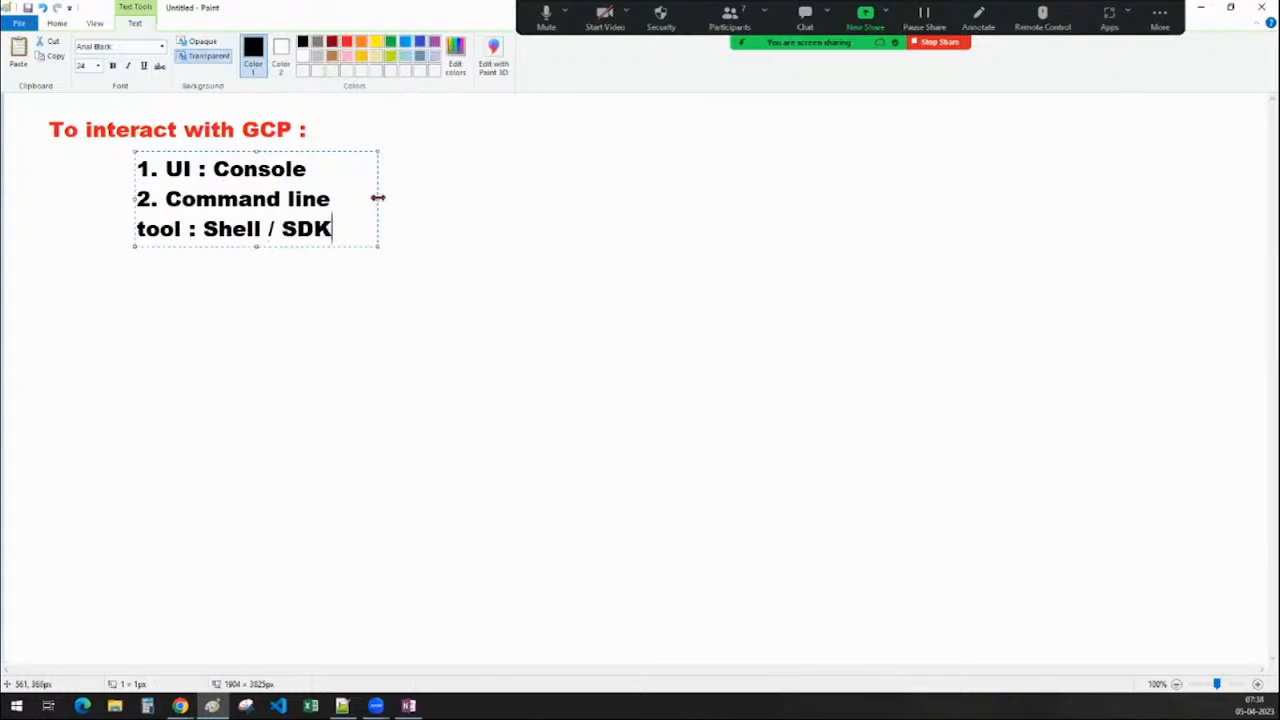
left_click_drag(378, 199, 808, 203)
left_click(589, 383)
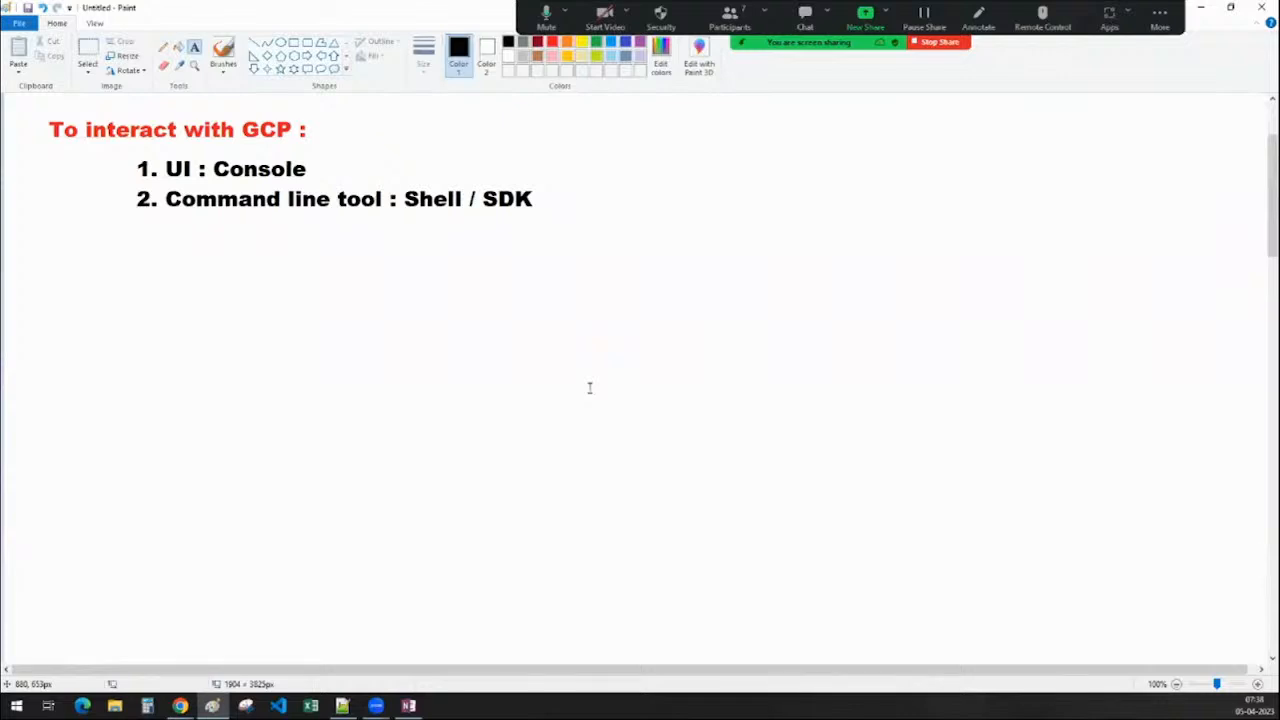
left_click(180, 705)
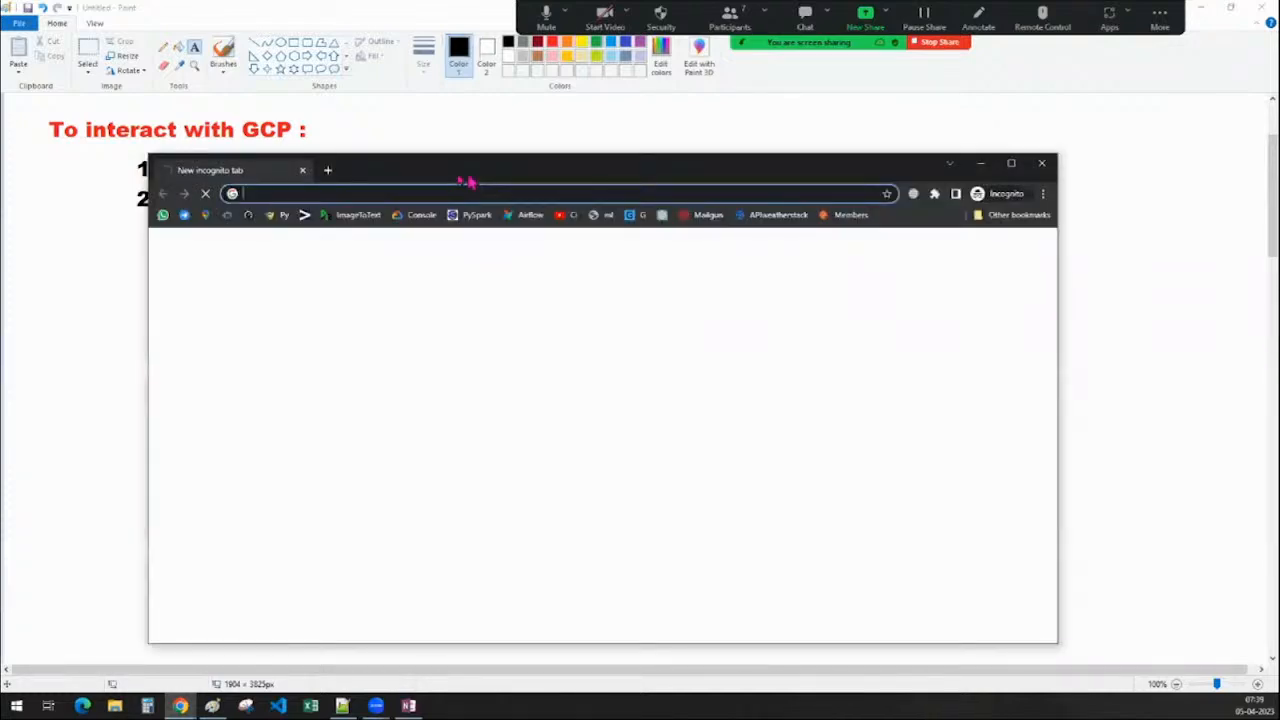
Reposition the new incognito window loading console.cloud.google.com
left_click_drag(467, 181, 428, 177)
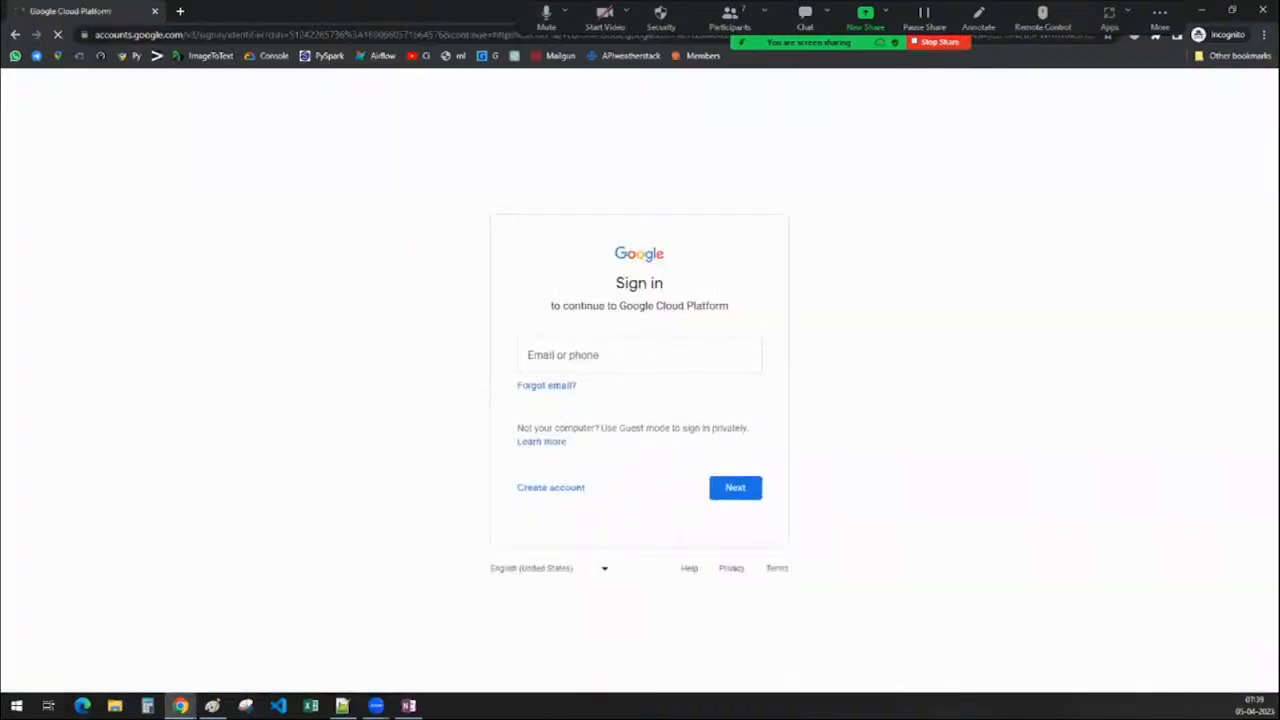
Sign in with the saved account's e-mail and password to reach the My First Project Welcome page
key("alt+Tab")
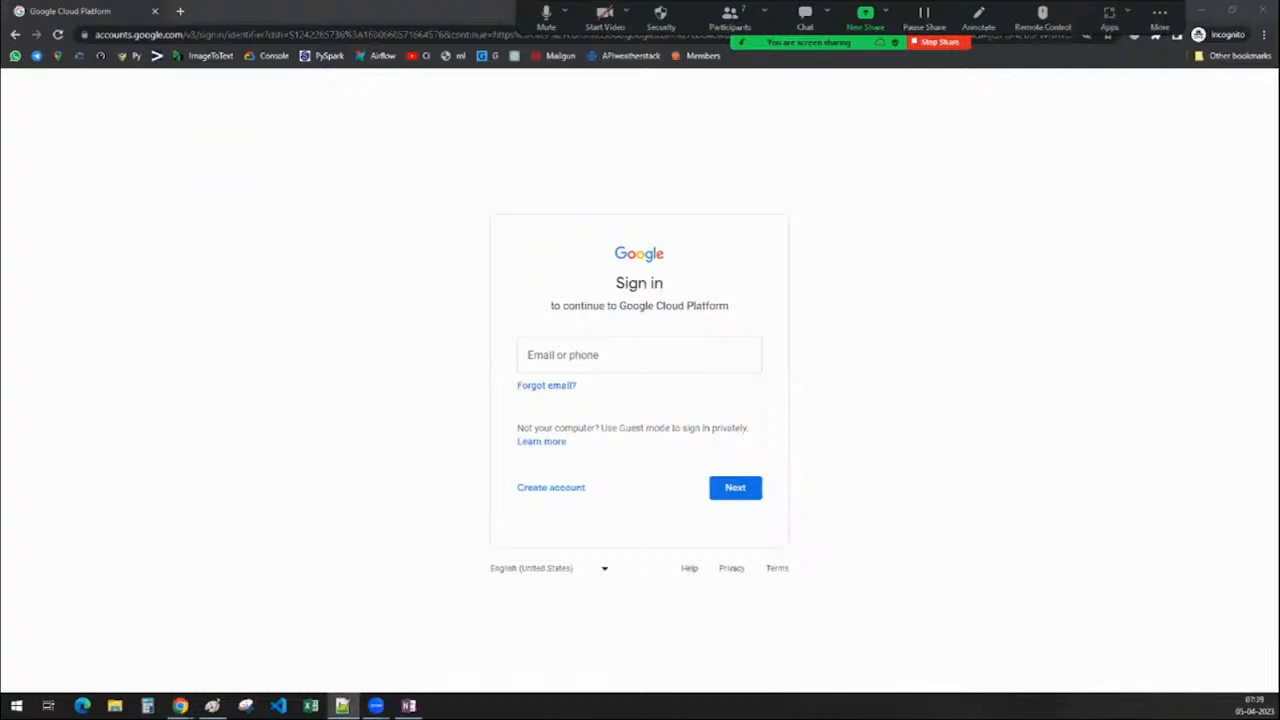
left_click(631, 351)
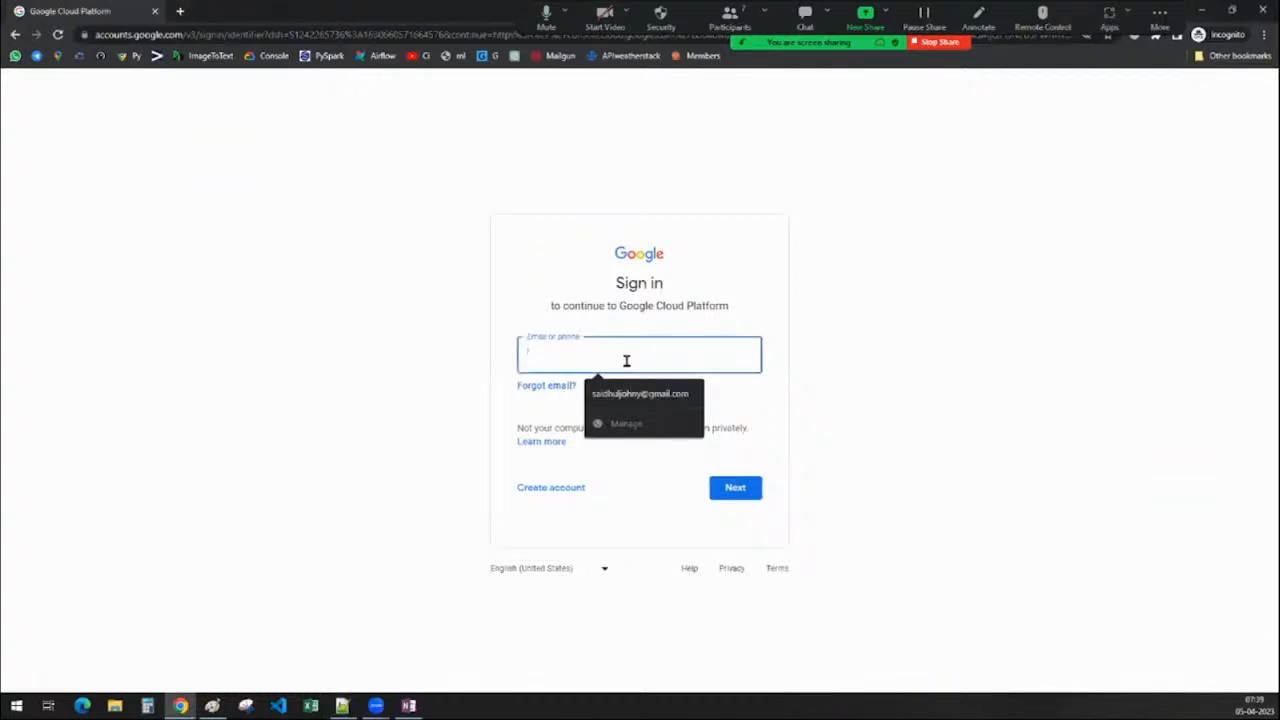
left_click(660, 392)
left_click(735, 487)
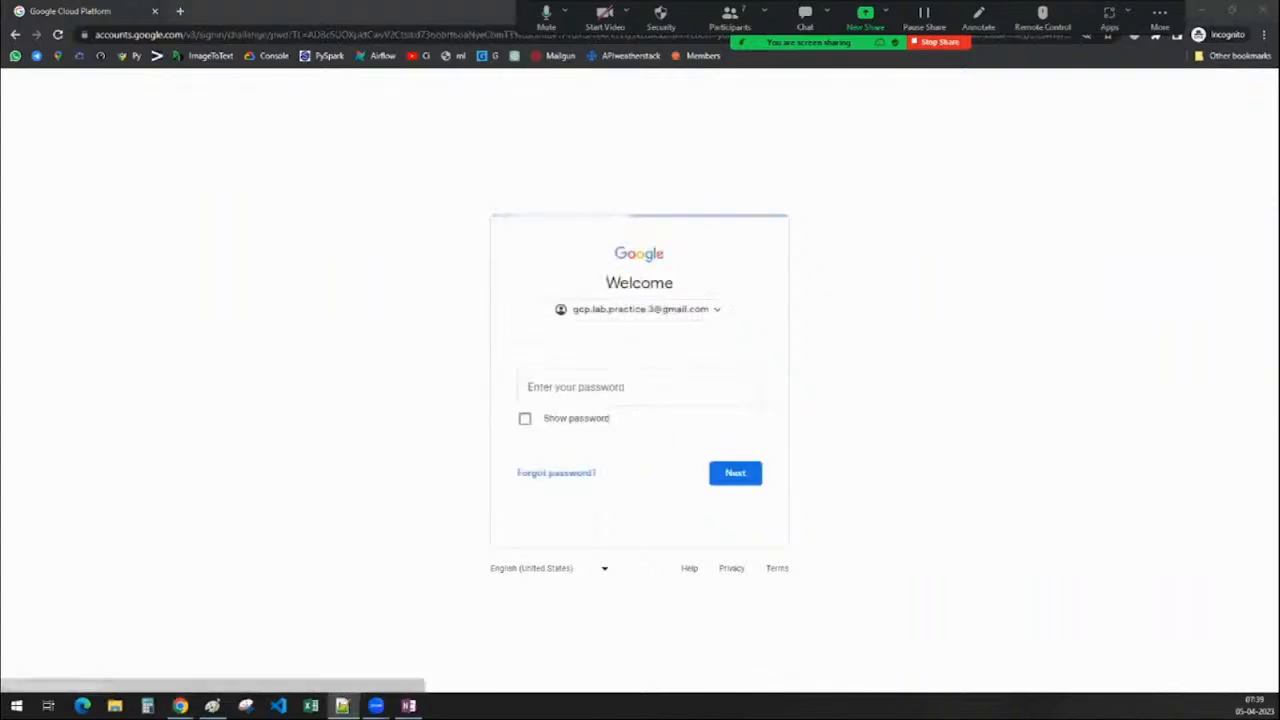
left_click(649, 383)
type("********")
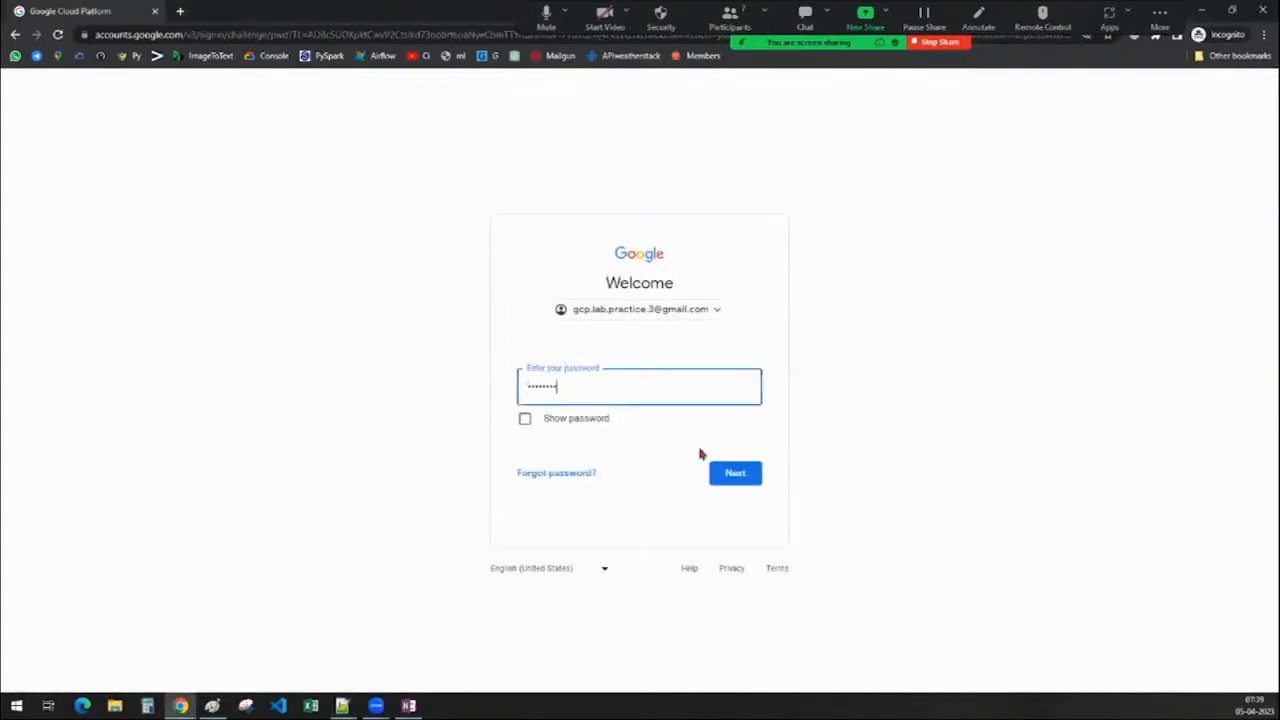
left_click(733, 485)
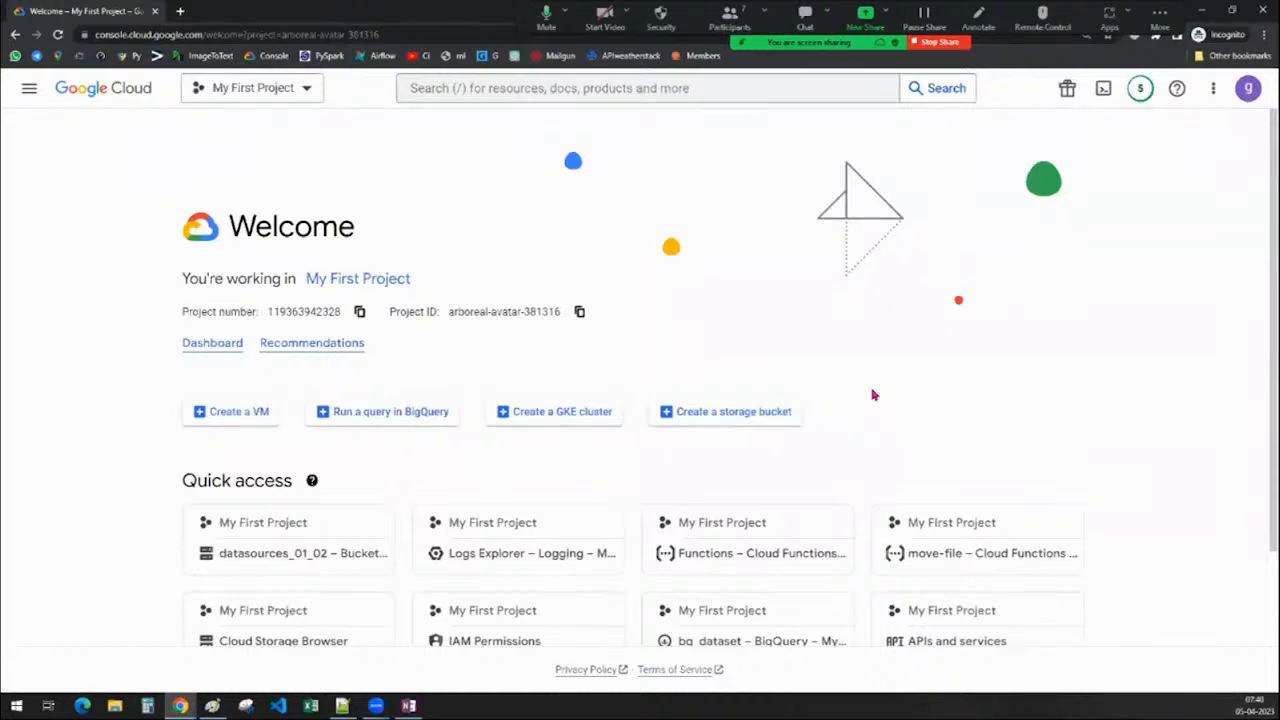
left_click(29, 90)
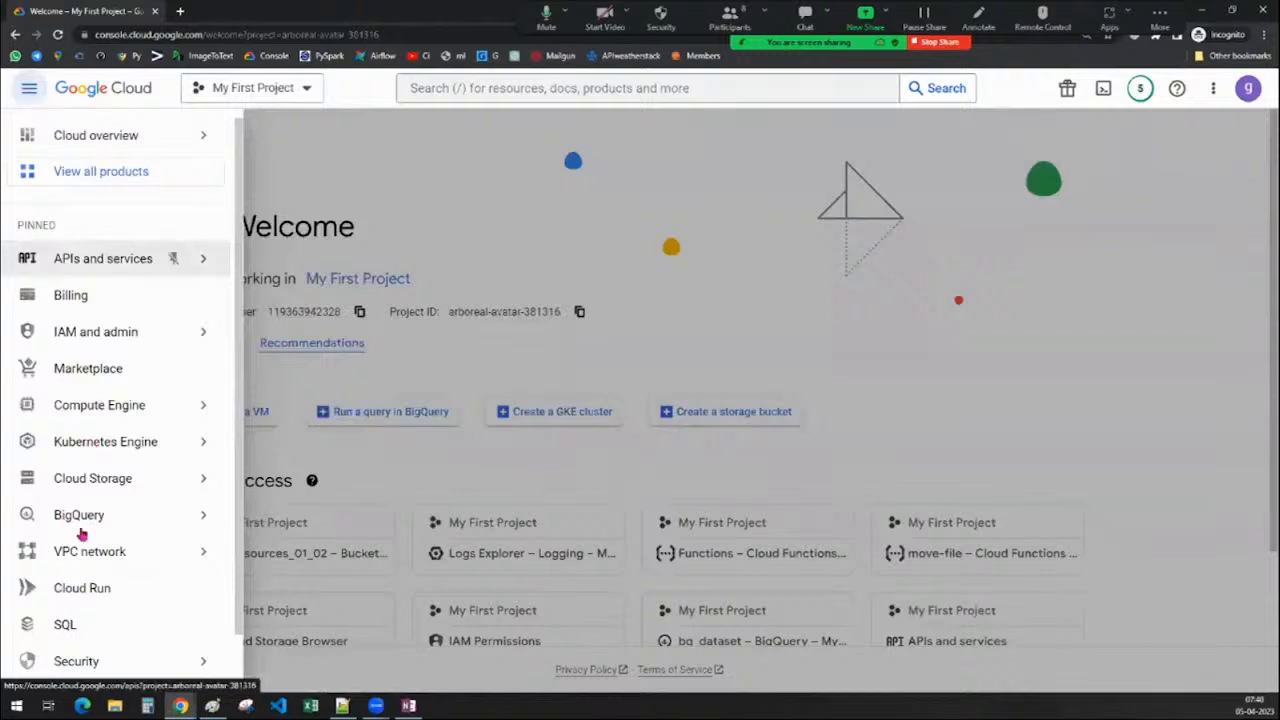
scroll(80, 535, "down", 1)
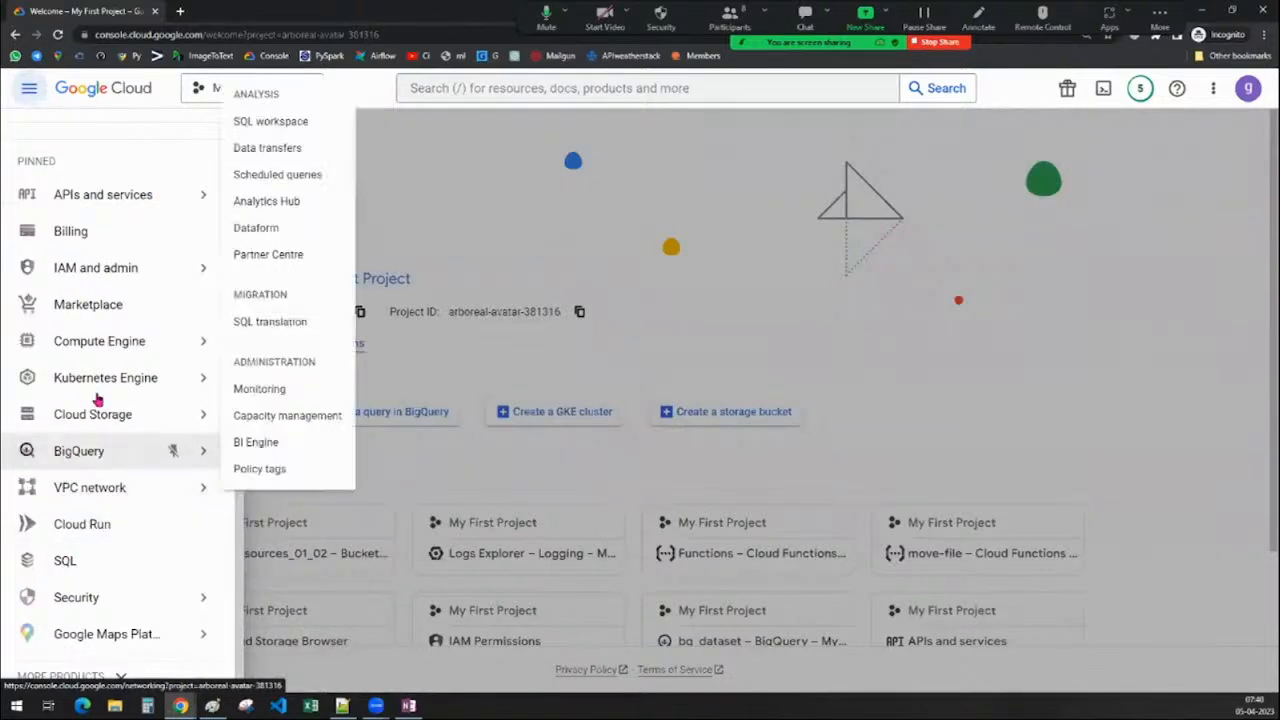
scroll(100, 410, "up", 1)
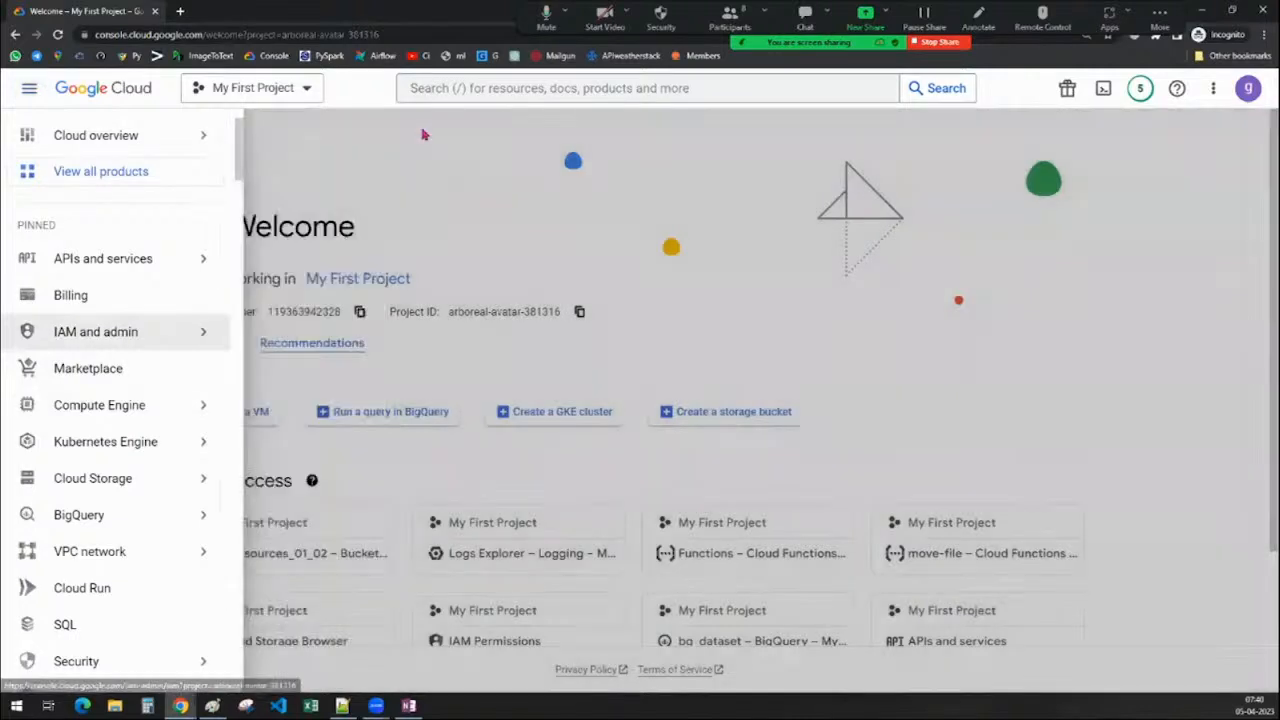
left_click(423, 134)
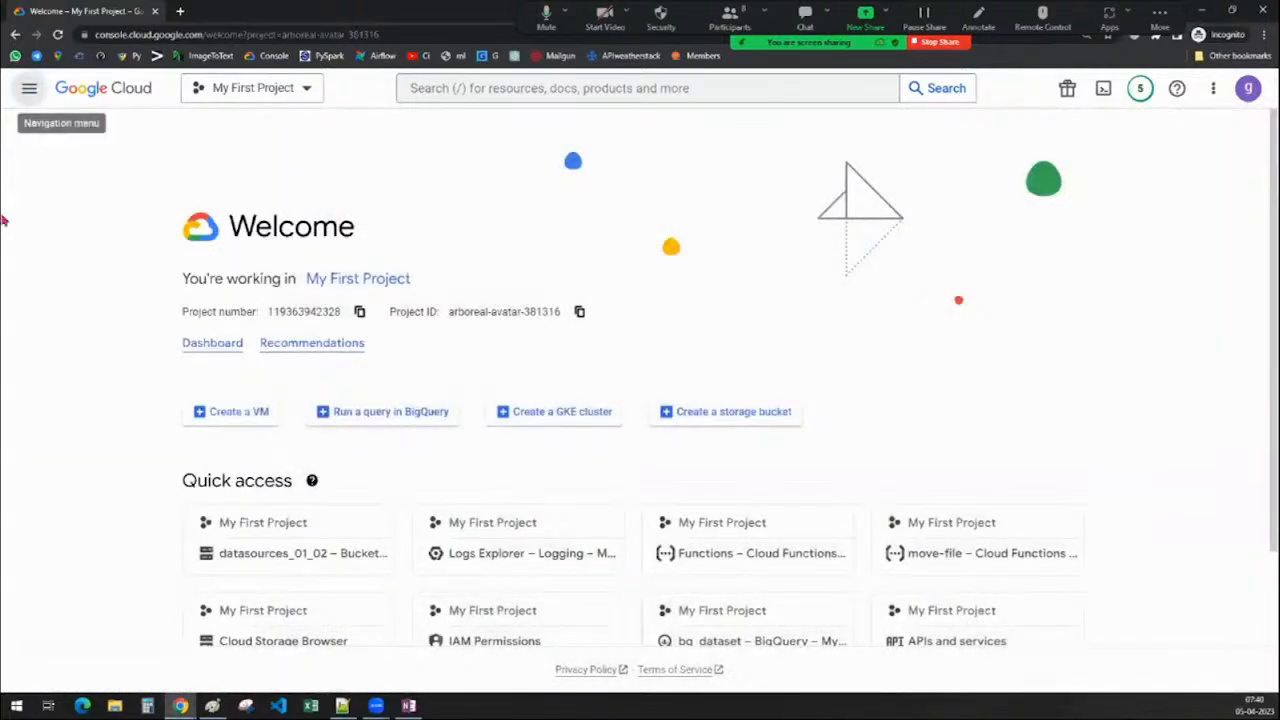
left_click(256, 92)
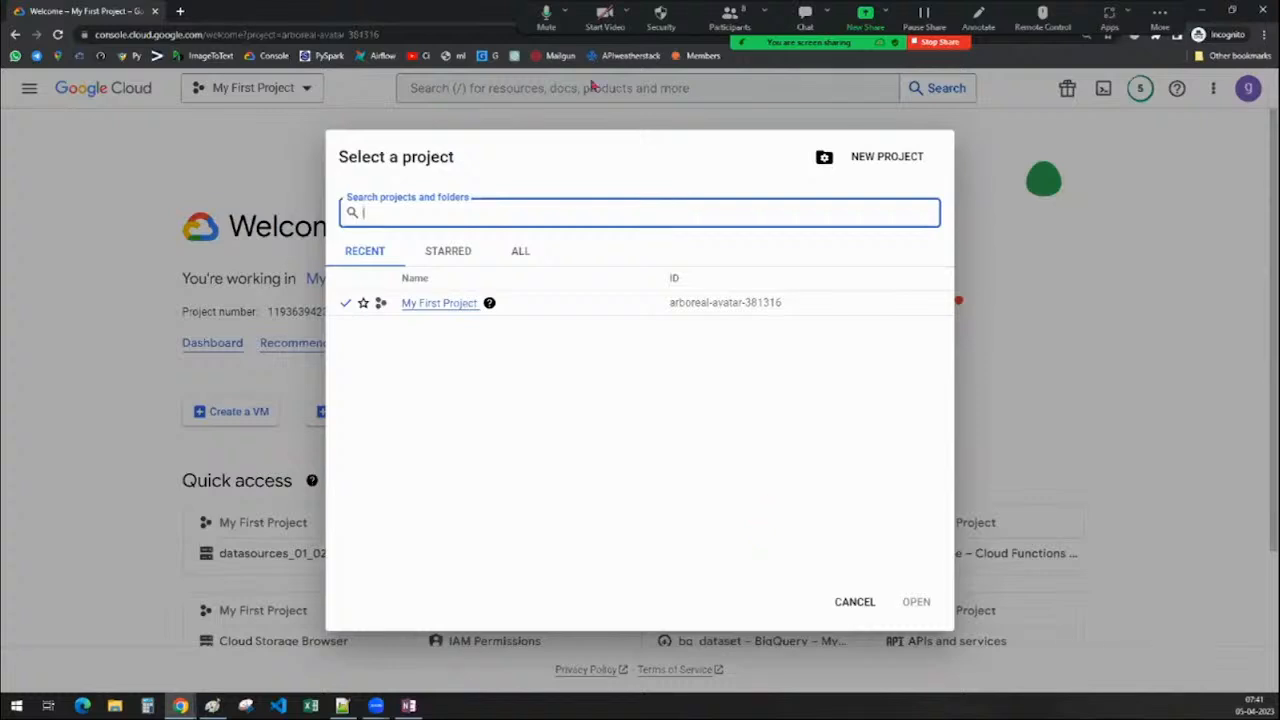
left_click(545, 15)
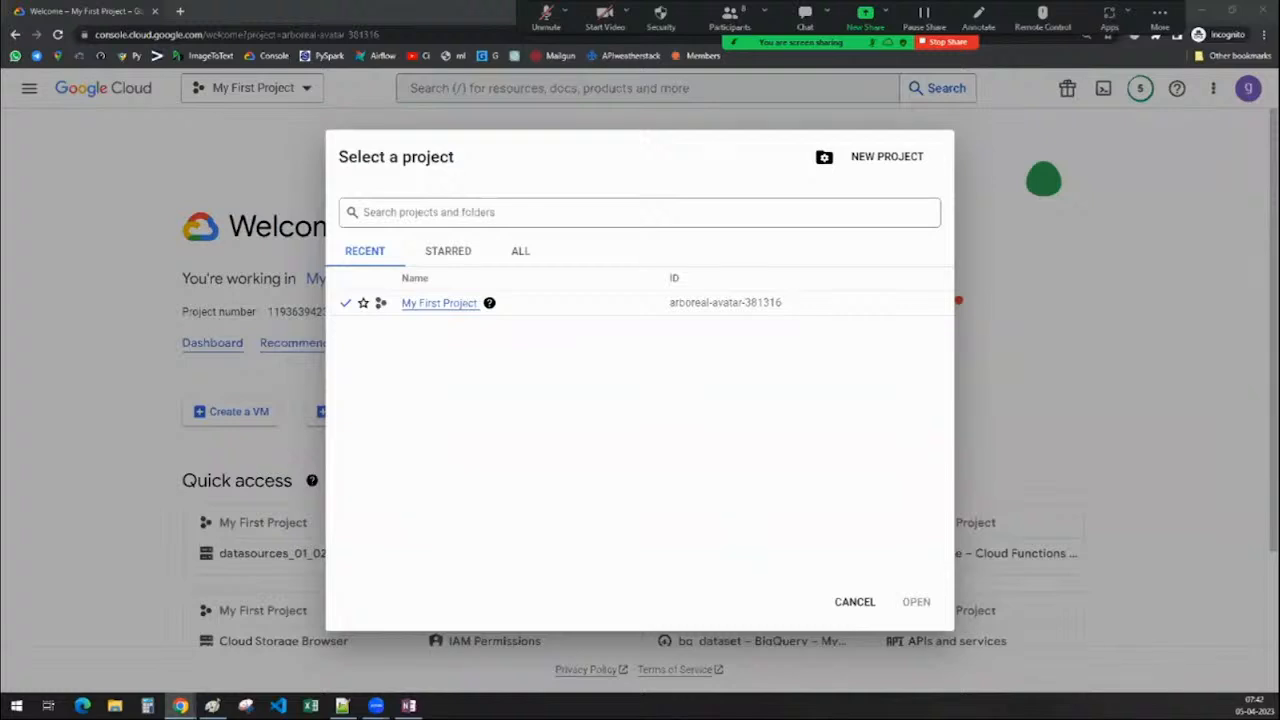
left_click(547, 20)
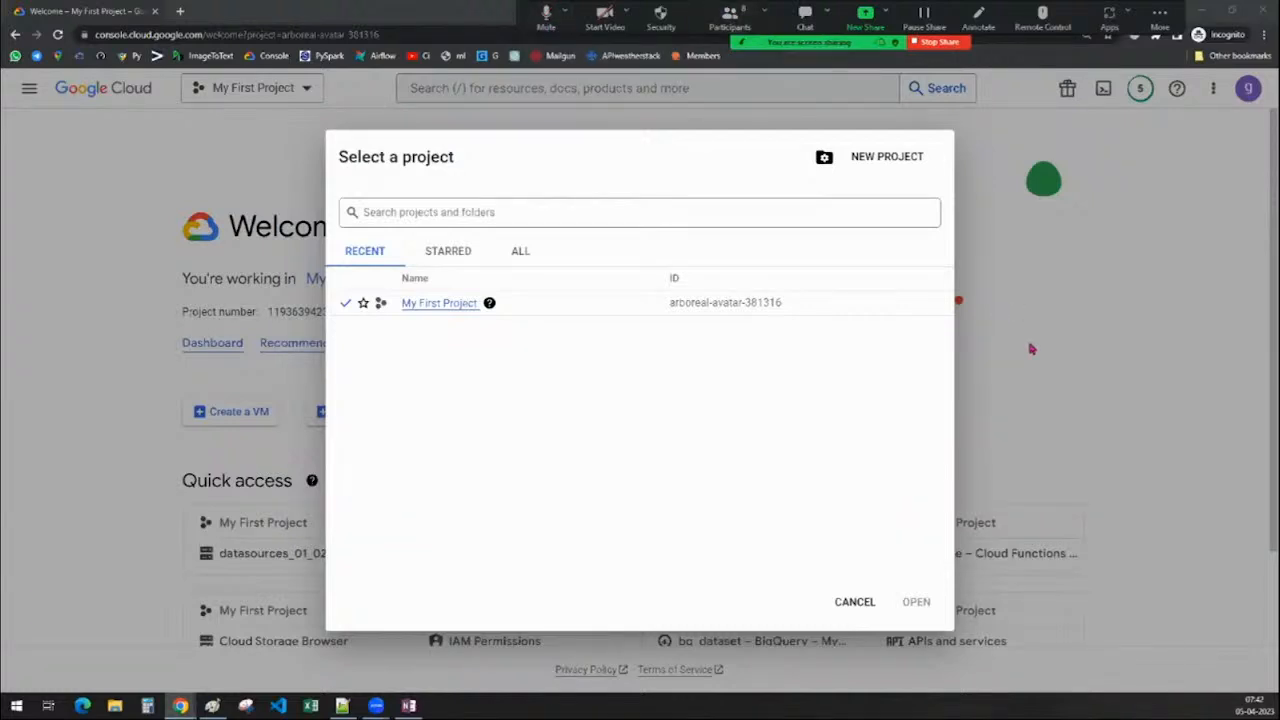
left_click(1124, 362)
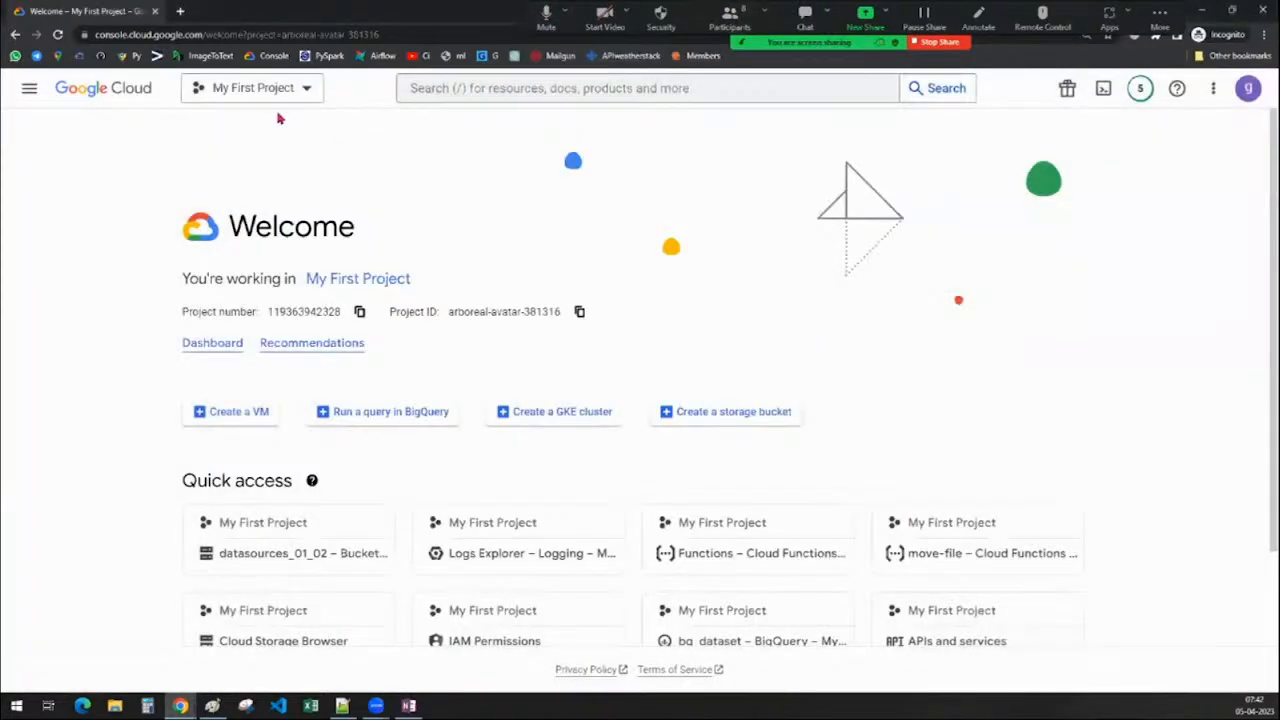
Browse the navigation menu down to Cloud Storage, then close it
left_click(20, 93)
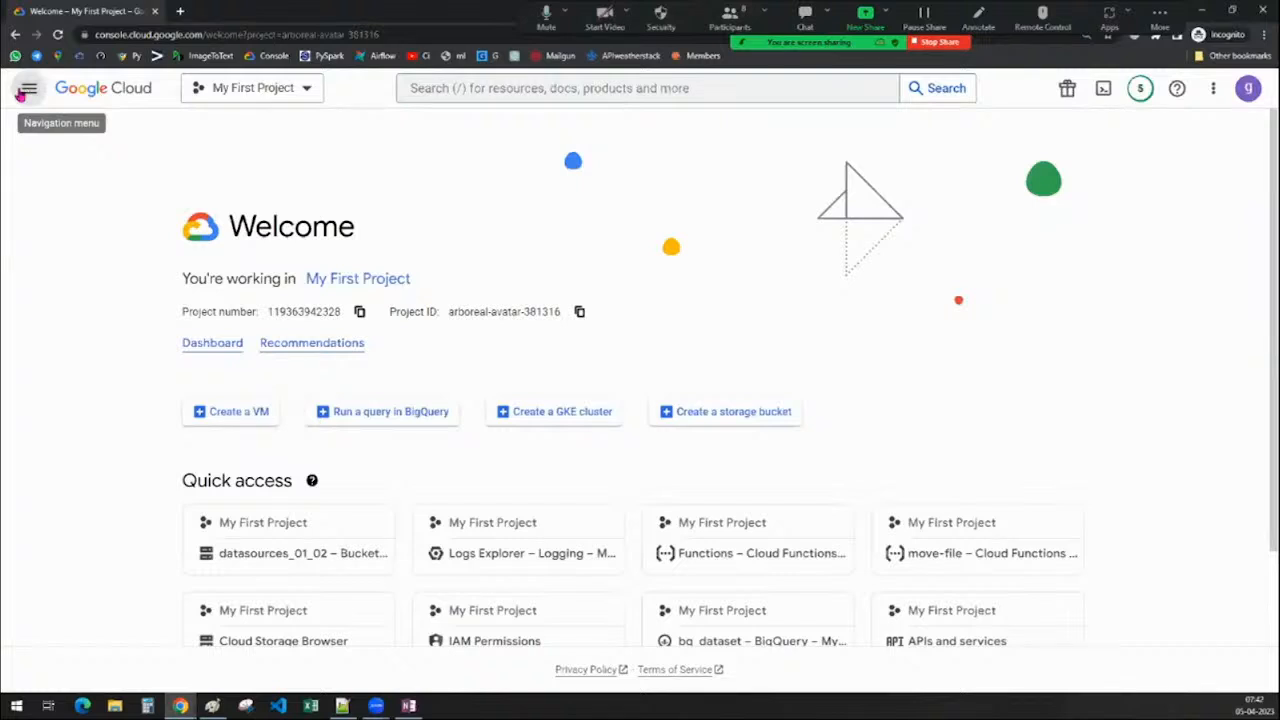
left_click(38, 105)
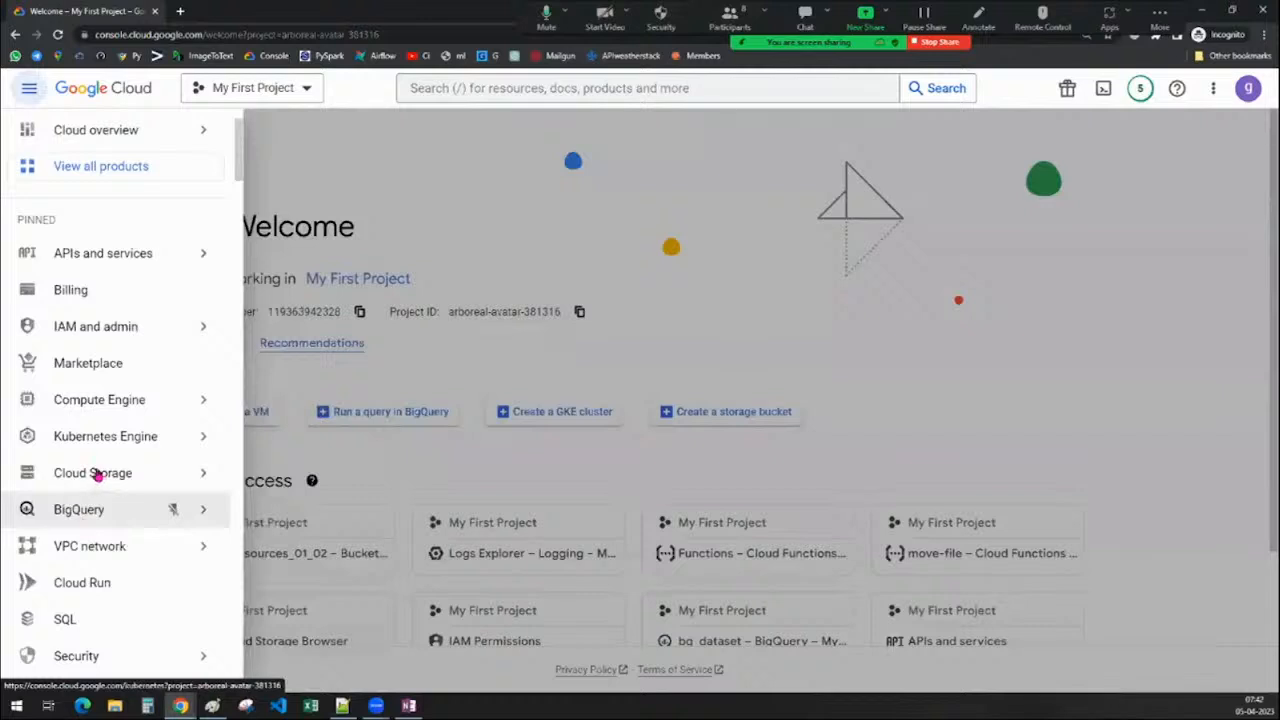
scroll(94, 474, "down", 2)
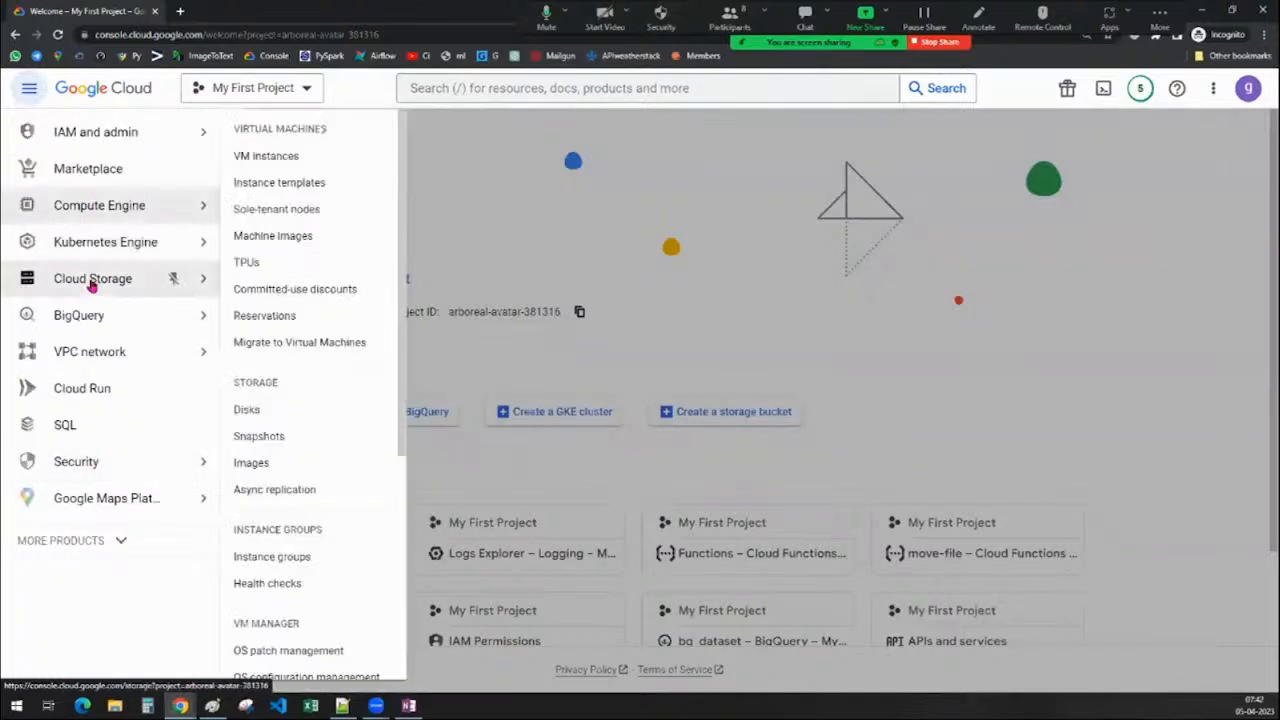
mouse_move(91, 283)
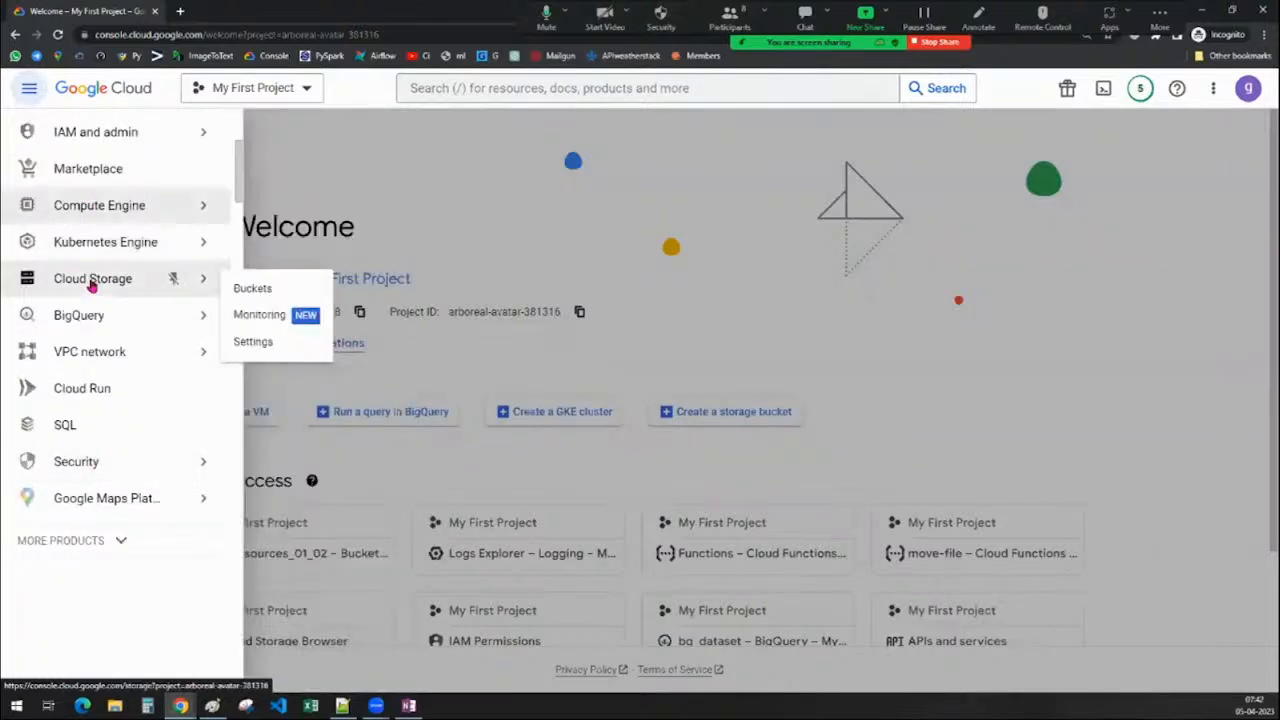
left_click(486, 149)
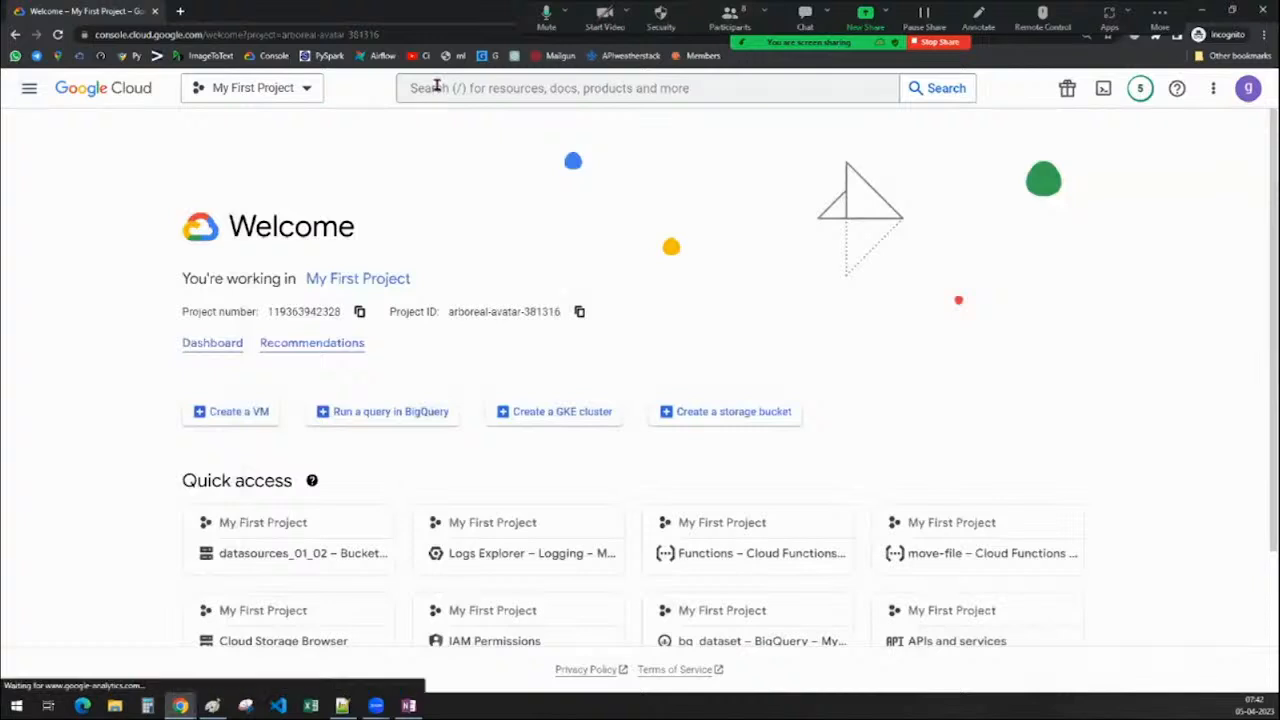
Enter 'CLOUD STORAGE' in the console search bar and dismiss the suggestions
left_click(437, 87)
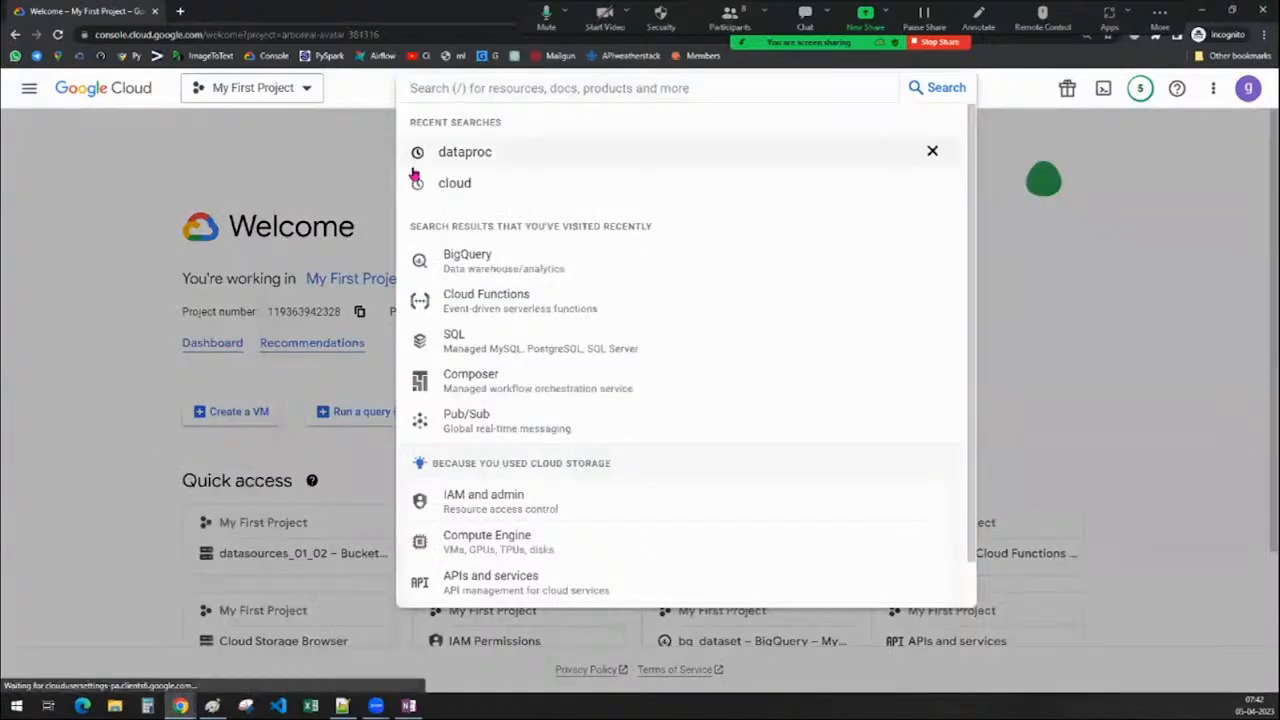
type("CLOUD STORAGE")
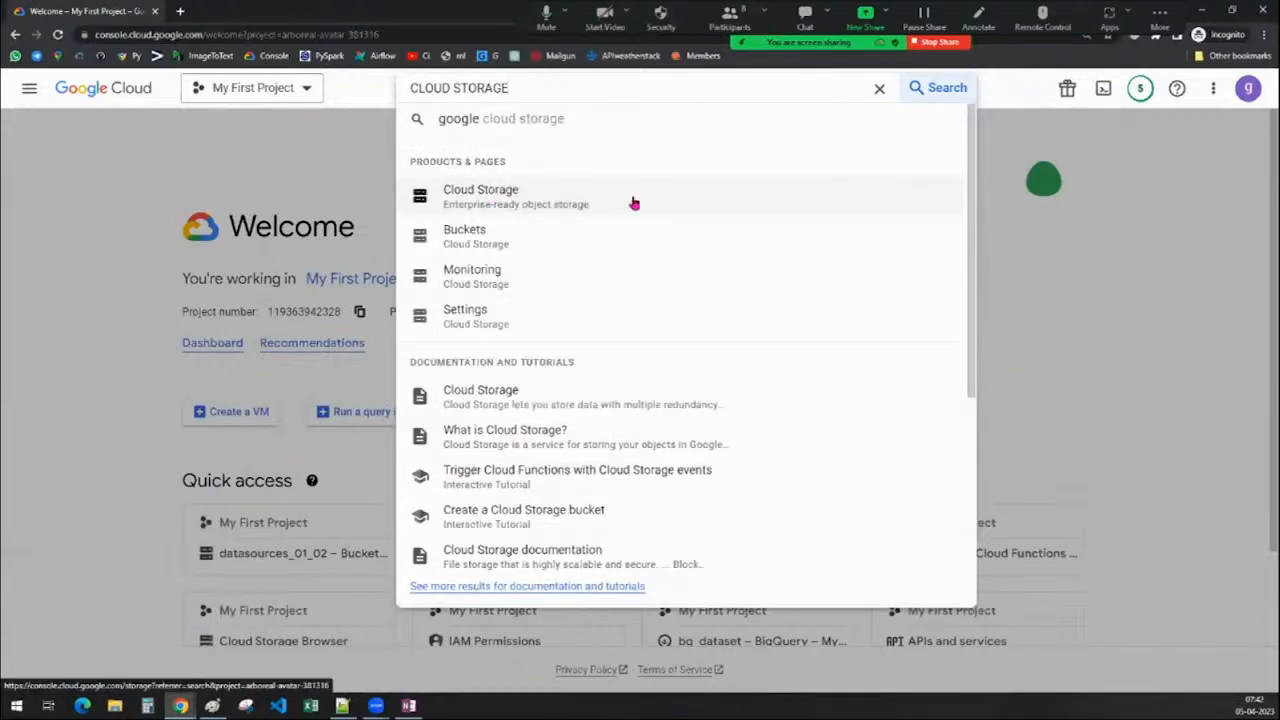
left_click(1177, 240)
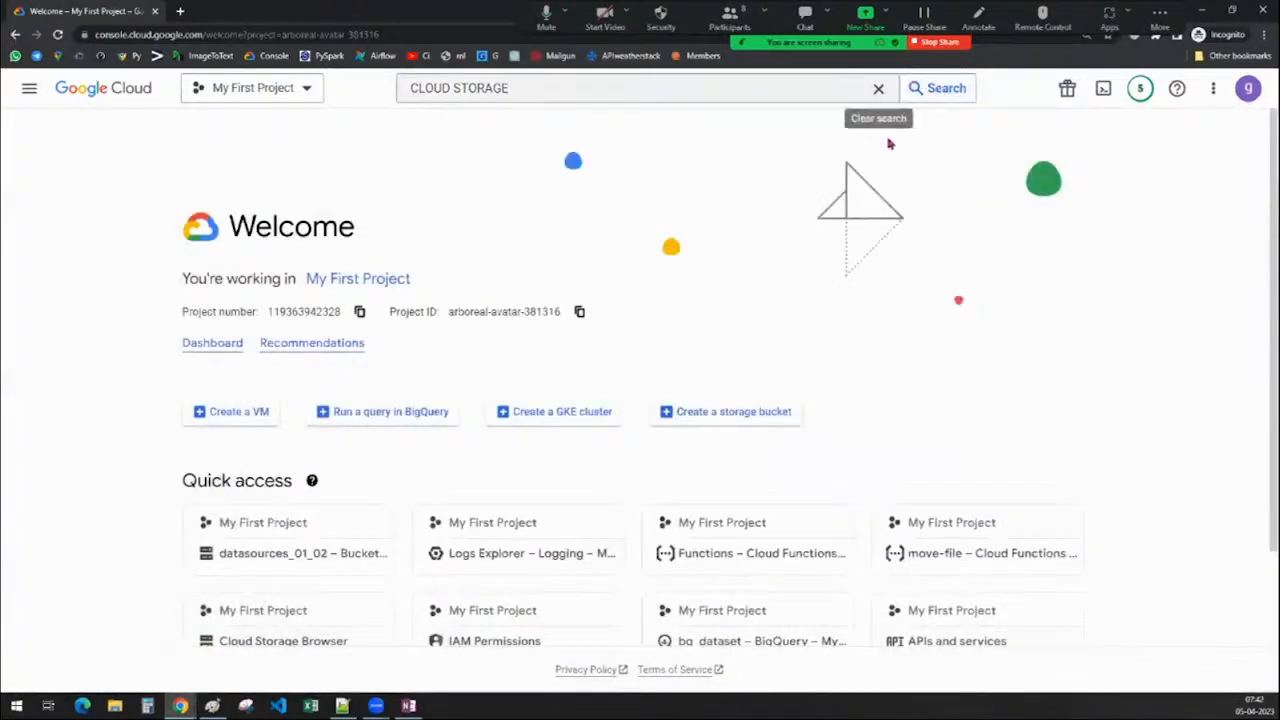
Check the free-trial credit and 77 days remaining, then dismiss the notice
left_click(1067, 92)
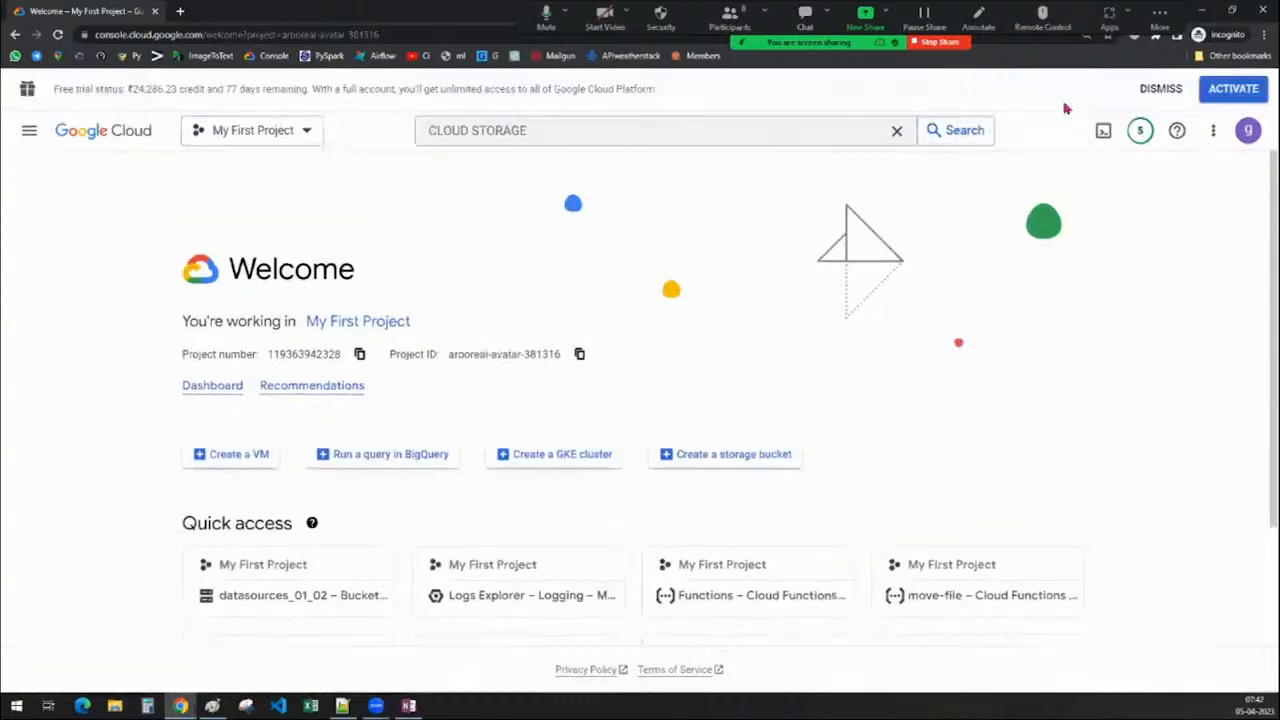
left_click_drag(178, 89, 50, 89)
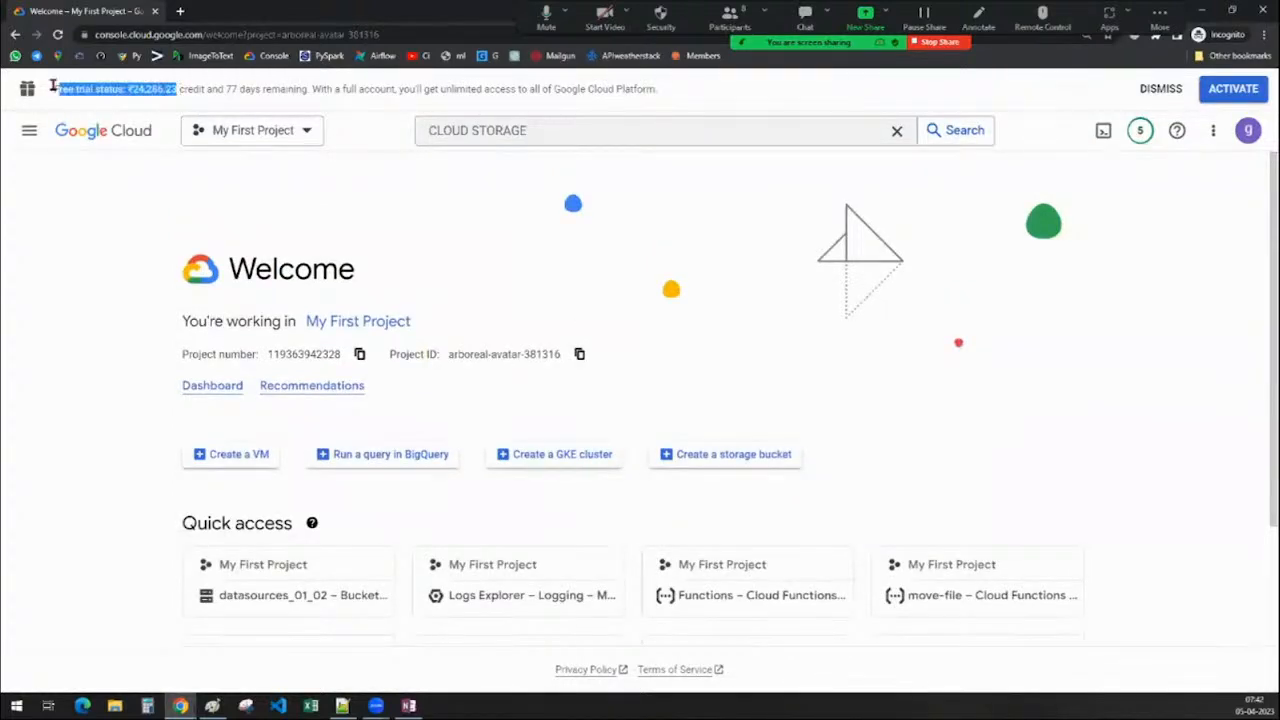
double_click(232, 89)
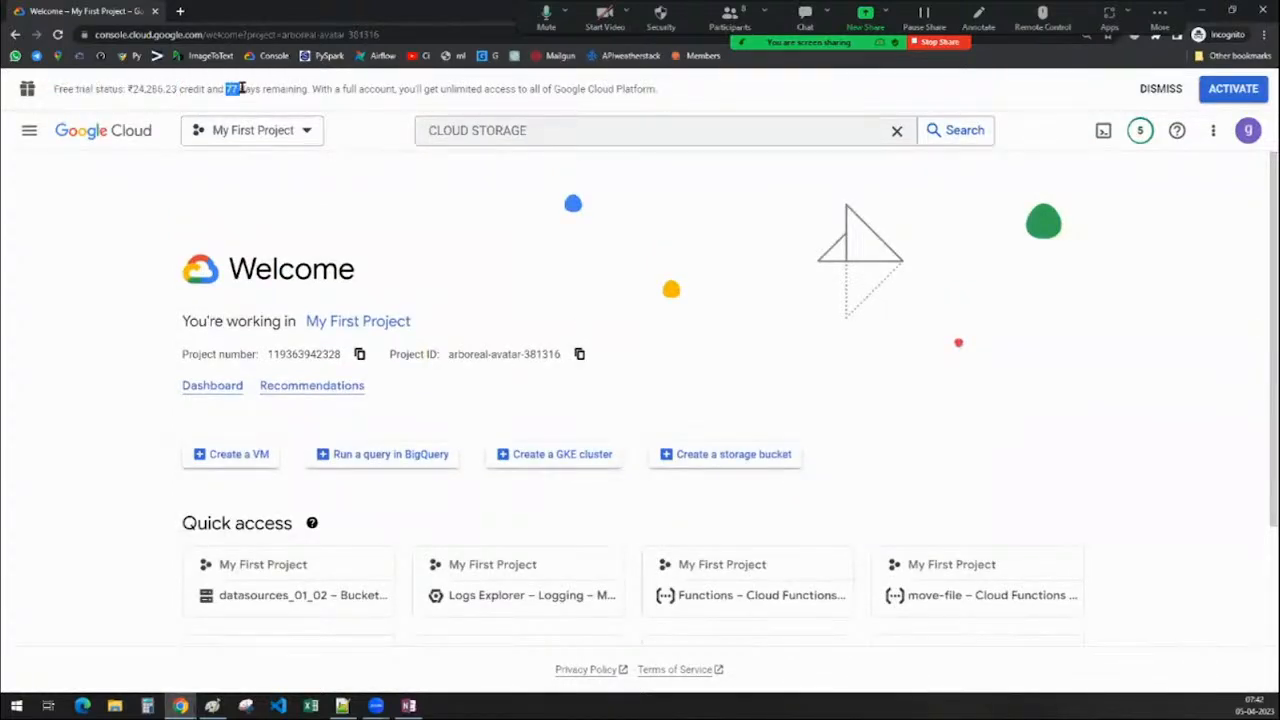
left_click(1155, 89)
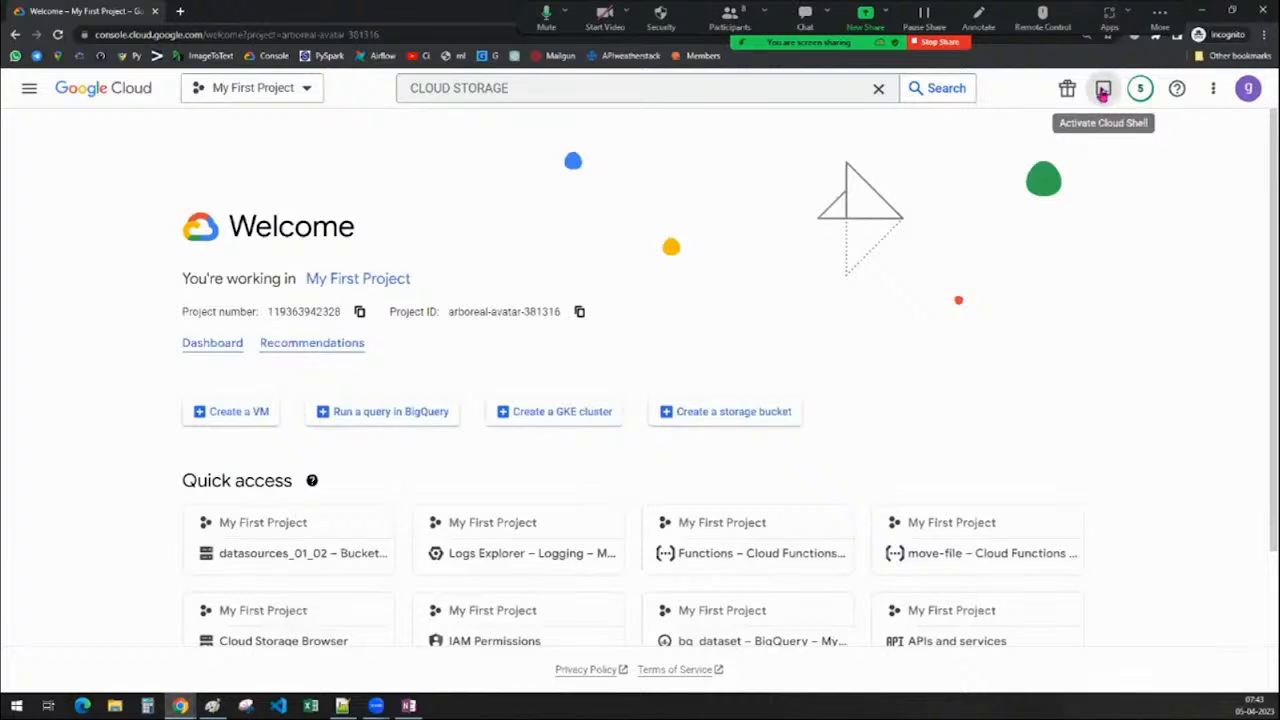
Open a Cloud Shell terminal for My First Project and drag its panel down to a strip
left_click(1103, 91)
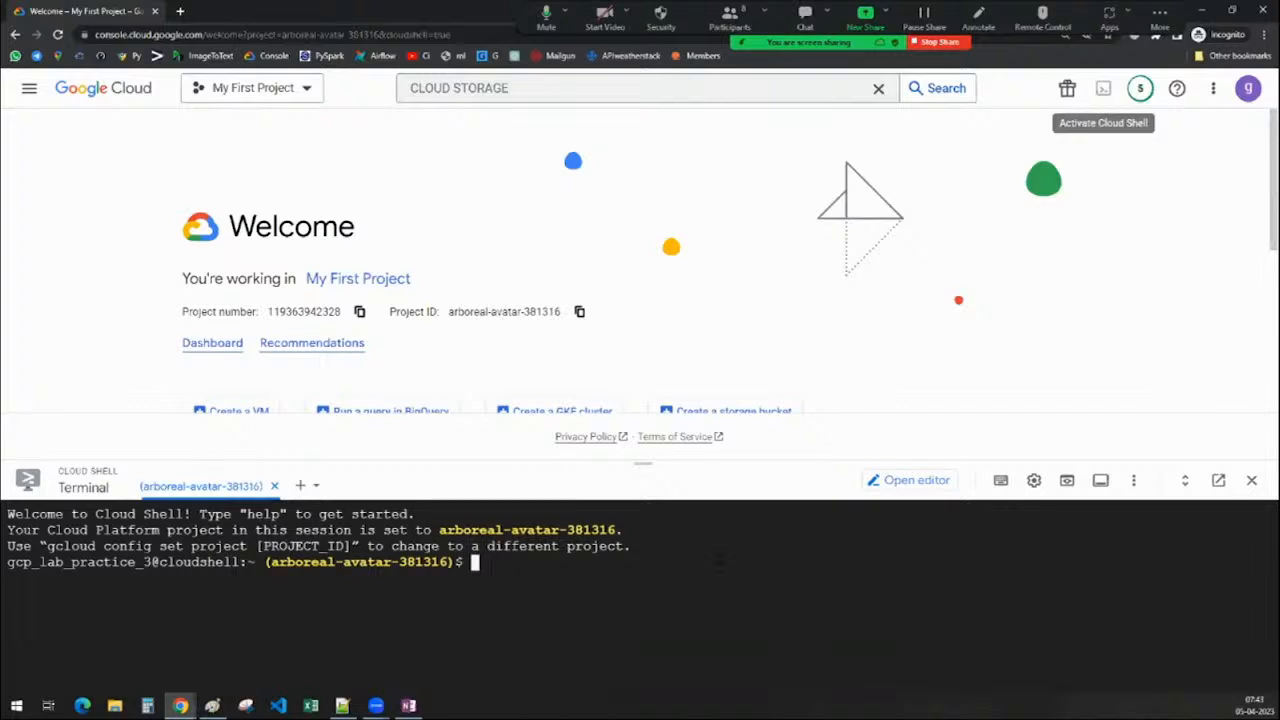
left_click_drag(641, 461, 642, 660)
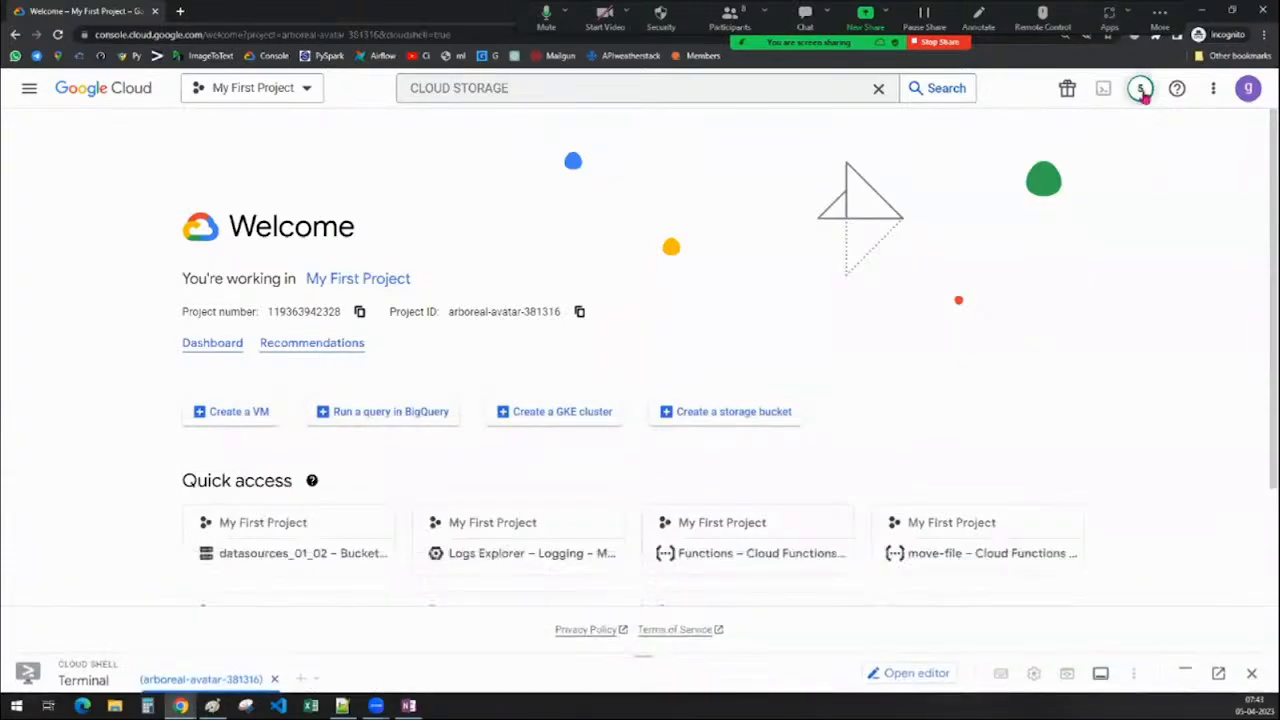
Glance through the Notifications list, the settings menu and the signed-in account details
left_click(1141, 90)
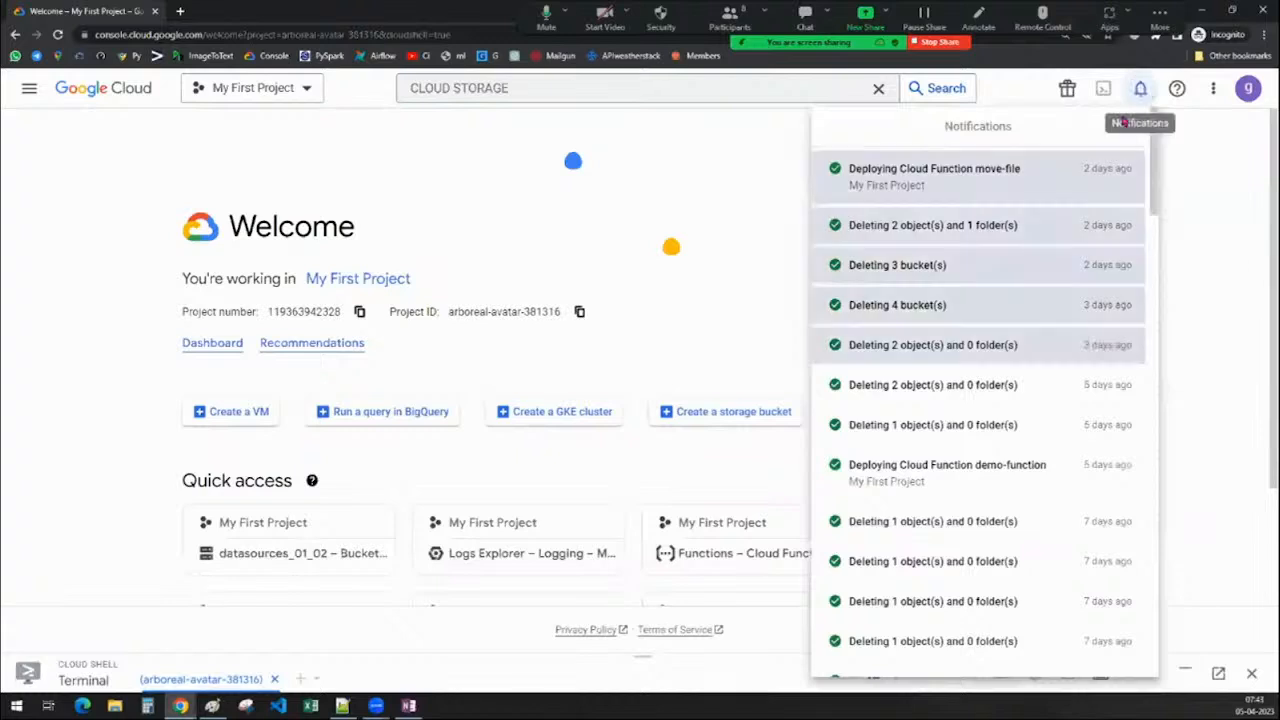
scroll(952, 512, "down", 5)
scroll(955, 512, "up", 5)
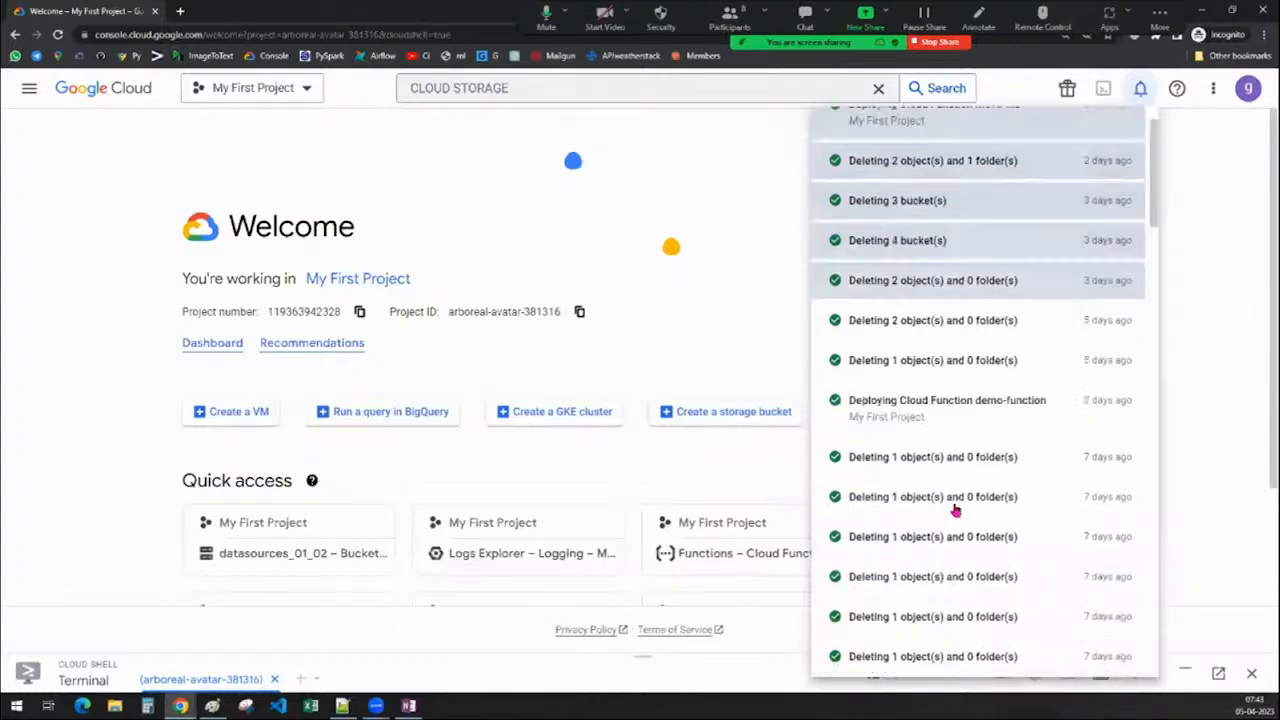
left_click(1203, 238)
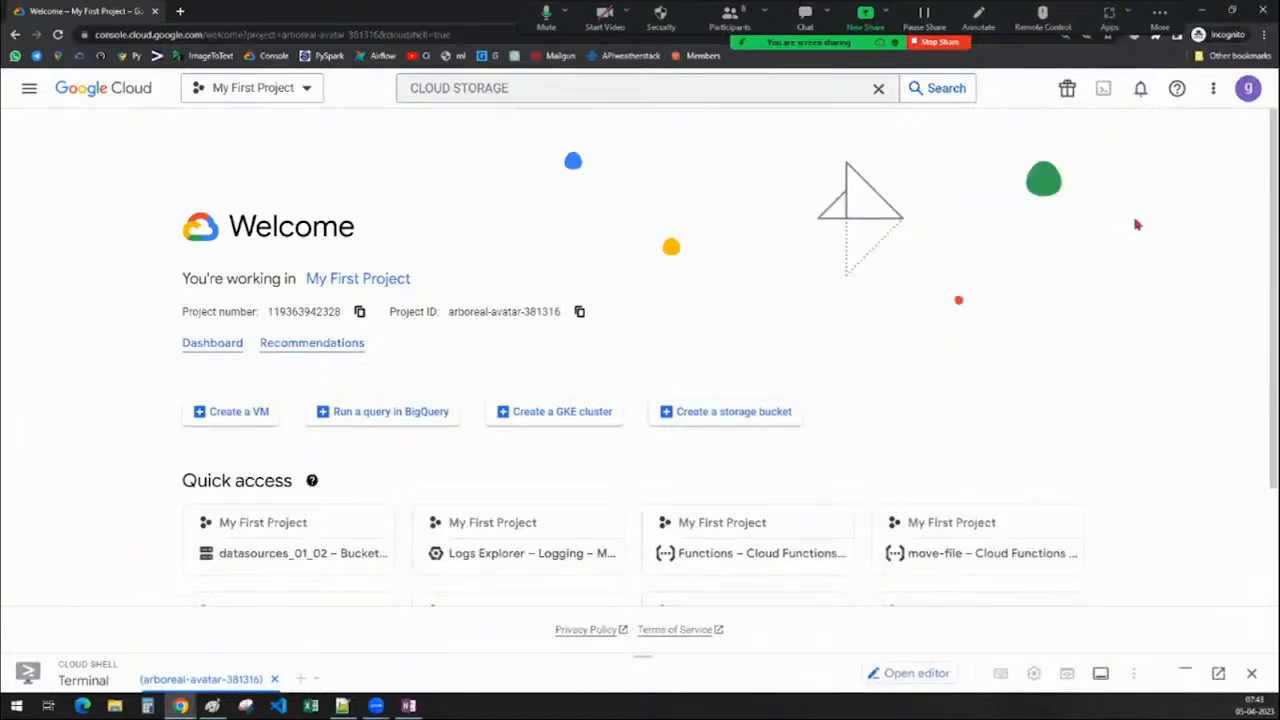
left_click(1213, 88)
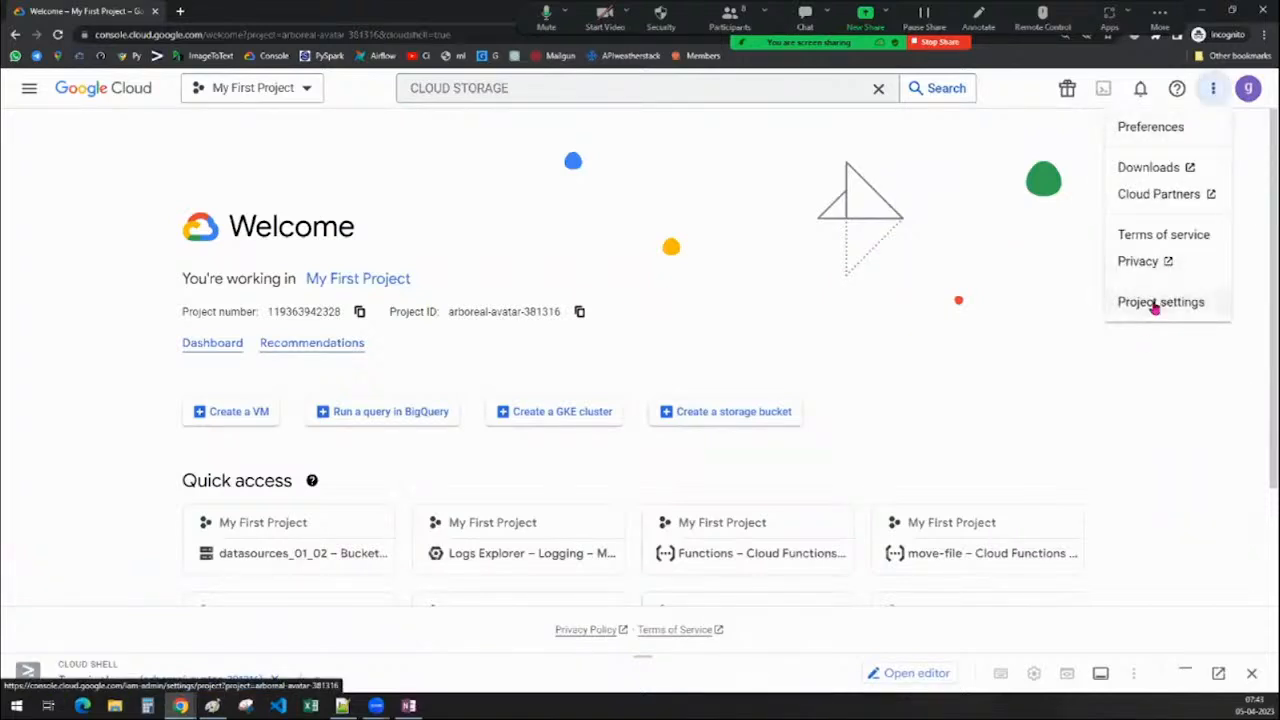
left_click(1248, 88)
left_click(1248, 88)
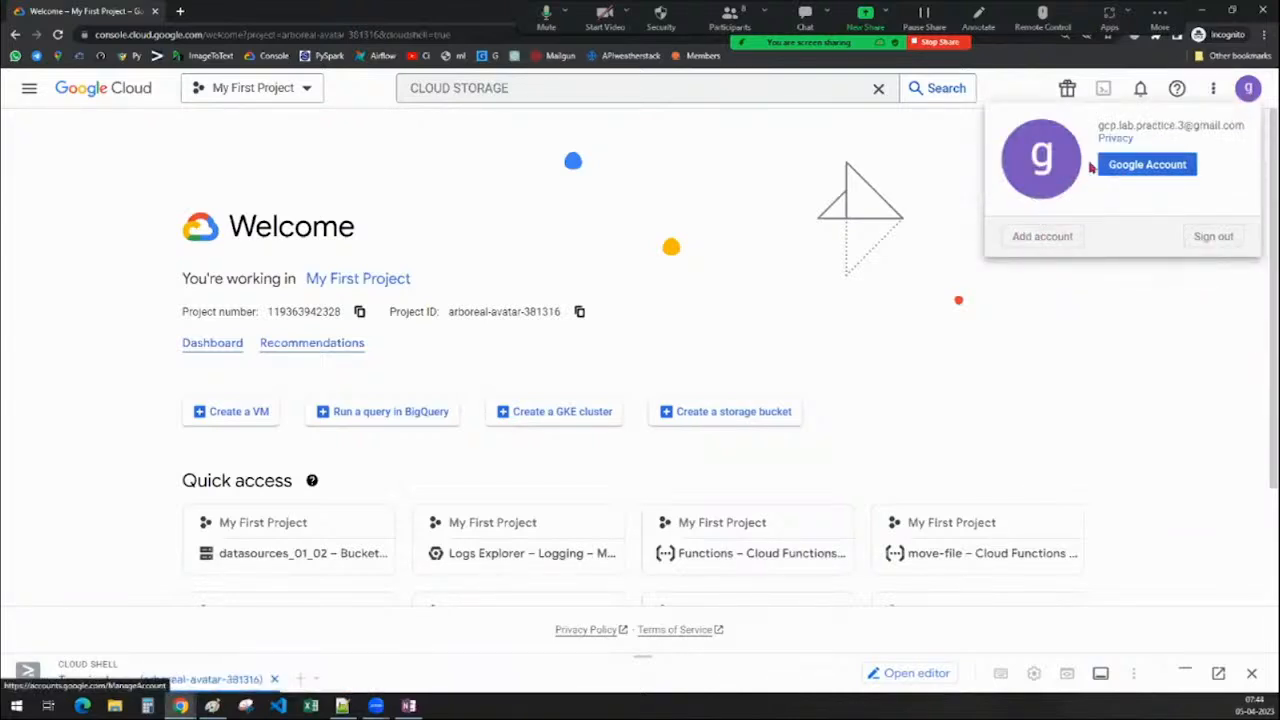
left_click(1142, 305)
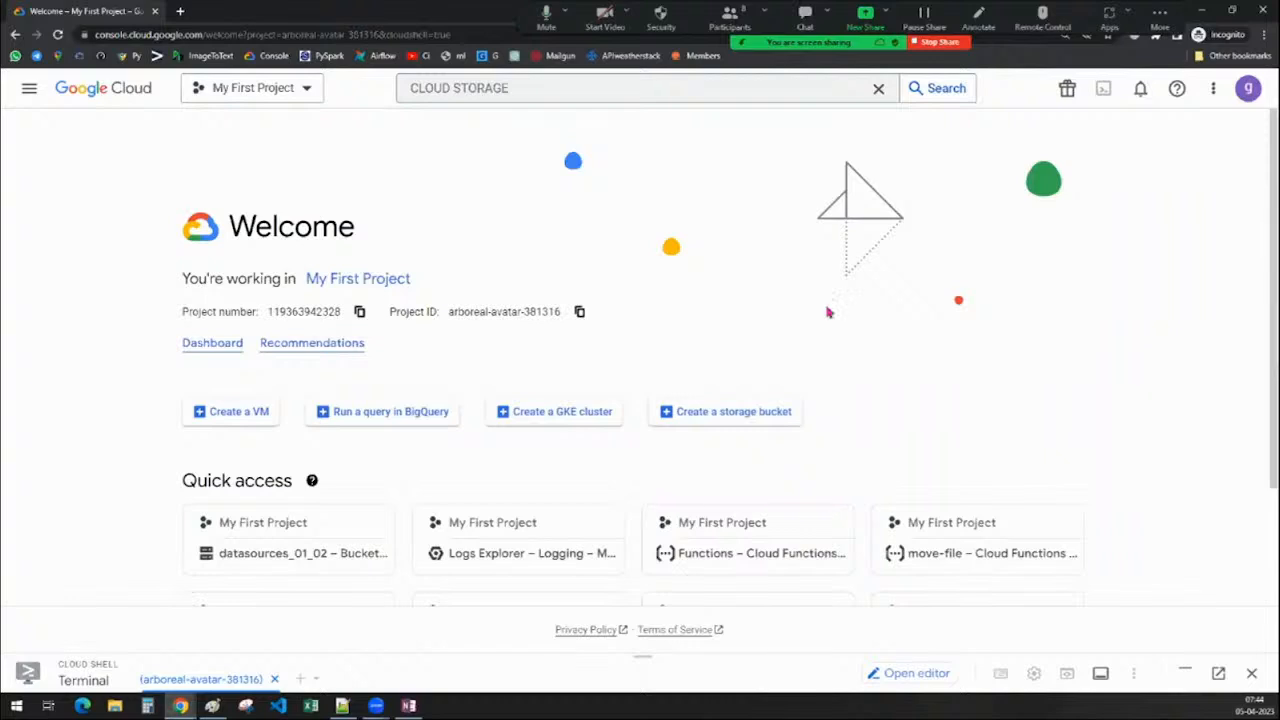
Open the Navigation menu listing pinned services such as Cloud Storage and BigQuery
left_click(31, 94)
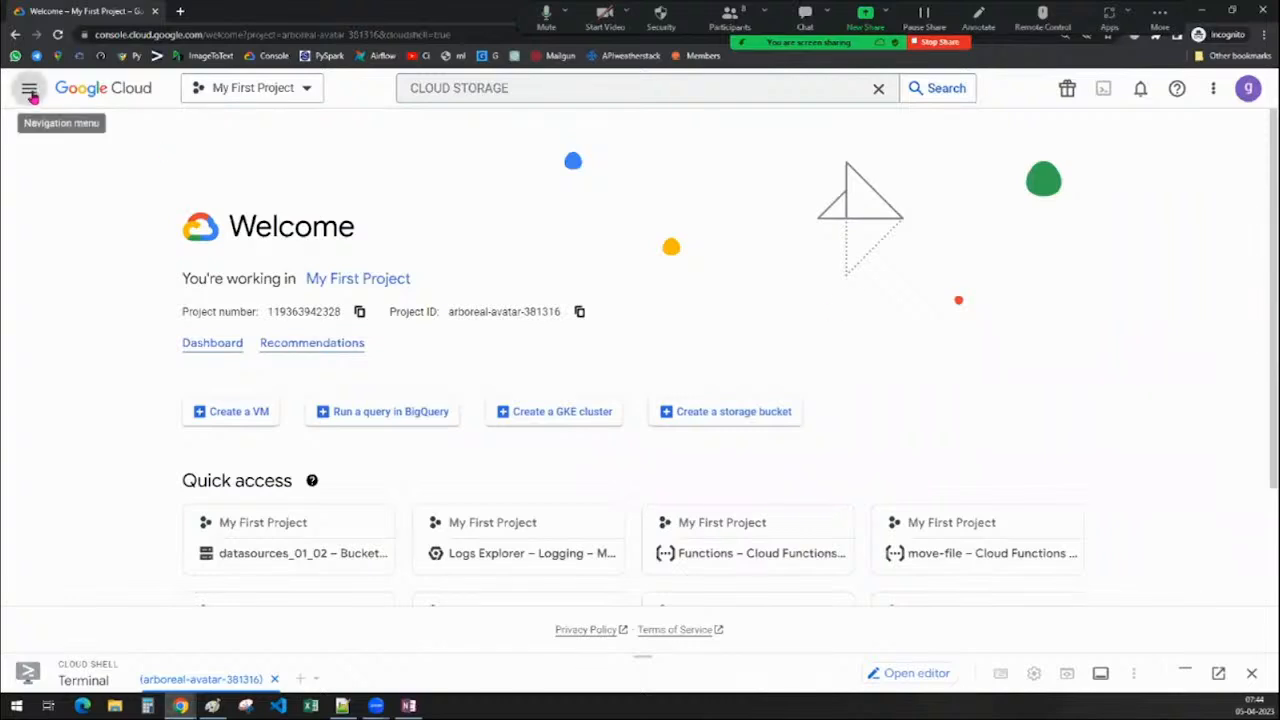
left_click(33, 97)
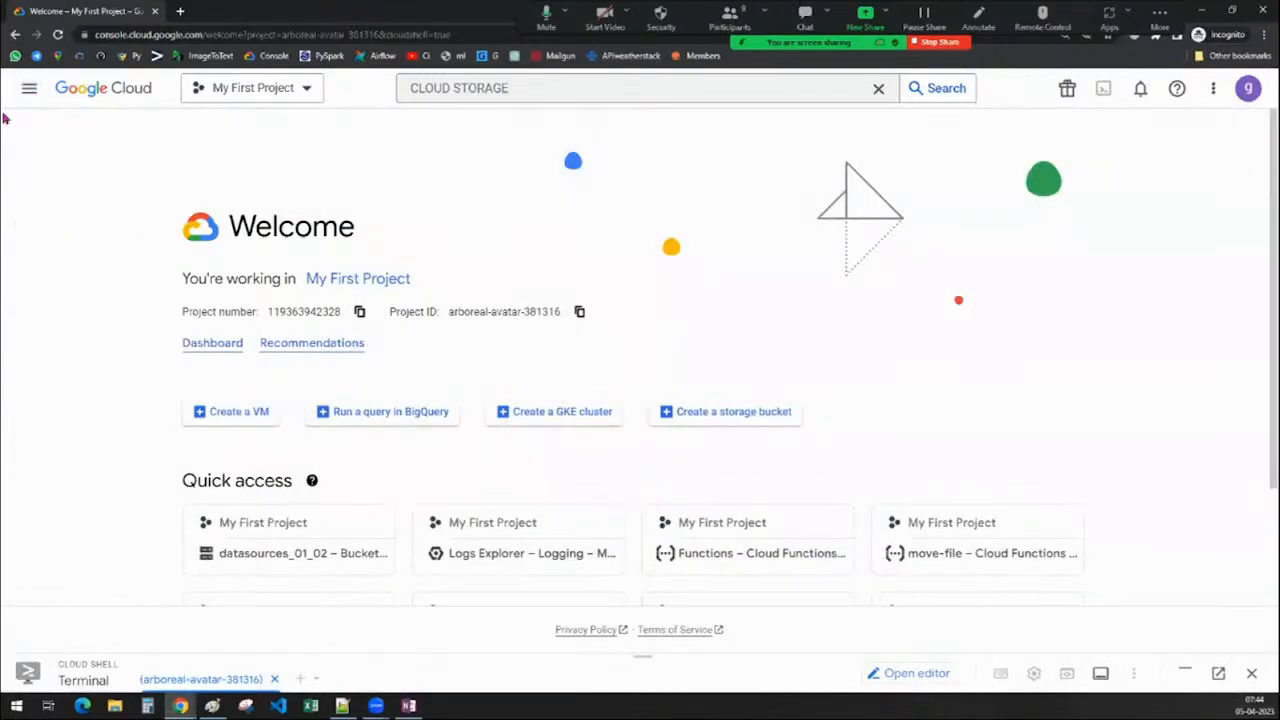
left_click(29, 92)
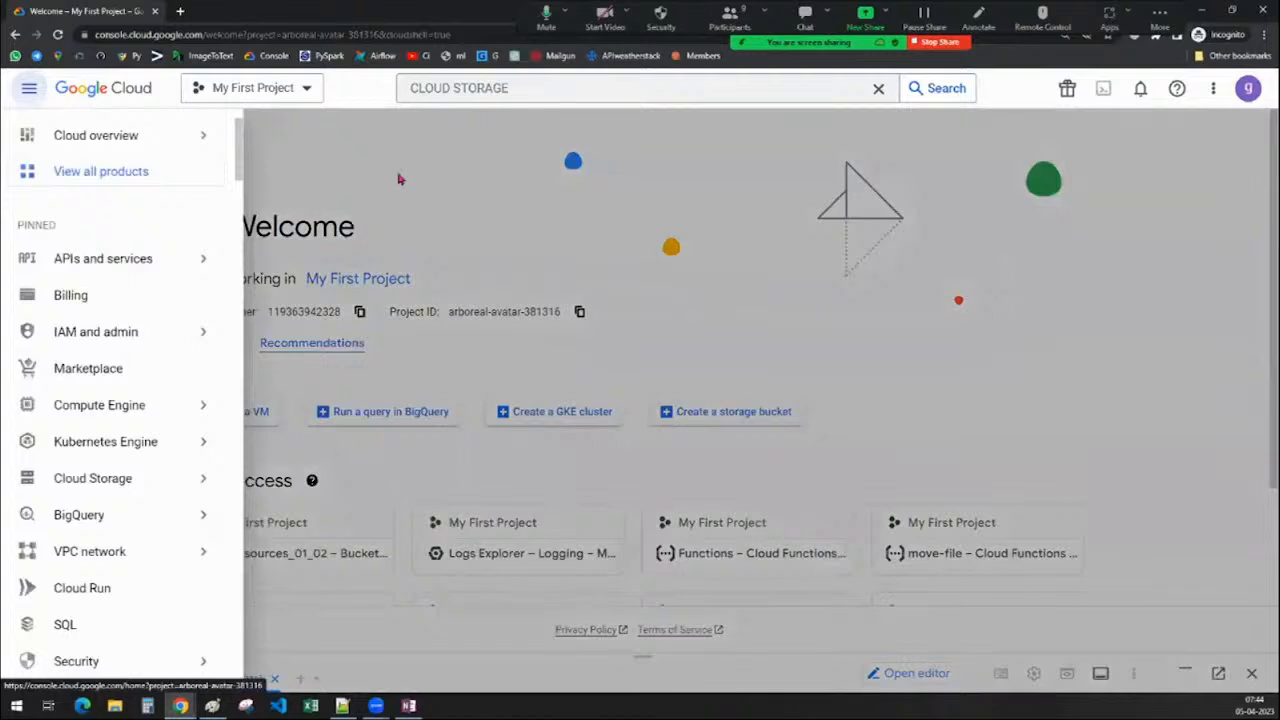
Dismiss the navigation menu, then open and cancel the project picker without switching projects
left_click(476, 145)
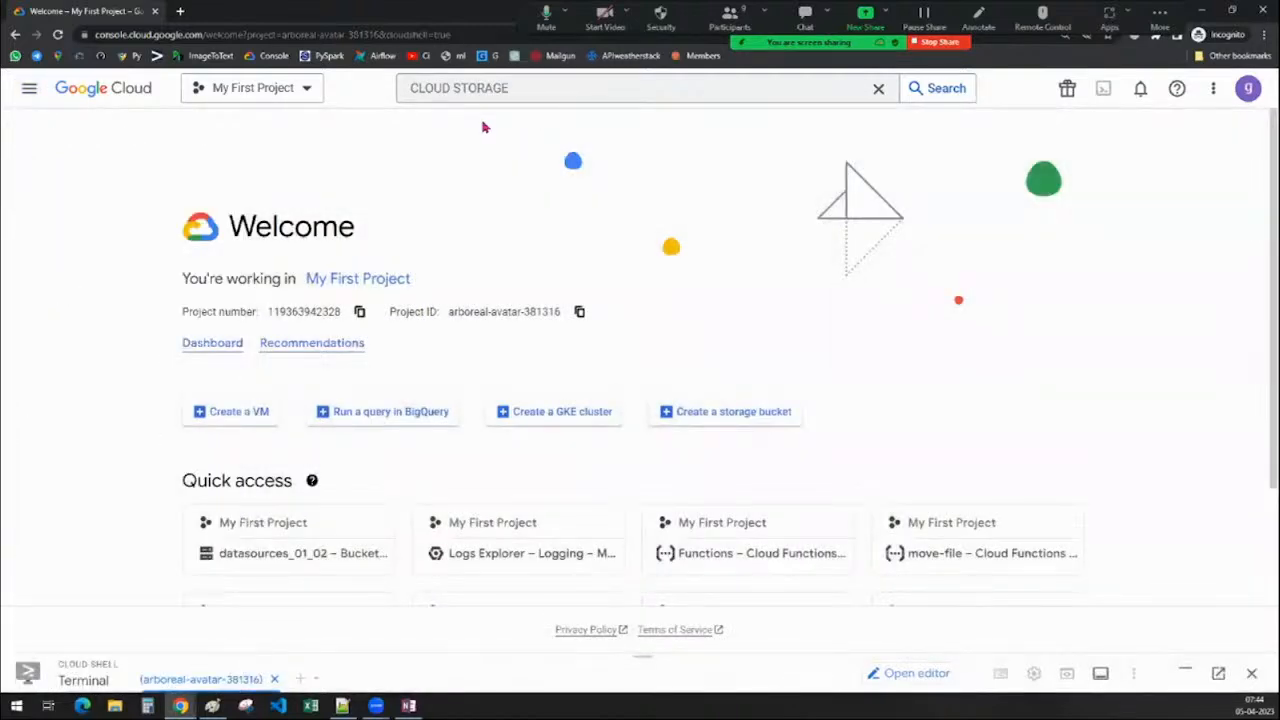
left_click(240, 98)
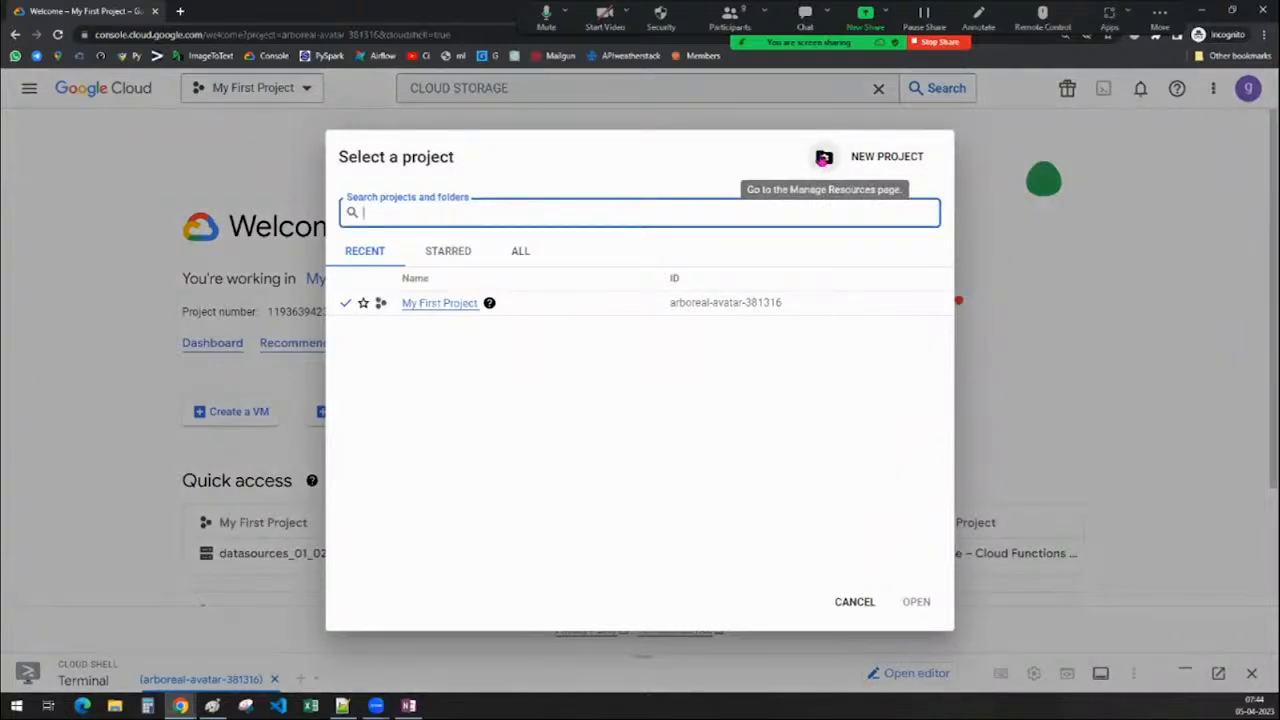
left_click(846, 603)
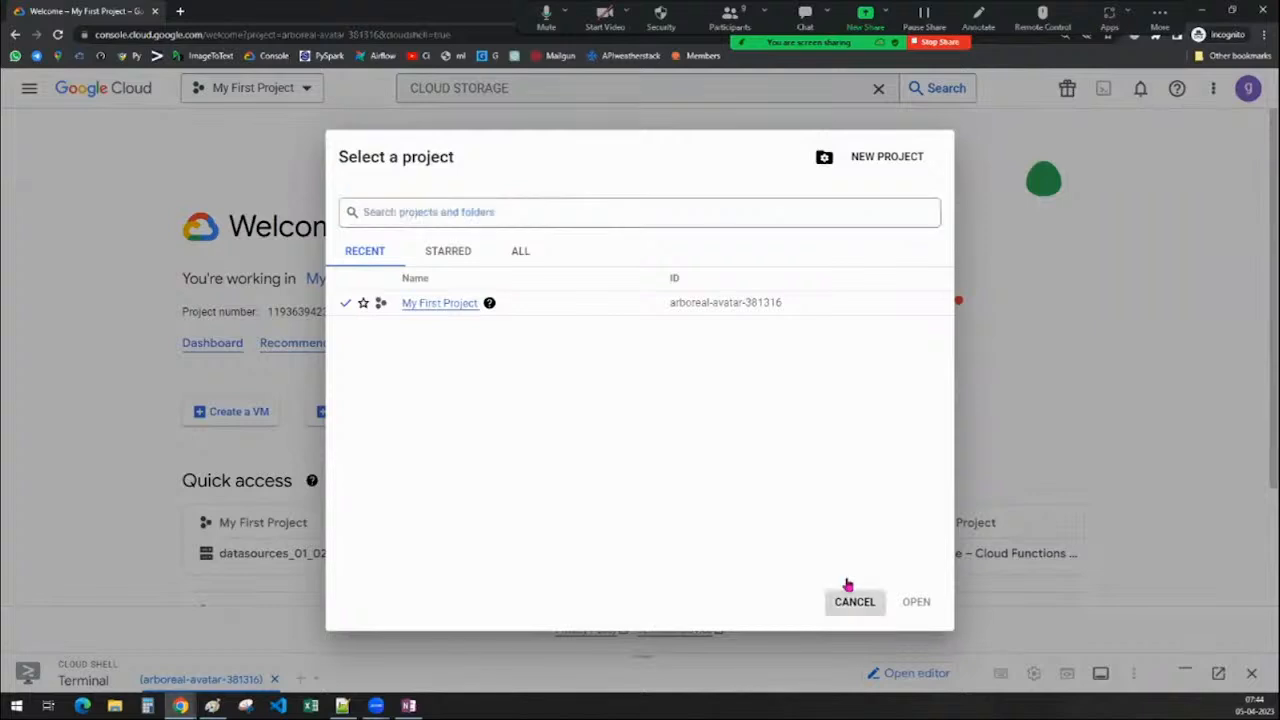
left_click(847, 590)
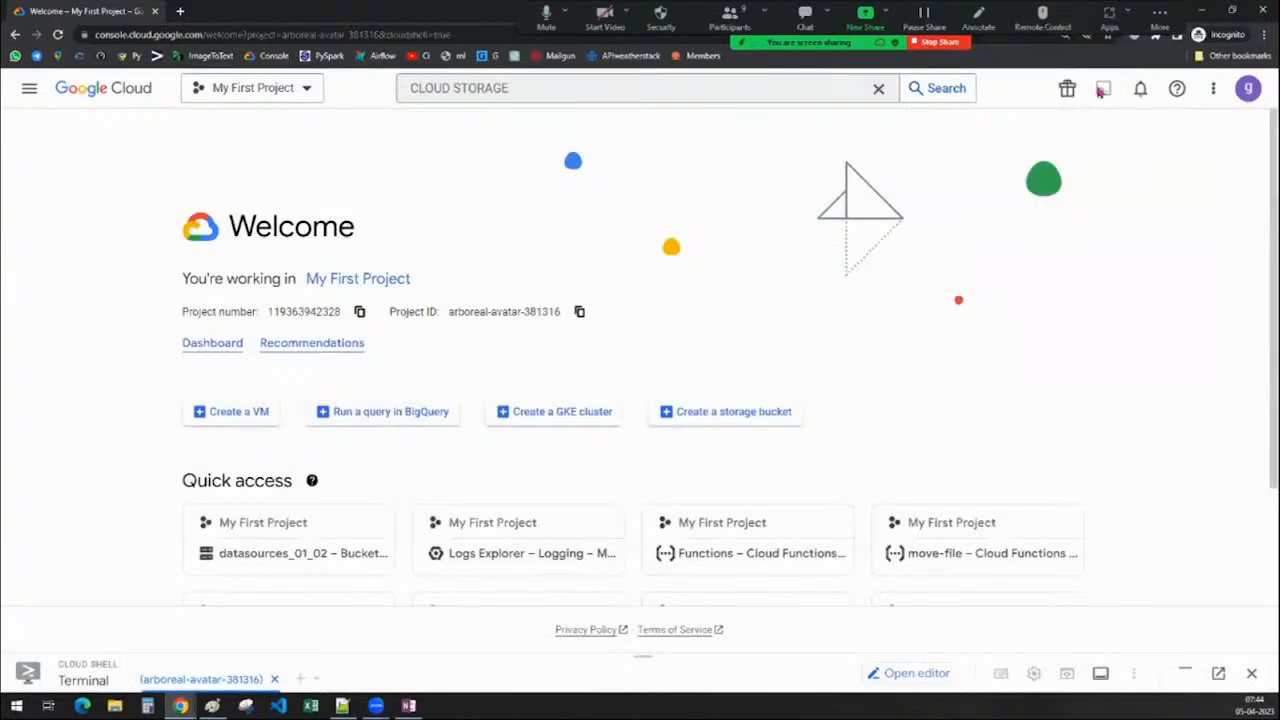
Expand Cloud Shell and compare its prompt's project ID with My First Project's ID
left_click(643, 660)
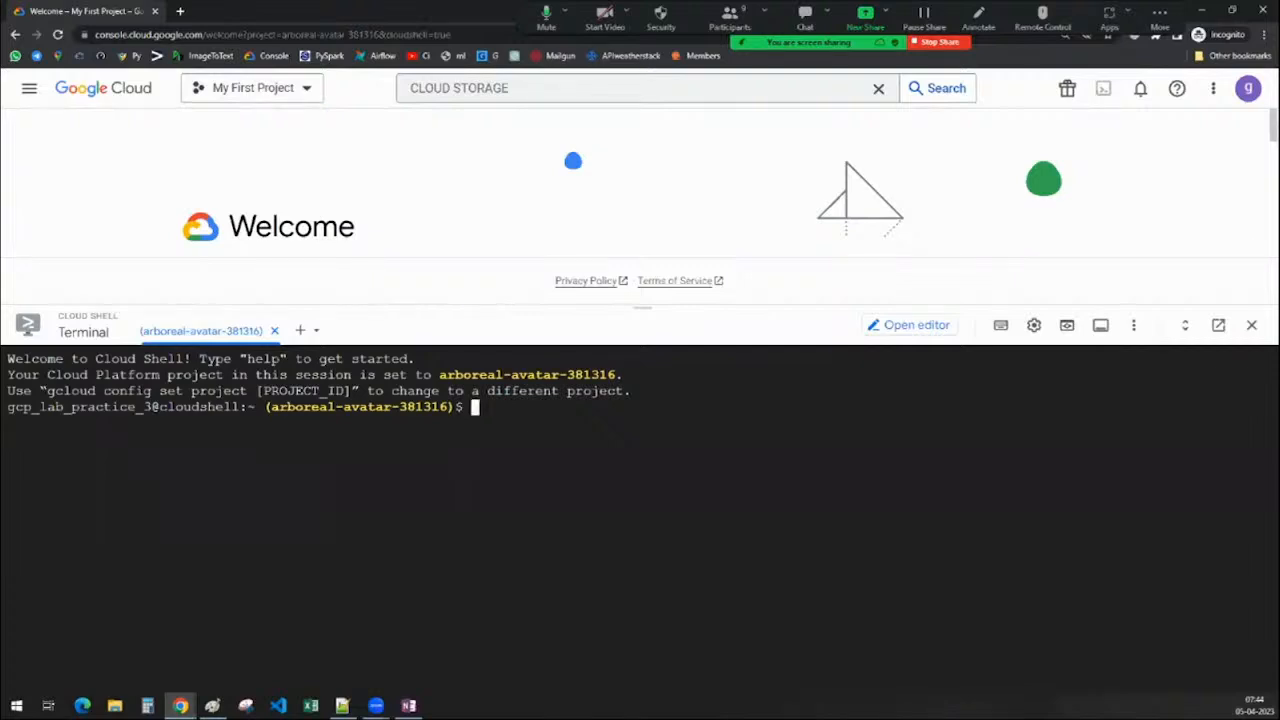
left_click_drag(266, 407, 455, 407)
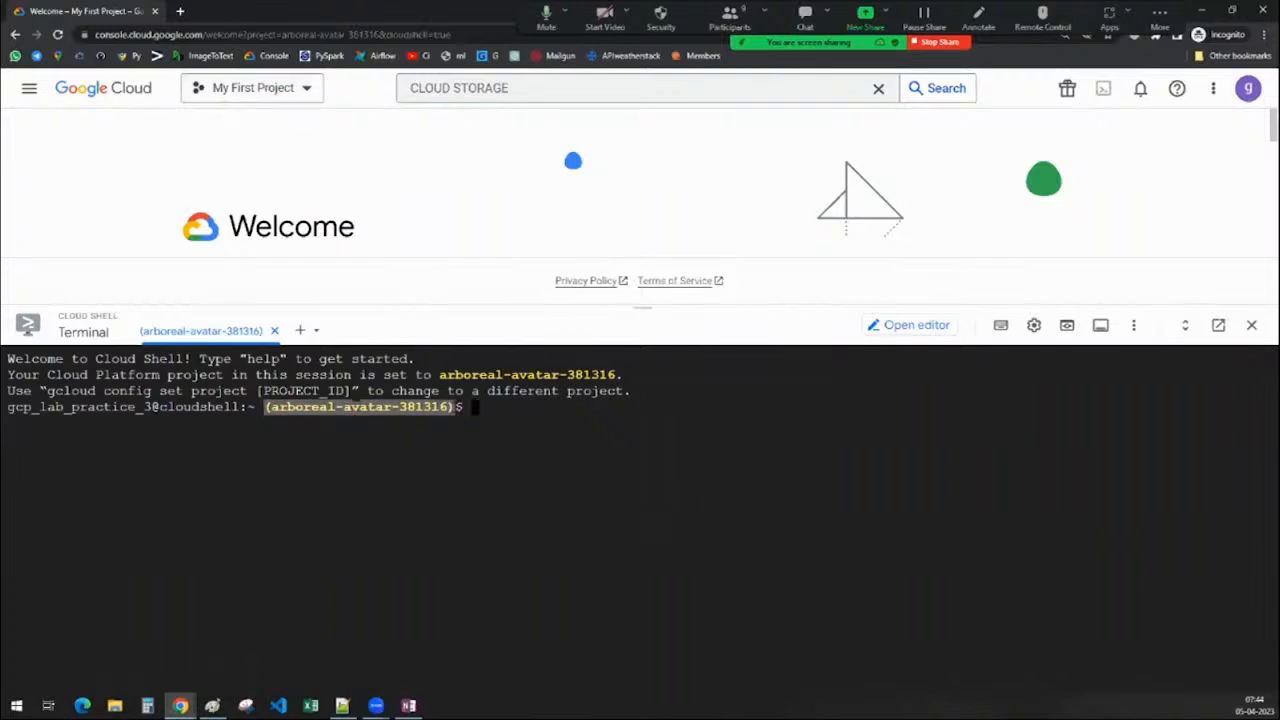
left_click(273, 90)
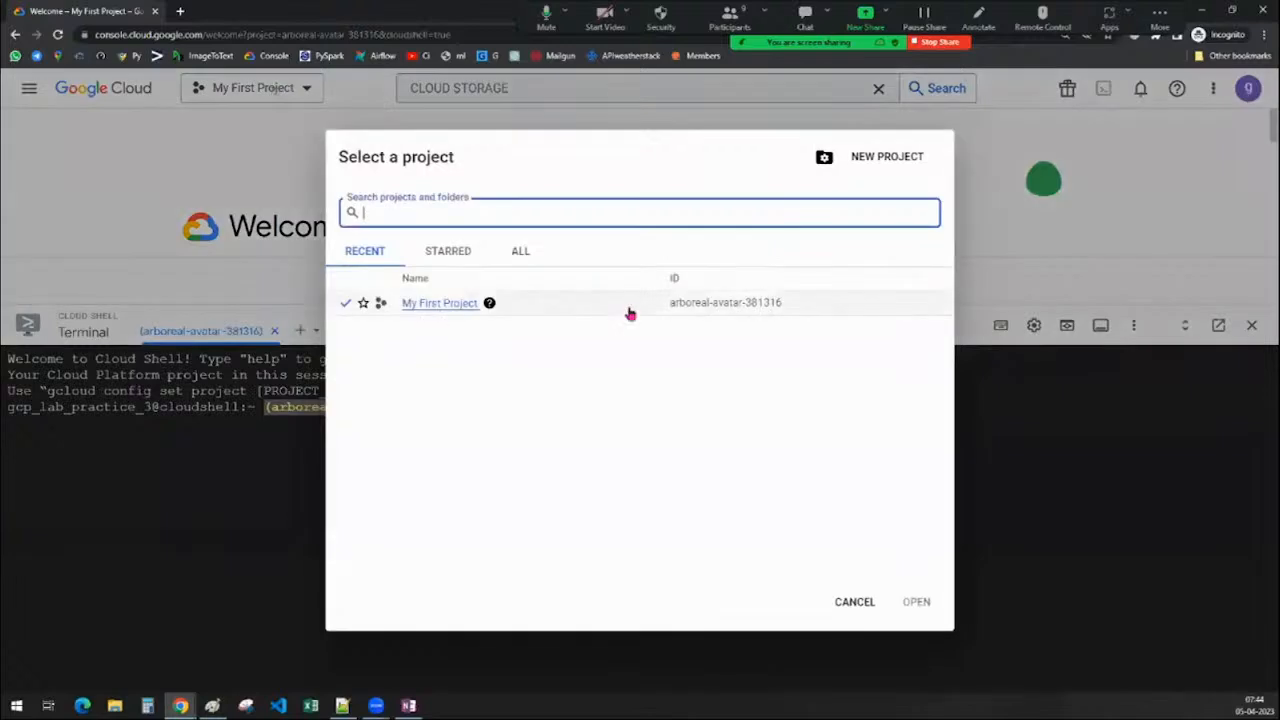
left_click_drag(667, 303, 794, 309)
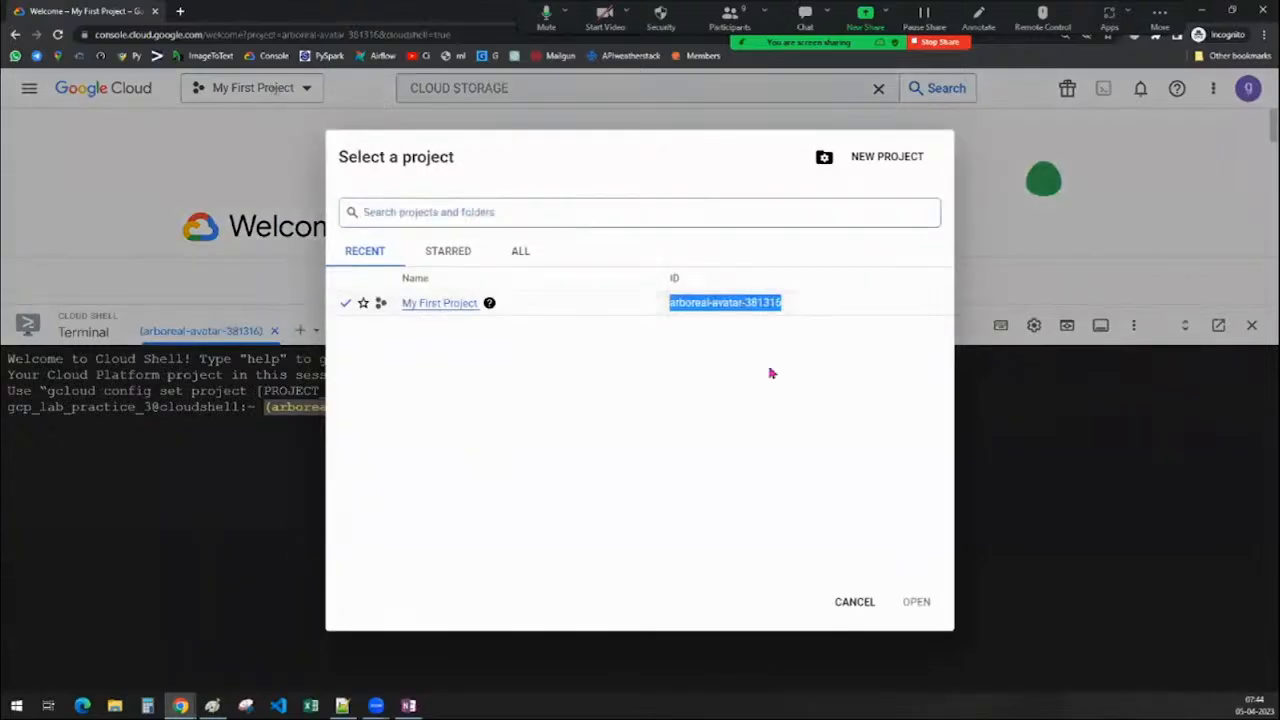
left_click(854, 602)
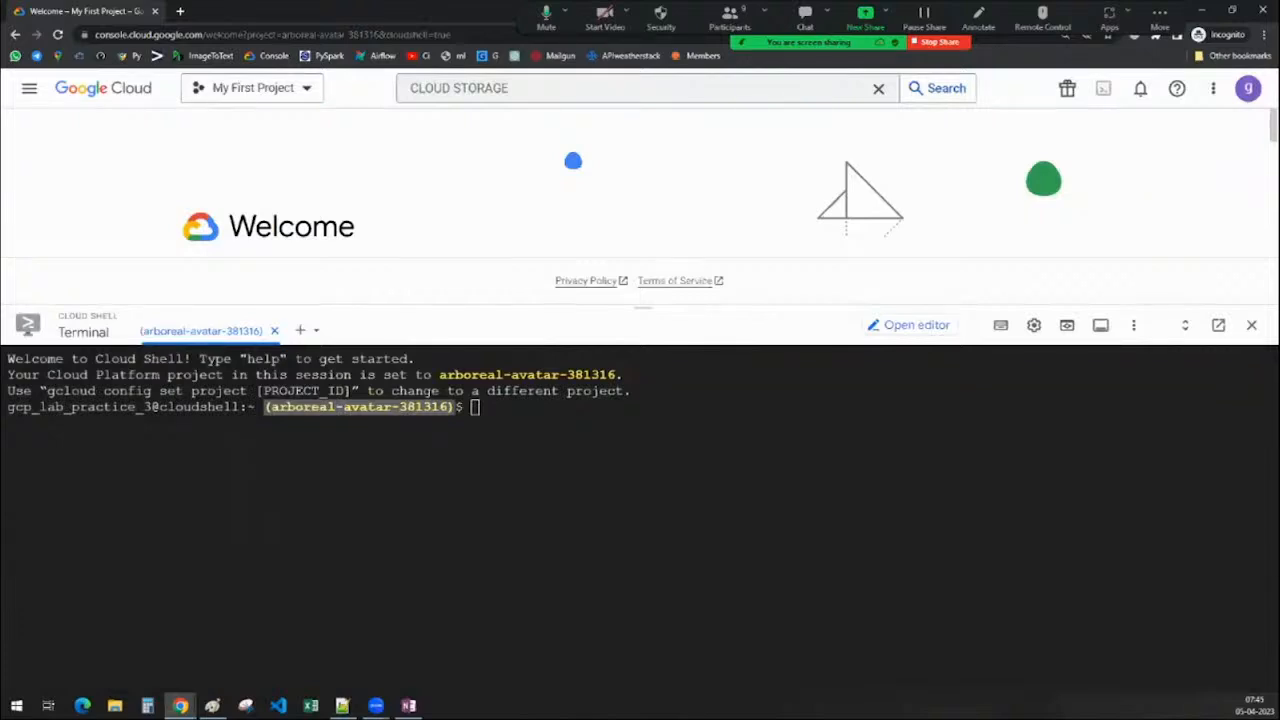
Copy the [PROJECT_ID] placeholder from the gcloud config set project instruction
left_click(520, 424)
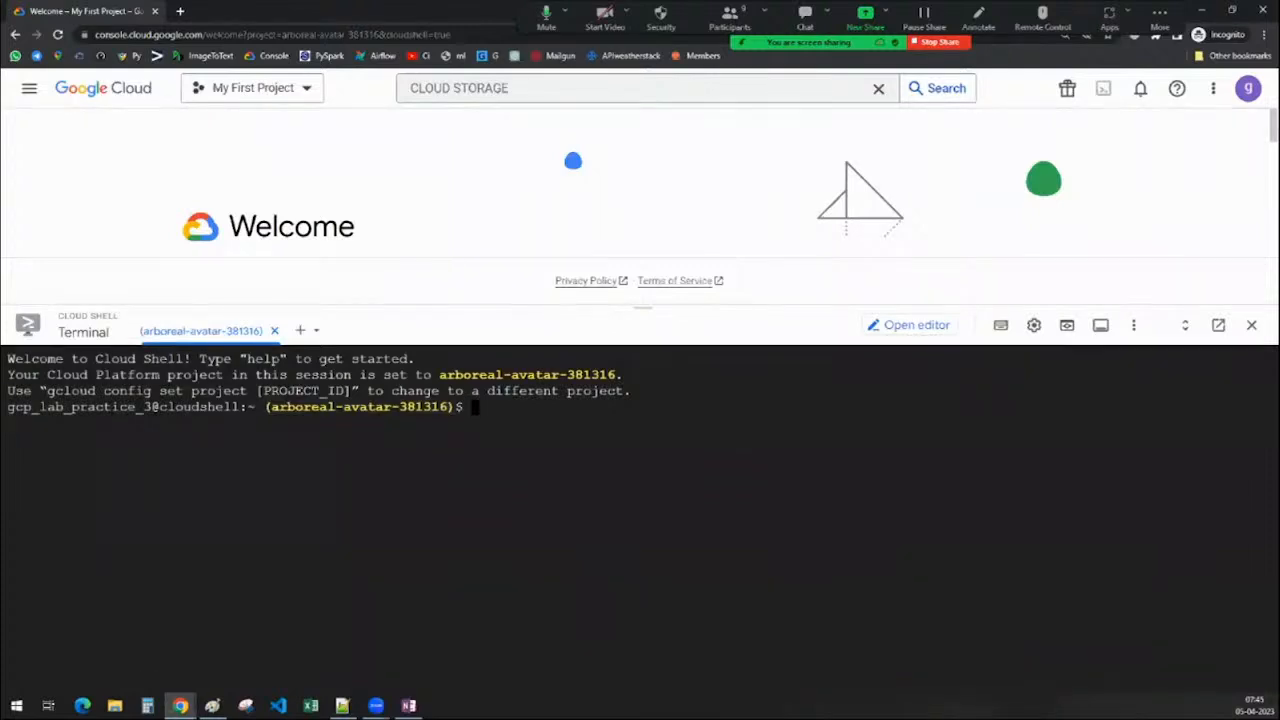
left_click_drag(47, 390, 350, 390)
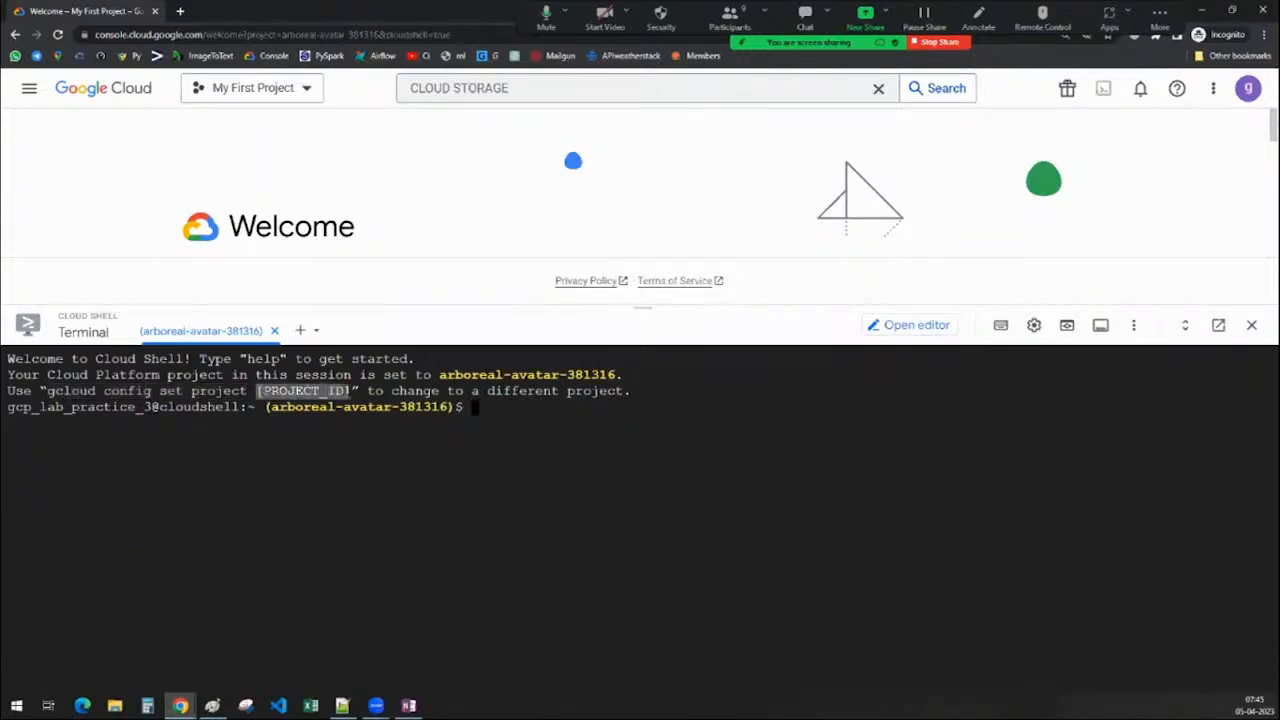
left_click(350, 390)
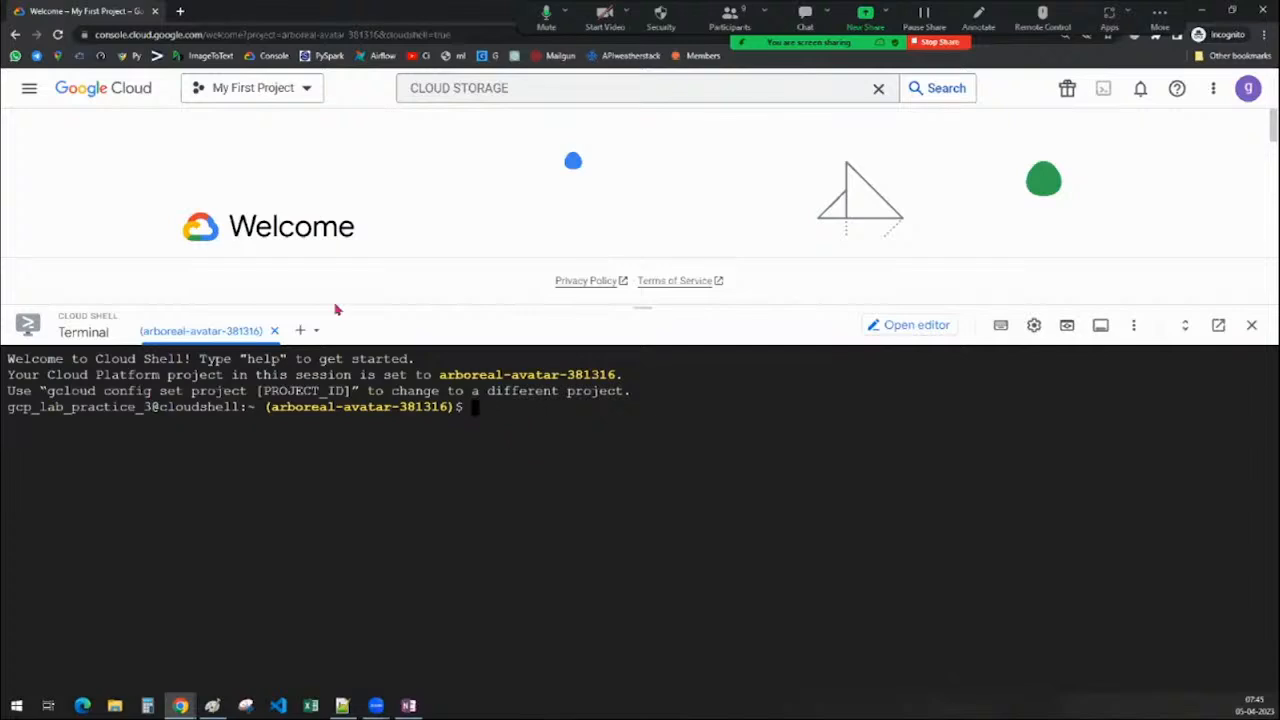
left_click(265, 97)
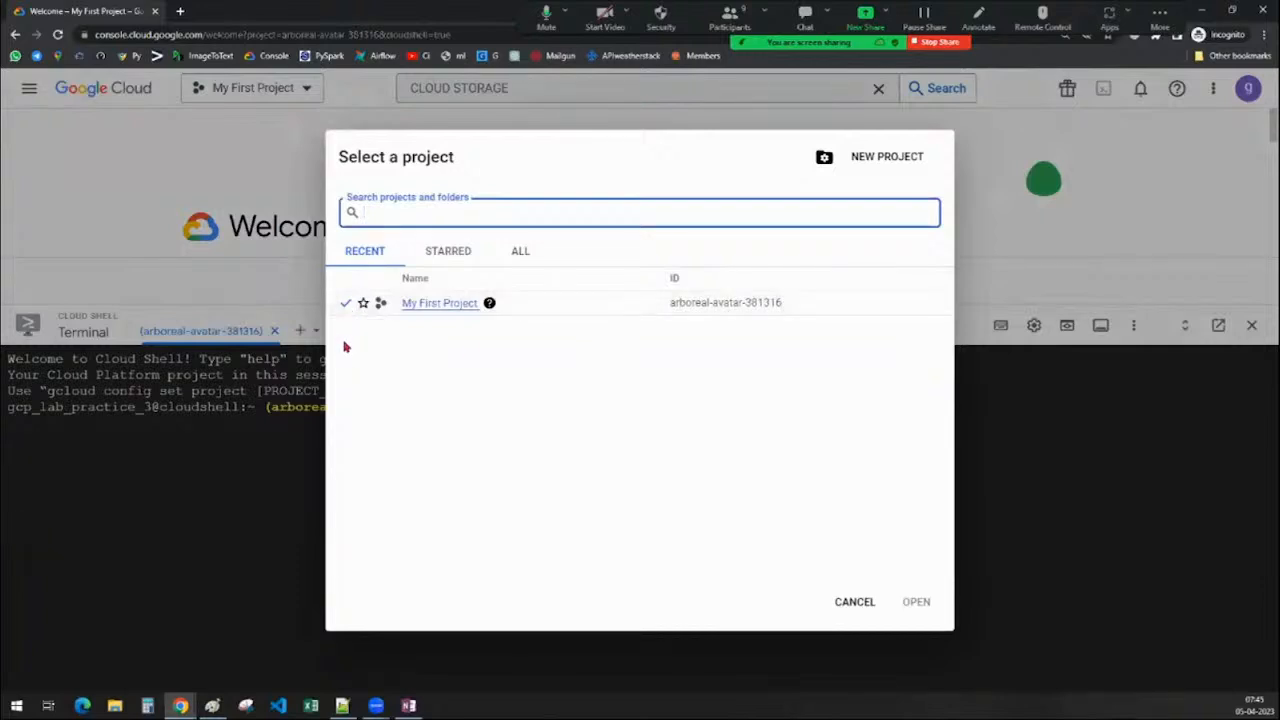
left_click(837, 605)
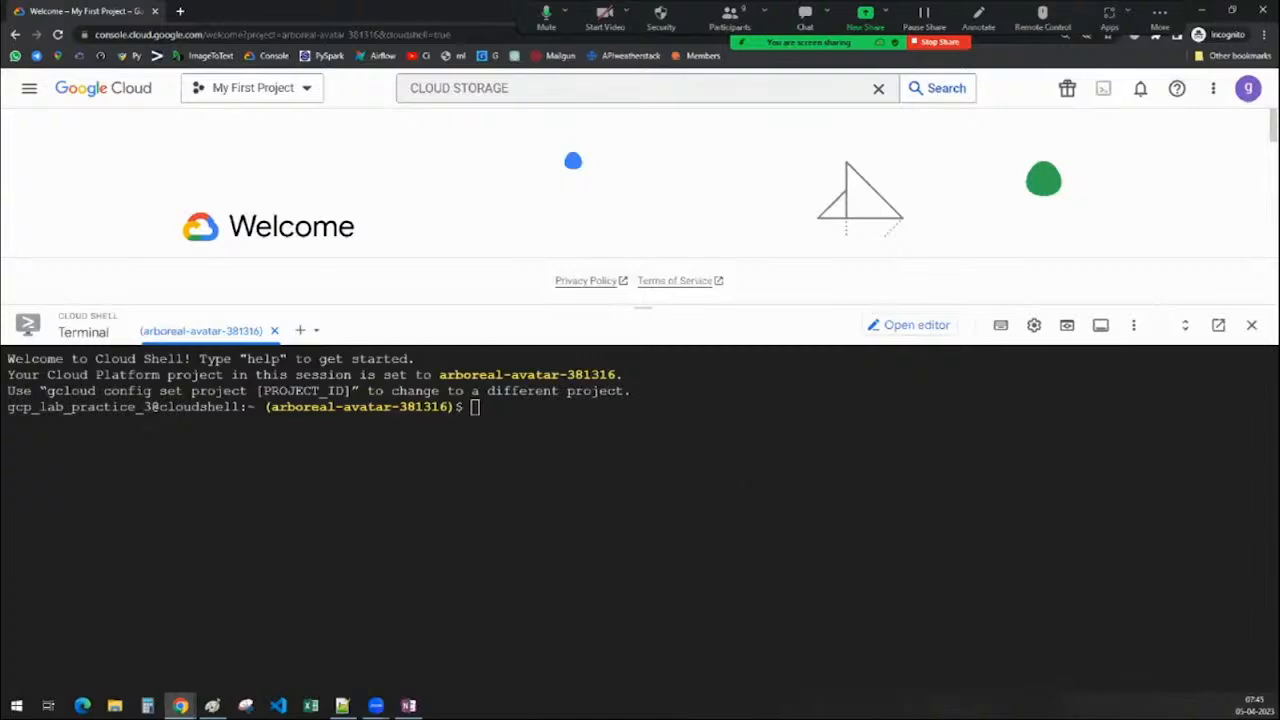
left_click_drag(642, 305, 662, 676)
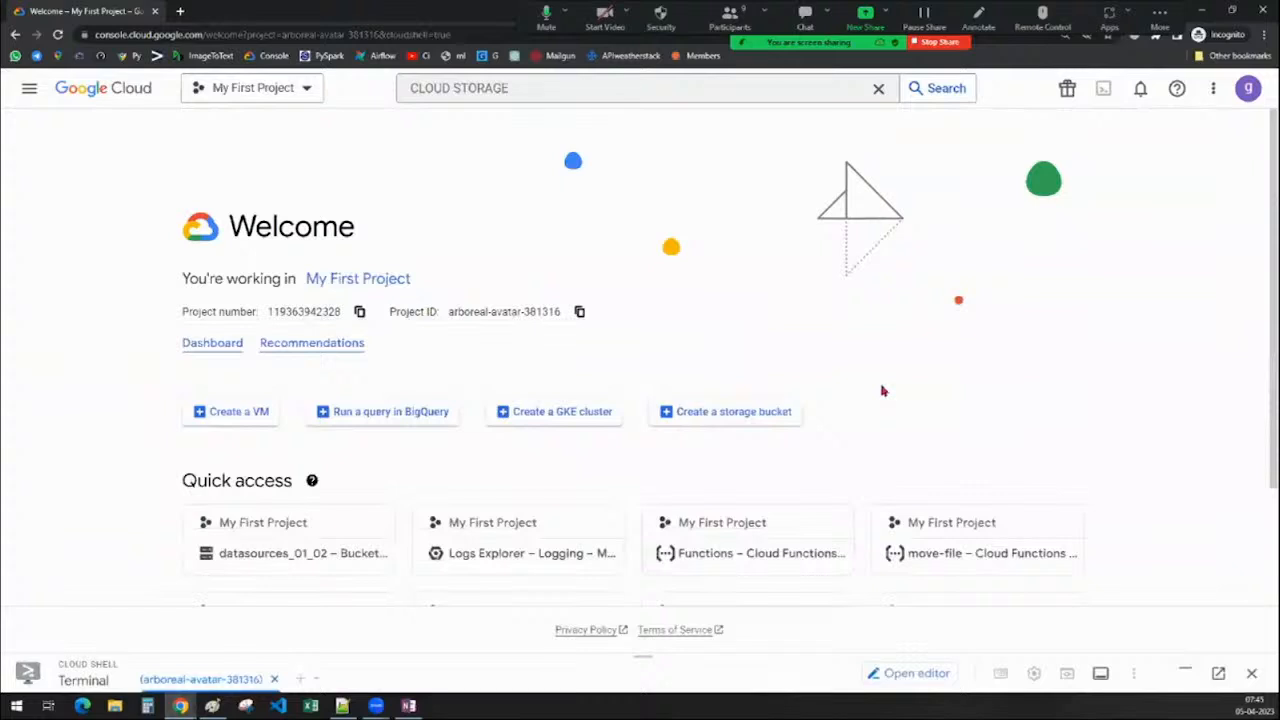
left_click_drag(641, 655, 656, 289)
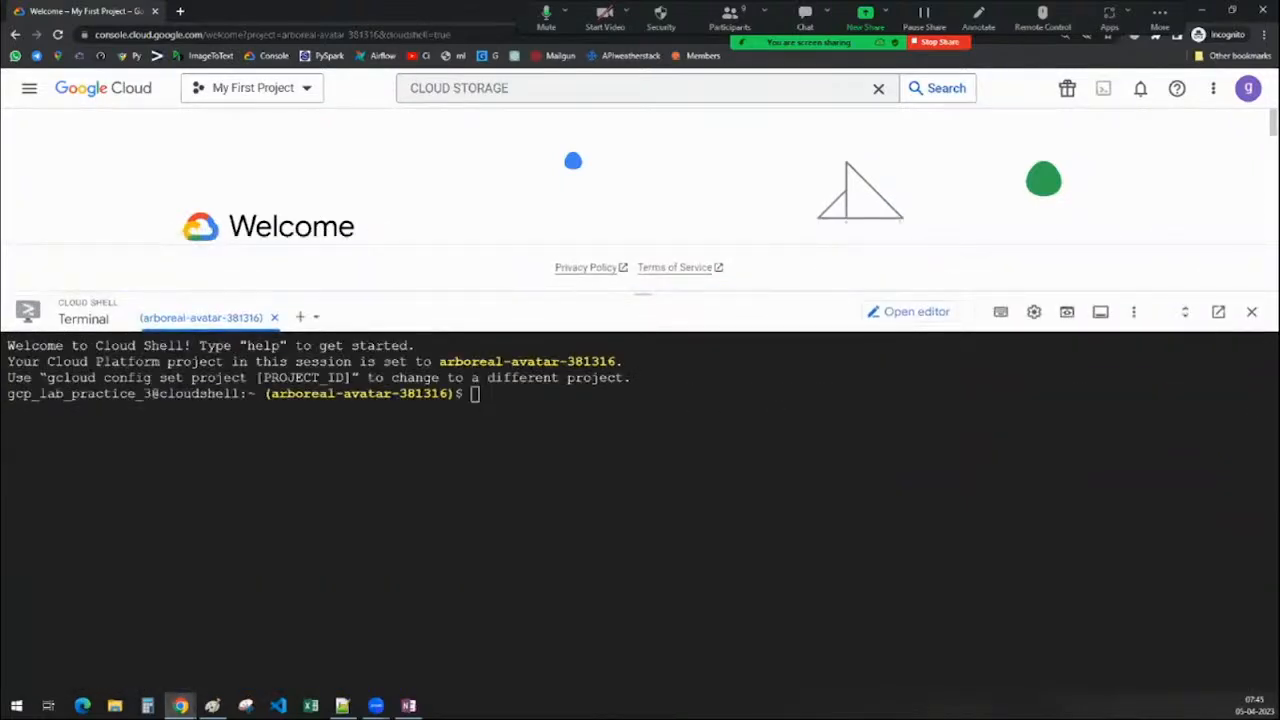
left_click(409, 706)
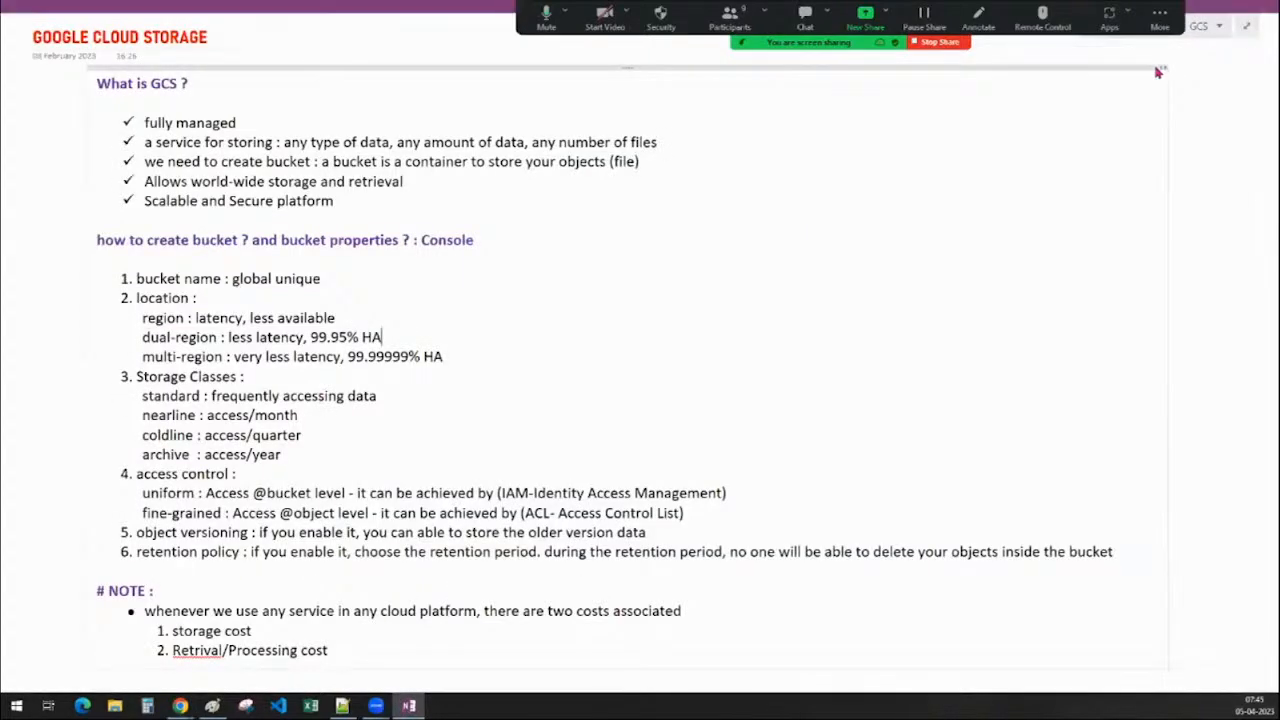
Browse the Basics, SQL and AC sections, then open the GCS section's Cloud Shell page
left_click(1160, 70)
left_click(228, 119)
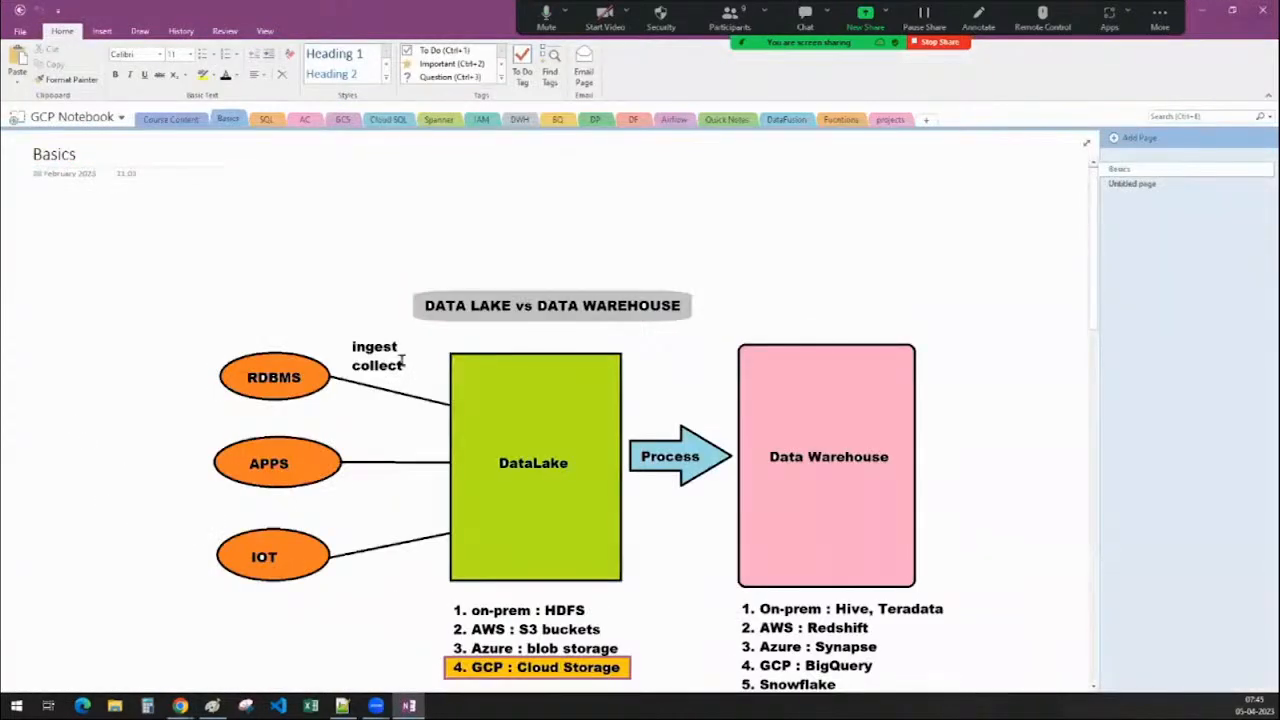
scroll(402, 362, "down", 15)
left_click(1132, 184)
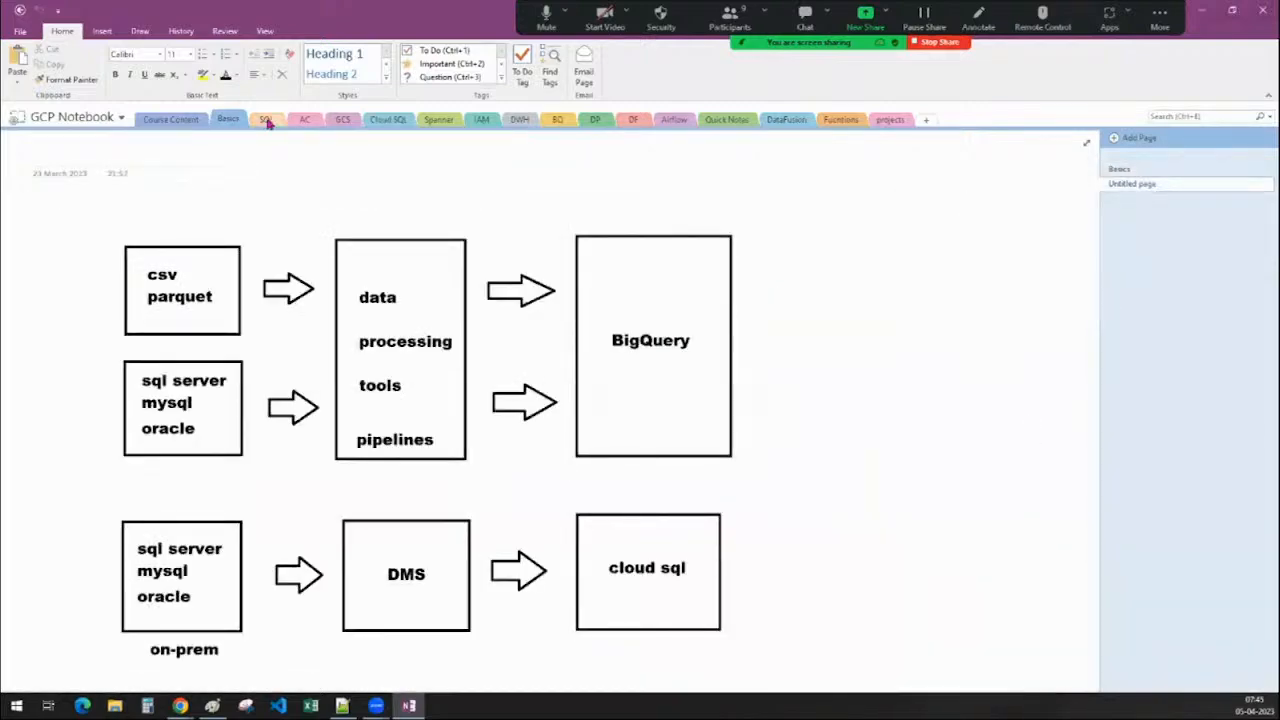
left_click(266, 120)
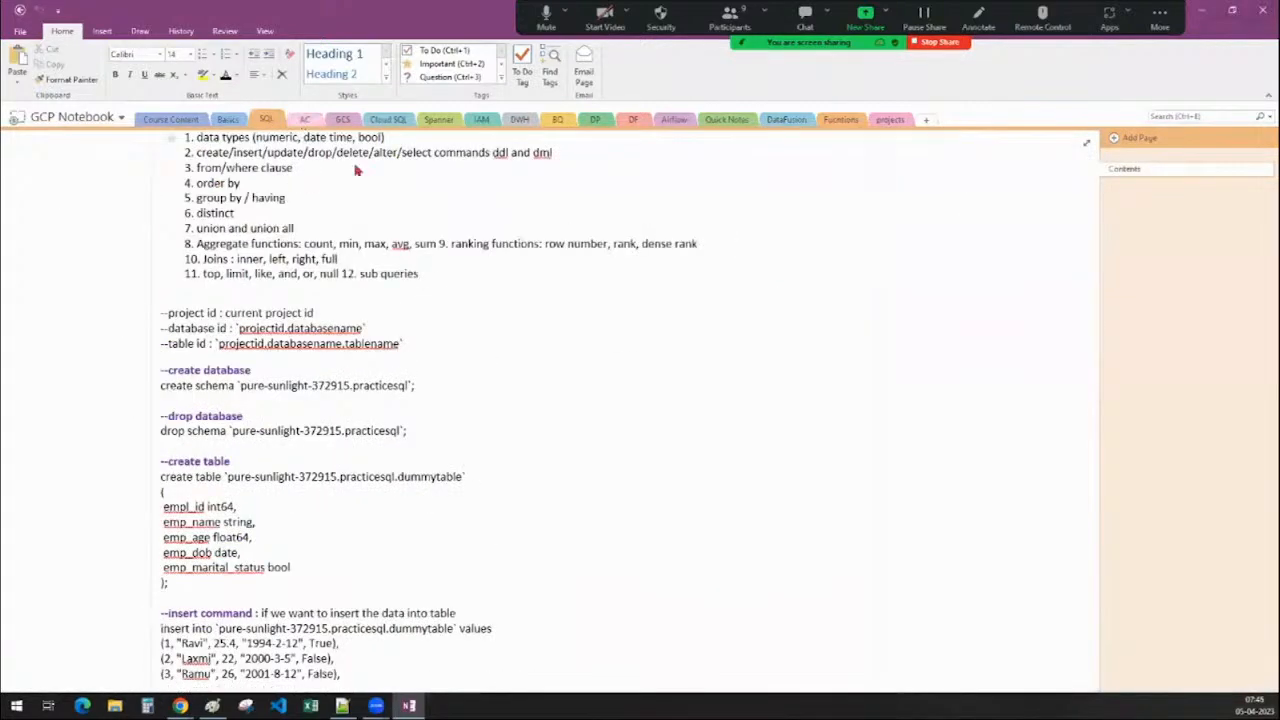
left_click(304, 120)
scroll(443, 297, "down", 15)
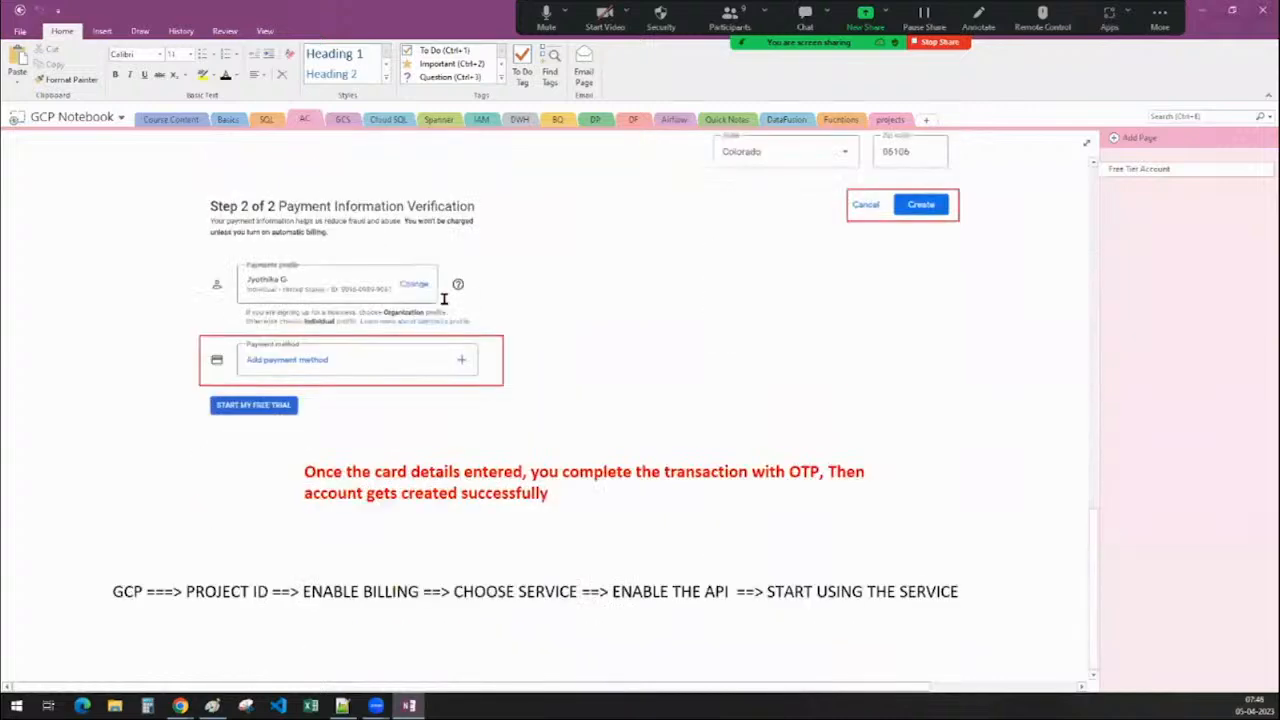
scroll(443, 300, "up", 3)
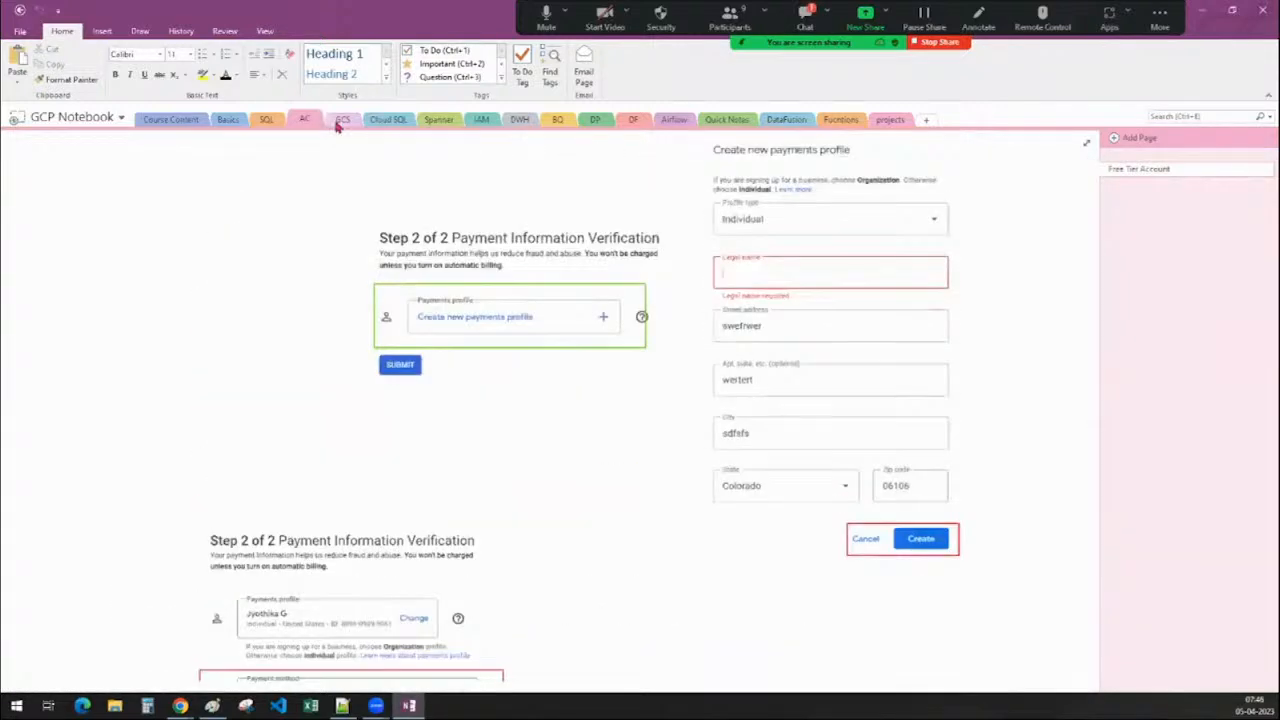
left_click(342, 120)
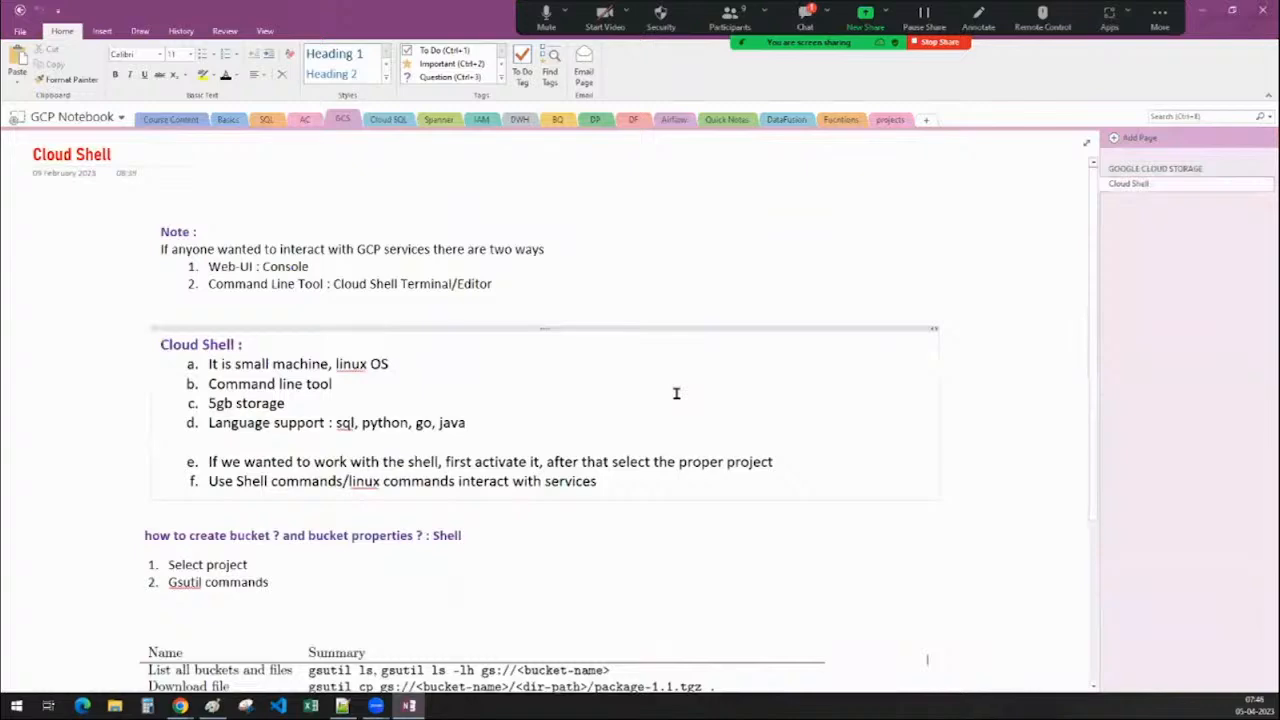
In full-page view, highlight the two ways to reach GCP: Web-UI Console and Command Line Tool
scroll(690, 385, "down", 1)
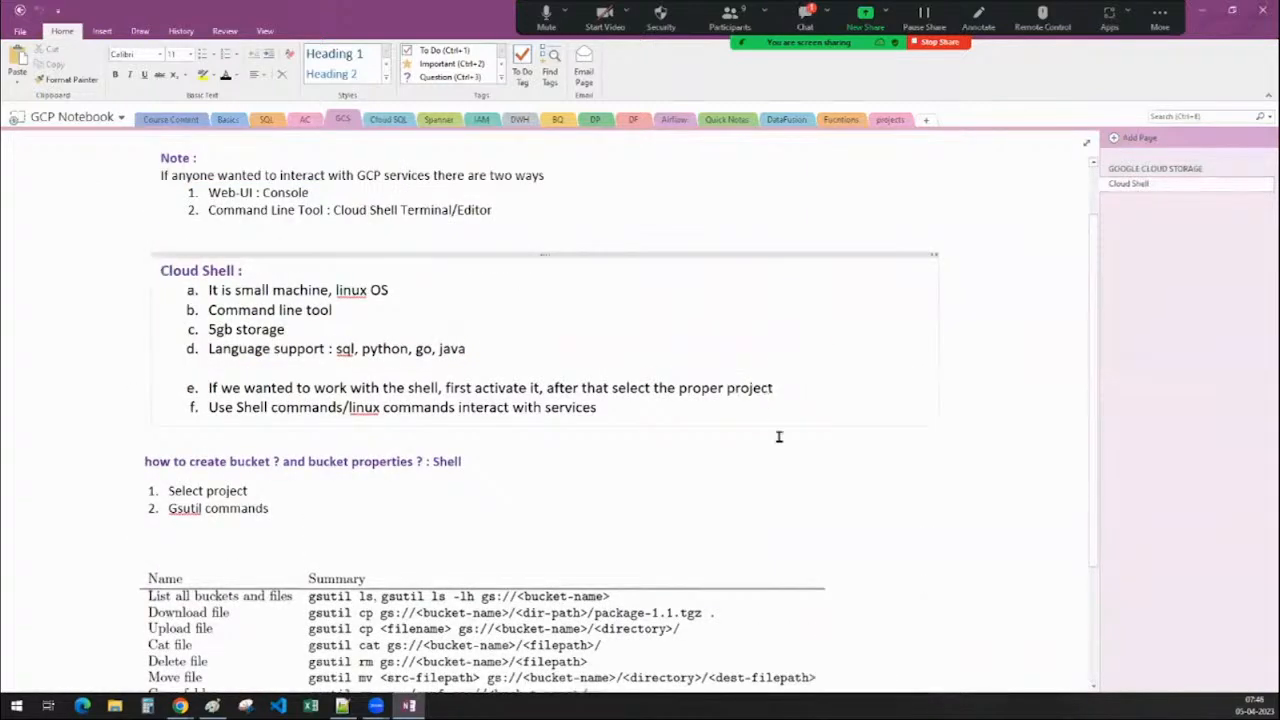
left_click(1087, 142)
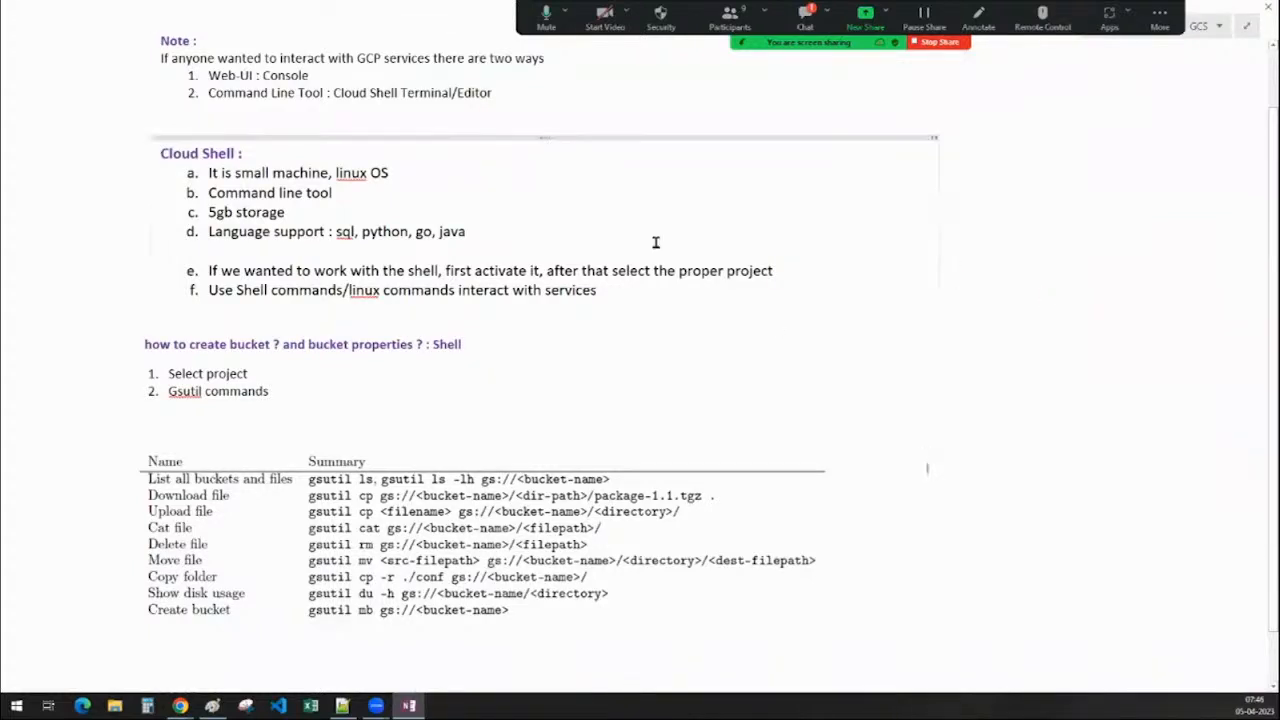
left_click_drag(161, 58, 545, 58)
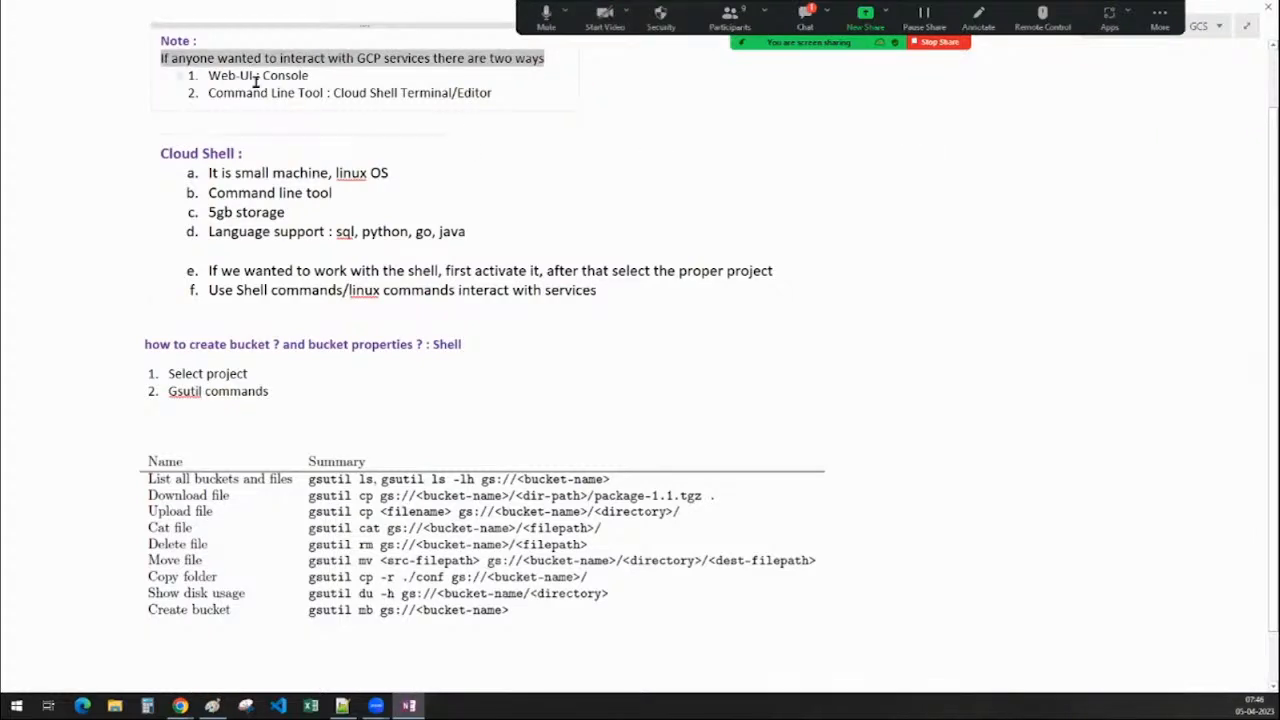
left_click_drag(309, 75, 188, 72)
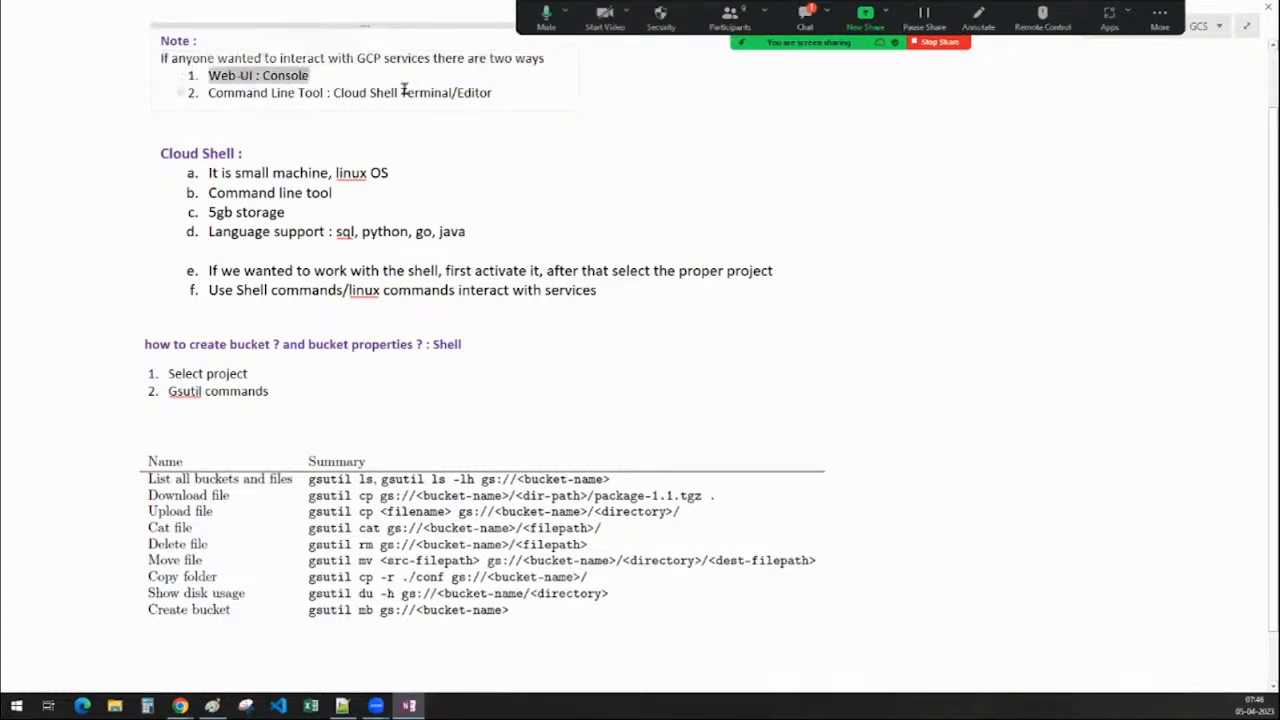
left_click_drag(496, 93, 205, 92)
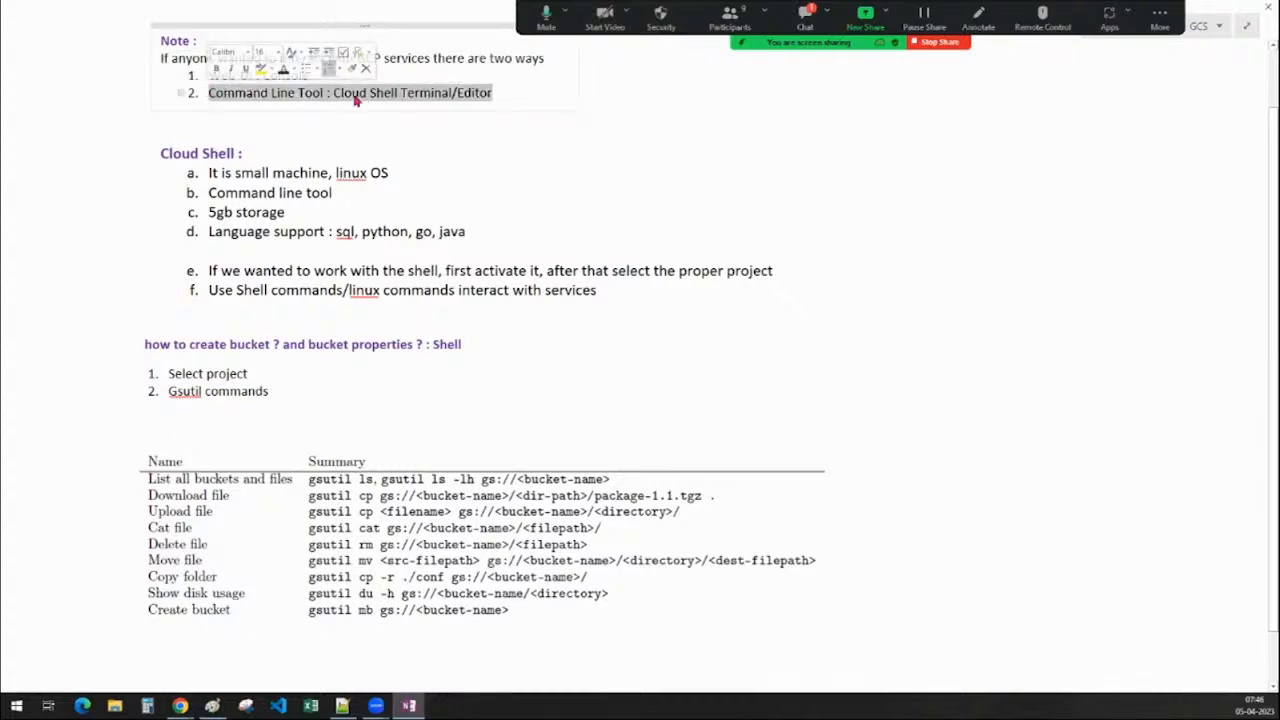
Change 'Cloud Shell Terminal/Editor' to 'Cloud Shell Terminal/sdk' on line 2
left_click(504, 95)
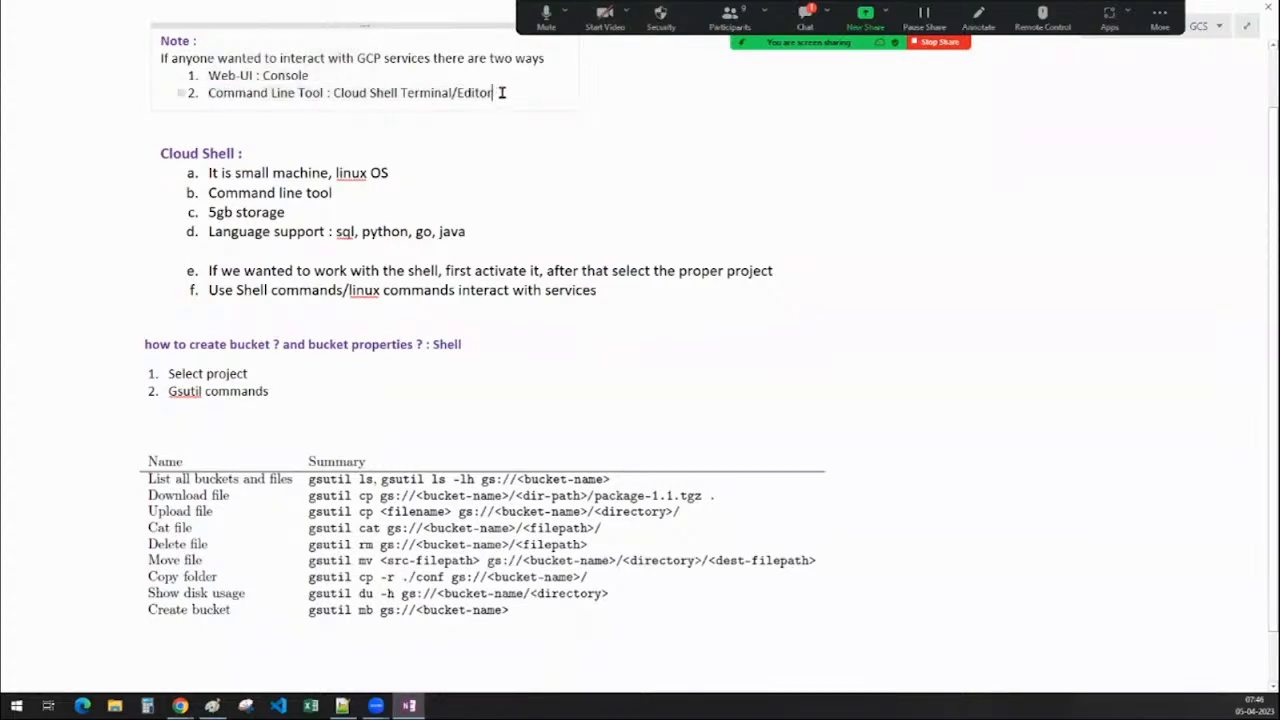
key("BackSpace")
key("BackSpace")
key("BackSpace")
key("BackSpace")
key("BackSpace")
key("BackSpace")
type("sdk")
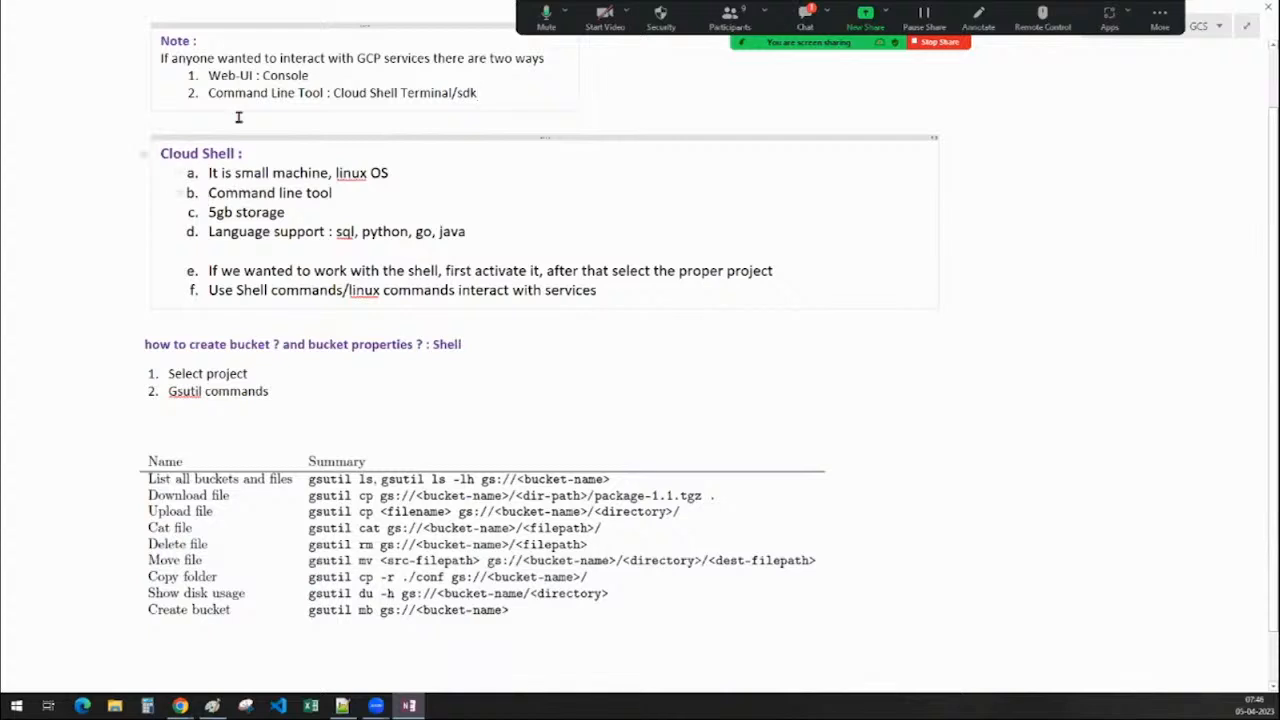
Review the Web-UI : Console line, then exit full-page view and minimize OneNote
left_click_drag(316, 75, 206, 75)
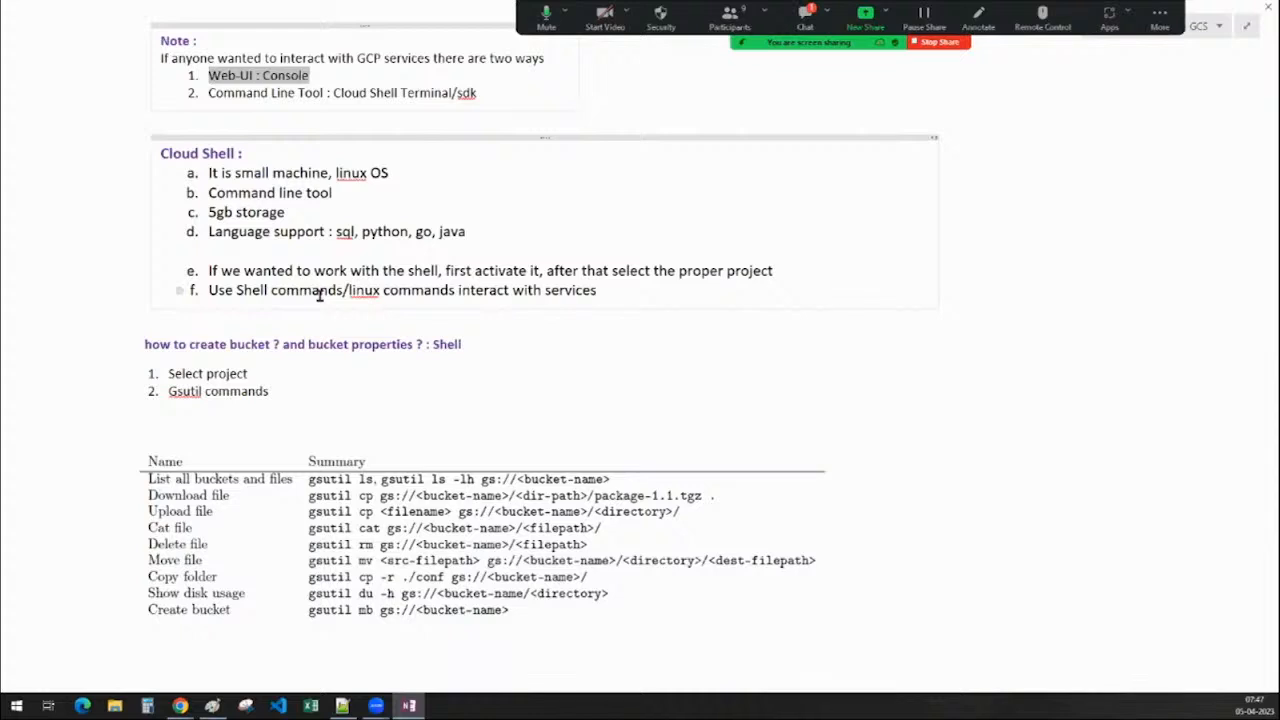
scroll(319, 295, "down", 2)
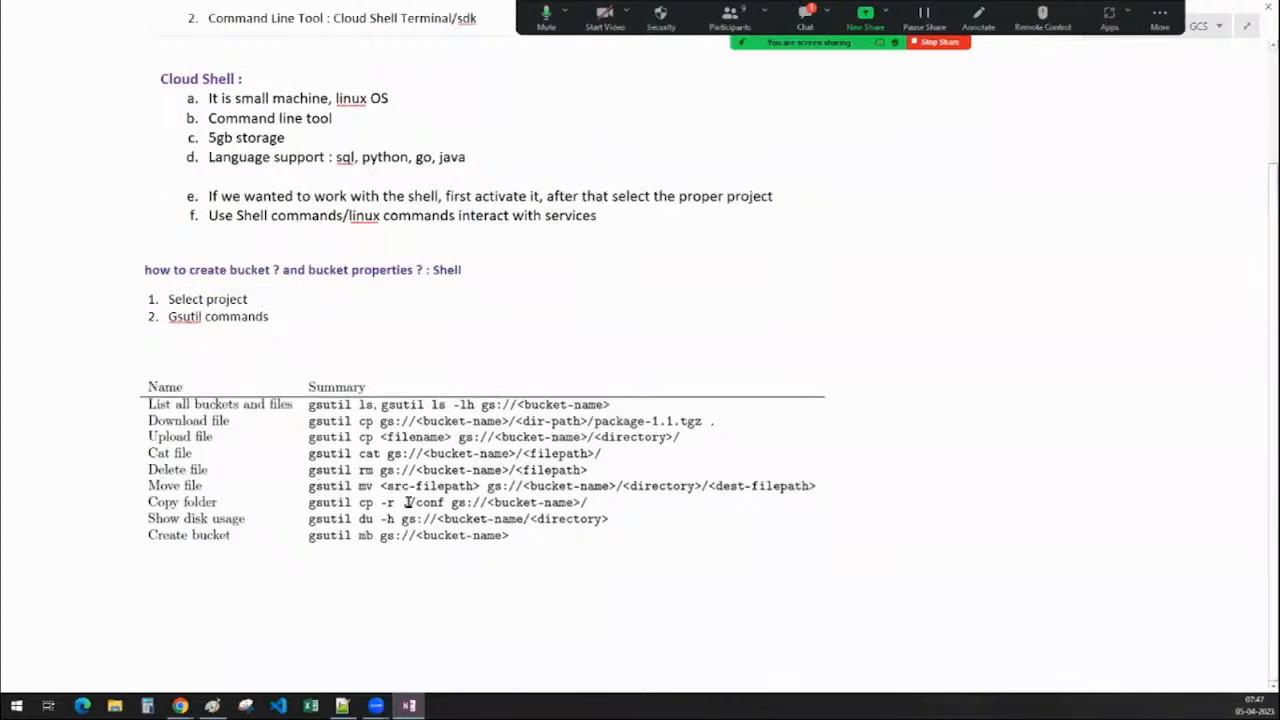
scroll(409, 503, "up", 3)
scroll(409, 503, "up", 1)
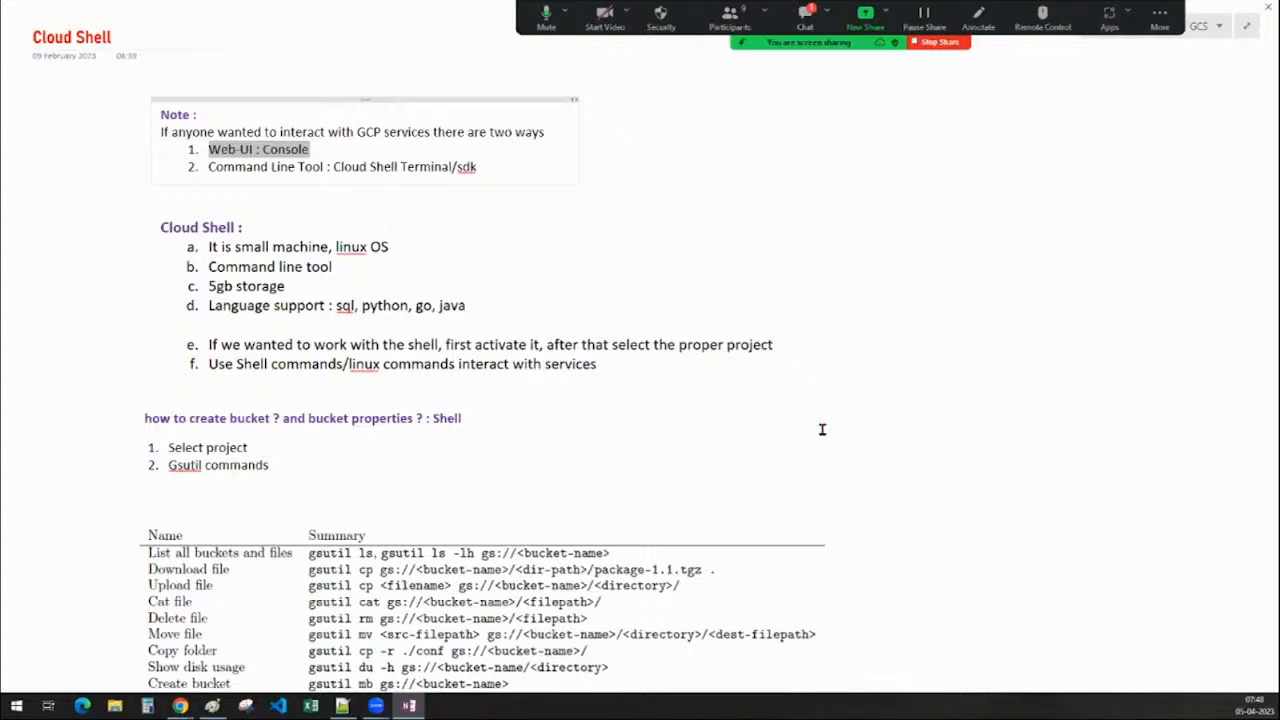
left_click(1248, 30)
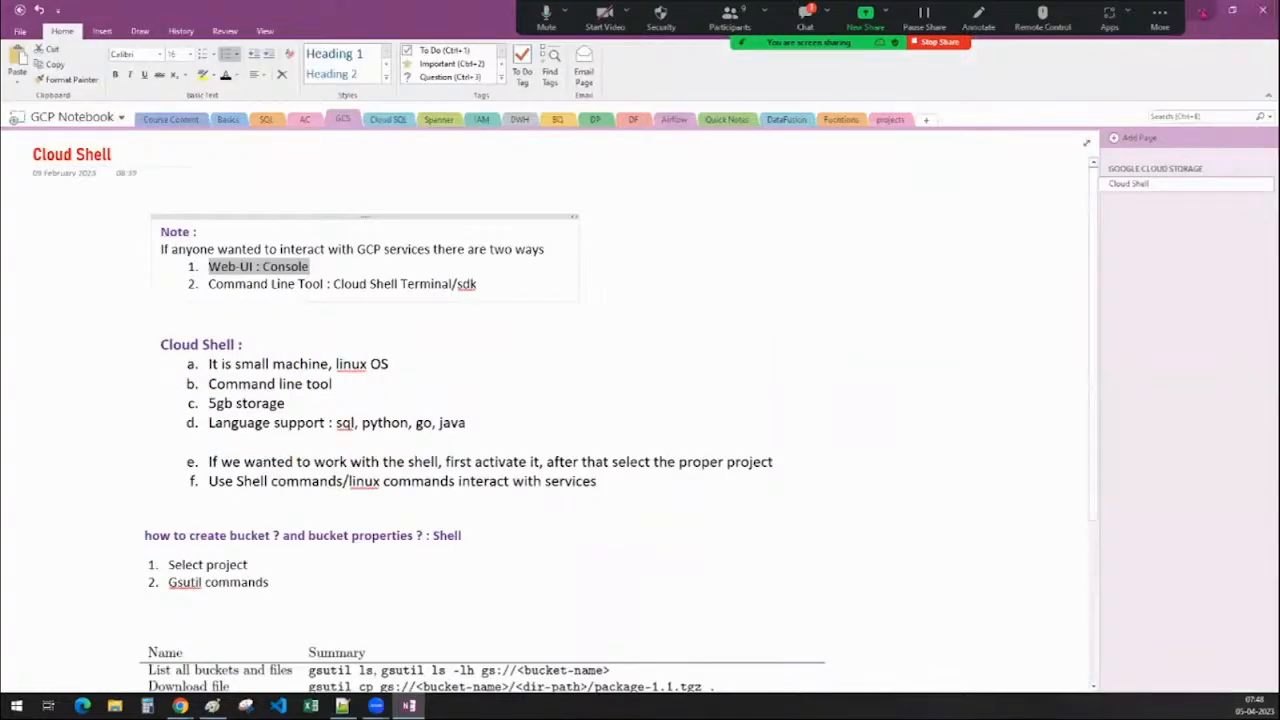
left_click(1203, 12)
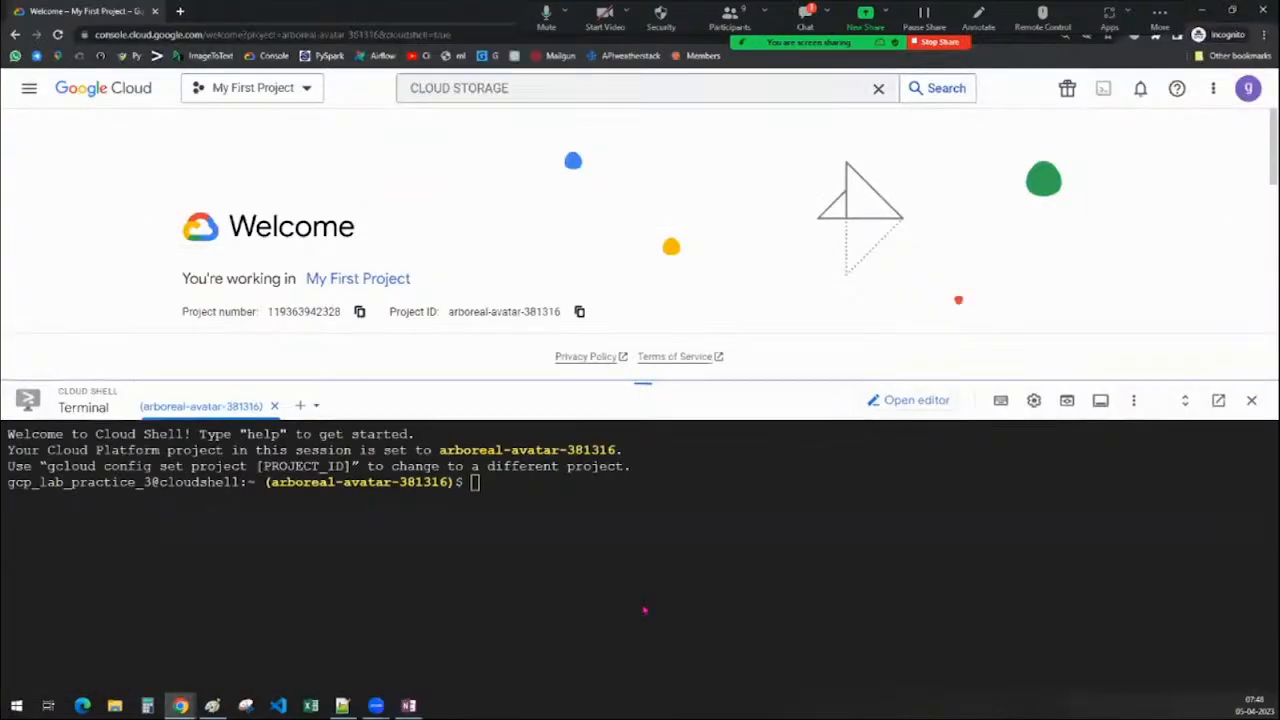
Collapse the Cloud Shell panel and search for Cloud Storage to reach its Buckets page
left_click_drag(643, 383, 645, 655)
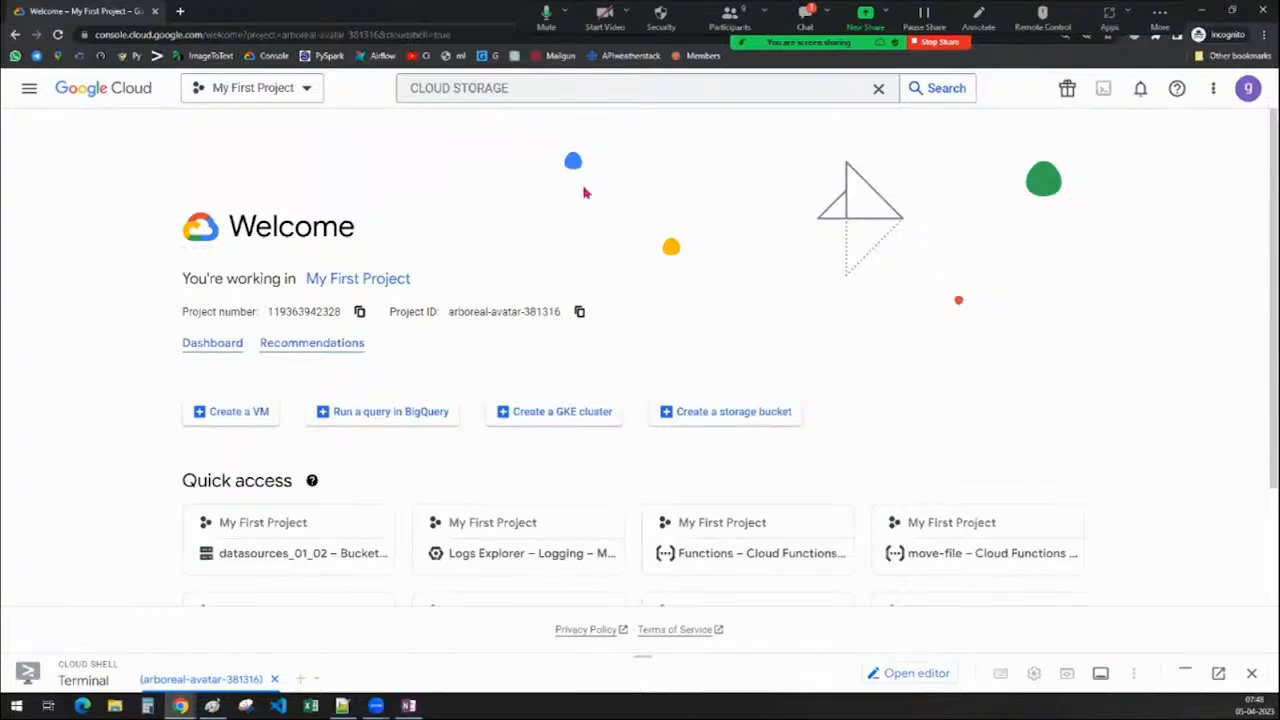
left_click(534, 90)
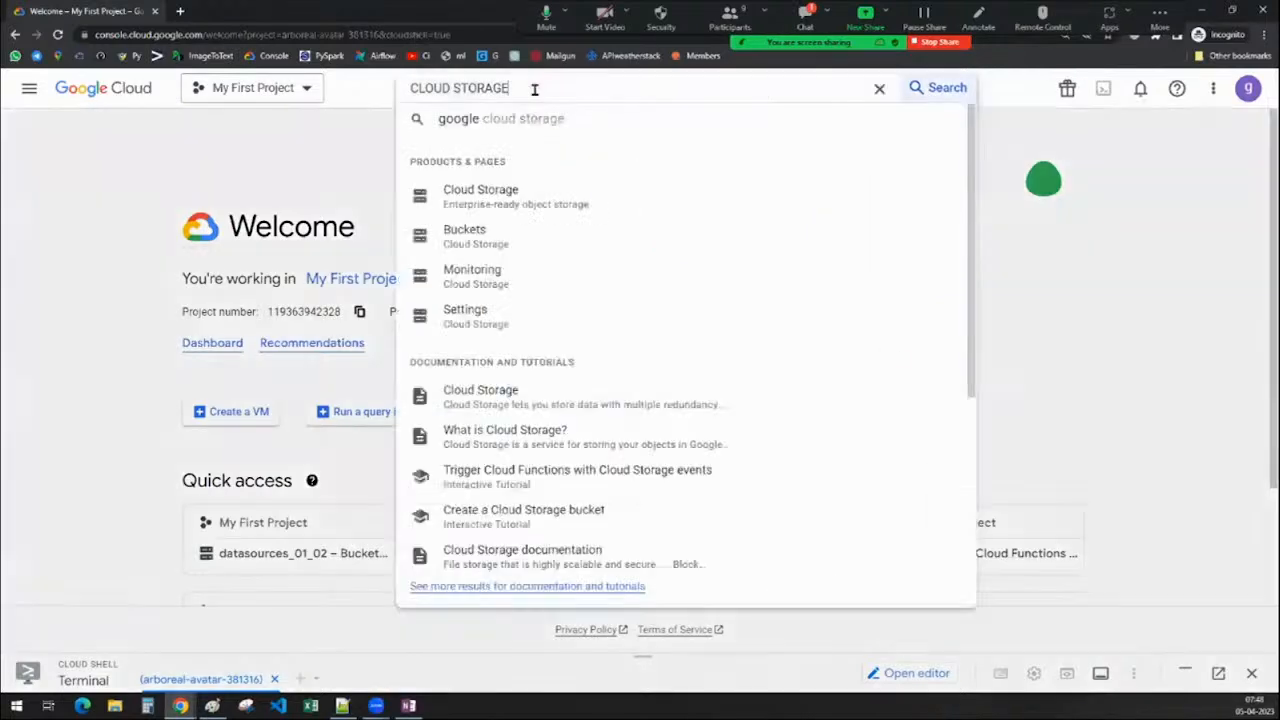
left_click(534, 202)
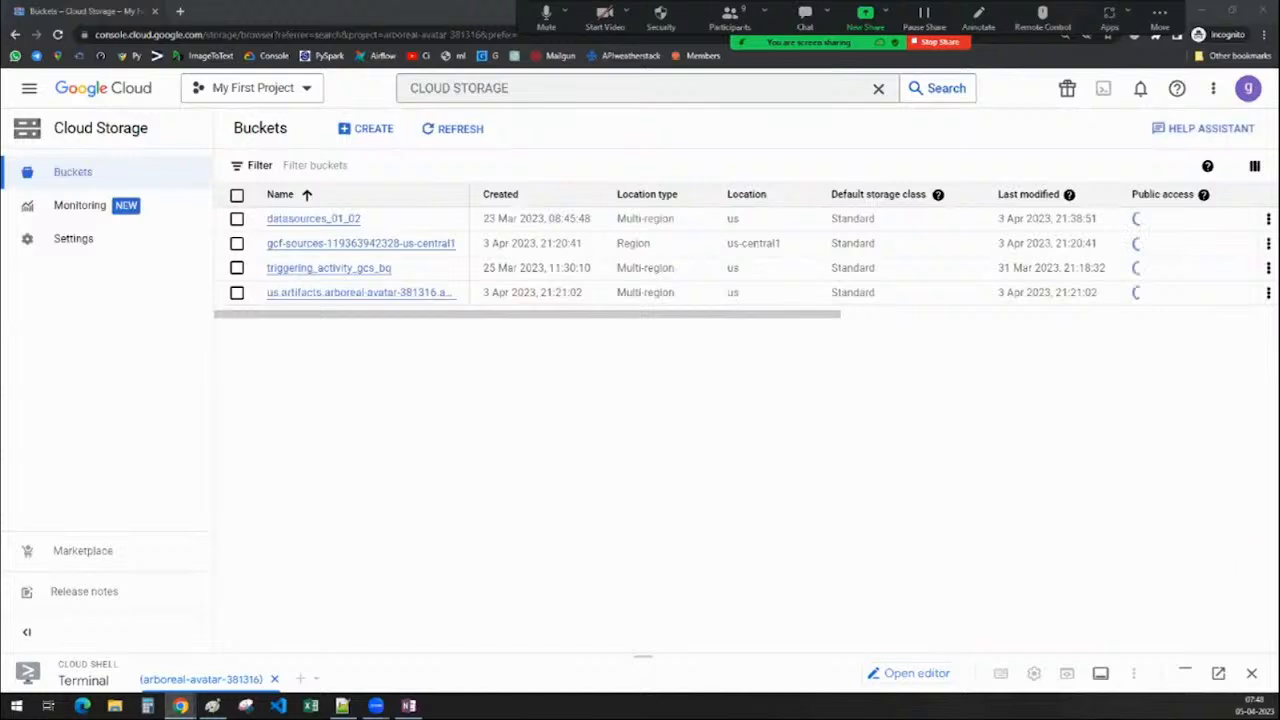
Select the gcf-sources and us.artifacts buckets and delete them, confirming with DELETE
left_click(236, 243)
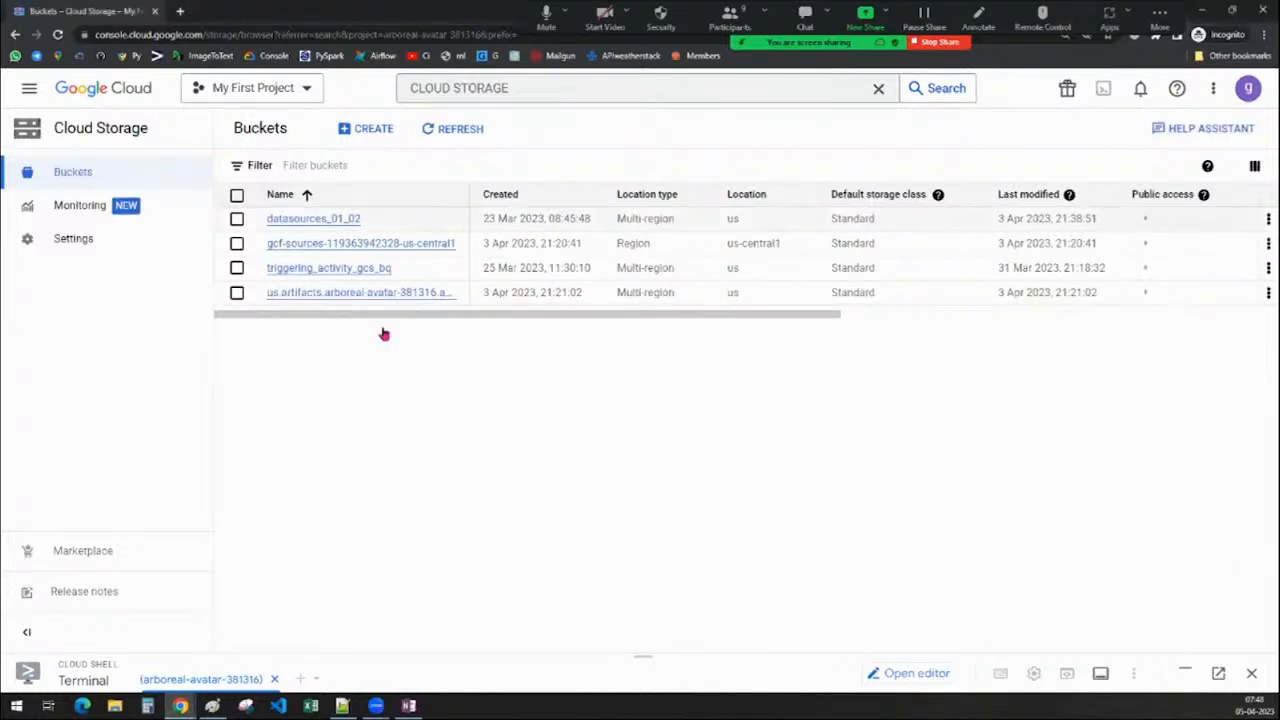
left_click(237, 293)
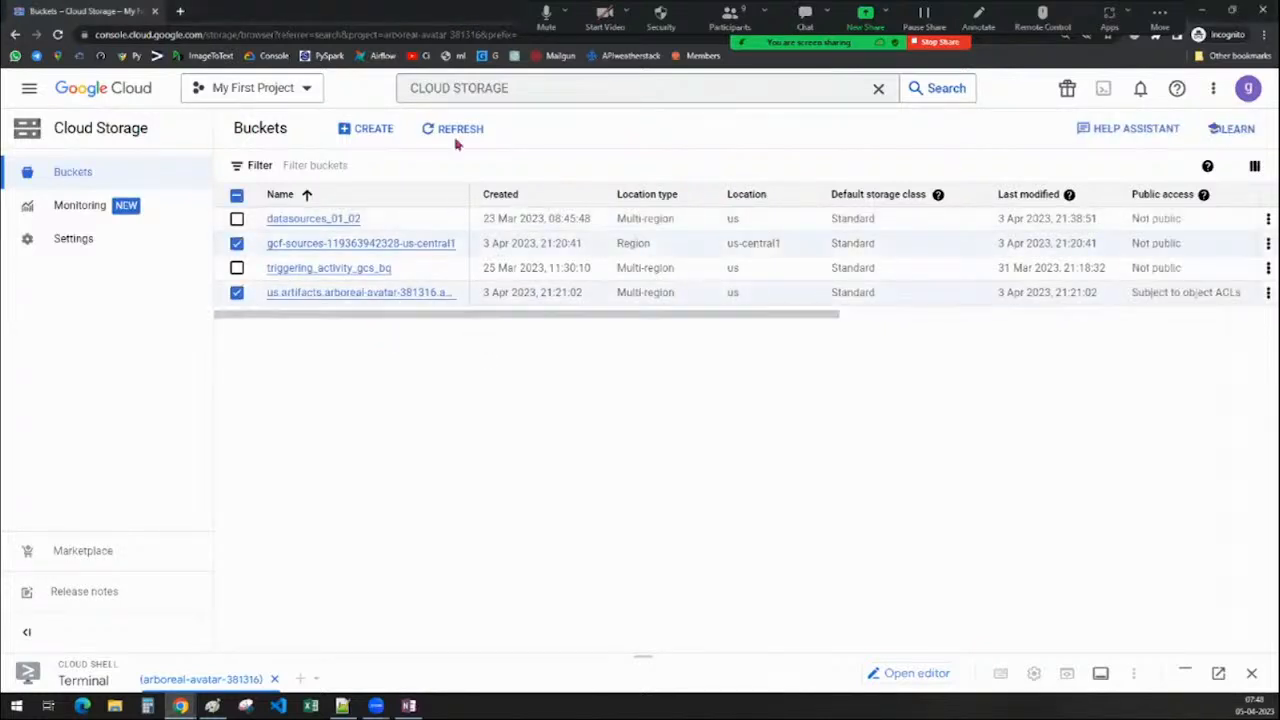
left_click(374, 132)
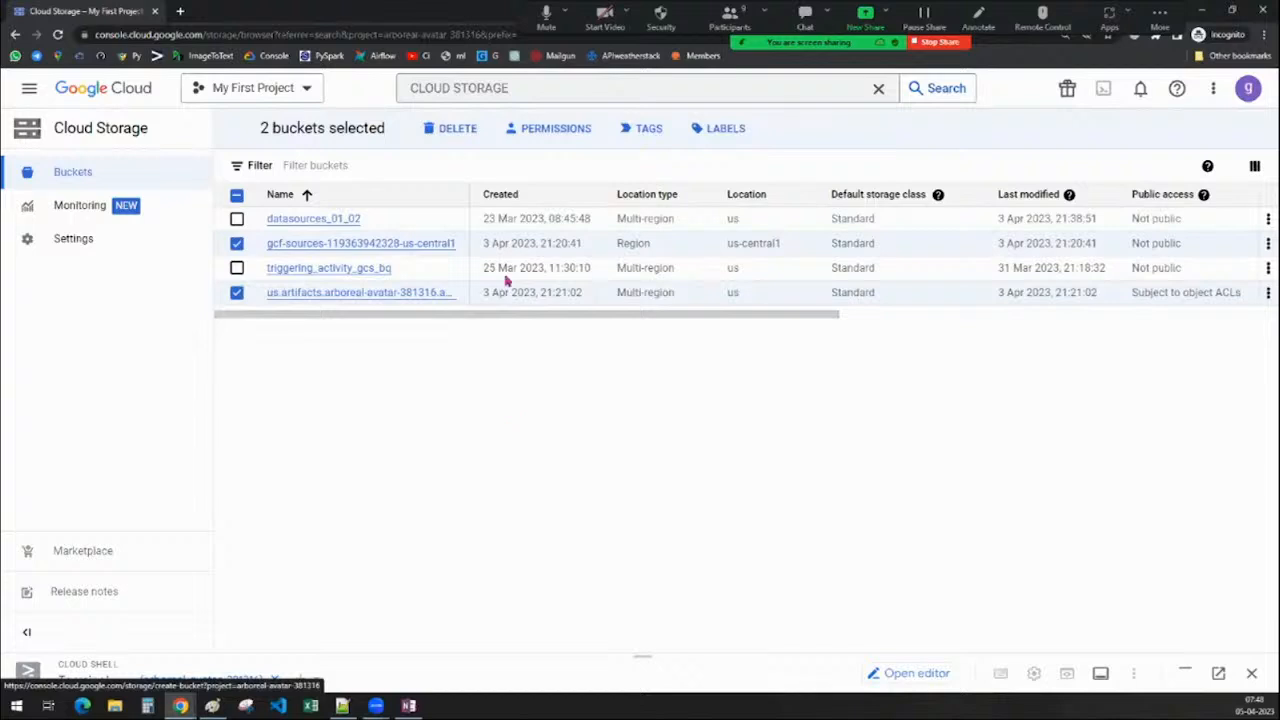
left_click(448, 138)
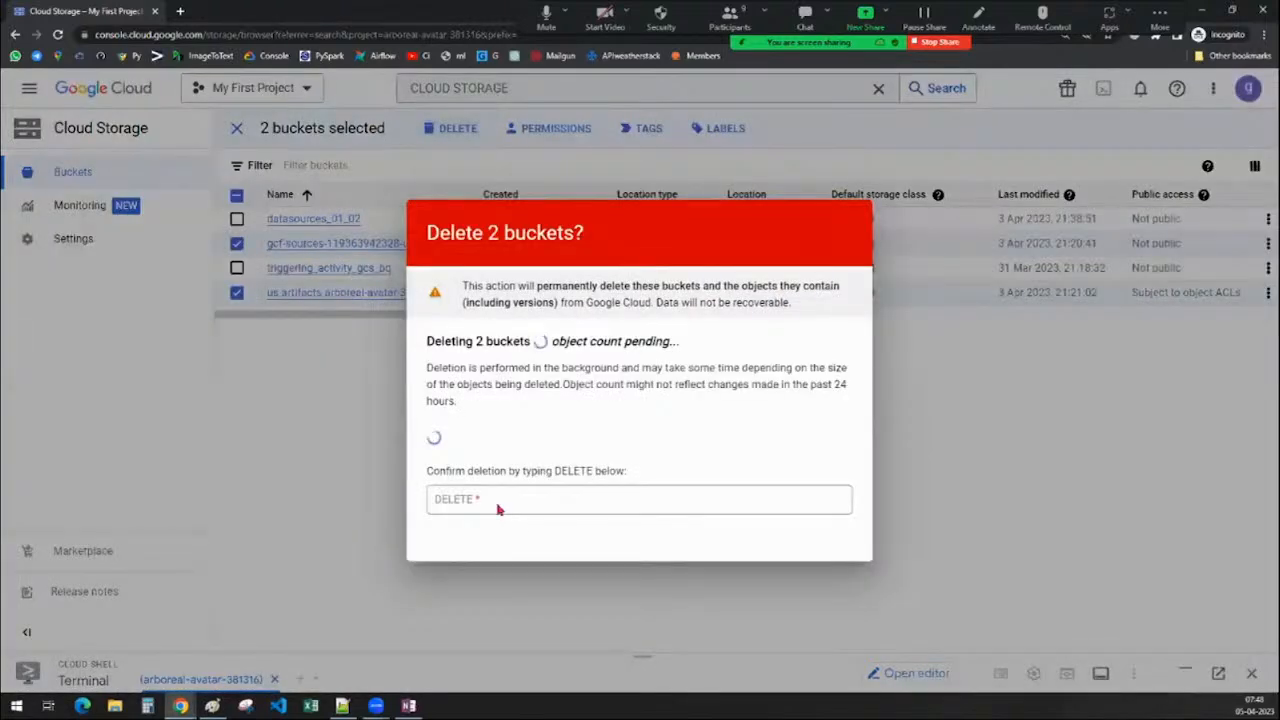
left_click(468, 493)
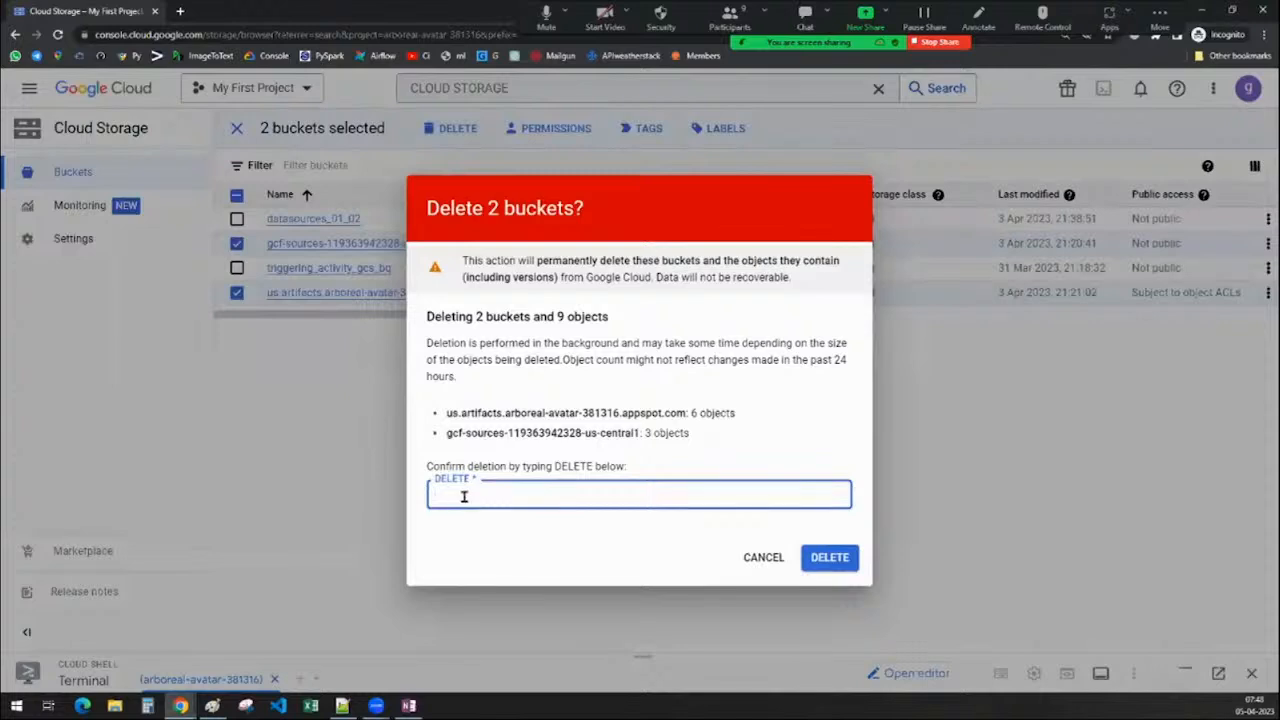
left_click(459, 497)
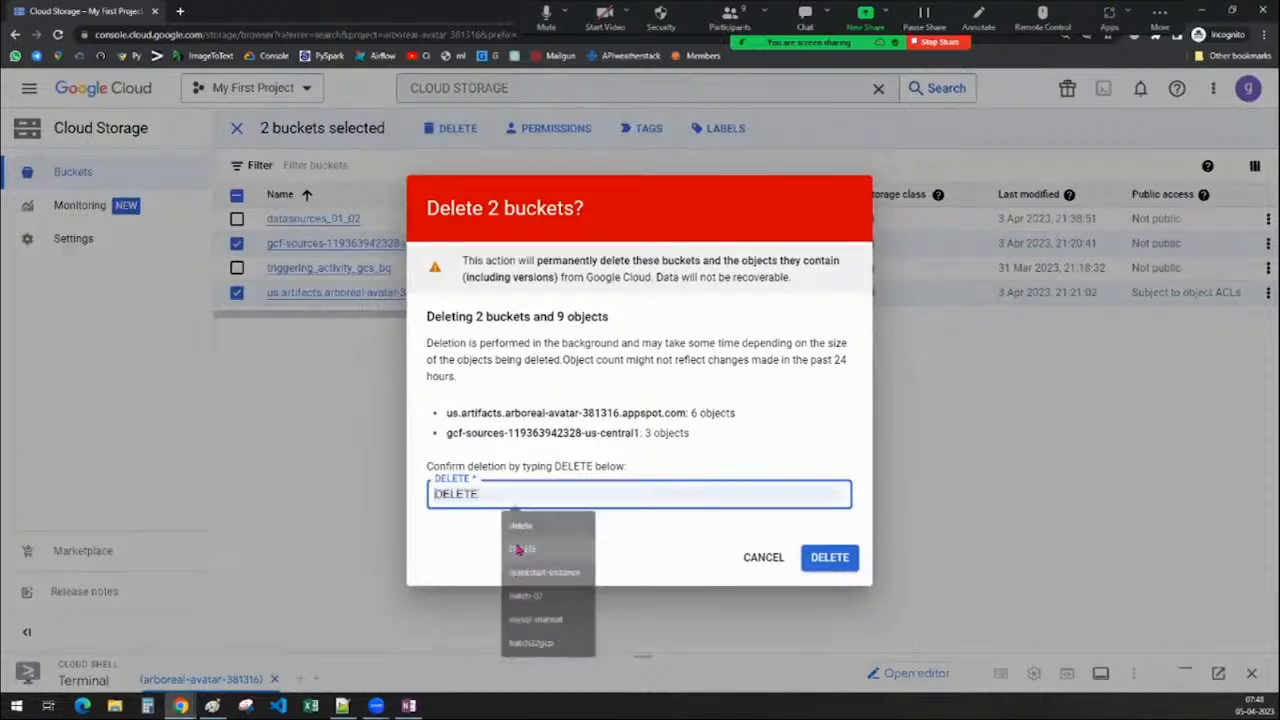
left_click(589, 550)
left_click(842, 557)
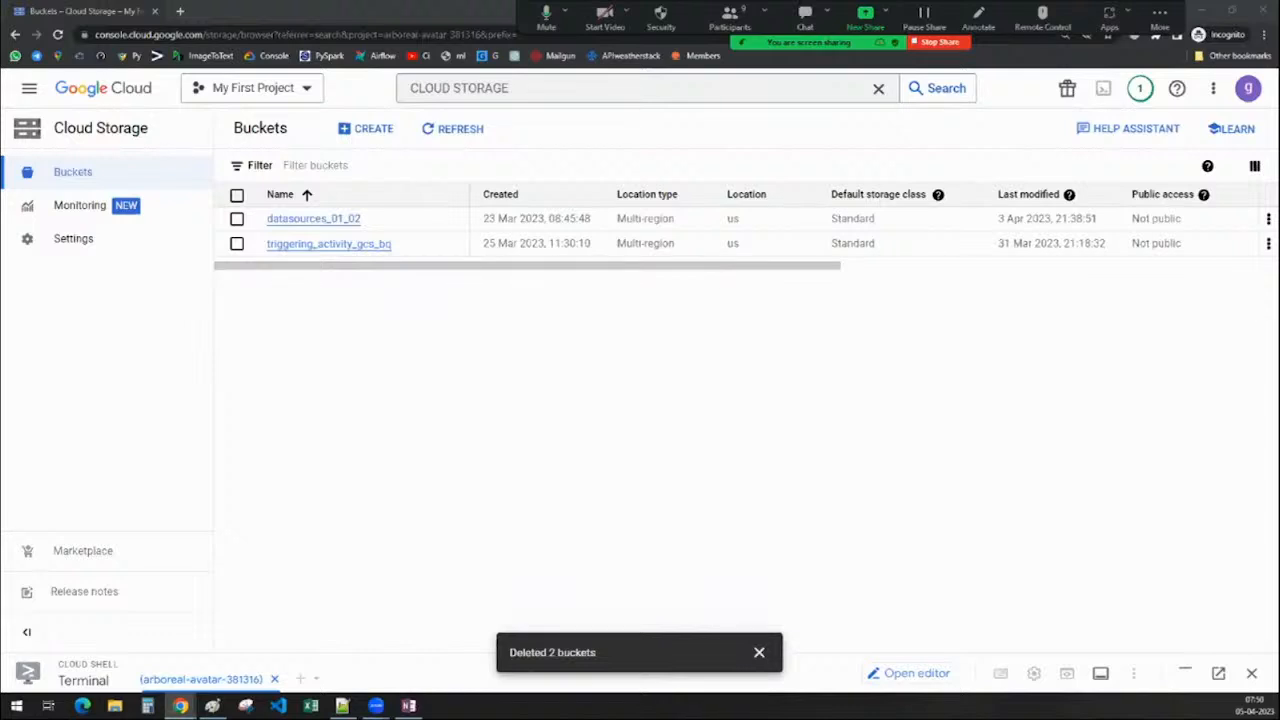
Dismiss the 'Deleted 2 buckets' notice to see the two remaining buckets
left_click(759, 652)
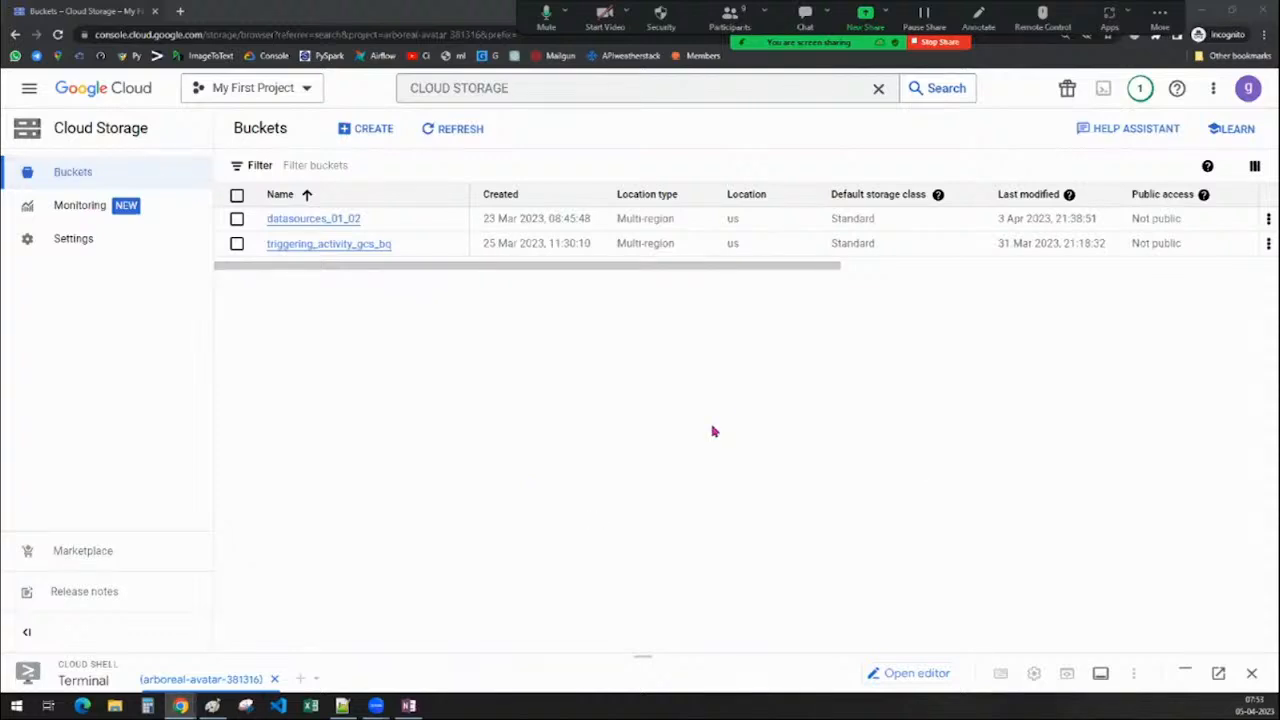
Open the Create a Bucket form and place the cursor in the 'Name your bucket' field
left_click(372, 139)
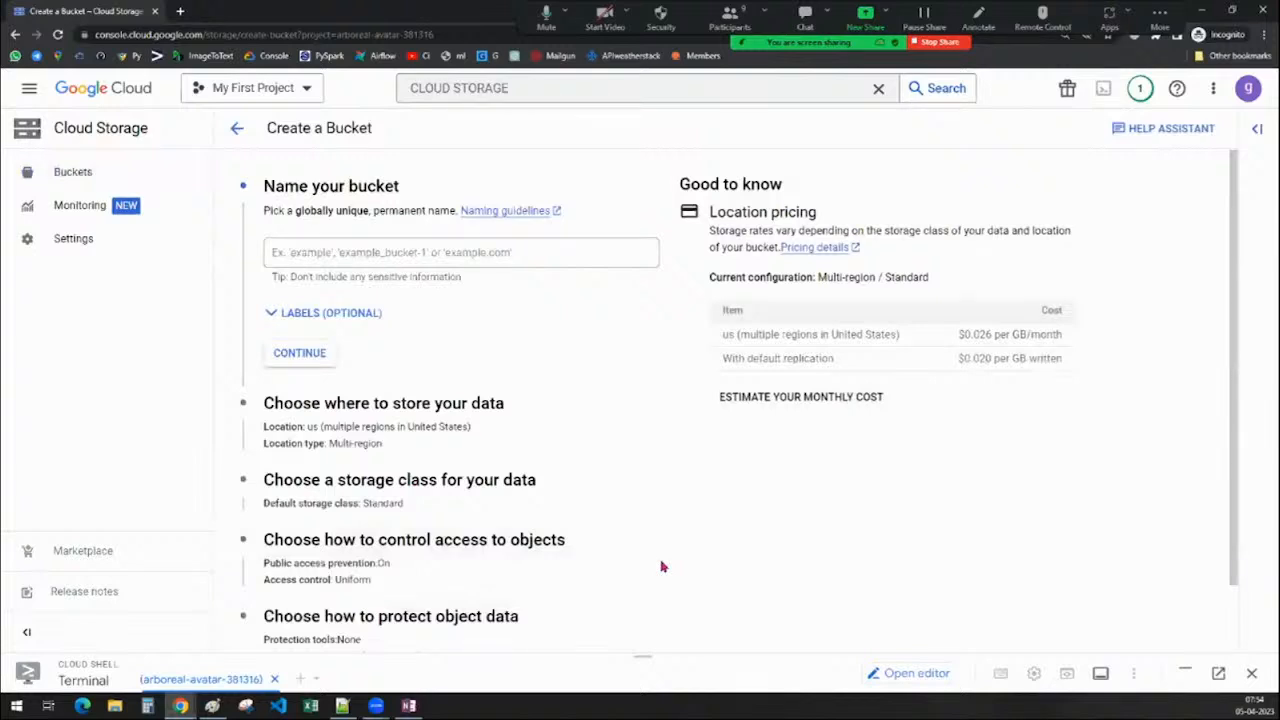
scroll(661, 567, "down", 1)
scroll(661, 567, "up", 1)
left_click(324, 252)
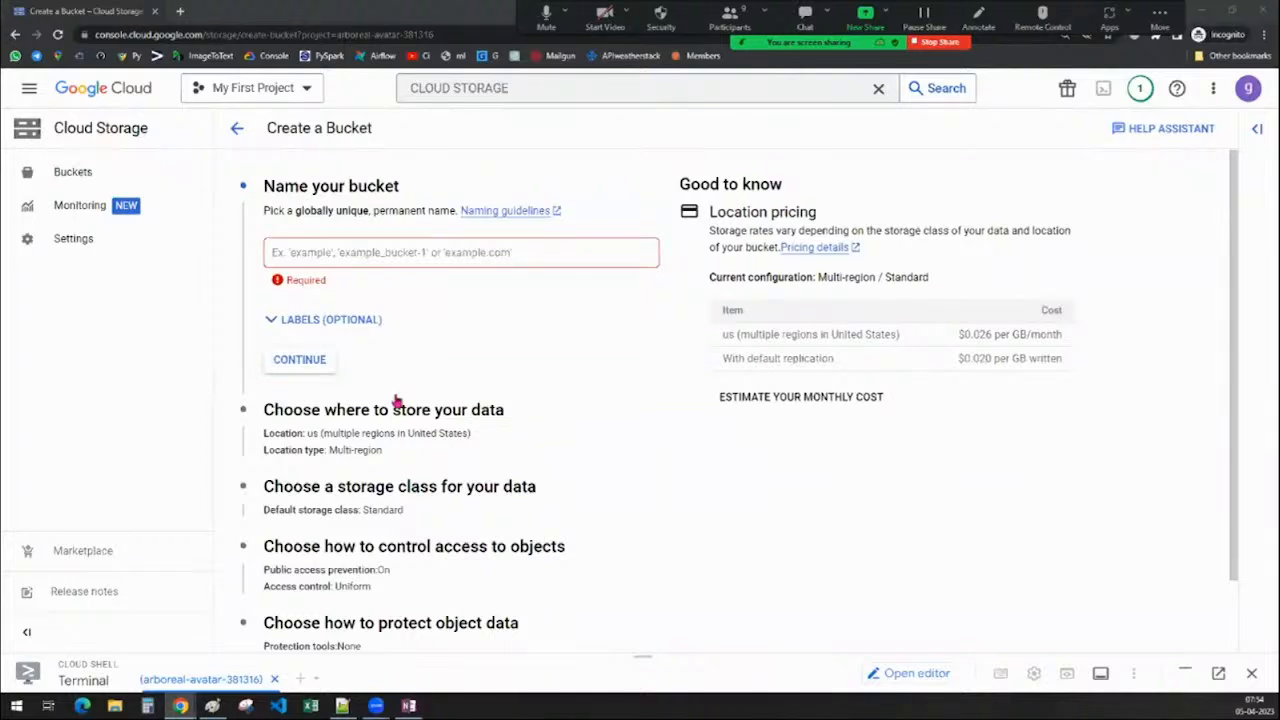
left_click(325, 252)
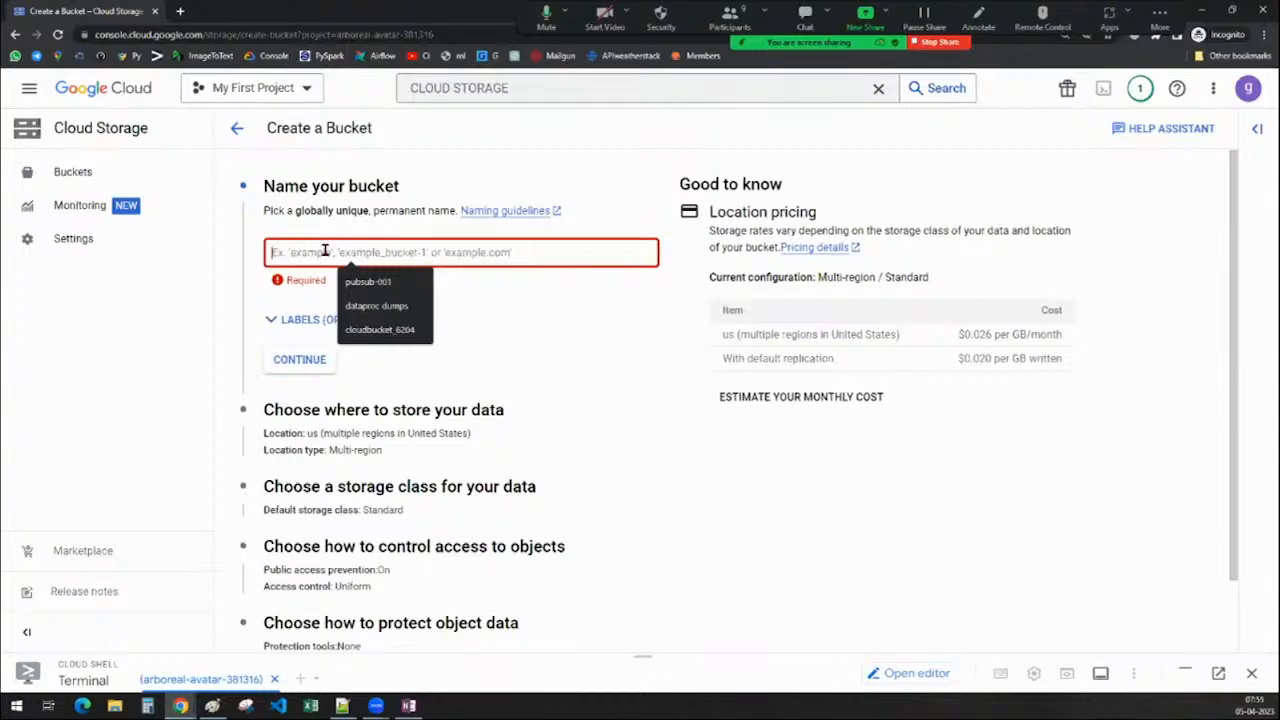
type("nucket")
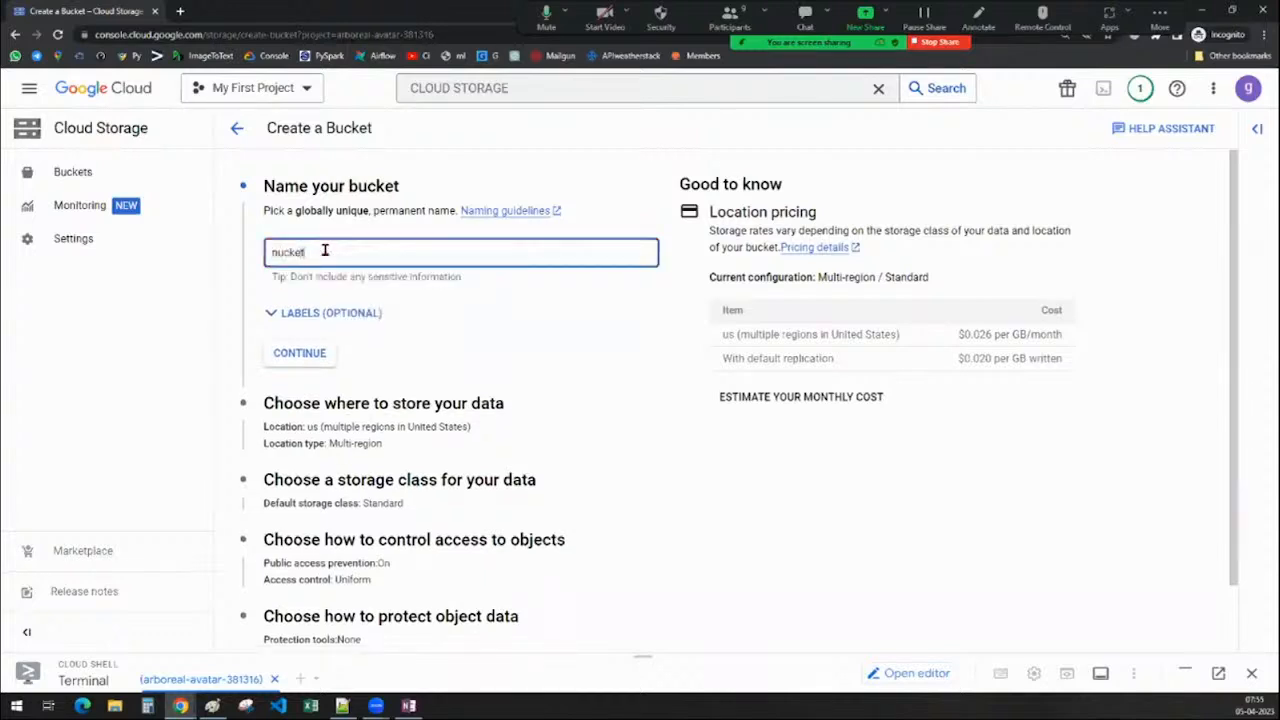
key("BackSpace")
key("BackSpace")
key("BackSpace")
key("BackSpace")
key("BackSpace")
type("bucket")
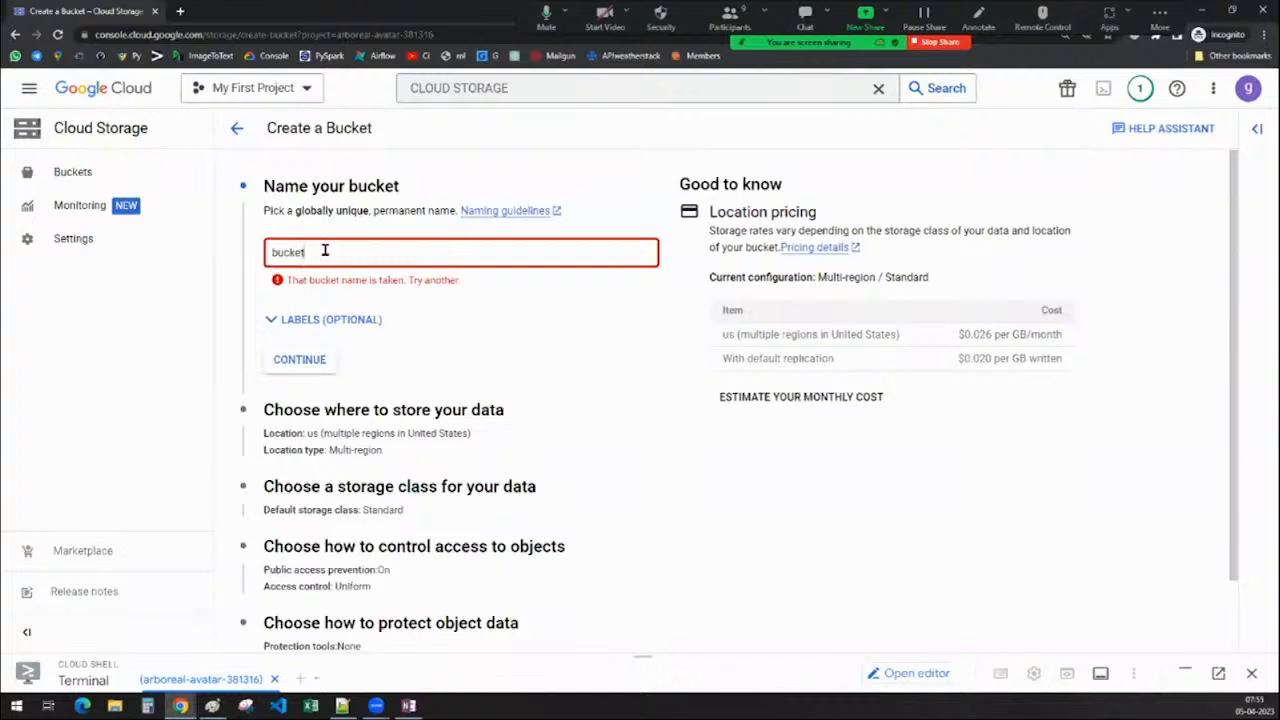
type("1")
left_click_drag(329, 249, 243, 257)
key("BackSpace")
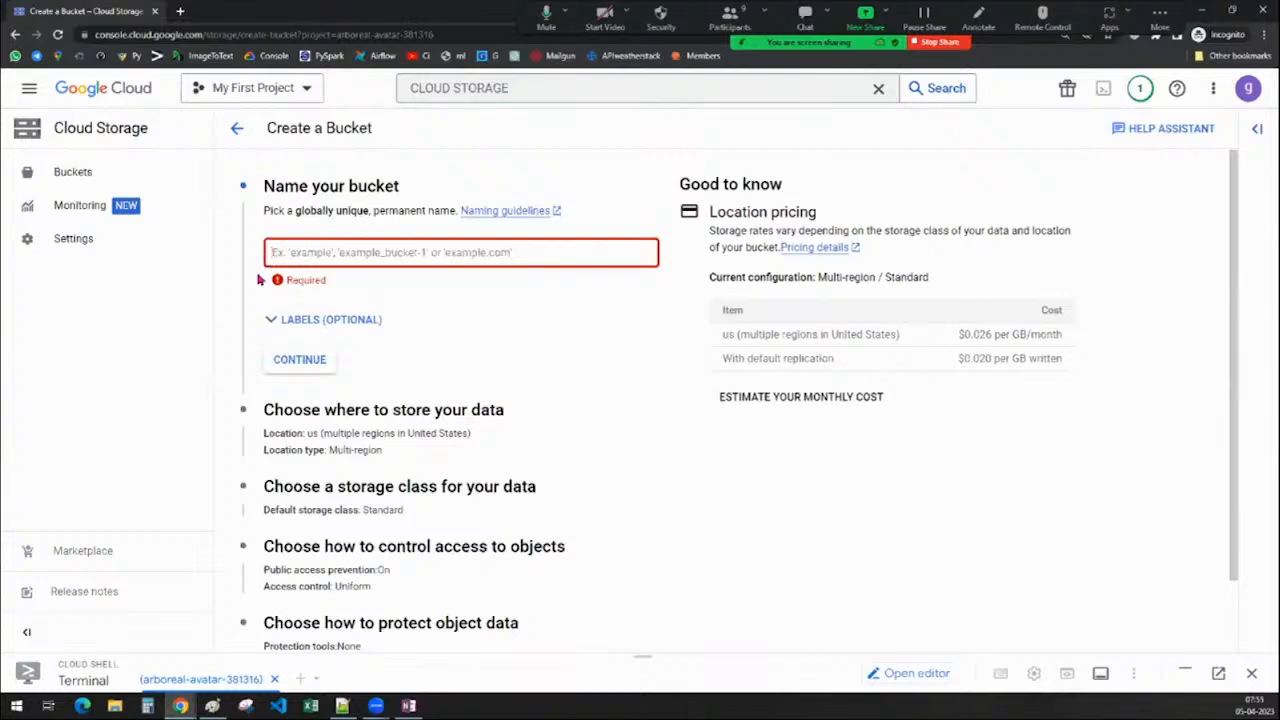
Enter 'storage-bucket_resources' as the new bucket's name and check that it validates
left_click(312, 256)
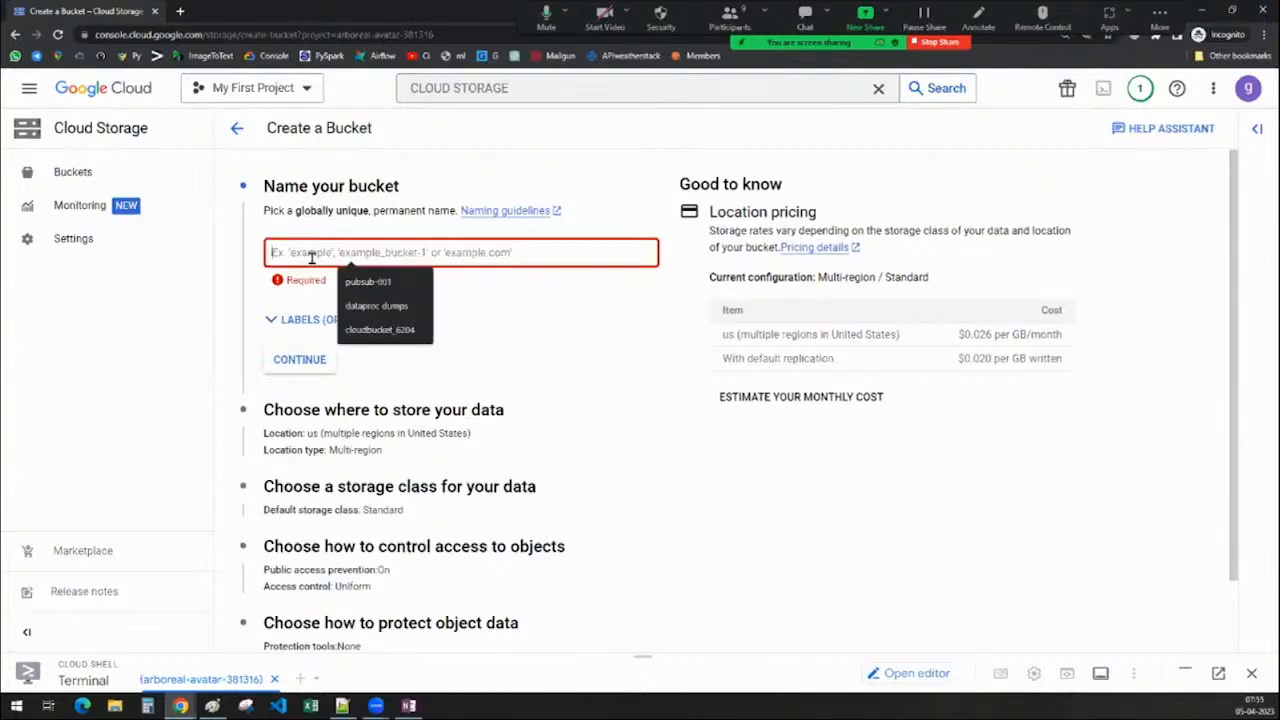
type("bu")
key("BackSpace")
key("BackSpace")
type("s")
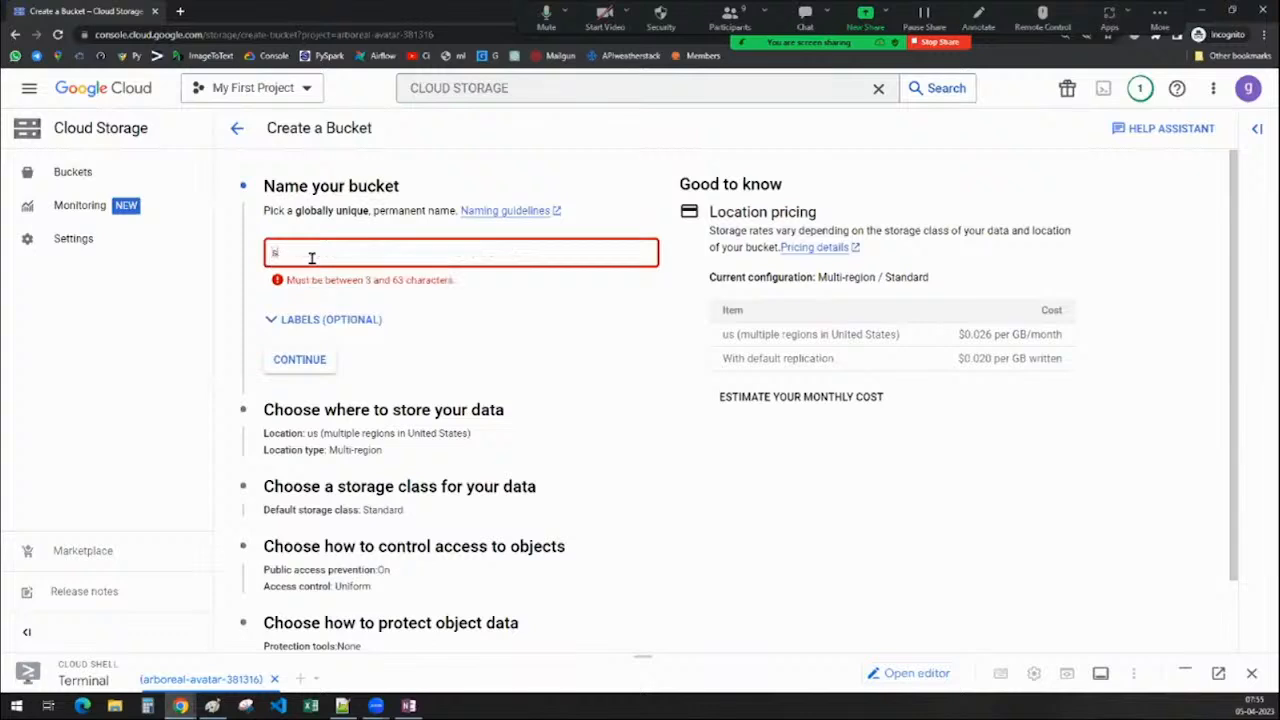
type("torage")
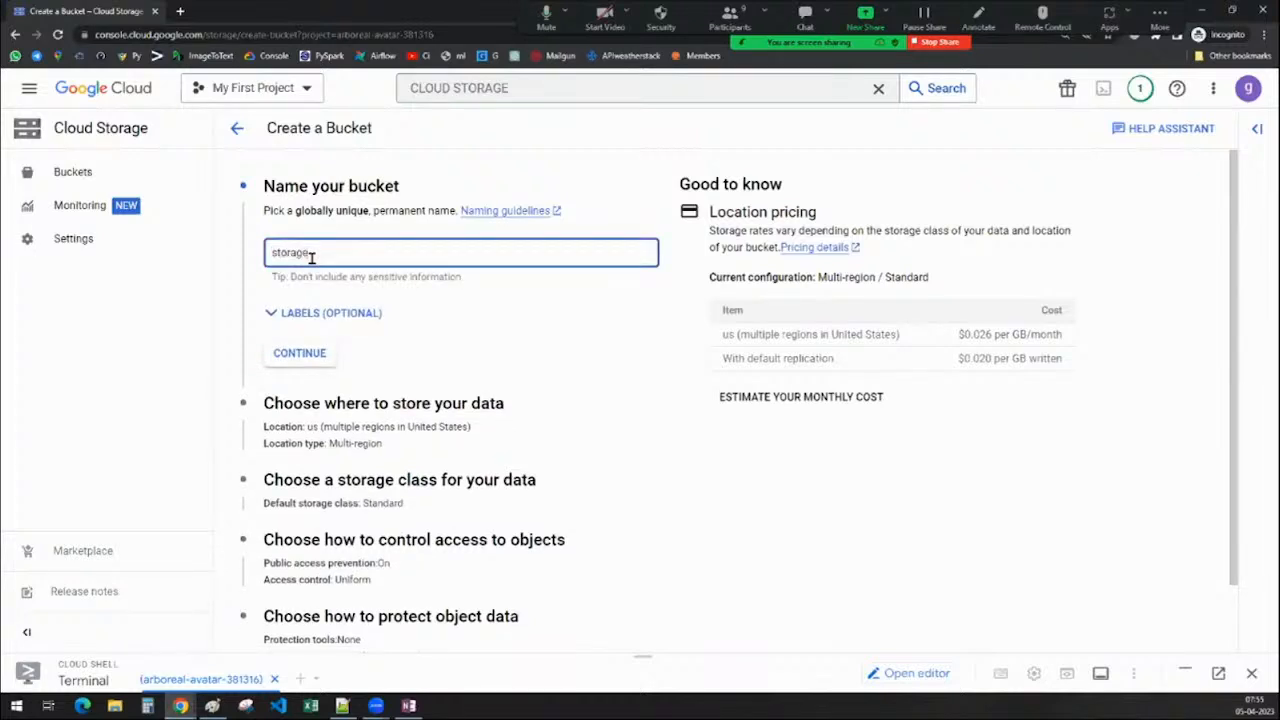
type("-bucket_")
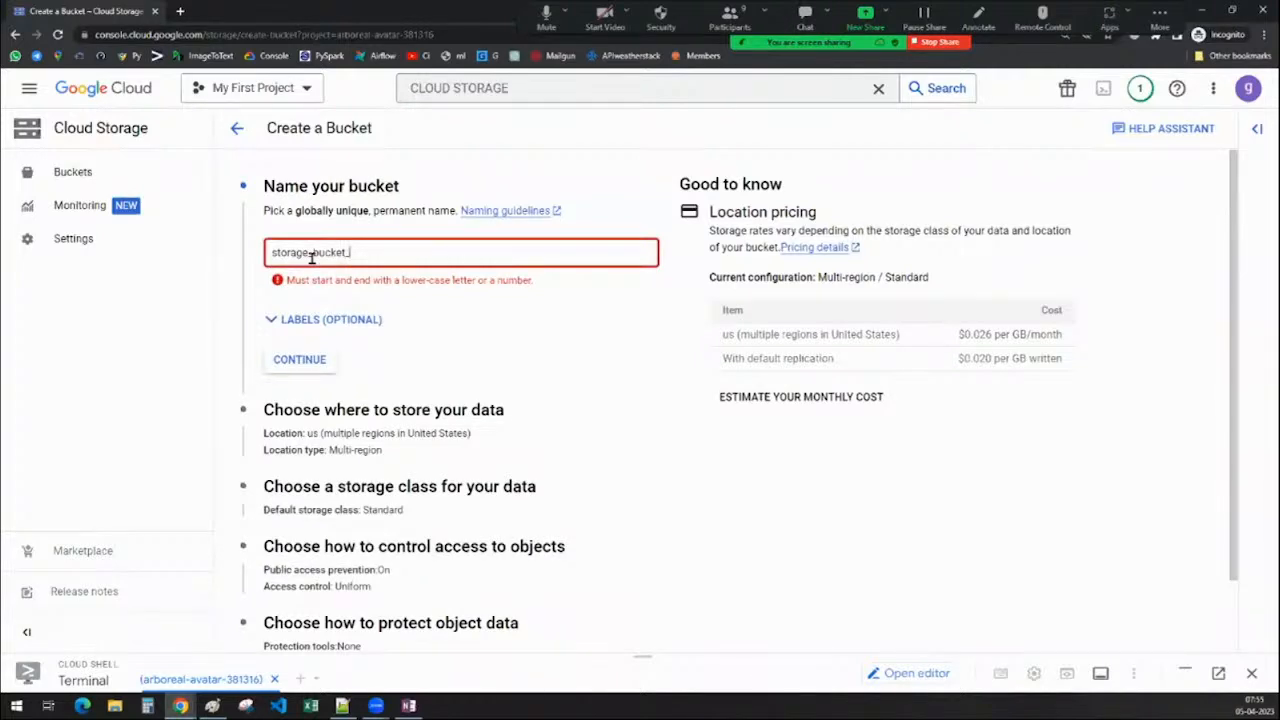
type("resources")
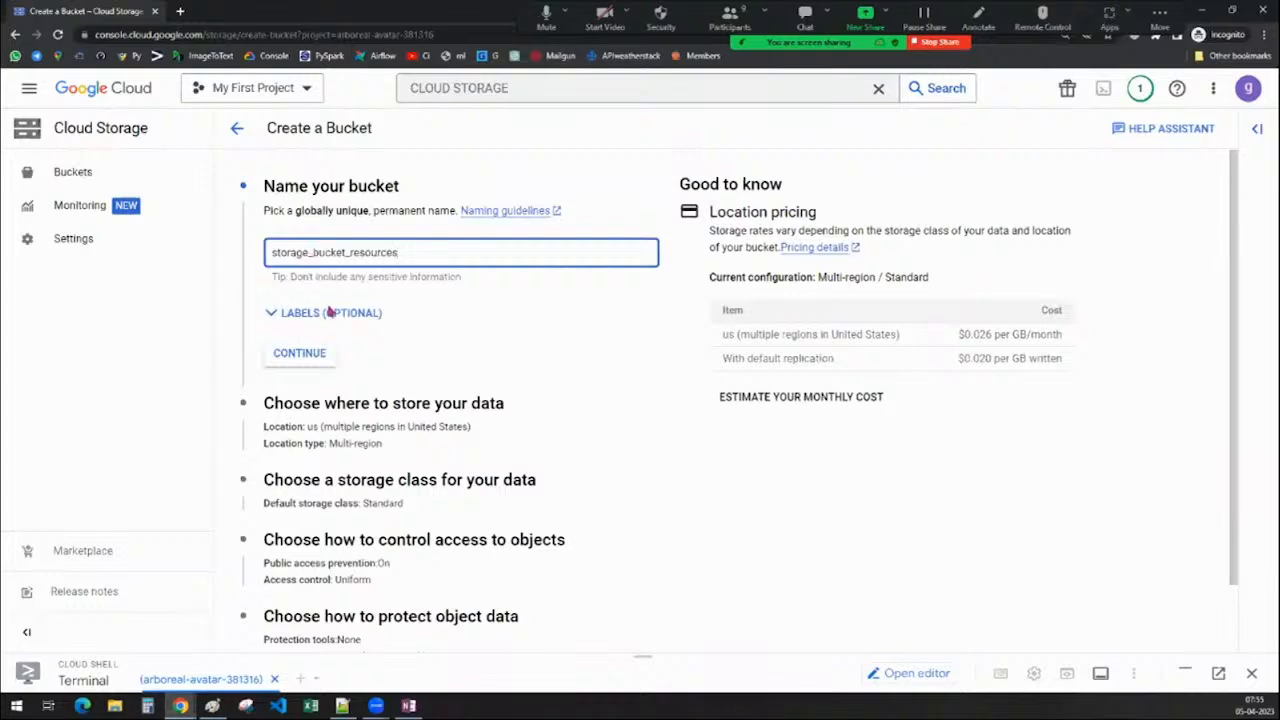
left_click(825, 596)
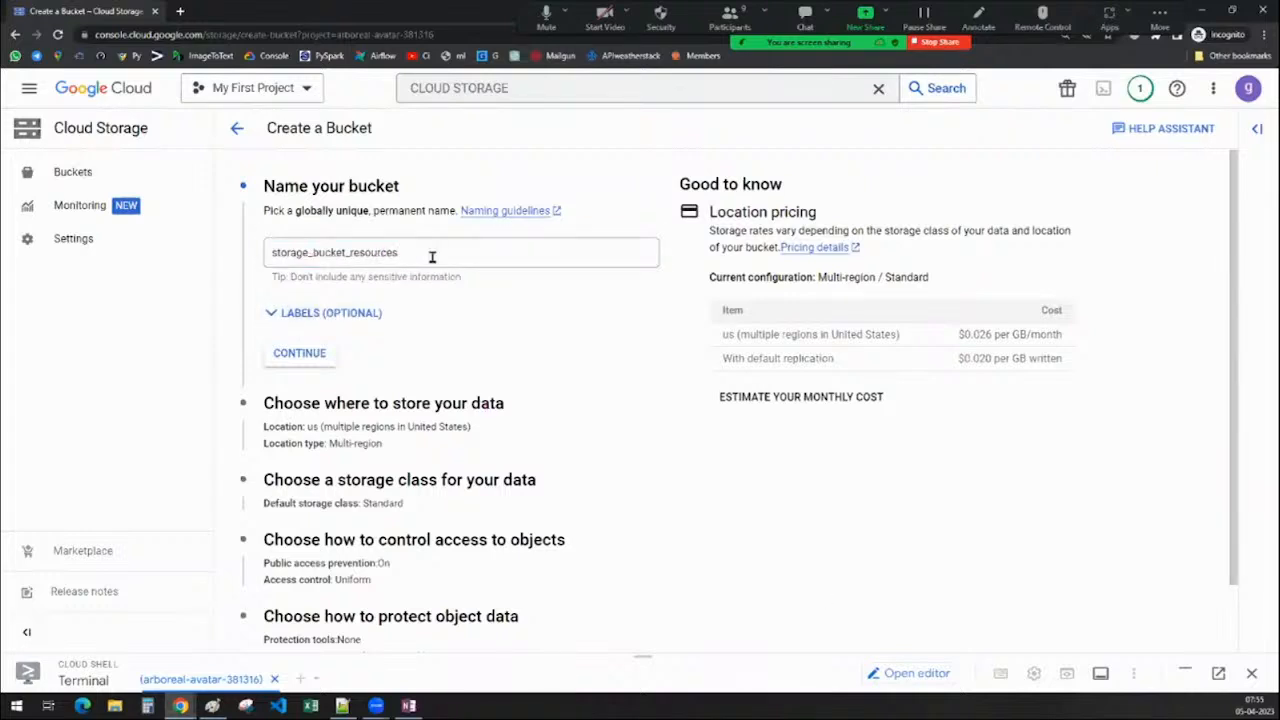
left_click_drag(397, 253, 268, 252)
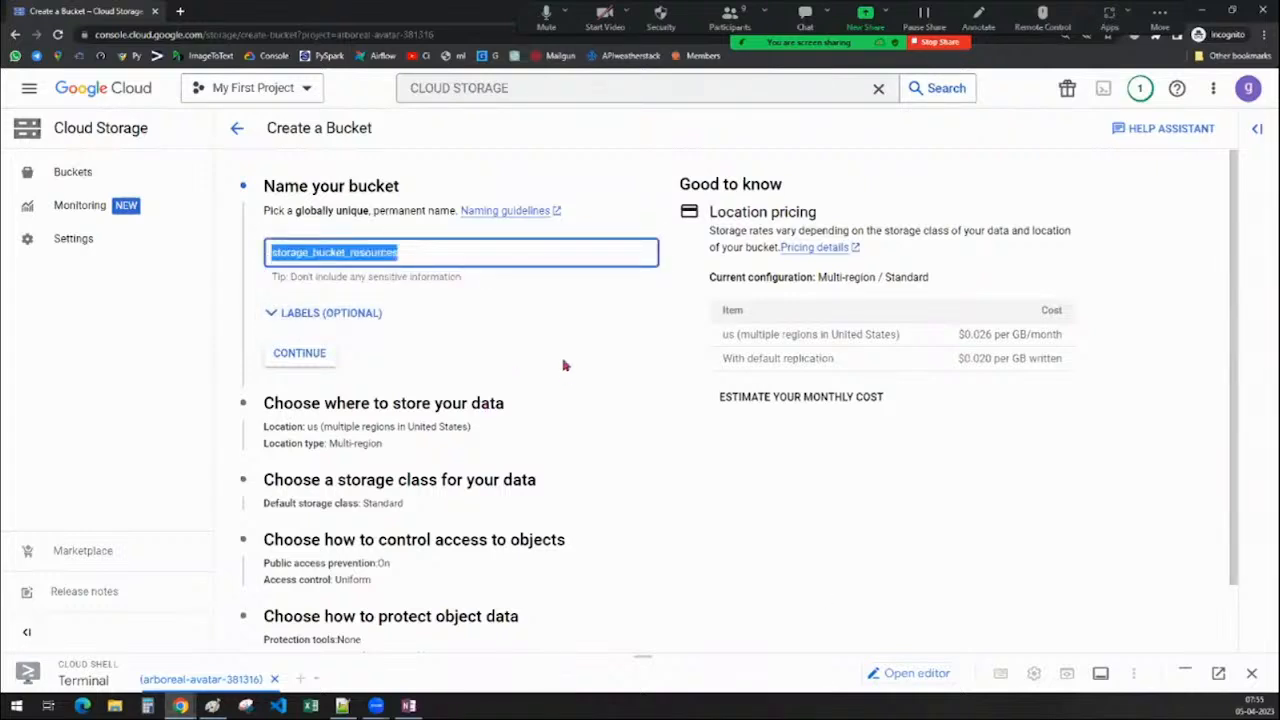
left_click(532, 323)
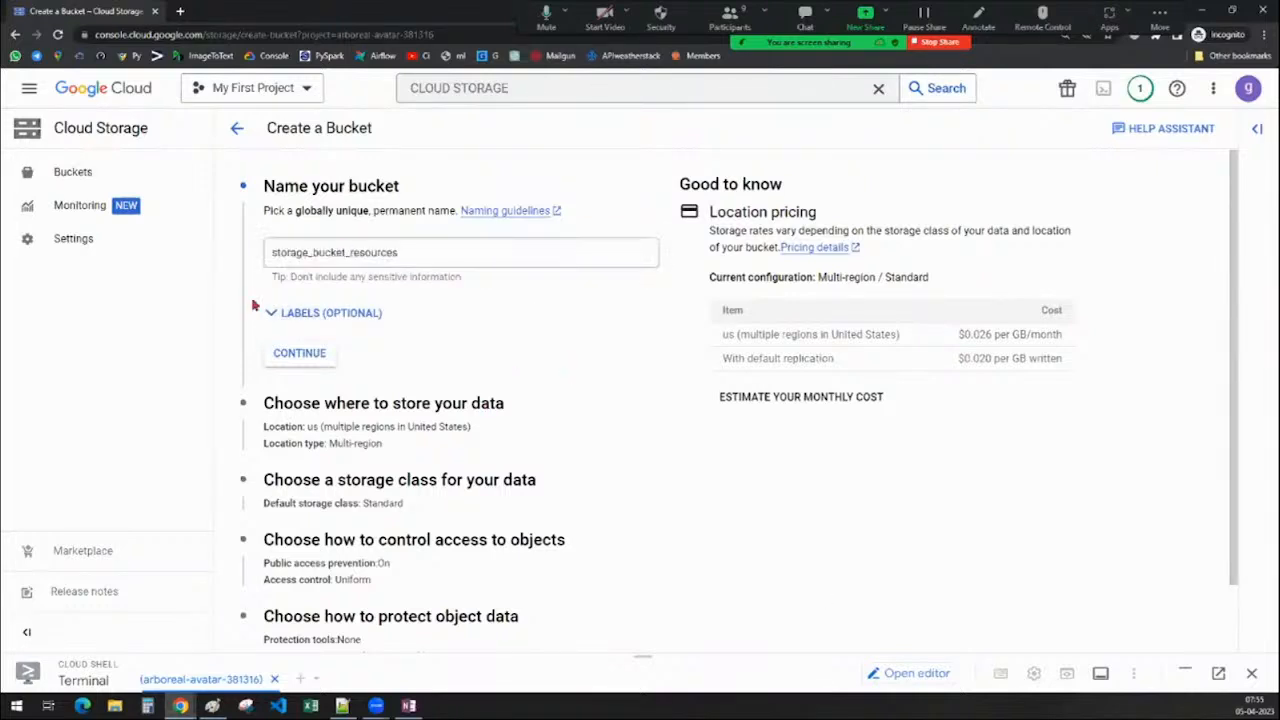
Extend the name to storage_bucket_resources_0102, continue to location type, then return to Paint
left_click(413, 253)
type("_0102")
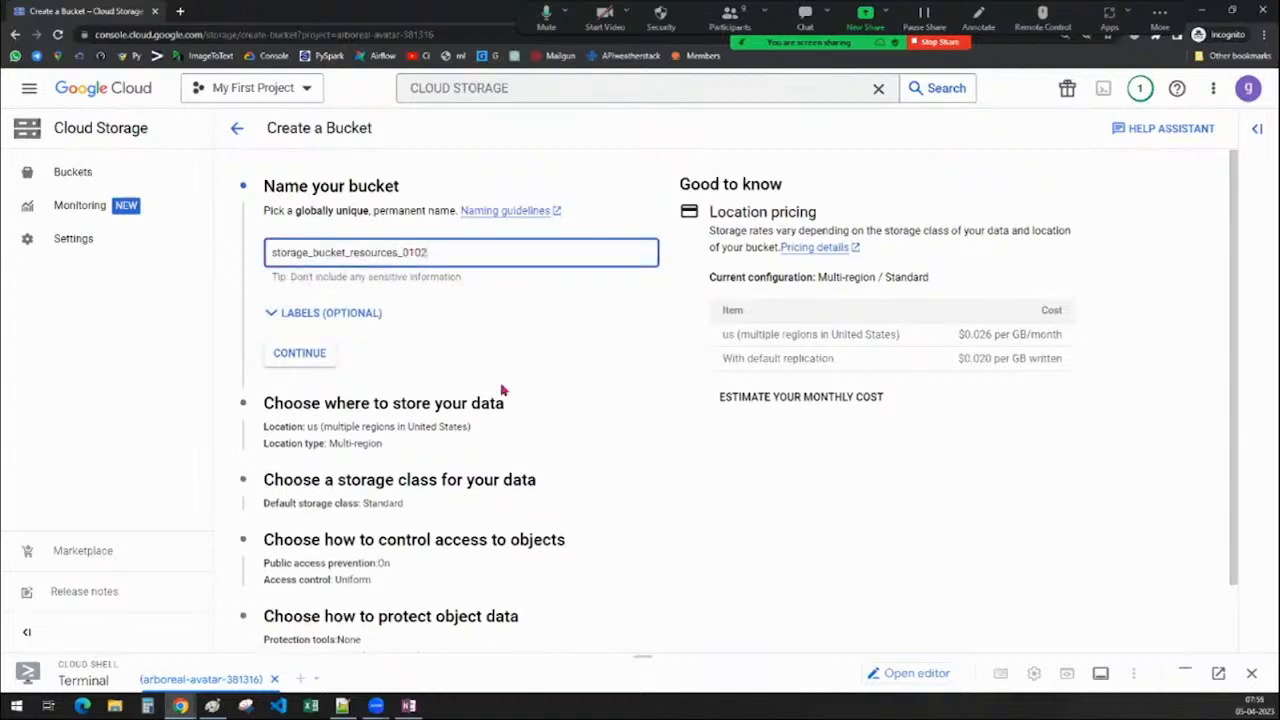
left_click(537, 313)
left_click_drag(461, 254, 214, 257)
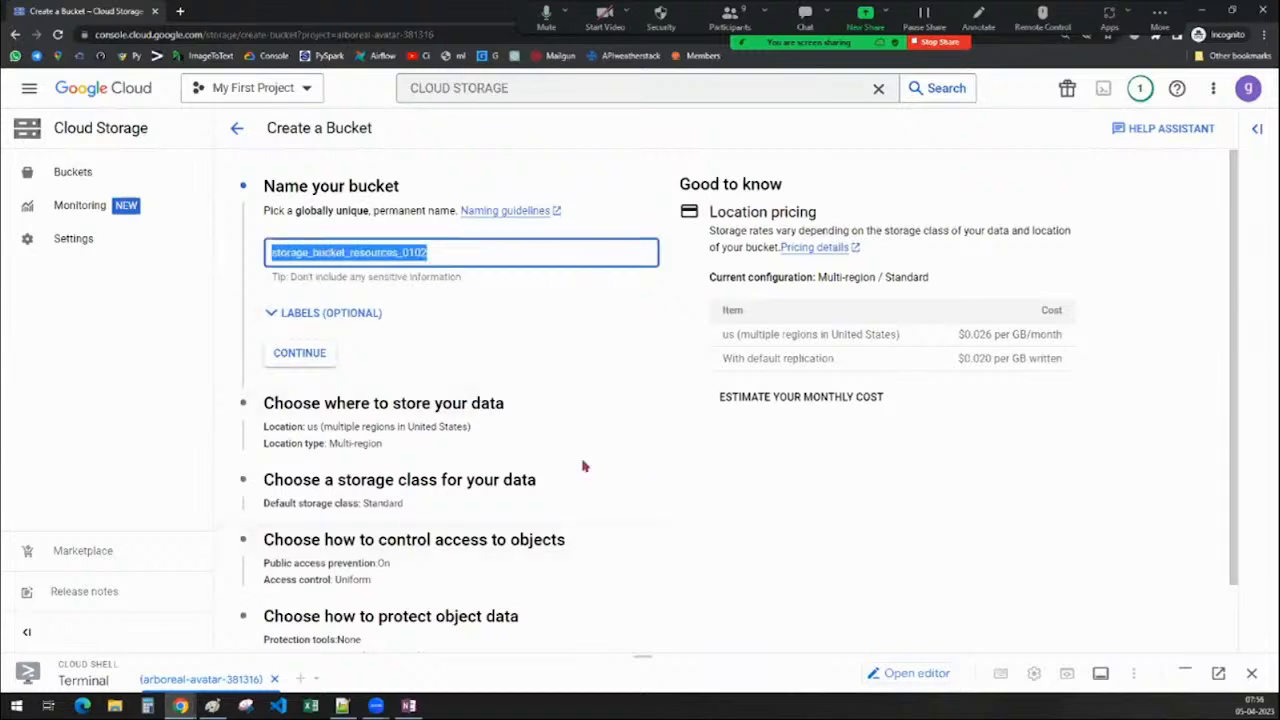
scroll(510, 314, "down", 1)
scroll(490, 325, "down", 1)
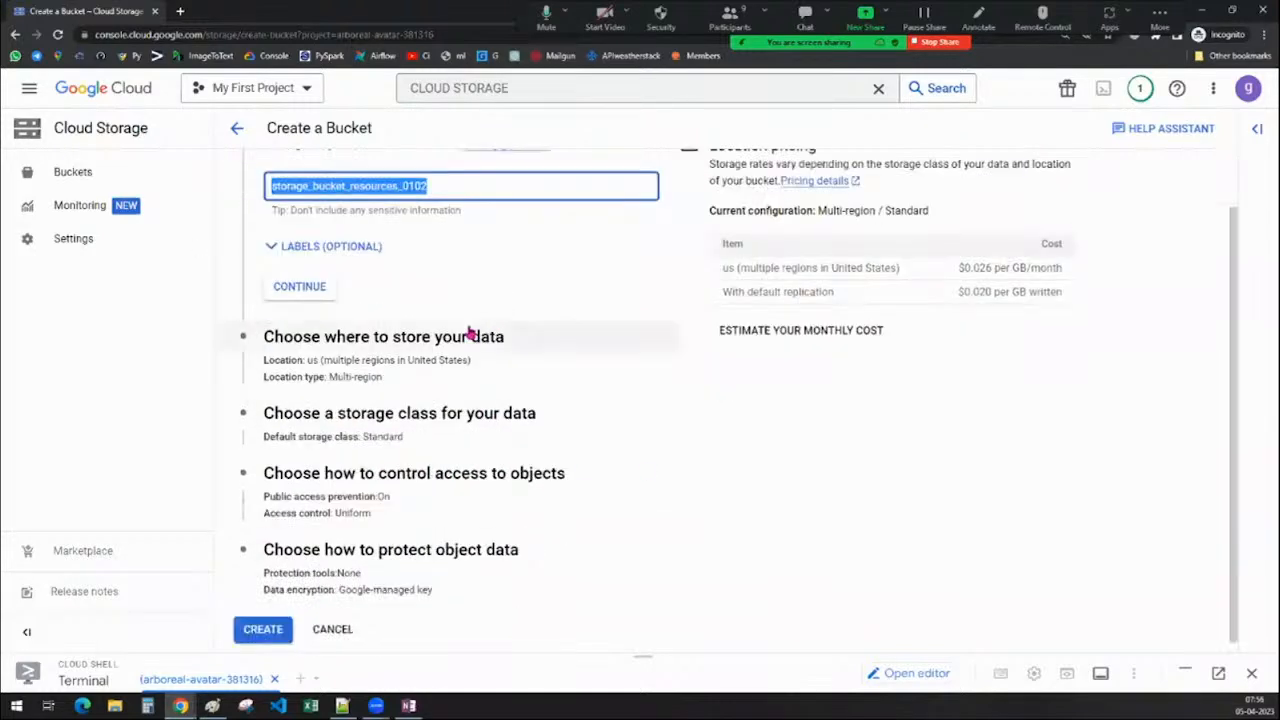
scroll(471, 334, "up", 1)
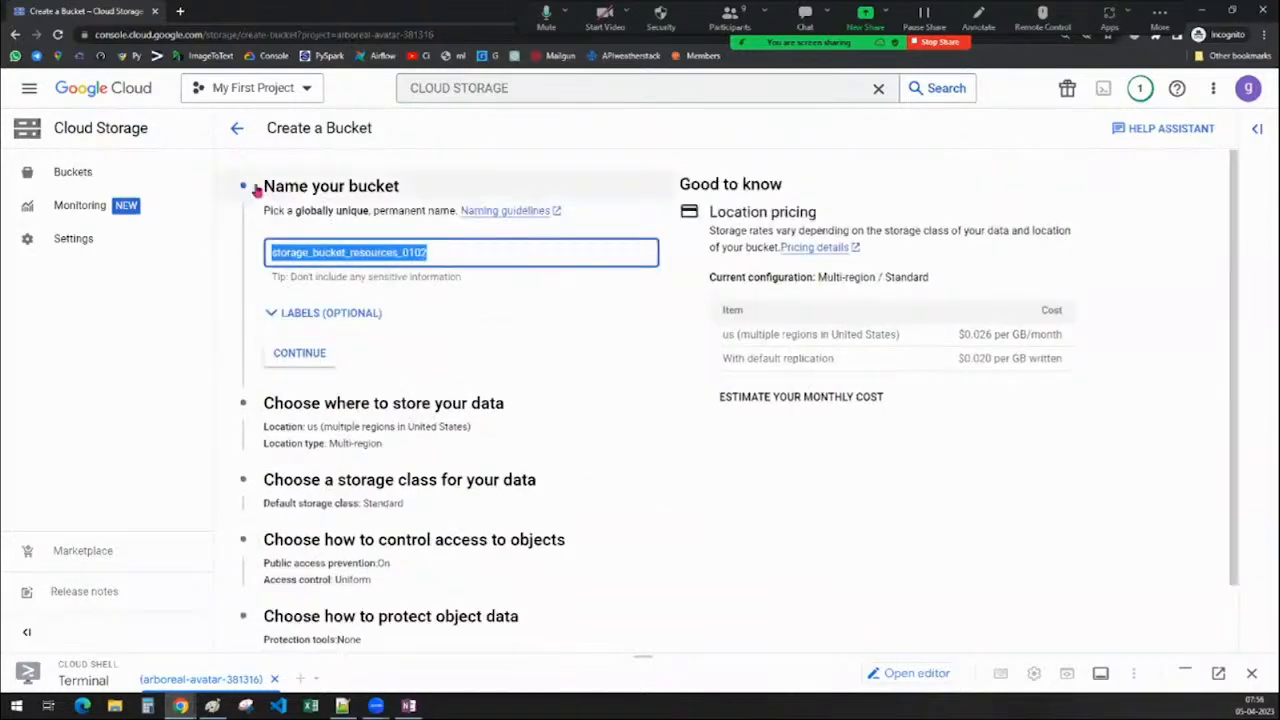
left_click(305, 360)
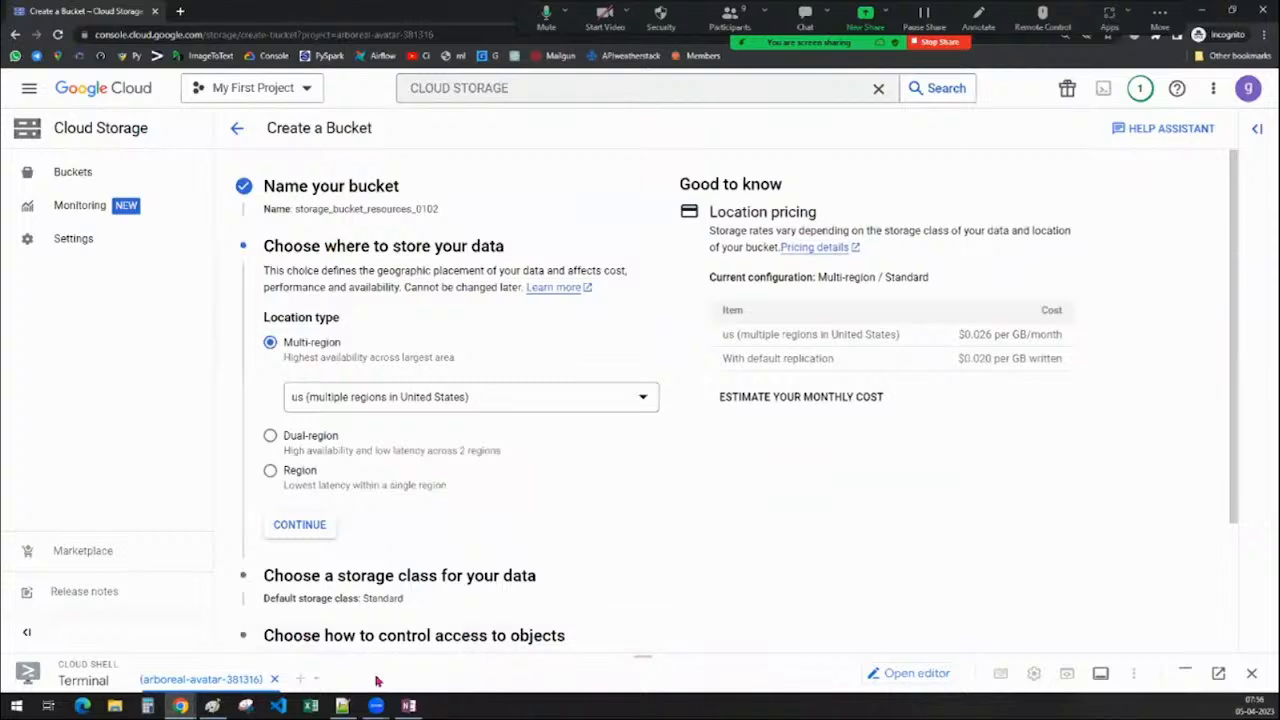
left_click(212, 706)
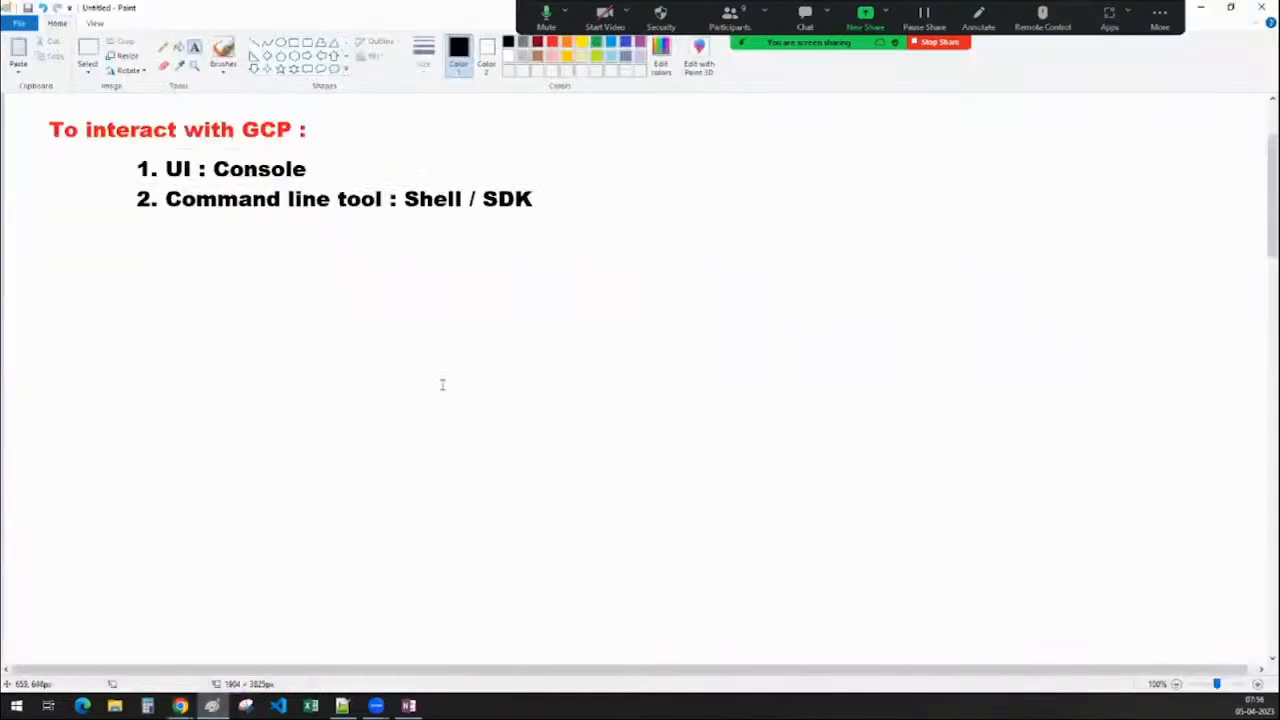
Write the heading 'Location :' at the top-left of a blank stretch of canvas
scroll(443, 385, "down", 3)
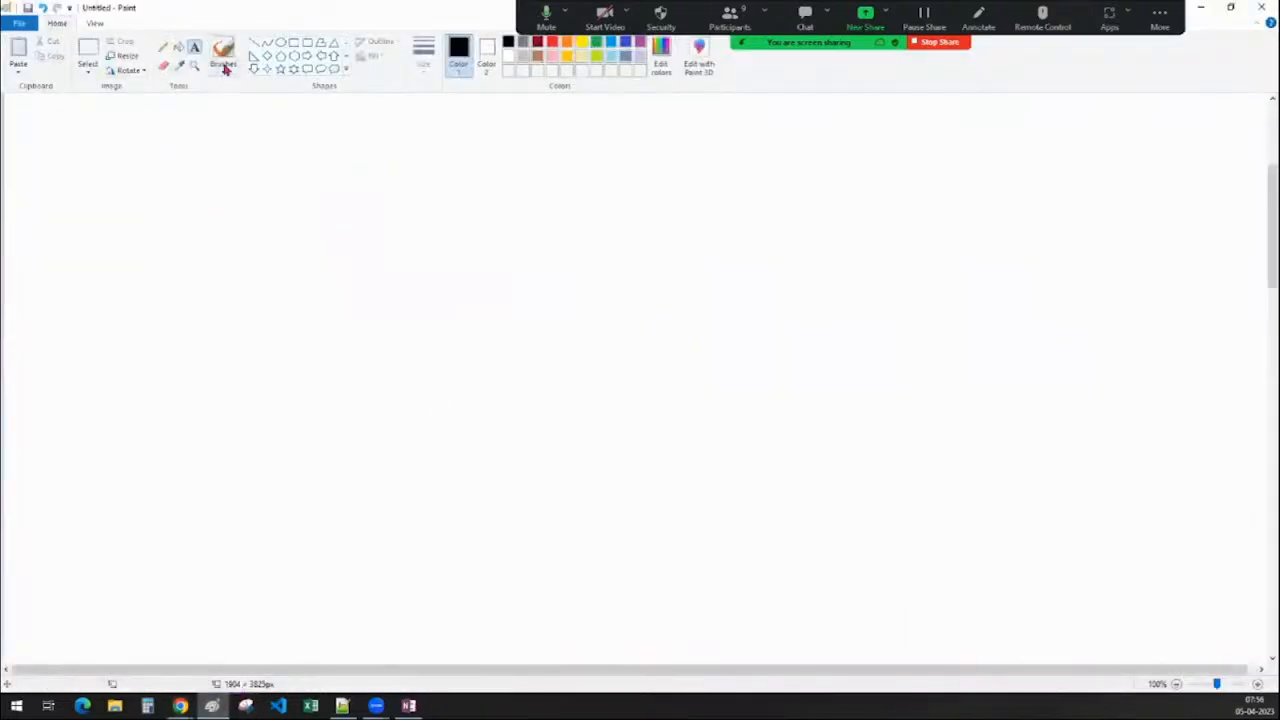
left_click(36, 123)
left_click(36, 123)
type("Location ")
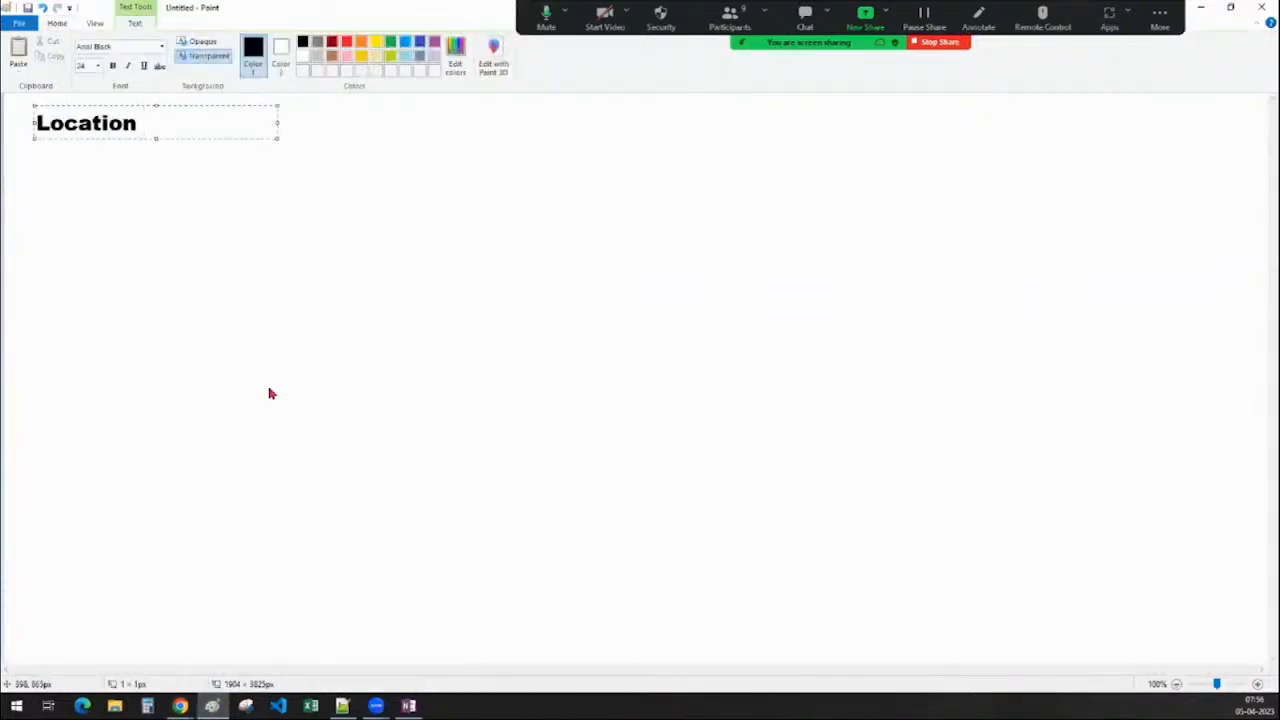
type(":")
left_click(289, 486)
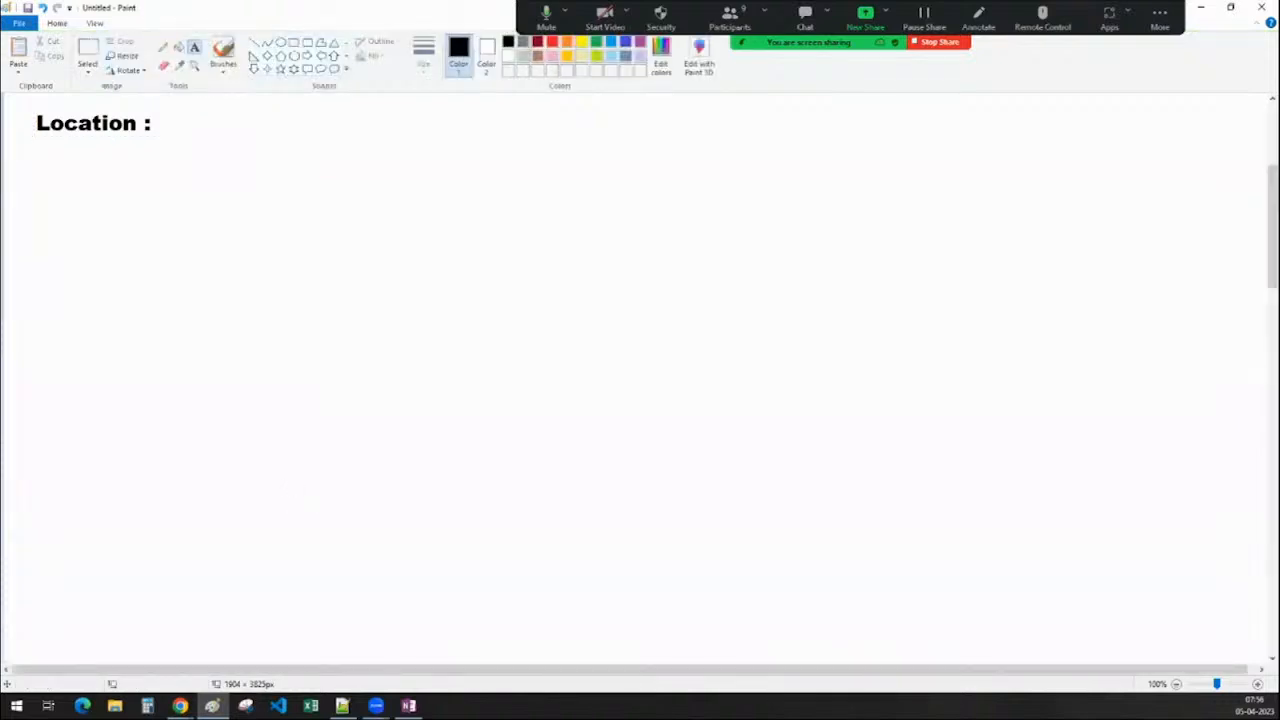
Below 'Location :', type 'region' and 'dual region' as a list in a text box
left_click(730, 15)
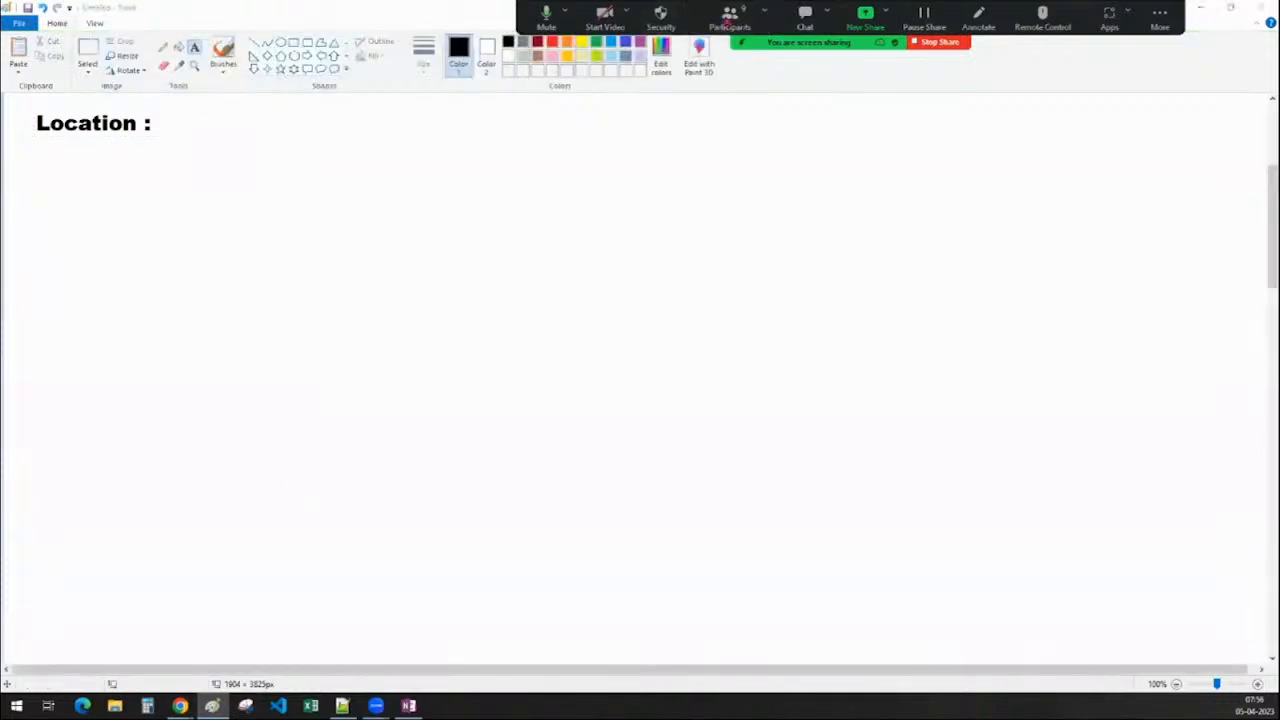
scroll(637, 366, "down", 3)
left_click_drag(635, 243, 645, 2)
left_click(138, 192)
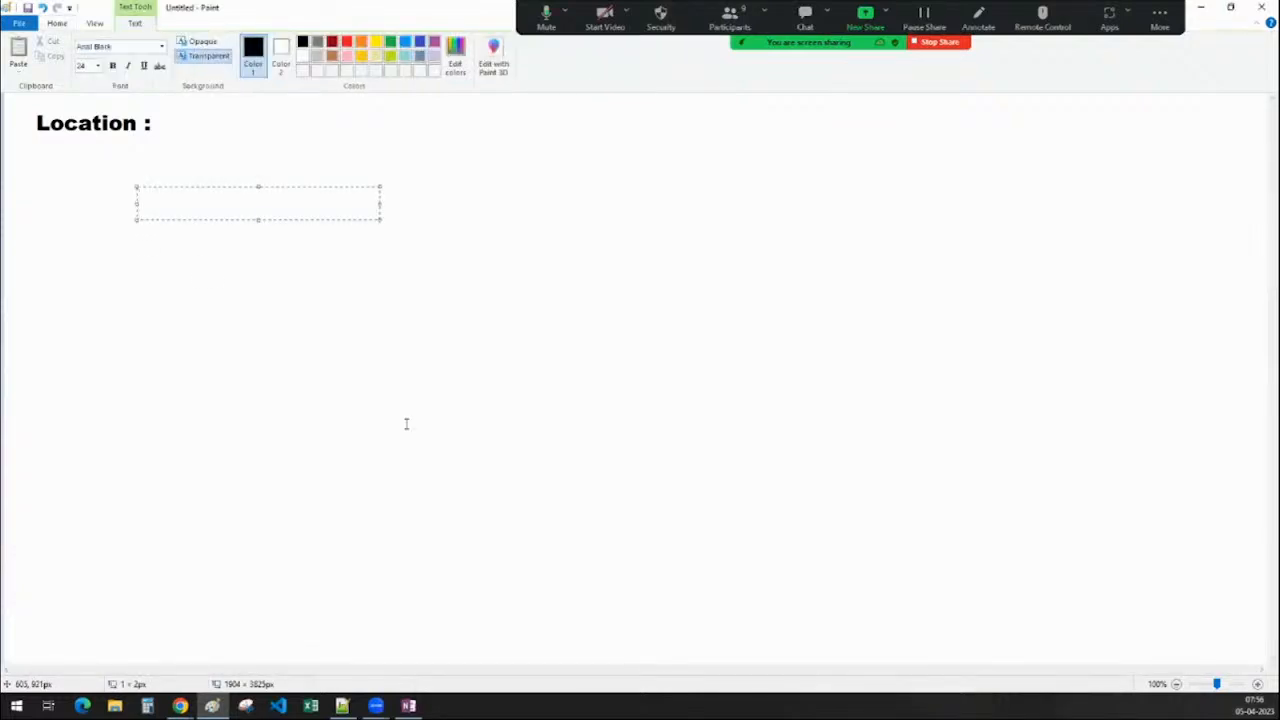
type("region")
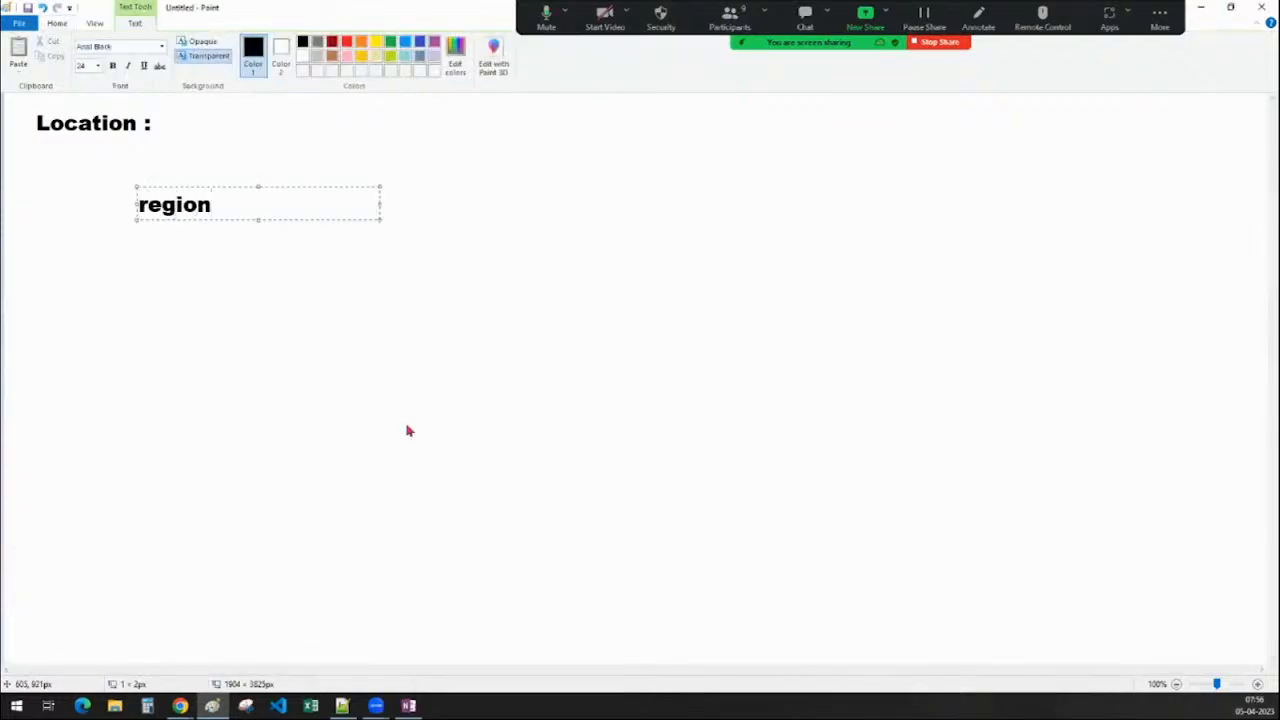
key("Return")
key("Return")
key("Return")
key("Return")
type("m")
key("BackSpace")
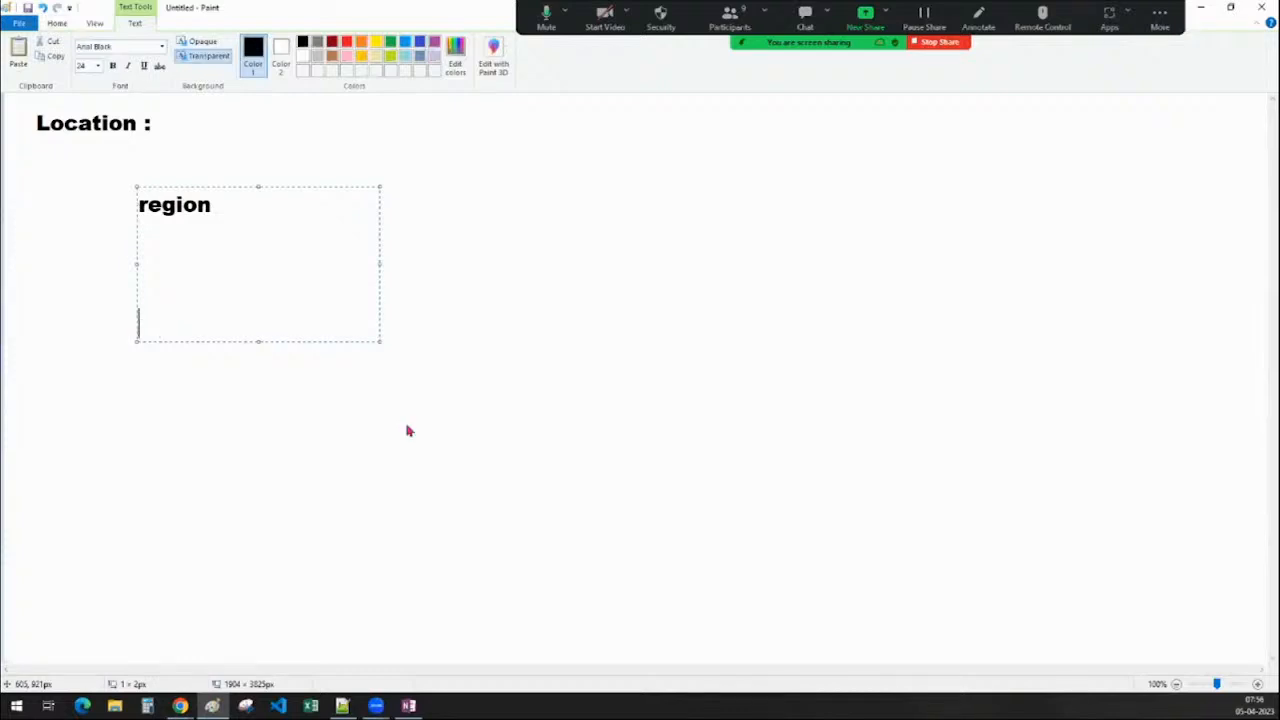
type("dual region")
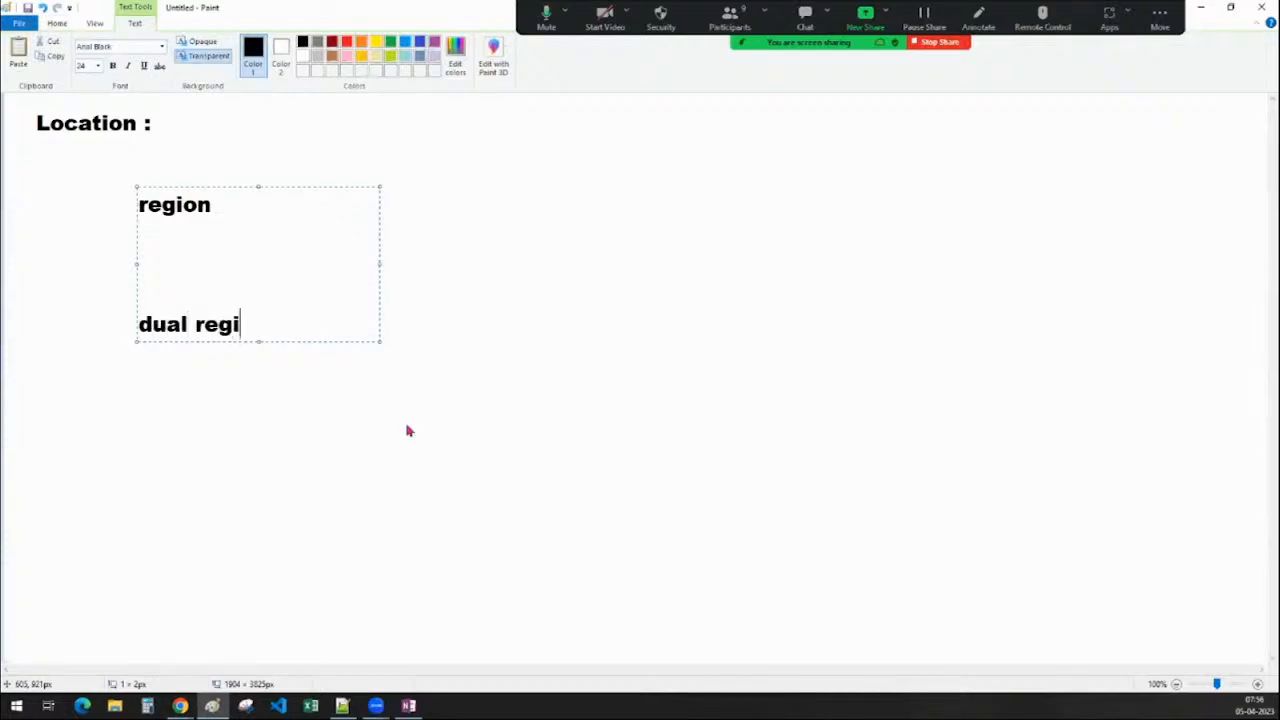
Add 'multi-region', fix its spelling, space the three labels apart, and commit them
key("Return")
key("Return")
key("Return")
key("Return")
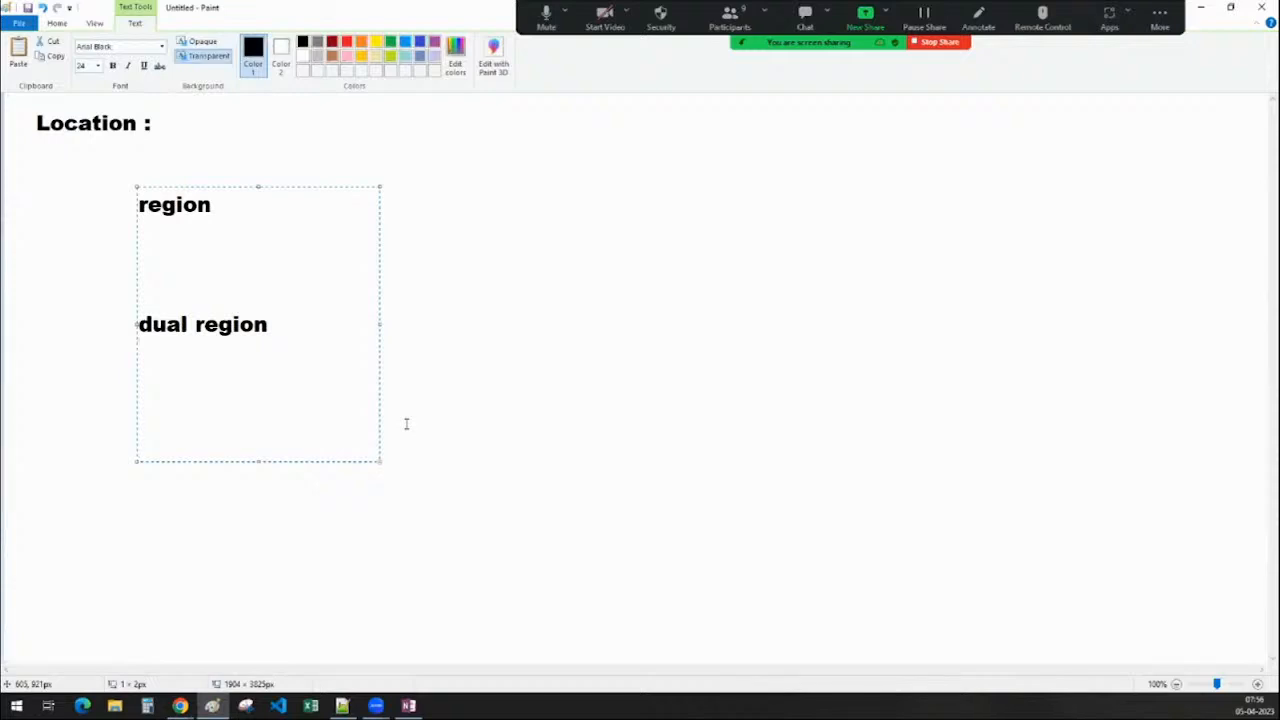
type("multi")
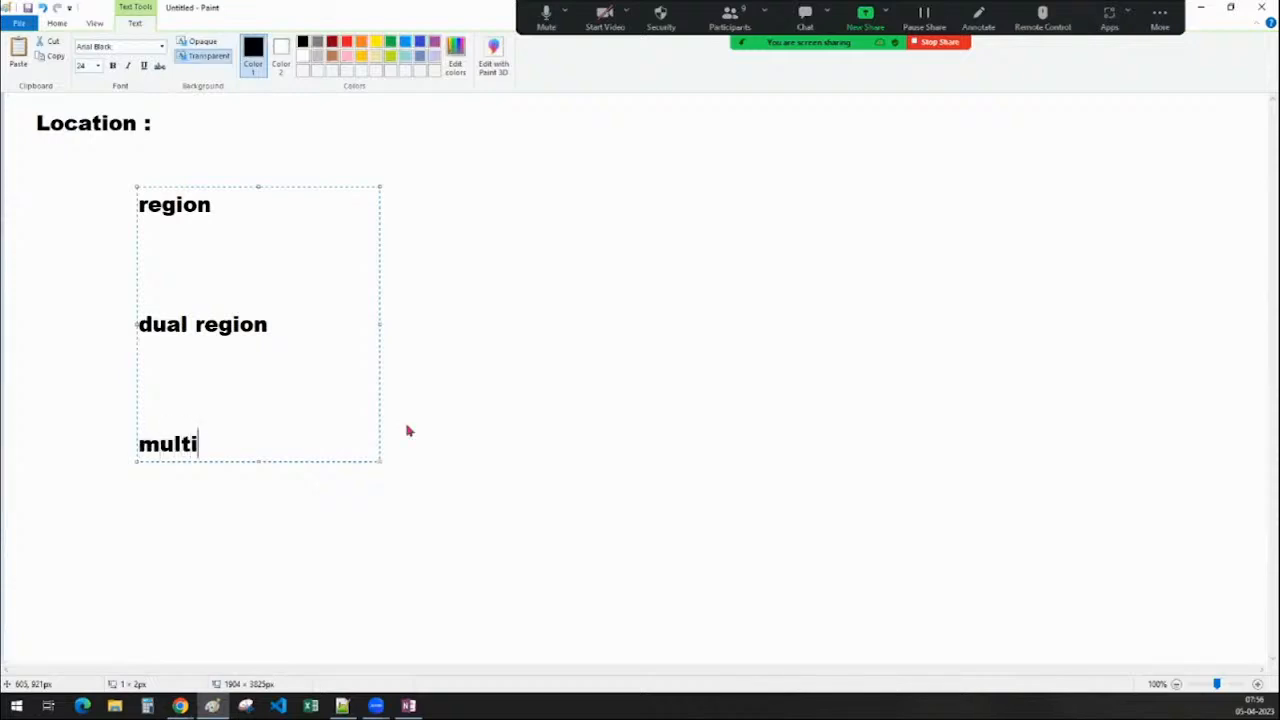
key("BackSpace")
type("-rgion")
key("Left")
key("Left")
key("Left")
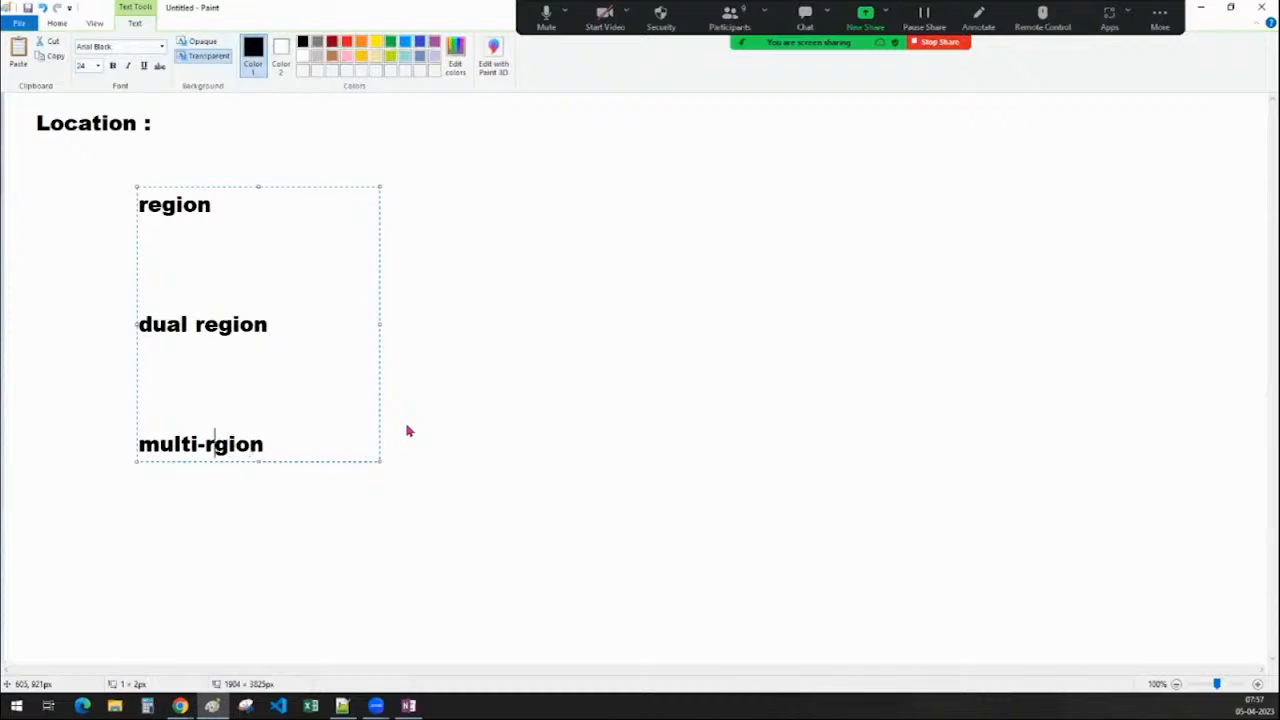
type("e")
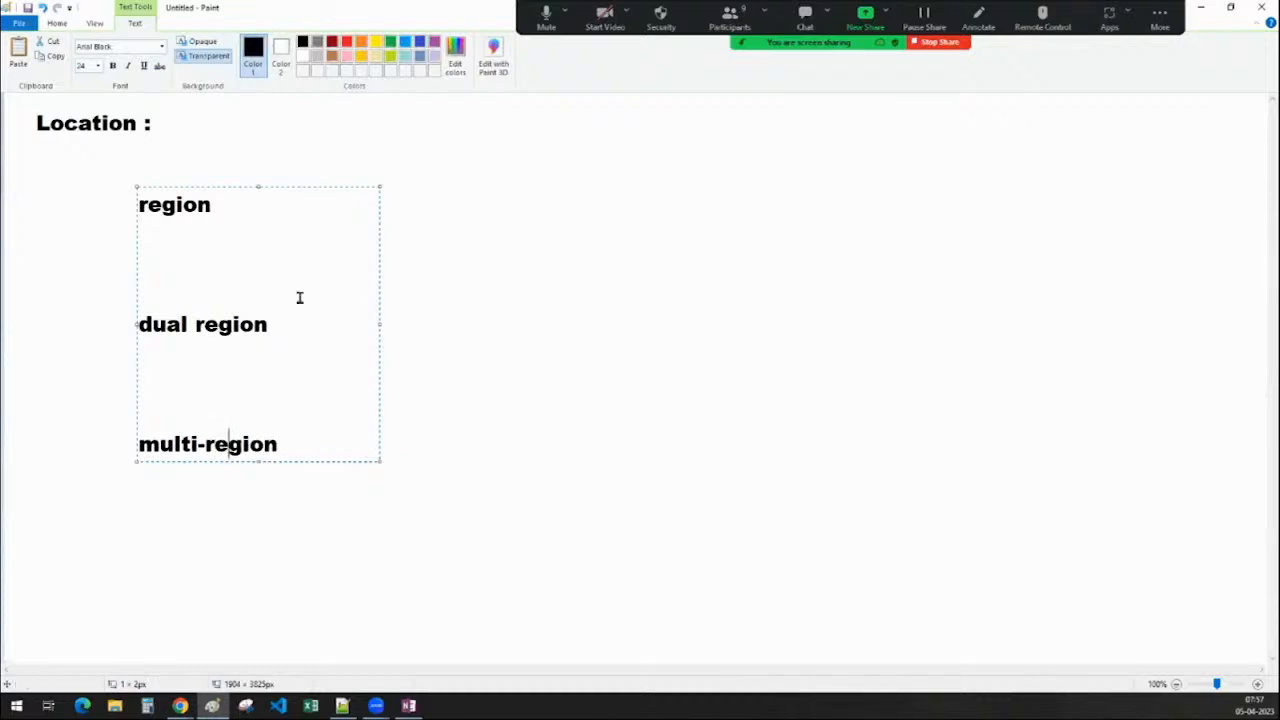
left_click(296, 291)
key("Return")
left_click(274, 449)
key("Return")
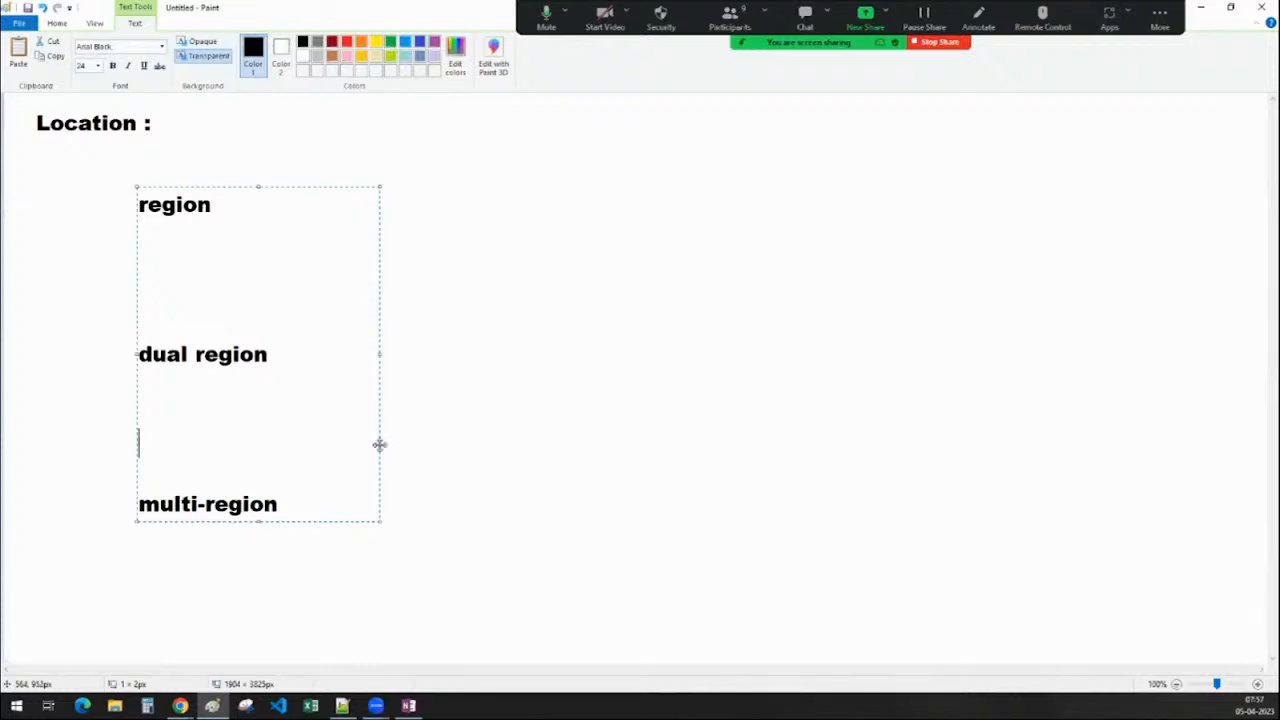
left_click_drag(380, 443, 363, 471)
left_click(445, 488)
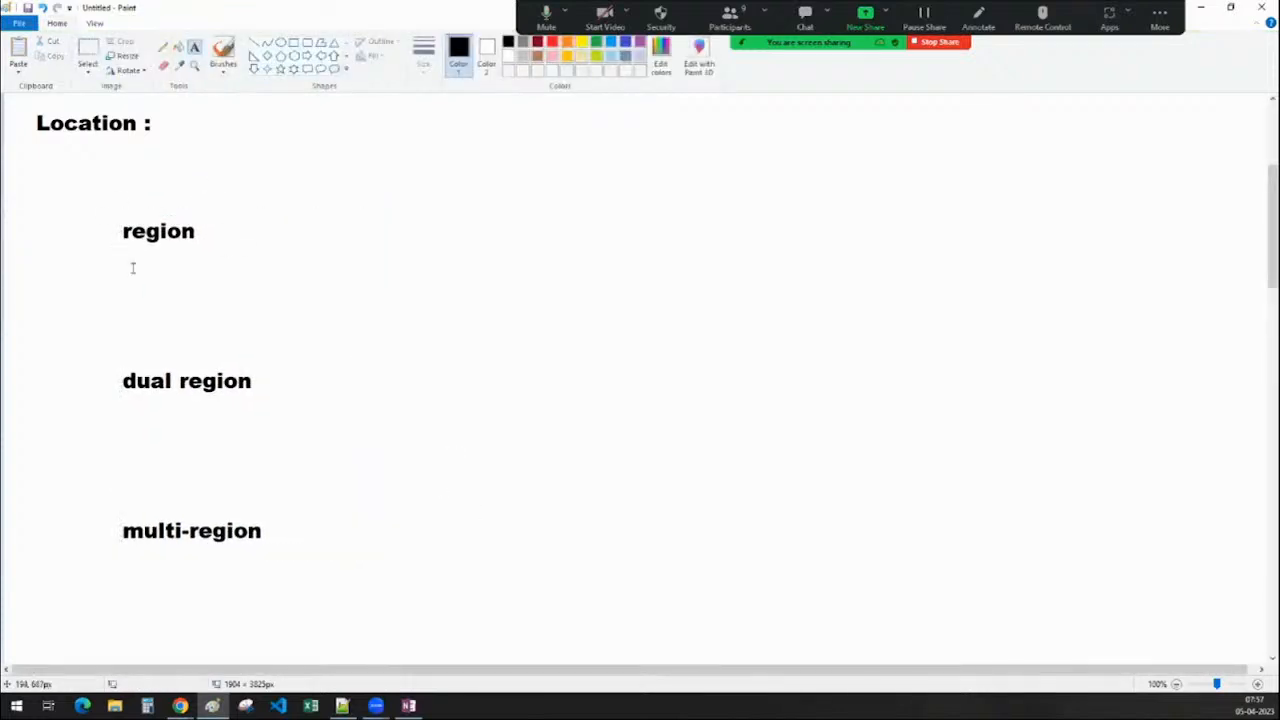
Draw a rectangle to the right of the 'region' label
left_click(293, 43)
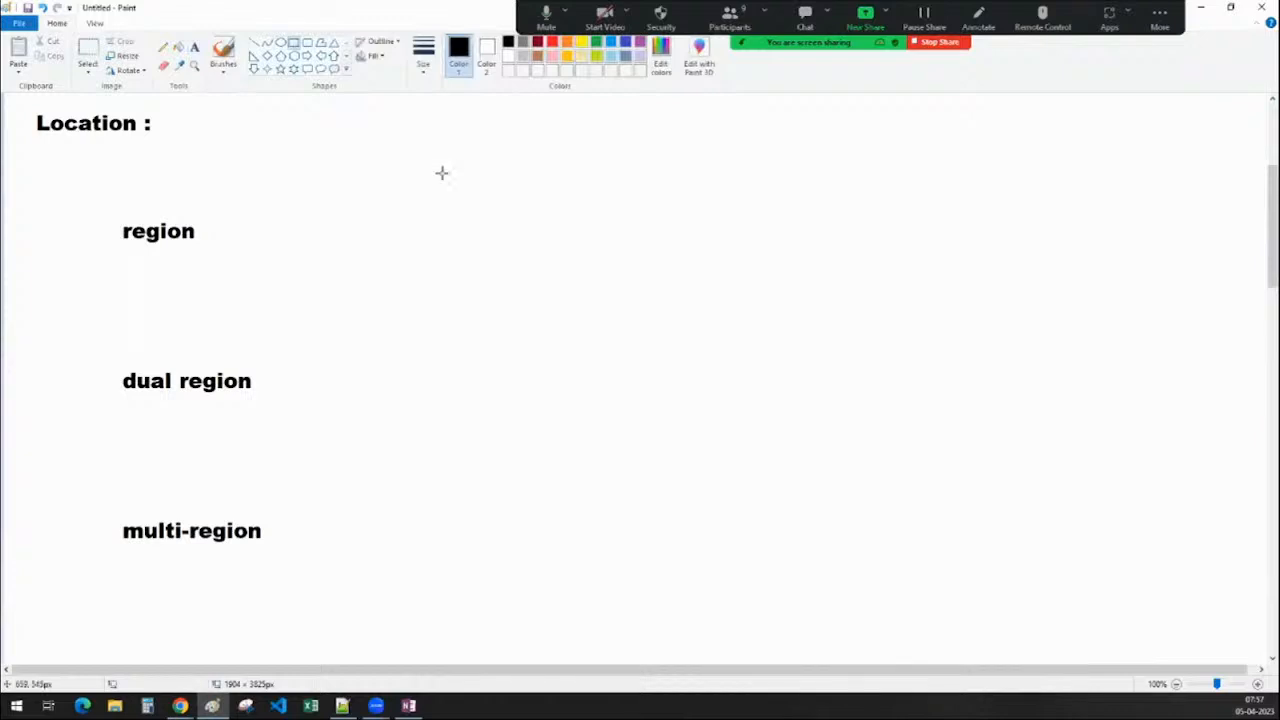
mouse_move(437, 158)
left_mouse_down()
mouse_move(580, 254)
mouse_move(581, 269)
left_mouse_up()
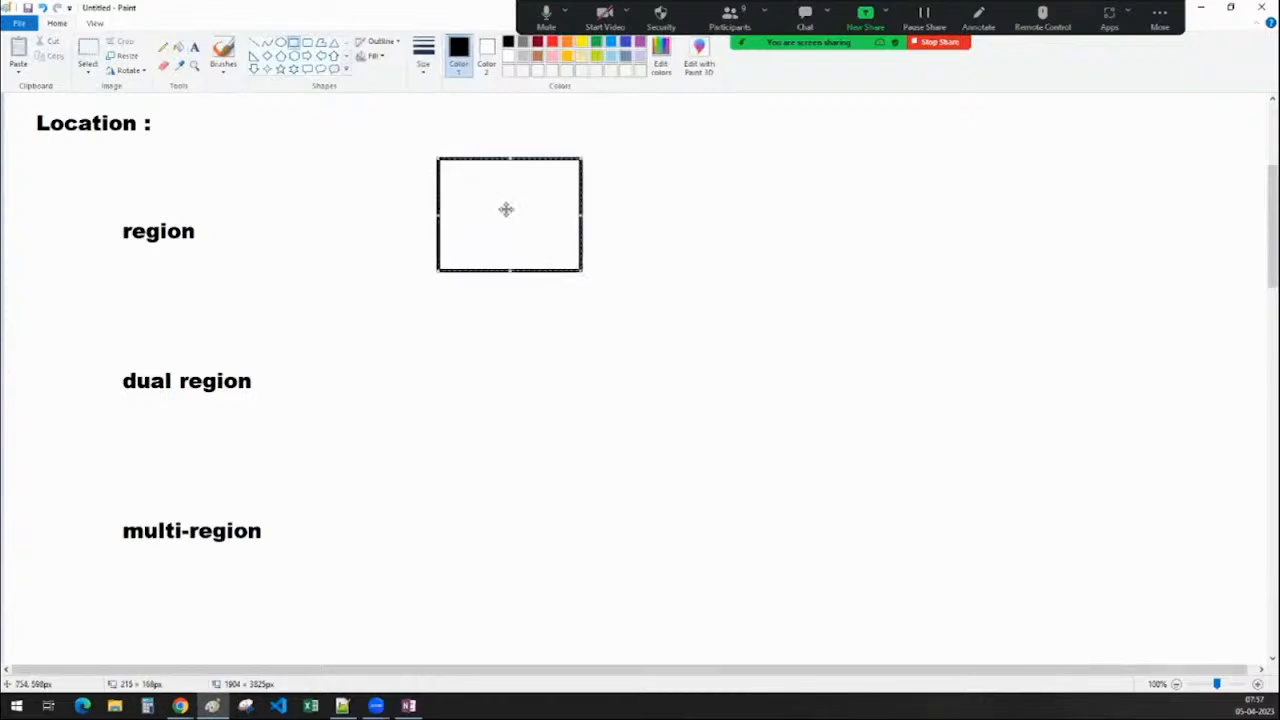
left_click_drag(506, 209, 527, 207)
left_click(338, 274)
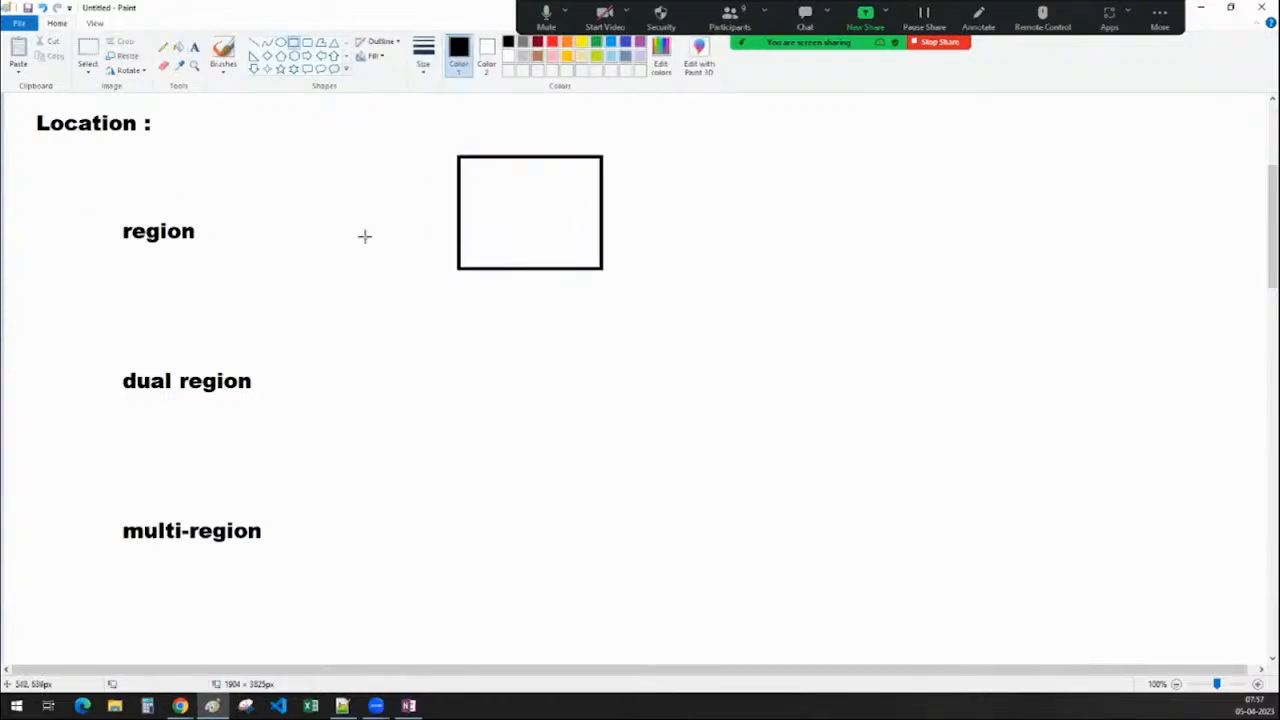
Label the box 'sales.csv', centred inside it
left_click(194, 47)
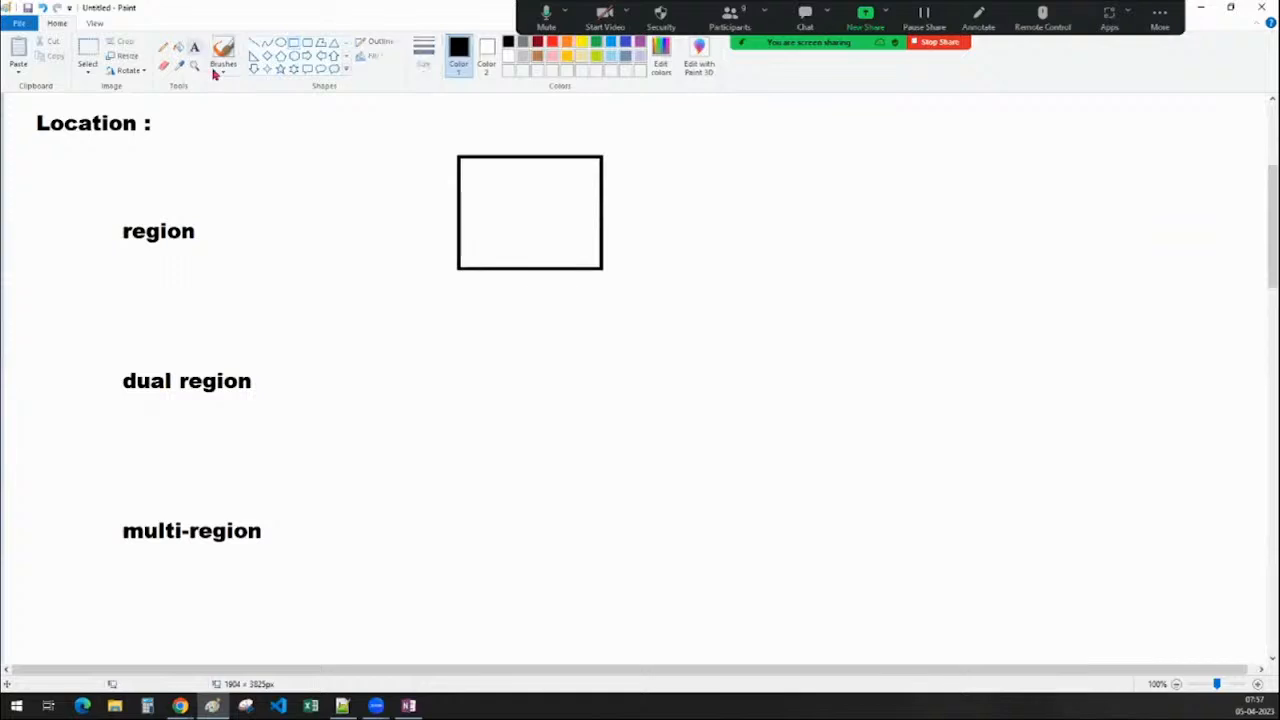
left_click(493, 211)
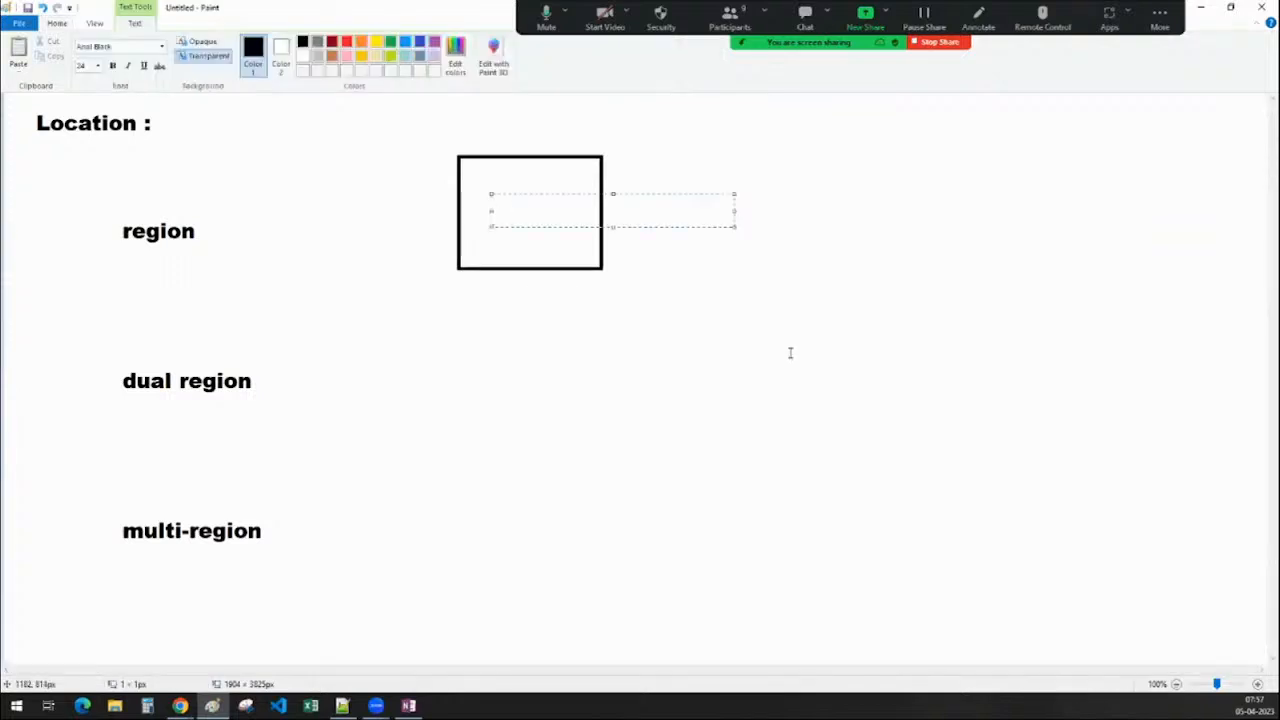
type("f")
key("BackSpace")
type("sales.csv")
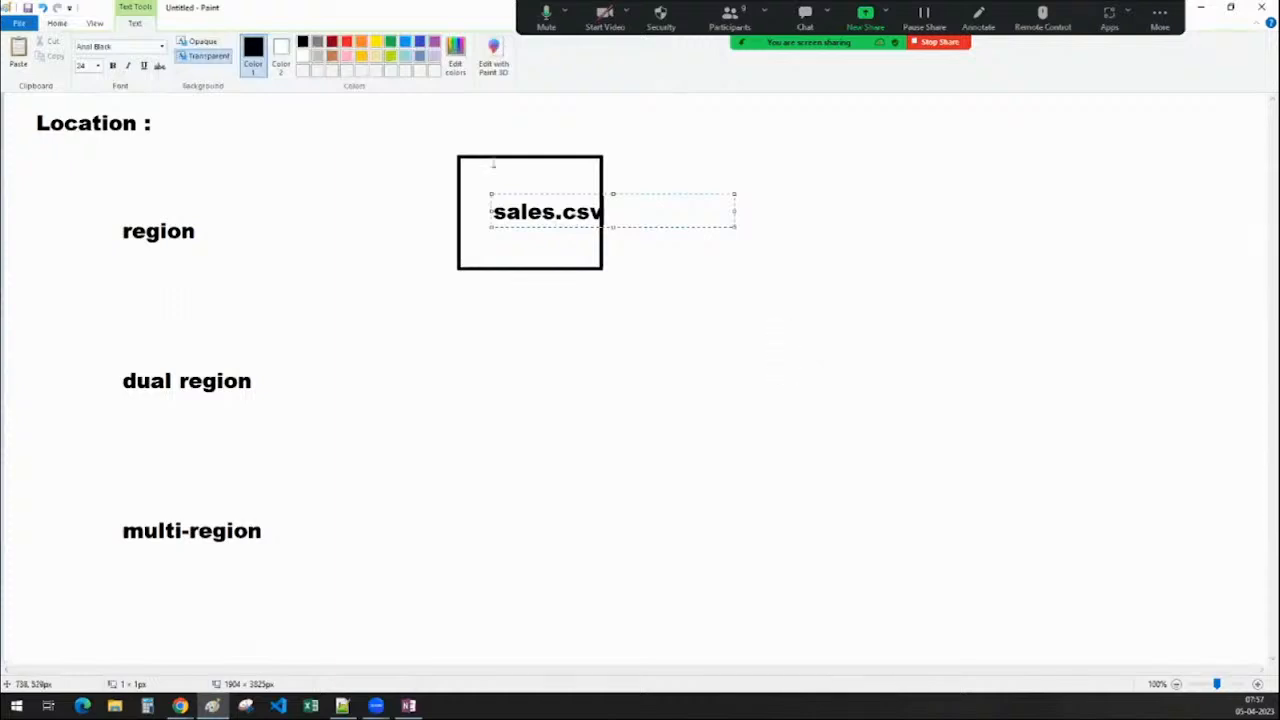
left_click_drag(488, 211, 471, 211)
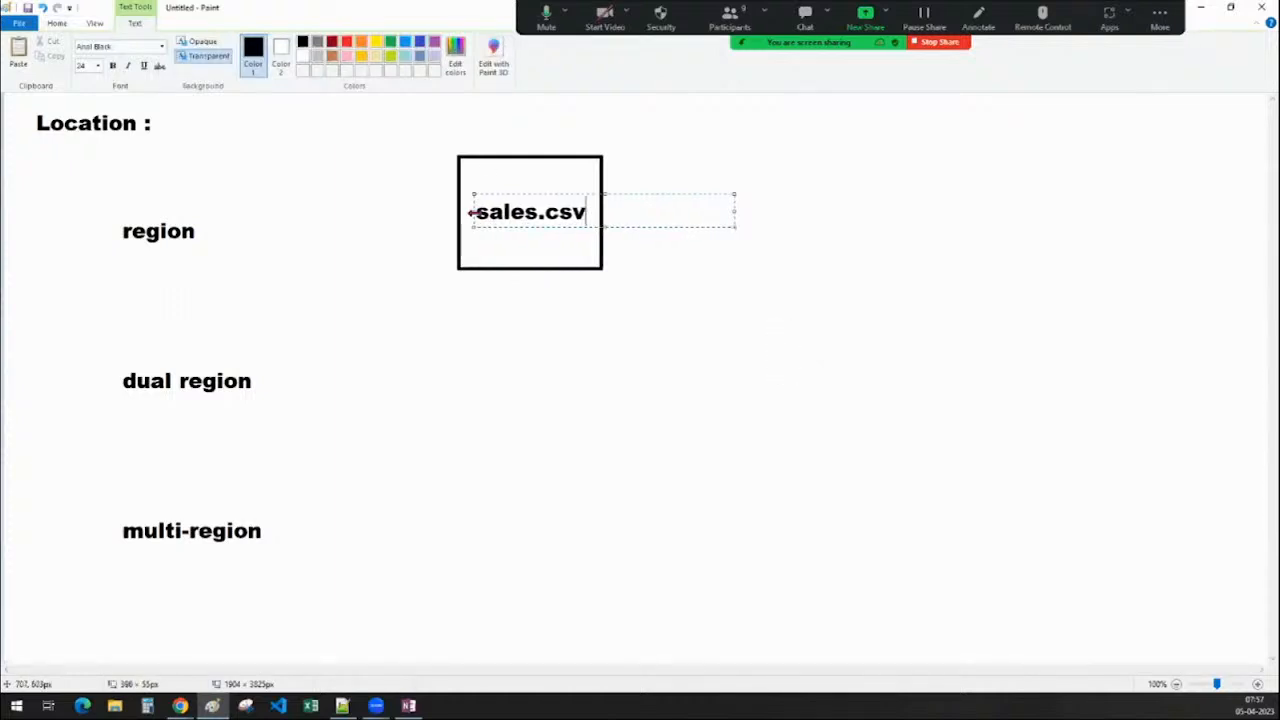
left_click(578, 352)
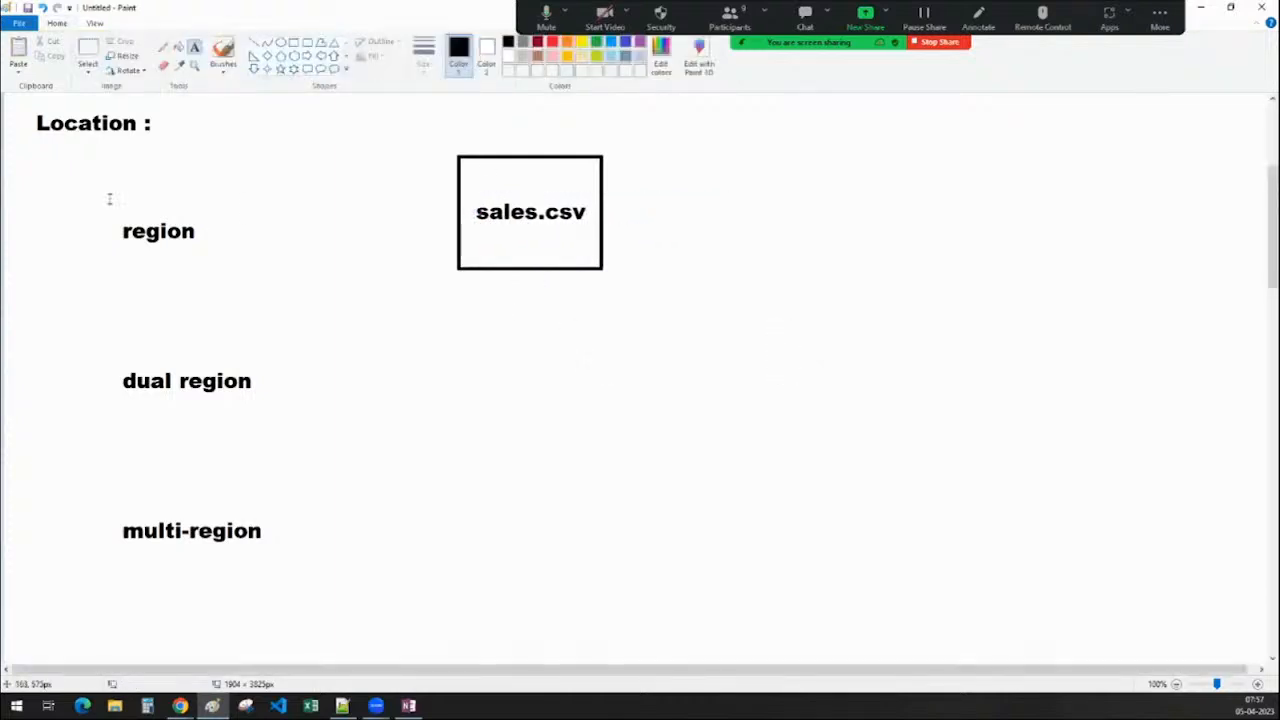
Write the caption 'region-1' just beneath the sales.csv box
left_click(474, 289)
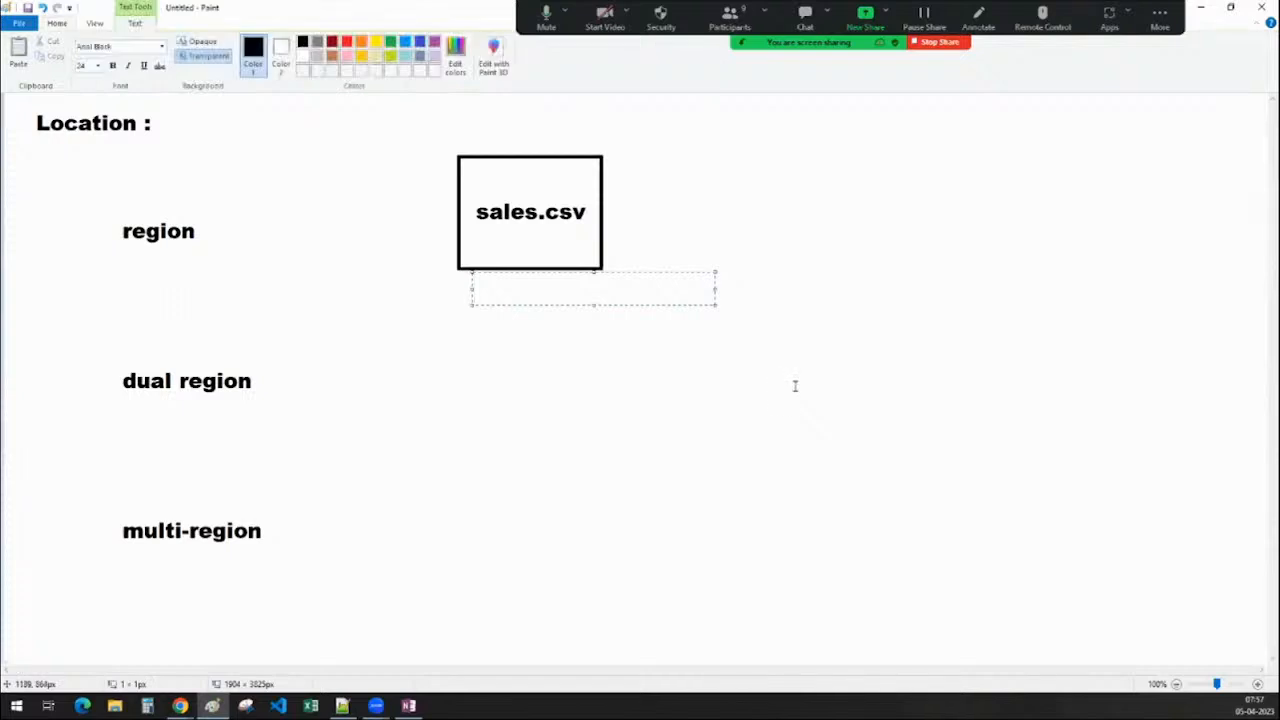
type("us -central")
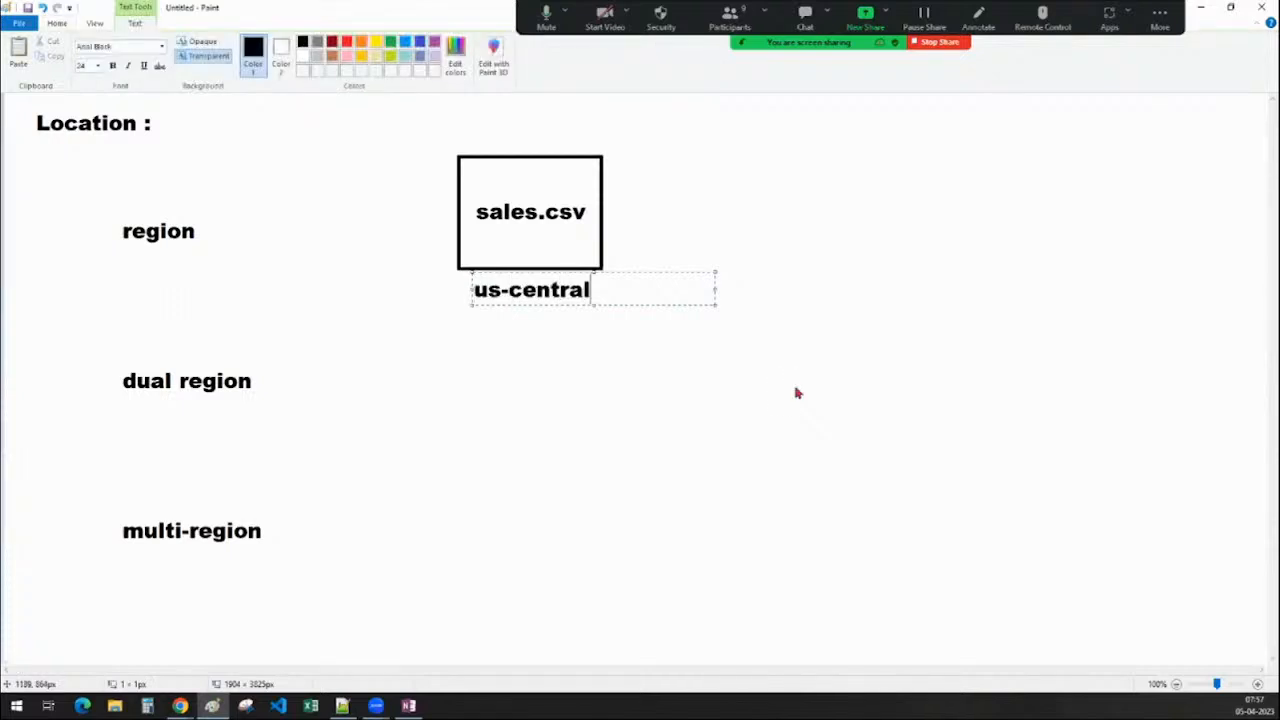
key("BackSpace")
key("BackSpace")
key("BackSpace")
key("BackSpace")
key("BackSpace")
key("BackSpace")
key("BackSpace")
key("BackSpace")
key("BackSpace")
key("BackSpace")
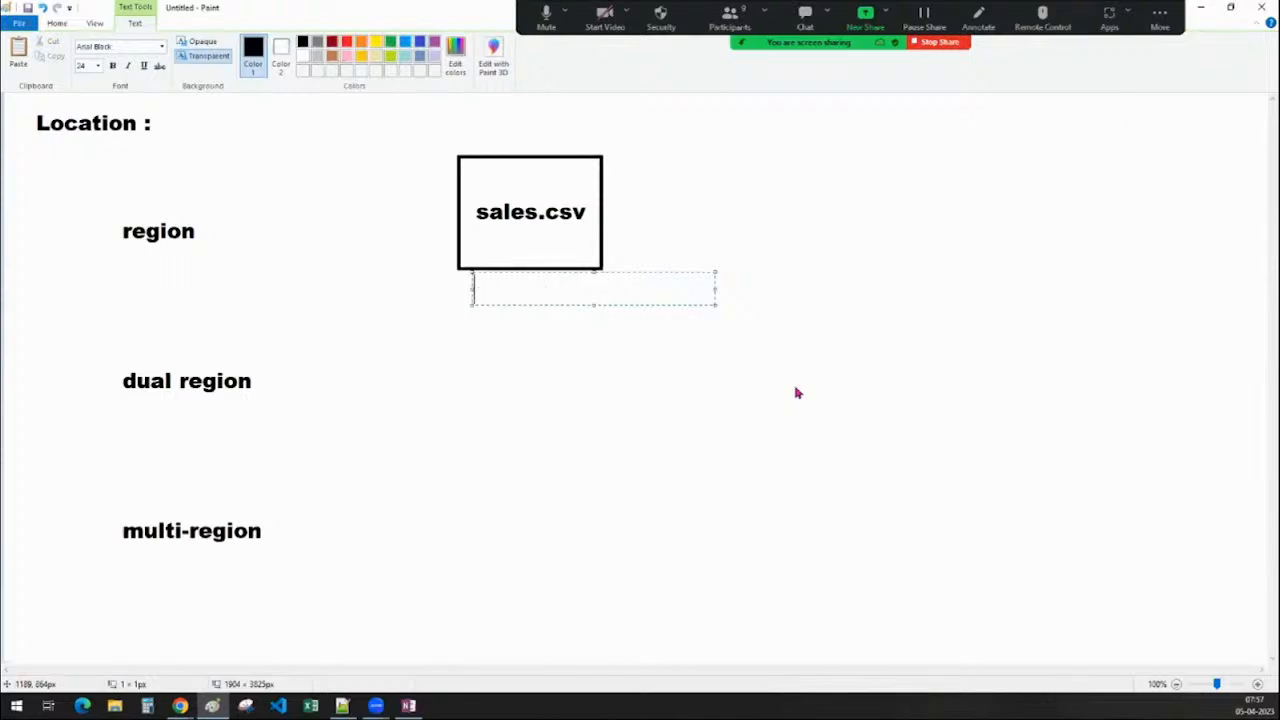
type("region-1")
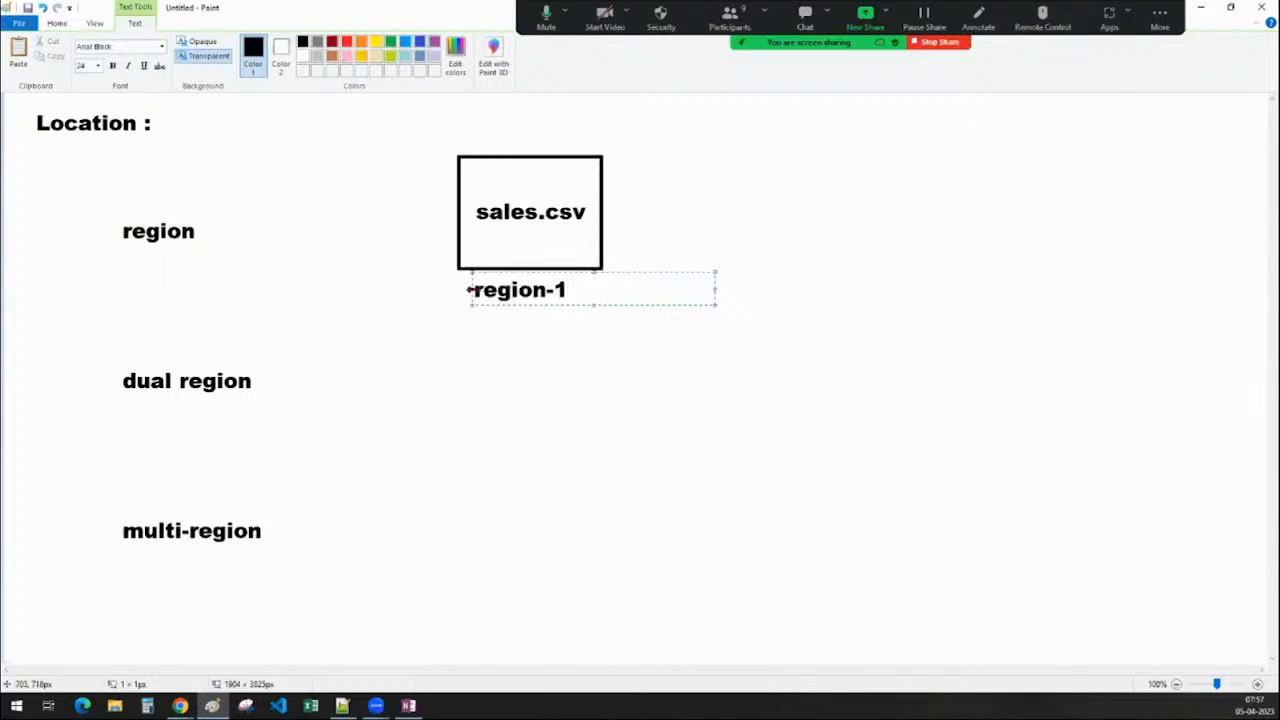
left_click_drag(473, 289, 479, 290)
left_click(566, 350)
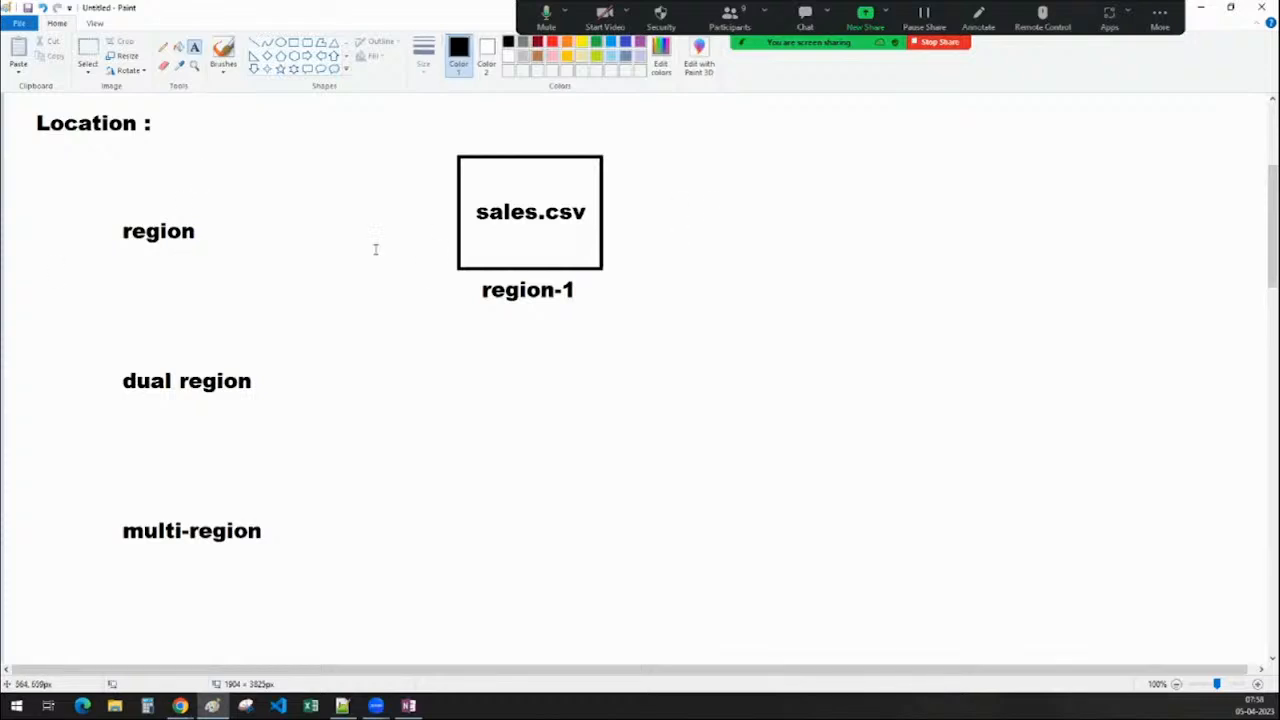
Write the two-line note 'latency ,' / 'no repication' right of the sales.csv box
left_click_drag(663, 190, 906, 224)
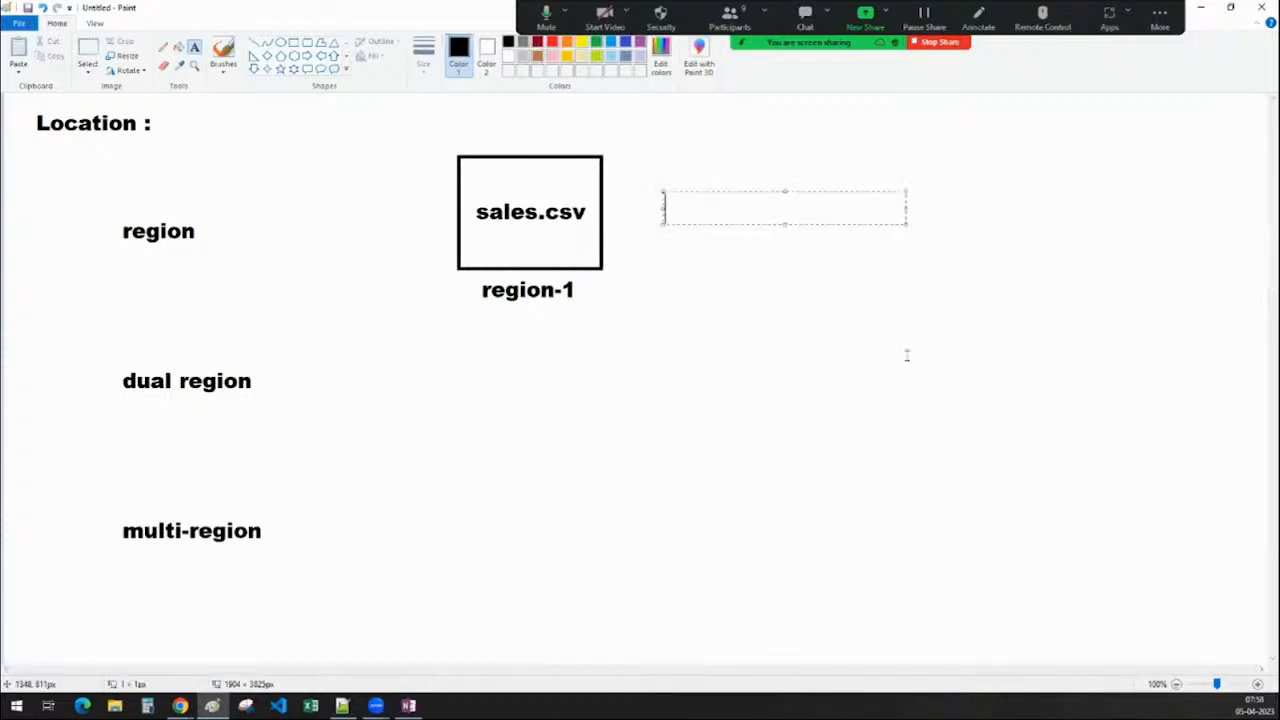
type("latency")
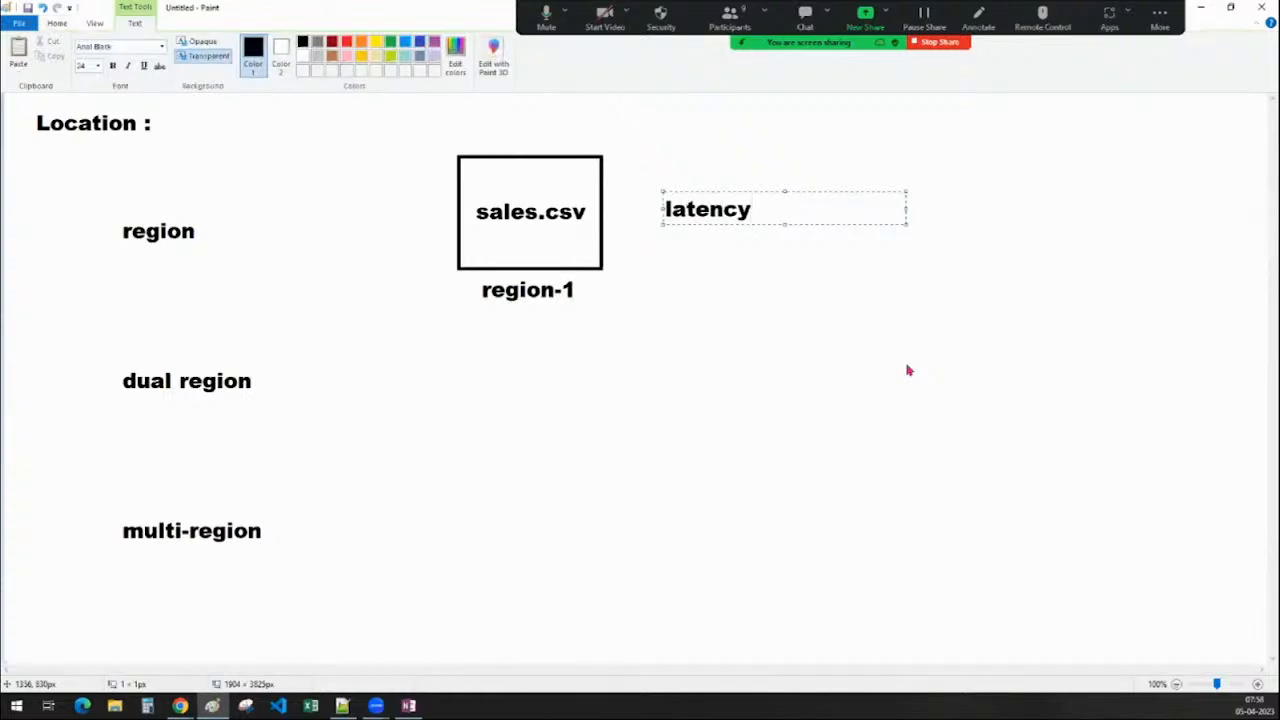
type(" , data loass")
key("BackSpace")
key("BackSpace")
key("BackSpace")
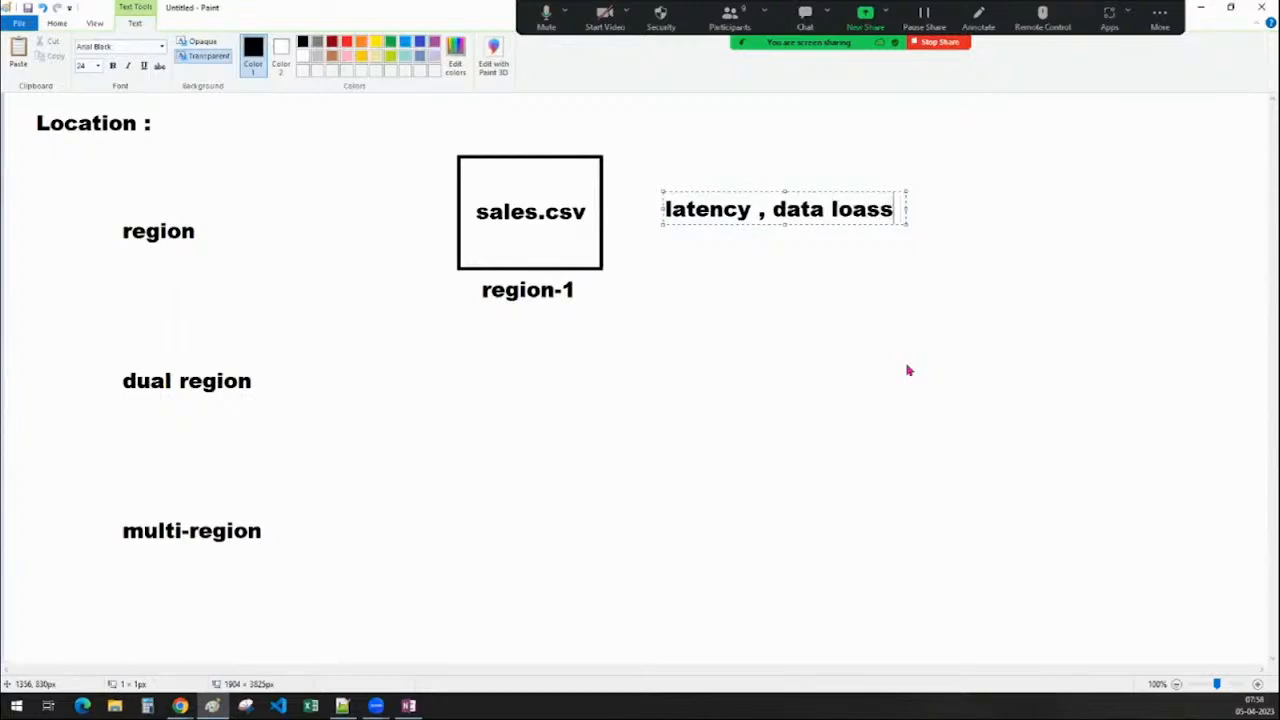
type("ss may")
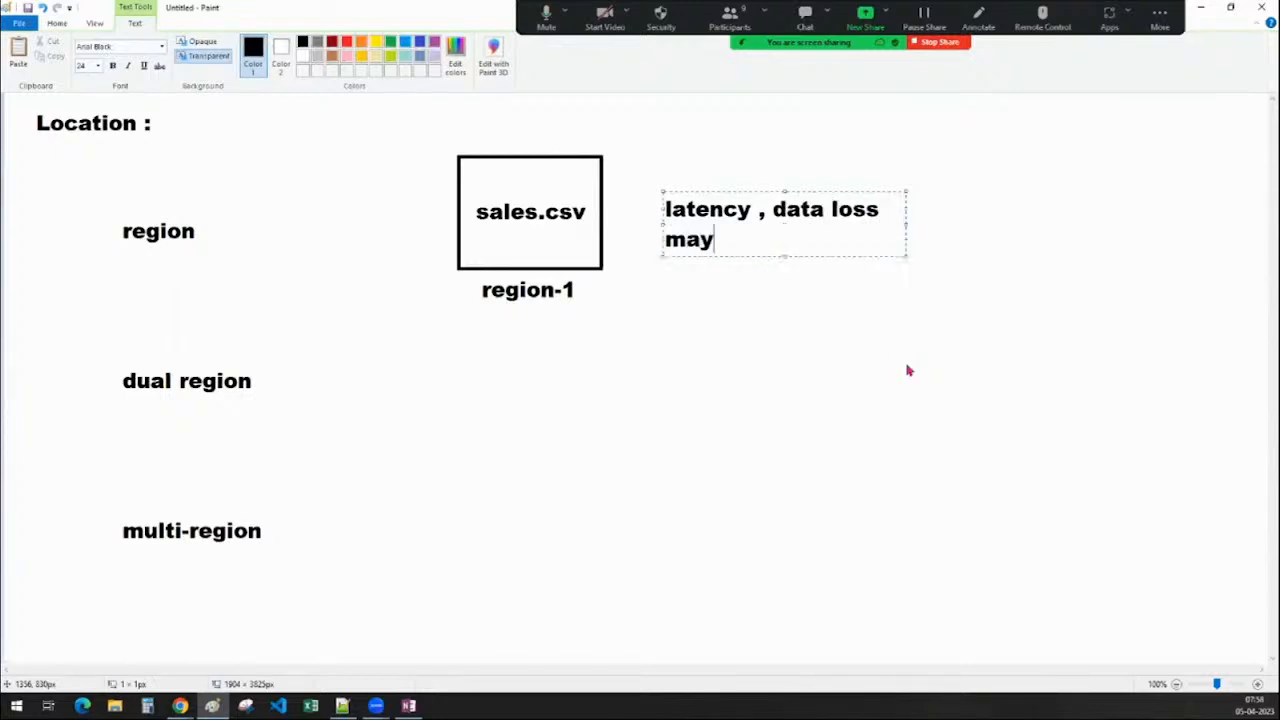
type(" happen")
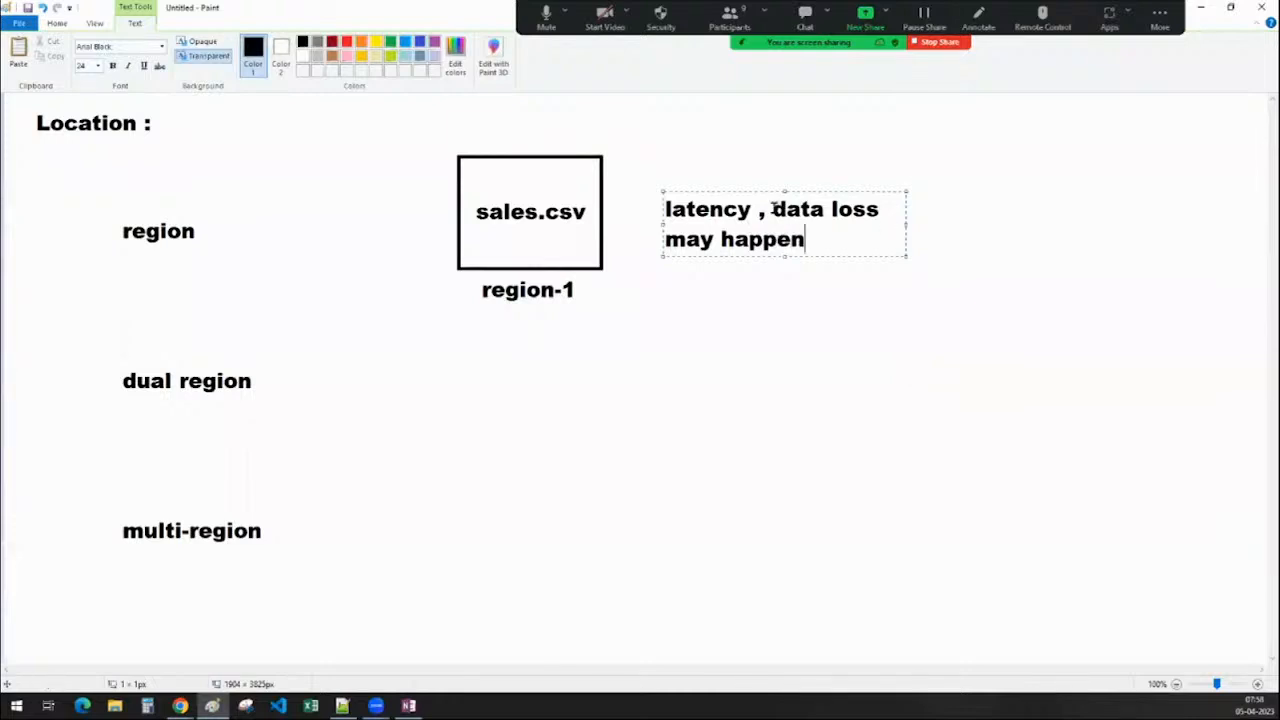
left_click_drag(773, 208, 806, 241)
type("no")
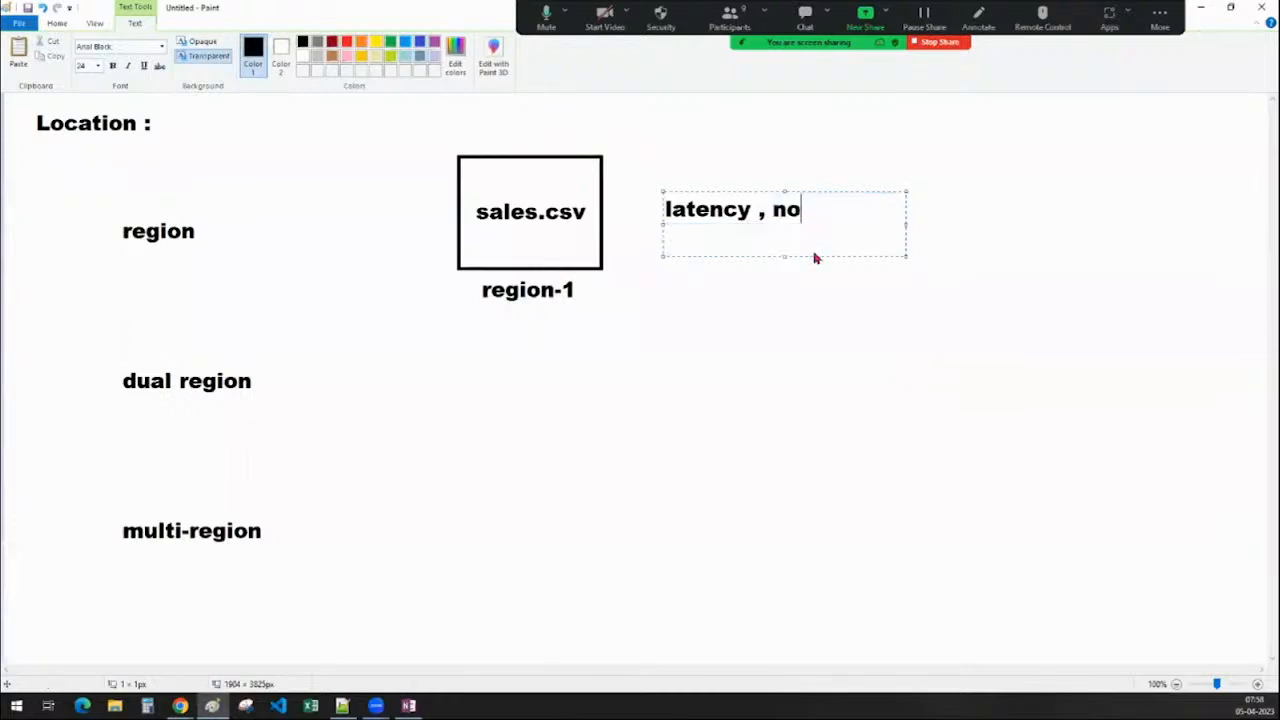
type(" repication")
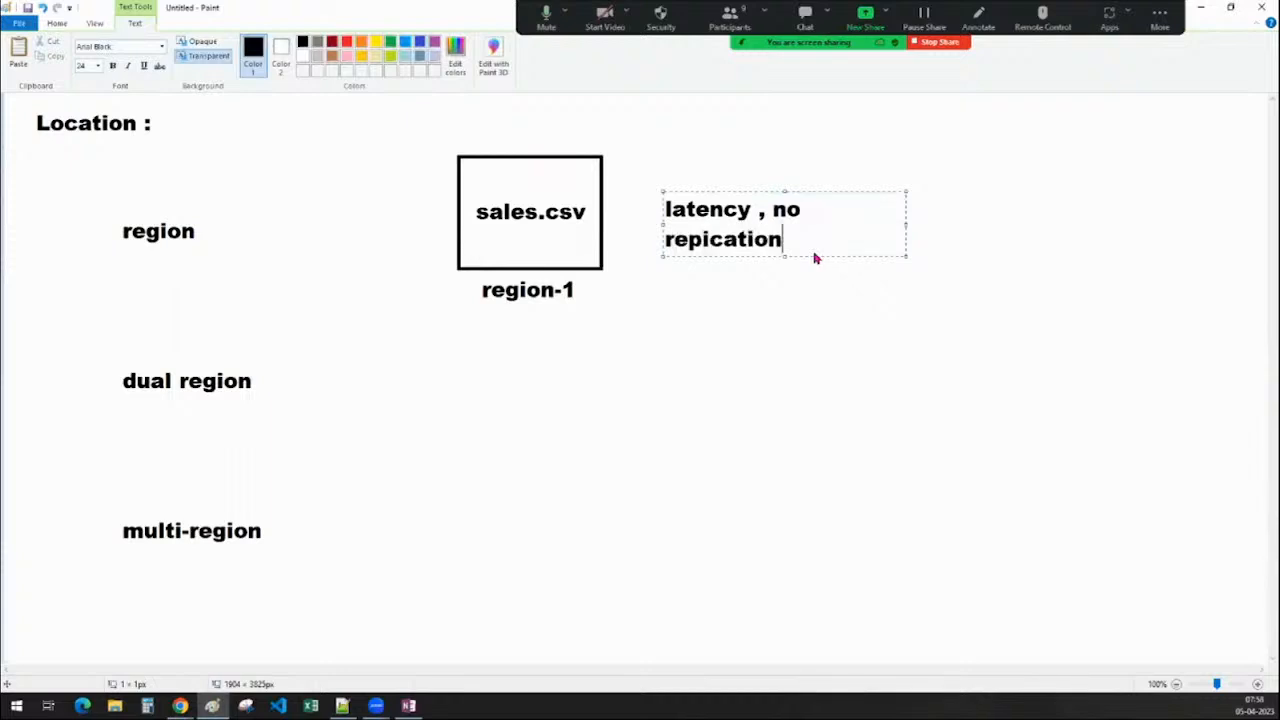
left_click(772, 209)
key("Return")
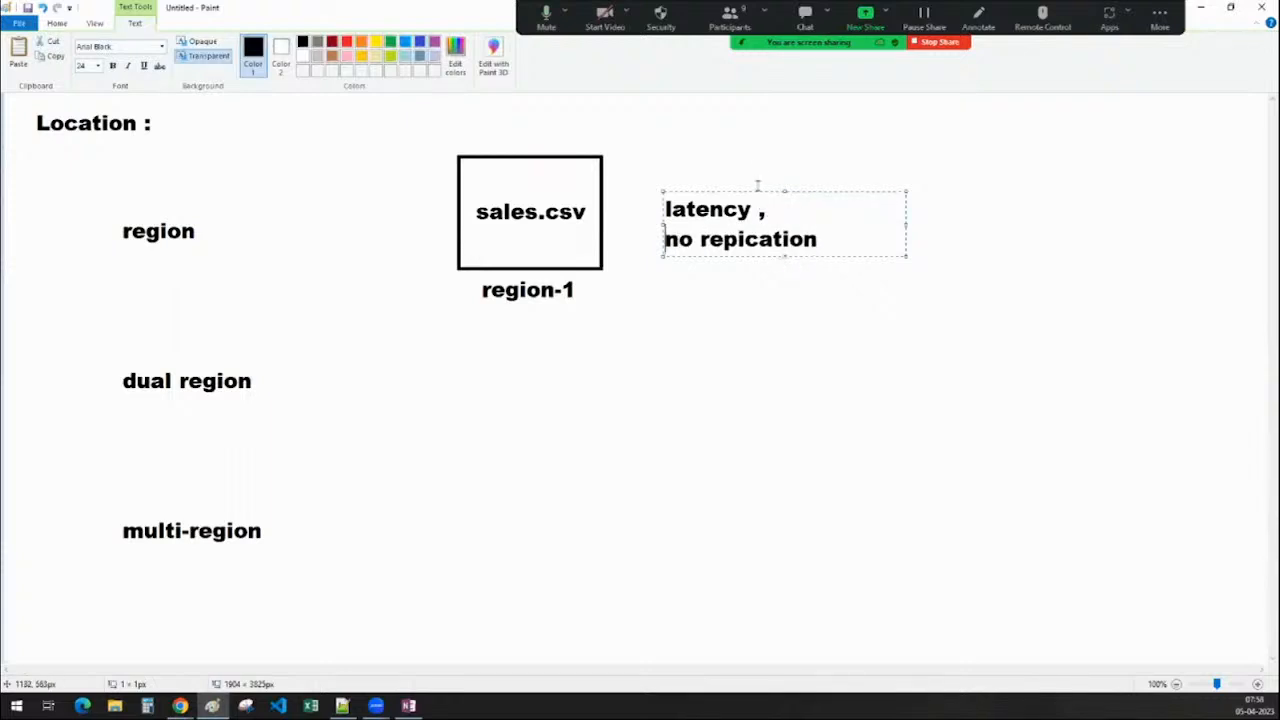
left_click_drag(757, 190, 781, 170)
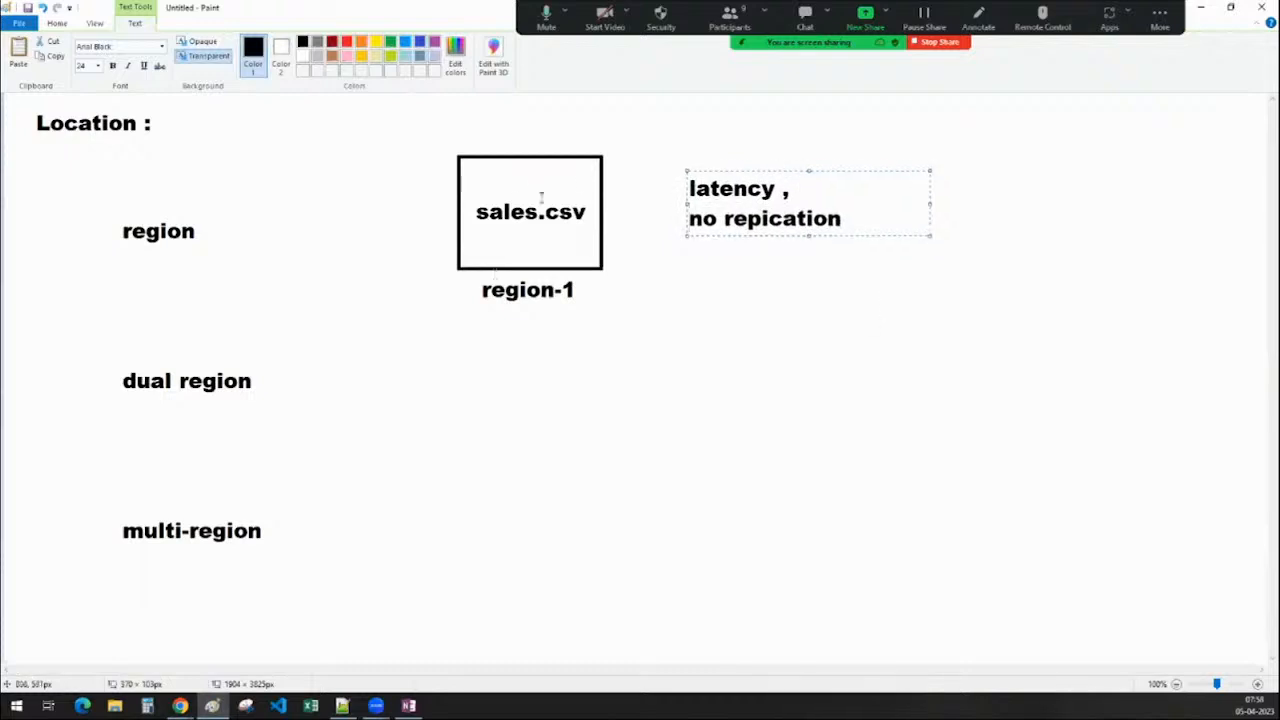
left_click(745, 334)
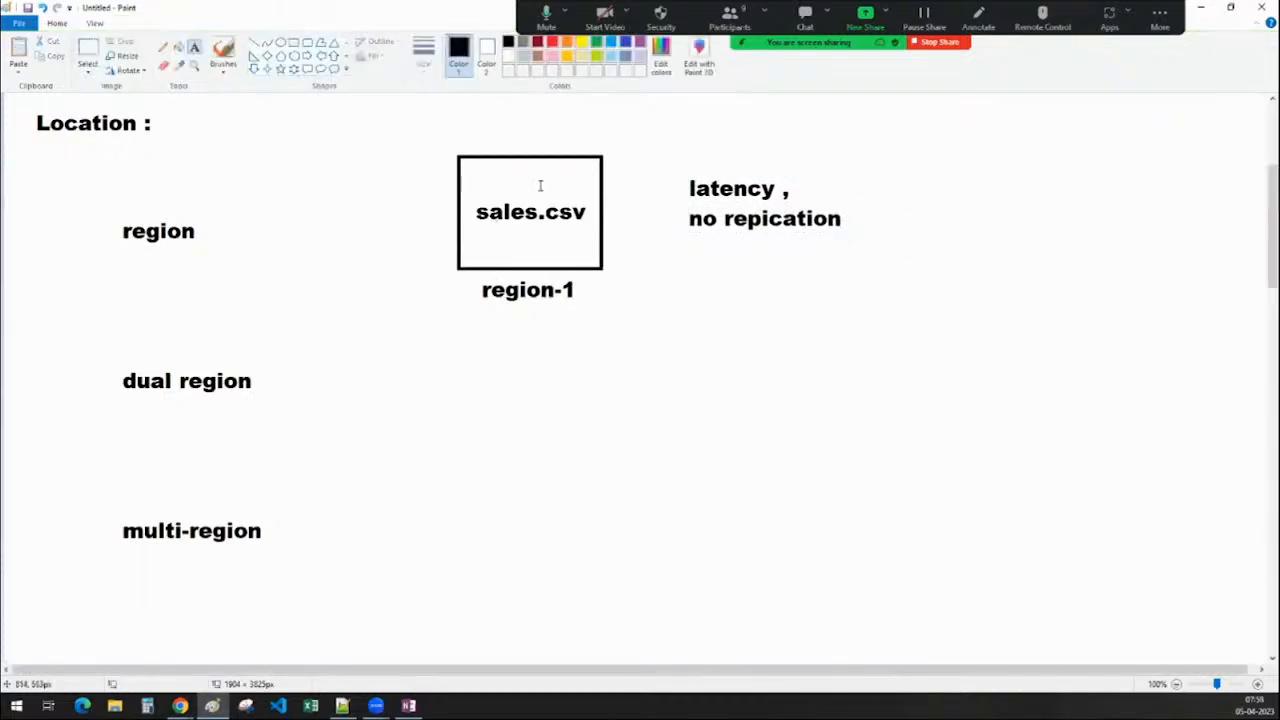
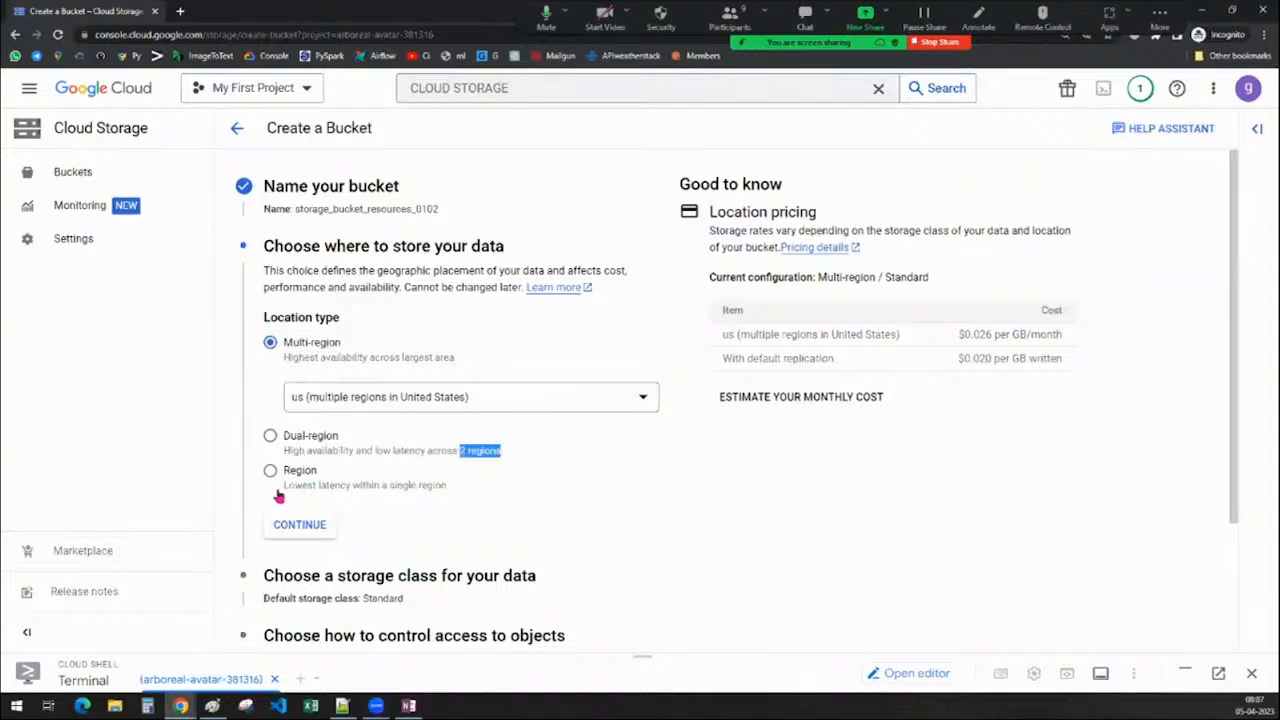
Highlight the Single-region location description while explaining it, then scroll to the Dual-region options
left_click_drag(281, 492, 461, 500)
left_click(566, 510)
scroll(506, 469, "down", 3)
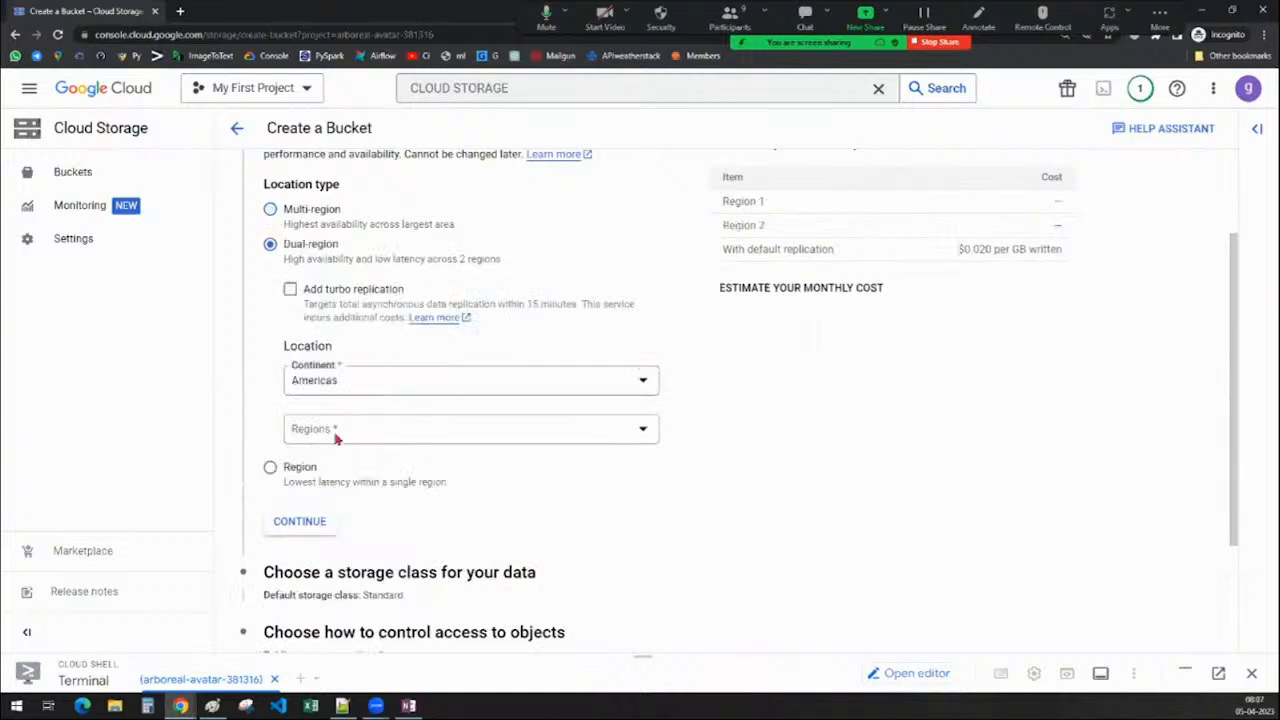
Pair us-south1 (Dallas) and us-west1 (Oregon) as the dual-region regions
left_click(346, 440)
left_click(312, 352)
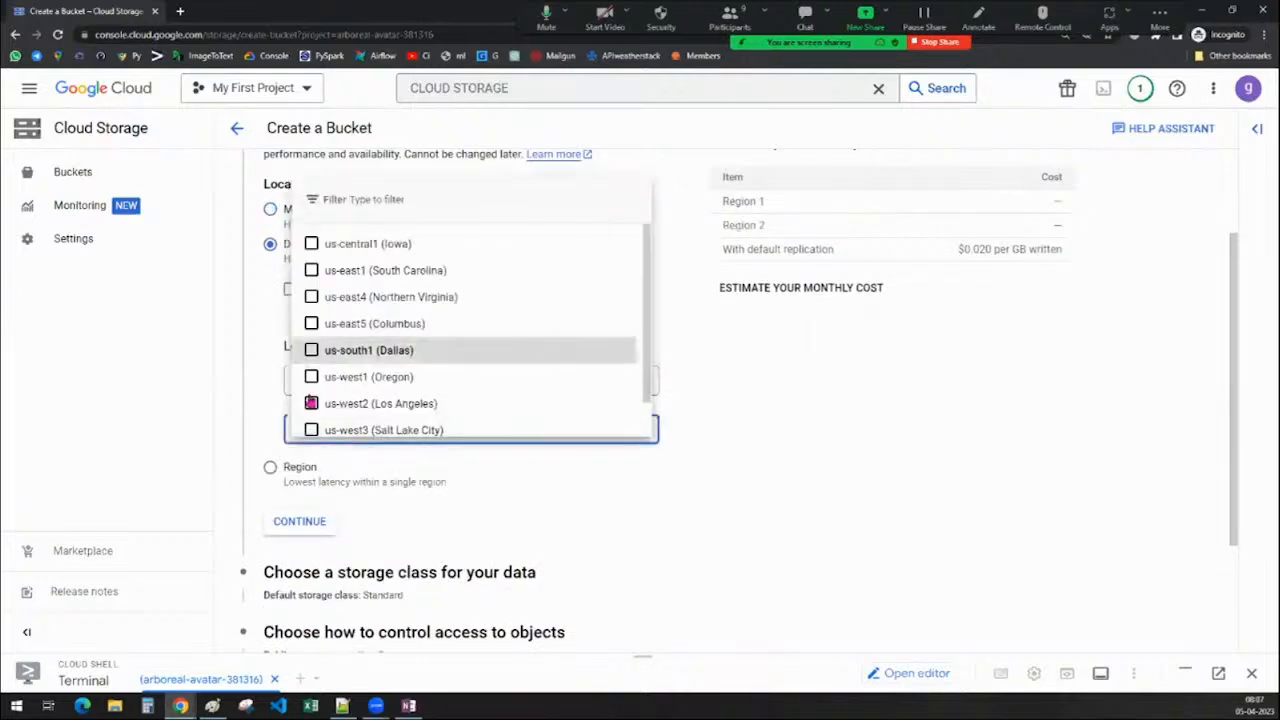
left_click(312, 378)
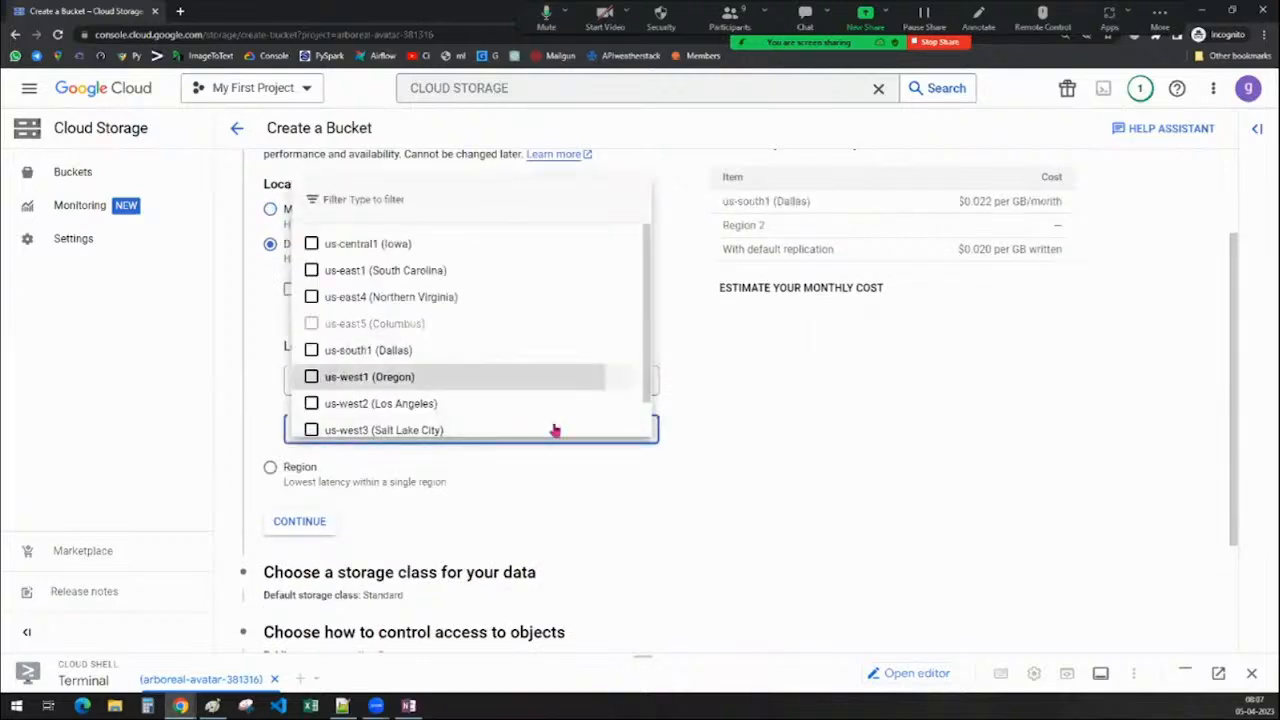
left_click(862, 457)
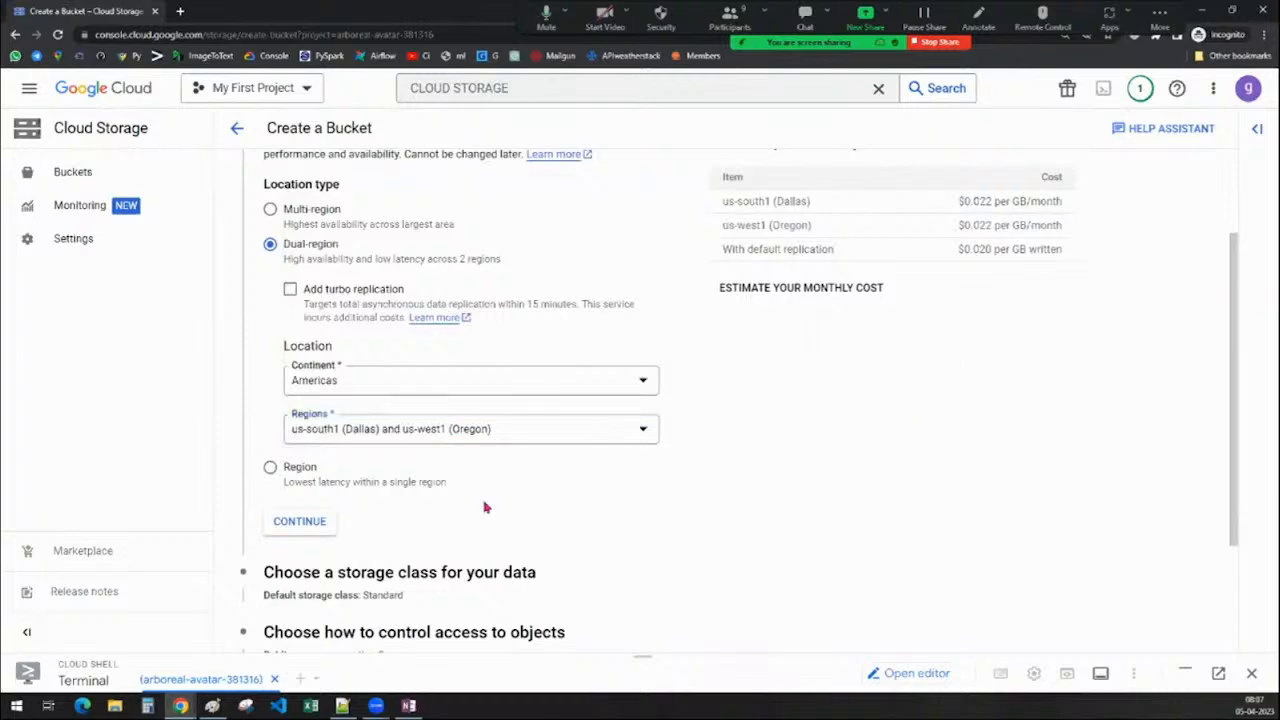
Switch to Region and compare its monthly price, $0.020 per GB/month, against us-east1
left_click(295, 471)
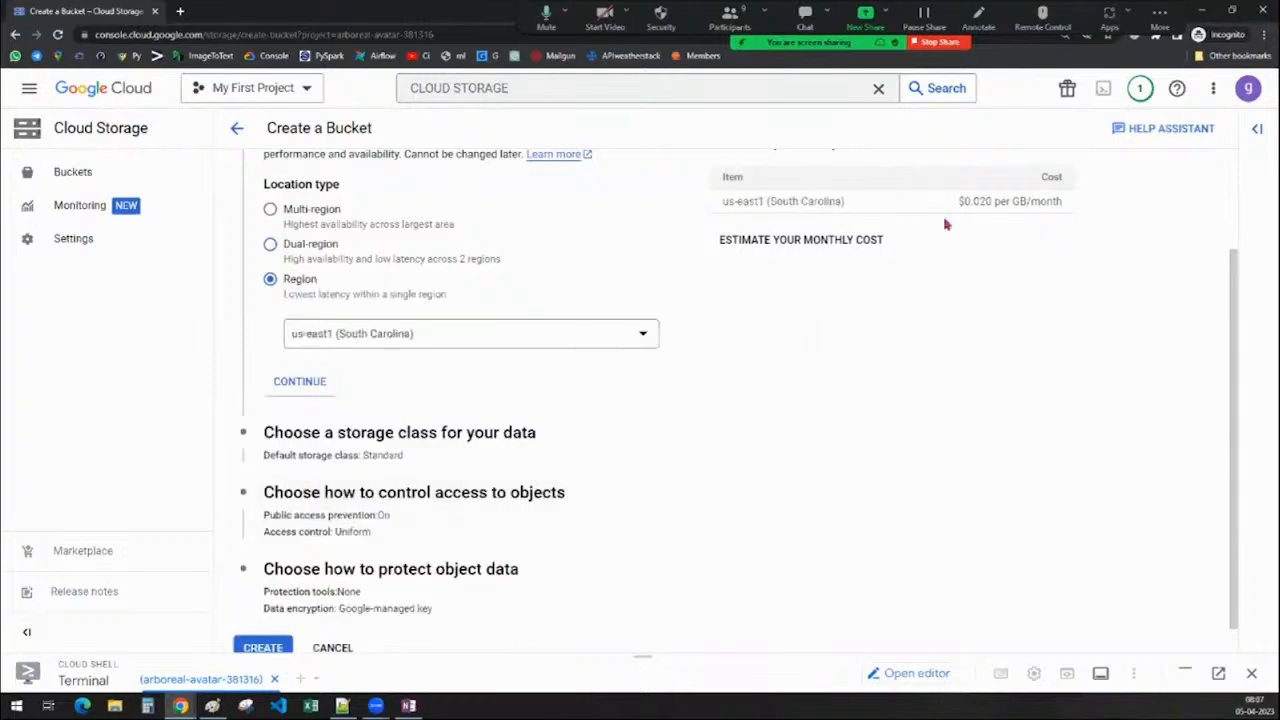
left_click_drag(957, 203, 1074, 206)
left_click(1101, 345)
left_click_drag(958, 203, 1126, 210)
left_click(1092, 316)
Set the location type to Multi-region with us (multiple regions in United States)
left_click(308, 221)
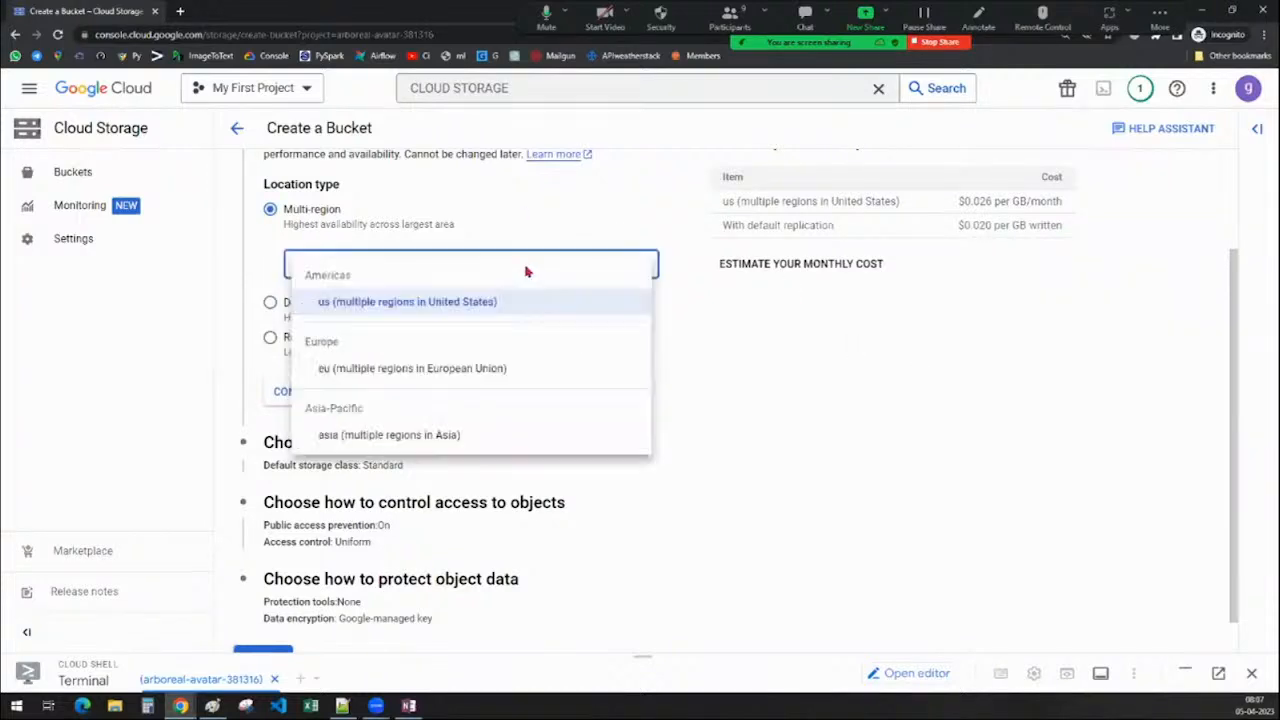
left_click(525, 266)
left_click(366, 305)
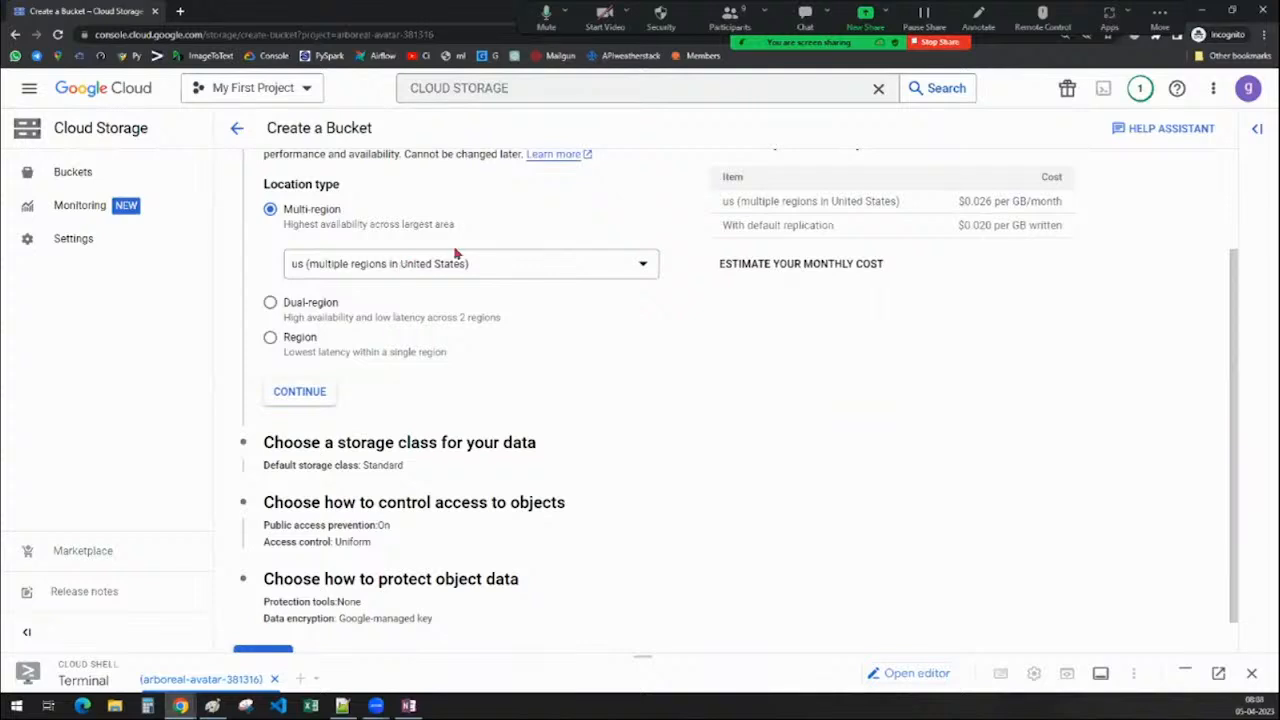
Confirm the us multi-region location to reveal the storage class section
scroll(595, 385, "down", 1)
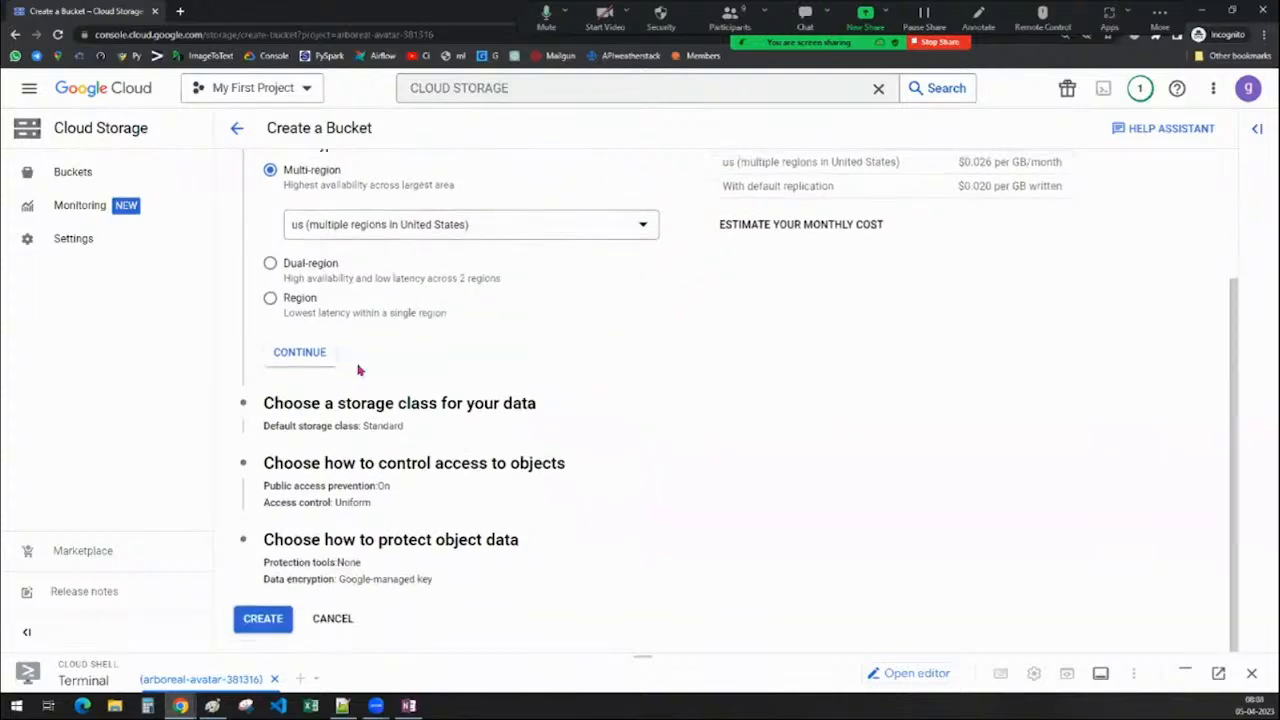
scroll(474, 372, "up", 4)
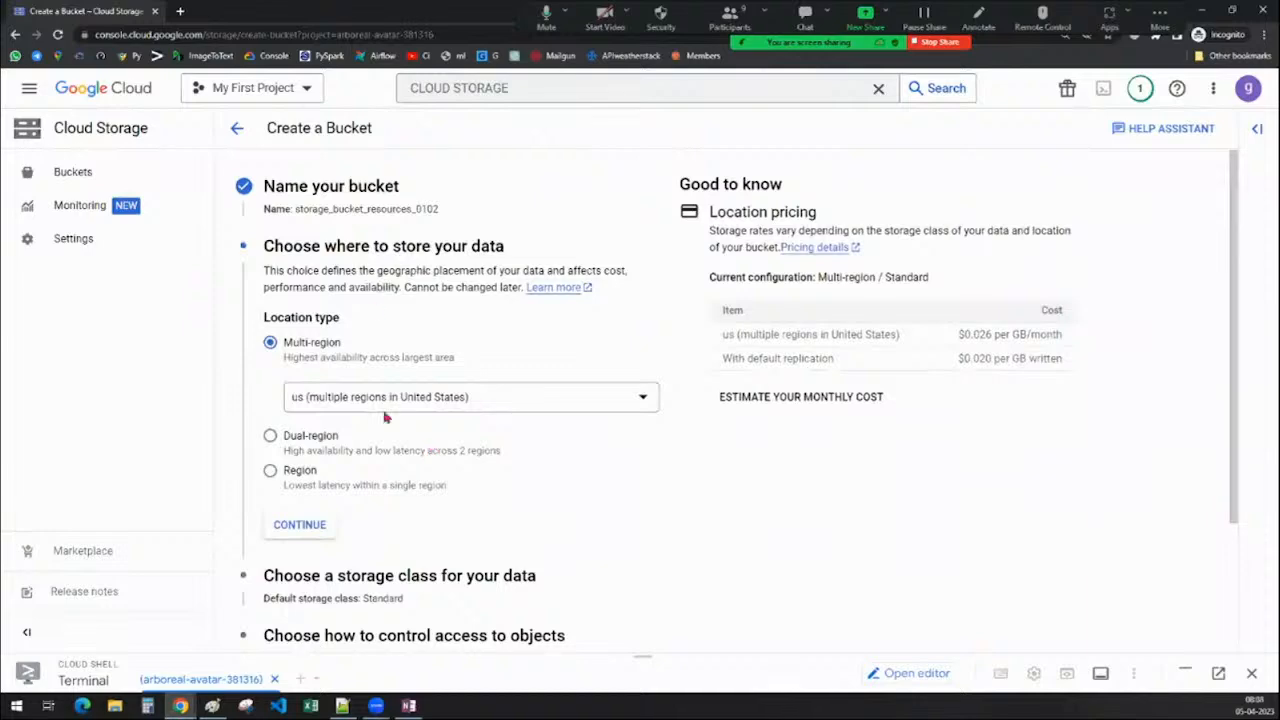
scroll(469, 363, "down", 2)
scroll(477, 331, "up", 2)
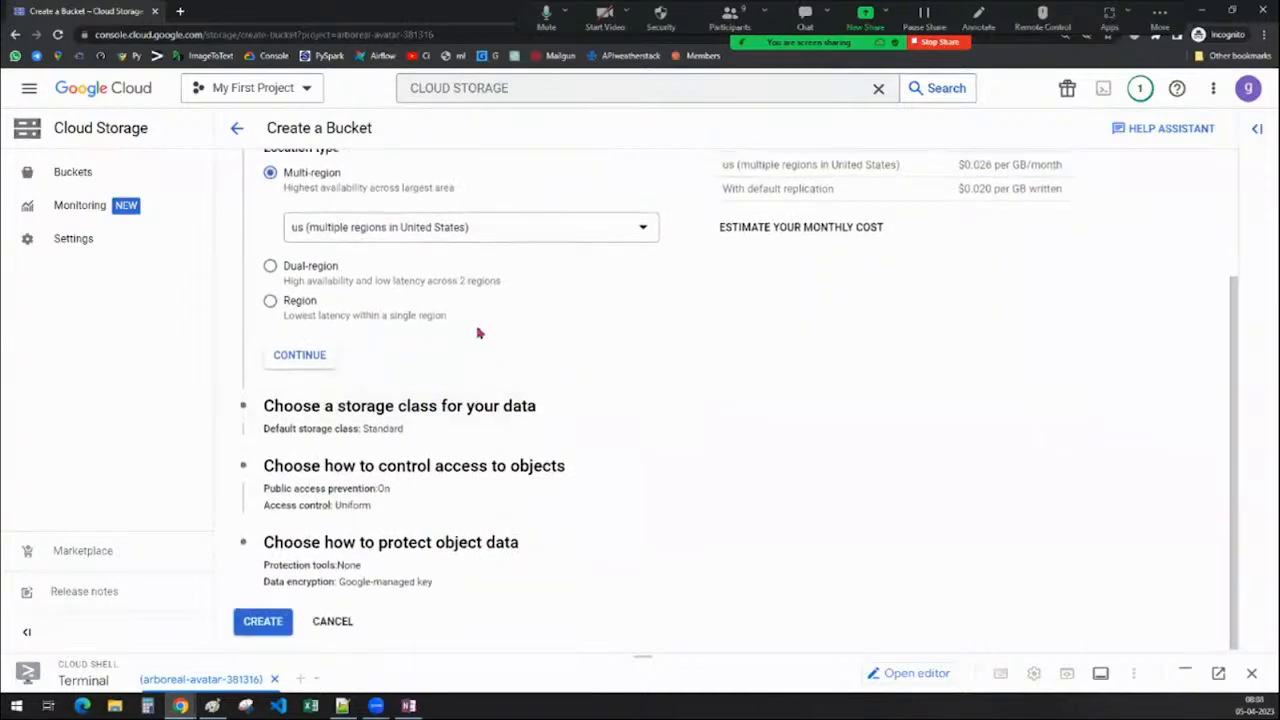
left_click(314, 486)
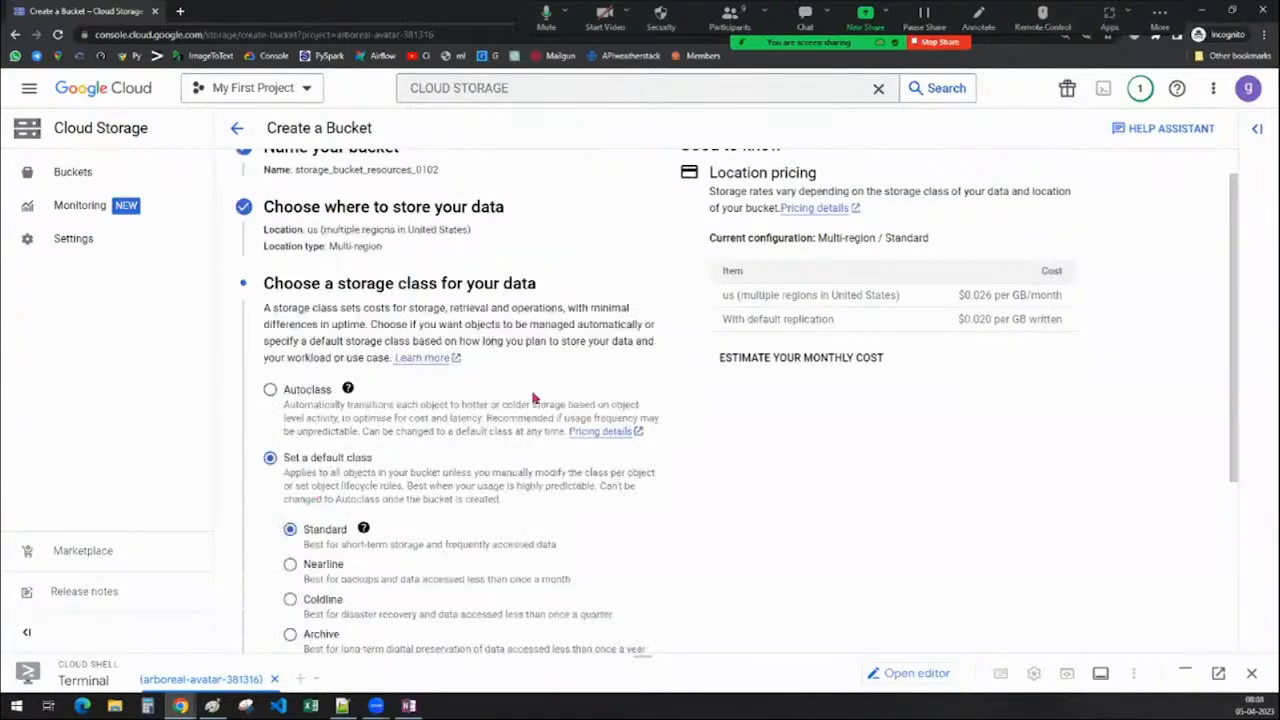
Review the storage class options, with Standard as default, then switch to the blank Paint canvas
scroll(534, 398, "down", 1)
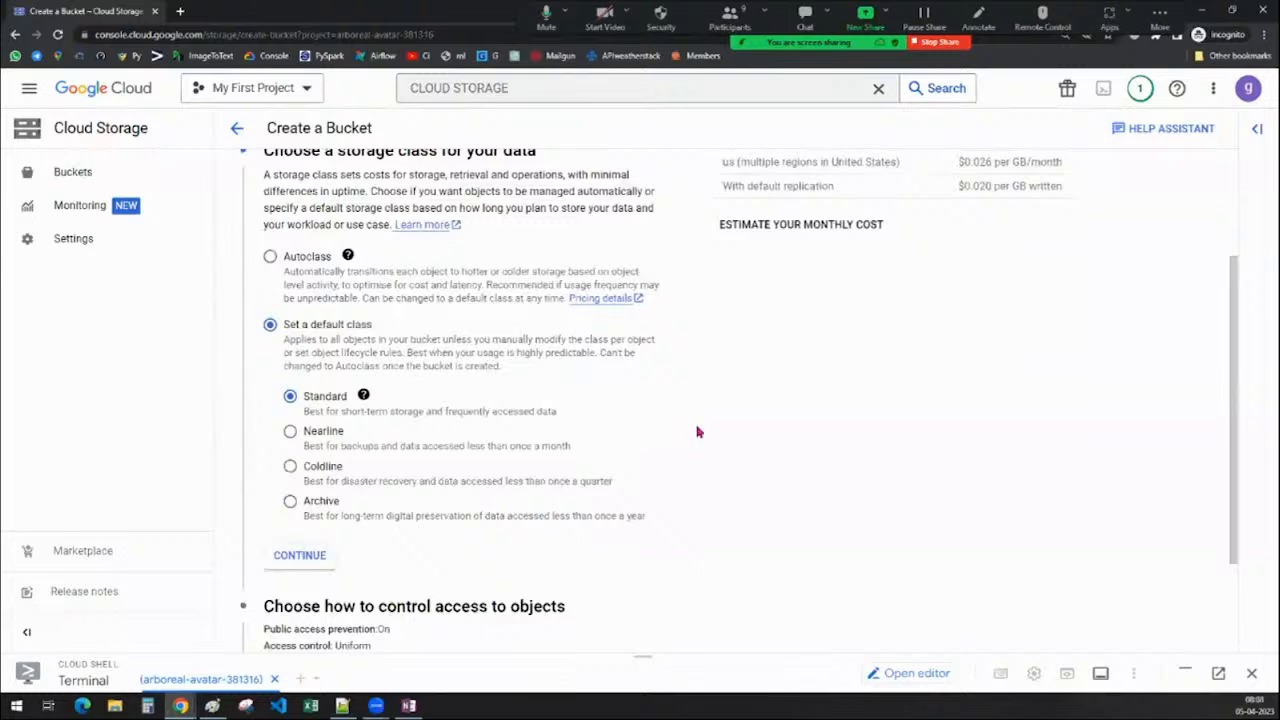
scroll(771, 466, "up", 1)
scroll(772, 467, "down", 1)
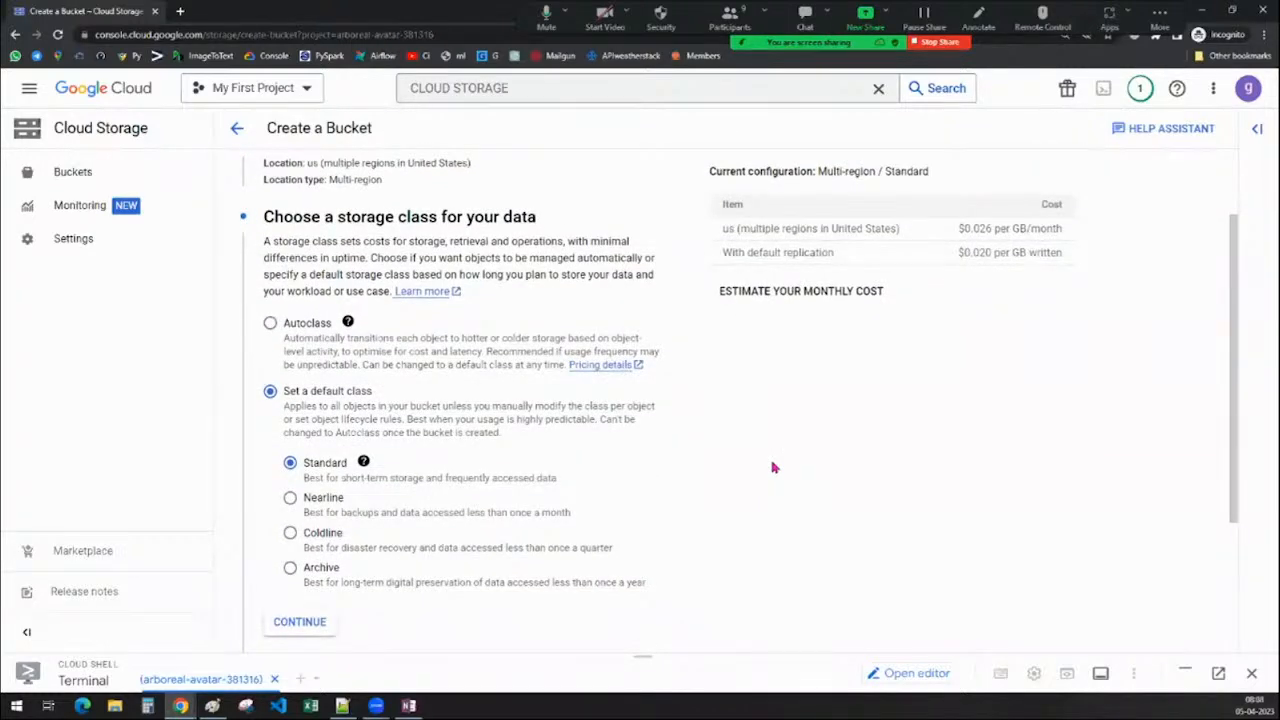
scroll(771, 466, "down", 1)
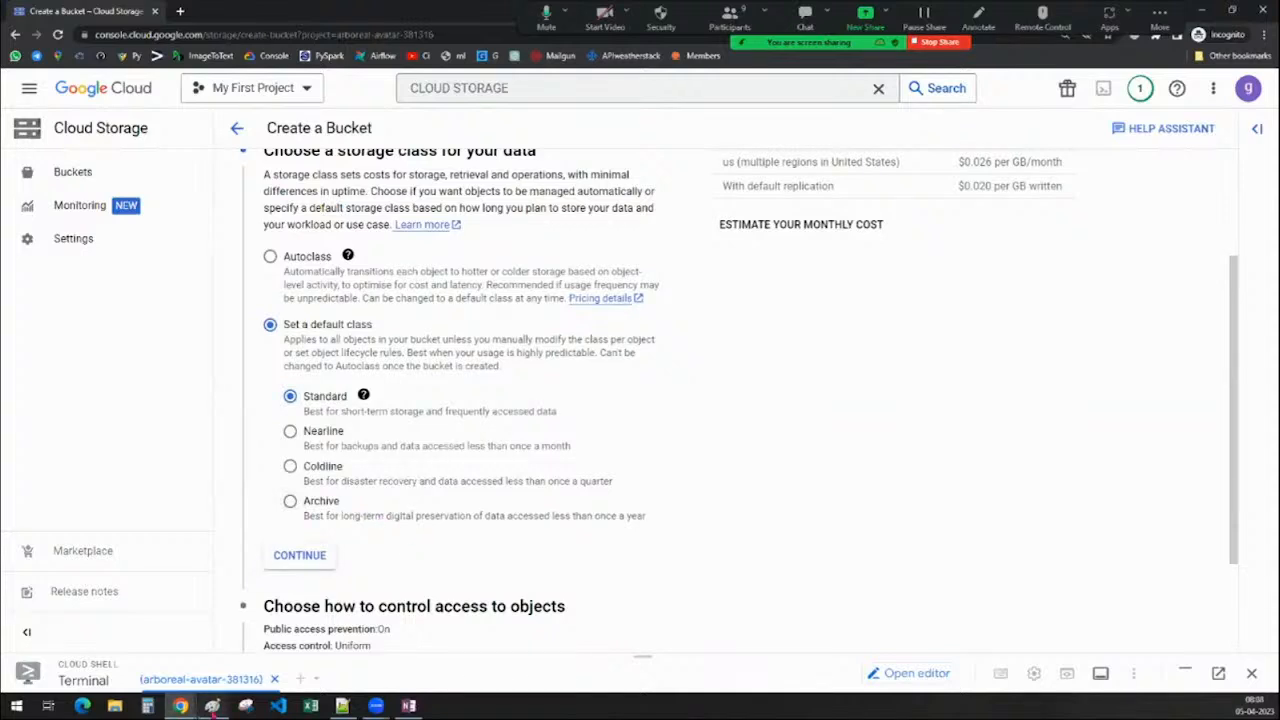
left_click(212, 706)
scroll(456, 377, "down", 10)
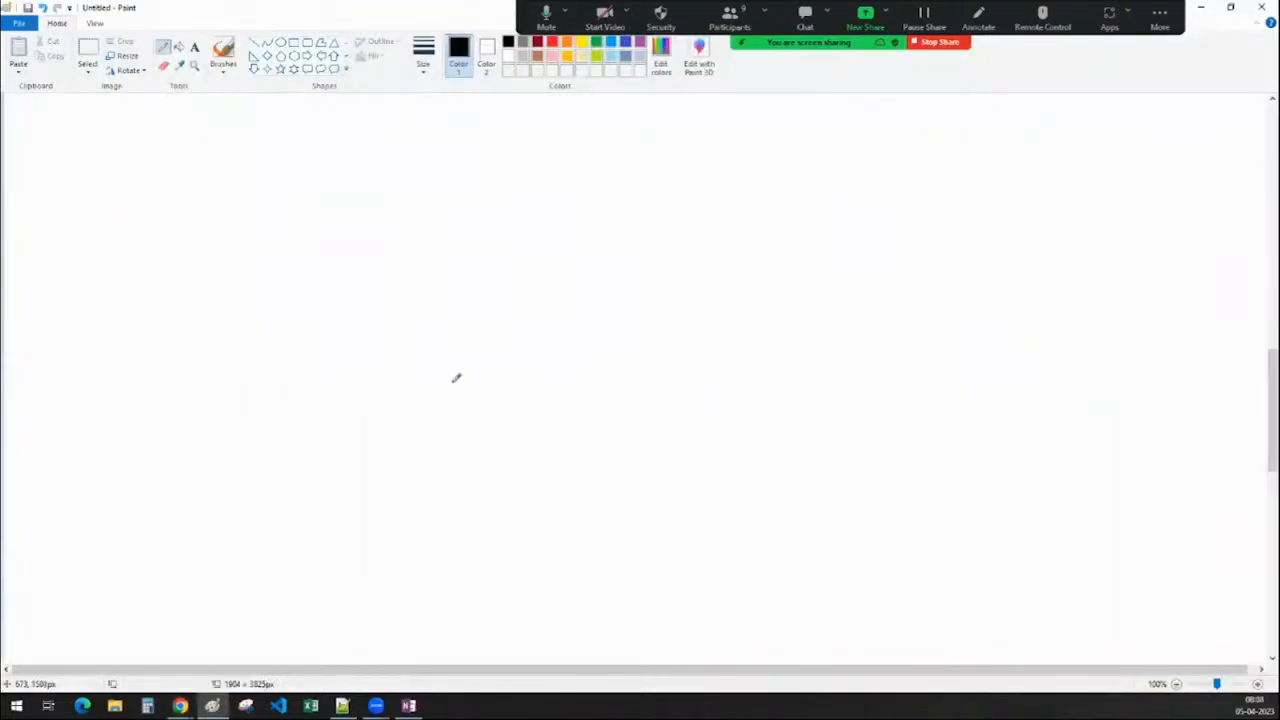
Write the heading 'Storage Classes :' at the top-left of the canvas
left_click(194, 47)
left_click(32, 127)
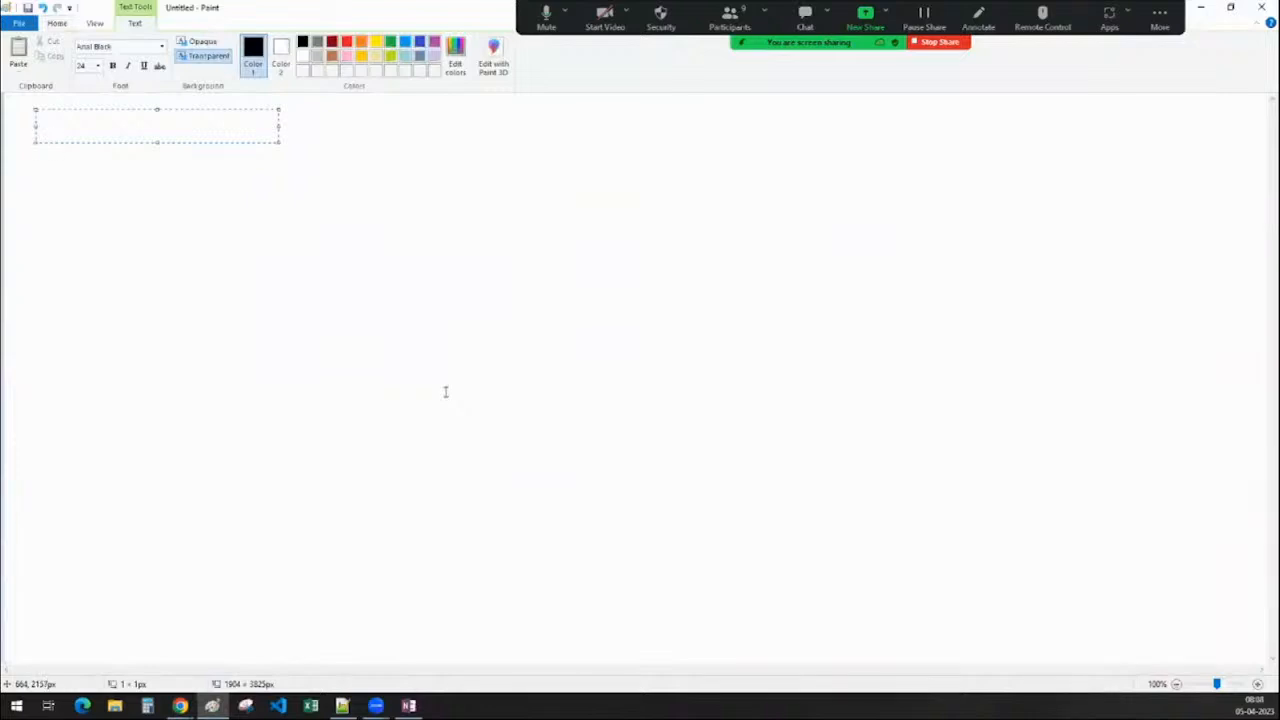
type("Storage Classe")
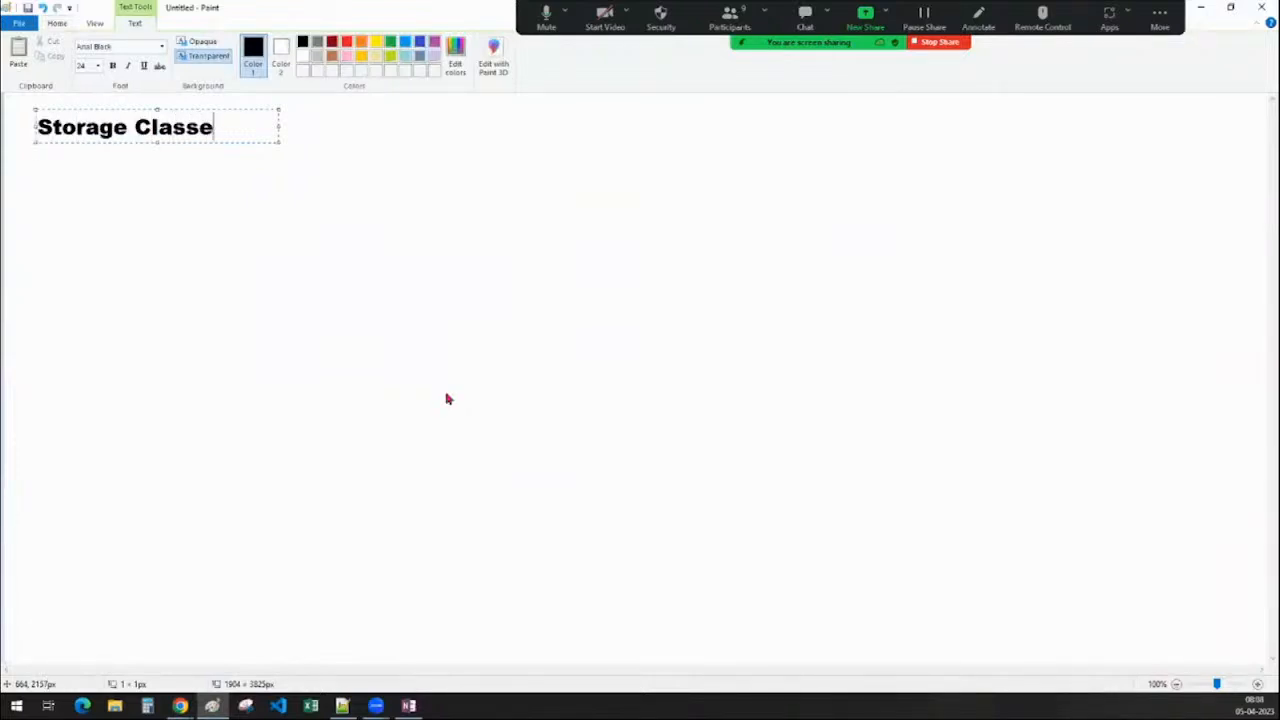
type("s :")
left_click(459, 422)
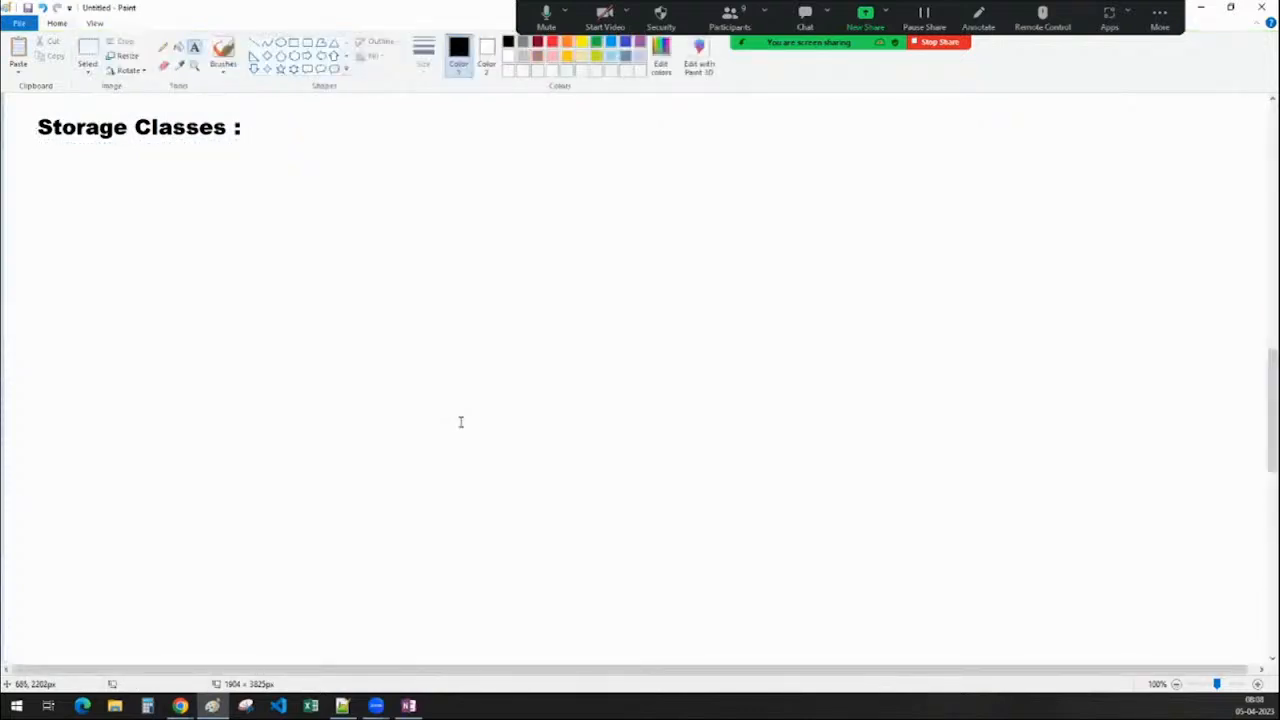
Start the class list beneath the heading with 'standard' and 'nearline' on separate lines
left_click_drag(93, 198, 153, 250)
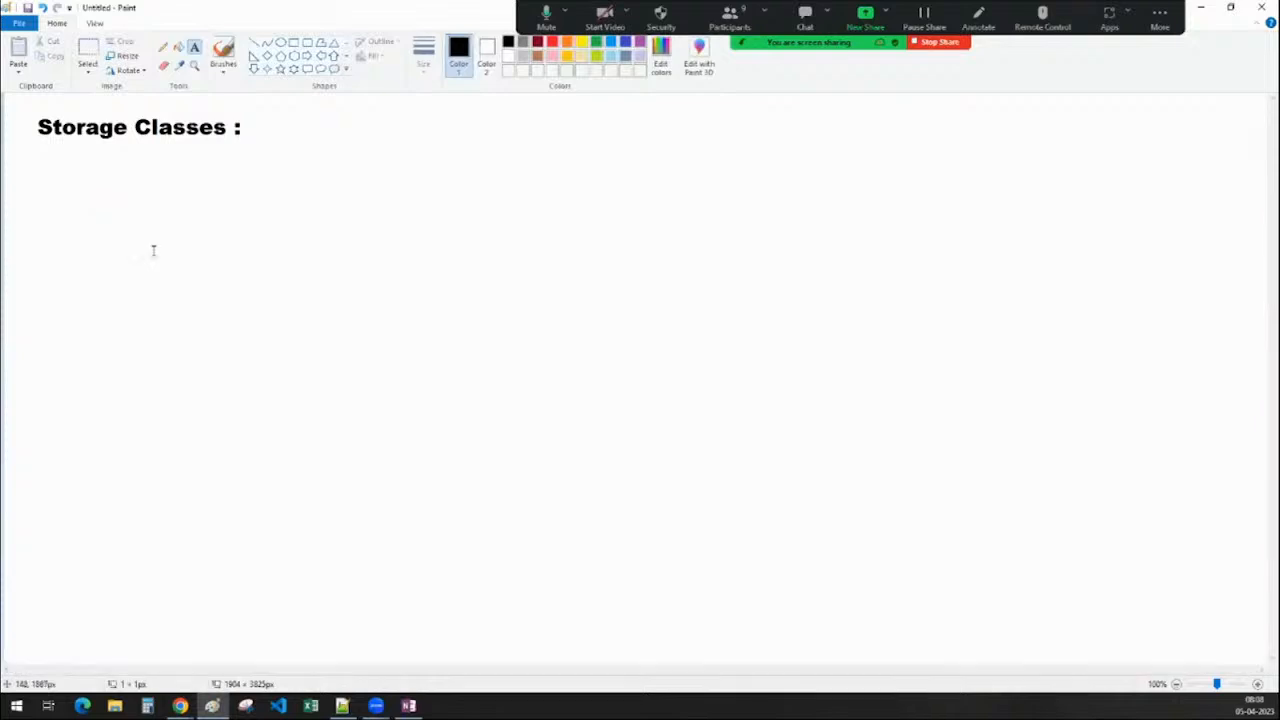
type("standard")
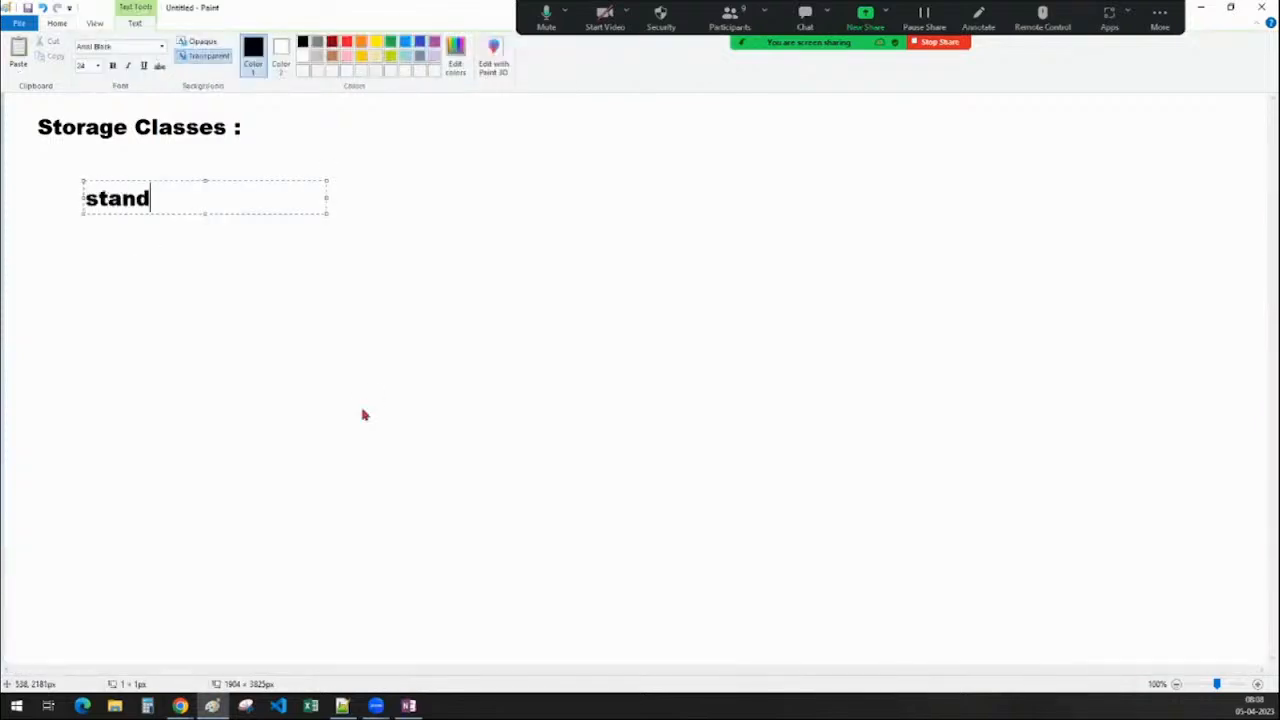
key("Return")
key("Return")
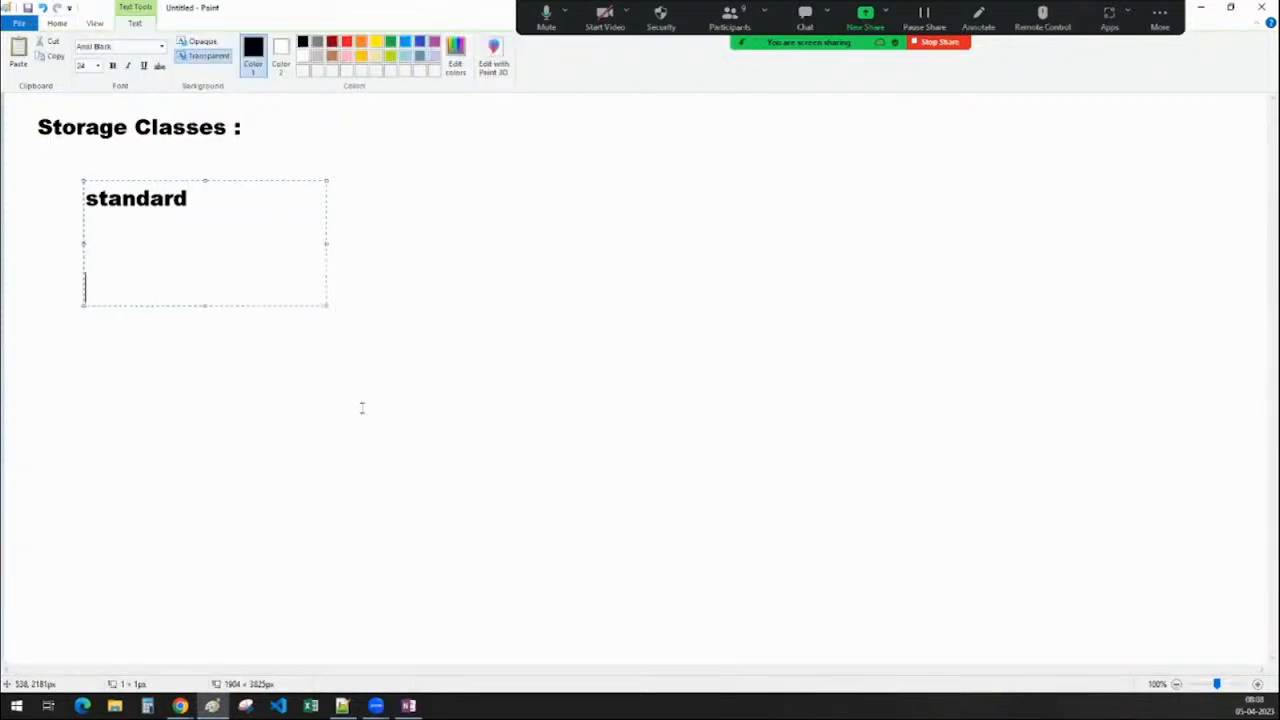
type("nearline")
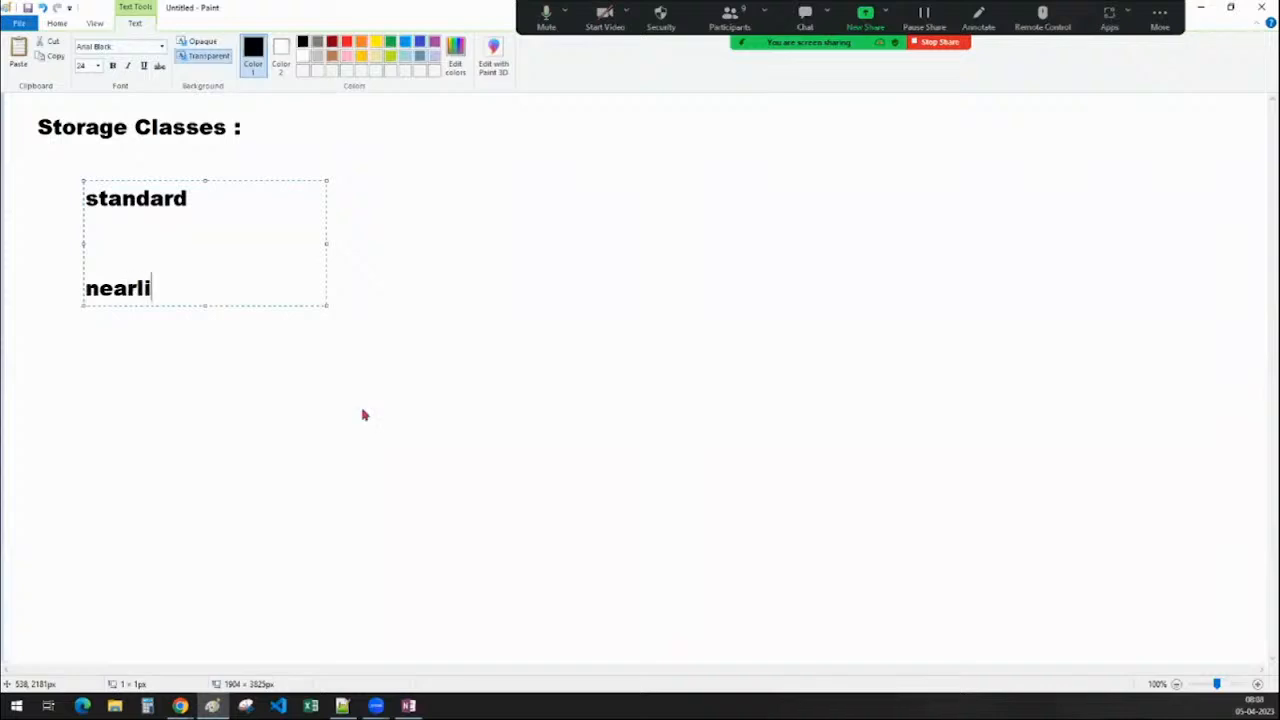
key("Return")
key("Return")
Add 'coldline' and 'archive' below, widening the gaps between all four entries
key("Return")
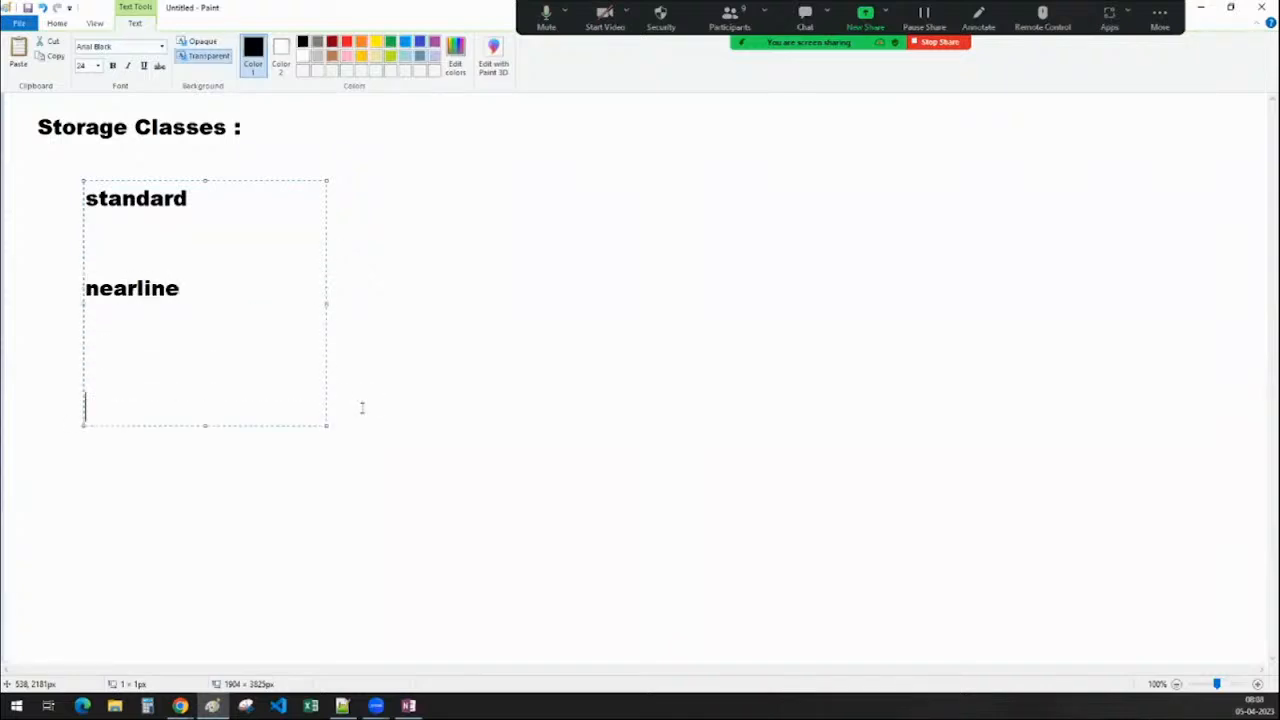
type("coldline")
key("Return")
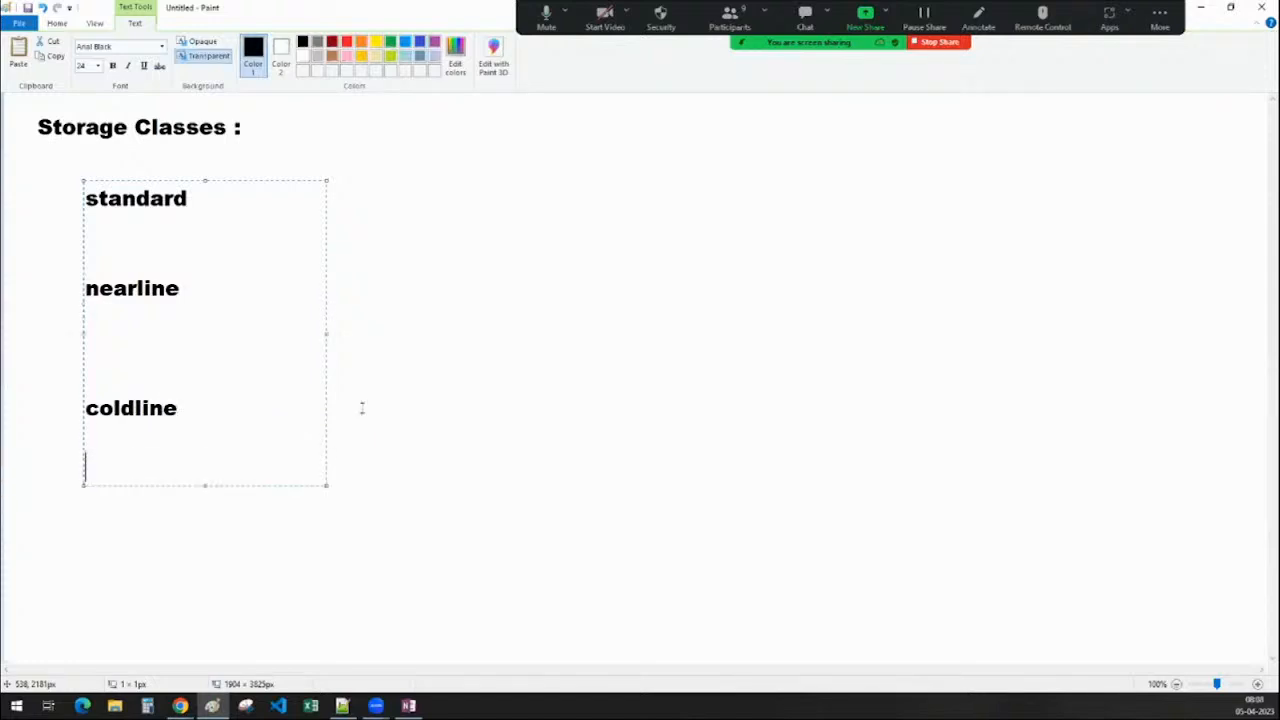
key("Return")
type("archive")
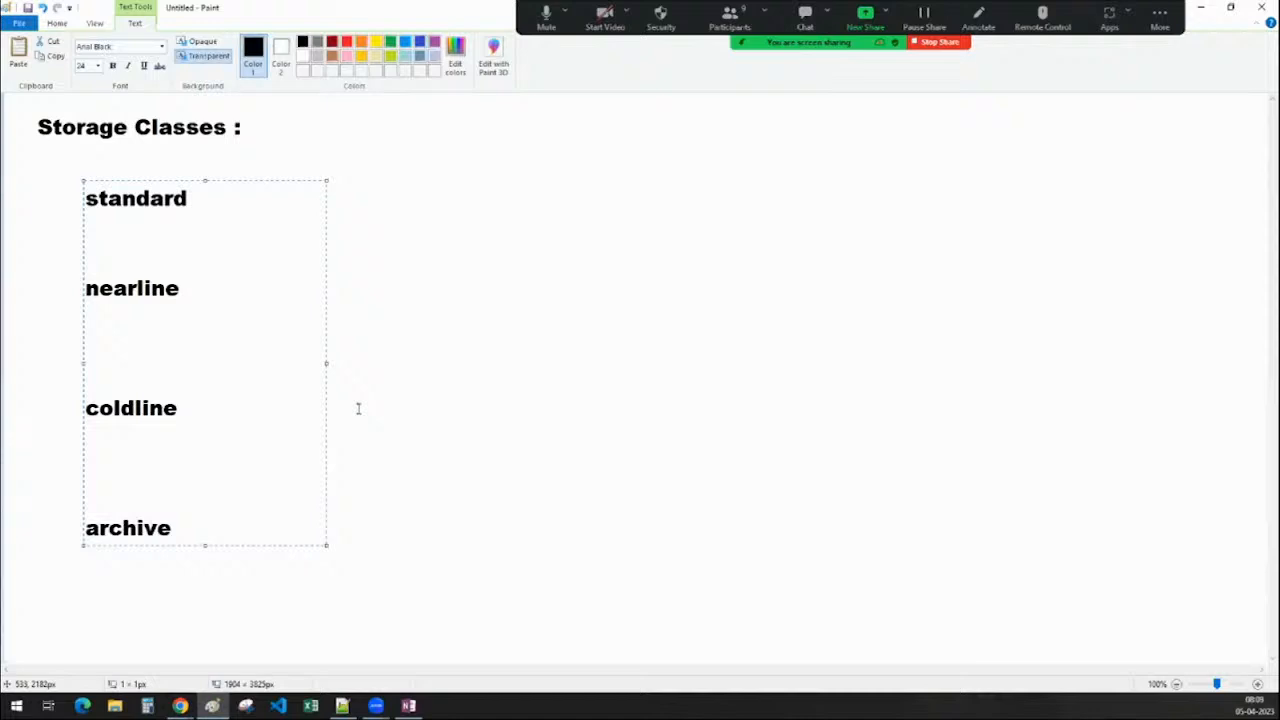
left_click(103, 260)
key("Return")
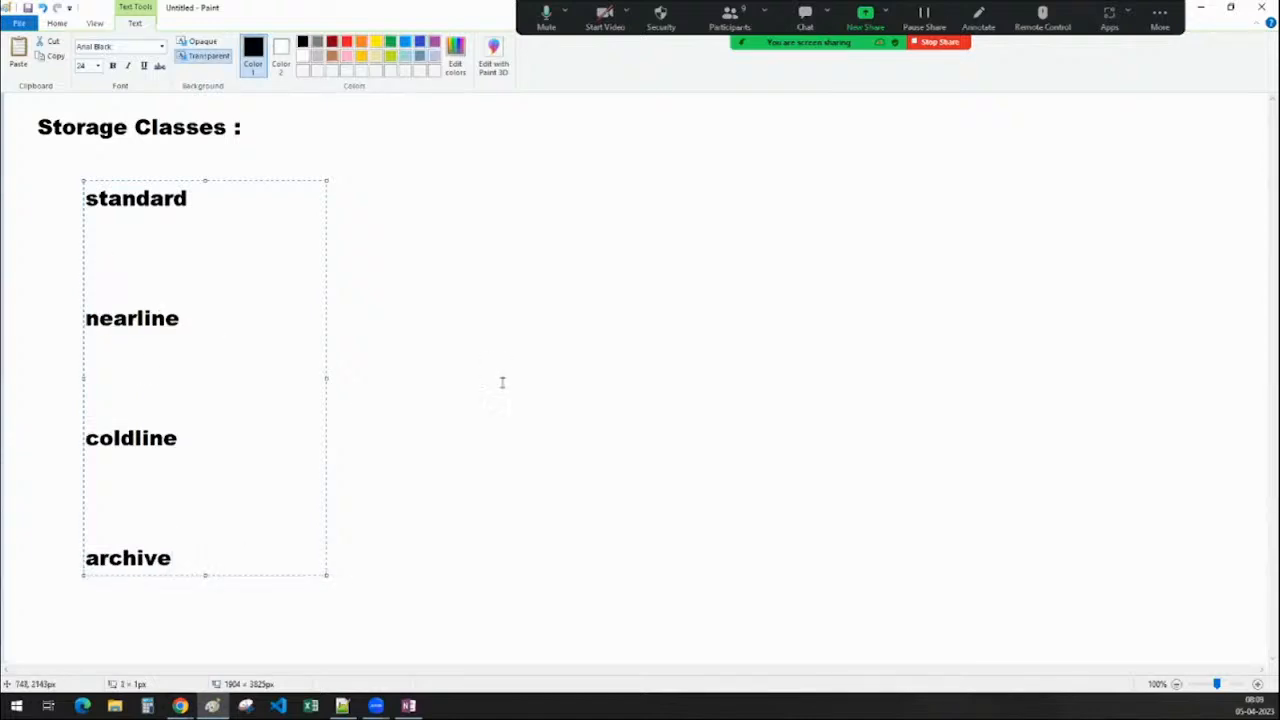
left_click(556, 413)
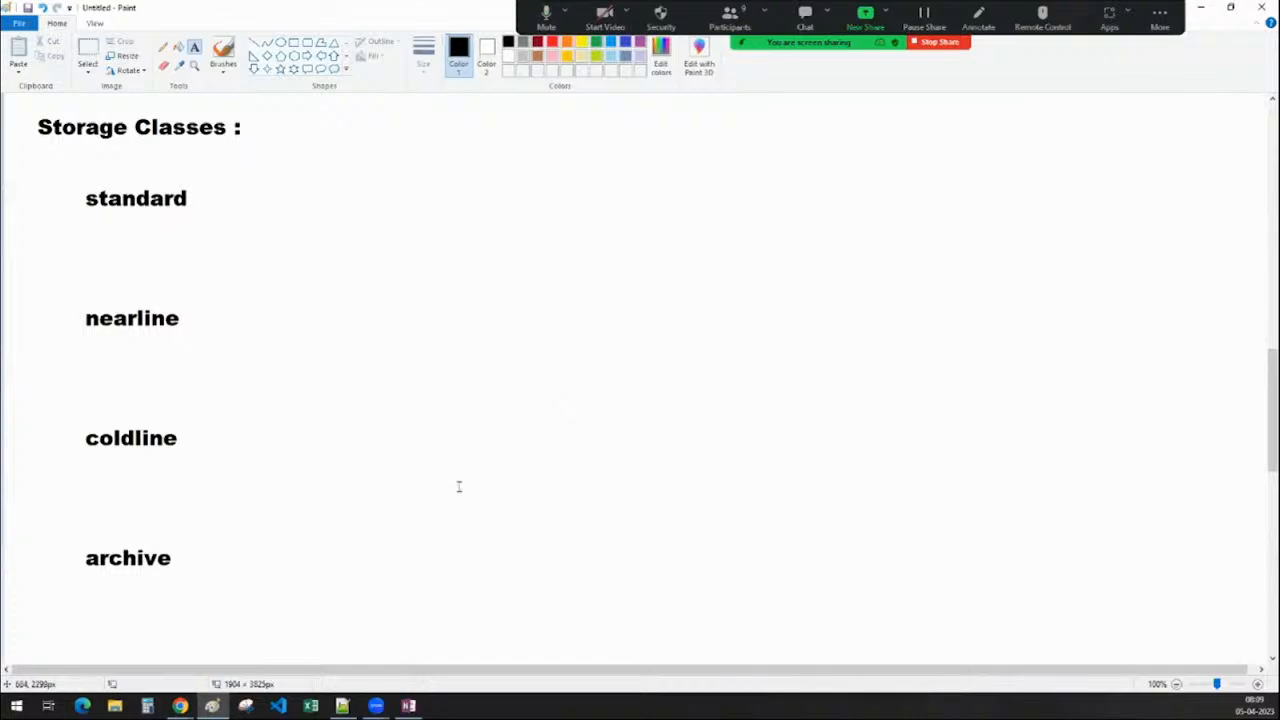
Draw a rectangle at the top right of the canvas
left_click(294, 45)
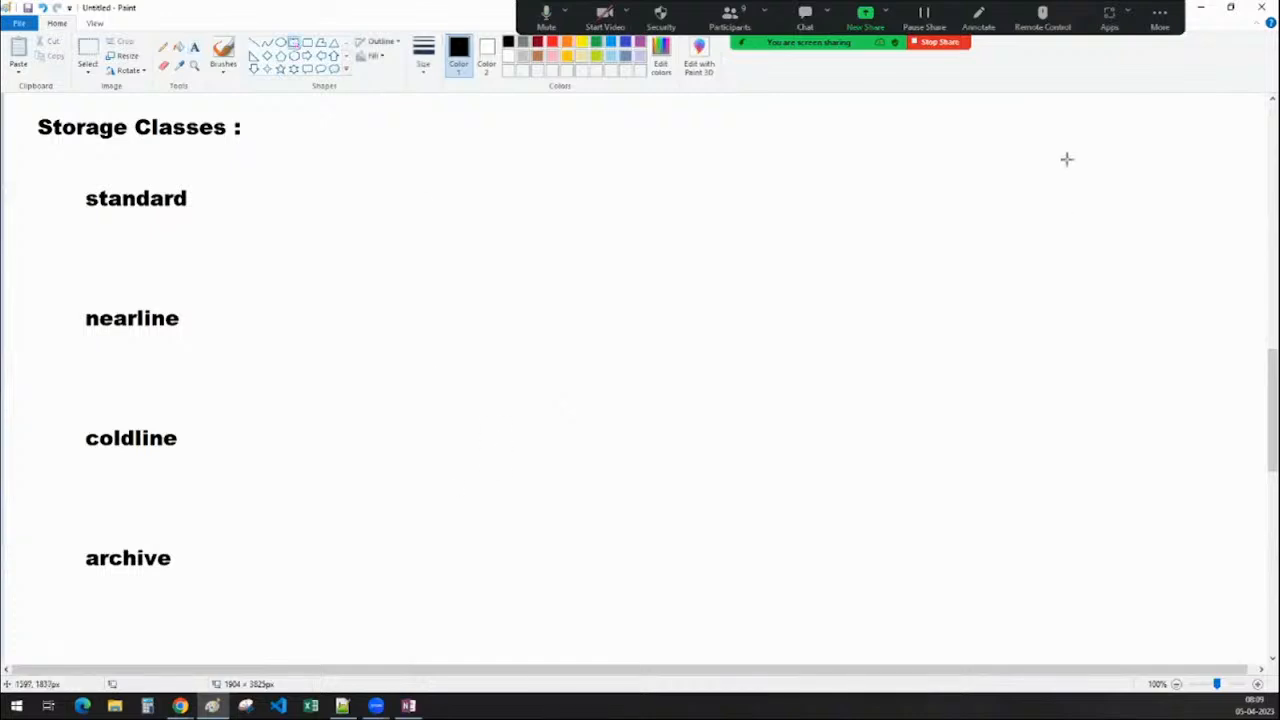
left_click_drag(1074, 104, 1241, 238)
left_click(1201, 305)
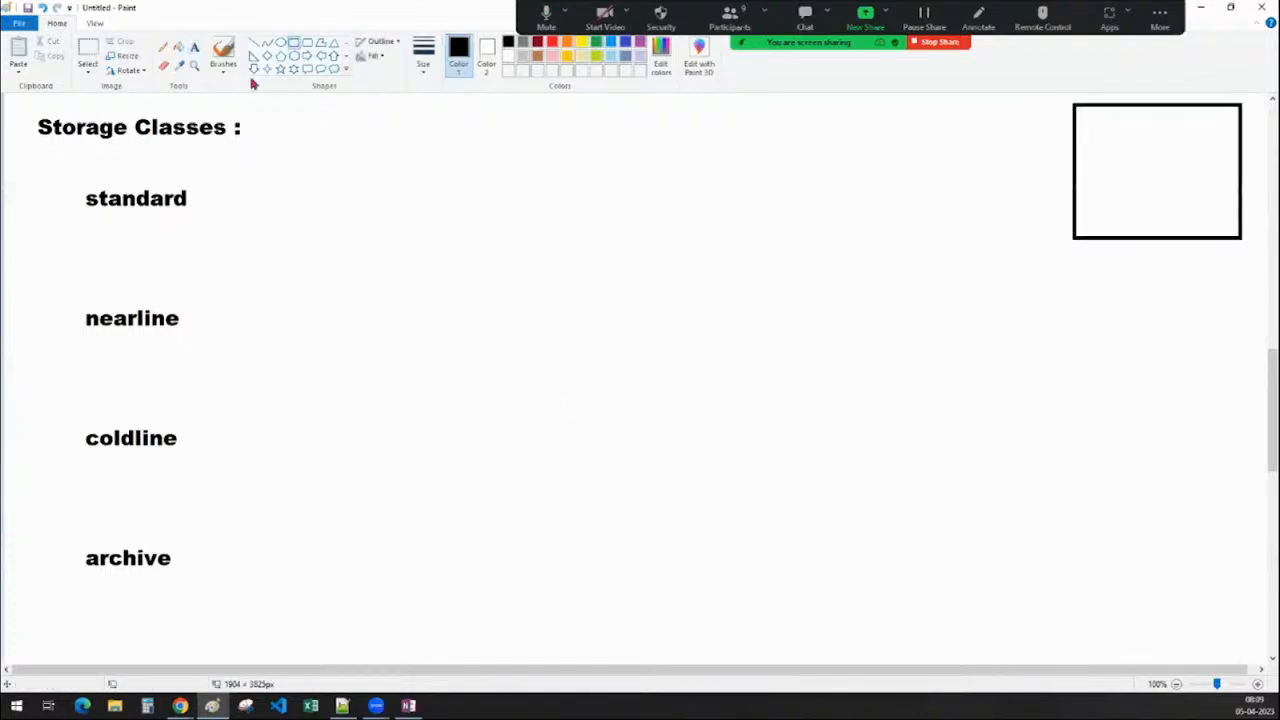
Label the rectangle 'sales.csv' inside it
left_click(194, 47)
left_click(1114, 156)
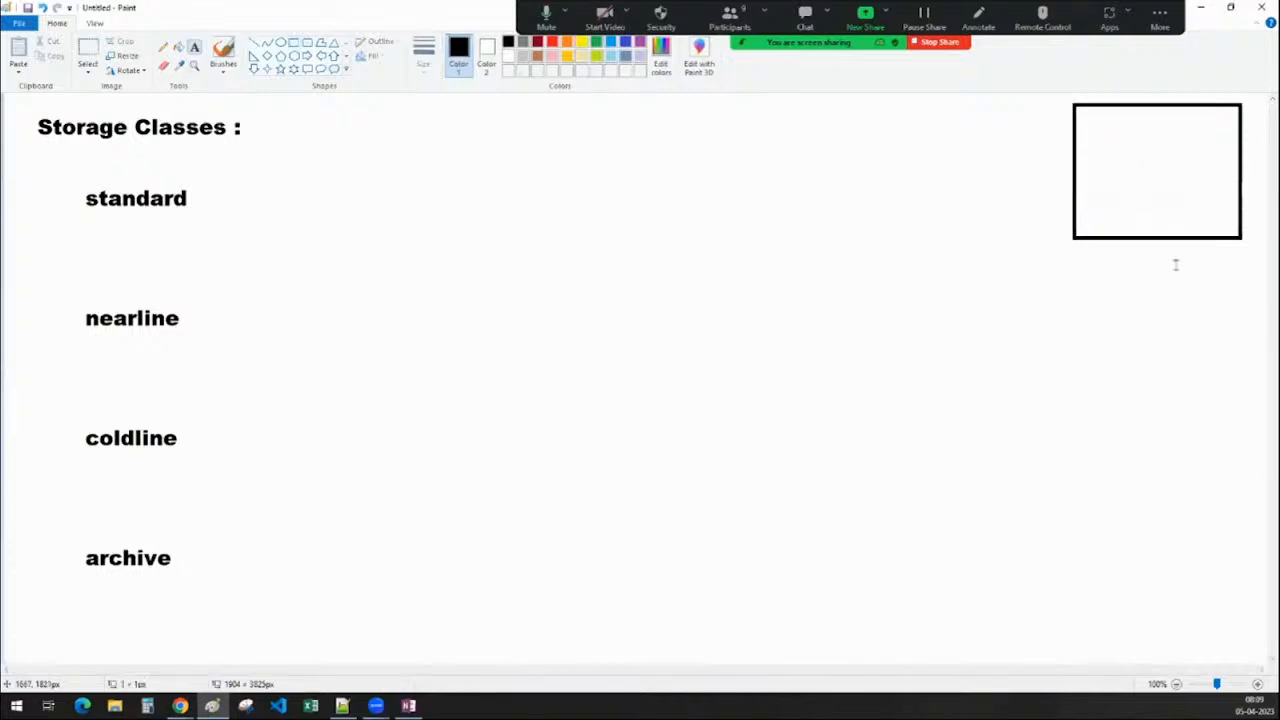
type("sala")
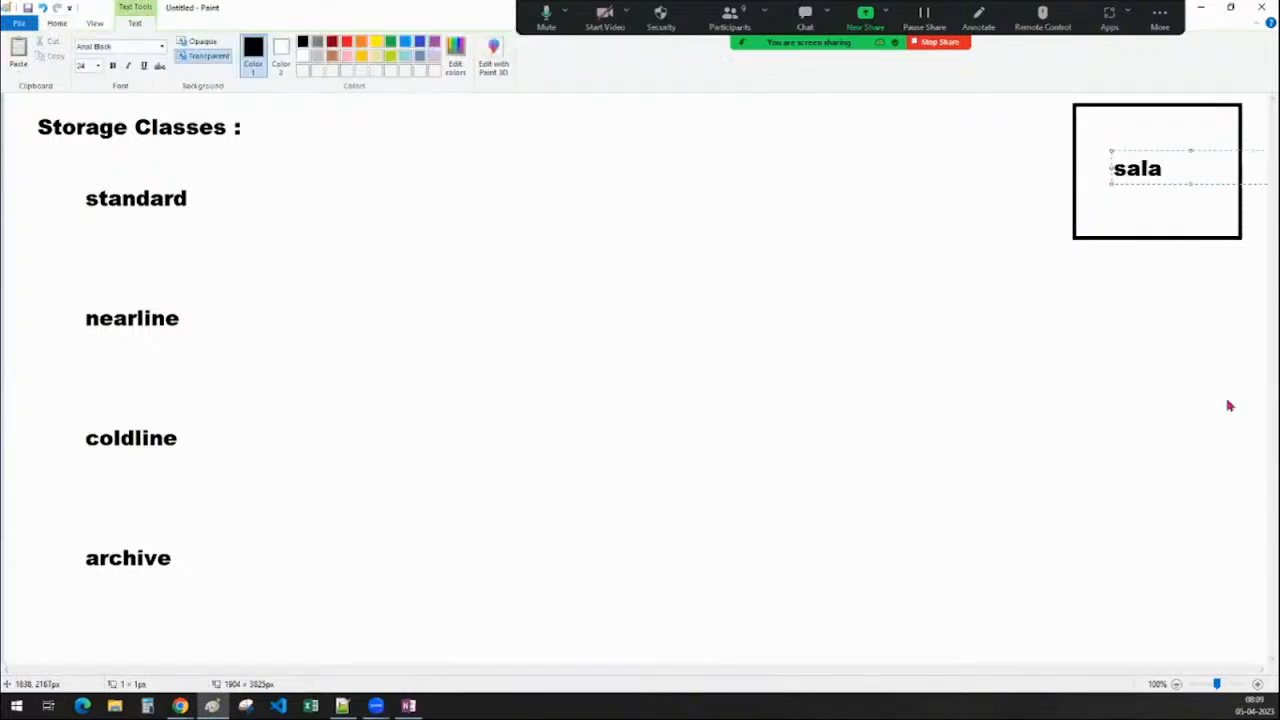
key("BackSpace")
type("es.csv")
key("ctrl+a")
key("Delete")
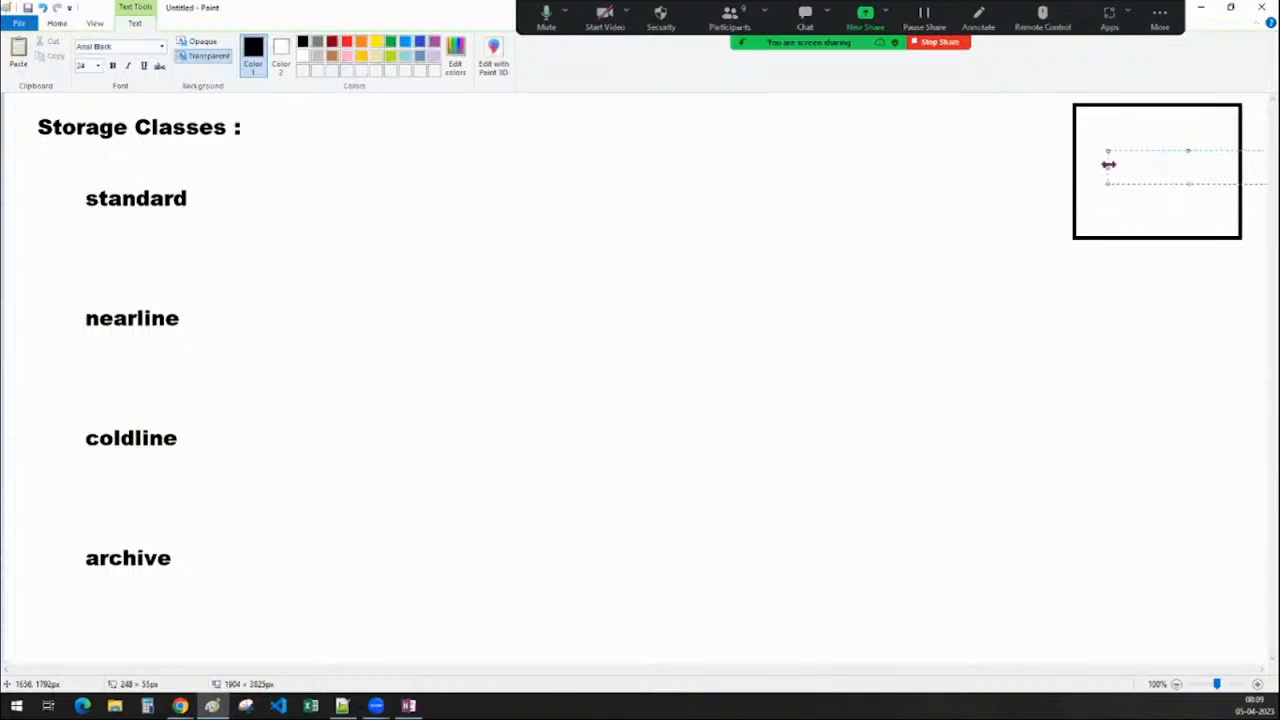
key("ctrl+z")
left_click(1114, 314)
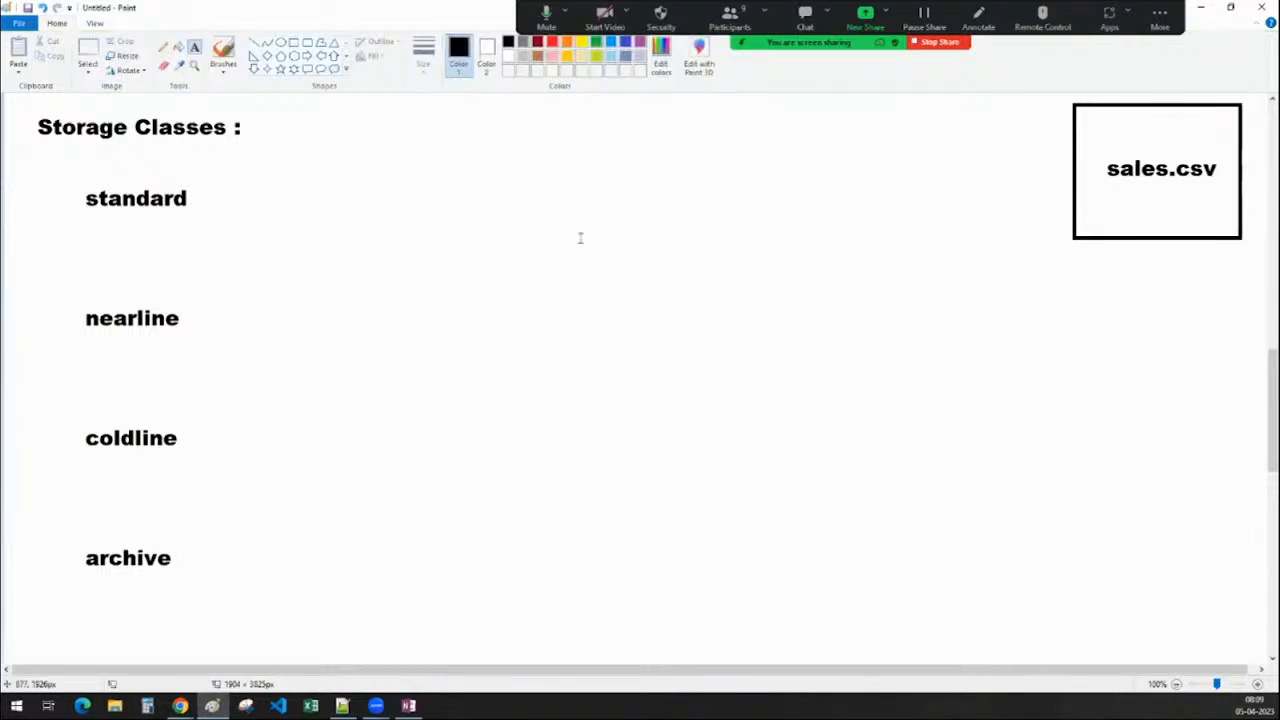
Write 'frequently accessed data' beside standard on one line
left_click(289, 198)
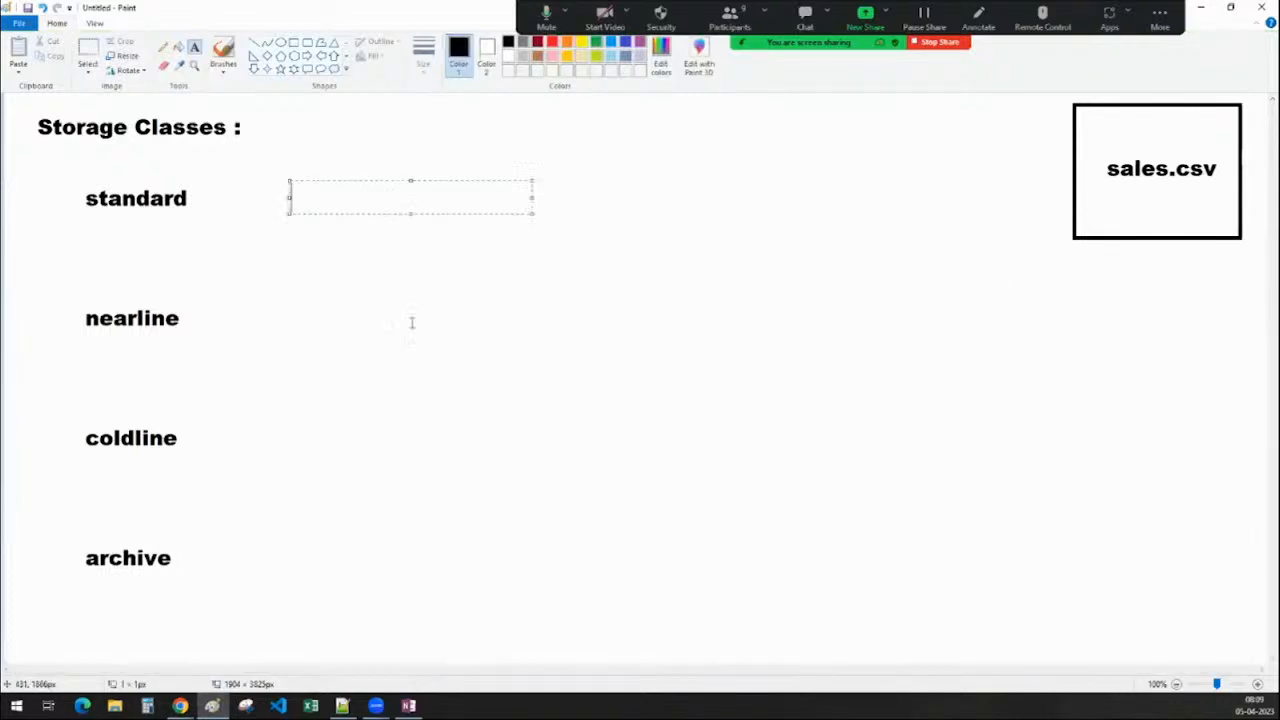
type("frequ")
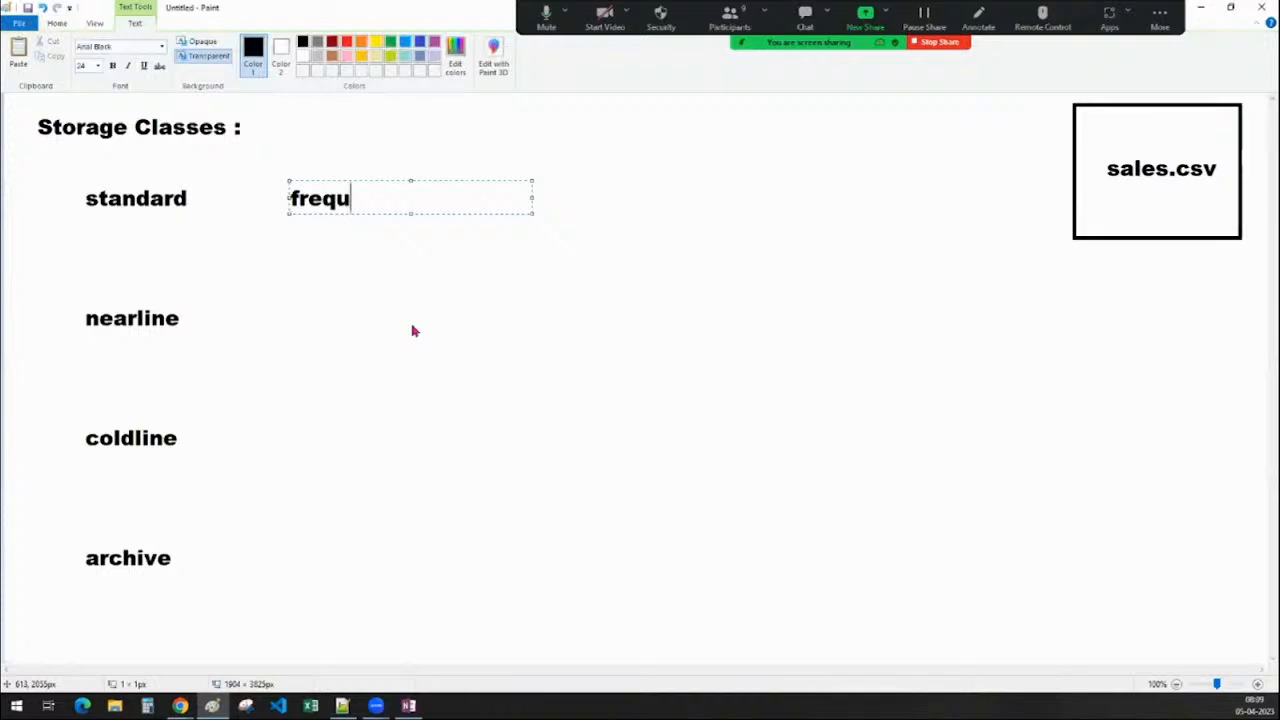
type("ently access ")
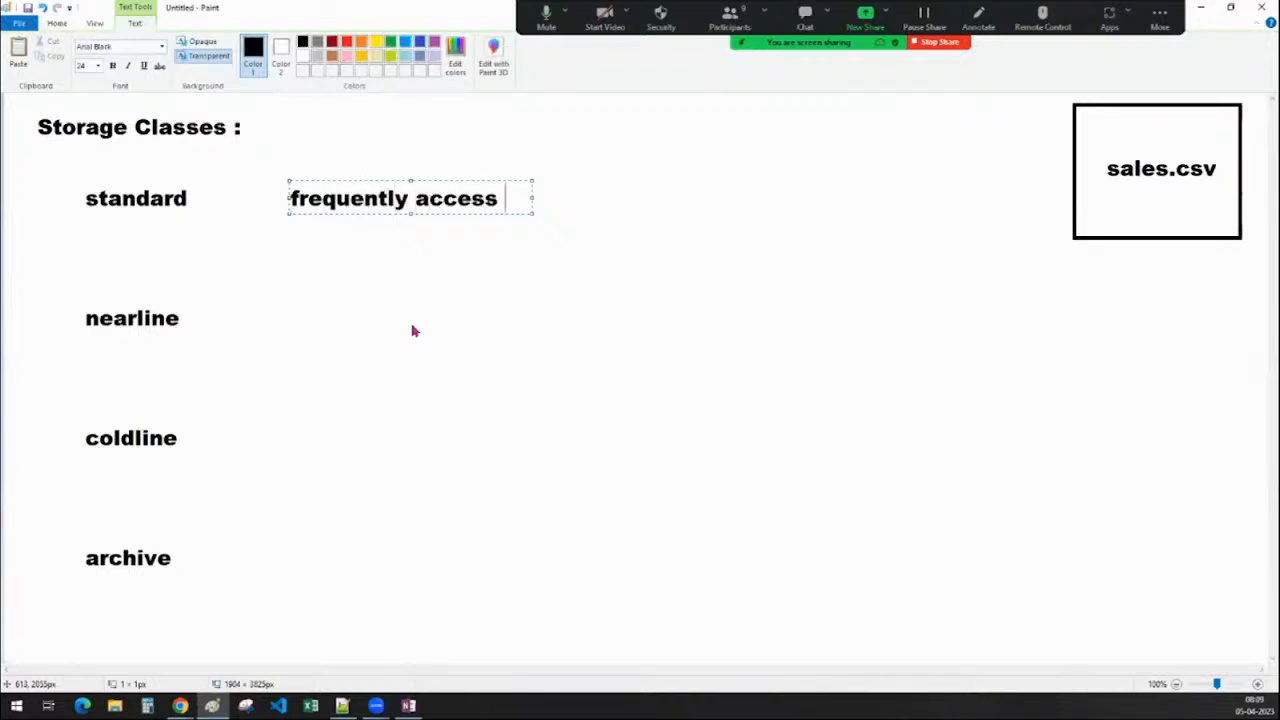
type("ed data")
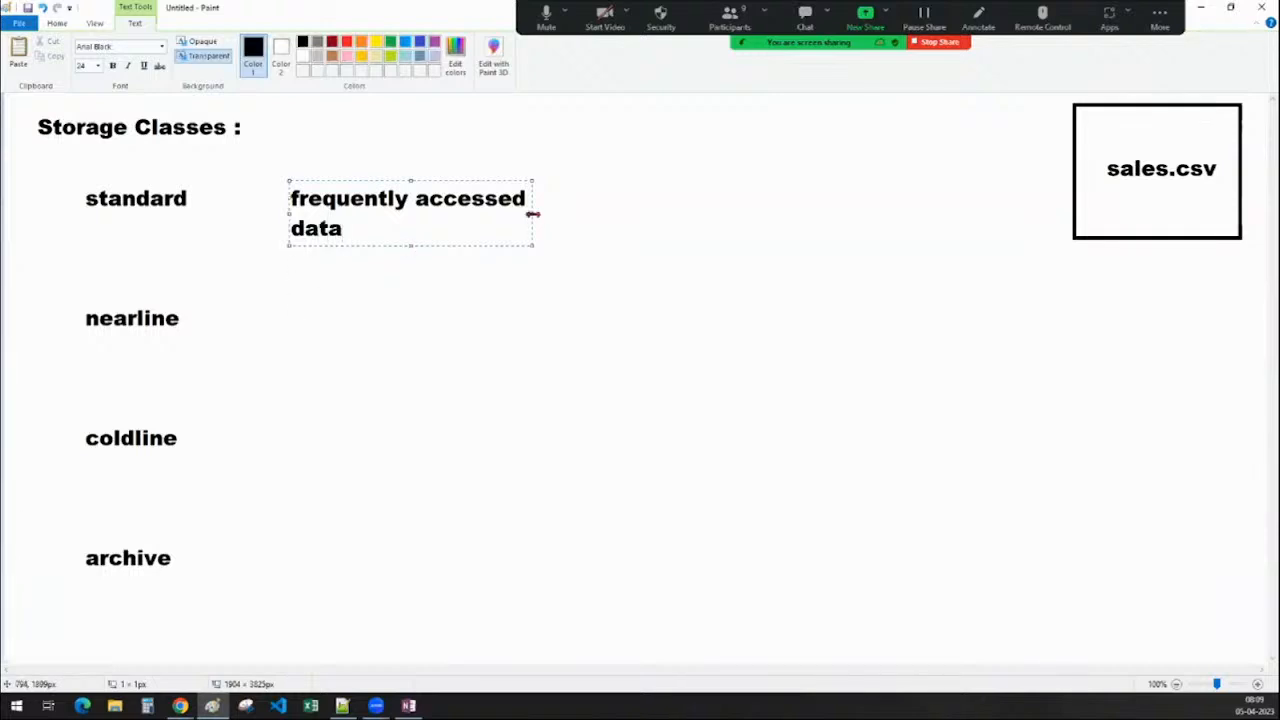
left_click_drag(533, 213, 608, 215)
left_click(654, 215)
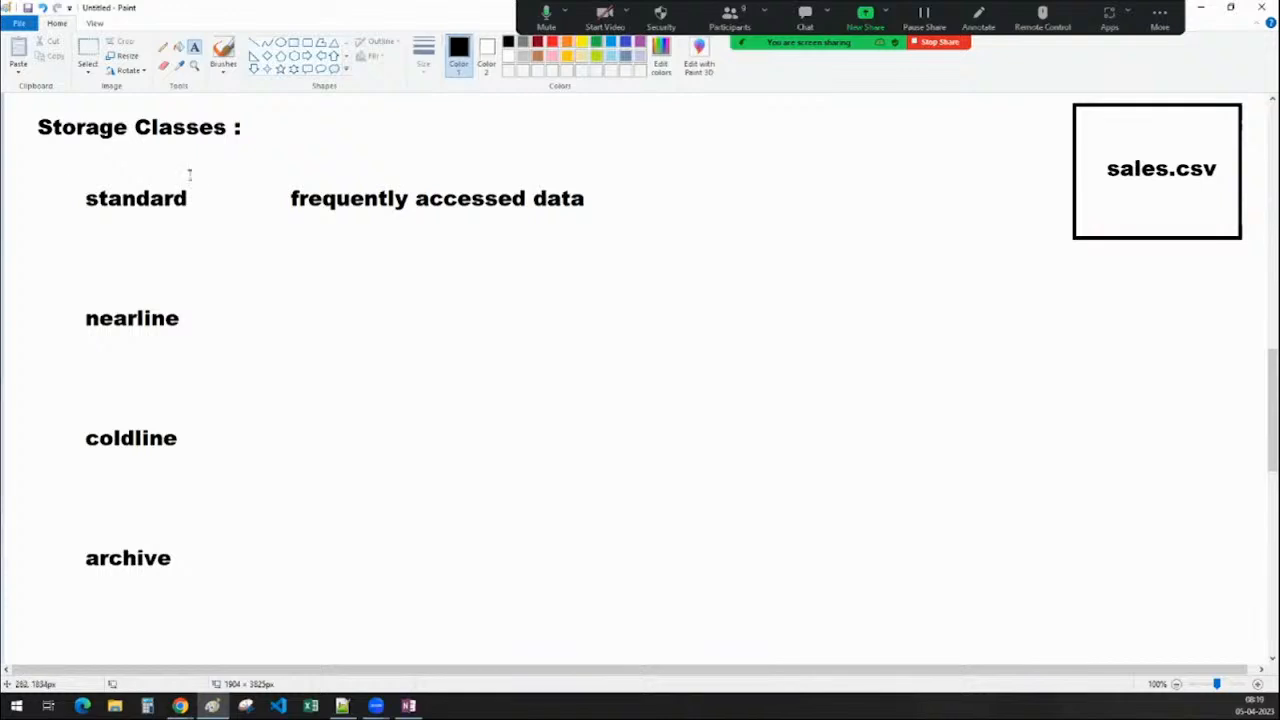
Caption the sales.csv box 'bucket' just below it
left_click(1128, 245)
type("b")
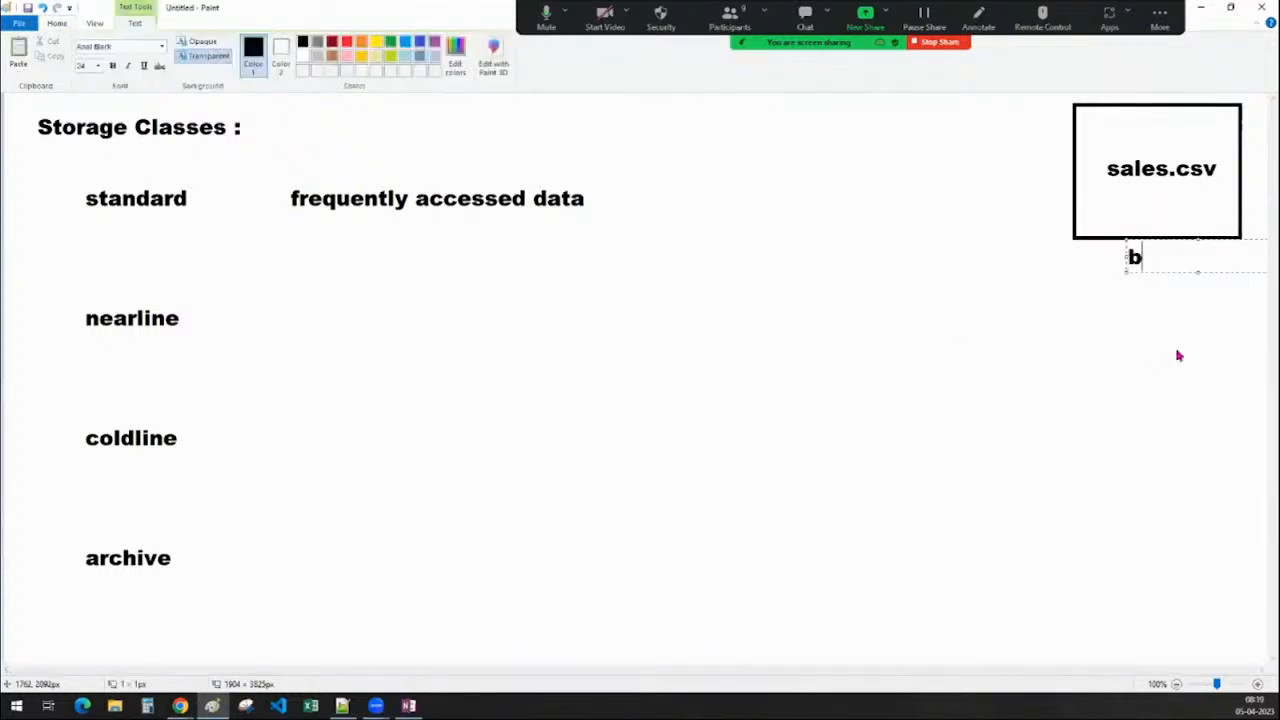
type("ucket")
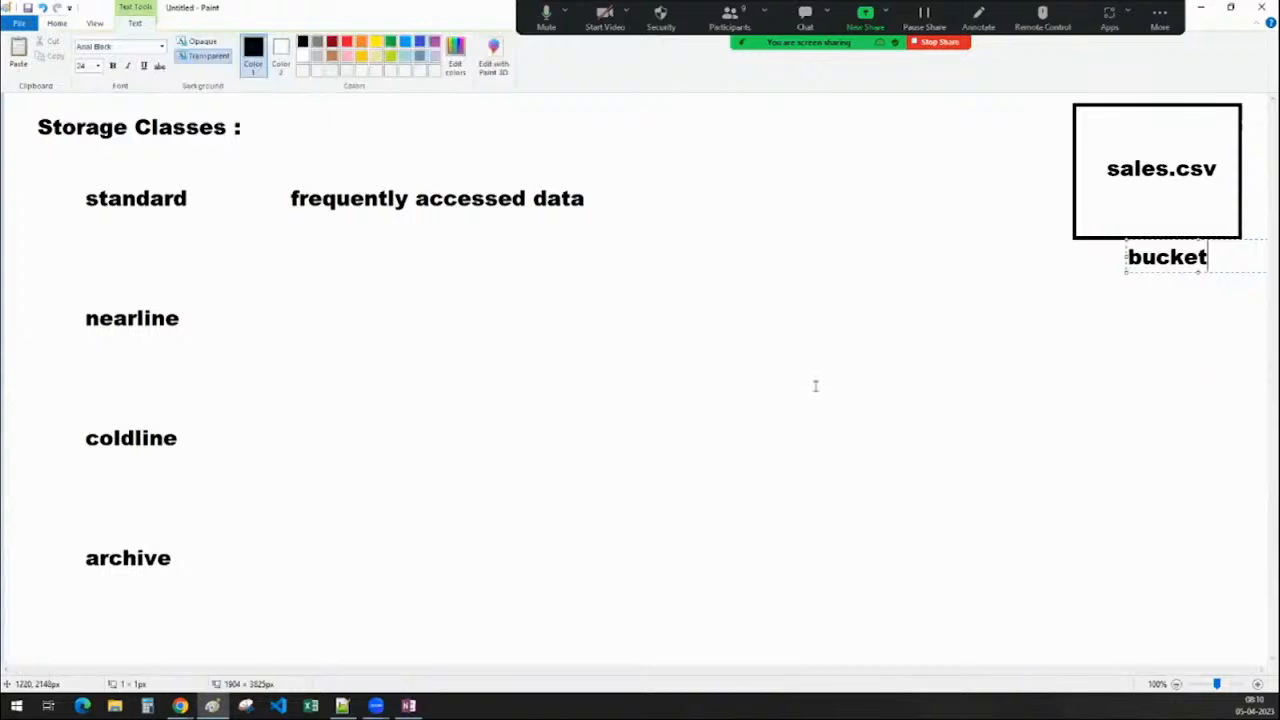
left_click(263, 326)
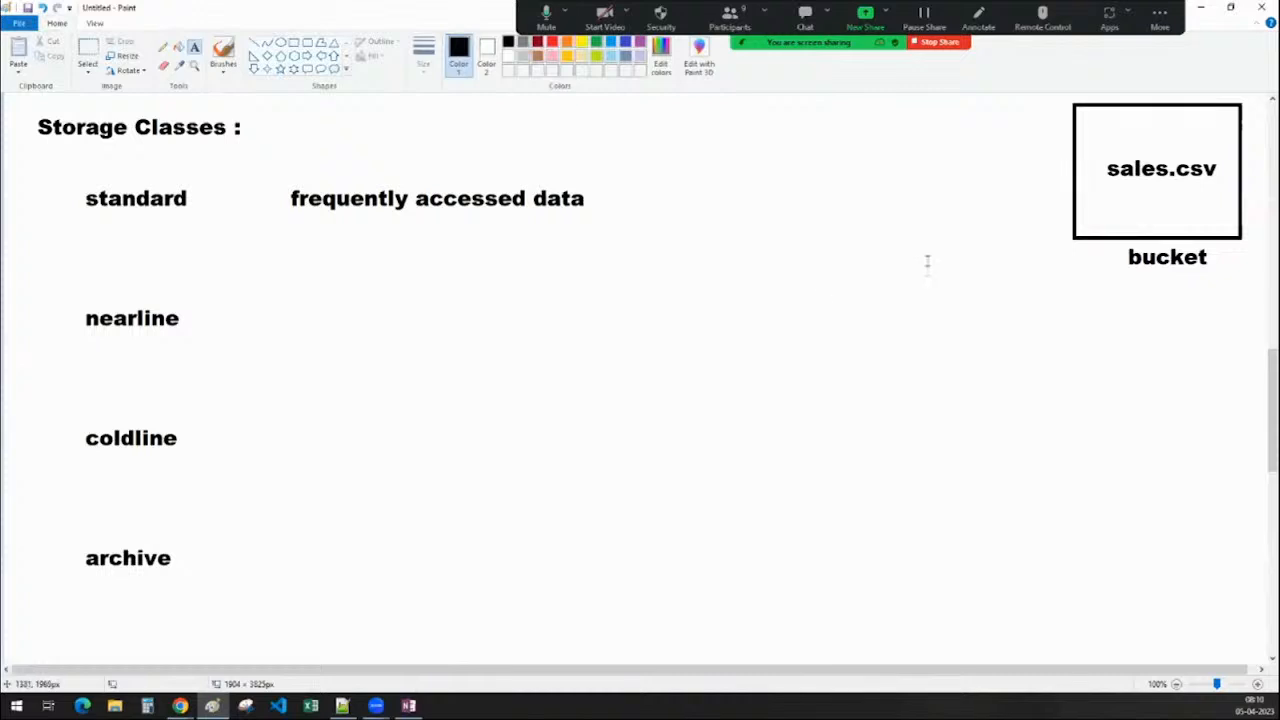
Write 'once in a month' beside nearline and 'once in a quarter' beside coldline
left_click(290, 310)
type("on")
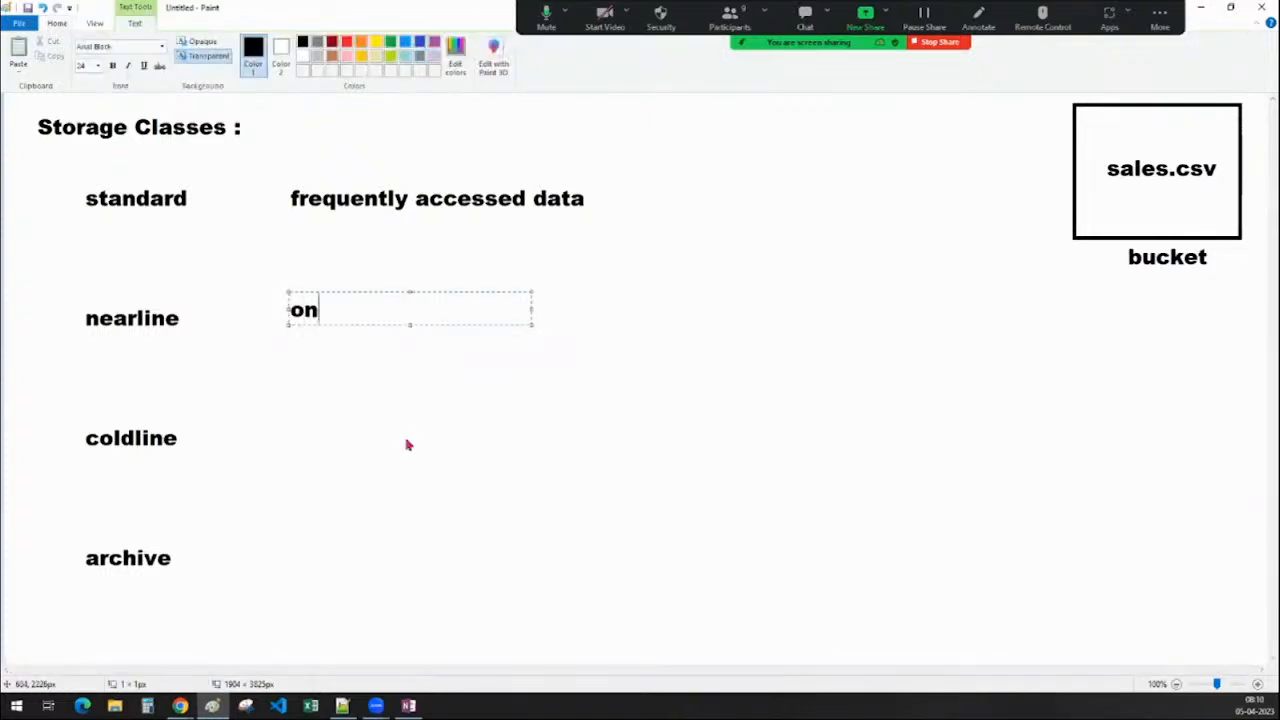
type("ce in ")
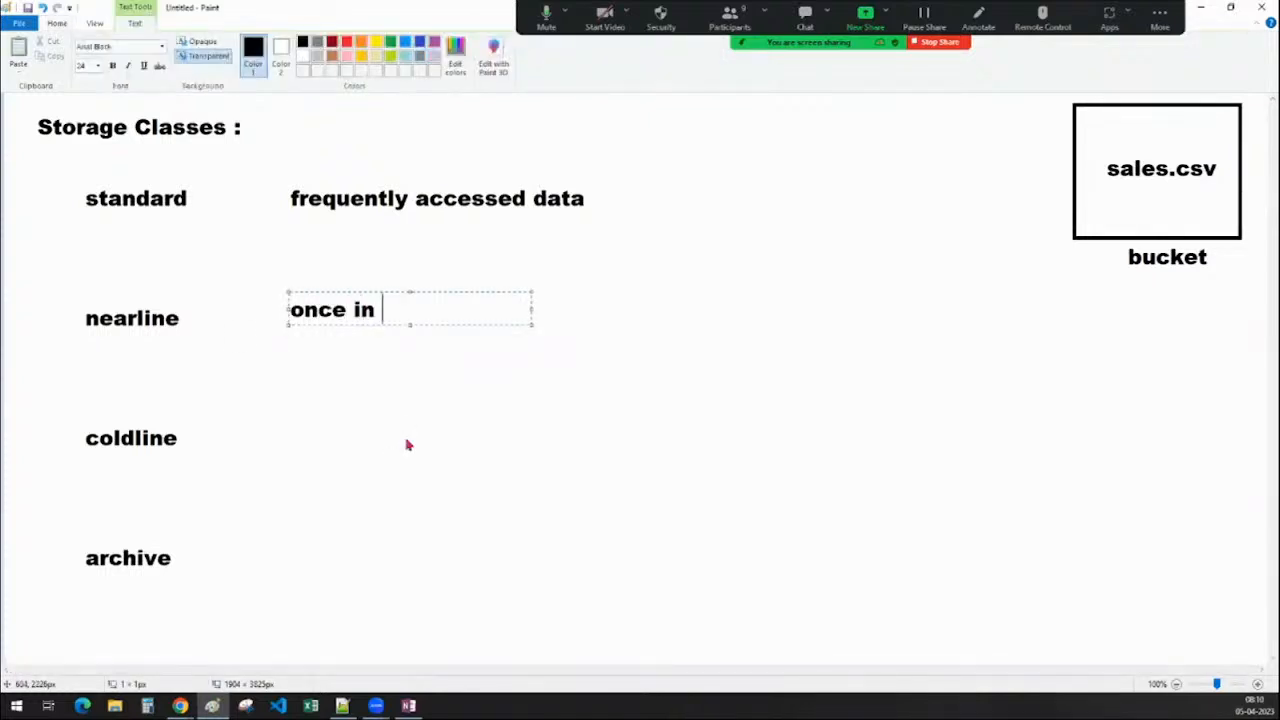
type("a month")
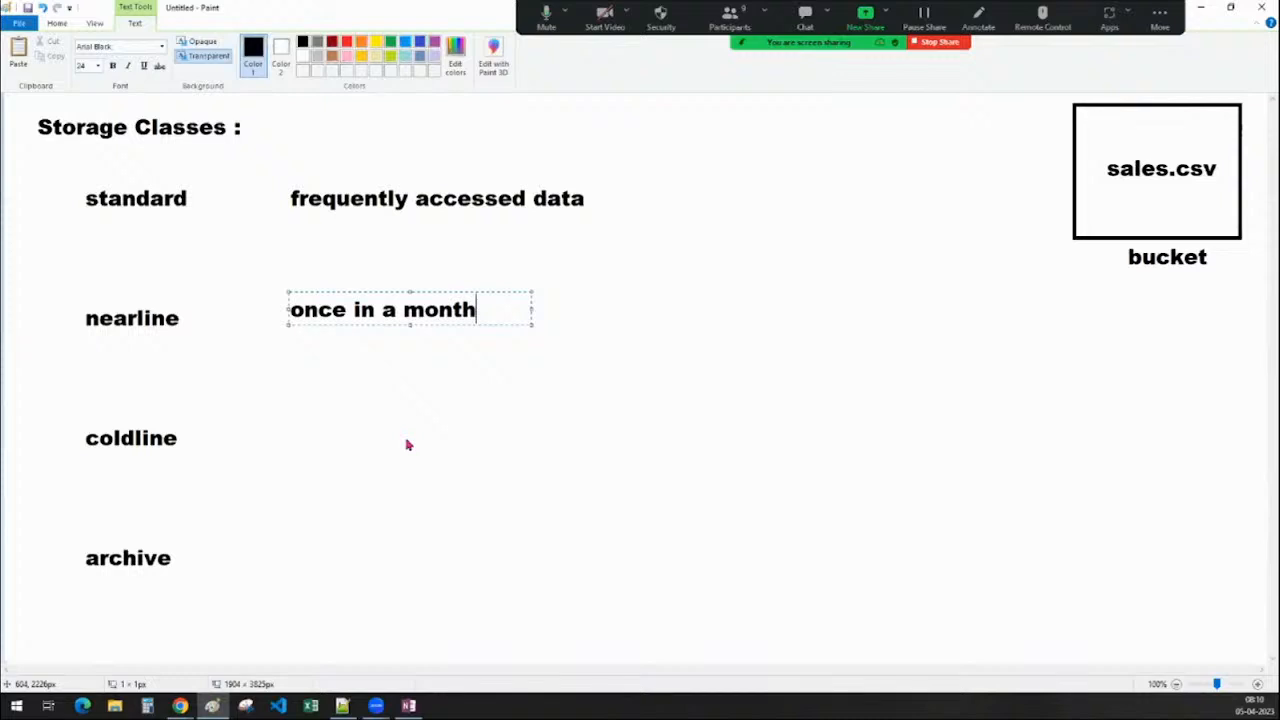
left_click(437, 536)
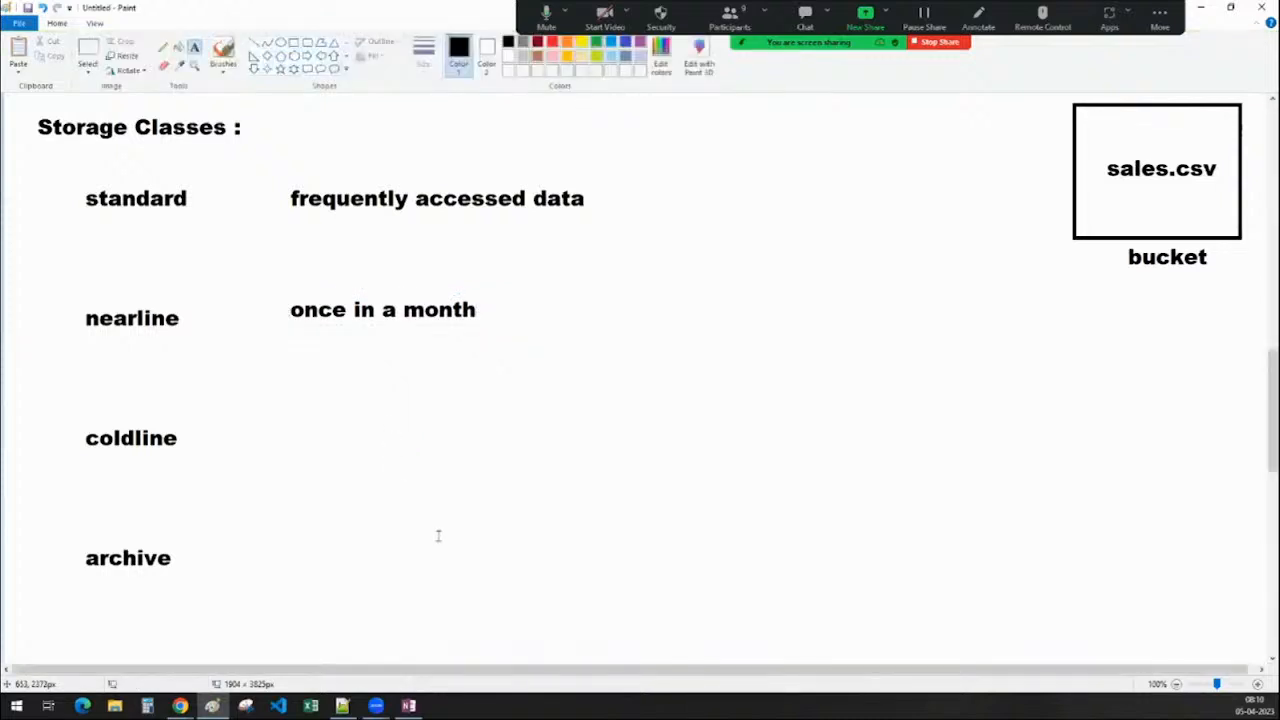
left_click(288, 437)
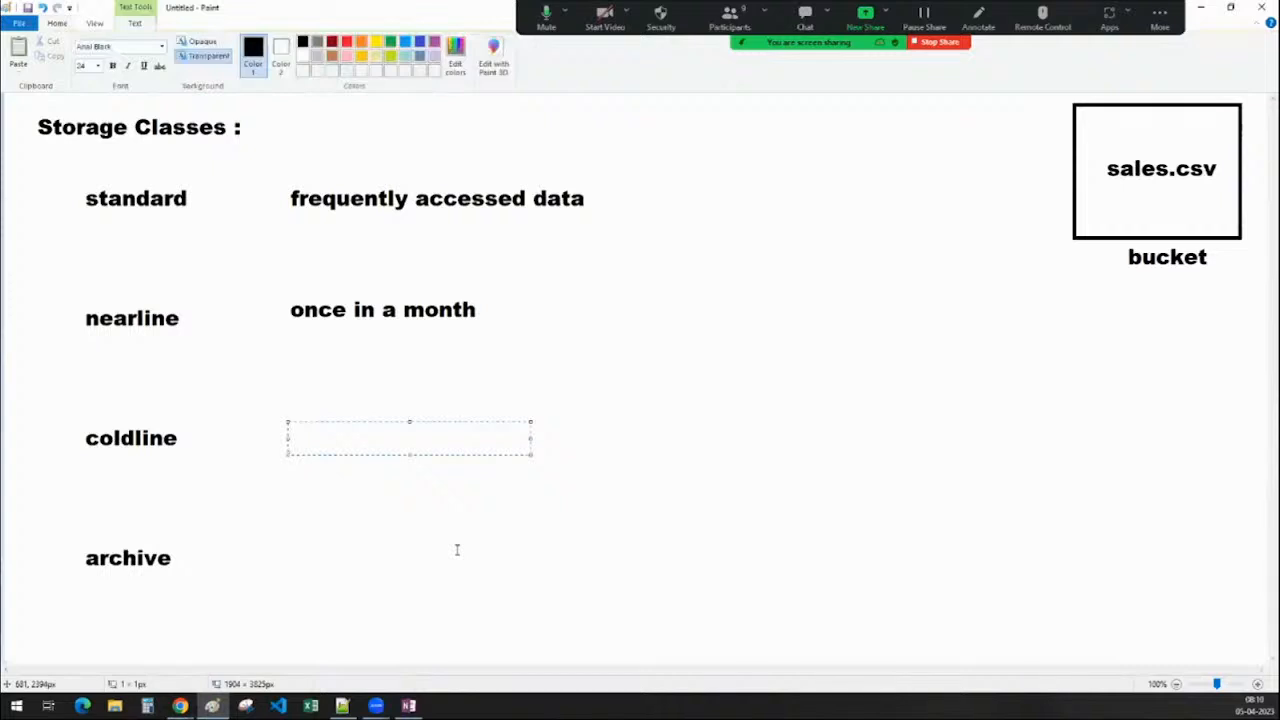
type("once i")
type("n a quarter")
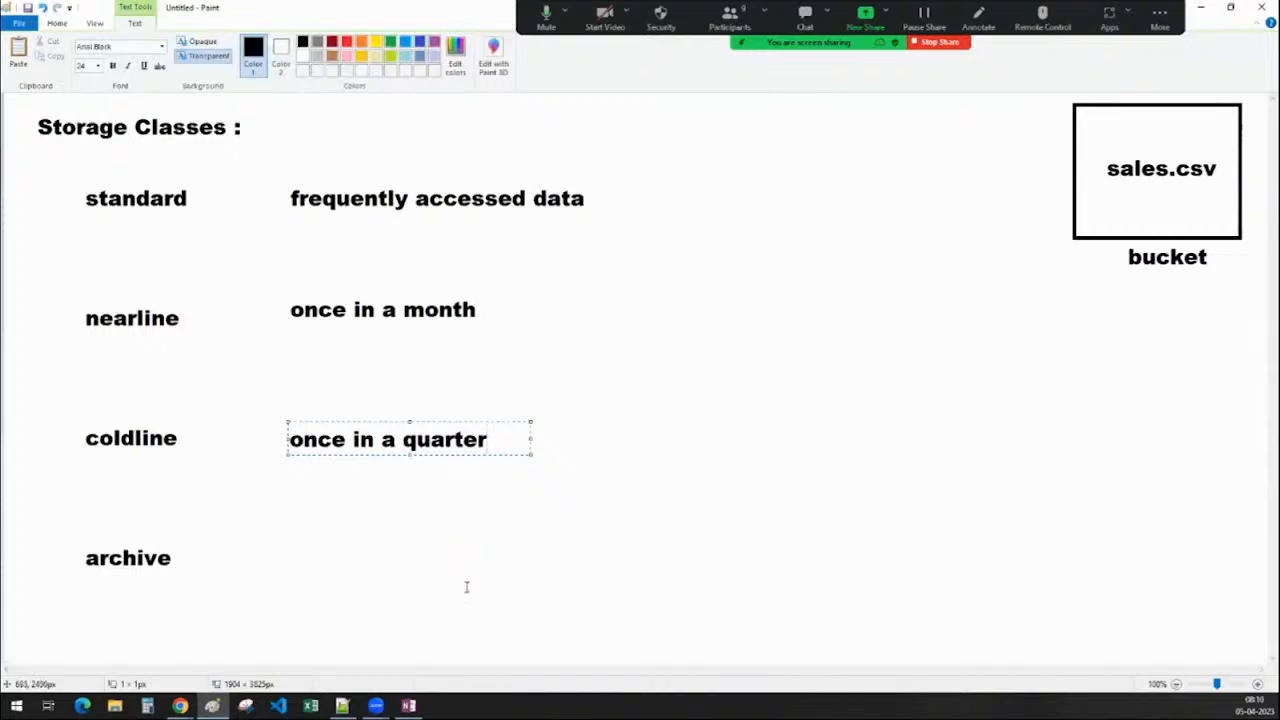
left_click(466, 586)
Write 'once in year' beside archive
left_click(290, 555)
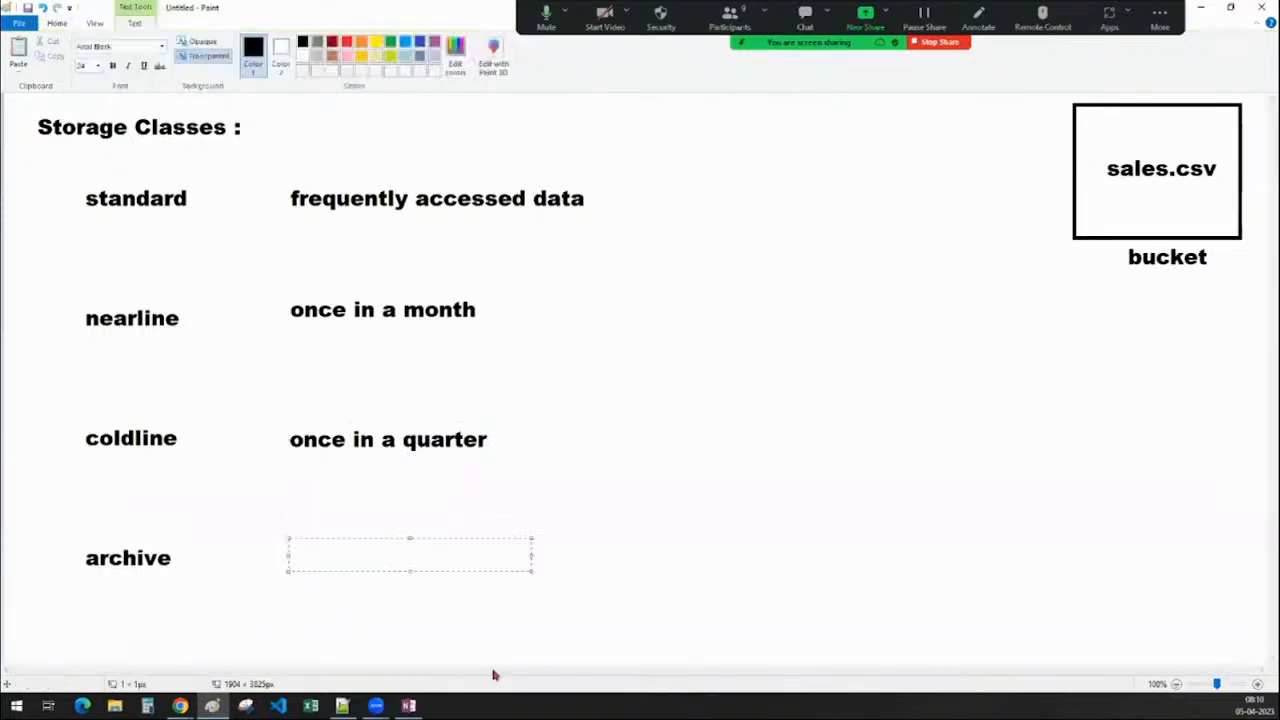
type("once in a")
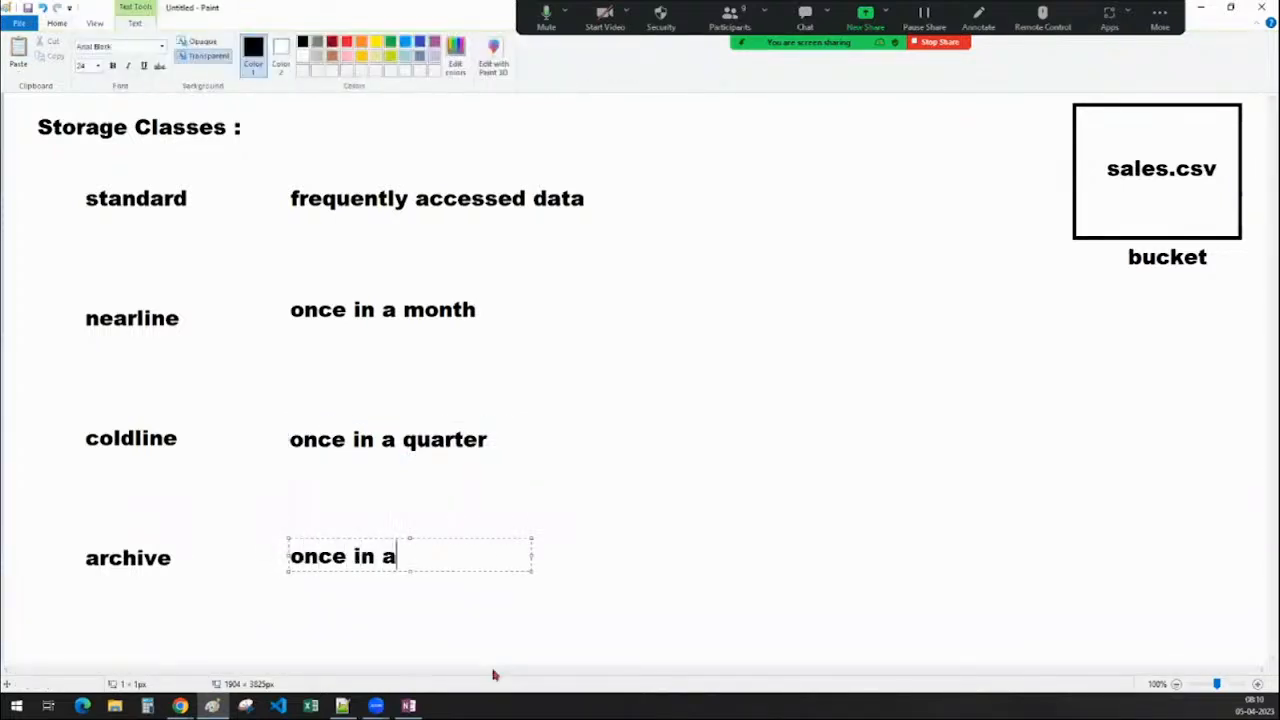
type("yer")
key("BackSpace")
key("BackSpace")
key("BackSpace")
key("BackSpace")
type("year")
left_click(737, 551)
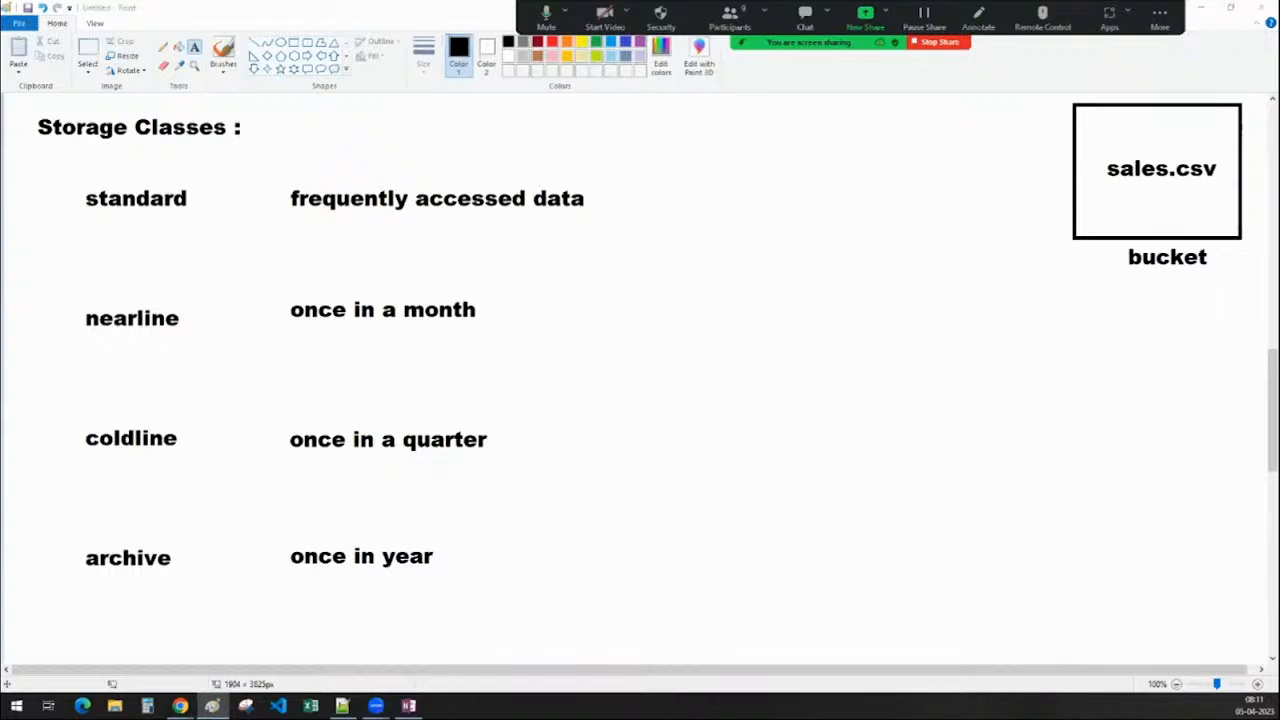
Switch from Paint to the '02_GCP Database Landscape' PowerPoint deck
key("super+e")
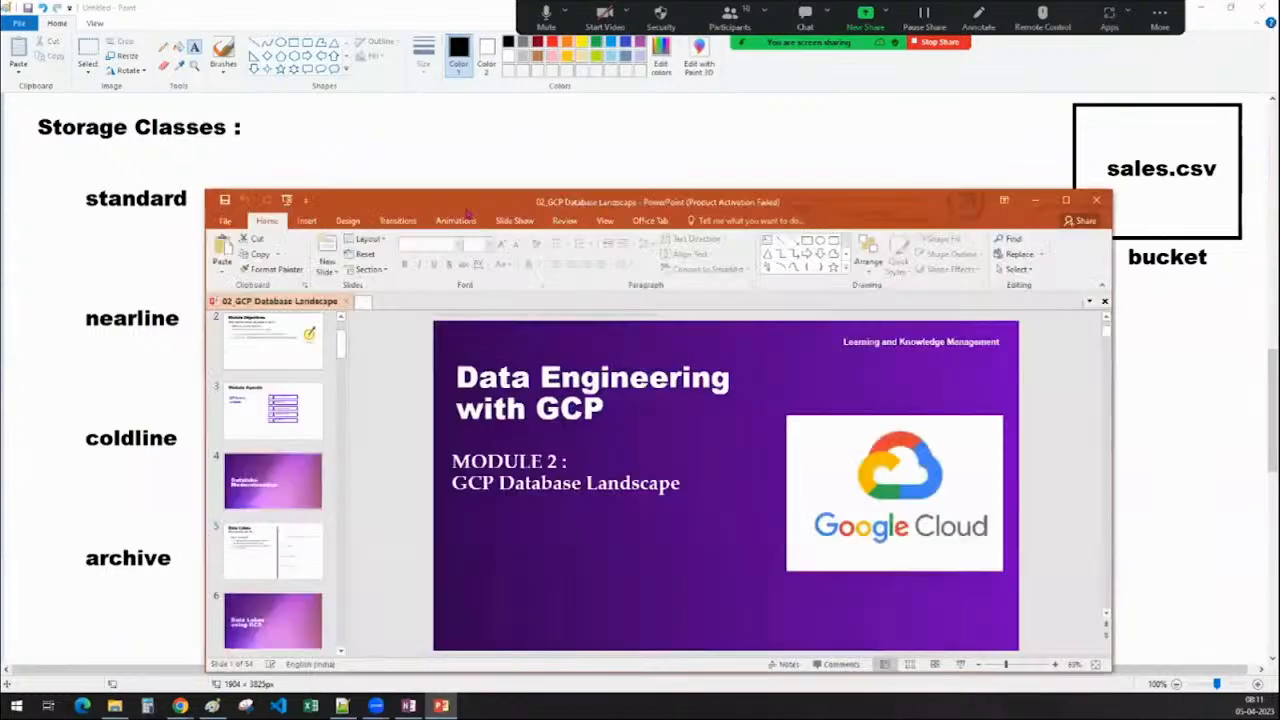
Maximize PowerPoint and delete the red ink annotations from the Storage class Pricing slide
double_click(467, 212)
scroll(100, 420, "down", 10)
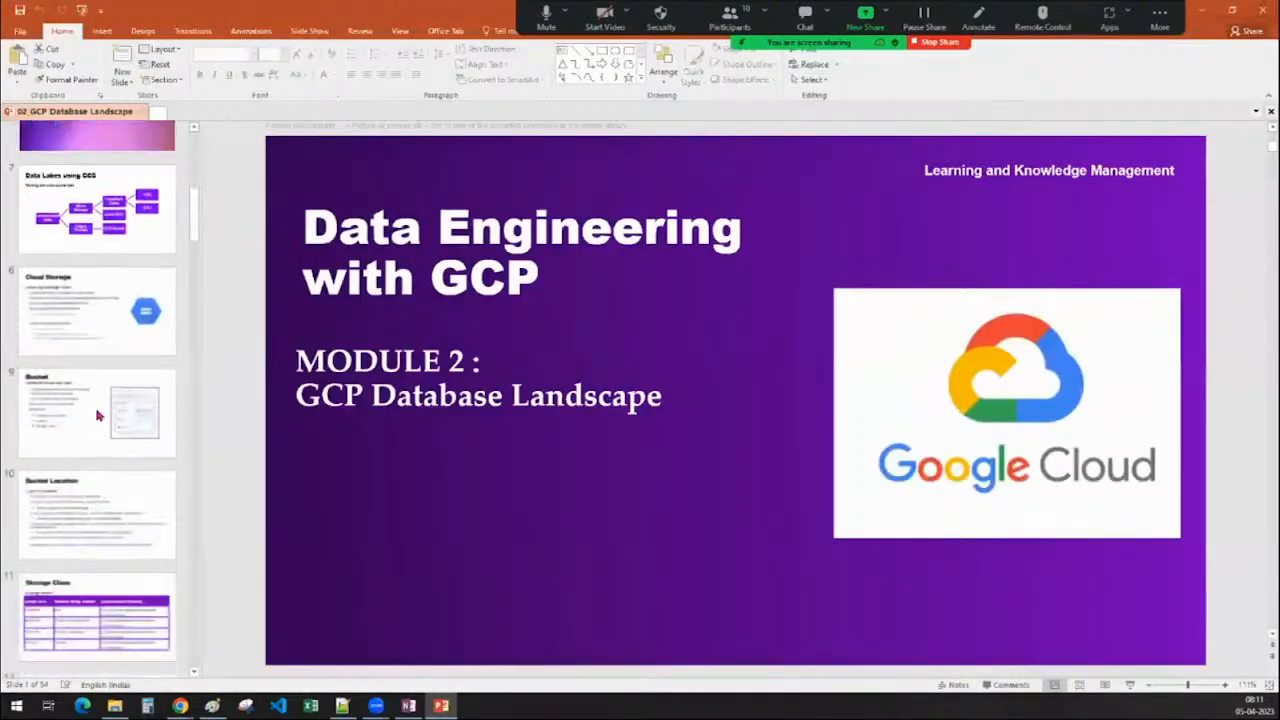
left_click(90, 322)
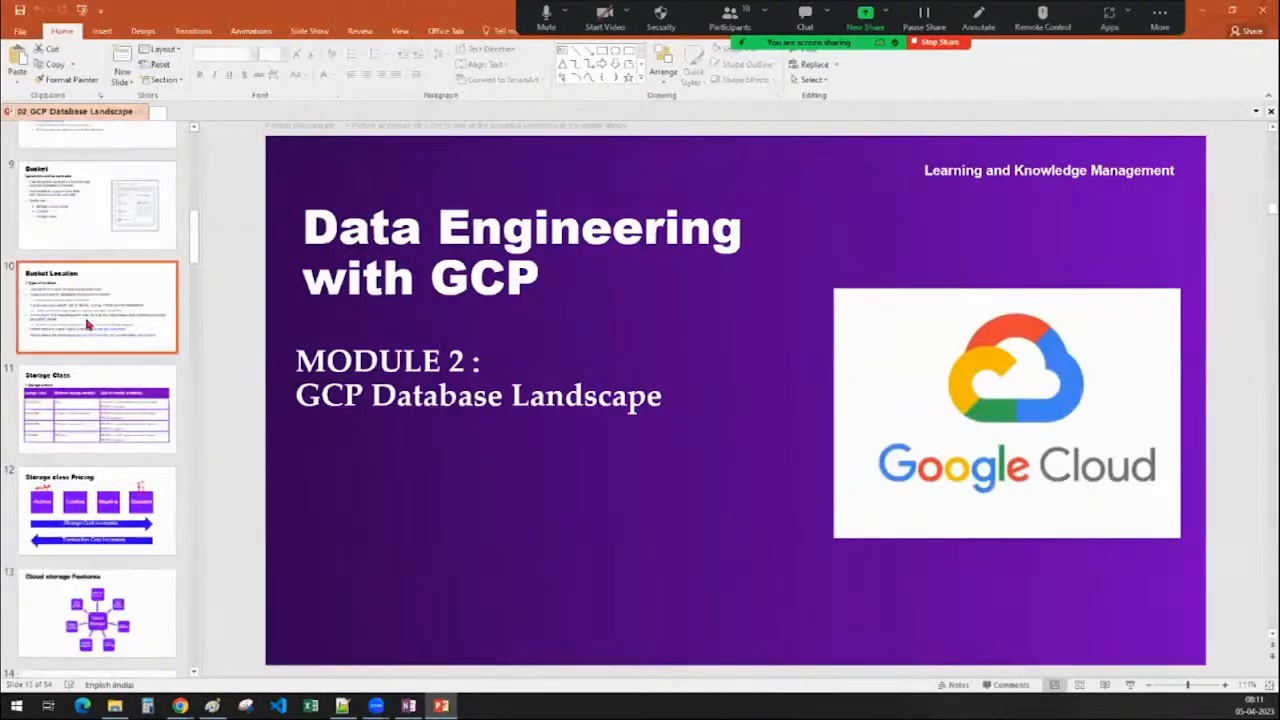
left_click(97, 420)
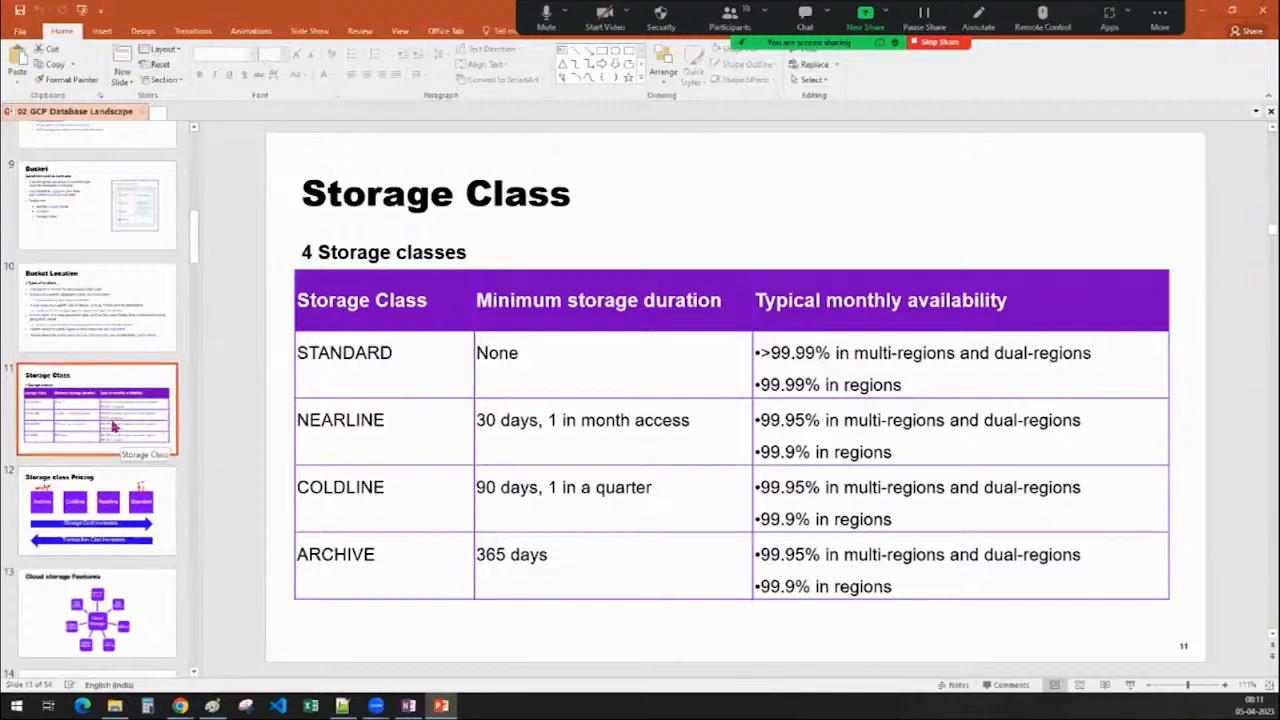
scroll(118, 427, "down", 1)
left_click(120, 430)
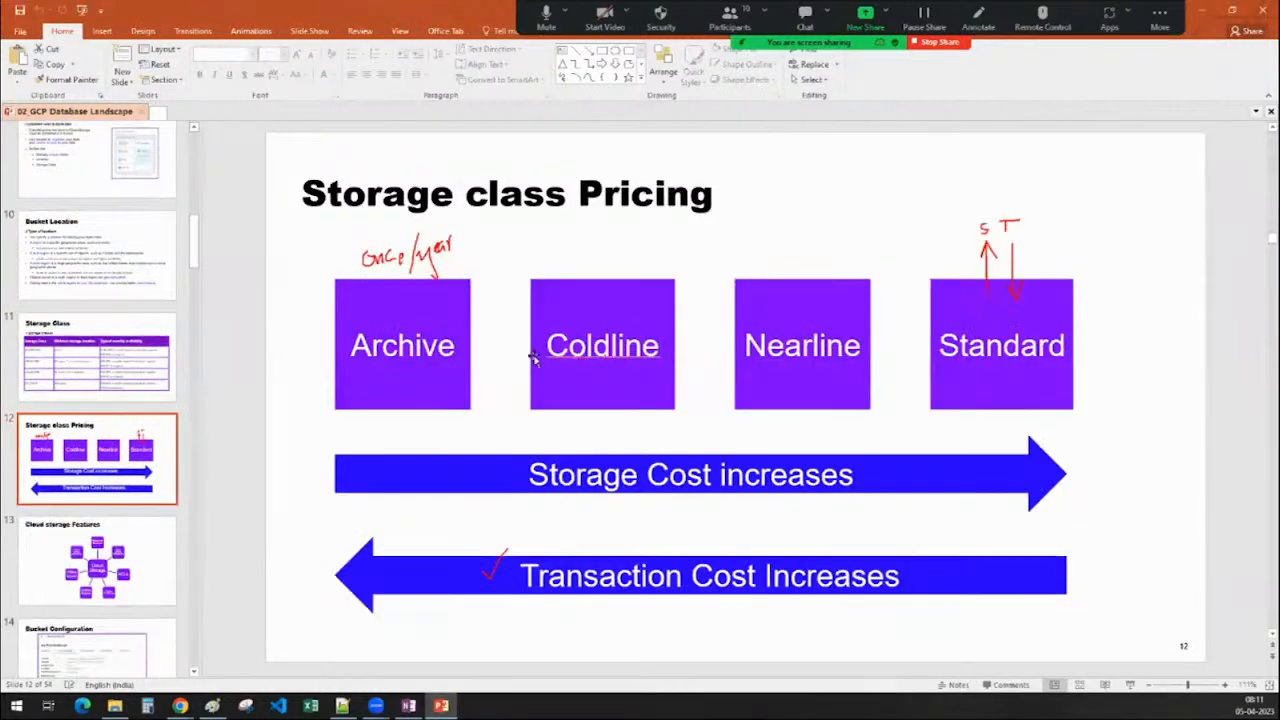
left_click(445, 248)
key("Delete")
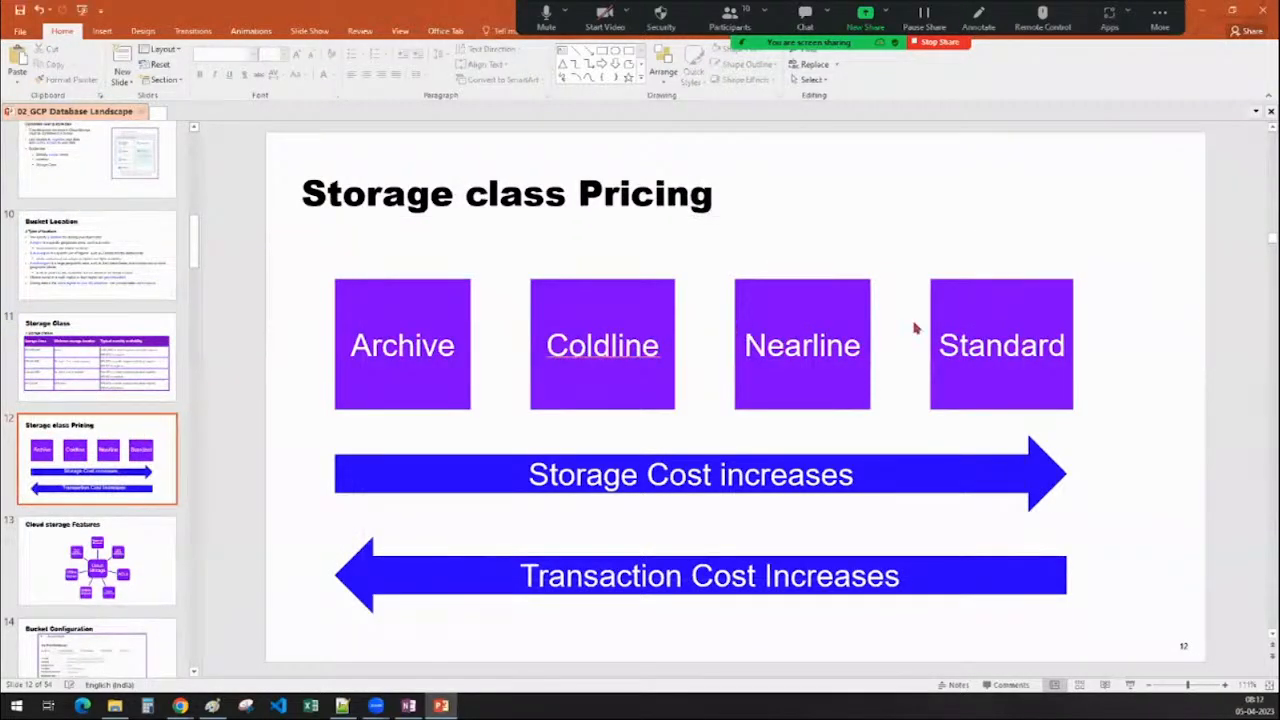
Present the slide show from the Storage Class slide, advancing to Storage class Pricing
key("Page_Up")
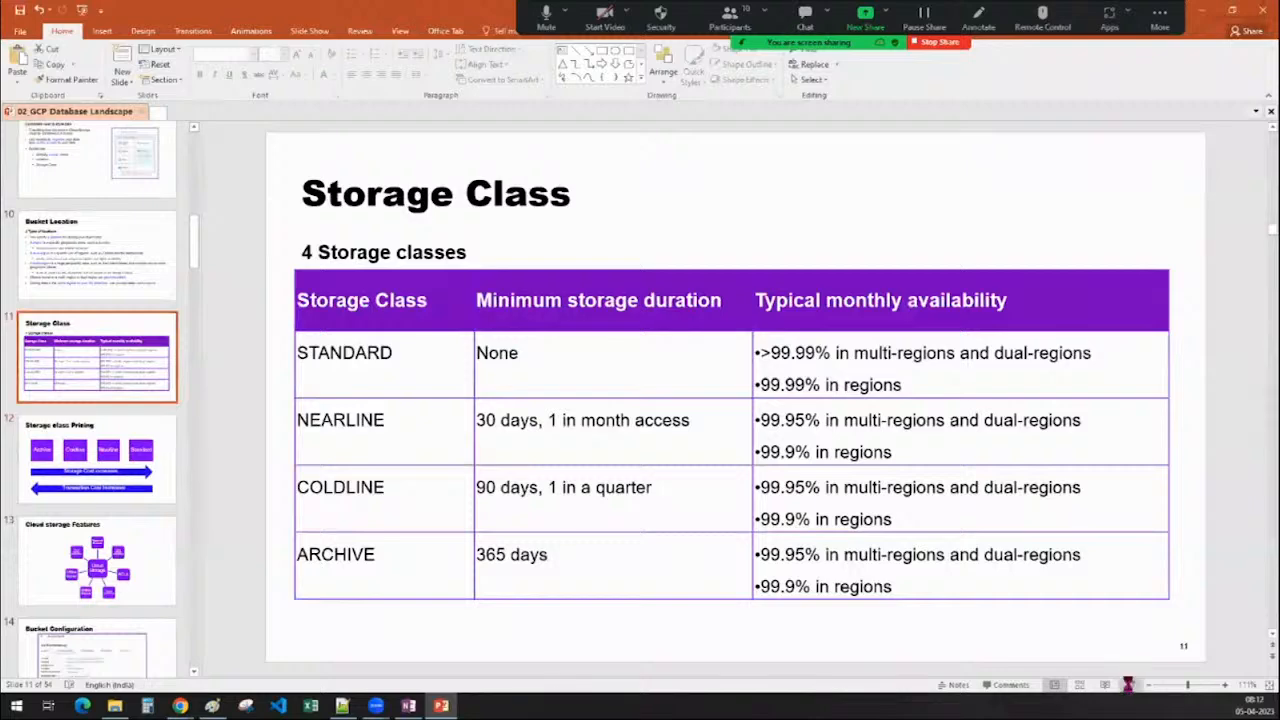
left_click(1129, 684)
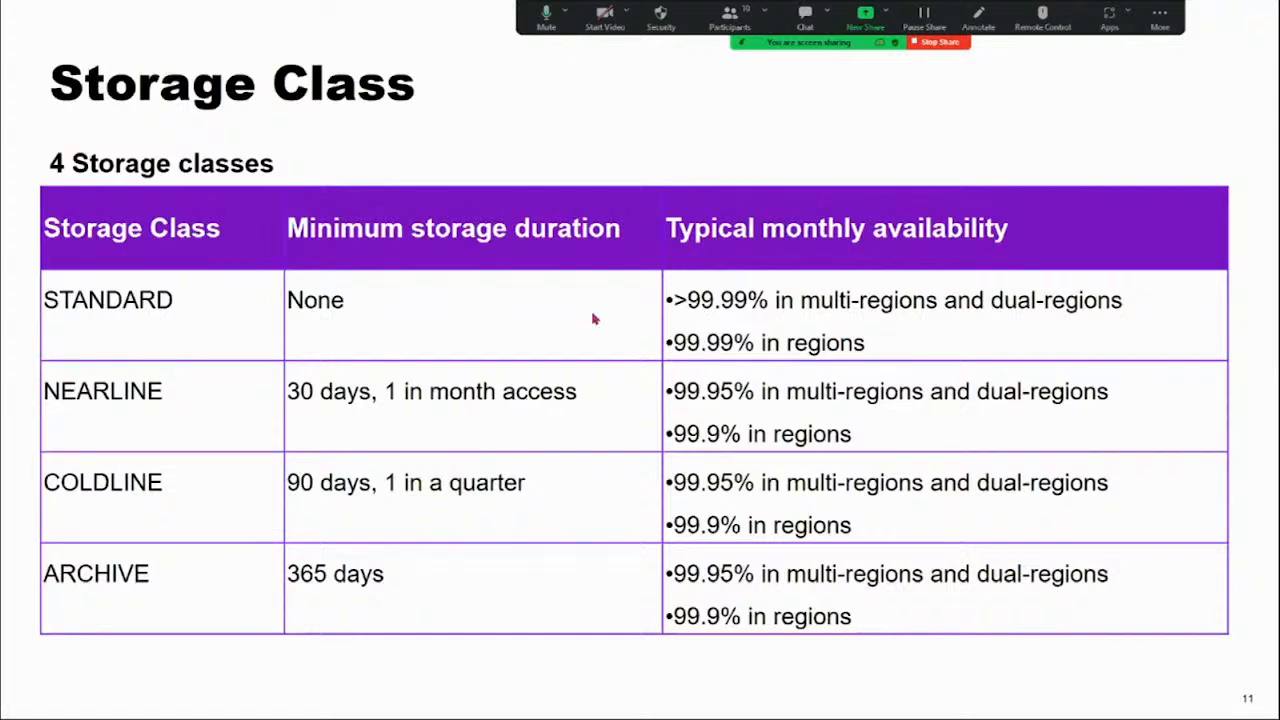
key("Right")
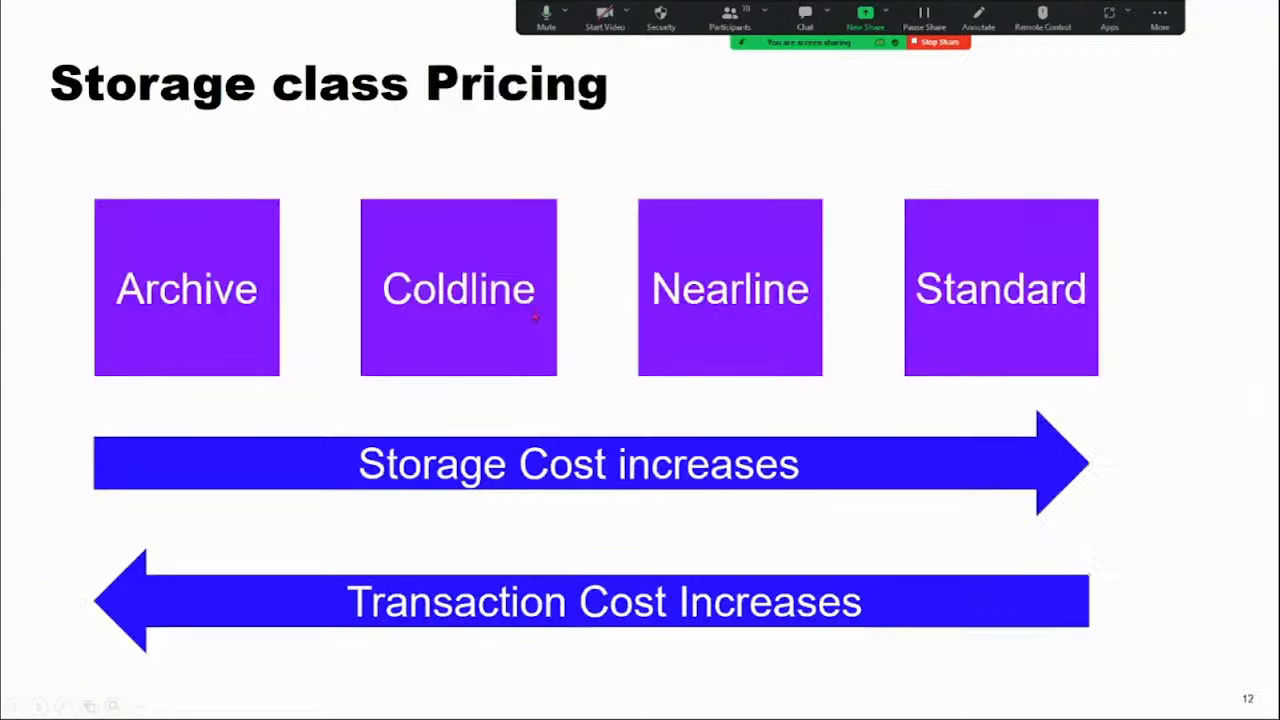
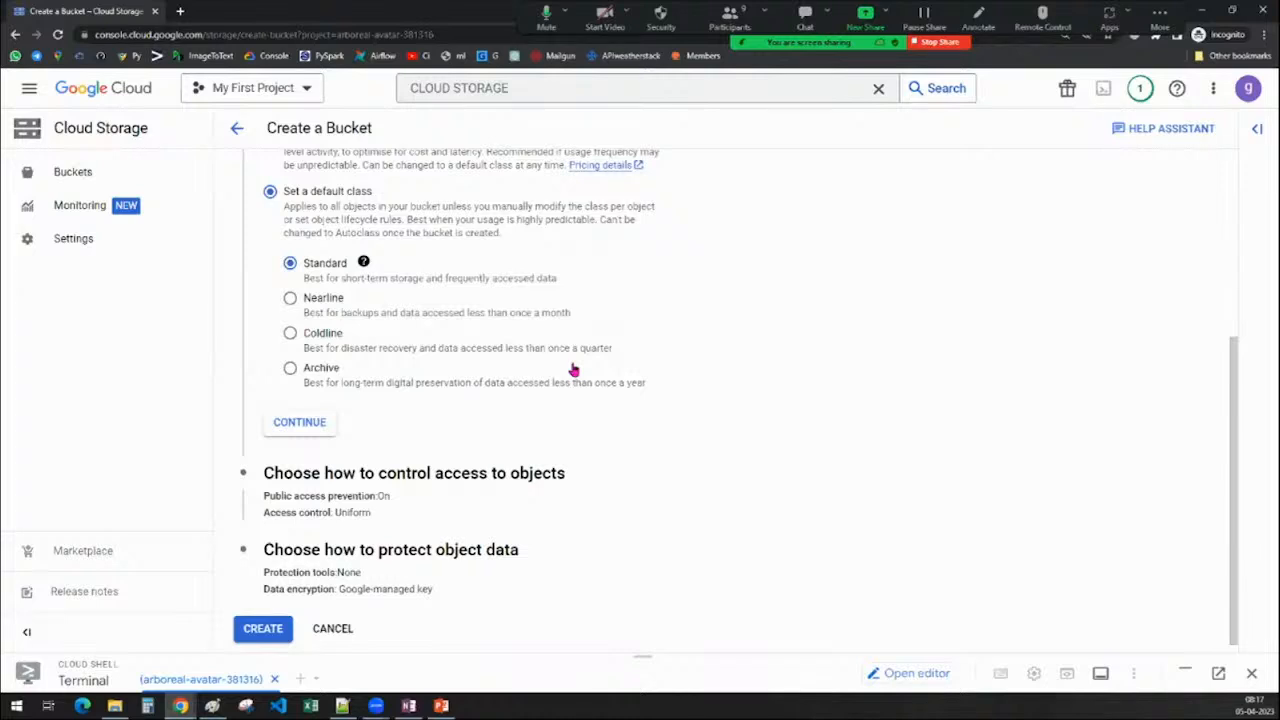
Try the Coldline and Nearline storage classes, returning to Standard after each
left_click(327, 338)
left_click(309, 268)
left_click(325, 299)
left_click(305, 266)
scroll(778, 413, "up", 1)
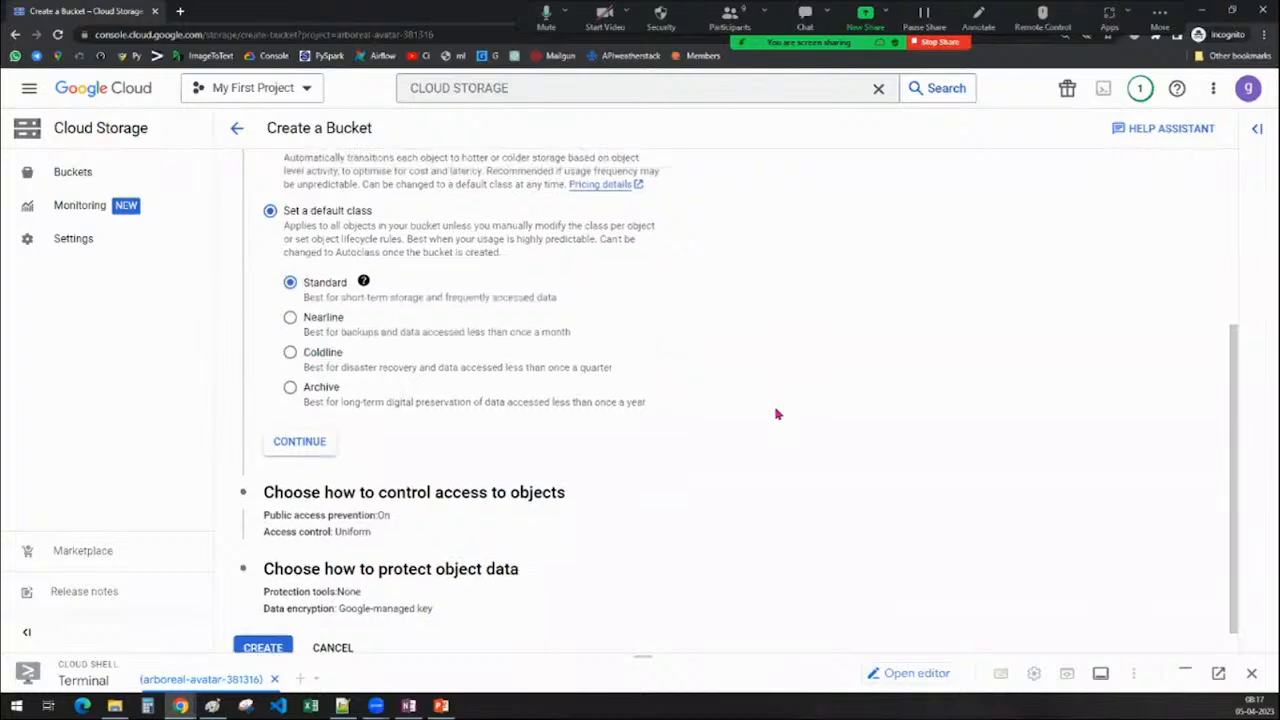
scroll(778, 413, "up", 2)
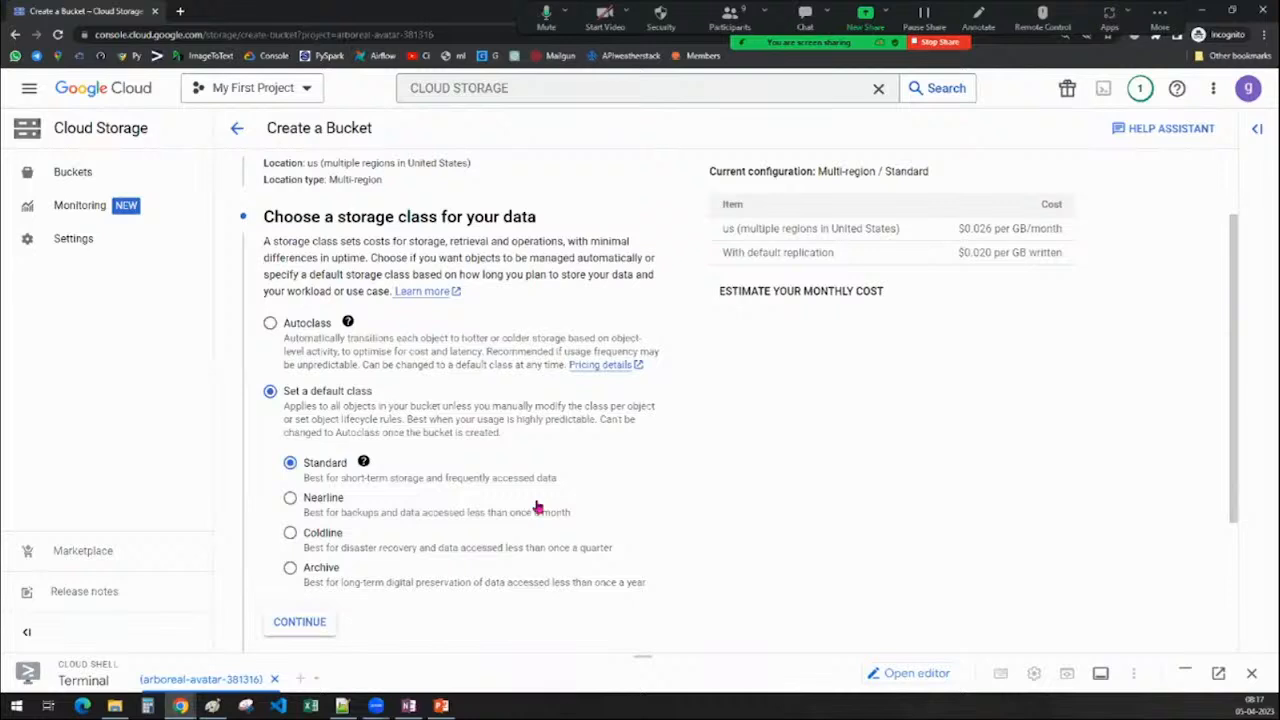
scroll(537, 507, "down", 2)
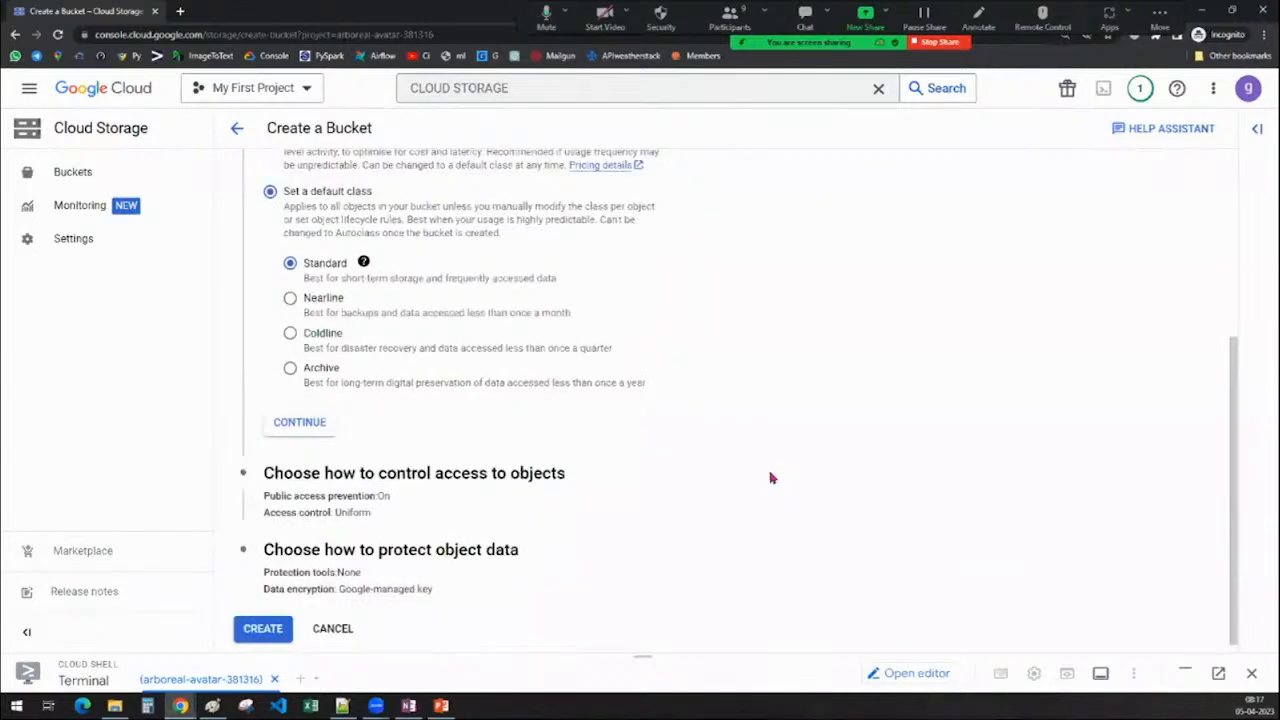
scroll(770, 478, "up", 1)
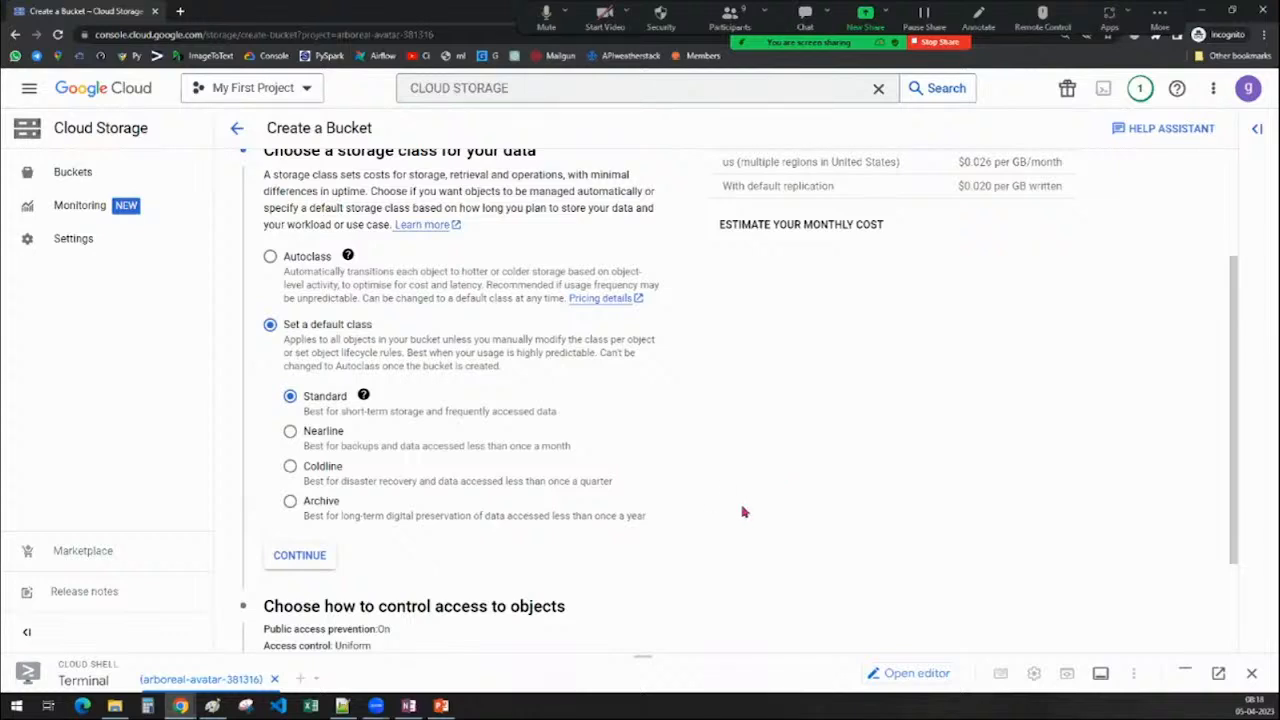
scroll(742, 512, "down", 1)
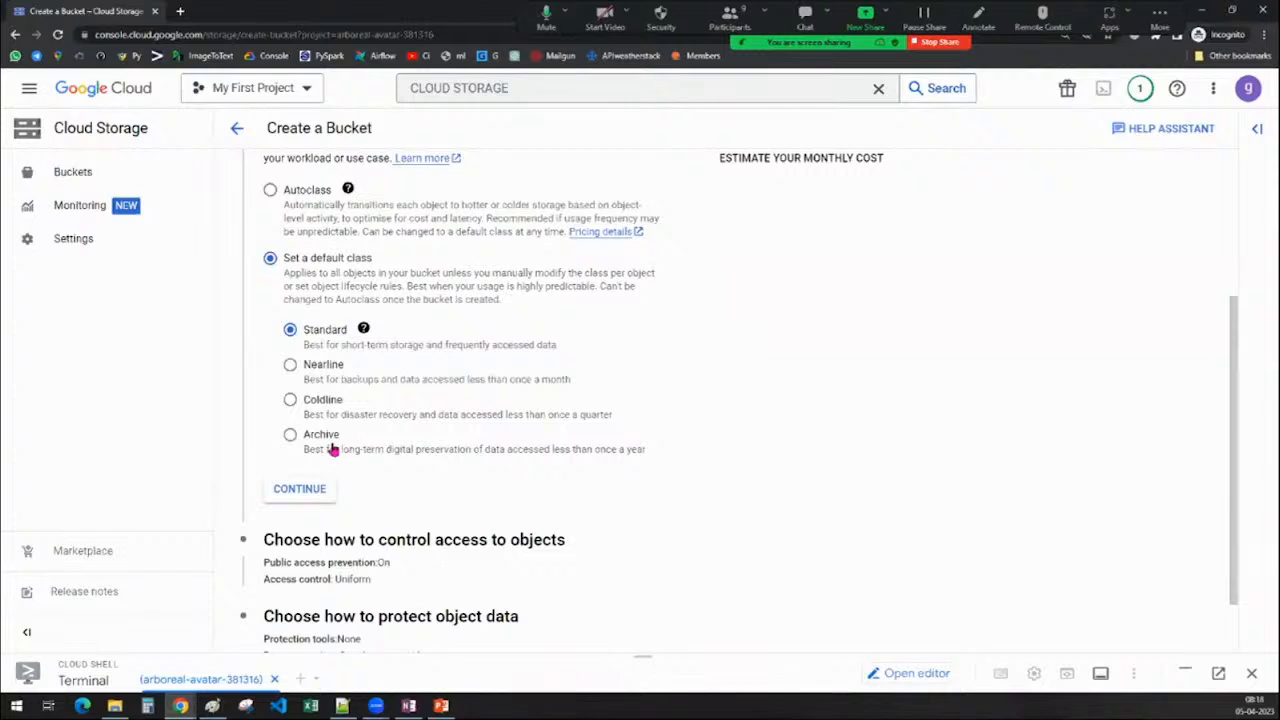
mouse_move(361, 334)
scroll(797, 451, "up", 1)
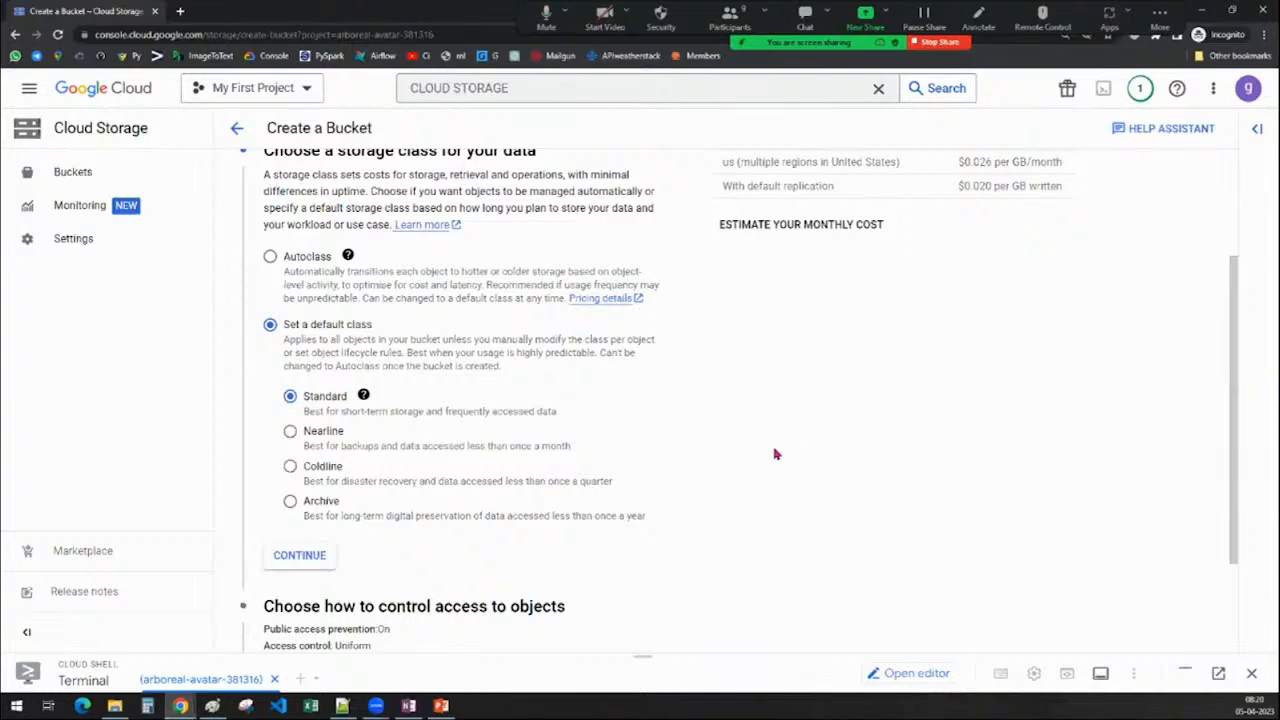
scroll(769, 443, "up", 1)
scroll(769, 443, "down", 1)
scroll(703, 337, "down", 2)
scroll(703, 337, "up", 2)
scroll(703, 337, "down", 2)
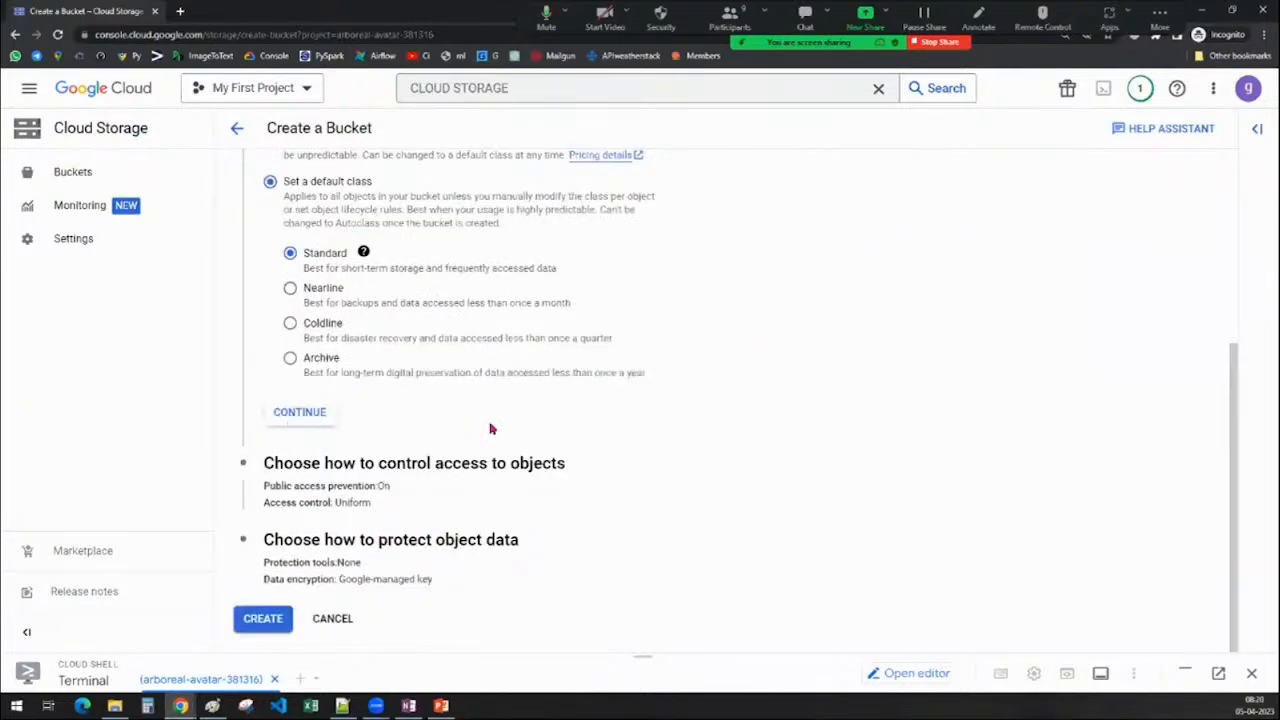
scroll(488, 400, "up", 1)
scroll(463, 261, "up", 1)
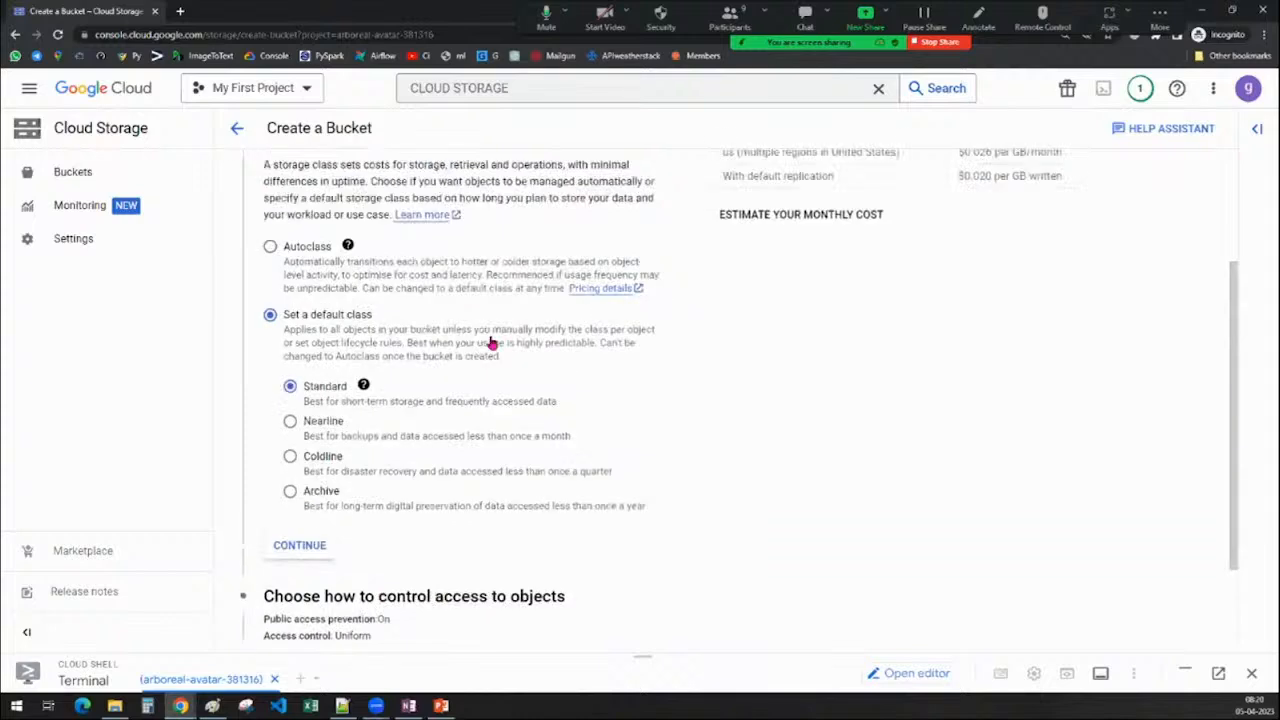
scroll(569, 391, "down", 2)
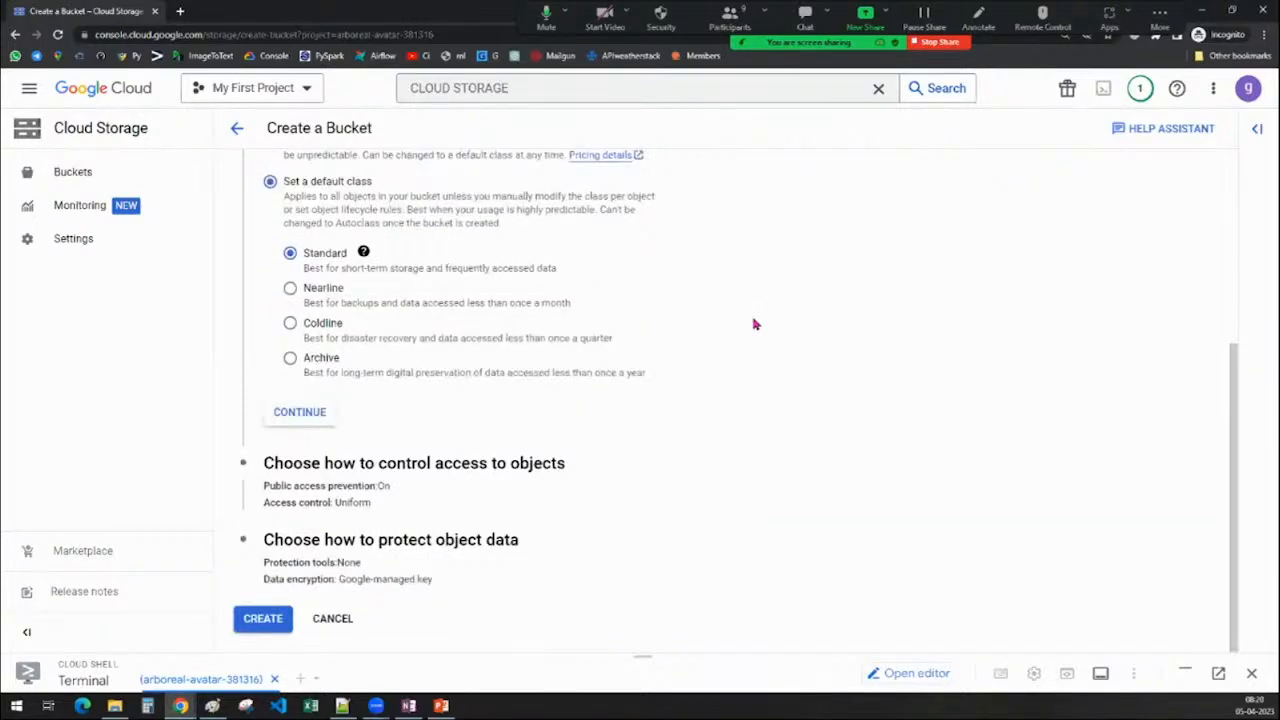
Continue past the Standard storage class to the object access-control options
left_click(310, 413)
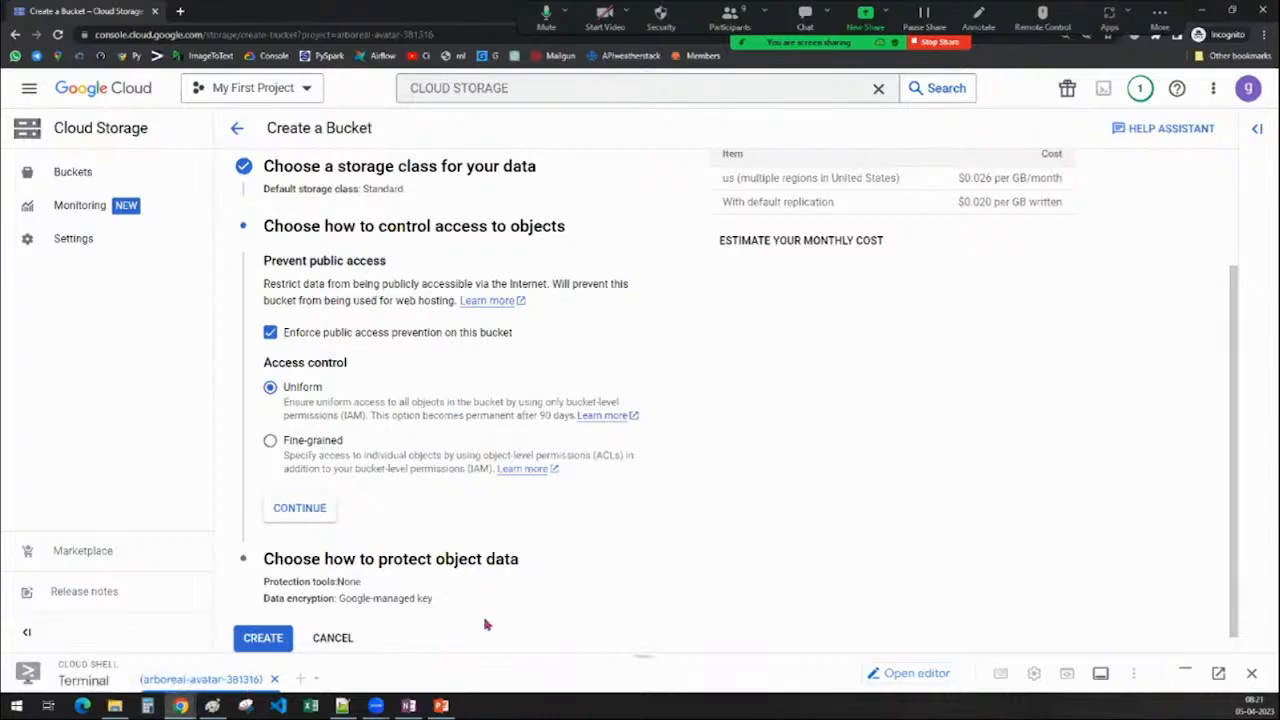
Select the 'there are two associated' cost note in Paint and drag it above Storage Classes
left_click(213, 706)
scroll(608, 211, "down", 10)
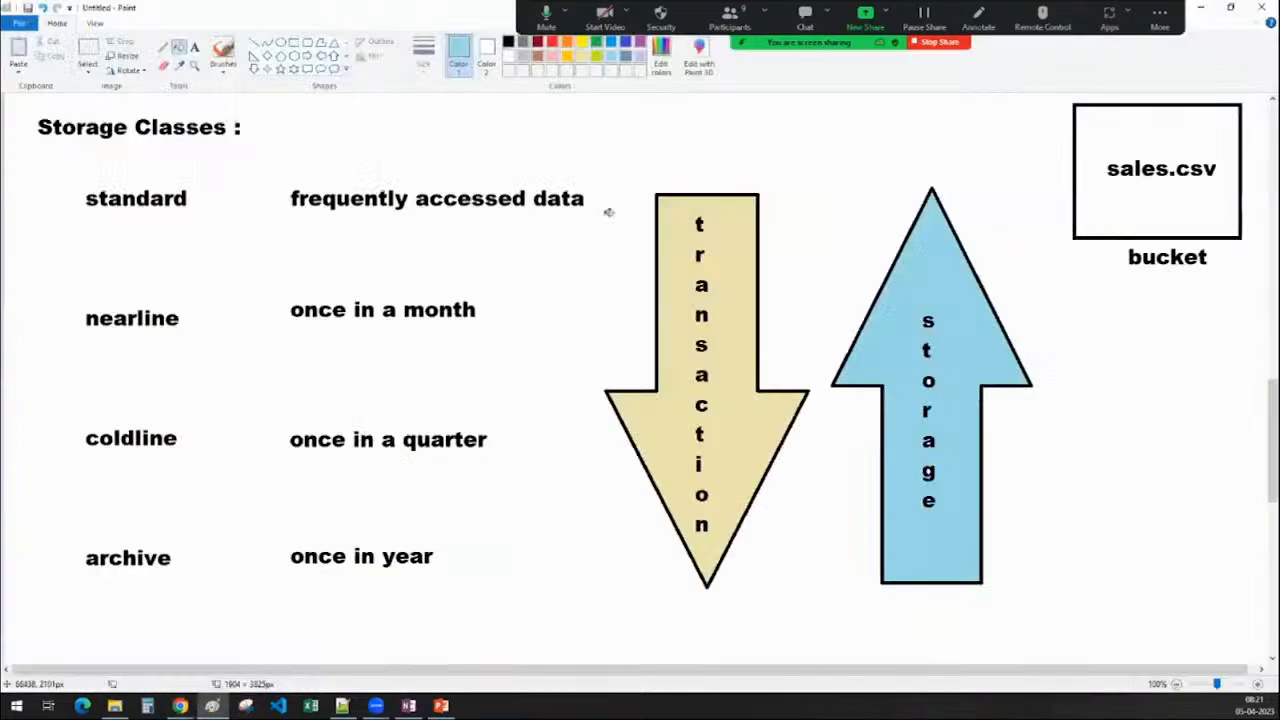
left_click(194, 47)
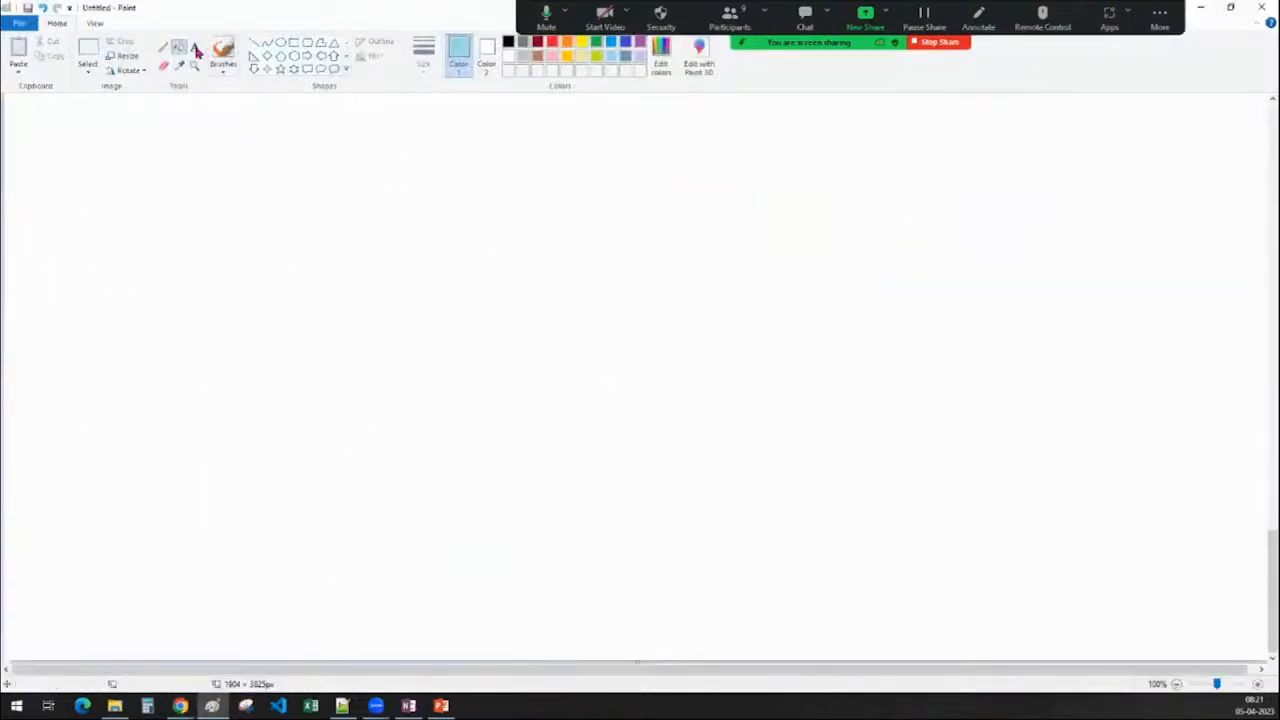
scroll(190, 280, "up", 5)
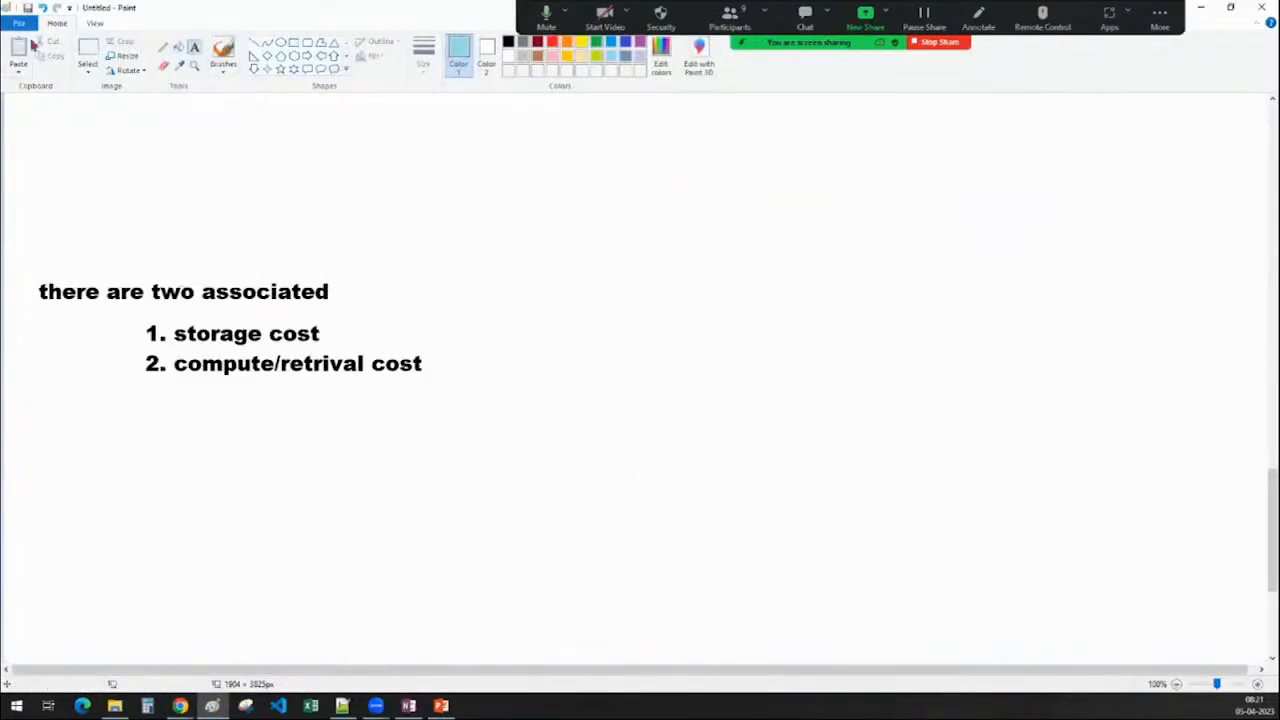
left_click(88, 55)
left_click_drag(14, 247, 126, 307)
left_click_drag(220, 342, 443, 426)
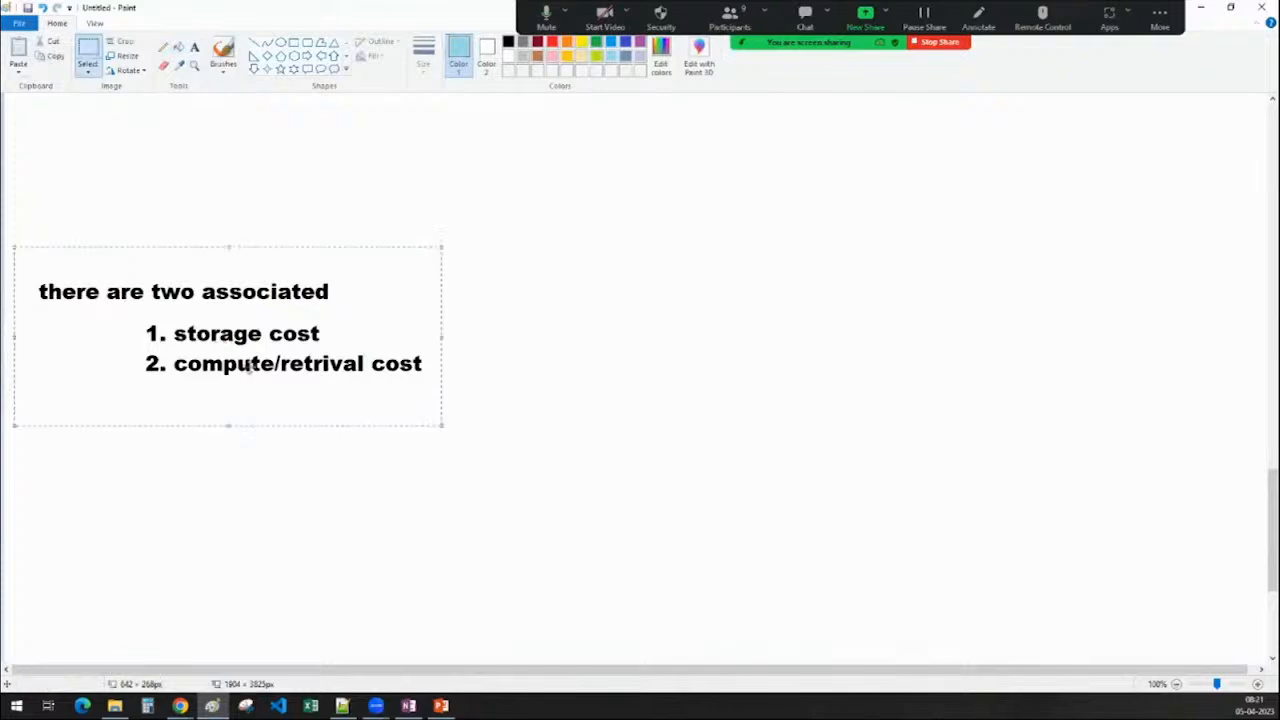
left_click_drag(249, 366, 263, 151)
scroll(360, 464, "up", 5)
left_click_drag(310, 540, 348, 562)
scroll(348, 562, "up", 3)
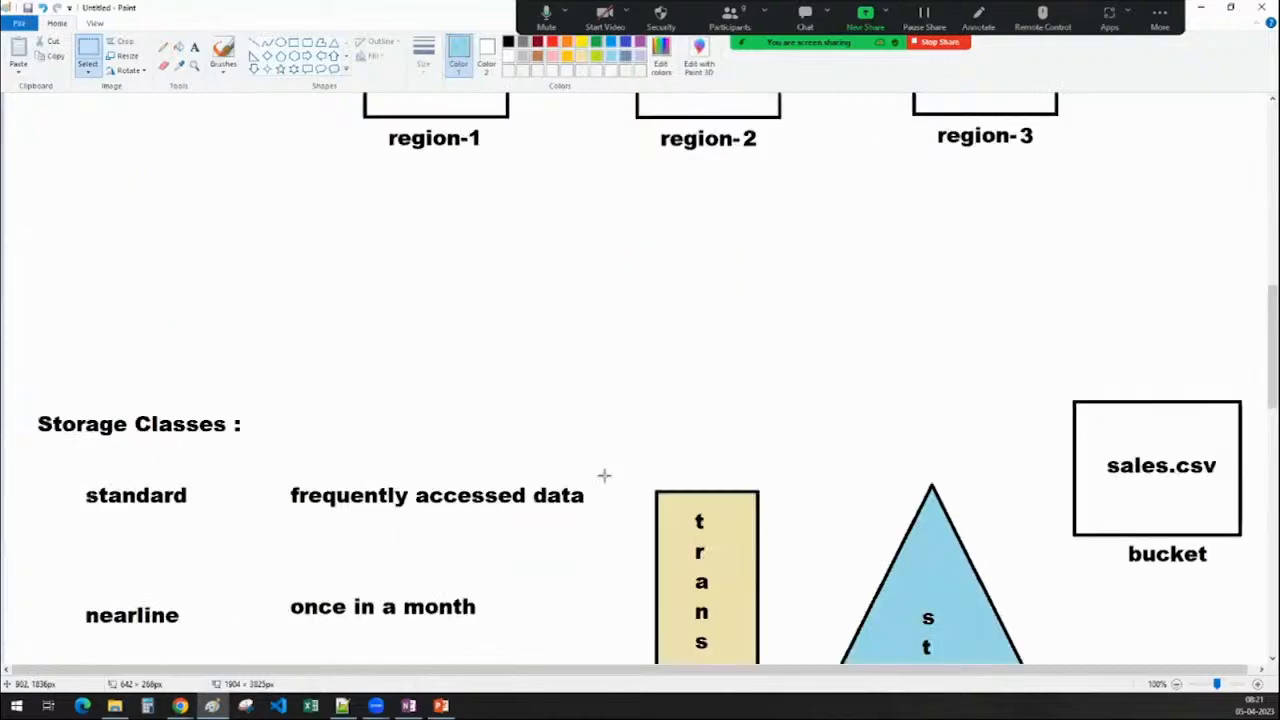
scroll(494, 435, "down", 3)
left_click_drag(338, 503, 533, 46)
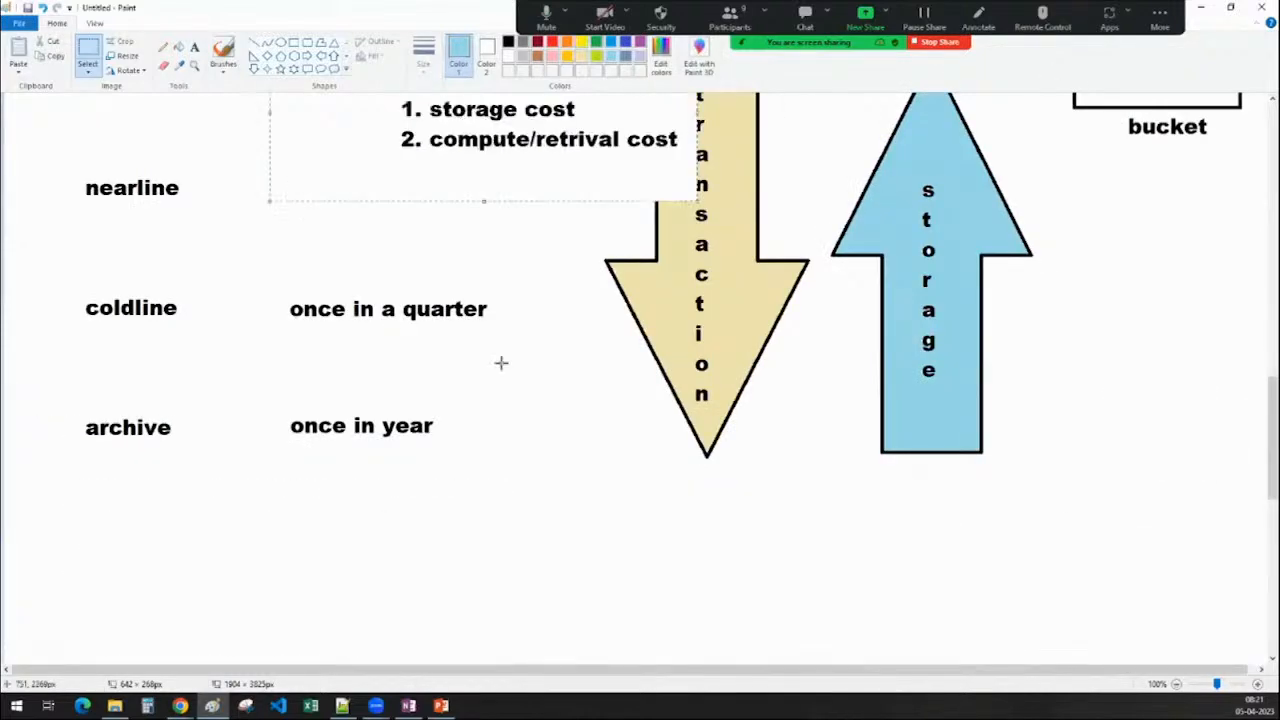
scroll(466, 409, "up", 3)
left_click_drag(466, 409, 596, 173)
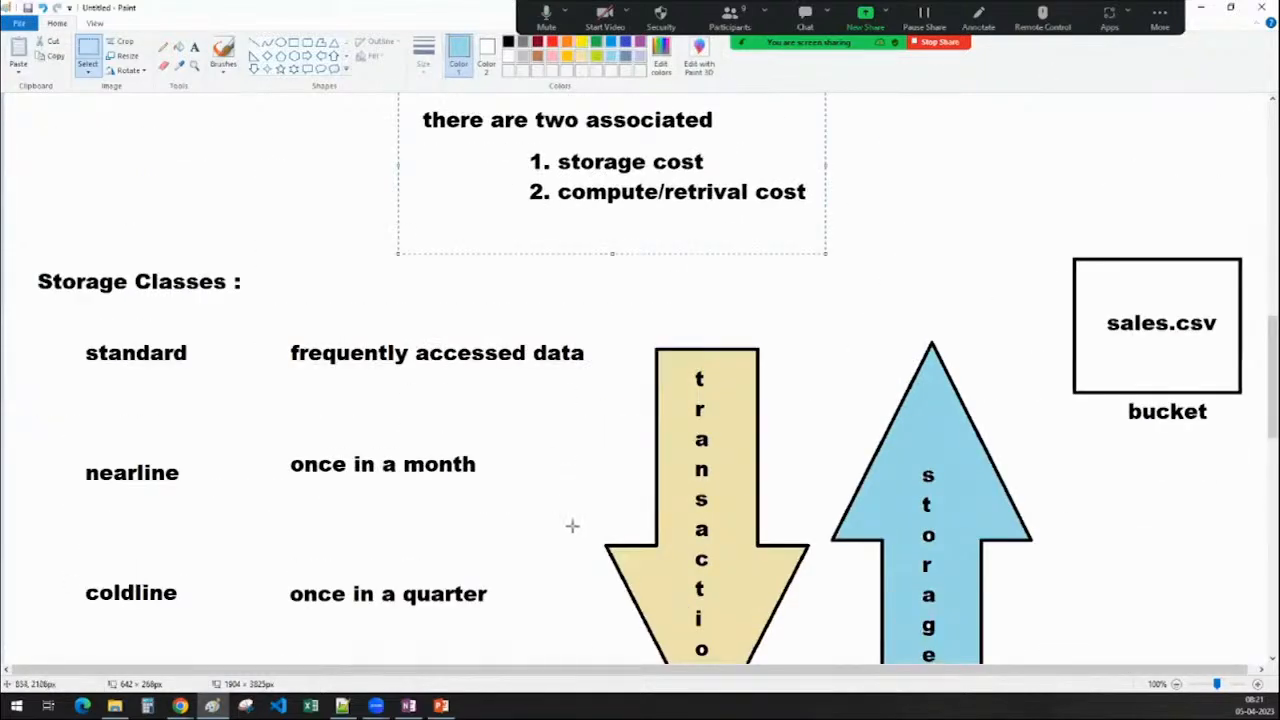
scroll(566, 429, "down", 10)
Add a black 'Access Control :' heading at the canvas top-left
left_click(199, 48)
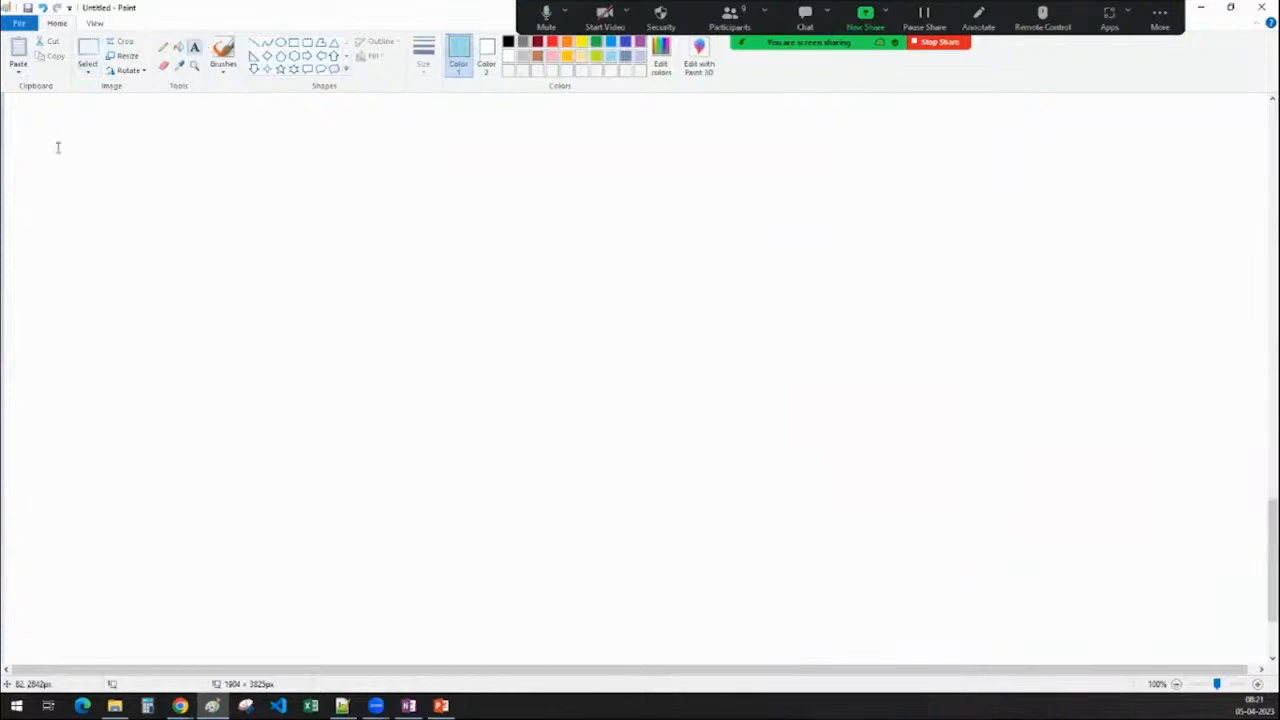
left_click(36, 108)
type("Ac")
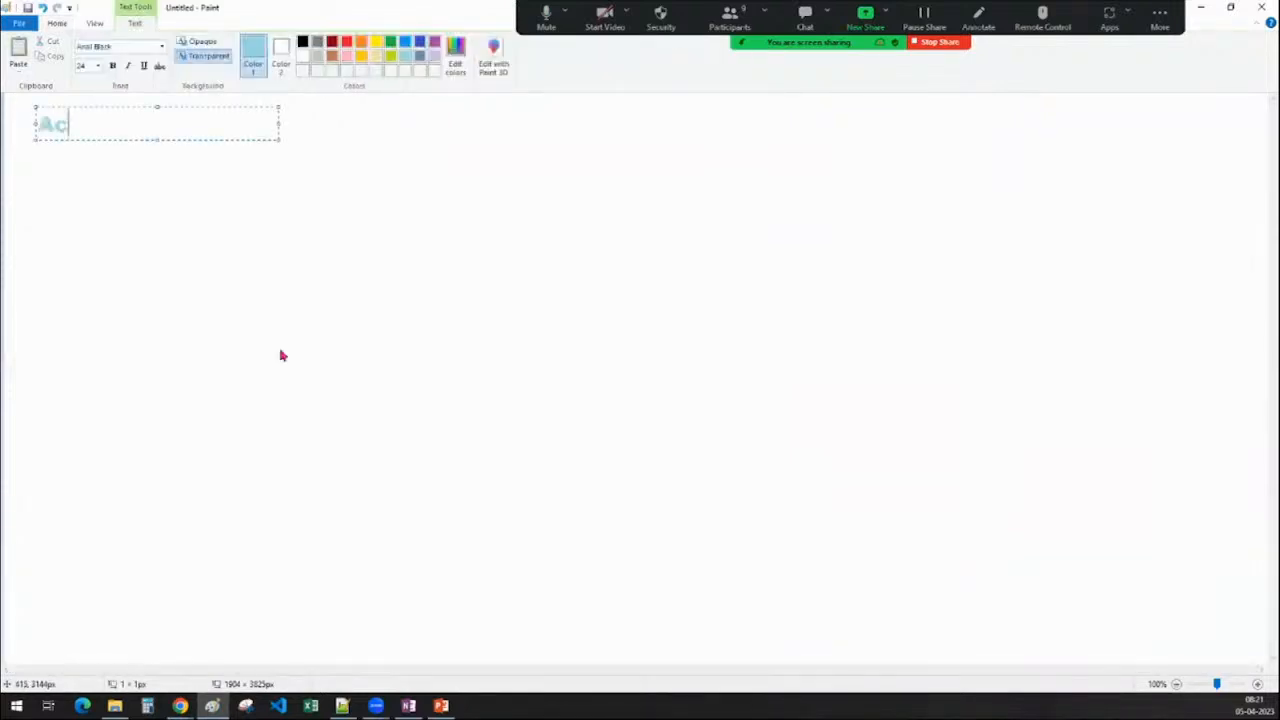
type("cess Cont")
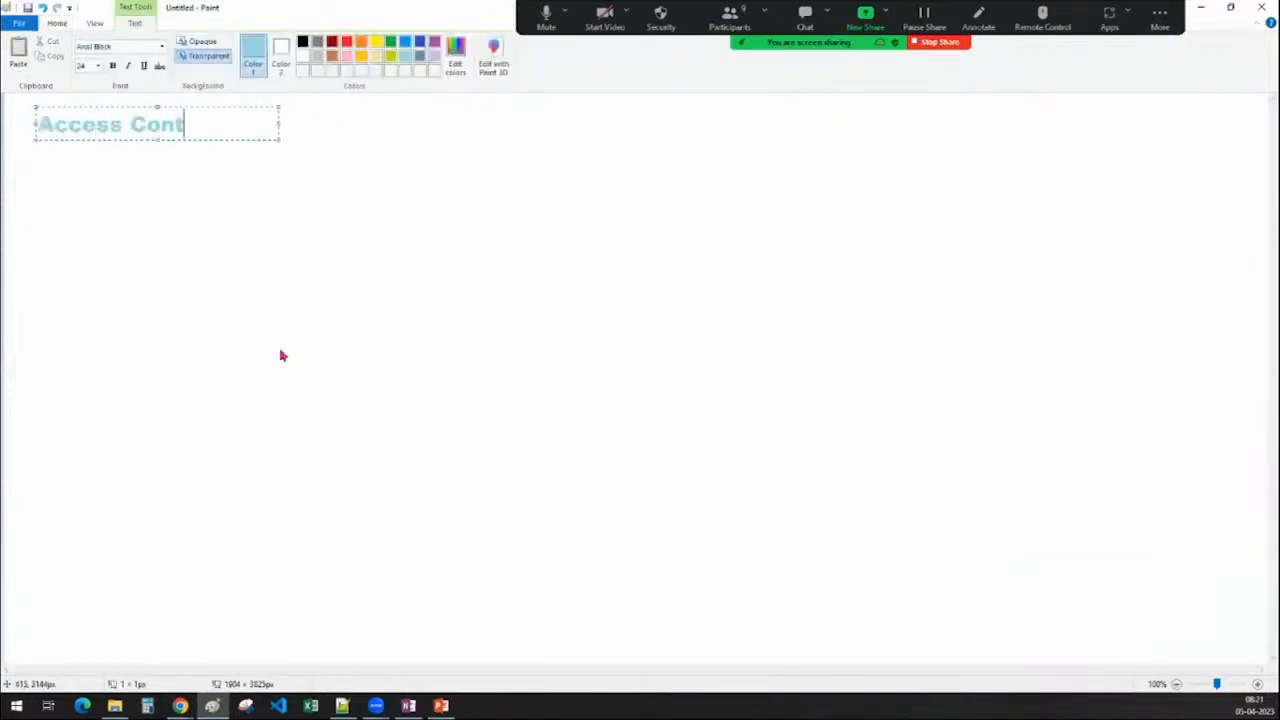
type("rol :")
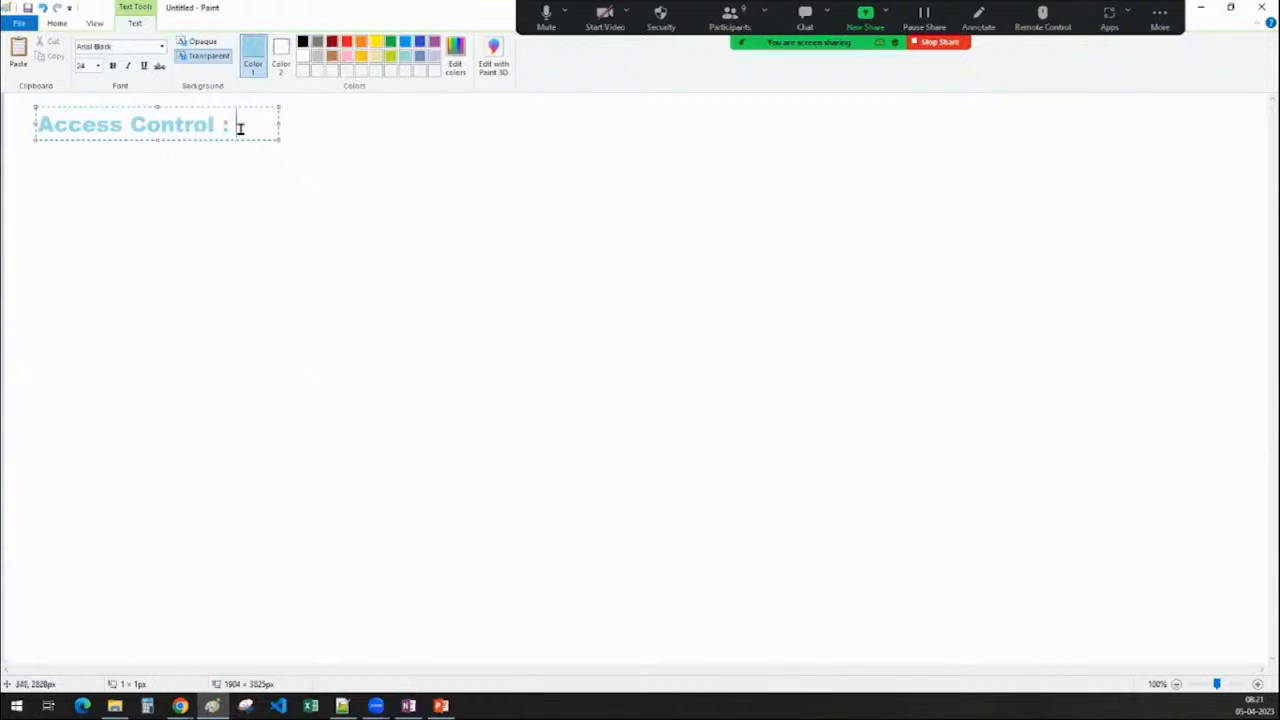
left_click_drag(237, 126, 86, 108)
left_click(306, 43)
left_click(463, 363)
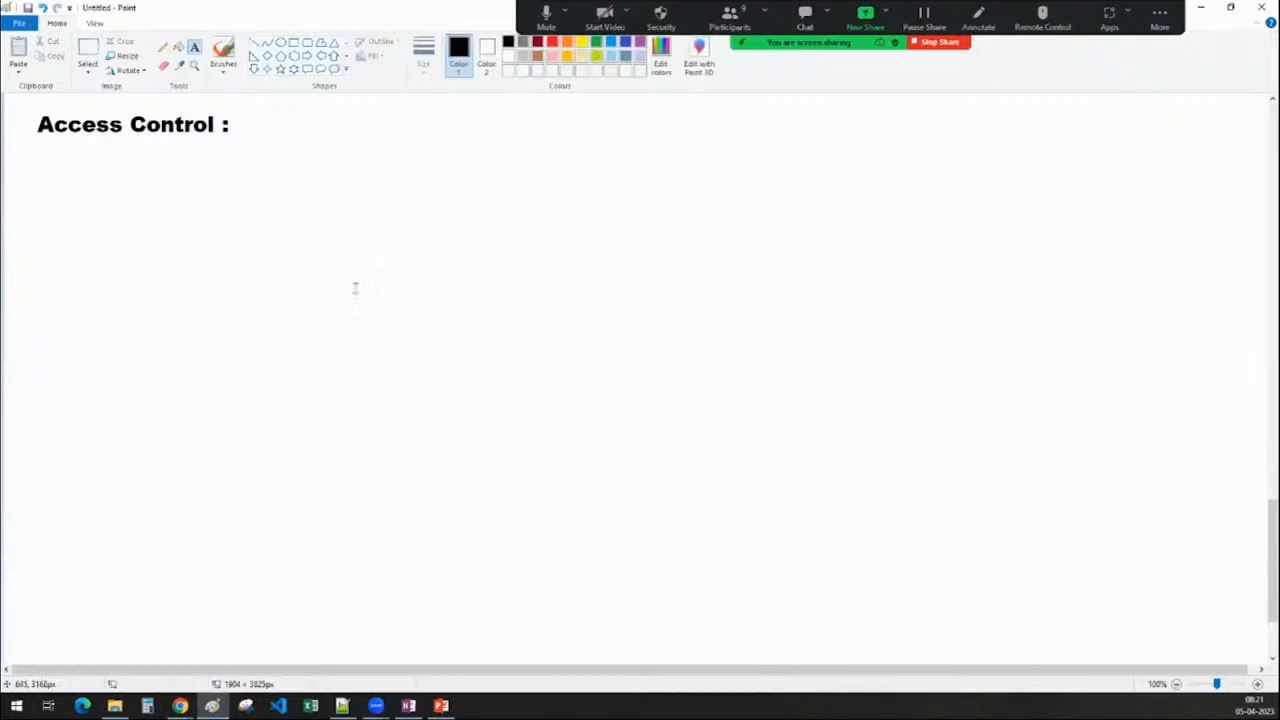
Draw a tall rectangle below the heading
left_click(293, 43)
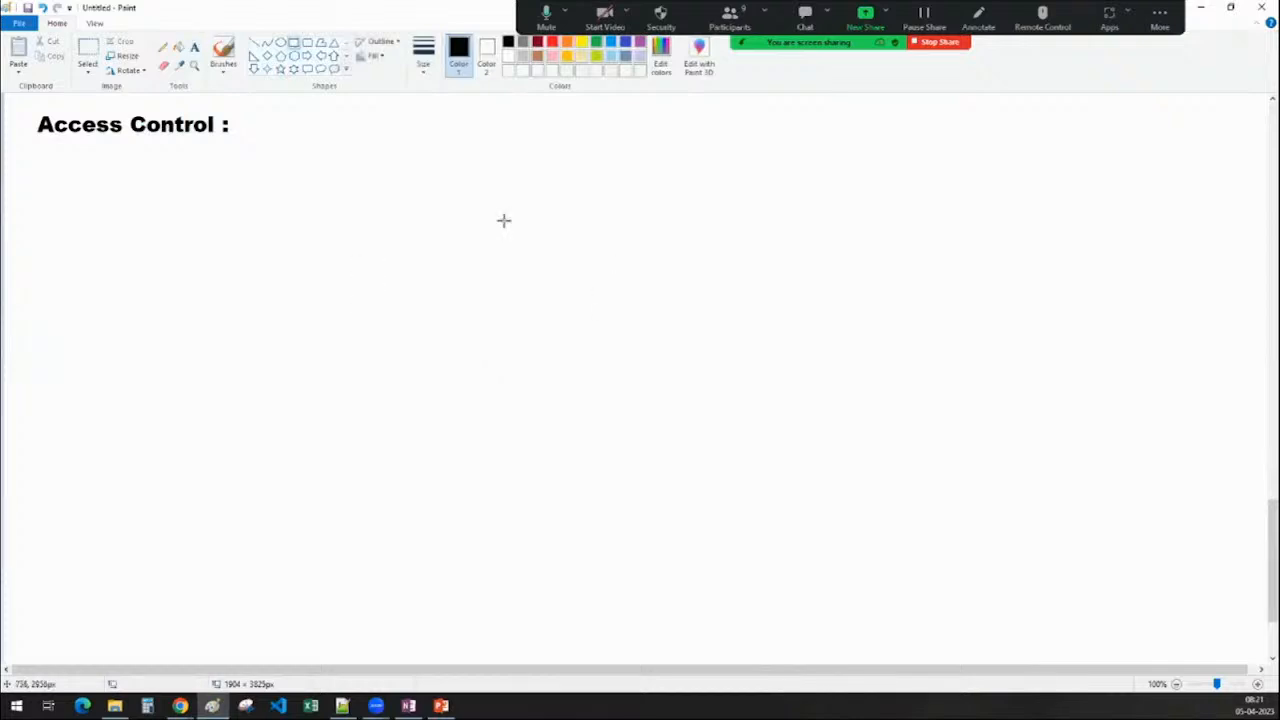
left_click_drag(488, 207, 770, 546)
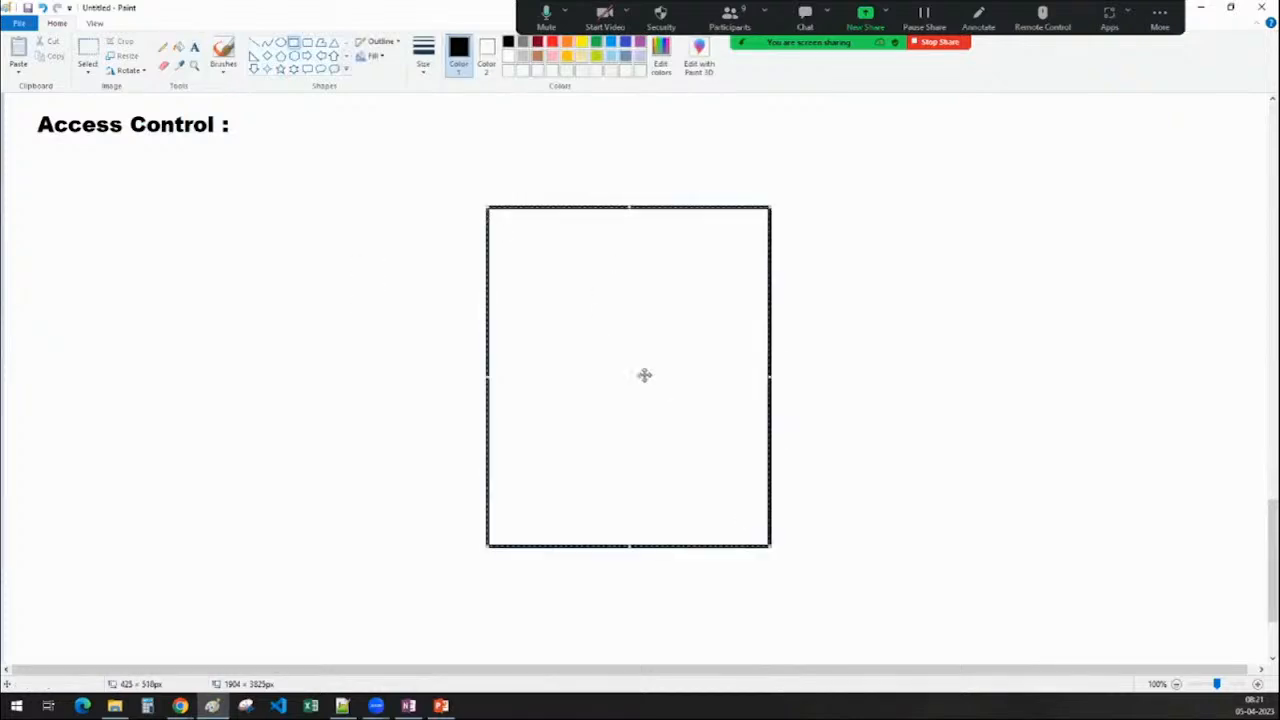
left_click_drag(643, 374, 626, 377)
left_click(946, 429)
List sales.csv, schema.json, project_conf.text and sensitive_data.word inside the rectangle, one per line
left_click(194, 50)
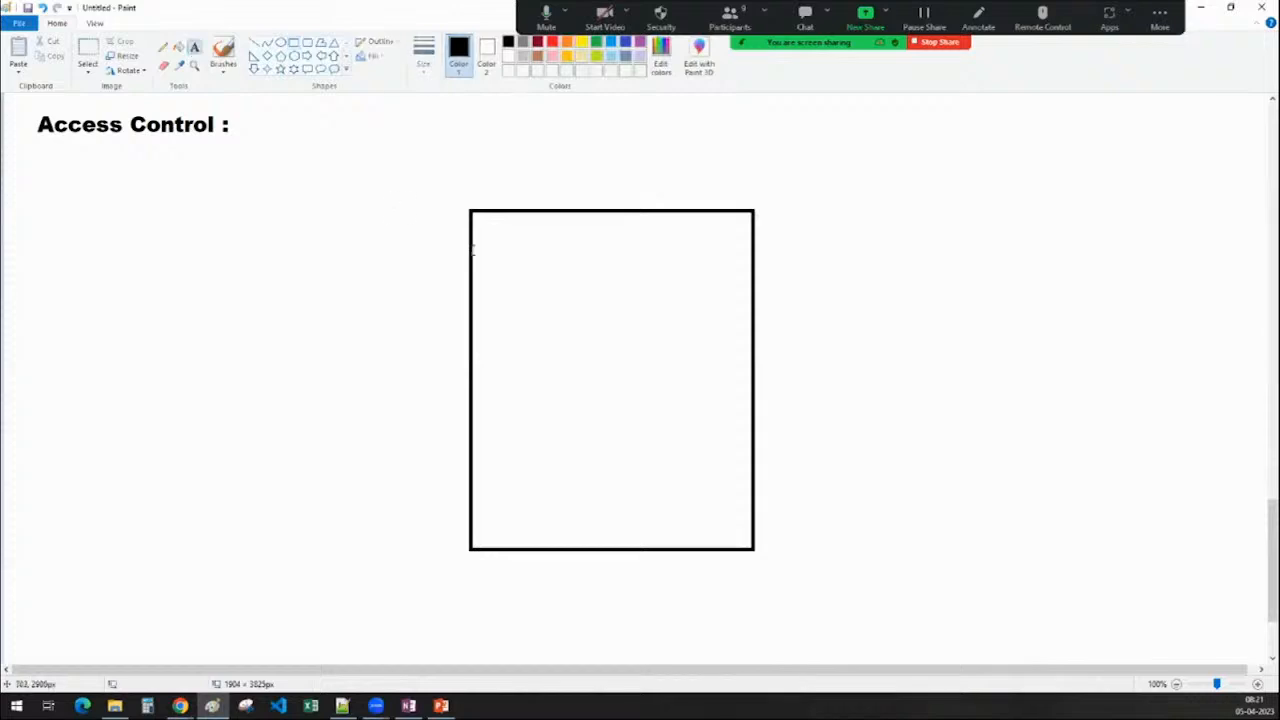
left_click(507, 256)
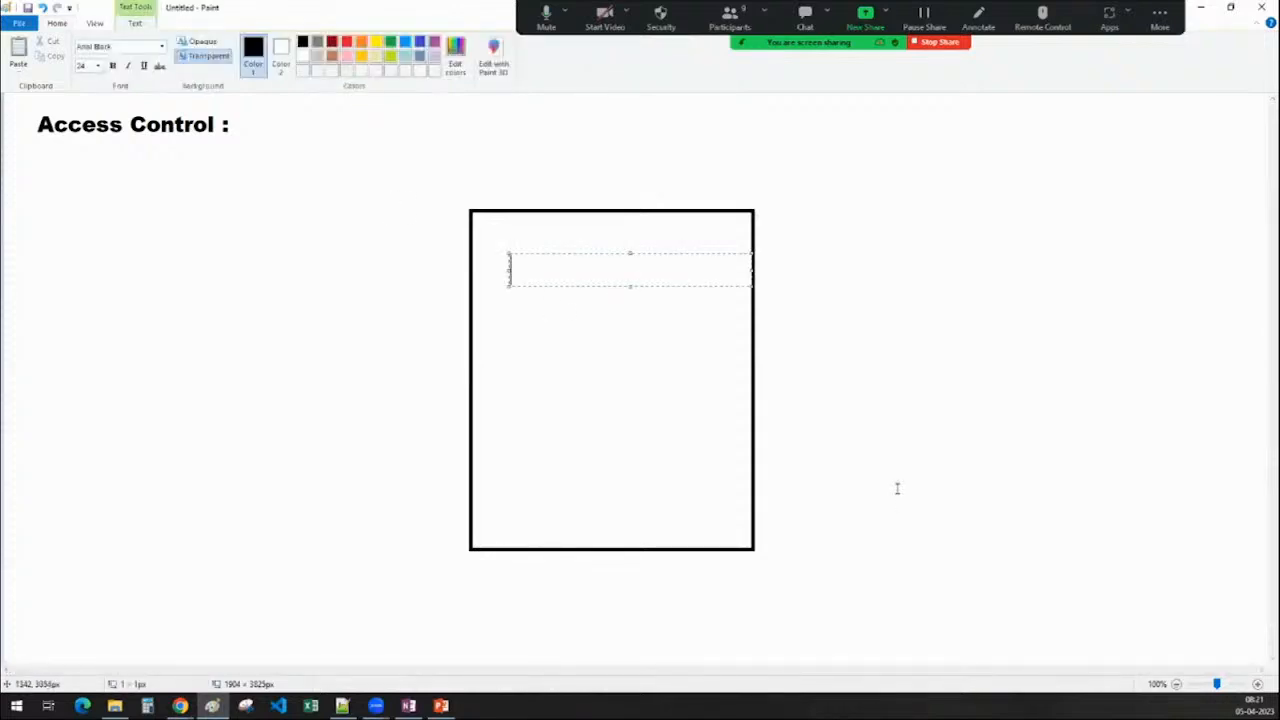
type("sales.csv")
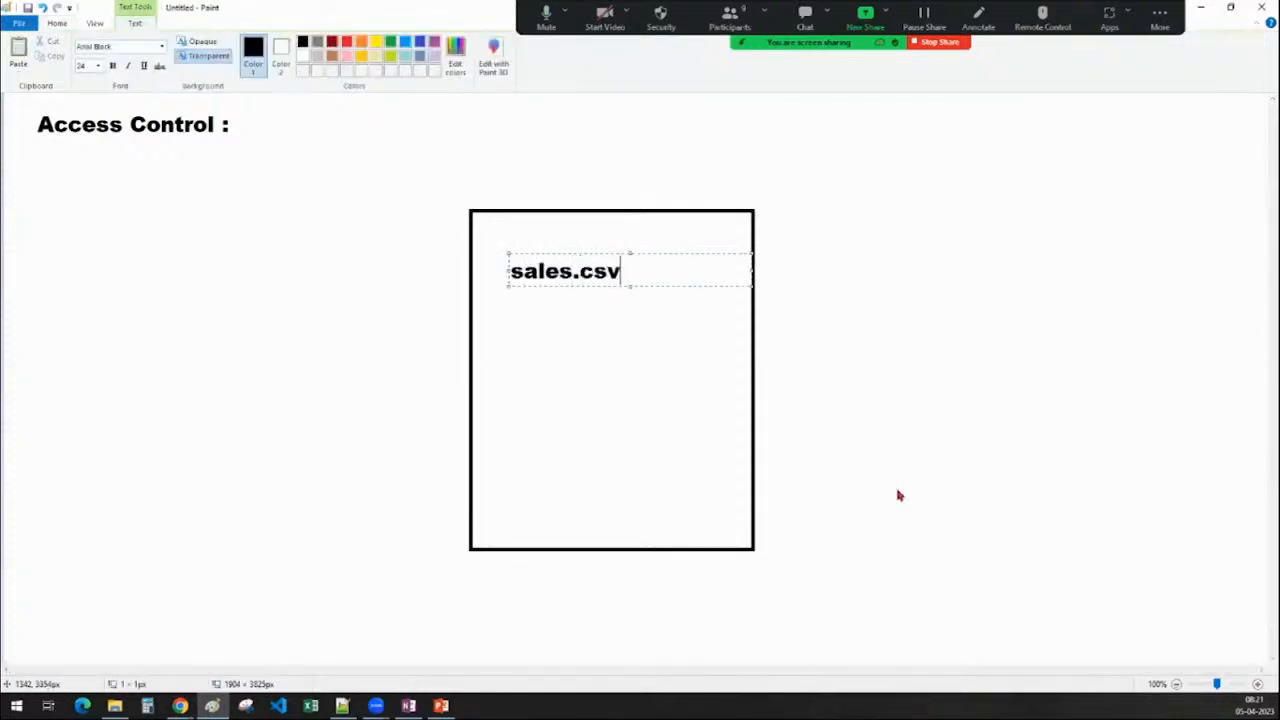
key("Return")
key("Return")
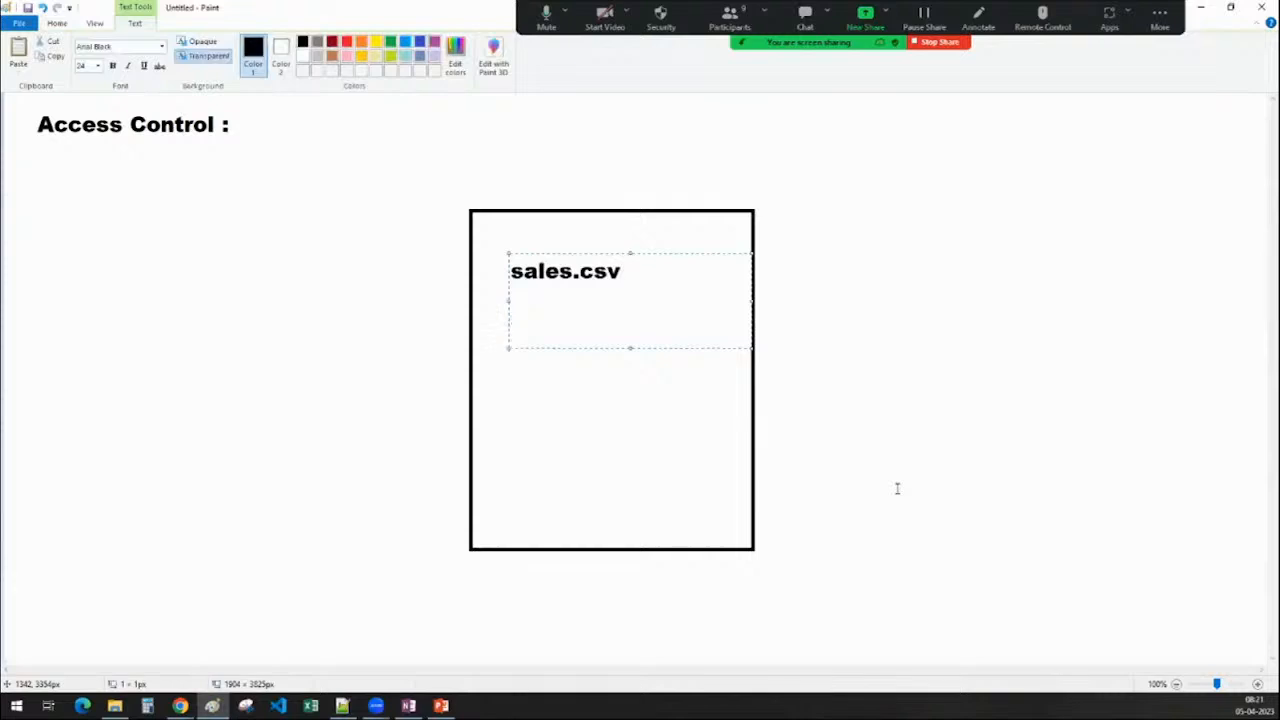
type("schema.")
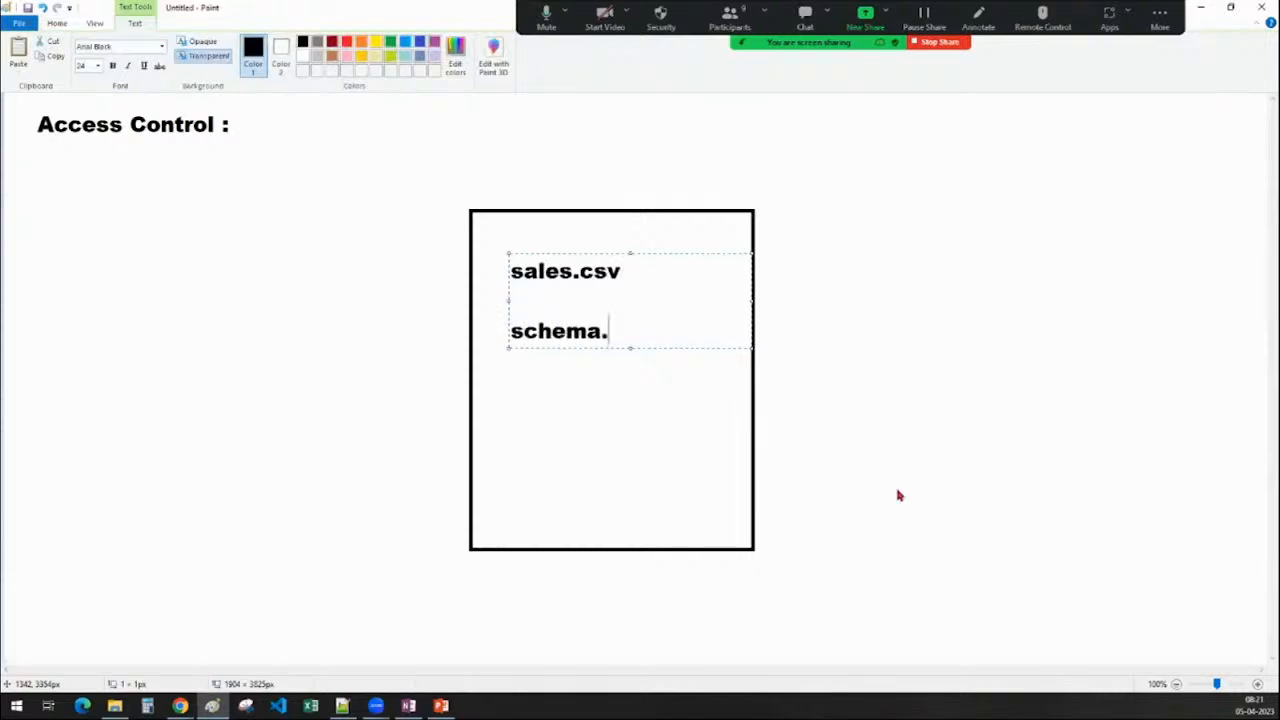
type("json")
key("Return")
key("Return")
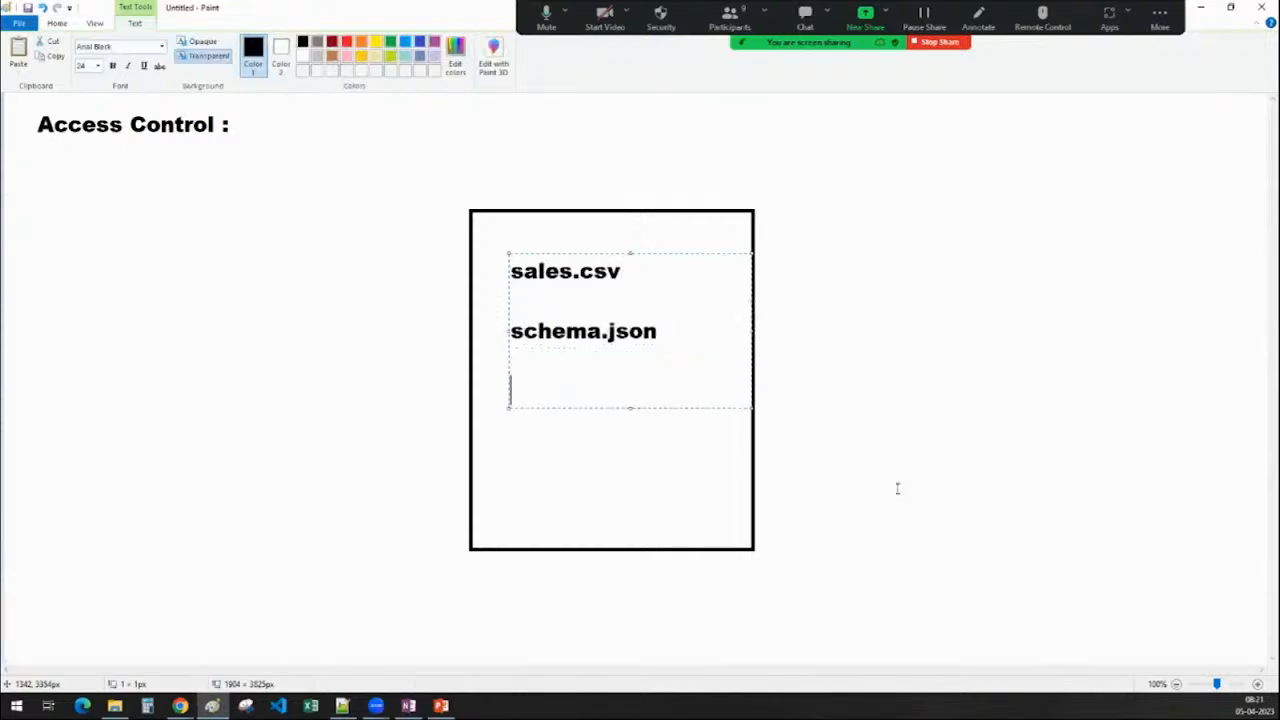
type("projec")
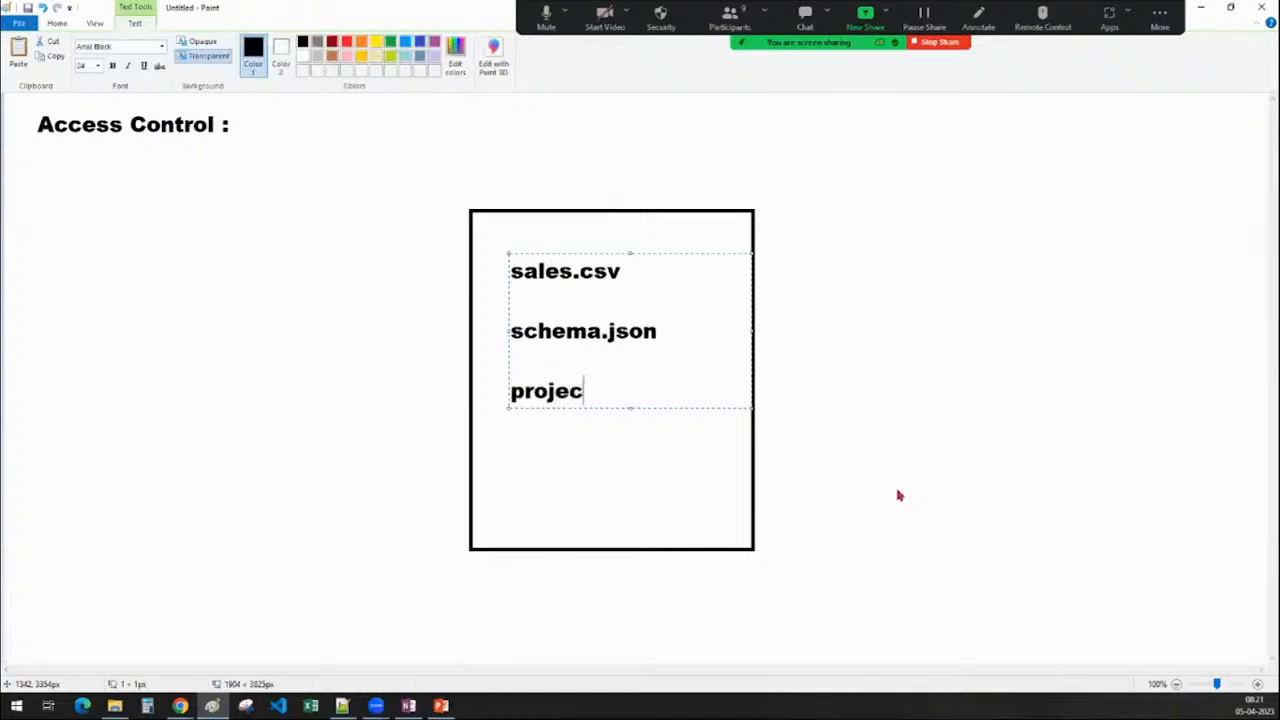
type("t_conf")
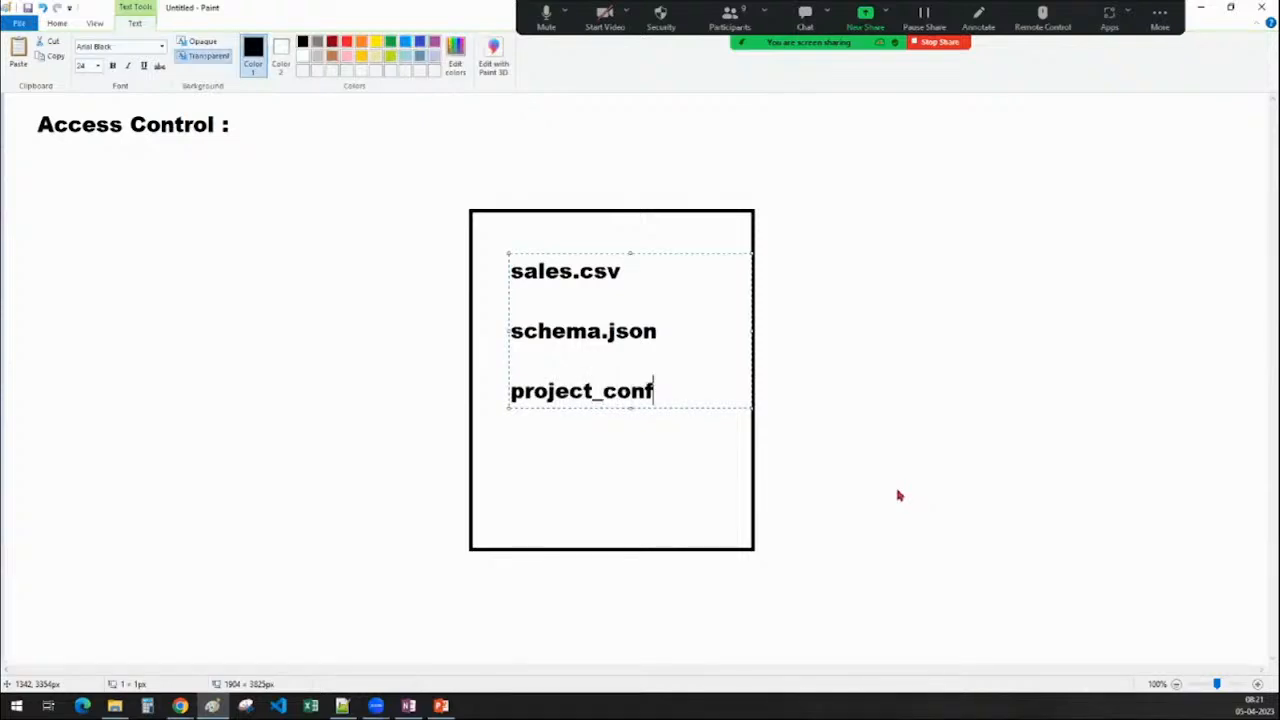
type(".text")
key("Return")
key("Return")
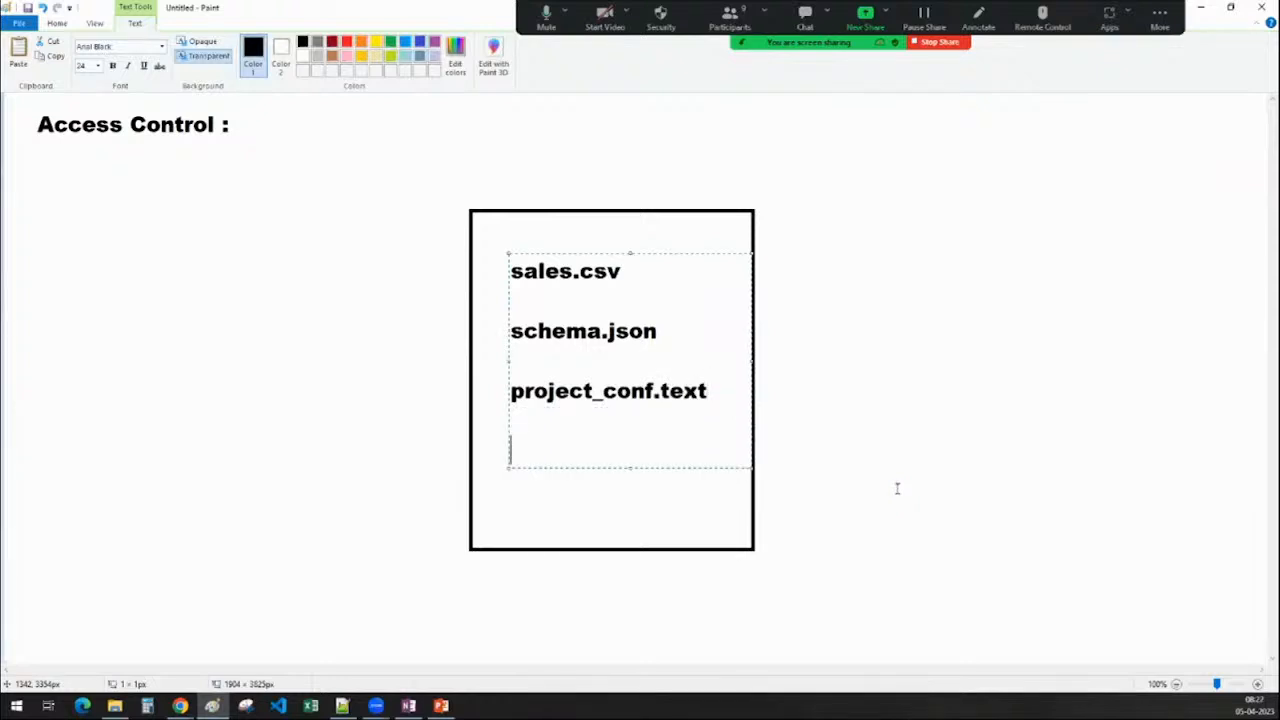
type("sensit")
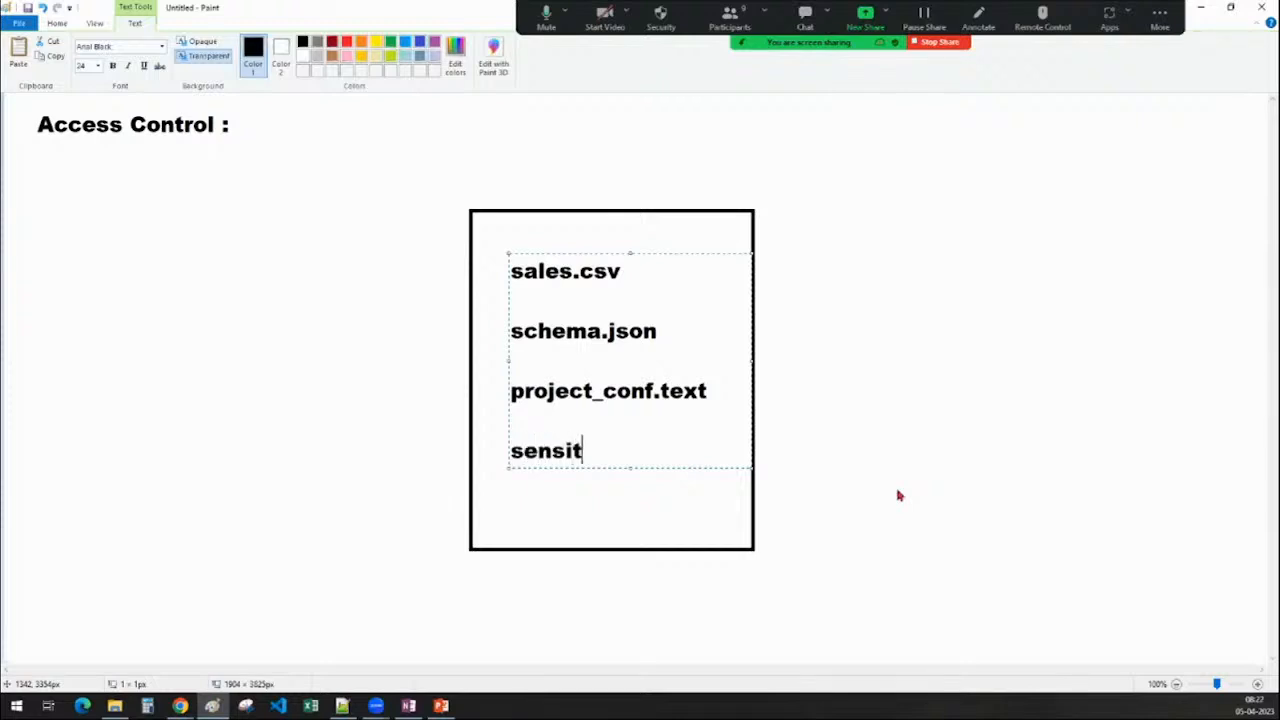
type("ive_data.")
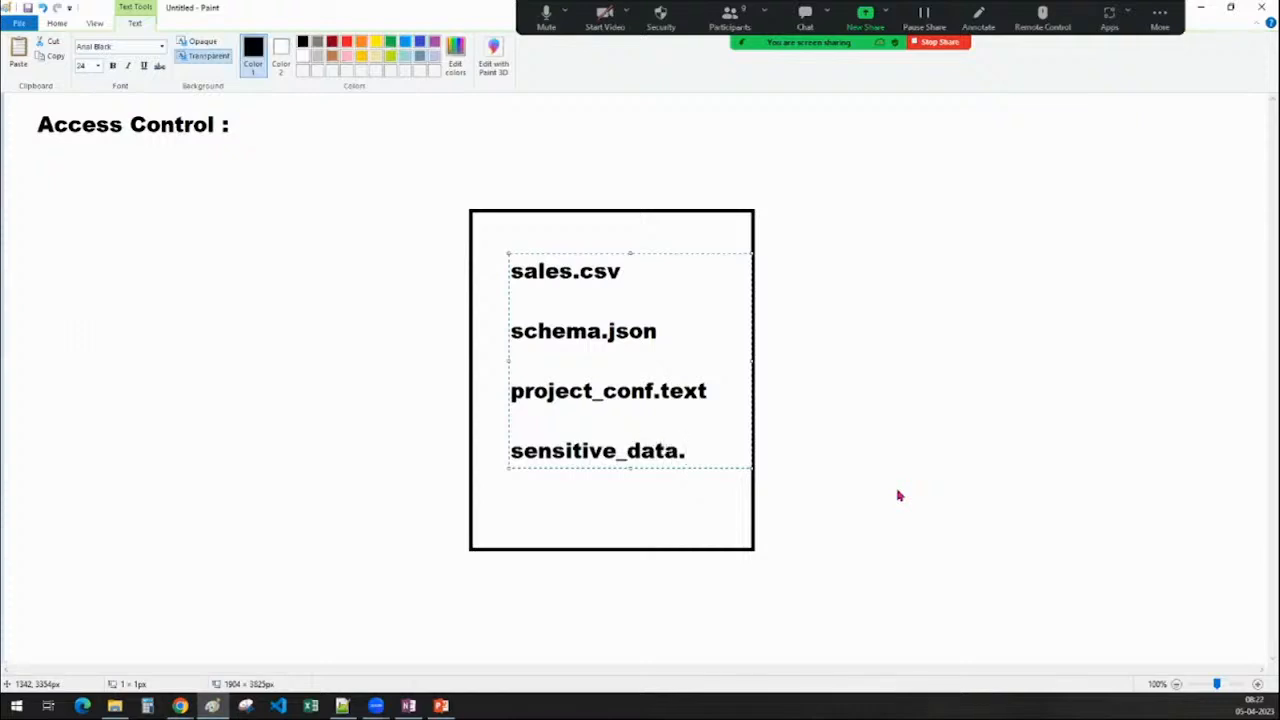
type("word")
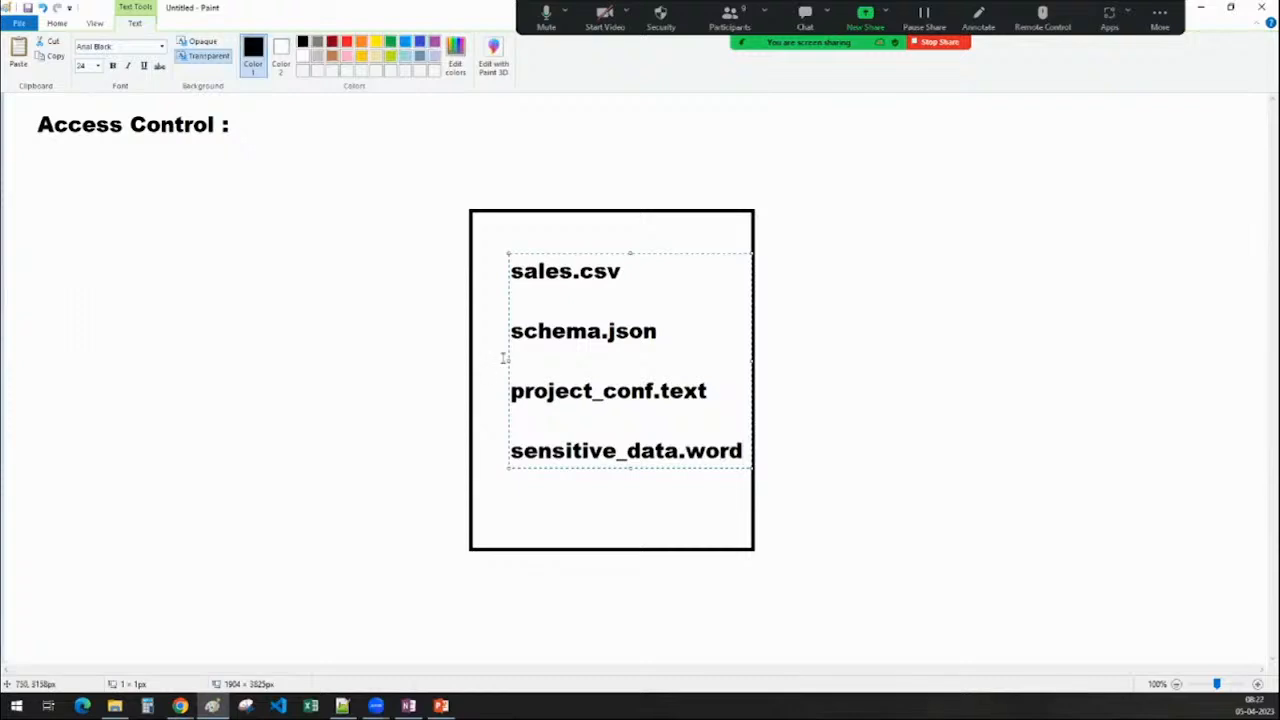
left_click_drag(508, 360, 498, 361)
Label the rectangle 'bucket' centred just below it
left_click(516, 575)
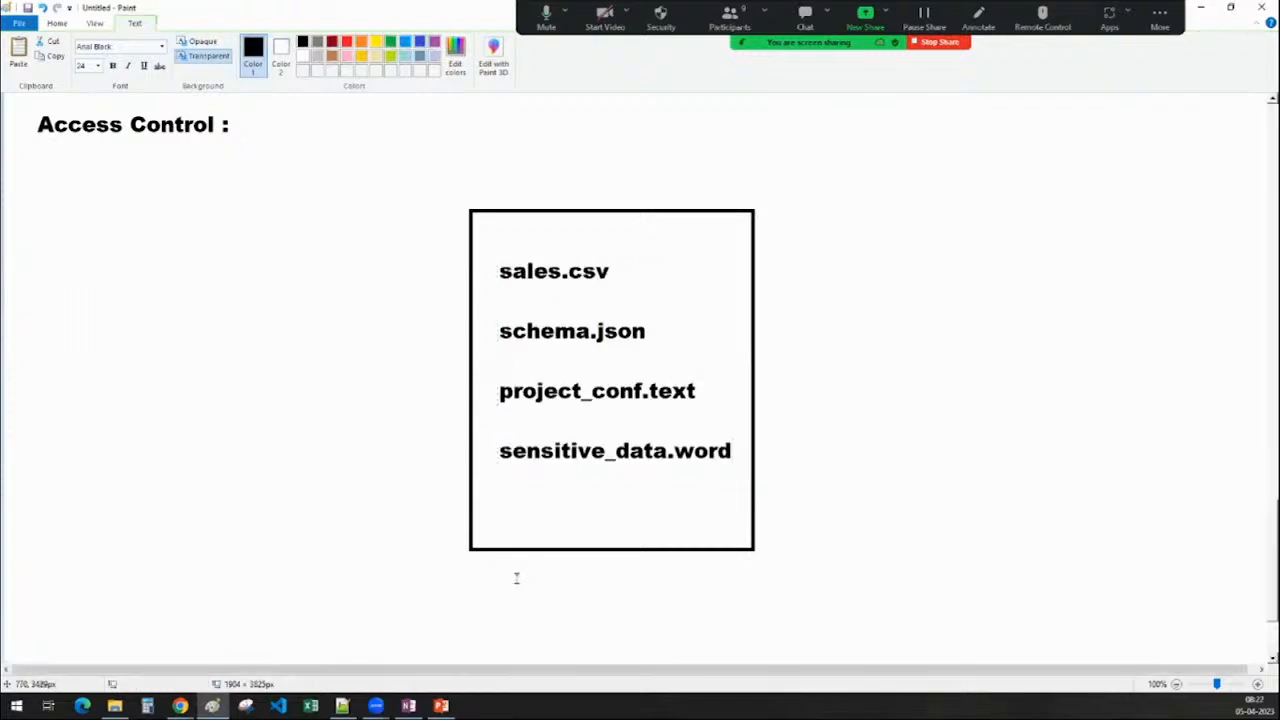
left_click(542, 582)
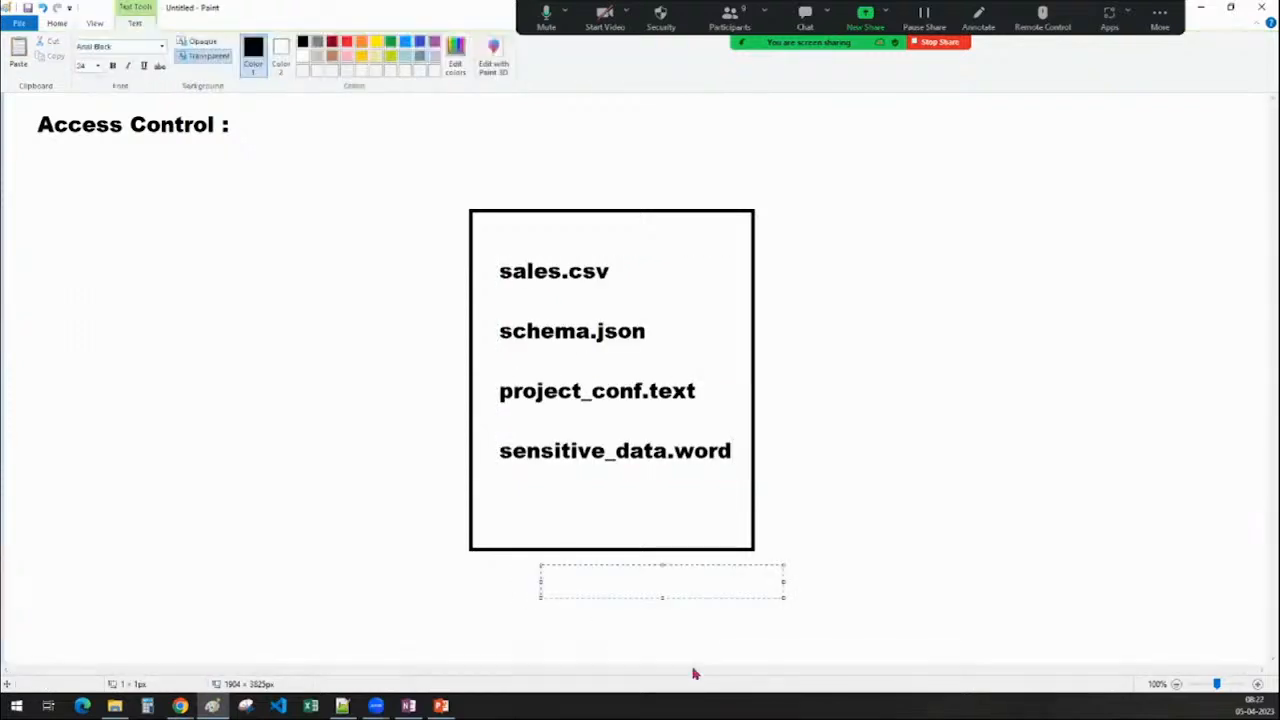
type("bucket")
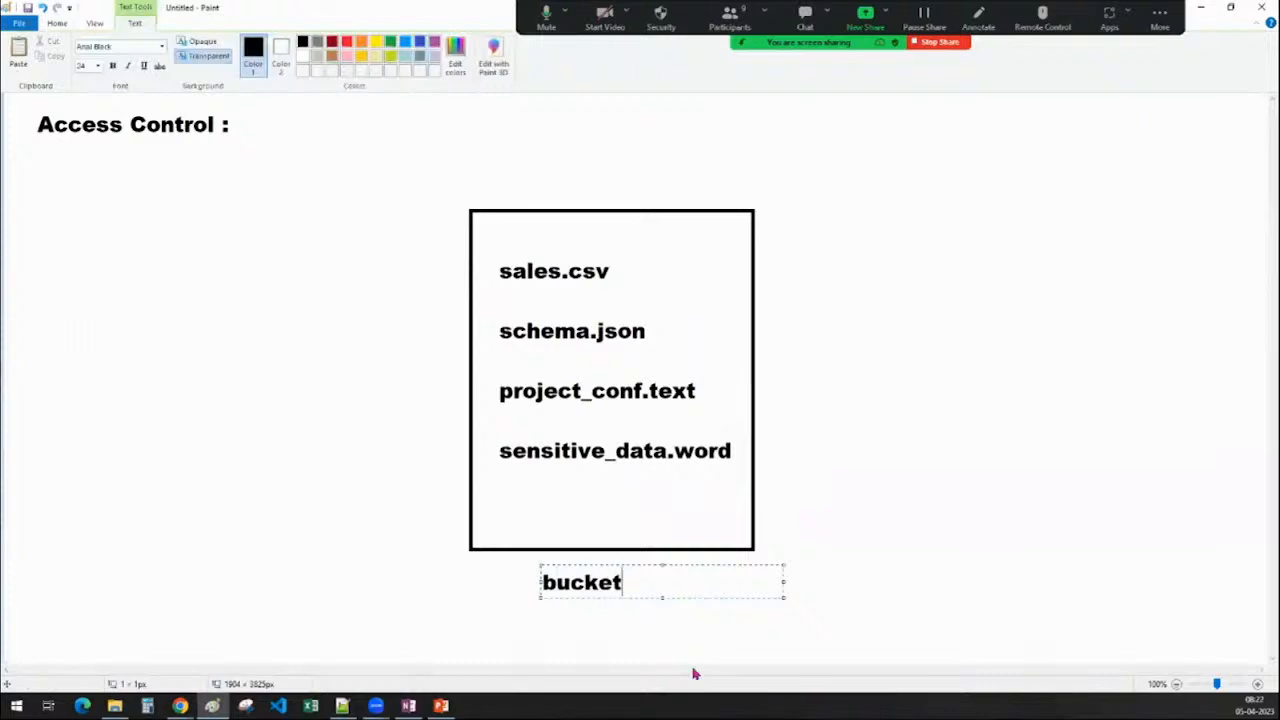
left_click_drag(540, 582, 554, 583)
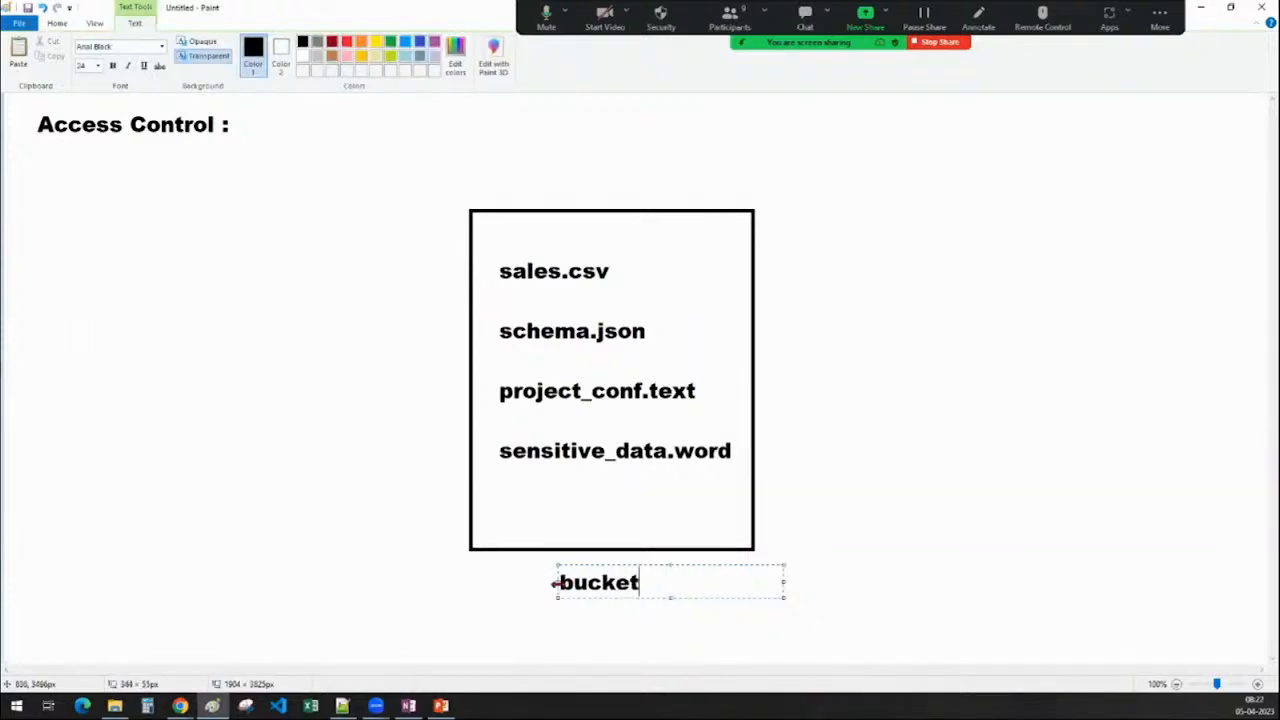
left_click(500, 581)
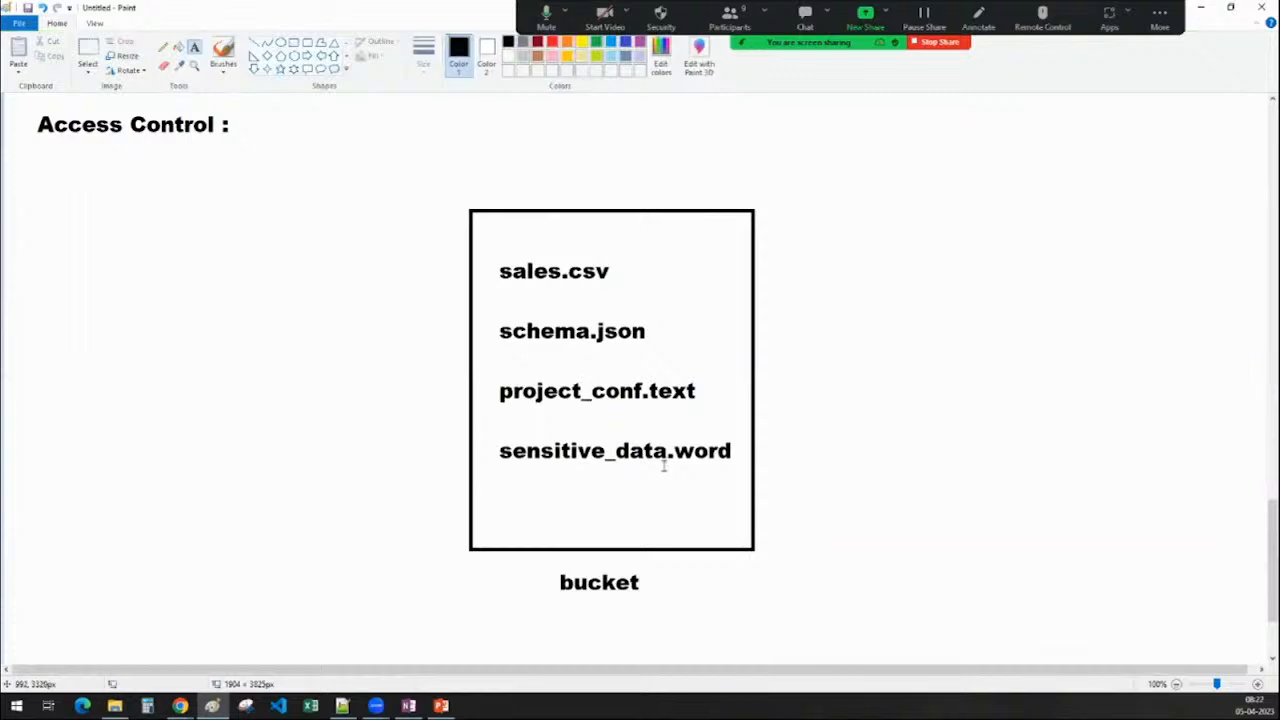
Add a 'client' label at the upper left and 'data engineer' at the upper right
left_click(137, 183)
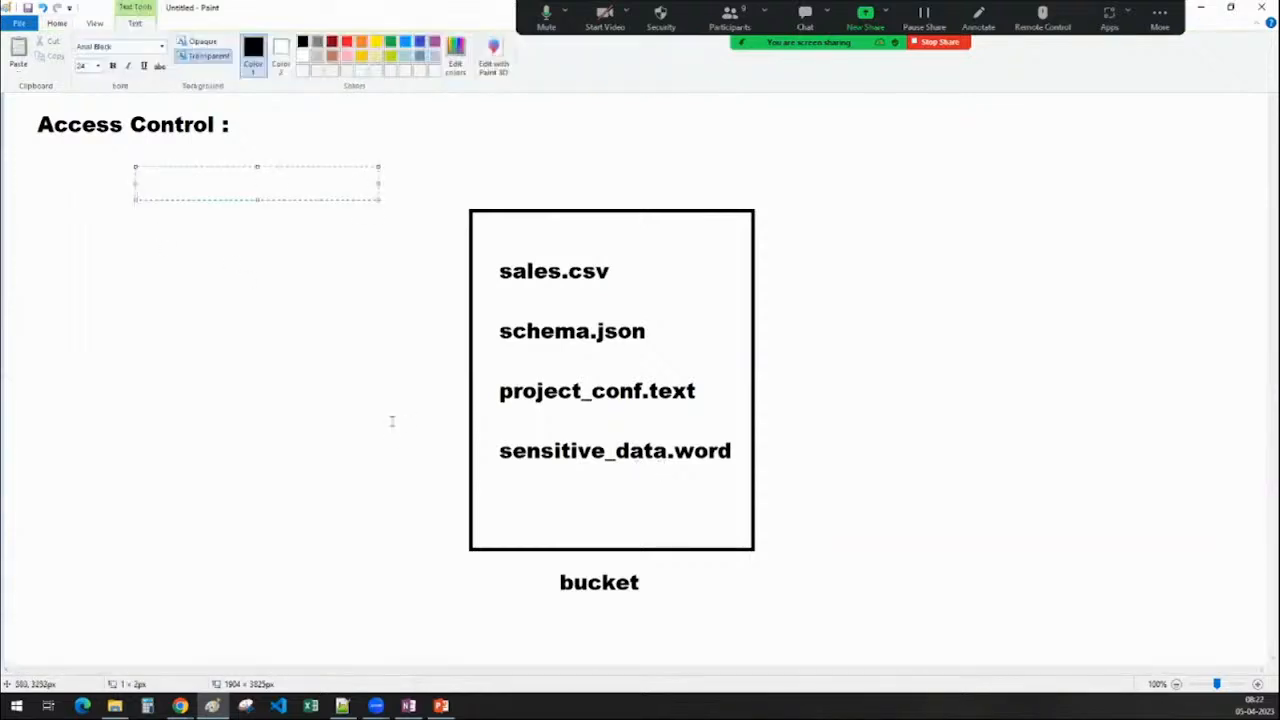
type("project")
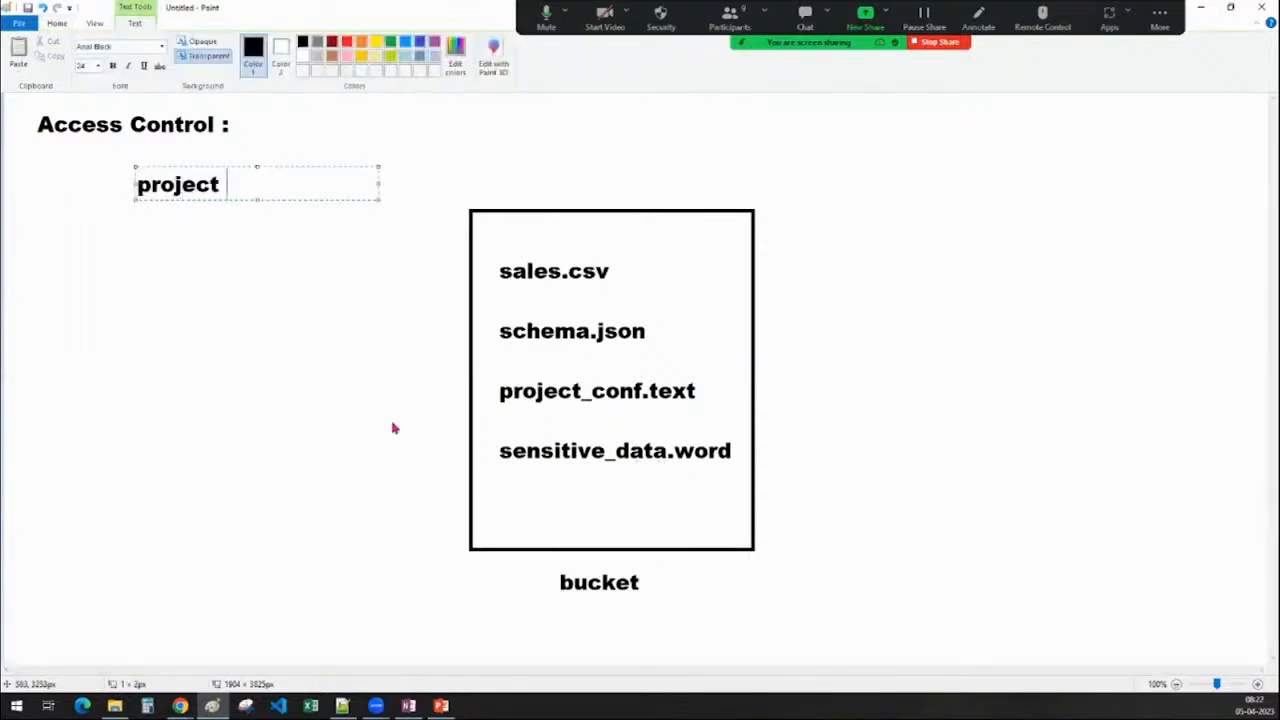
key("BackSpace")
key("BackSpace")
key("BackSpace")
key("BackSpace")
key("BackSpace")
key("BackSpace")
key("BackSpace")
key("BackSpace")
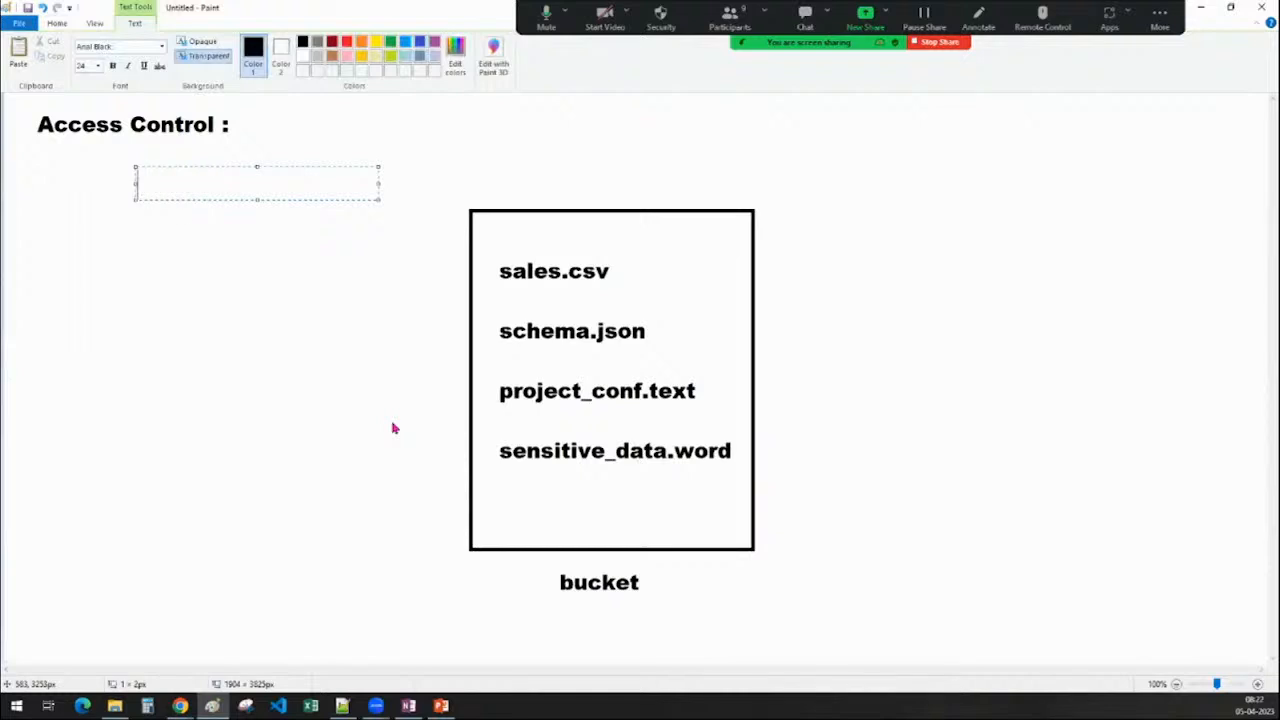
type("client")
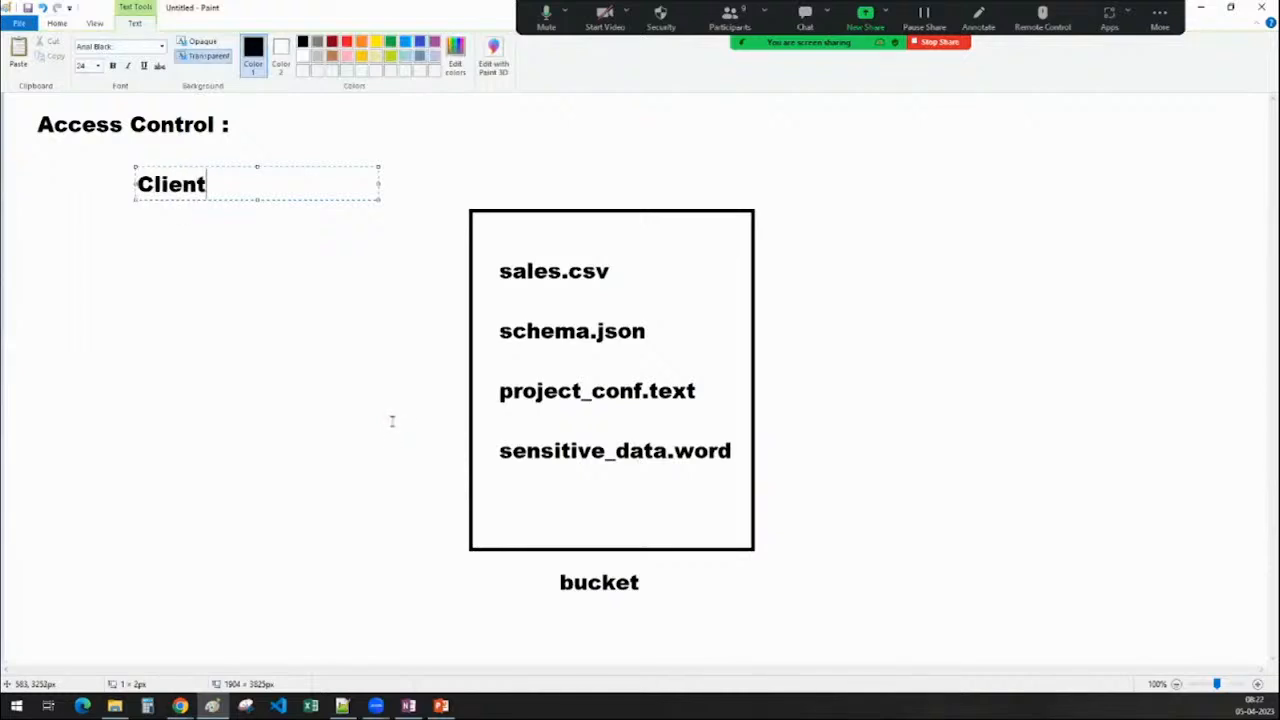
left_click(375, 412)
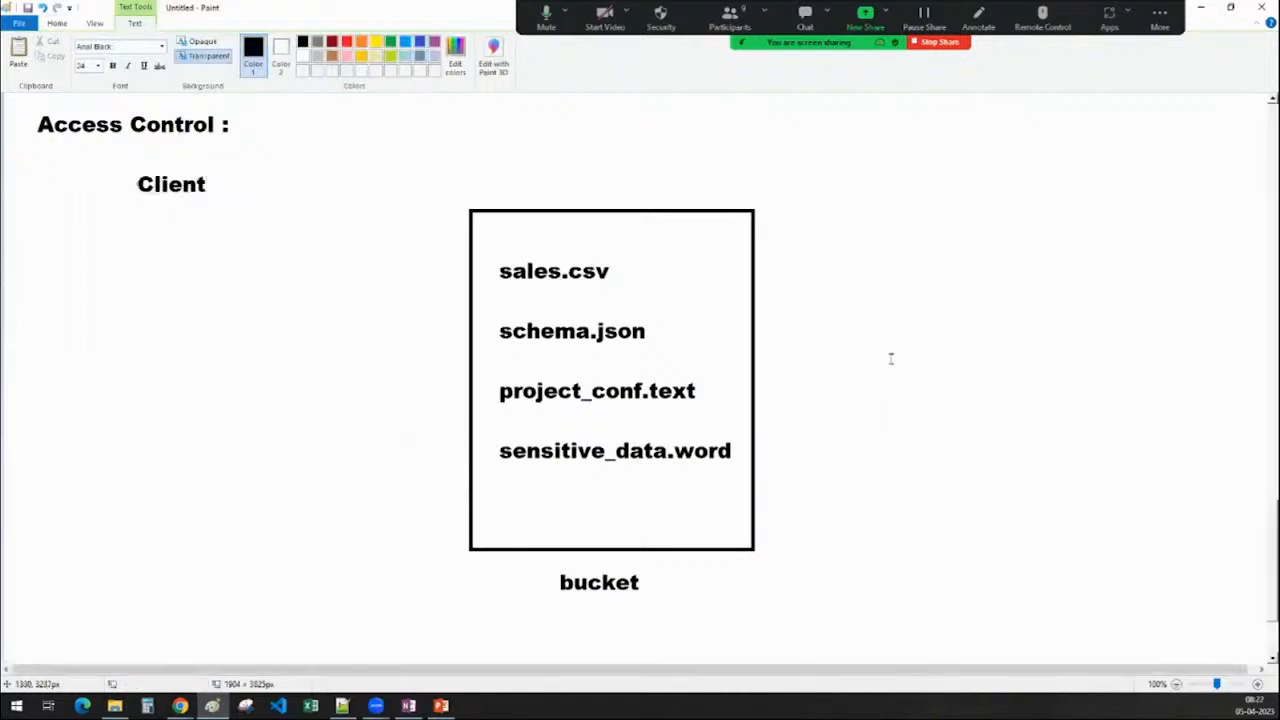
left_click(949, 172)
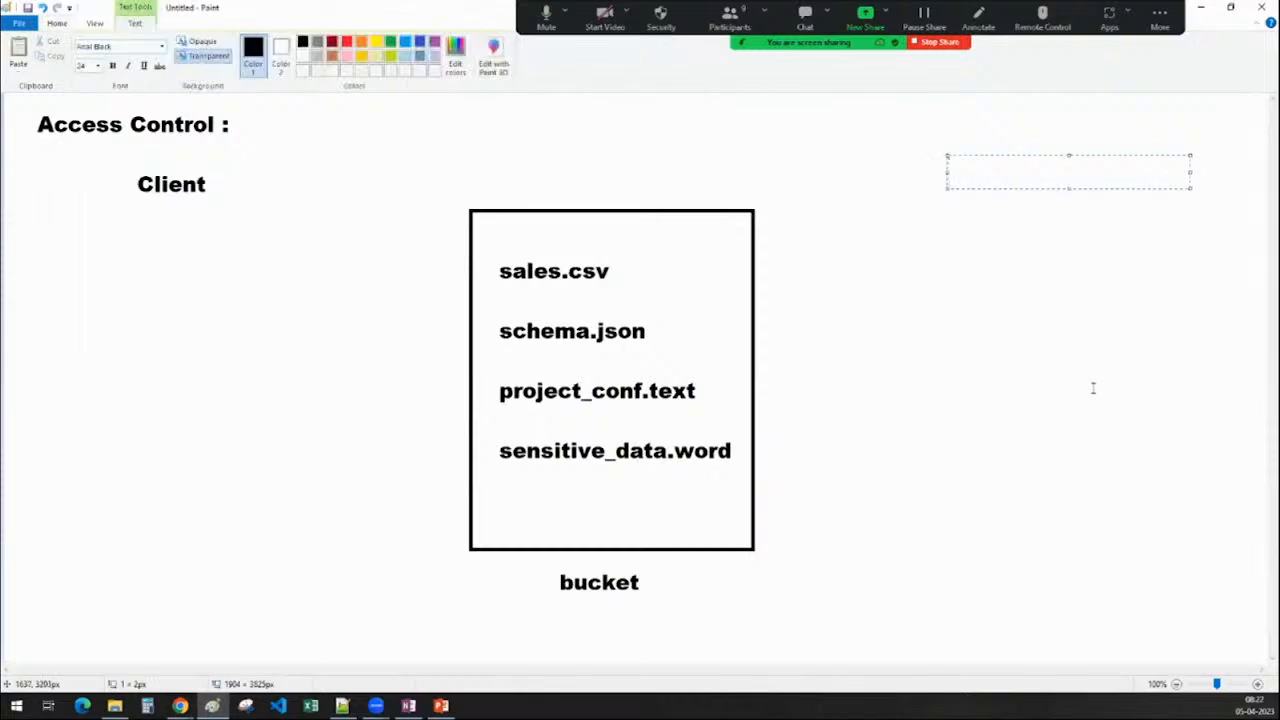
type("data engineer")
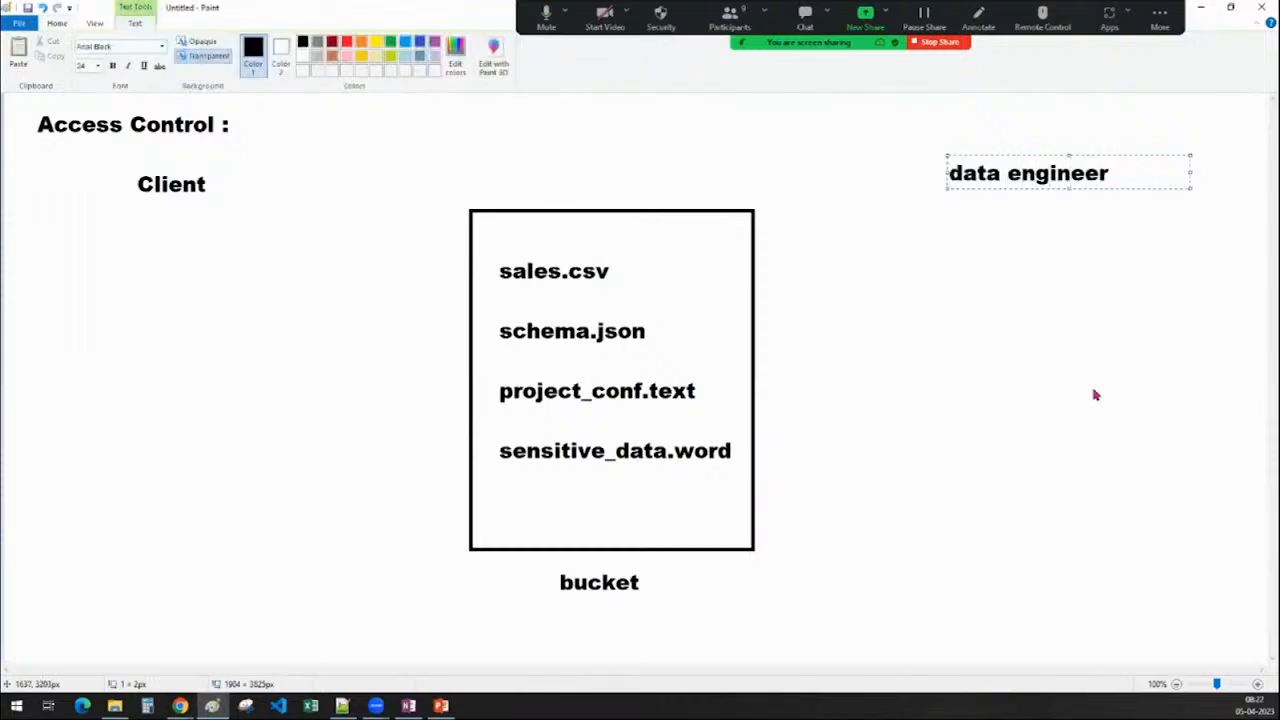
left_click(1112, 474)
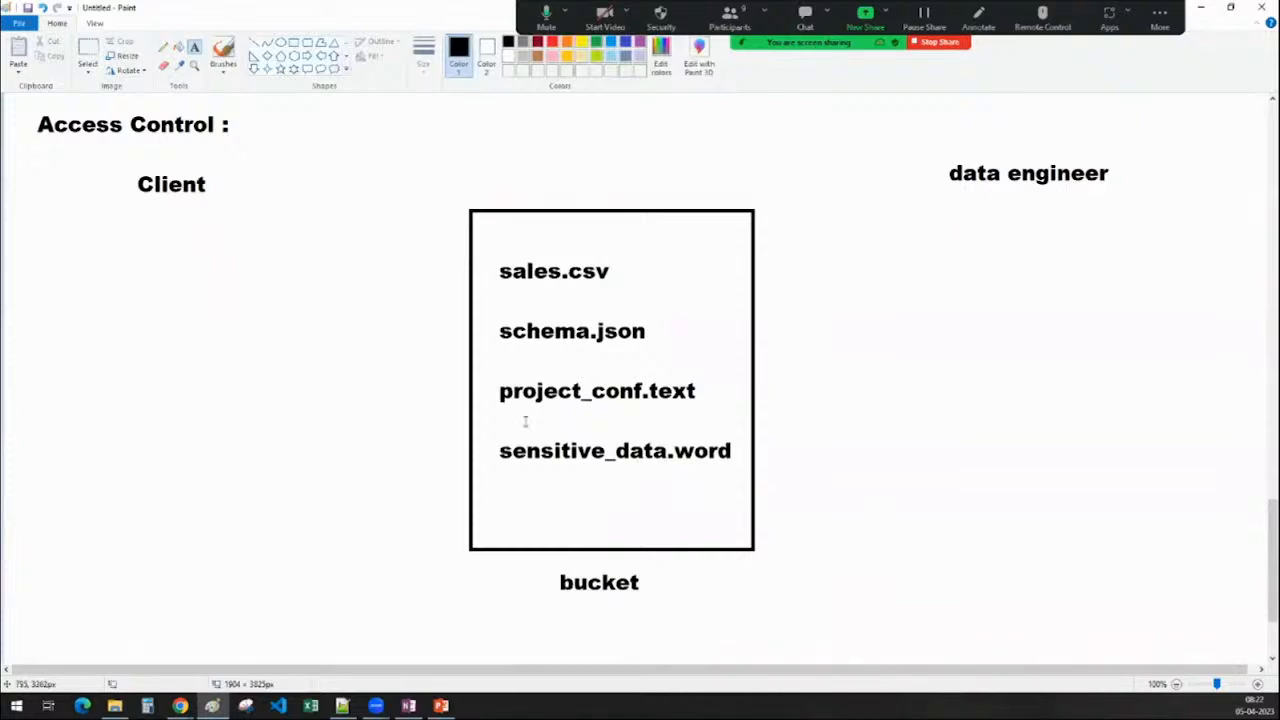
Shift the client and data engineer labels slightly lower around the bucket
left_click(88, 50)
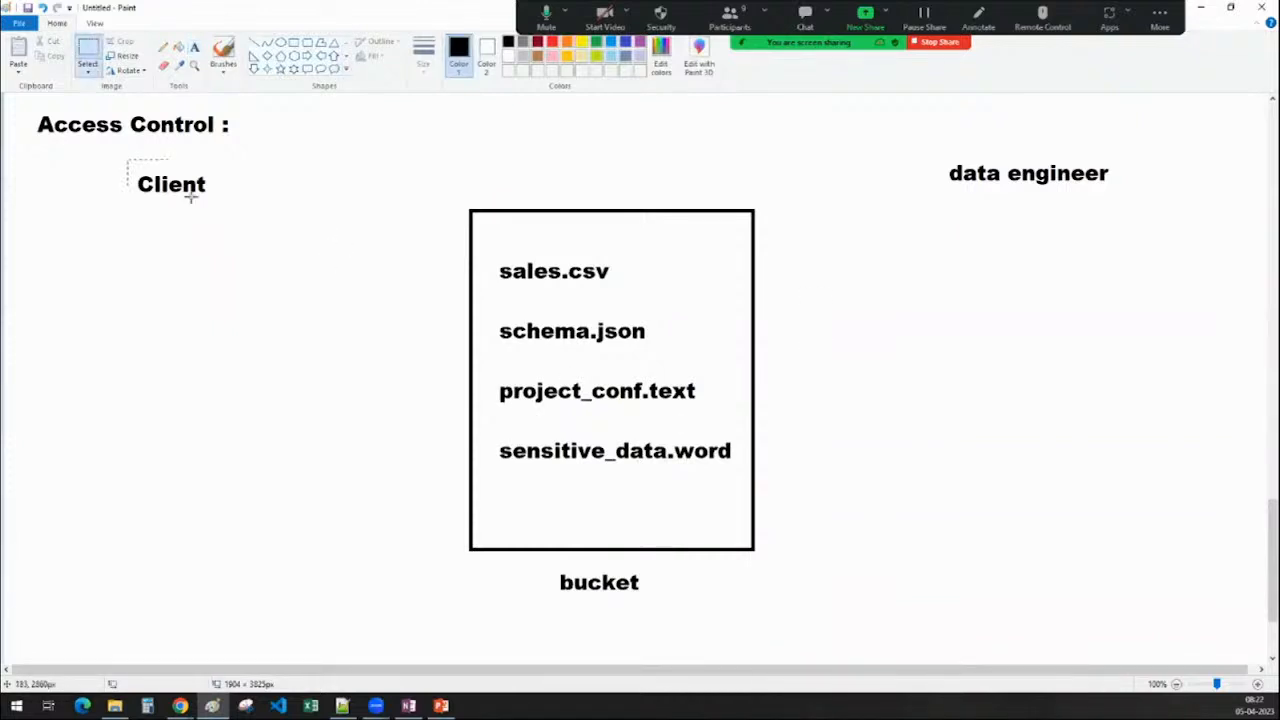
mouse_move(127, 160)
left_mouse_down()
mouse_move(225, 208)
mouse_move(194, 187)
mouse_move(209, 195)
left_mouse_up()
mouse_move(932, 146)
left_mouse_down()
mouse_move(1126, 199)
mouse_move(1053, 193)
left_mouse_up()
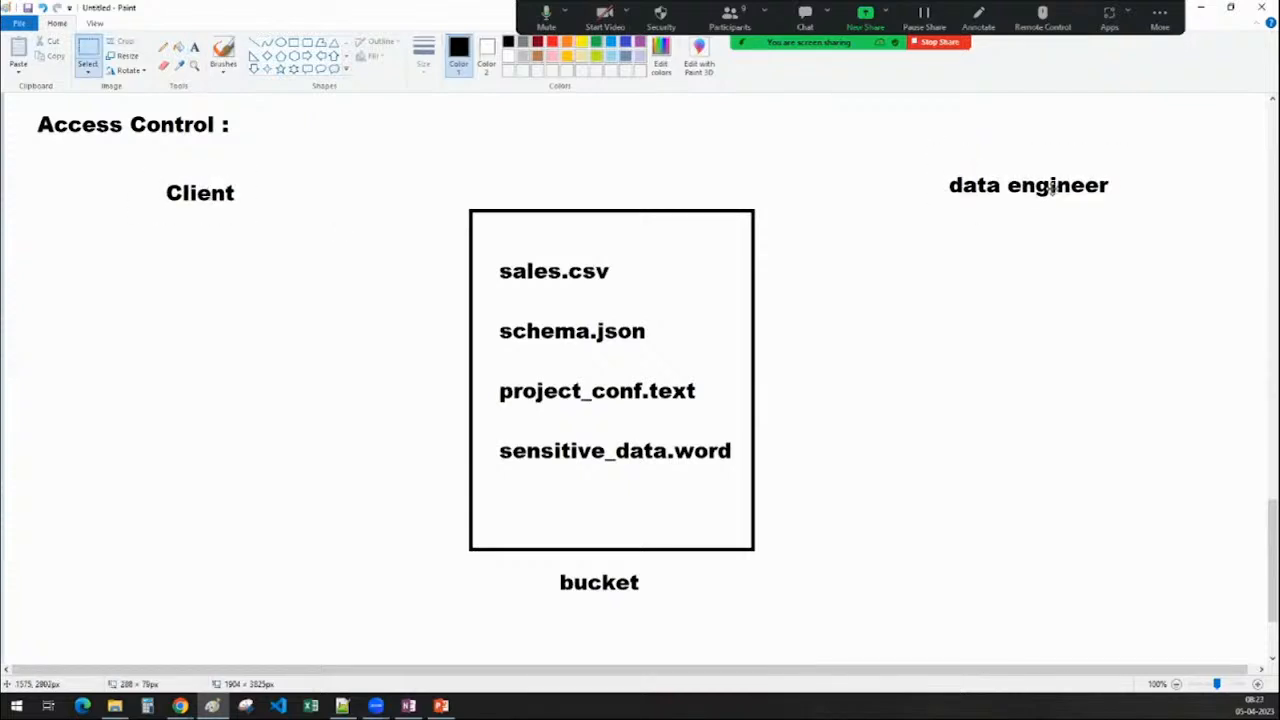
left_click(1054, 366)
scroll(943, 412, "up", 10)
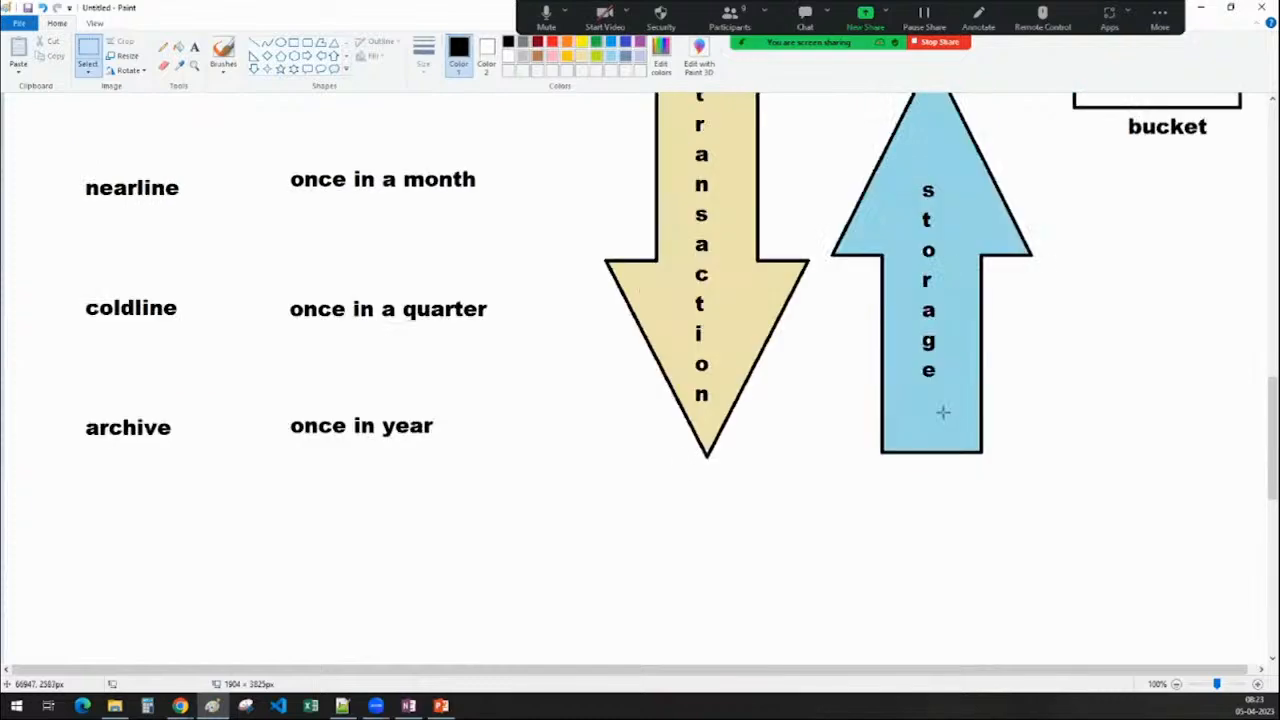
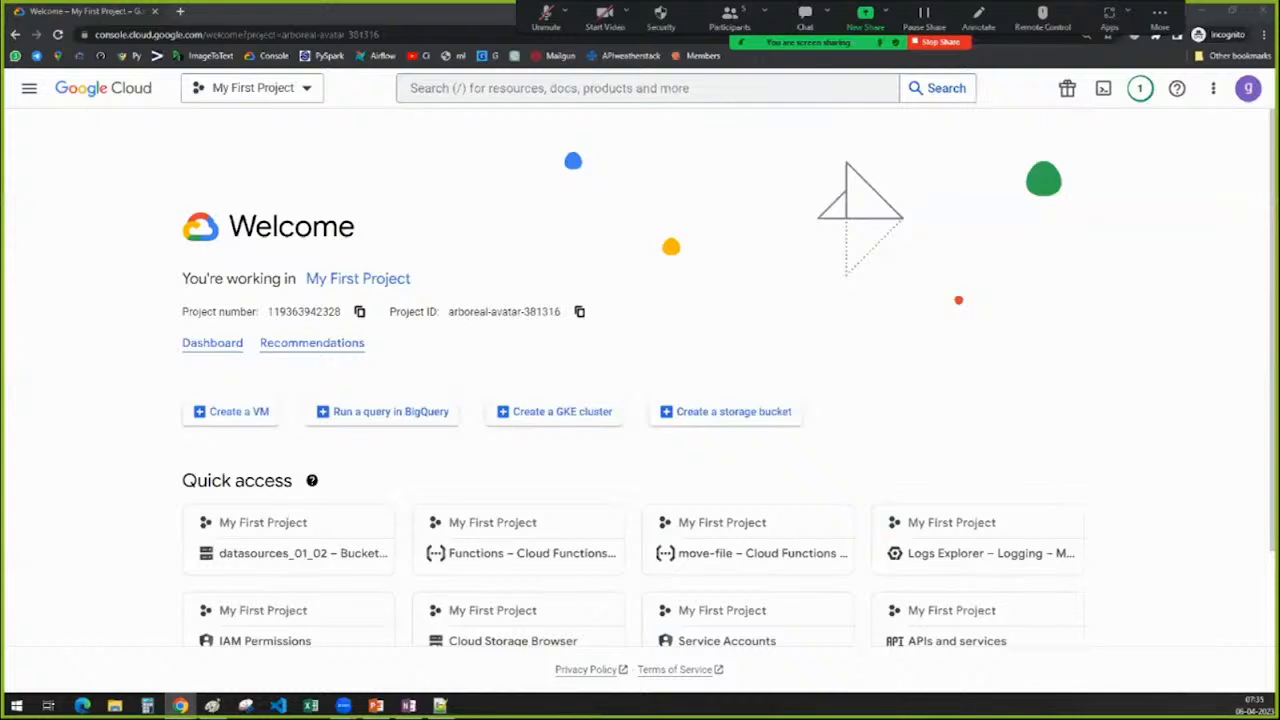
Unmute the microphone, go to the Cloud Storage Buckets page, and move the participants window aside
left_click(545, 18)
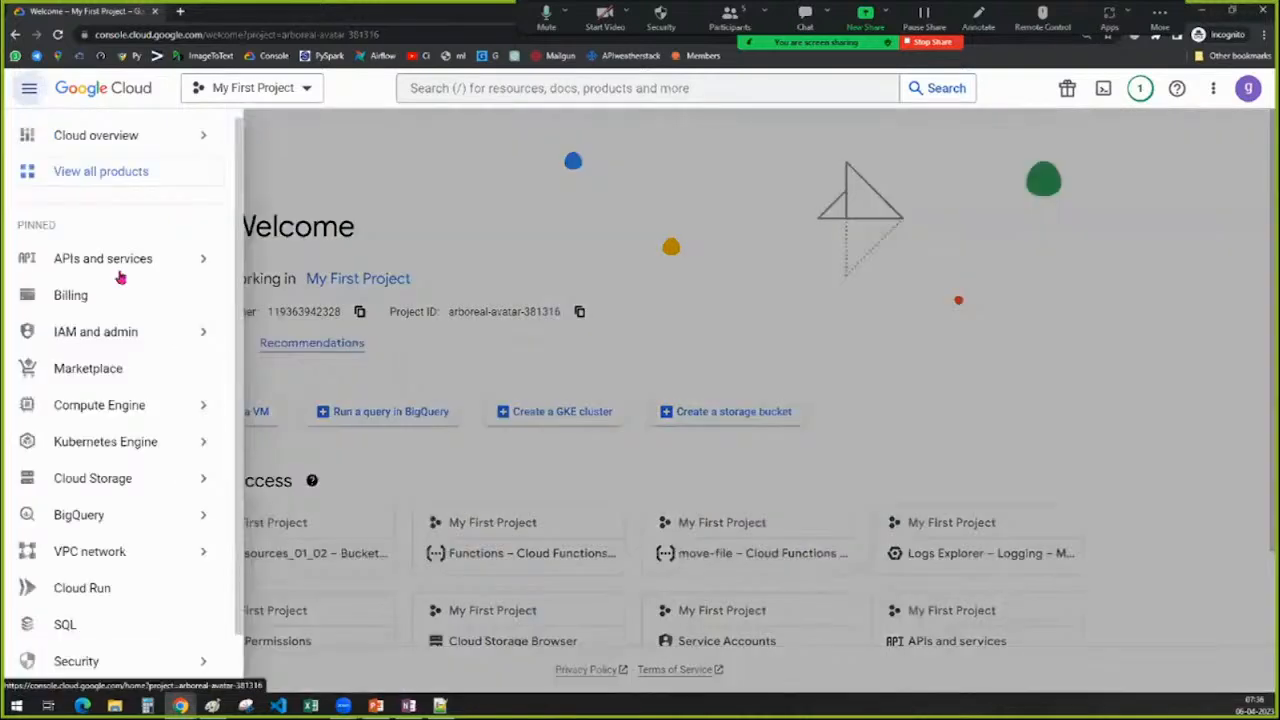
mouse_move(112, 530)
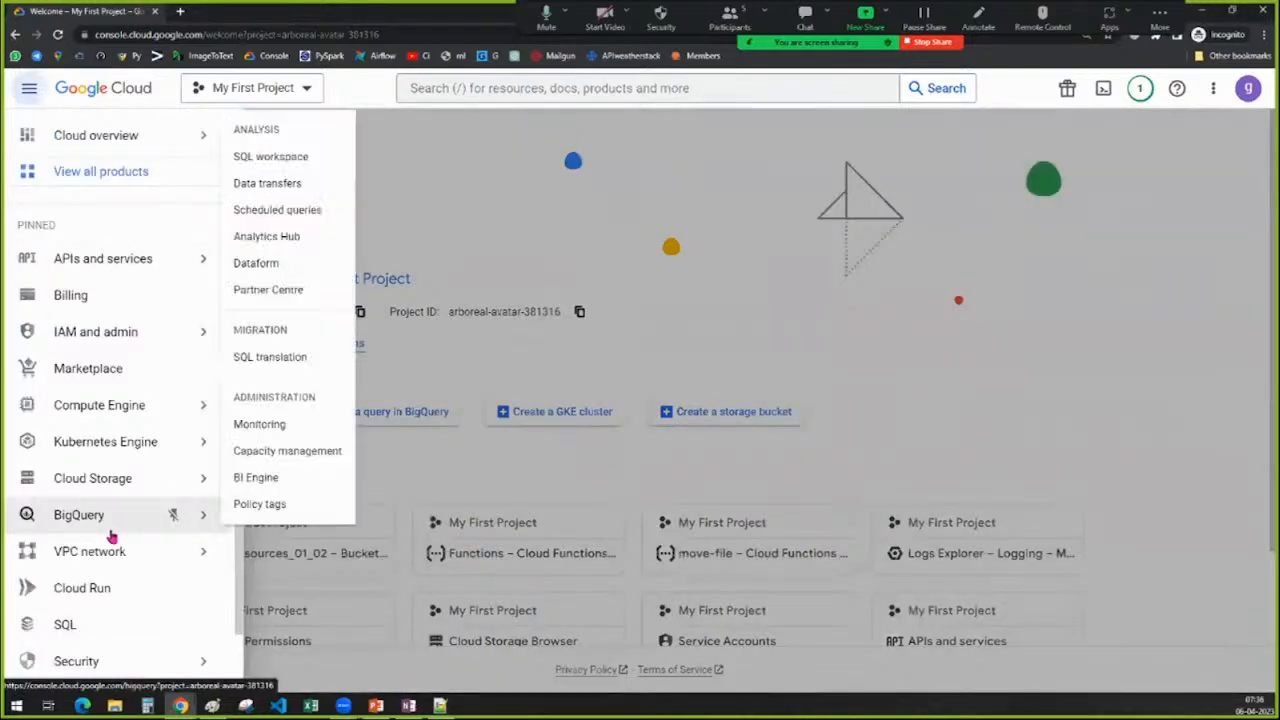
left_click(97, 482)
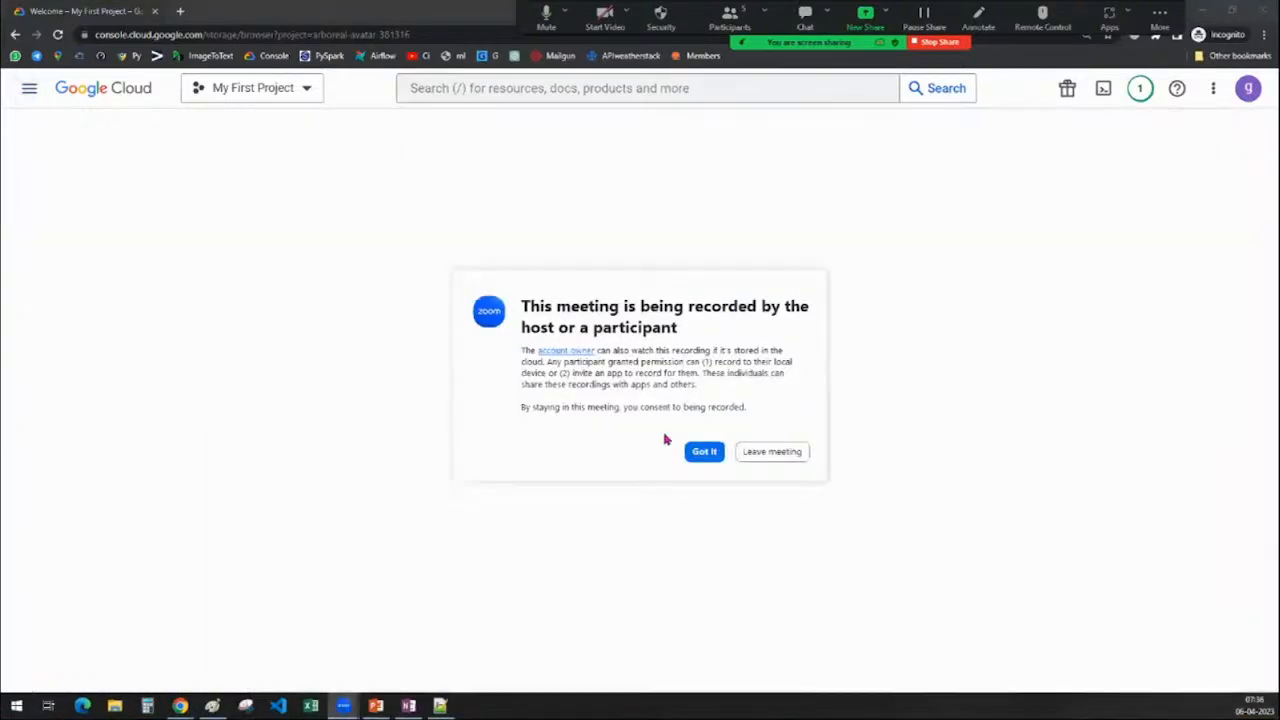
left_click(706, 451)
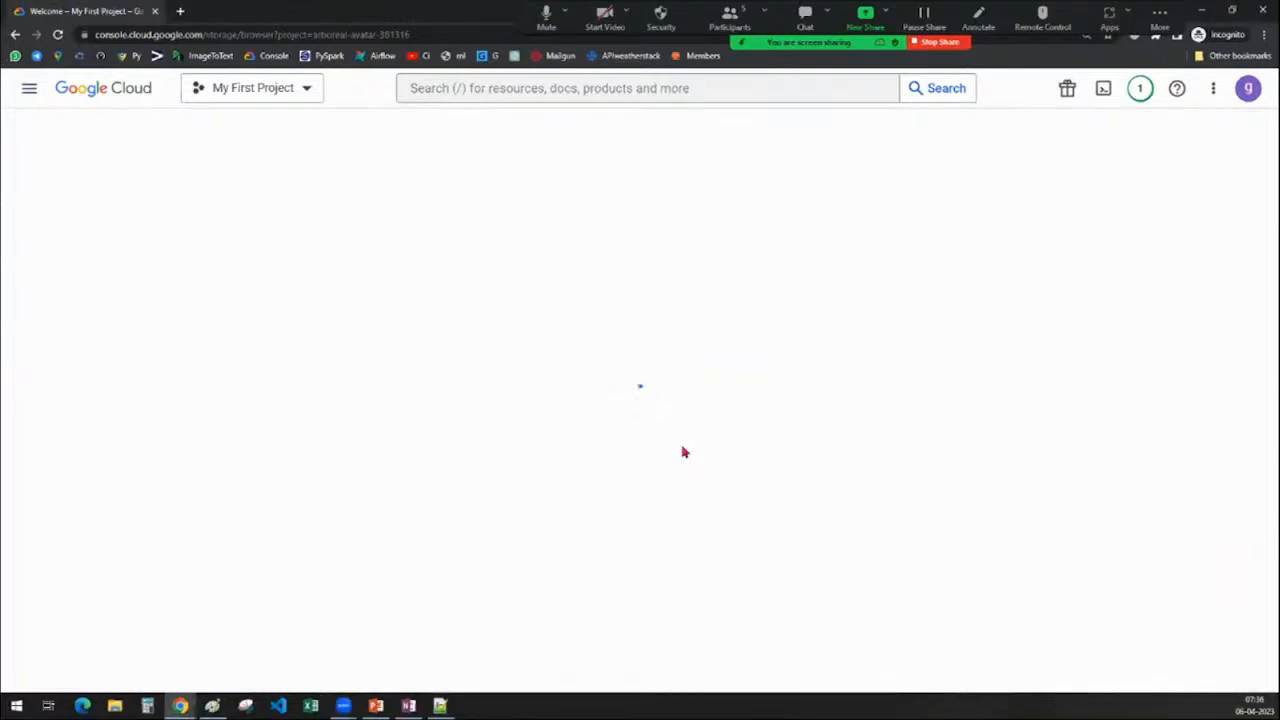
left_click(730, 17)
left_click_drag(650, 230, 1279, 305)
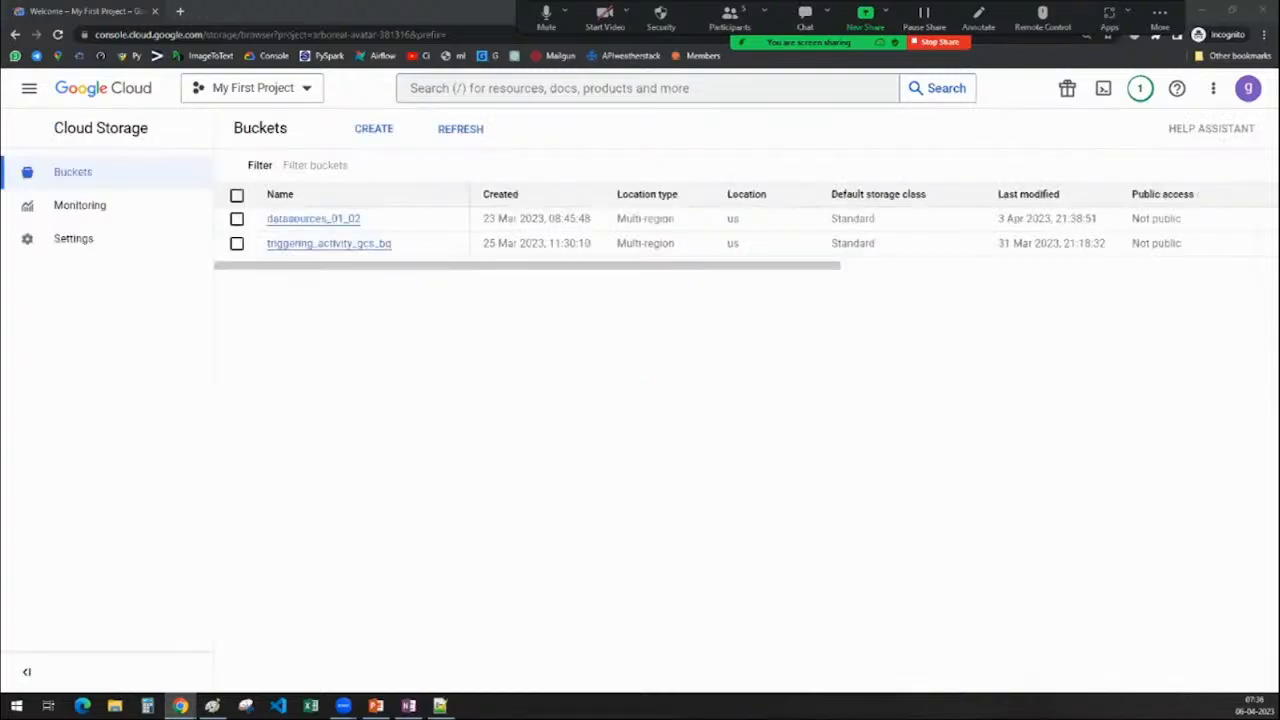
Start a new bucket named 'storage-bucket_batch10' and continue to the location step
left_click(366, 129)
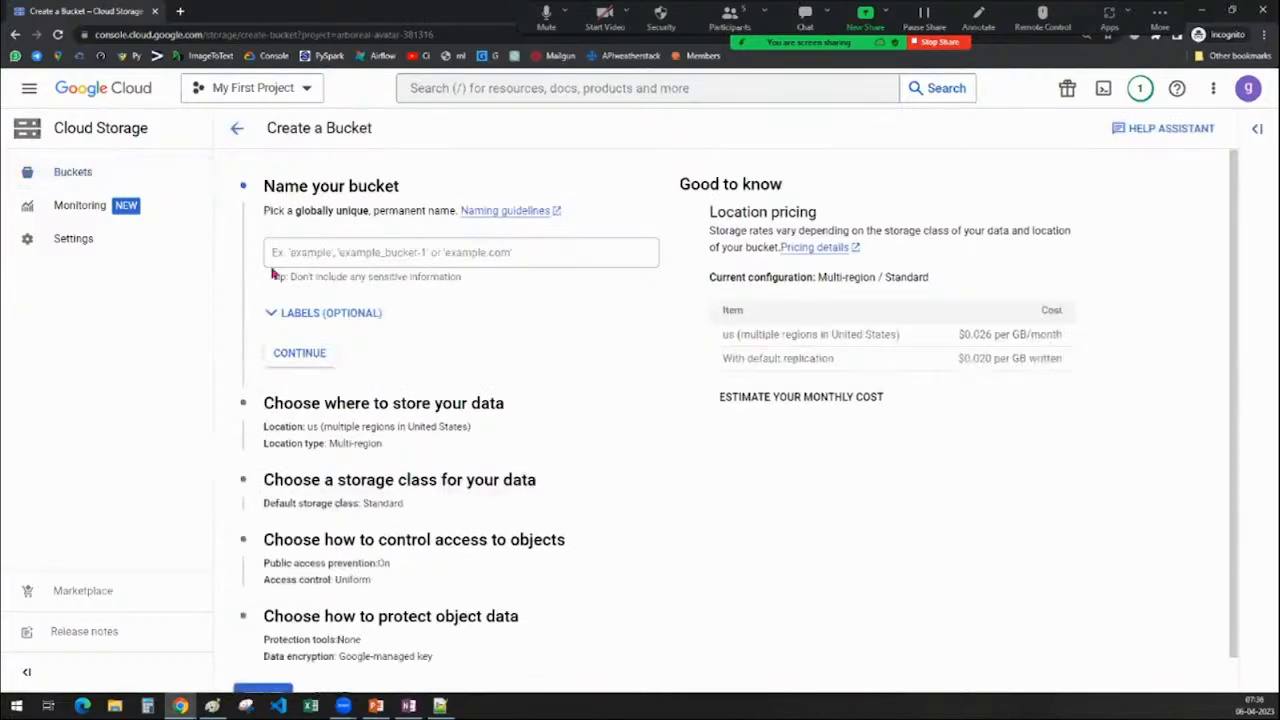
left_click(306, 253)
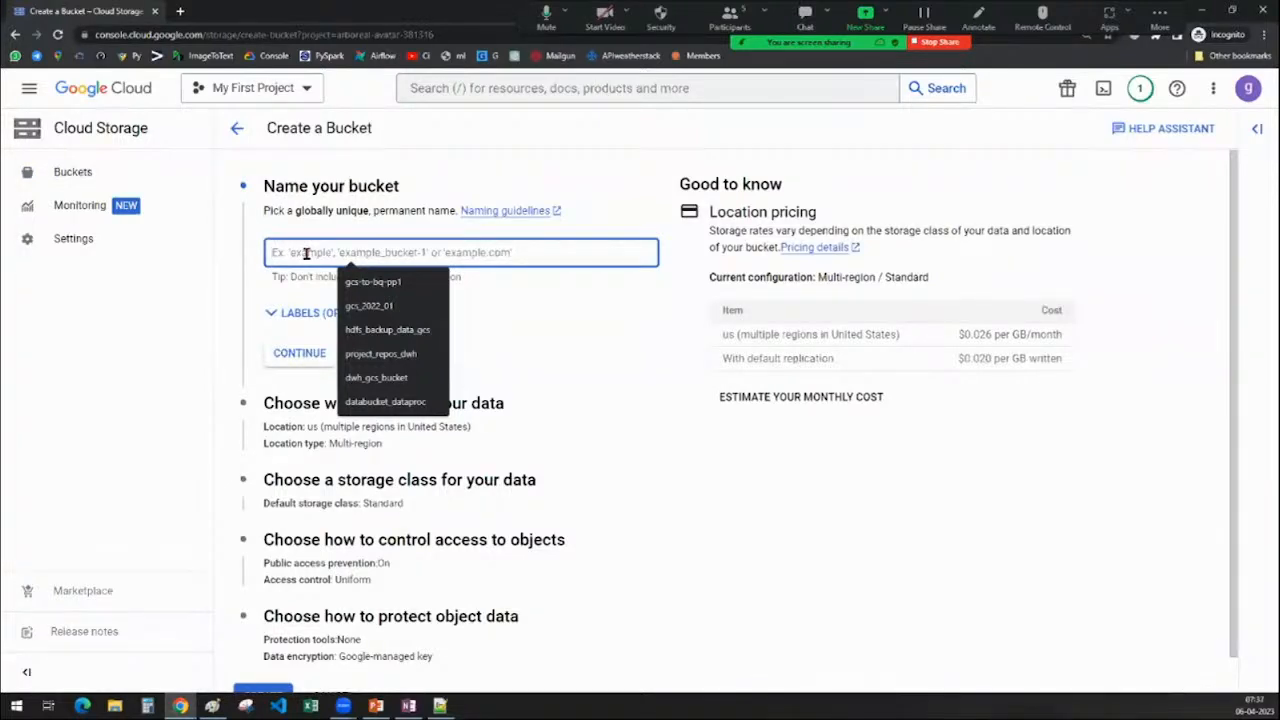
key("Escape")
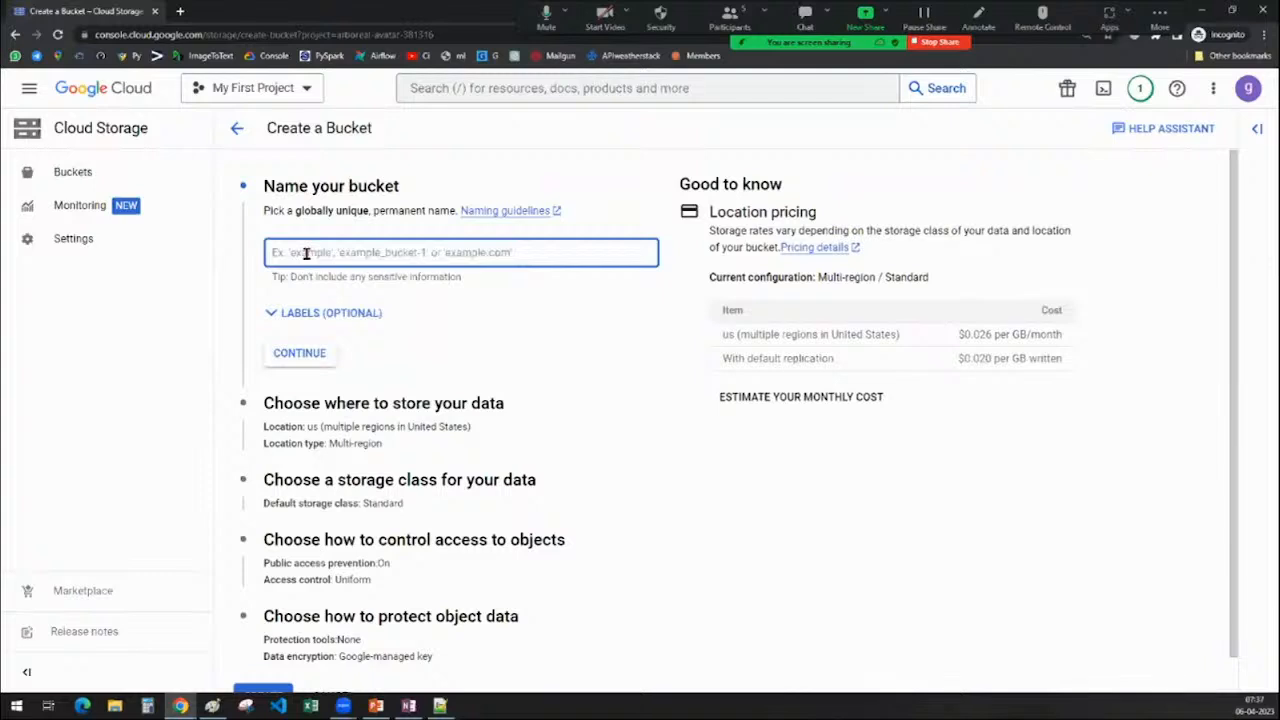
type("storag")
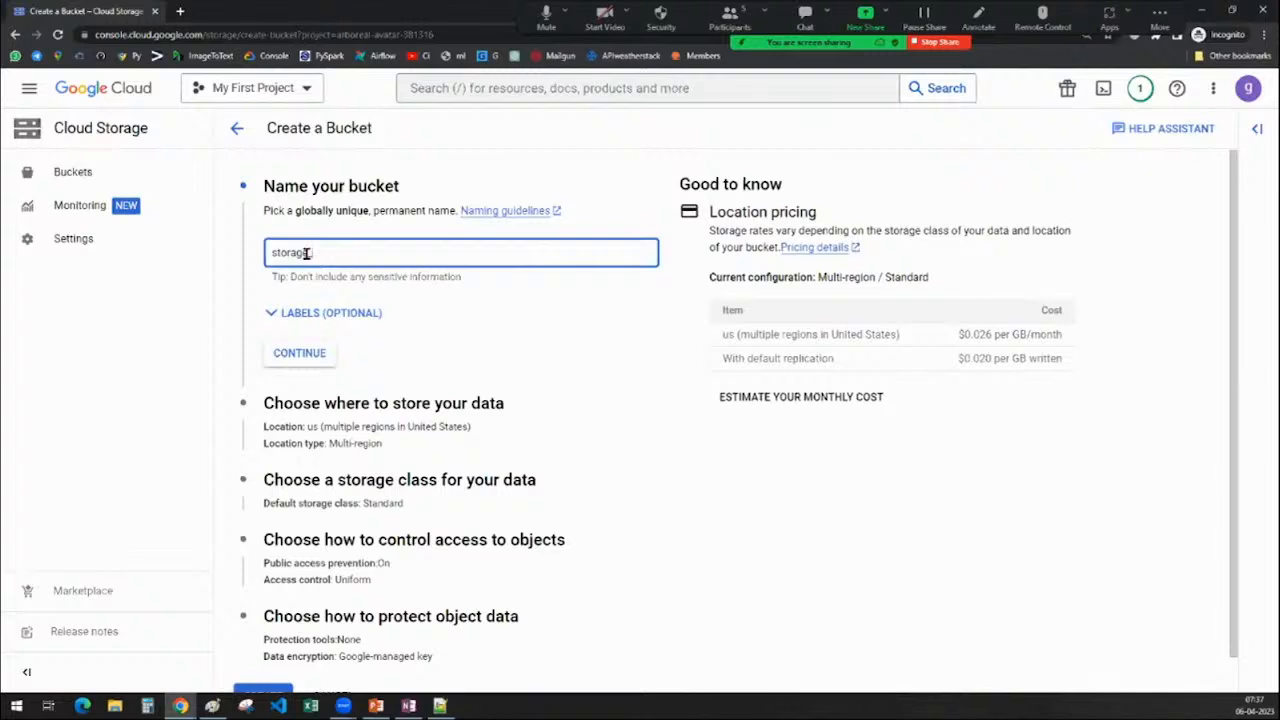
type("e-bucket_batch10")
left_click(307, 358)
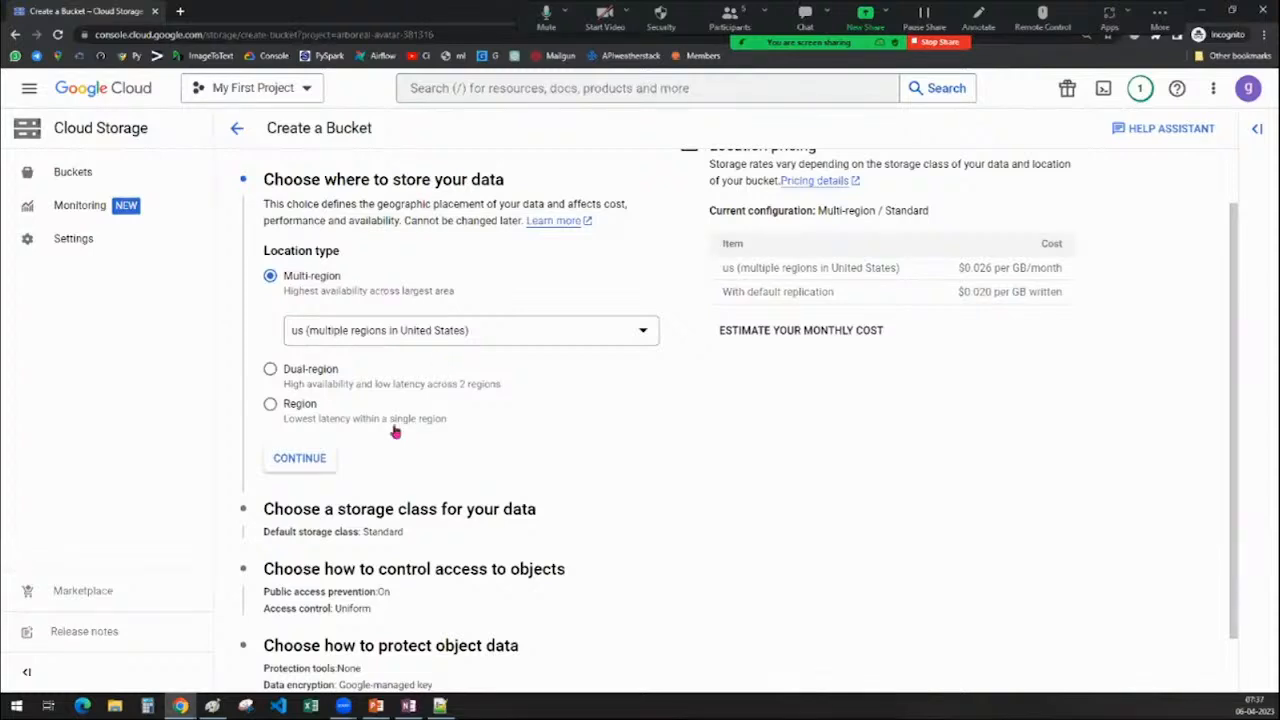
Accept the Multi-region location, check the Standard default class, and review the OneNote storage-class notes
left_click(300, 460)
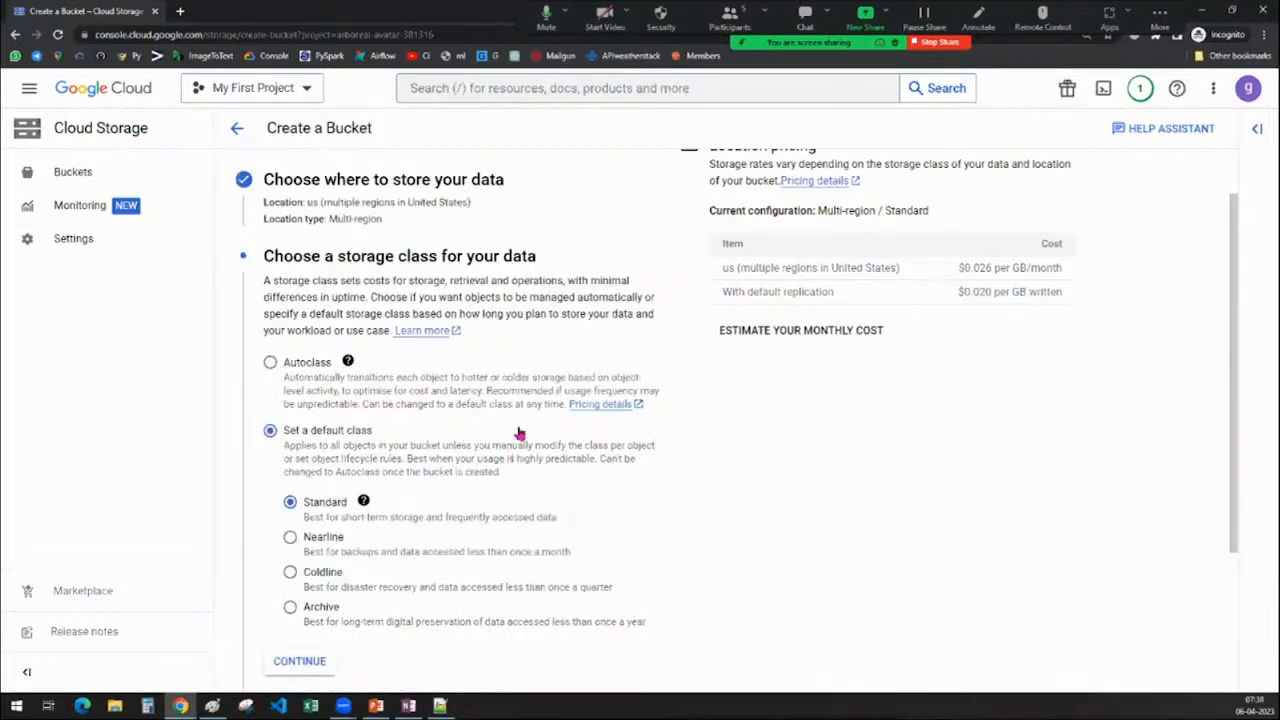
scroll(515, 435, "down", 1)
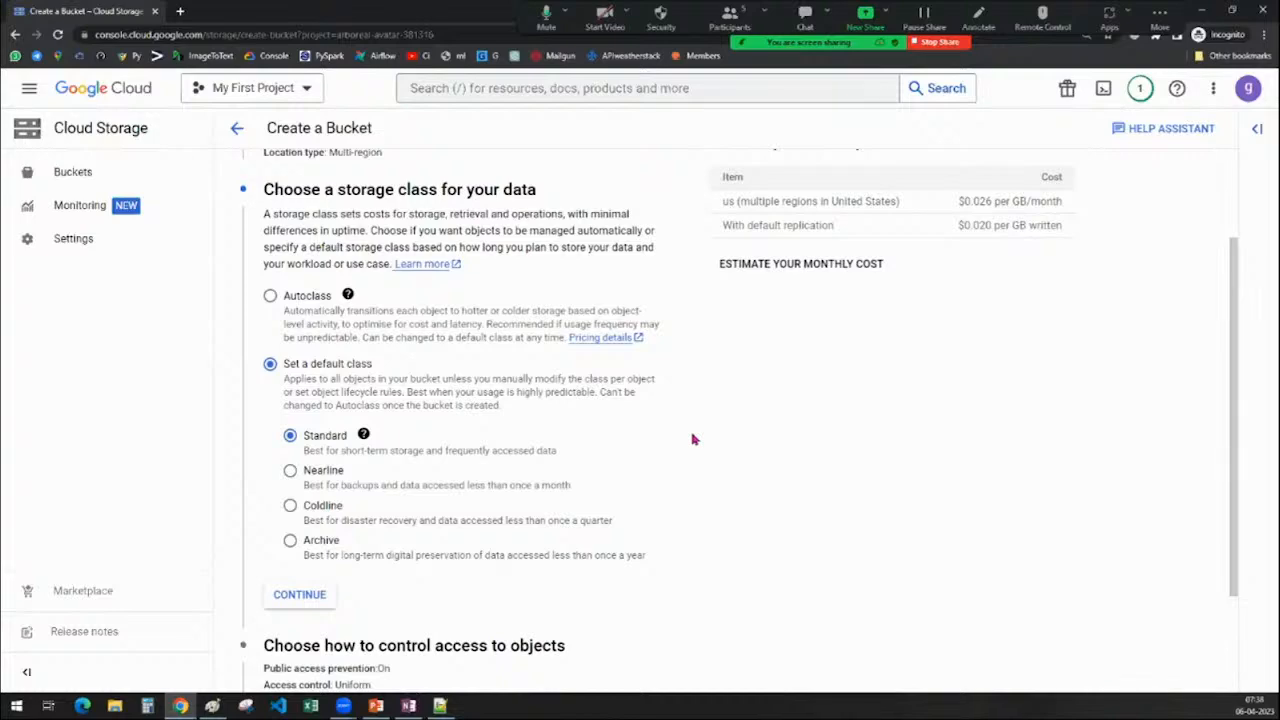
left_click(408, 706)
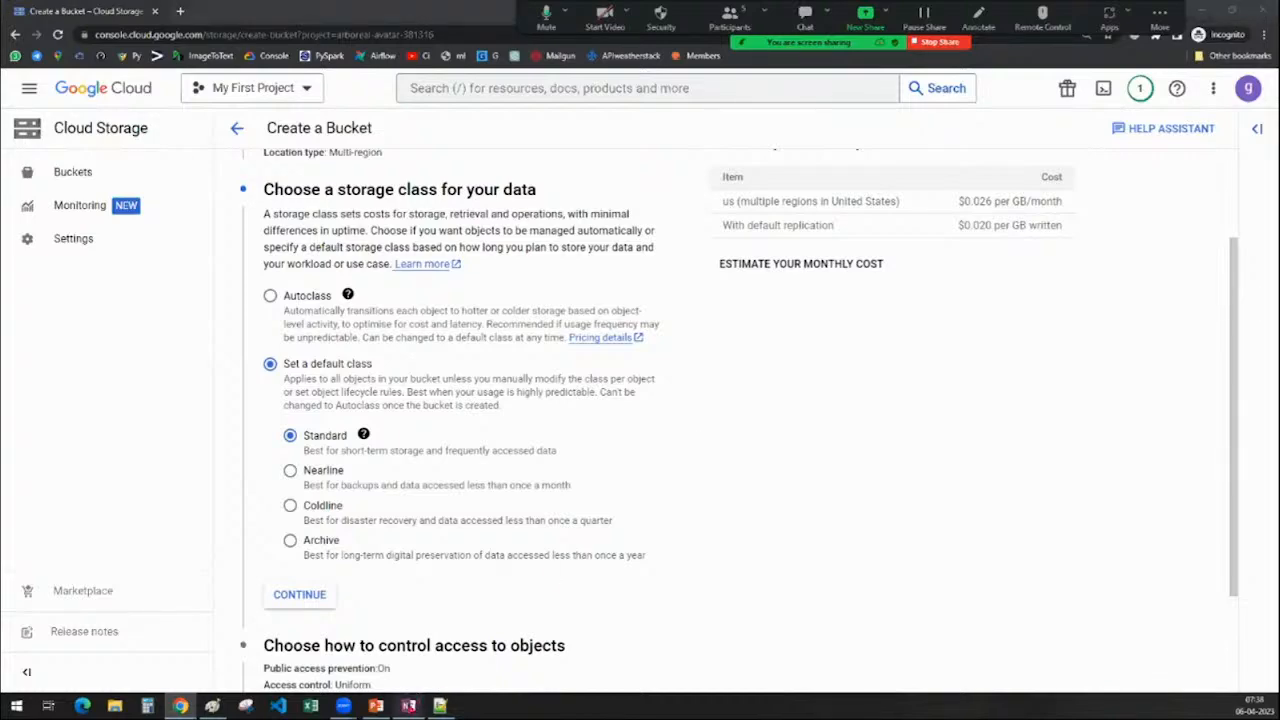
scroll(426, 460, "down", 15)
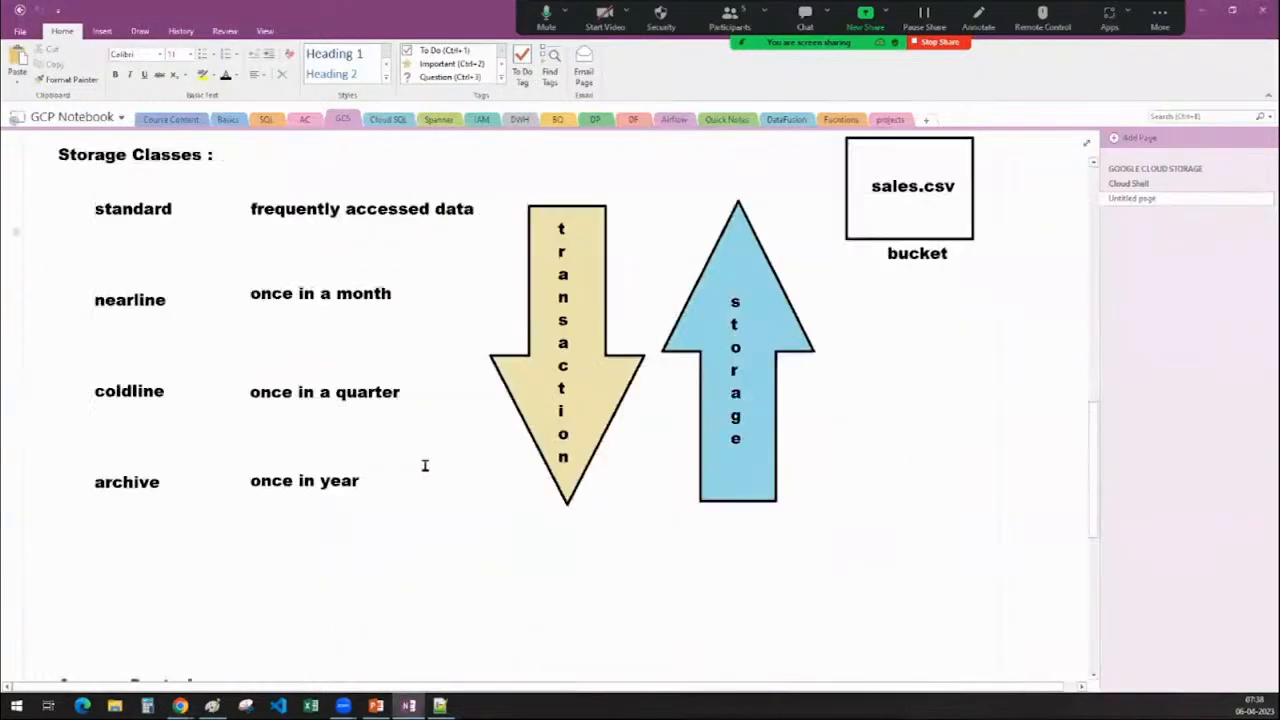
scroll(425, 465, "up", 1)
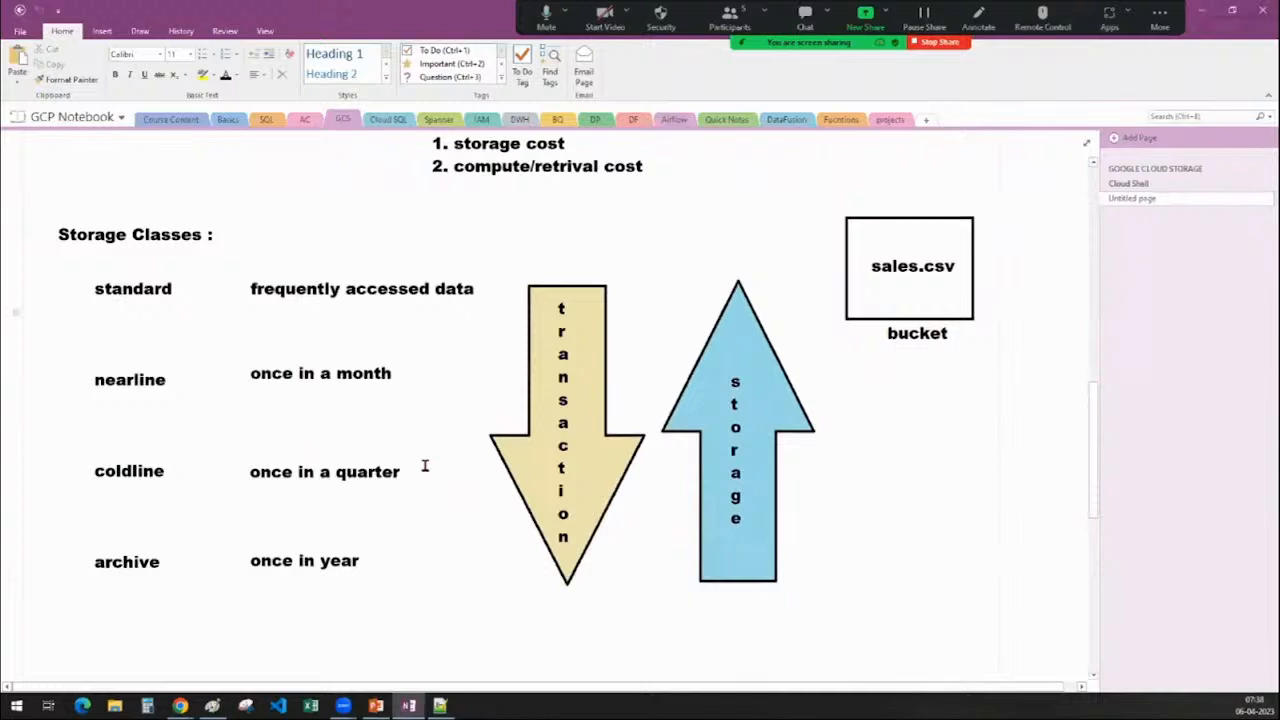
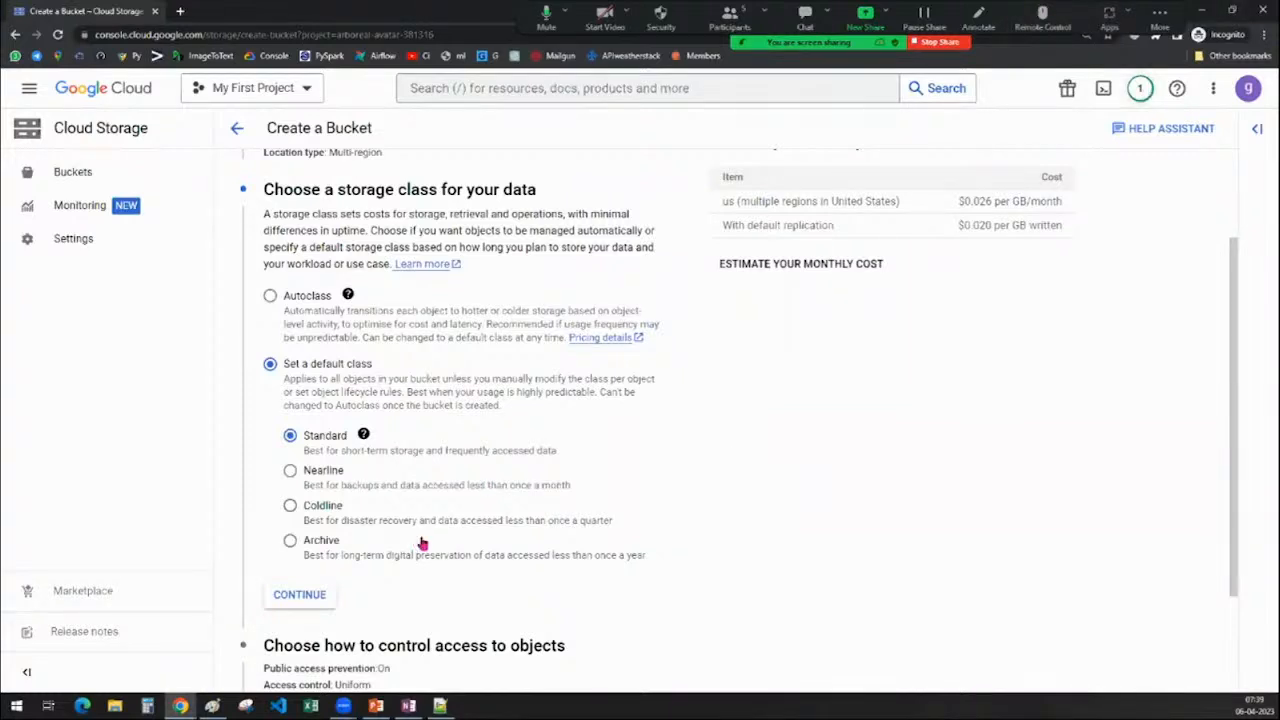
Scroll down the Create a Bucket form with the Standard default class selected
scroll(506, 446, "down", 2)
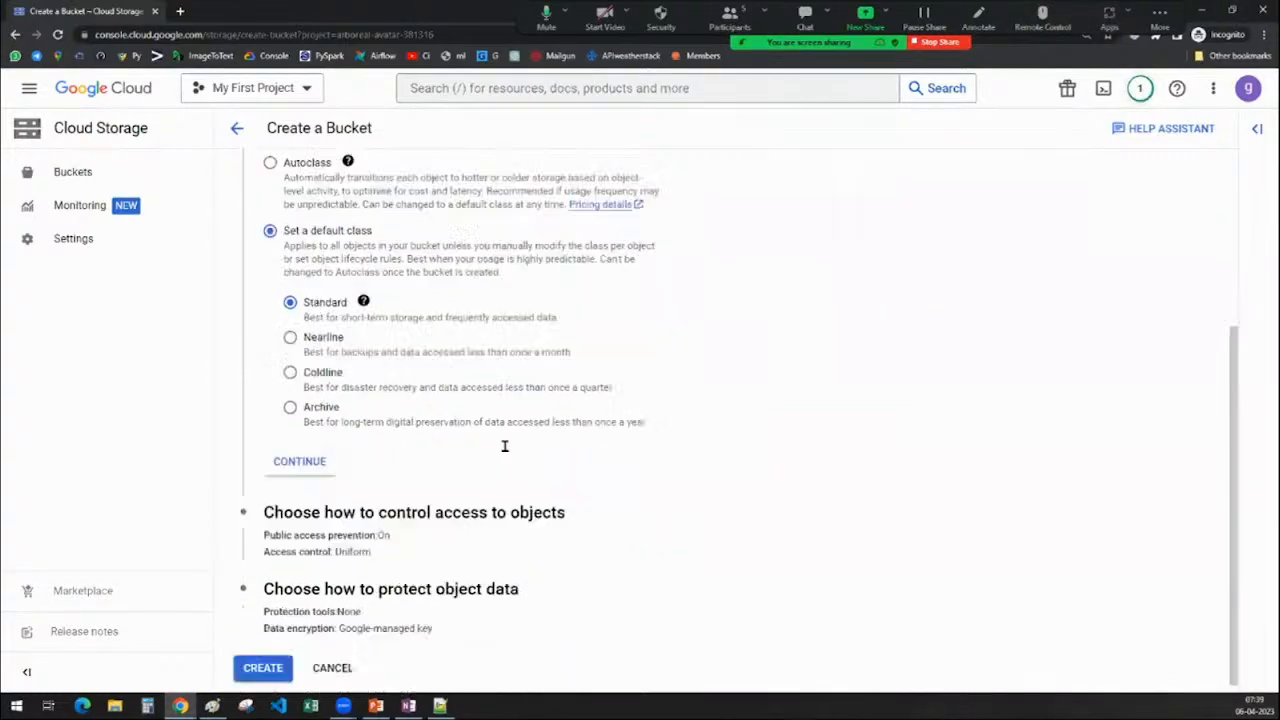
Confirm the Standard storage class and review the access-control diagram in the OneNote notes
left_click(297, 465)
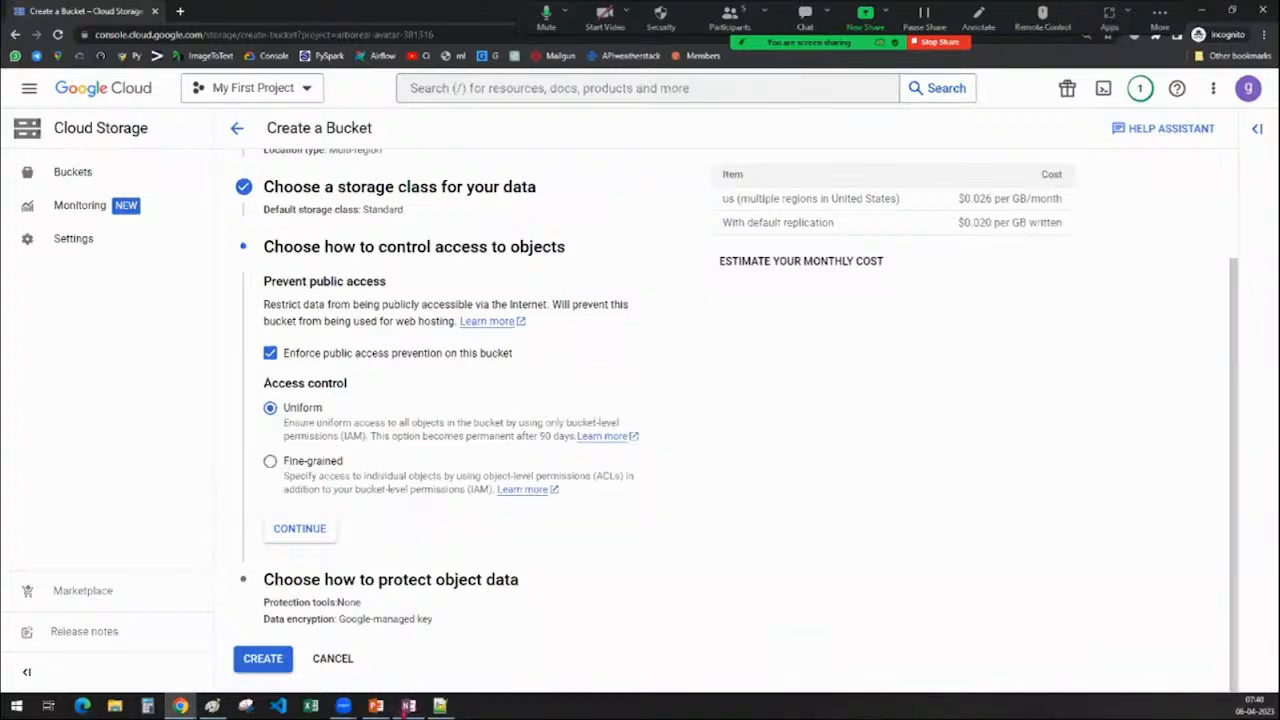
left_click(408, 706)
scroll(506, 543, "down", 5)
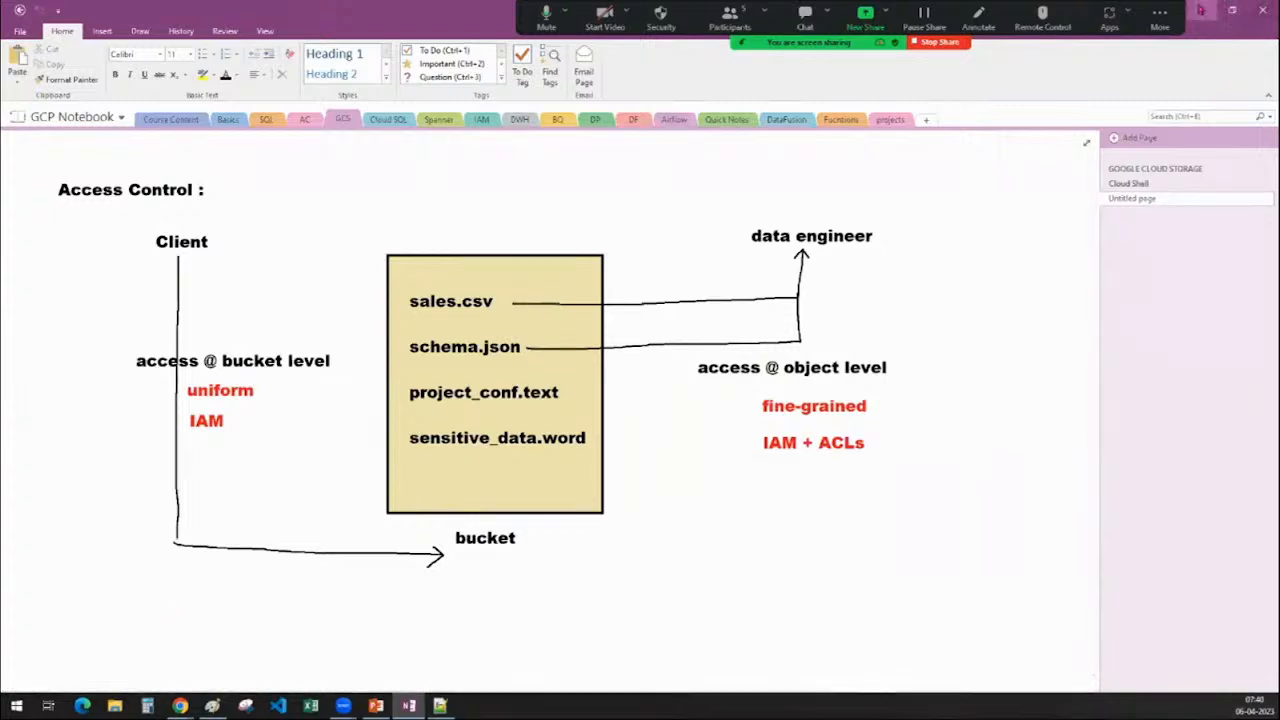
Set the bucket's access control to Fine-grained and move on to data protection
left_click(1201, 10)
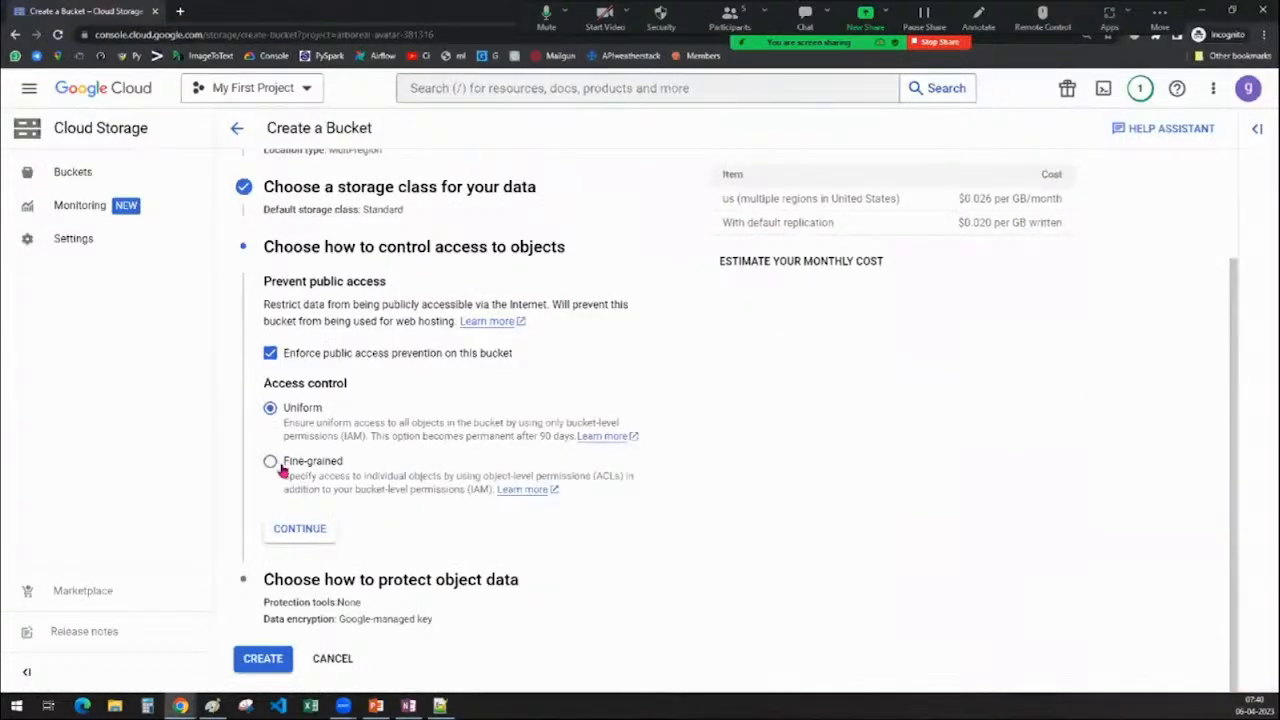
left_click(281, 465)
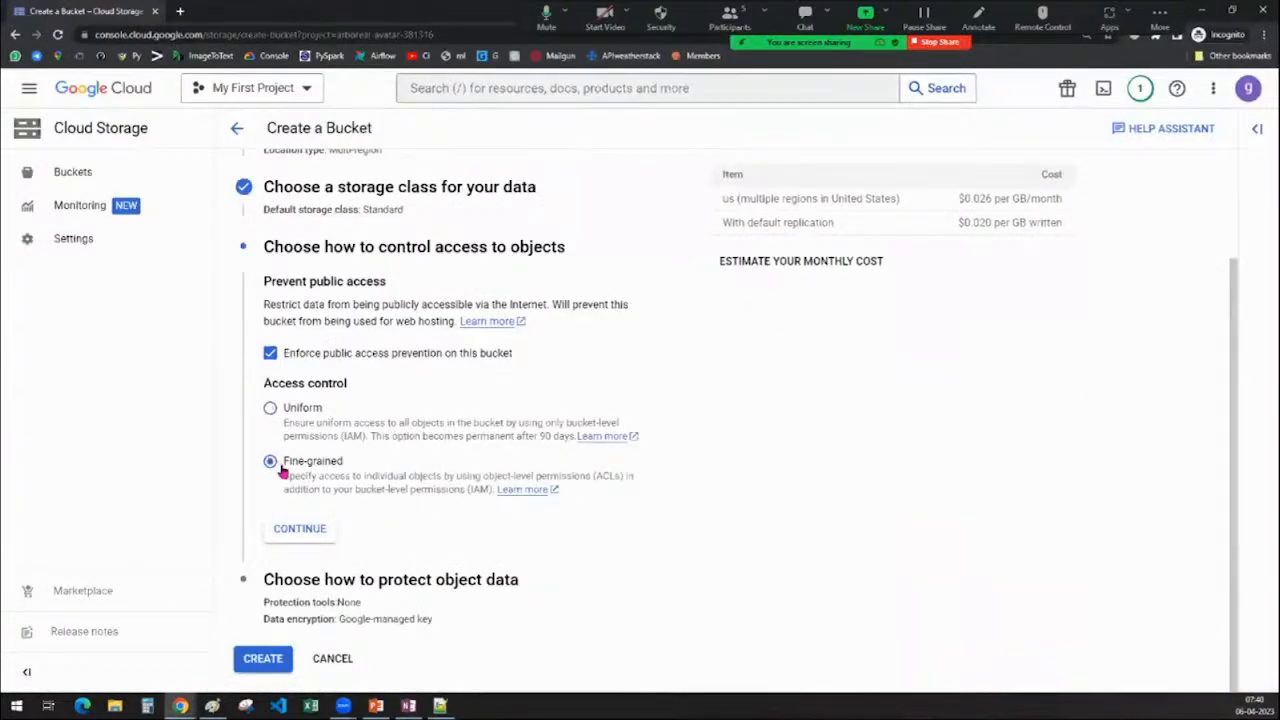
left_click(293, 534)
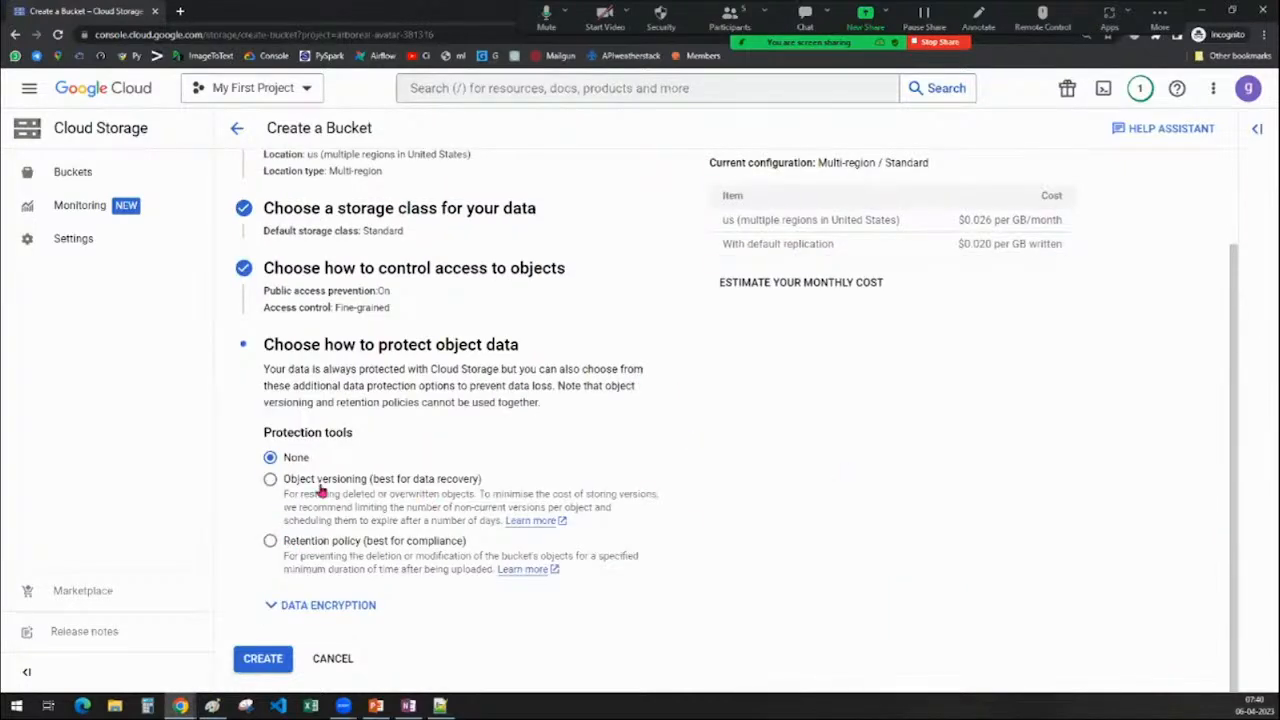
Pick Object versioning as the bucket's protection tool, then switch to a blank Paint canvas
left_click(323, 550)
left_click(323, 490)
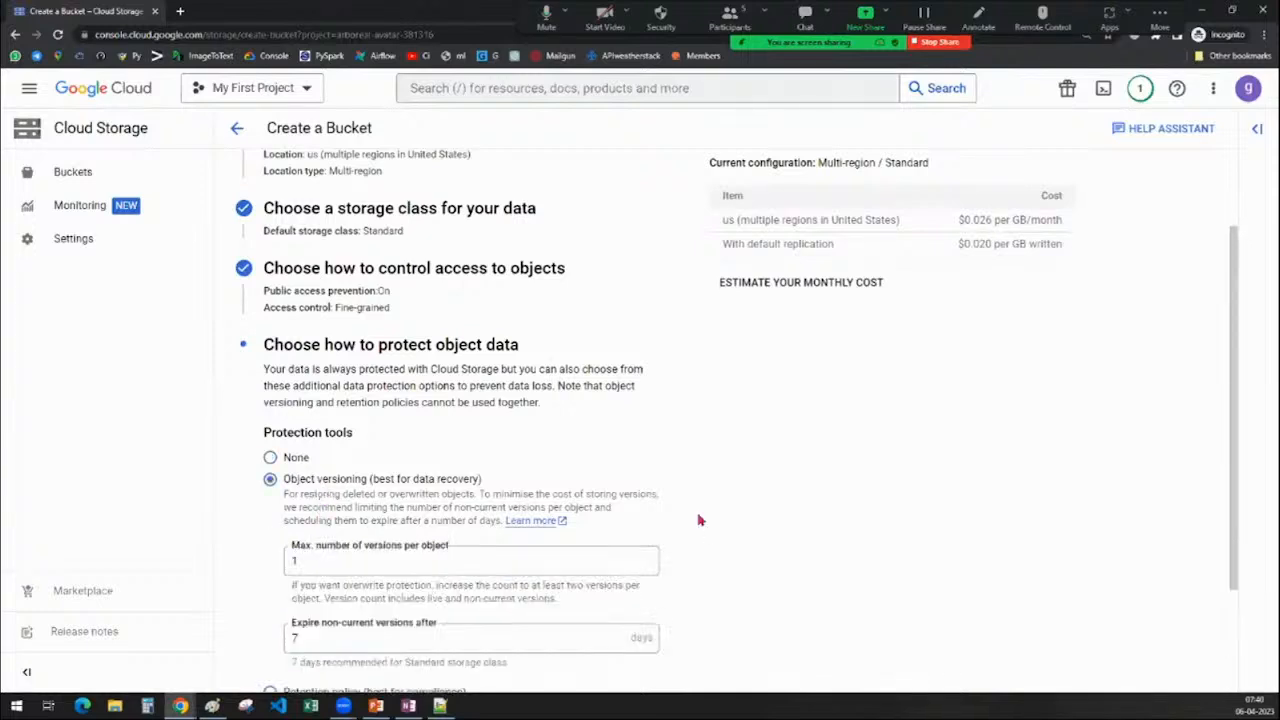
scroll(700, 520, "down", 3)
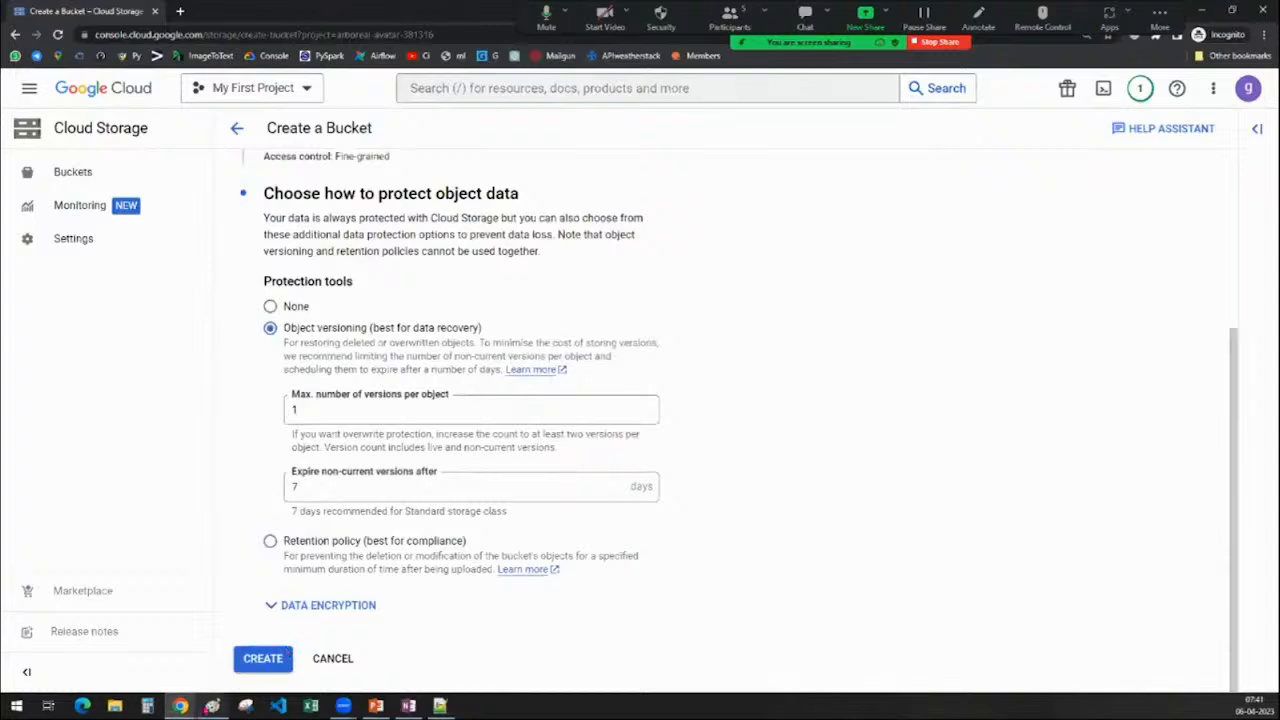
left_click(212, 706)
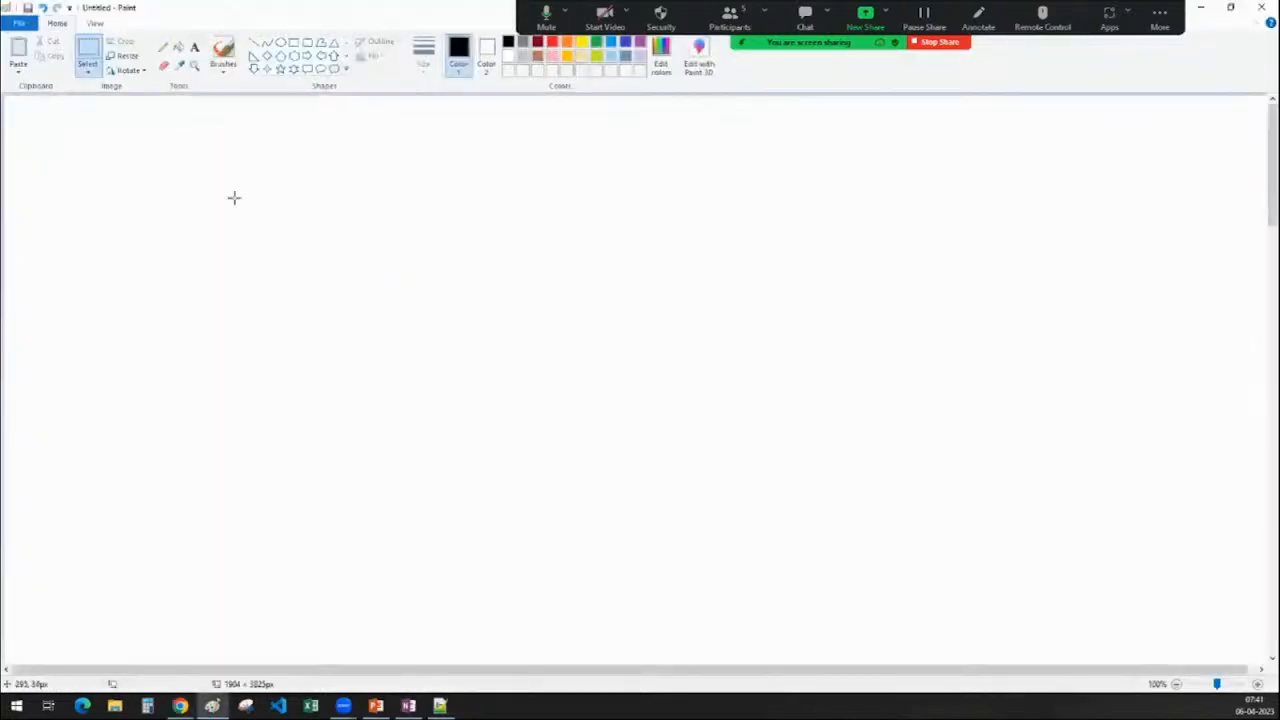
Add the heading 'object versioning' at the top left of the canvas
left_click(196, 52)
left_click(49, 137)
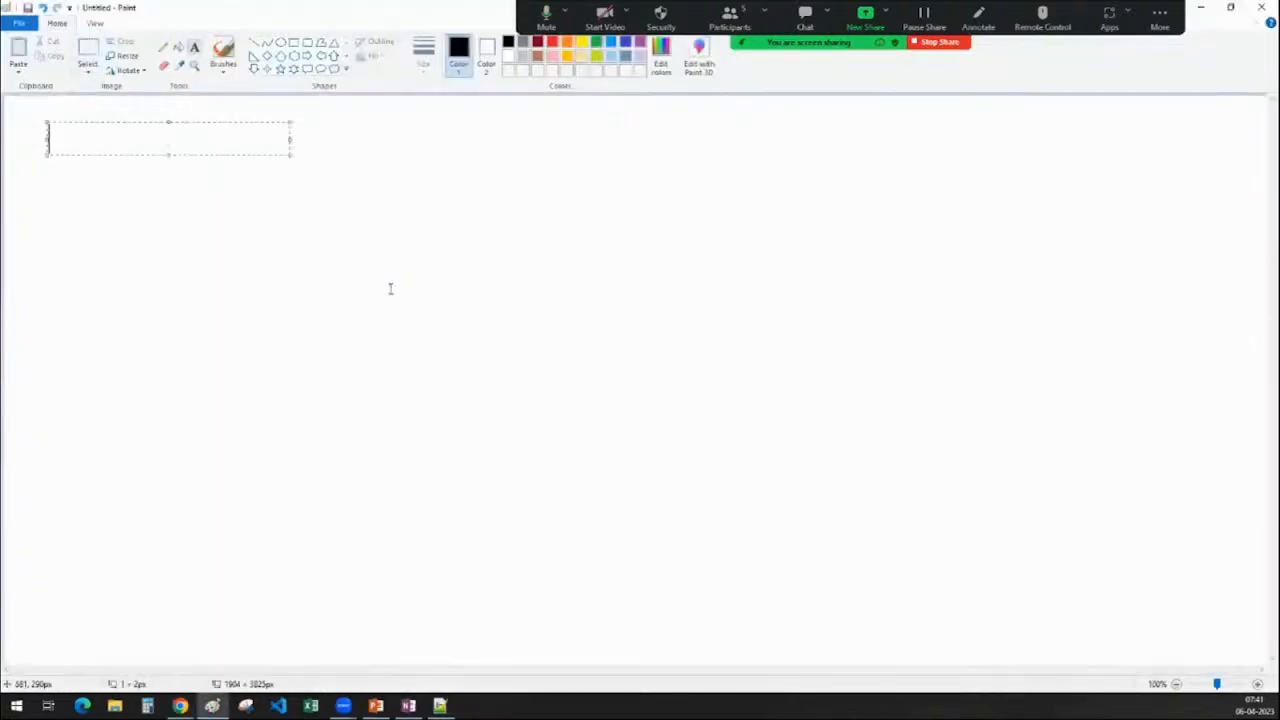
type("ob")
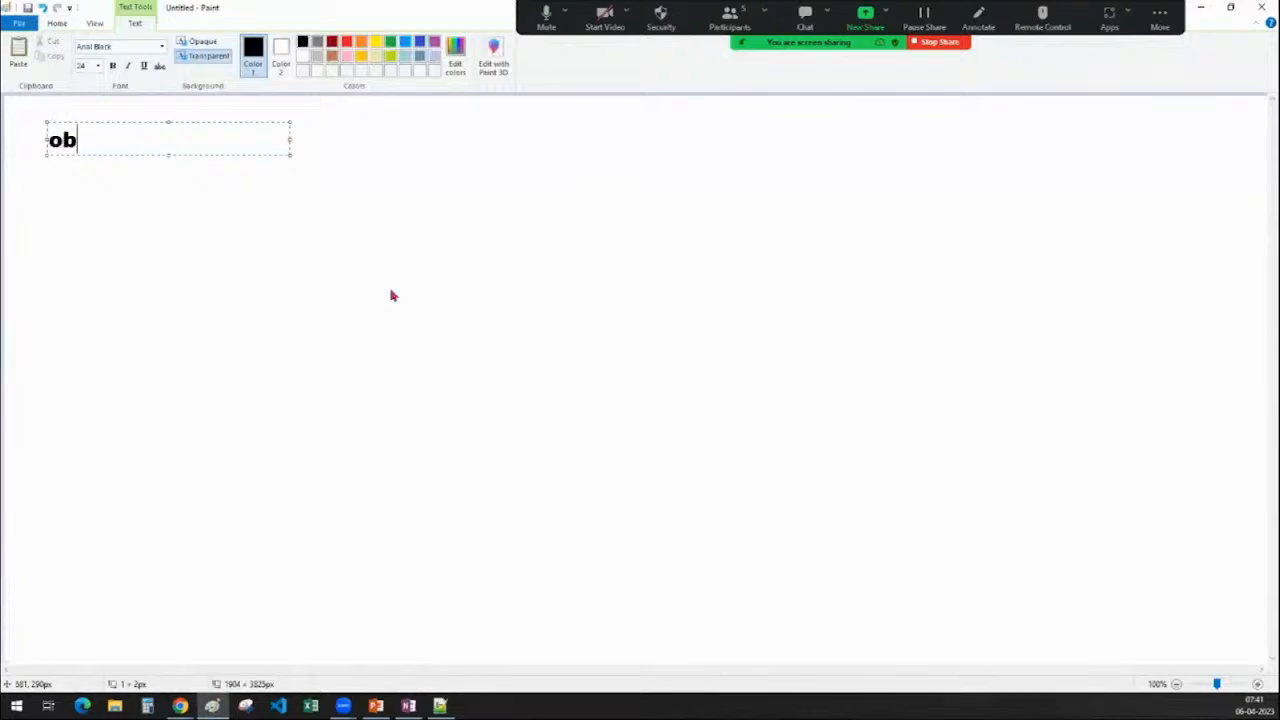
type("ject versioning :")
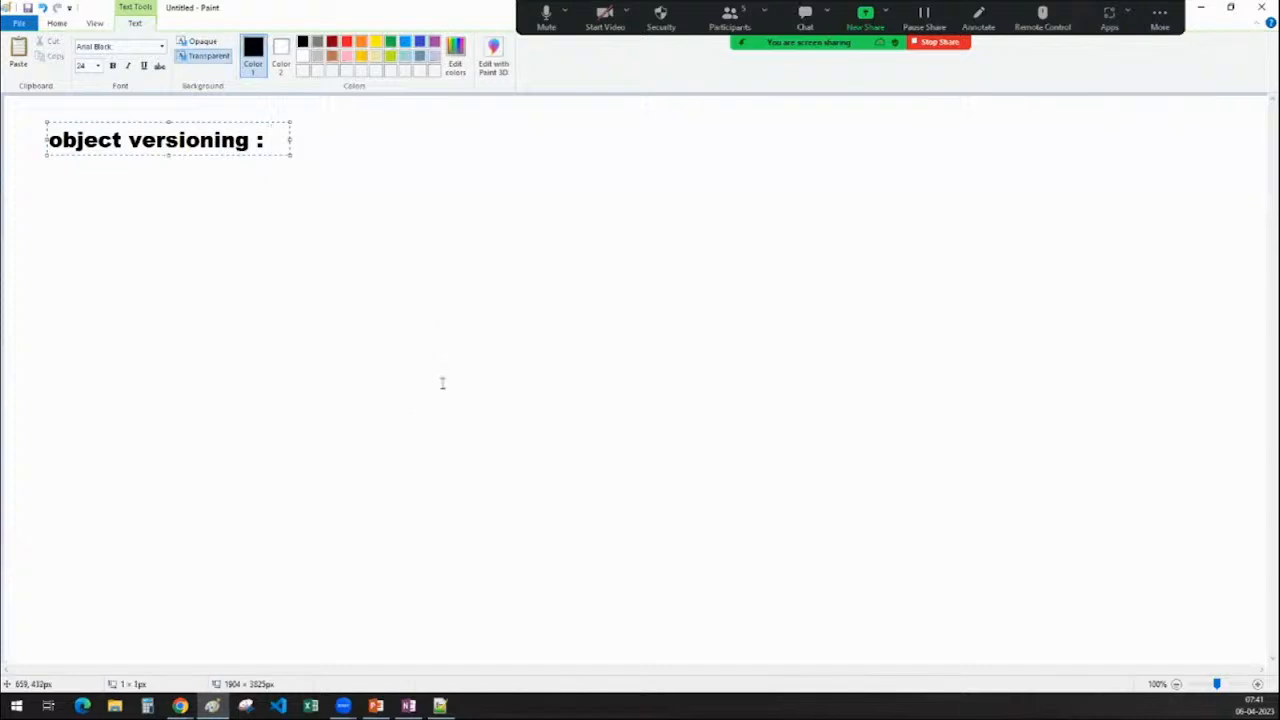
left_click(511, 481)
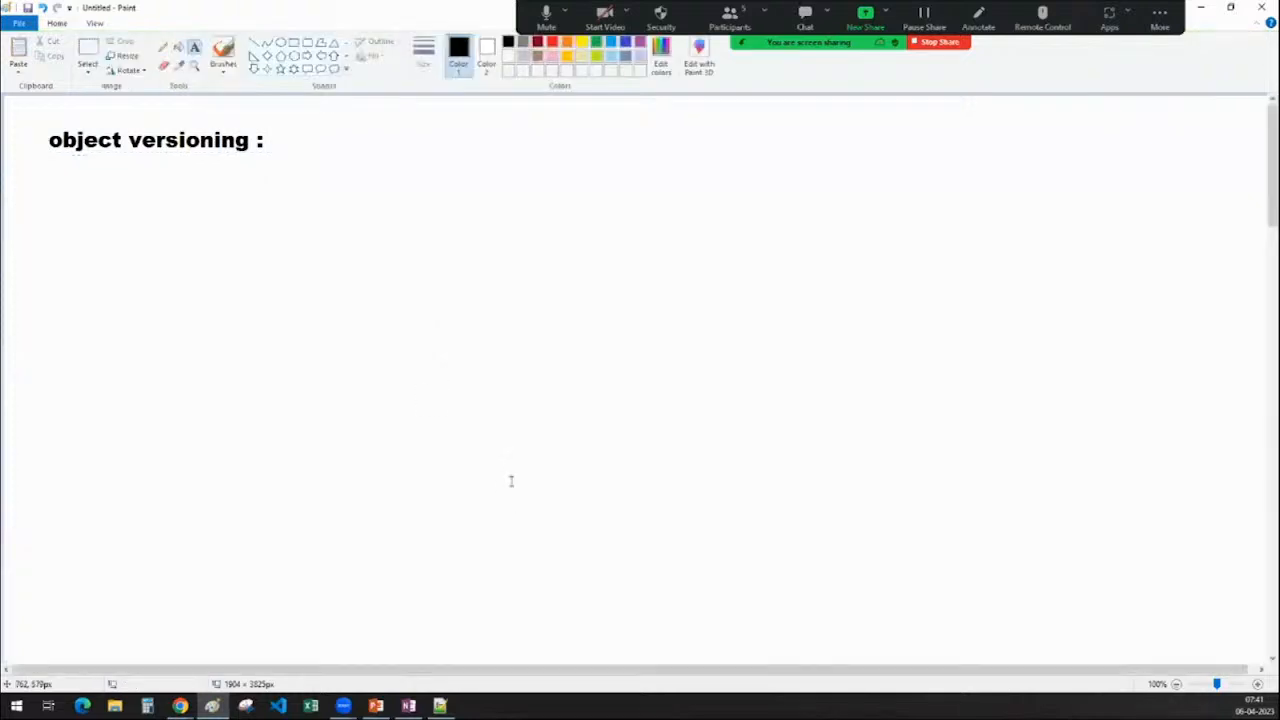
Draw a large square below the heading and label it 'bucket'
left_click(293, 42)
left_click_drag(245, 205, 543, 517)
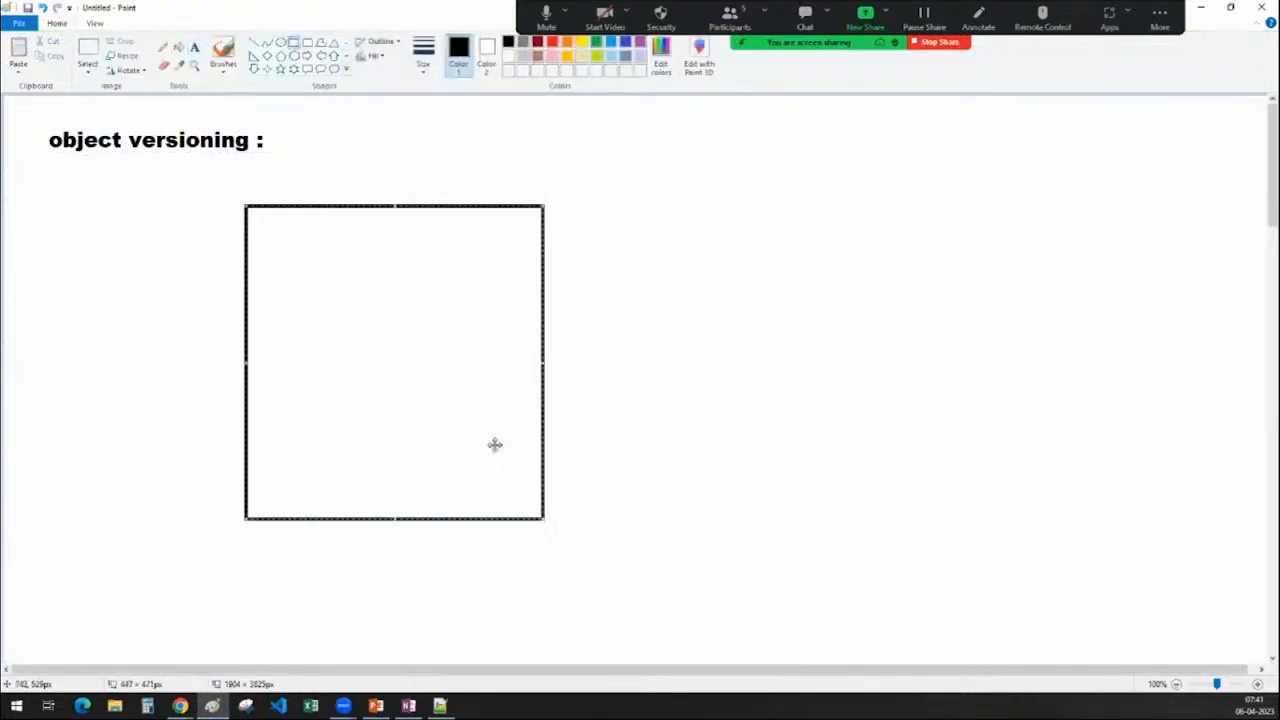
left_click_drag(434, 363, 413, 378)
left_click(583, 316)
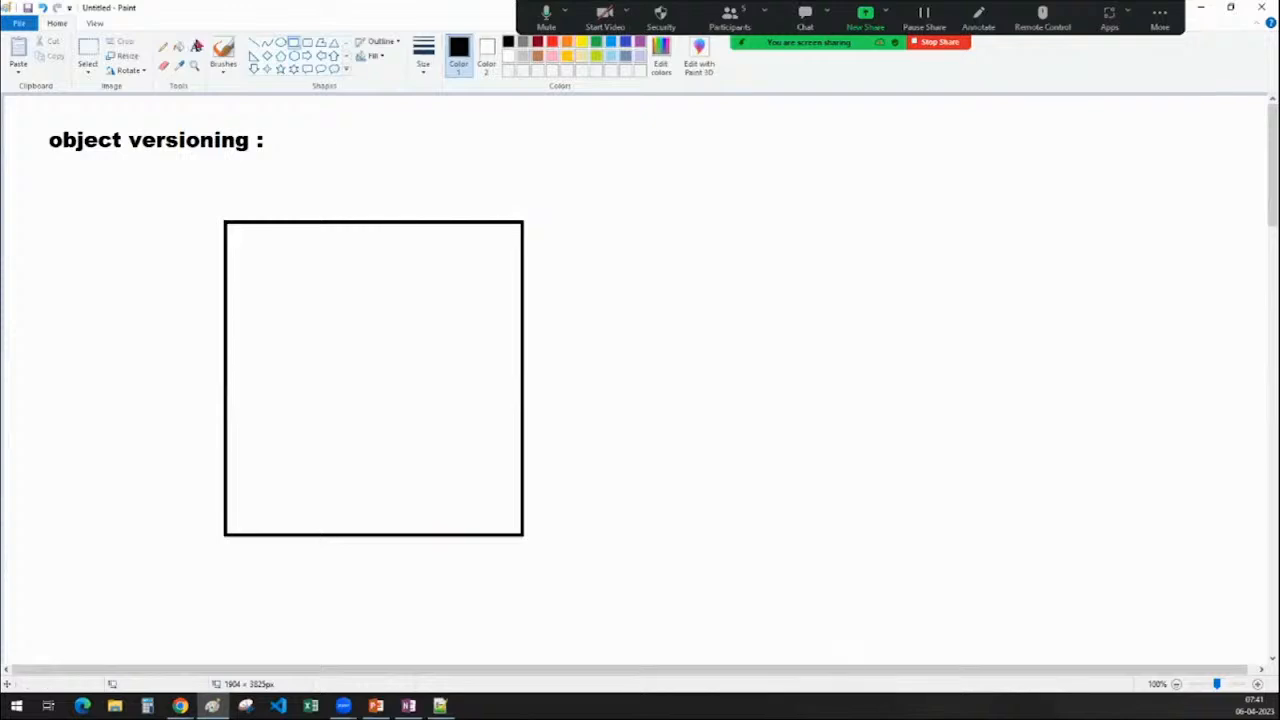
left_click(195, 48)
left_click(325, 556)
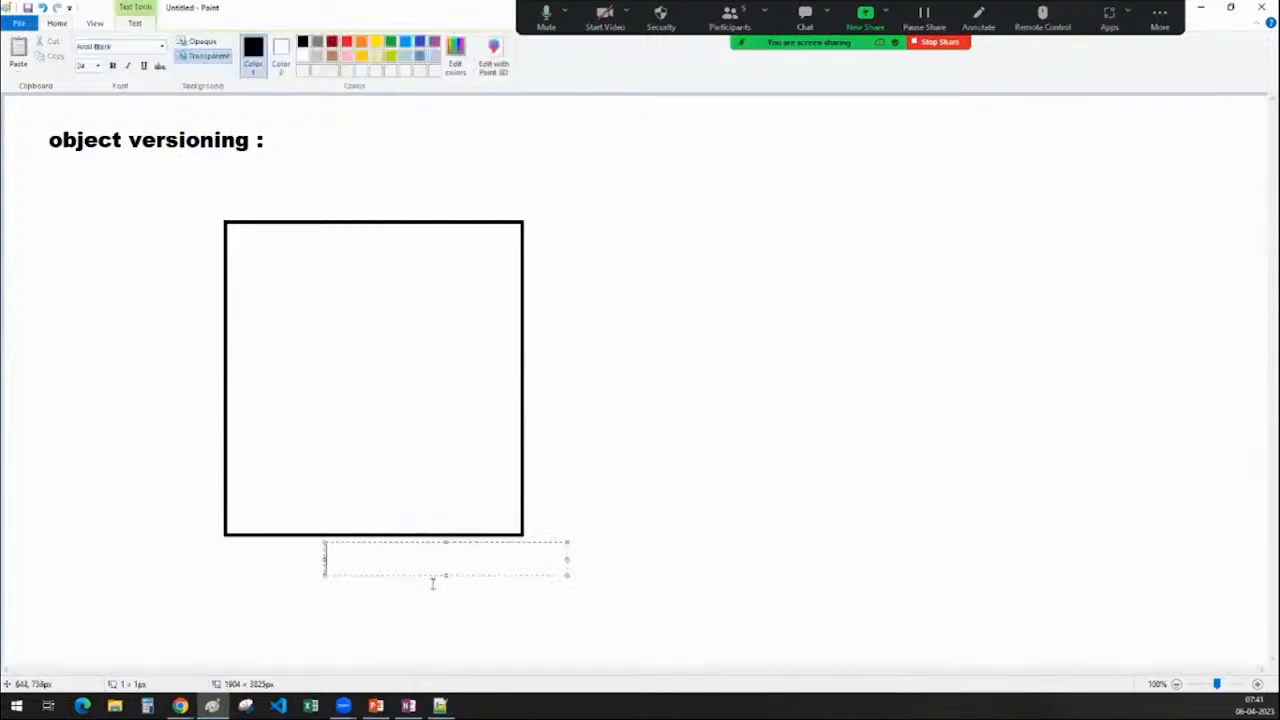
type("bucket")
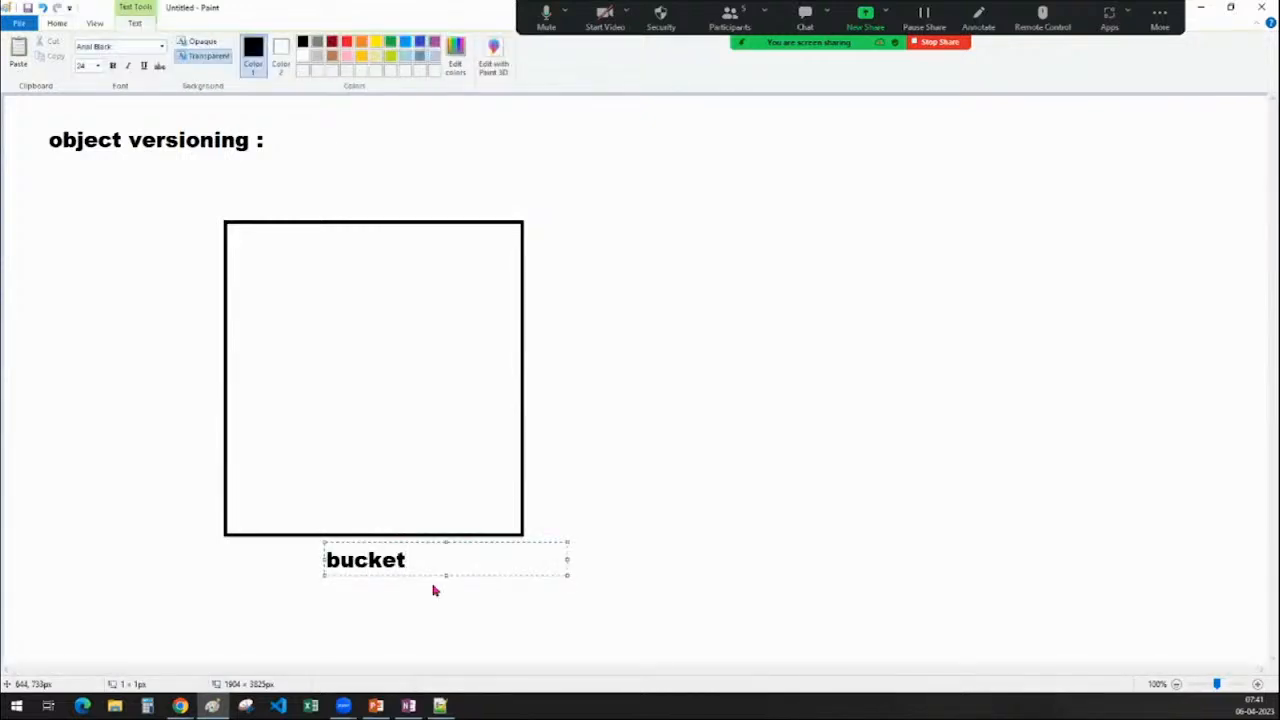
left_click(394, 511)
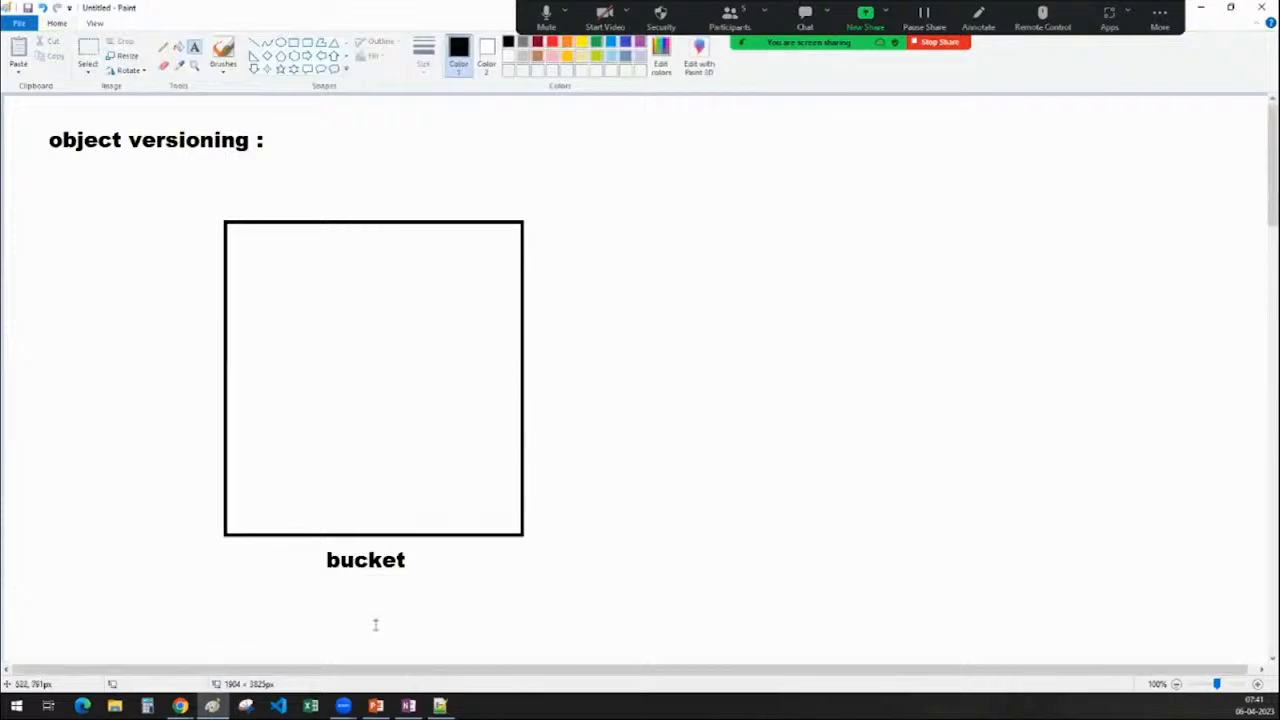
Write 'sales.csv' inside the top of the bucket square
left_click(264, 270)
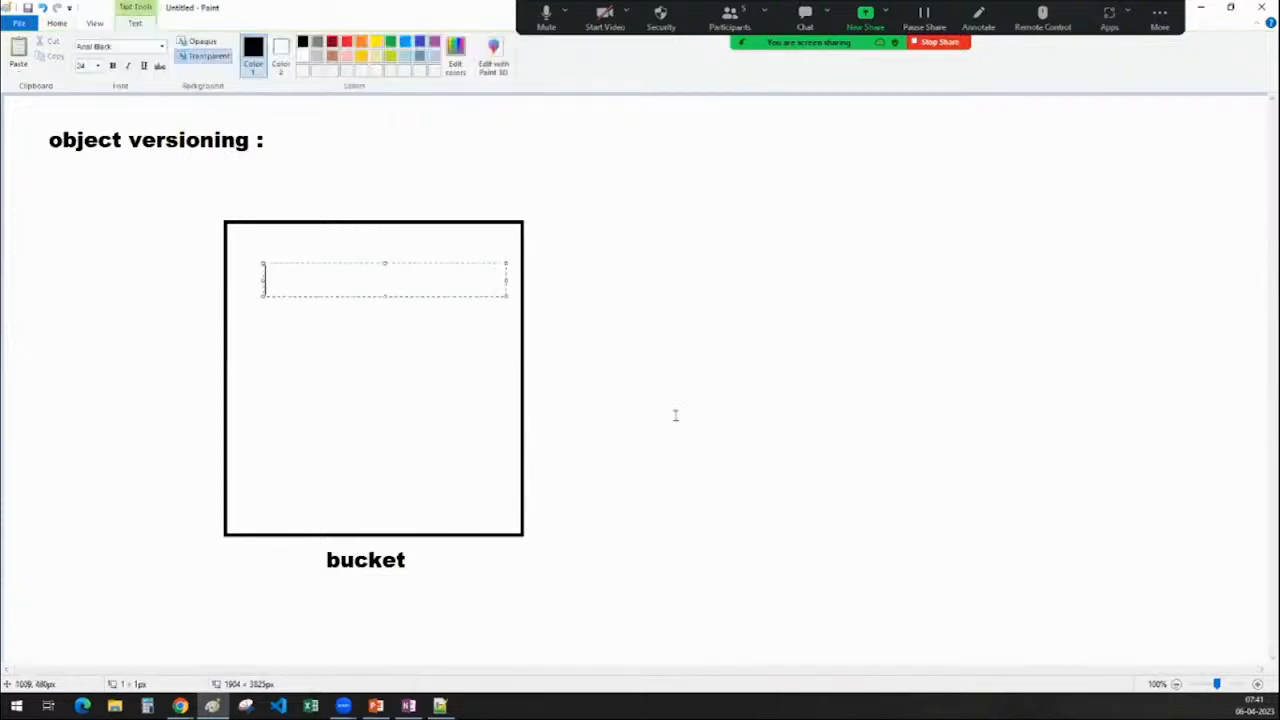
type("salaes")
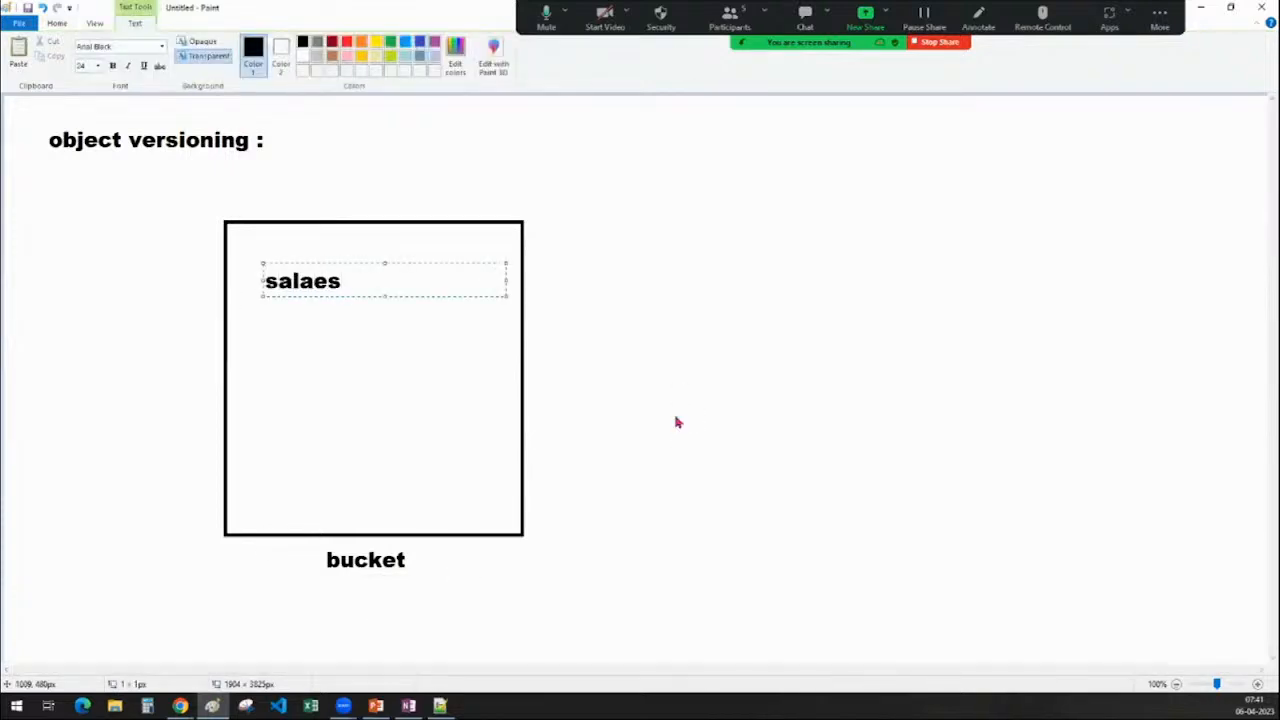
key("BackSpace")
key("BackSpace")
key("BackSpace")
type("es.csv")
left_click(674, 416)
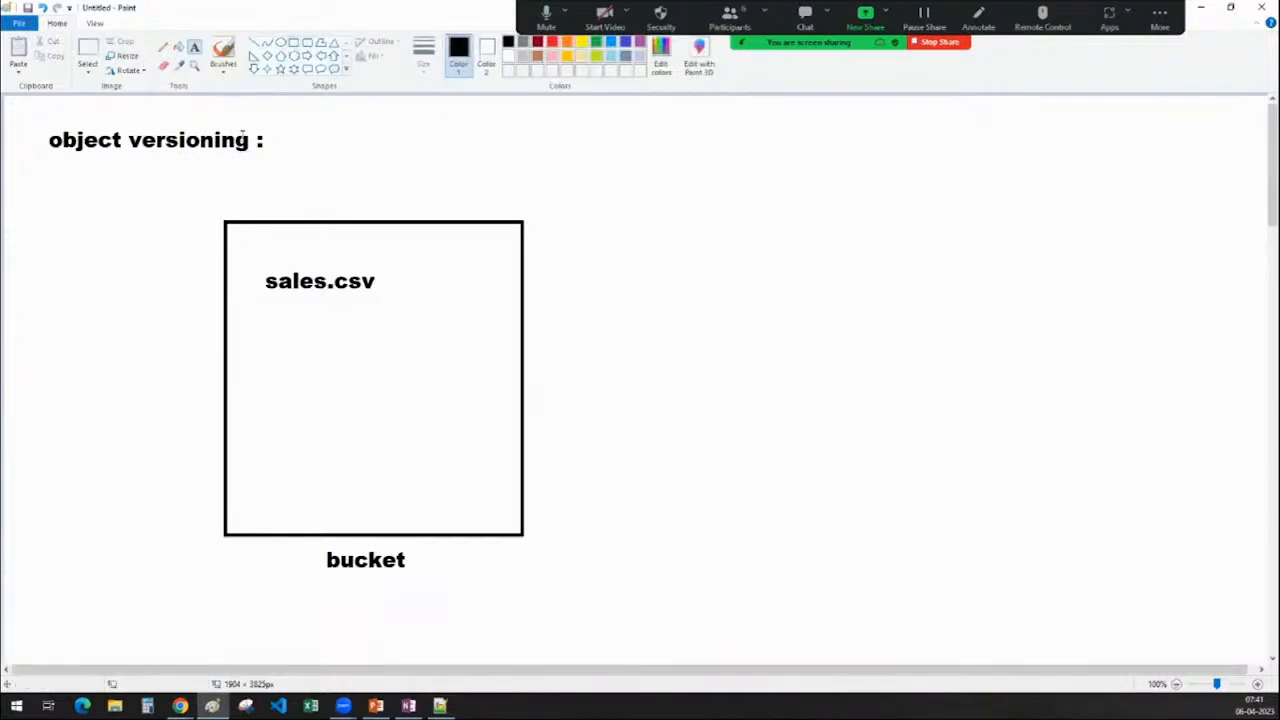
Draw a smaller box right of the bucket labelled 'data processing'
left_click(293, 43)
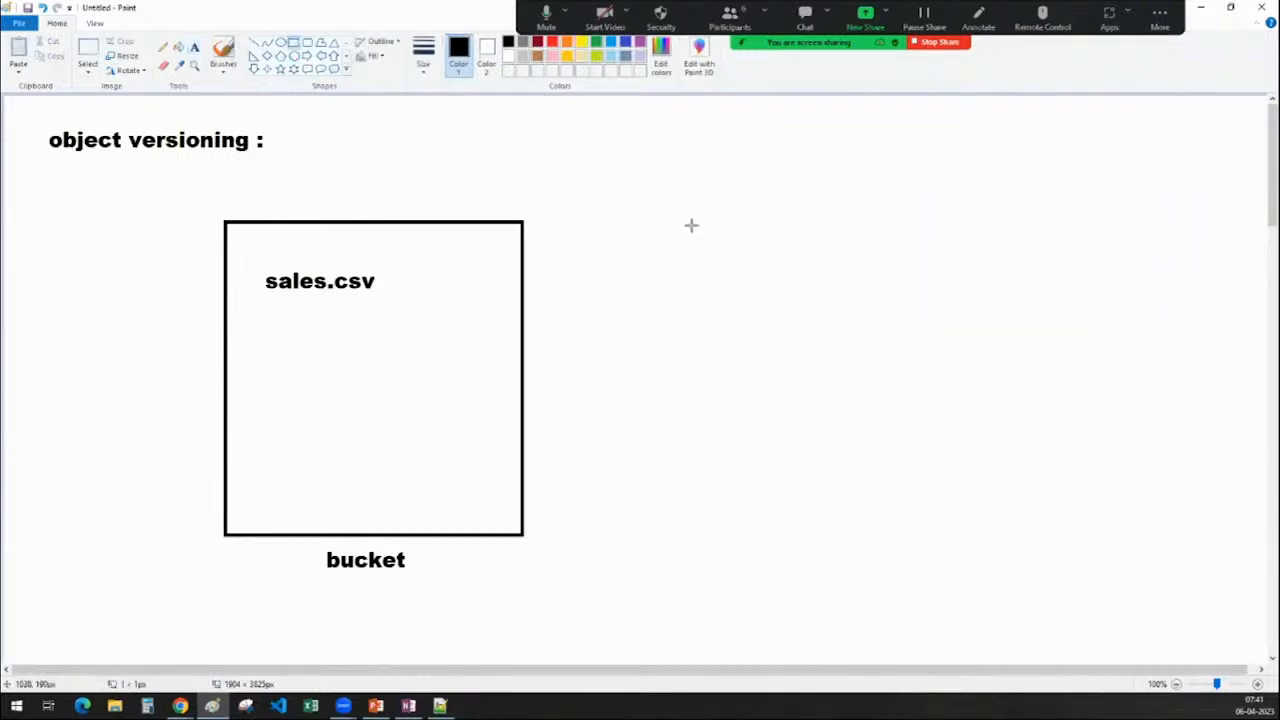
left_click_drag(688, 222, 942, 377)
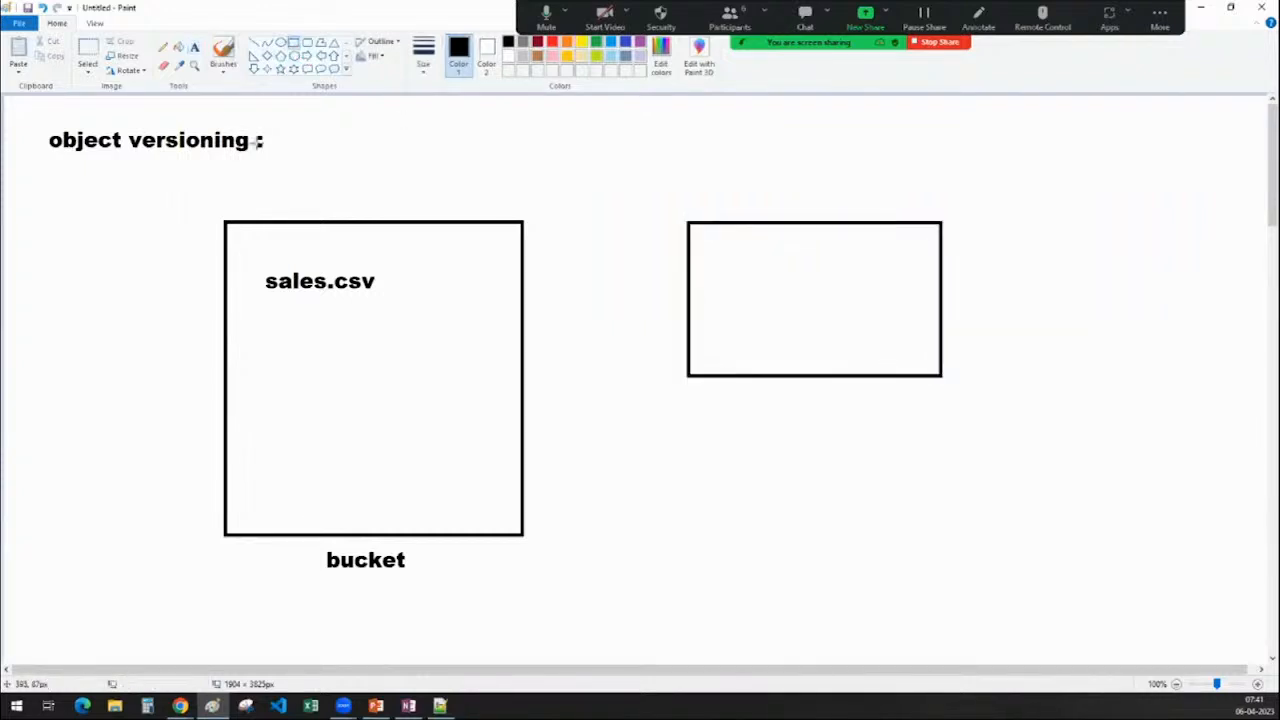
left_click(194, 47)
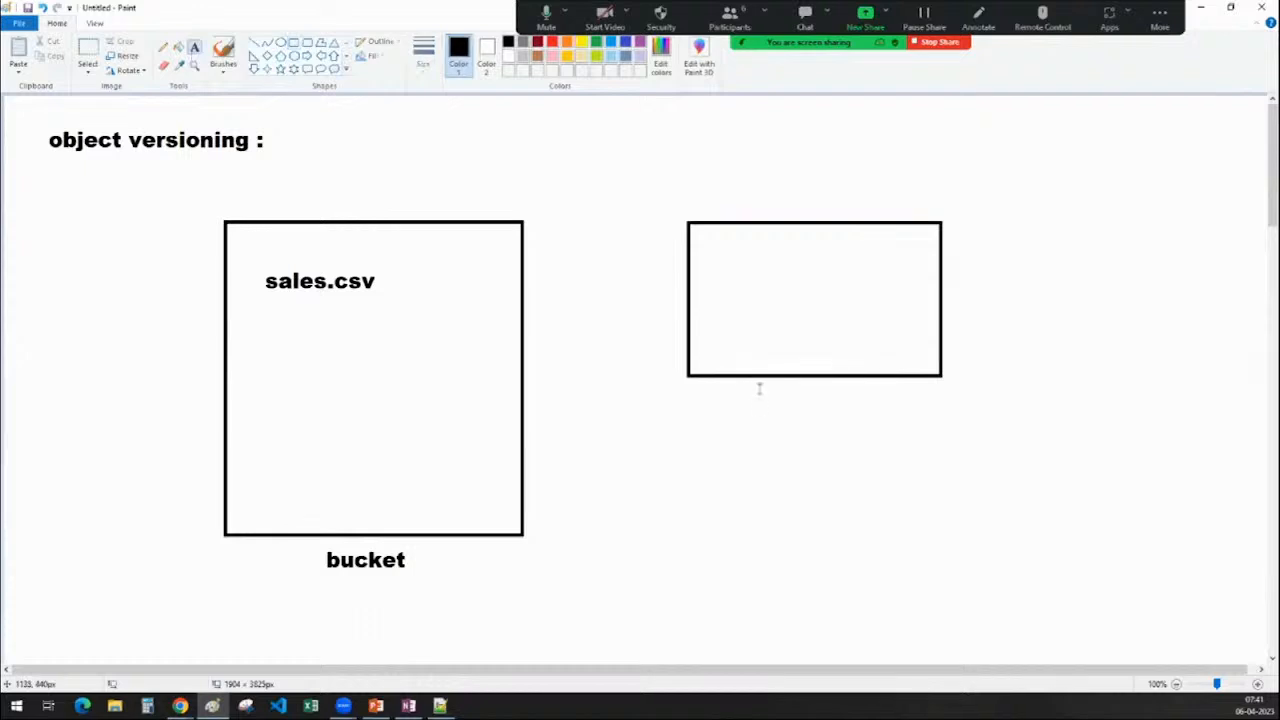
left_click(757, 383)
type("d")
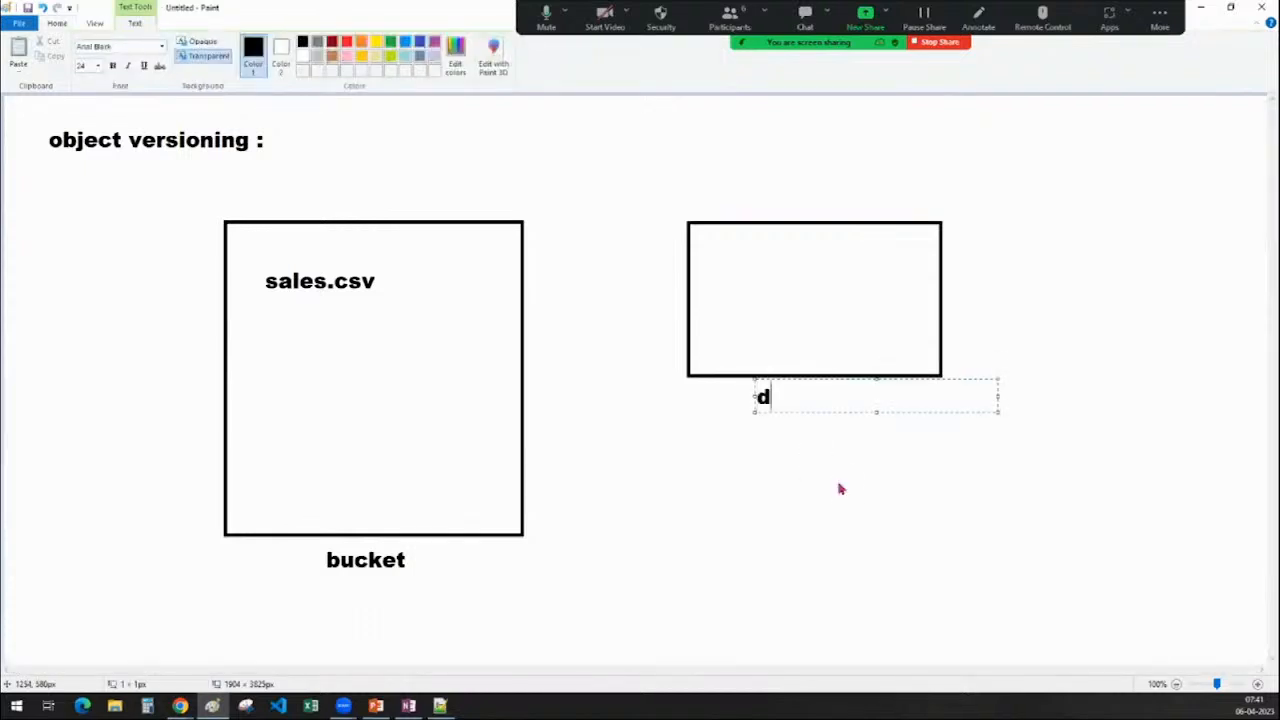
type("ata proce")
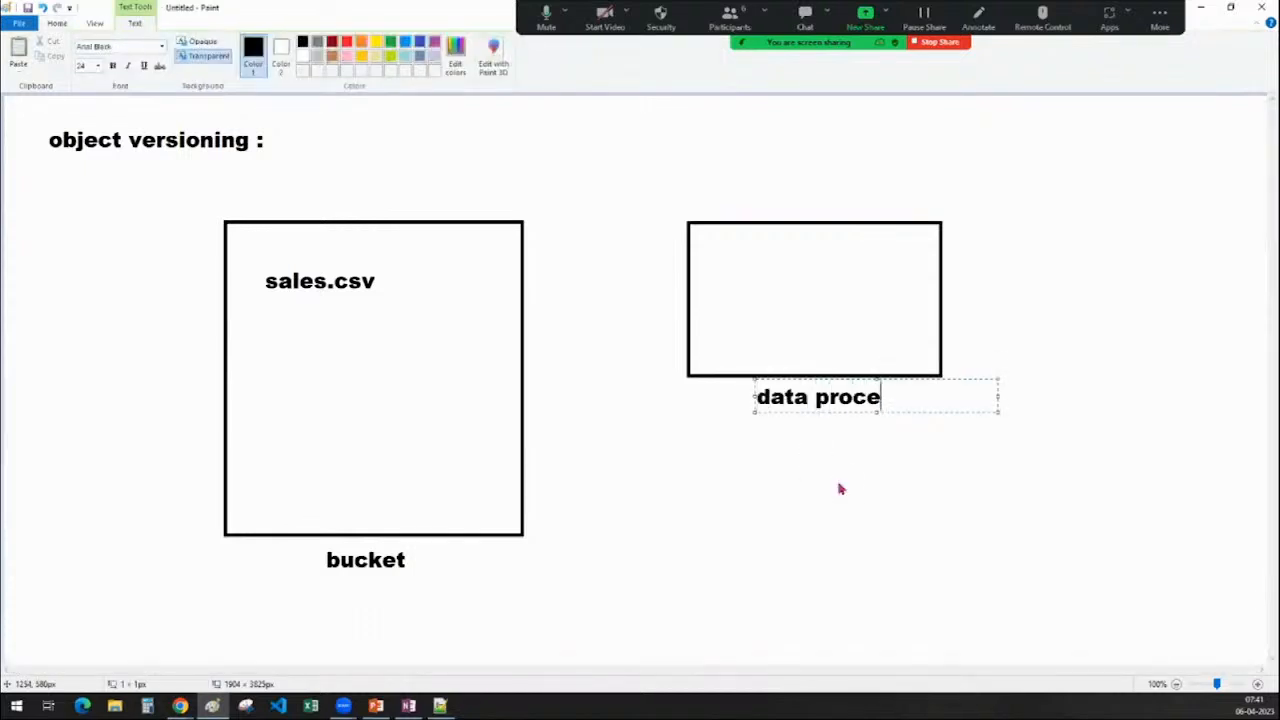
type("ssing")
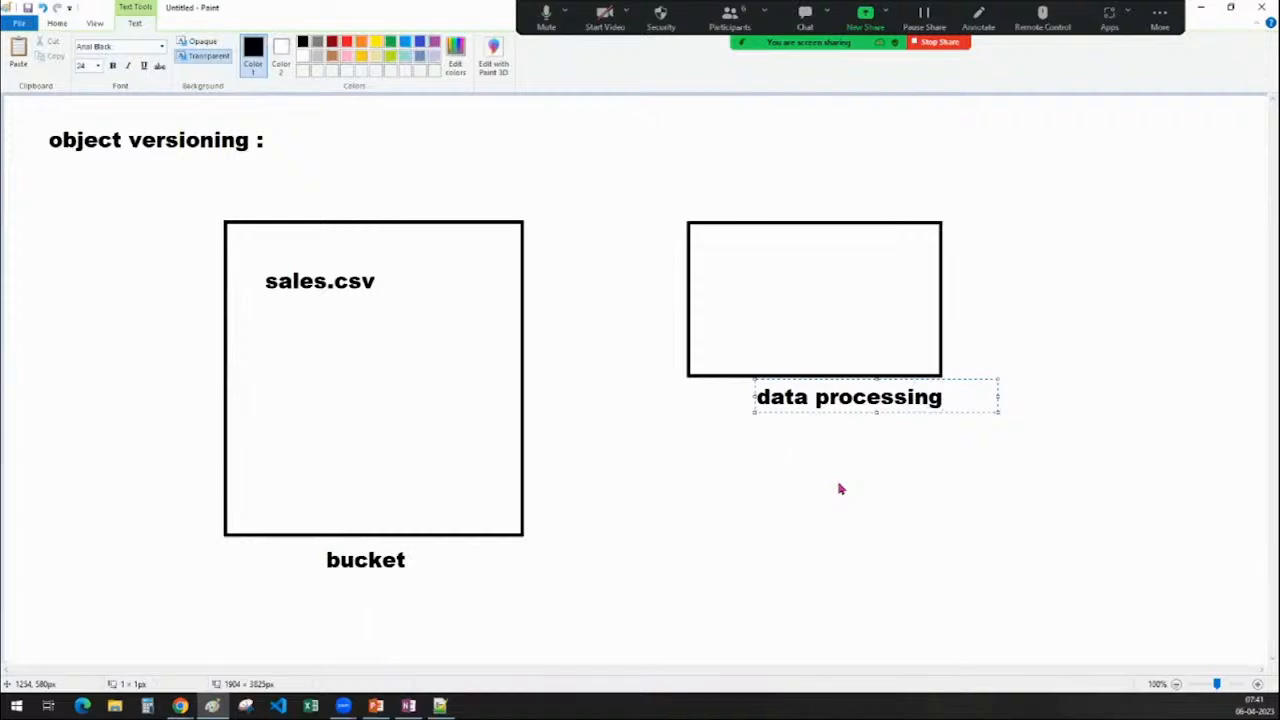
left_click_drag(754, 397, 714, 398)
left_click(752, 505)
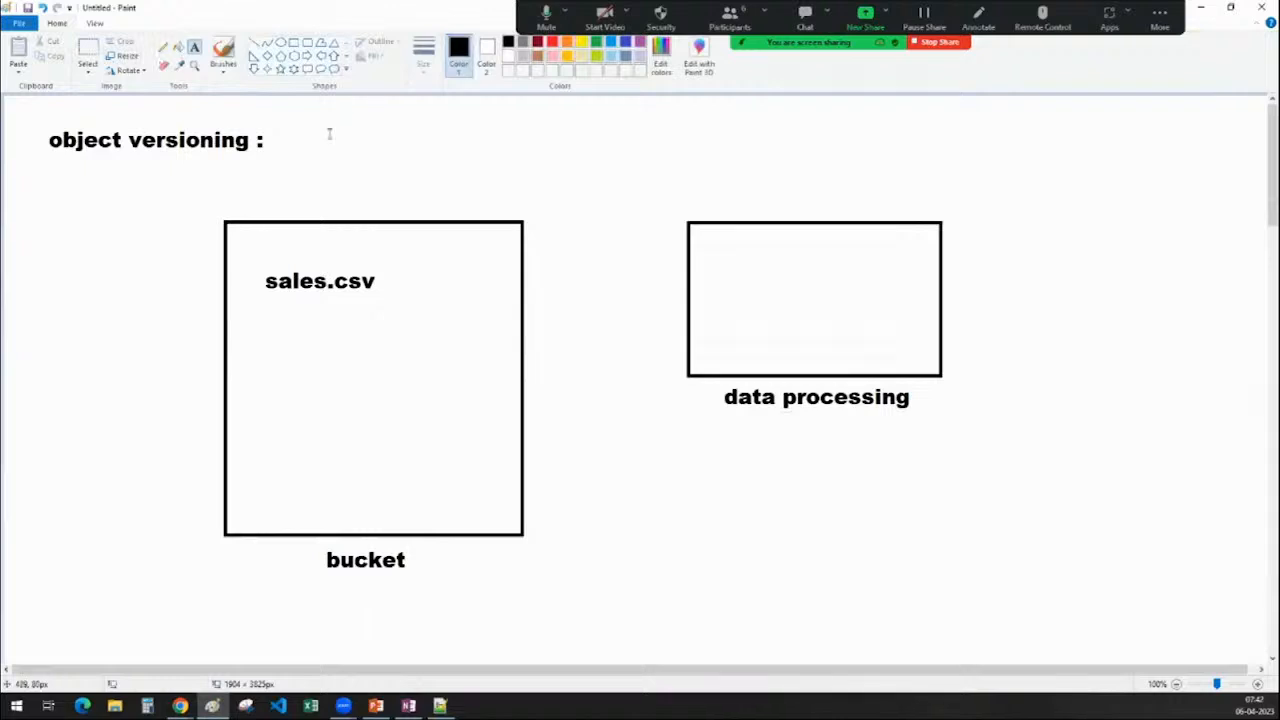
Draw a line from sales.csv into the processing box and copy sales.csv inside it
left_click(308, 57)
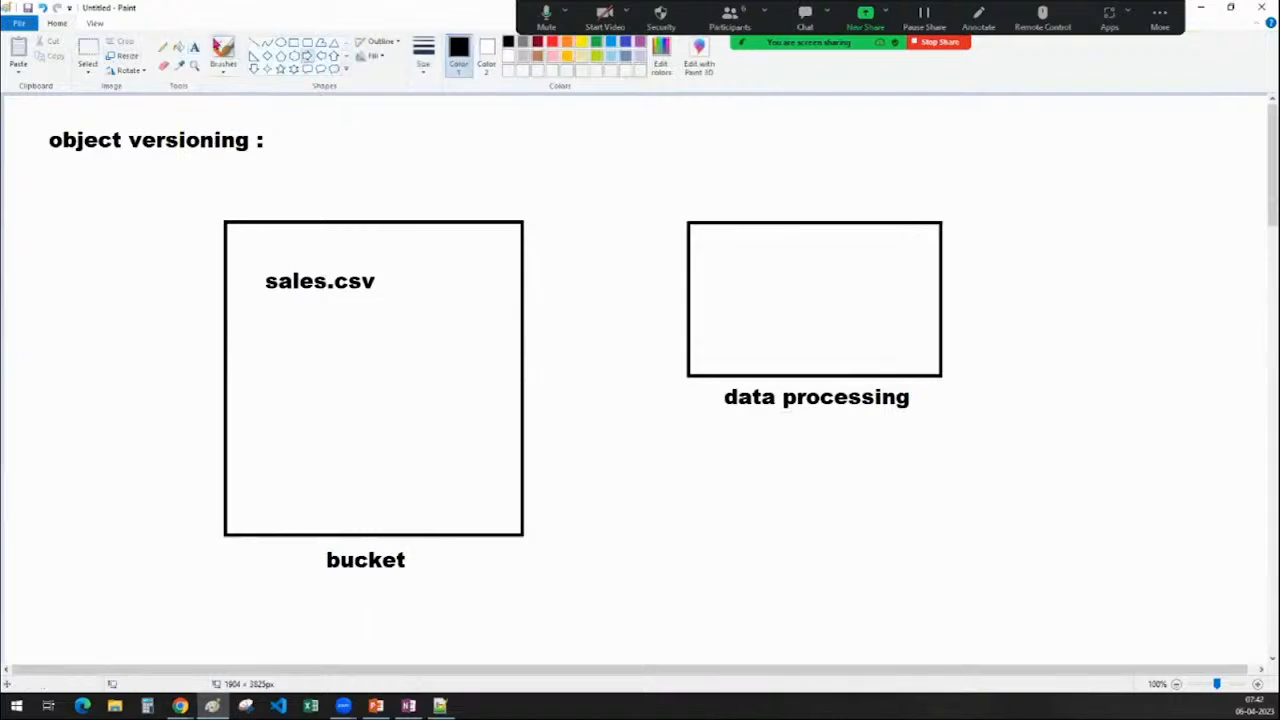
left_click(255, 43)
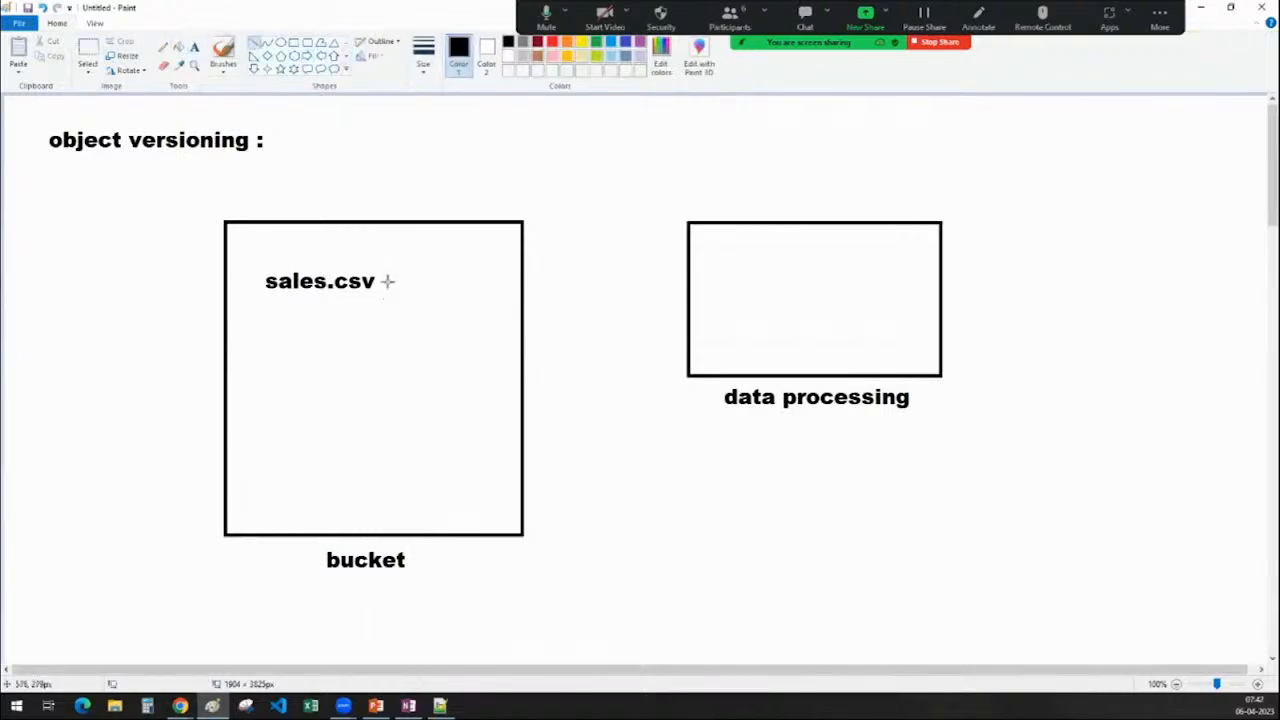
left_click_drag(387, 281, 723, 281)
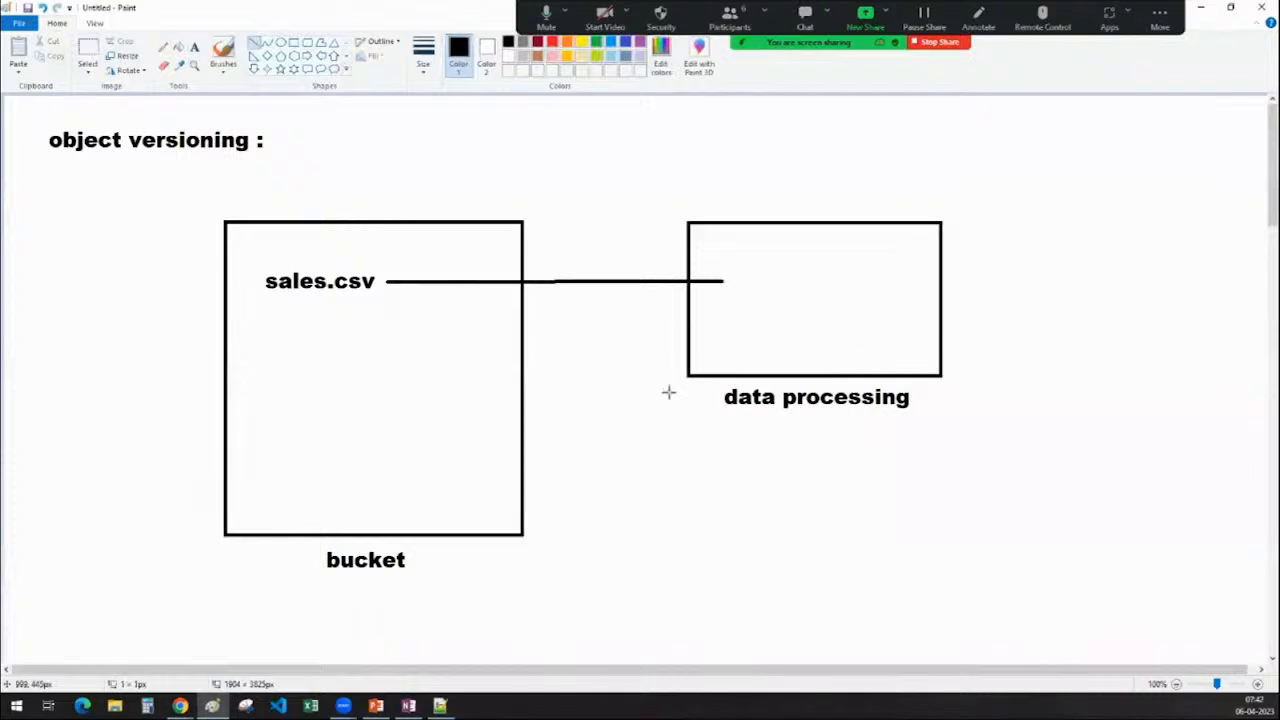
left_click(88, 50)
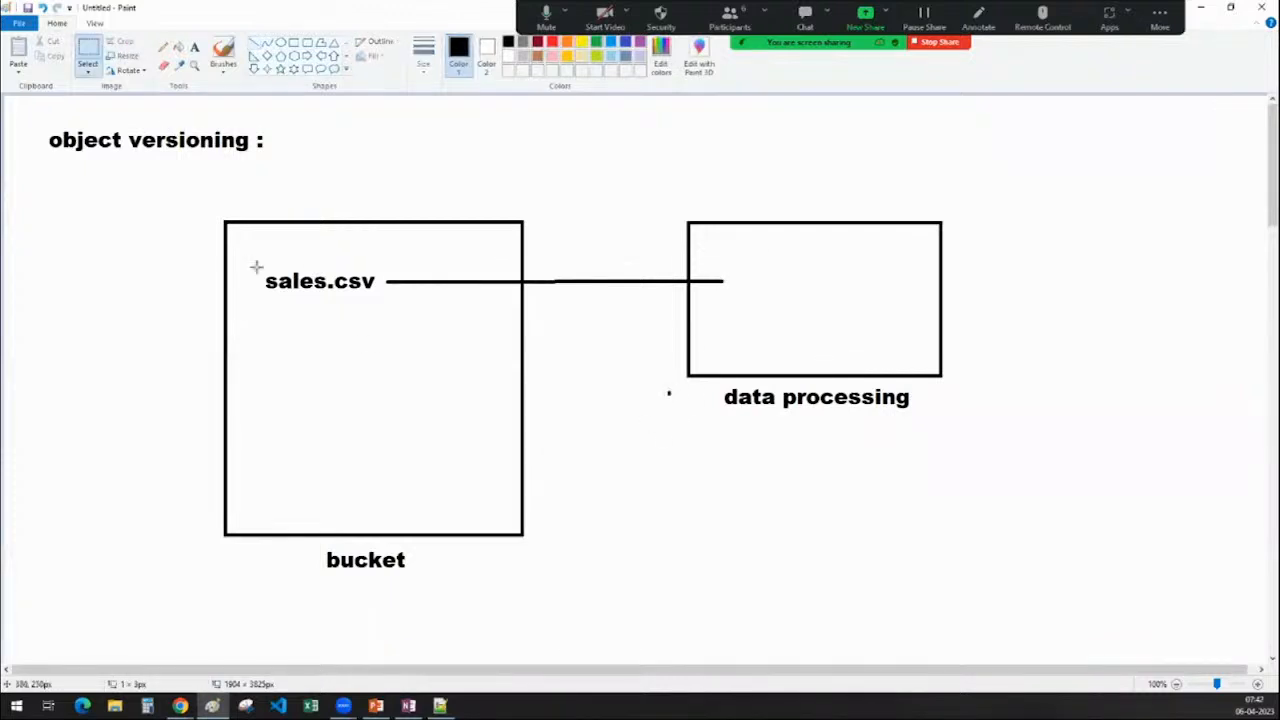
left_click_drag(256, 266, 839, 277)
left_click(817, 529)
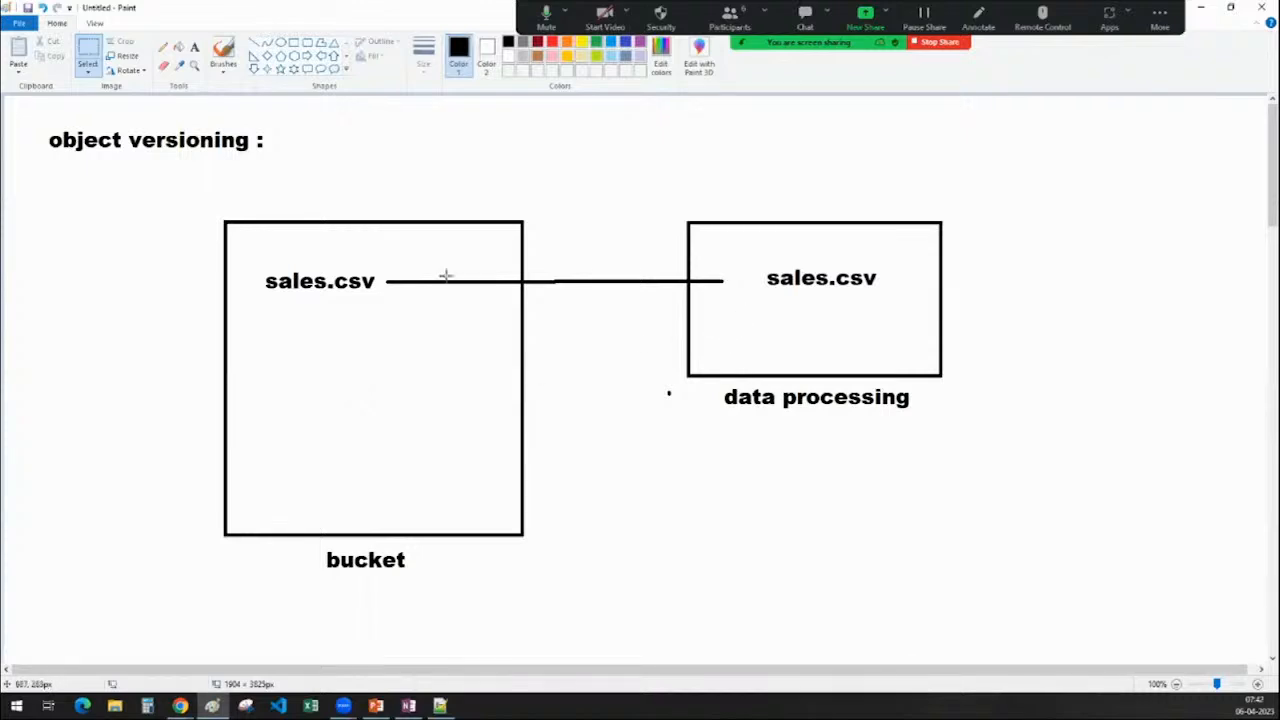
Draw a left-pointing block arrow between the two boxes
left_click(307, 56)
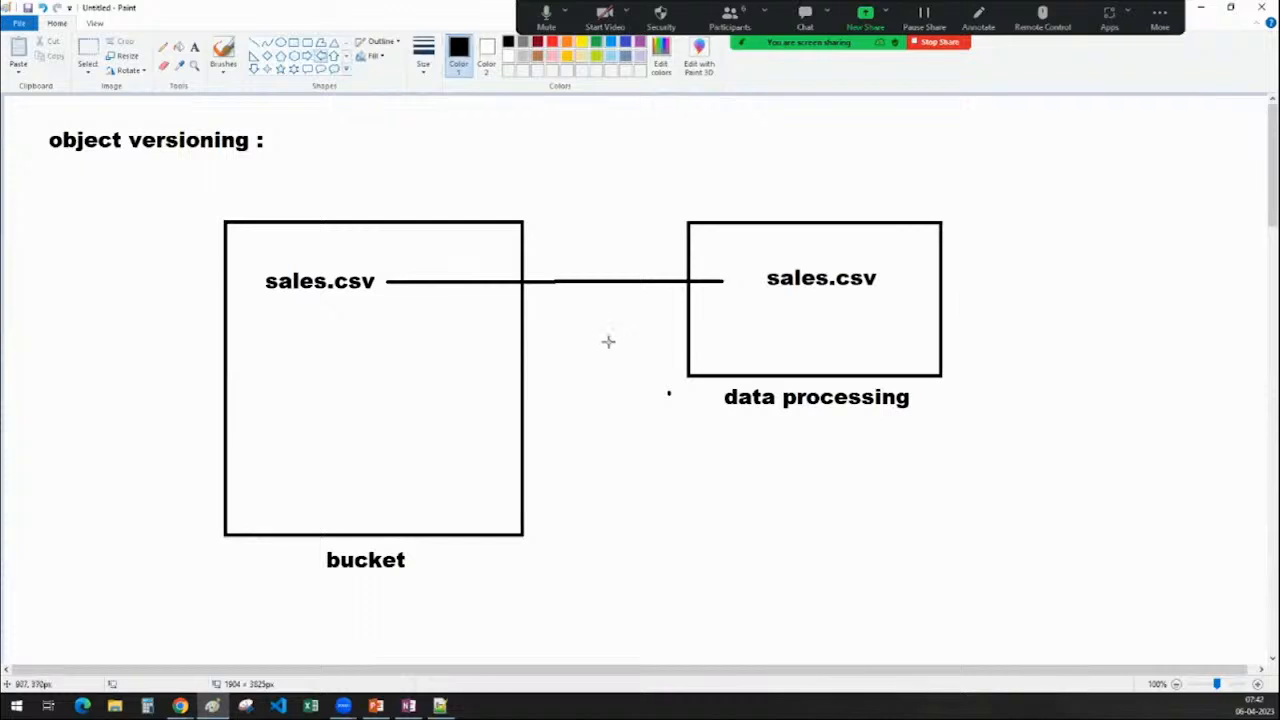
left_click_drag(601, 321, 681, 367)
left_click(681, 424)
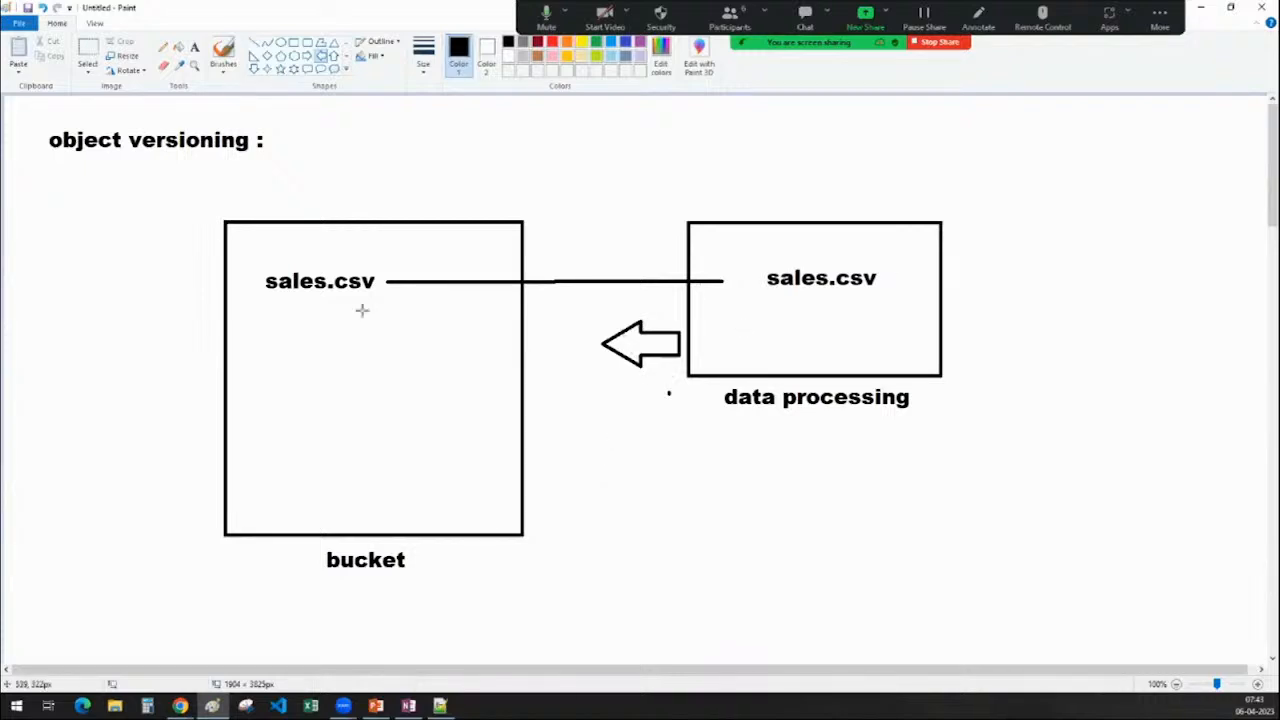
Undo the recent edits to remove the first return arrow, leaving sales.csv in the processing box
left_click(88, 52)
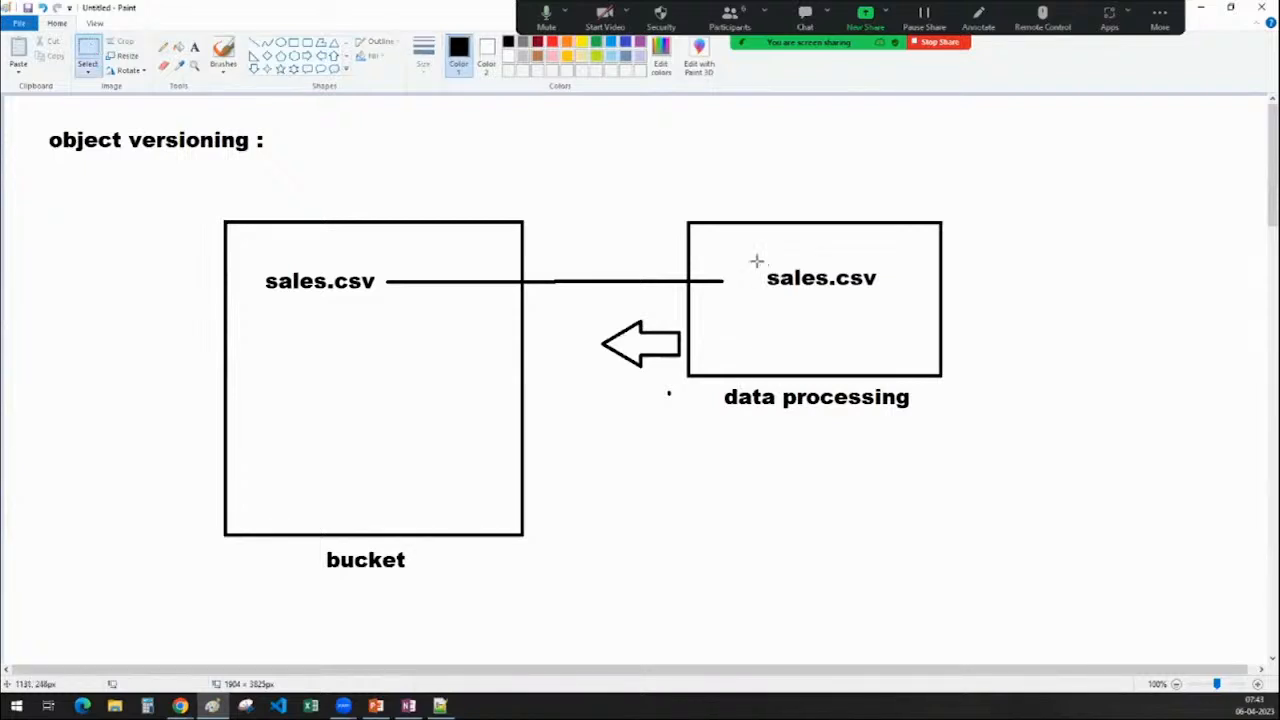
mouse_move(757, 262)
left_mouse_down()
mouse_move(897, 294)
mouse_move(330, 278)
left_mouse_up()
left_click(662, 567)
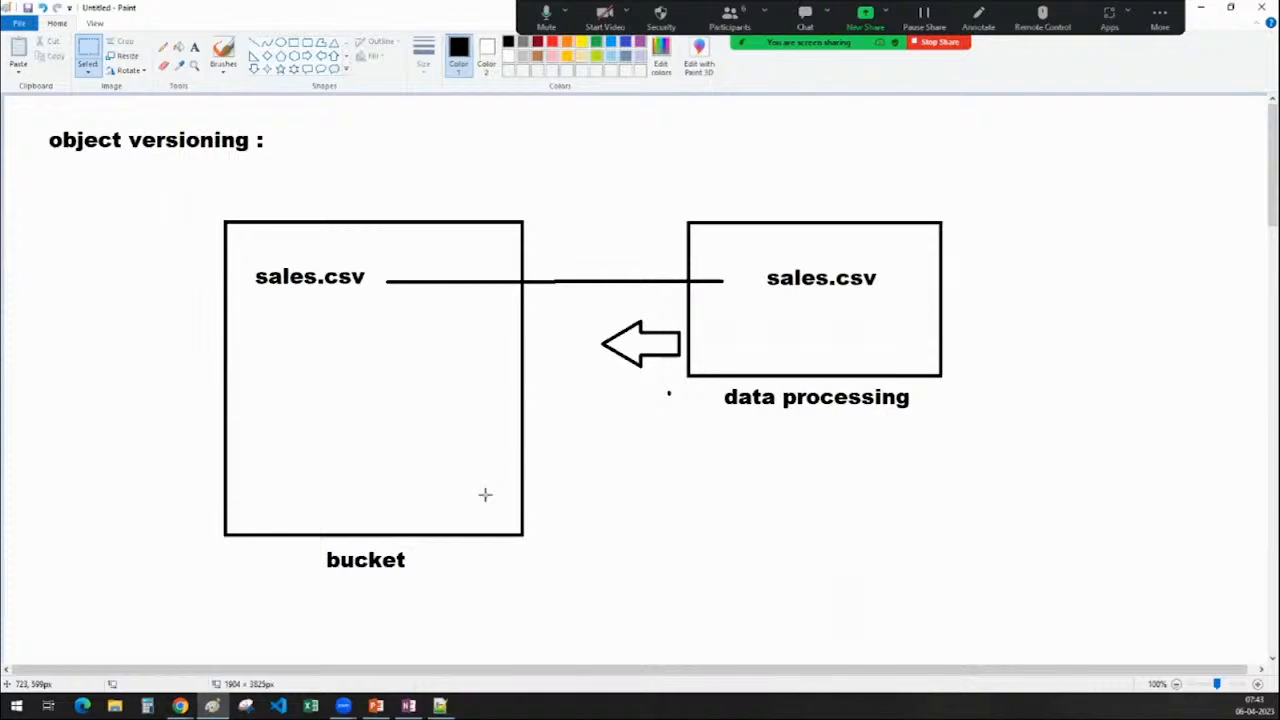
key("ctrl+z")
key("ctrl+z")
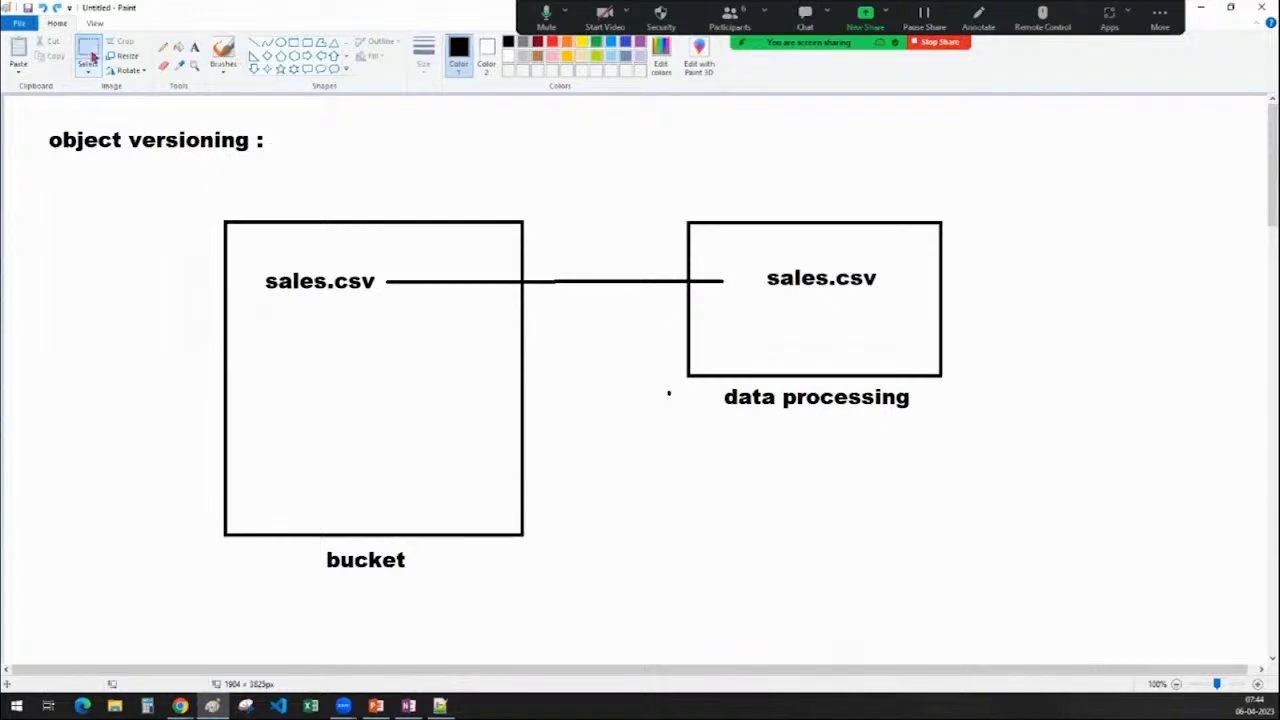
left_click_drag(747, 258, 886, 293)
left_click(1050, 374)
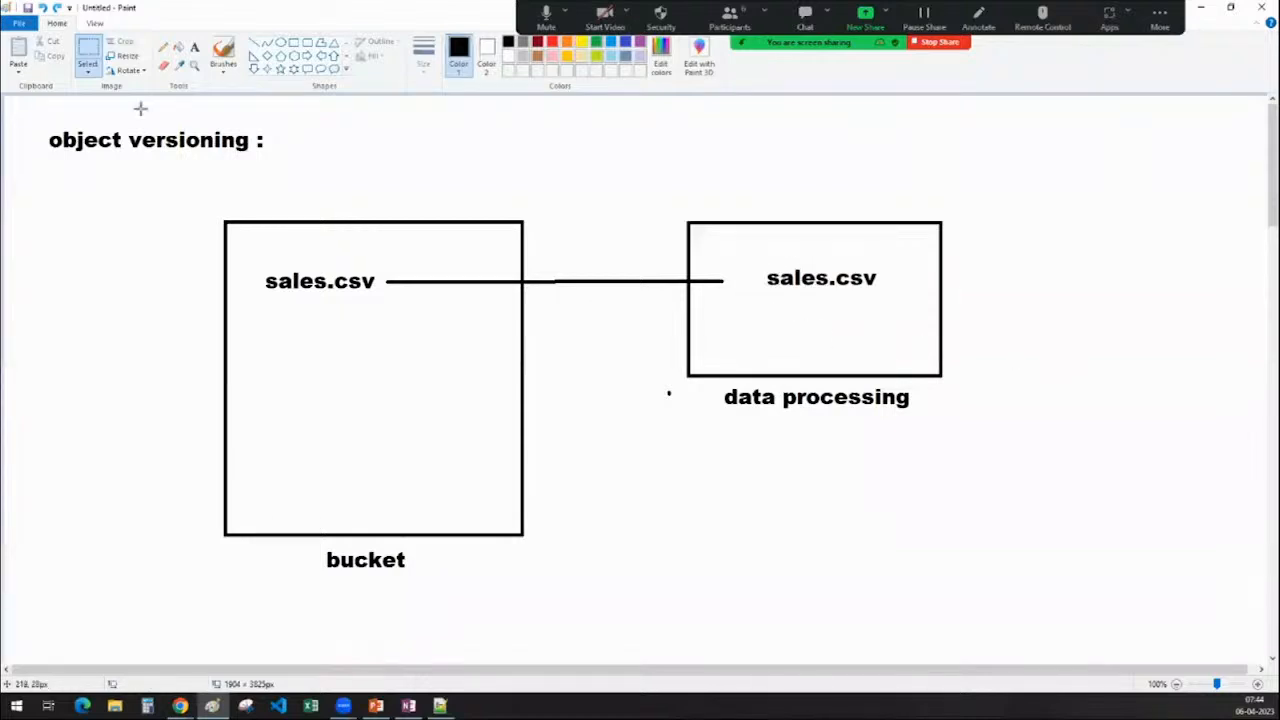
Redraw the left block arrow between the boxes, shifted slightly toward the bucket
left_click(319, 57)
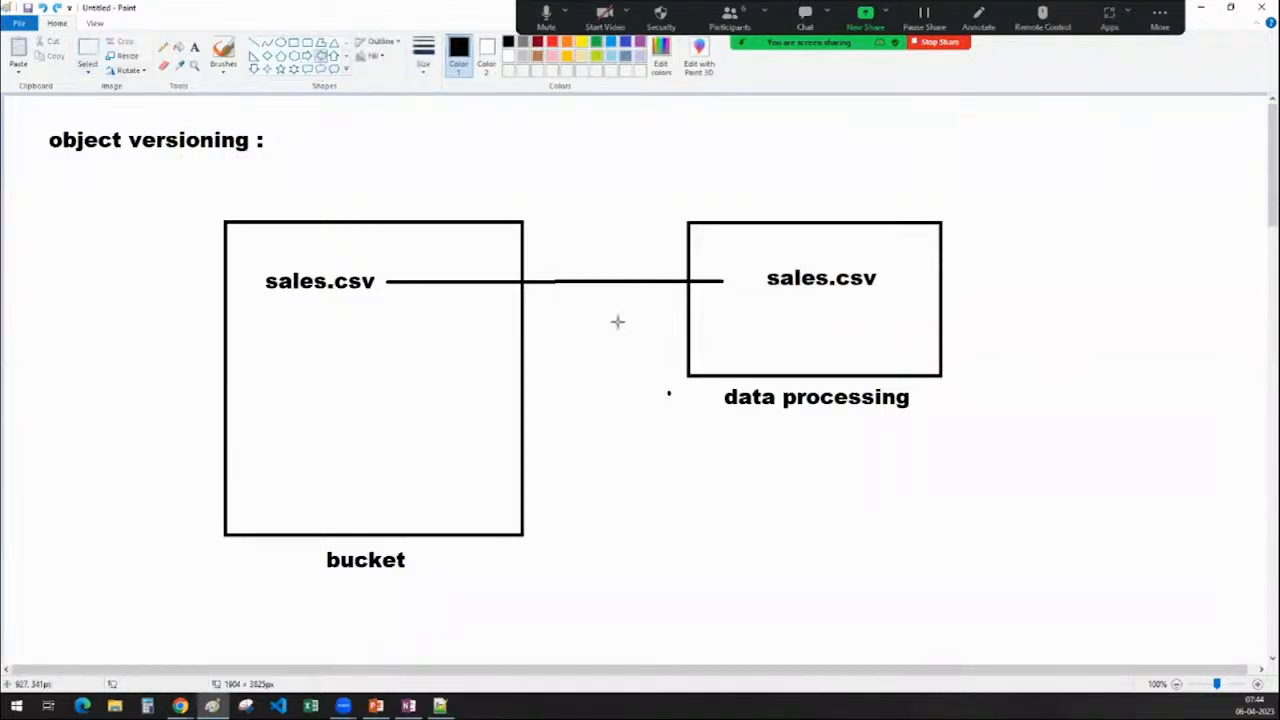
mouse_move(589, 318)
left_mouse_down()
mouse_move(674, 360)
mouse_move(626, 334)
left_mouse_up()
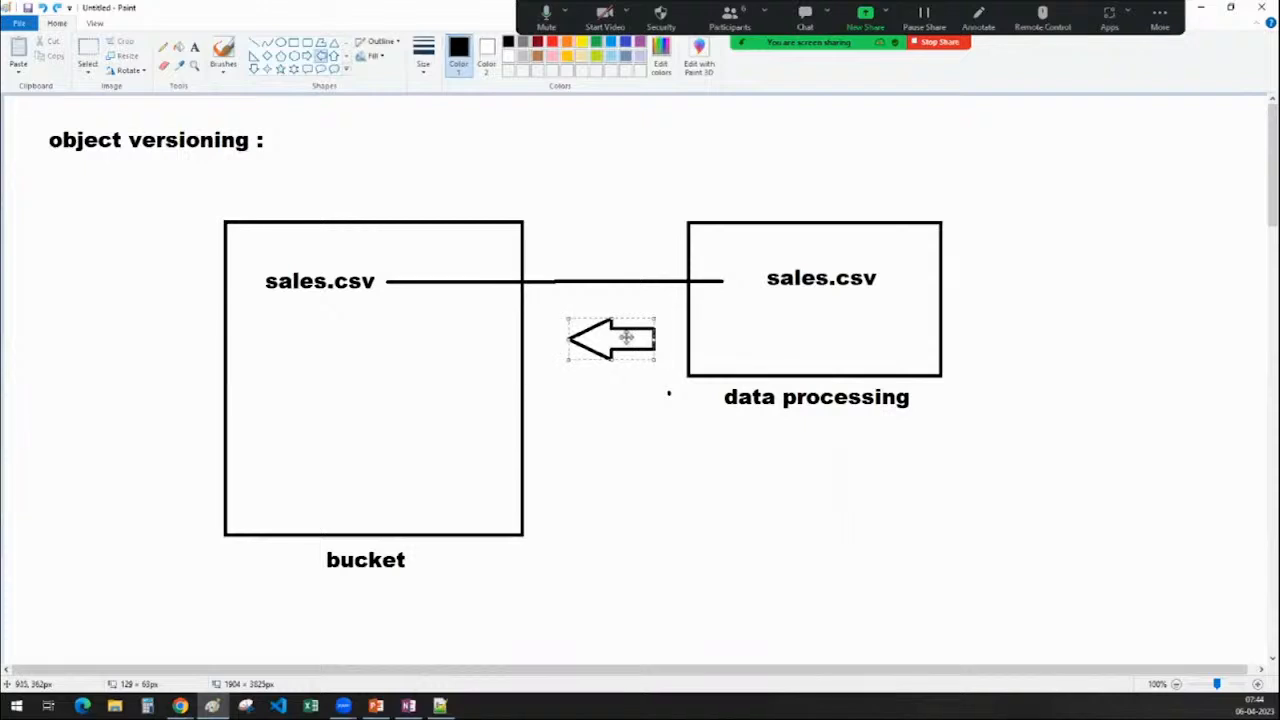
left_click(617, 449)
Add the label 'sales_o1.csv' just beneath sales.csv inside the bucket box
left_click(194, 47)
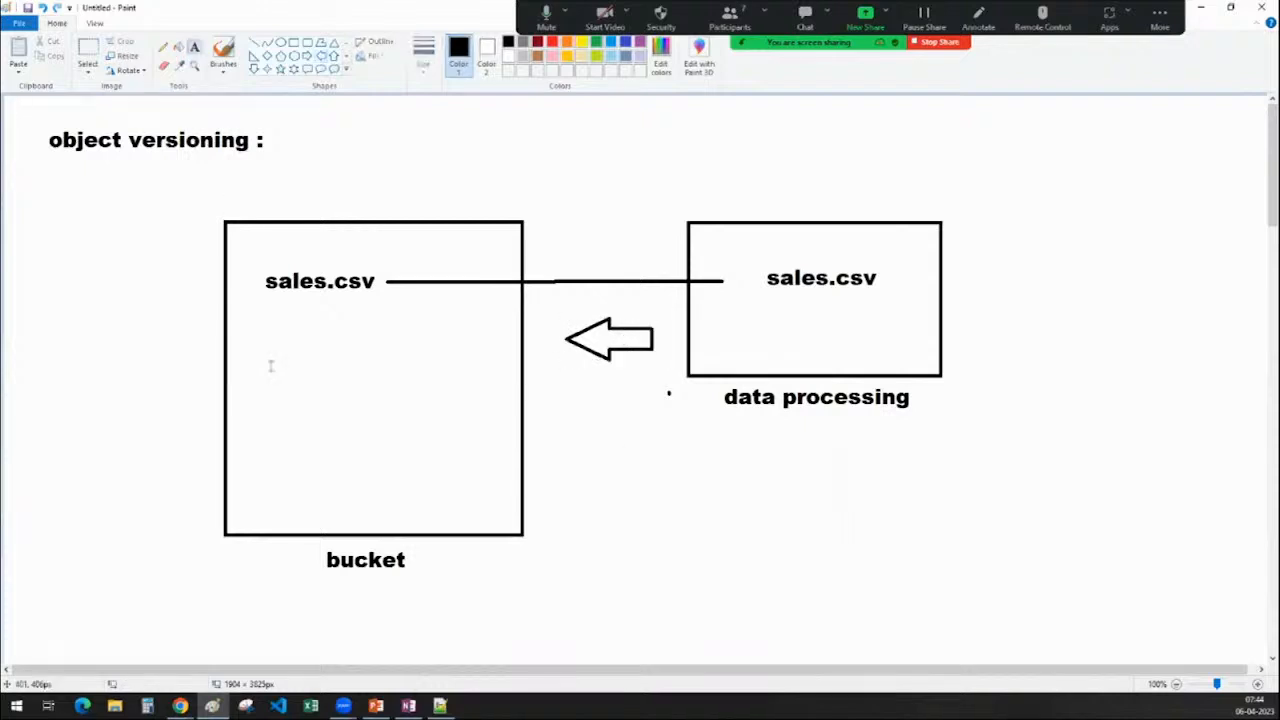
left_click(268, 323)
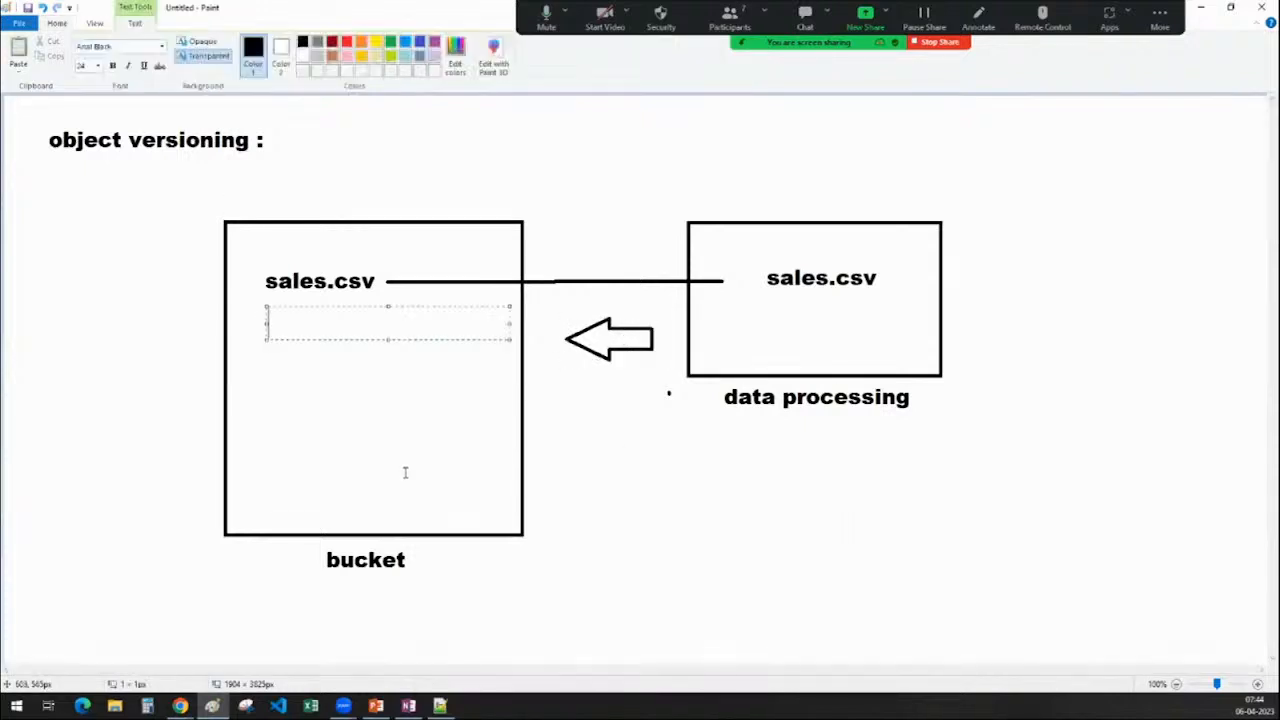
type("sales_")
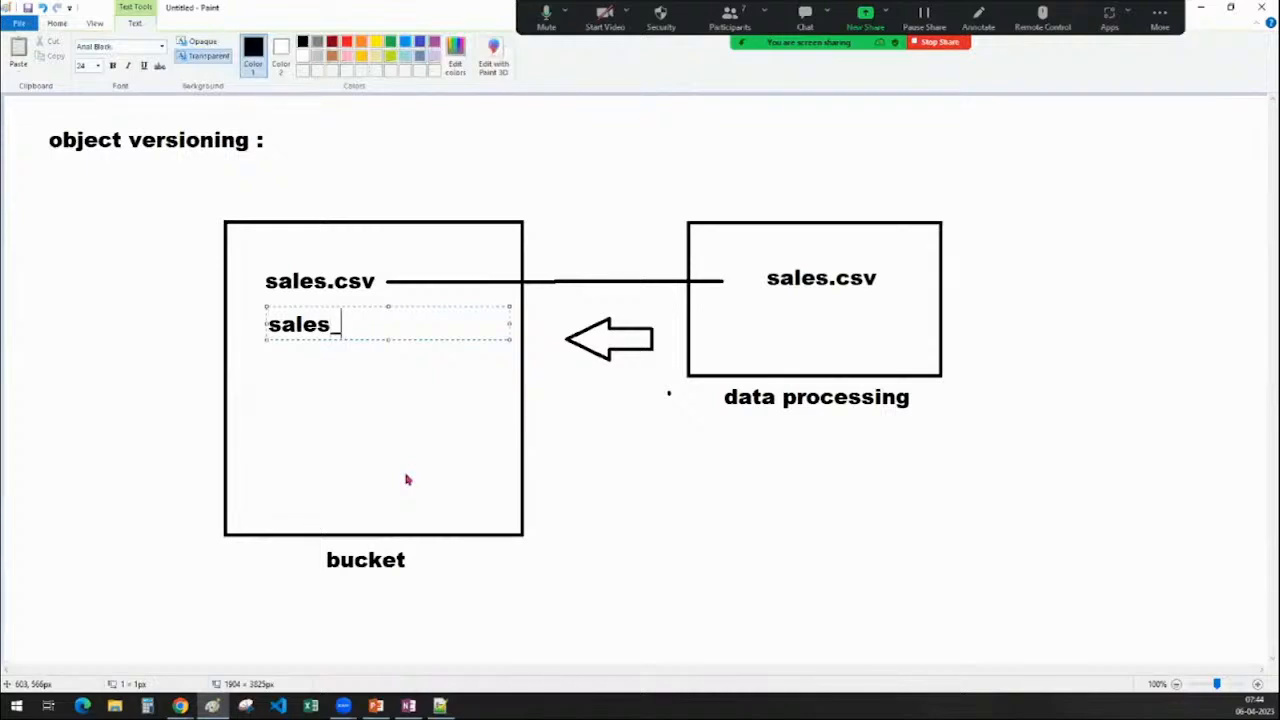
type("o1.csv")
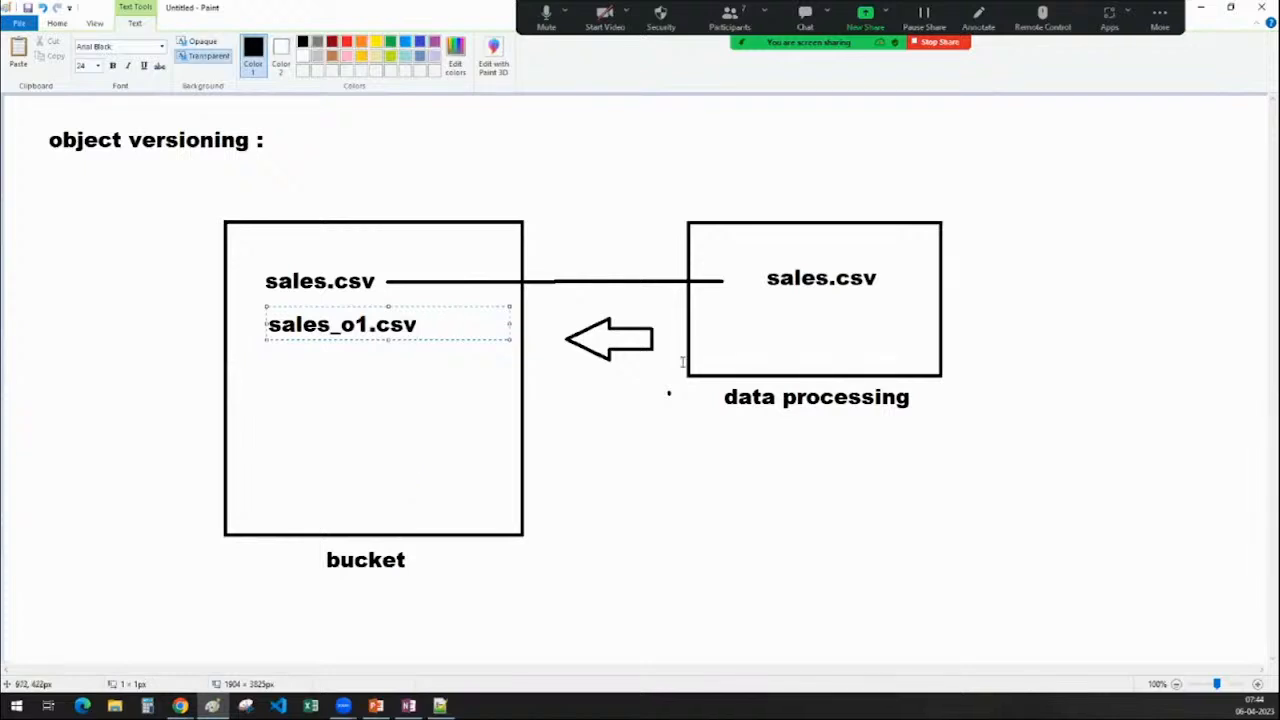
left_click_drag(402, 338, 401, 348)
left_click(406, 413)
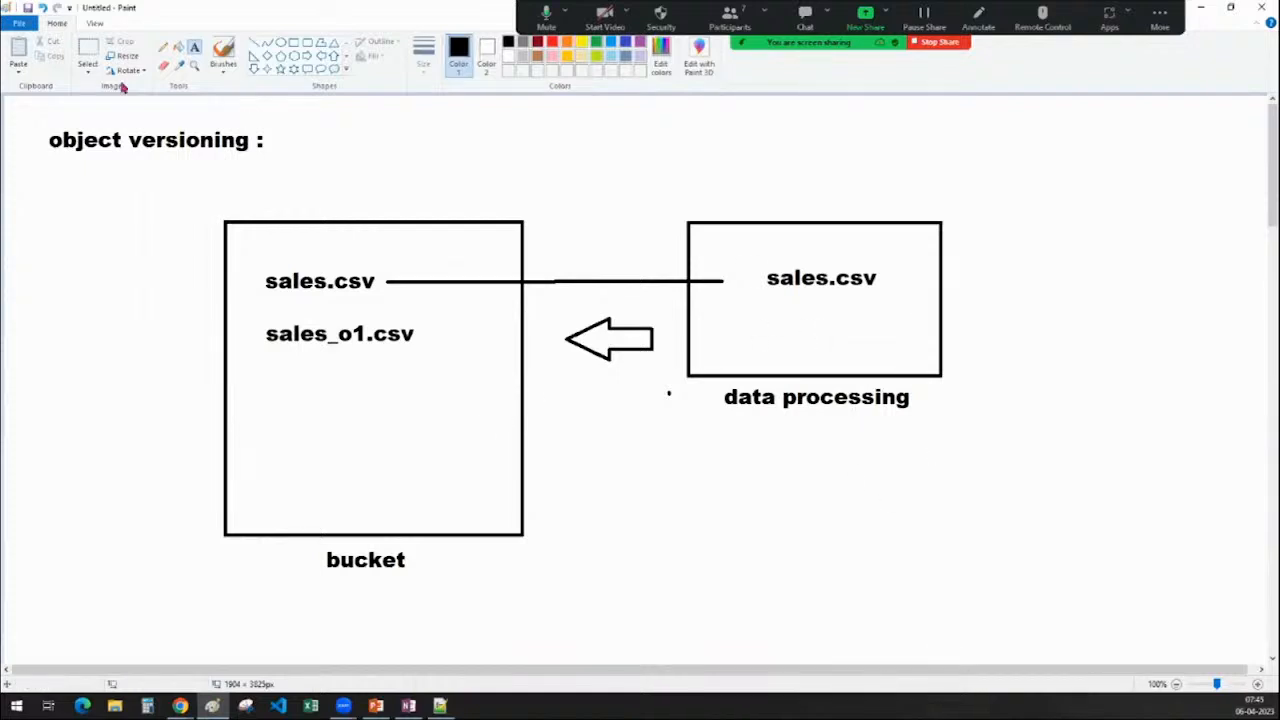
Delete sales.csv from the processing box, then copy sales_o1.csv in and delete that too
left_click(90, 50)
left_click_drag(761, 258, 880, 296)
key("Delete")
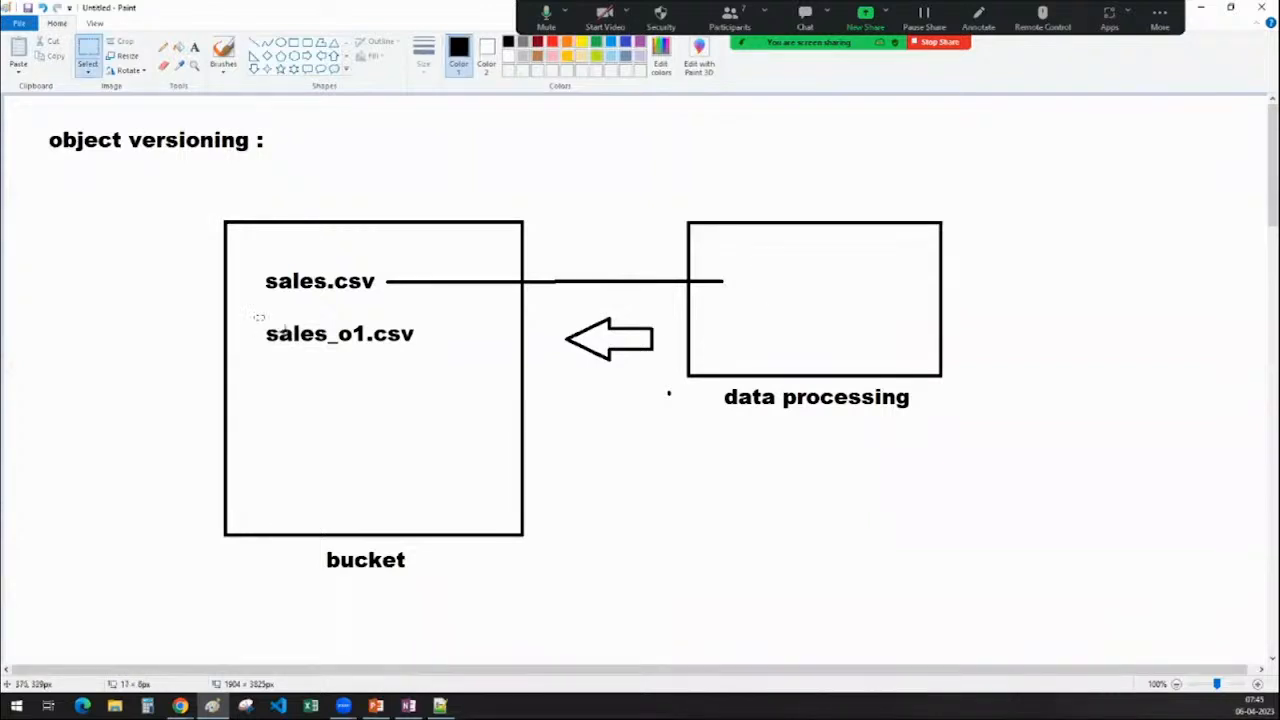
left_click_drag(254, 316, 425, 356)
left_click_drag(340, 341, 834, 286, "ctrl")
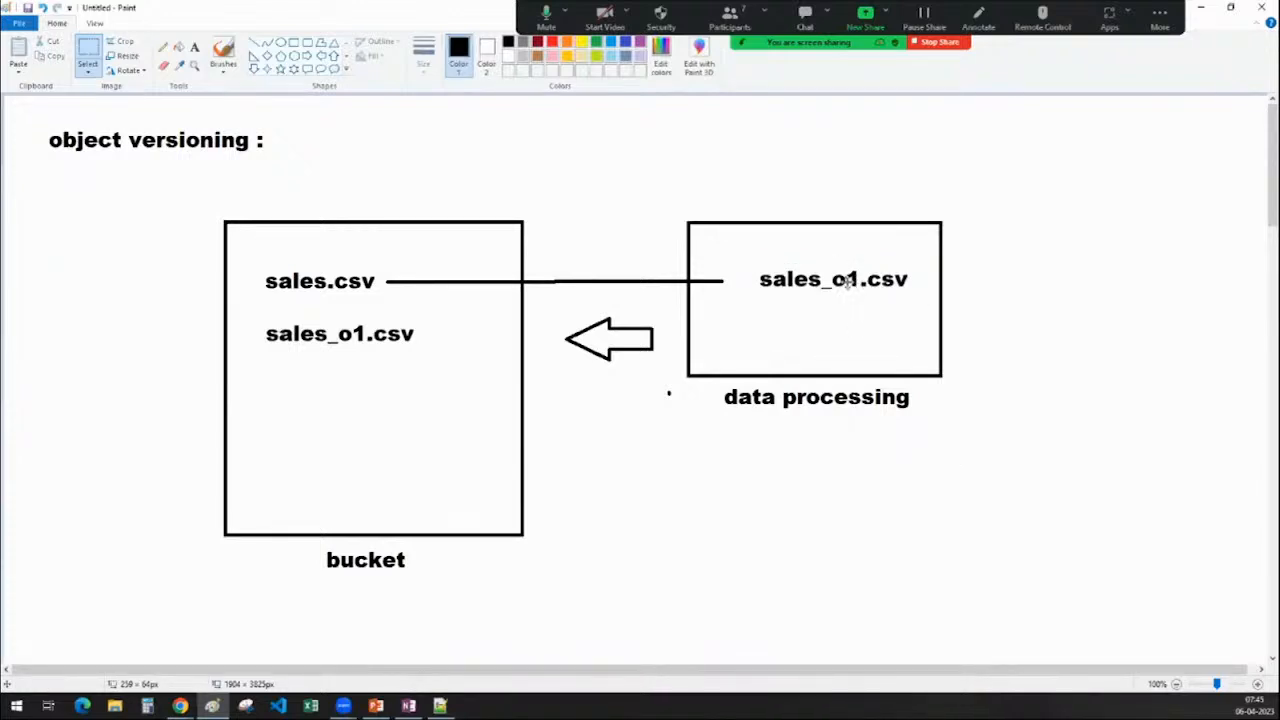
key("Delete")
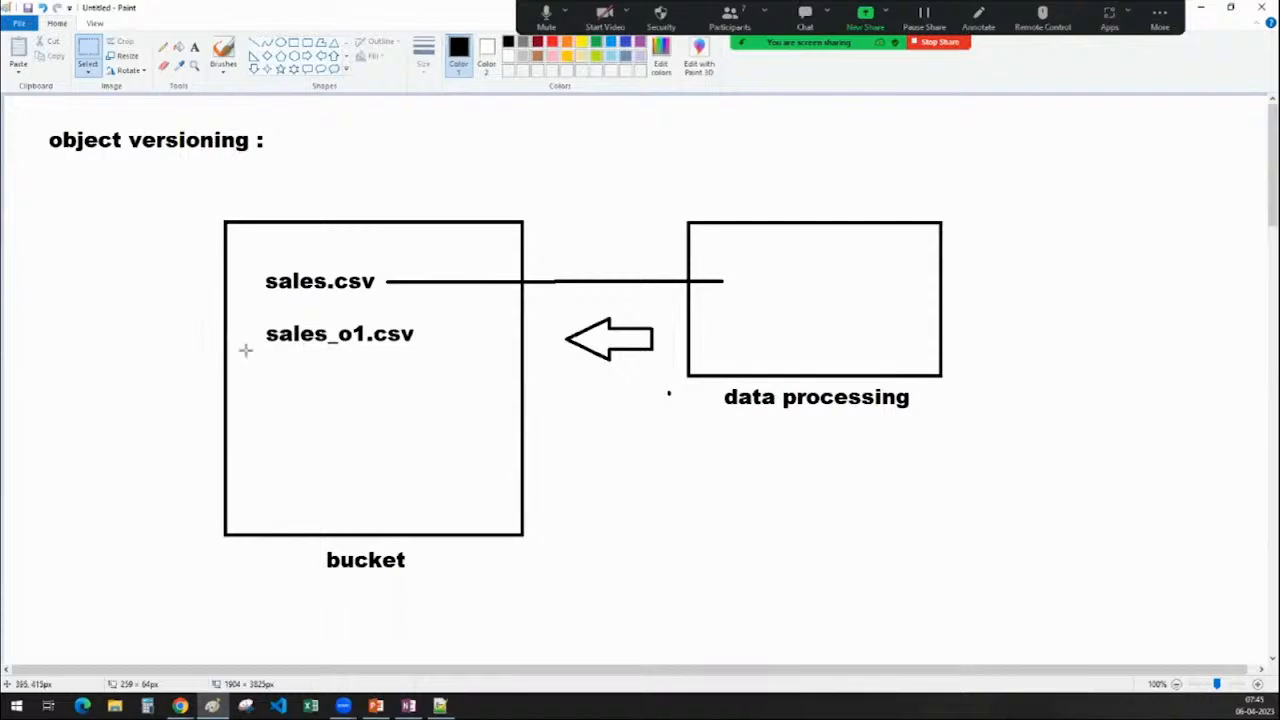
Type 'sales_02.csv' below sales_o1.csv in the bucket
left_click(194, 48)
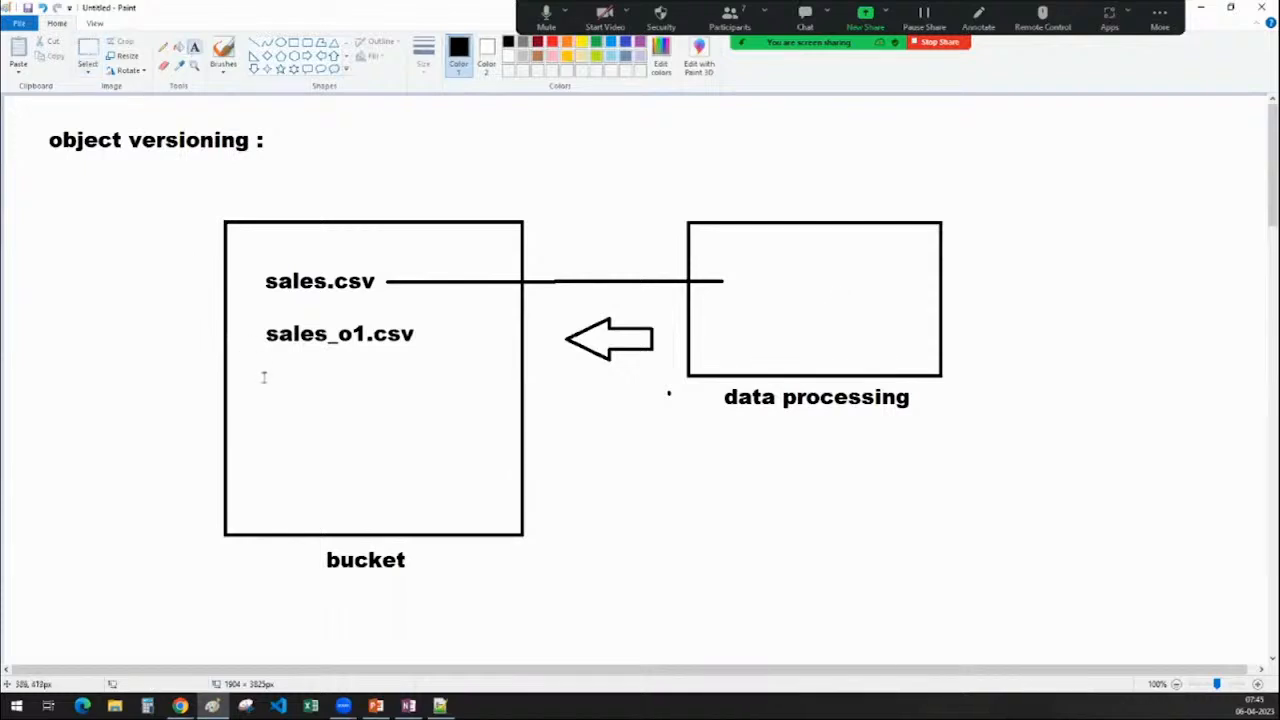
left_click(267, 368)
type("sales")
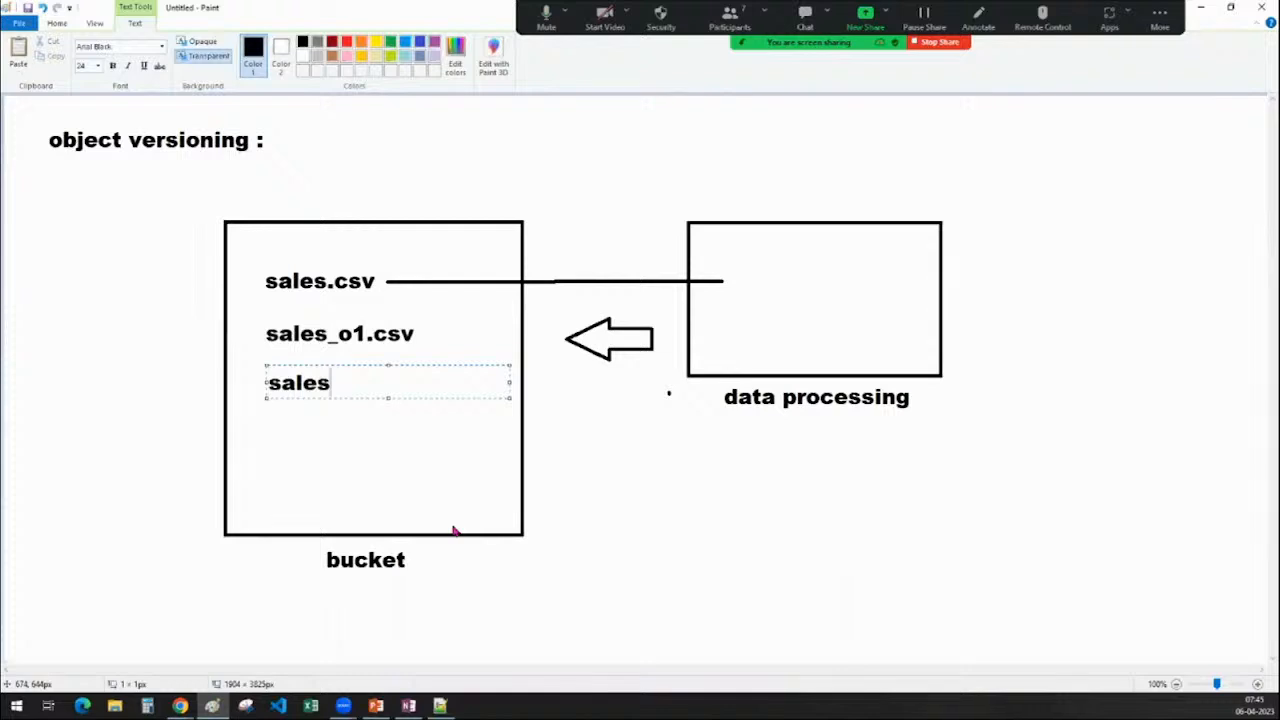
type("_02.csv")
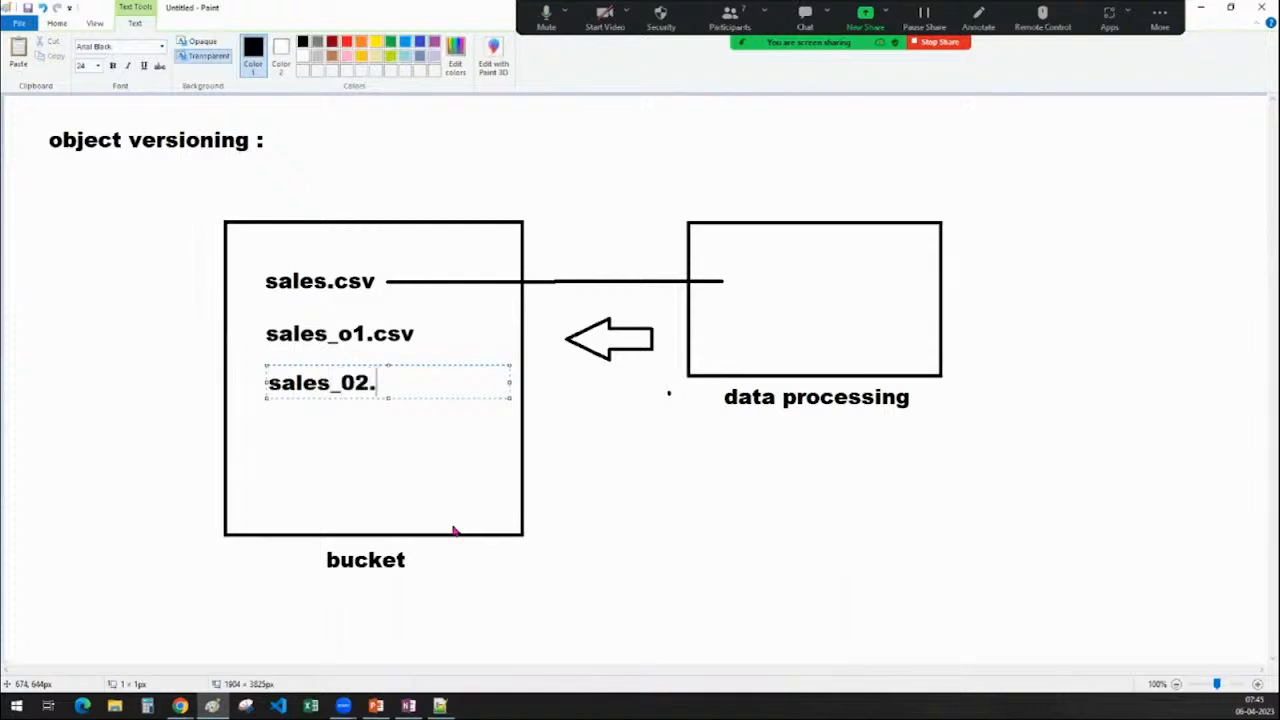
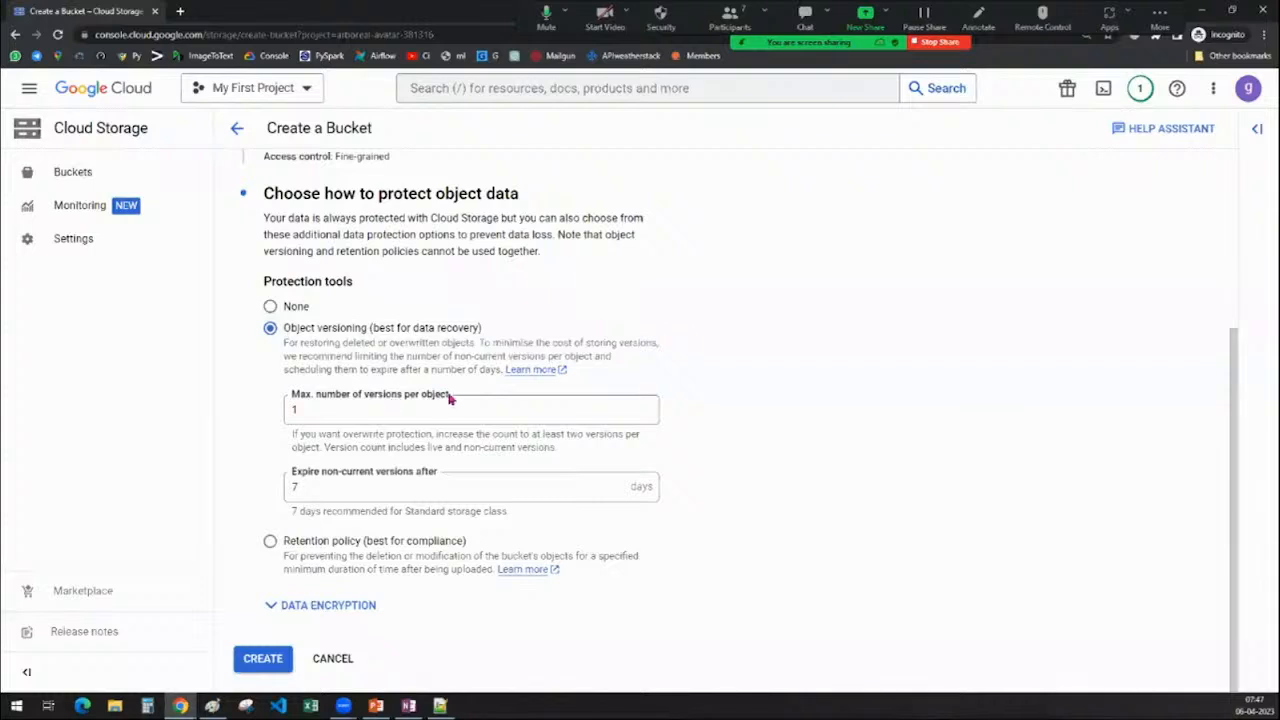
Enter 7 as the bucket's Max. number of versions per object, then bring up the Paint diagram
left_click(302, 414)
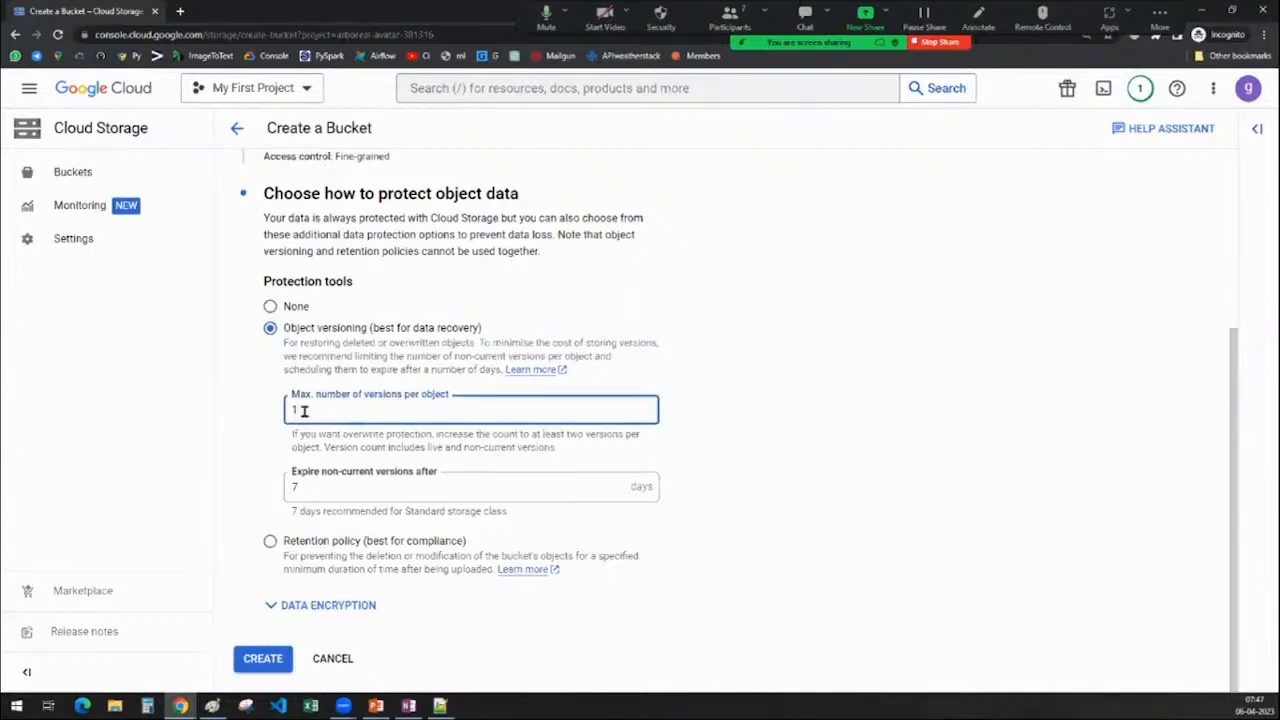
type("4")
key("BackSpace")
type("5")
left_click_drag(309, 488, 276, 488)
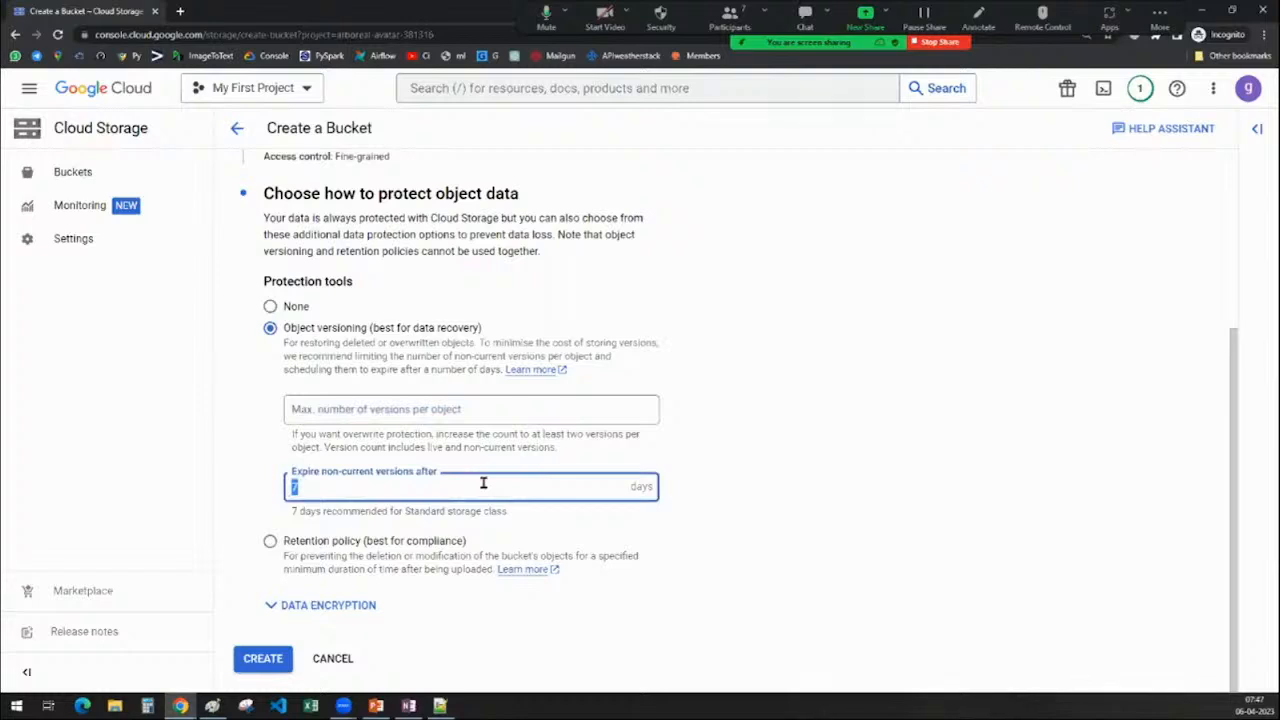
left_click(460, 412)
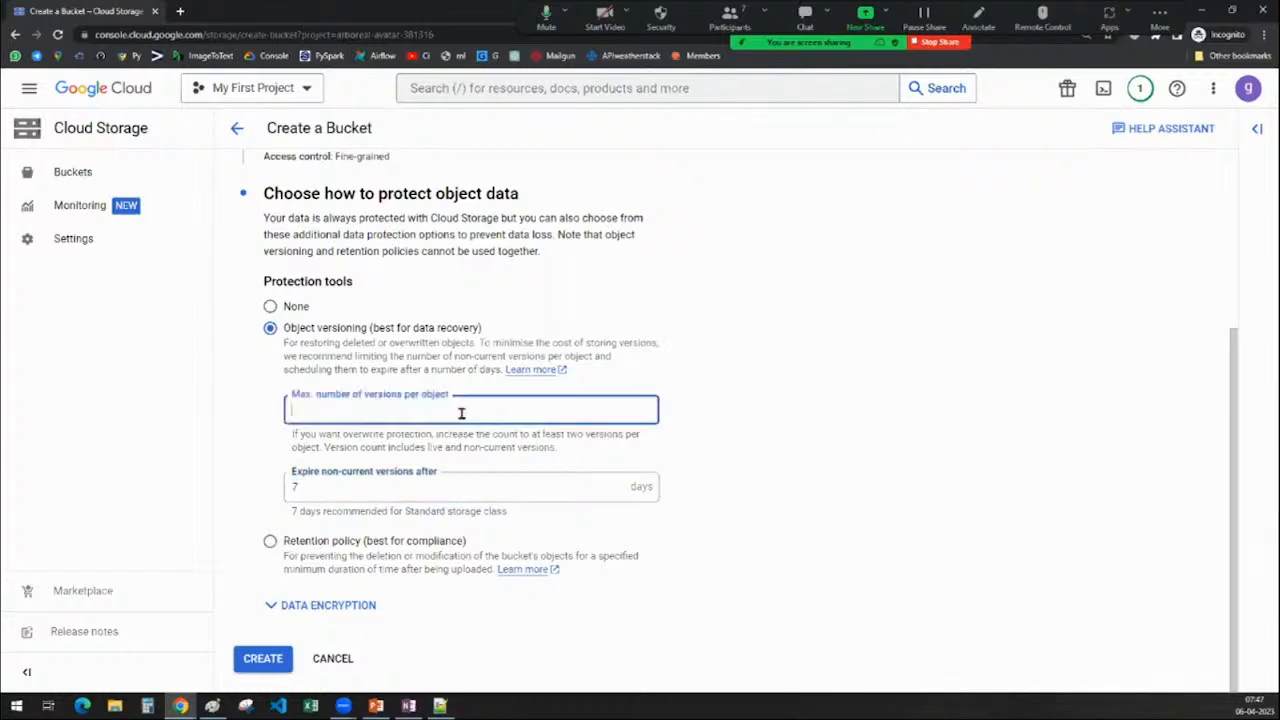
type("7")
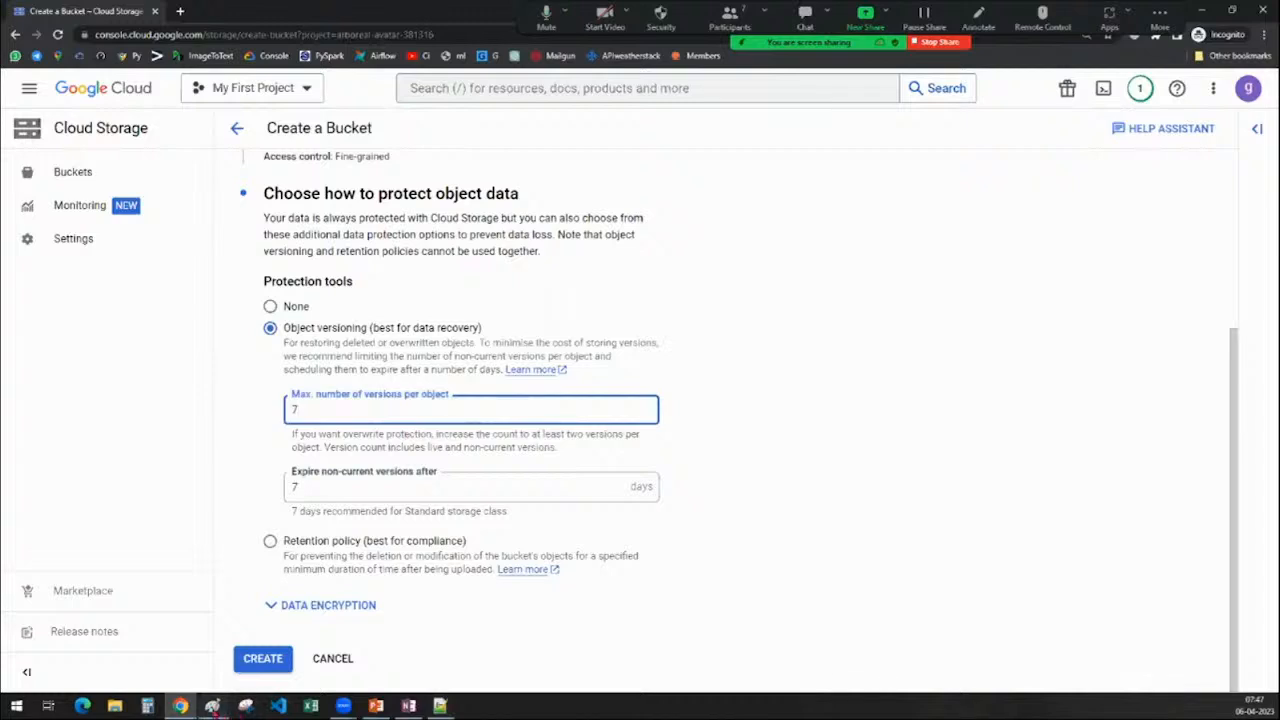
left_click(212, 706)
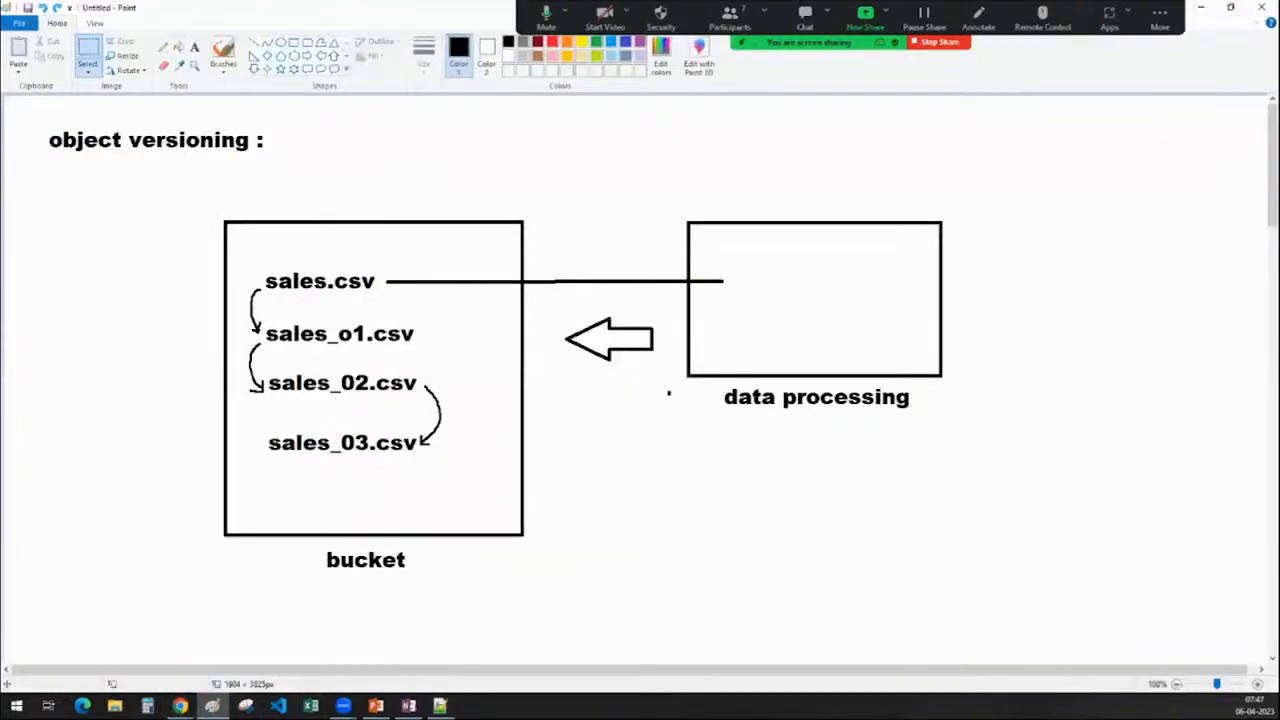
Clear the version count of 7 and check the object-versioning diagram
key("alt+Tab")
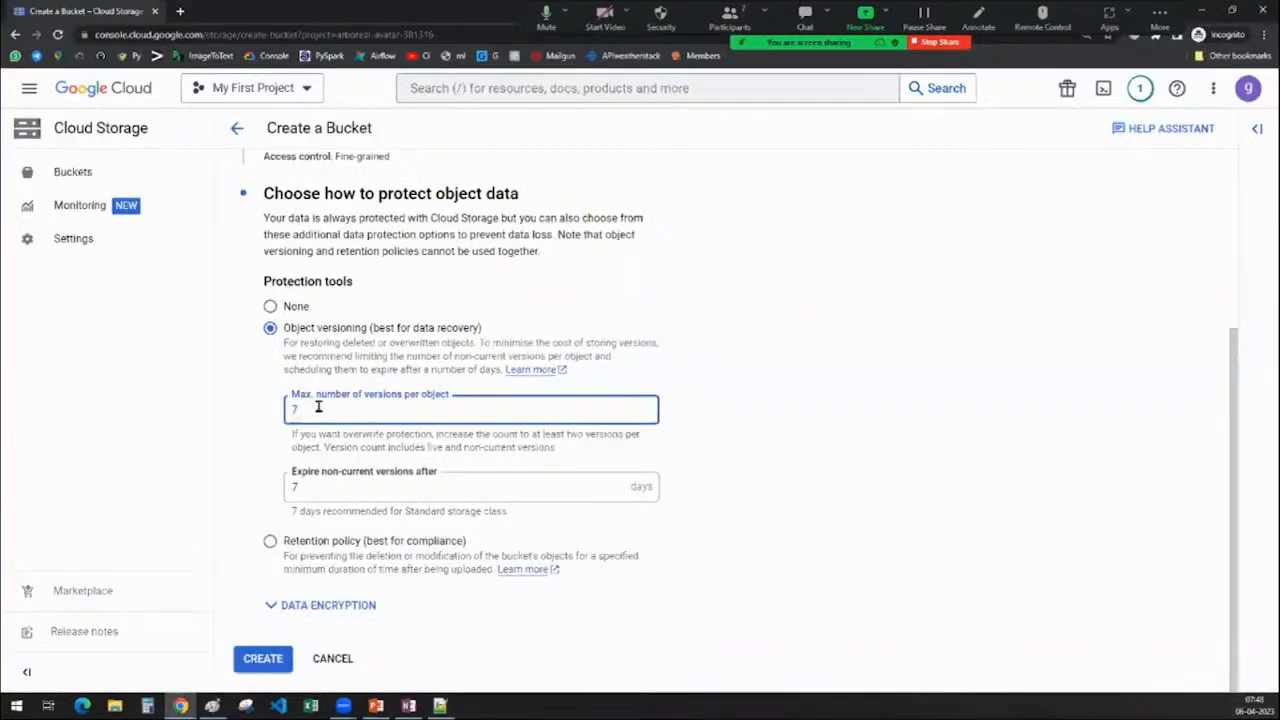
key("BackSpace")
left_click(212, 706)
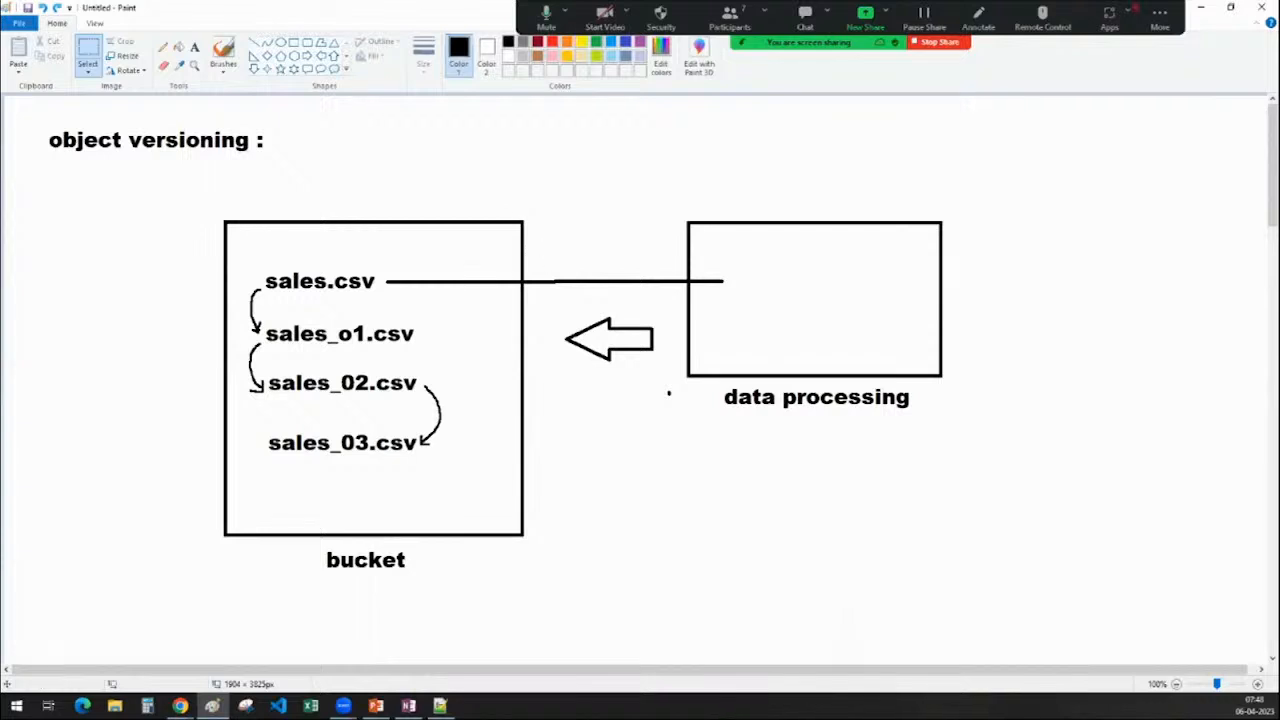
left_click(1207, 9)
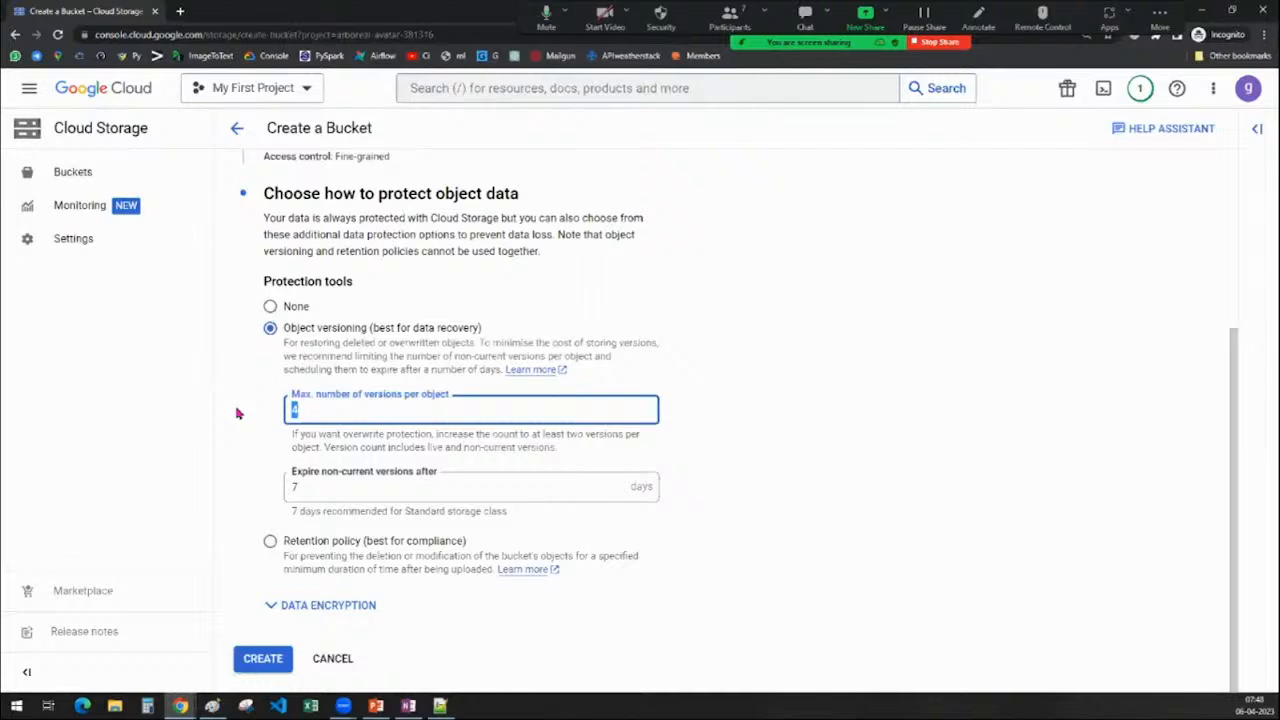
Change the maximum versions per object from 4 to 3 and return to the diagram
key("Tab")
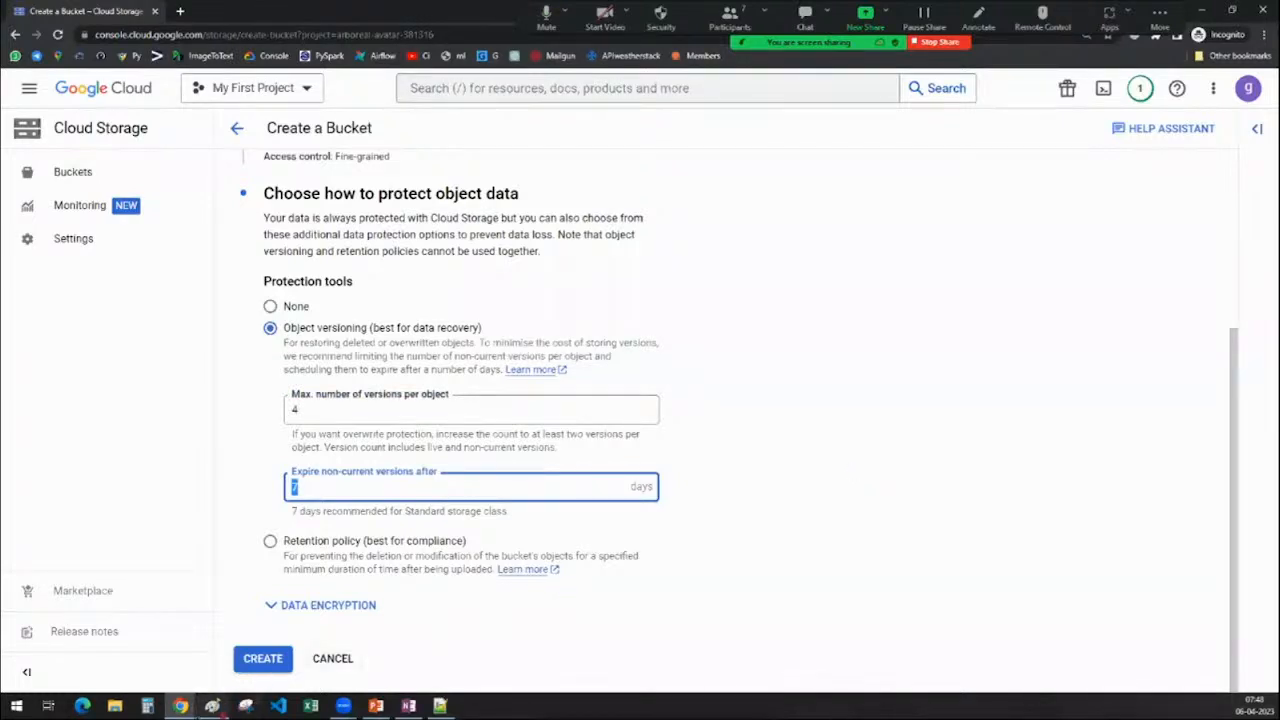
left_click(311, 413)
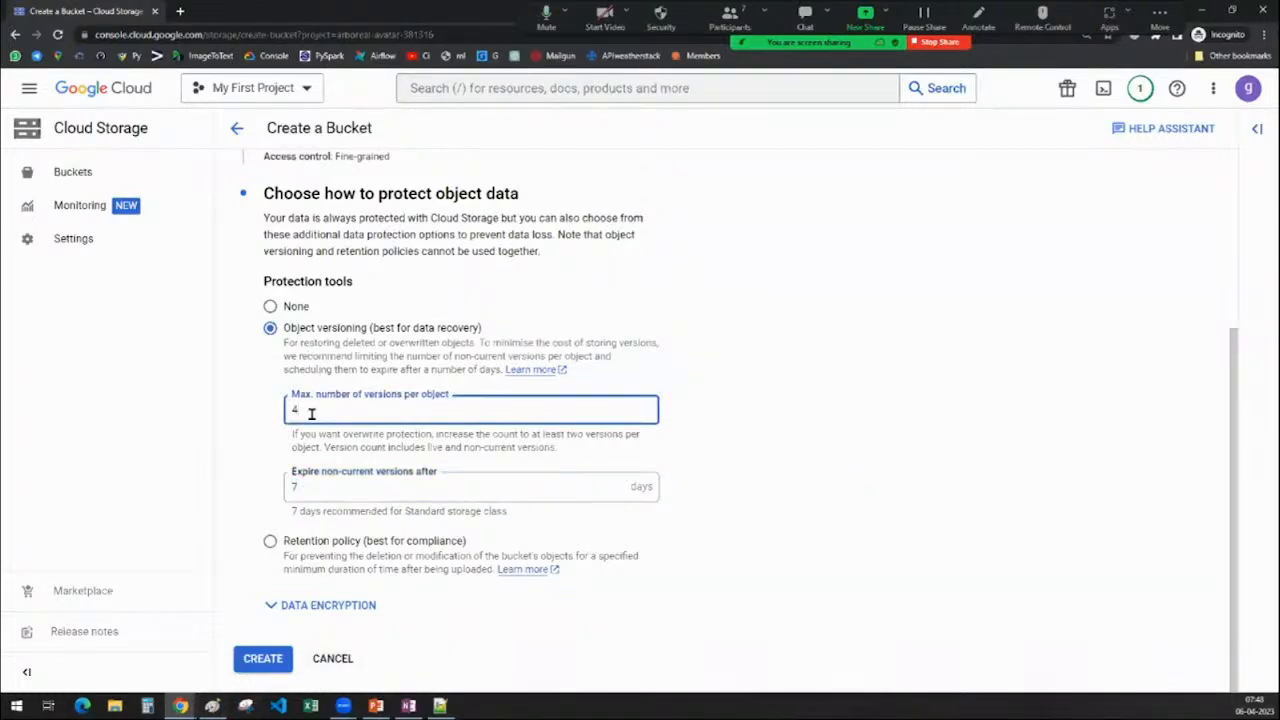
key("BackSpace")
type("3")
left_click(864, 415)
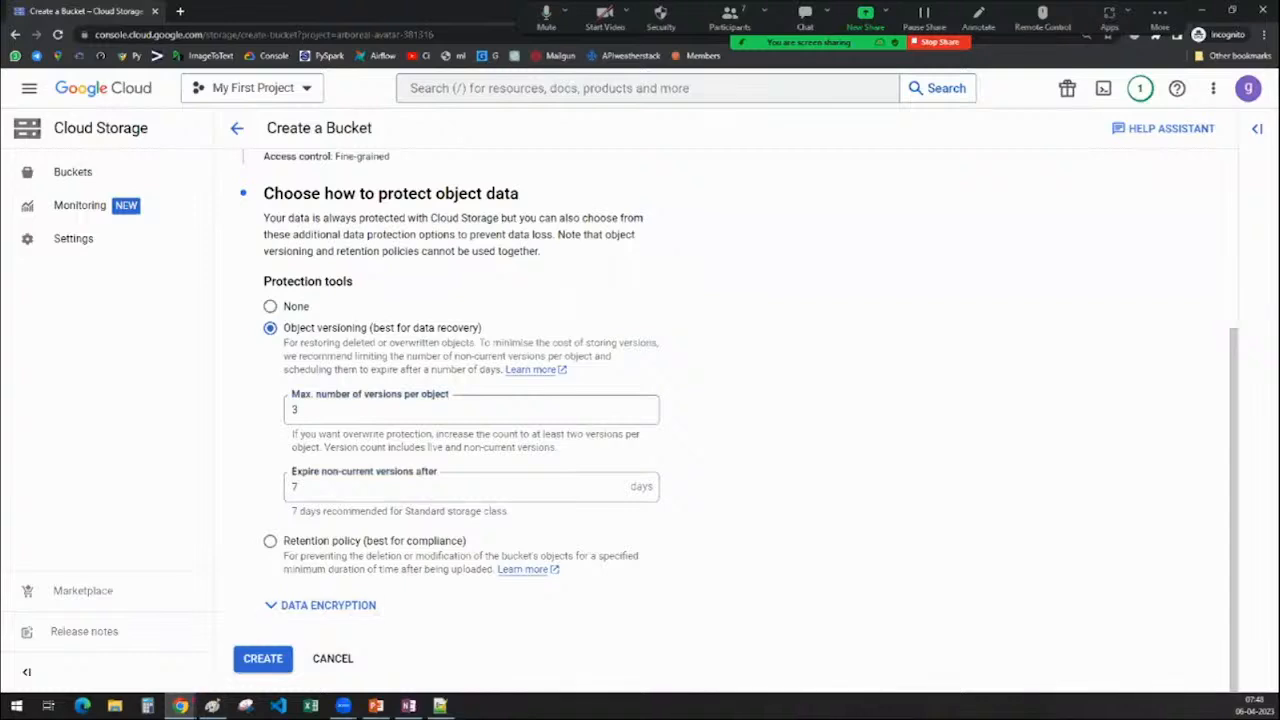
left_click(321, 412)
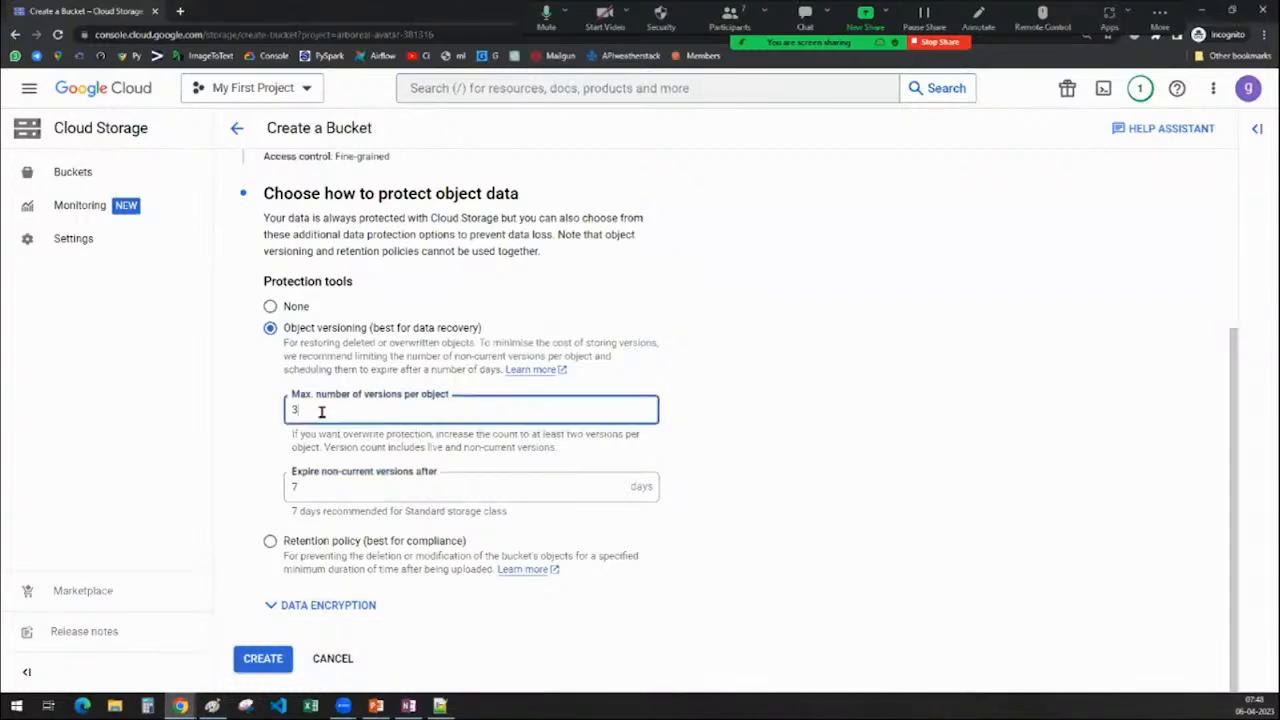
left_click(211, 708)
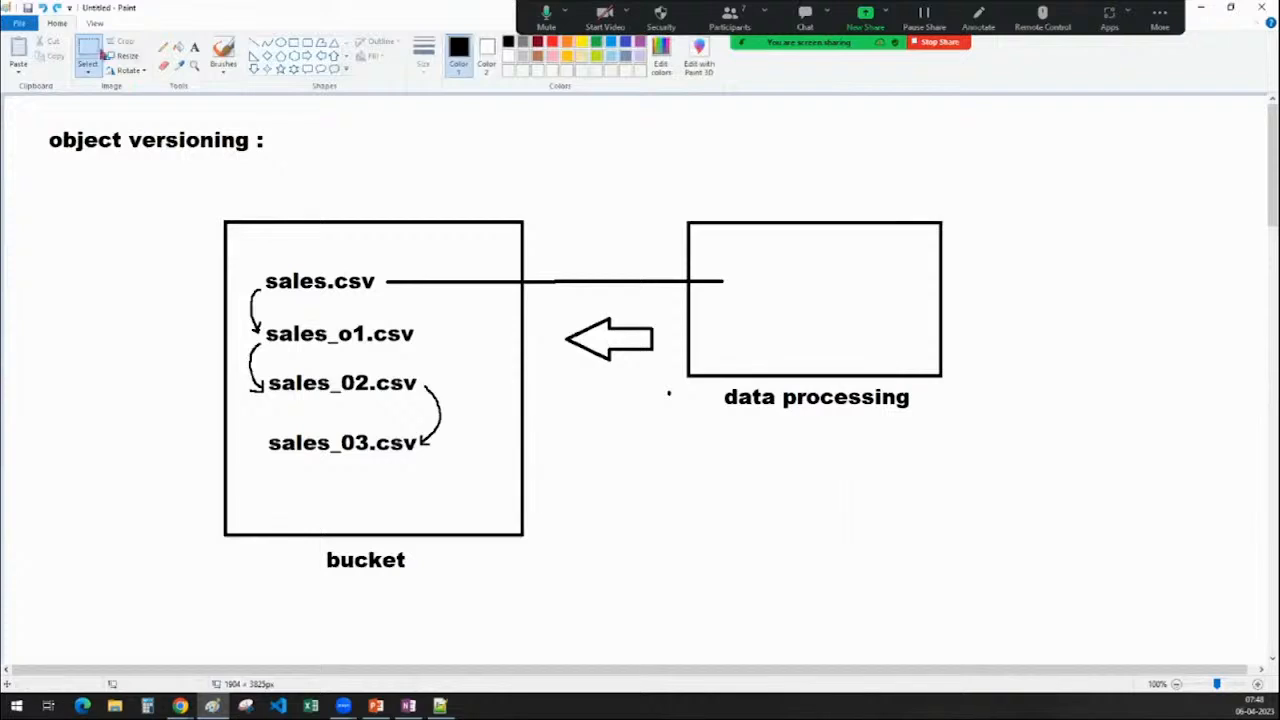
Erase sales.csv from the bucket and add a 'sales_04.csv' label below sales_03.csv
left_click_drag(246, 260, 376, 299)
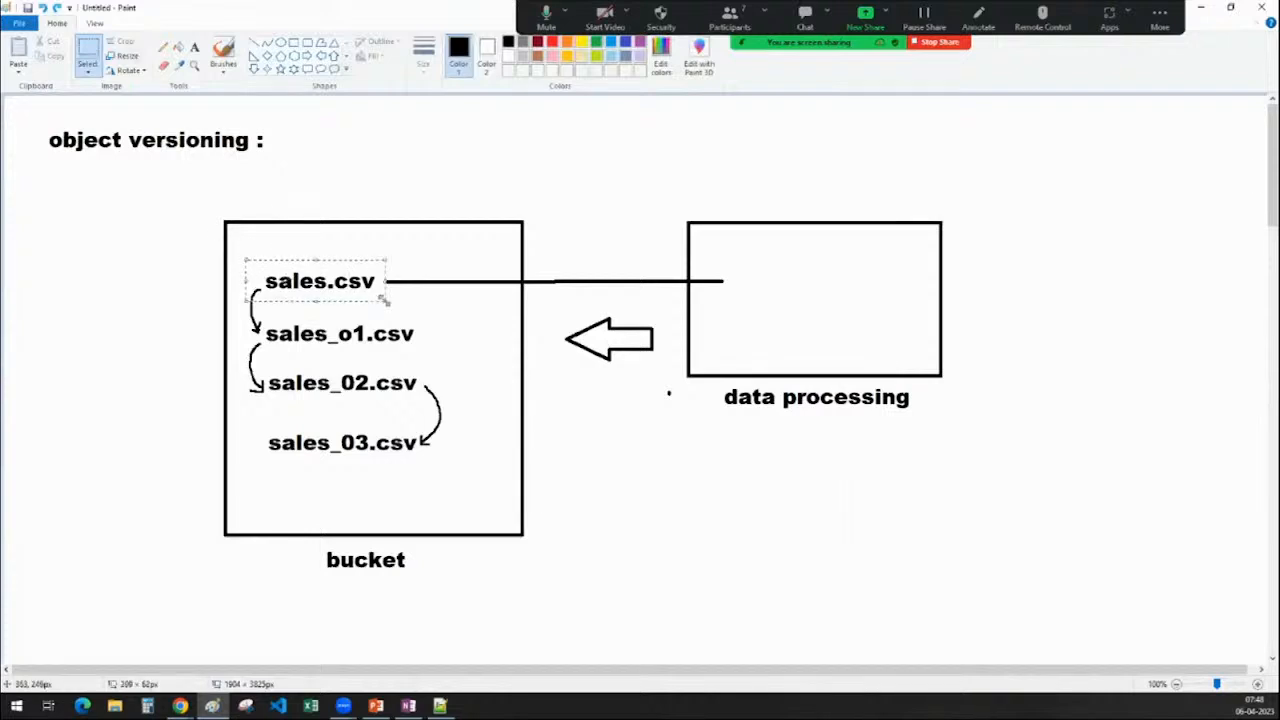
key("Delete")
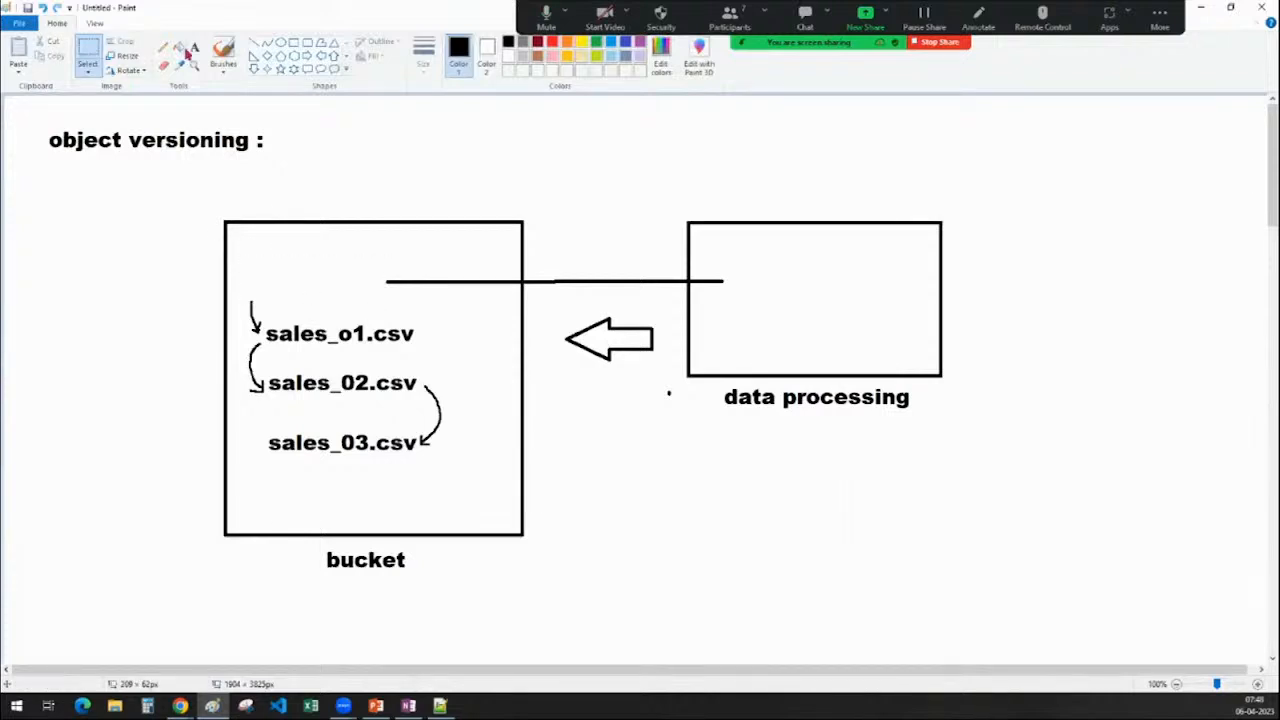
left_click(194, 47)
left_click_drag(267, 479, 510, 511)
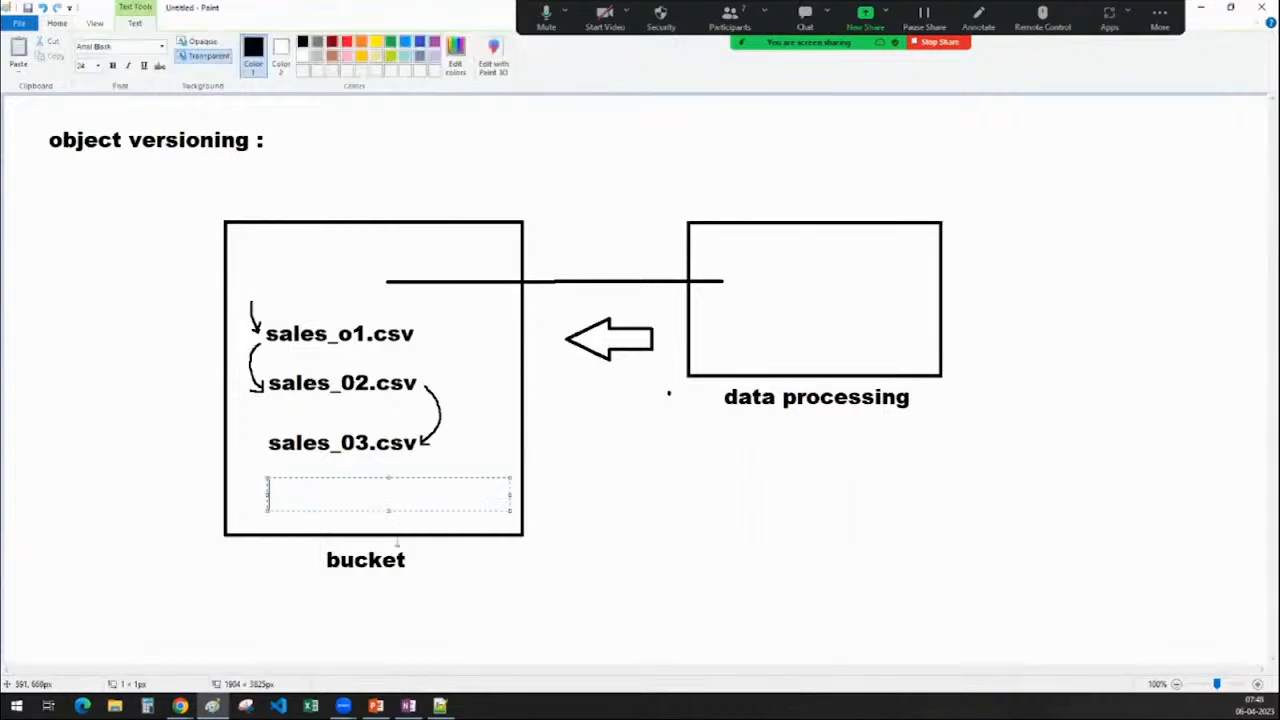
type("sales_04.csv")
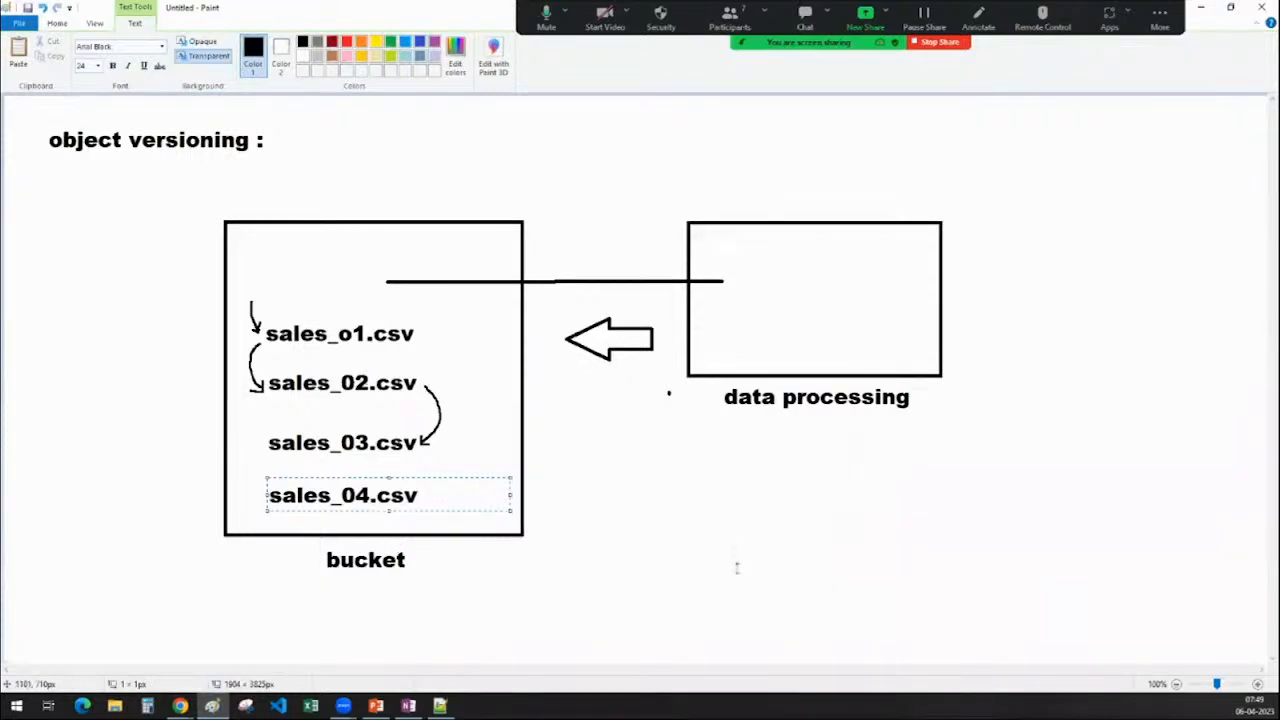
left_click(734, 565)
Erase sales_o1.csv from the bucket, then check the form's maximum versions value
left_click(88, 50)
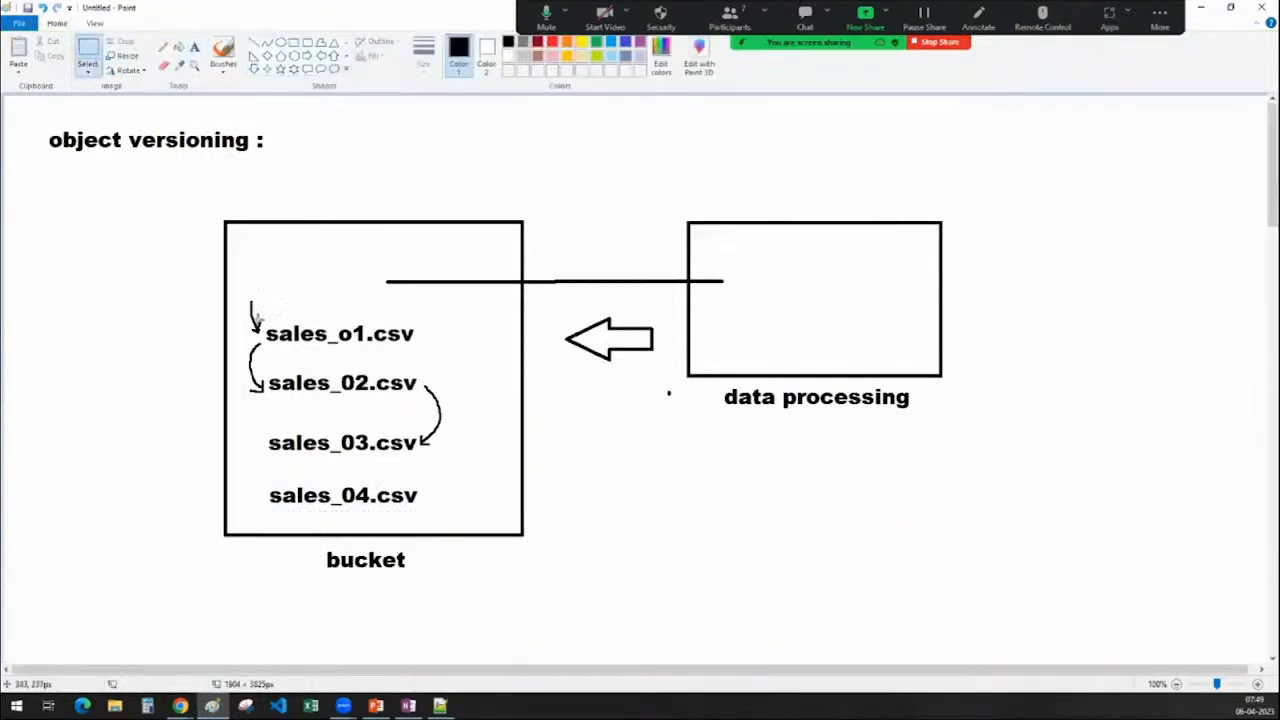
left_click_drag(252, 313, 443, 355)
key("Delete")
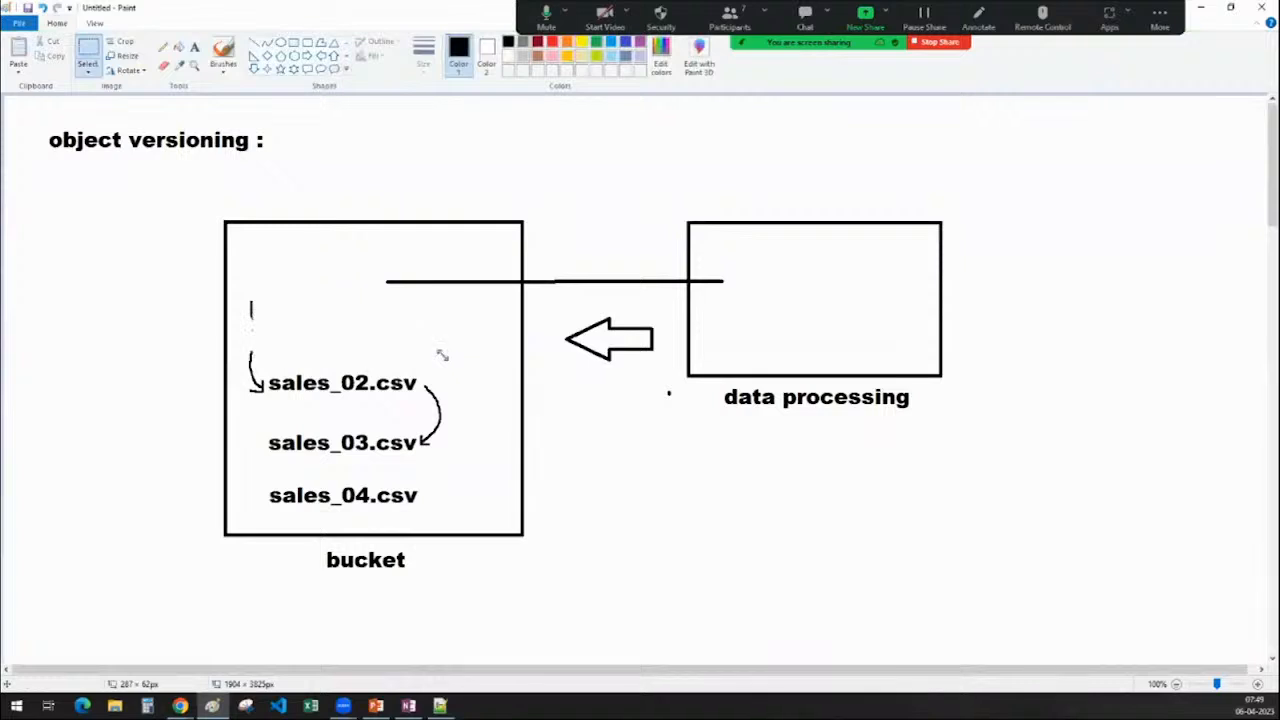
left_click(179, 706)
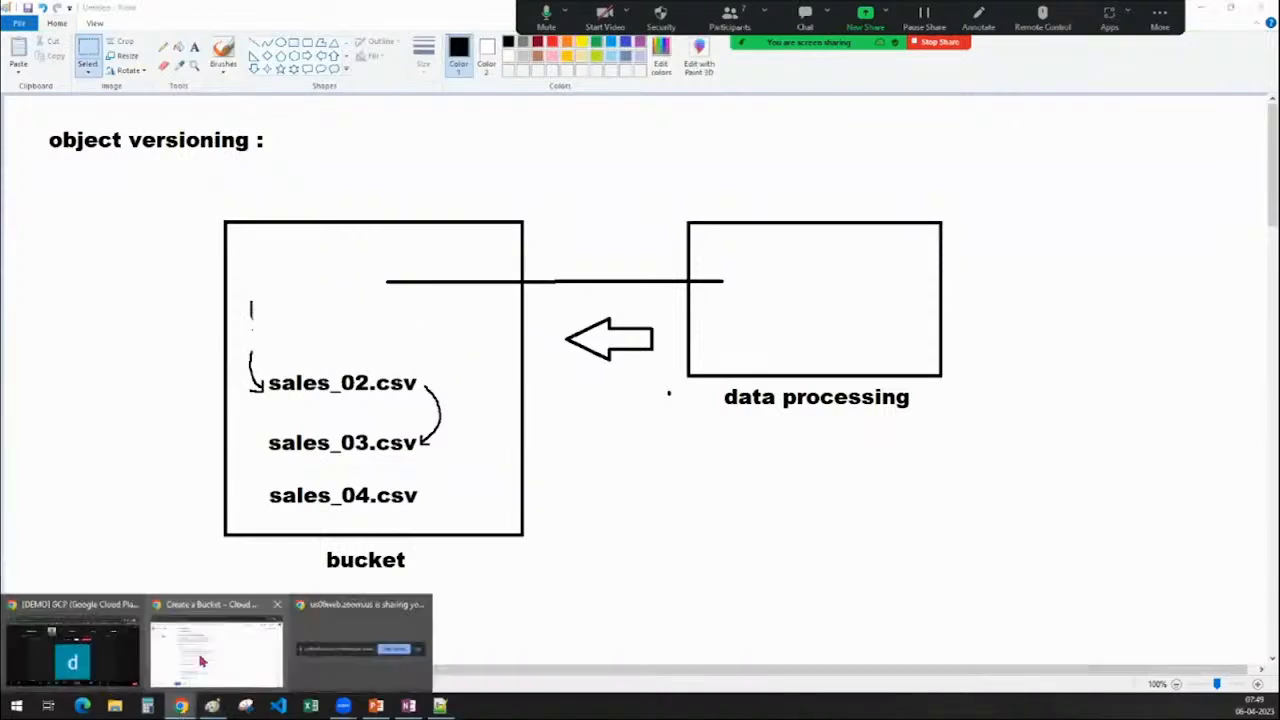
left_click(200, 661)
double_click(294, 407)
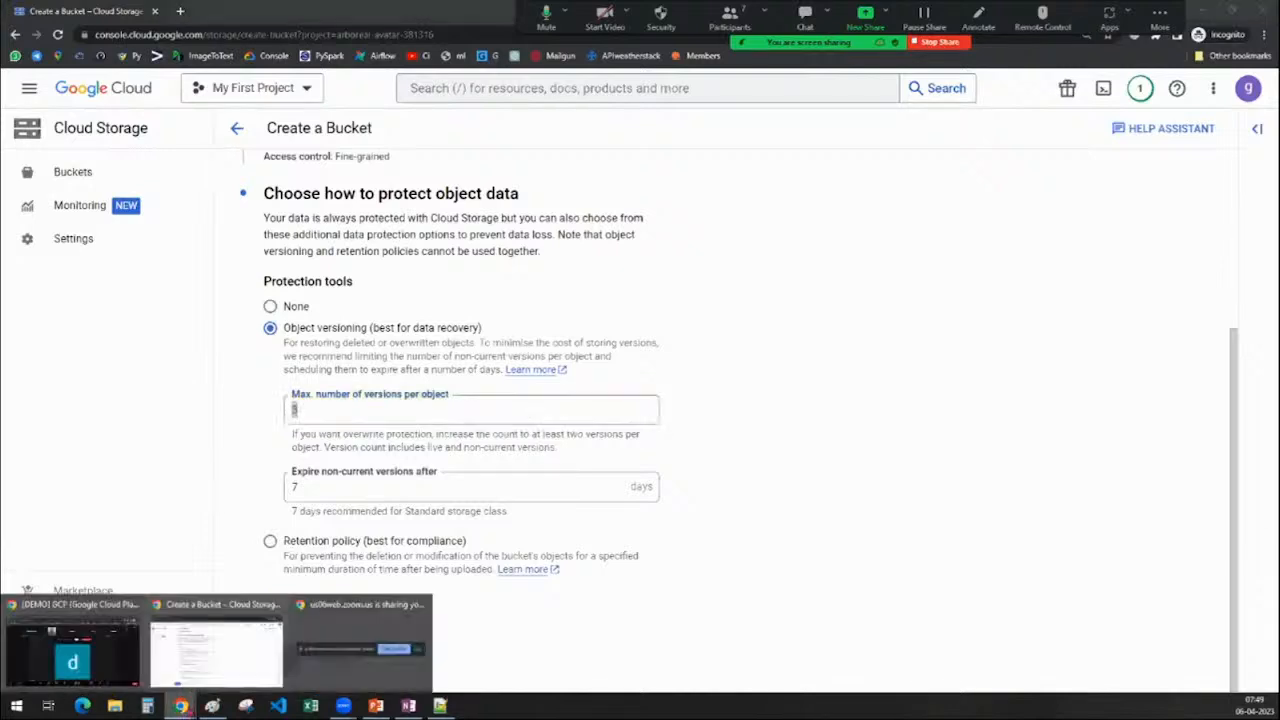
left_click(212, 706)
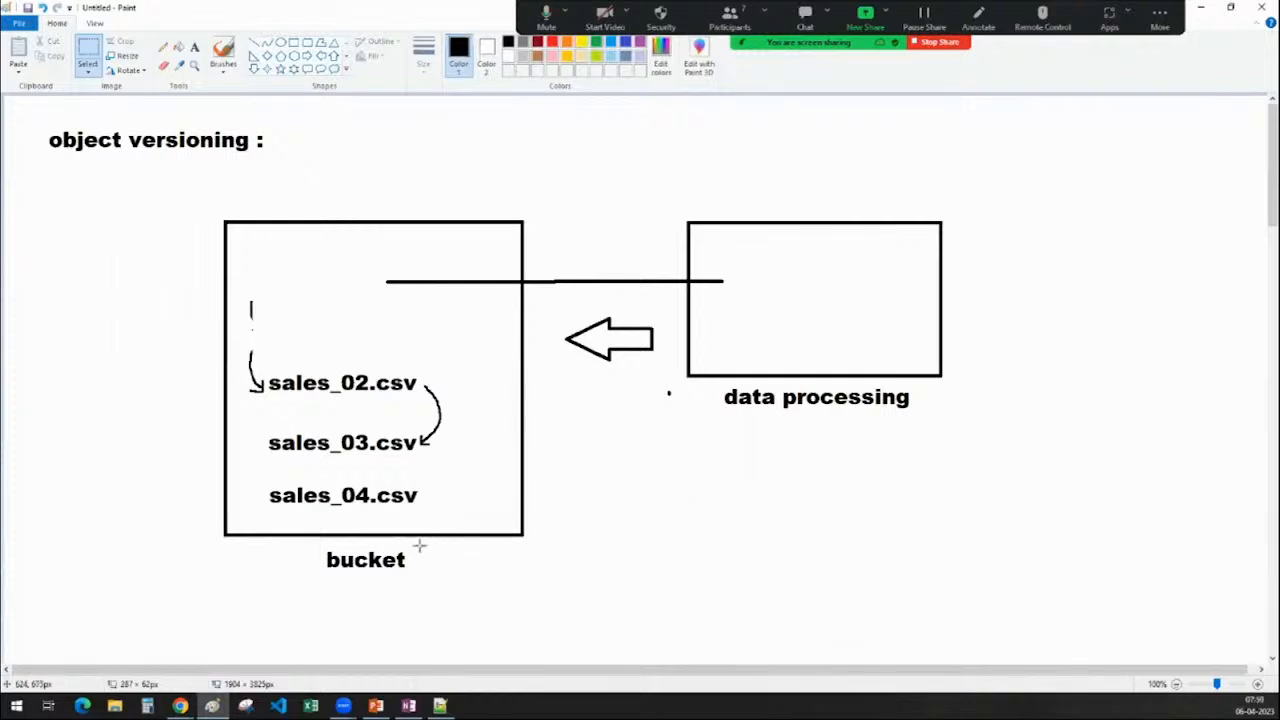
Choose Retention policy as the bucket's protection in the Create a Bucket form
scroll(477, 443, "down", 8)
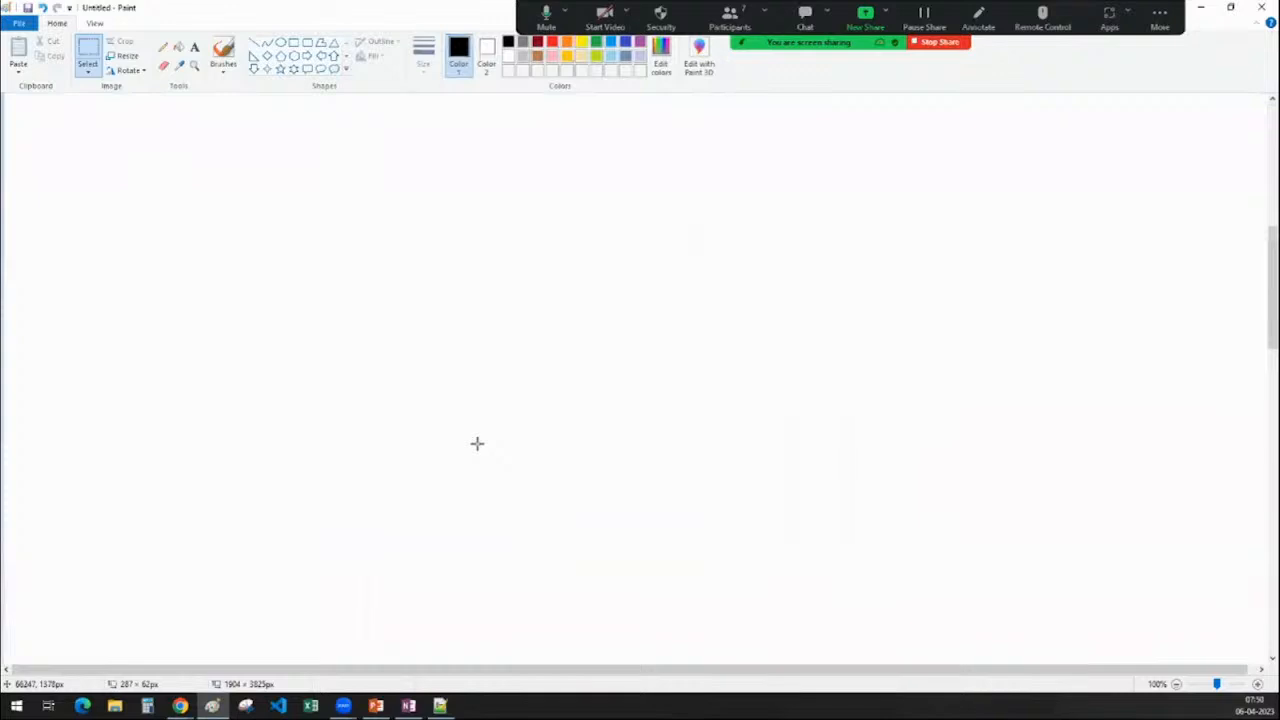
left_click(180, 706)
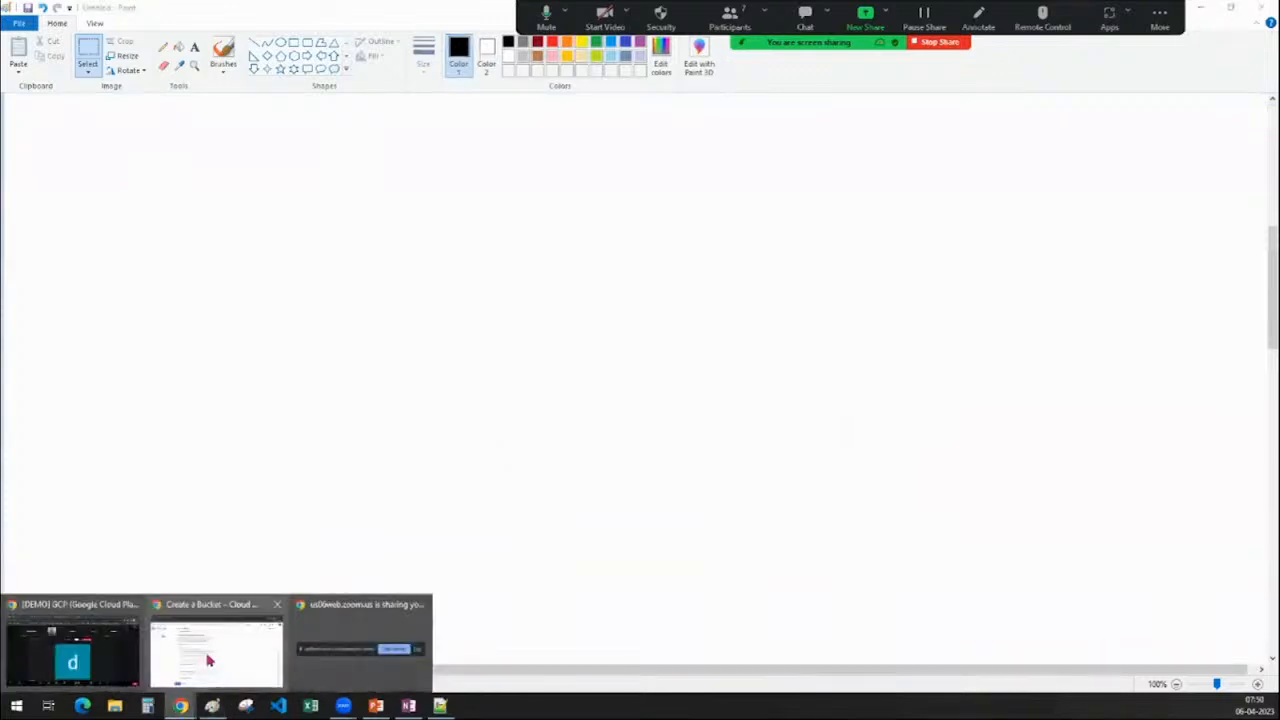
left_click(209, 660)
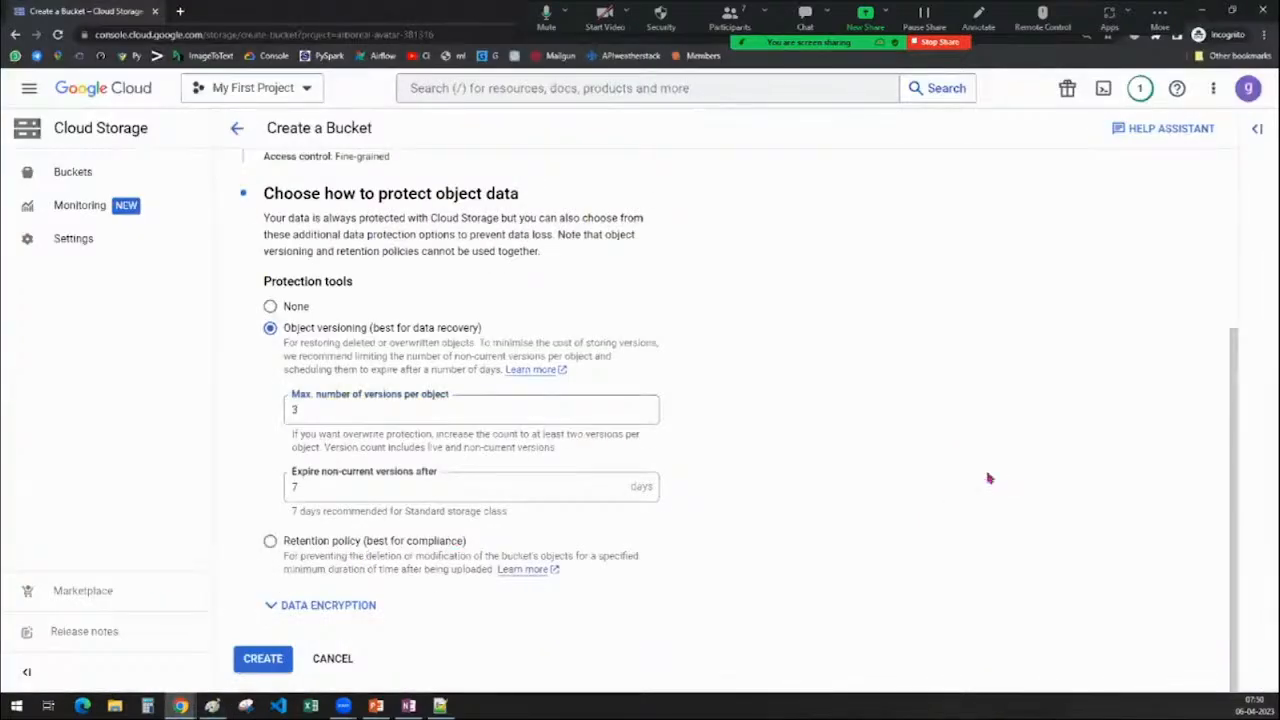
left_click(329, 541)
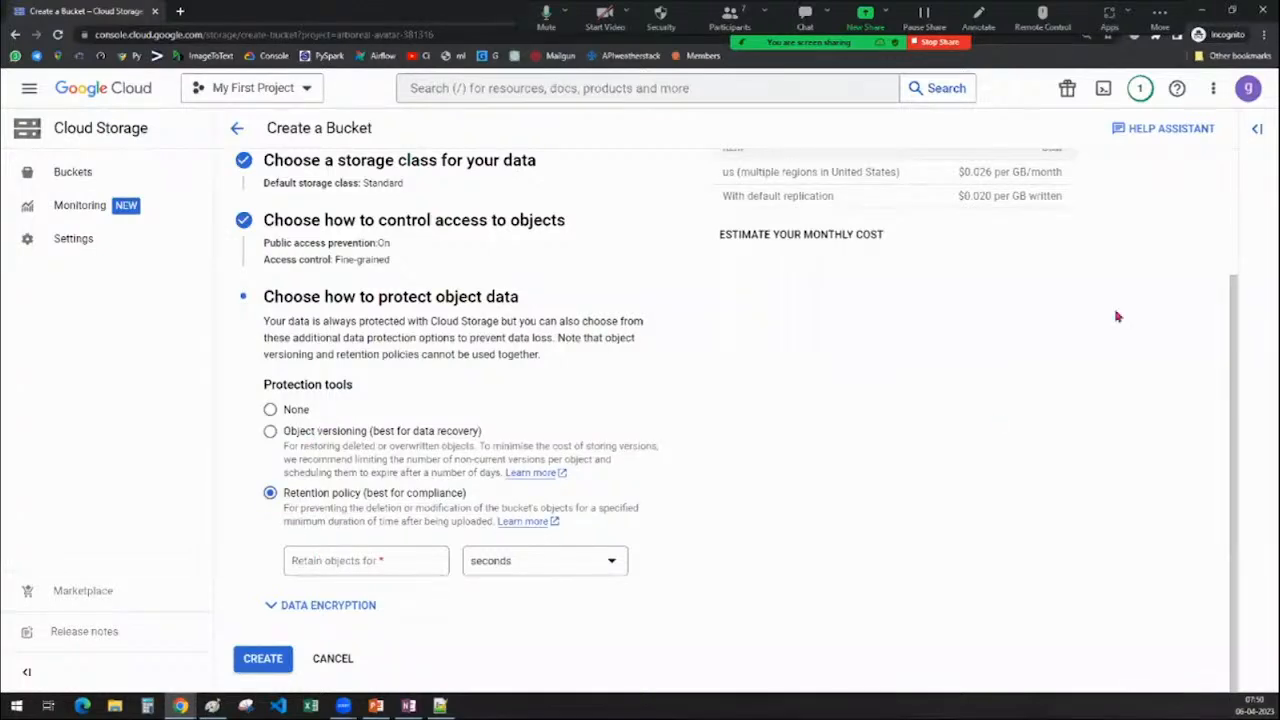
left_click(1202, 9)
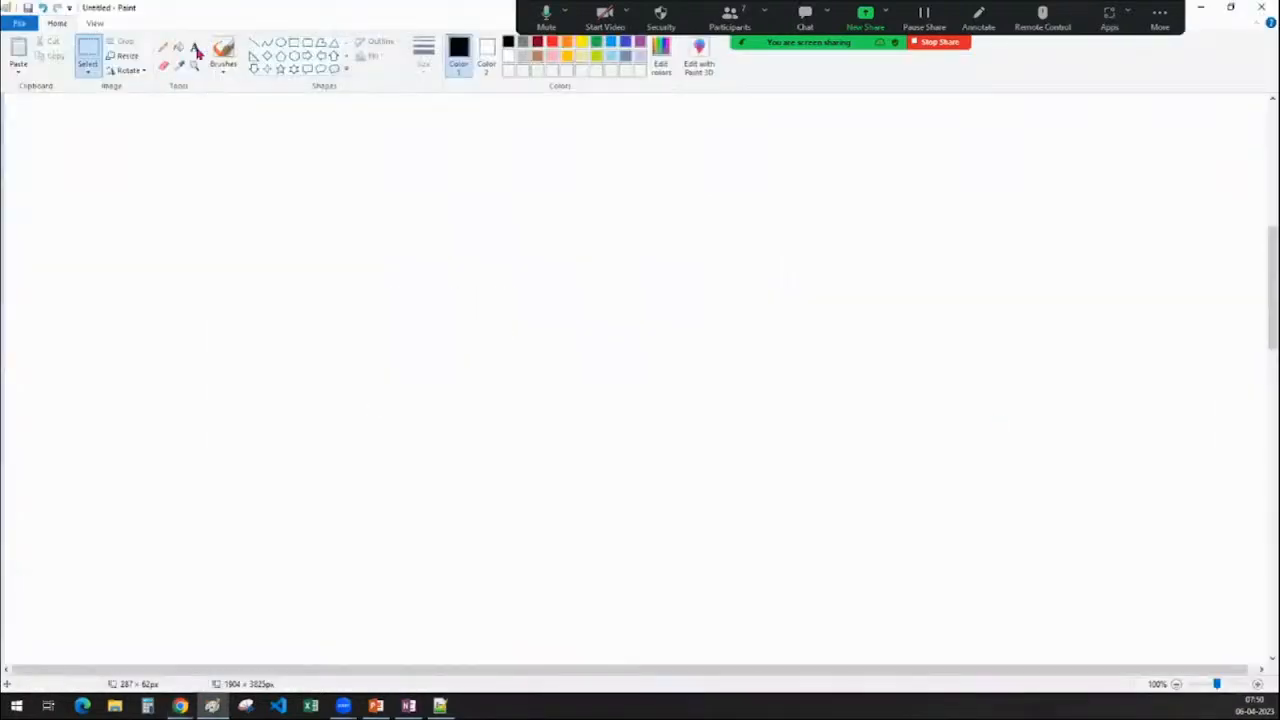
Add the heading 'retention policy :' at the canvas top-left
left_click(195, 50)
left_click(46, 118)
type("r")
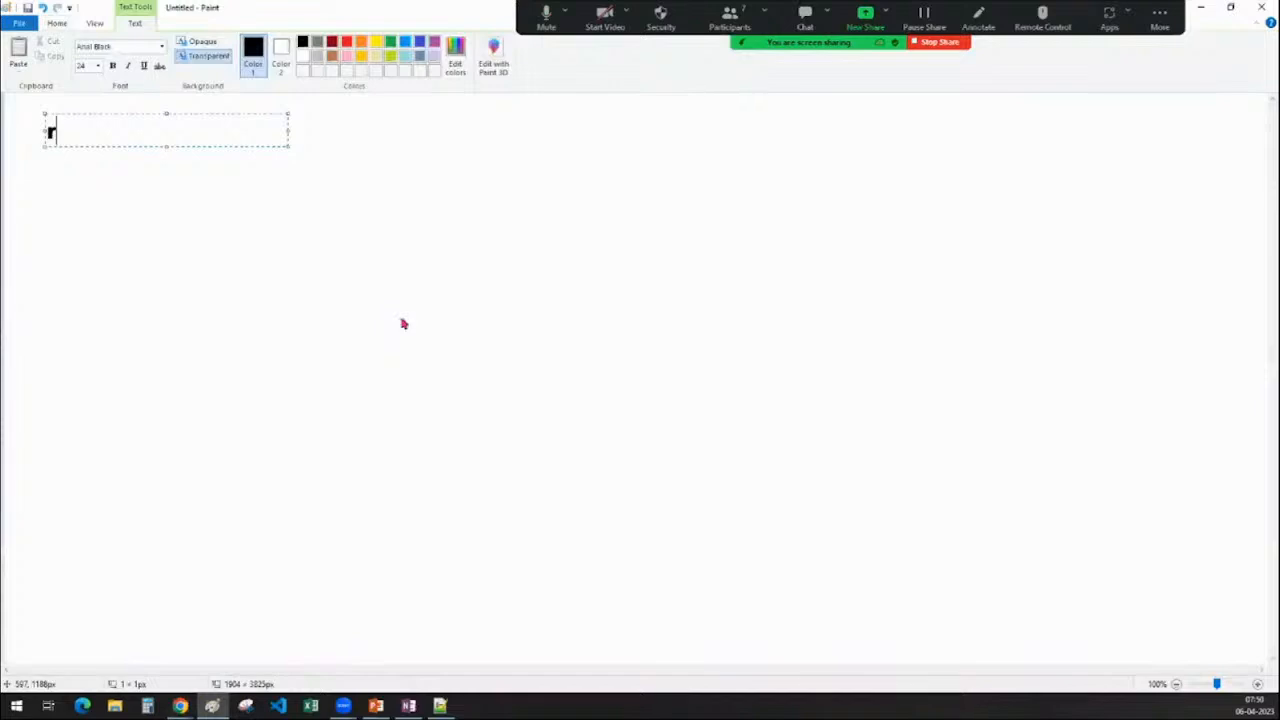
type("etention")
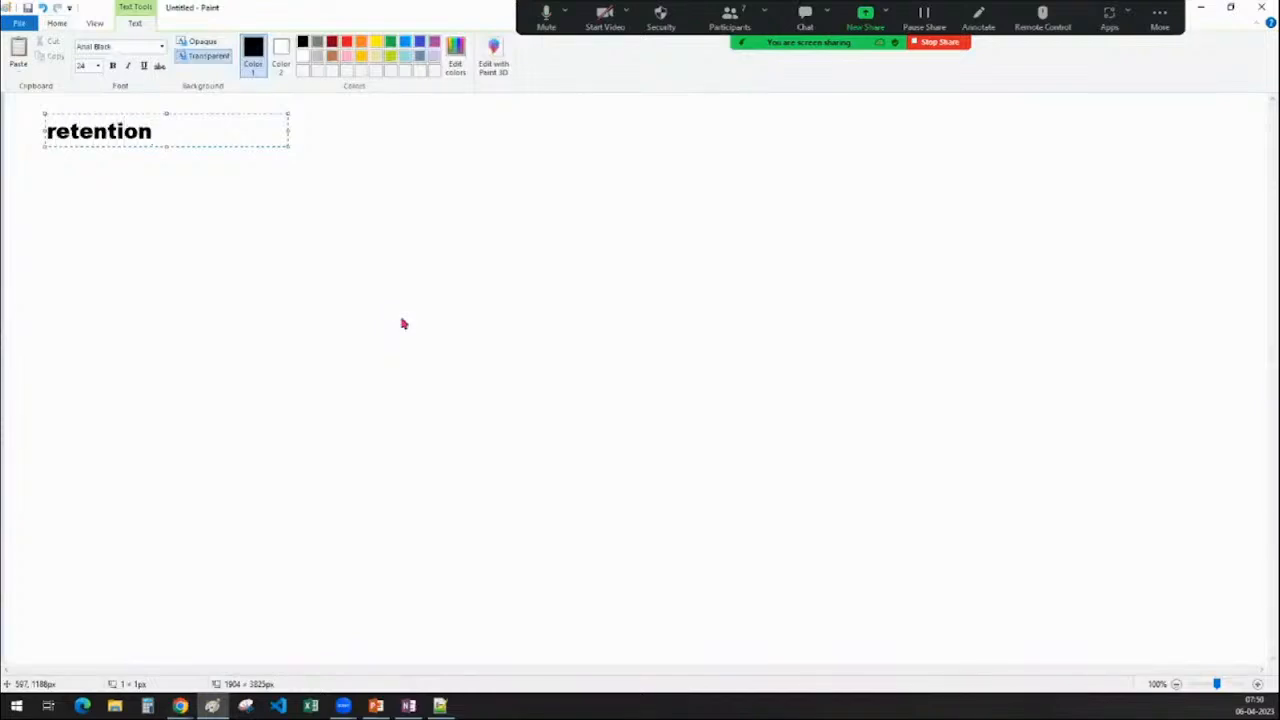
type(" policy :")
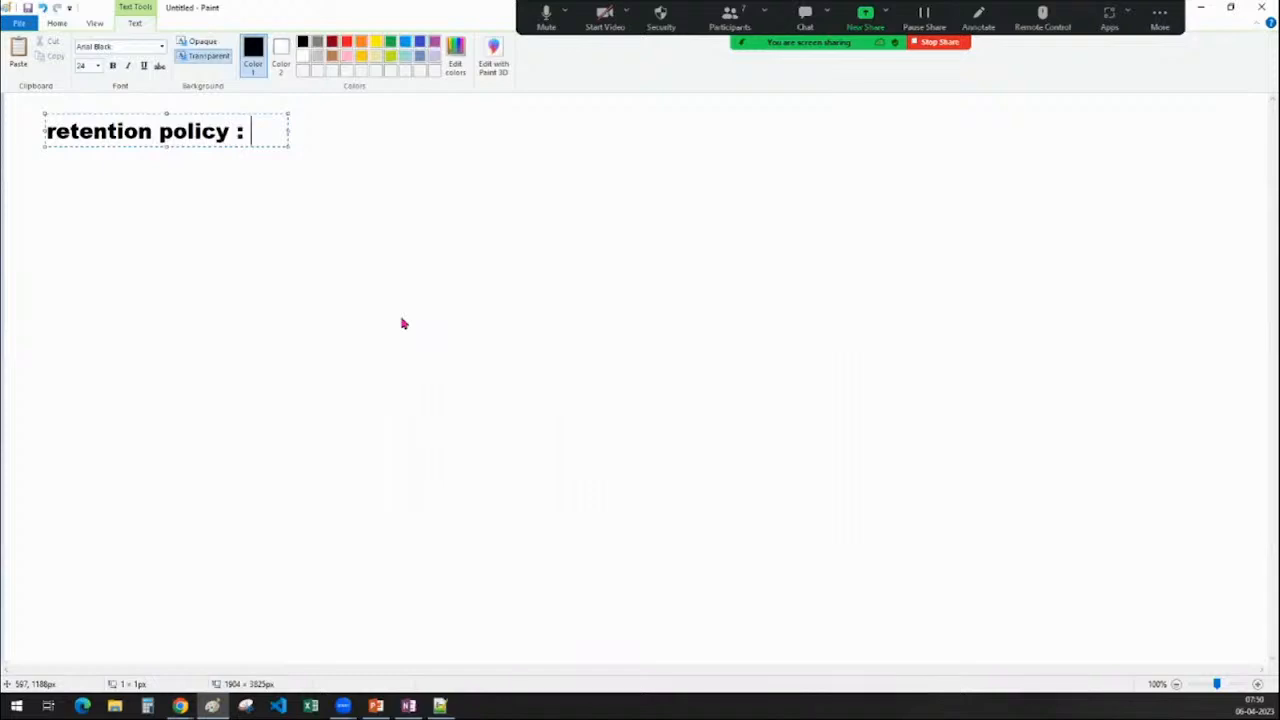
left_click(469, 411)
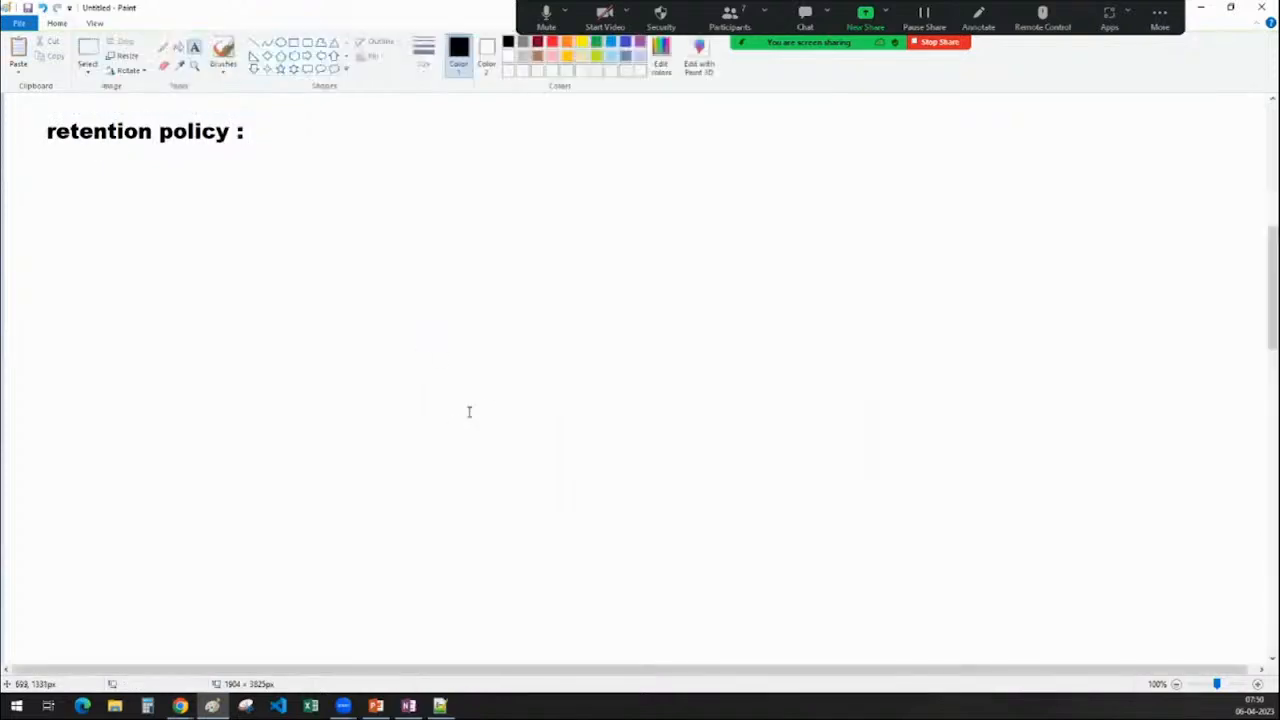
Draw a large square below the heading and label it 'bucket' underneath
left_click(293, 46)
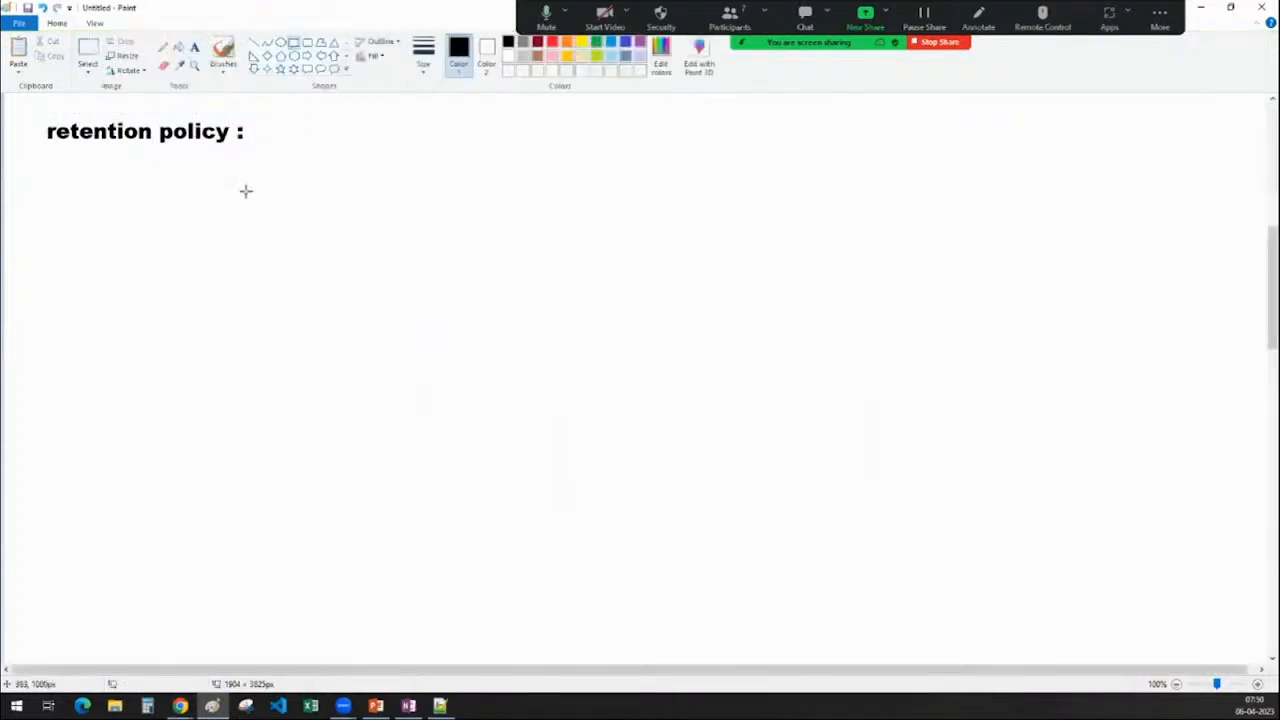
left_click_drag(246, 191, 519, 468)
left_click_drag(386, 343, 382, 353)
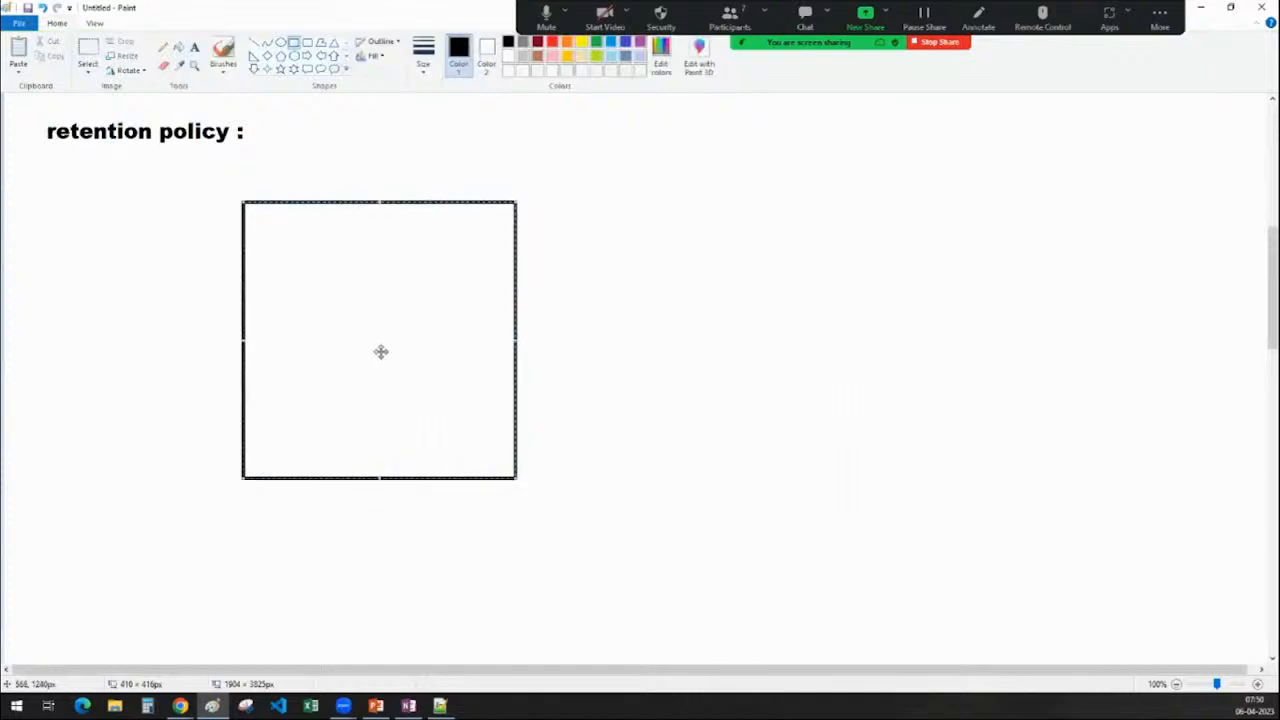
left_click(743, 329)
left_click(194, 47)
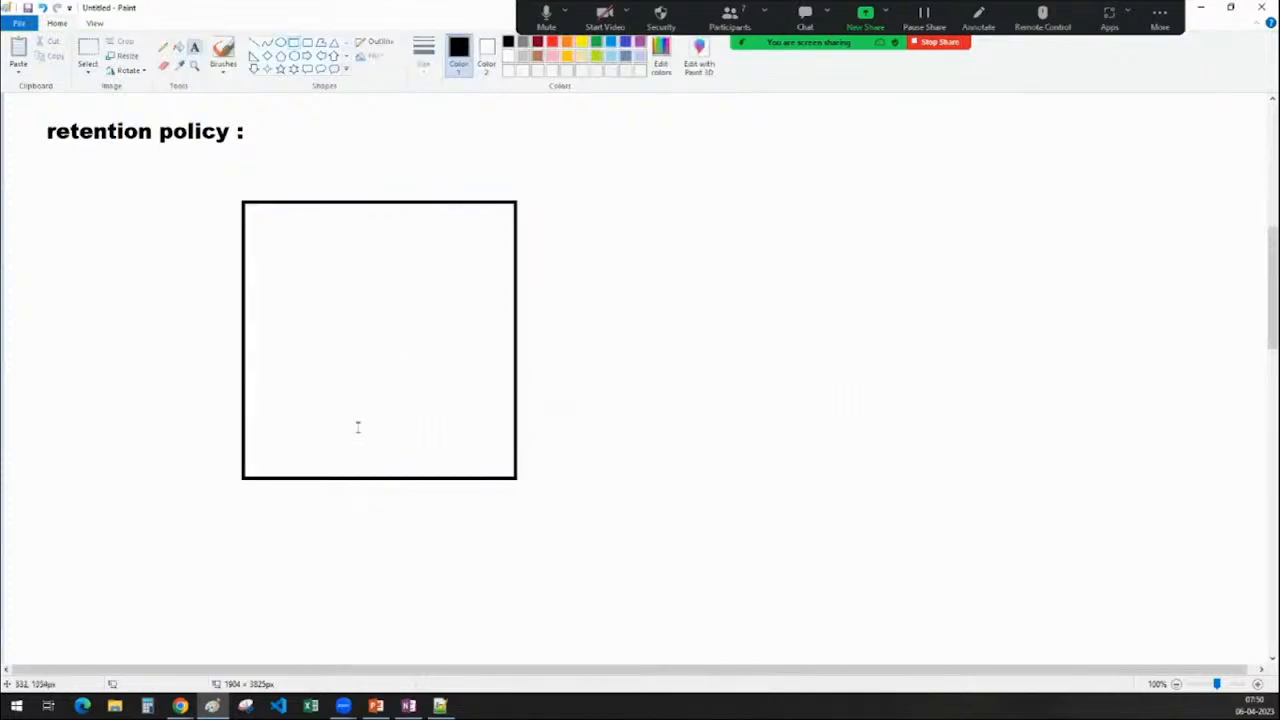
left_click(324, 491)
type("bucket")
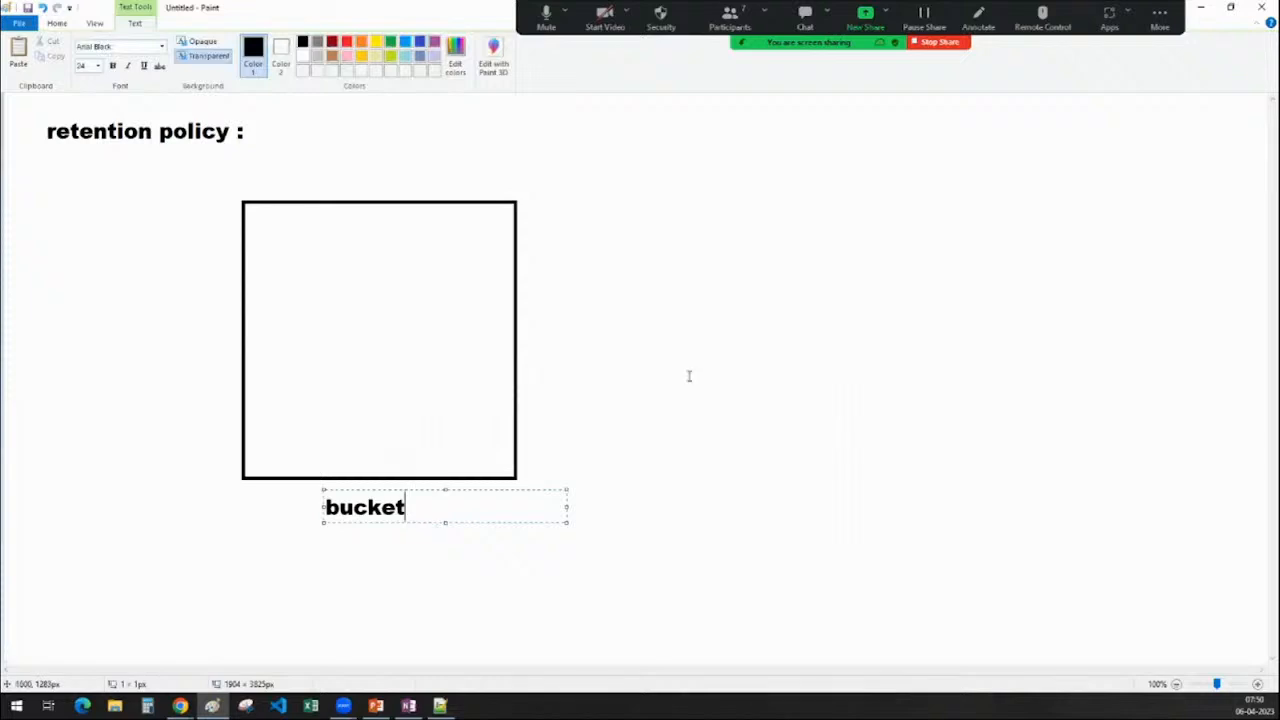
left_click(762, 362)
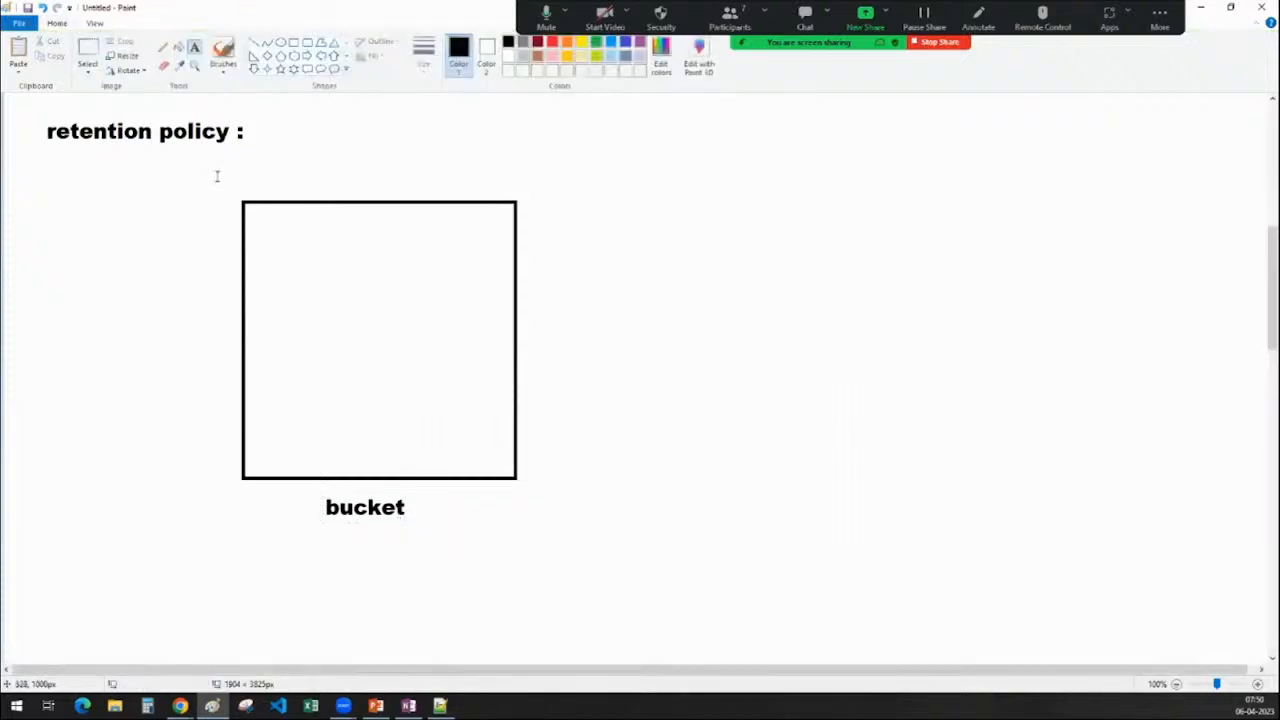
Add the label 'sales.csv' inside the bucket square
left_click(283, 251)
type("sales.csv")
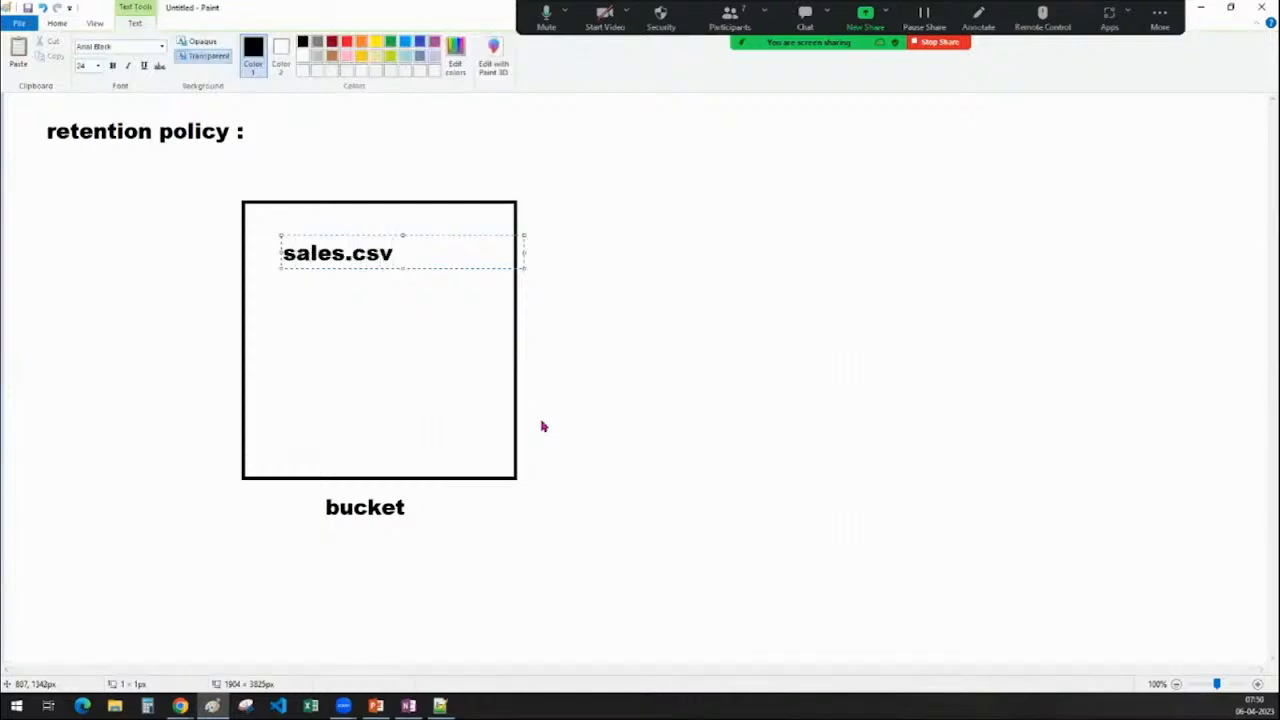
left_click_drag(278, 254, 284, 254)
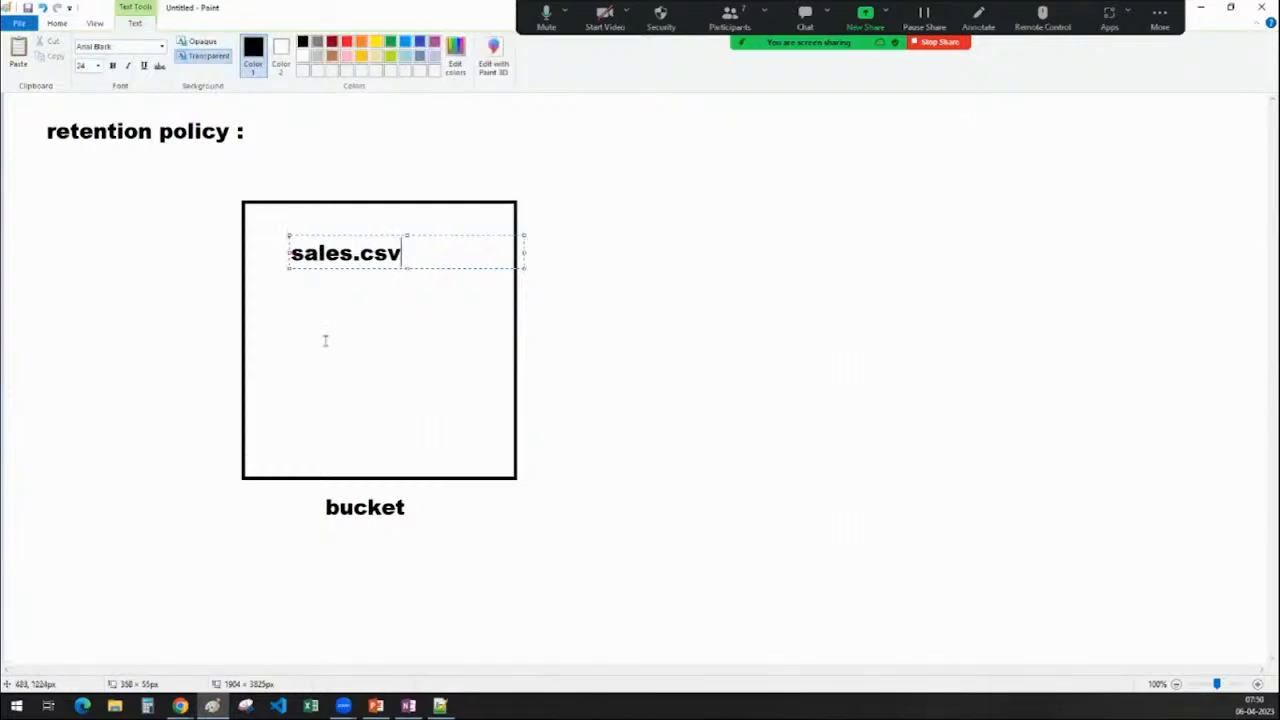
left_click(323, 340)
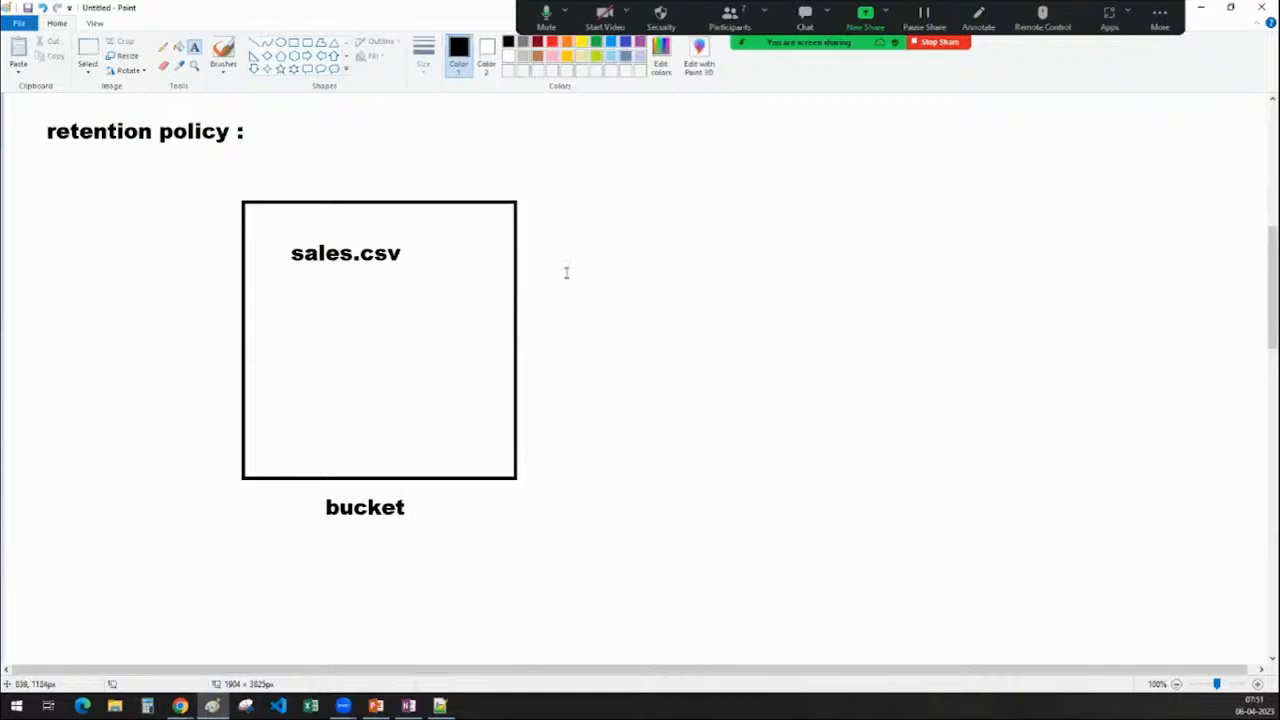
Note 'retention period : 5 hours' to the right of the bucket
left_click(579, 240)
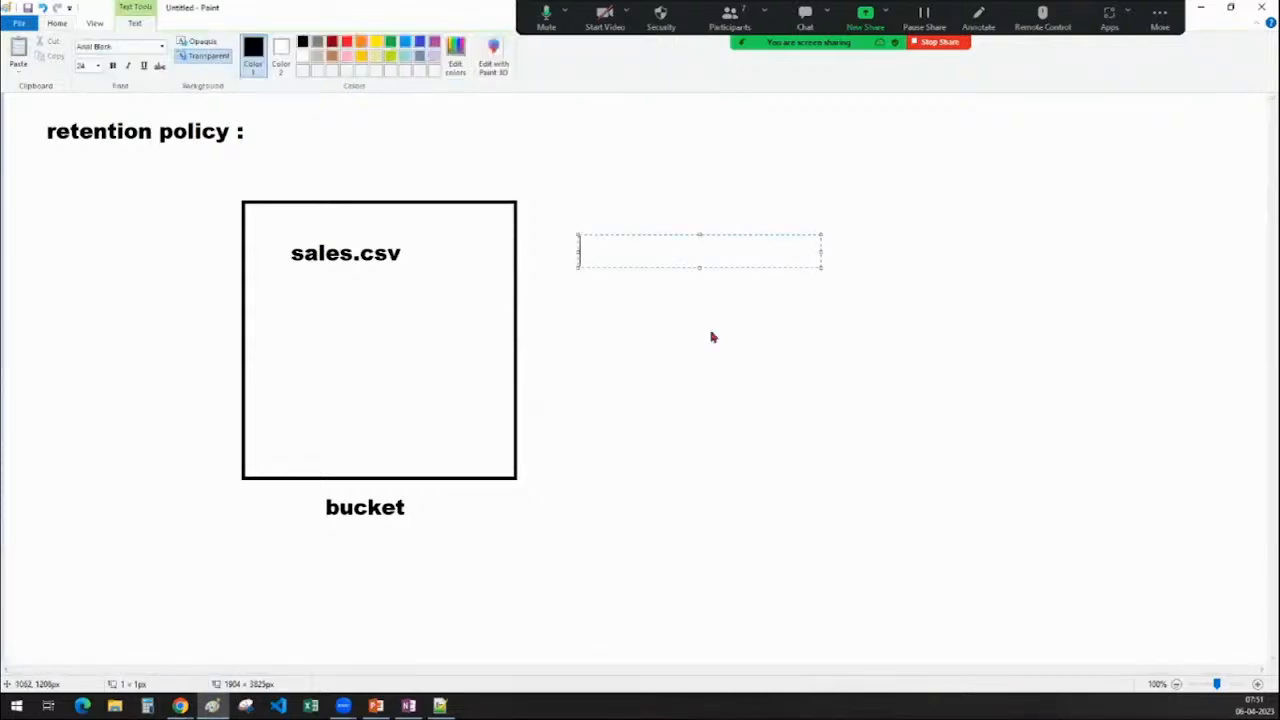
type("retention")
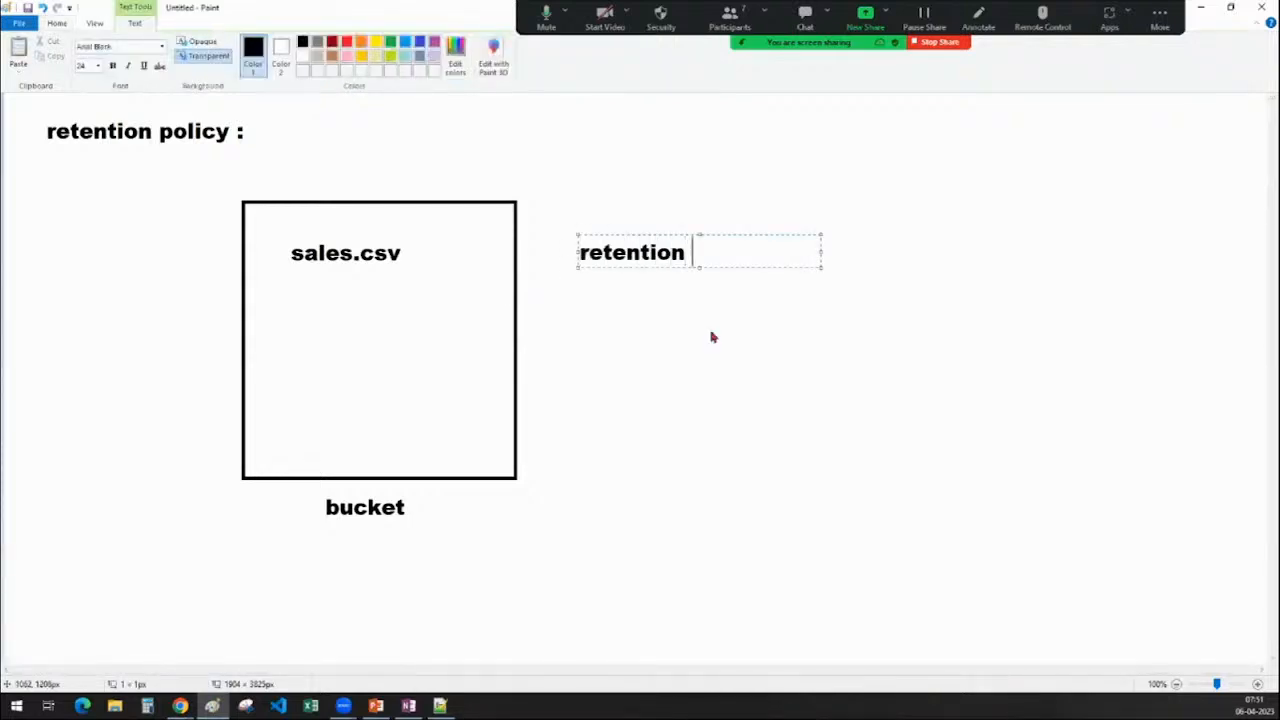
type(" periro")
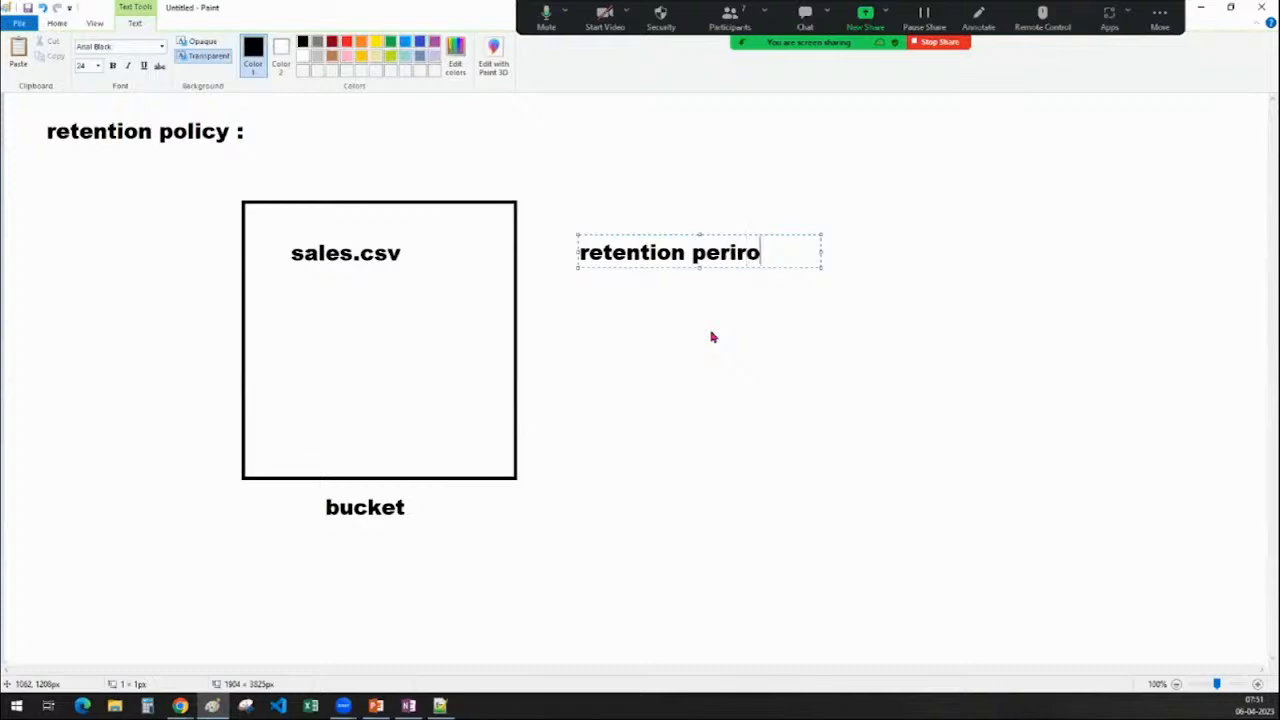
key("BackSpace")
key("BackSpace")
type("od : 5 hours")
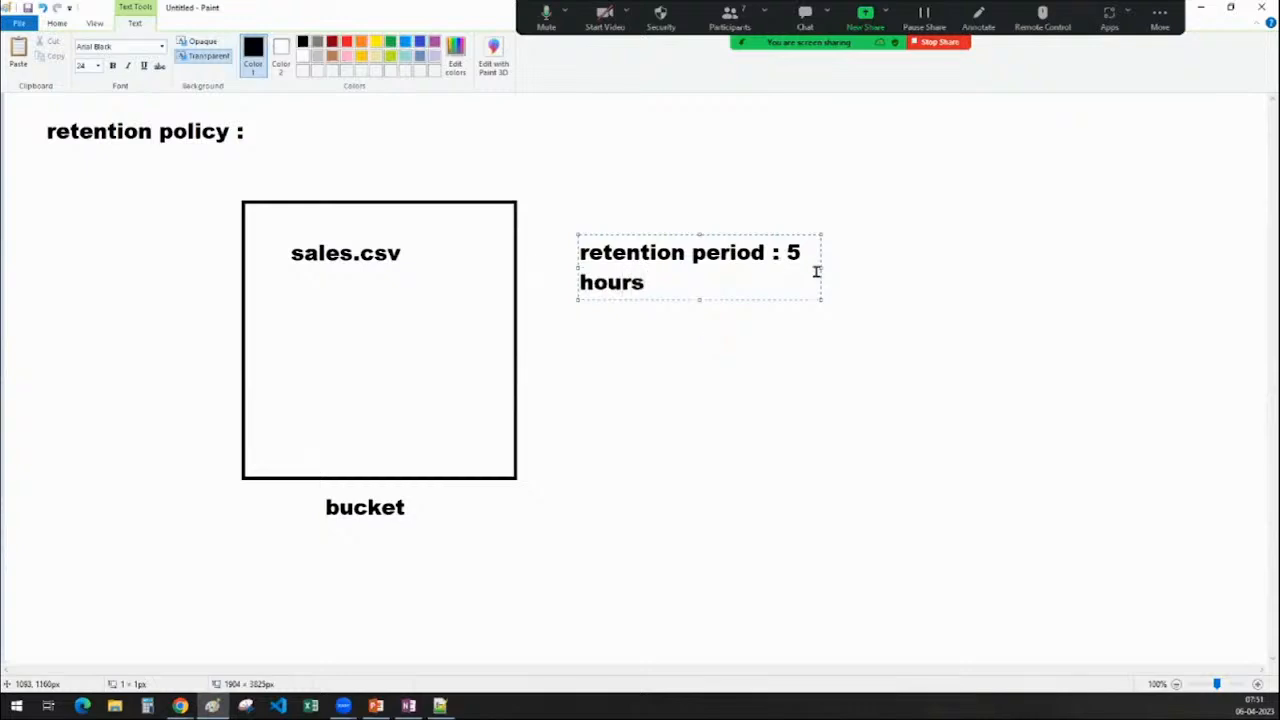
left_click_drag(821, 270, 1066, 277)
left_click(735, 428)
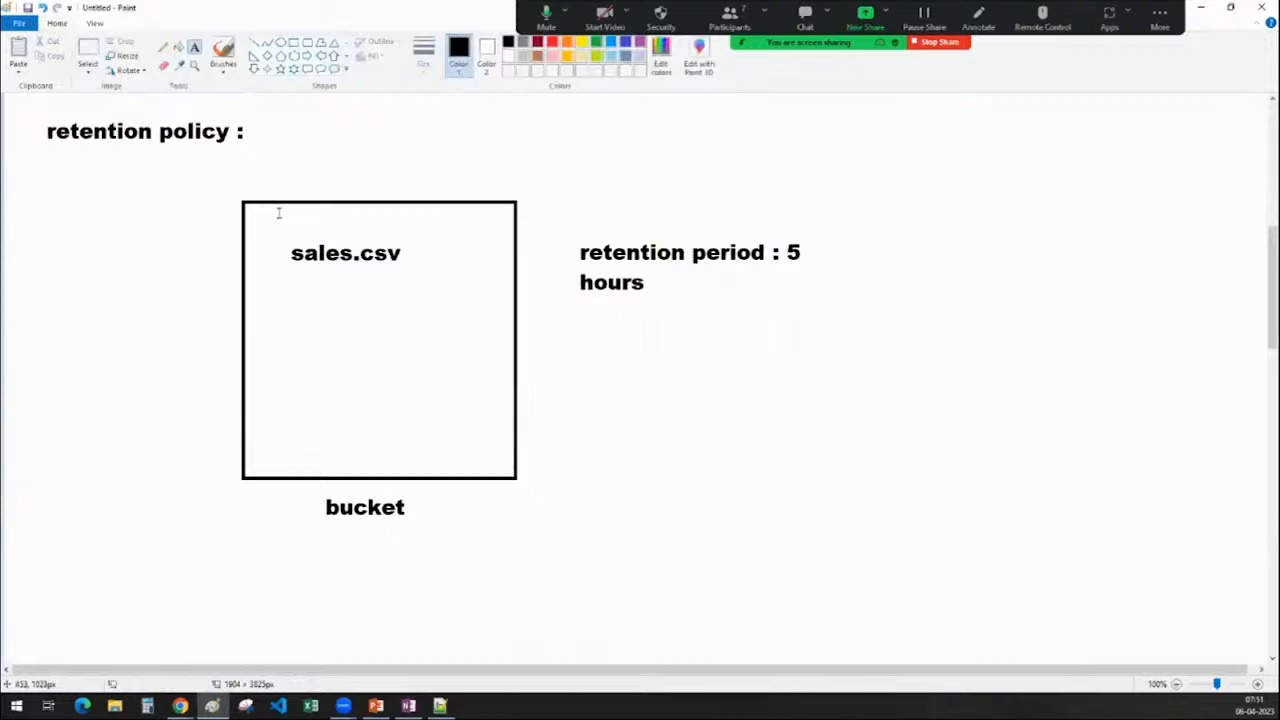
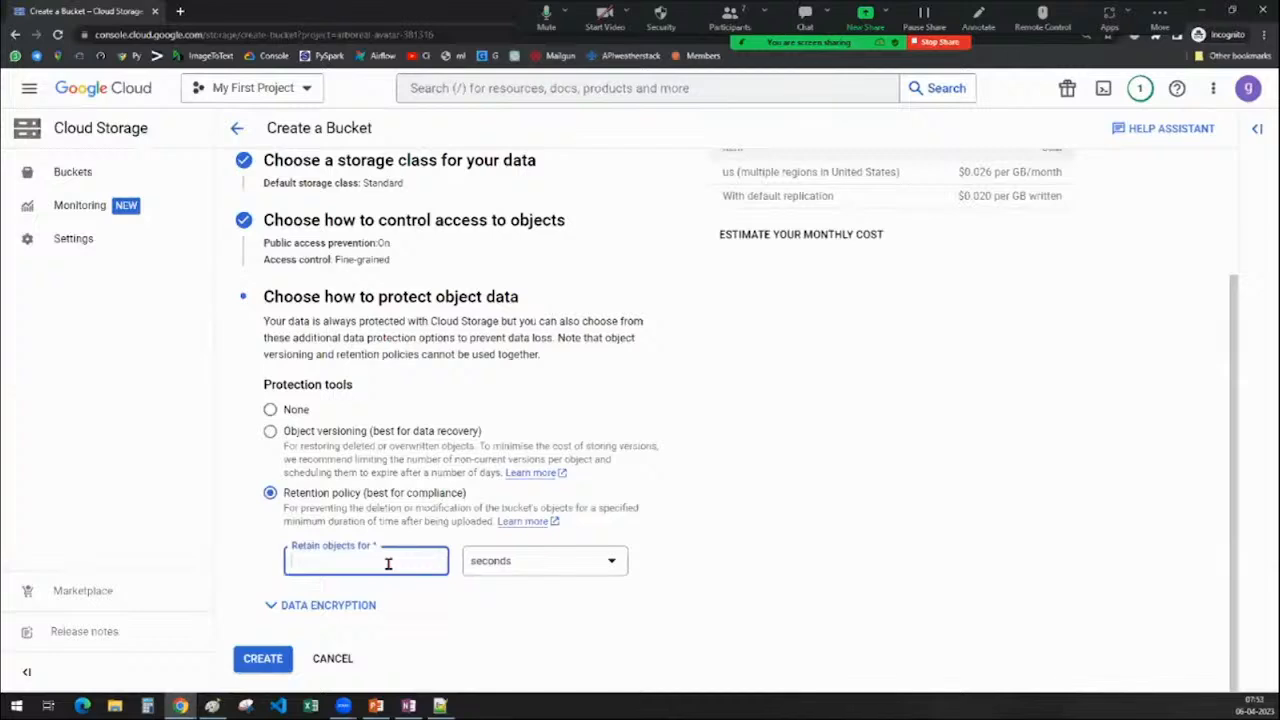
Set the bucket's retention period to 180 seconds
type("3")
left_click(507, 566)
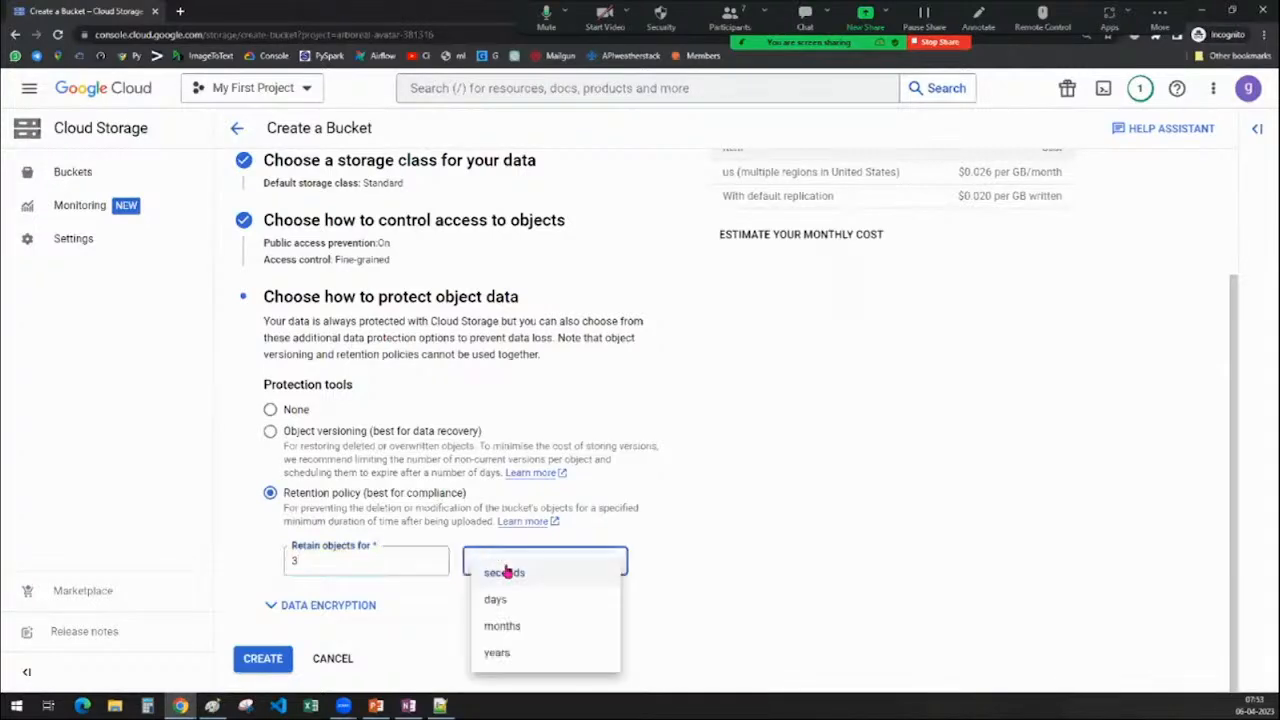
left_click(490, 578)
left_click_drag(320, 560, 250, 560)
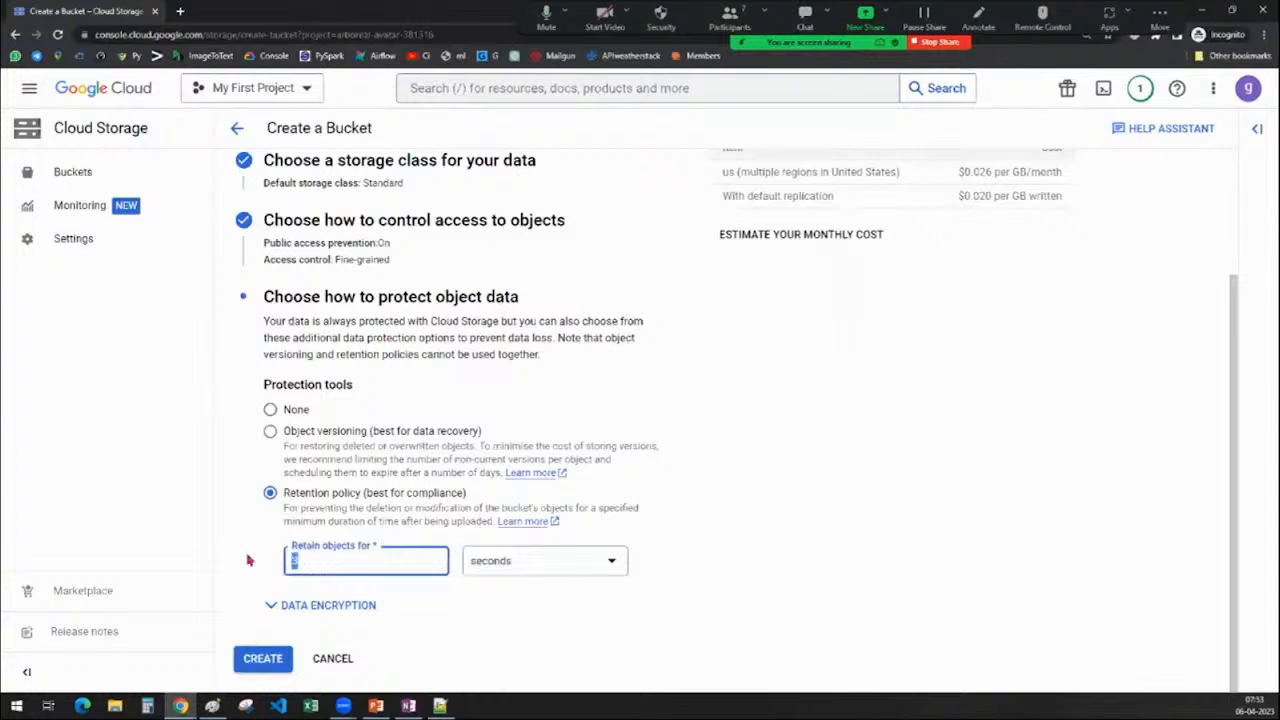
type("180")
left_click(731, 545)
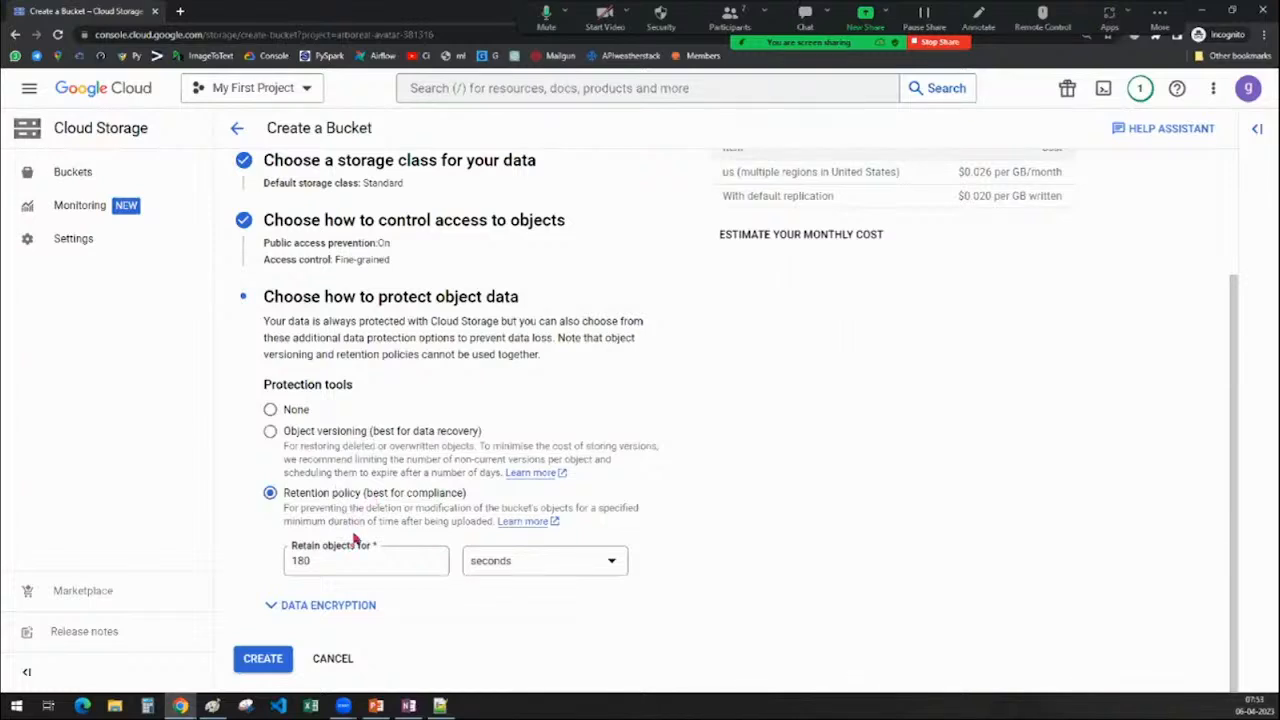
Create the bucket, confirm public access prevention, and switch to the Access Control notes
scroll(354, 534, "up", 2)
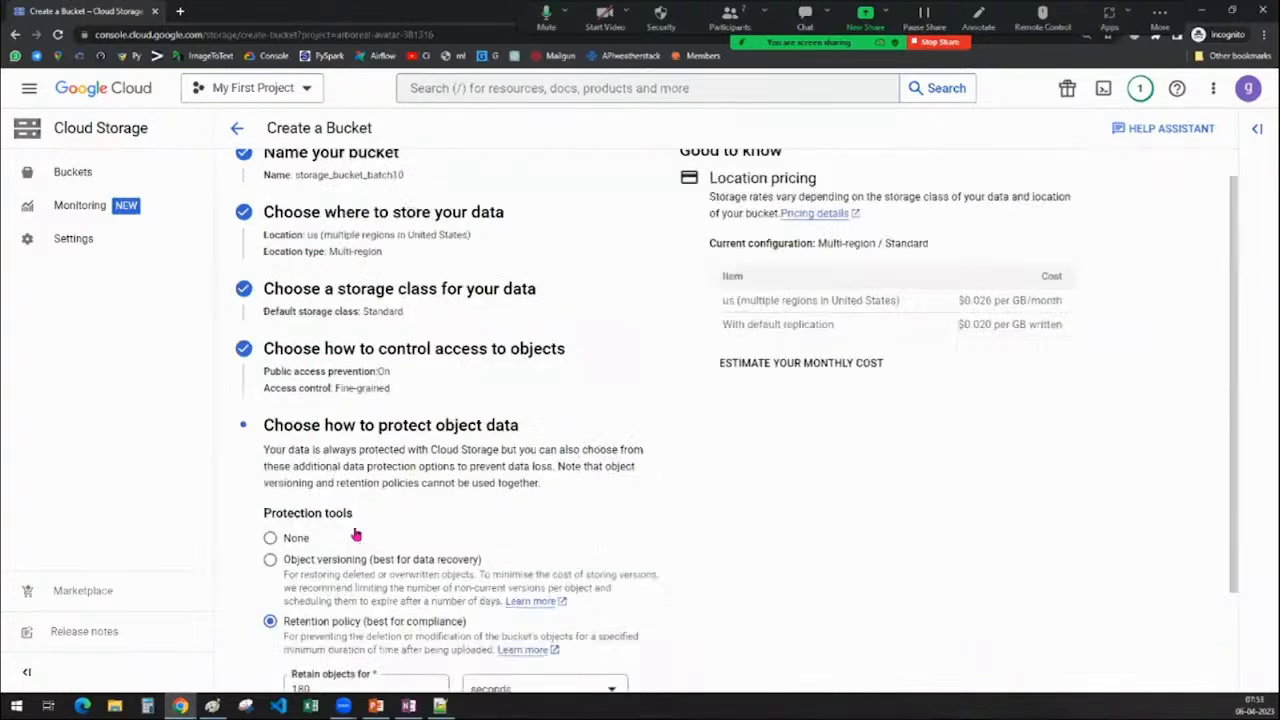
scroll(380, 412, "up", 1)
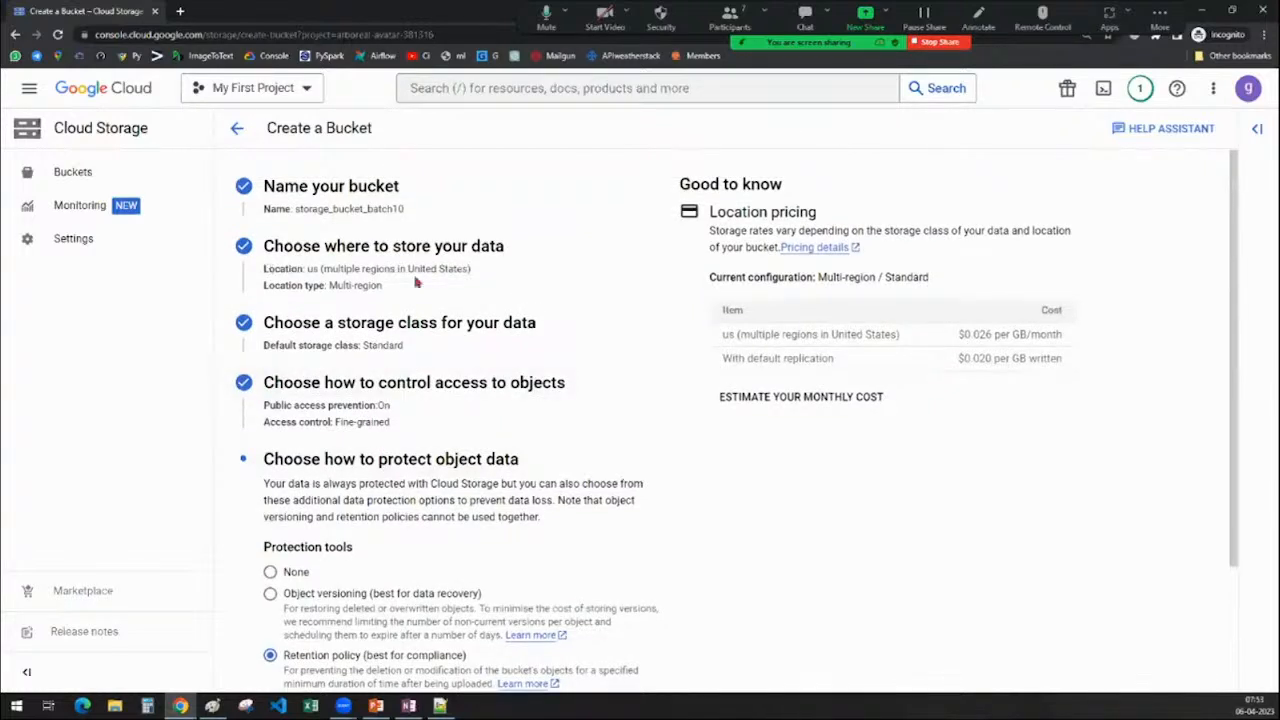
scroll(416, 311, "down", 2)
left_click(263, 657)
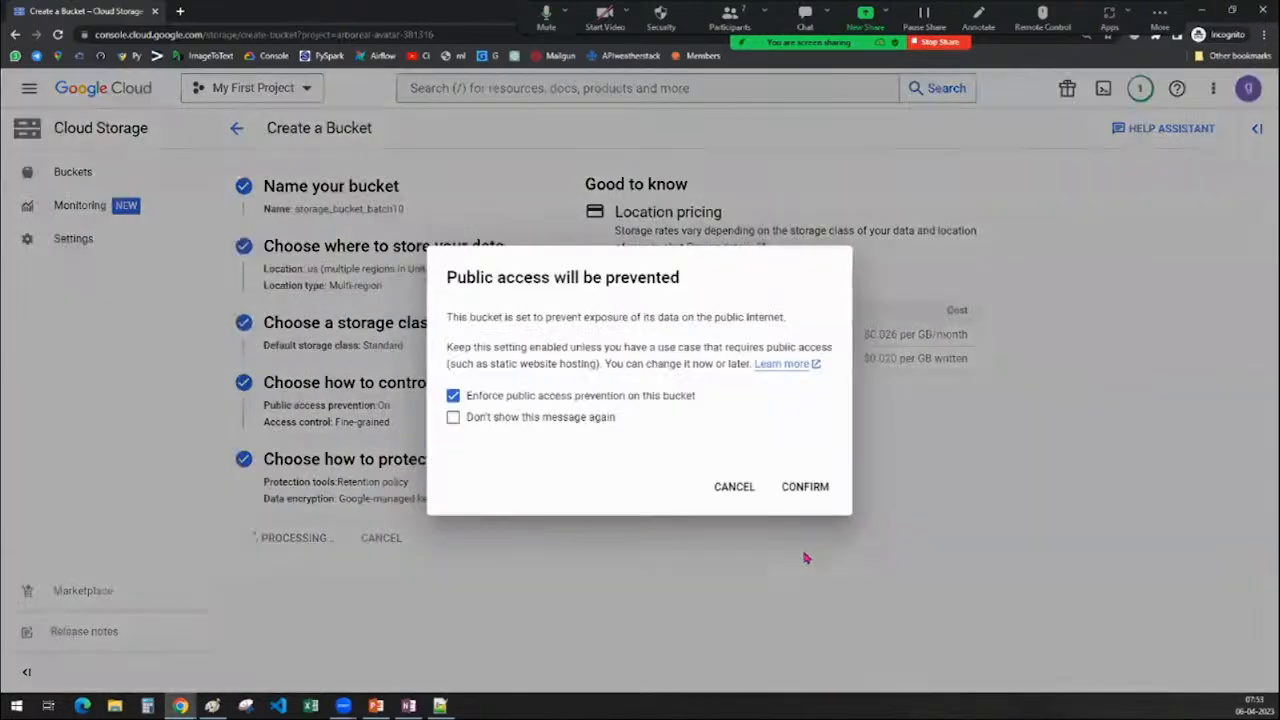
left_click(806, 488)
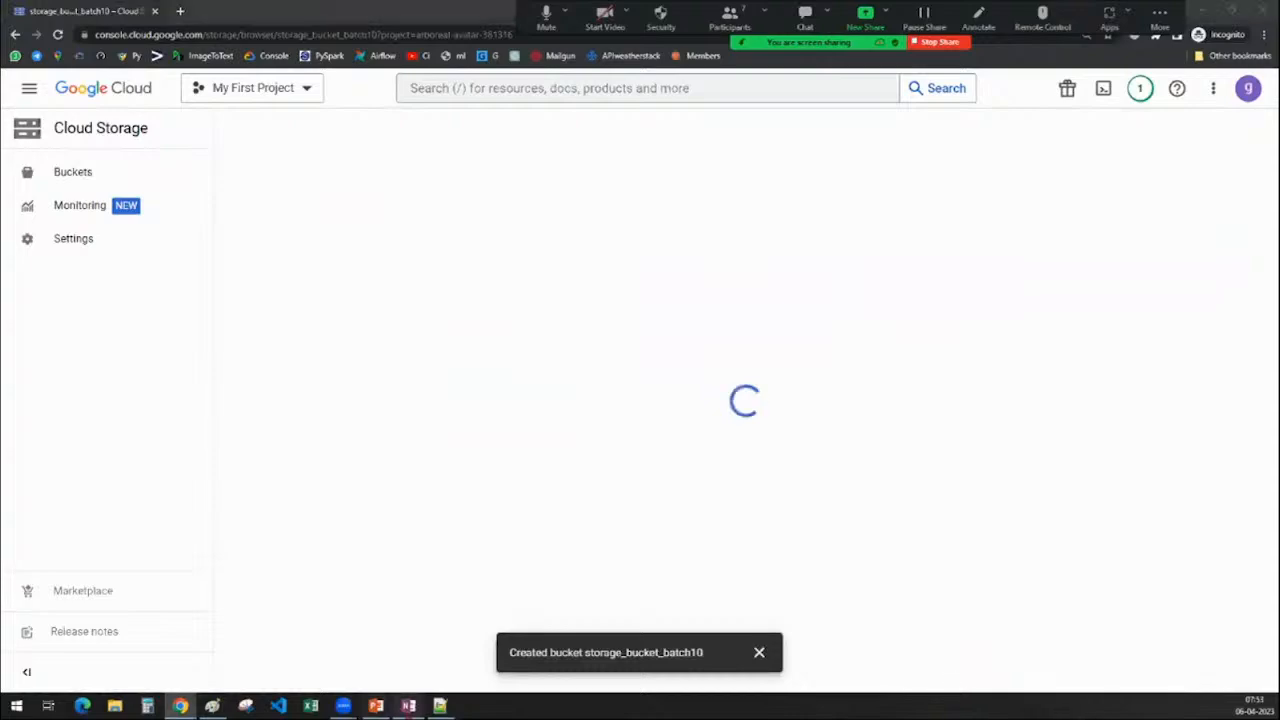
left_click(408, 706)
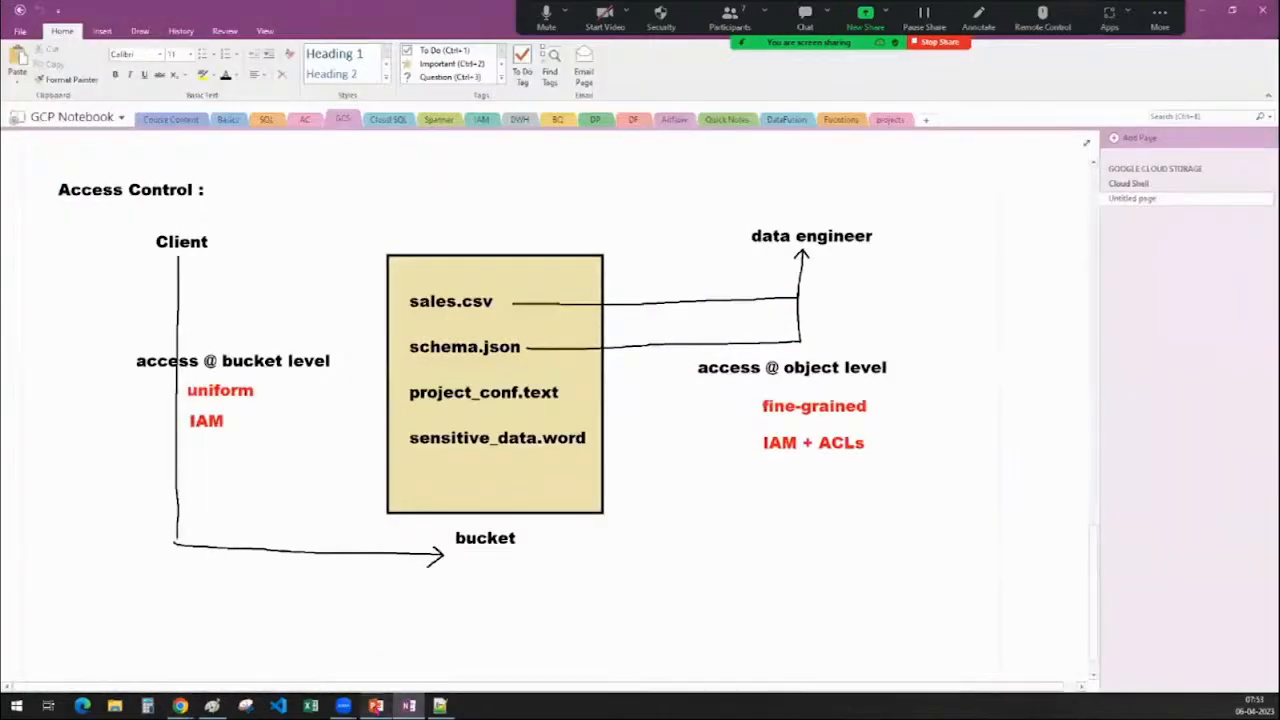
Move the Storage class Pricing PowerPoint window off the right edge onto another screen
left_click(376, 706)
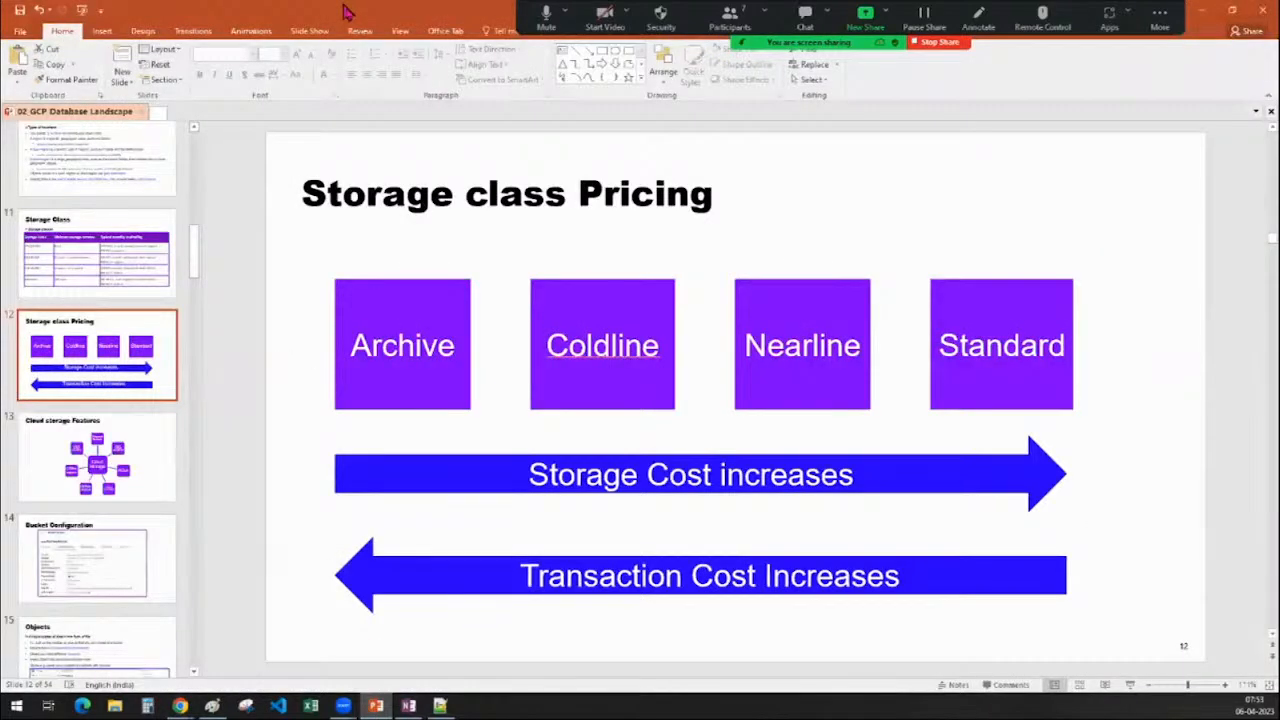
left_click_drag(347, 12, 1279, 10)
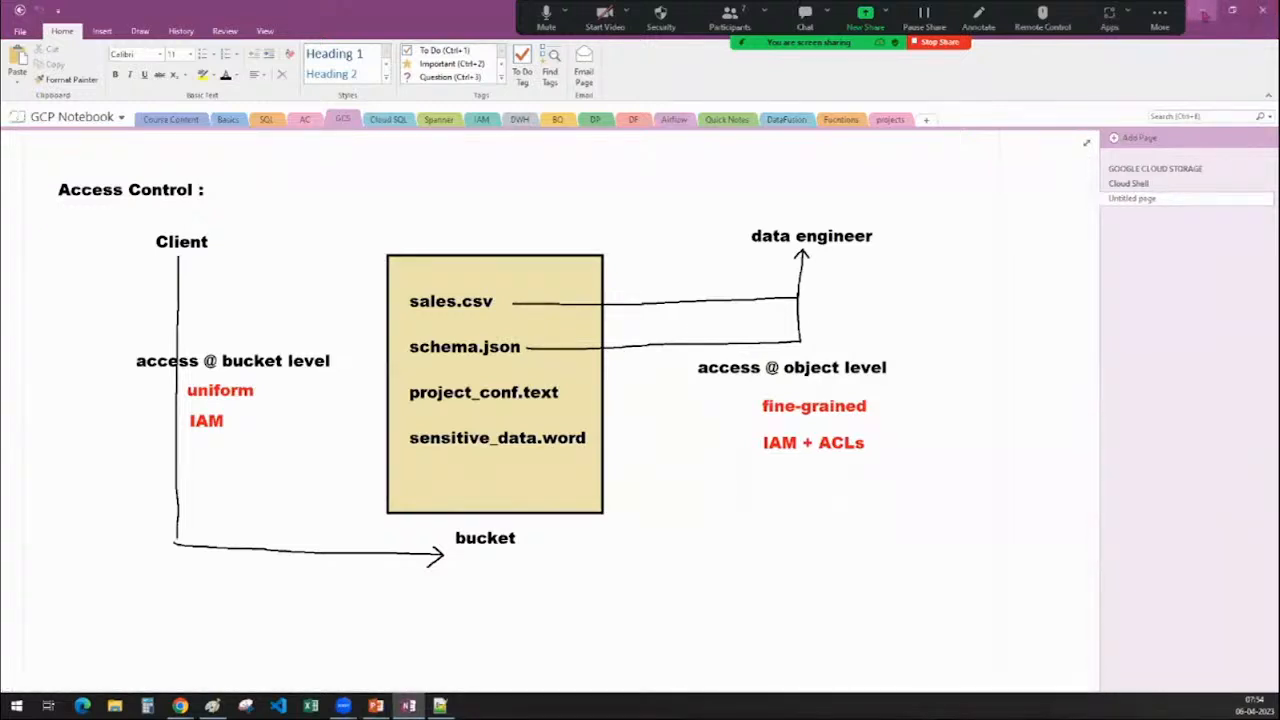
Look through the Cloud Shell gsutil notes page, then minimize OneNote
left_click(1140, 183)
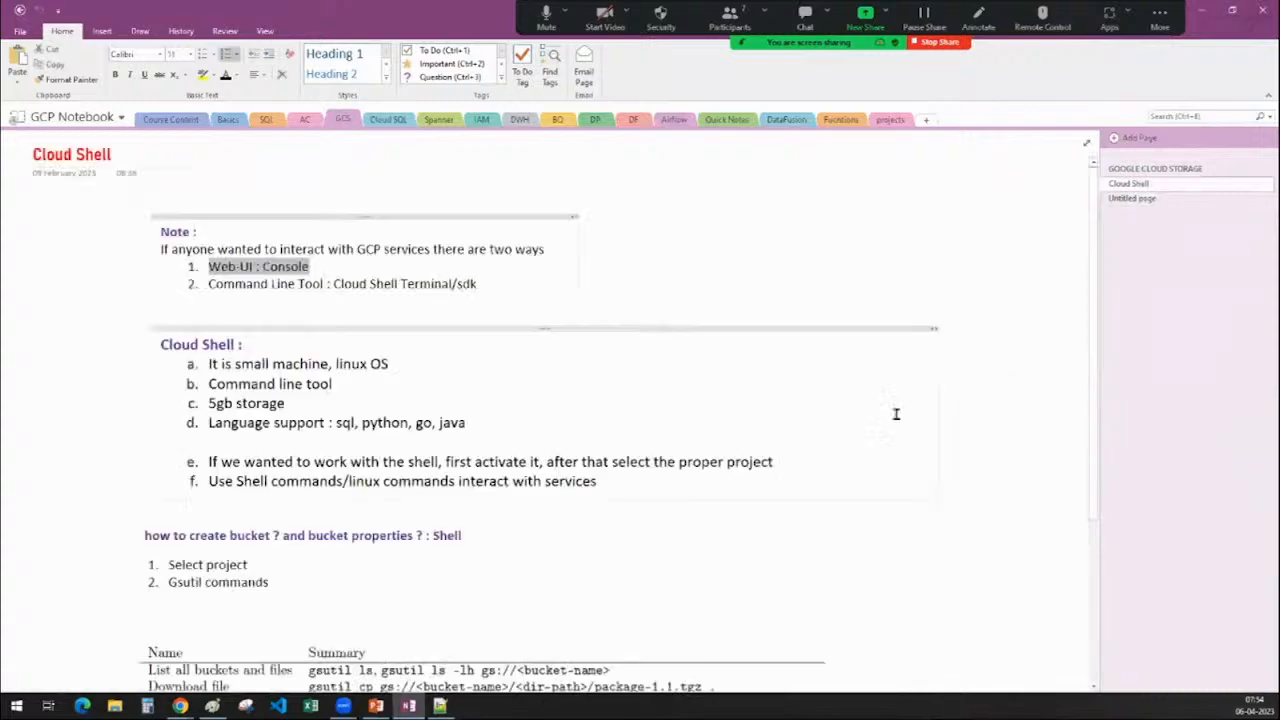
scroll(896, 414, "down", 2)
scroll(918, 393, "up", 1)
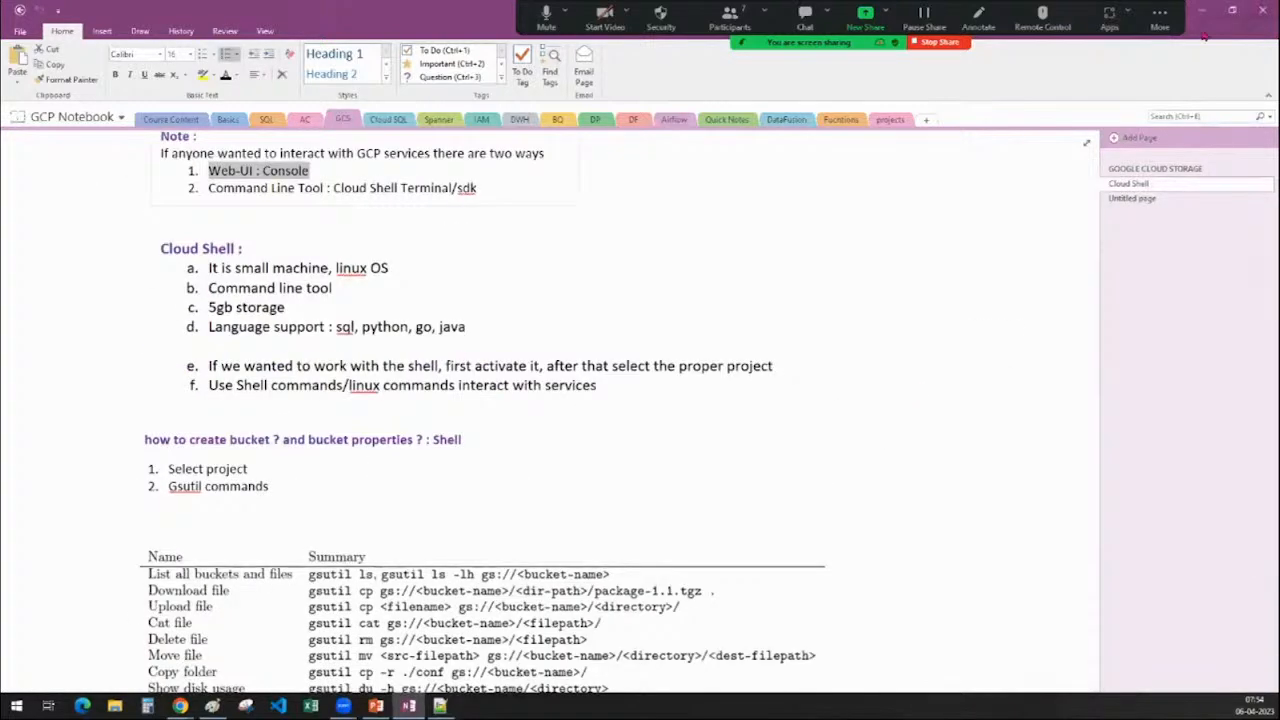
left_click(1201, 18)
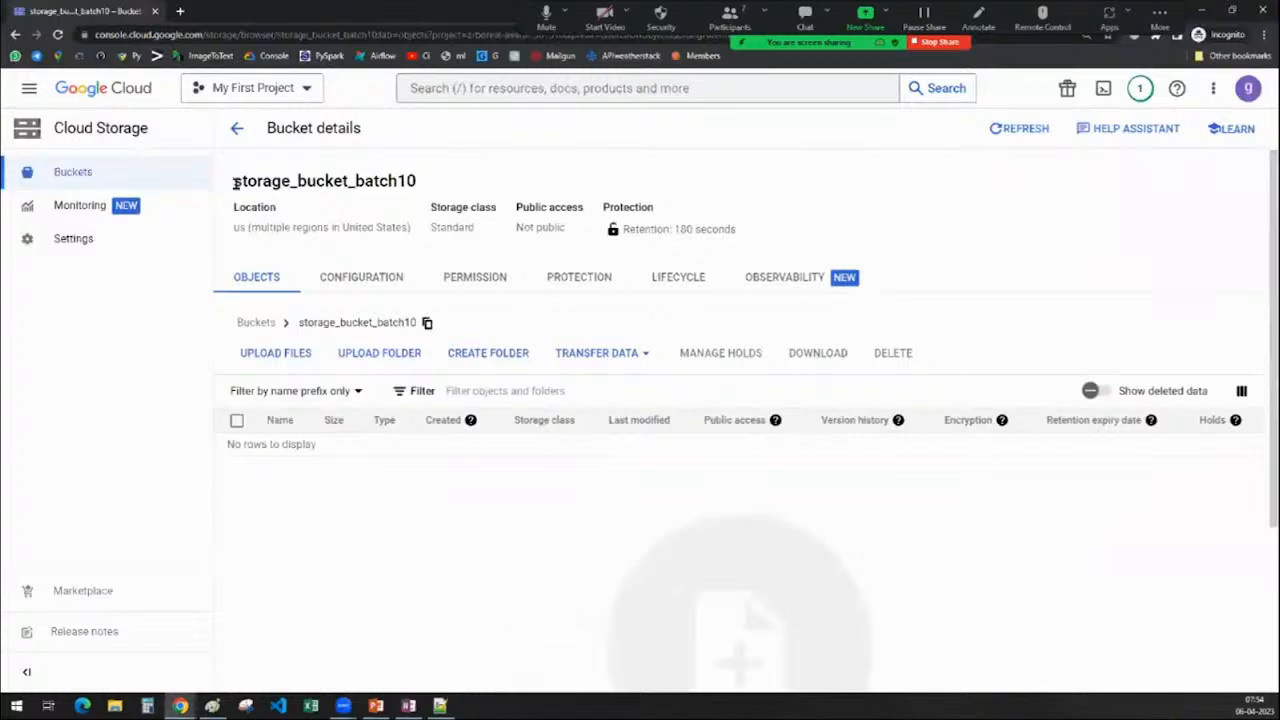
Highlight the bucket name, then open and cancel the upload file picker
left_click_drag(234, 181, 427, 190)
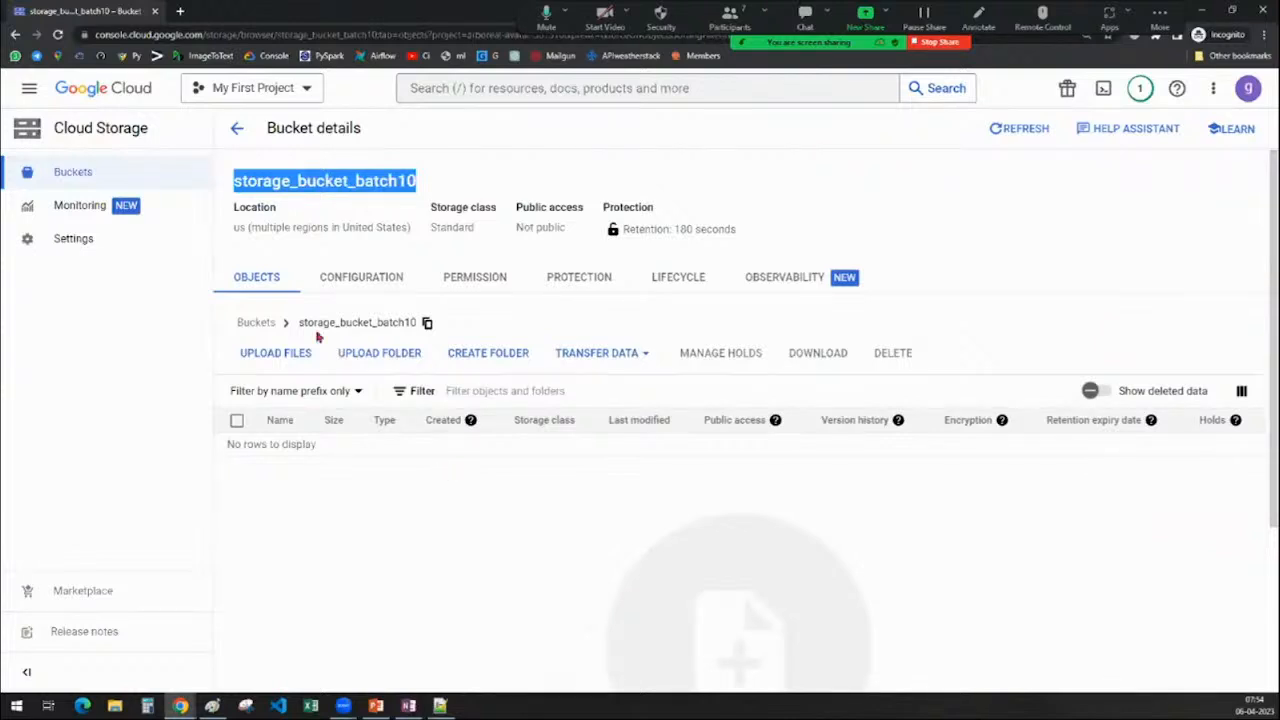
left_click(419, 561)
left_click(283, 364)
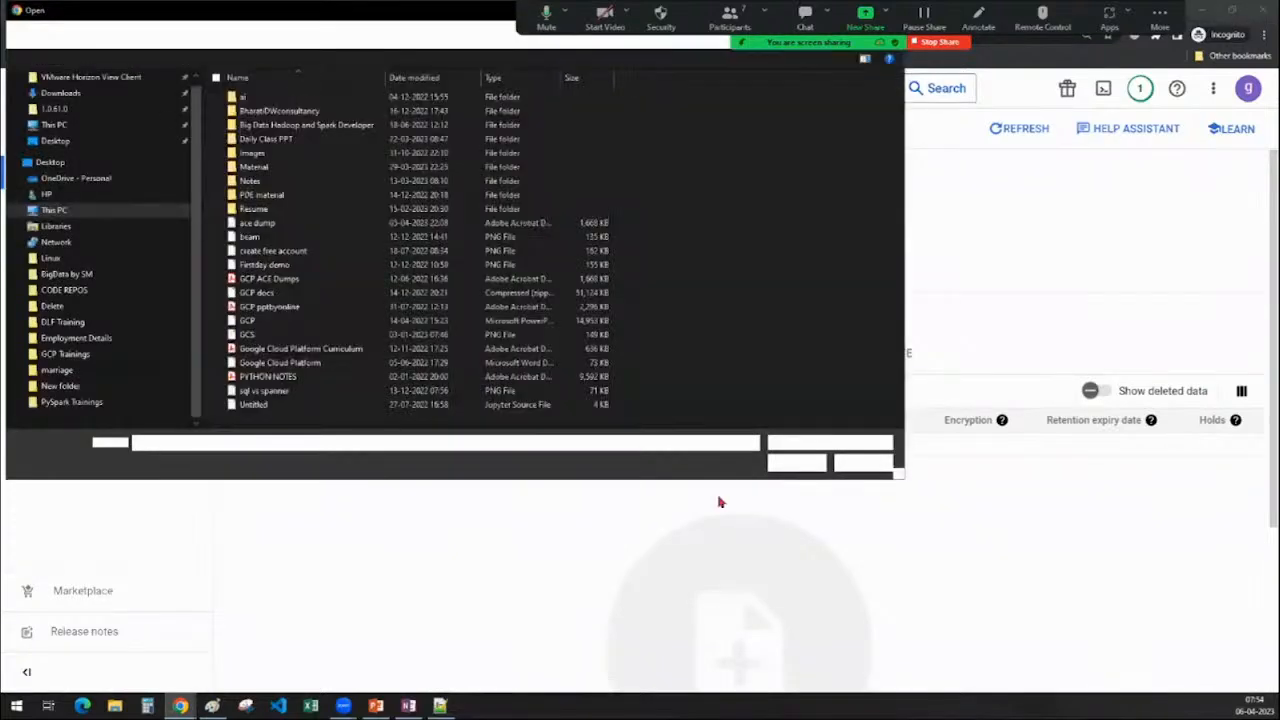
left_click(860, 464)
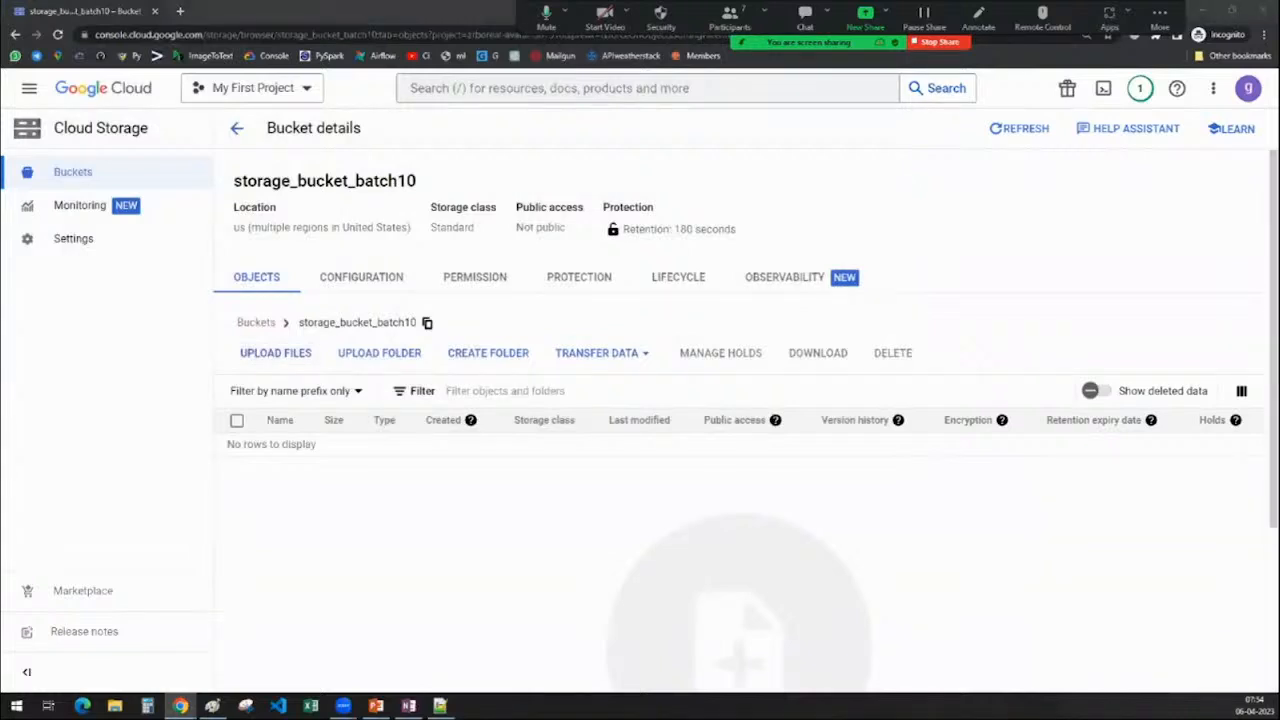
Drag customers.csv from File Explorer into the bucket, accepting the retention-policy prompt
key("super+e")
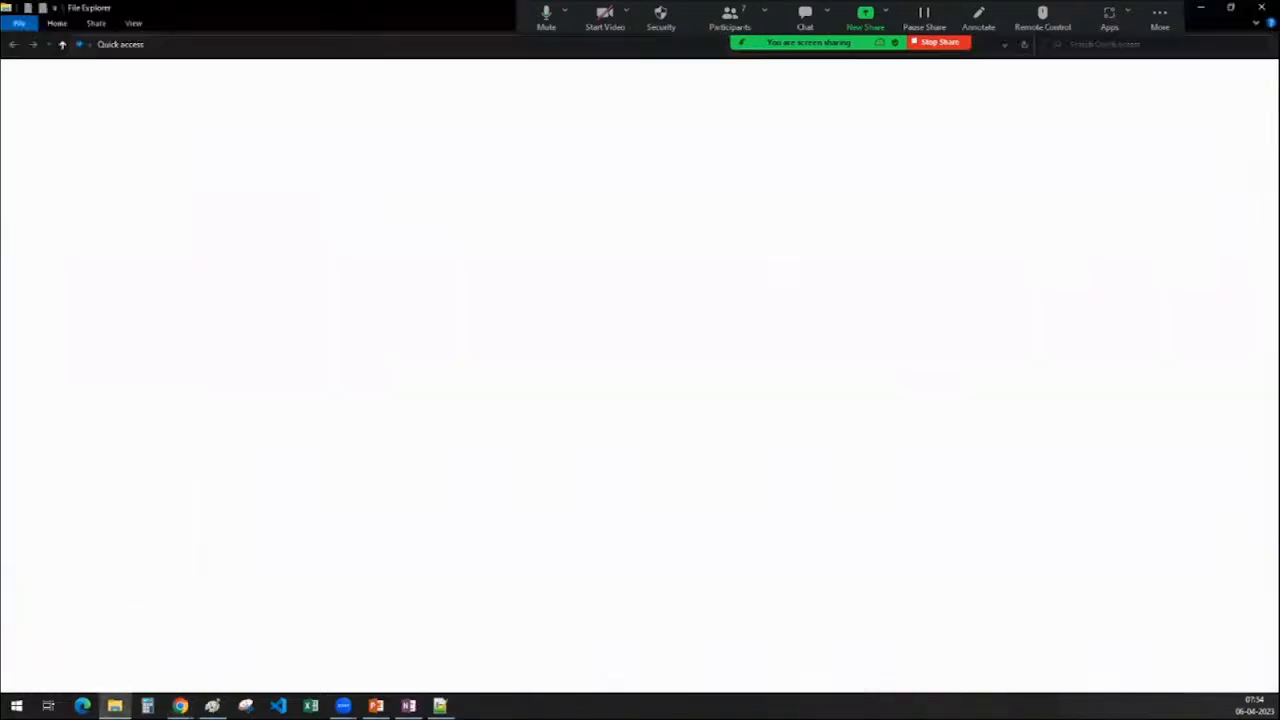
left_click_drag(482, 7, 1279, 42)
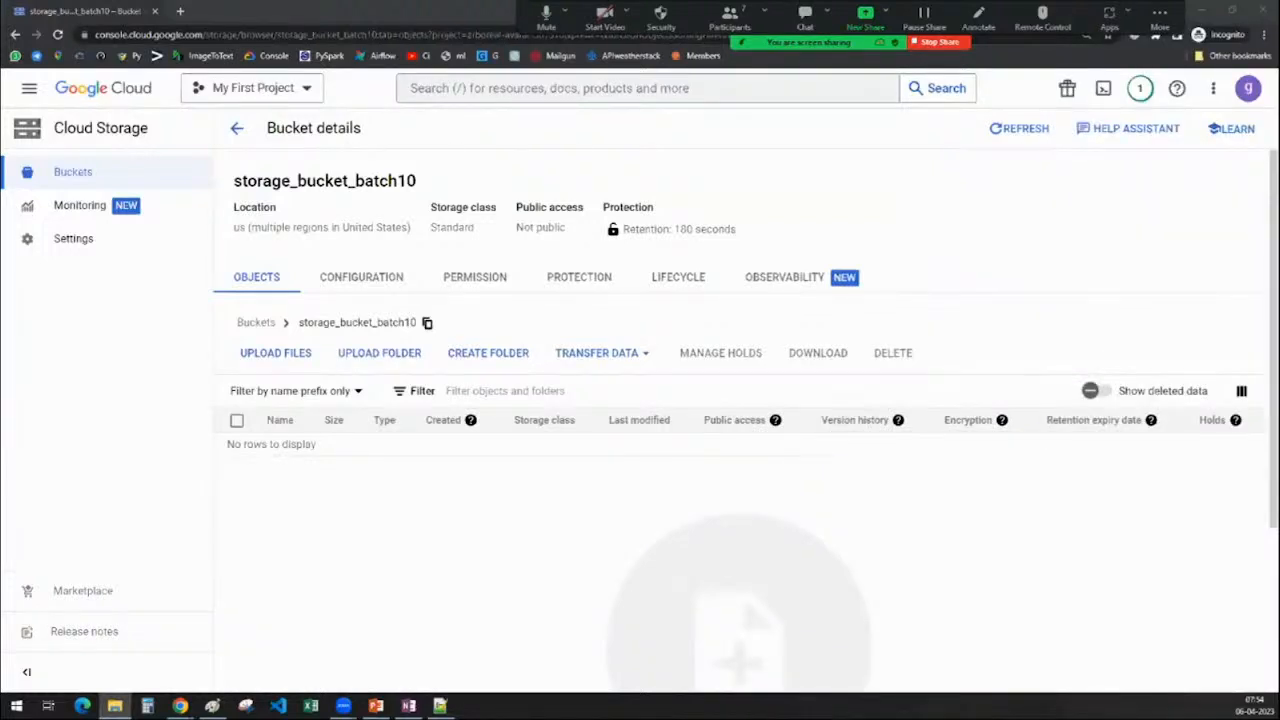
left_click_drag(1094, 179, 494, 551)
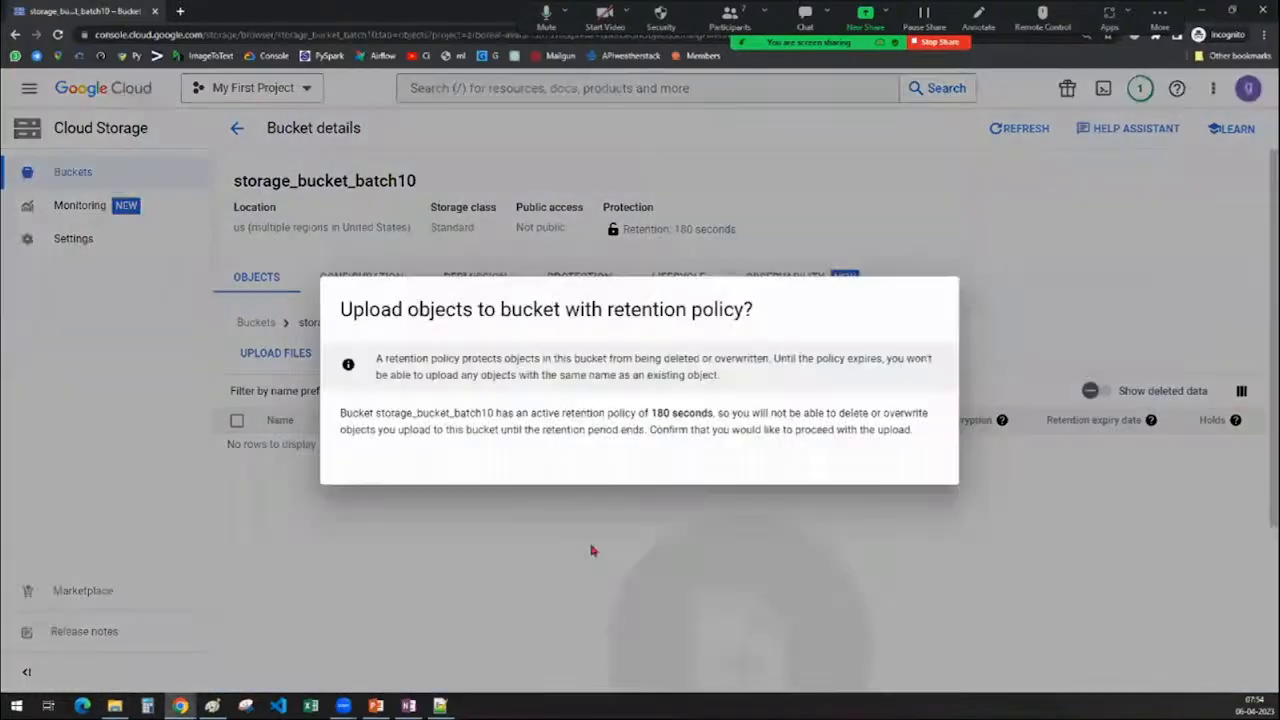
left_click(335, 452)
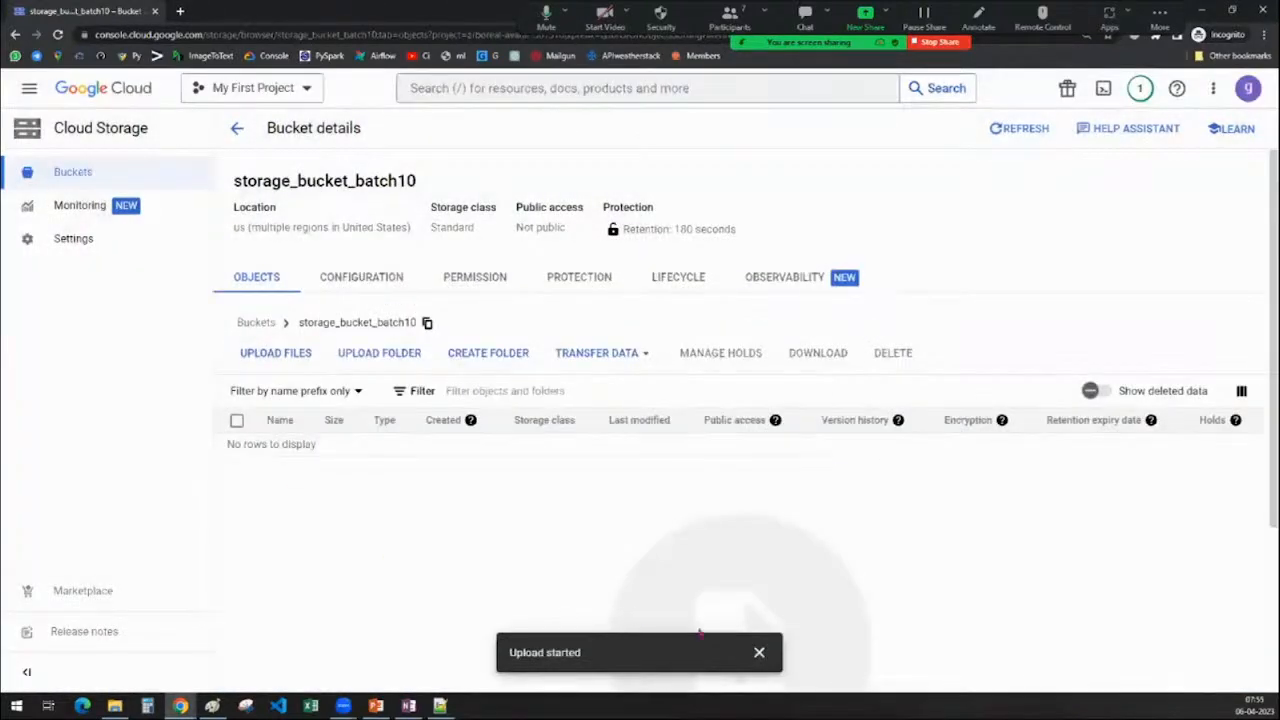
left_click(759, 652)
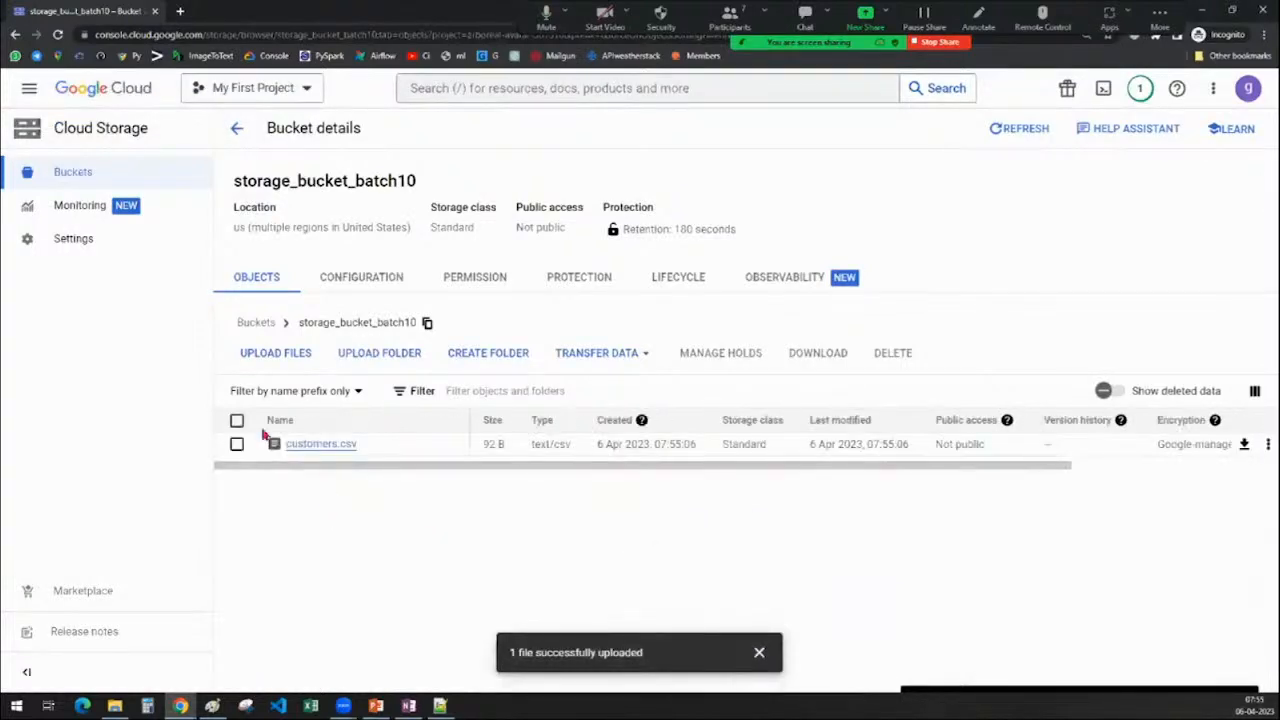
left_click(760, 654)
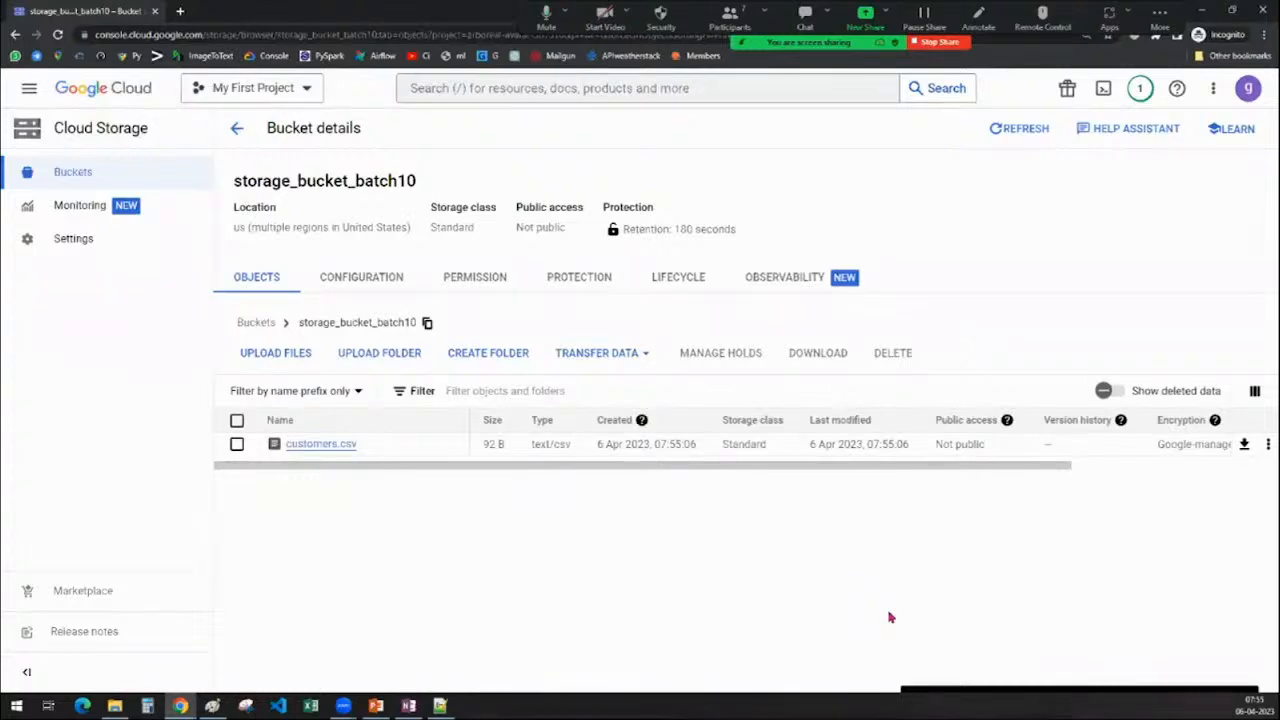
Note the 180-second retention and try deleting customers.csv
left_click_drag(602, 207, 789, 234)
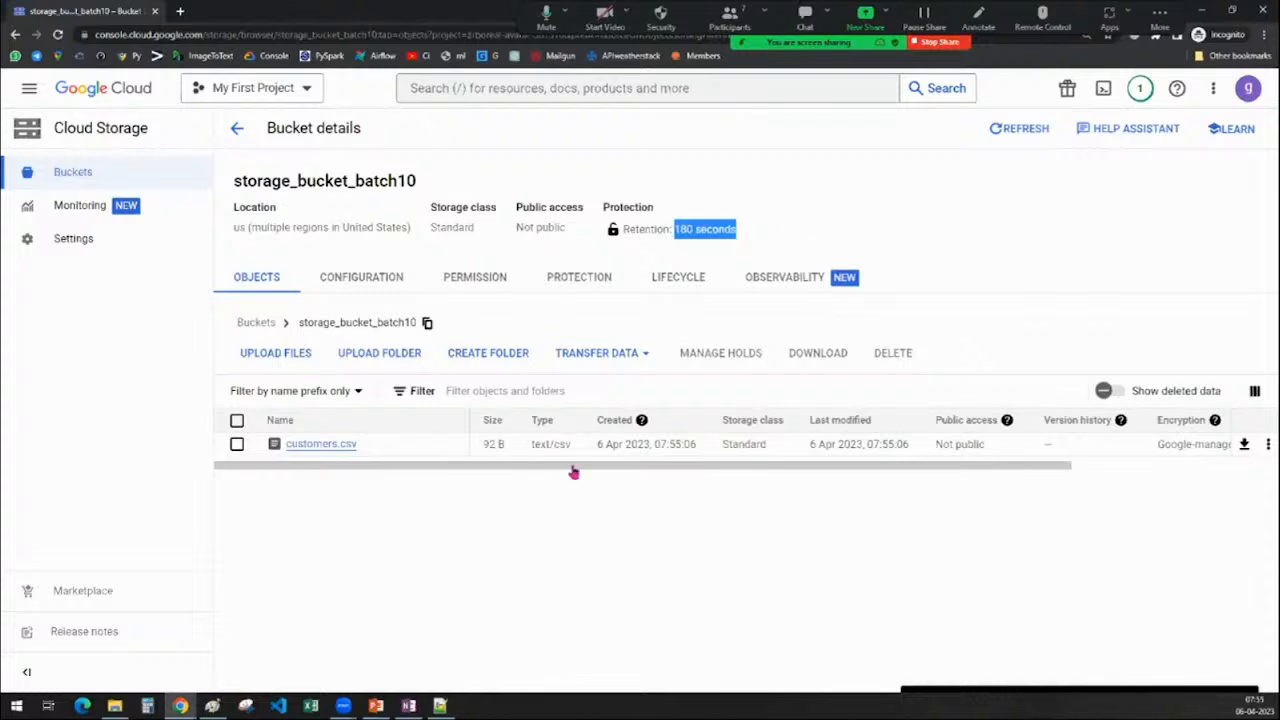
left_click(237, 444)
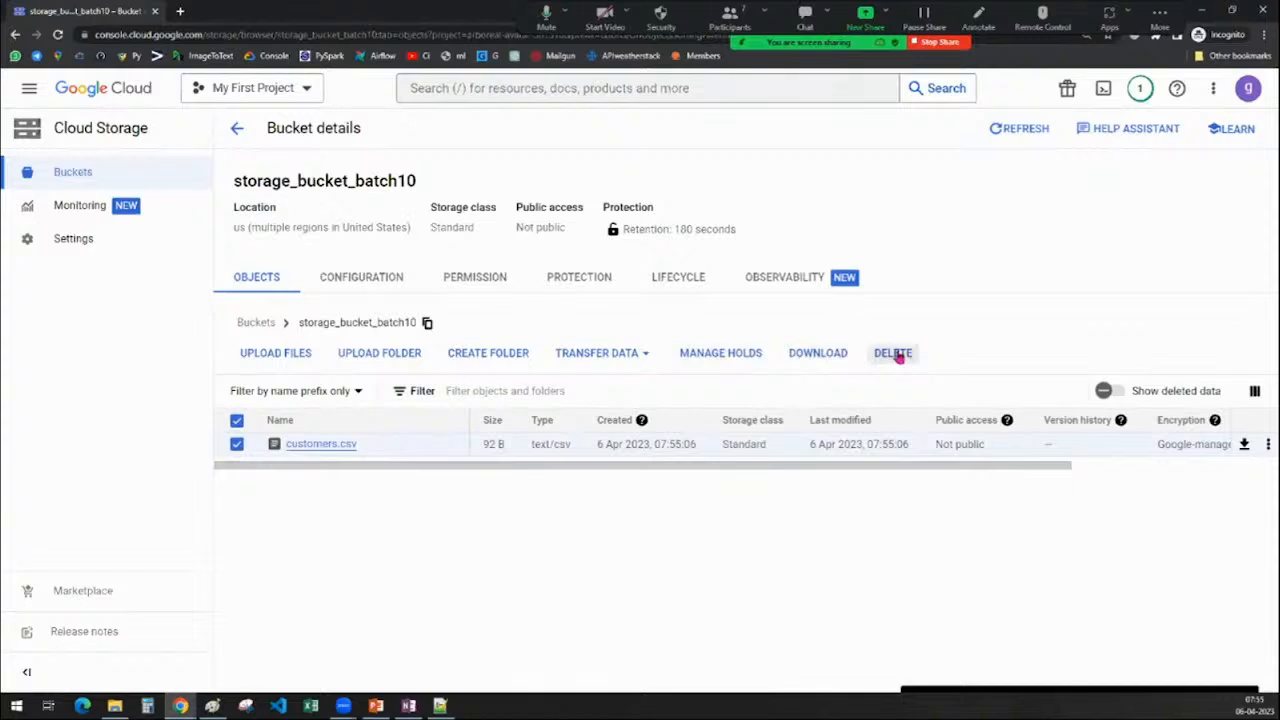
left_click(894, 354)
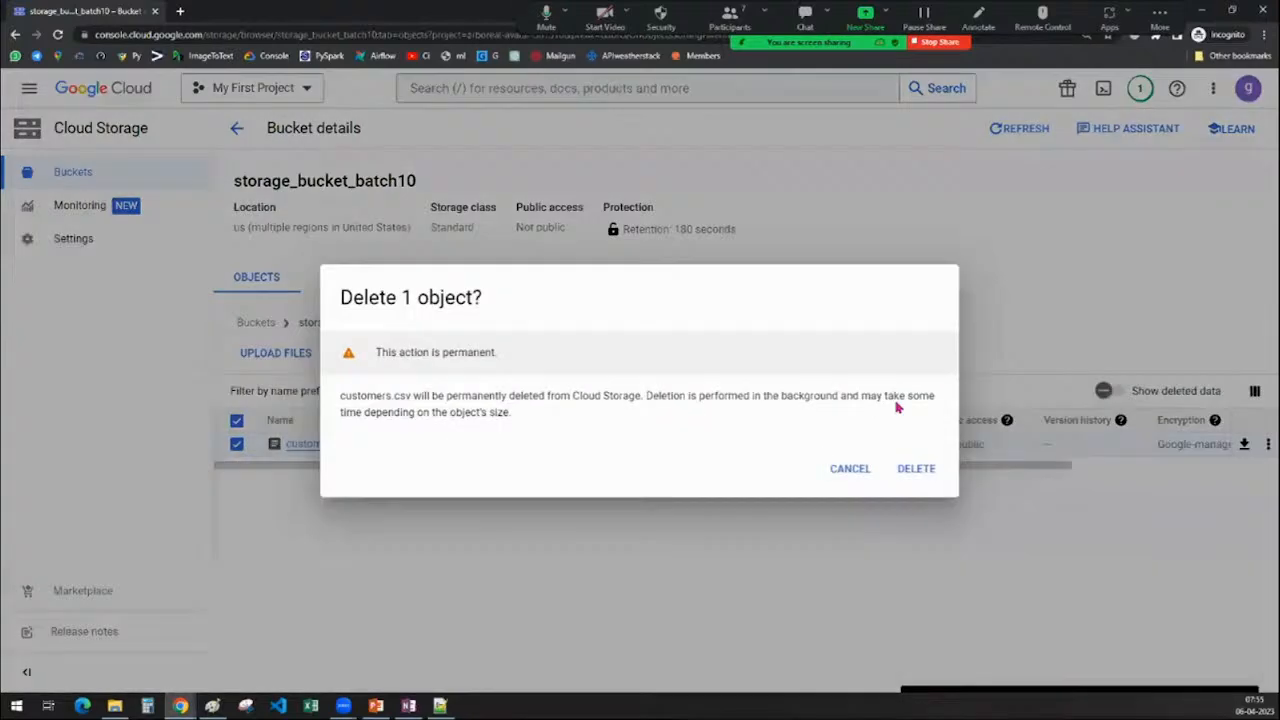
left_click(910, 478)
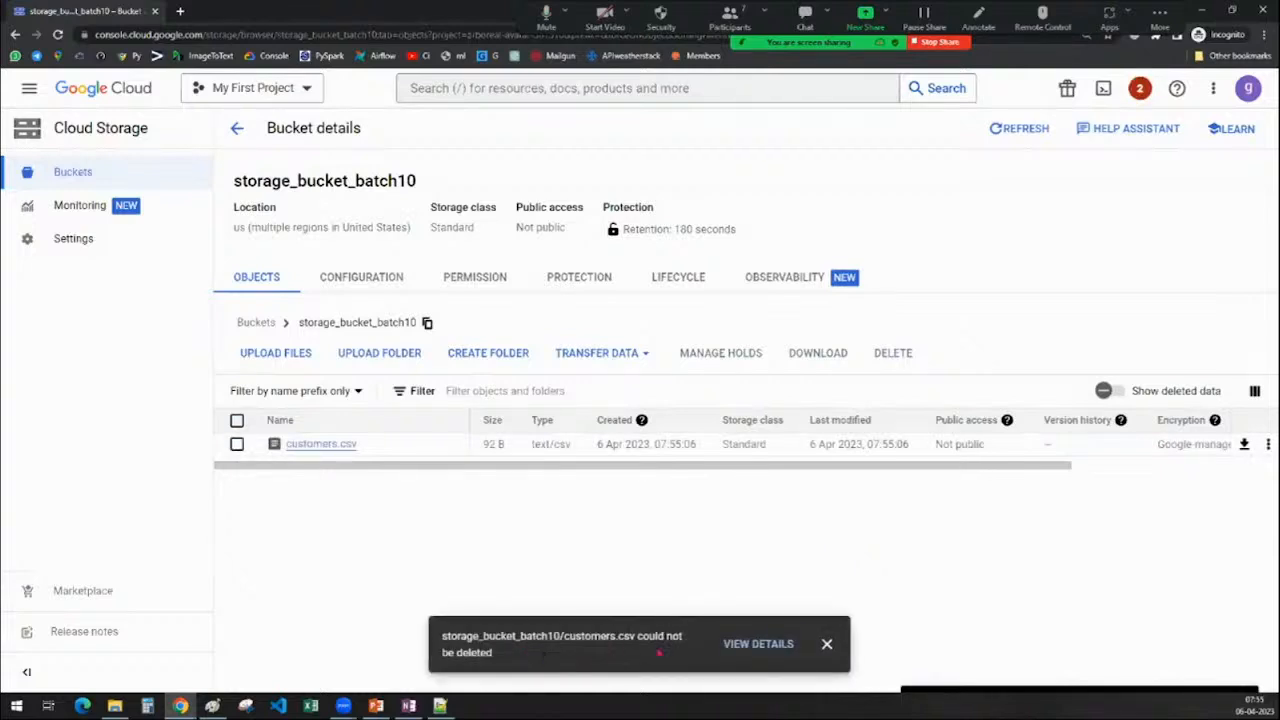
Read the retention-policy error in the failed deletion details, then go back to the bucket
left_click(758, 644)
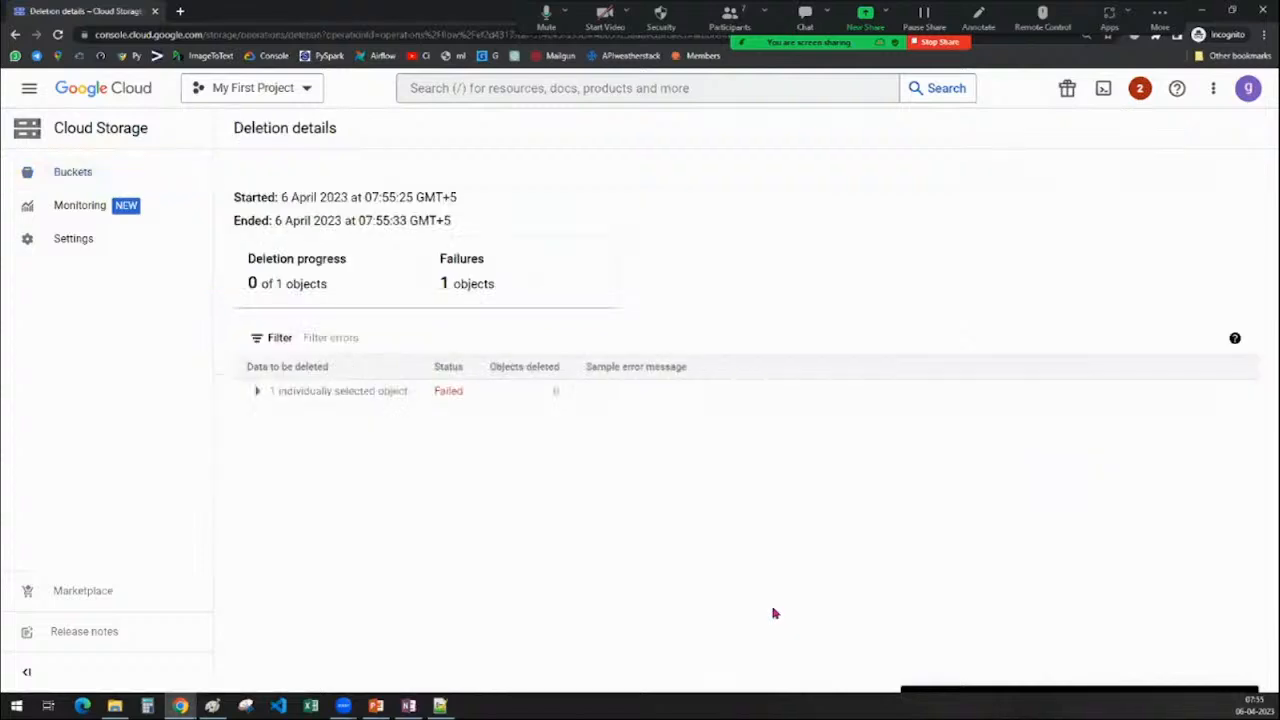
left_click(257, 391)
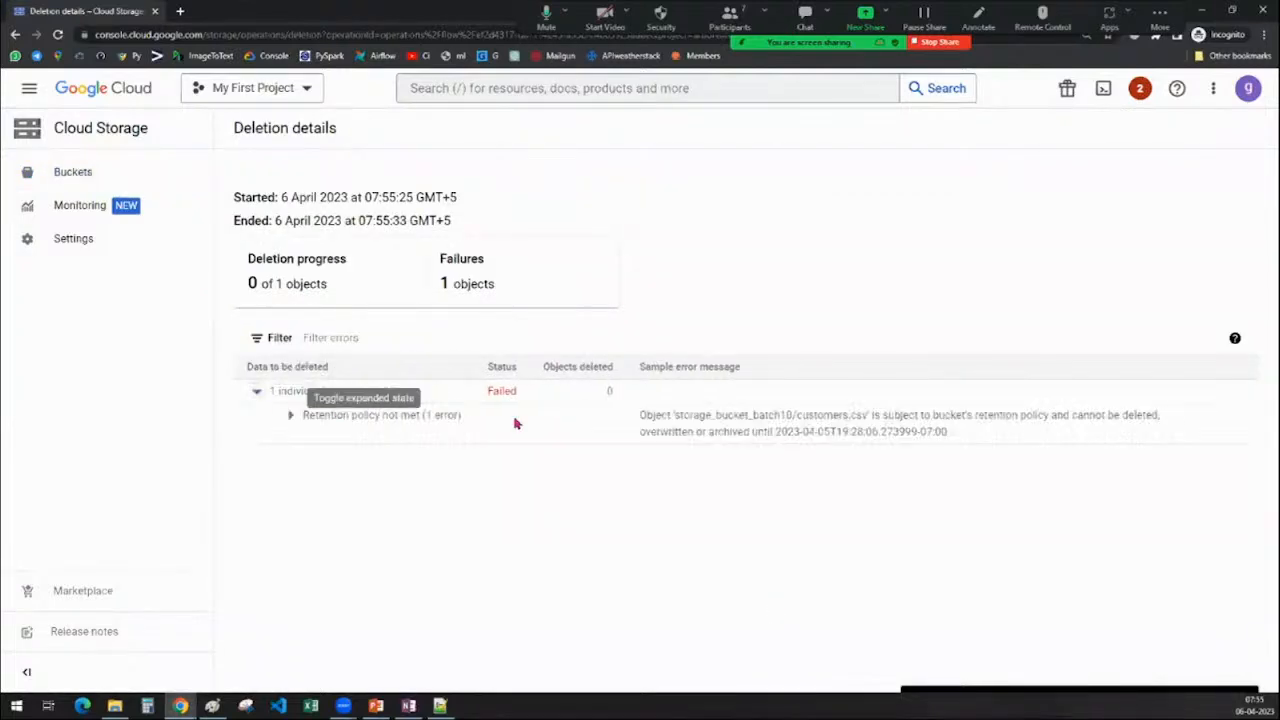
left_click_drag(642, 415, 1175, 440)
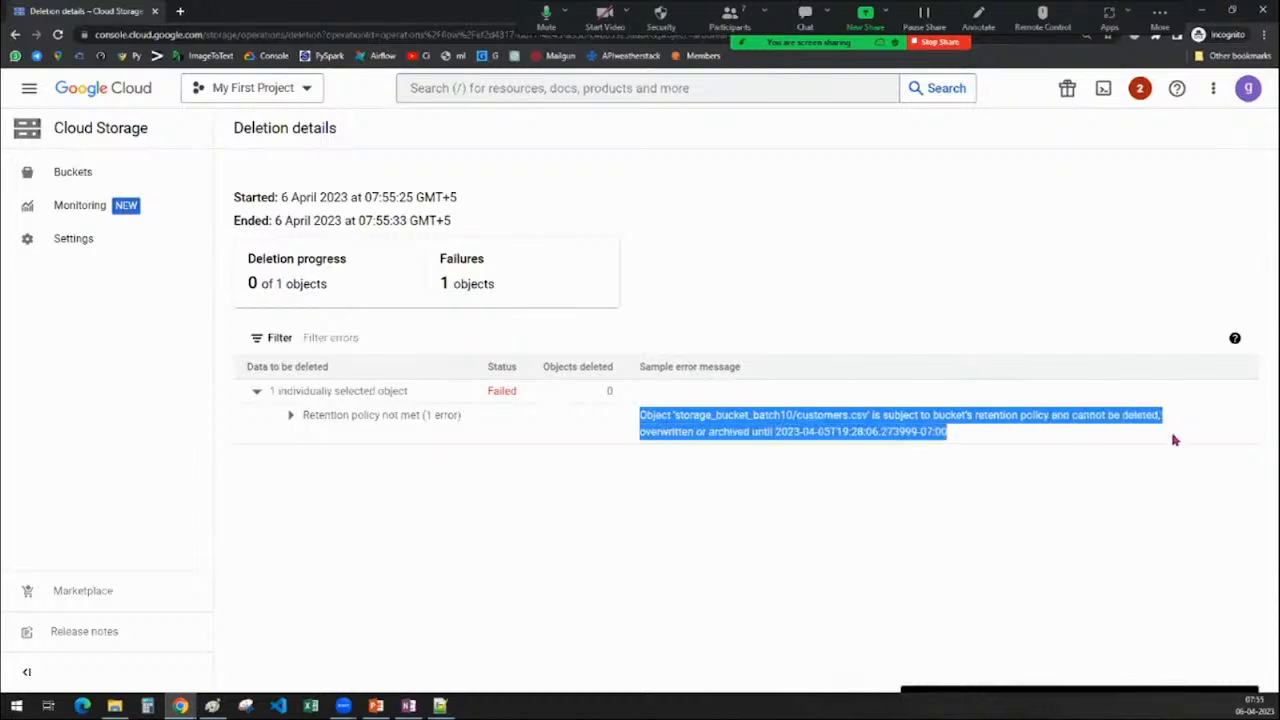
left_click(886, 431)
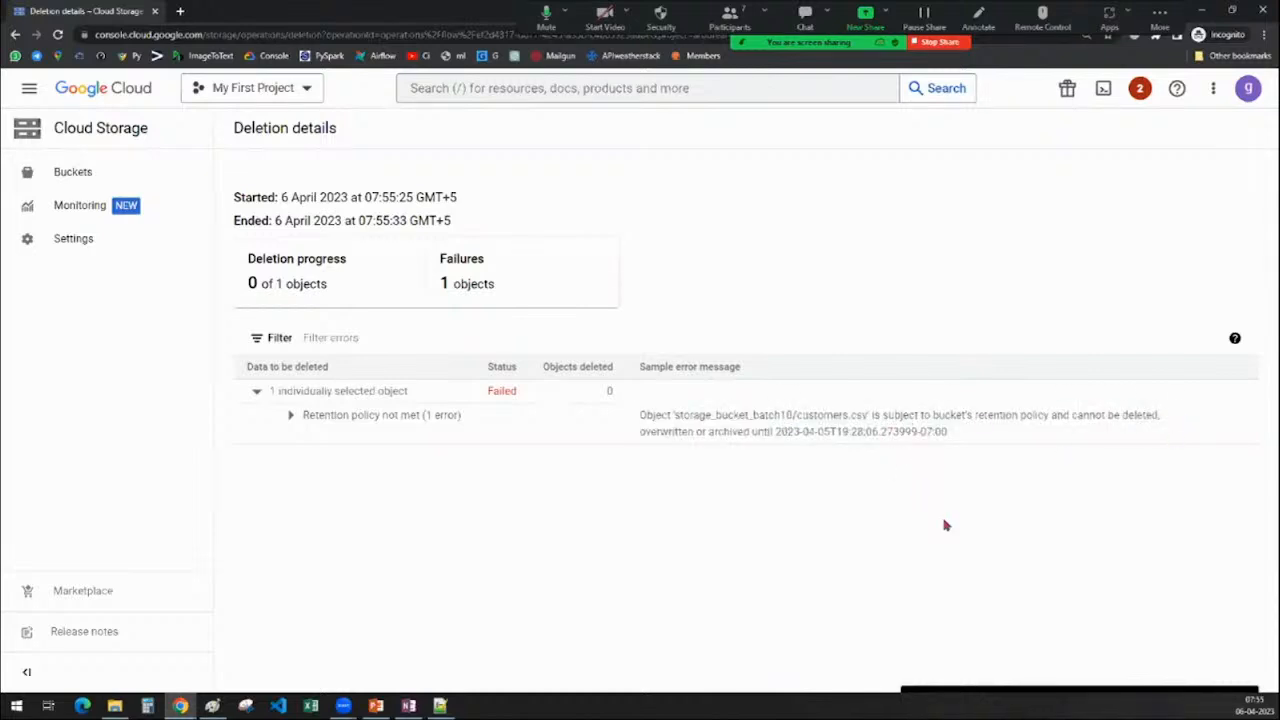
left_click(15, 34)
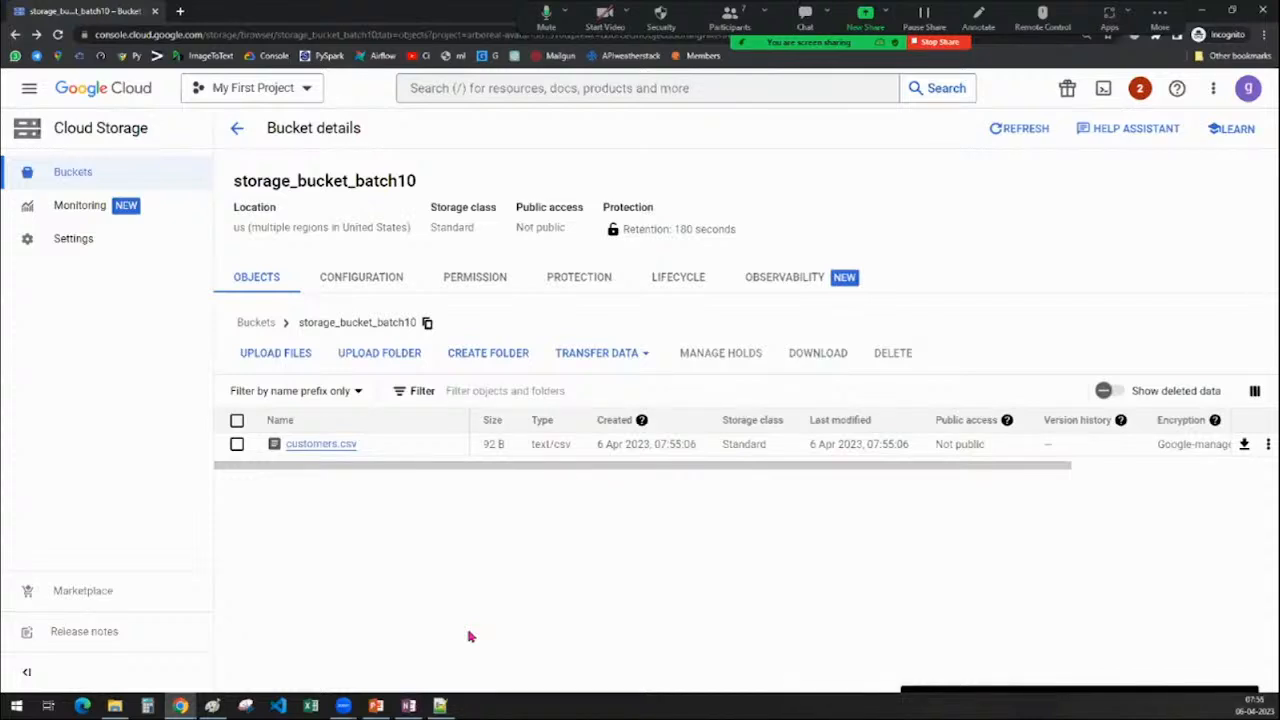
left_click_drag(674, 229, 762, 238)
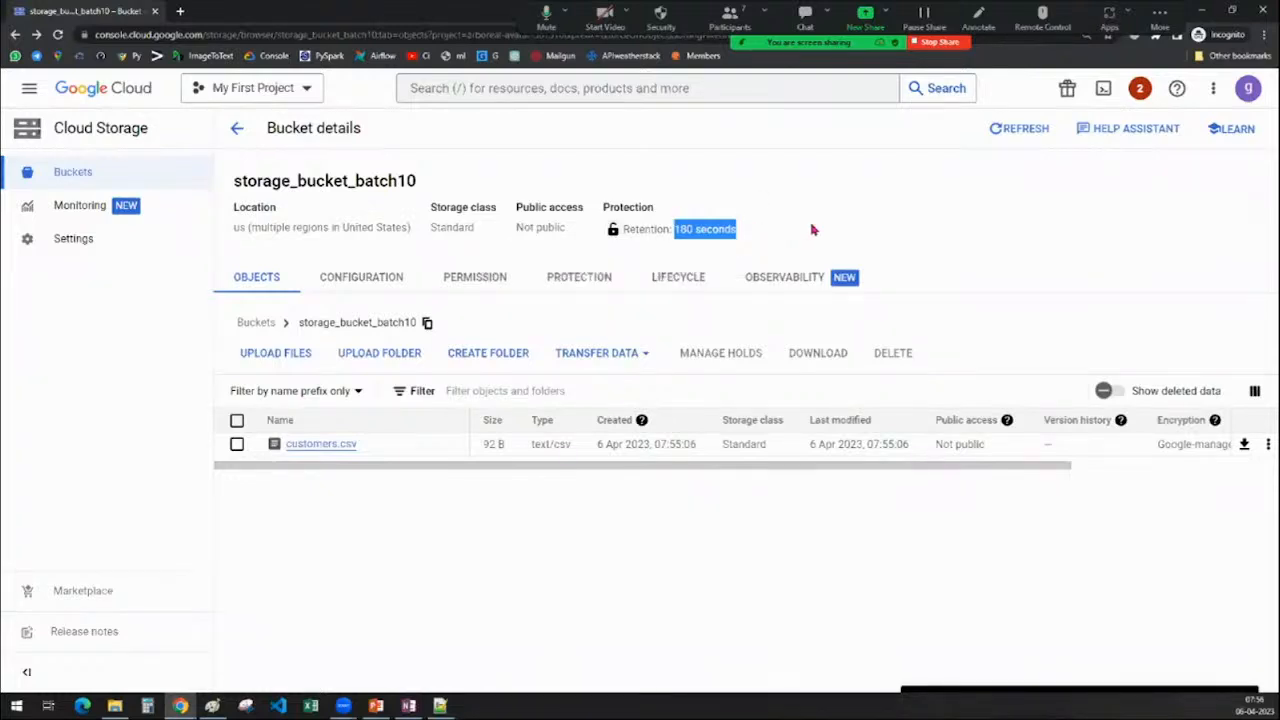
left_click(741, 237)
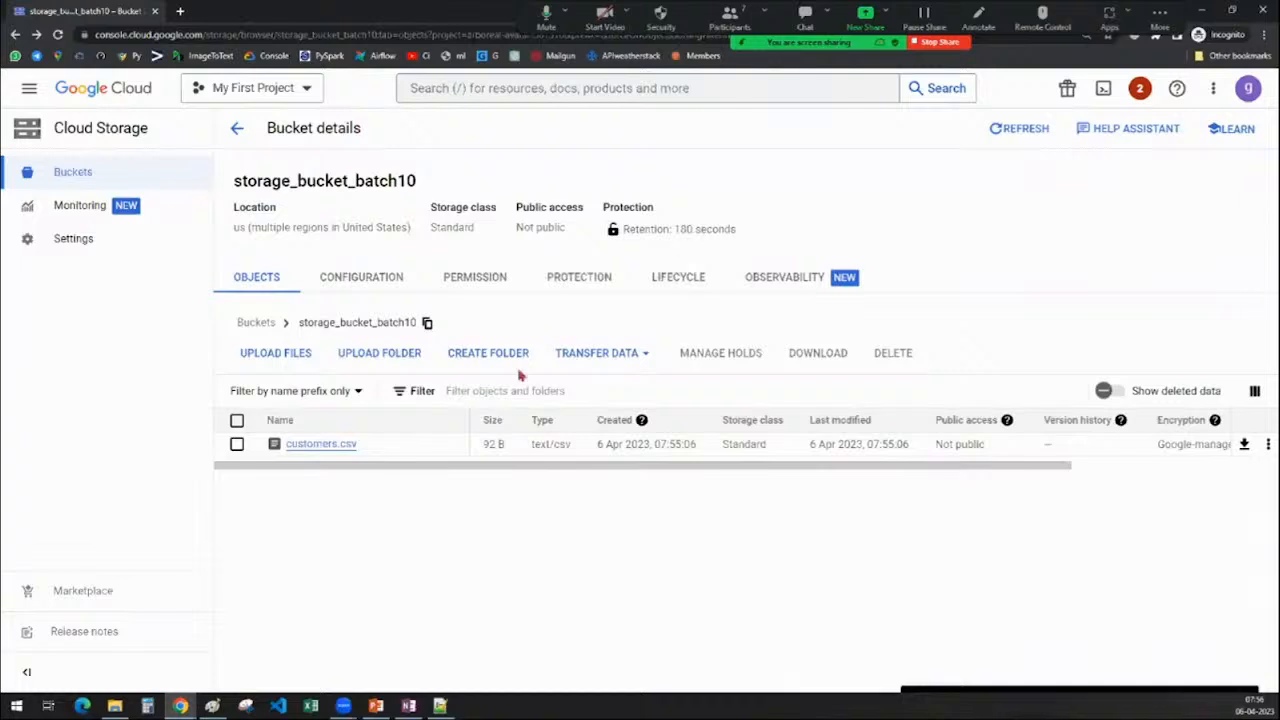
left_click_drag(674, 229, 803, 231)
left_click(801, 232)
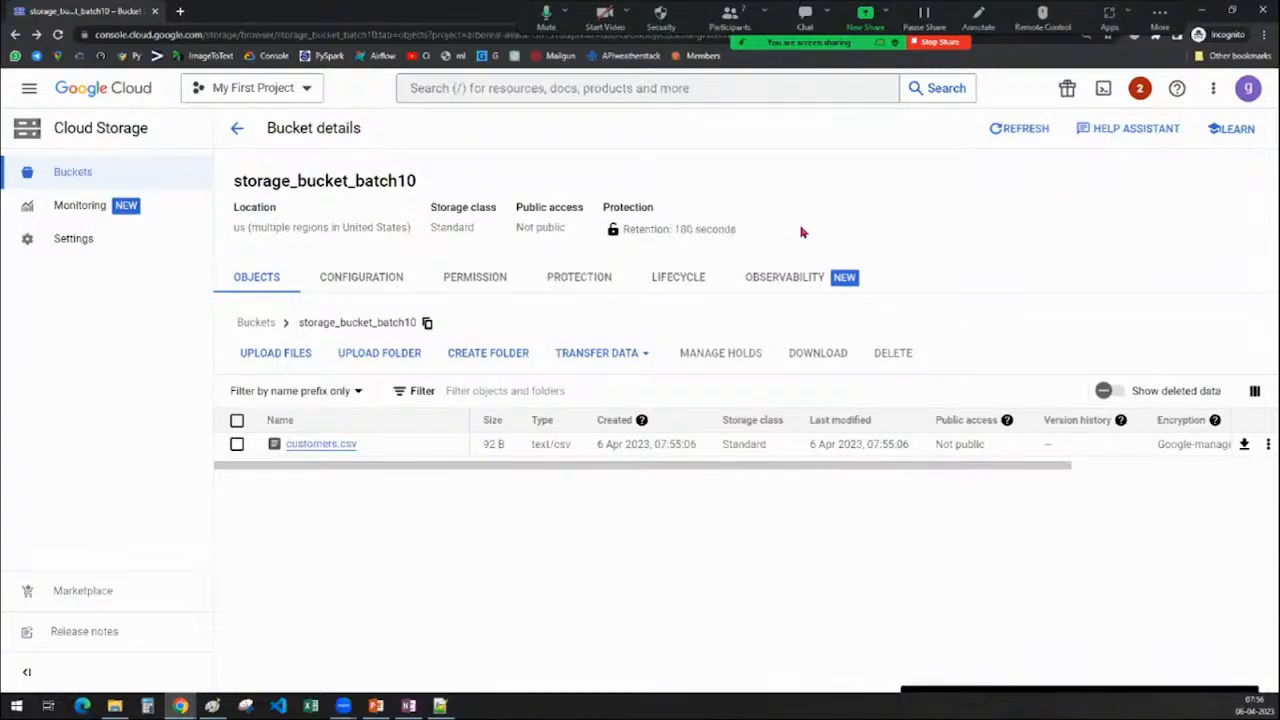
left_click_drag(232, 228, 482, 224)
double_click(445, 224)
left_click(519, 546)
key("super+e")
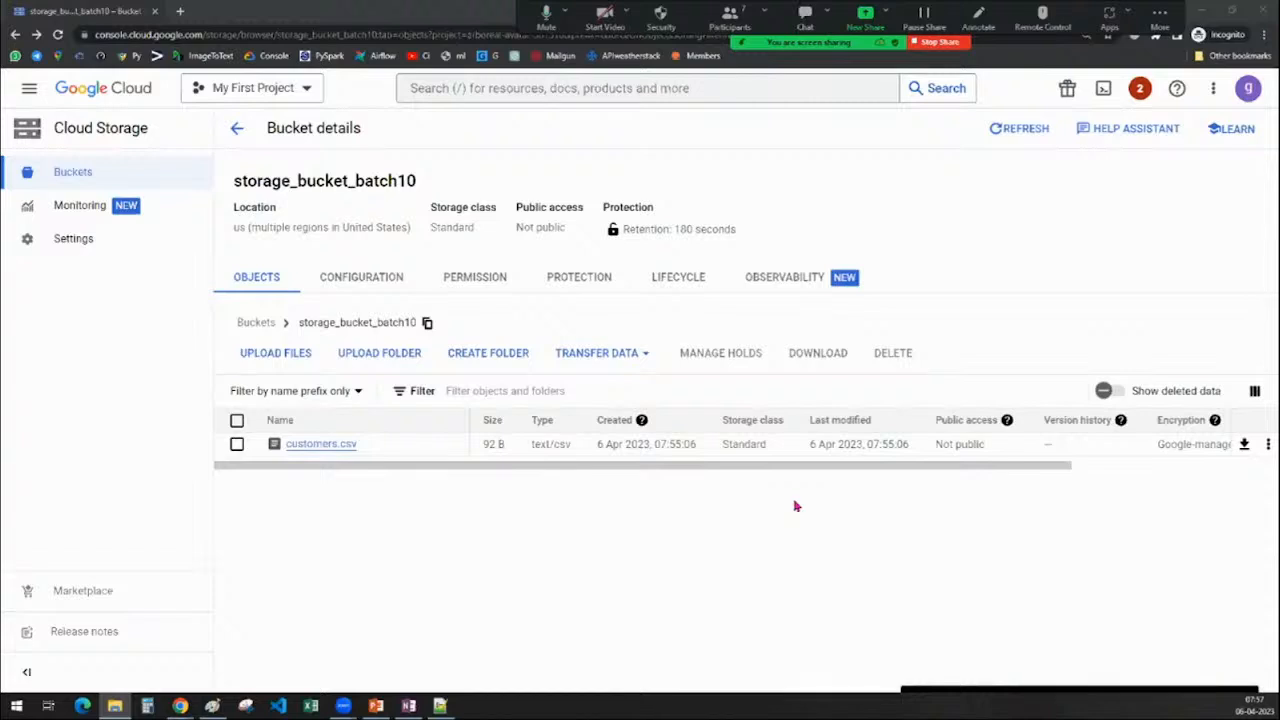
left_click(773, 572)
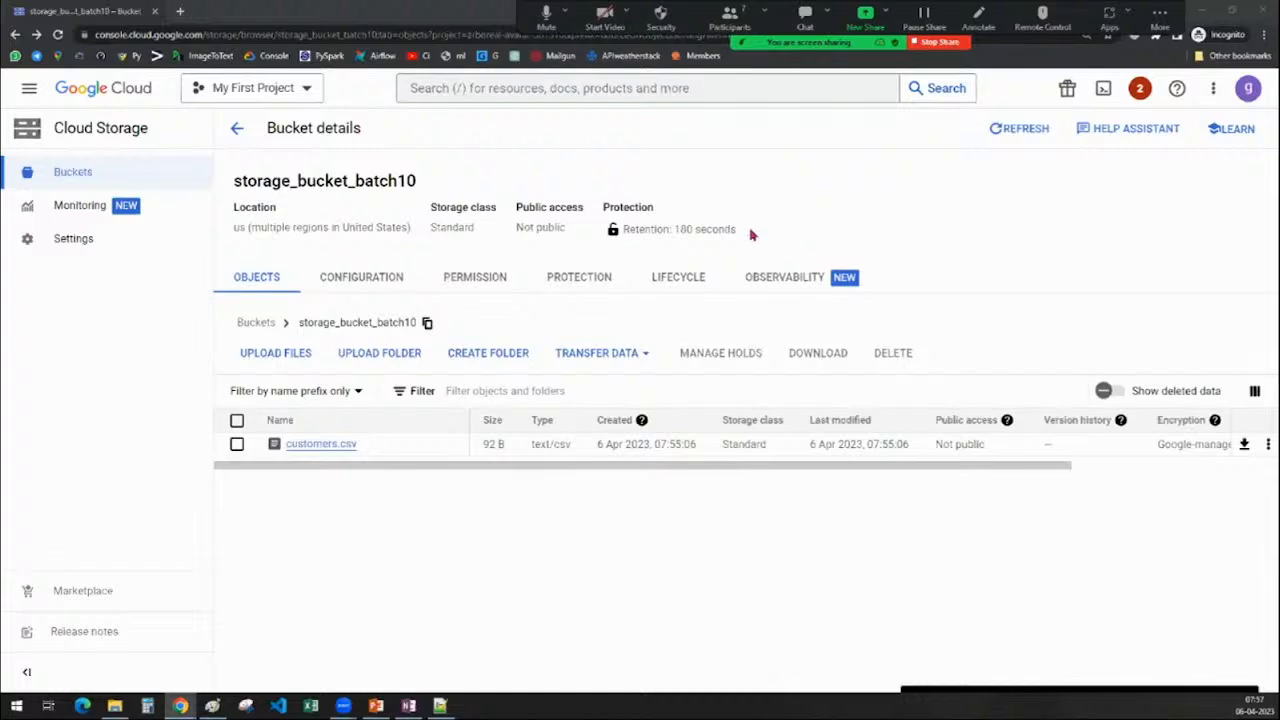
Edit the retention policy on the Protection tab, replacing 180 with 120, then erasing it
left_click(567, 283)
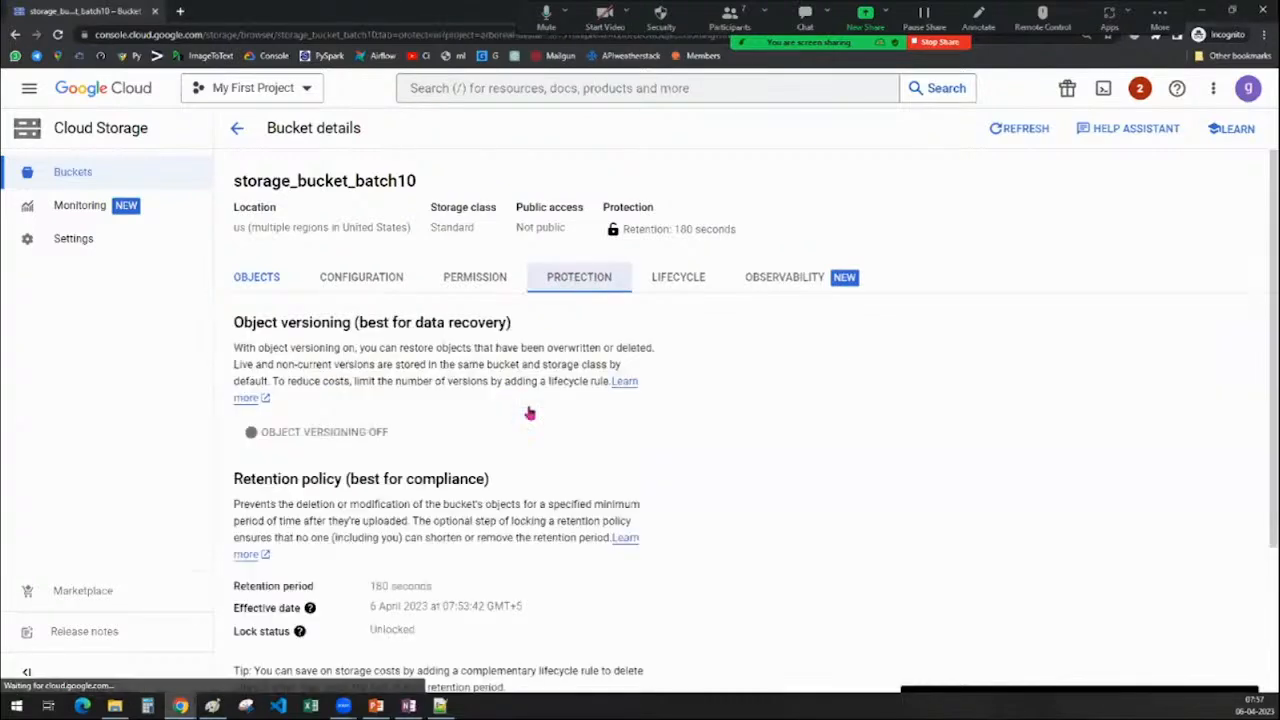
scroll(410, 524, "down", 1)
scroll(410, 524, "down", 2)
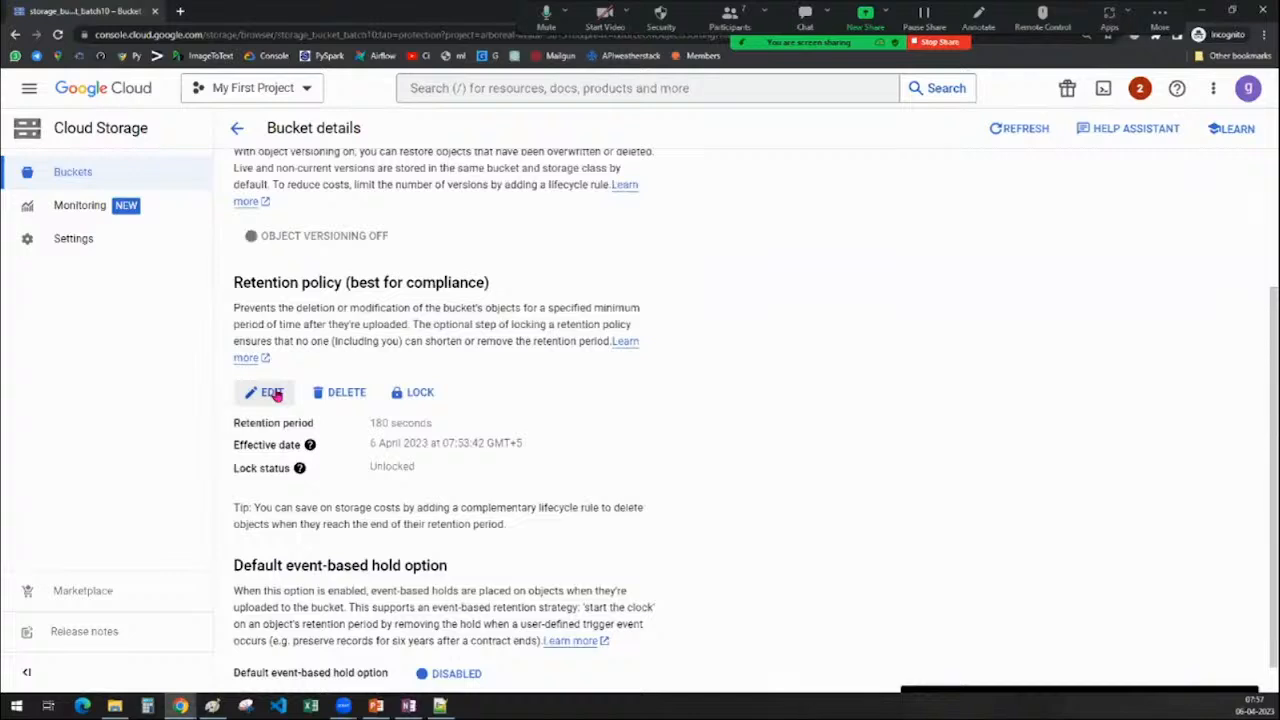
left_click(273, 393)
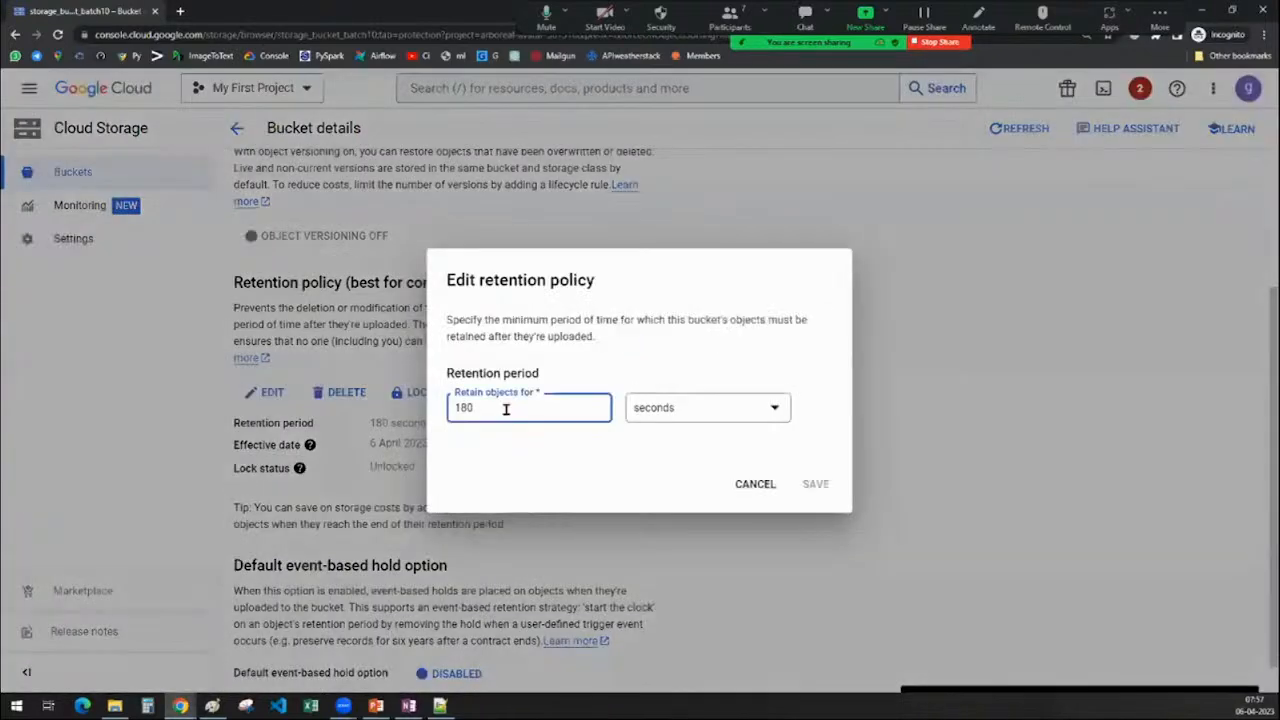
double_click(506, 409)
type("120")
key("BackSpace")
key("BackSpace")
key("BackSpace")
Try a 2-day retention period, then cancel the edit
left_click(693, 411)
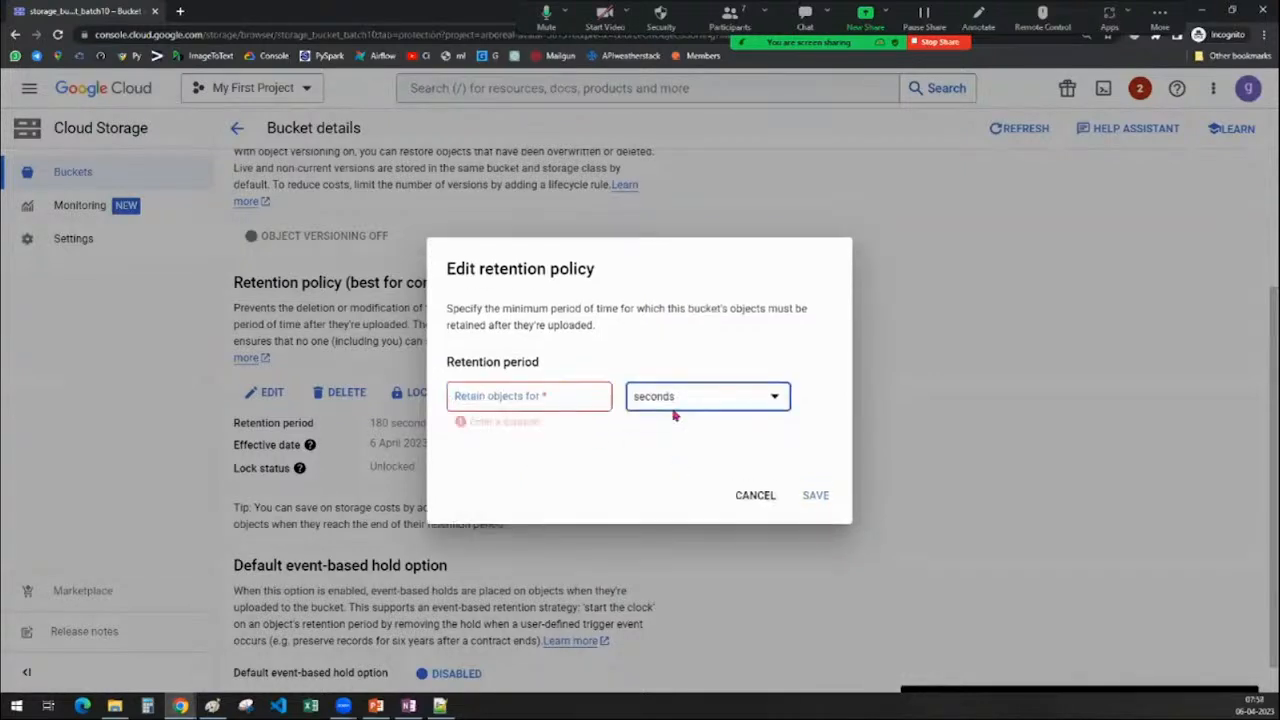
left_click(674, 414)
left_click(674, 412)
left_click(674, 434)
left_click(503, 398)
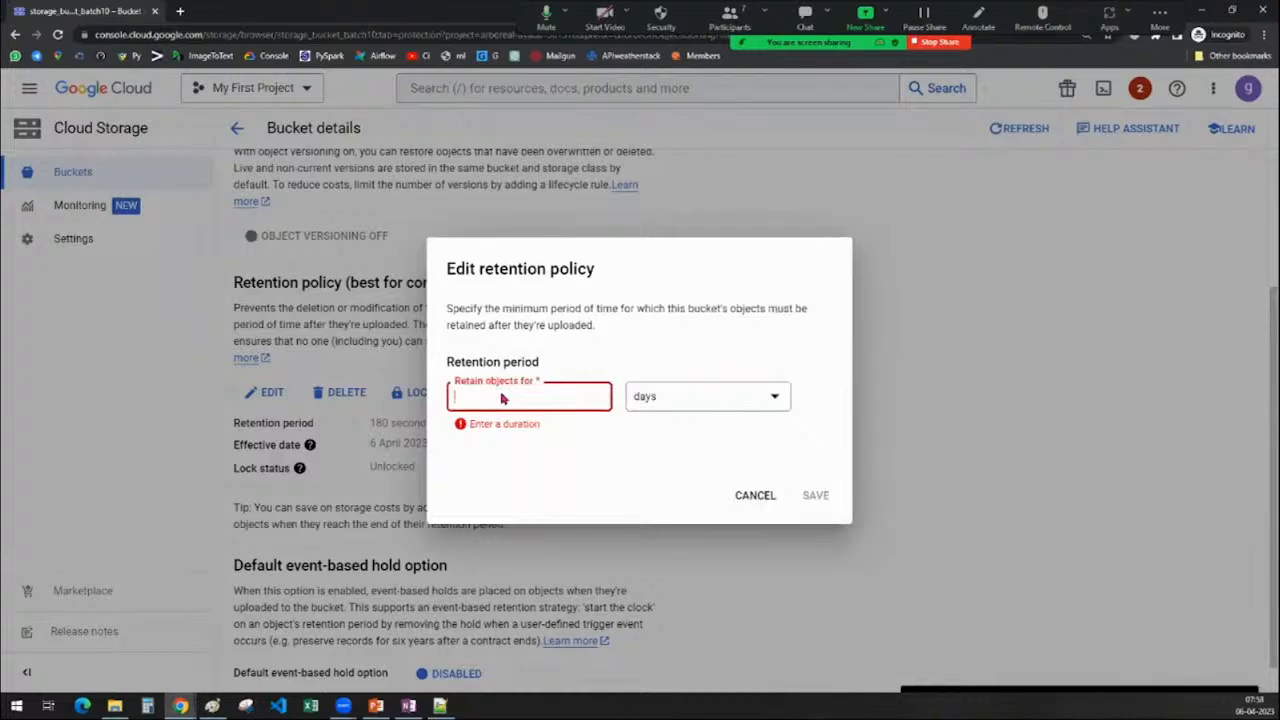
type("2")
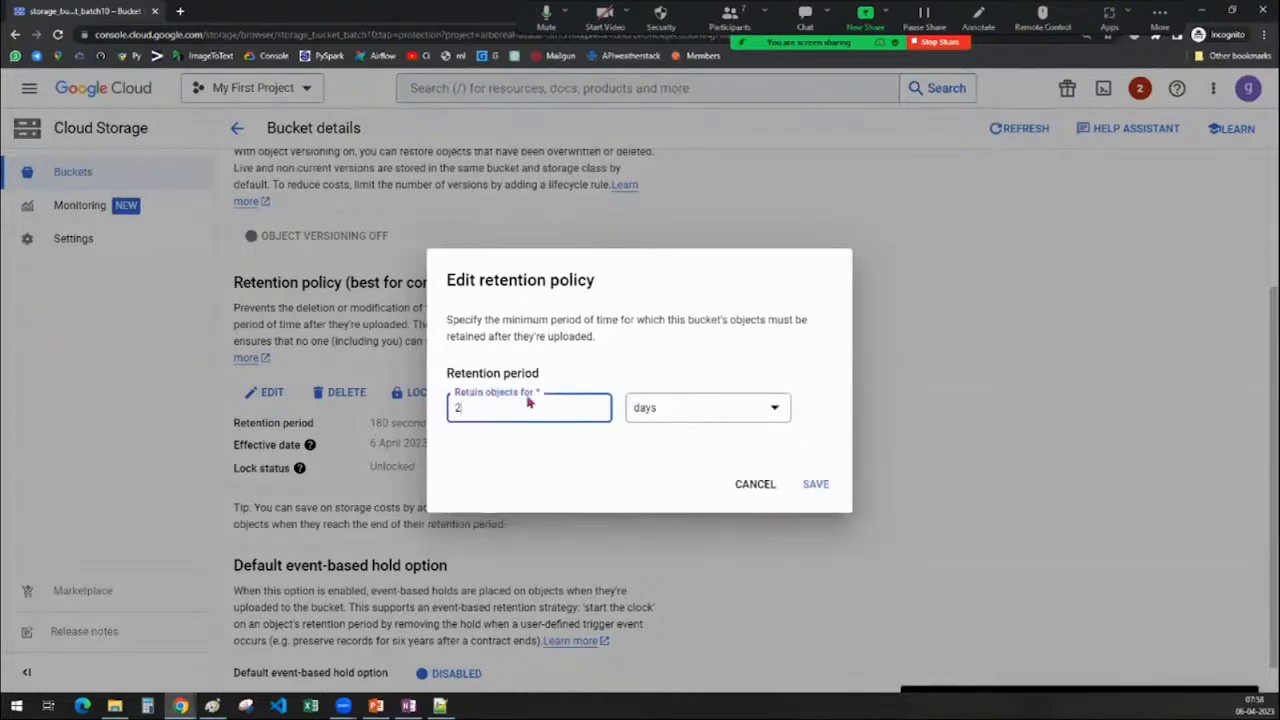
left_click(668, 418)
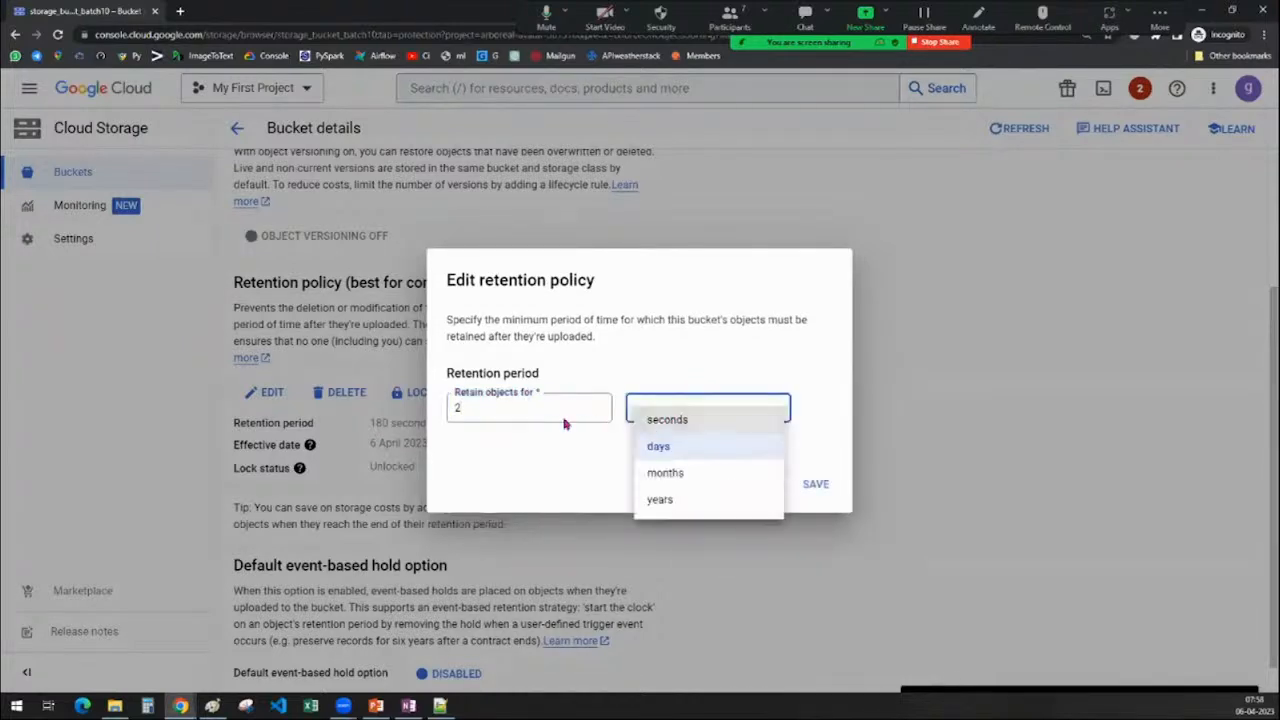
left_click(795, 350)
left_click(750, 486)
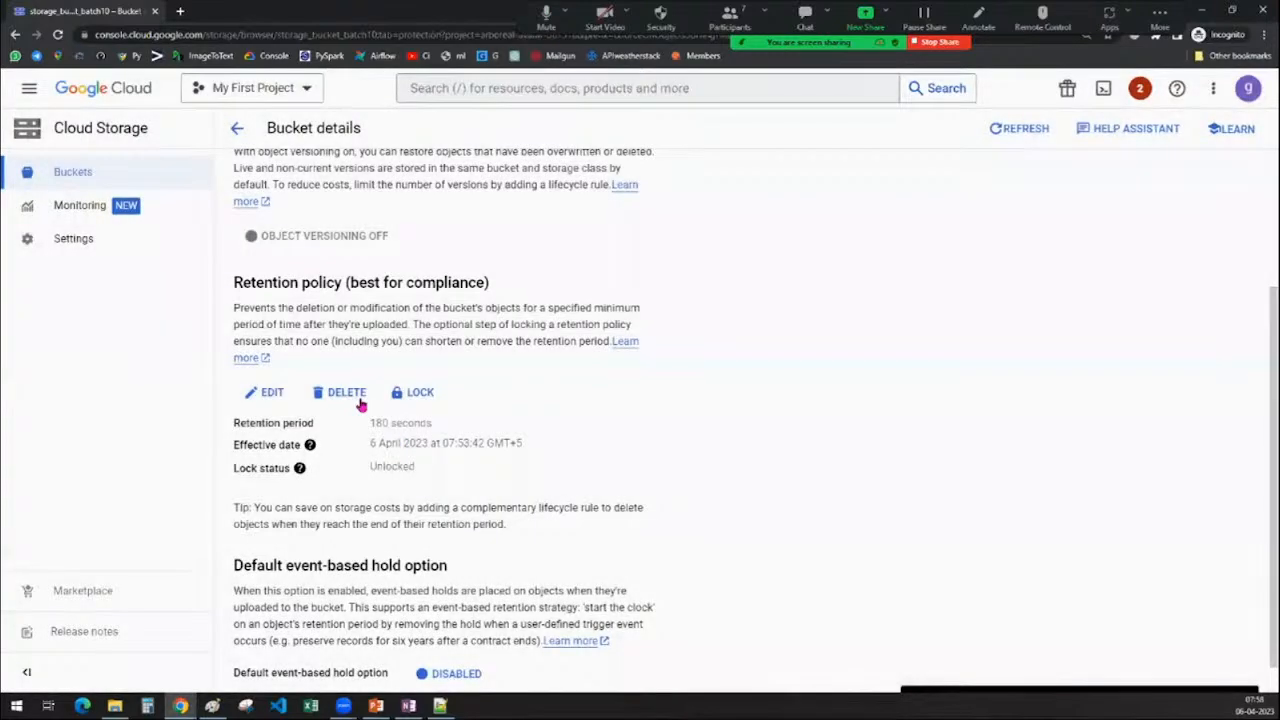
Delete the retention policy and return to the Objects tab
left_click(360, 400)
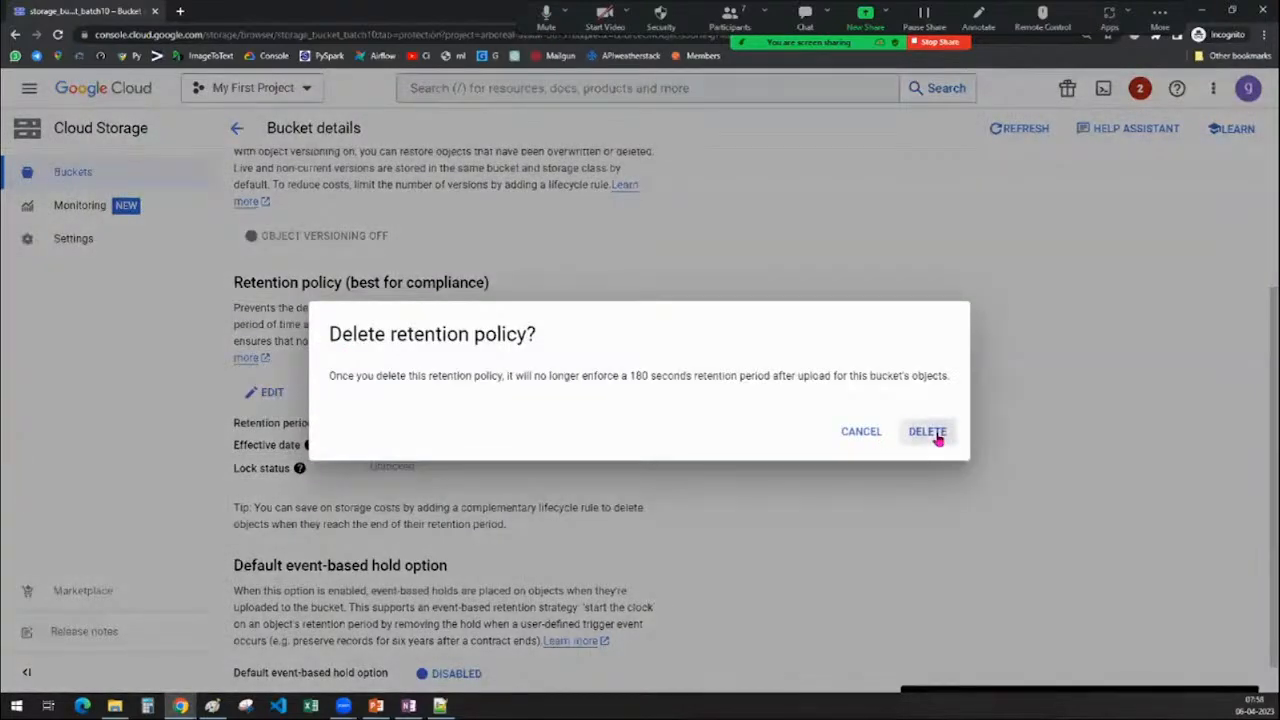
left_click(928, 433)
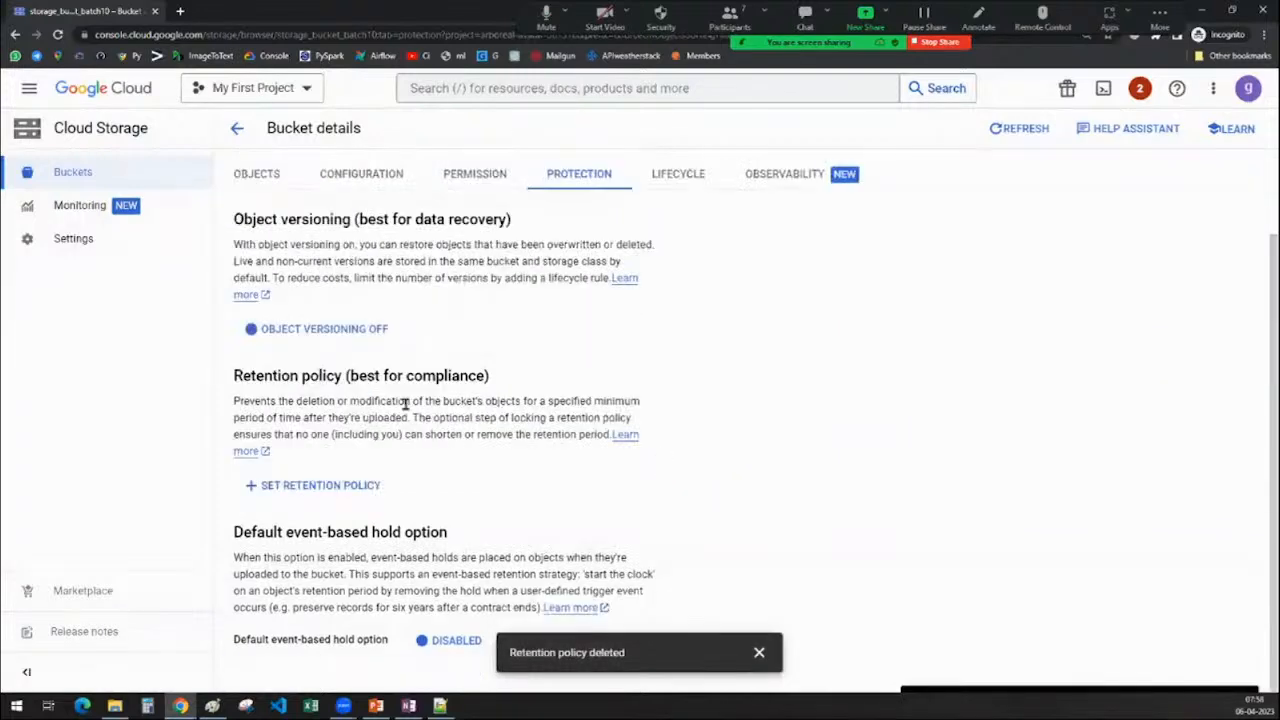
left_click(266, 170)
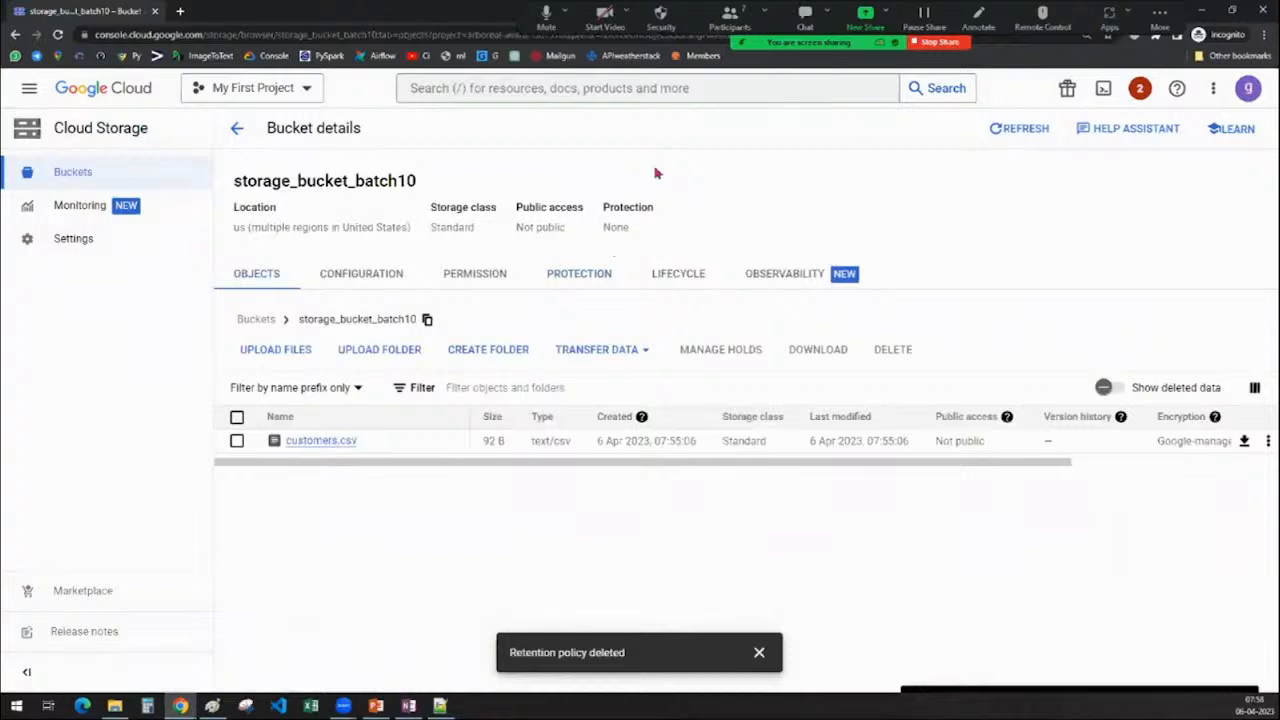
Delete customers.csv from the bucket
left_click(237, 441)
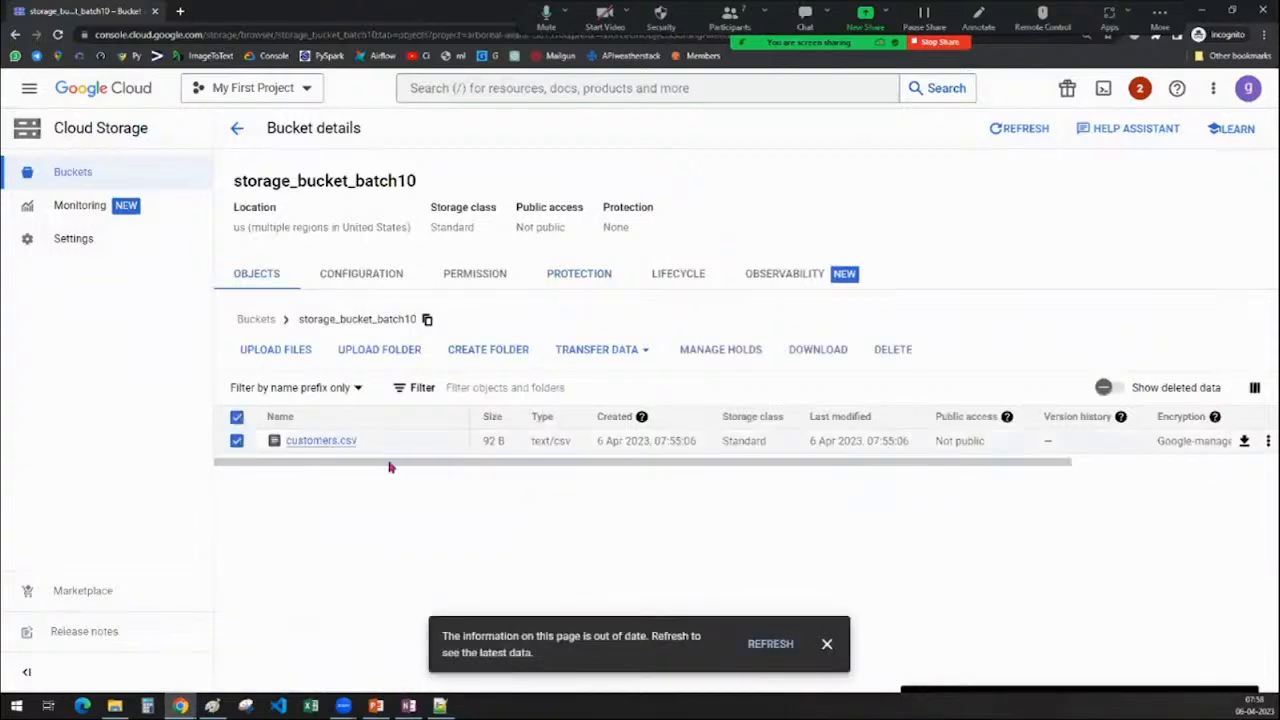
left_click(911, 361)
left_click(918, 466)
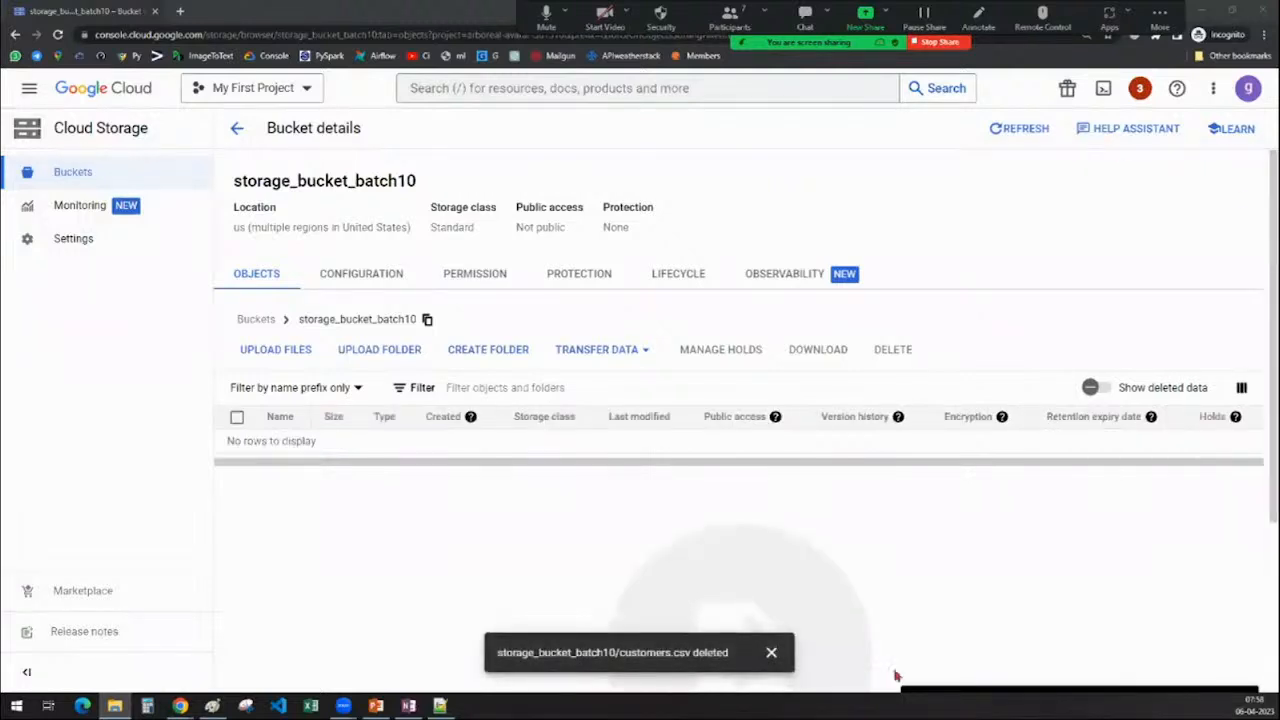
left_click(772, 656)
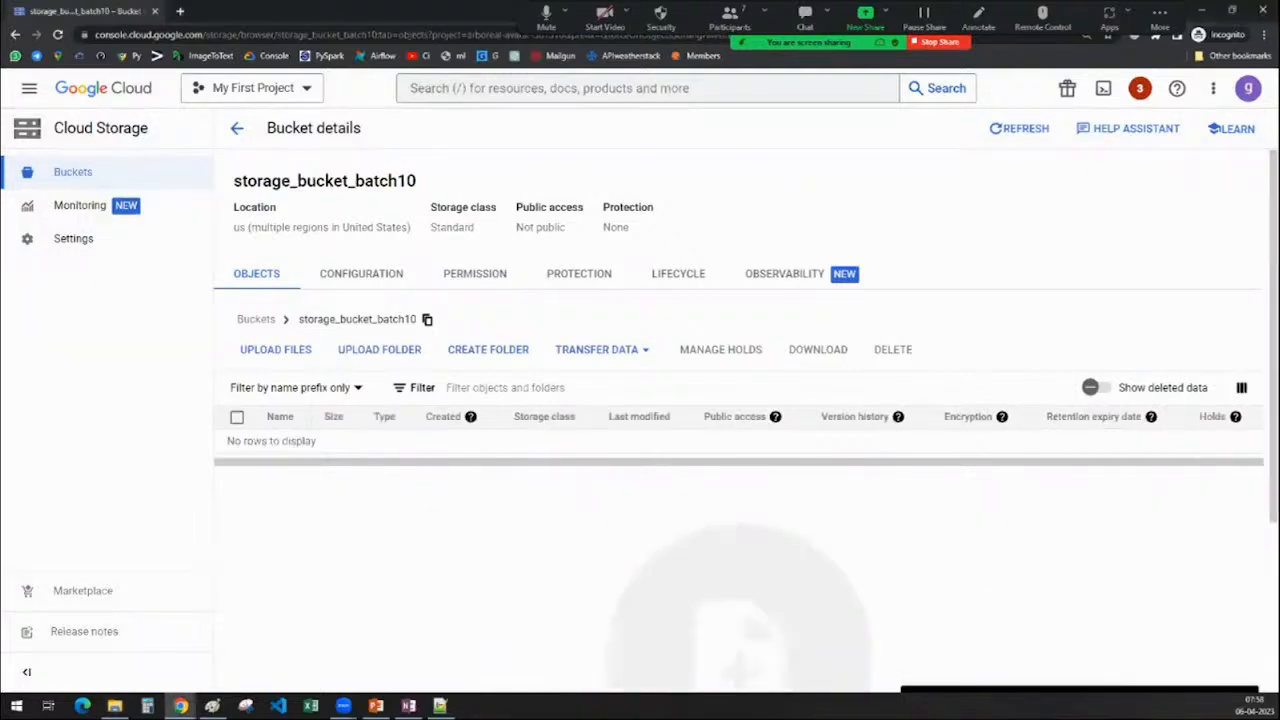
Drag region_country_list.csv from File Explorer onto the bucket to upload it
left_click_drag(1274, 52, 463, 441)
key("alt+Tab")
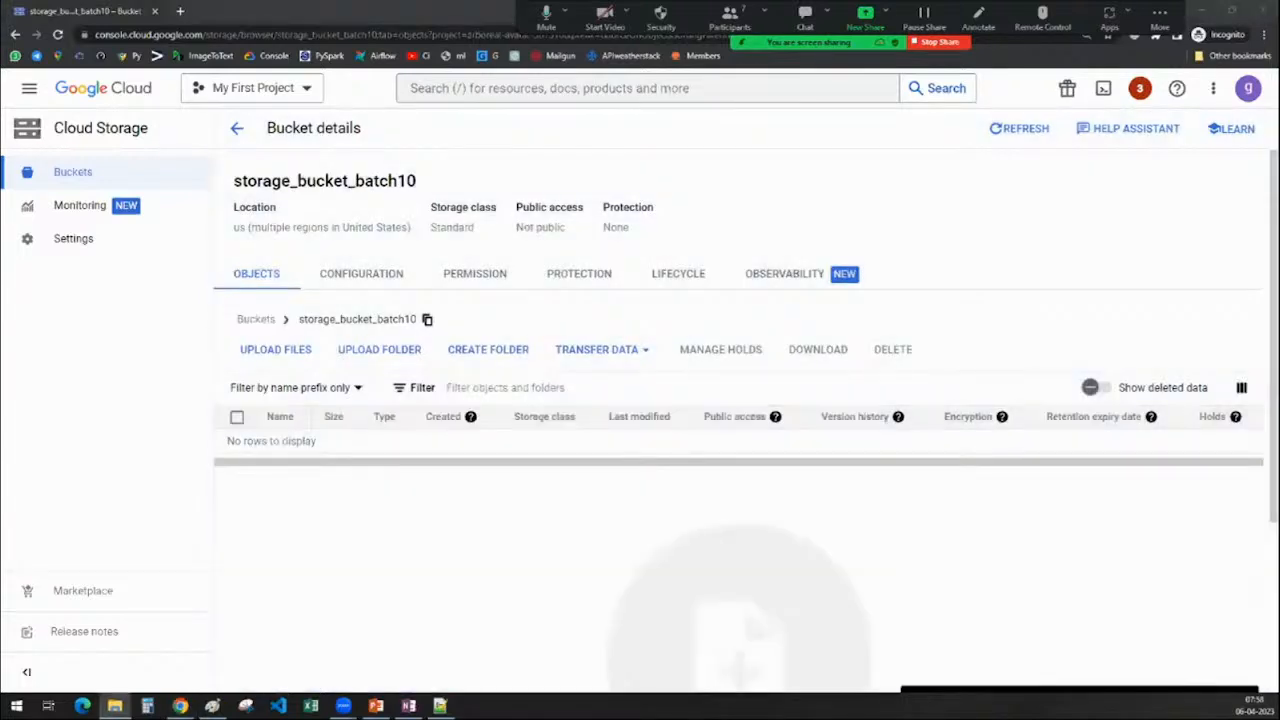
left_click_drag(1276, 160, 574, 477)
Dismiss the upload started and success notifications for region_country_list.csv
left_click(758, 653)
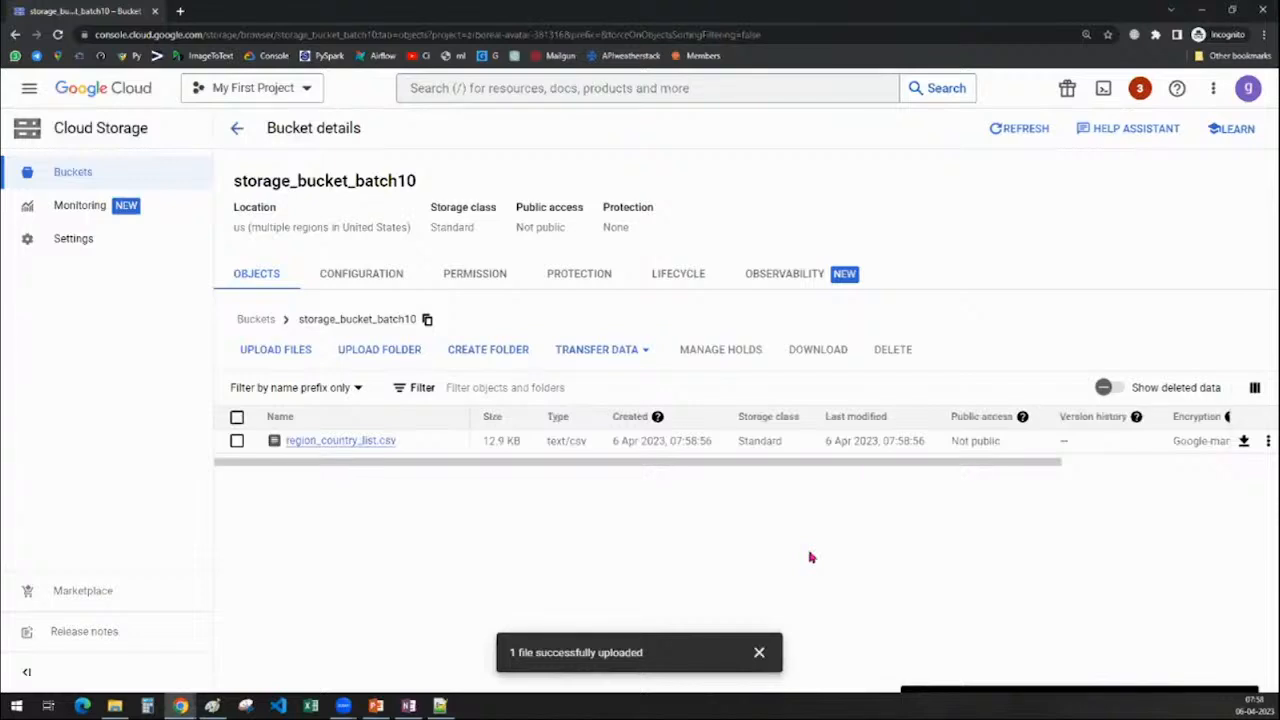
left_click(759, 653)
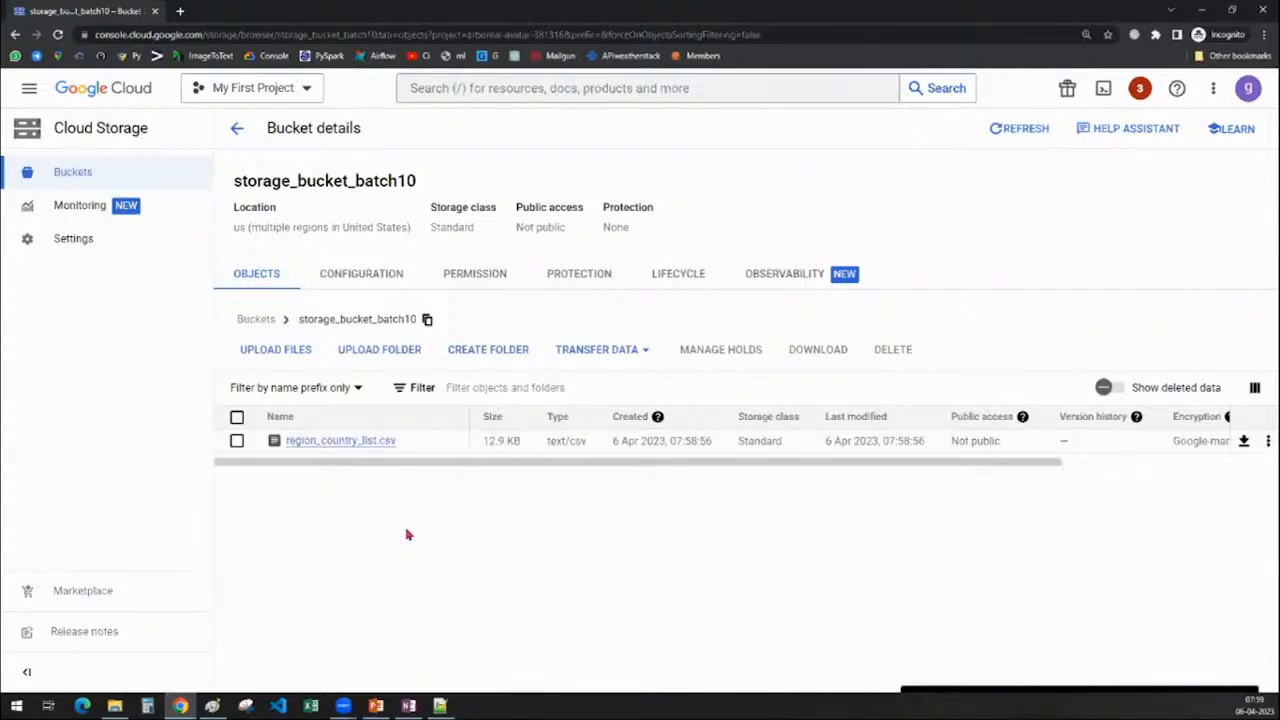
left_click(341, 442)
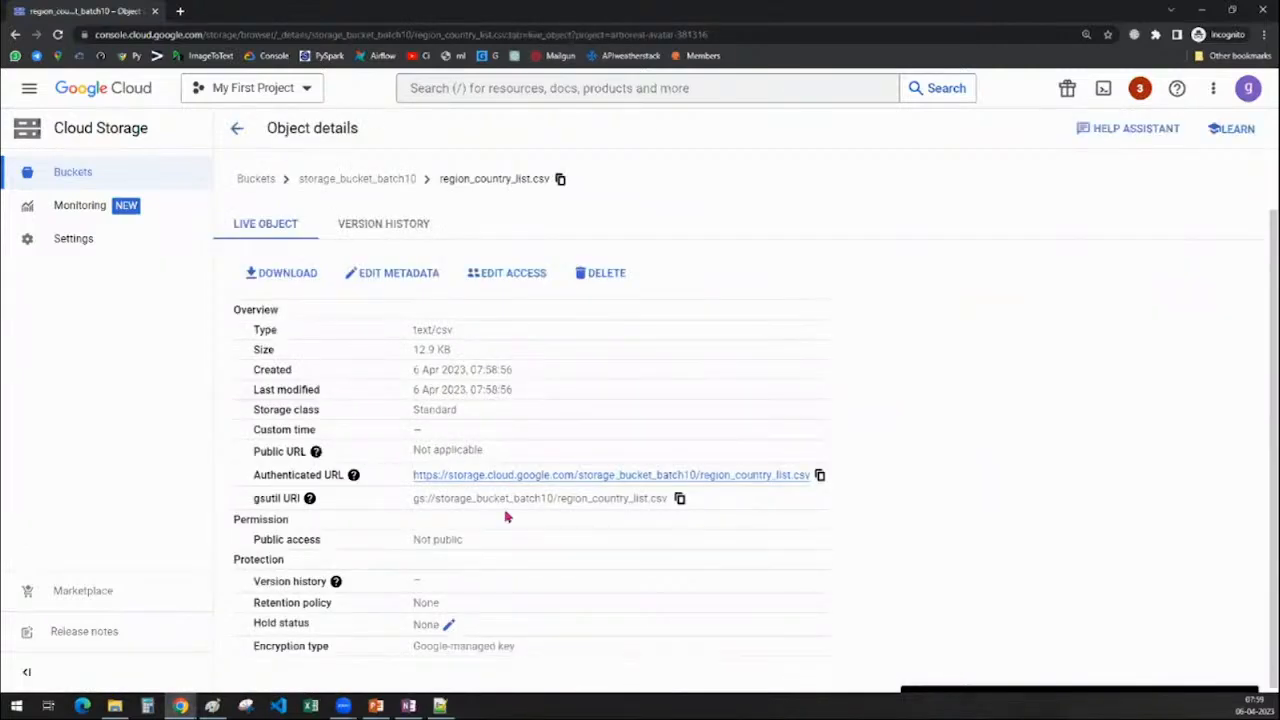
scroll(506, 517, "down", 1)
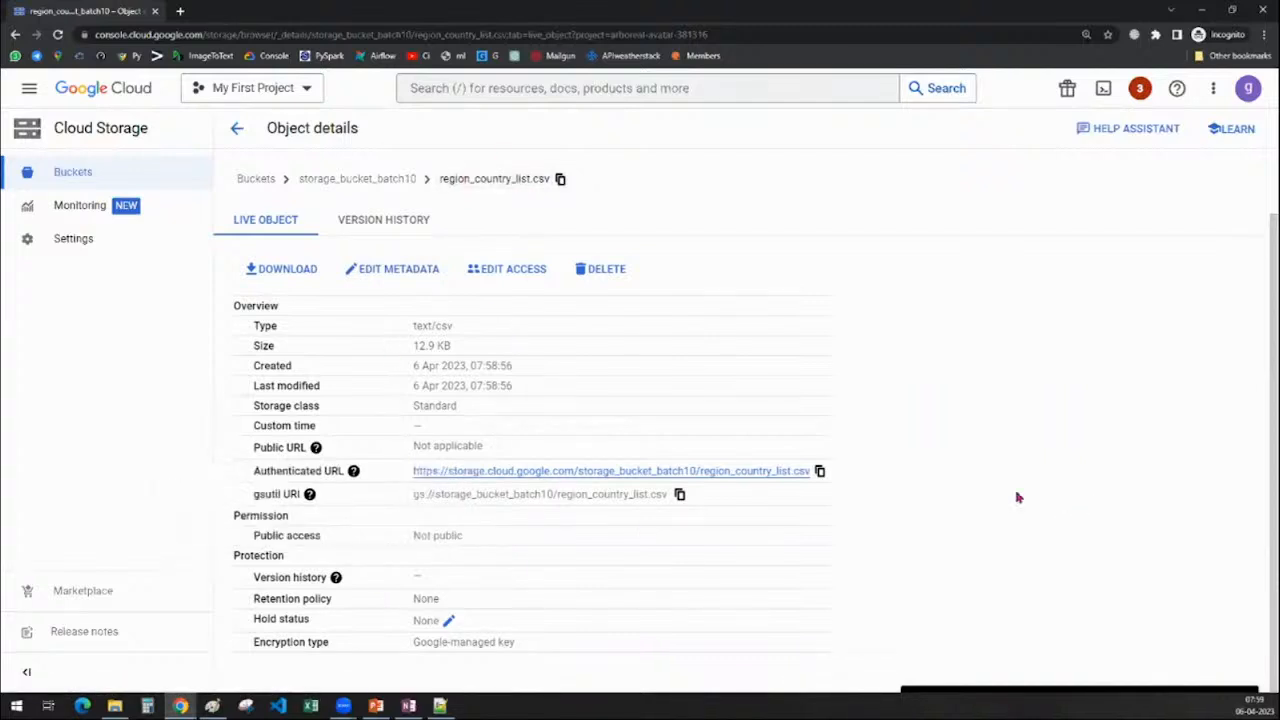
triple_click(414, 325)
triple_click(414, 347)
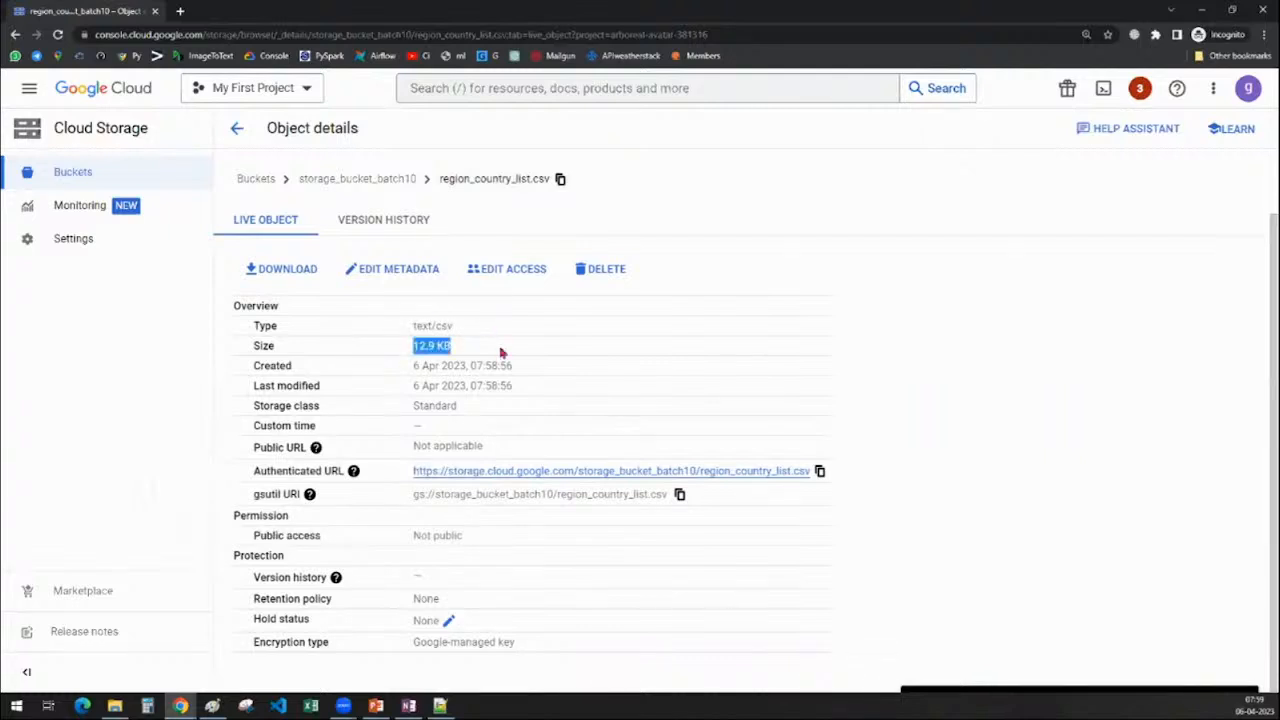
triple_click(413, 366)
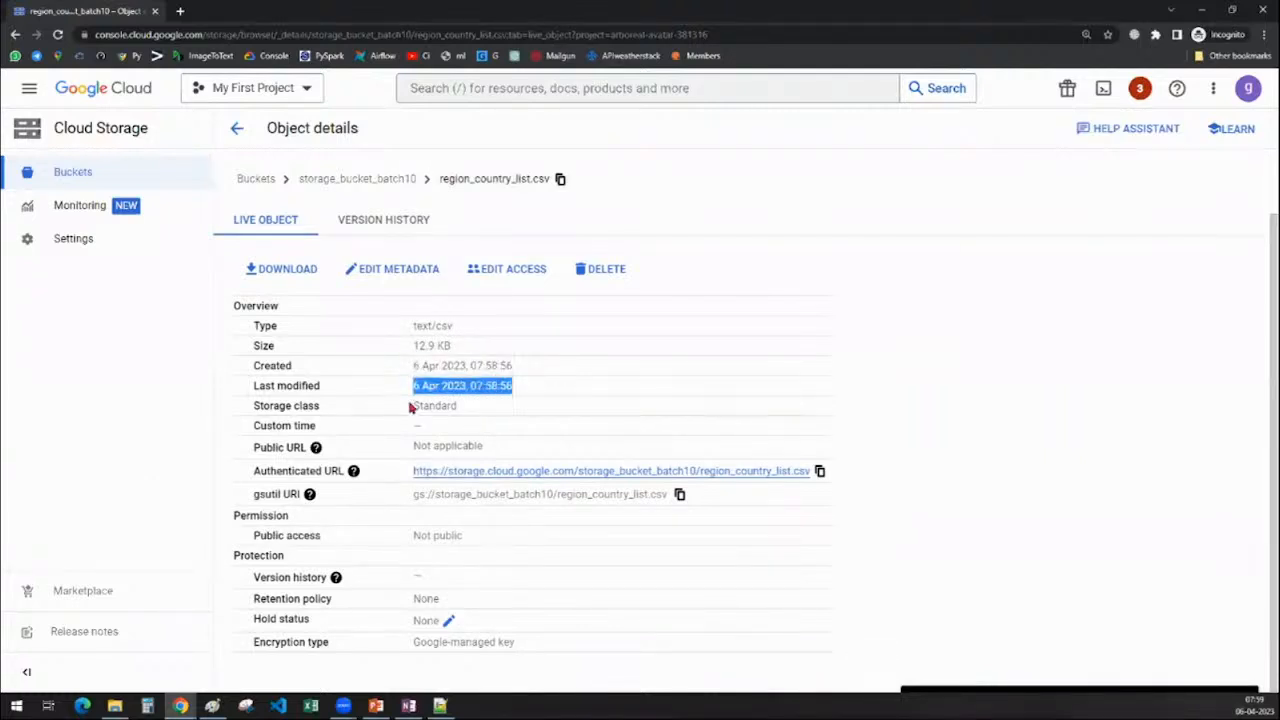
left_click_drag(412, 407, 514, 410)
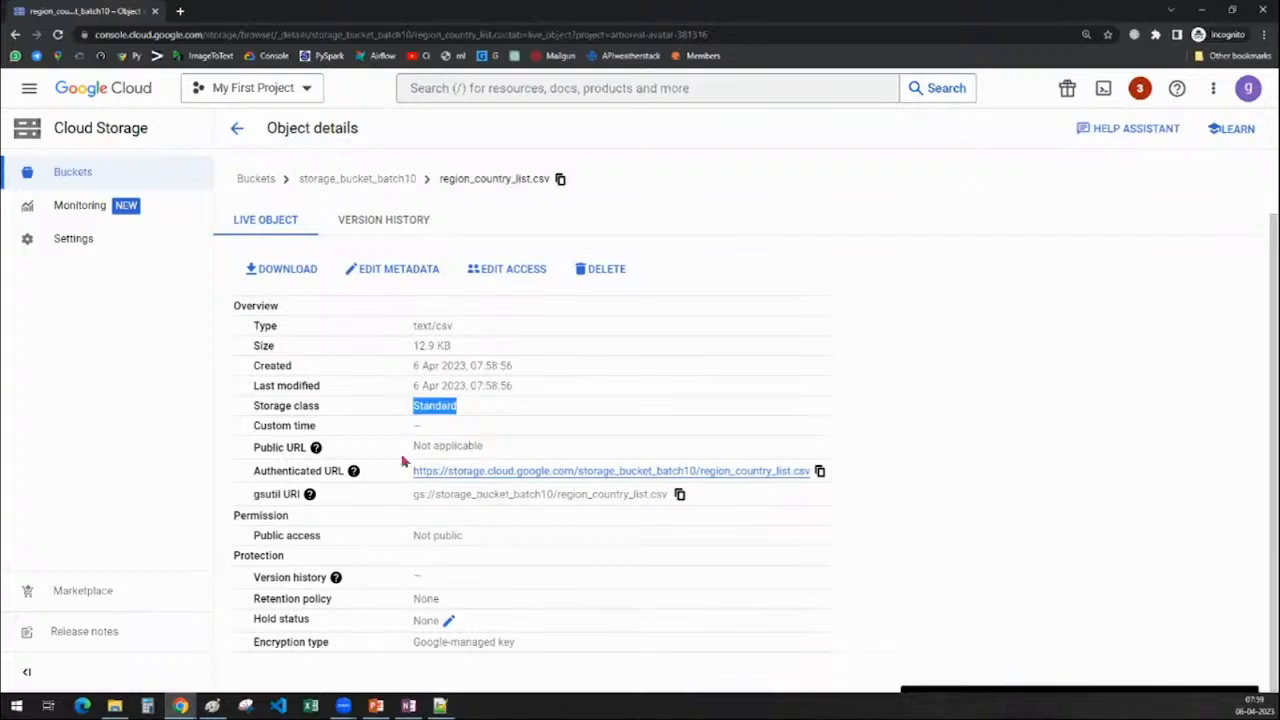
left_click_drag(411, 447, 540, 448)
left_click(1046, 425)
left_click_drag(414, 473, 812, 471)
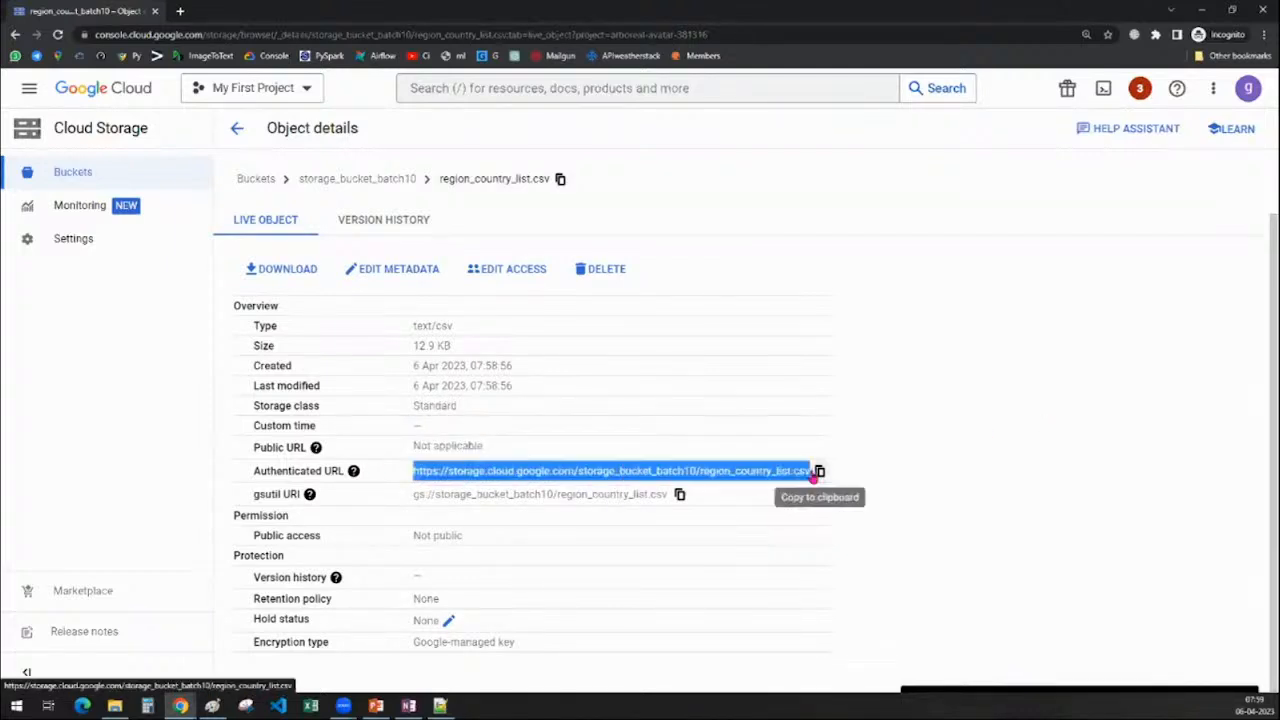
left_click(1005, 483)
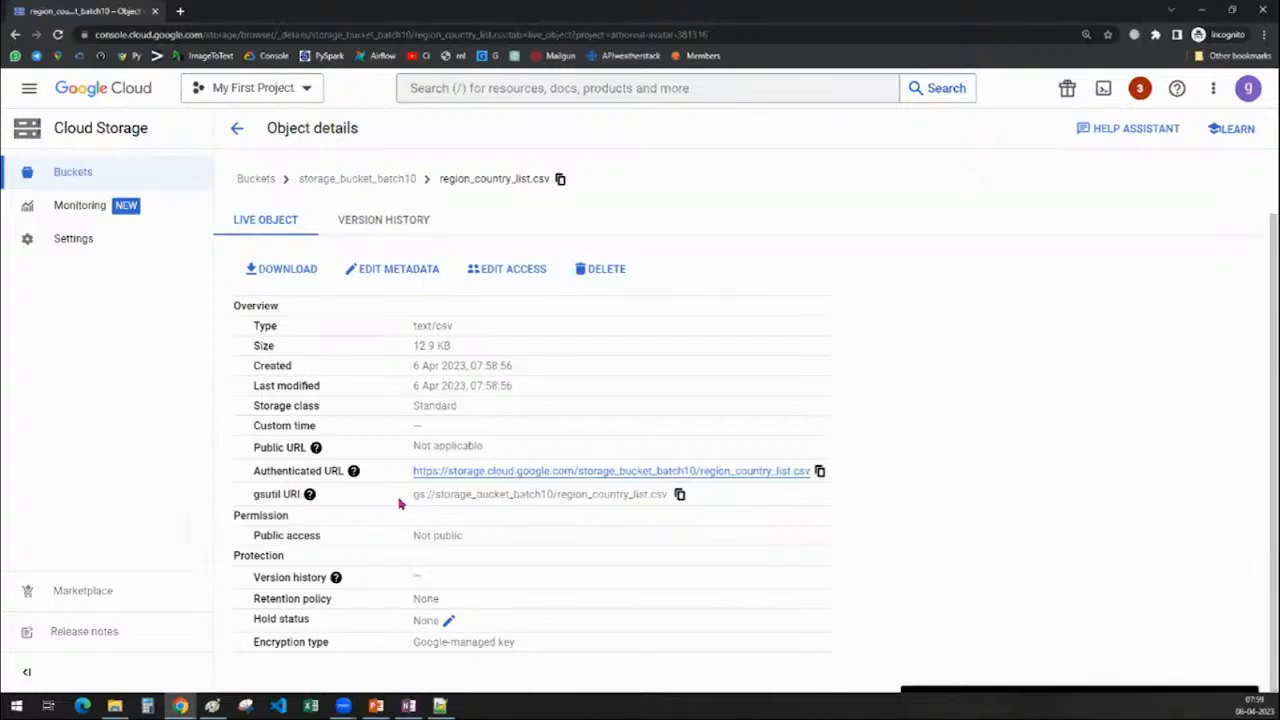
left_click_drag(399, 503, 669, 503)
left_click(1062, 524)
left_click_drag(248, 474, 344, 471)
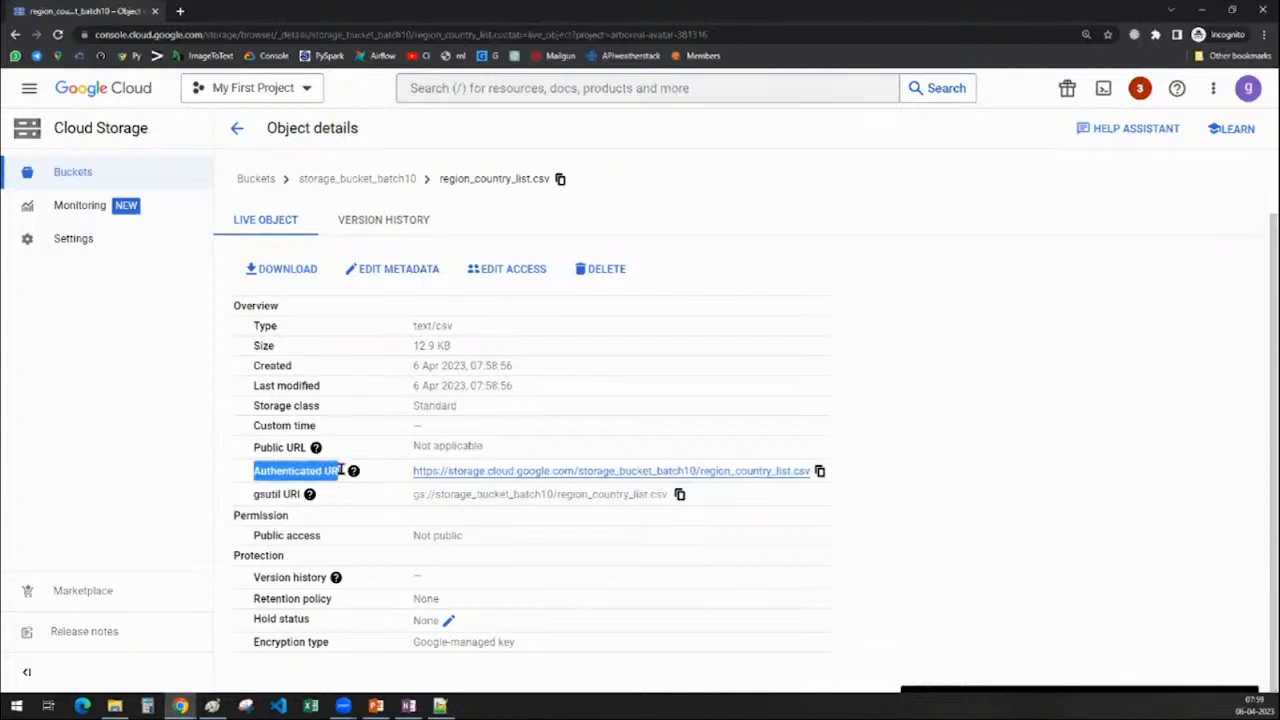
left_click(900, 467)
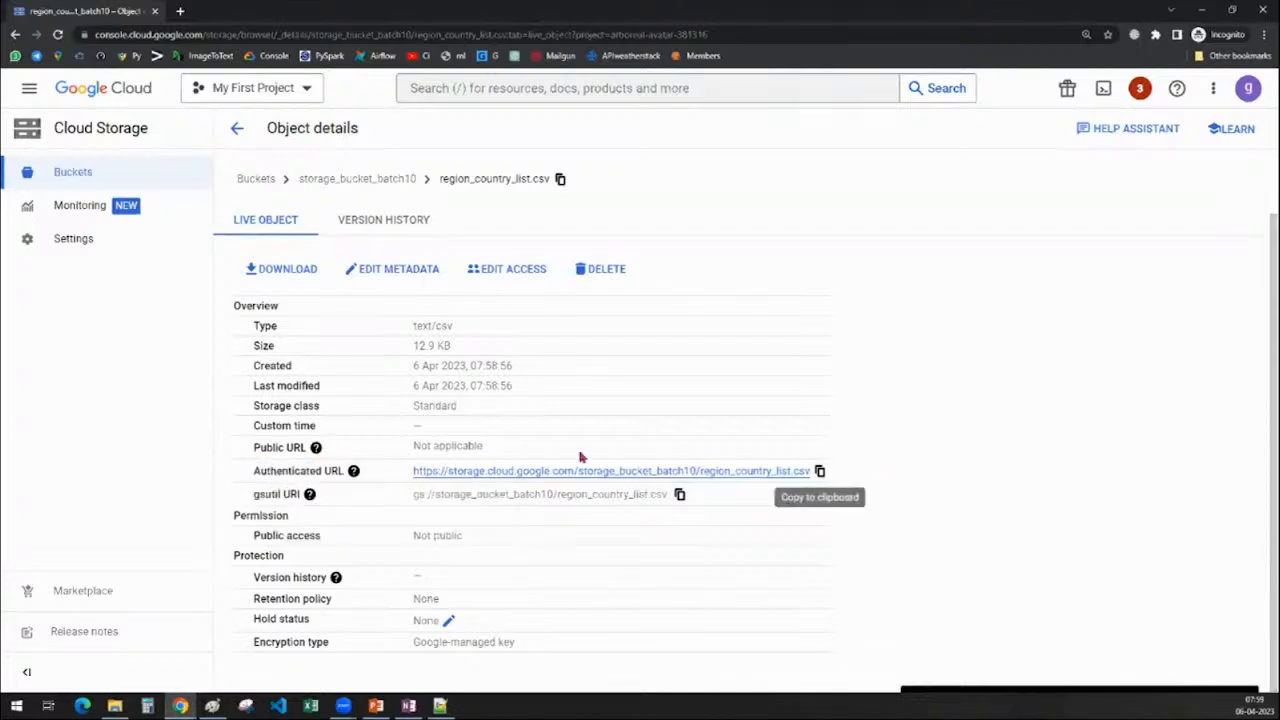
Copy region_country_list.csv's authenticated URL and gsutil URI, repeating each copy
left_click(820, 471)
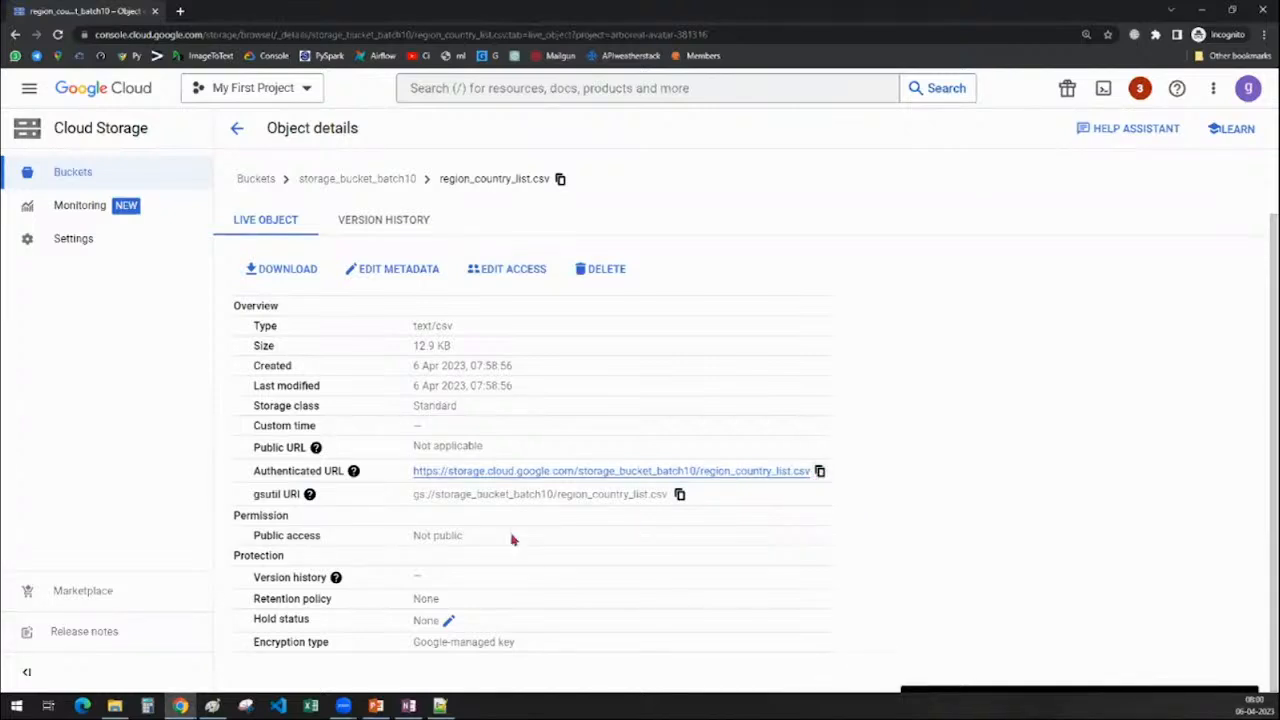
left_click_drag(414, 494, 670, 494)
left_click(680, 494)
left_click_drag(418, 494, 668, 494)
left_click(985, 532)
left_click(680, 494)
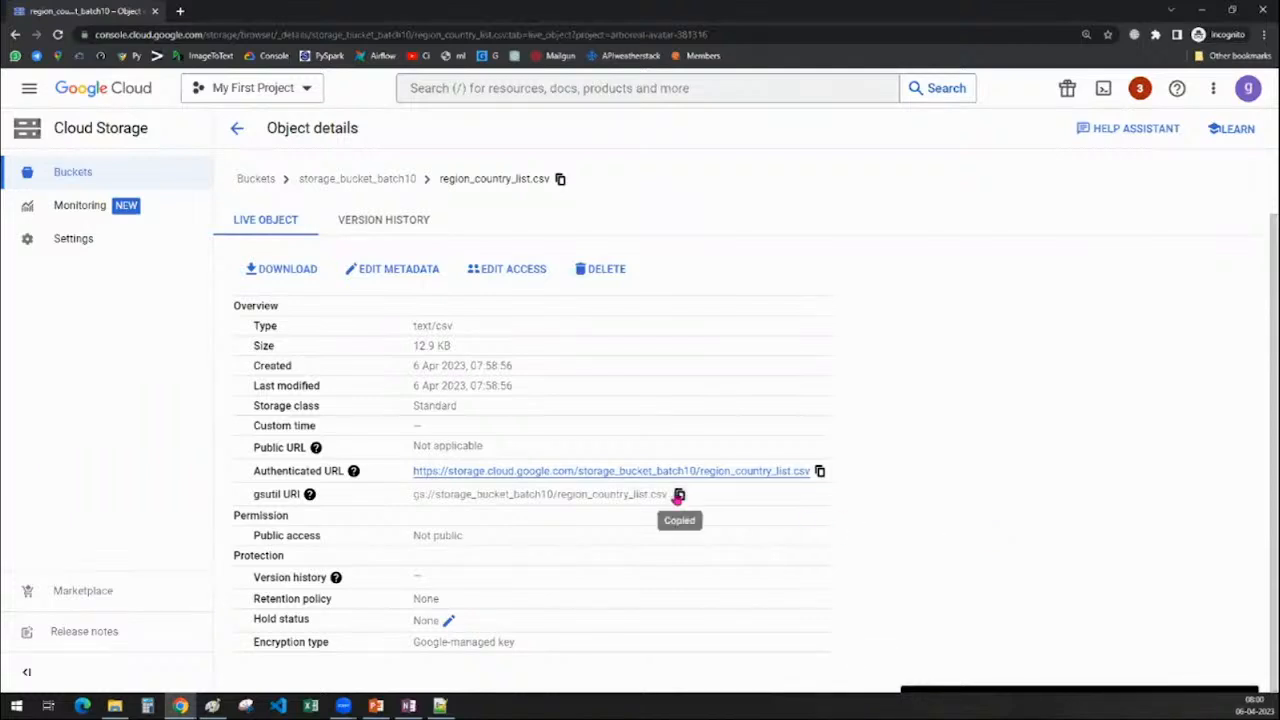
left_click(680, 495)
left_click(820, 472)
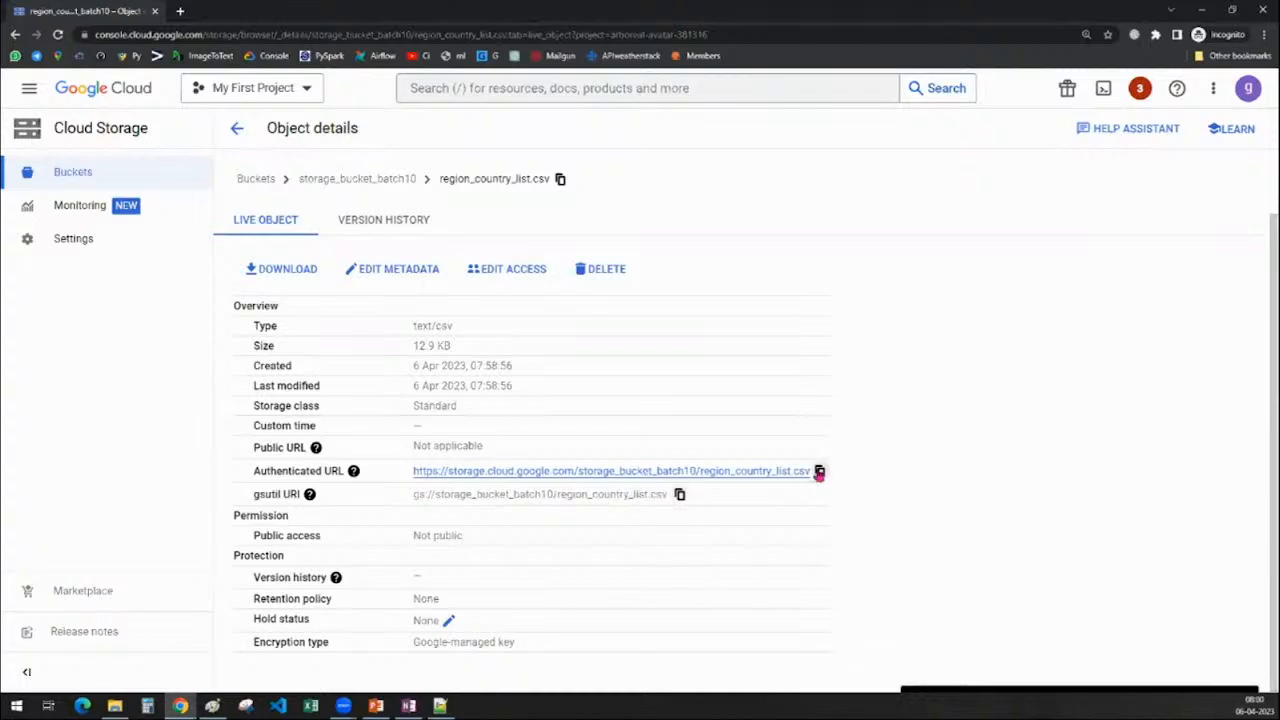
left_click(819, 472)
left_click(408, 706)
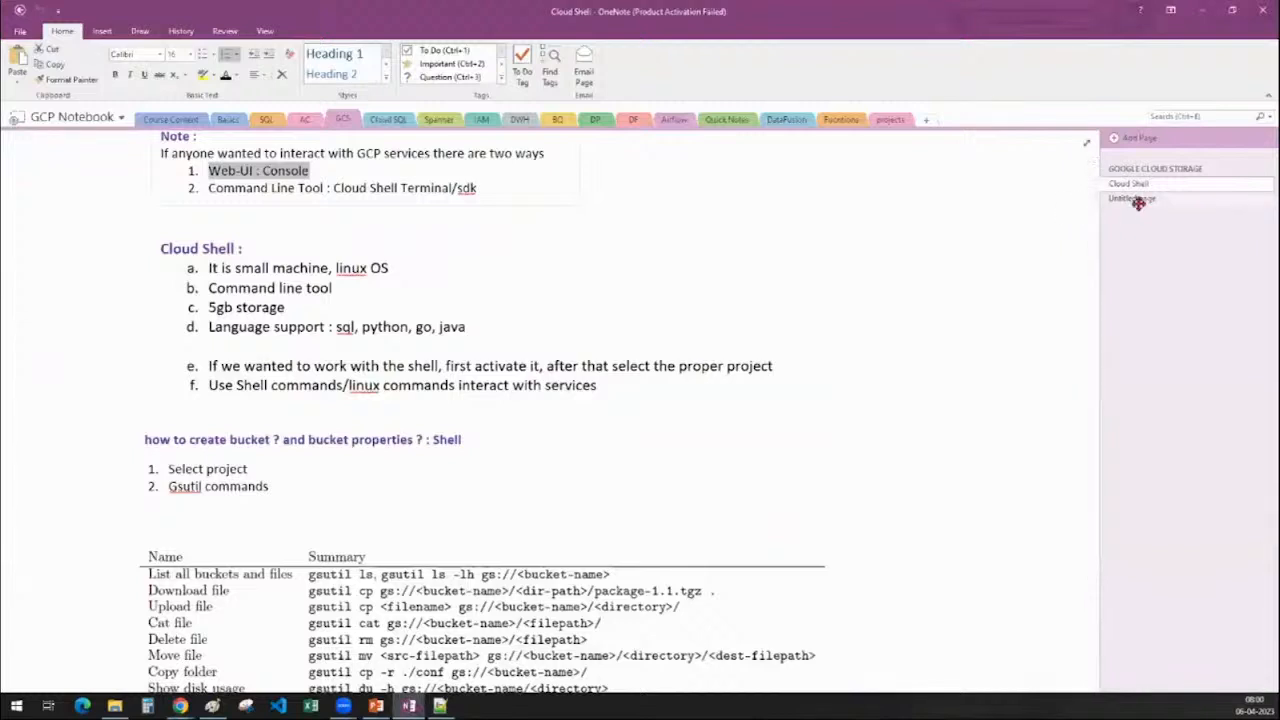
left_click(1132, 198)
scroll(767, 359, "down", 2)
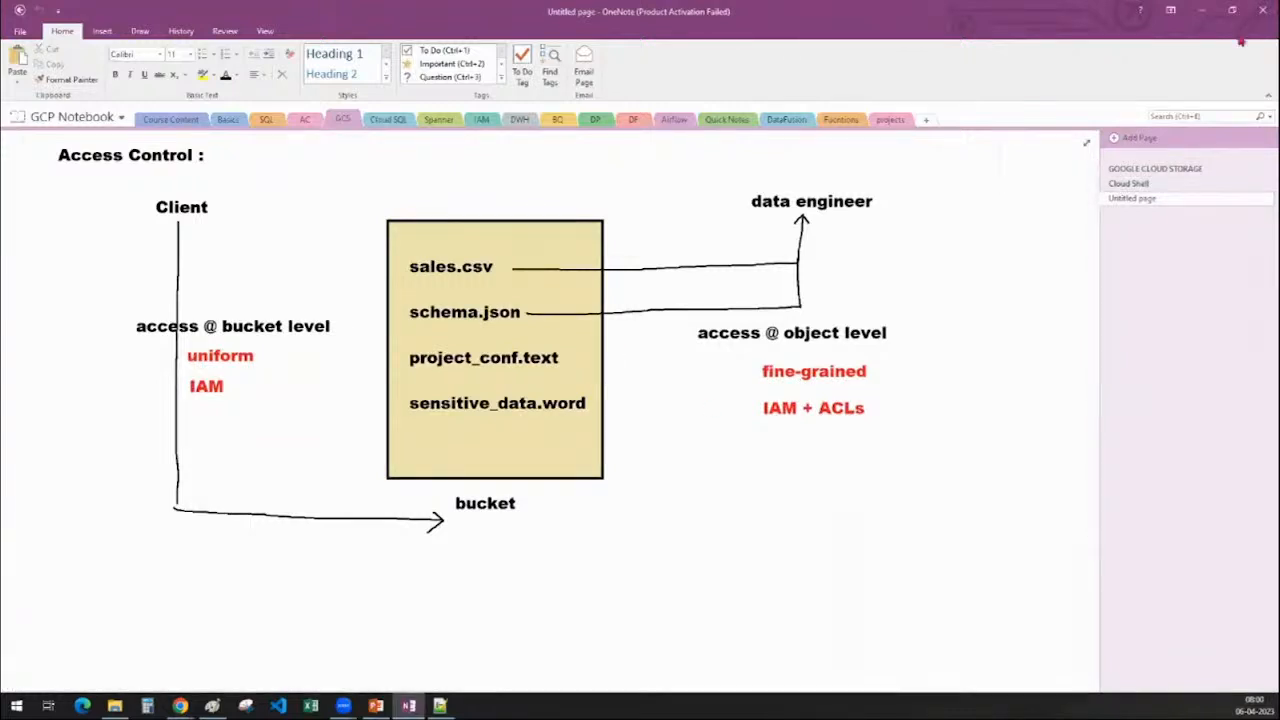
left_click(1202, 11)
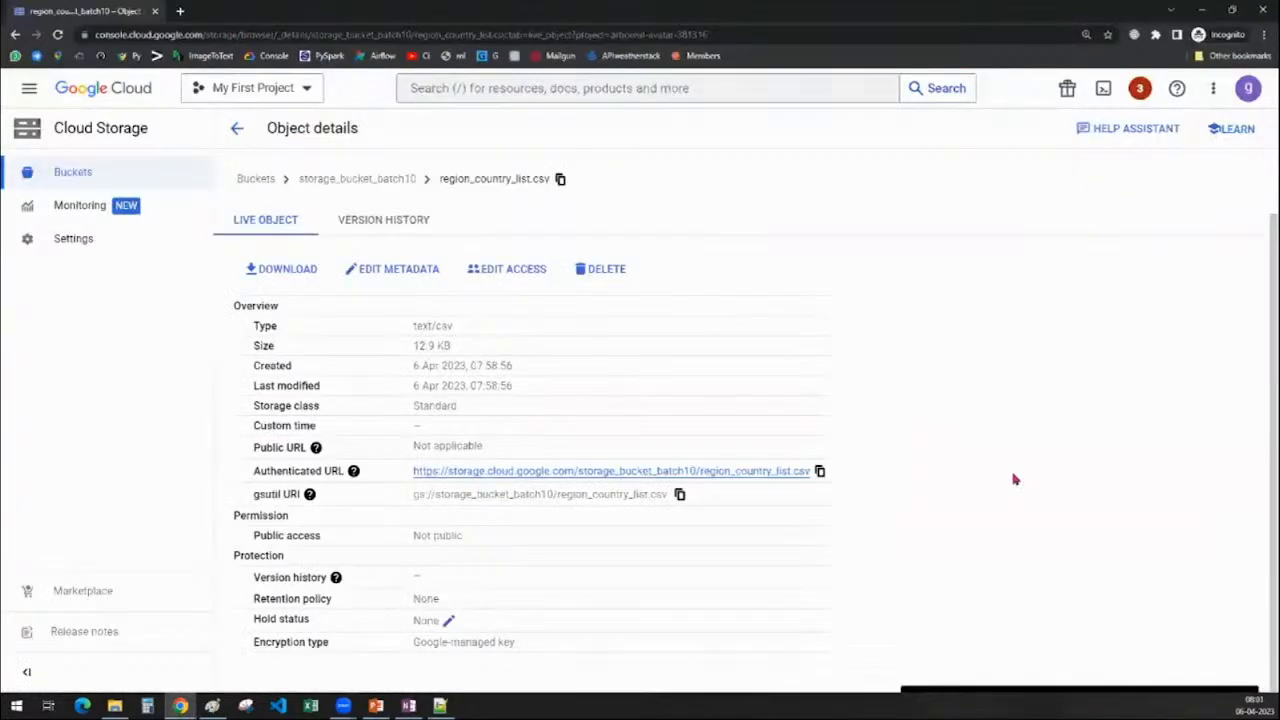
Return to storage_bucket_batch10 and open its Configuration tab
left_click(357, 178)
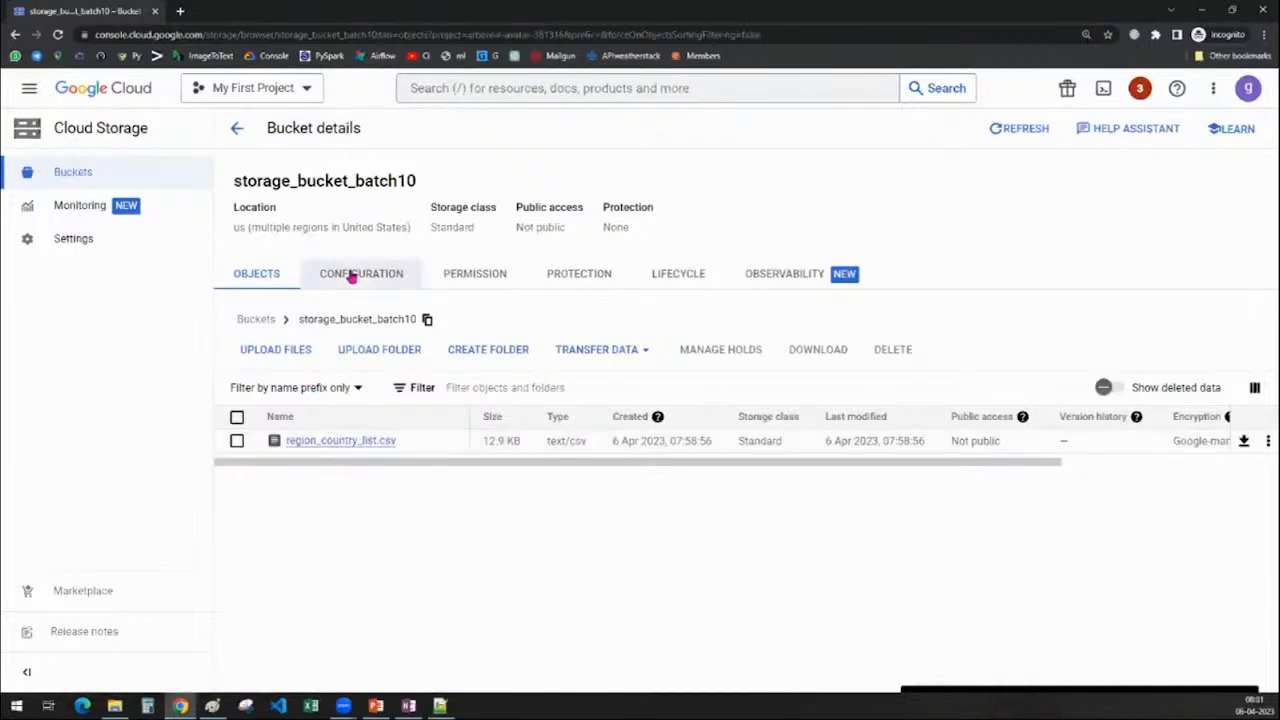
left_click(352, 275)
scroll(794, 434, "down", 2)
scroll(851, 397, "up", 2)
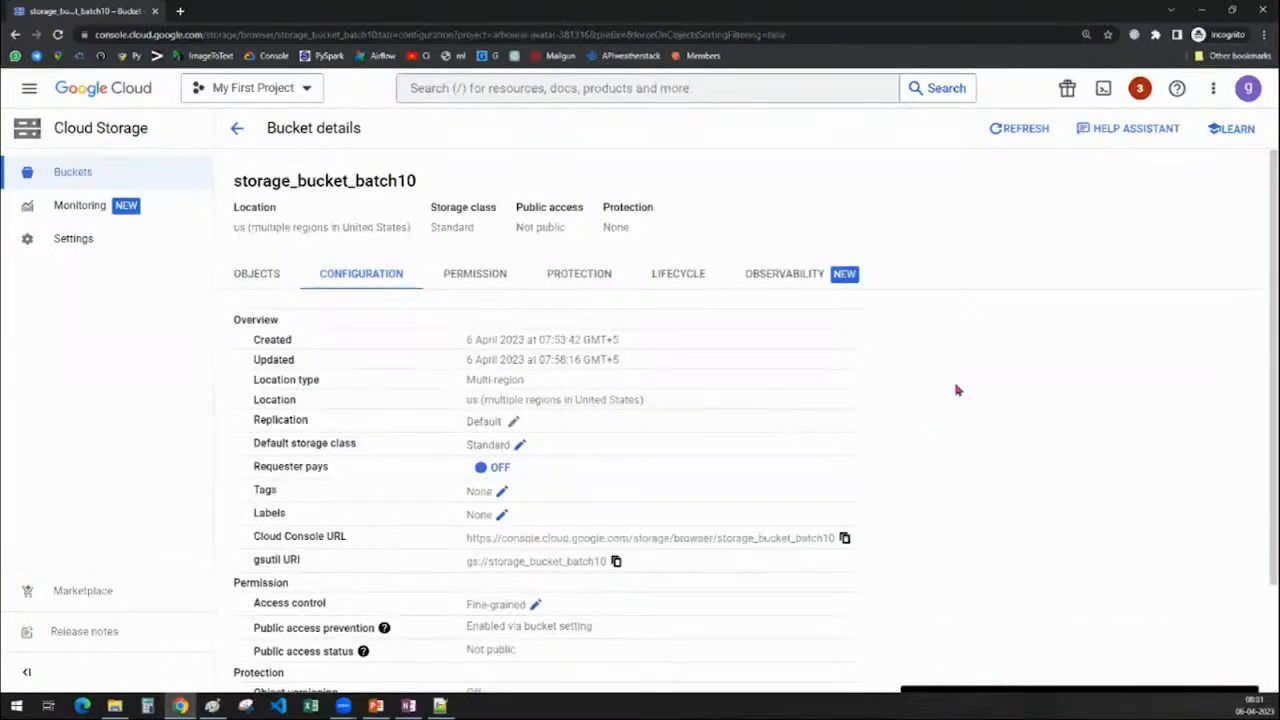
scroll(955, 391, "down", 2)
scroll(970, 450, "up", 2)
left_click_drag(237, 180, 463, 180)
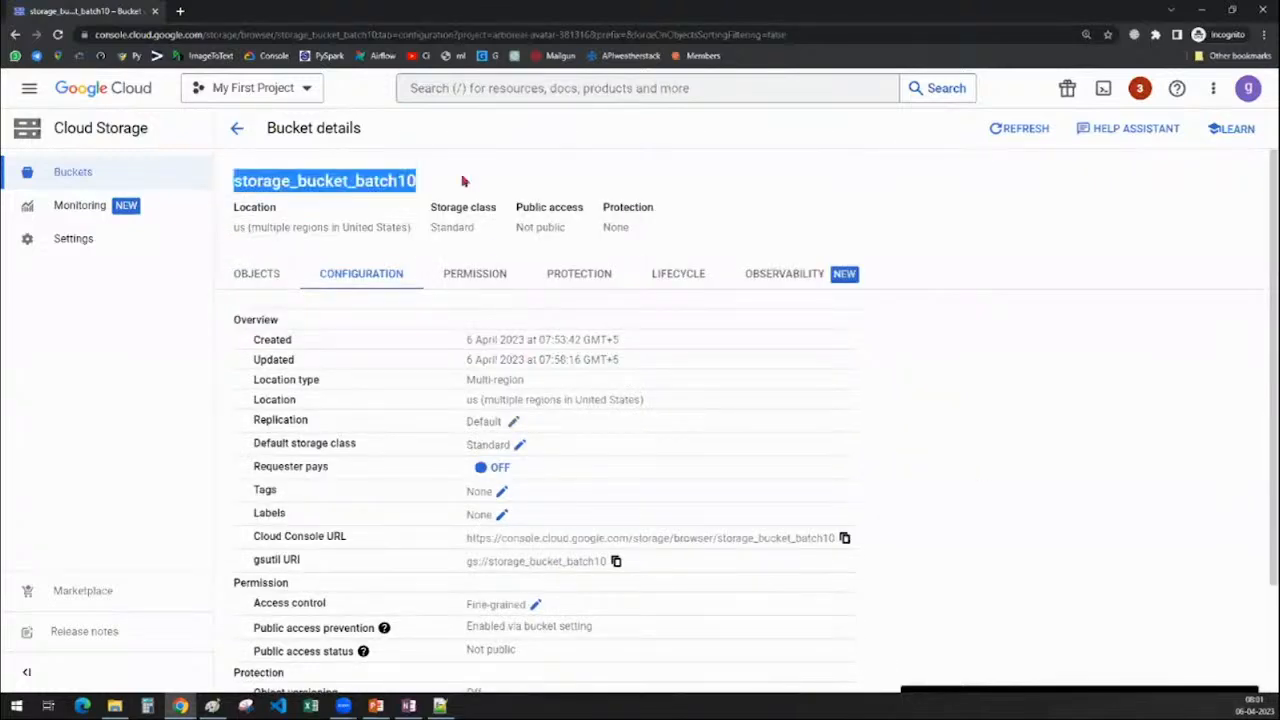
scroll(850, 400, "down", 2)
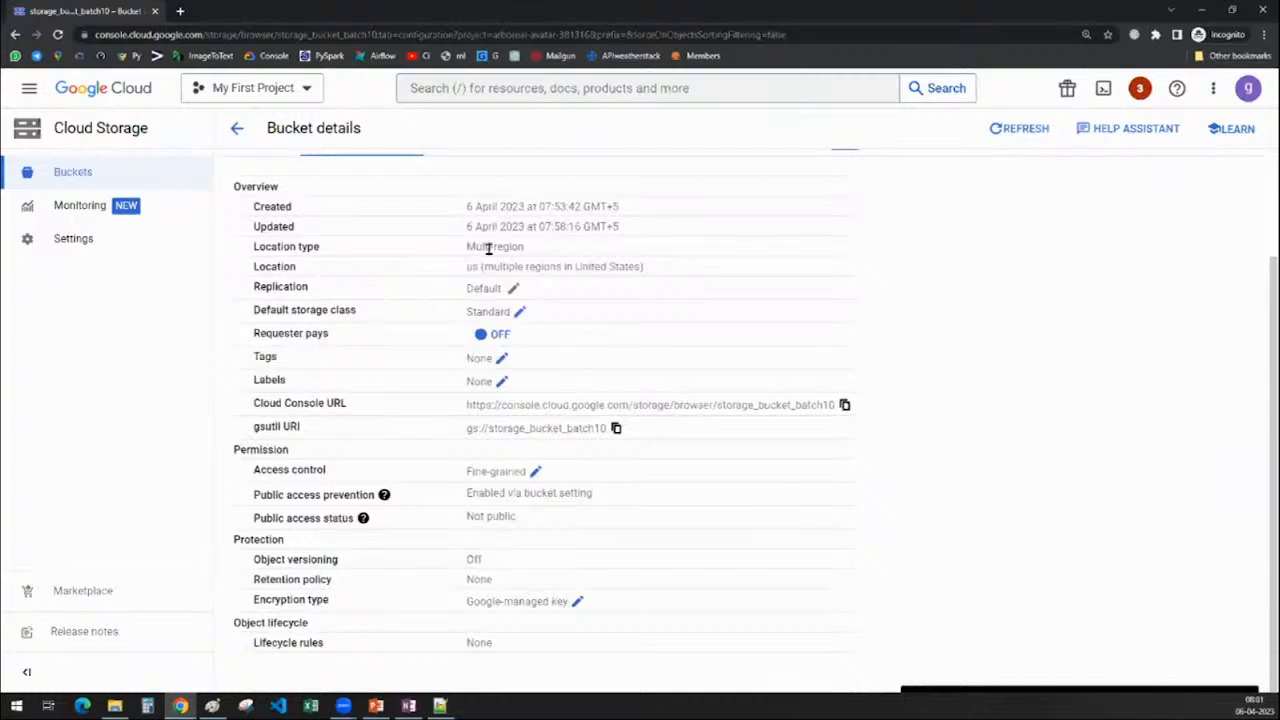
Review Created, Updated, Multi-region location and replication; open and cancel the storage class edit
double_click(271, 206)
double_click(279, 227)
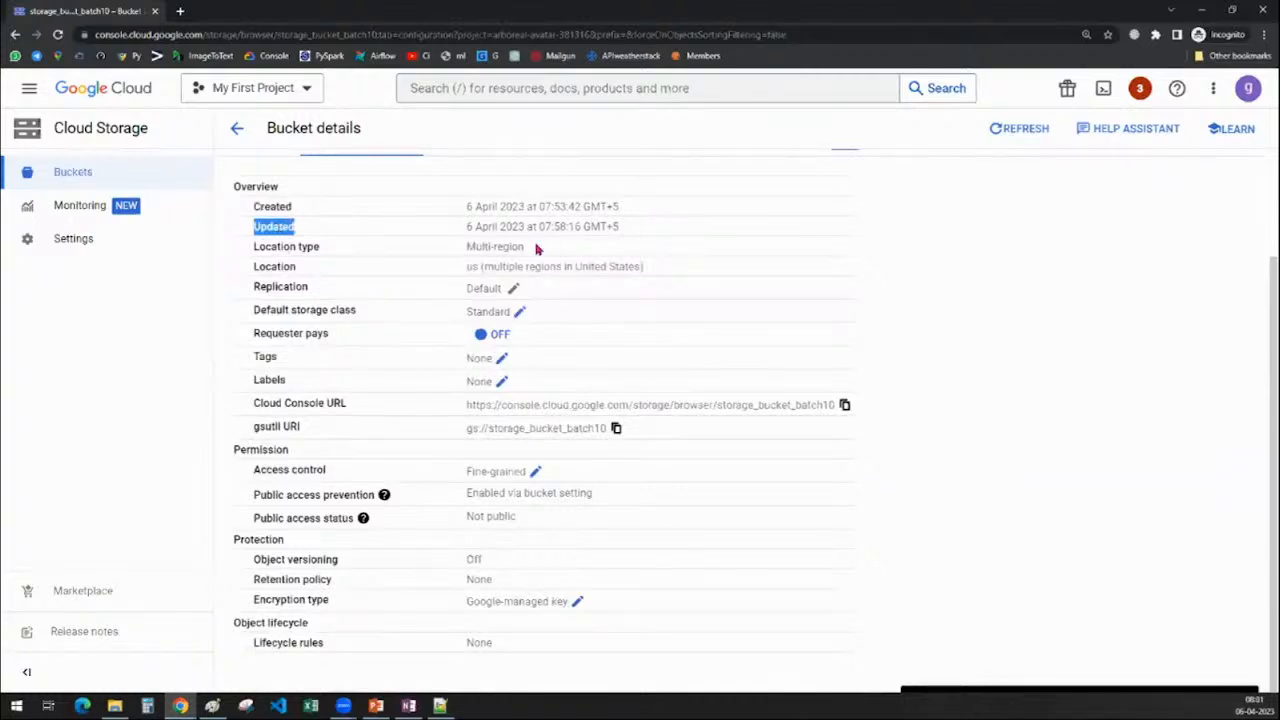
left_click_drag(537, 249, 467, 247)
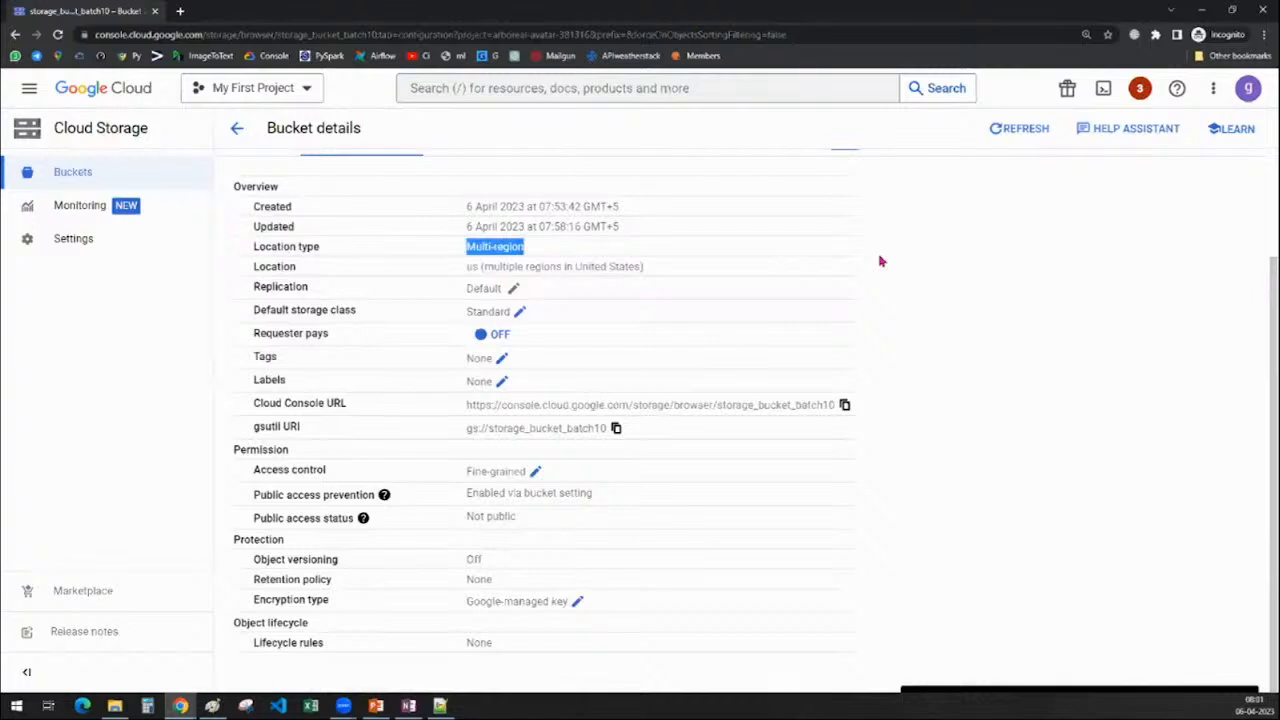
left_click(466, 292)
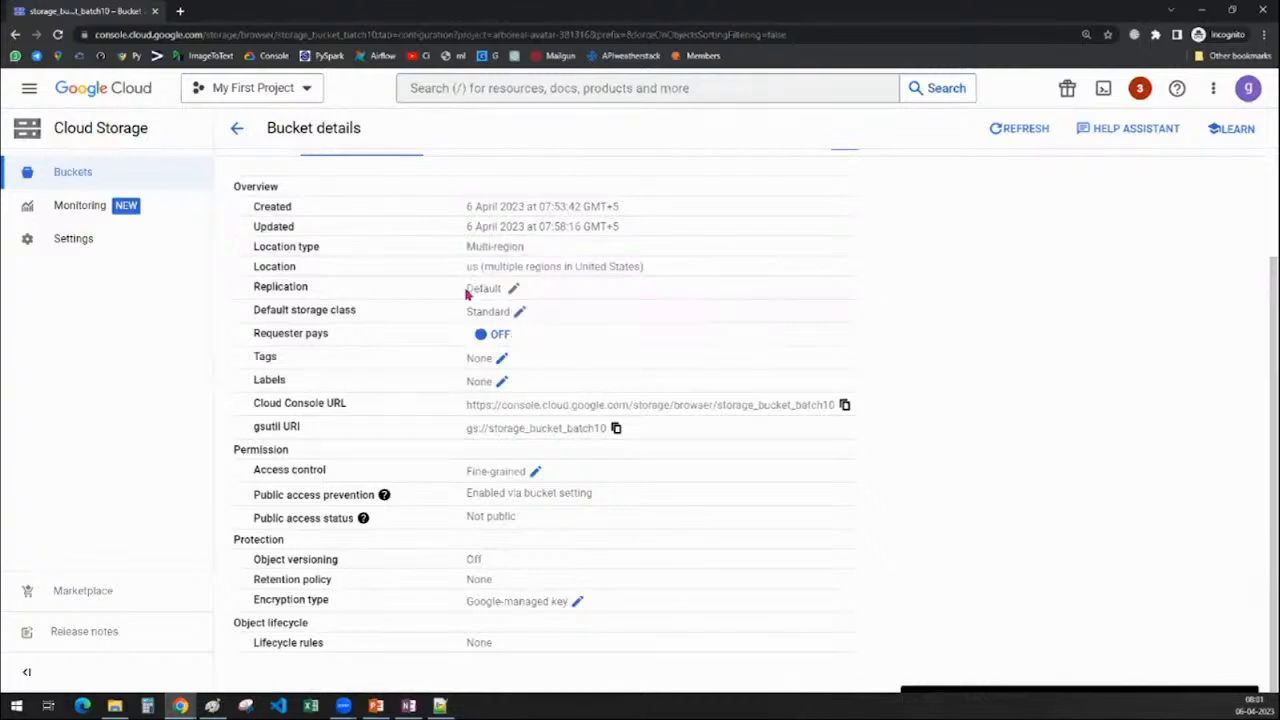
mouse_move(466, 292)
left_mouse_down()
mouse_move(523, 294)
mouse_move(514, 313)
left_mouse_up()
left_click(446, 338)
left_click(1080, 309)
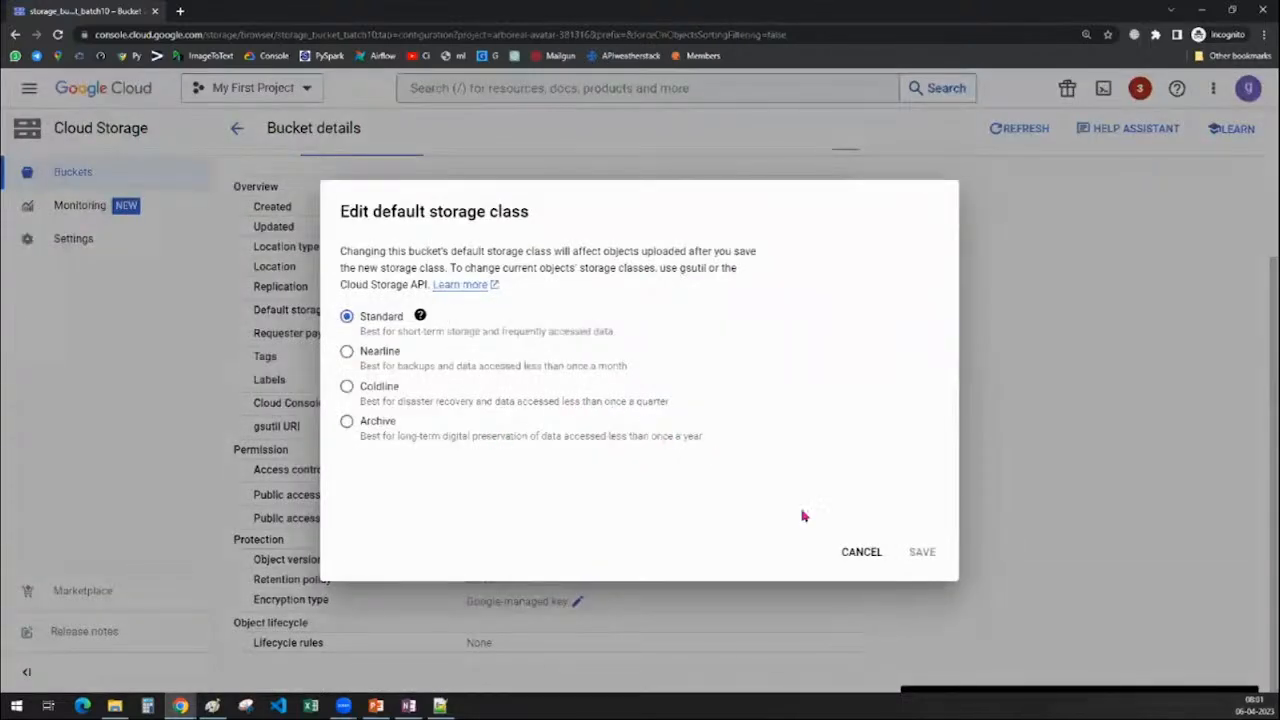
left_click(862, 552)
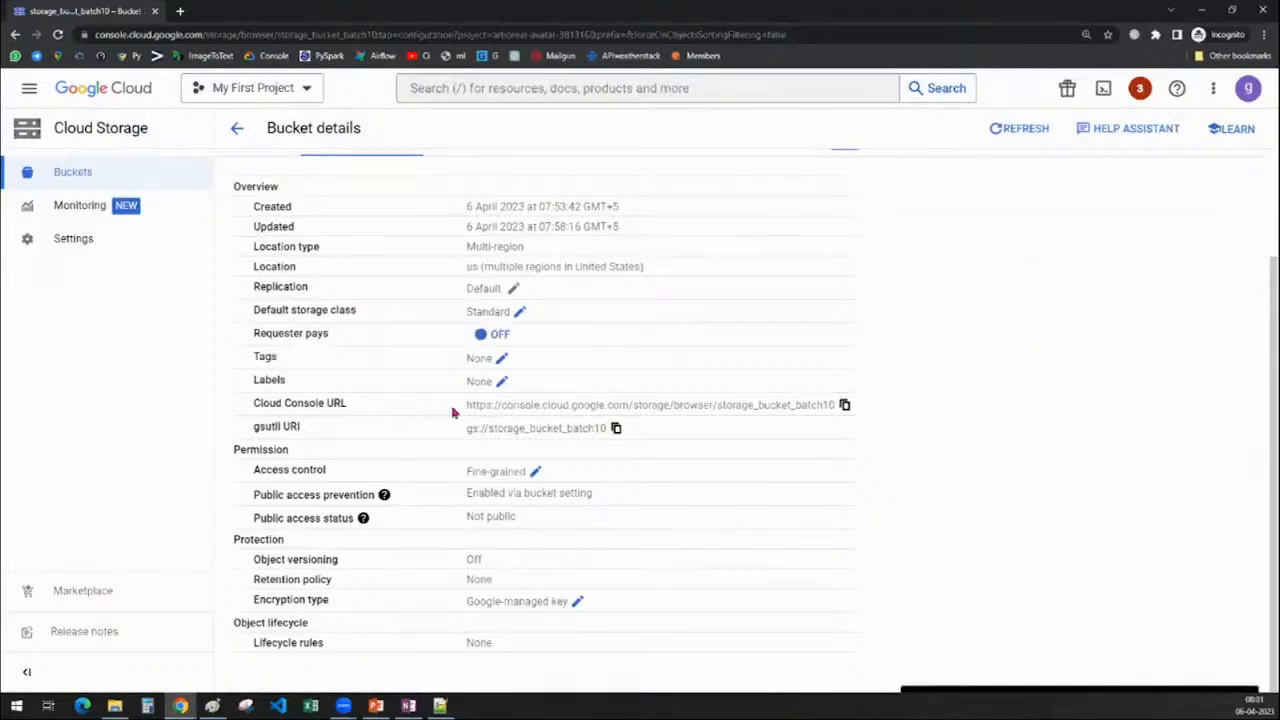
Review the Console URL and gsutil URI; open and cancel access control, leaving Fine-grained
left_click_drag(452, 412, 968, 446)
left_click(1033, 406)
left_click_drag(457, 435, 629, 431)
left_click(1174, 460)
left_click(536, 474)
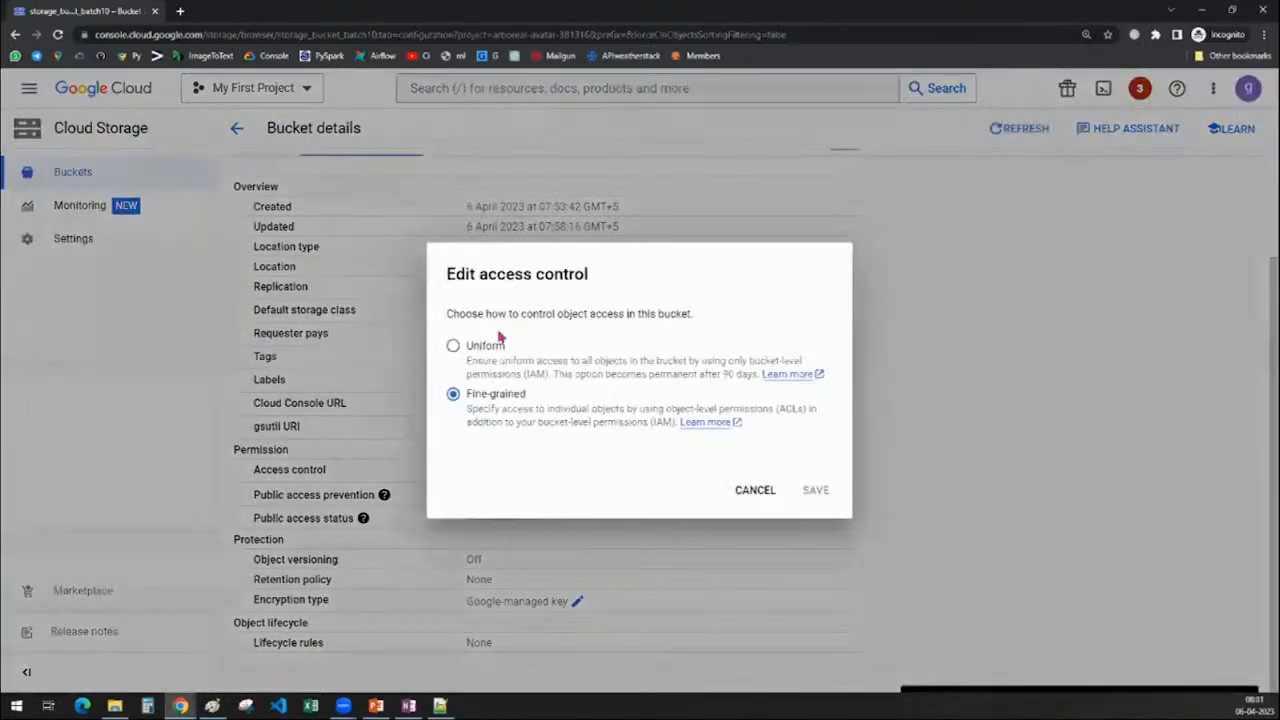
left_click(737, 491)
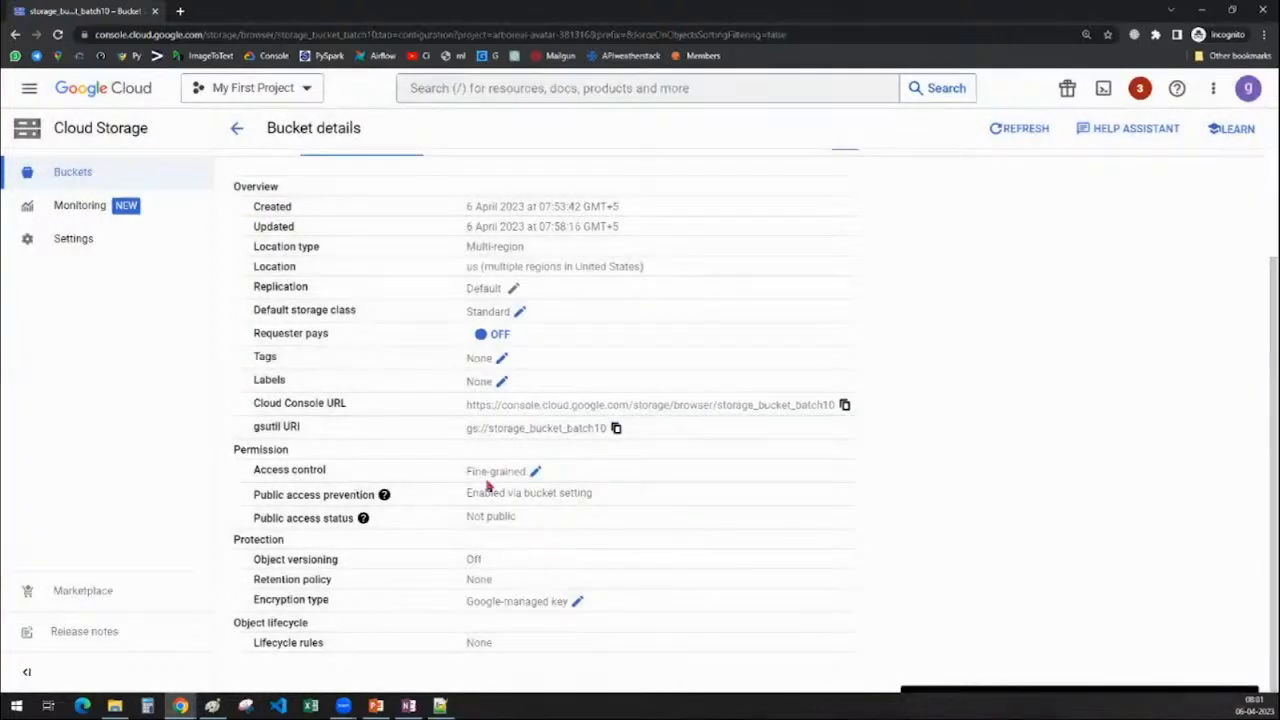
left_click_drag(466, 476, 660, 484)
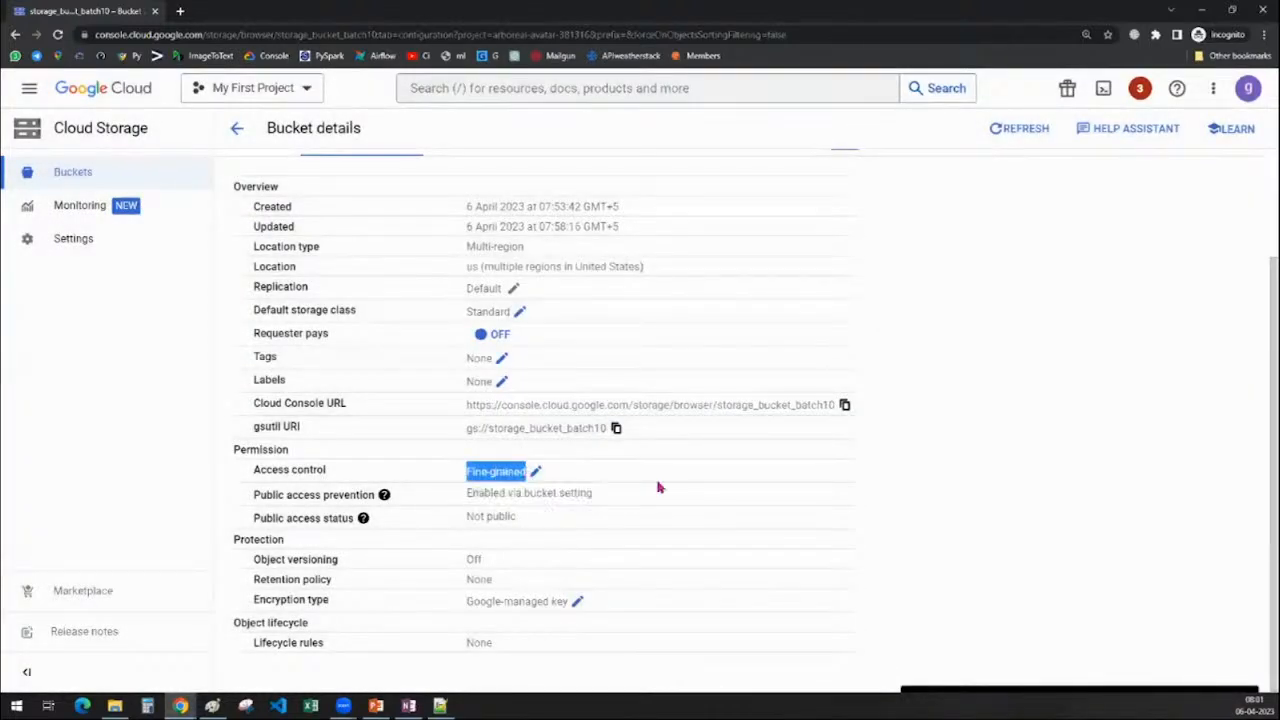
left_click(1082, 528)
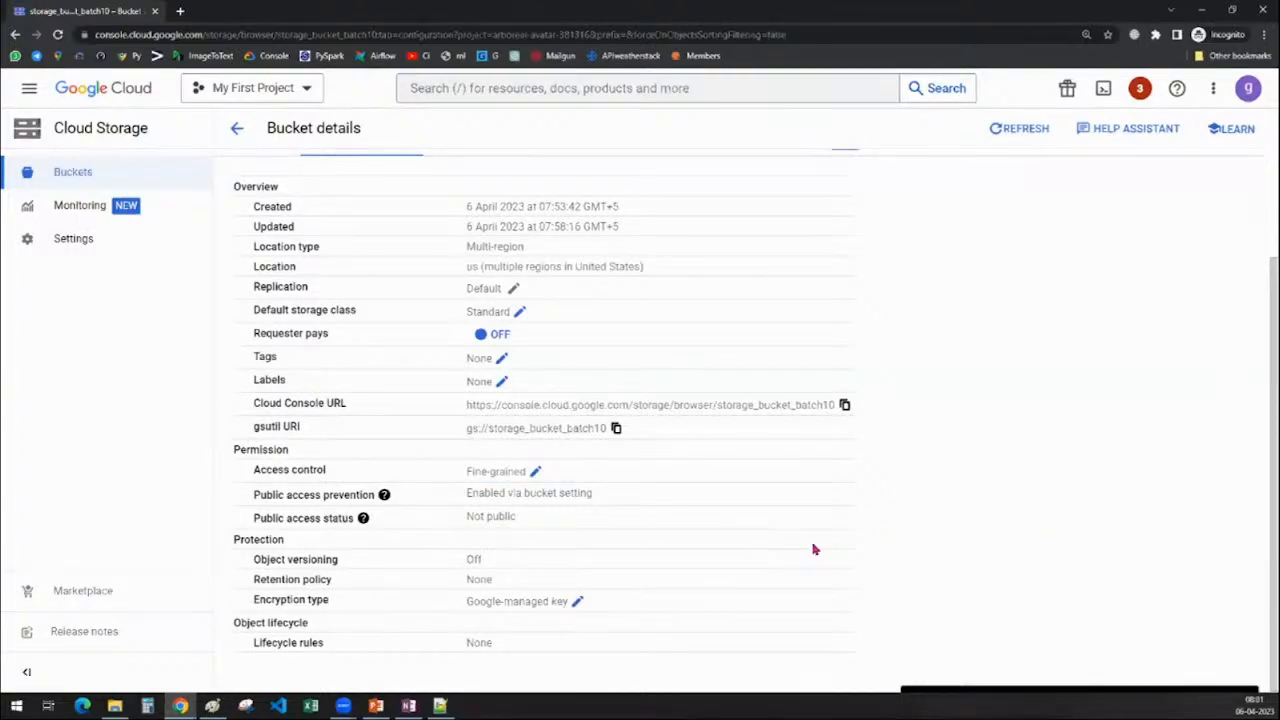
scroll(809, 567, "up", 2)
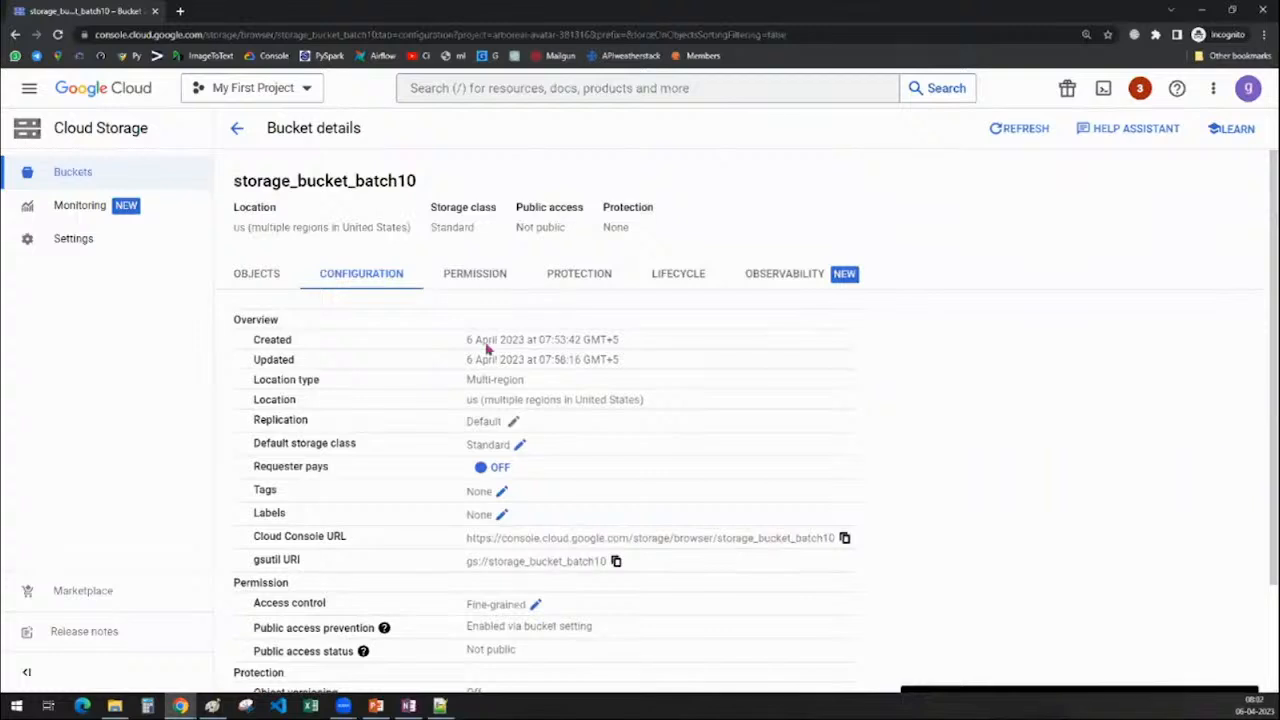
Open the bucket's Permissions tab and highlight the Fine-grained access control explanation
left_click(457, 277)
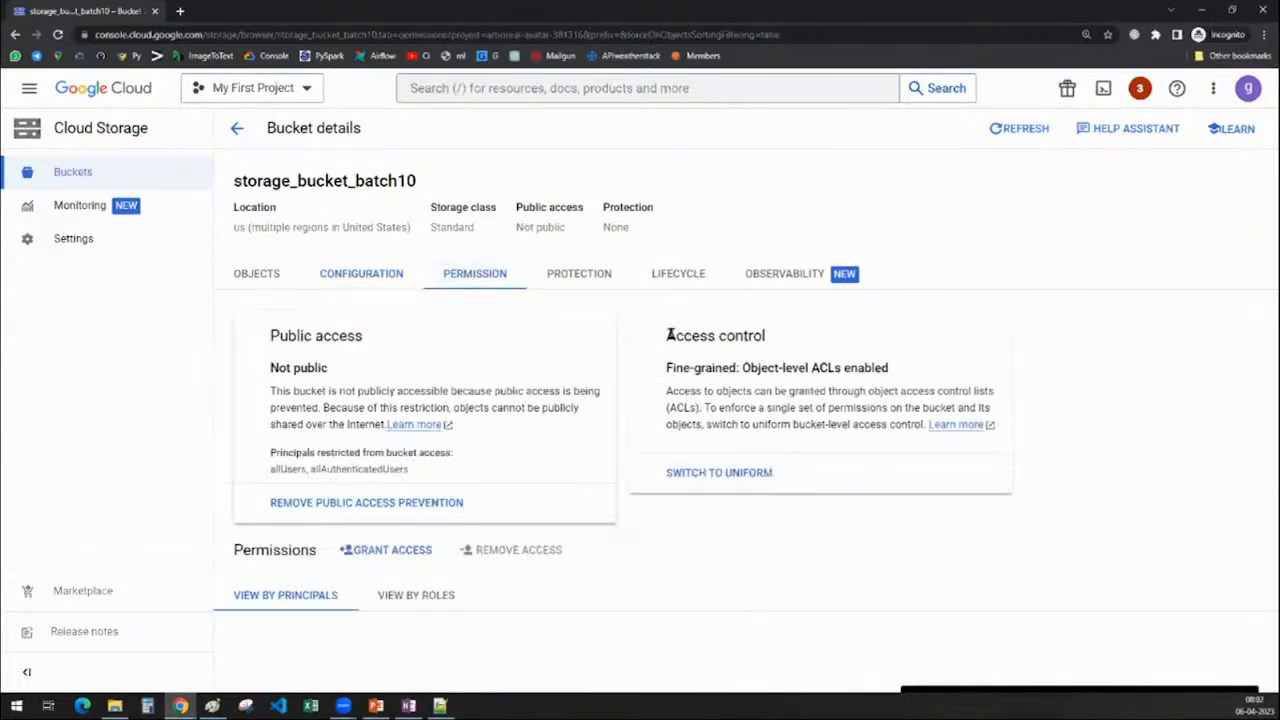
left_click_drag(670, 335, 800, 334)
left_click_drag(666, 368, 768, 367)
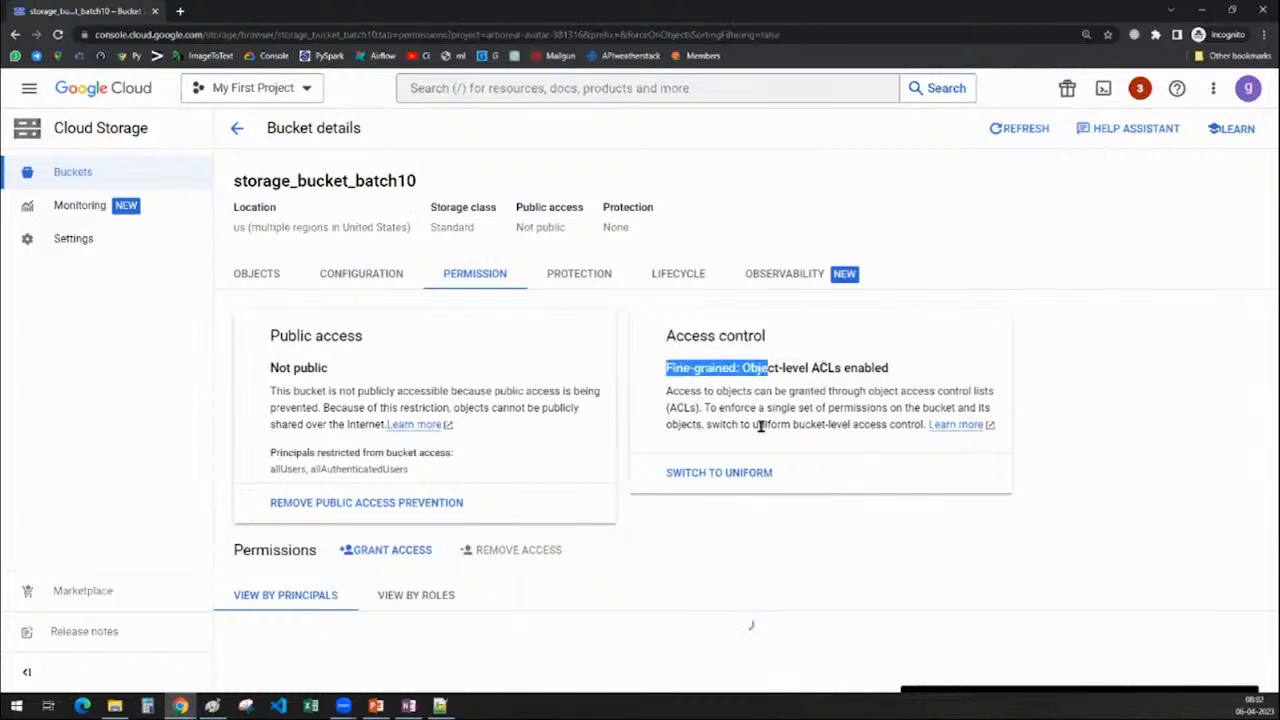
left_click_drag(667, 391, 1002, 400)
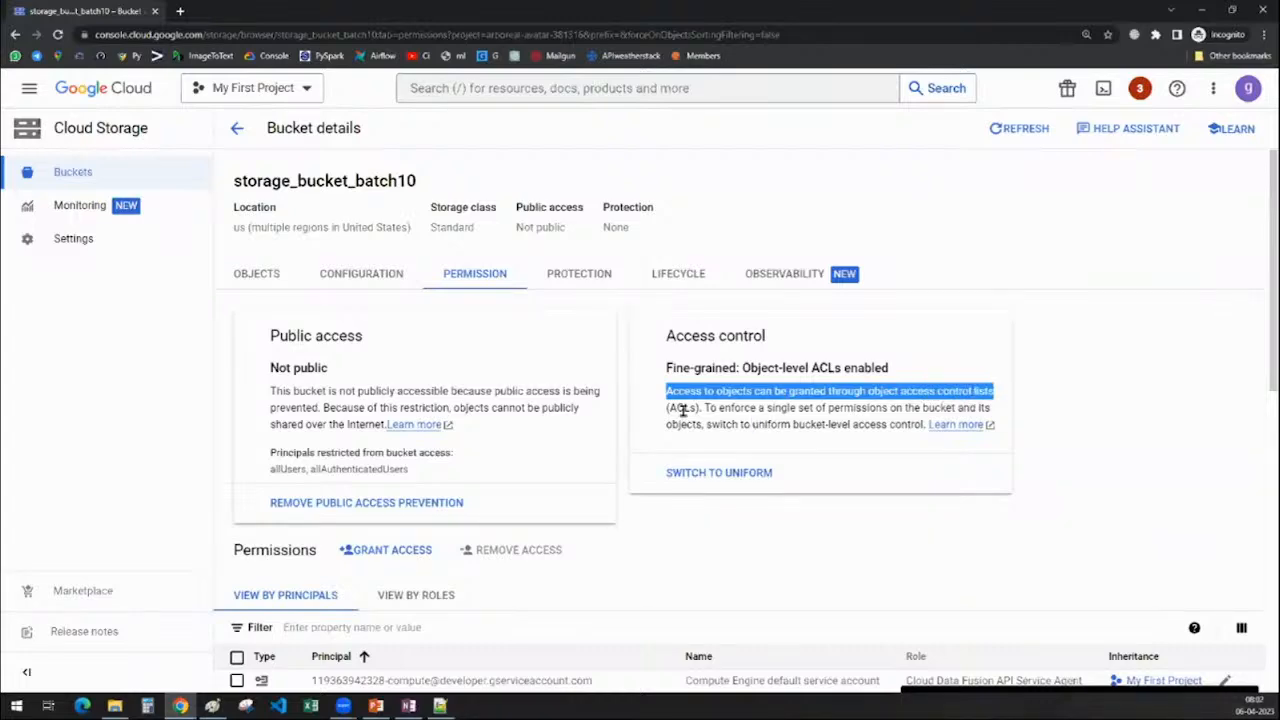
Scroll through the principals table with their roles, then clear the highlight
scroll(797, 496, "down", 2)
scroll(797, 496, "down", 4)
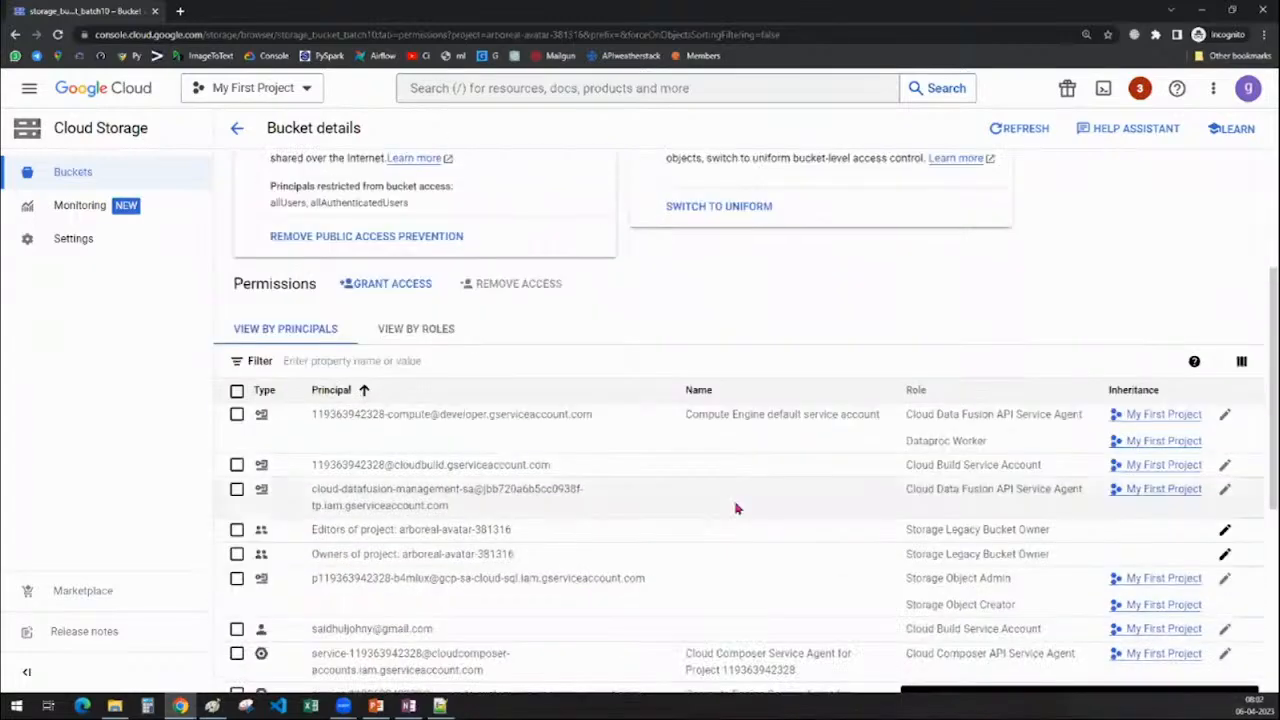
scroll(569, 526, "up", 5)
left_click(701, 448)
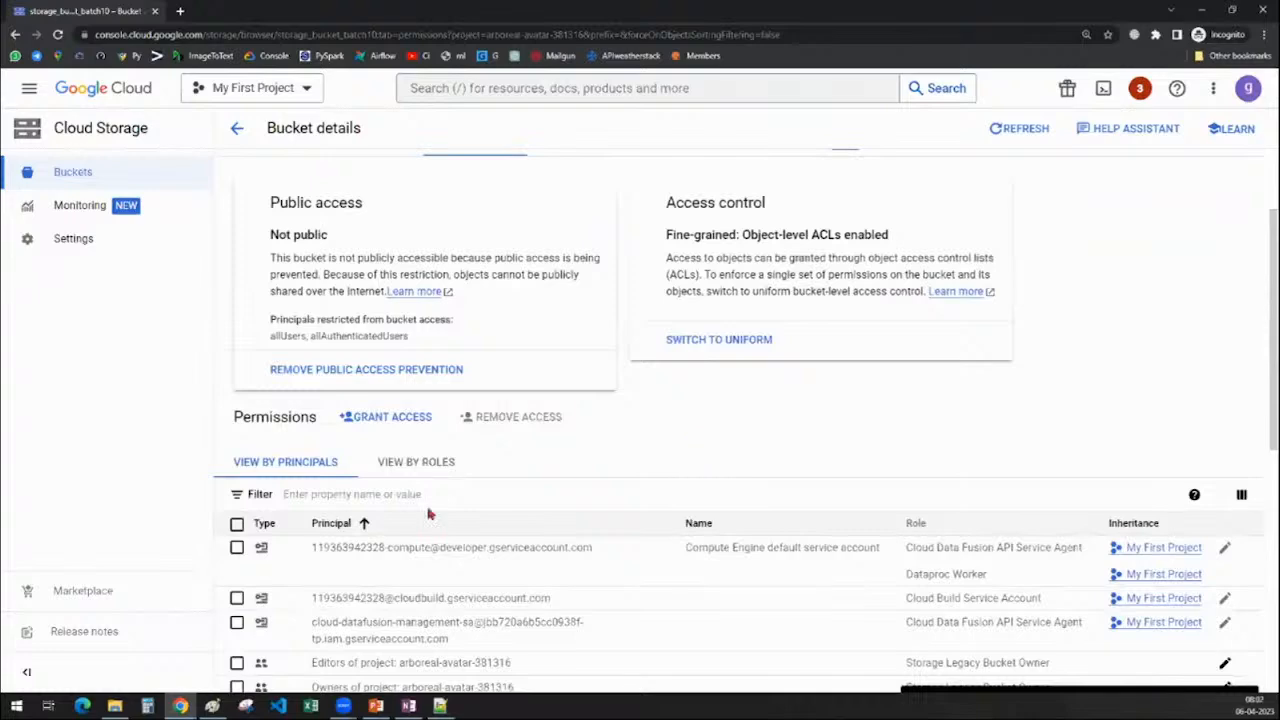
scroll(428, 514, "up", 2)
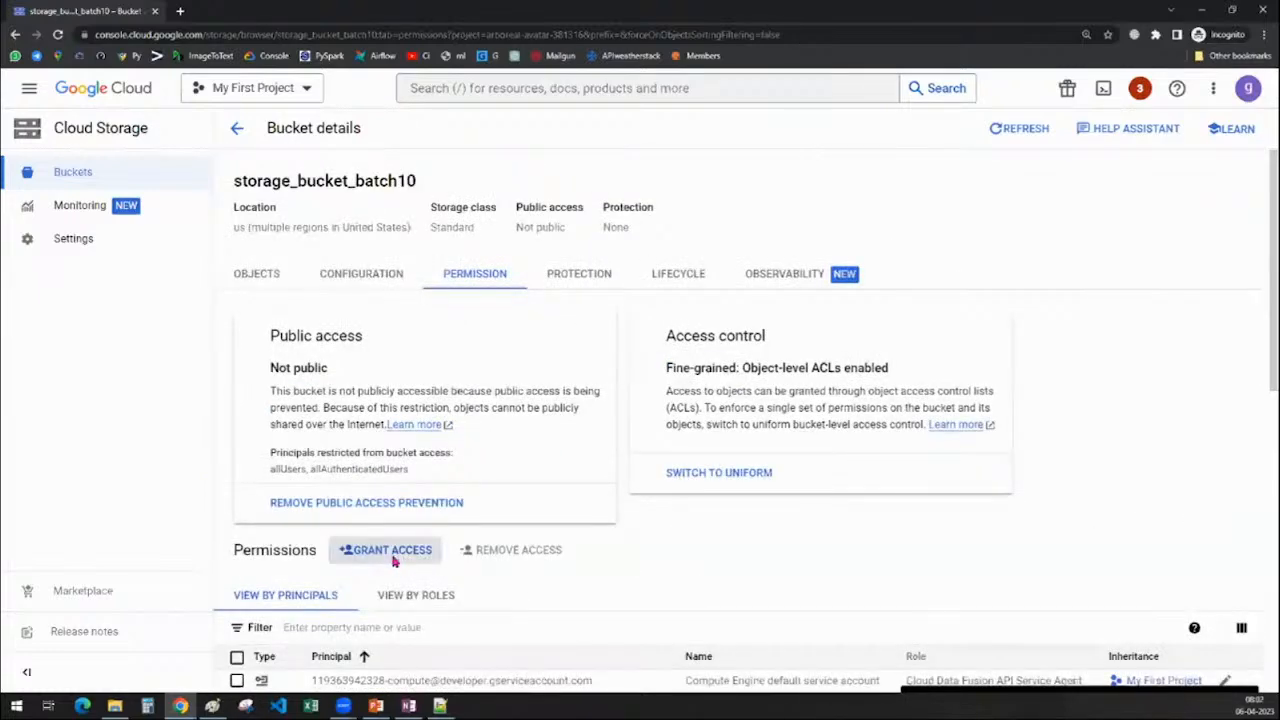
In Grant access, add the user's e-mail address as a new principal
left_click(390, 556)
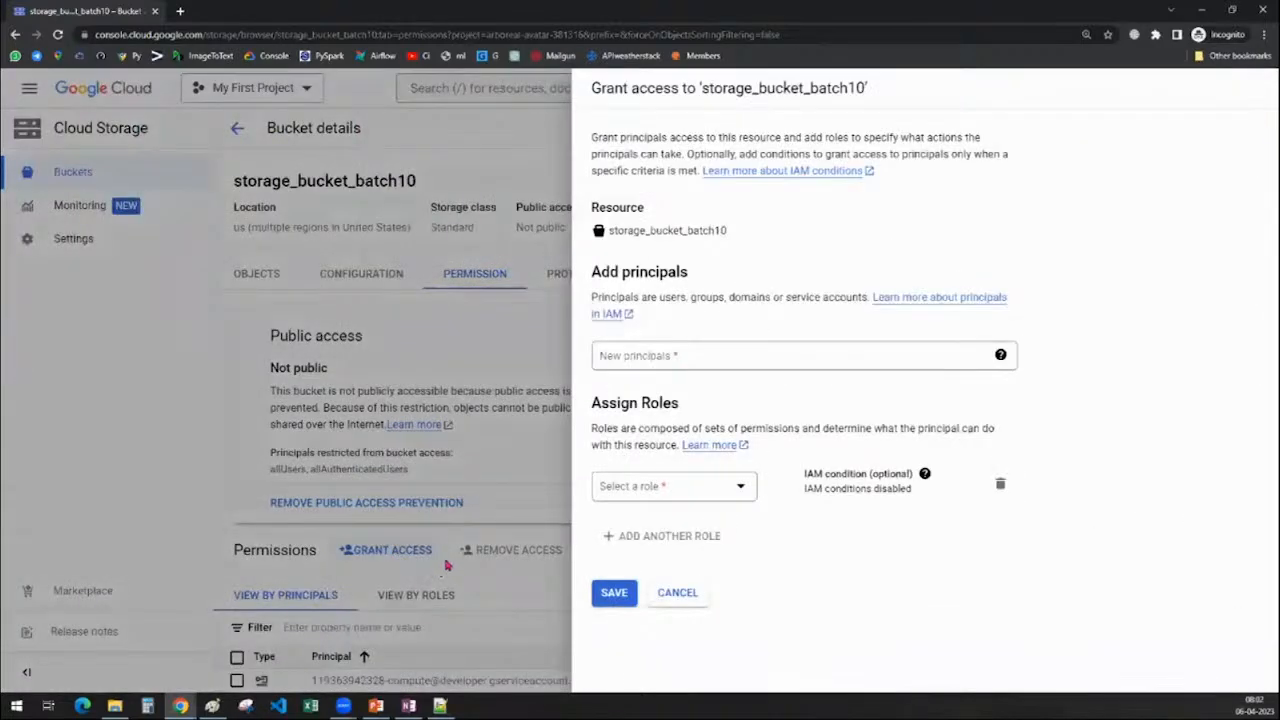
left_click(677, 350)
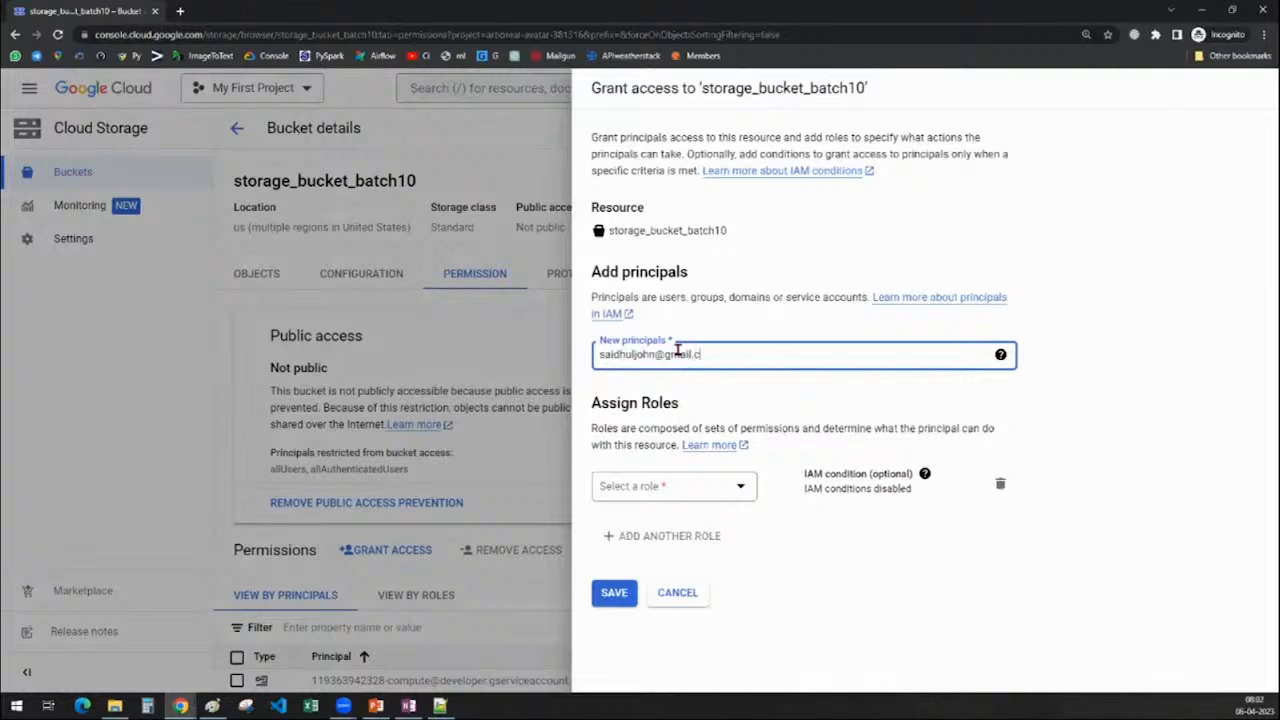
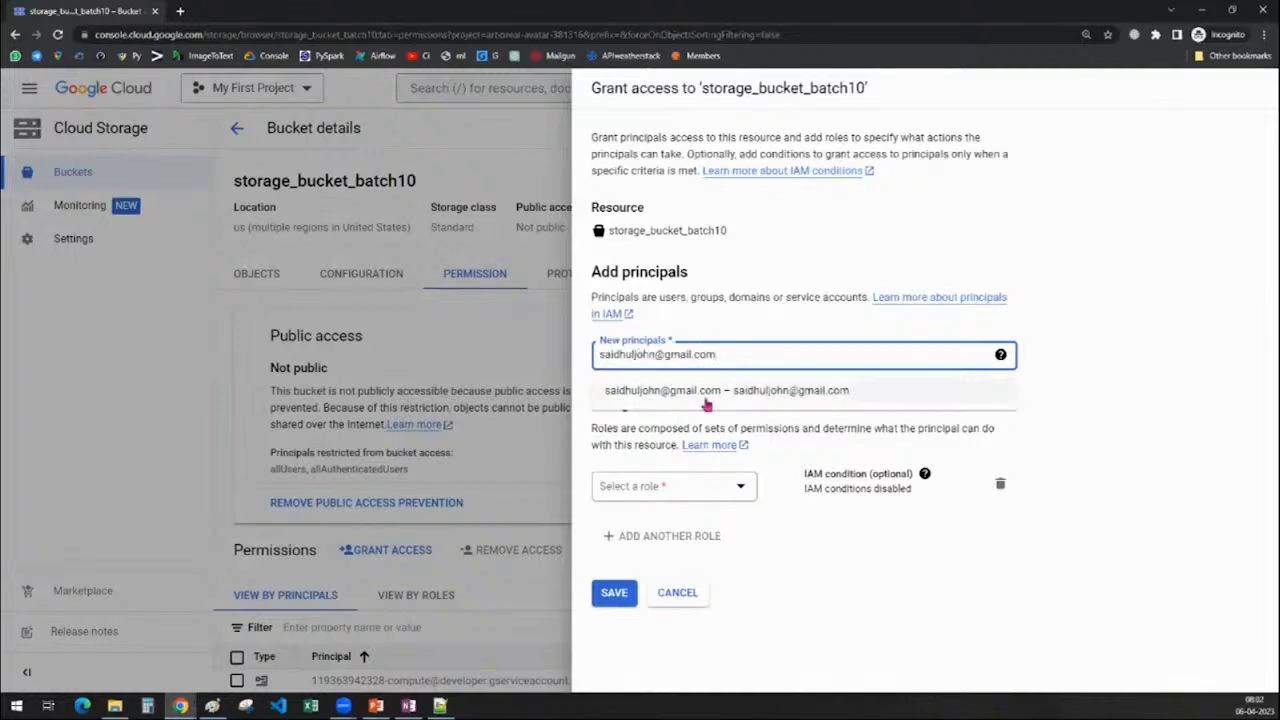
left_click(705, 401)
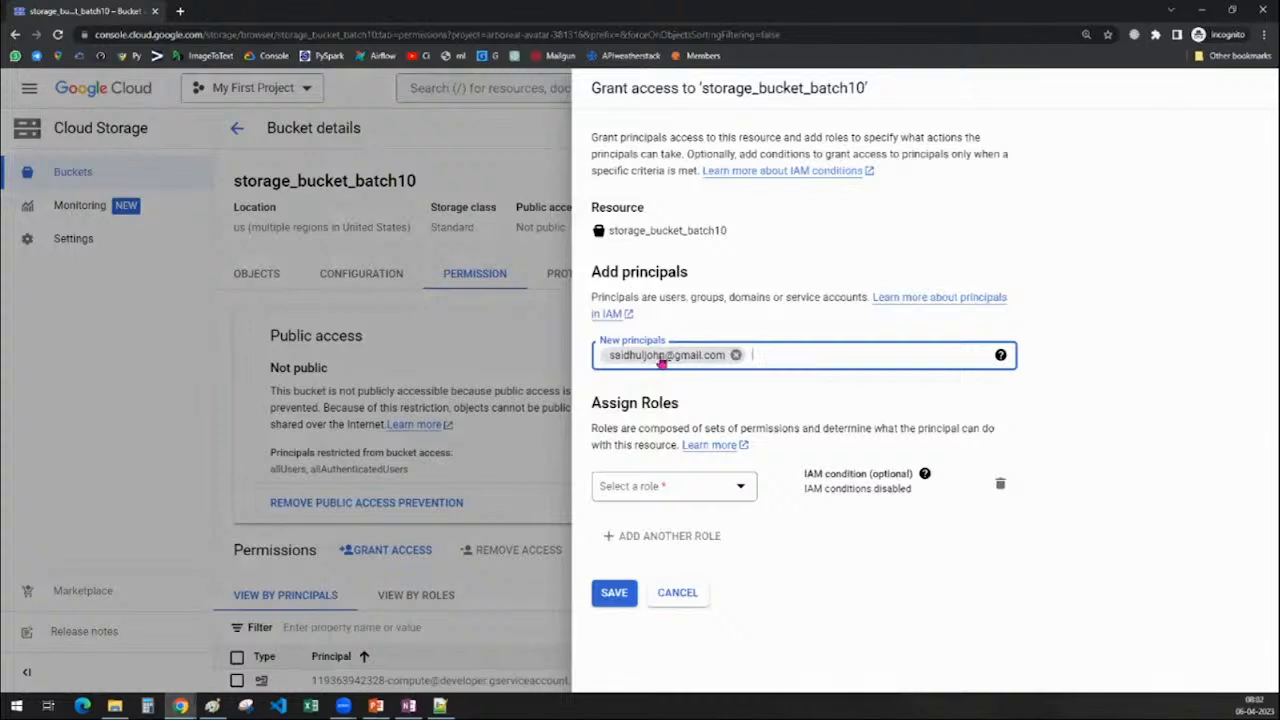
left_click(735, 356)
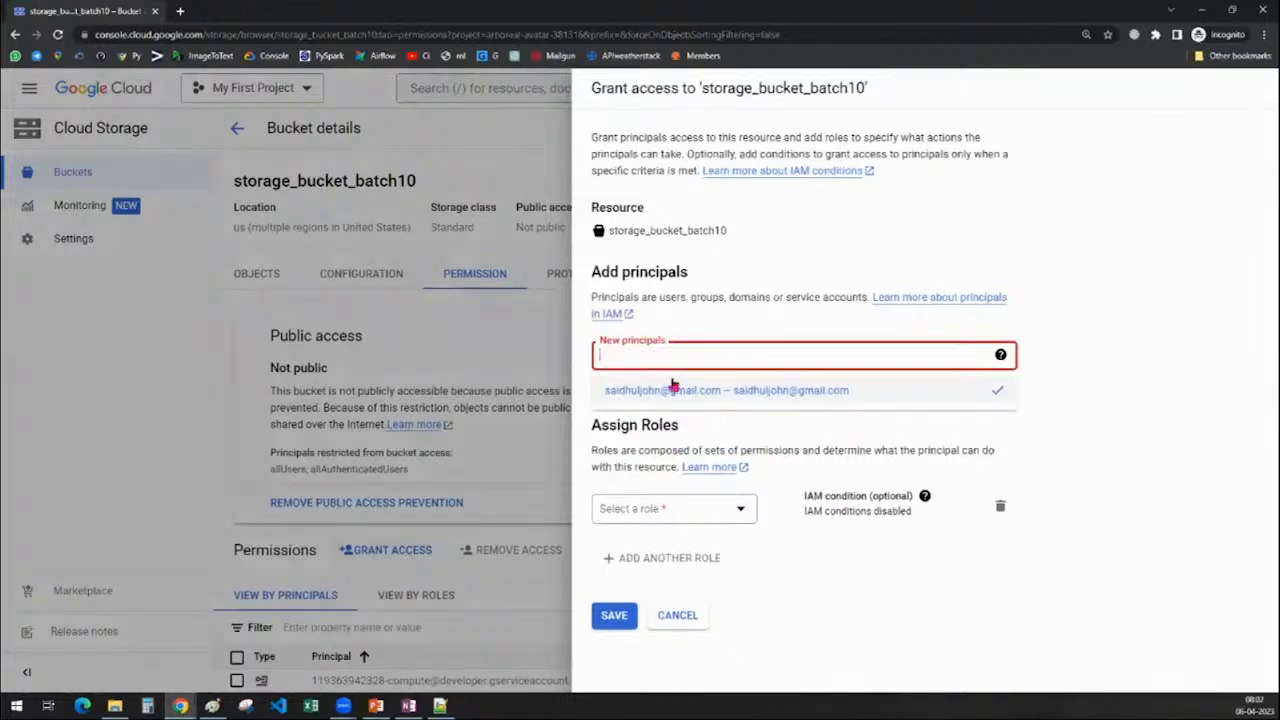
left_click(651, 394)
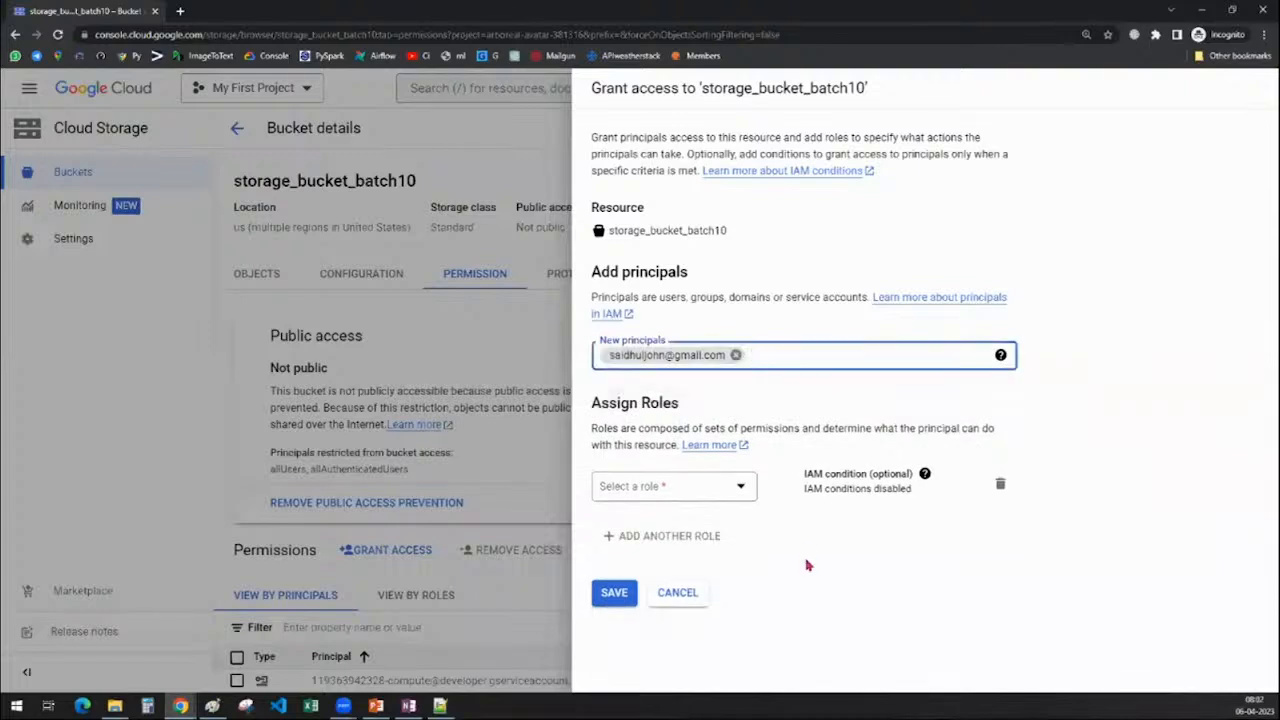
Assign the new principal the Storage Object Admin role and save the grant
left_click(668, 487)
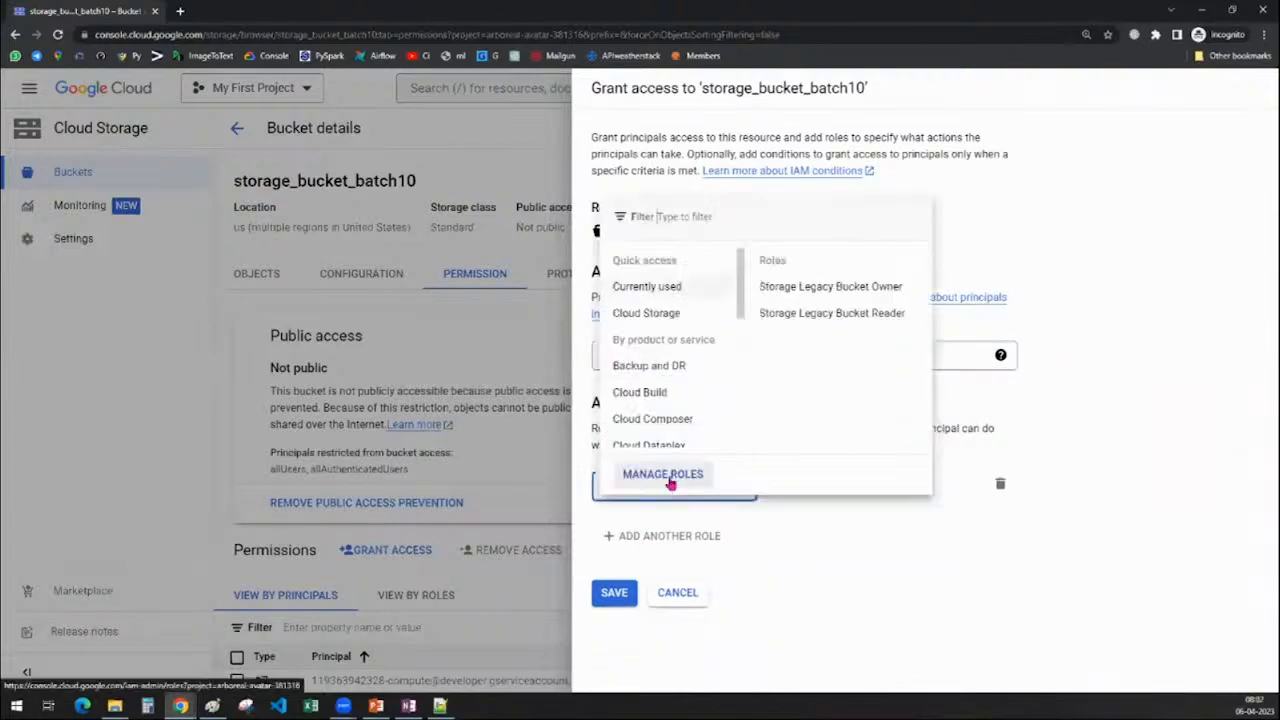
mouse_move(653, 317)
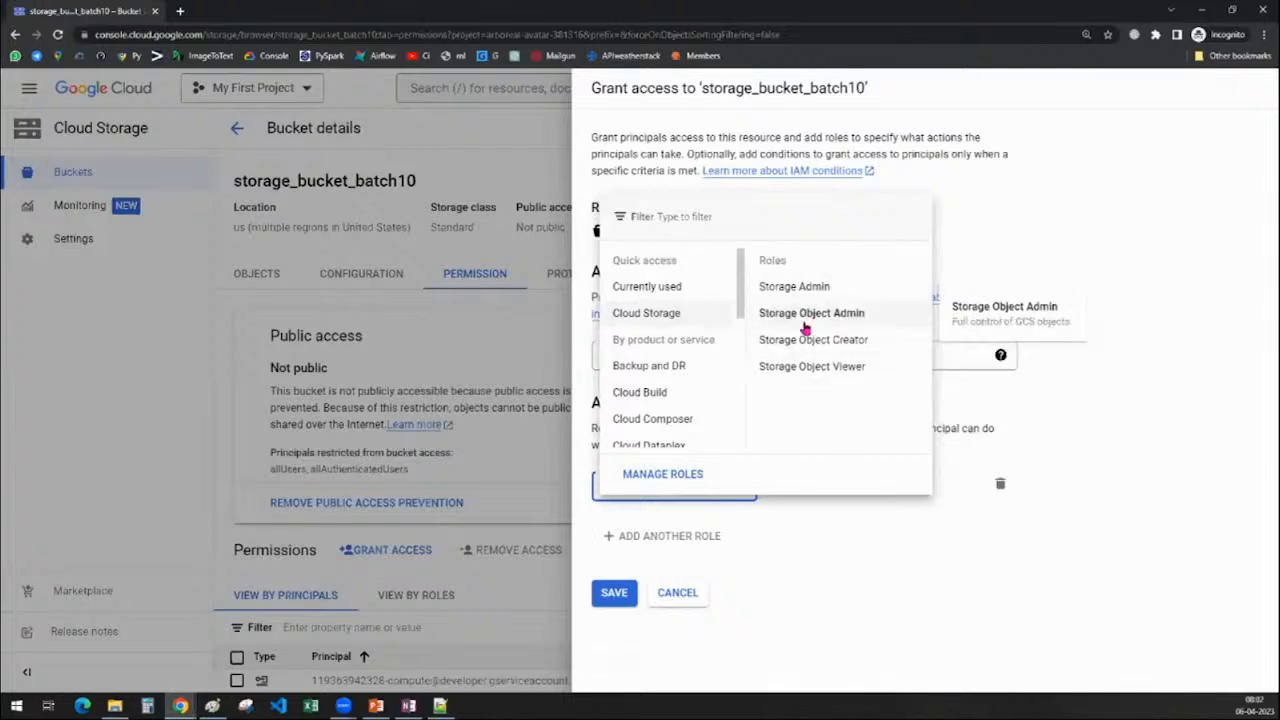
left_click(805, 318)
left_click(614, 603)
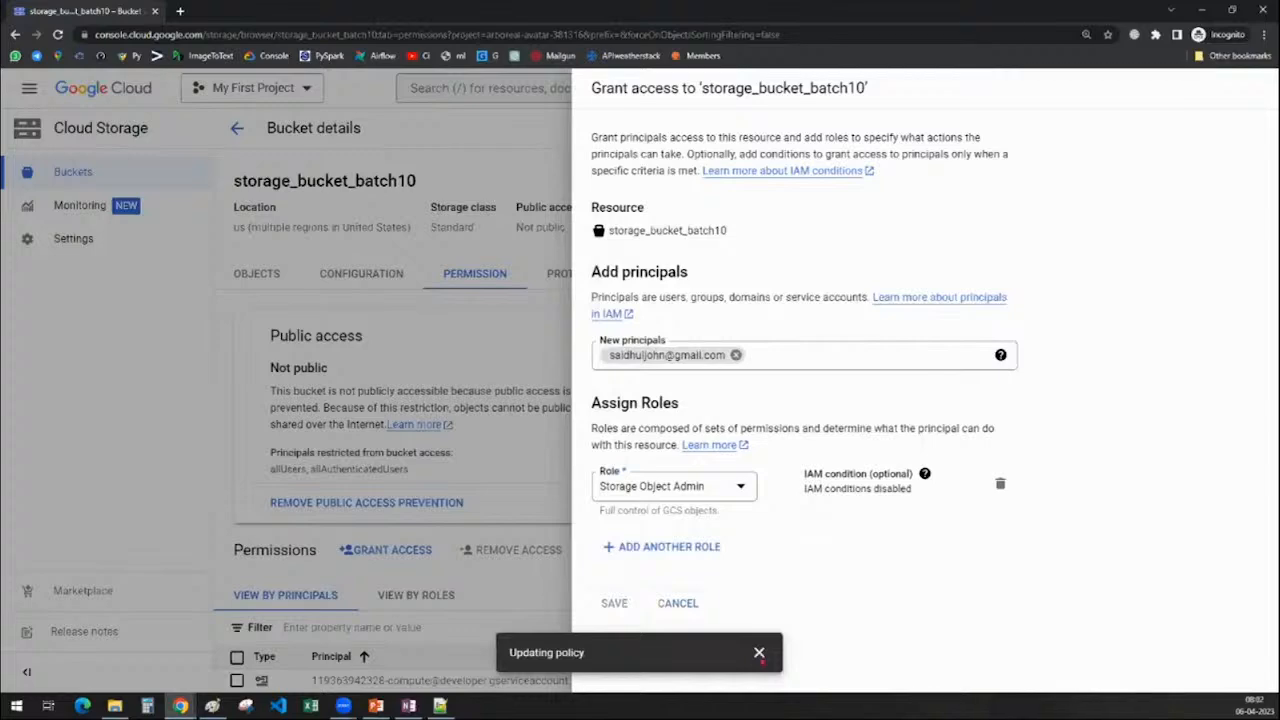
Scroll to the new user's row and highlight its e-mail and Storage Object Admin role
scroll(414, 611, "down", 5)
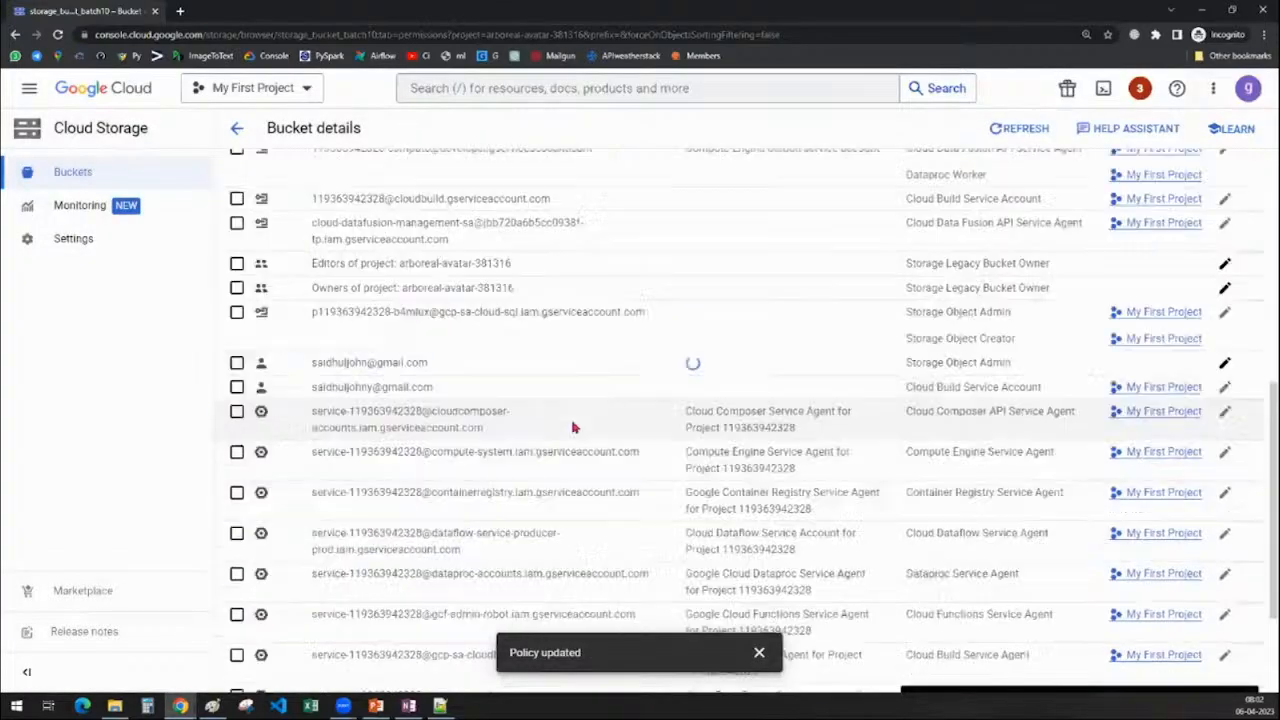
scroll(425, 440, "up", 4)
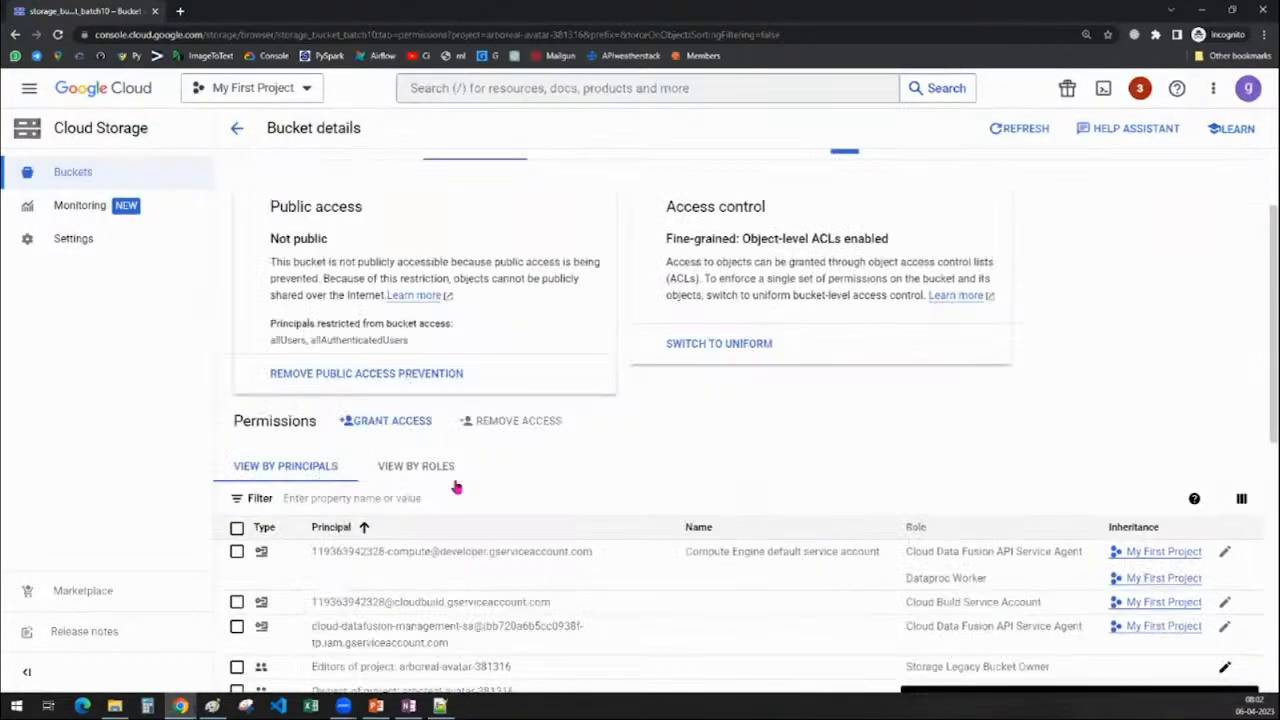
scroll(455, 487, "down", 2)
scroll(463, 537, "down", 1)
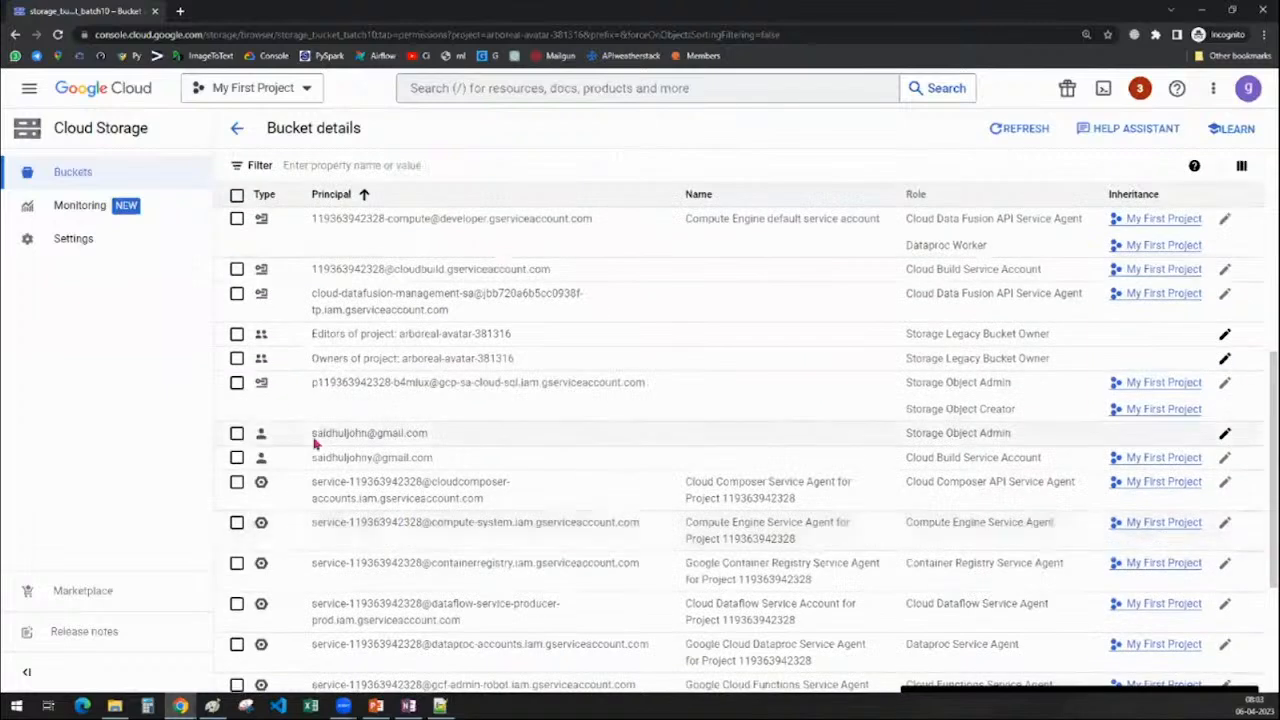
left_click_drag(312, 432, 469, 437)
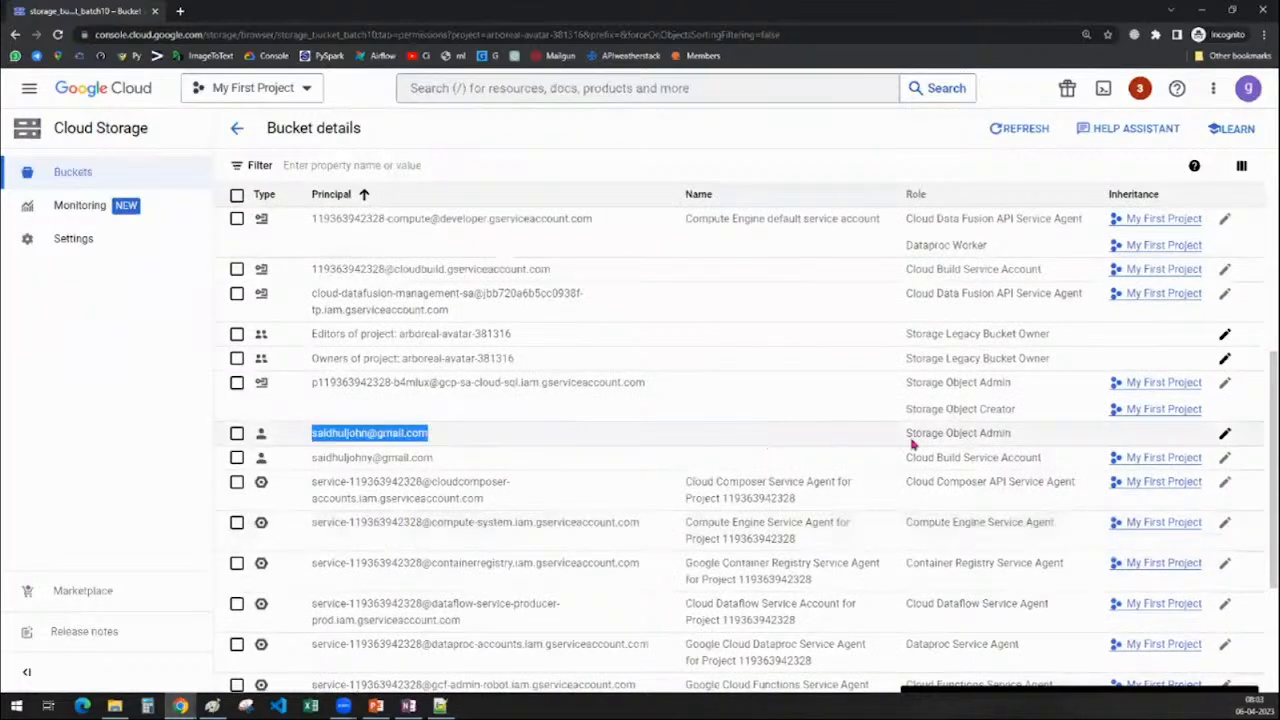
left_click_drag(906, 433, 1012, 435)
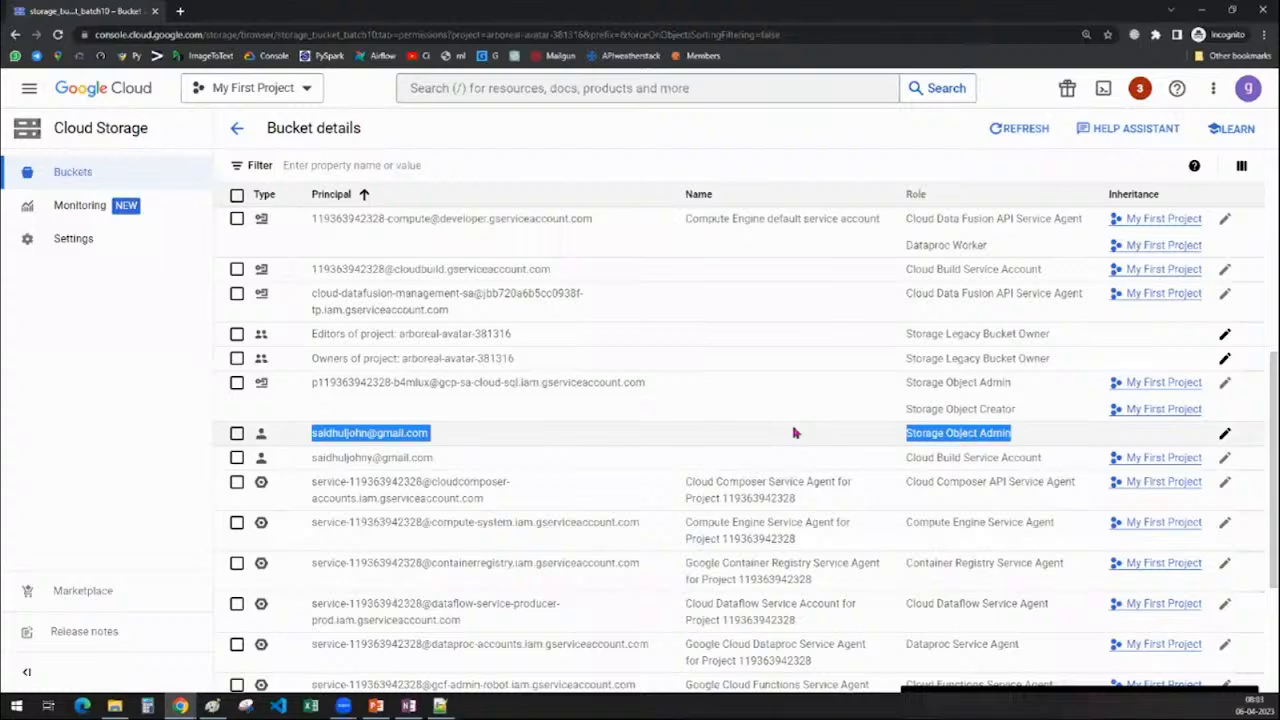
scroll(720, 475, "up", 3)
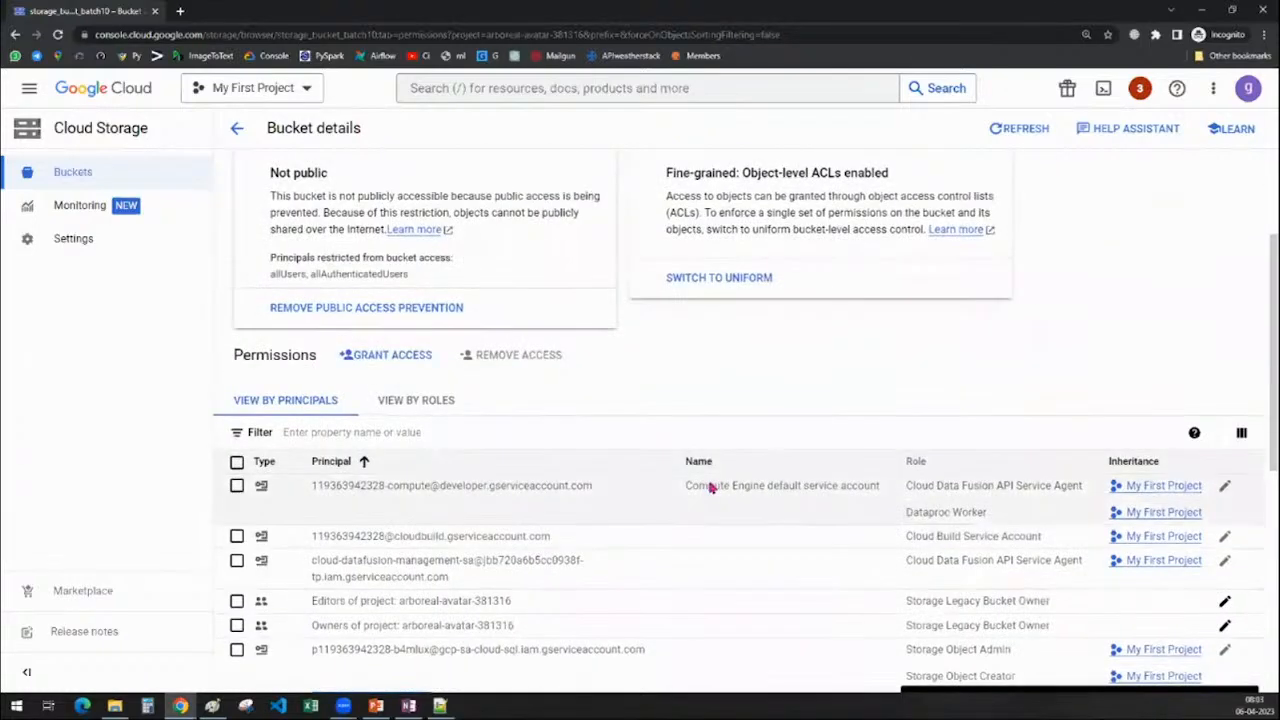
scroll(627, 569, "up", 2)
scroll(627, 569, "down", 2)
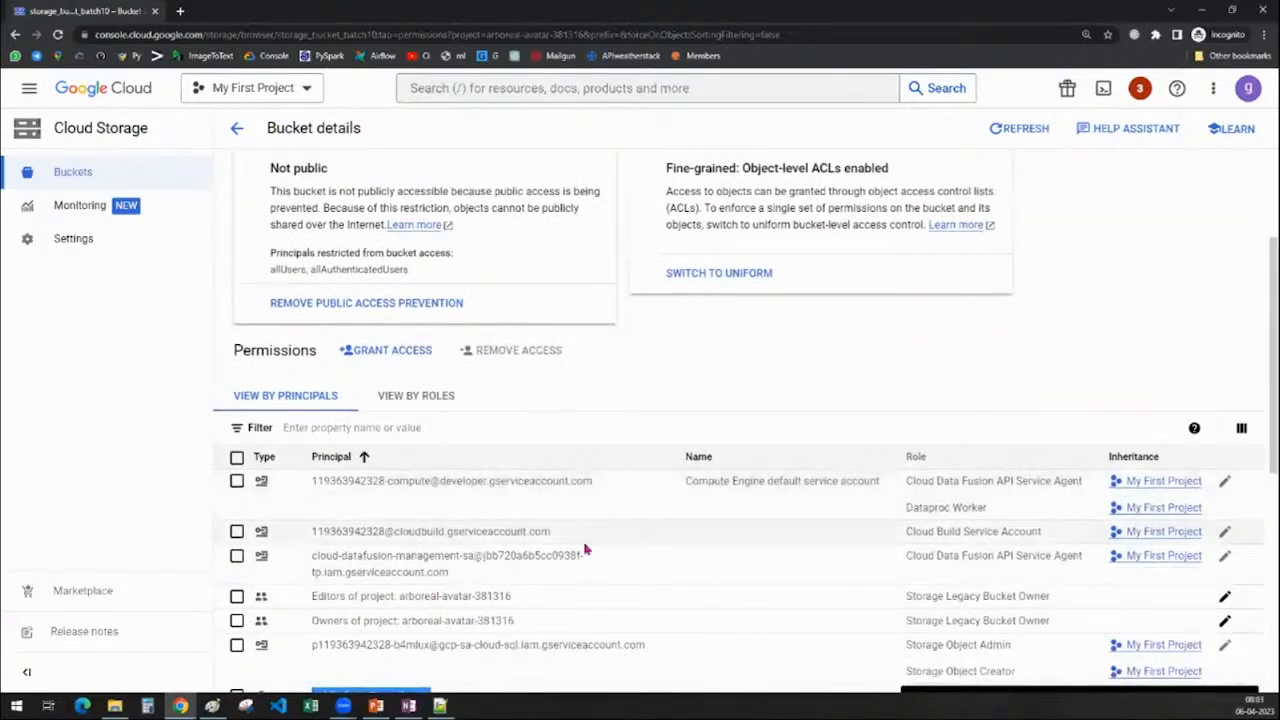
scroll(588, 550, "up", 2)
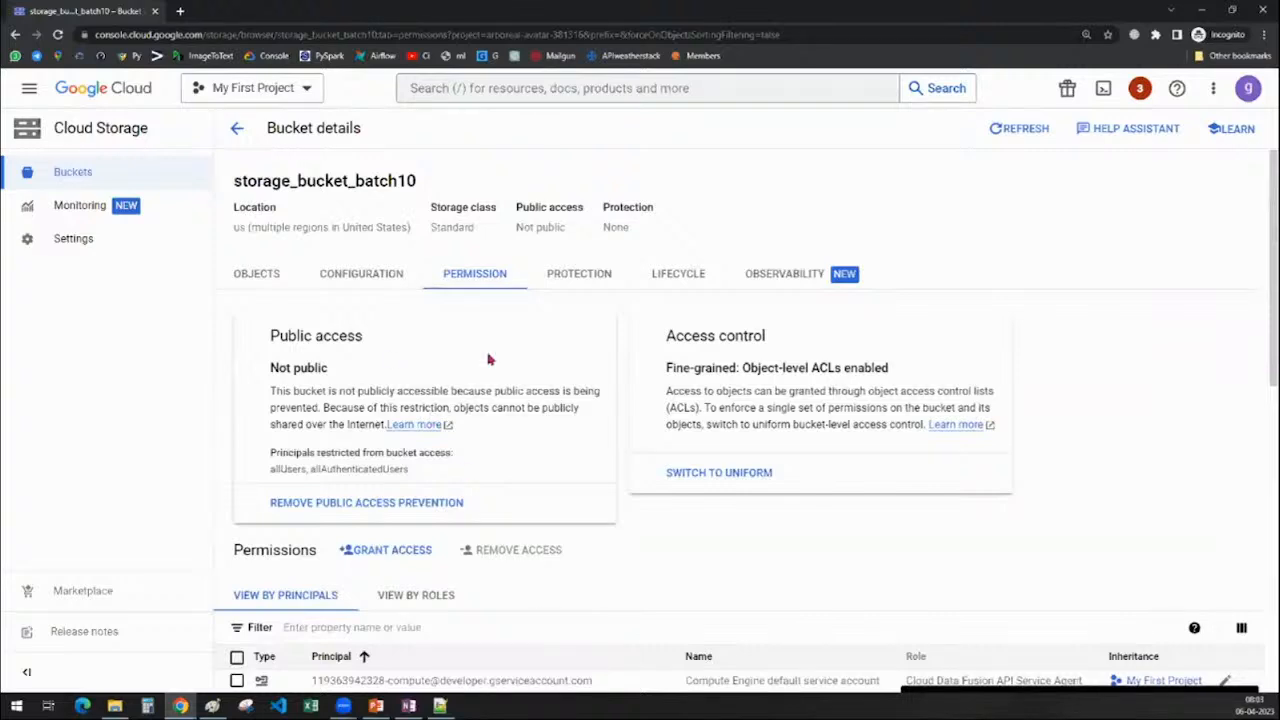
Open region_country_list.csv from the bucket's objects and bring up its access editor
left_click(362, 274)
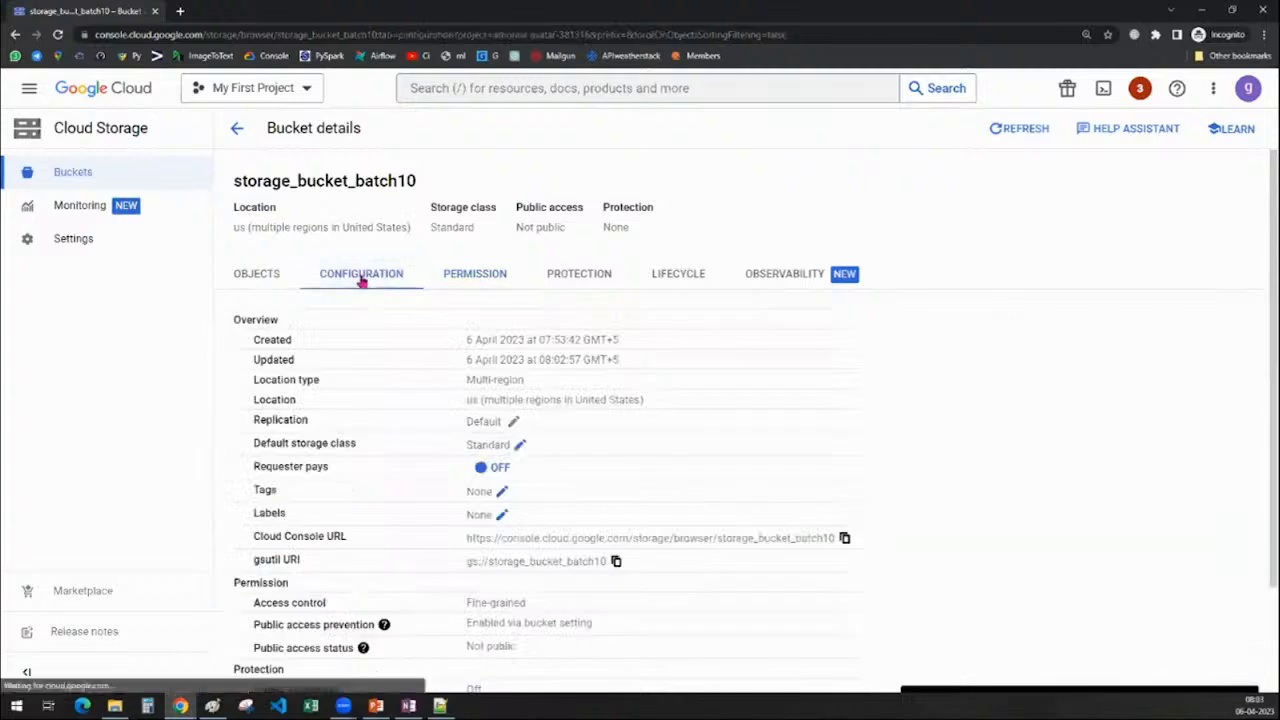
left_click(256, 274)
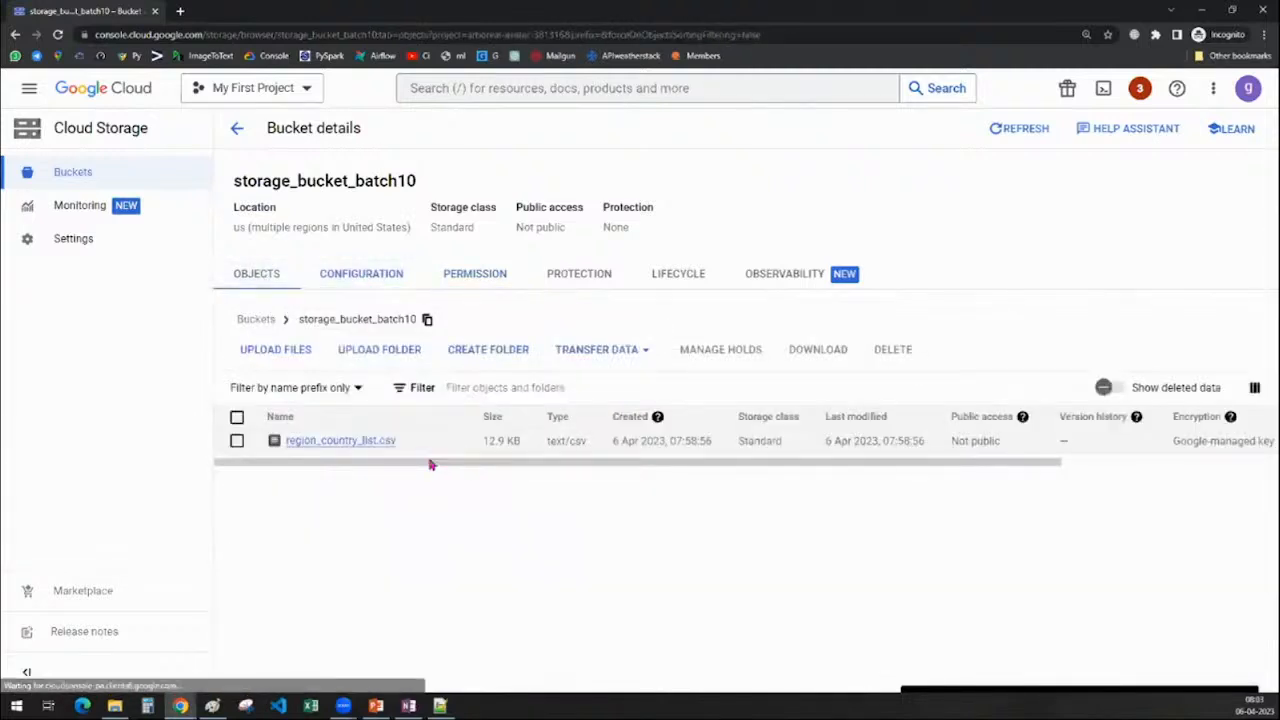
left_click(342, 442)
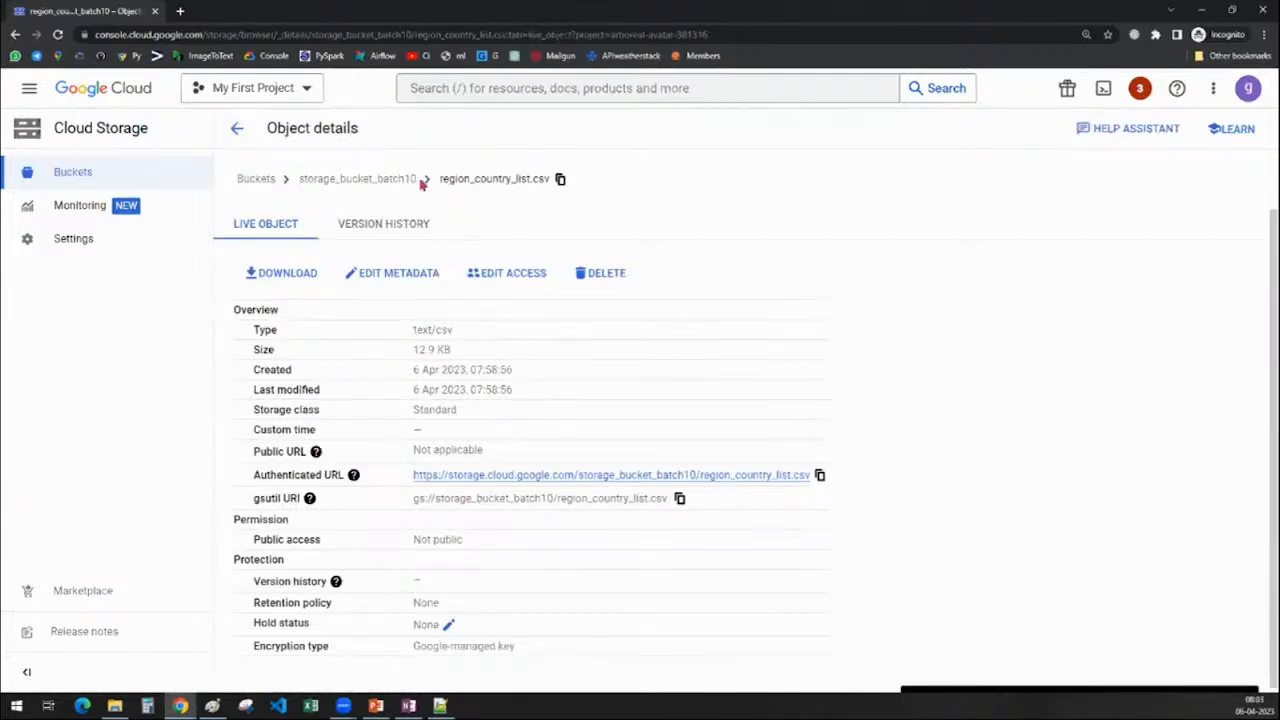
left_click(493, 277)
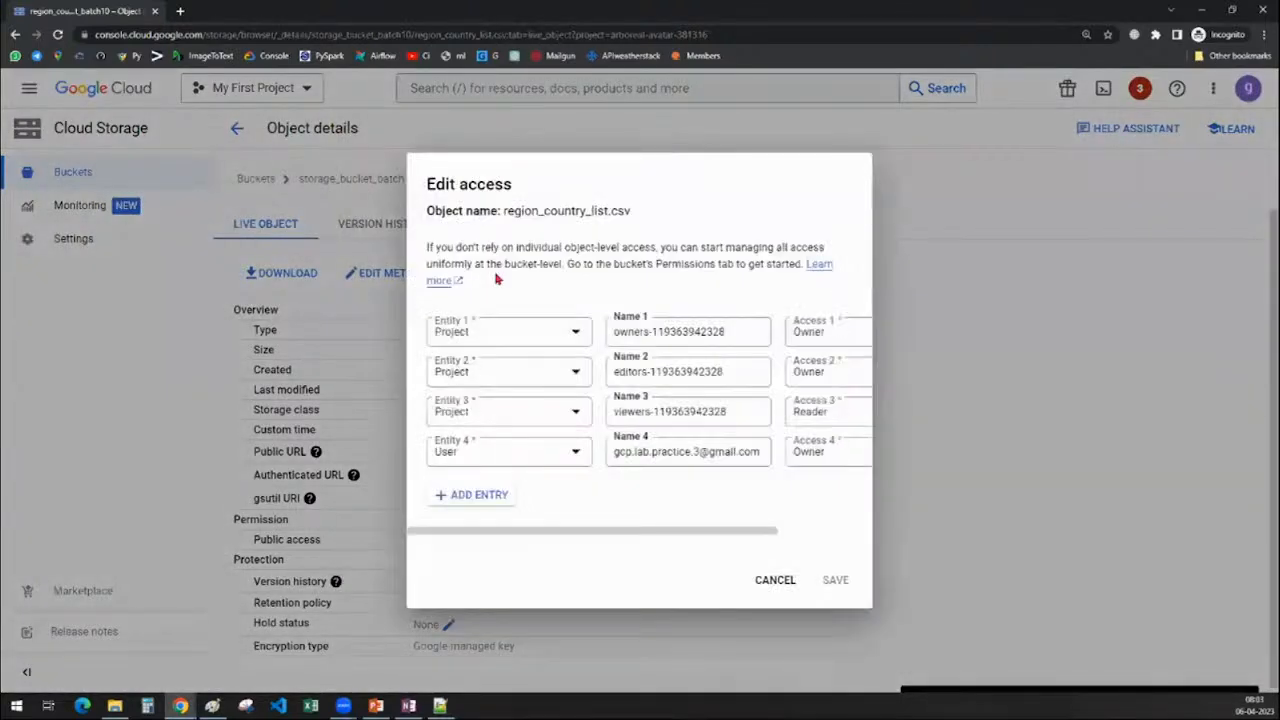
Add a fifth access entry with entity User and the user's e-mail address
left_click(498, 504)
left_click(461, 487)
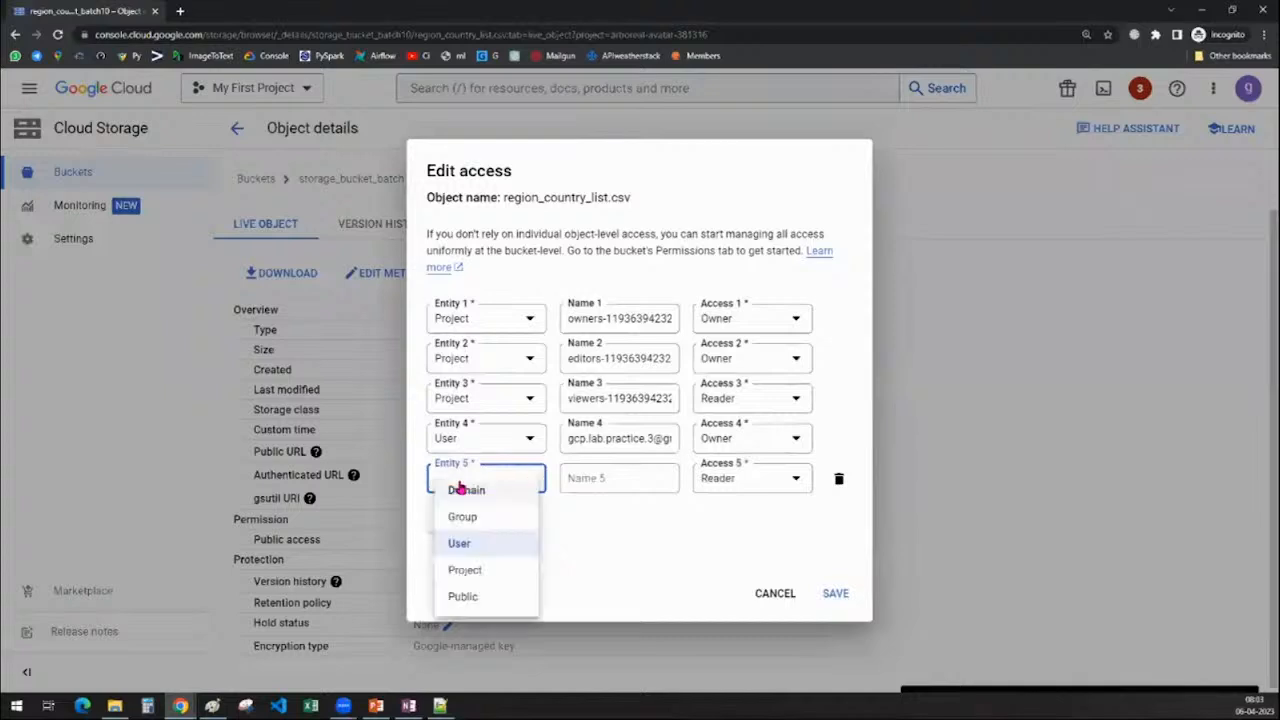
left_click(465, 538)
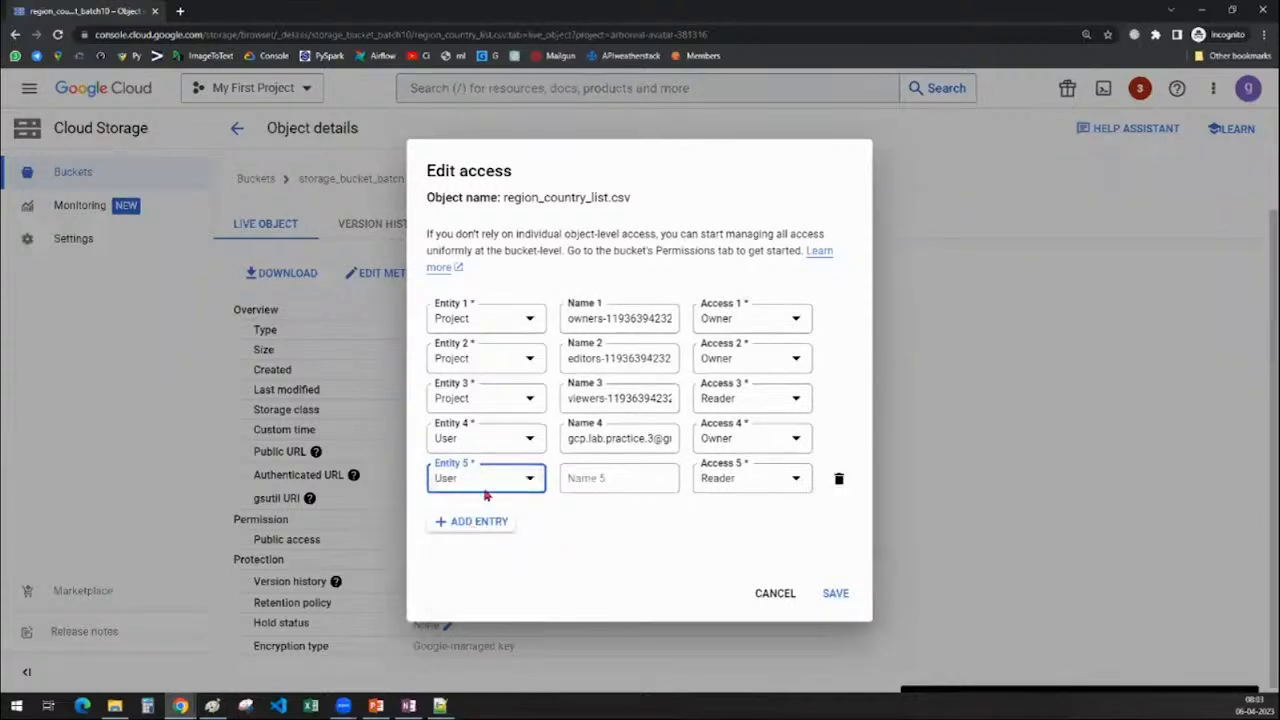
left_click(487, 491)
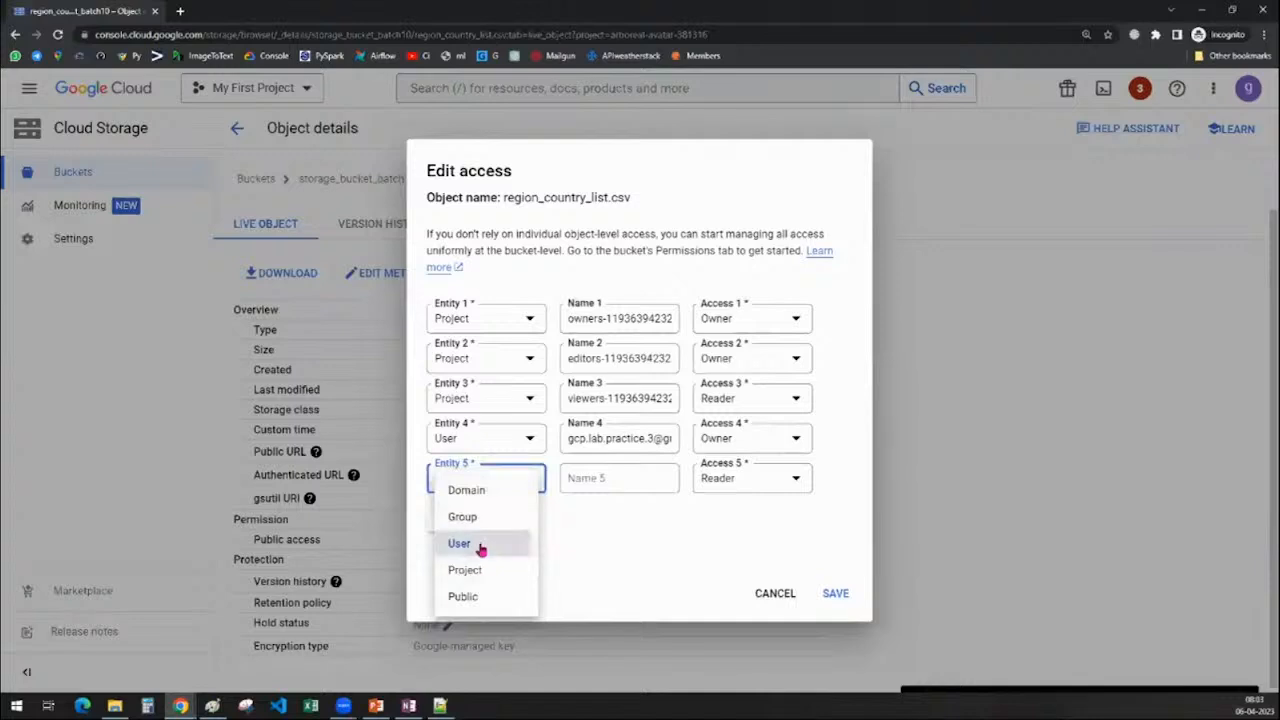
left_click(482, 540)
left_click(610, 481)
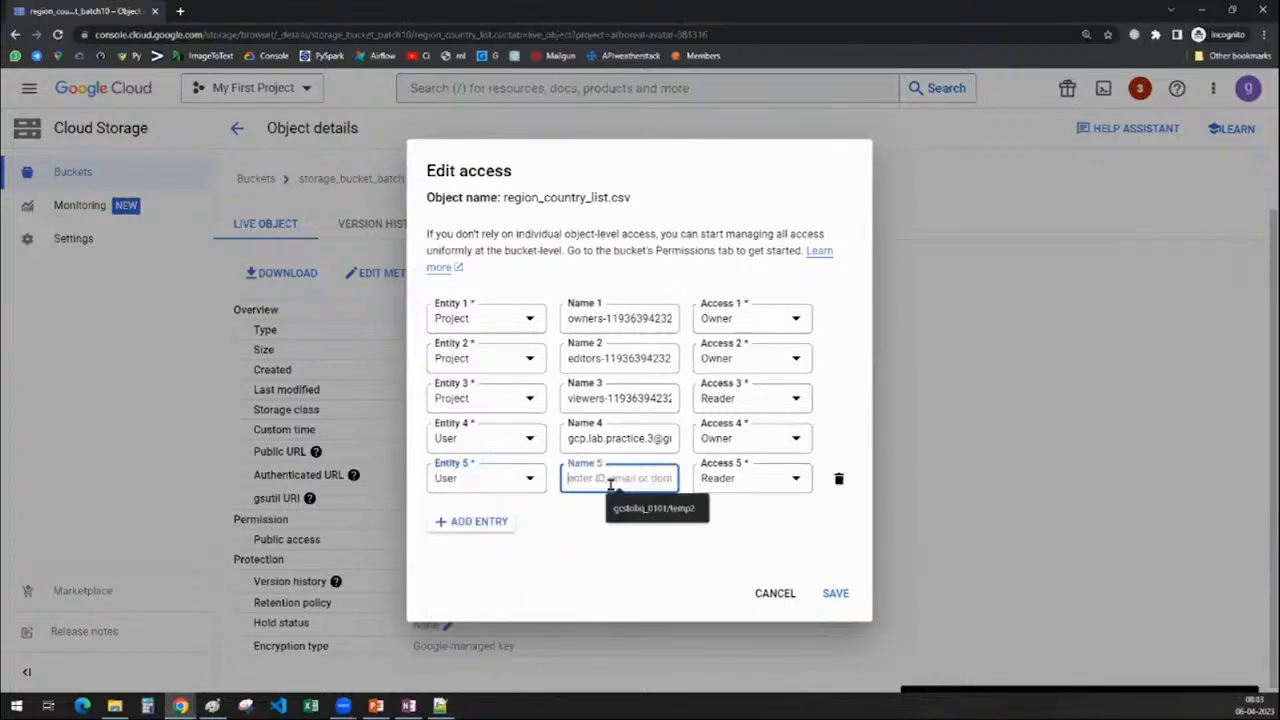
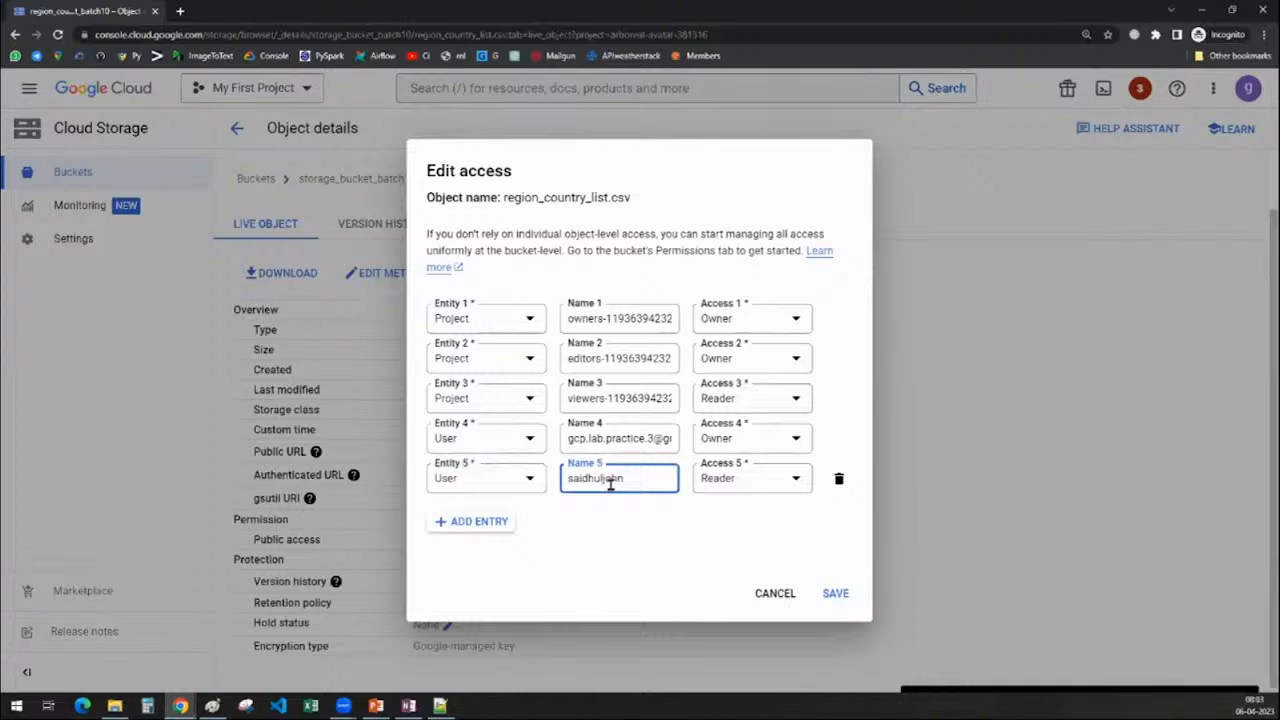
Give the fifth entry Owner access and save the object's access list
left_click(723, 551)
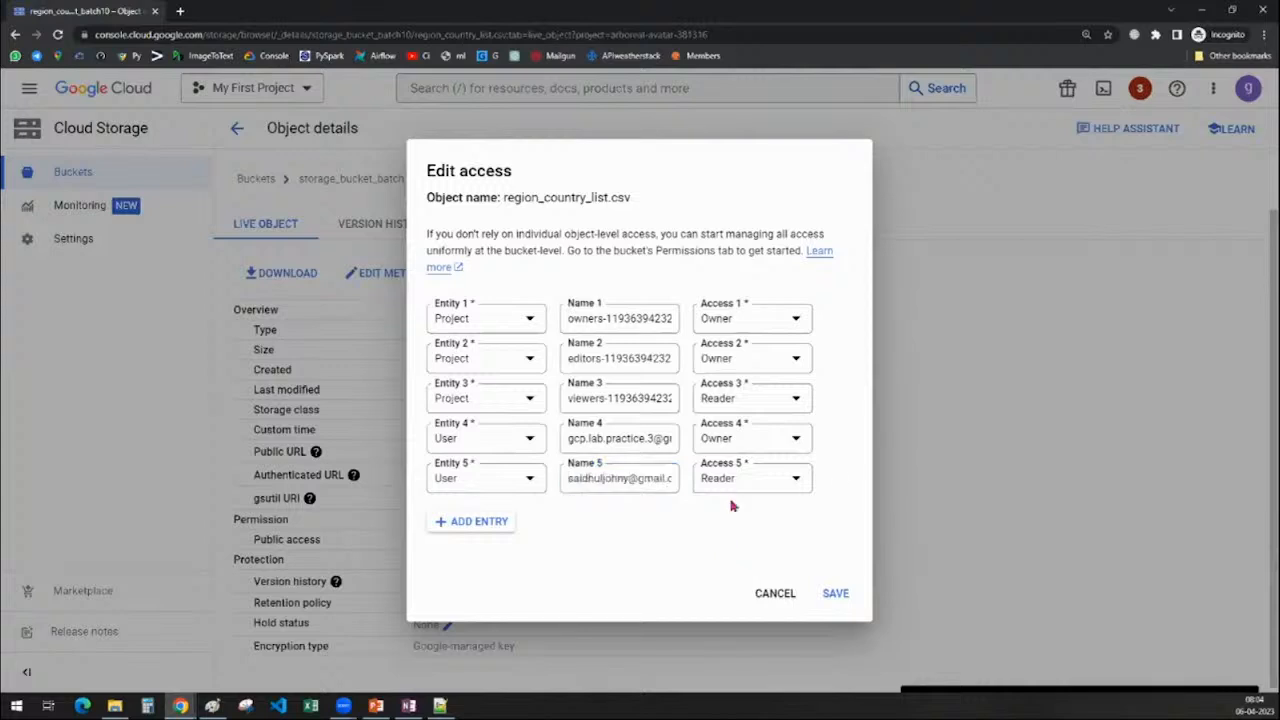
left_click(727, 490)
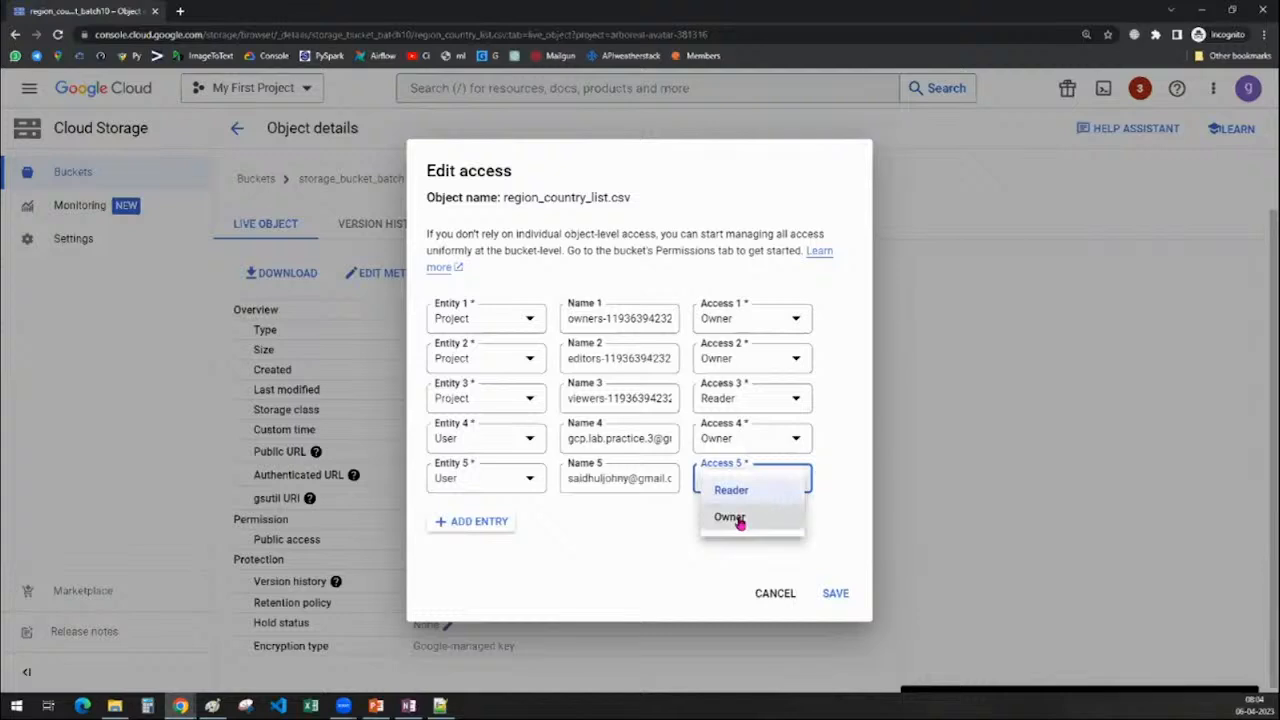
left_click(740, 521)
left_click(832, 598)
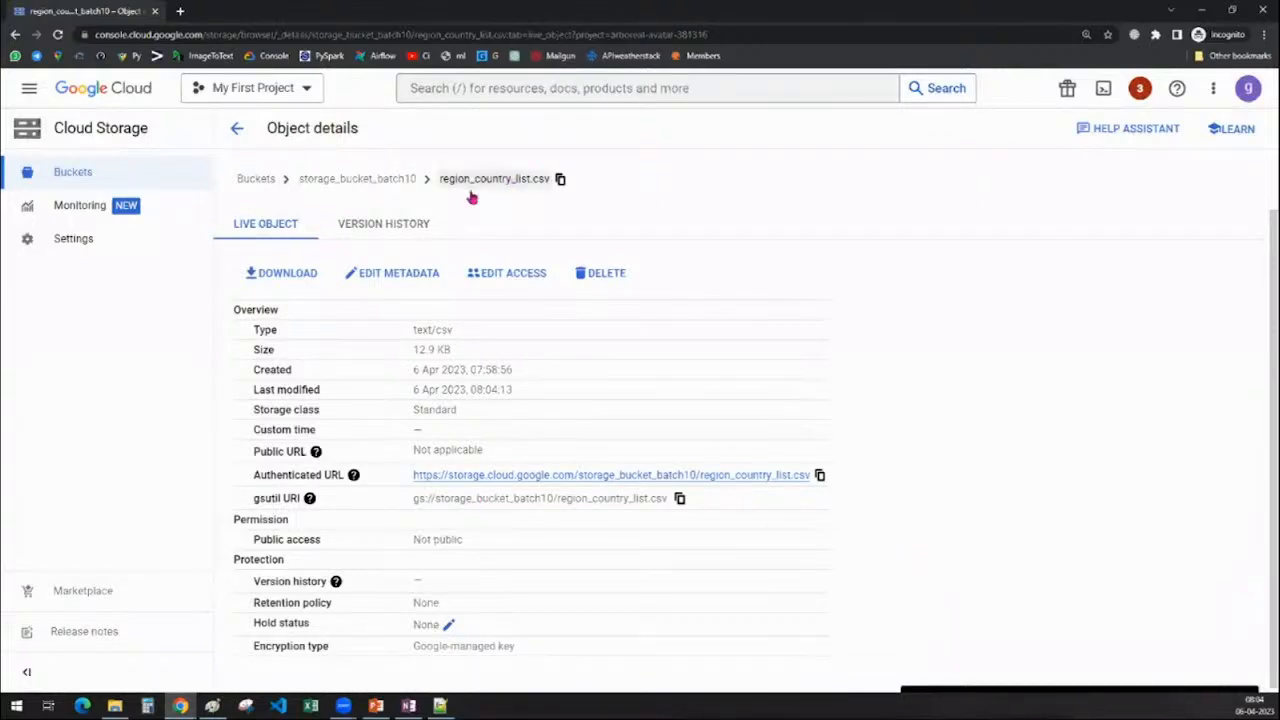
Reopen region_country_list.csv's access settings and select the fifth entry's e-mail address
left_click(509, 277)
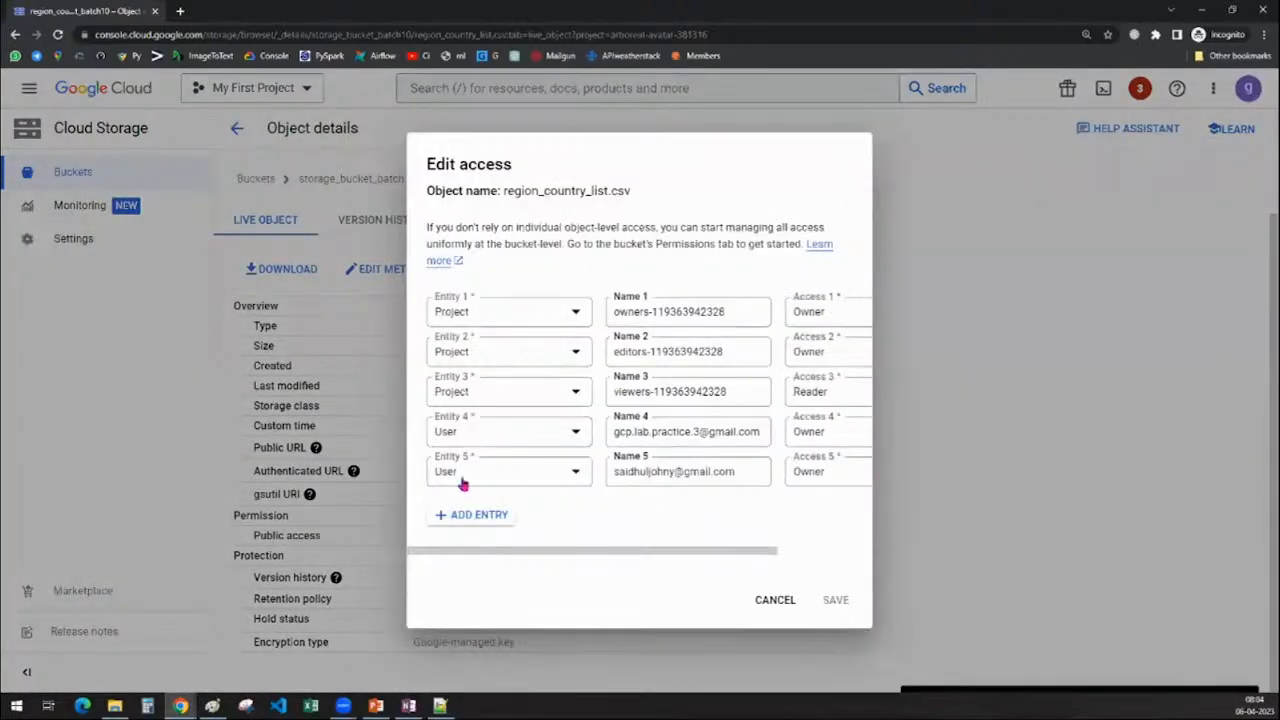
double_click(644, 479)
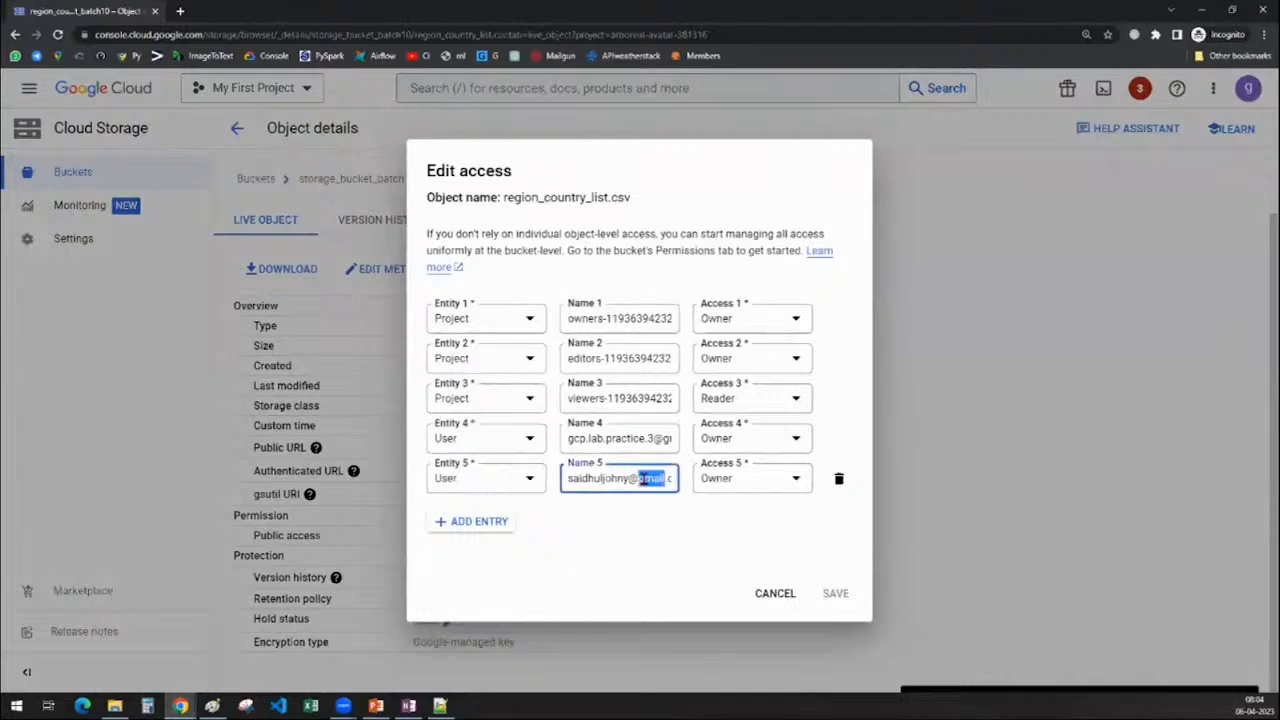
left_click(640, 518)
left_click_drag(567, 480, 685, 495)
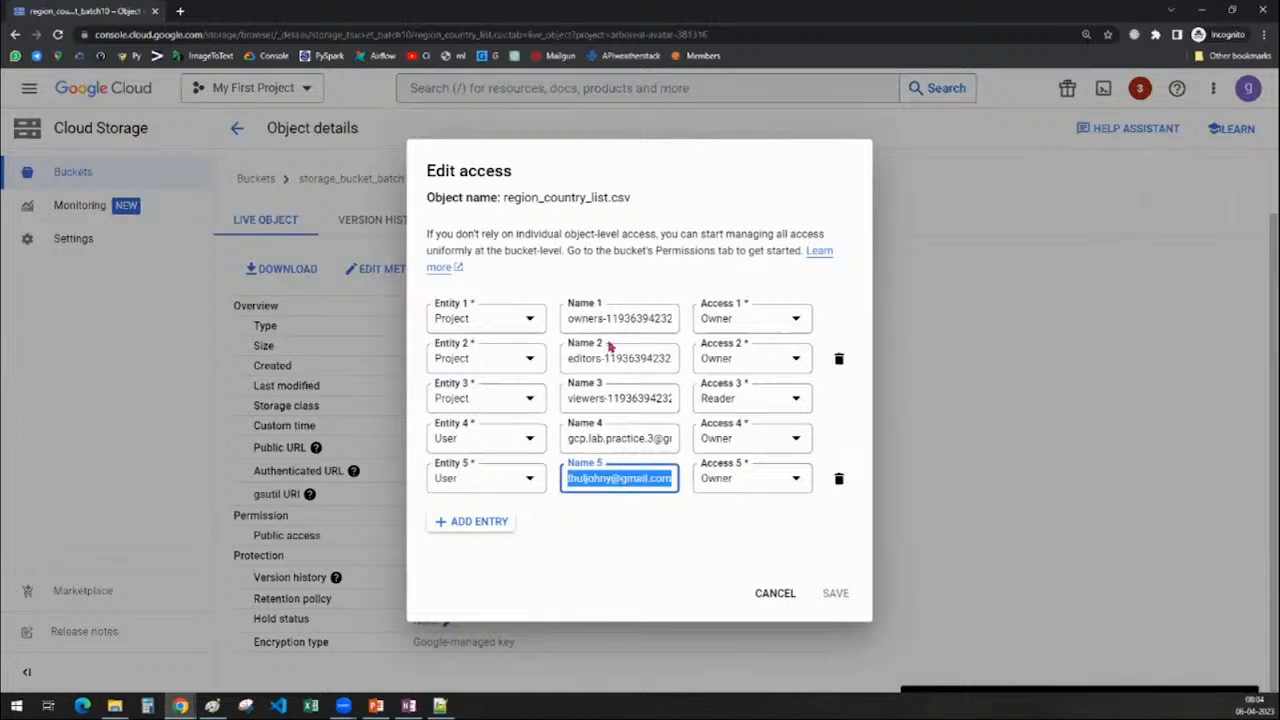
Inspect the owners, editors and viewers entries and the fourth and fifth e-mail addresses
double_click(582, 320)
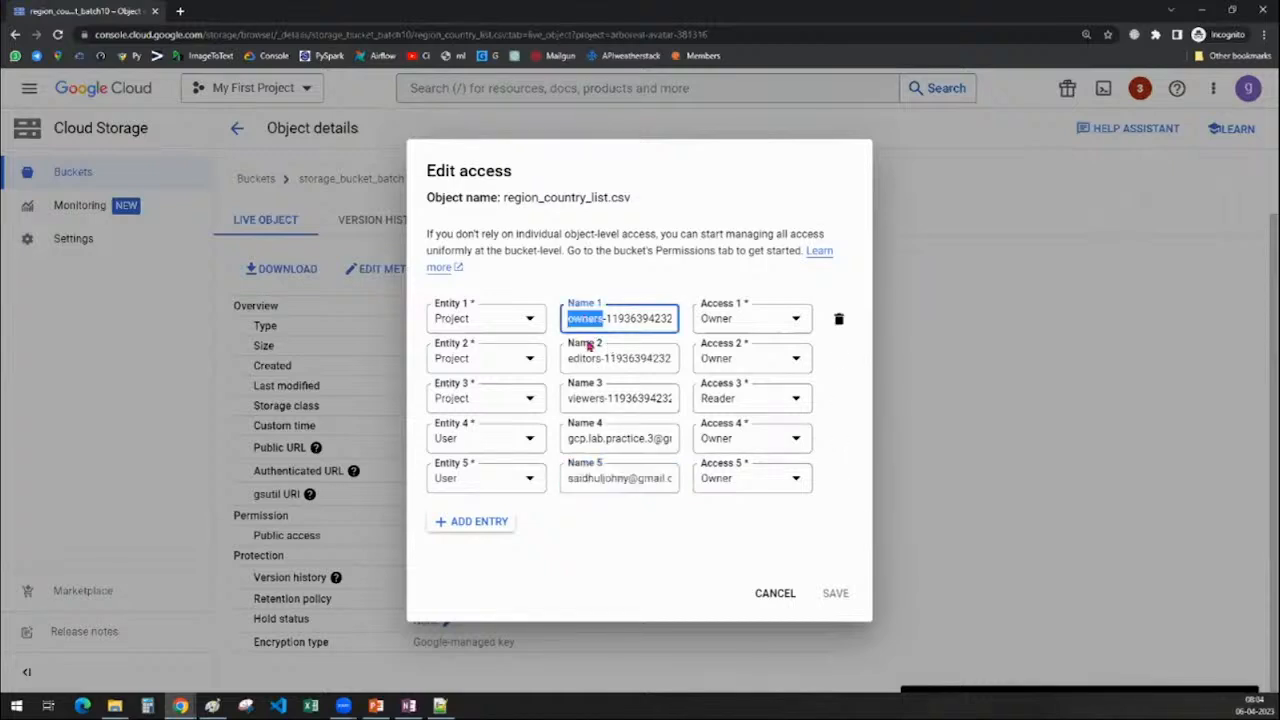
double_click(585, 358)
double_click(586, 400)
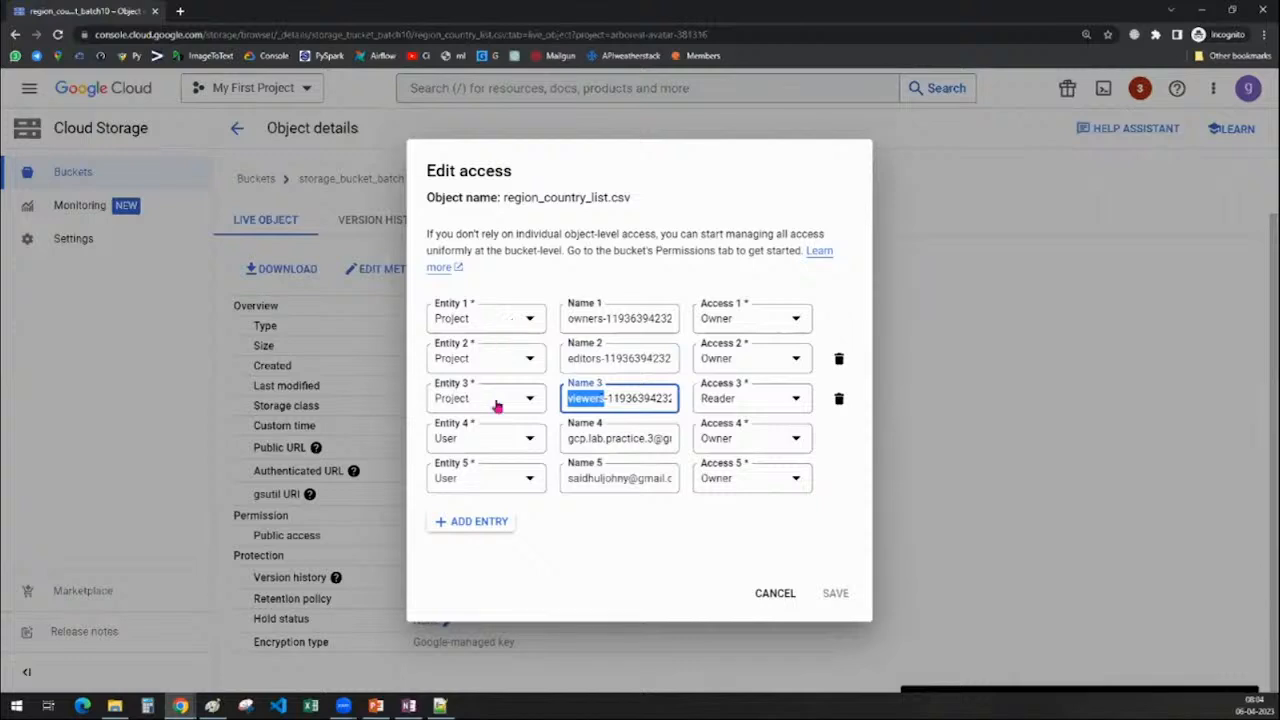
left_click_drag(566, 438, 590, 437)
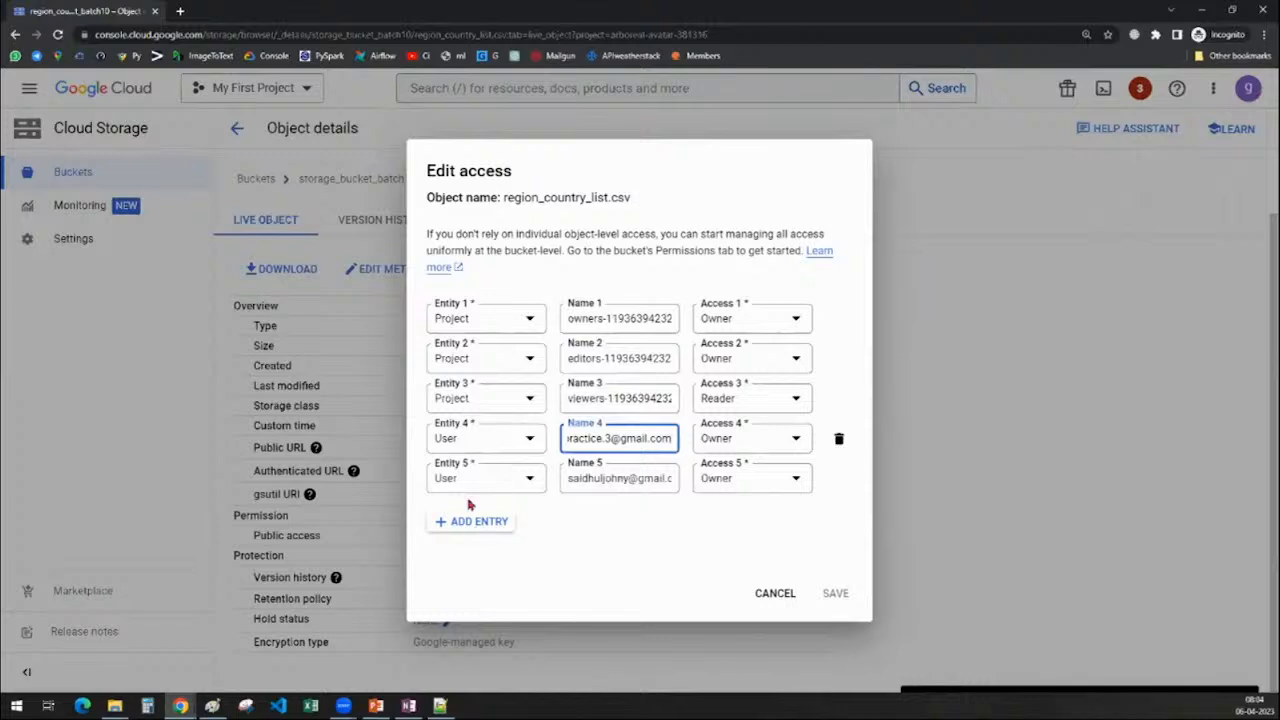
triple_click(569, 478)
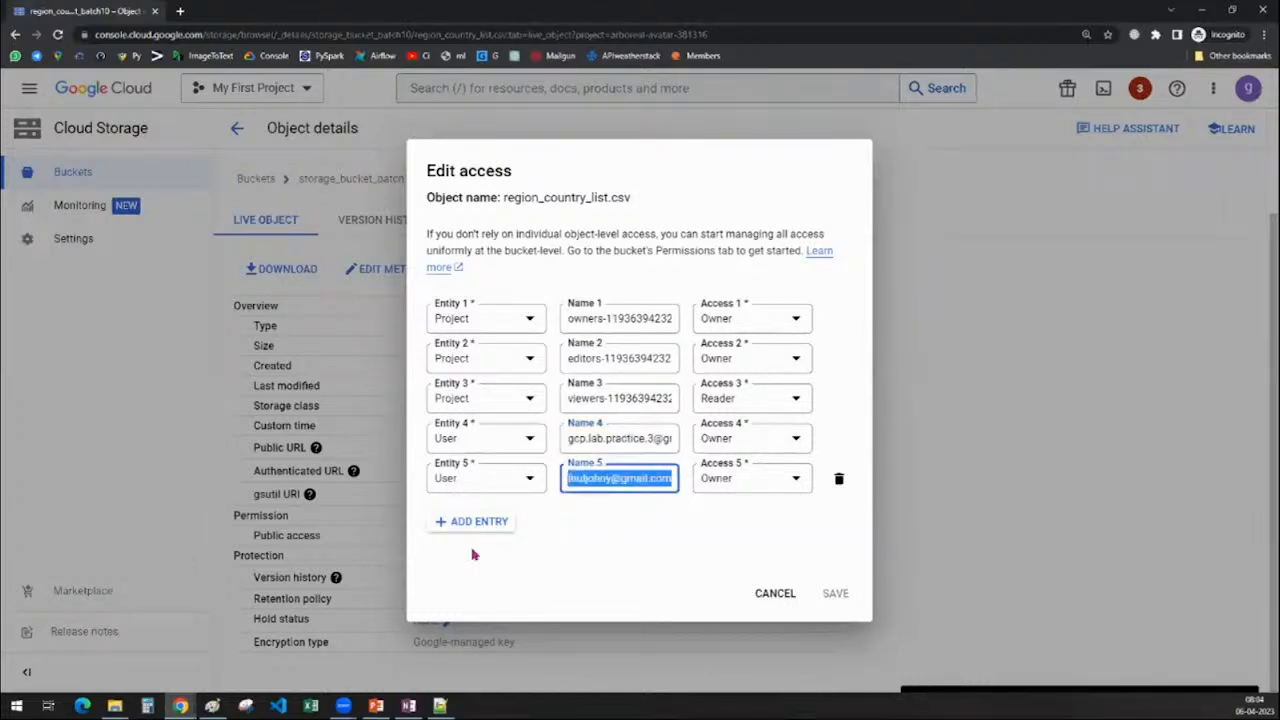
double_click(620, 479)
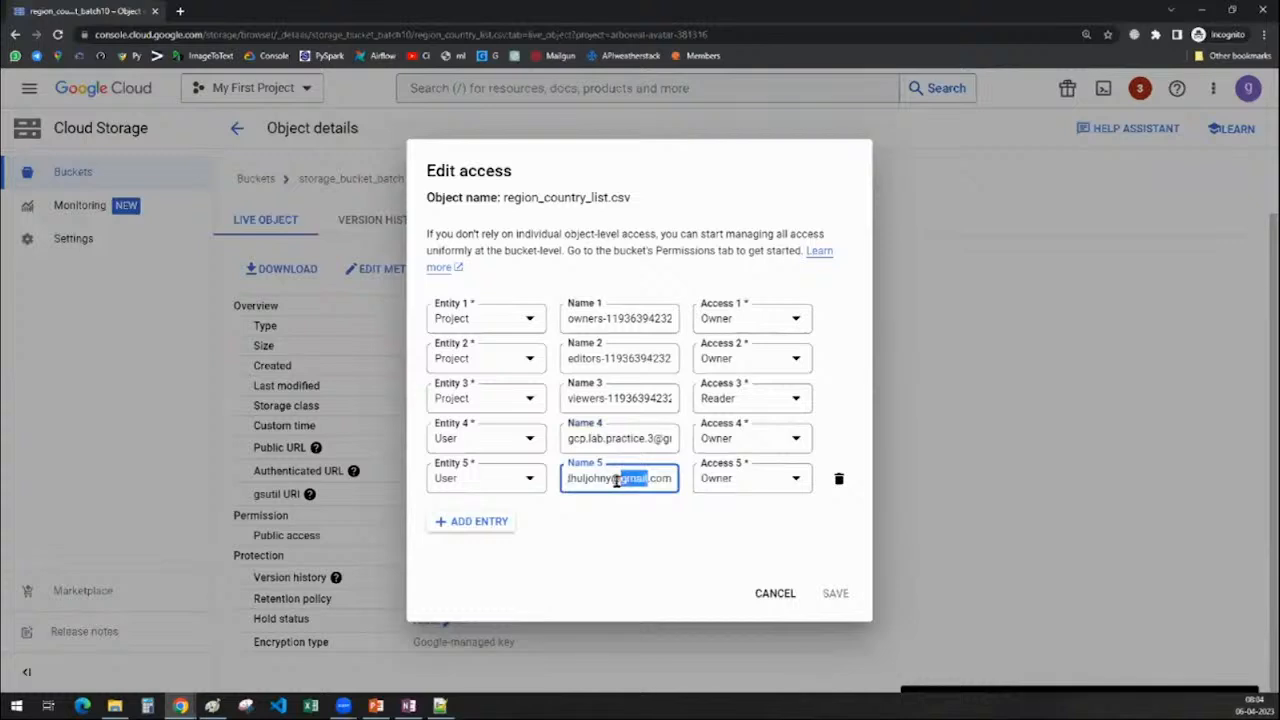
Leave the fifth entry at Owner and cancel without saving
left_click(729, 486)
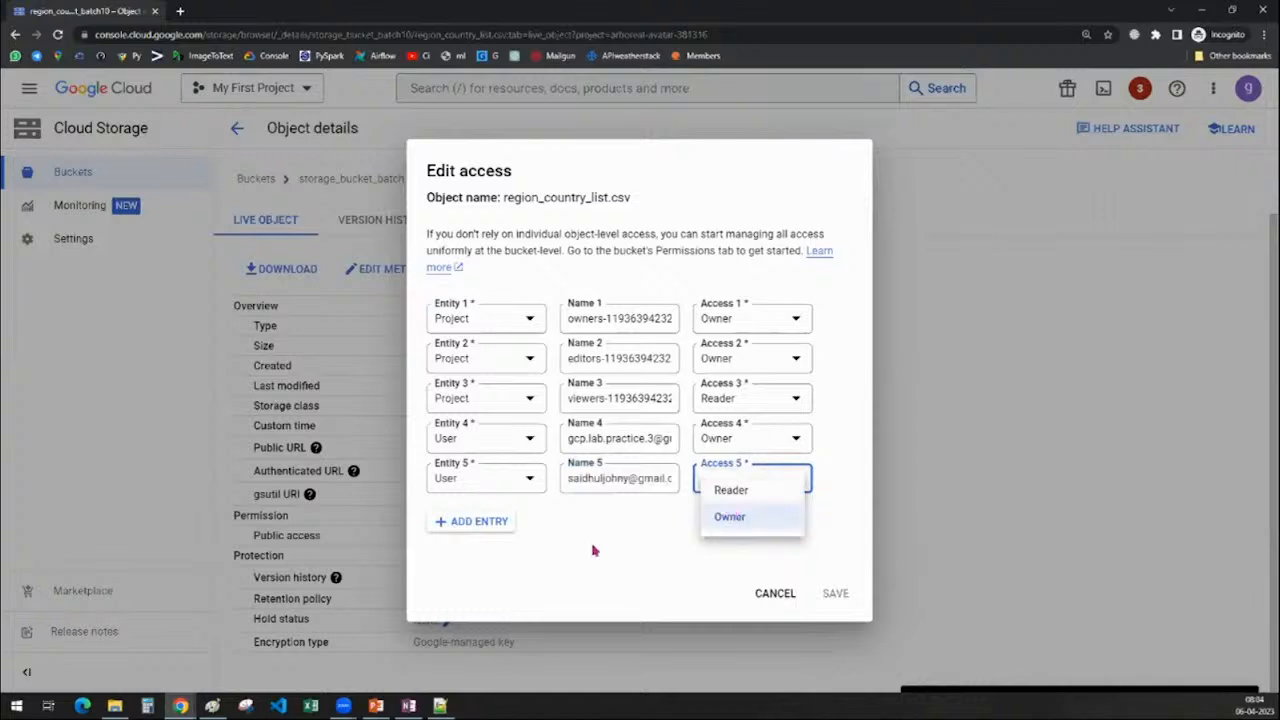
left_click(603, 568)
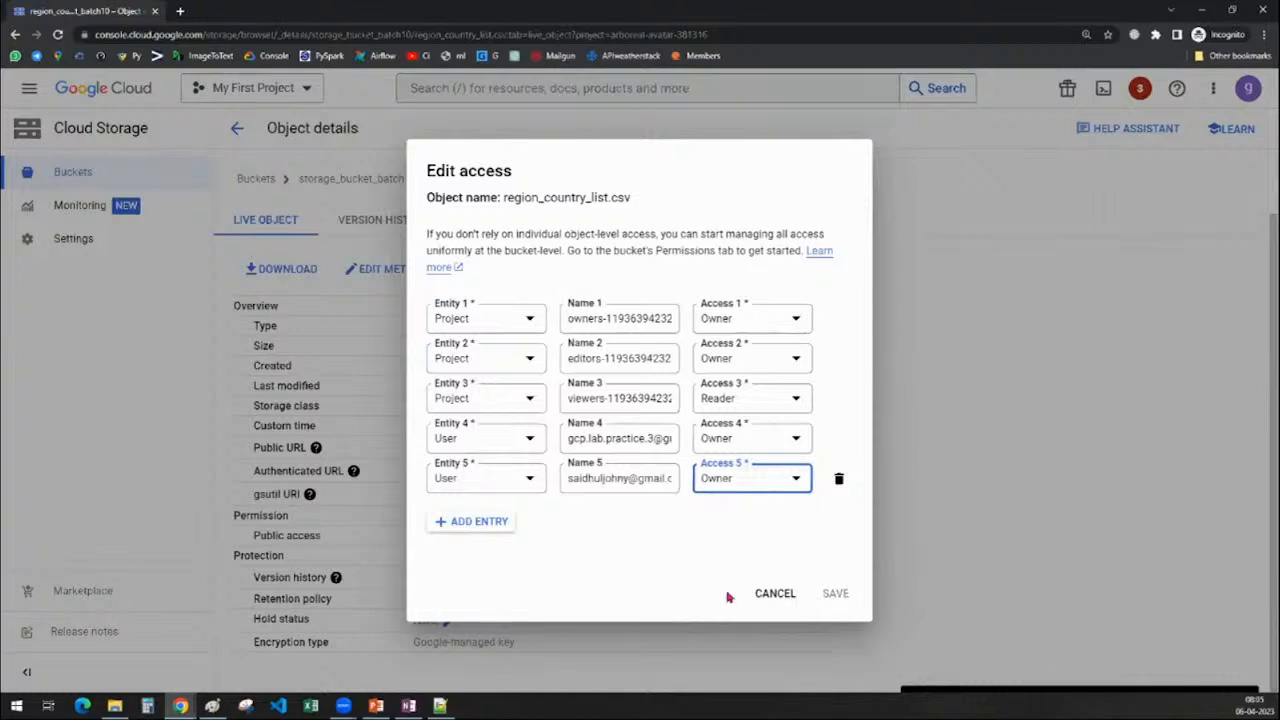
left_click(774, 594)
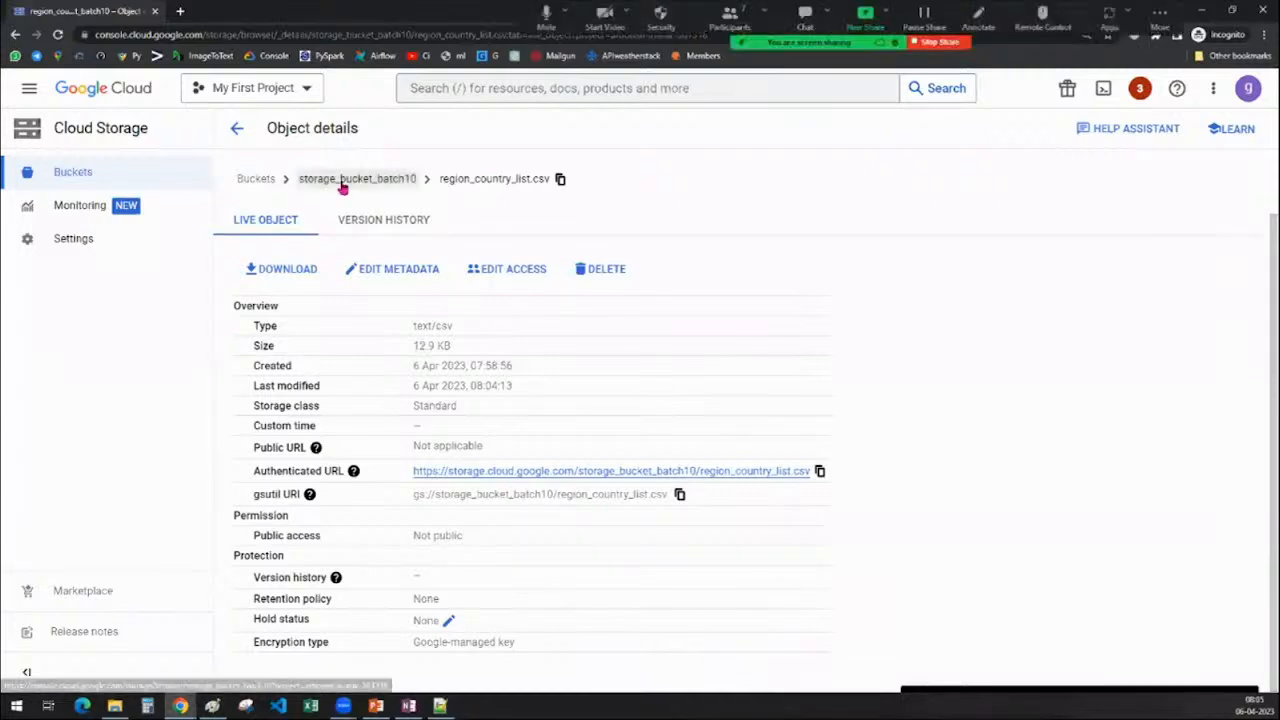
left_click(520, 276)
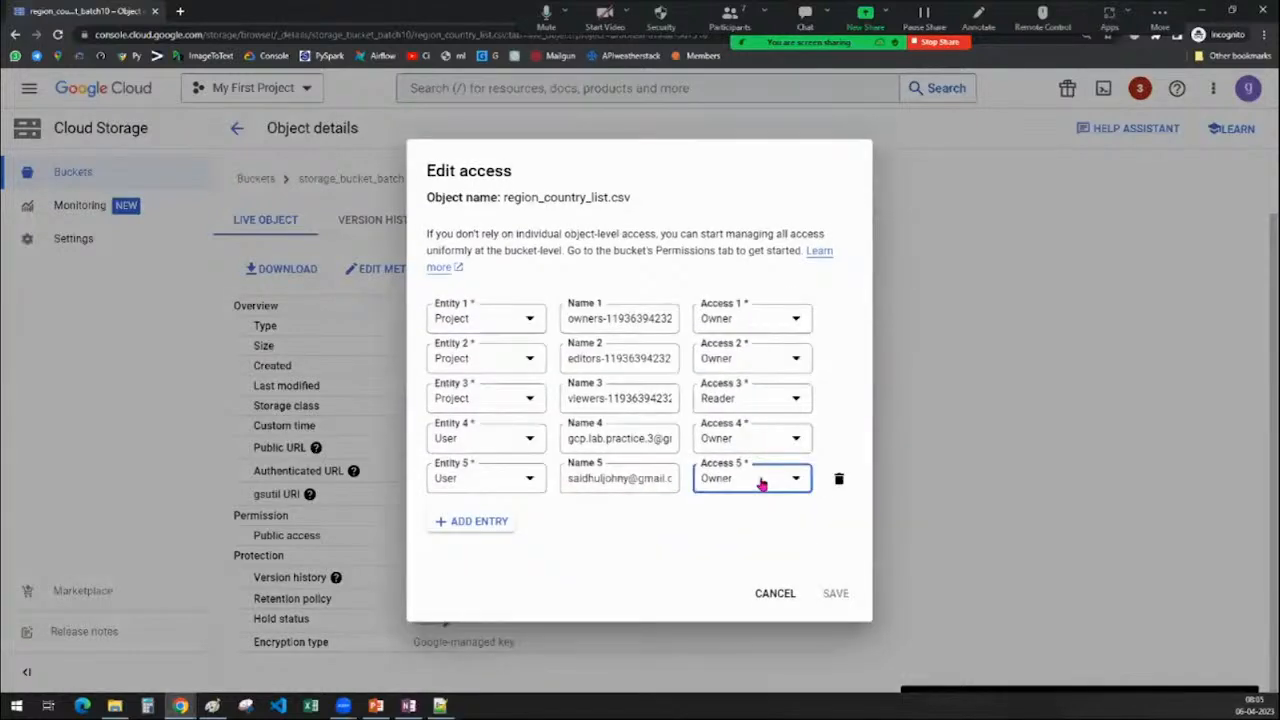
left_click(762, 484)
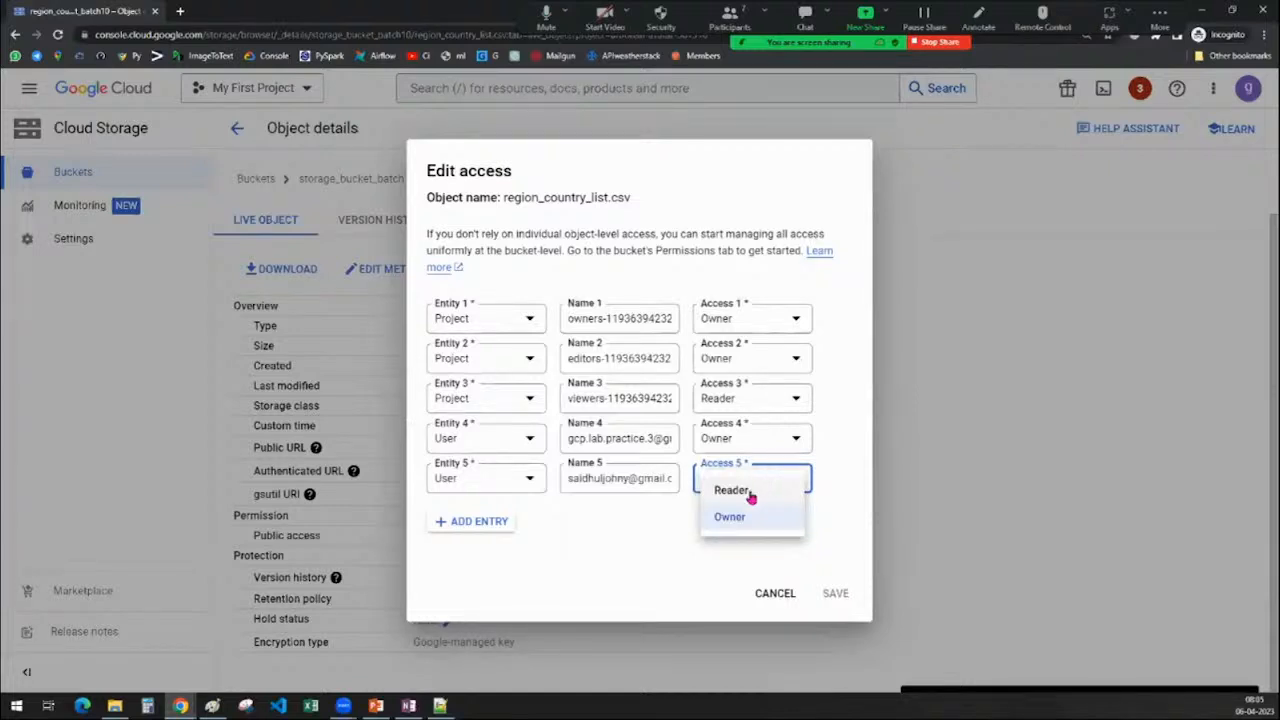
left_click(750, 492)
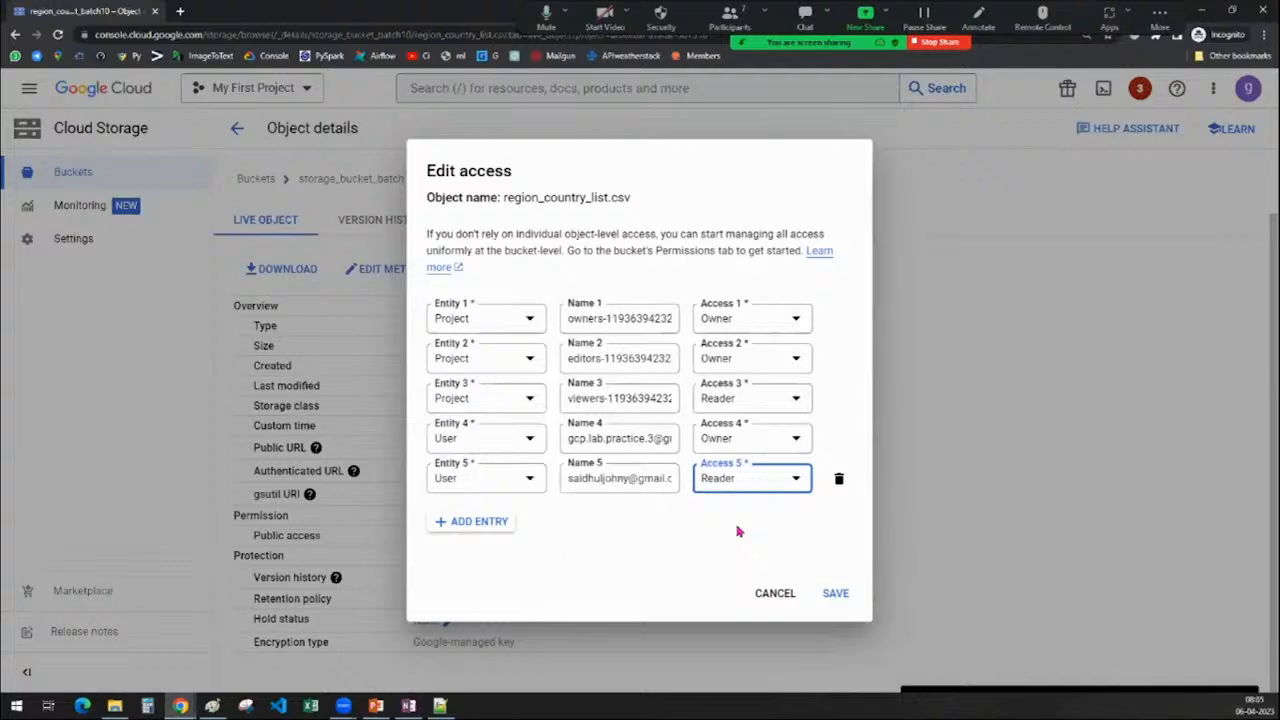
left_click(726, 477)
left_click(729, 514)
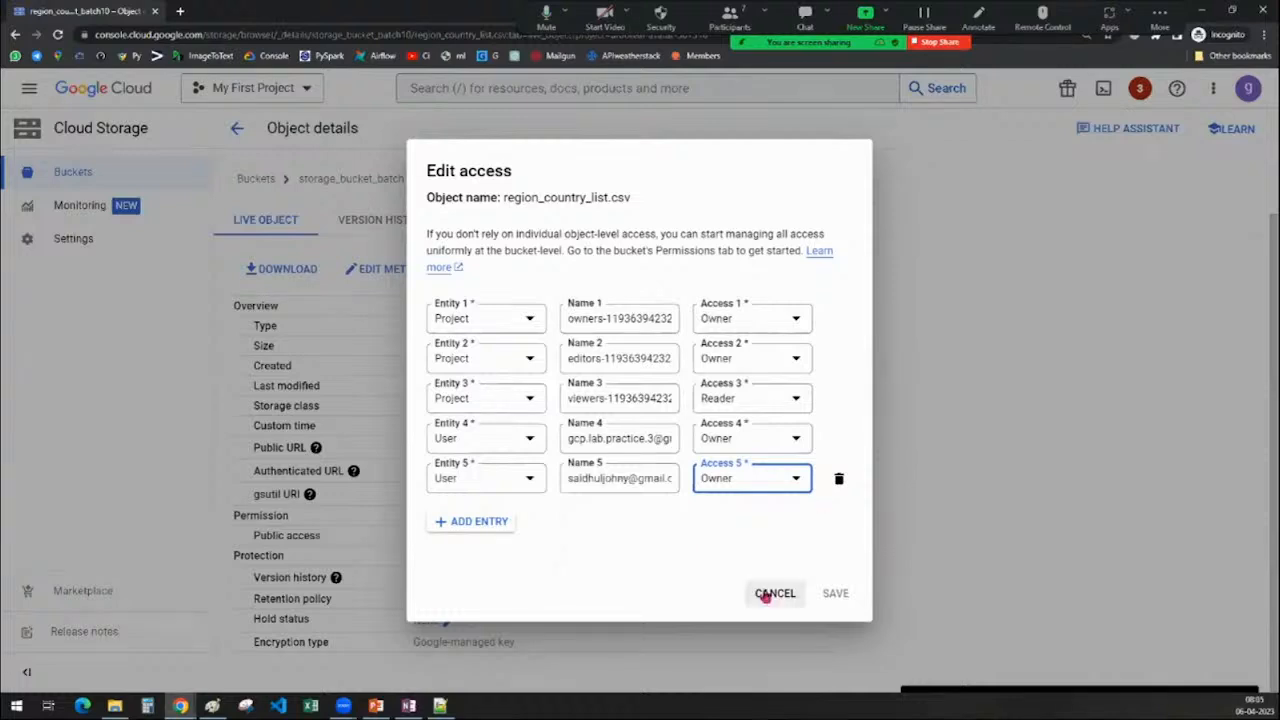
left_click(766, 595)
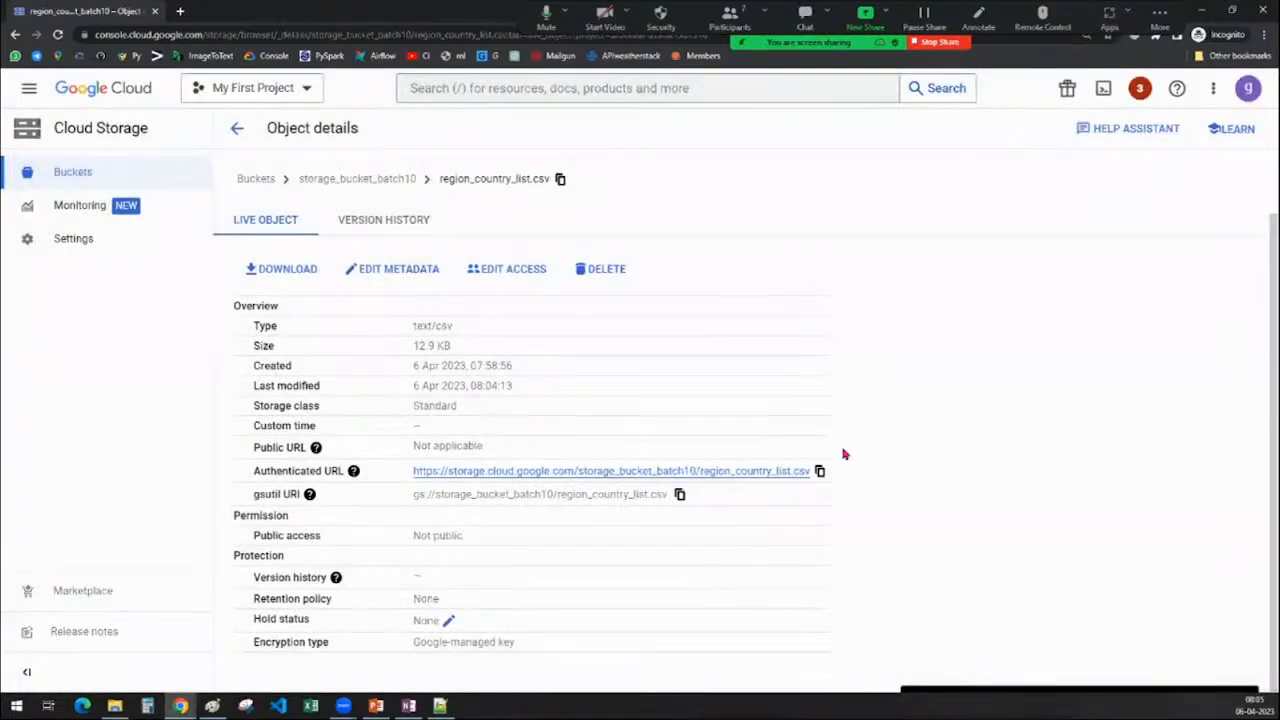
Go to the storage_bucket_batch10 bucket page and show its Permissions tab
left_click(334, 180)
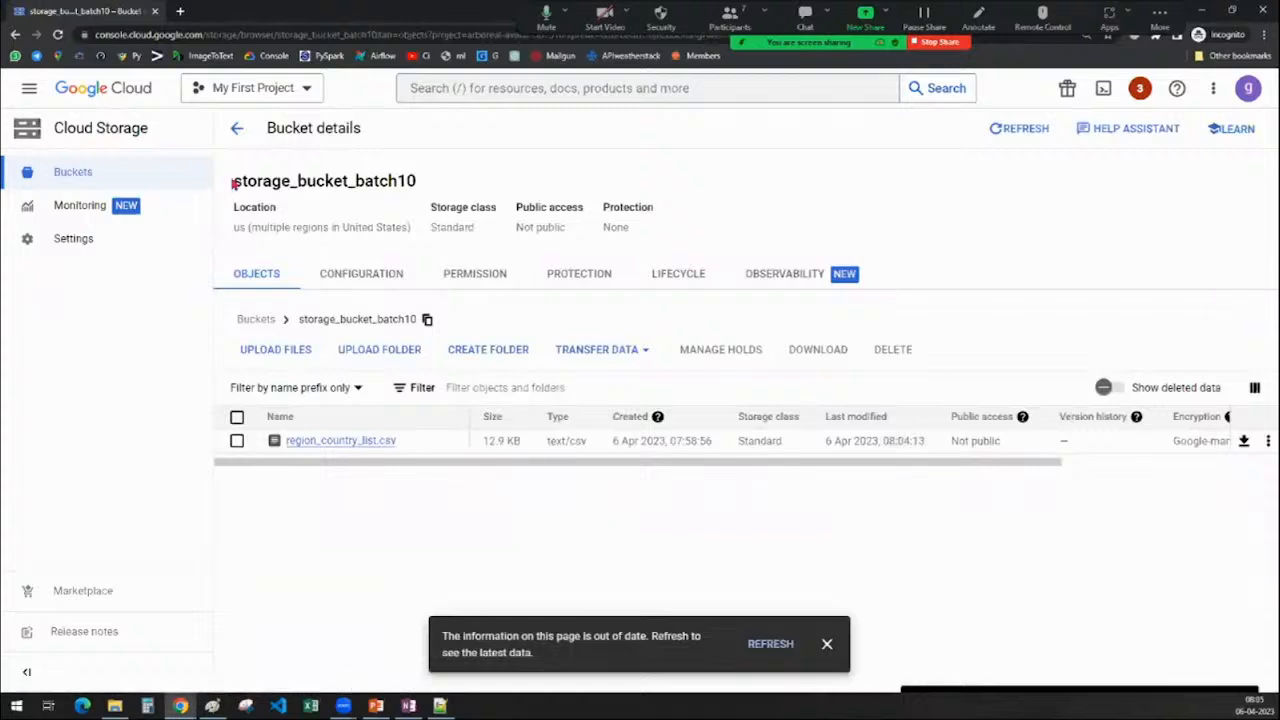
left_click_drag(233, 180, 484, 197)
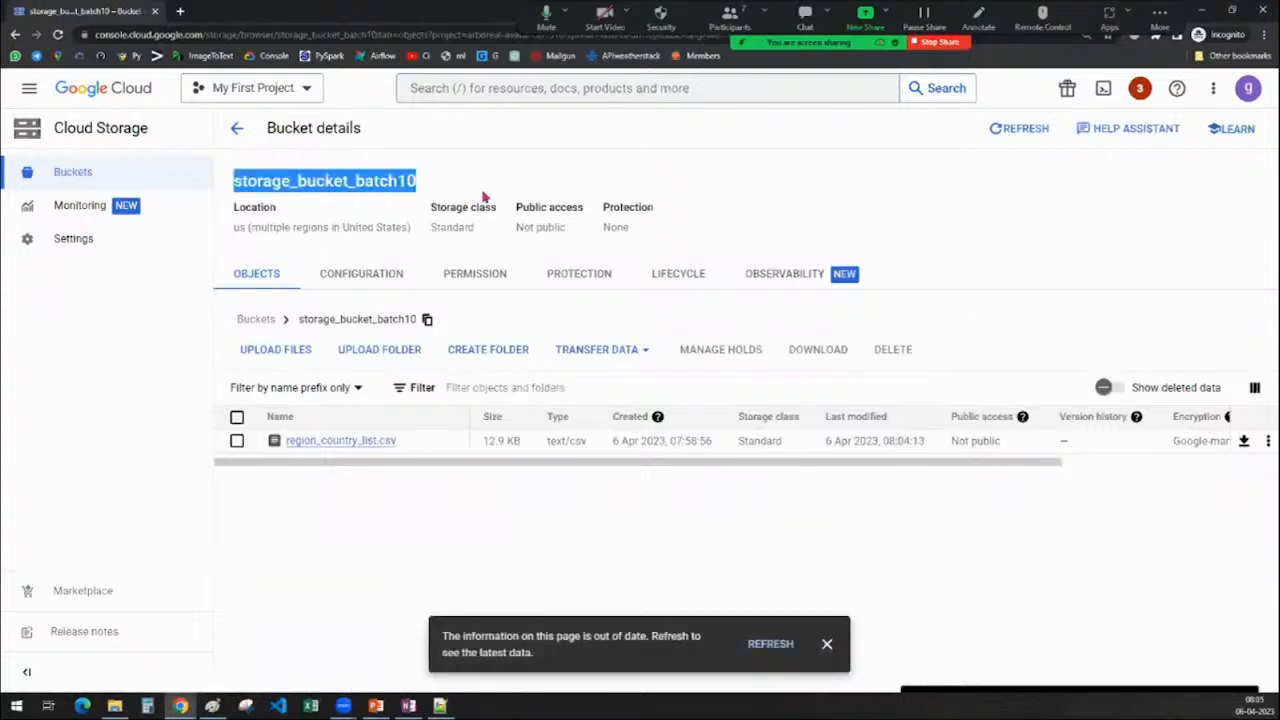
left_click(478, 276)
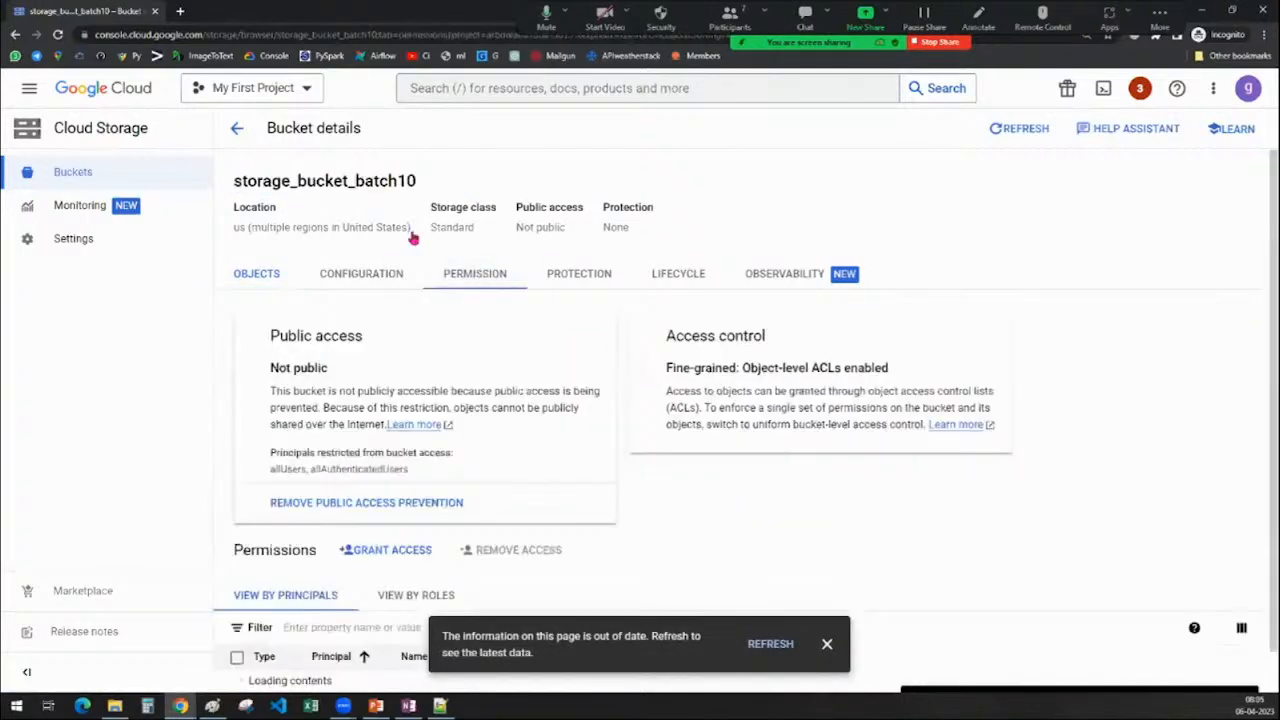
double_click(393, 189)
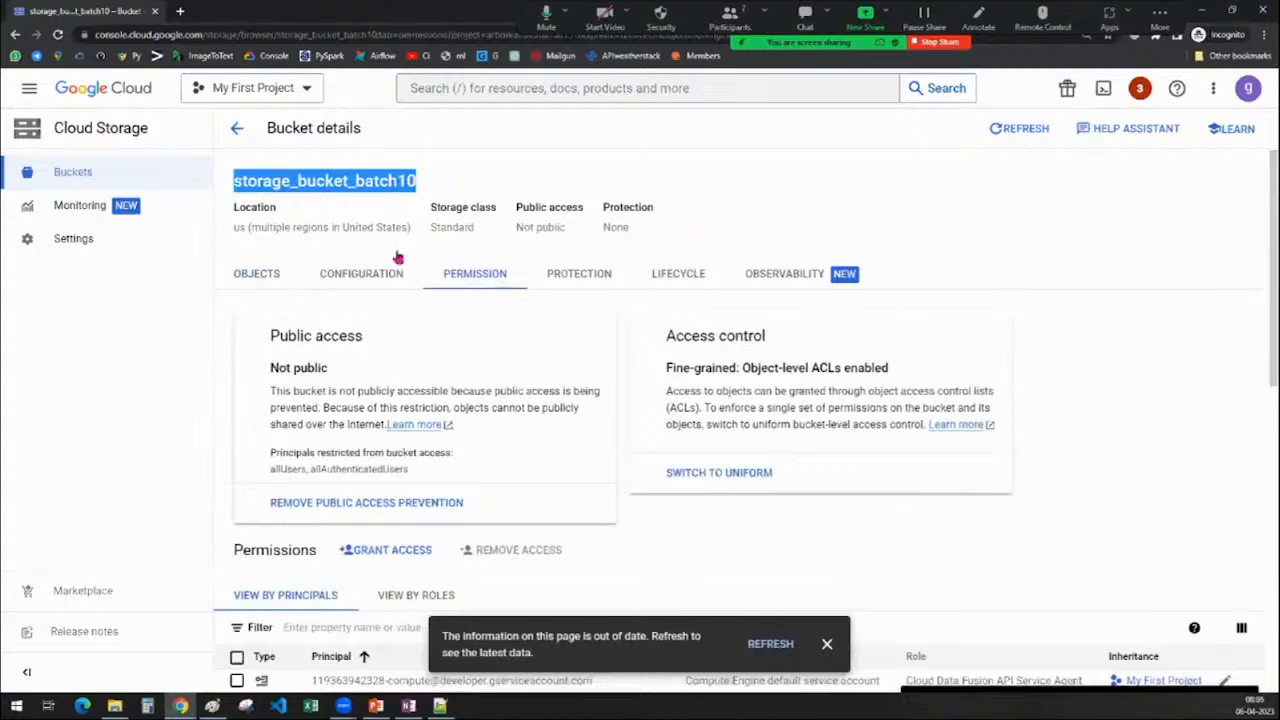
Scroll the principals list, dismiss the out-of-date notice, and start Grant access
scroll(580, 206, "down", 4)
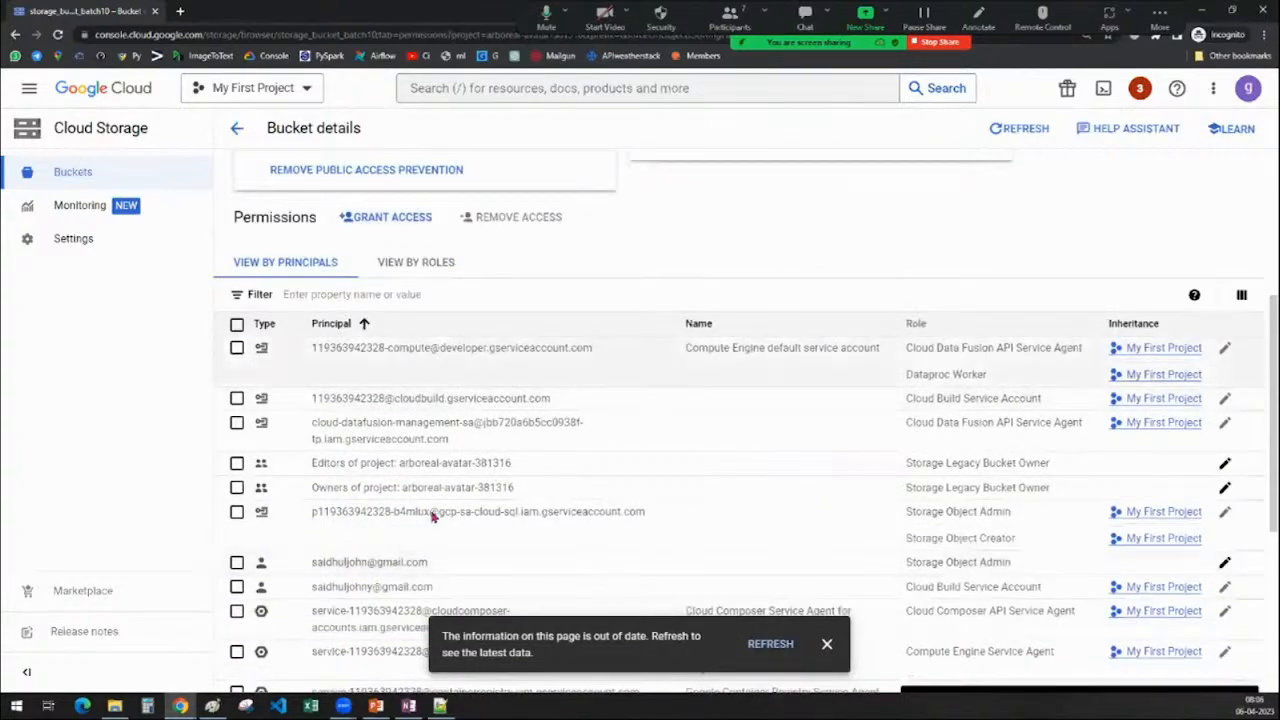
left_click(827, 645)
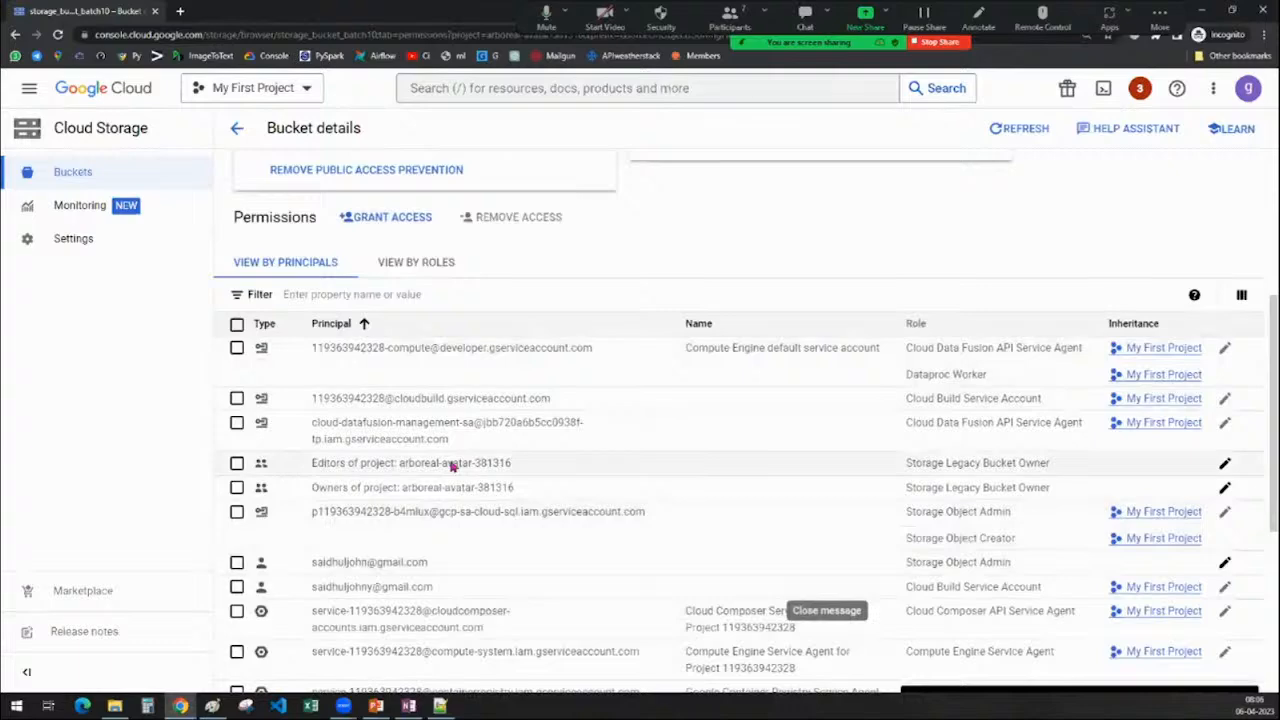
scroll(445, 468, "down", 1)
scroll(440, 470, "down", 1)
scroll(634, 531, "up", 2)
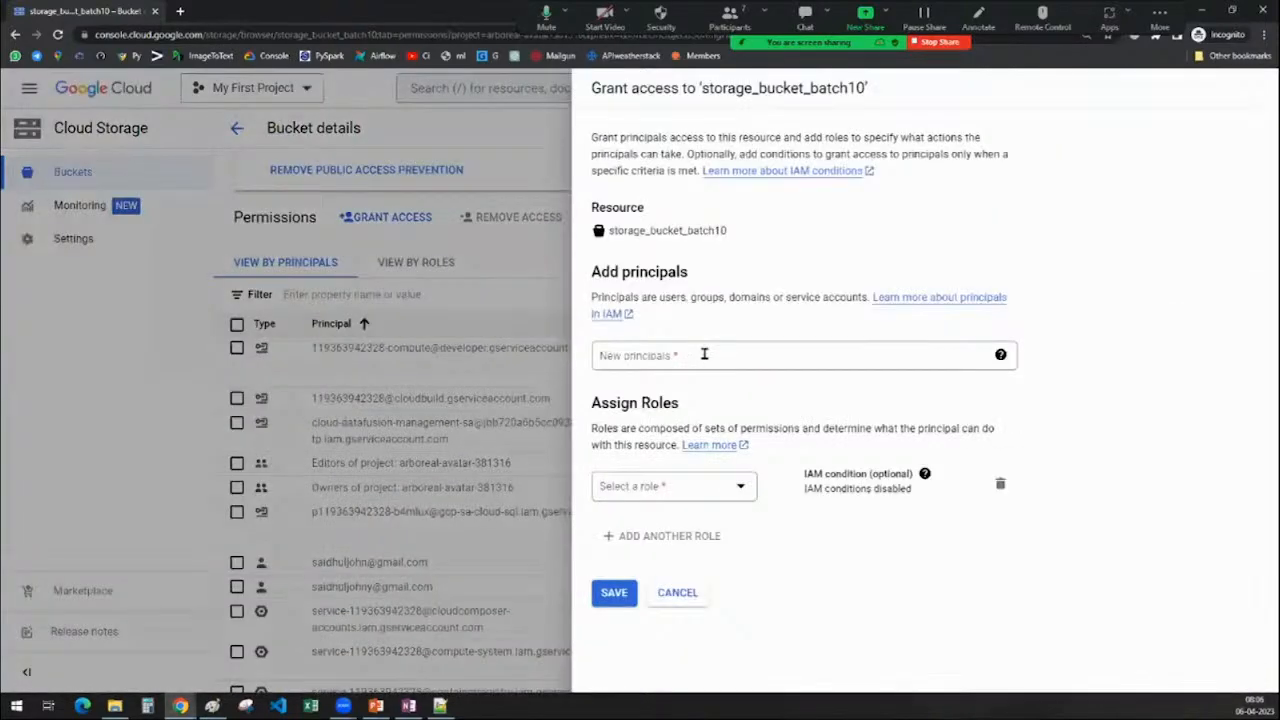
left_click(704, 354)
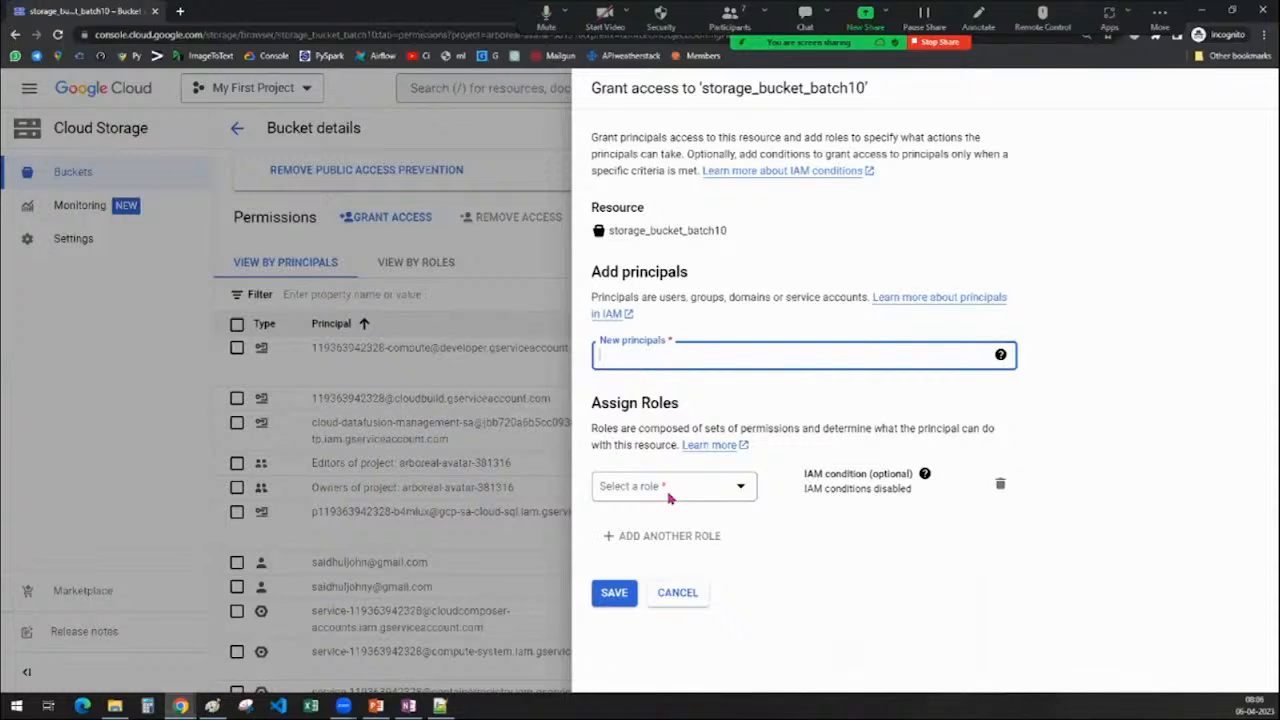
Close the grant access form unsaved and reopen storage_bucket_batch10 from the buckets list
left_click(676, 600)
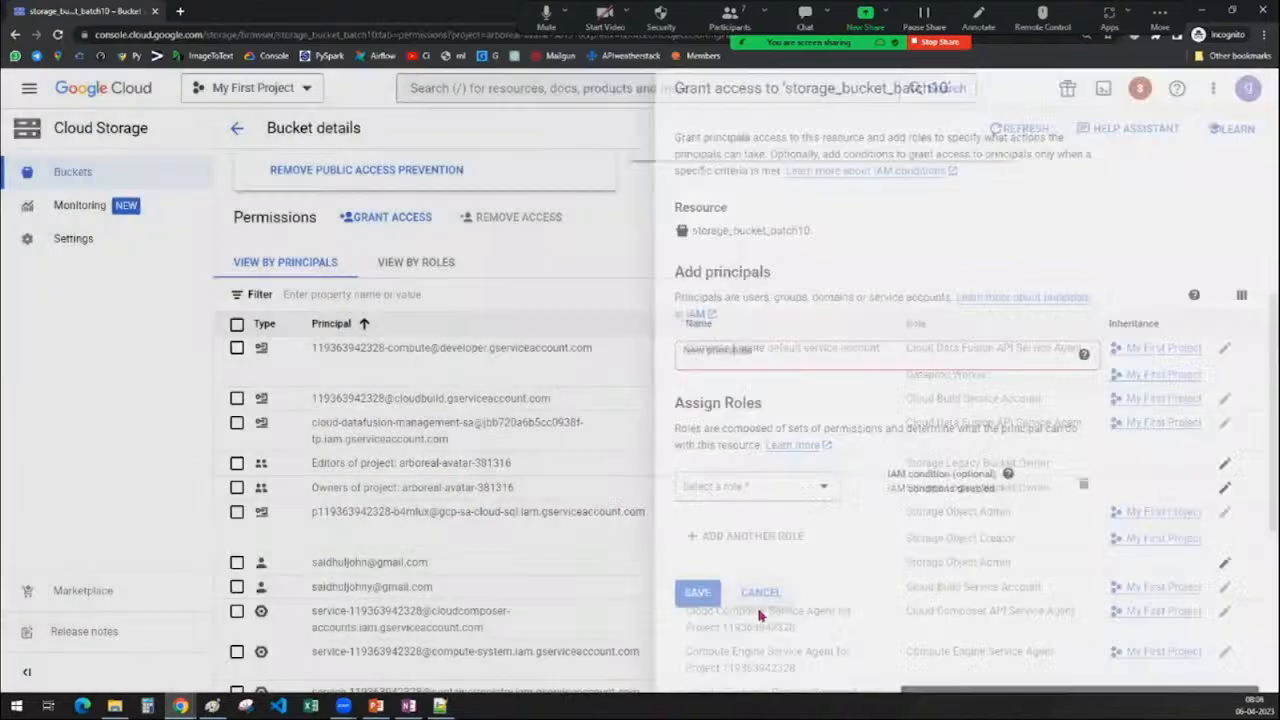
scroll(650, 560, "down", 4)
scroll(520, 460, "up", 7)
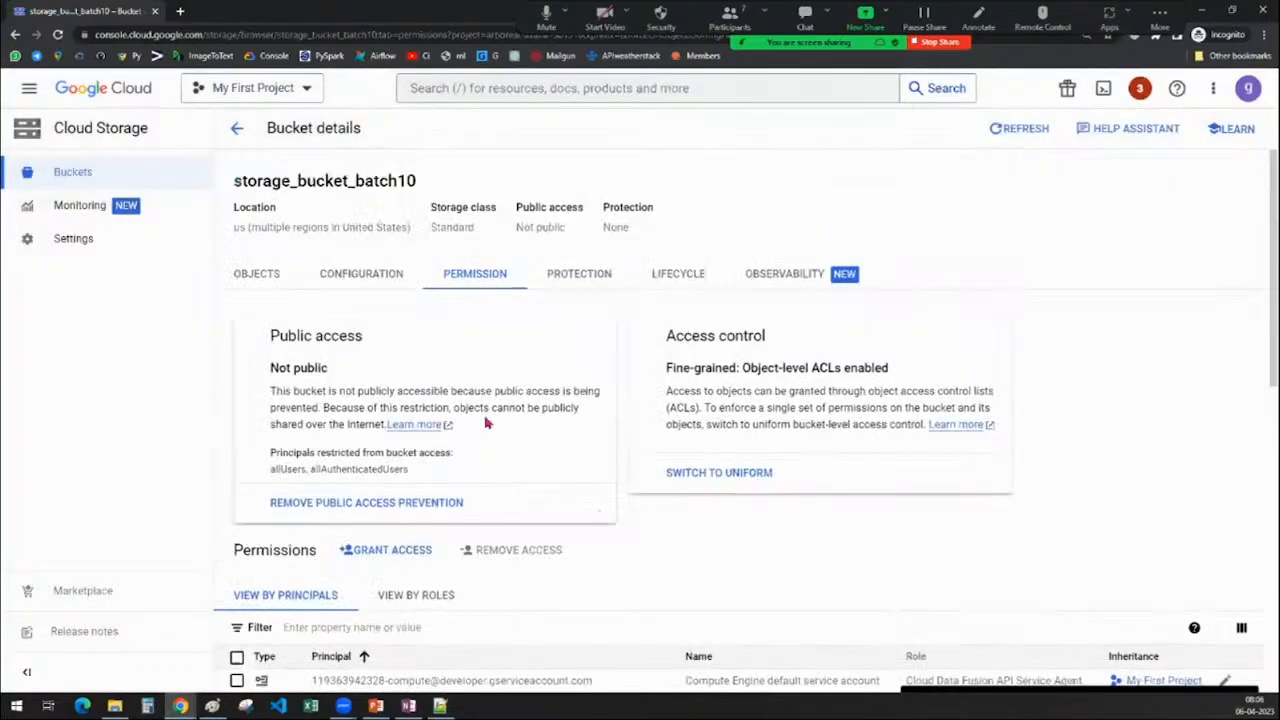
left_click(237, 128)
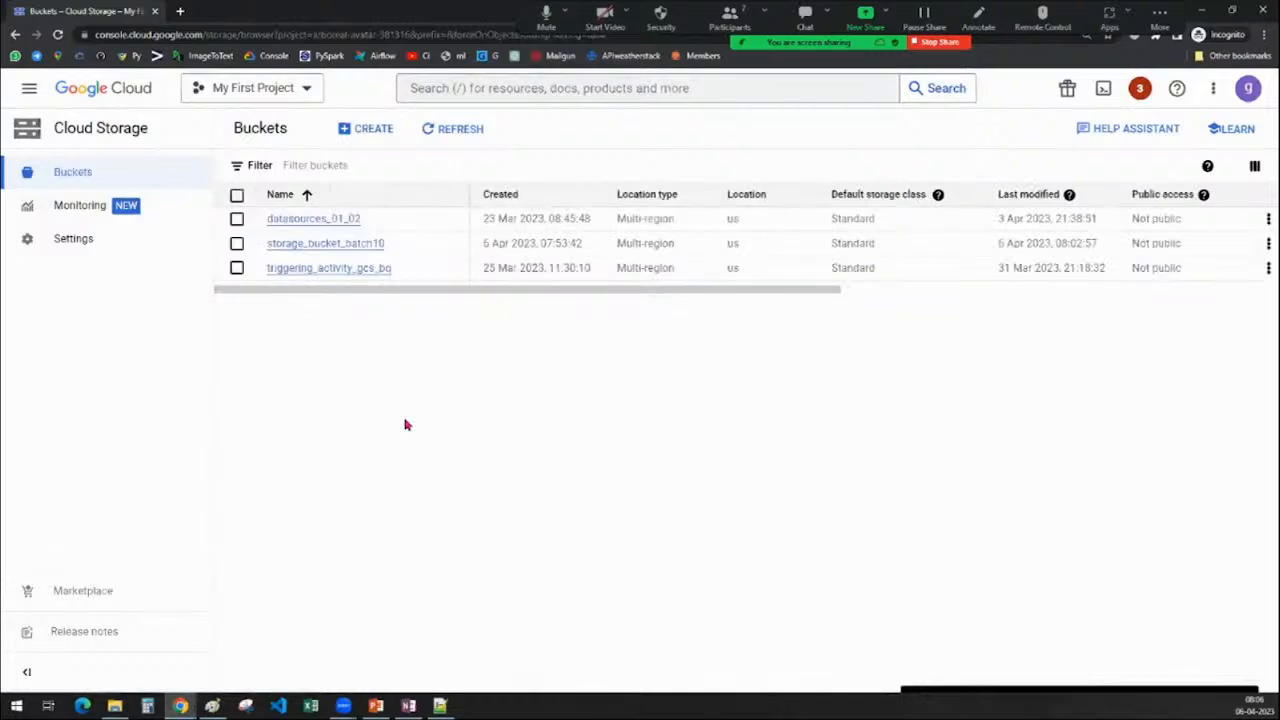
left_click(316, 248)
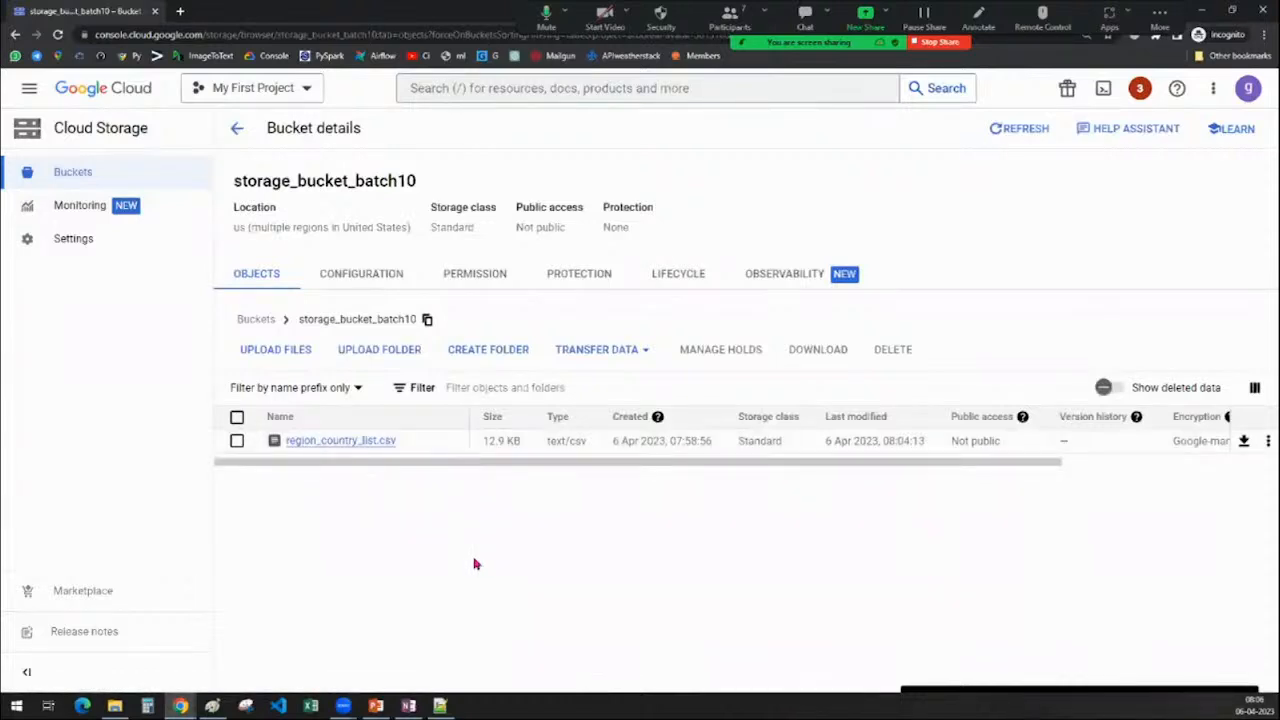
View the bucket's permissions and select the gsutil URI label text
left_click(459, 284)
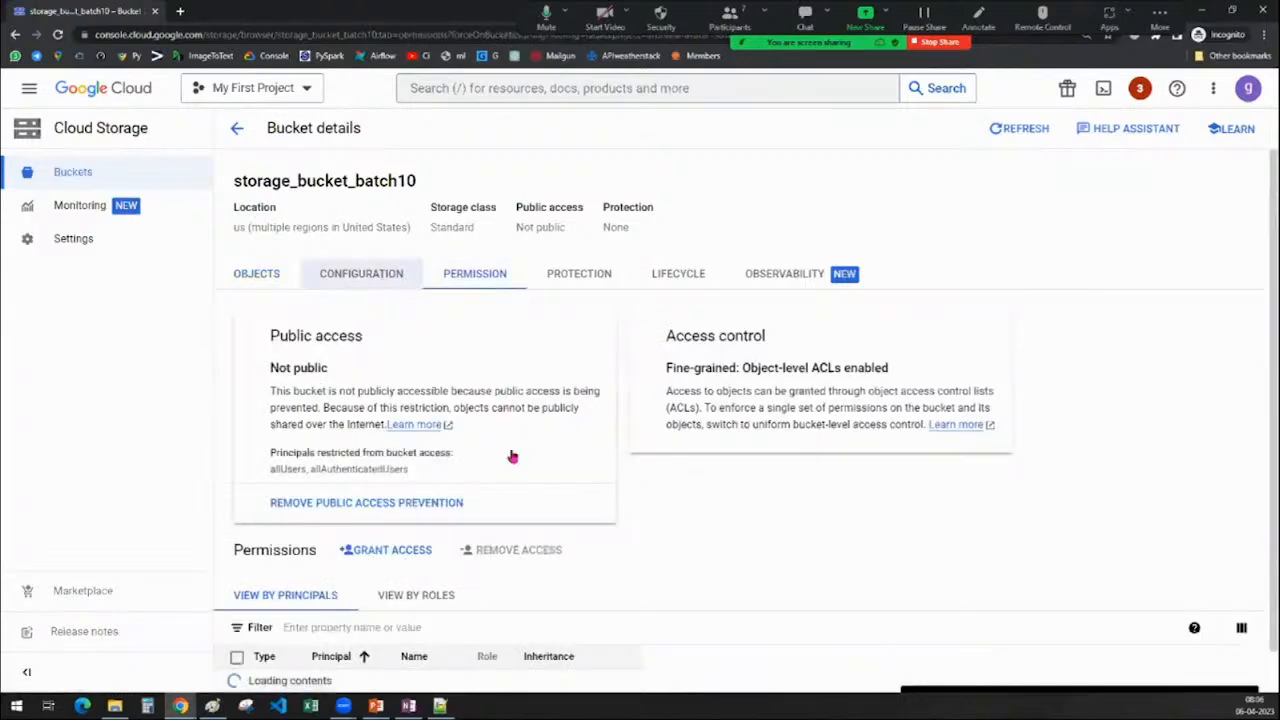
scroll(303, 532, "down", 1)
scroll(303, 532, "down", 1)
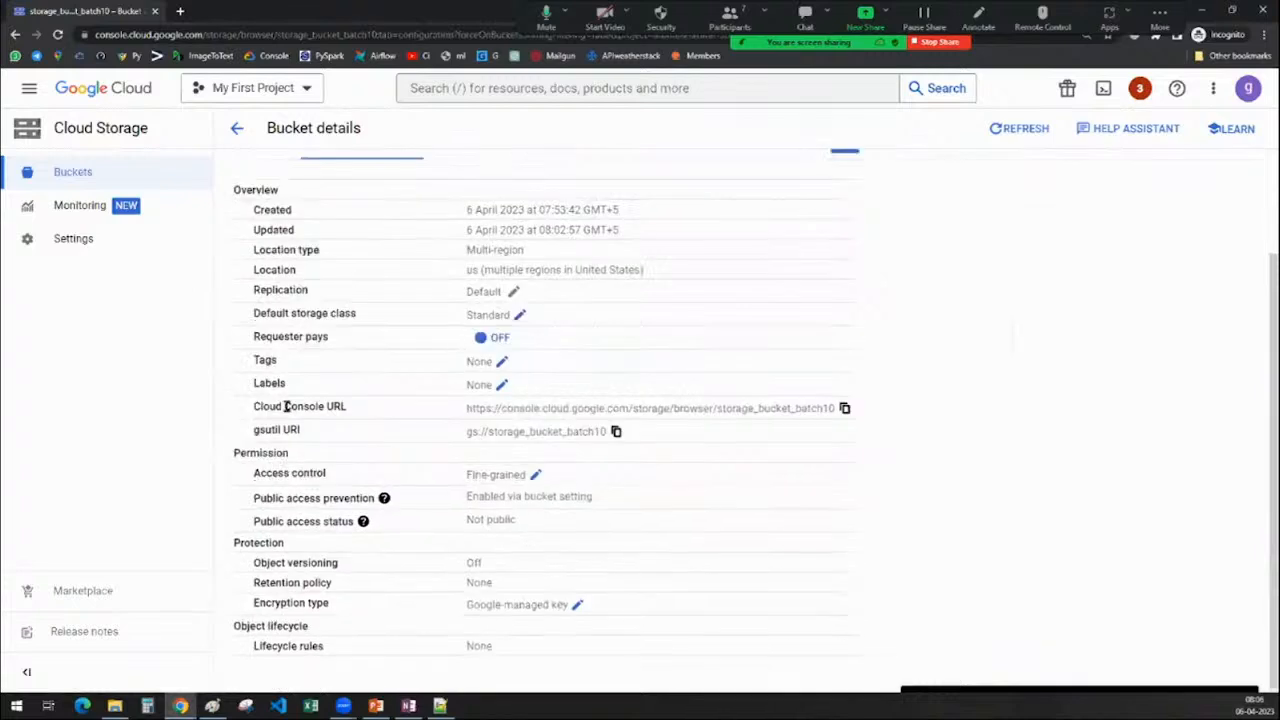
left_click_drag(254, 406, 388, 408)
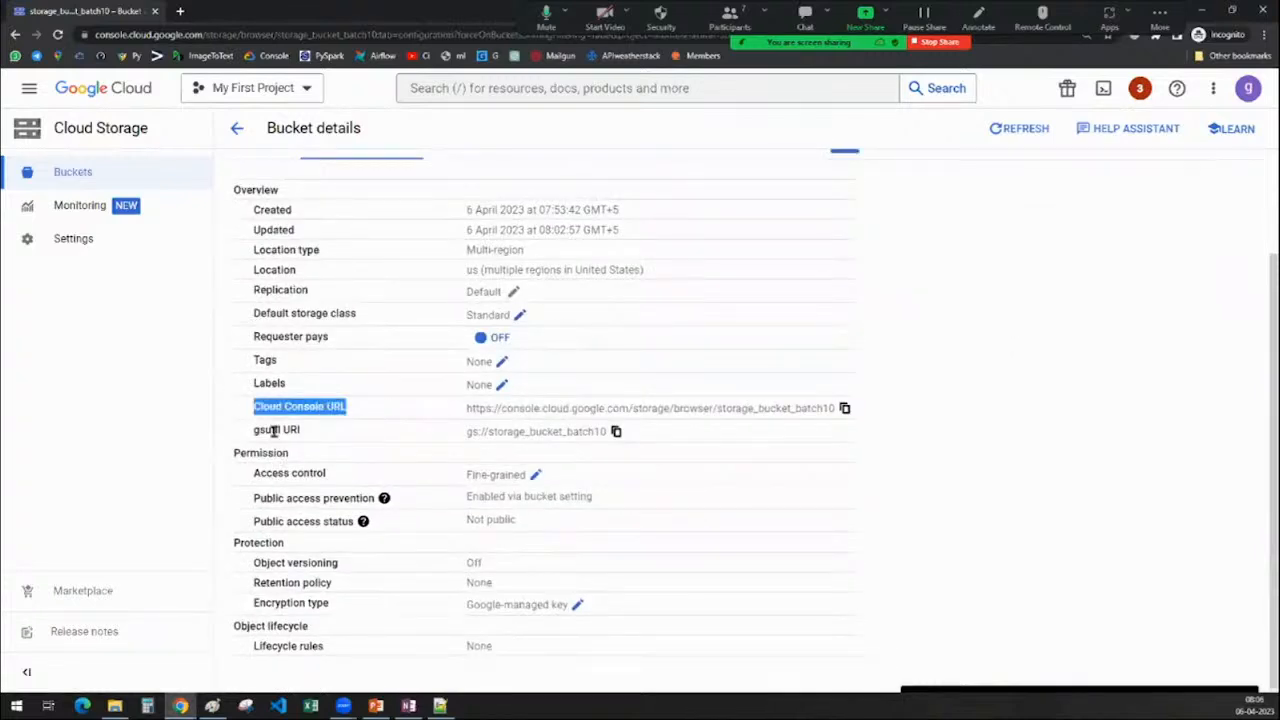
left_click_drag(254, 430, 347, 436)
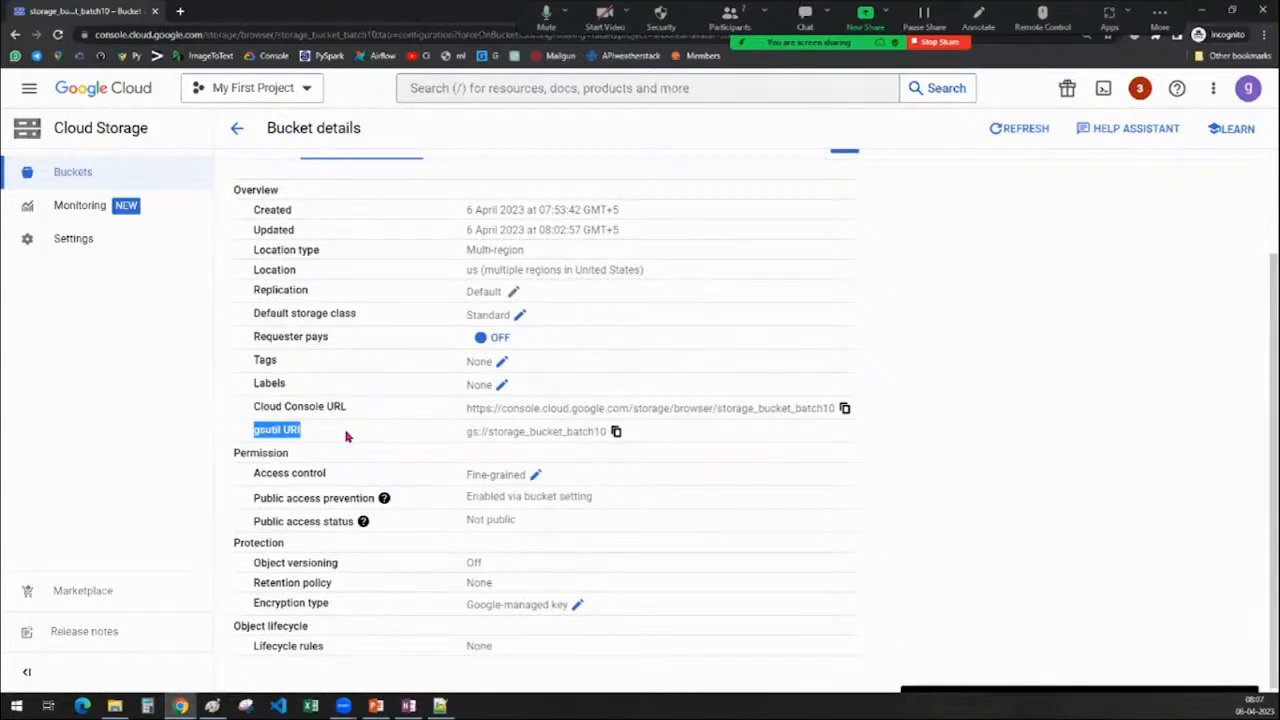
scroll(347, 436, "up", 2)
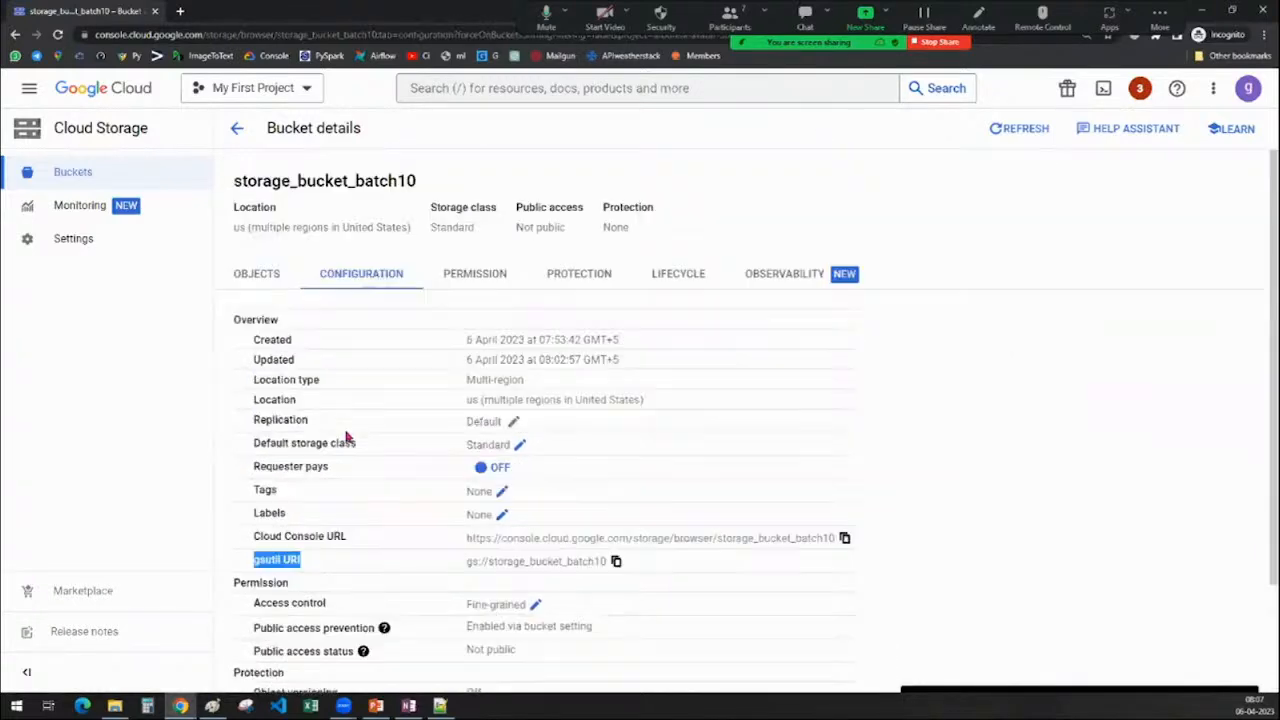
Switch from the Permissions tab to the Protection tab to review versioning and retention
left_click(519, 281)
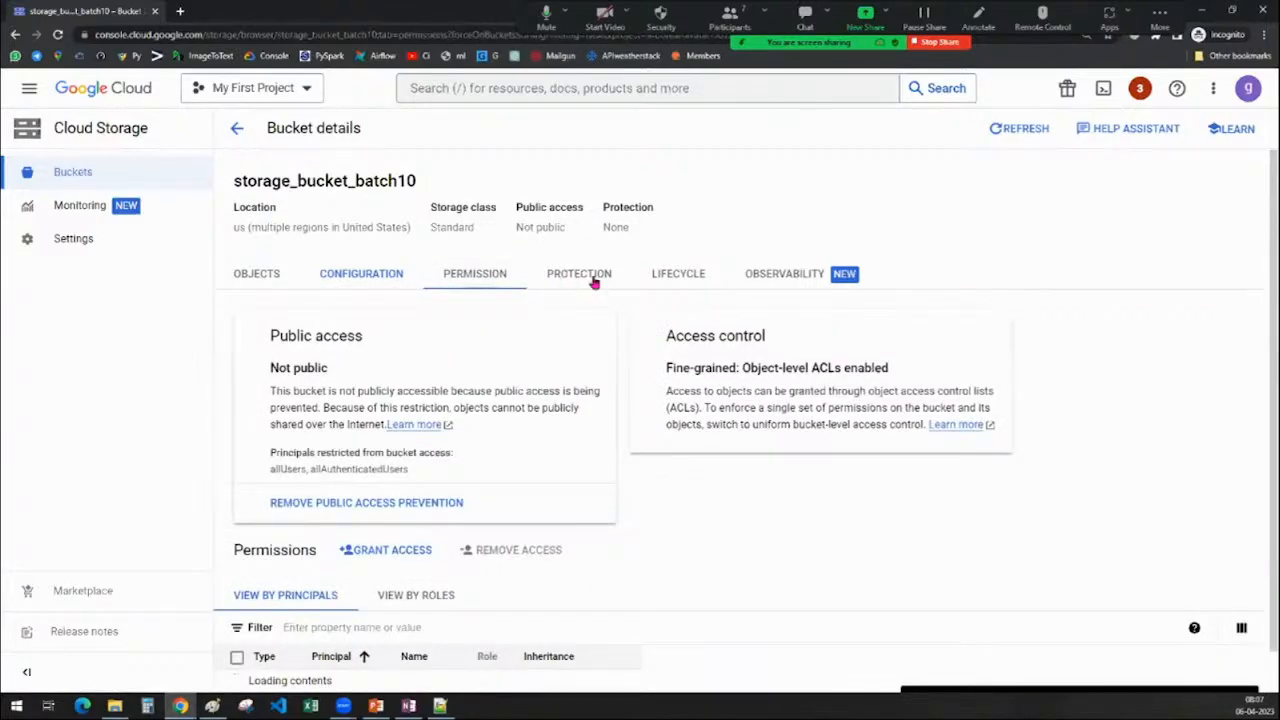
left_click(594, 280)
scroll(711, 491, "down", 1)
scroll(711, 494, "up", 2)
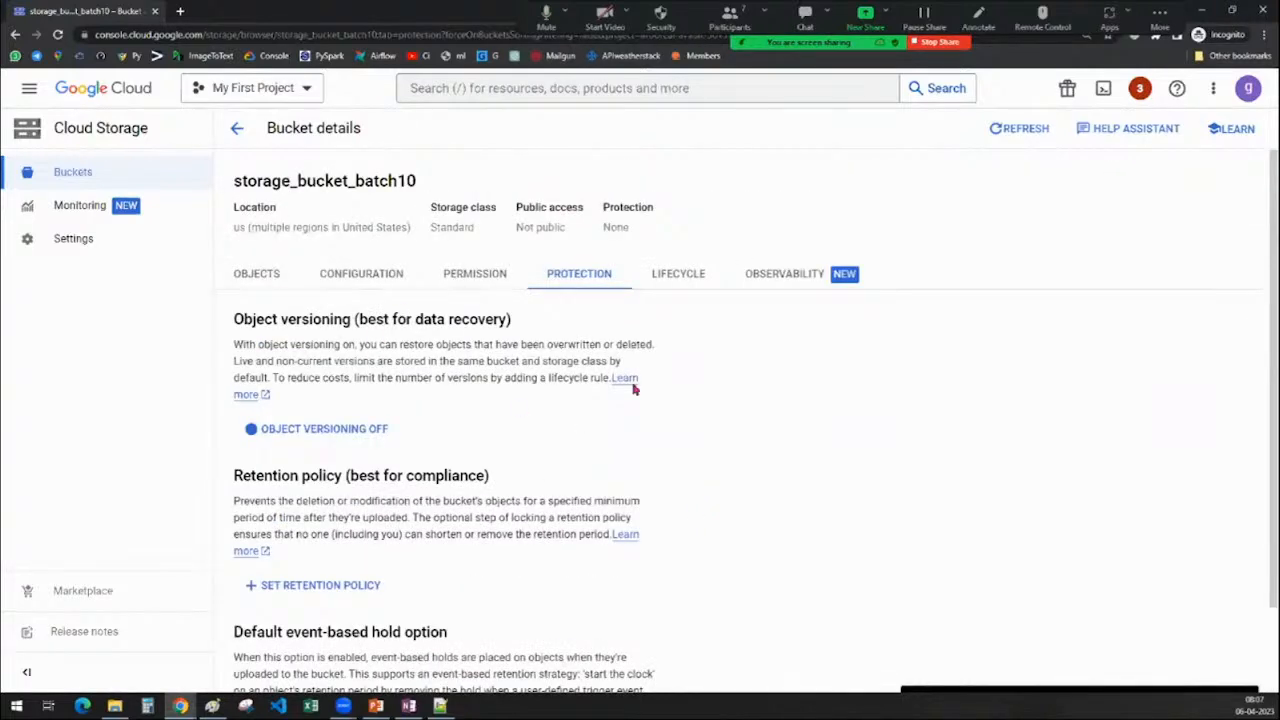
Go back from Bucket details to the list of datasources_01_02, storage_bucket_batch10 and triggering_activity_gcs_bq
left_click(237, 127)
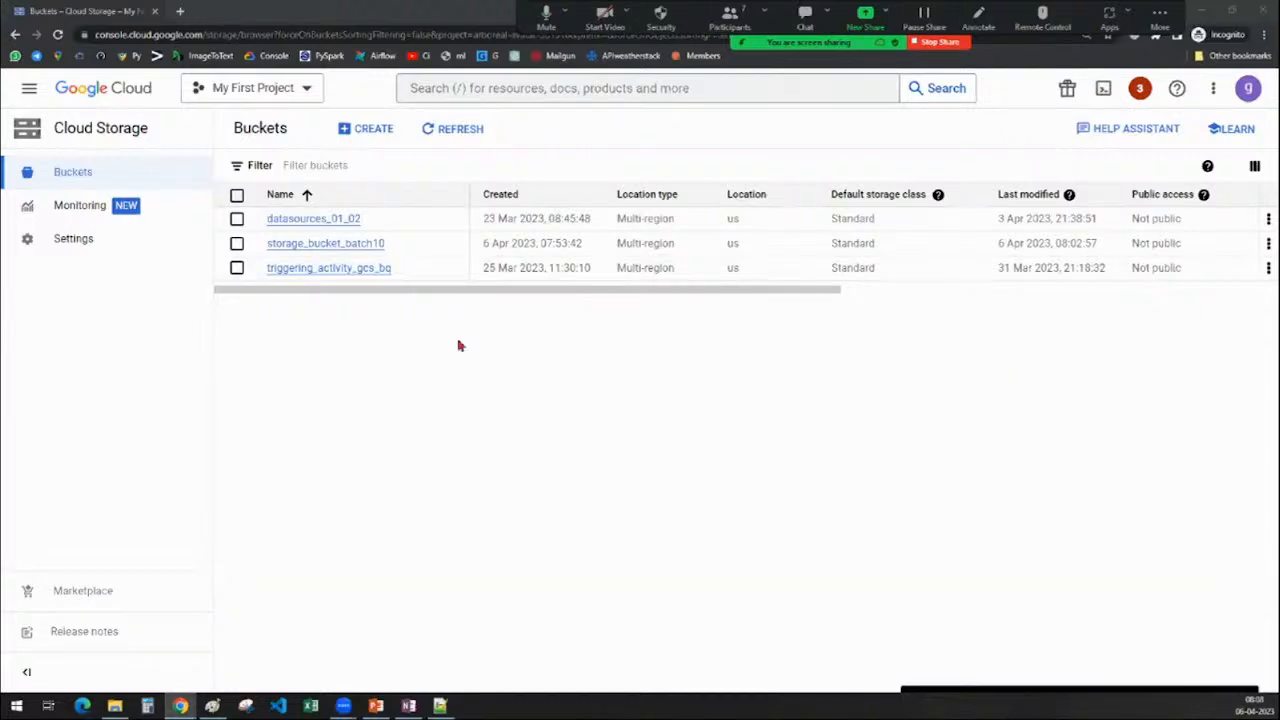
Open region_country_list.csv in storage_bucket_batch10 and start editing its access
left_click(343, 245)
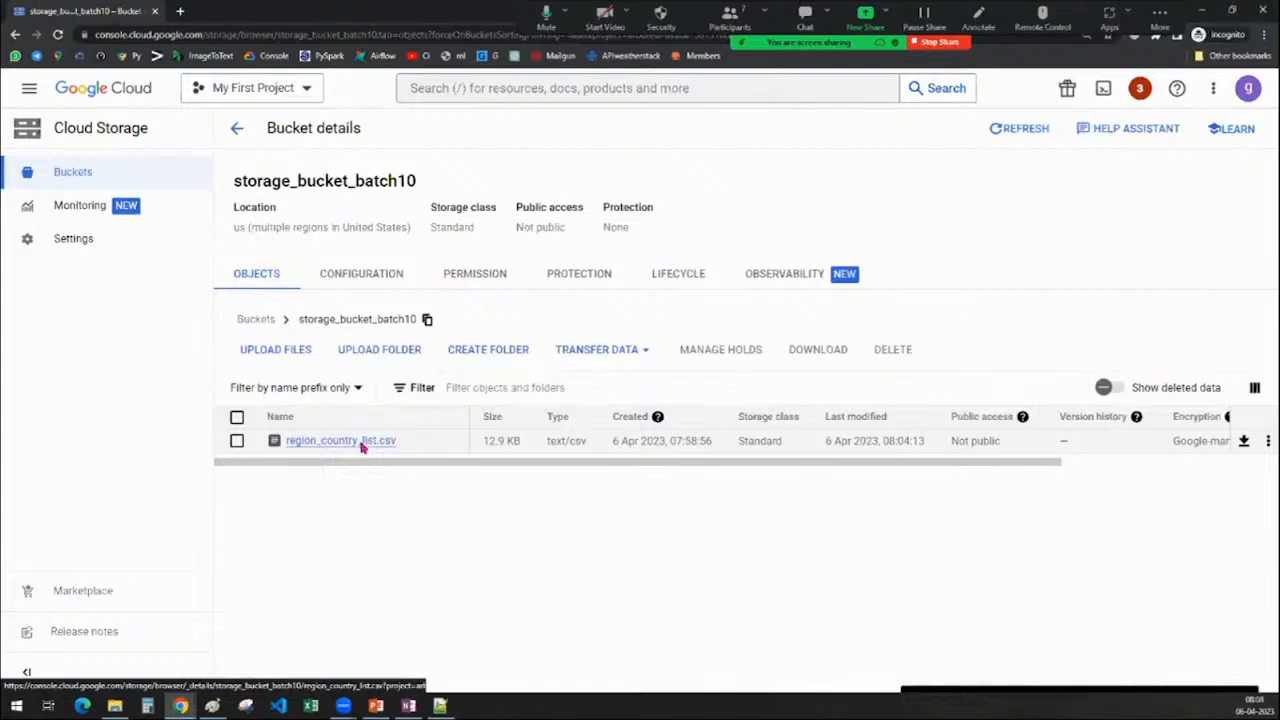
left_click(362, 441)
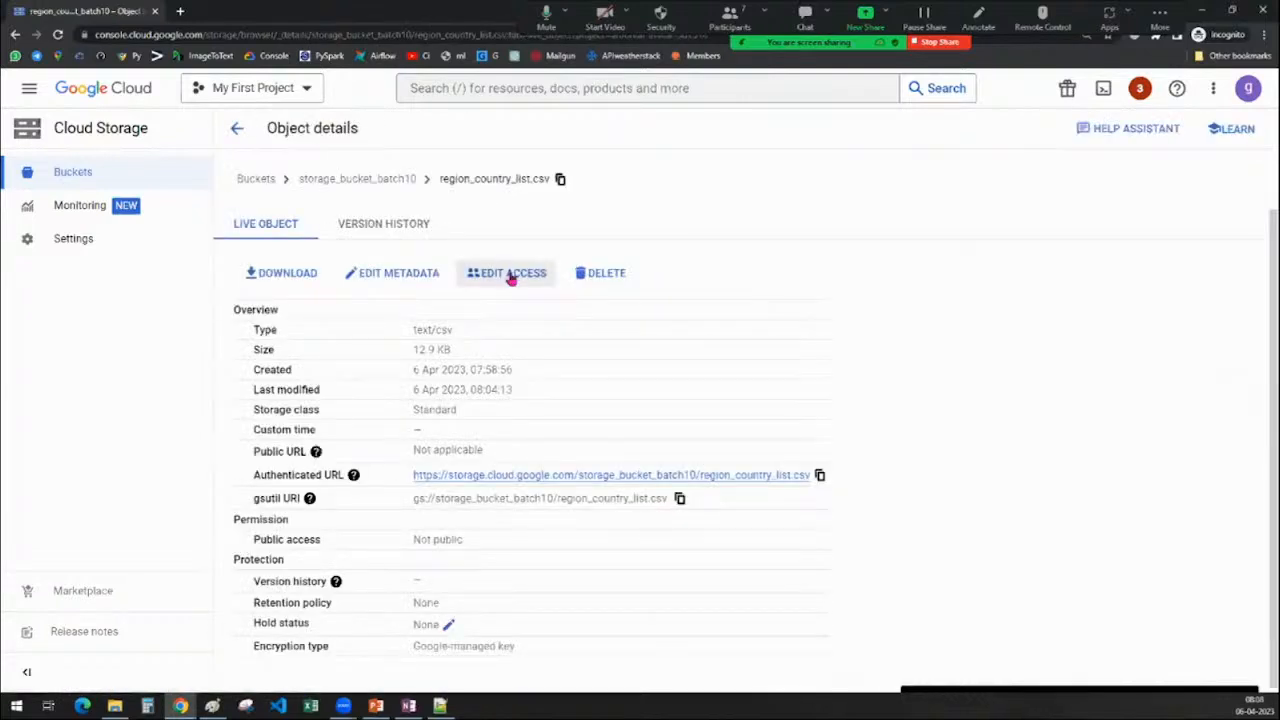
left_click(506, 276)
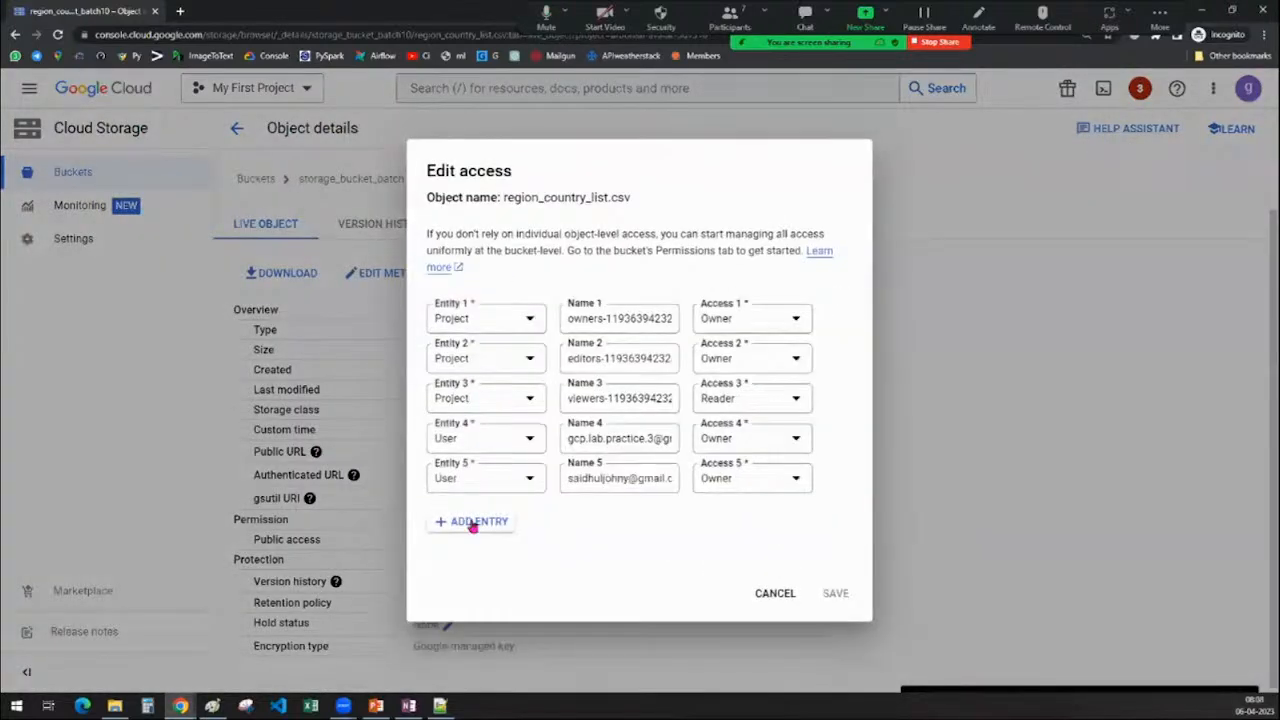
Draft a sixth access entry with Reader access, then cancel without saving
left_click(472, 525)
left_click(598, 497)
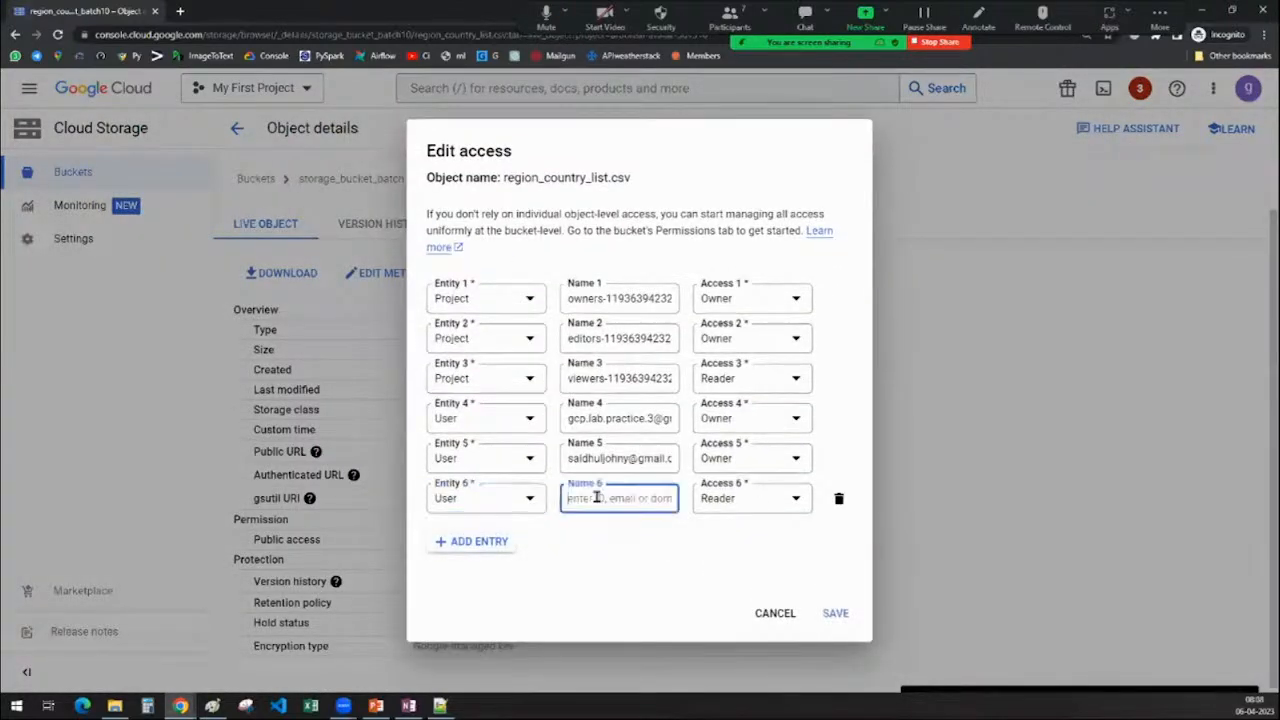
left_click(729, 500)
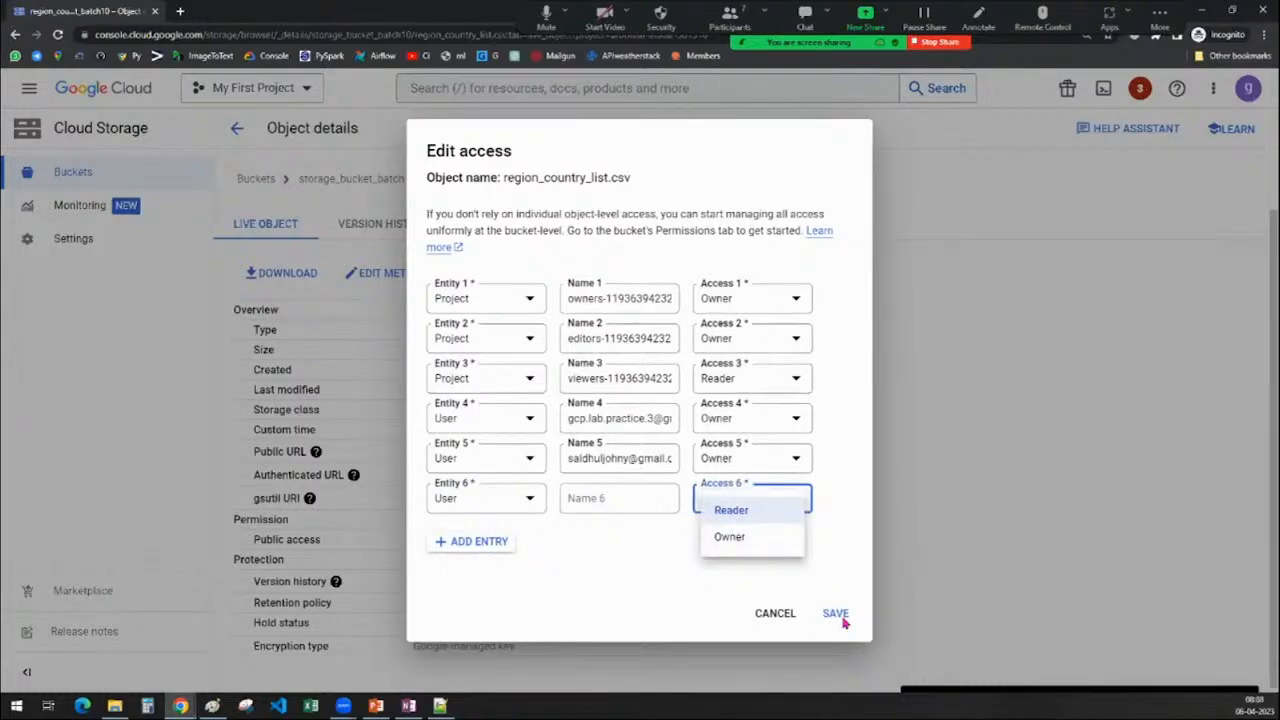
left_click(772, 619)
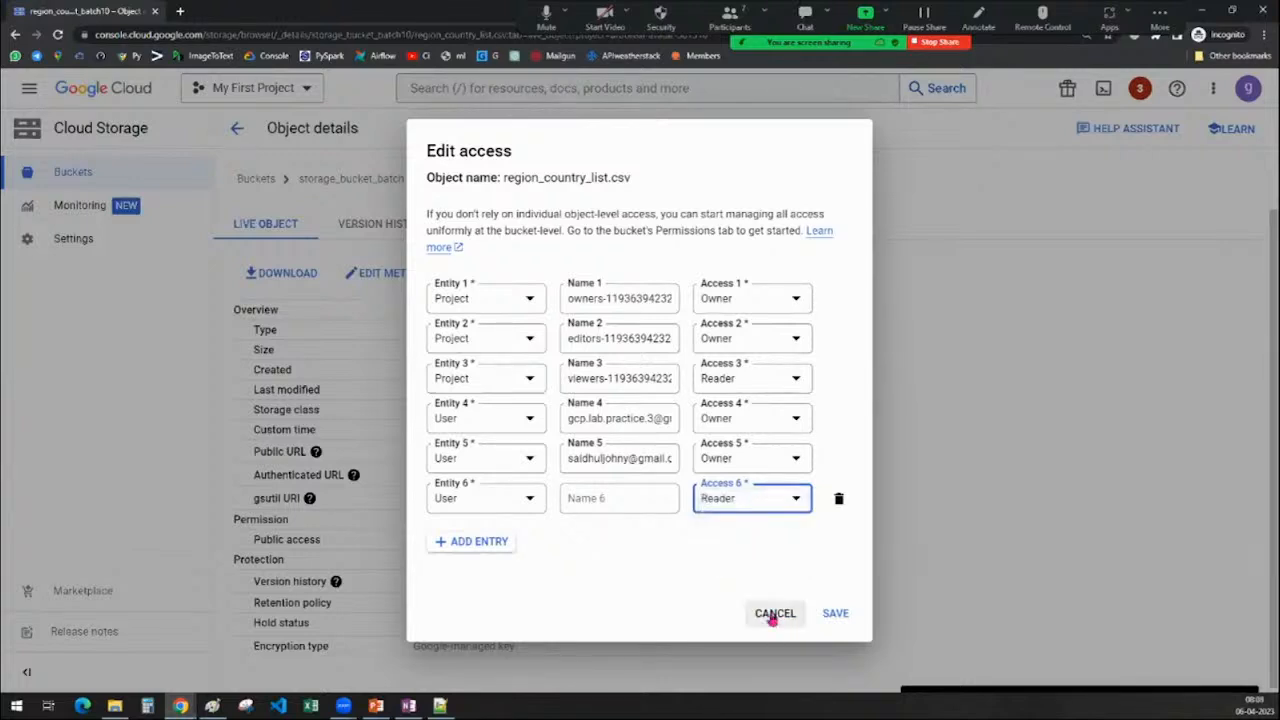
left_click(745, 499)
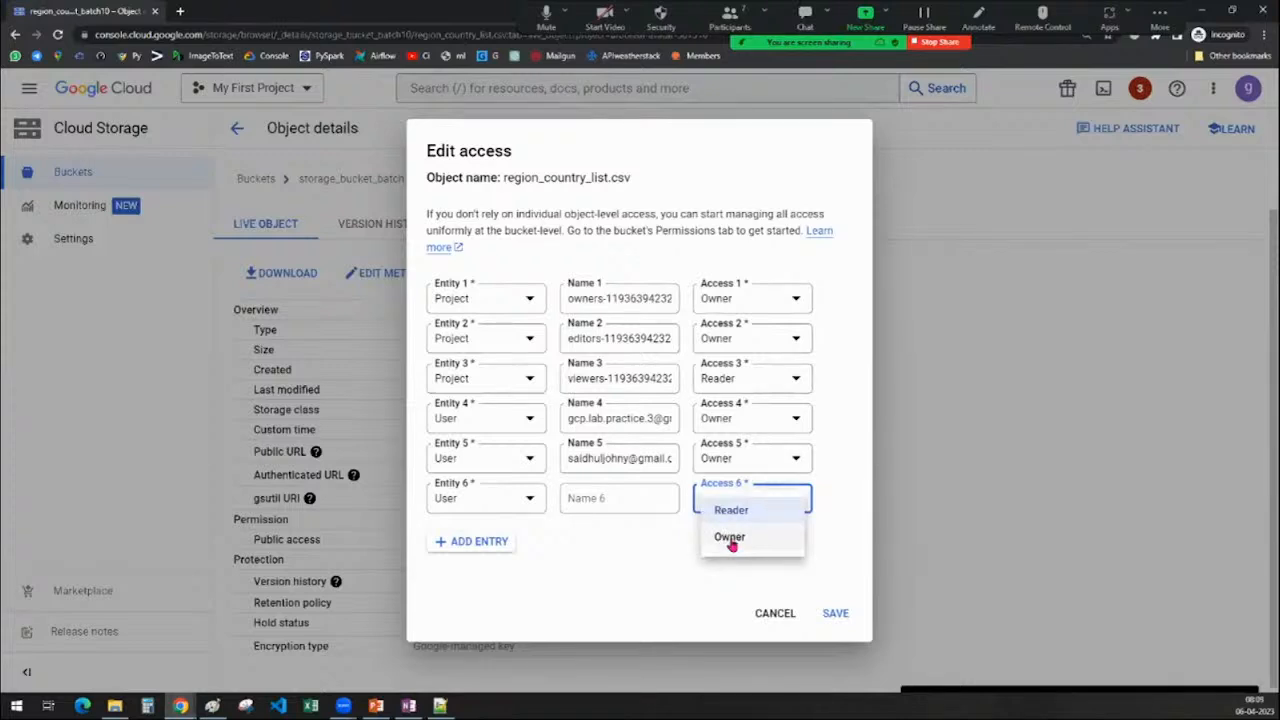
left_click(772, 617)
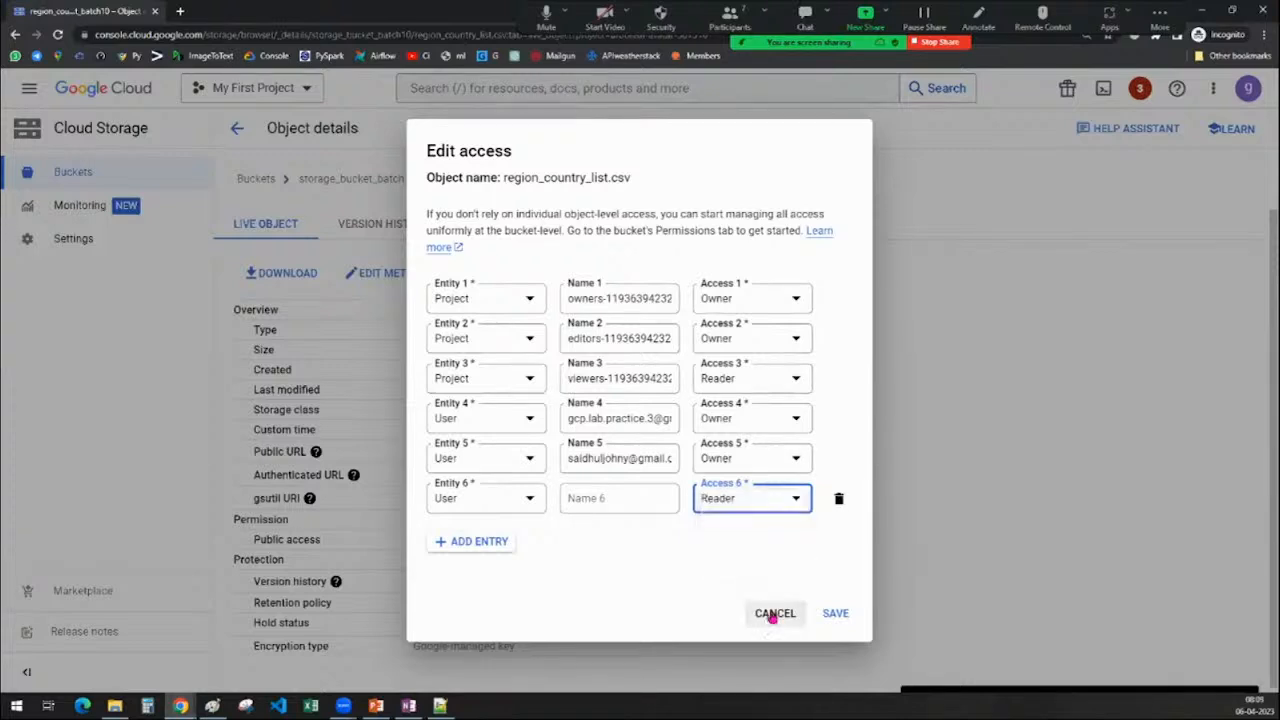
left_click(772, 614)
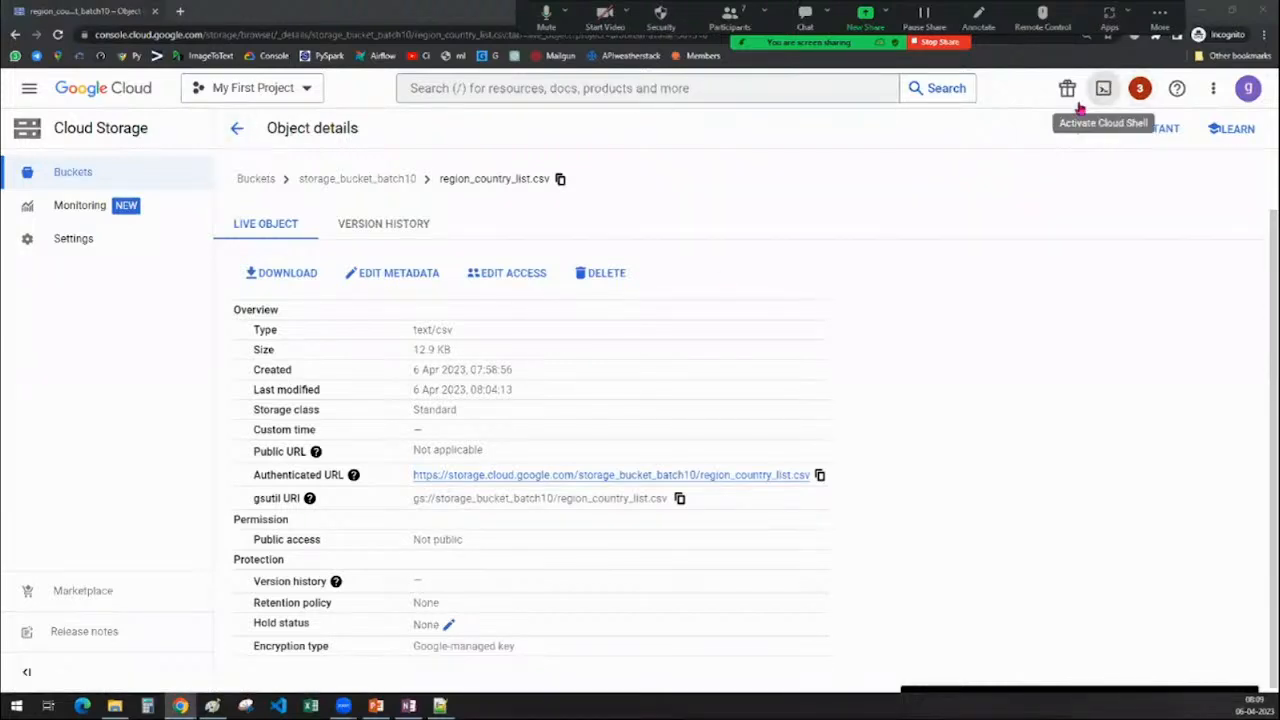
Navigate back twice to the Buckets list, then activate Cloud Shell and enlarge its panel
left_click(237, 128)
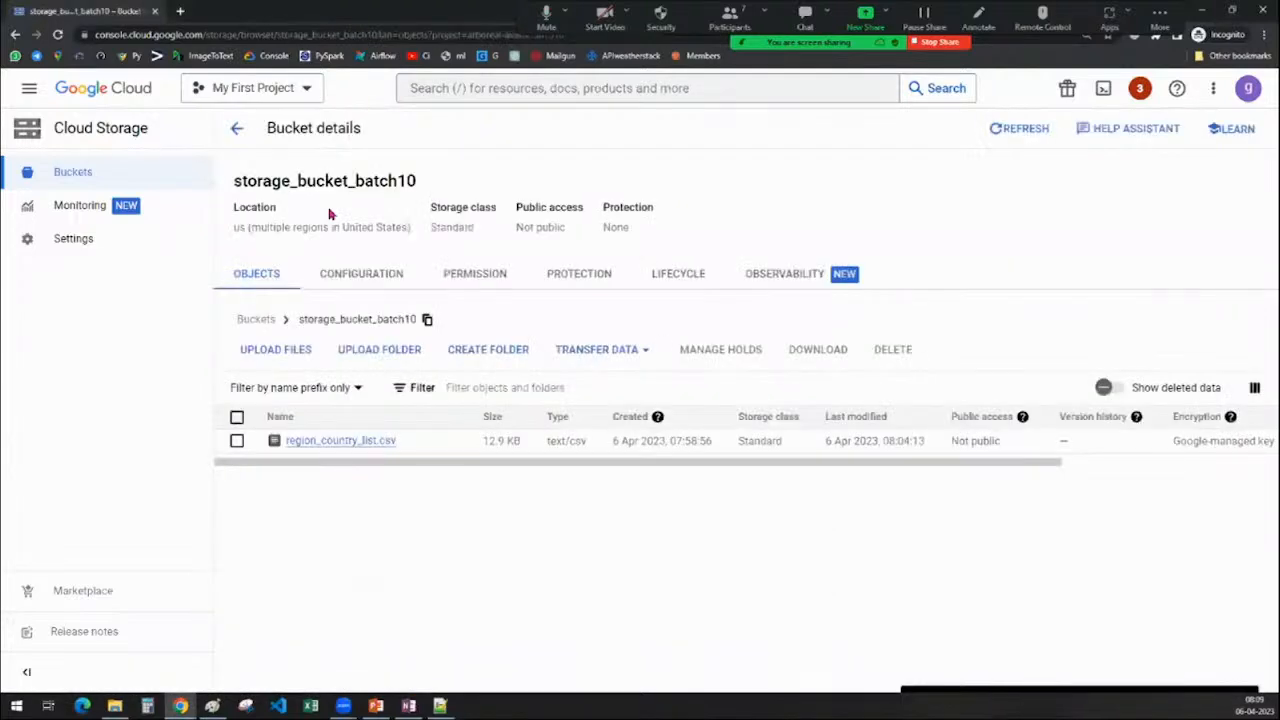
left_click(237, 128)
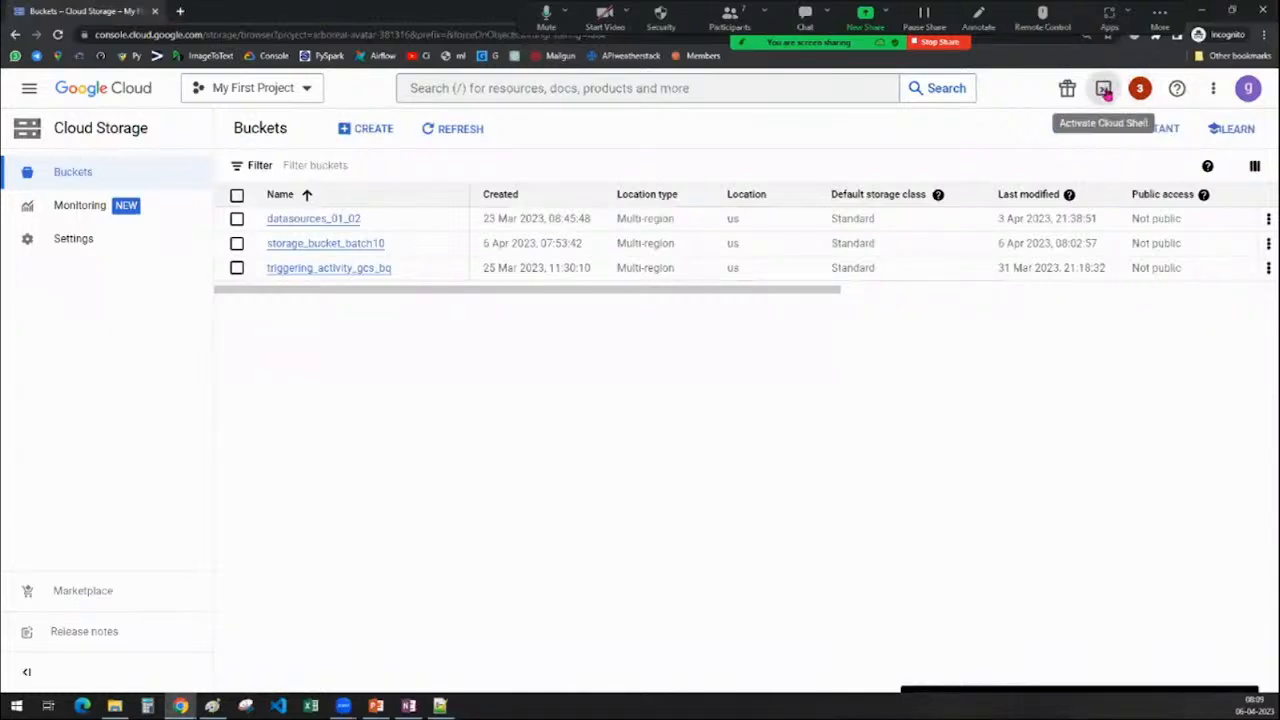
left_click(1104, 90)
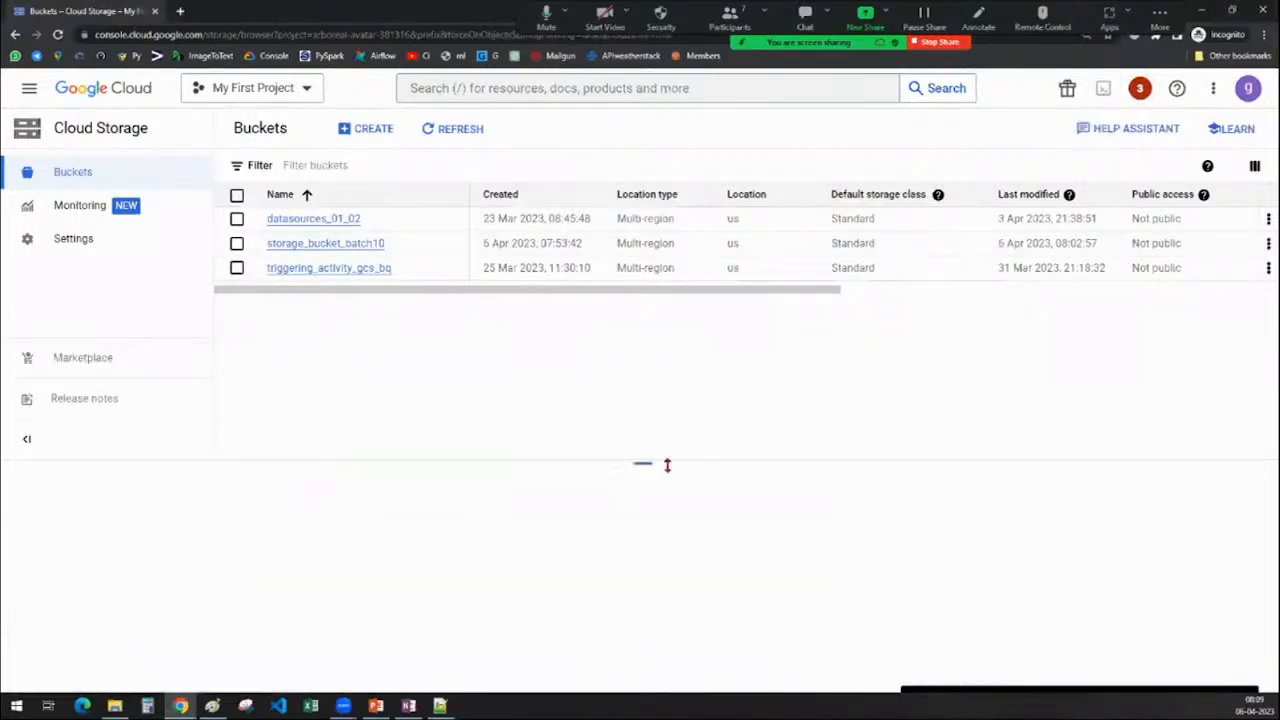
left_click_drag(667, 464, 653, 331)
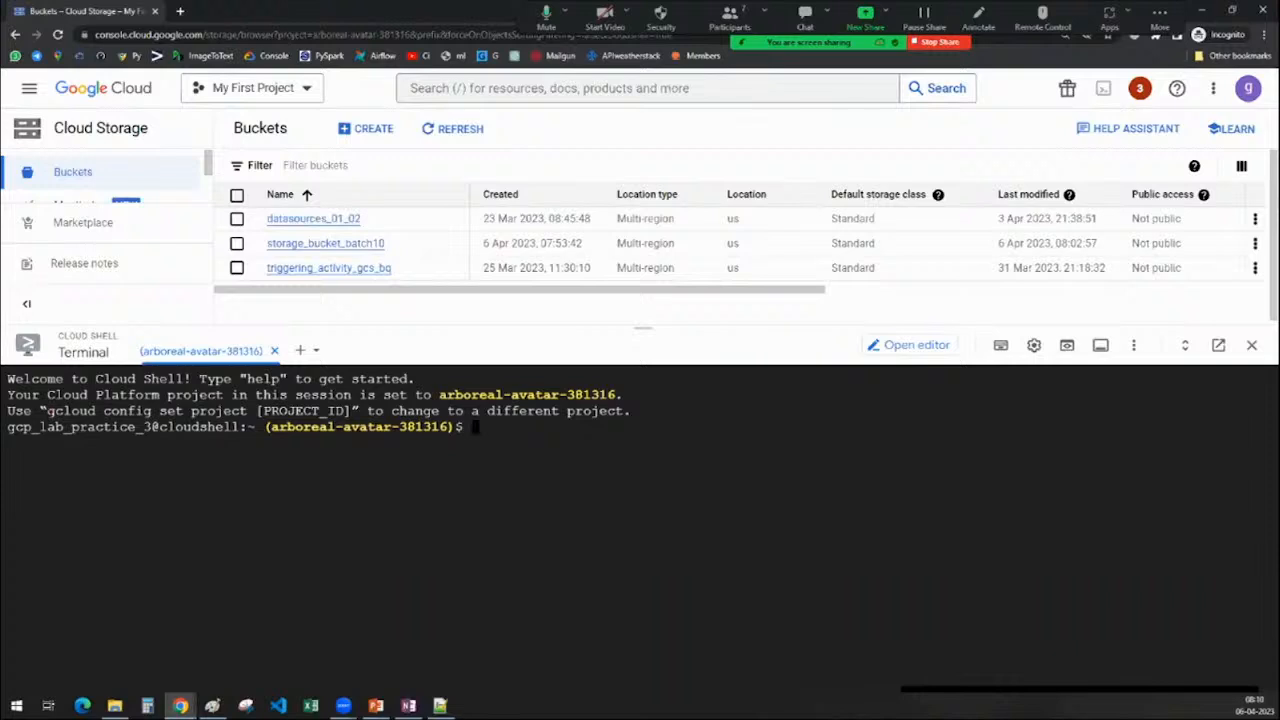
Enter the gcloud config set project command at the Cloud Shell prompt, fixing the typos
type("gscloud con")
type("ifg se")
key("BackSpace")
key("BackSpace")
key("BackSpace")
key("BackSpace")
key("BackSpace")
key("BackSpace")
type("fig set pr")
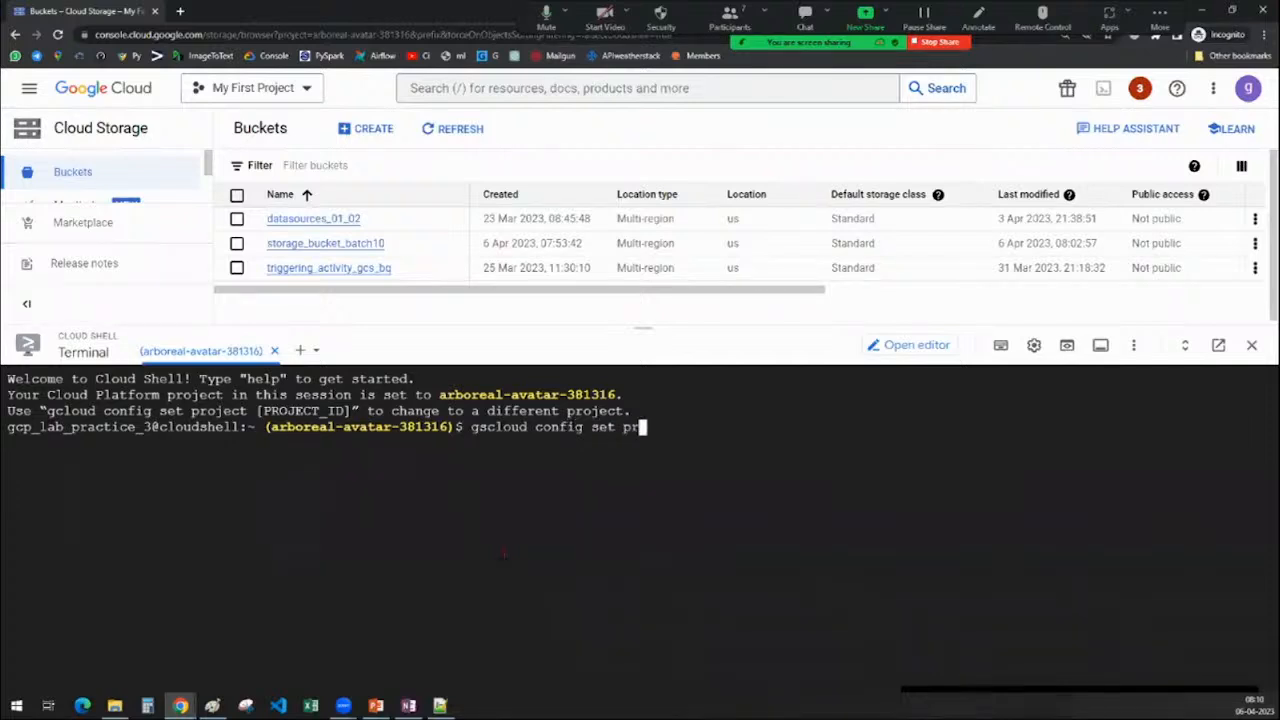
type("oject")
left_click_drag(47, 411, 247, 411)
key("ctrl+c")
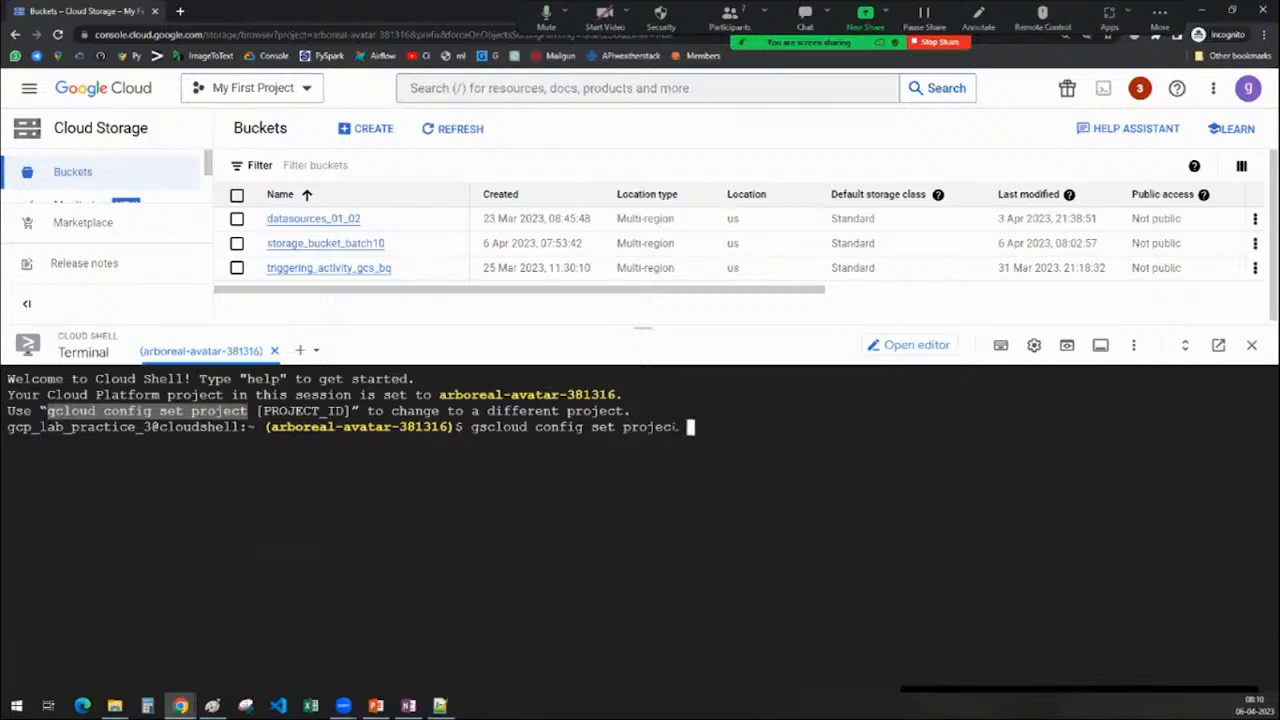
key("BackSpace")
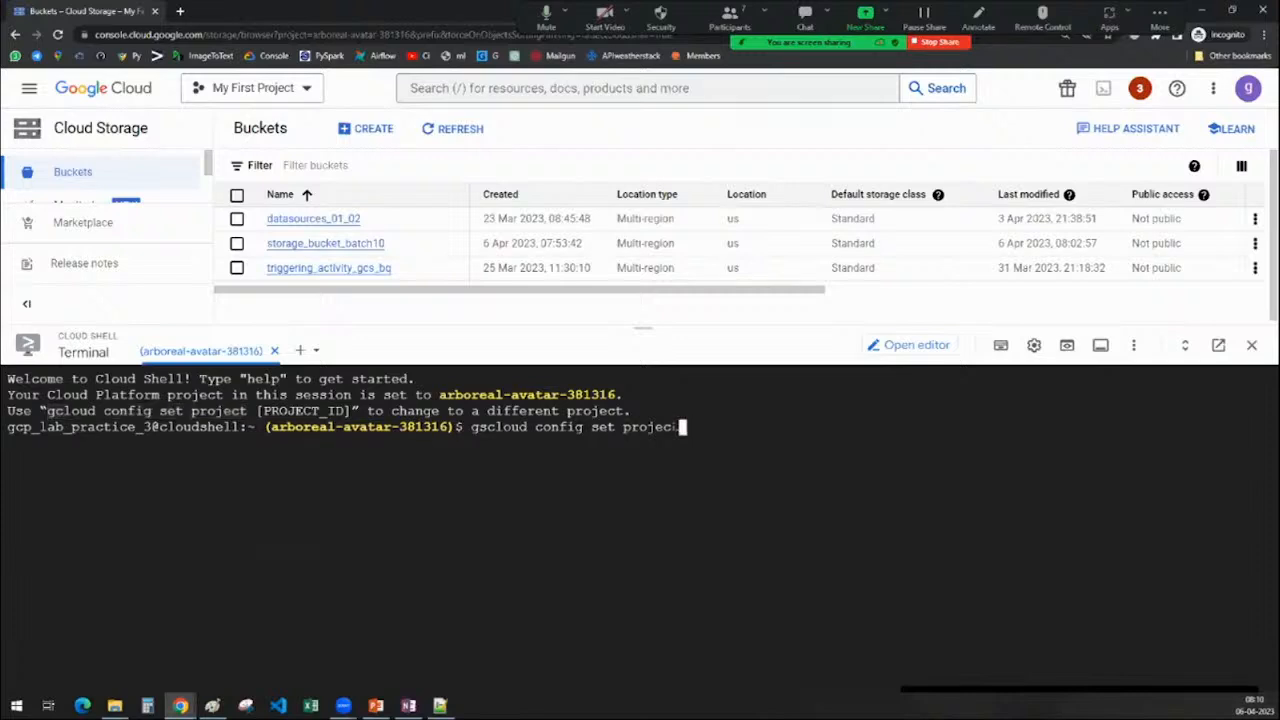
key("BackSpace")
key("BackSpace")
key("BackSpace")
key("BackSpace")
key("BackSpace")
key("BackSpace")
key("BackSpace")
key("BackSpace")
key("BackSpace")
key("BackSpace")
key("BackSpace")
key("BackSpace")
key("BackSpace")
key("BackSpace")
key("BackSpace")
key("BackSpace")
key("BackSpace")
key("BackSpace")
key("BackSpace")
key("BackSpace")
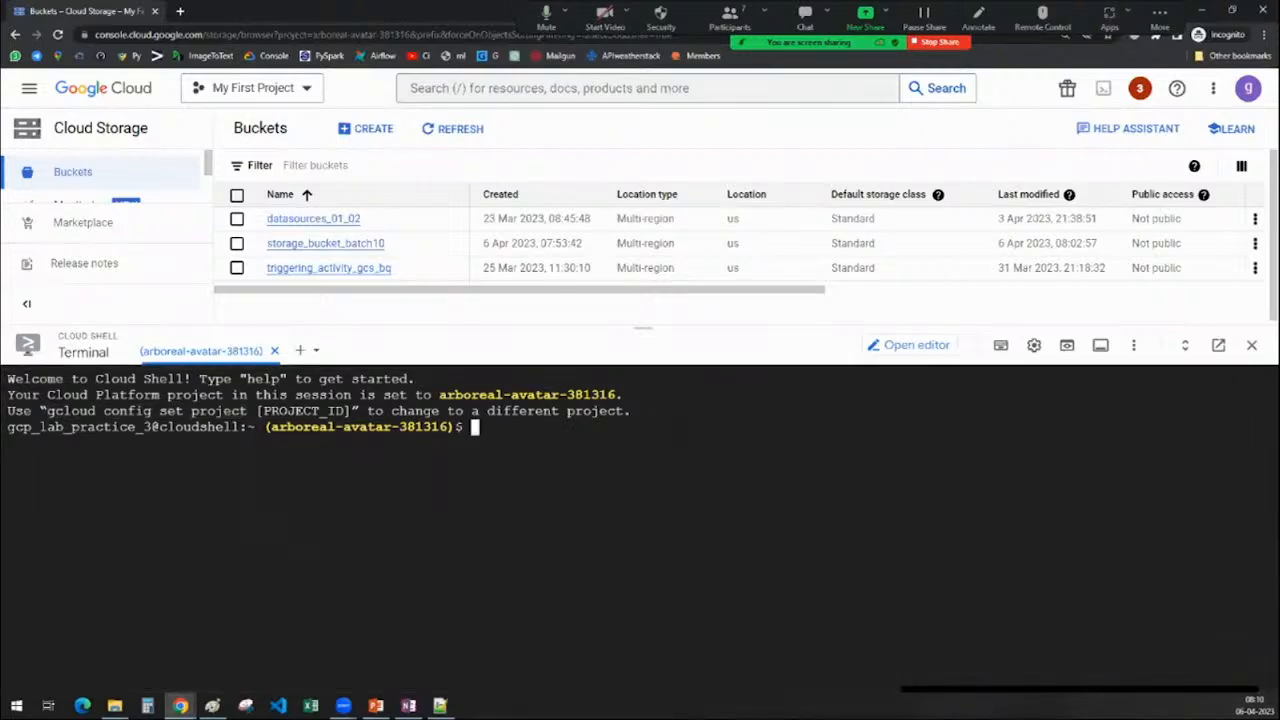
key("ctrl+v")
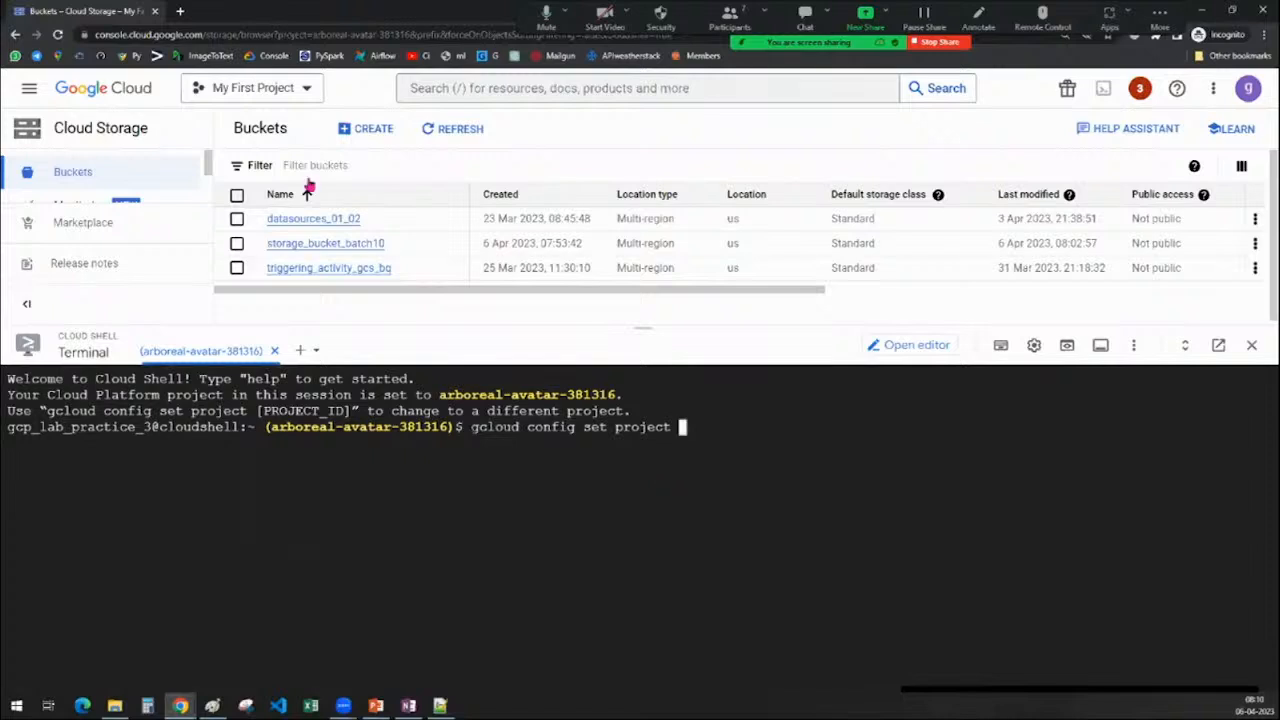
Copy the project ID from the project picker into the command and run it
left_click(280, 96)
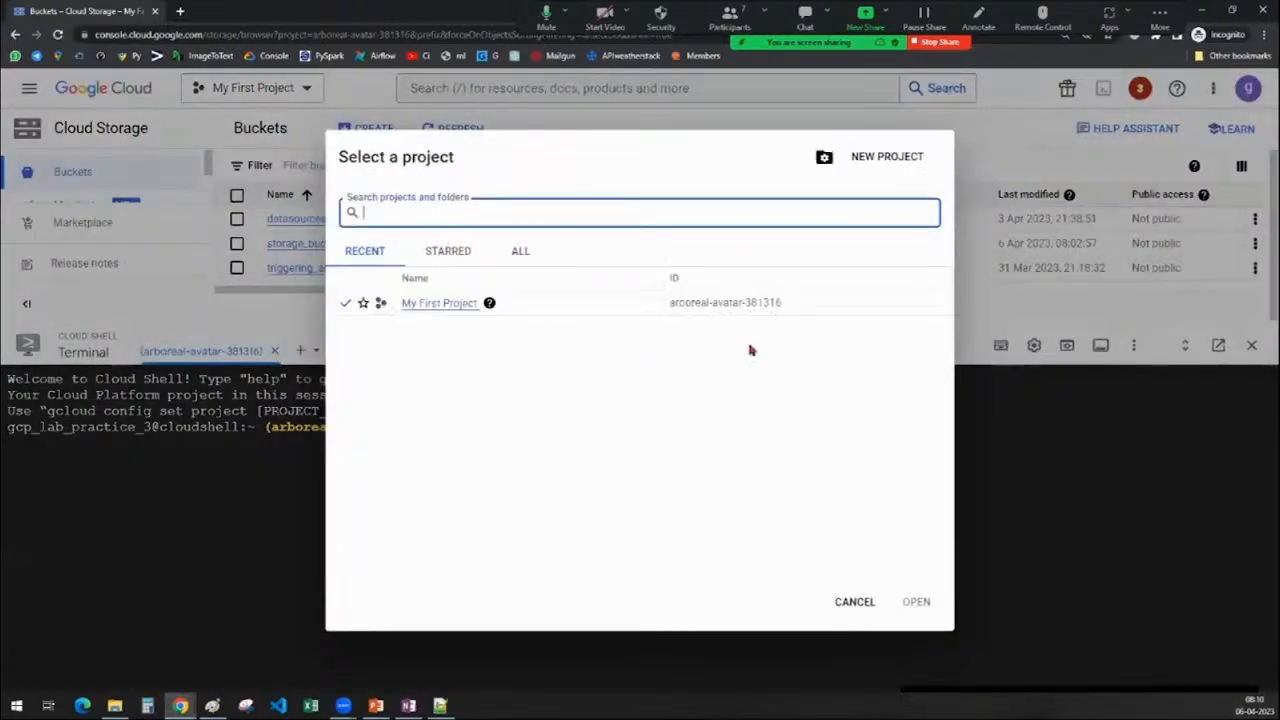
left_click_drag(668, 308, 846, 308)
key("ctrl+c")
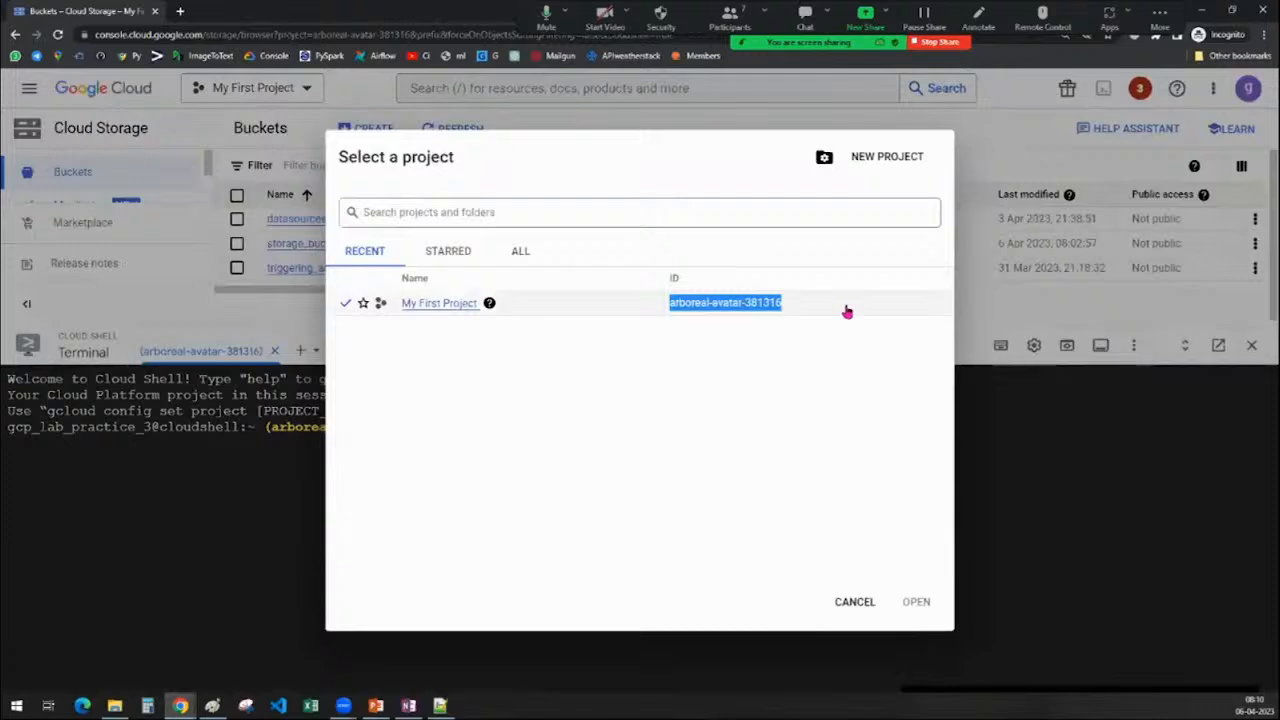
left_click(851, 602)
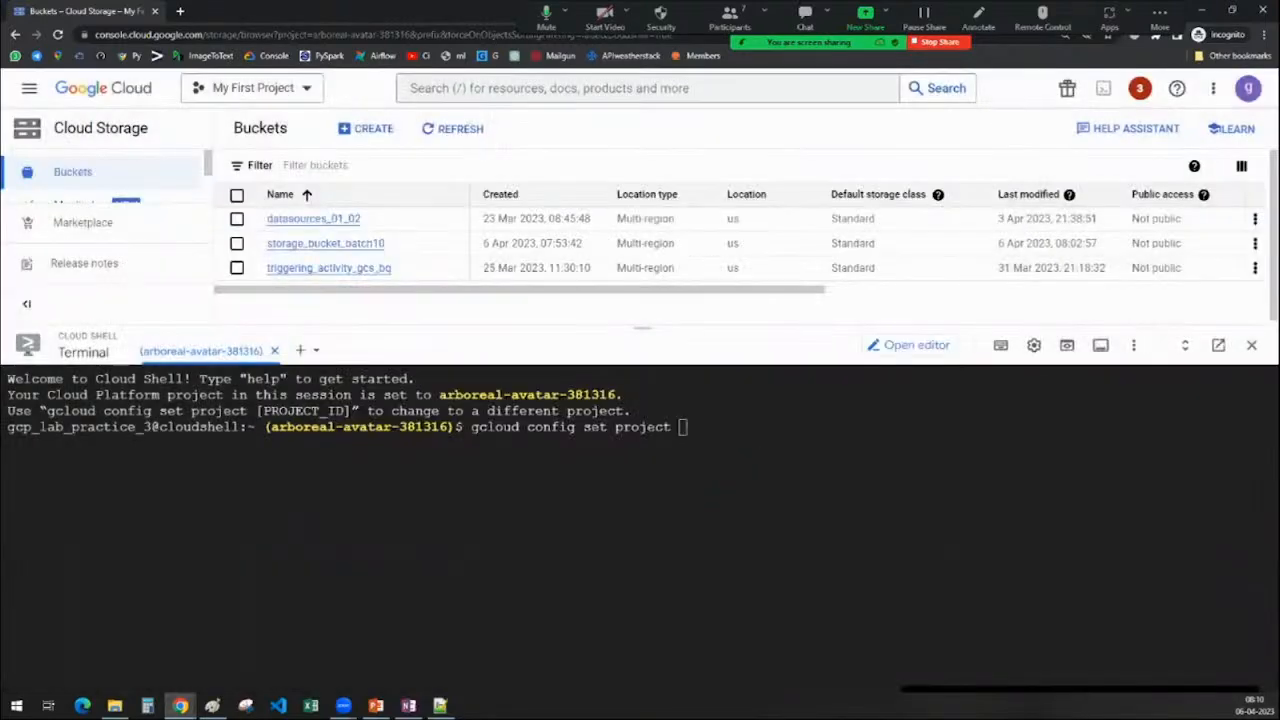
key("ctrl+v")
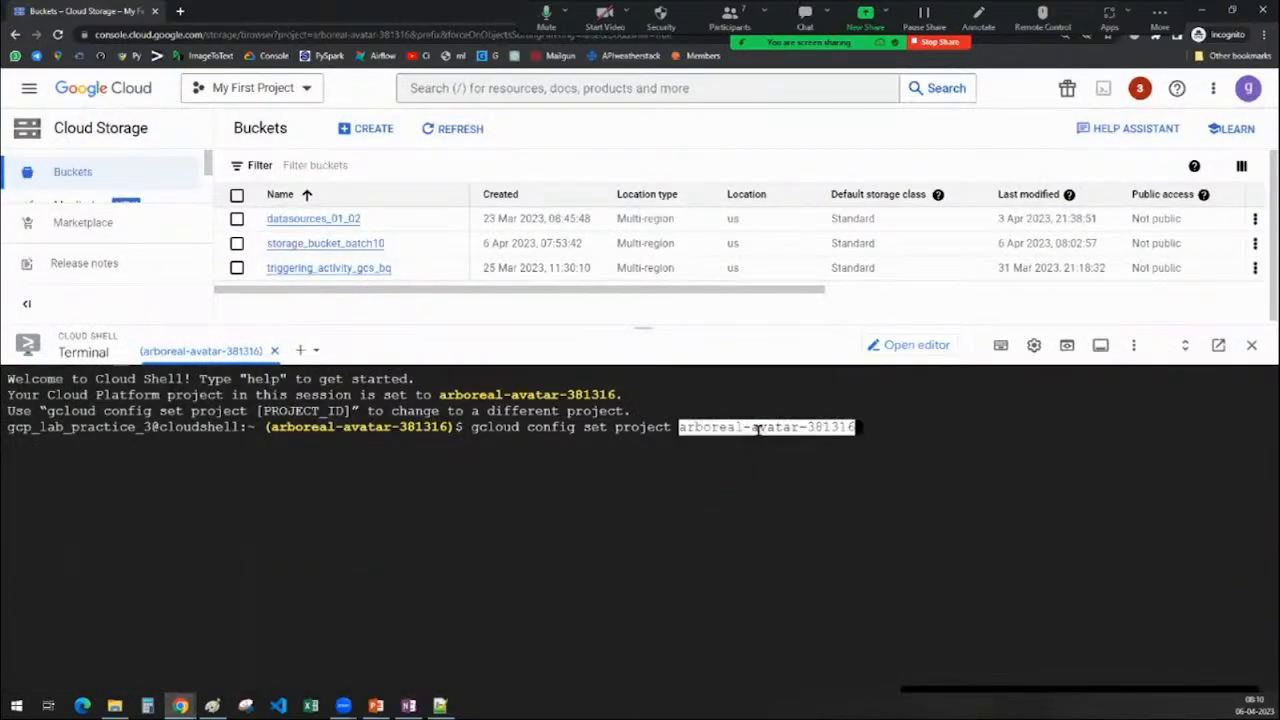
key("Return")
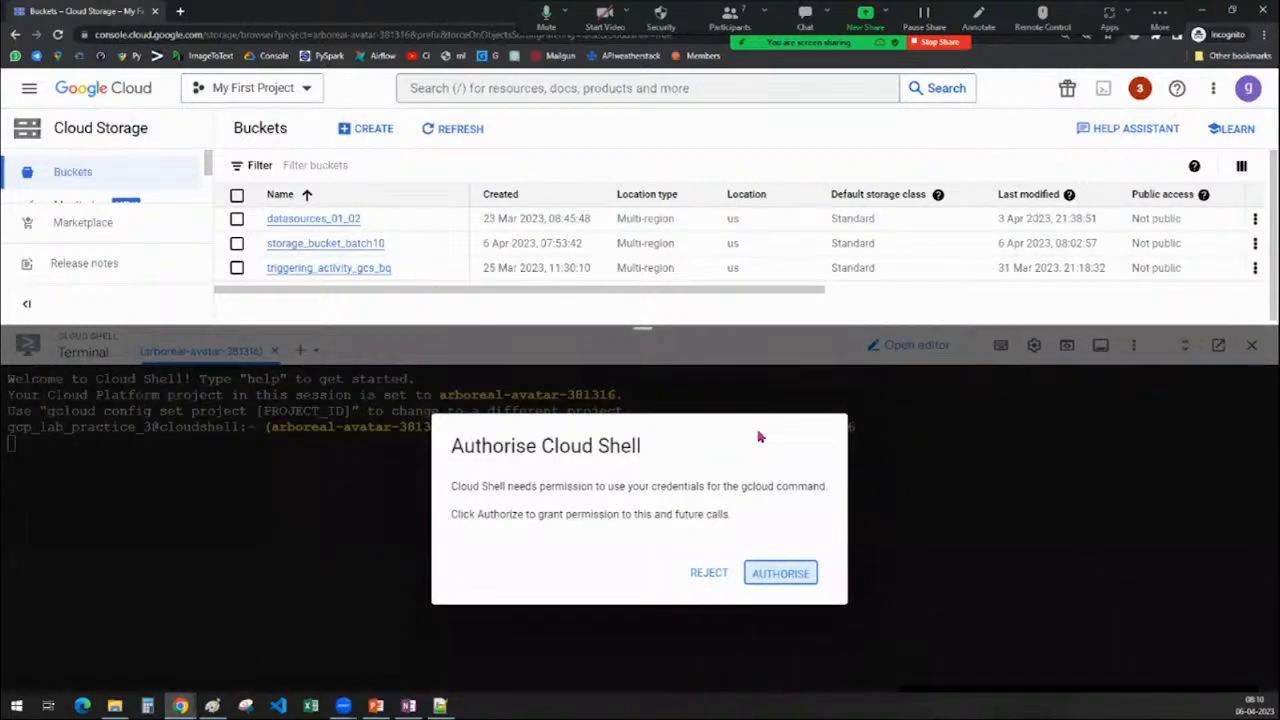
key("Return")
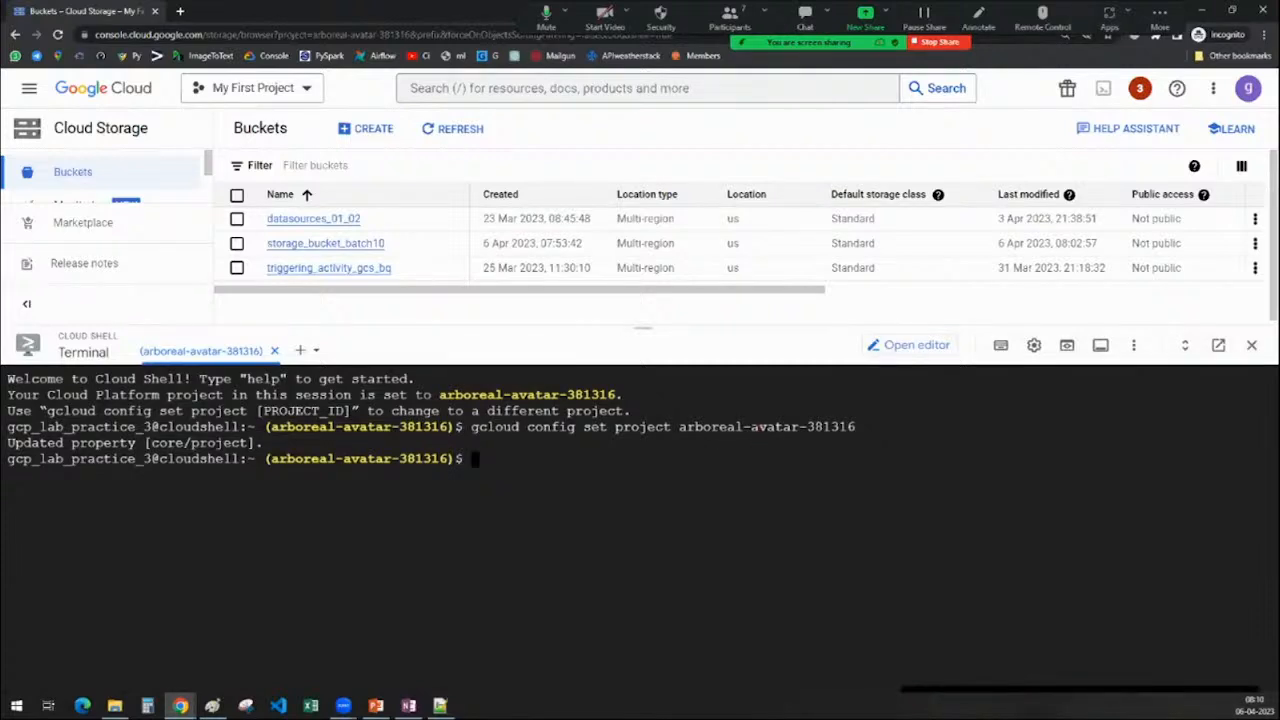
left_click_drag(264, 458, 452, 458)
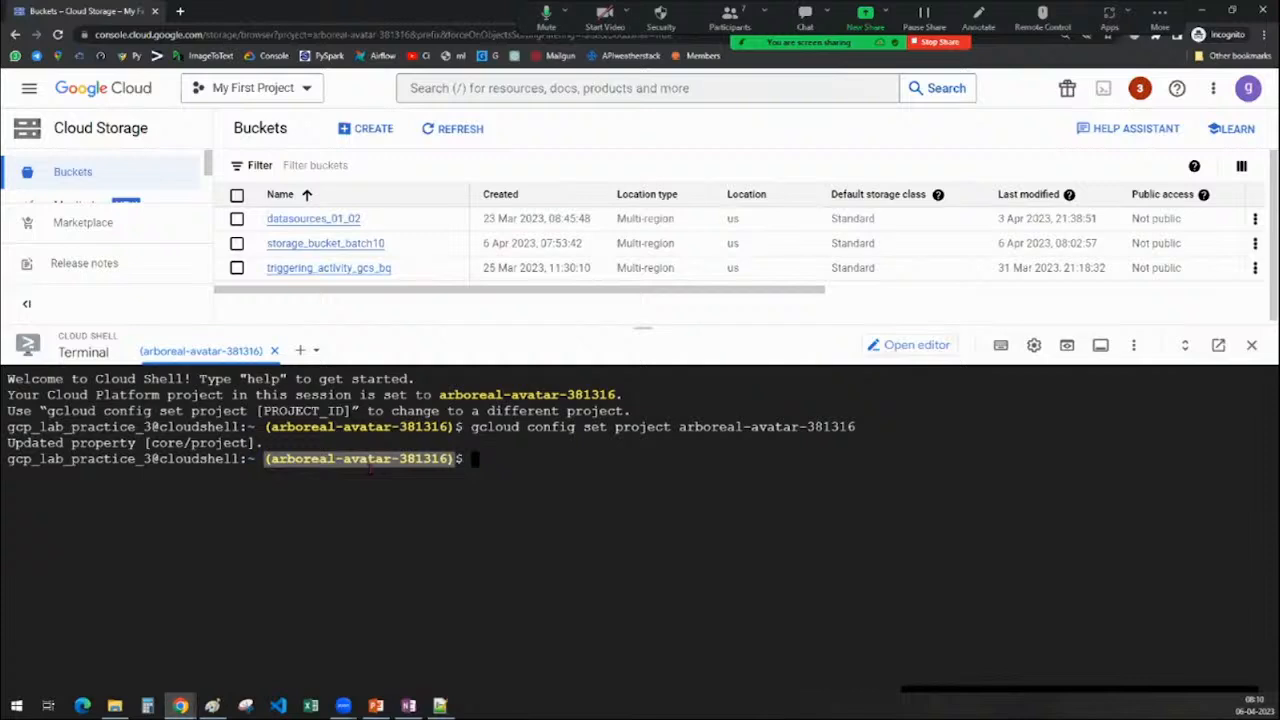
left_click(476, 460)
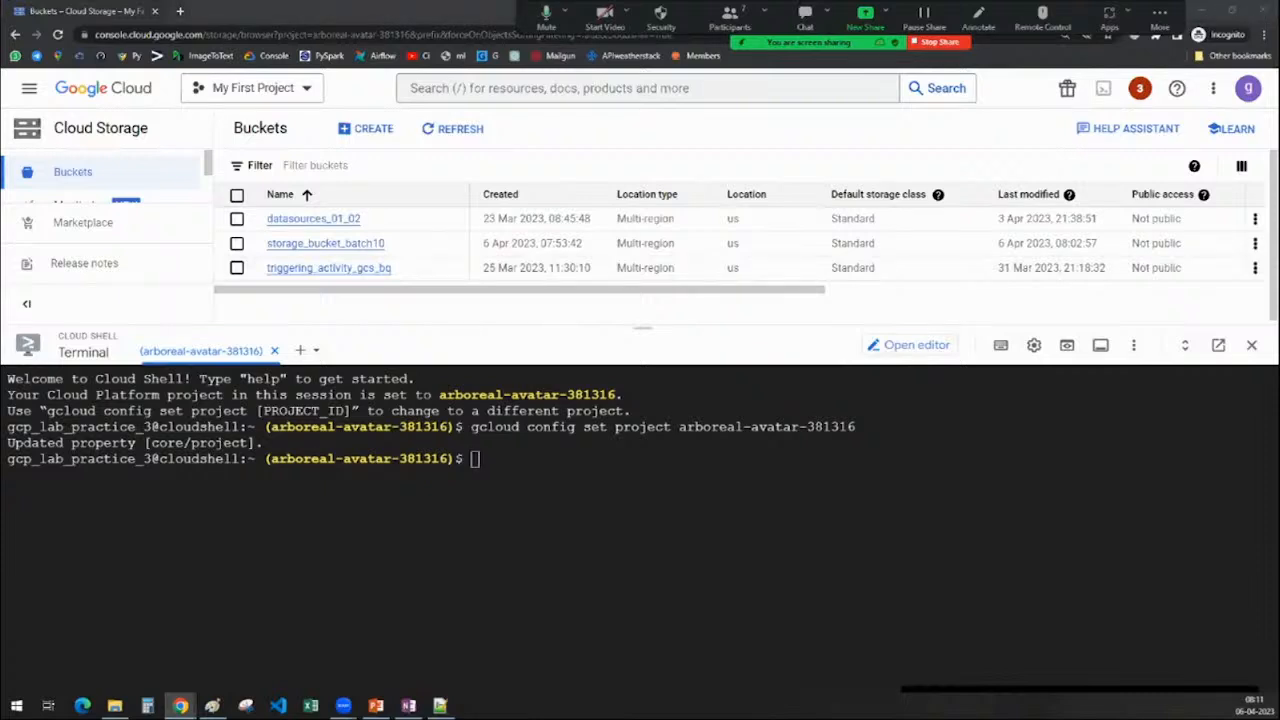
Start a 'gsuil' command at the prompt and bring the Paint canvas forward
key("alt+Tab")
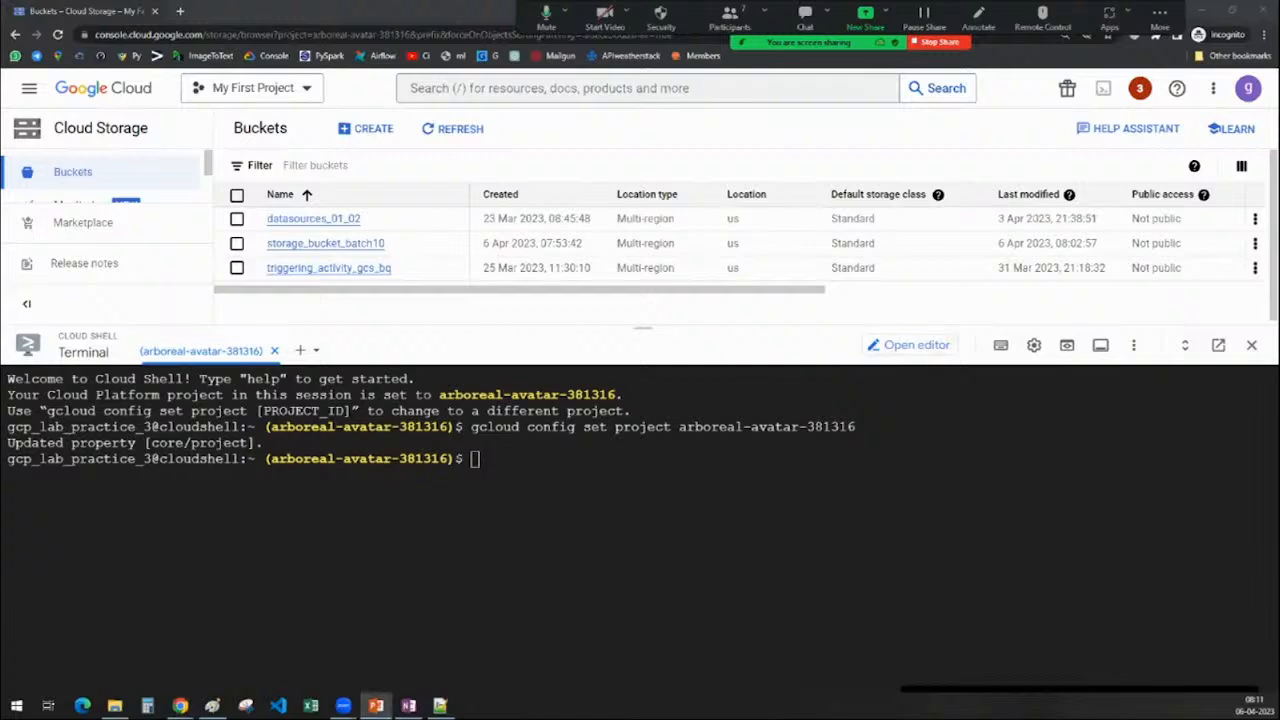
key("alt+Tab")
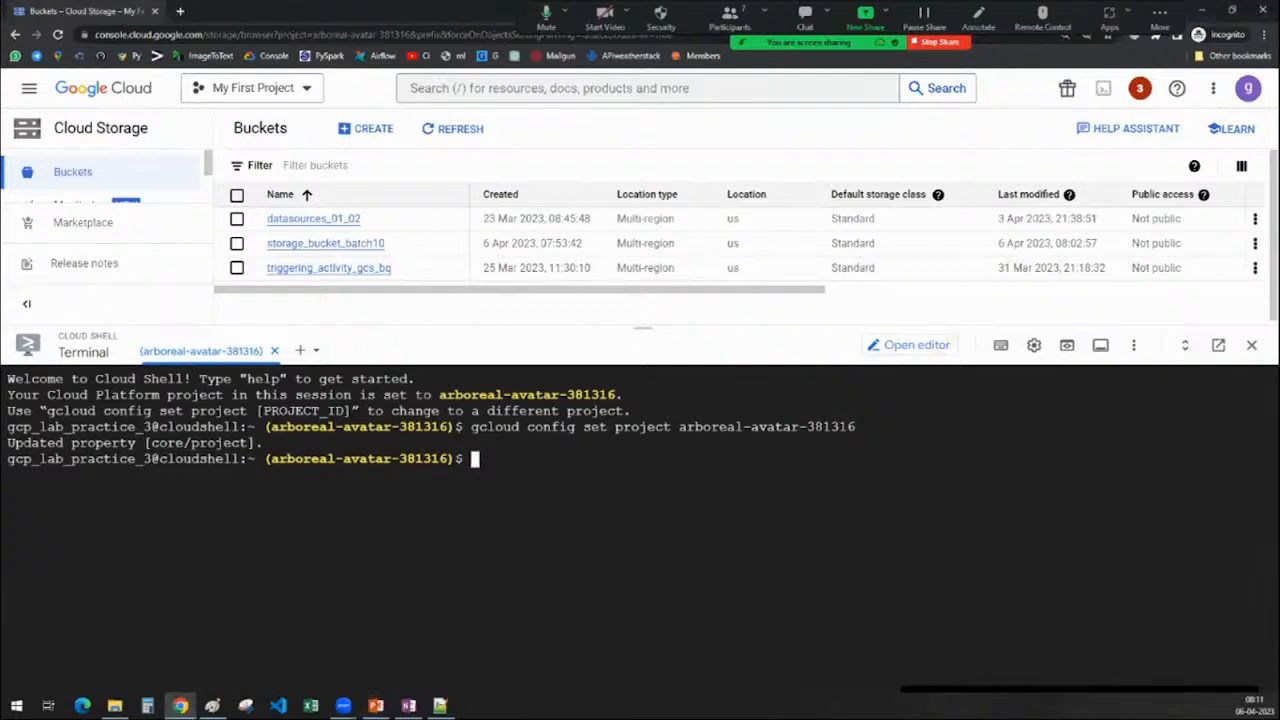
type("gsuil")
left_click(213, 706)
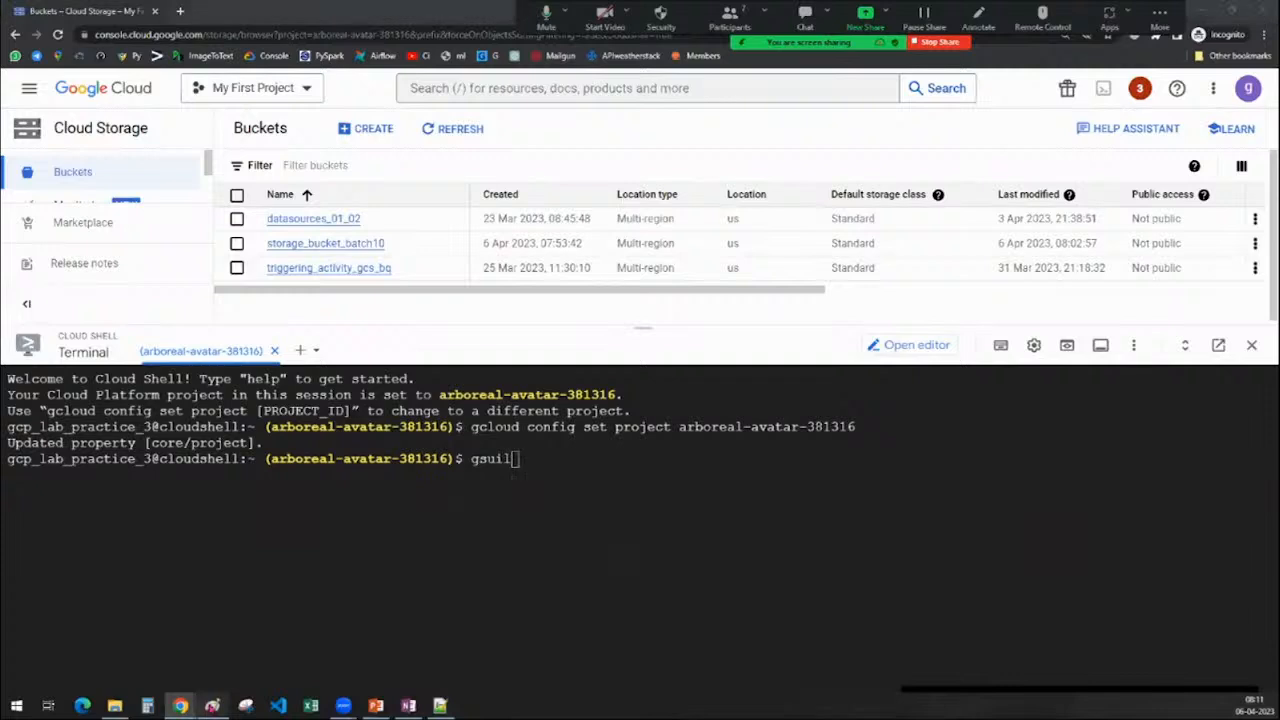
Write the heading 'Cloud Shell :' at the top-left of the Paint canvas
left_click(50, 127)
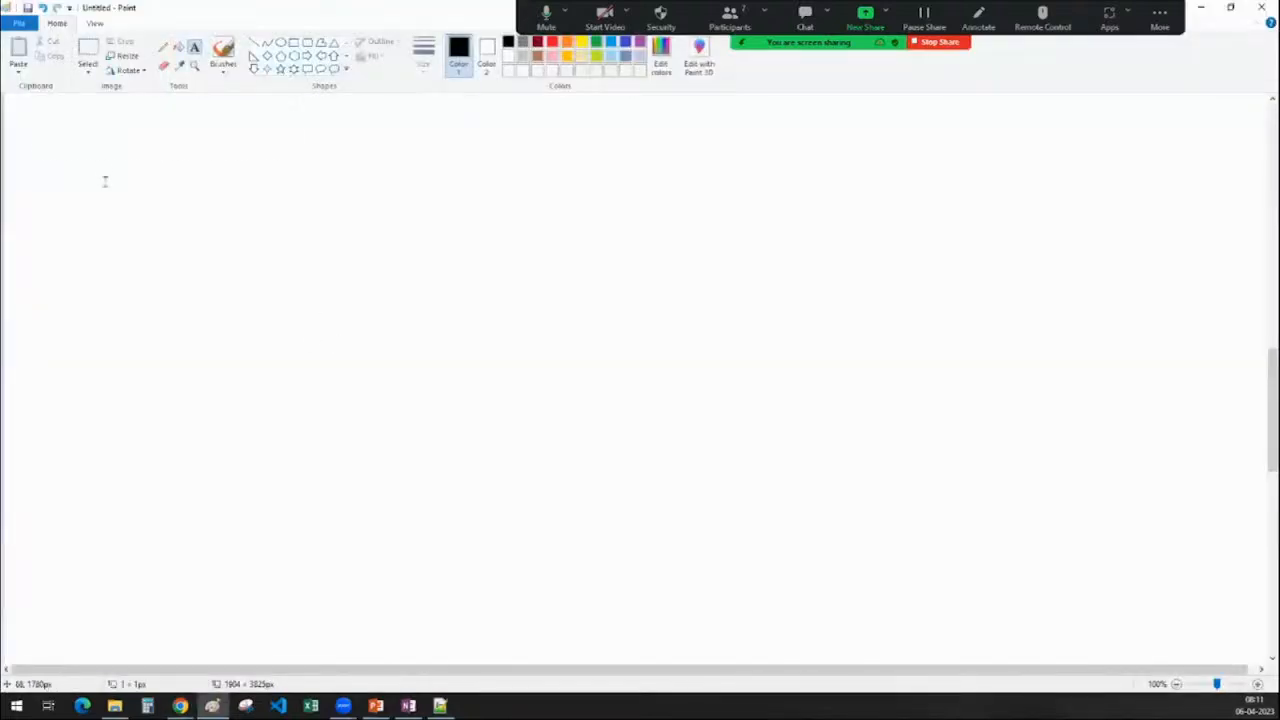
type("Clo")
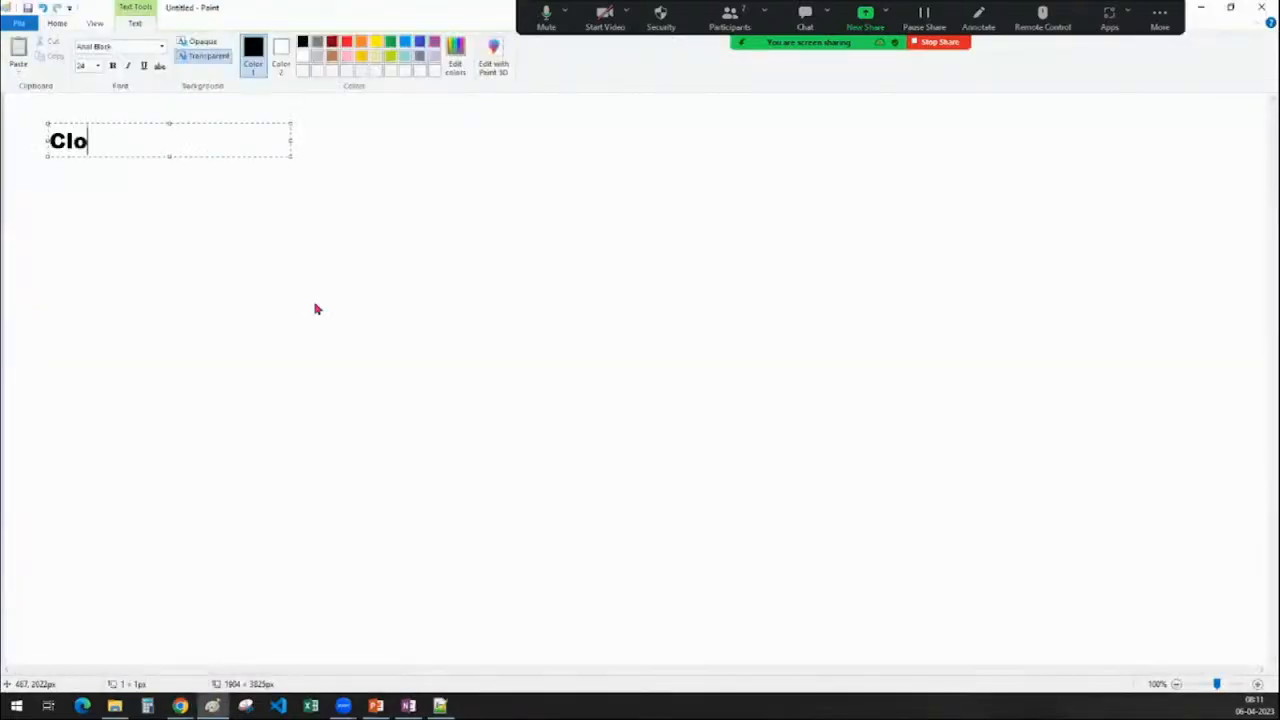
type("ud Shell")
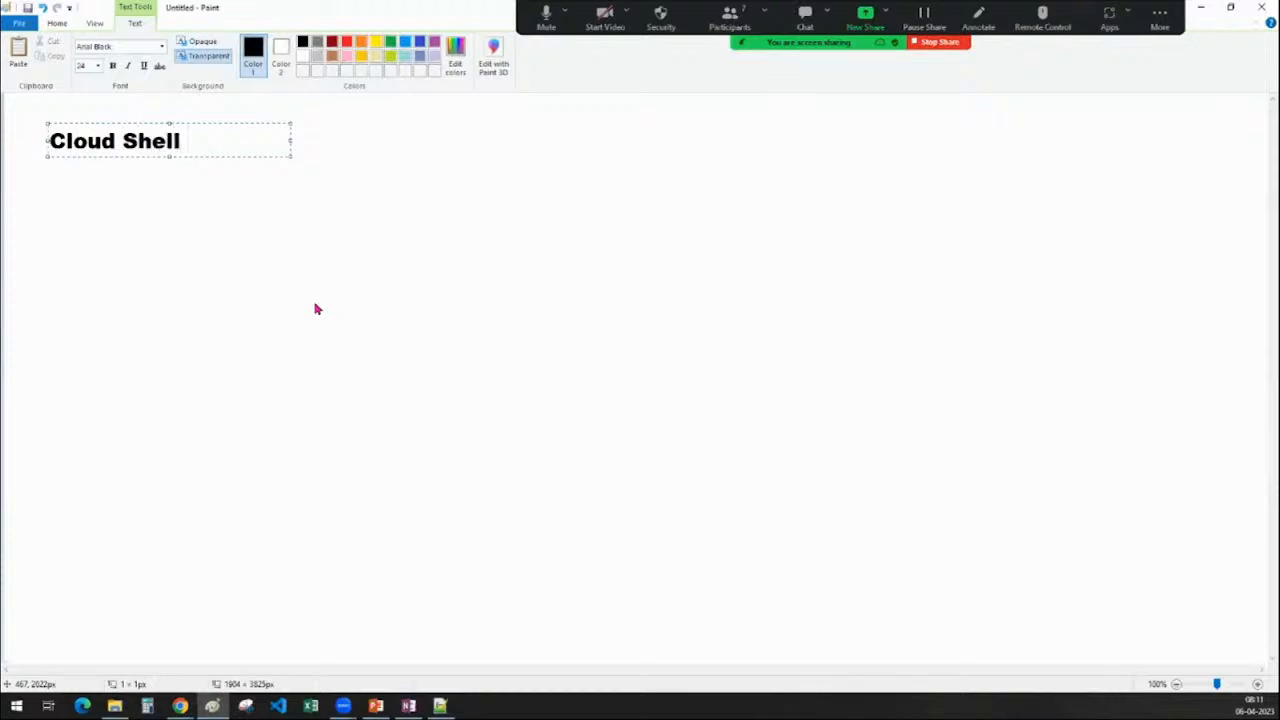
type(" :")
left_click(251, 294)
left_click(151, 193)
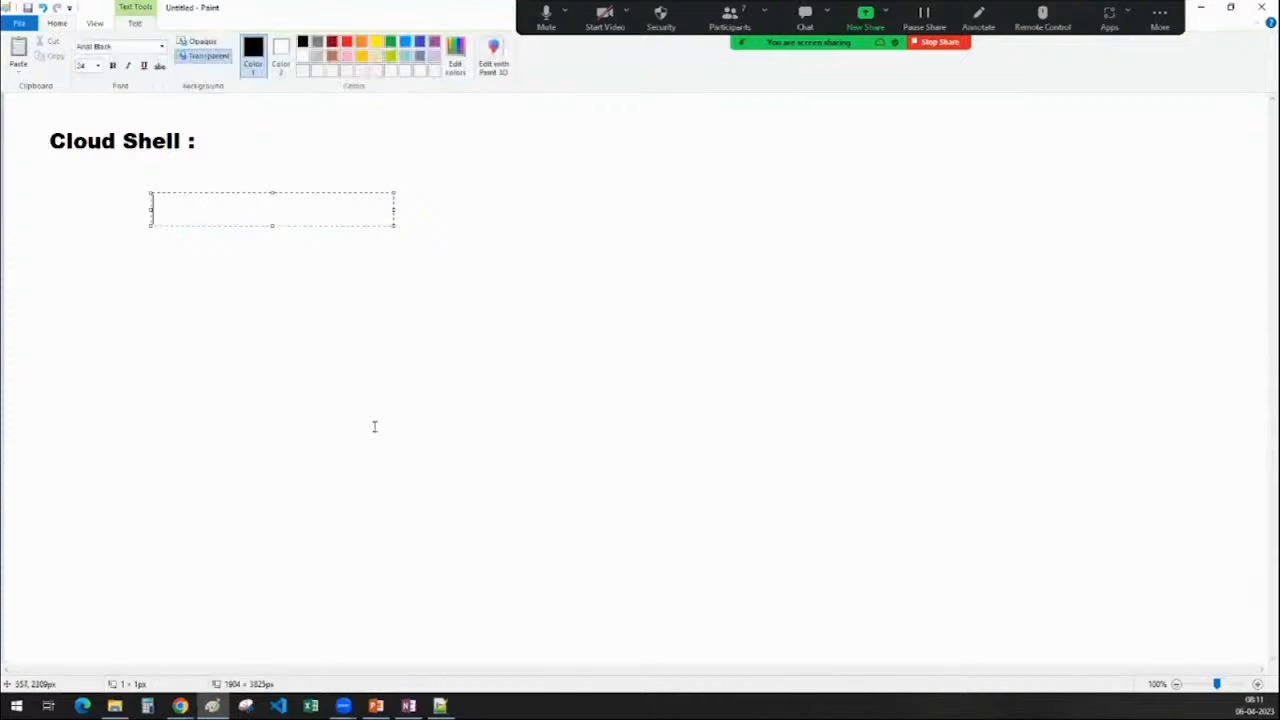
type("create")
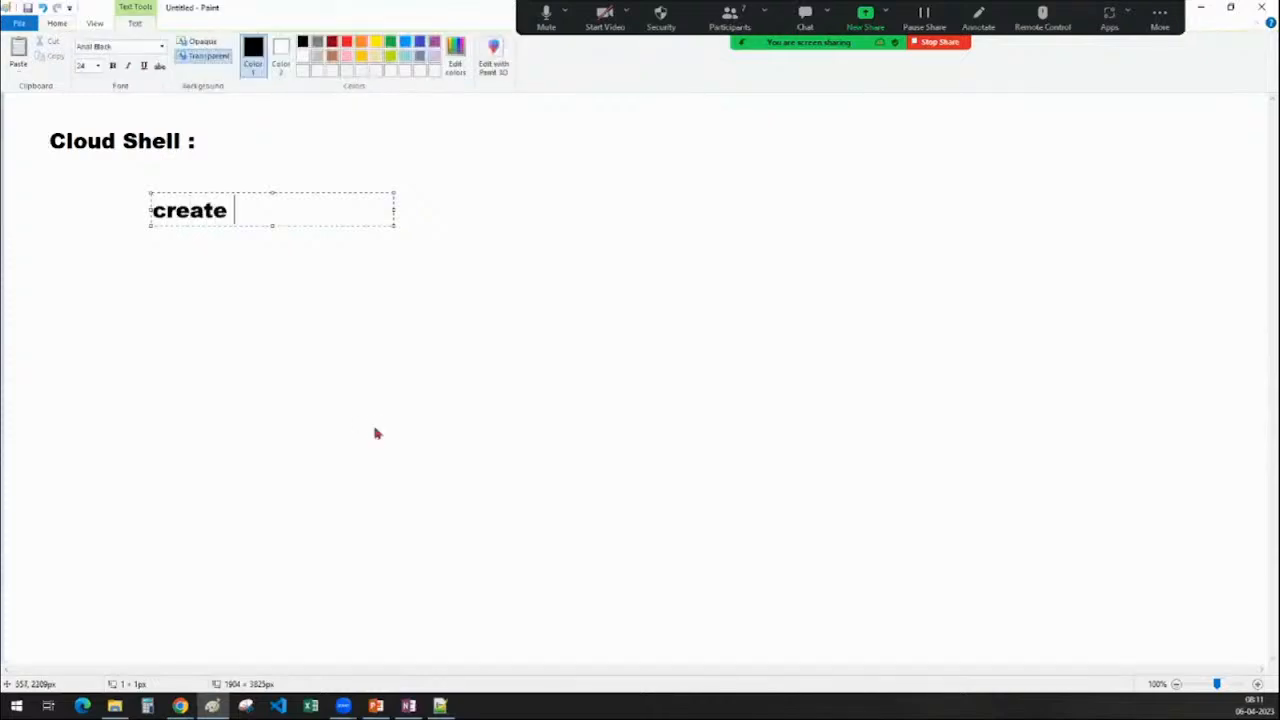
key("BackSpace")
key("BackSpace")
key("BackSpace")
key("BackSpace")
key("BackSpace")
key("BackSpace")
key("BackSpace")
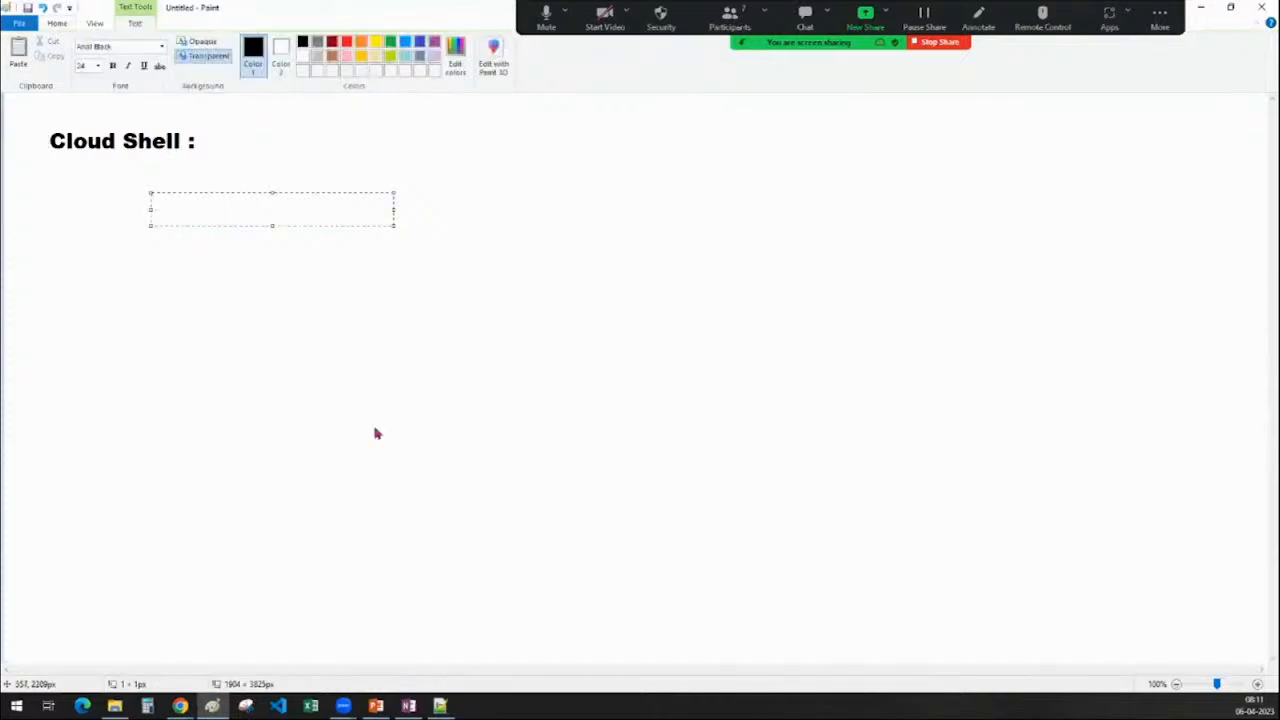
left_click(354, 458)
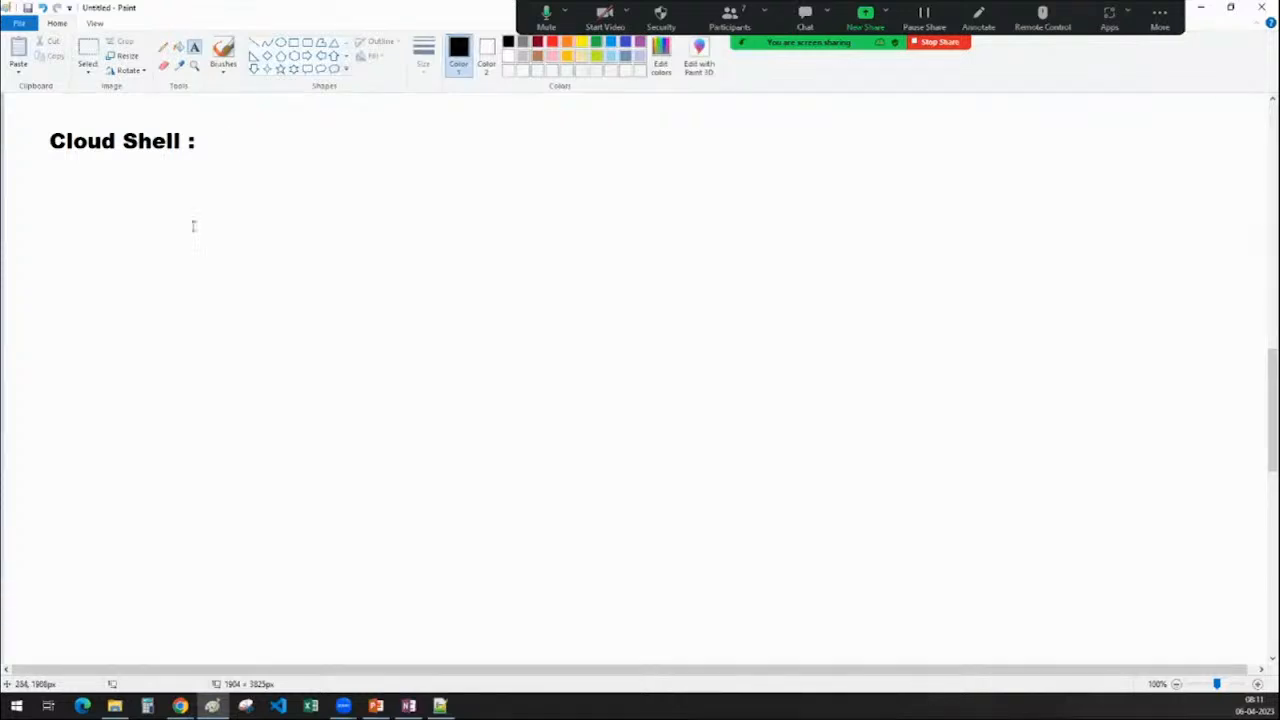
Add the text 'gsutil commands' beside the Cloud Shell heading
left_click(154, 218)
type("gsutil ")
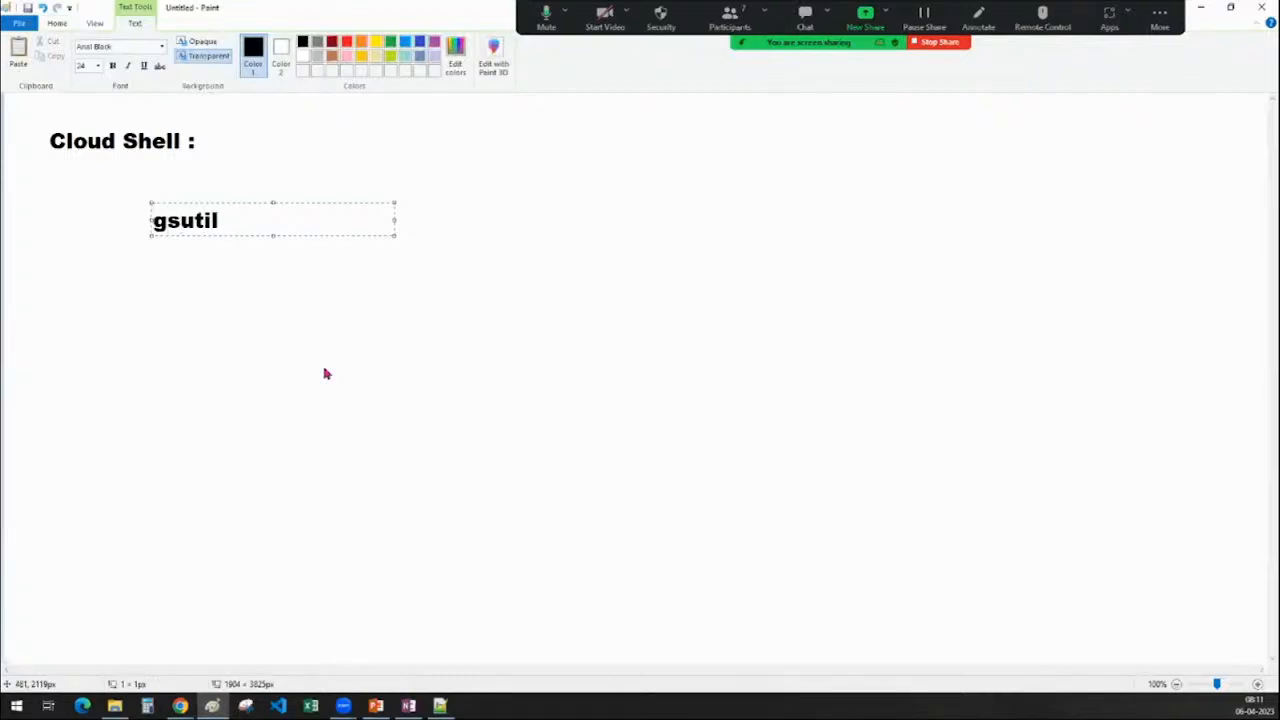
type("commdns")
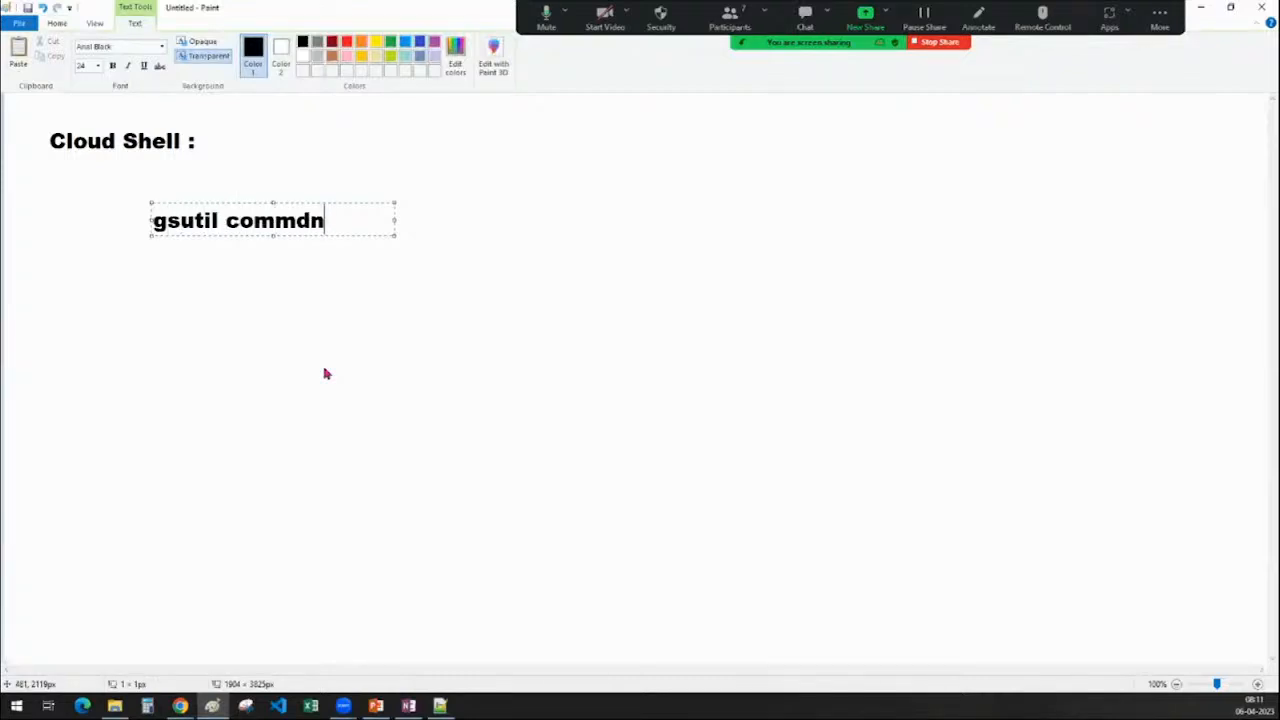
key("BackSpace")
key("BackSpace")
key("BackSpace")
type("ands")
left_click_drag(309, 204, 391, 125)
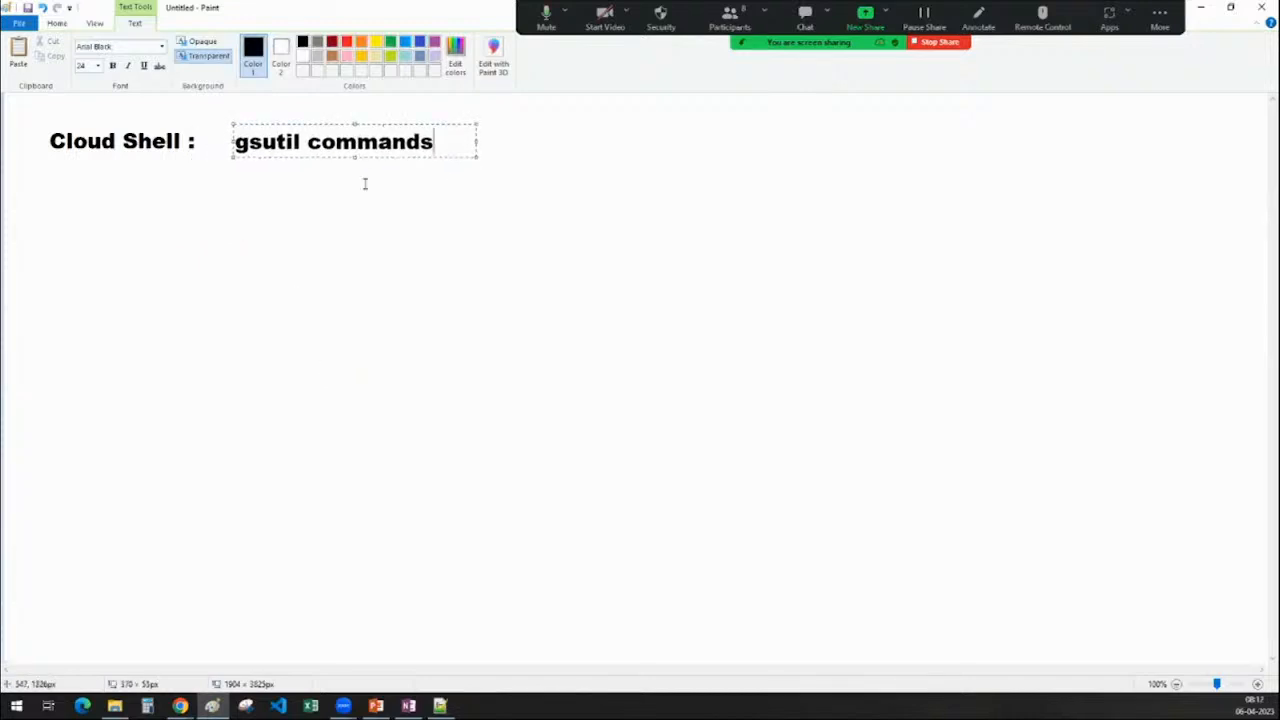
left_click(358, 239)
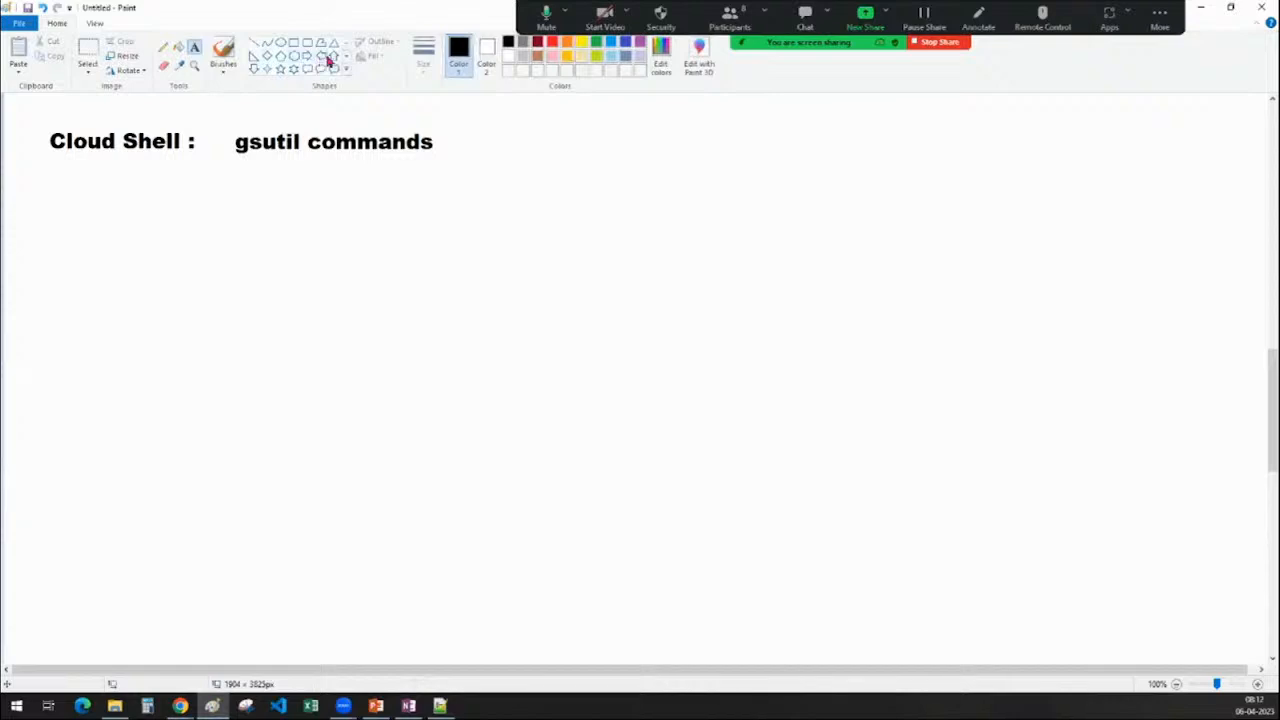
Draw a down arrow under 'gsutil commands', label it 'GCS', and minimize Paint
left_click(254, 68)
left_click_drag(316, 162, 378, 232)
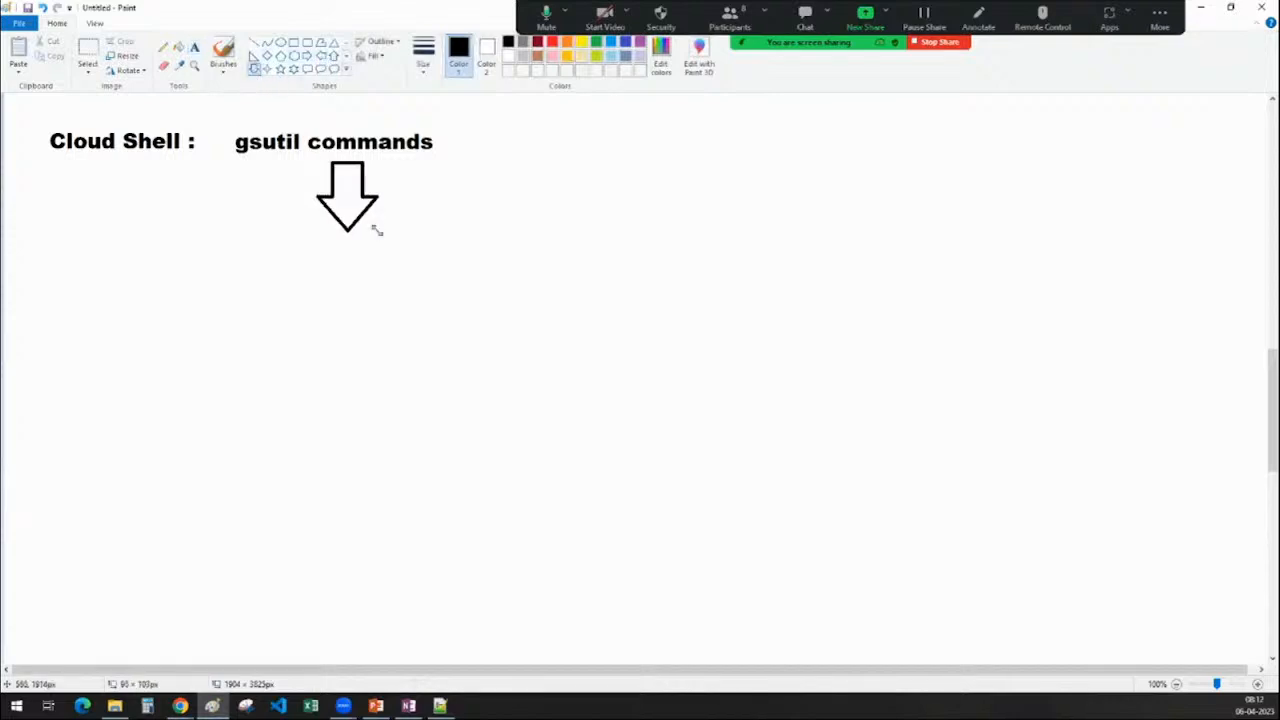
left_click(194, 47)
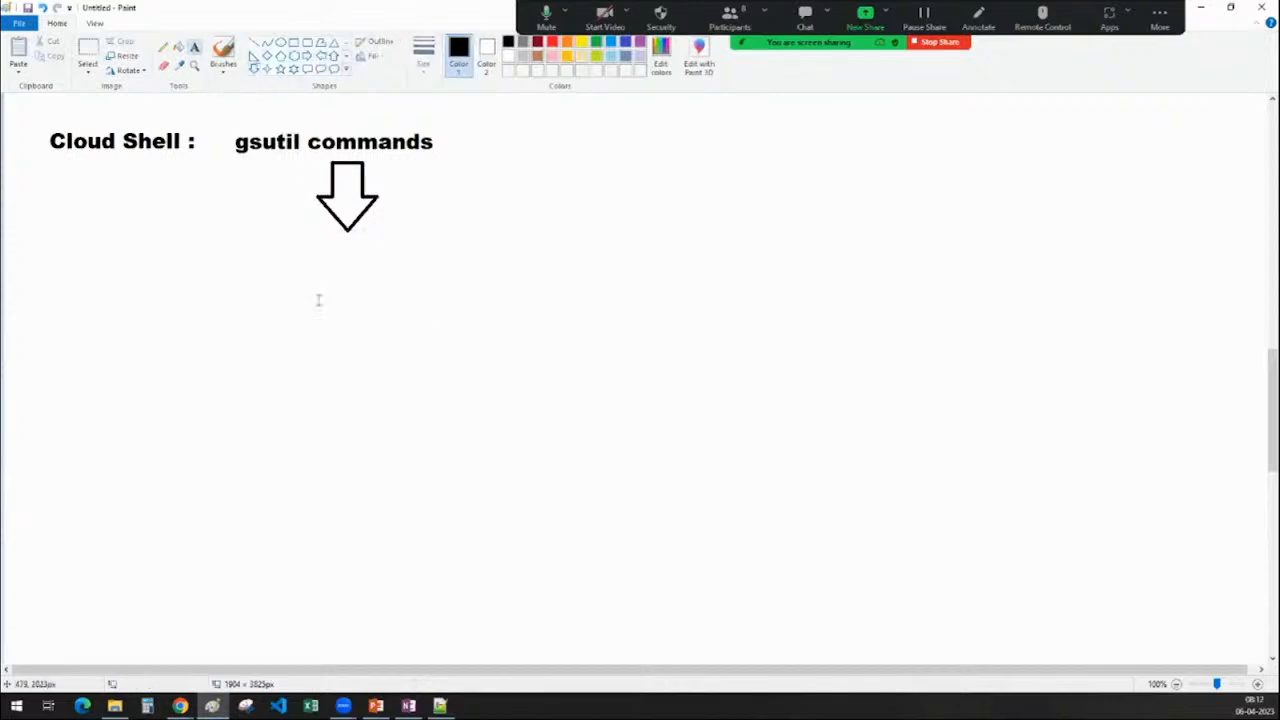
left_click(306, 248)
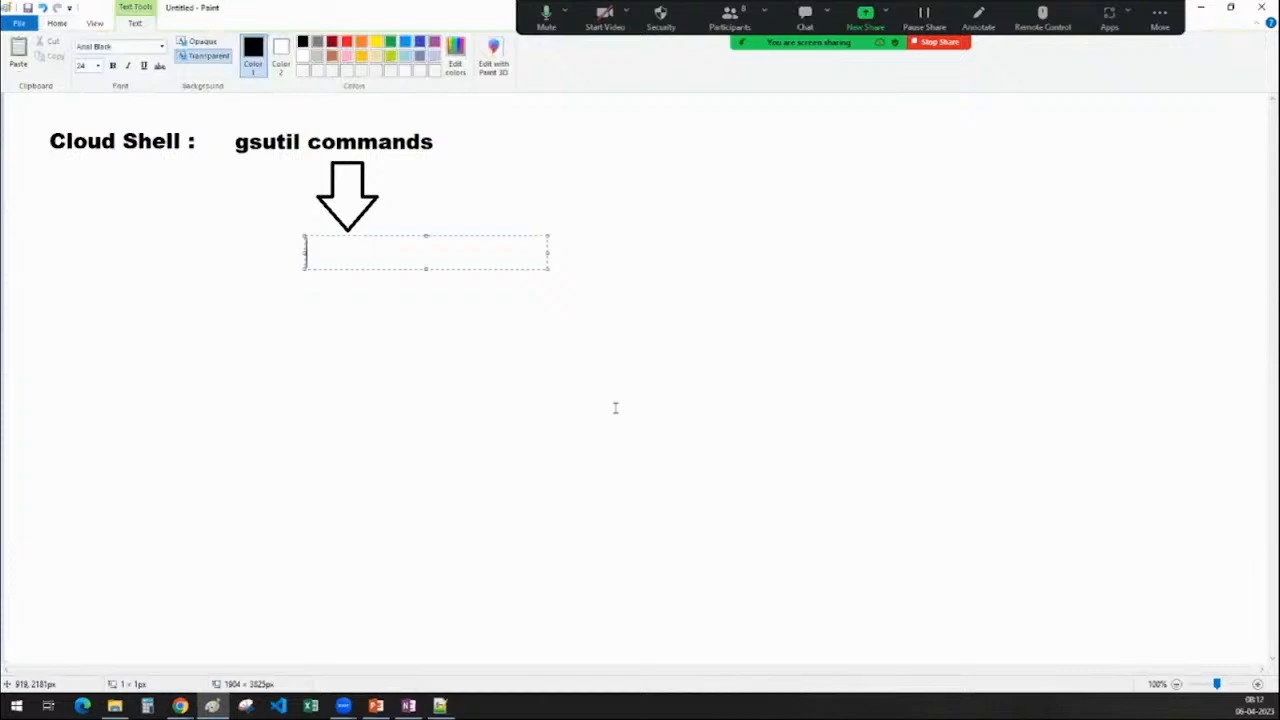
type("gcs")
key("BackSpace")
key("BackSpace")
key("BackSpace")
key("BackSpace")
type("GCS")
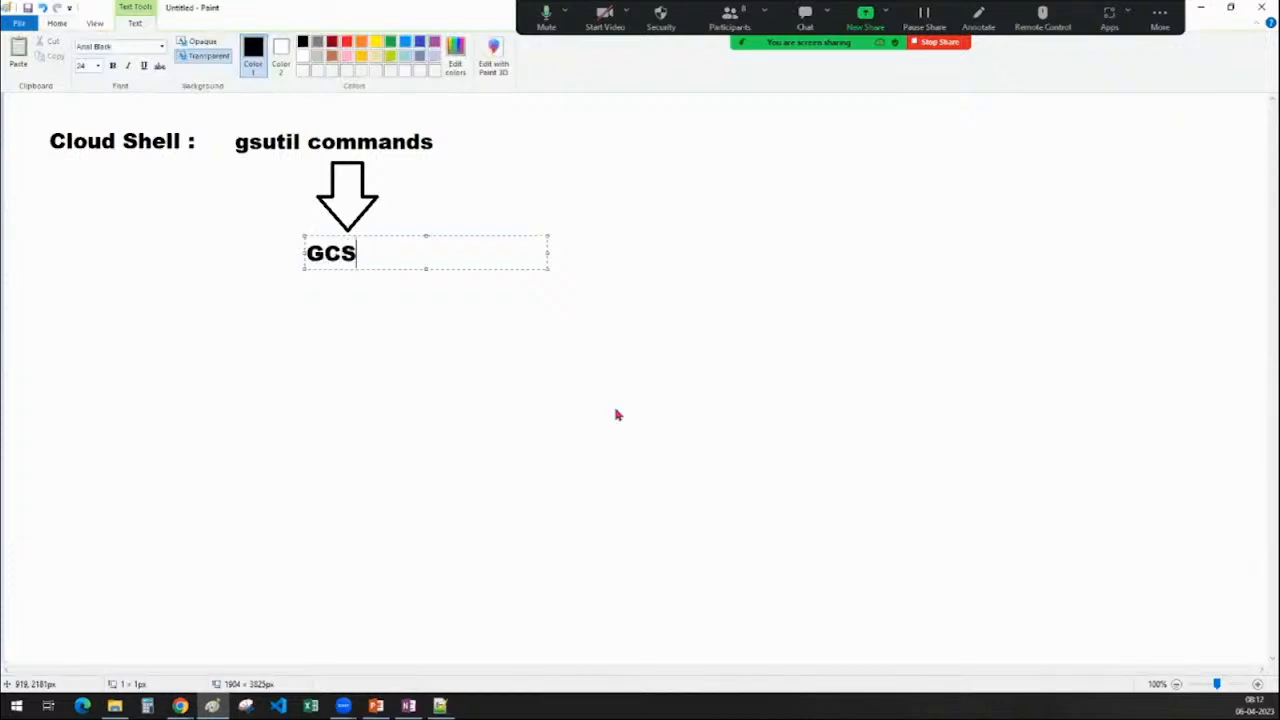
left_click_drag(305, 252, 316, 253)
left_click(374, 340)
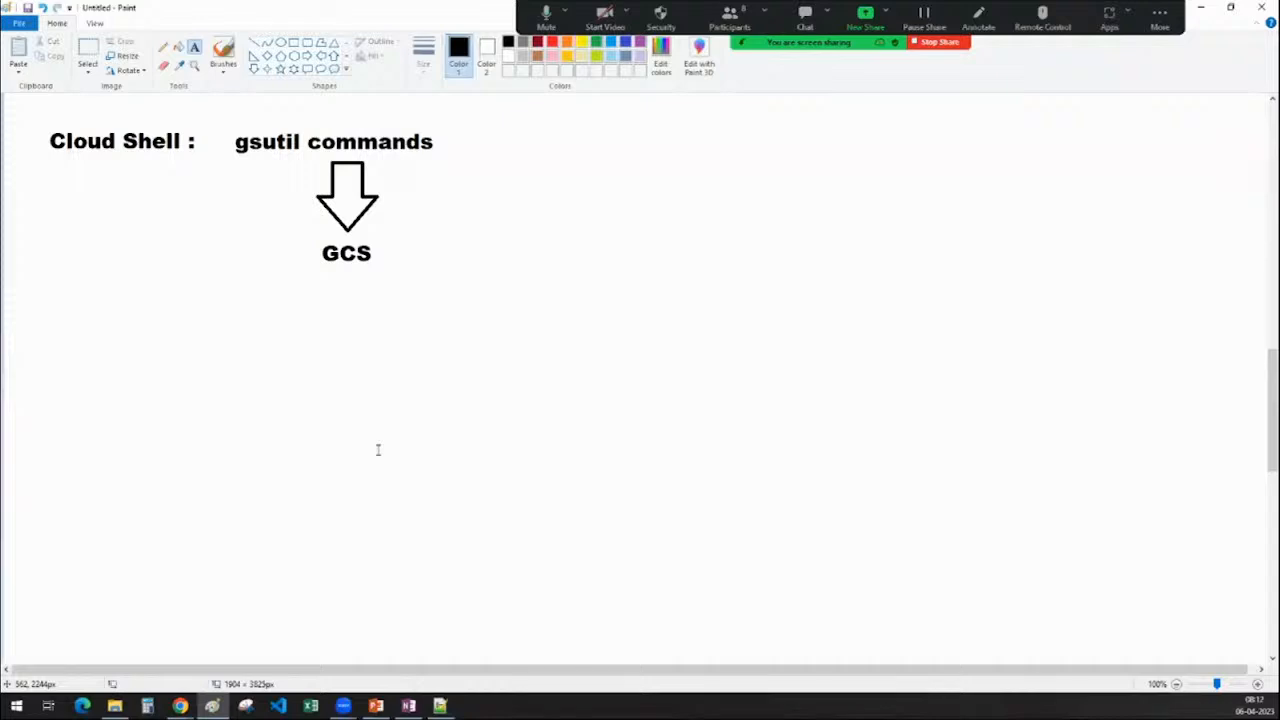
left_click(1205, 7)
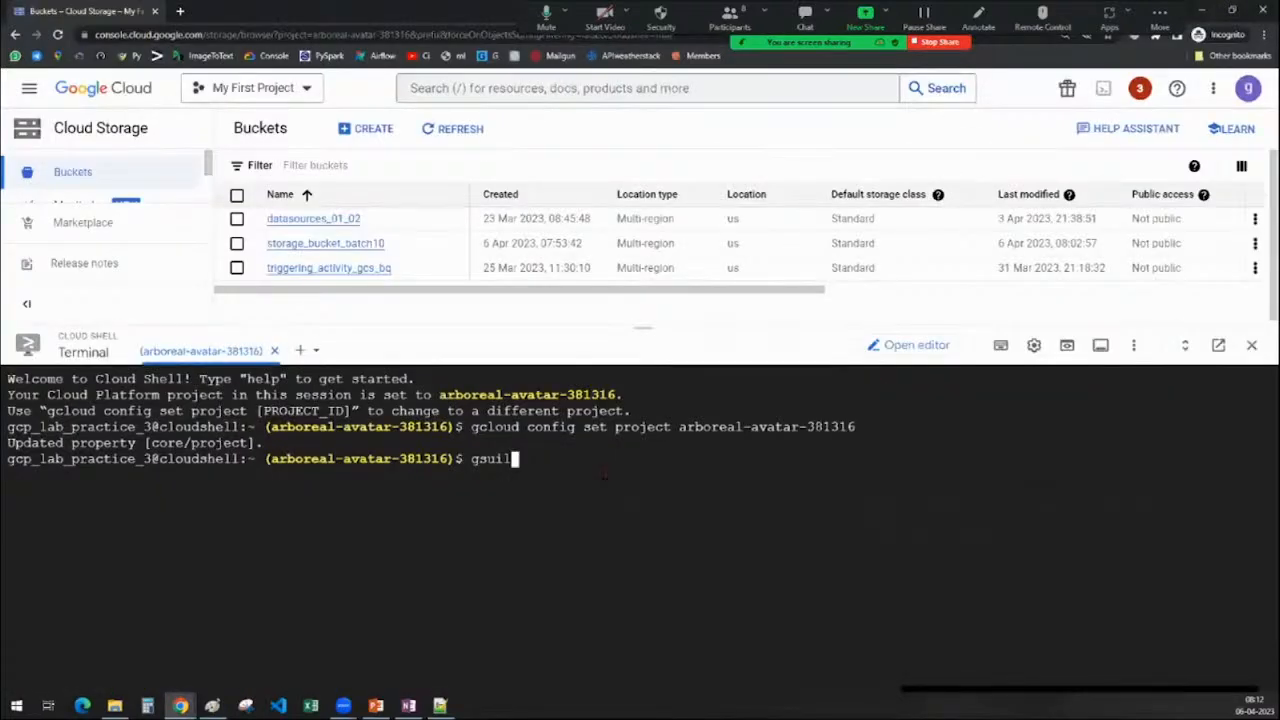
Look up the gsutil create-bucket (mb) command in OneNote's Cloud Shell notes, then return to Chrome
left_click(409, 706)
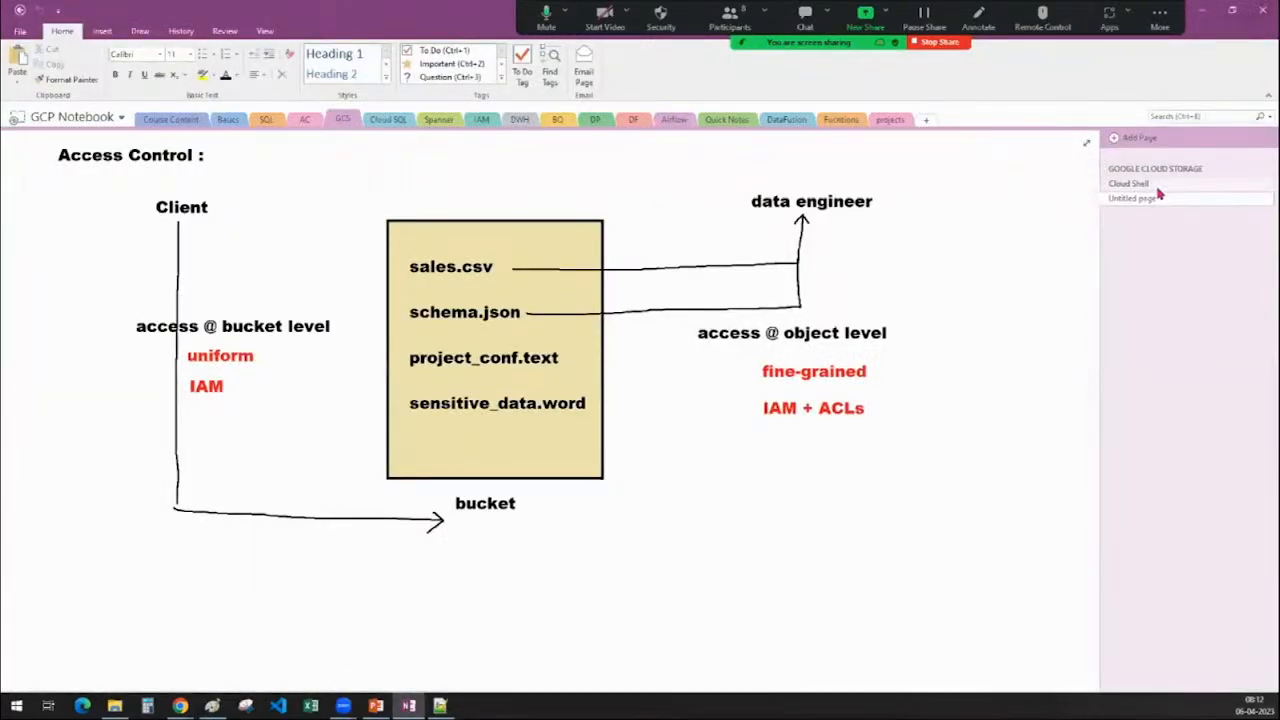
left_click(1157, 186)
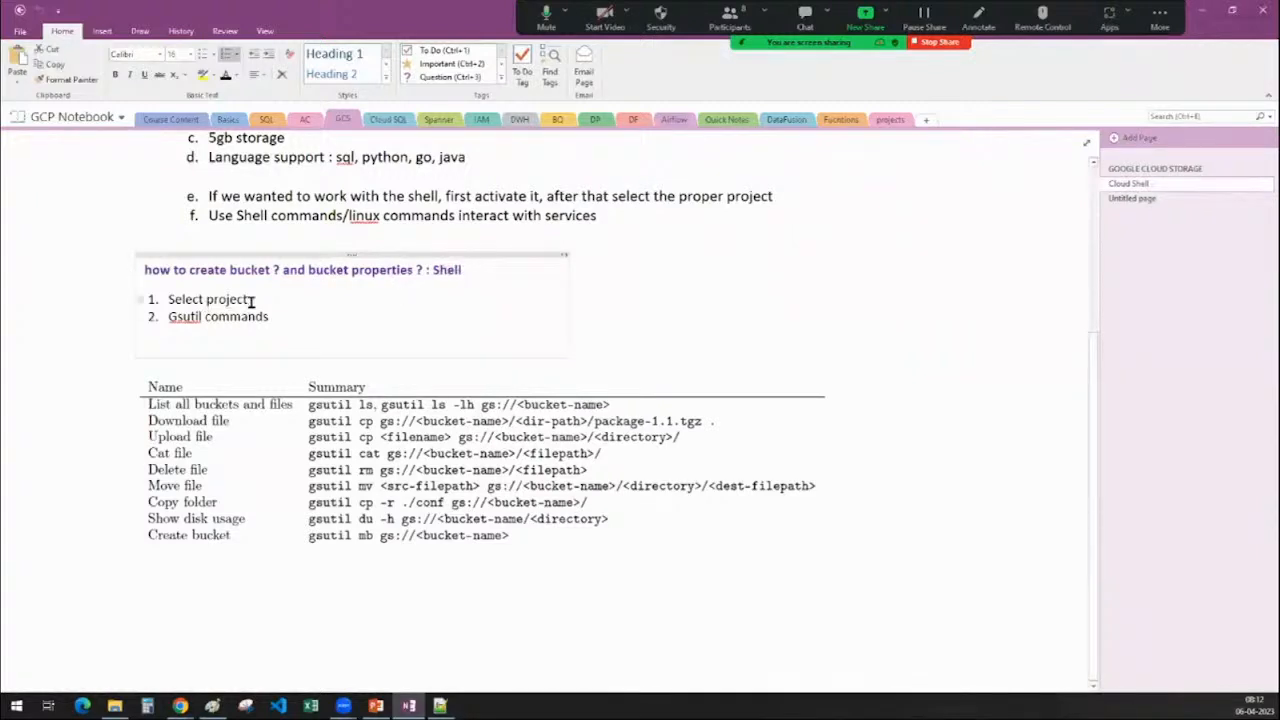
left_click_drag(251, 301, 164, 298)
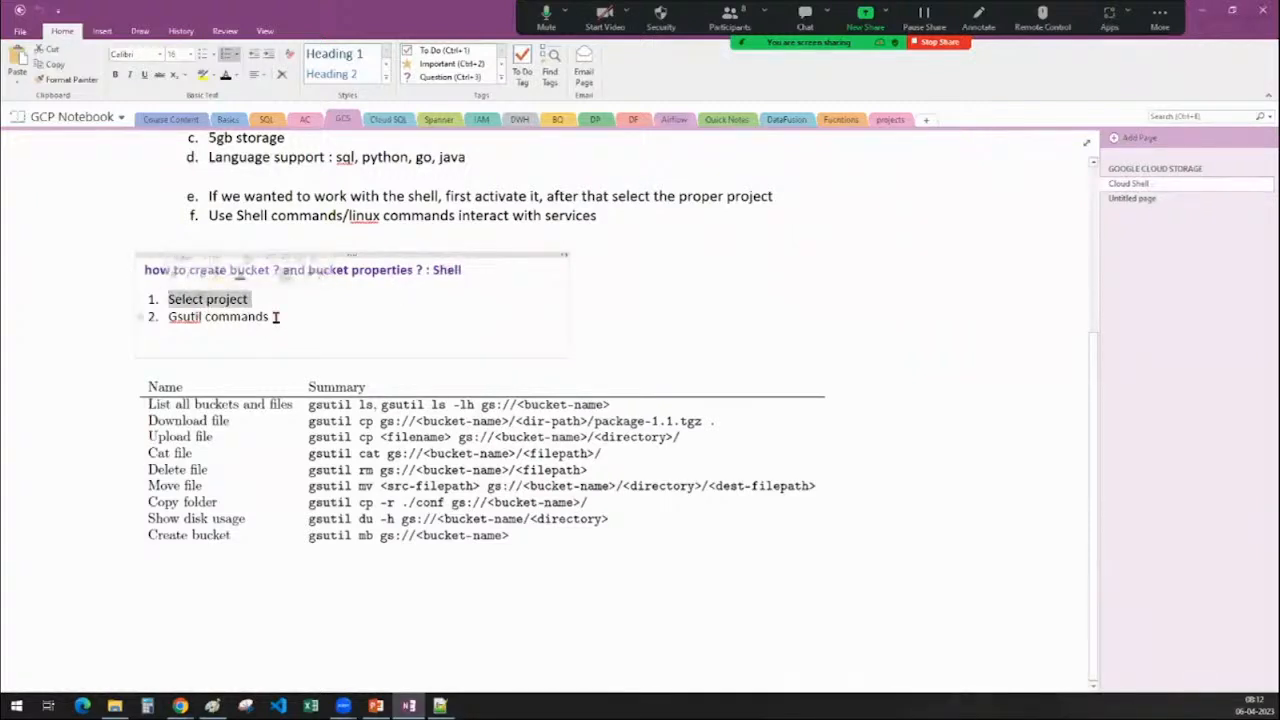
left_click_drag(276, 314, 160, 318)
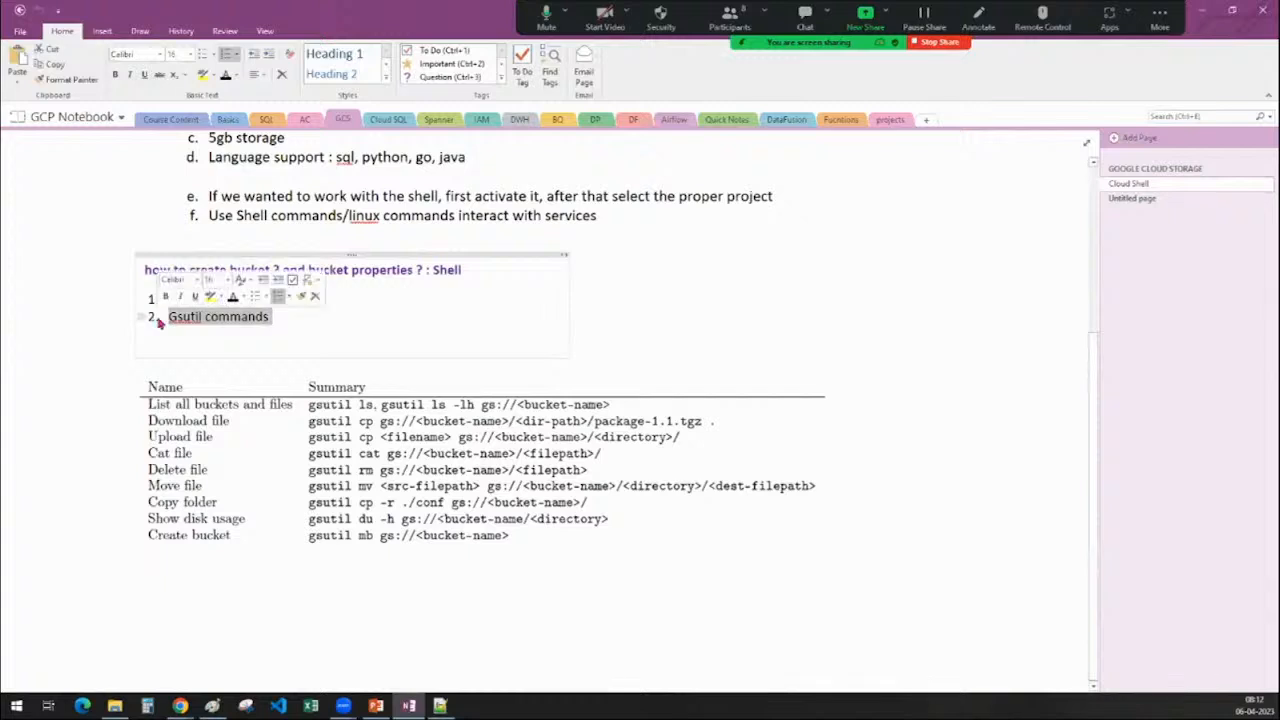
left_click(188, 324)
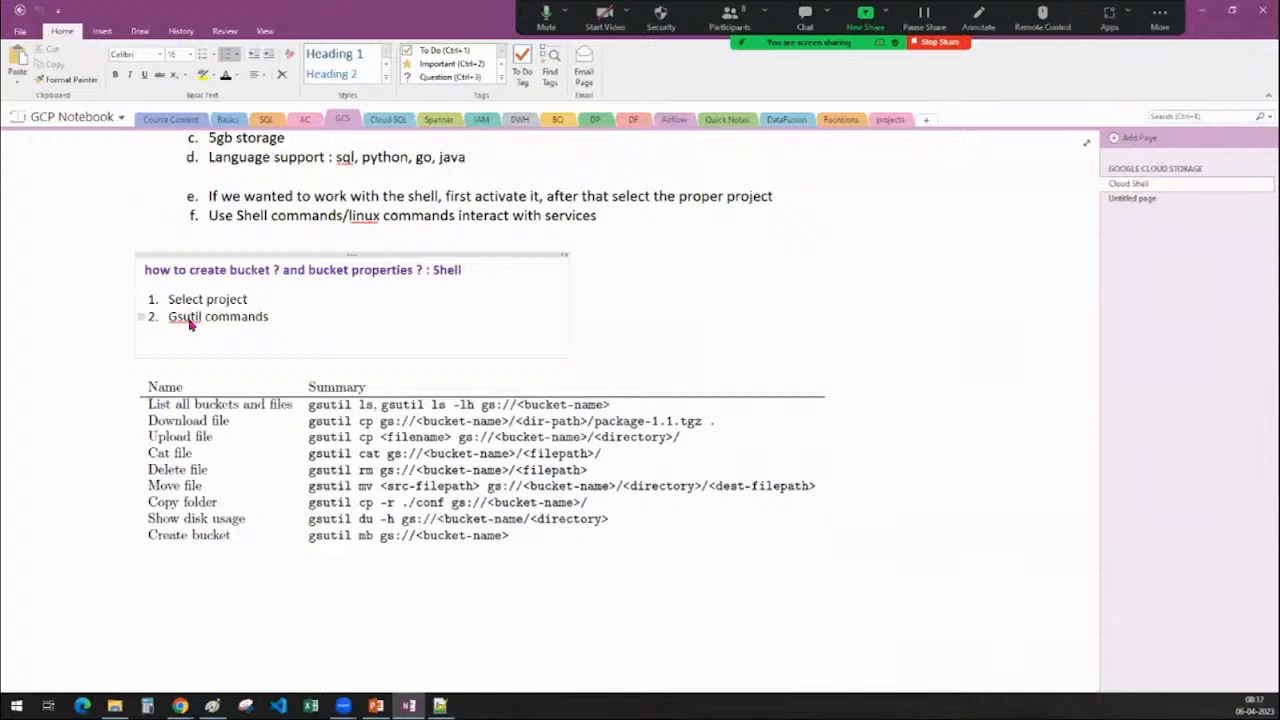
left_click(268, 468)
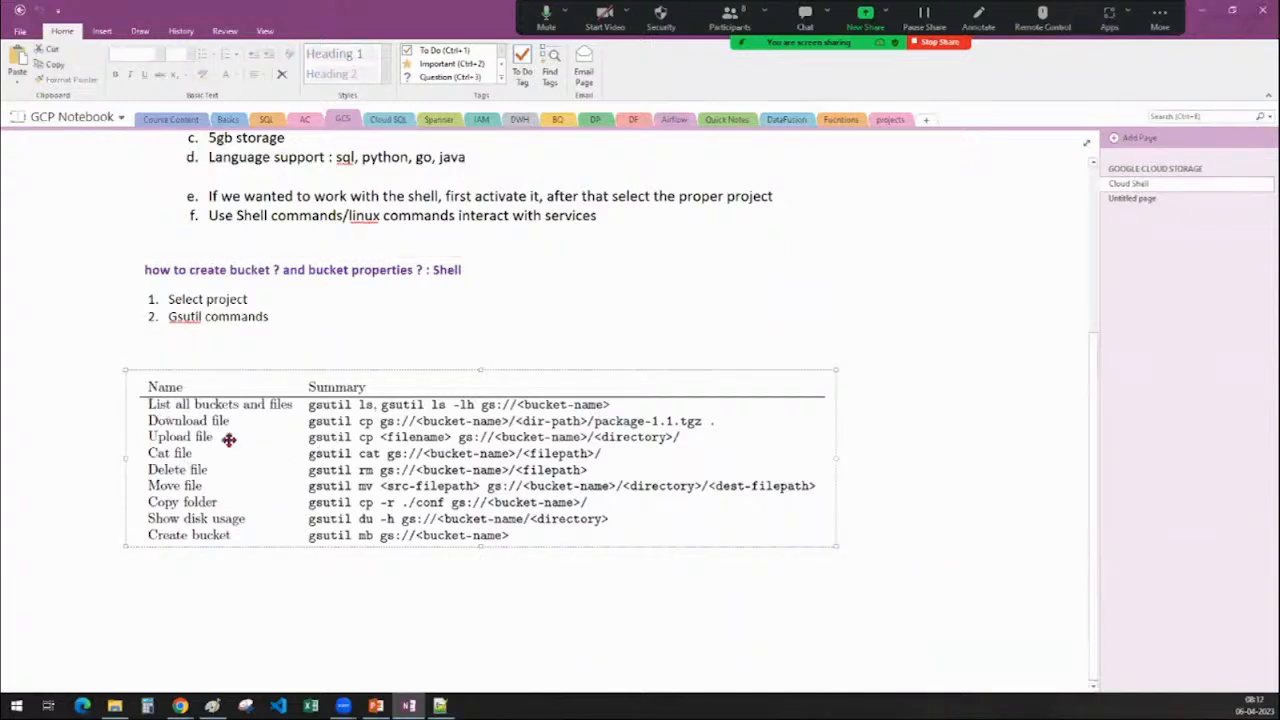
left_click(207, 599)
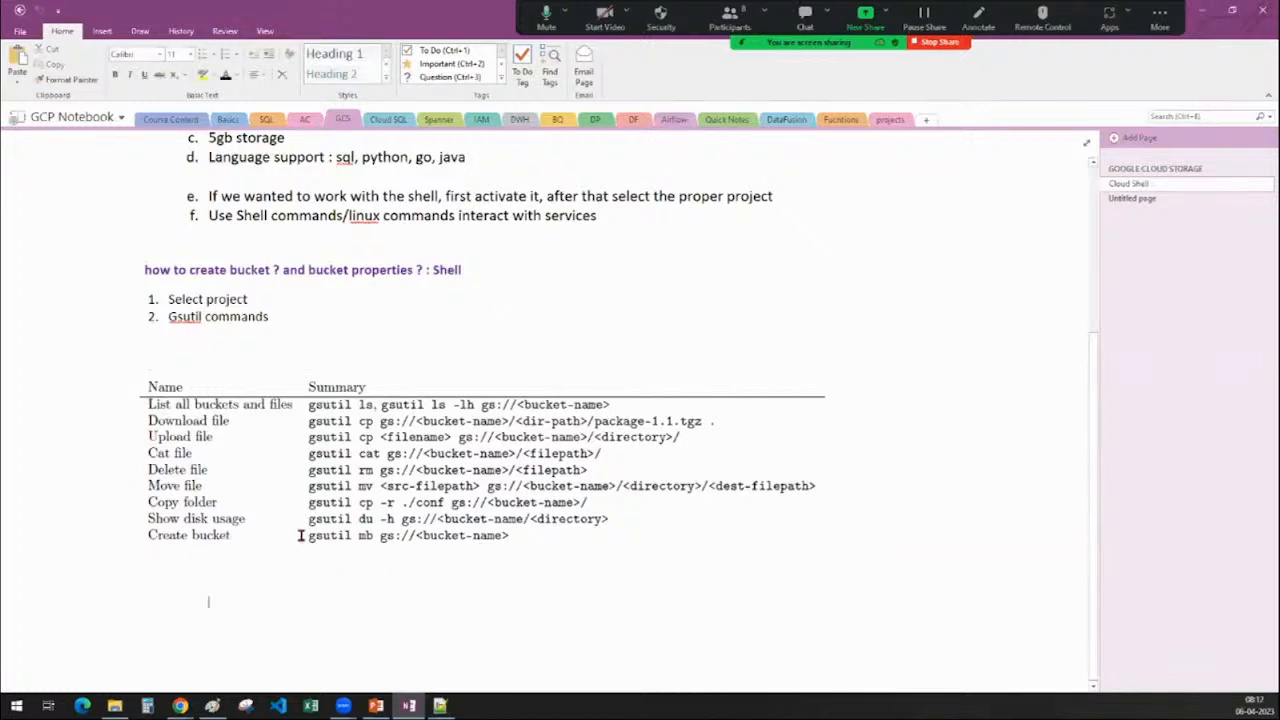
left_click(368, 612)
left_click_drag(302, 532, 378, 555)
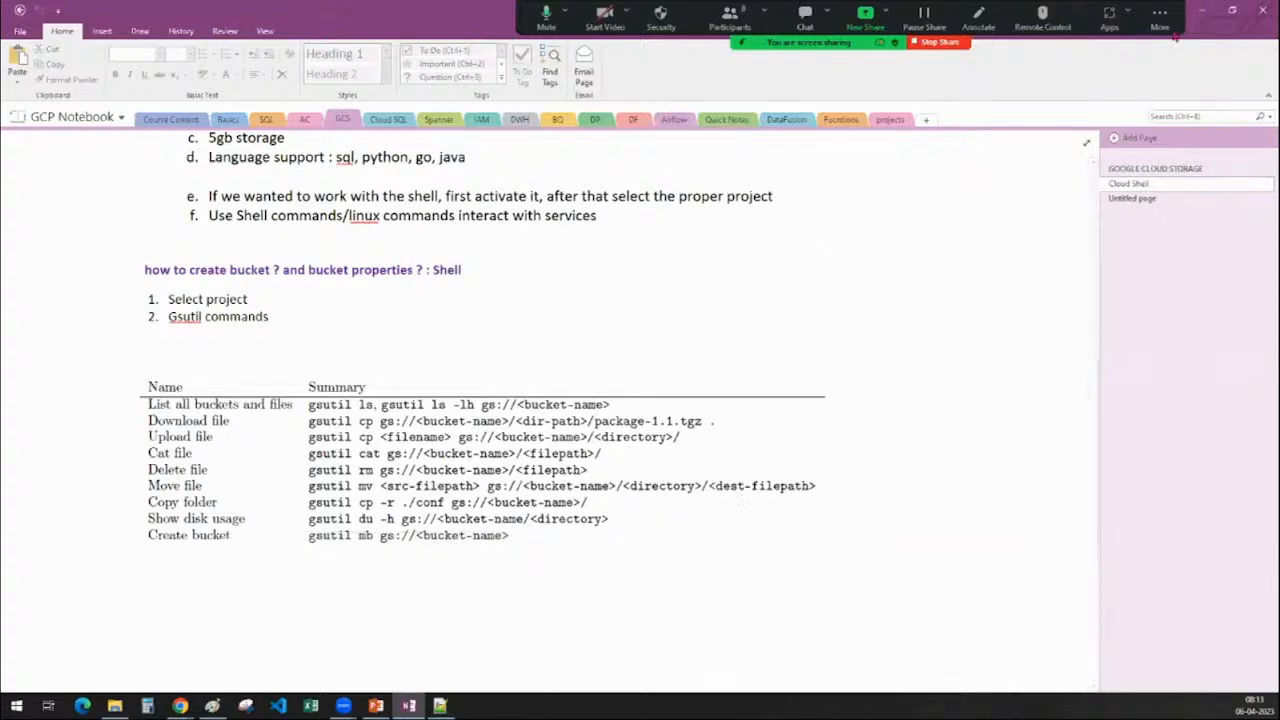
left_click(1202, 10)
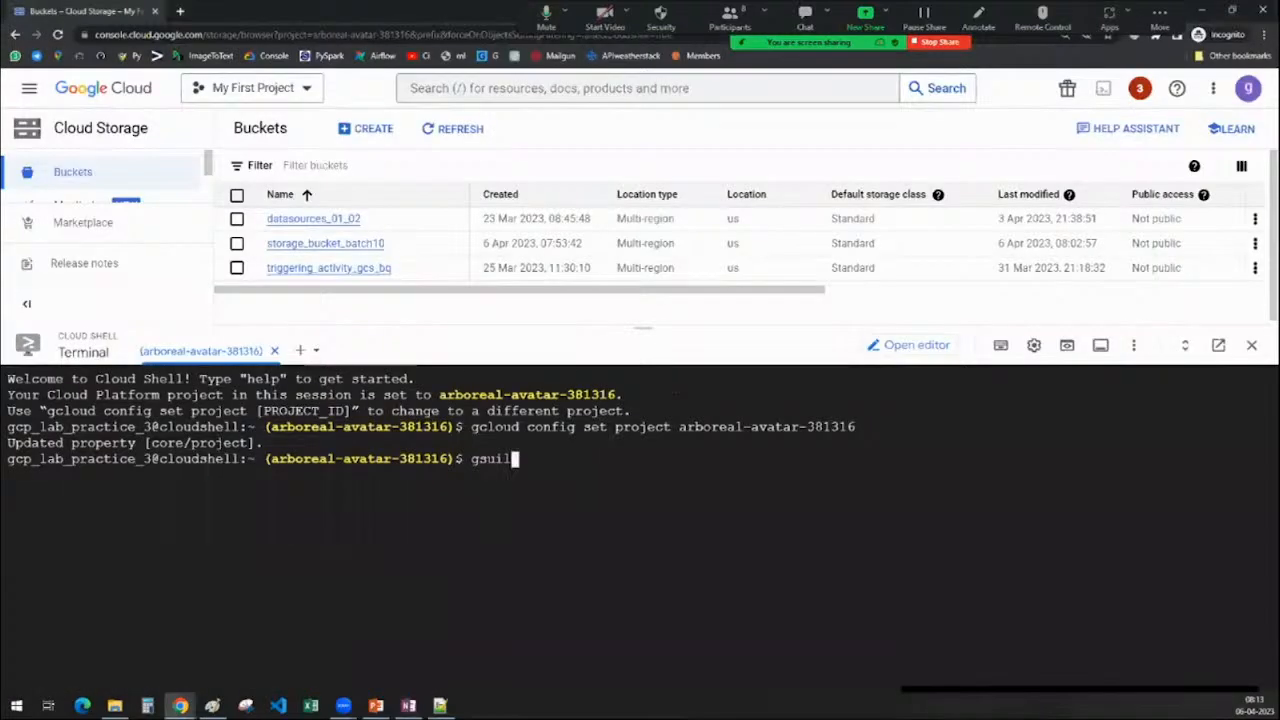
Run gsutil mb gs://bucket_1, which fails with a 409 'already exists' error
type("TIL")
key("BackSpace")
key("BackSpace")
key("BackSpace")
key("BackSpace")
type("util mb gs")
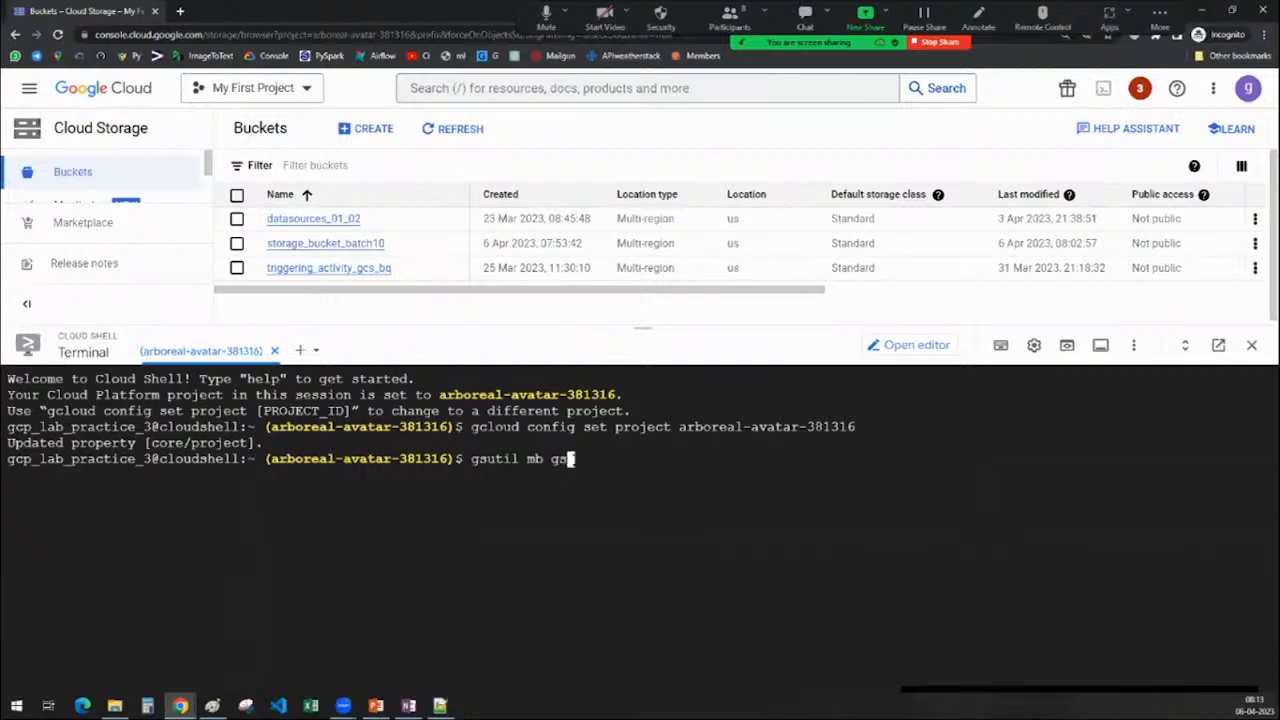
type("://")
type("bucket_1")
key("Return")
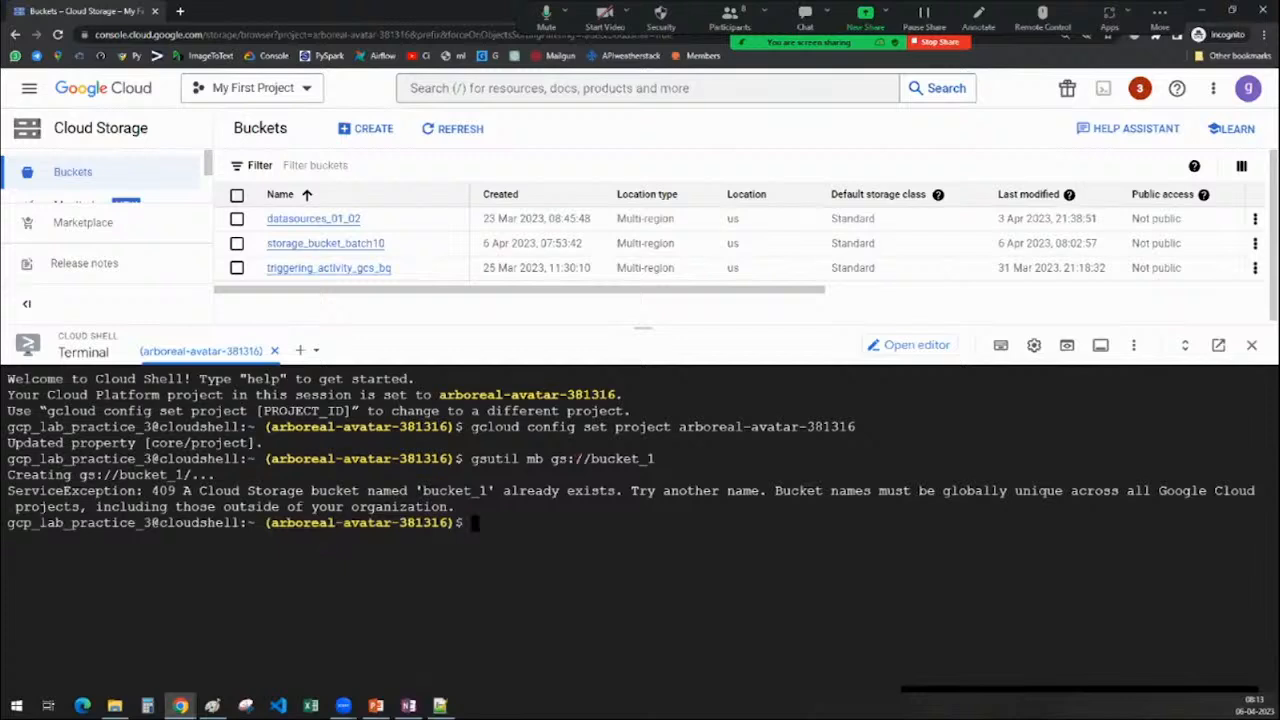
left_click_drag(416, 491, 616, 491)
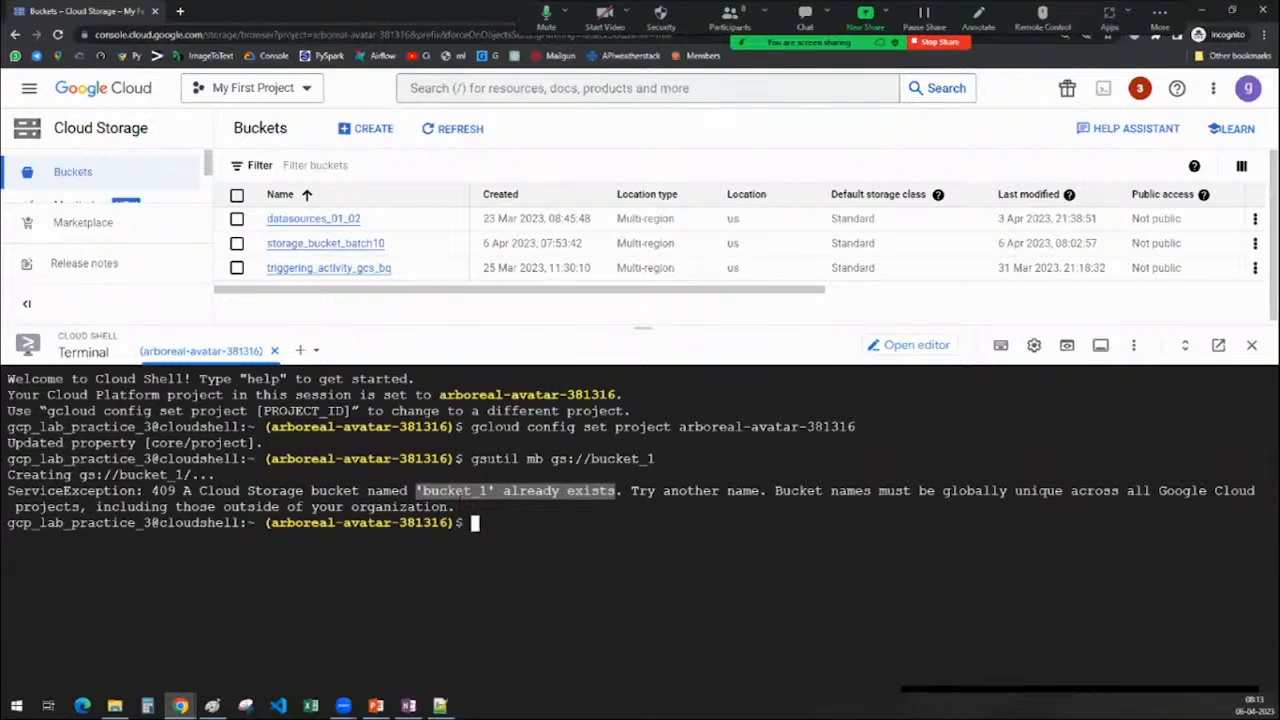
left_click_drag(471, 458, 591, 458)
Run gsutil mb gs://demo_bucket_resources and enlarge the bucket list above the terminal
type("gsutil mb gs://")
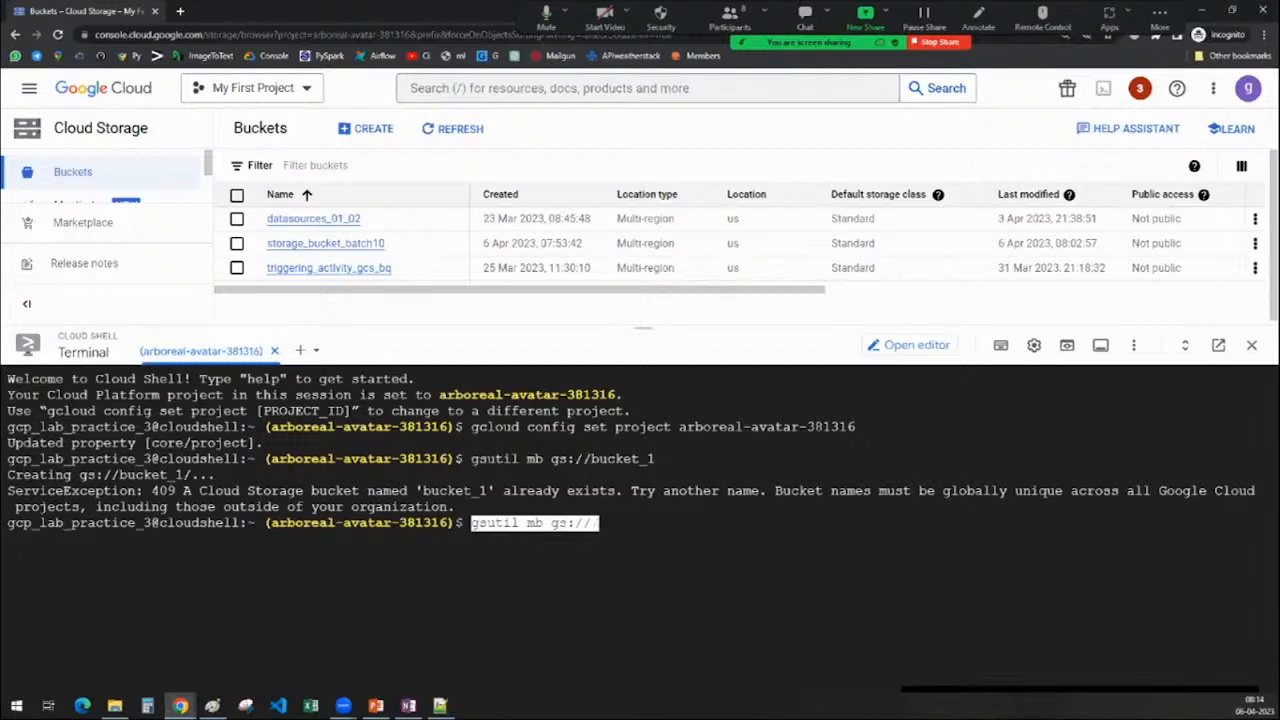
type("demo_b")
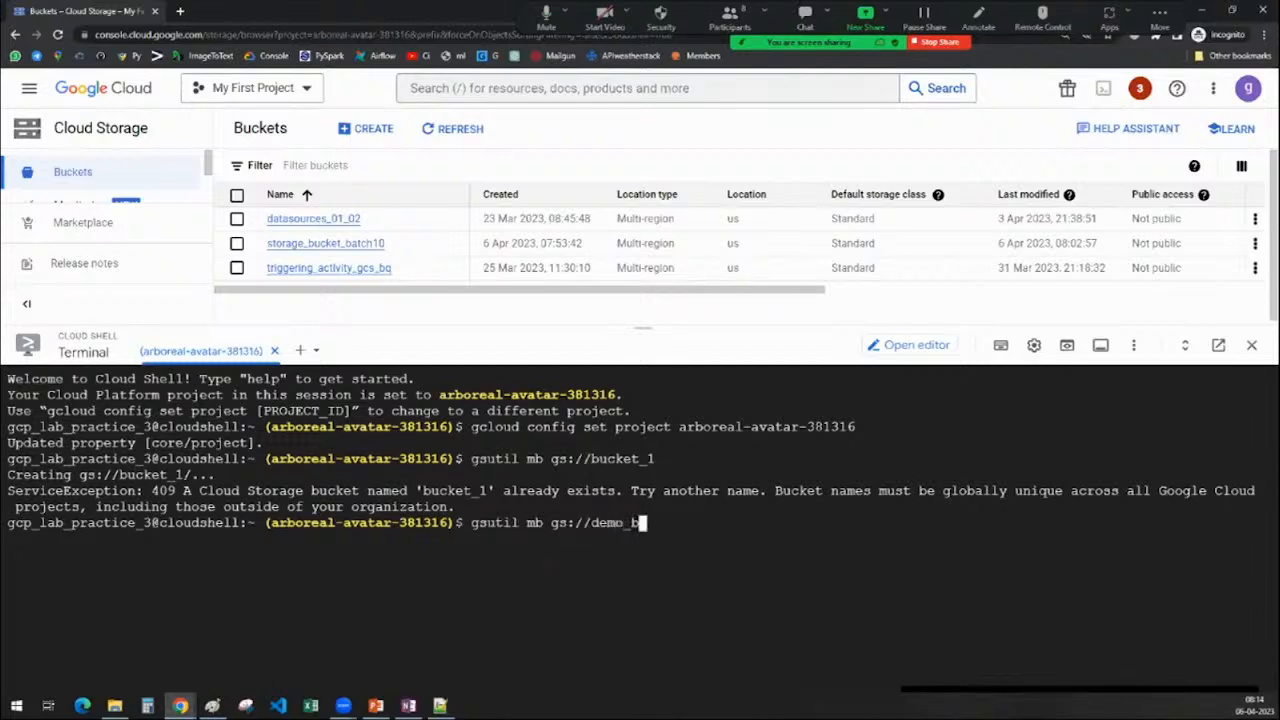
type("ucket_resout")
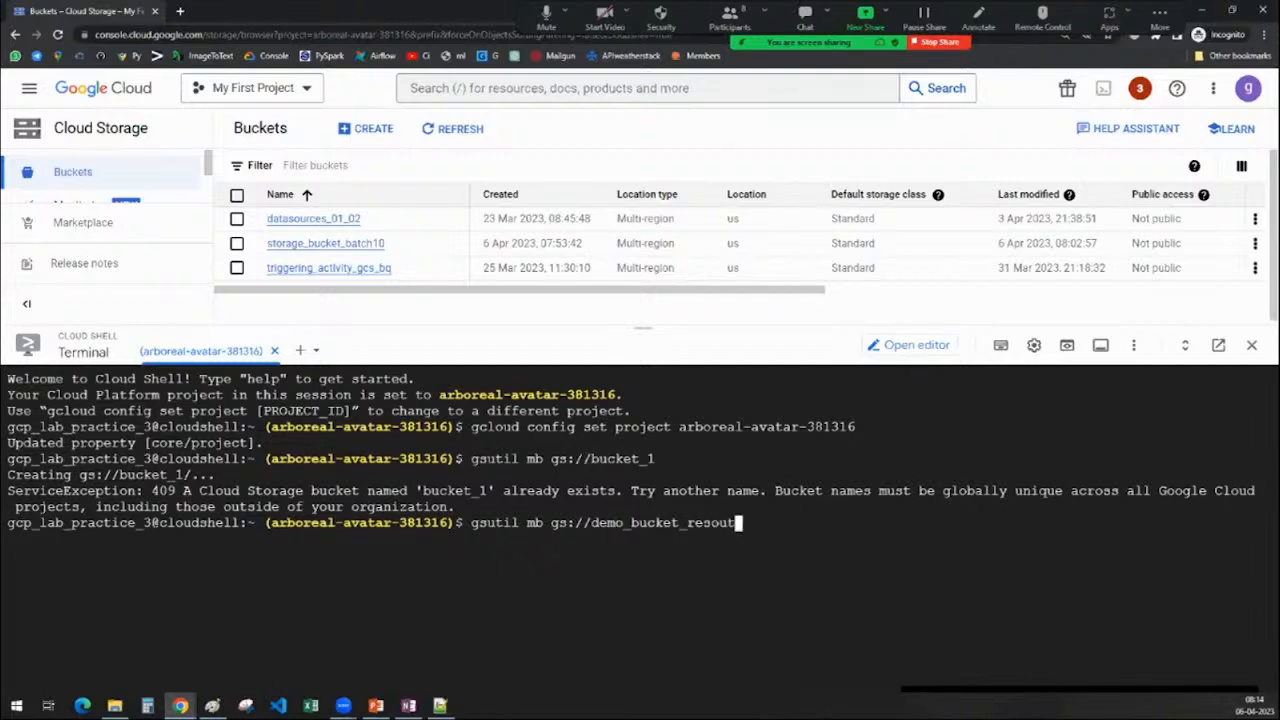
key("BackSpace")
type("rces")
key("Return")
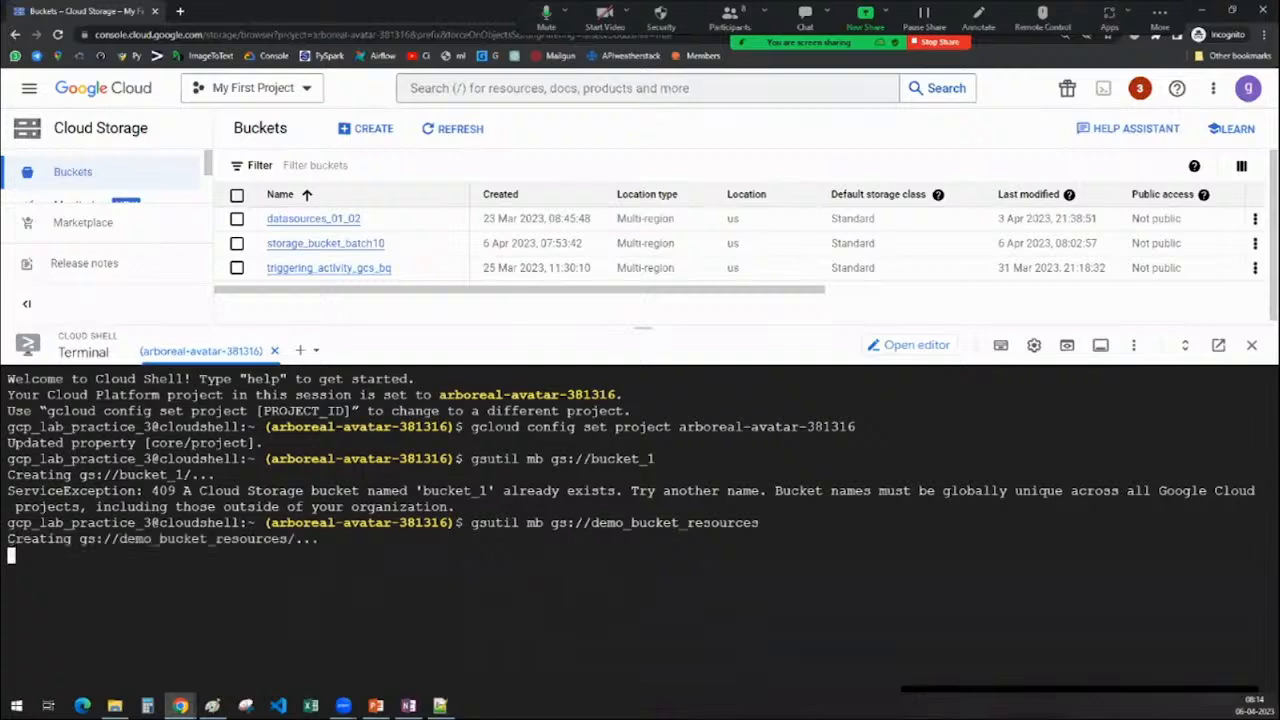
left_click_drag(647, 347, 646, 350)
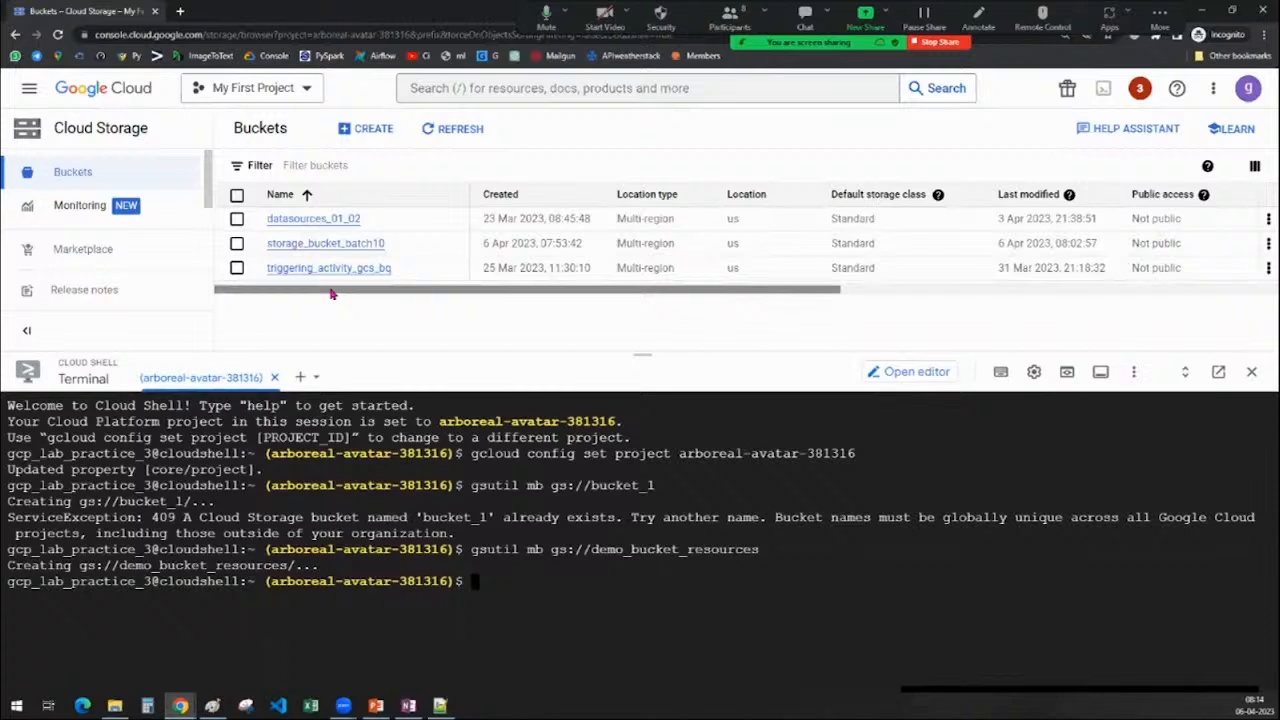
Refresh the Buckets list and inspect demo_bucket_resources' creation date, Multi-region location and Standard class
left_click(434, 127)
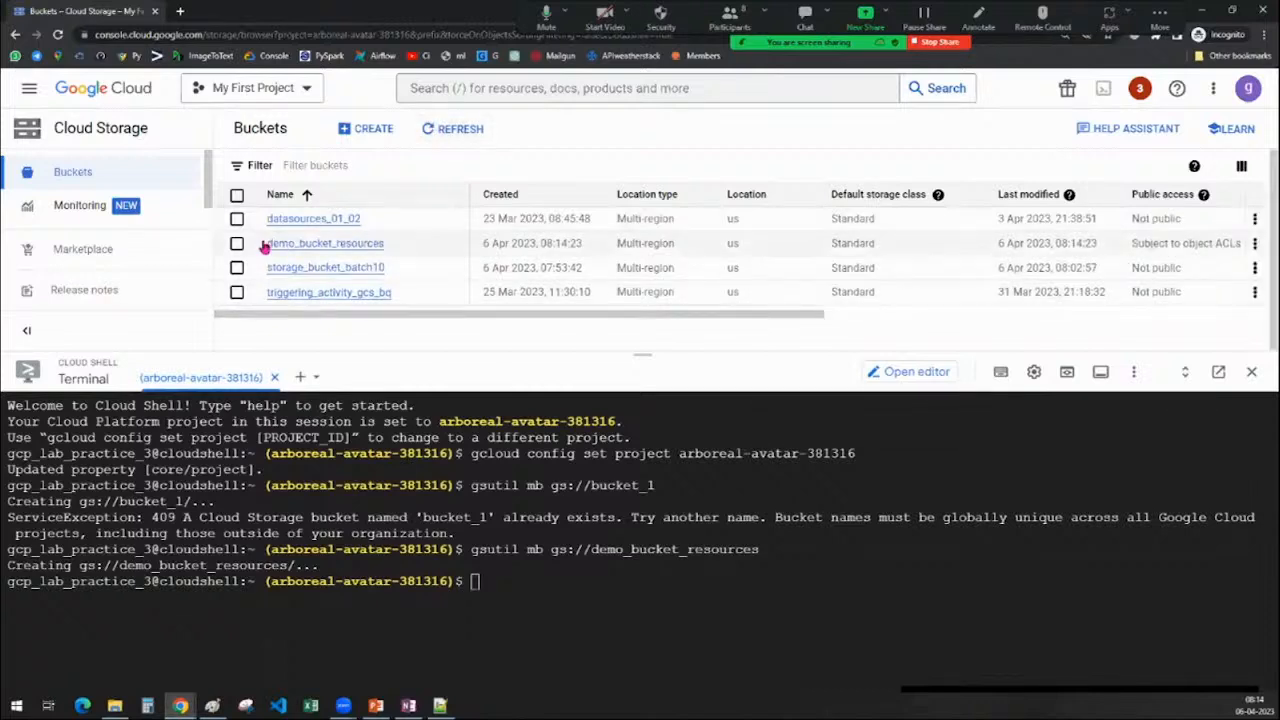
left_click_drag(263, 247, 385, 245)
left_click_drag(483, 245, 668, 250)
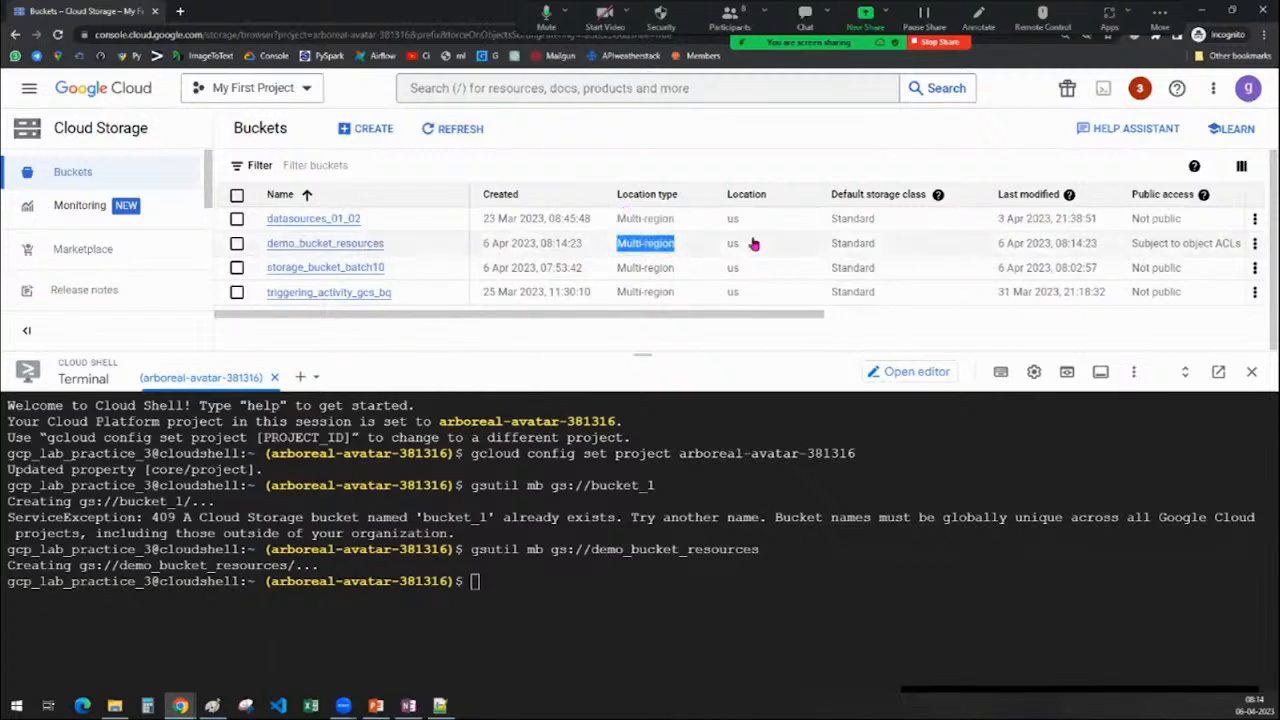
left_click_drag(823, 248, 899, 253)
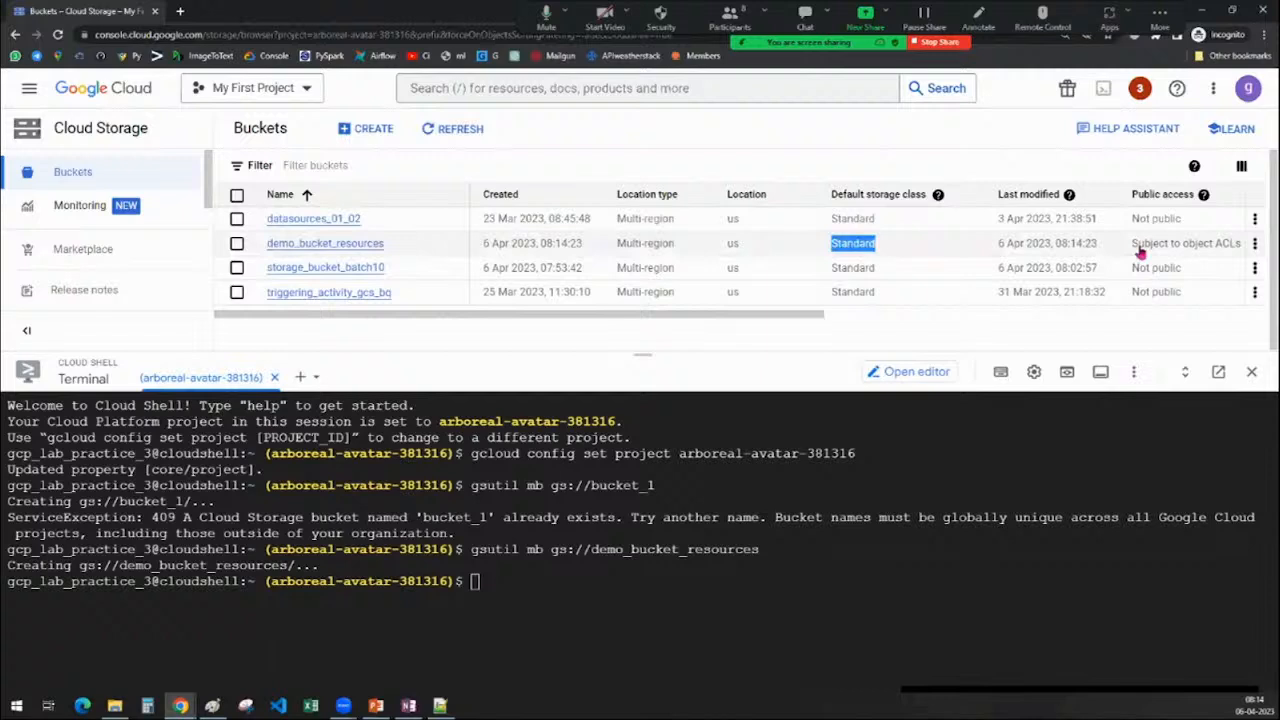
left_click_drag(803, 318, 999, 318)
left_click_drag(787, 253, 900, 254)
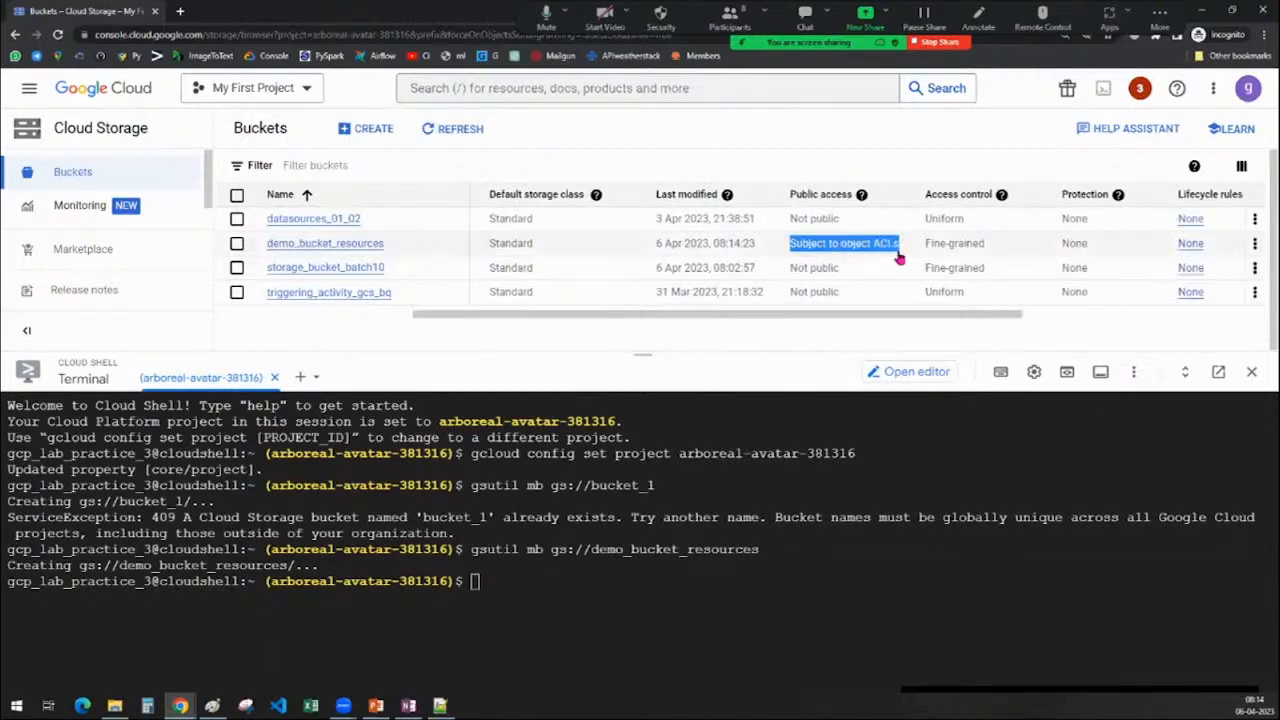
left_click_drag(998, 317, 1046, 320)
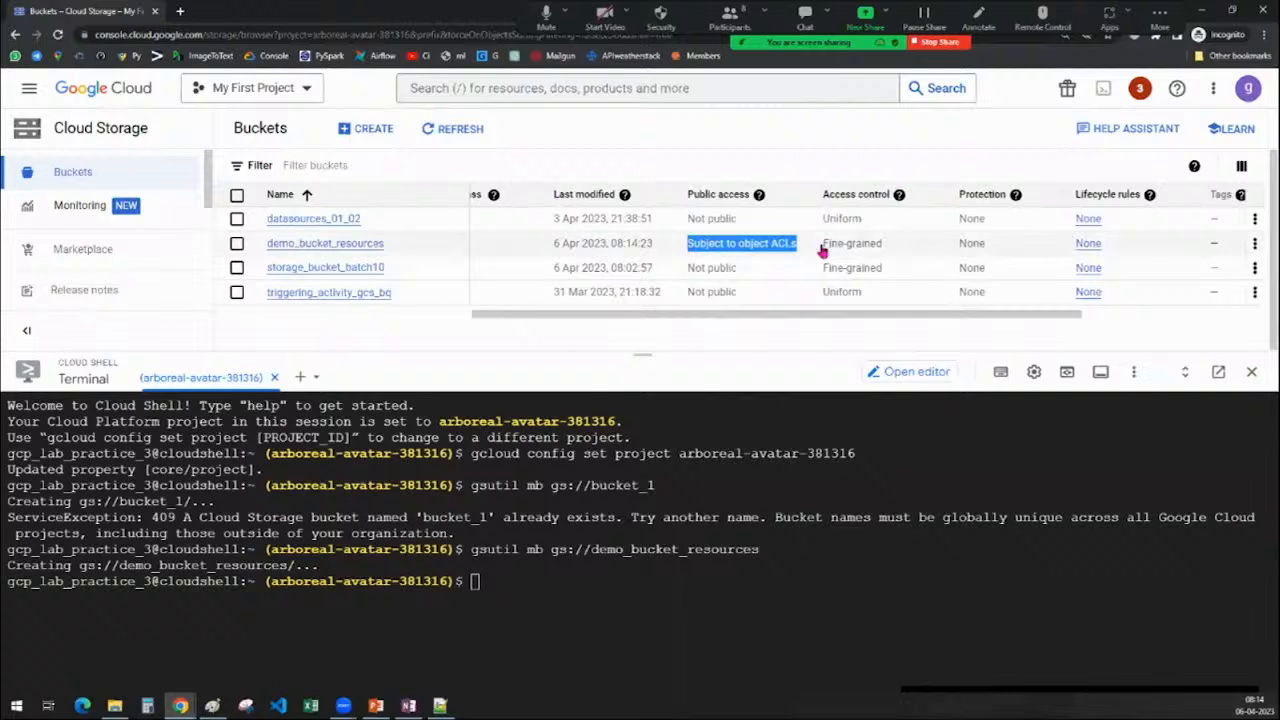
left_click_drag(821, 244, 898, 258)
left_click_drag(965, 312, 1027, 313)
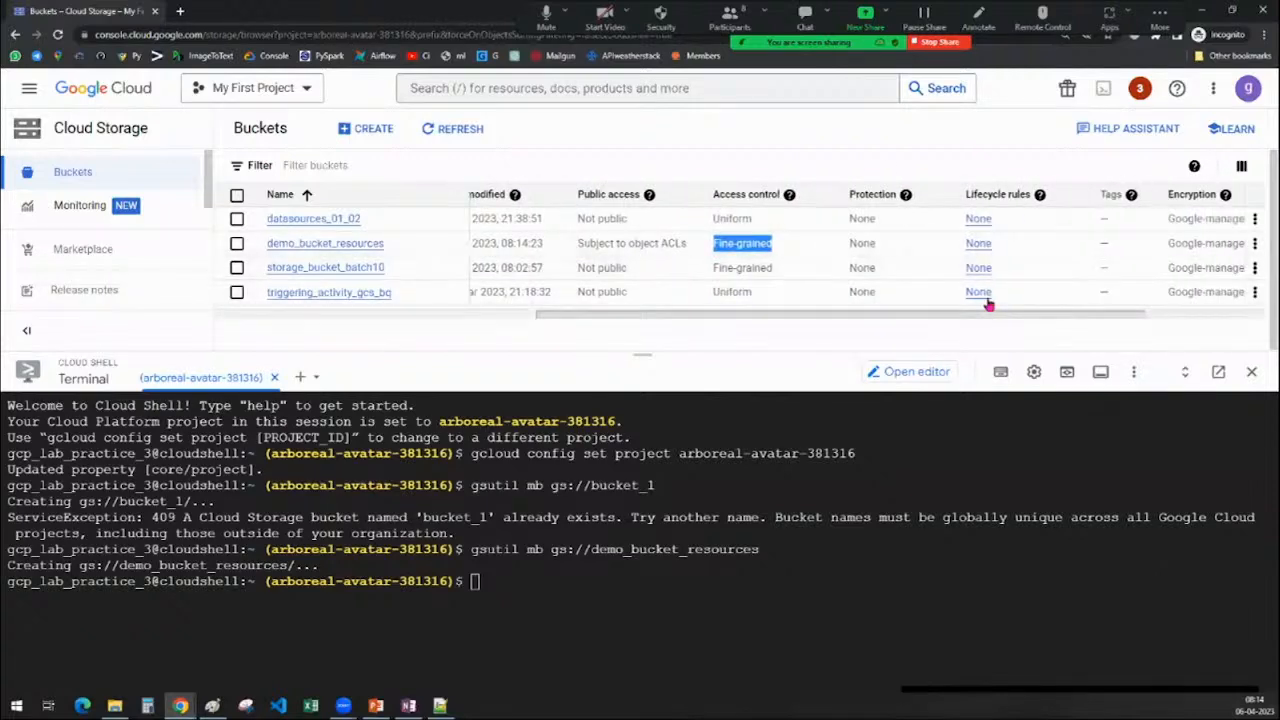
left_click_drag(846, 246, 878, 249)
left_click_drag(980, 314, 529, 314)
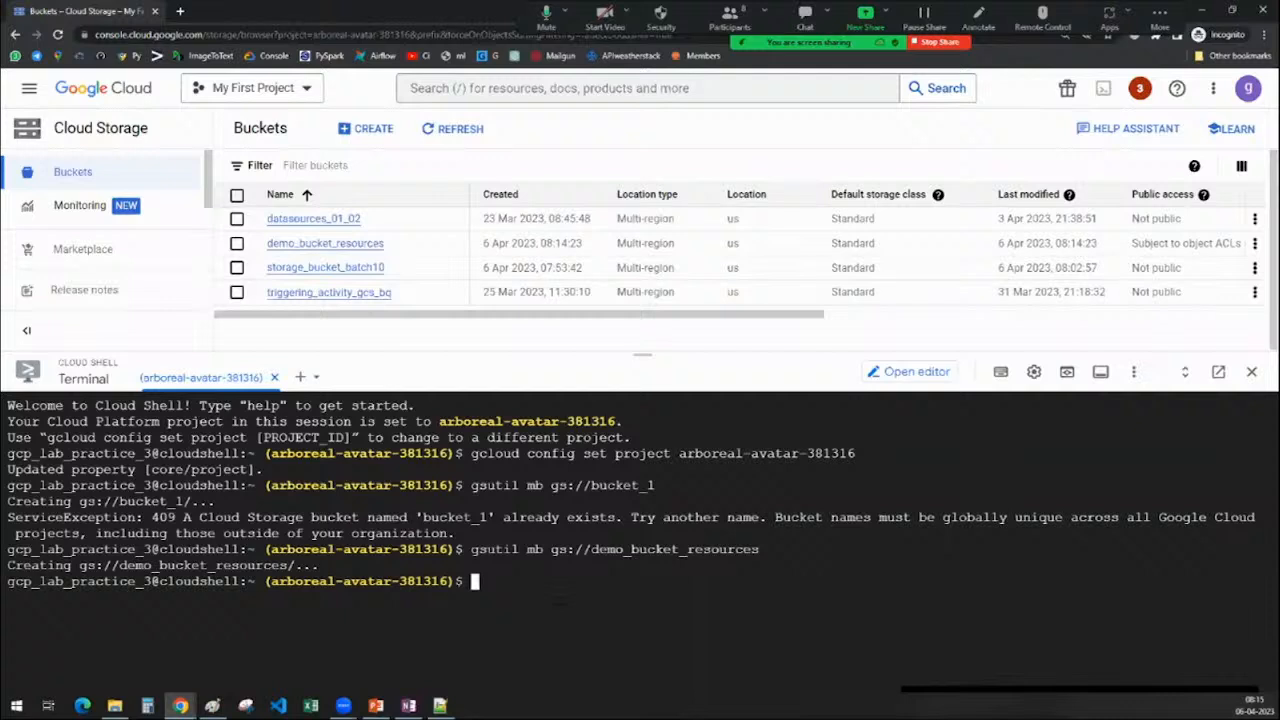
Type gsutil mb -p with the project ID, -c nearline -l Multi-region, then -p, without running it
type("gsutil mb -p")
left_click_drag(266, 581, 451, 581)
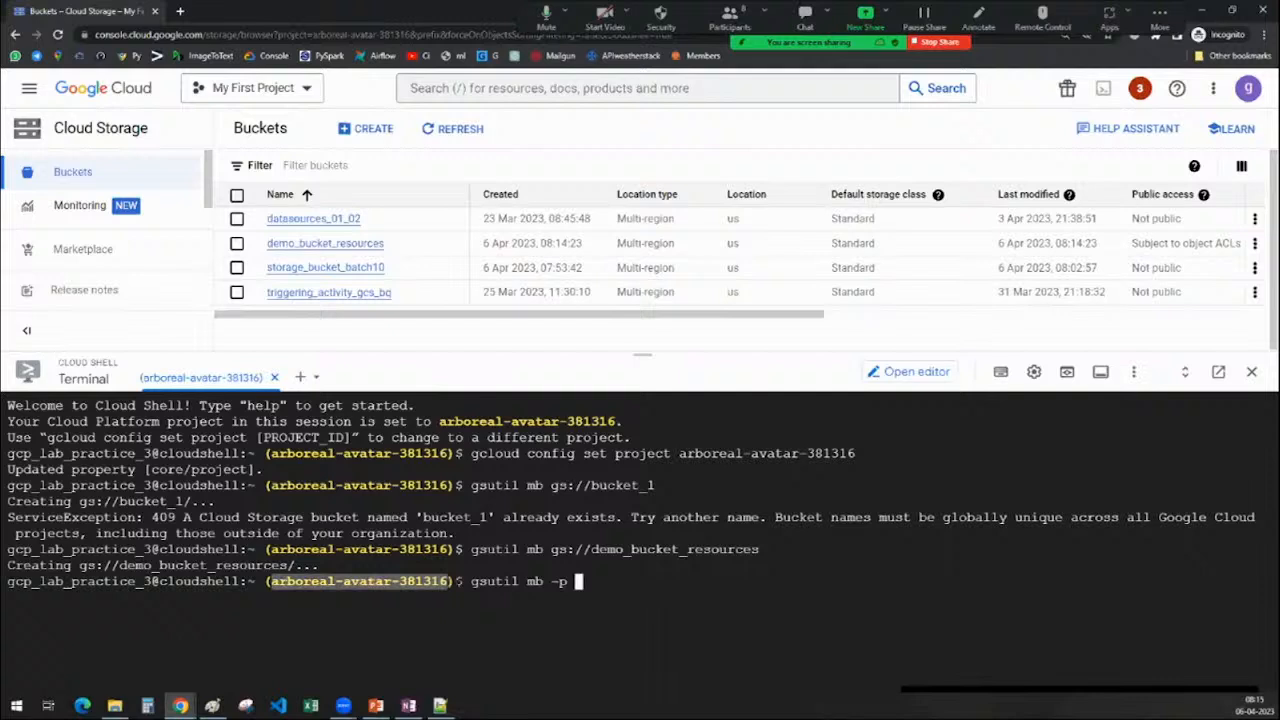
key("ctrl+c")
key("ctrl+v")
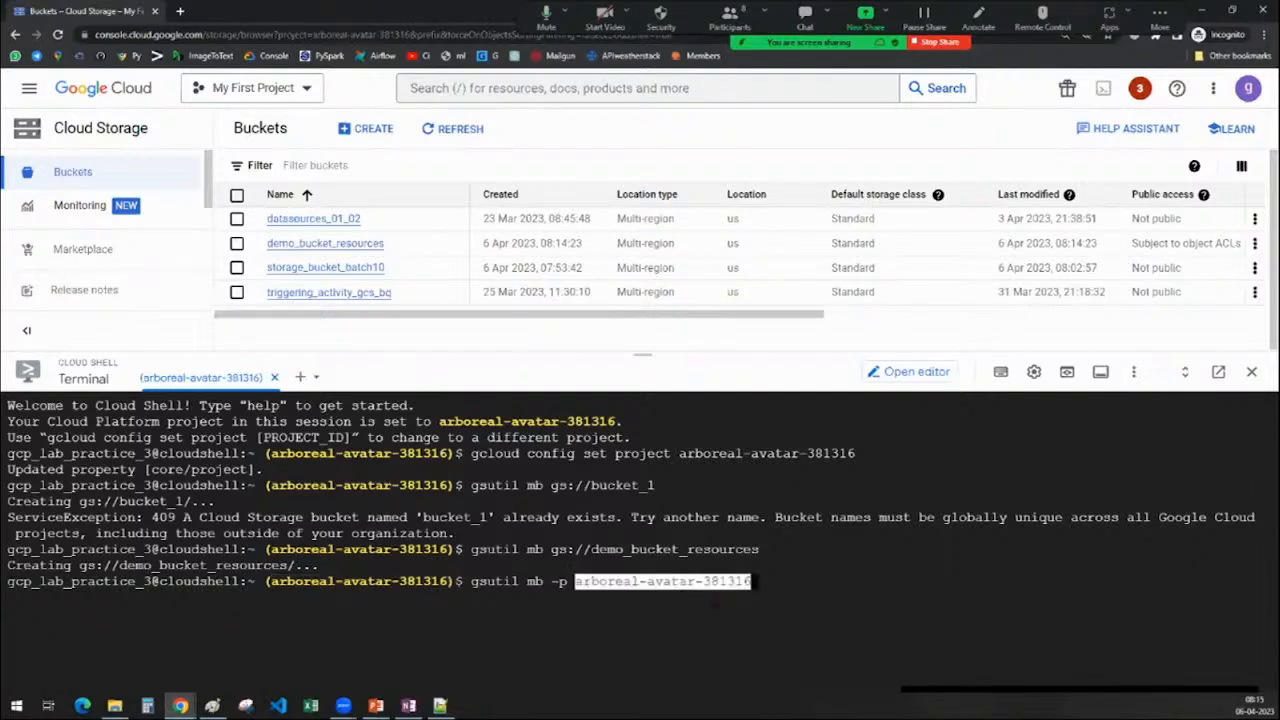
type("-c")
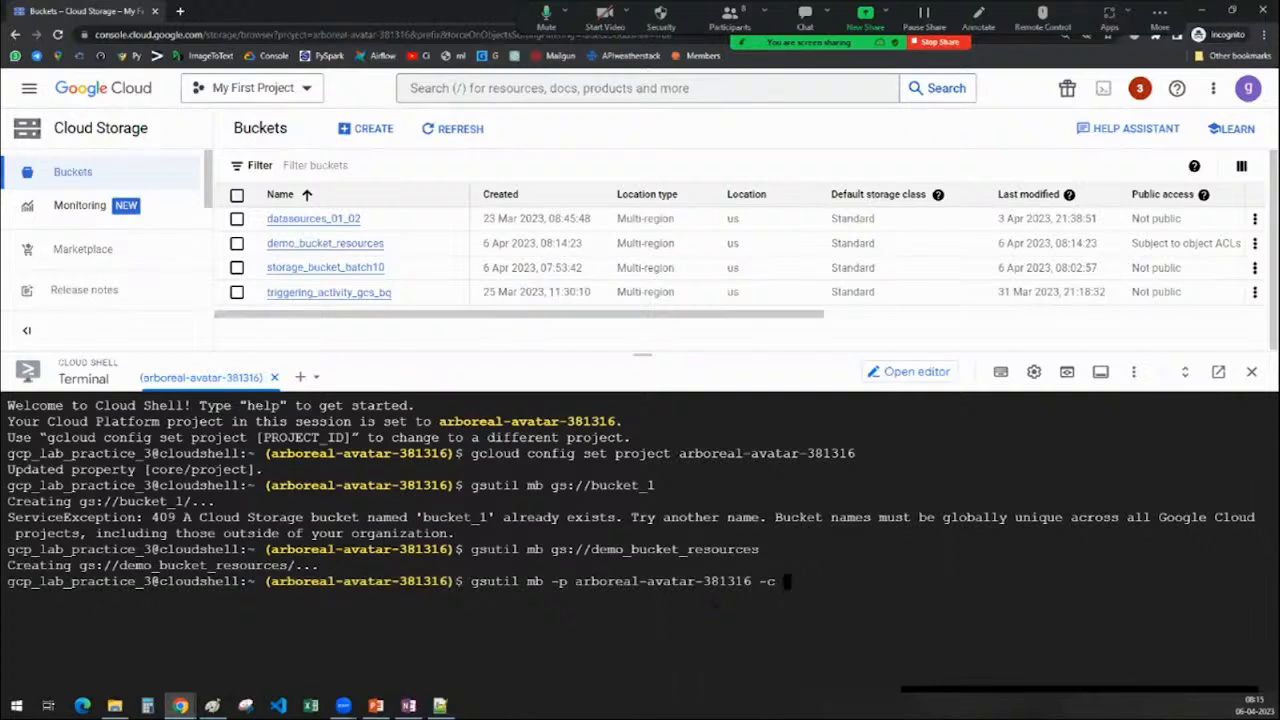
type("nearline -l")
left_click_drag(616, 243, 680, 247)
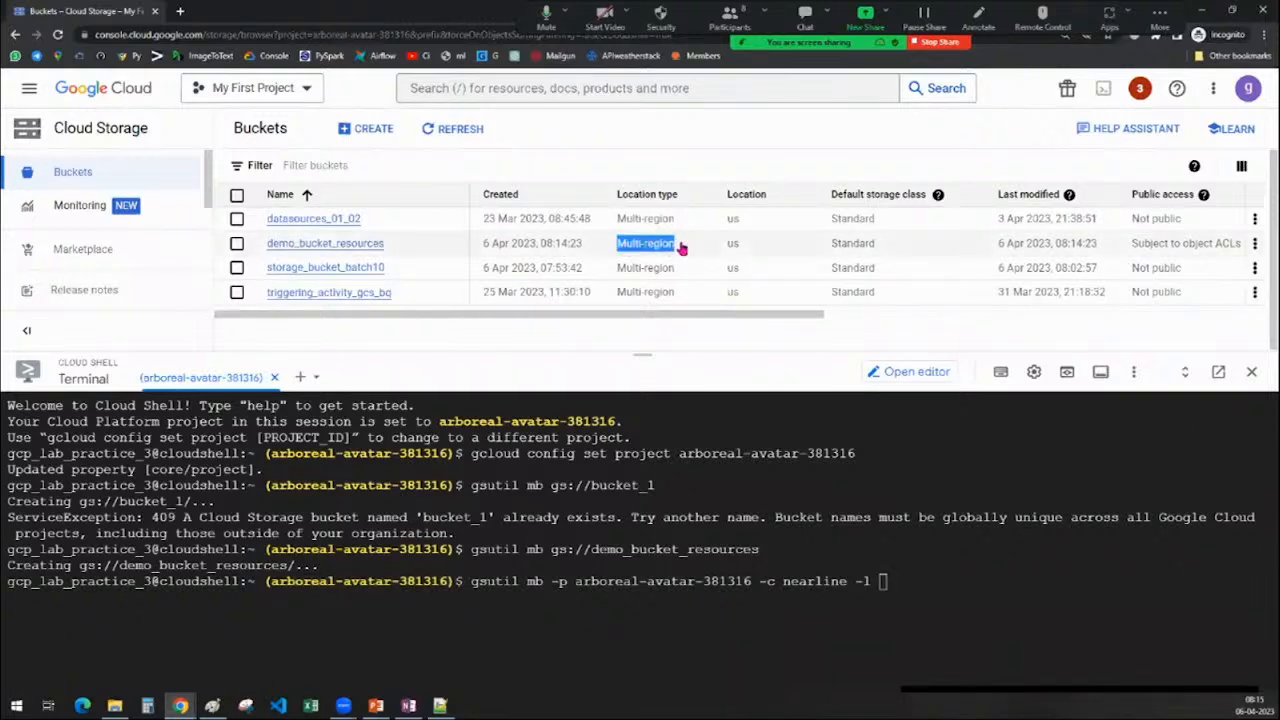
key("ctrl+c")
left_click(928, 583)
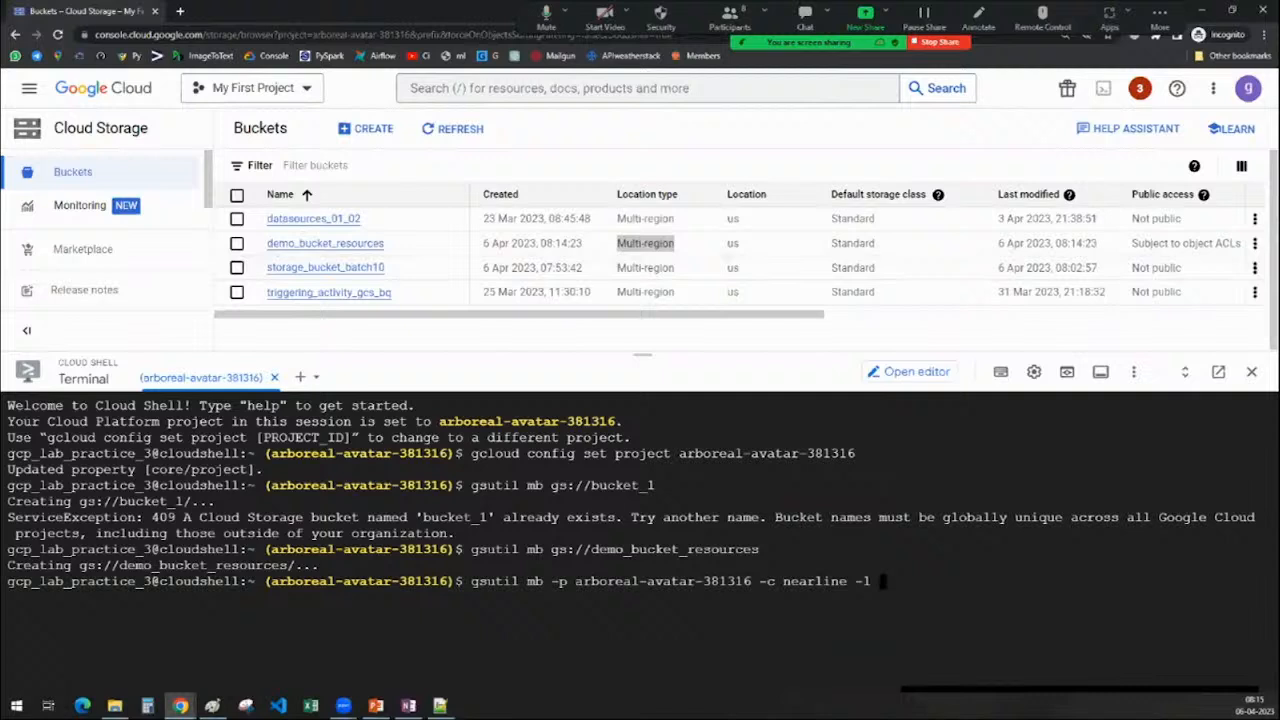
key("ctrl+v")
type("-p")
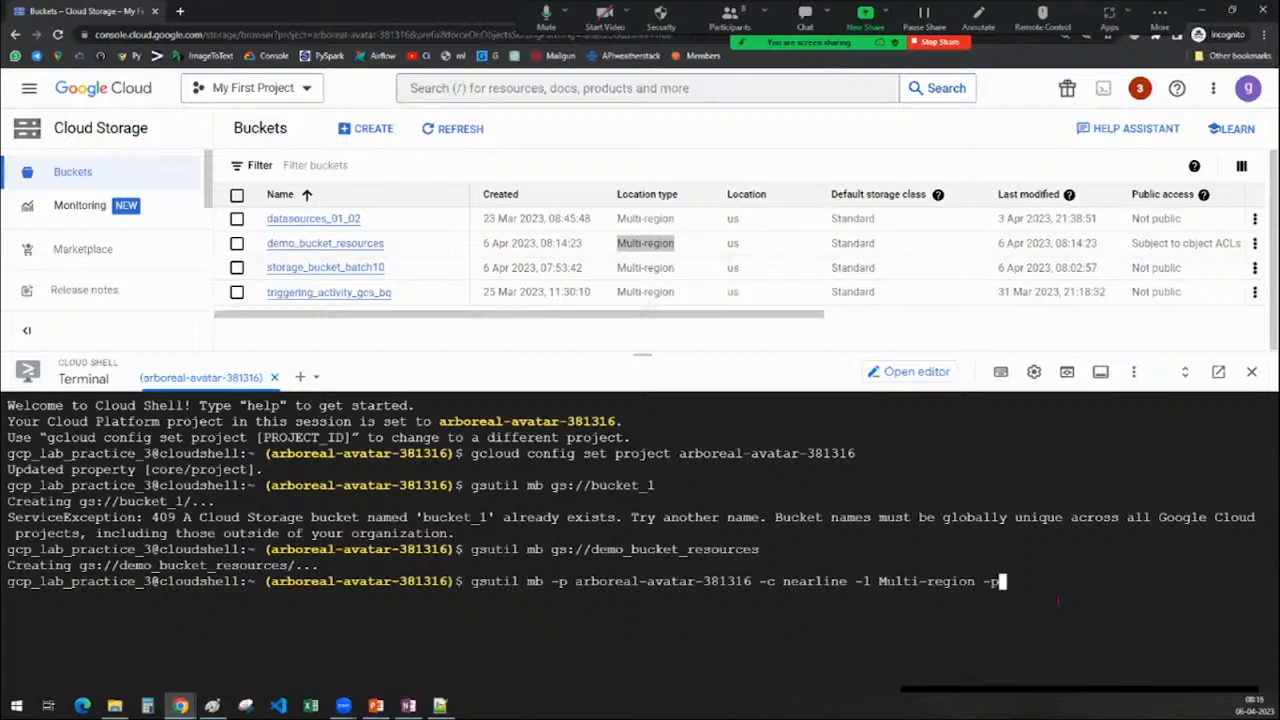
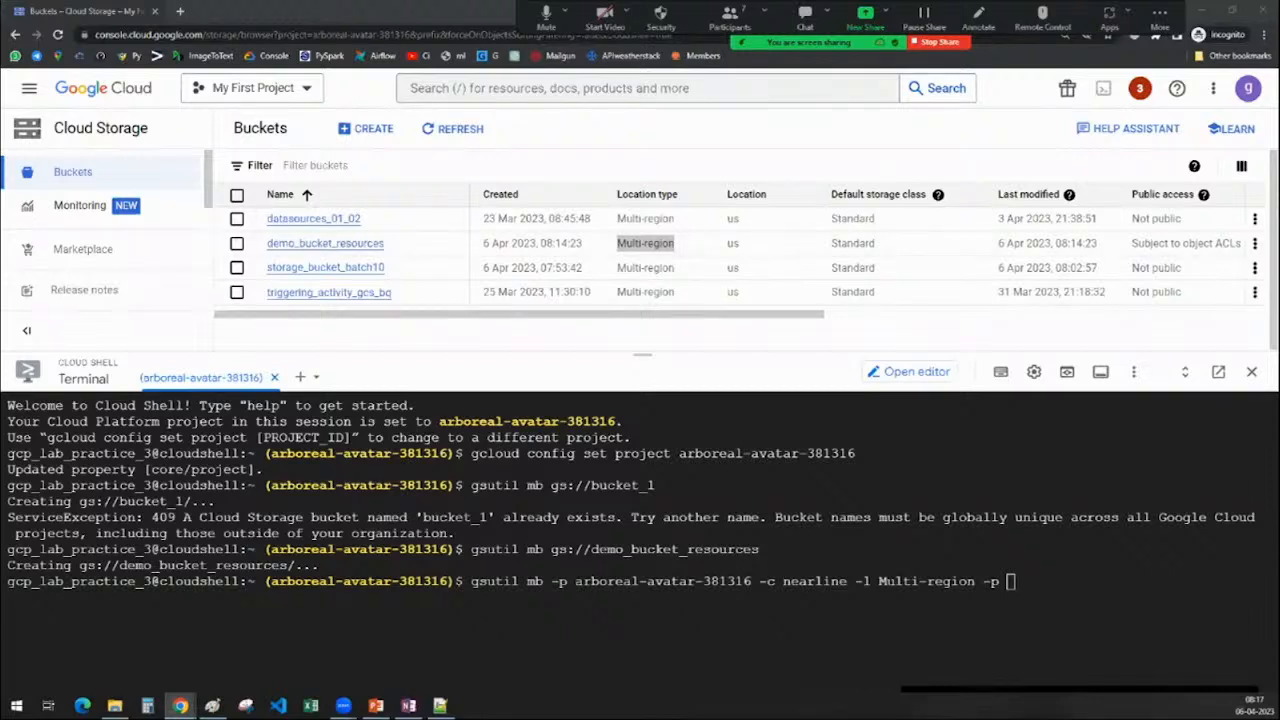
Replace the trailing -p with --uniform-bucket-level-access in the gsutil mb command
key("BackSpace")
key("BackSpace")
key("BackSpace")
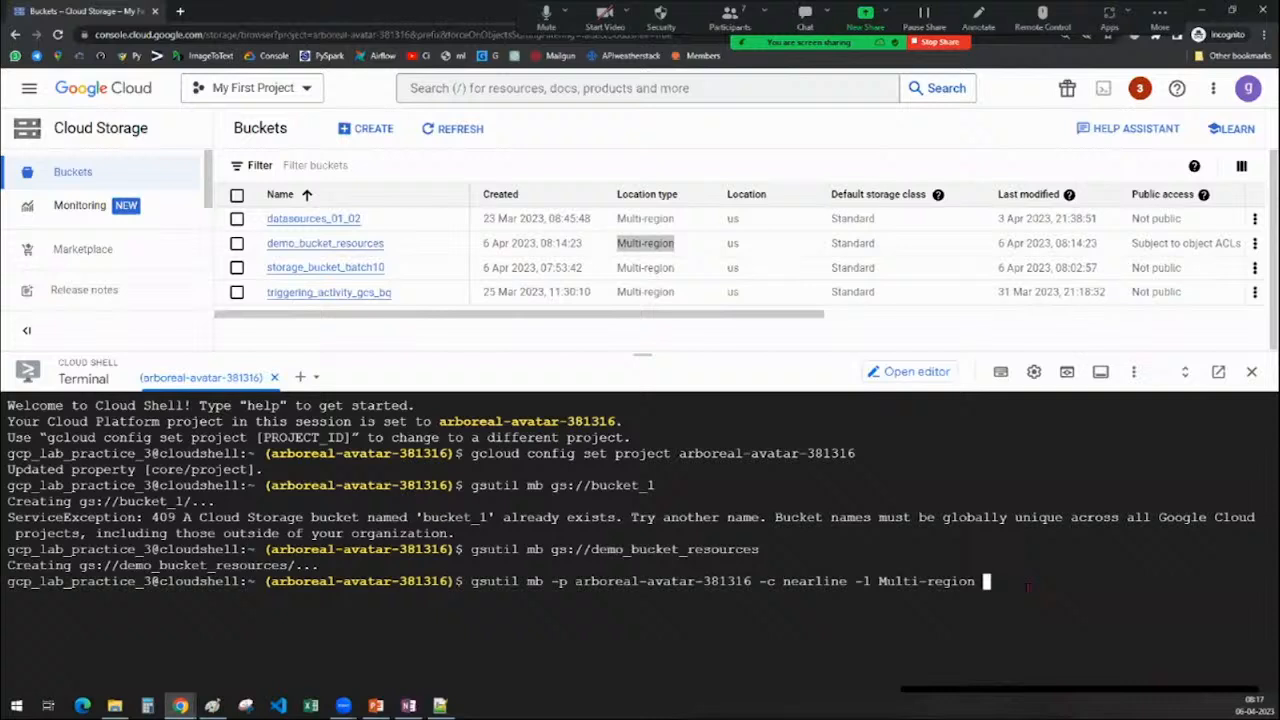
type("-")
type("-uniform-bucket-level-a")
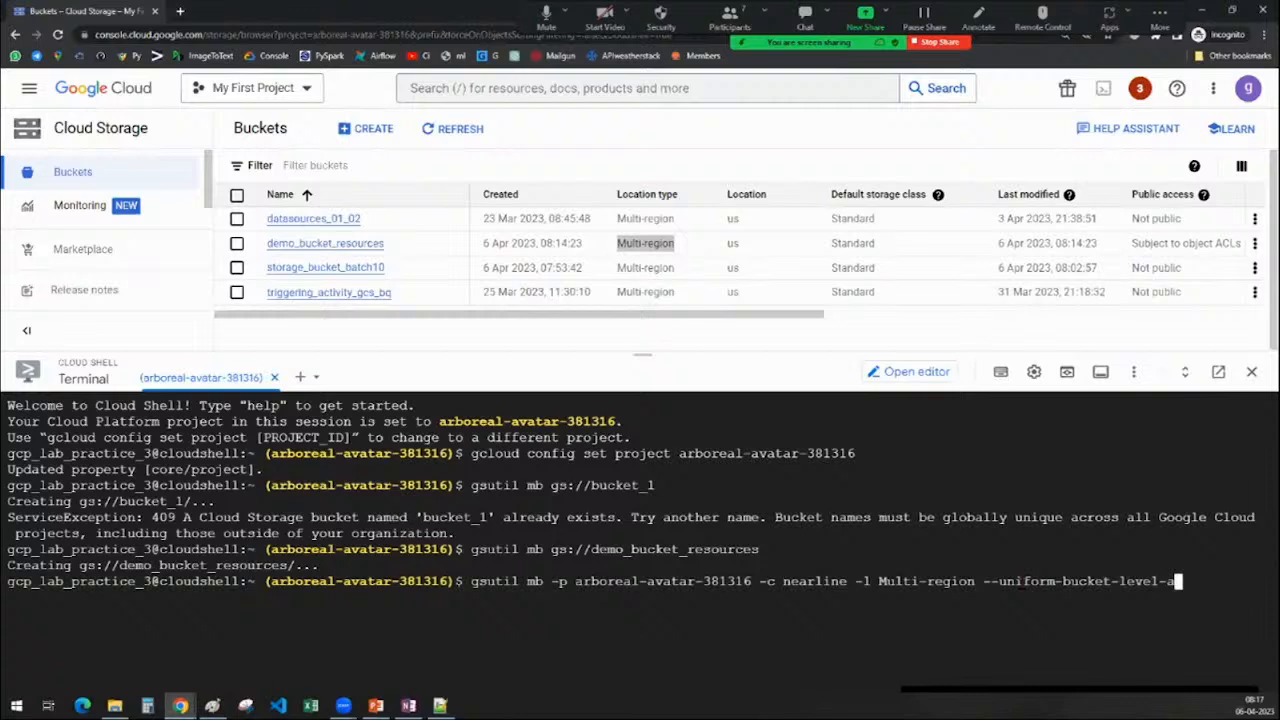
type("ccess")
Expand the -l option to --location
key("Left")
key("Left")
key("Left")
key("Left")
key("Left")
key("Left")
key("Left")
key("Left")
key("Left")
key("Left")
key("Left")
key("Left")
key("Left")
key("Left")
key("Left")
key("Left")
key("Left")
key("Left")
key("Left")
key("Left")
key("Left")
key("Left")
key("Left")
key("Left")
key("Left")
key("Left")
key("Left")
key("Left")
key("Left")
key("Left")
key("Left")
type("-")
key("Right")
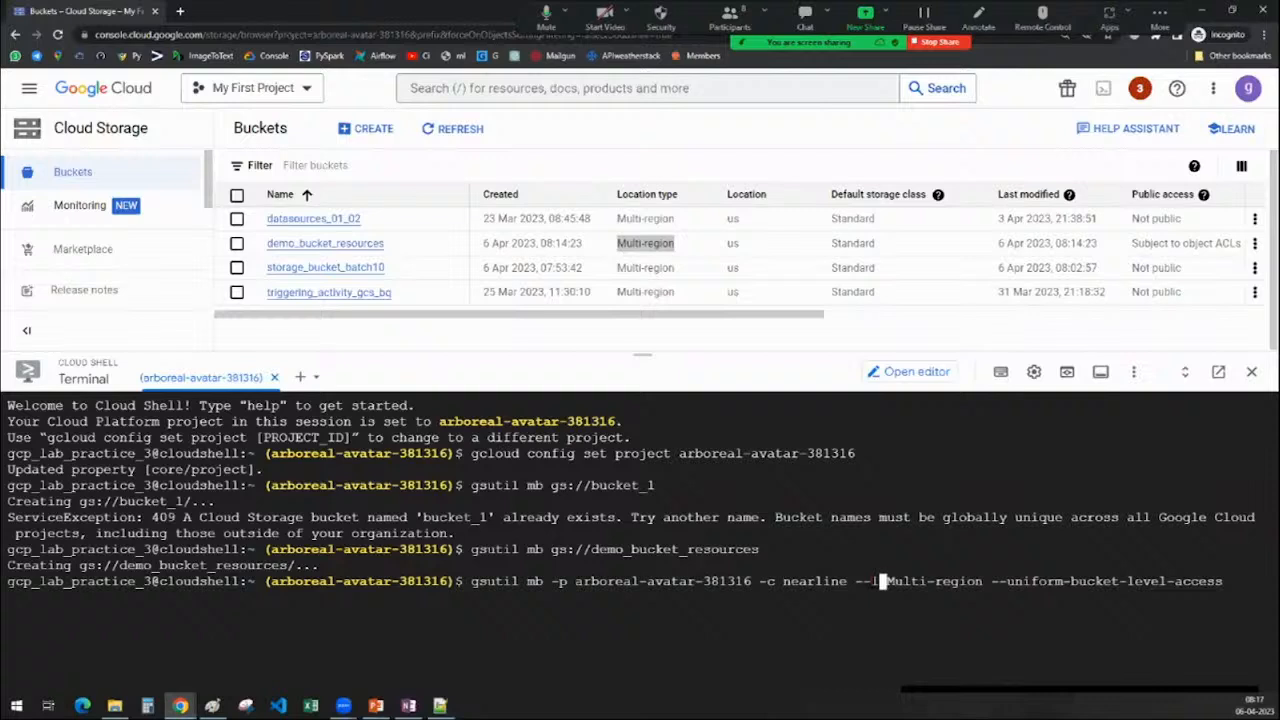
type("ocation")
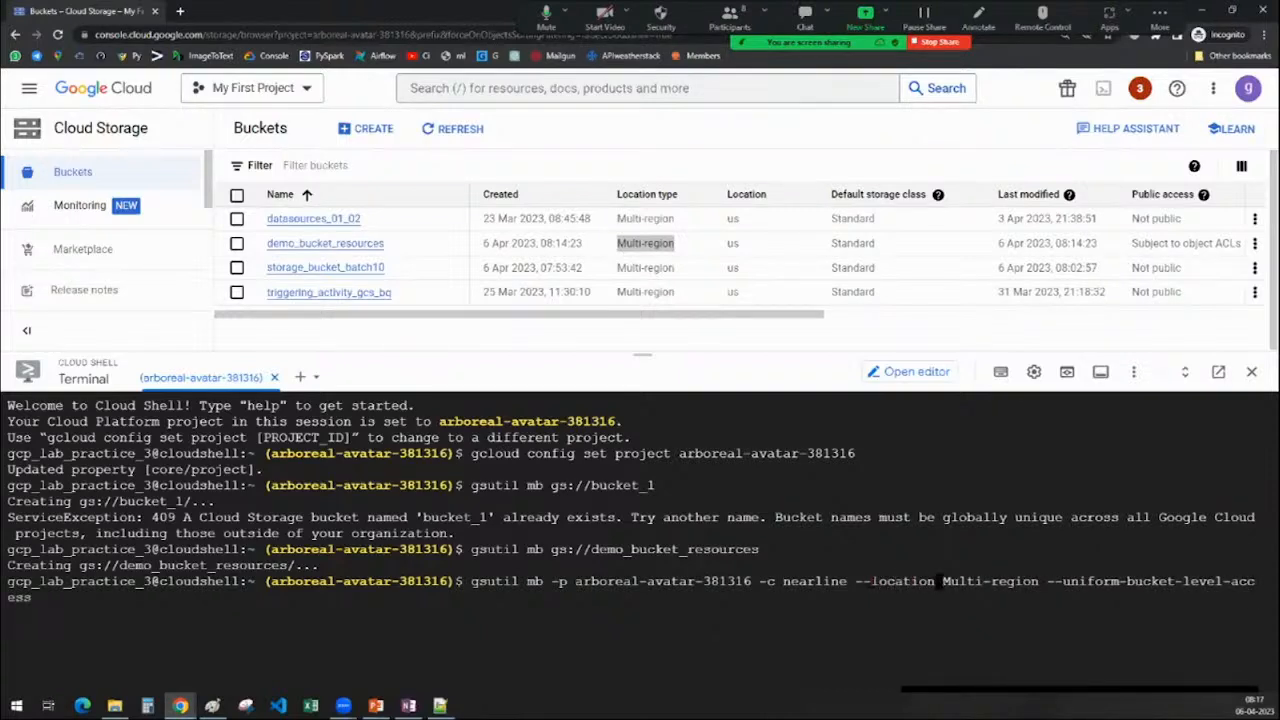
Replace -c with --storage-class=nearline and fix the --location spelling
key("Left")
key("Left")
key("Left")
key("Left")
key("Left")
key("Left")
key("Left")
key("Left")
key("Left")
key("Left")
key("Left")
key("Left")
key("Left")
key("Left")
key("Left")
key("Left")
key("Left")
key("Left")
key("Left")
key("Left")
key("BackSpace")
key("BackSpace")
type("--storage-clas")
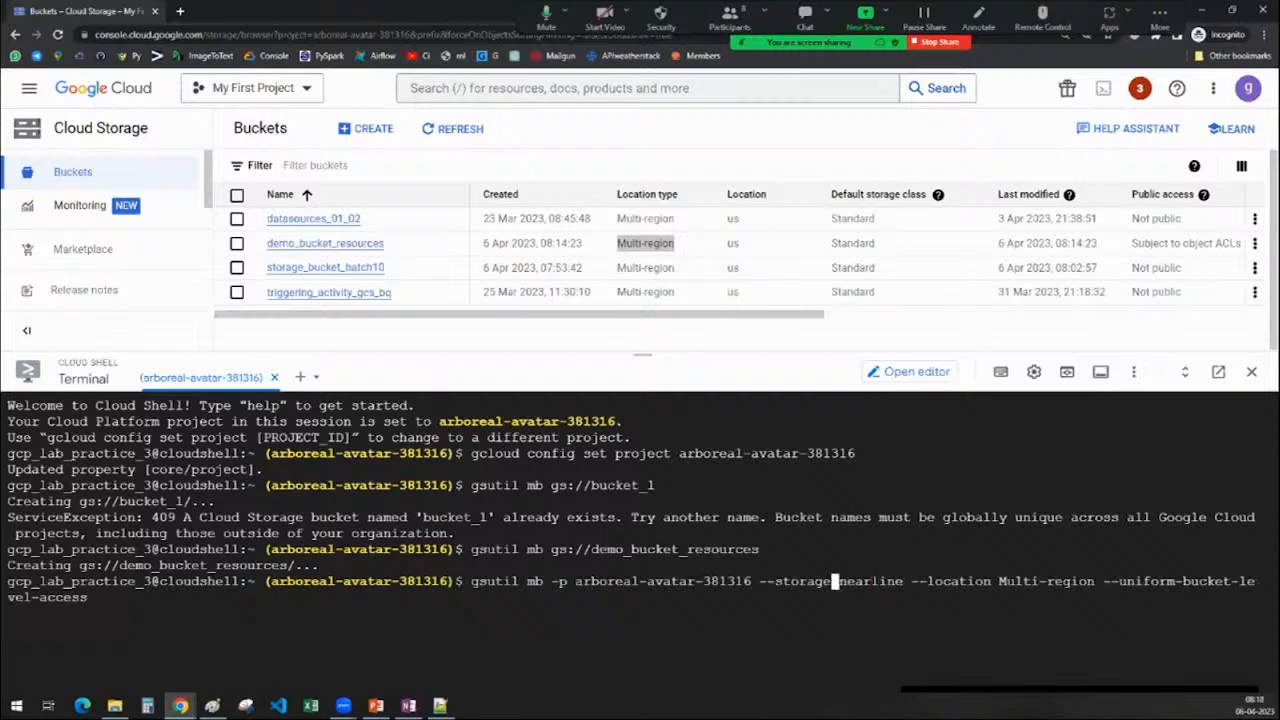
type("s")
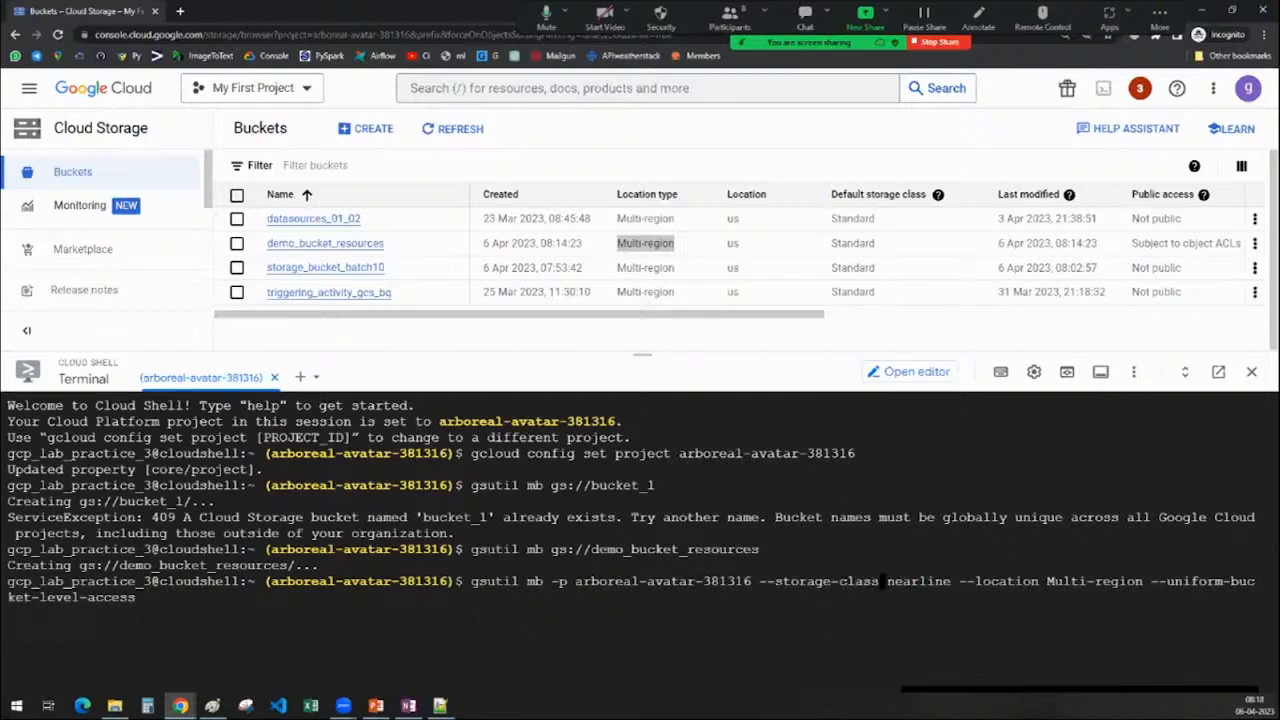
key("Delete")
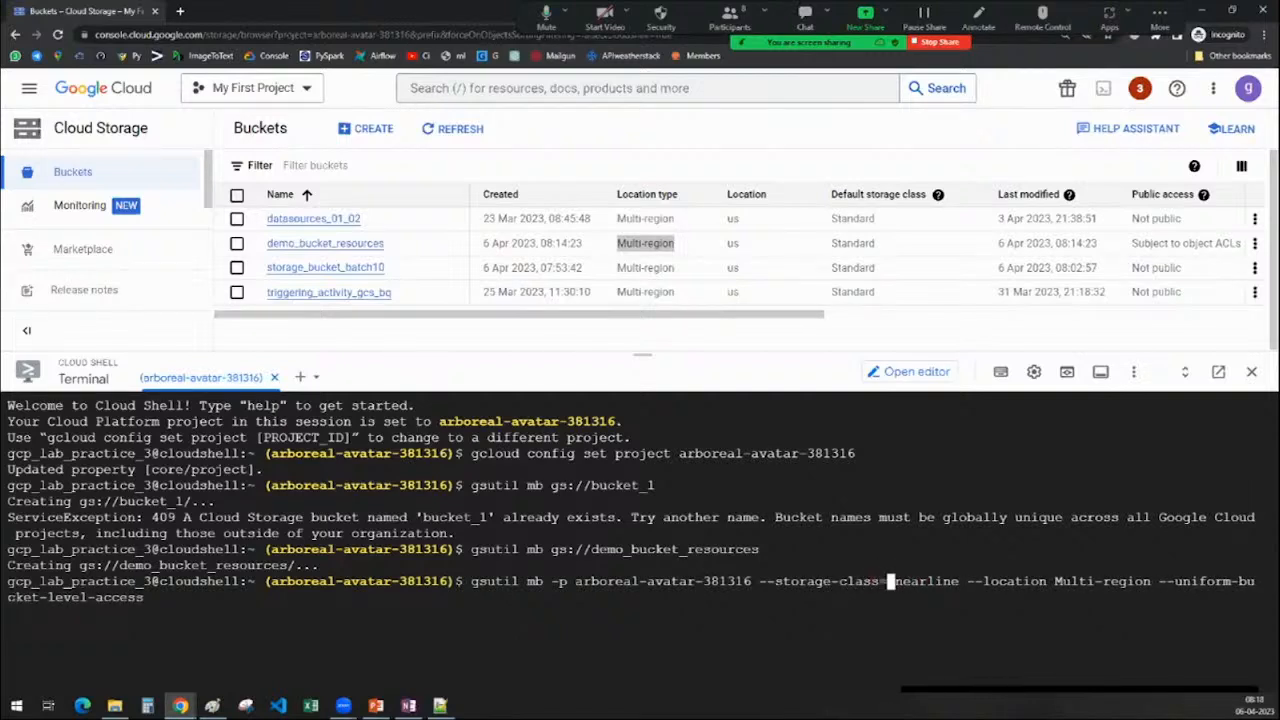
type("=")
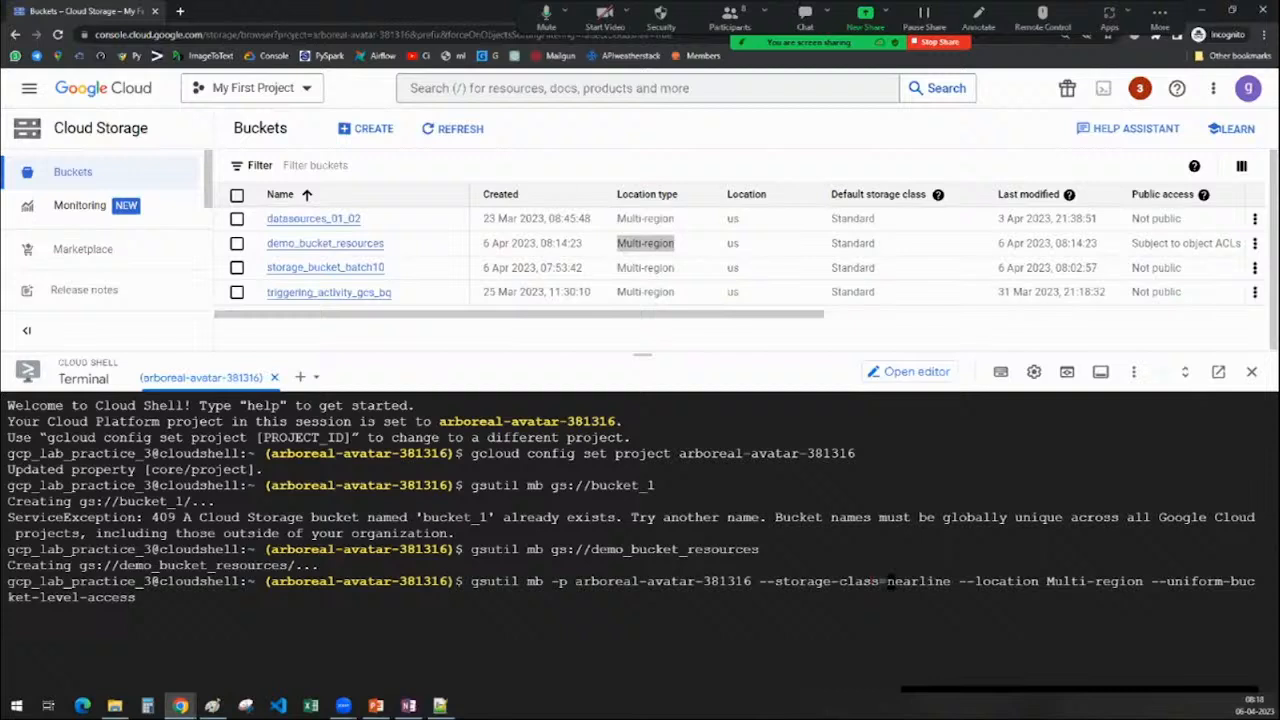
key("Right")
key("Right")
key("Right")
key("Right")
key("Right")
key("Right")
key("Right")
key("Right")
key("Right")
key("Right")
key("Right")
key("Right")
key("Right")
key("Right")
key("Right")
key("Right")
key("Right")
key("Right")
key("Delete")
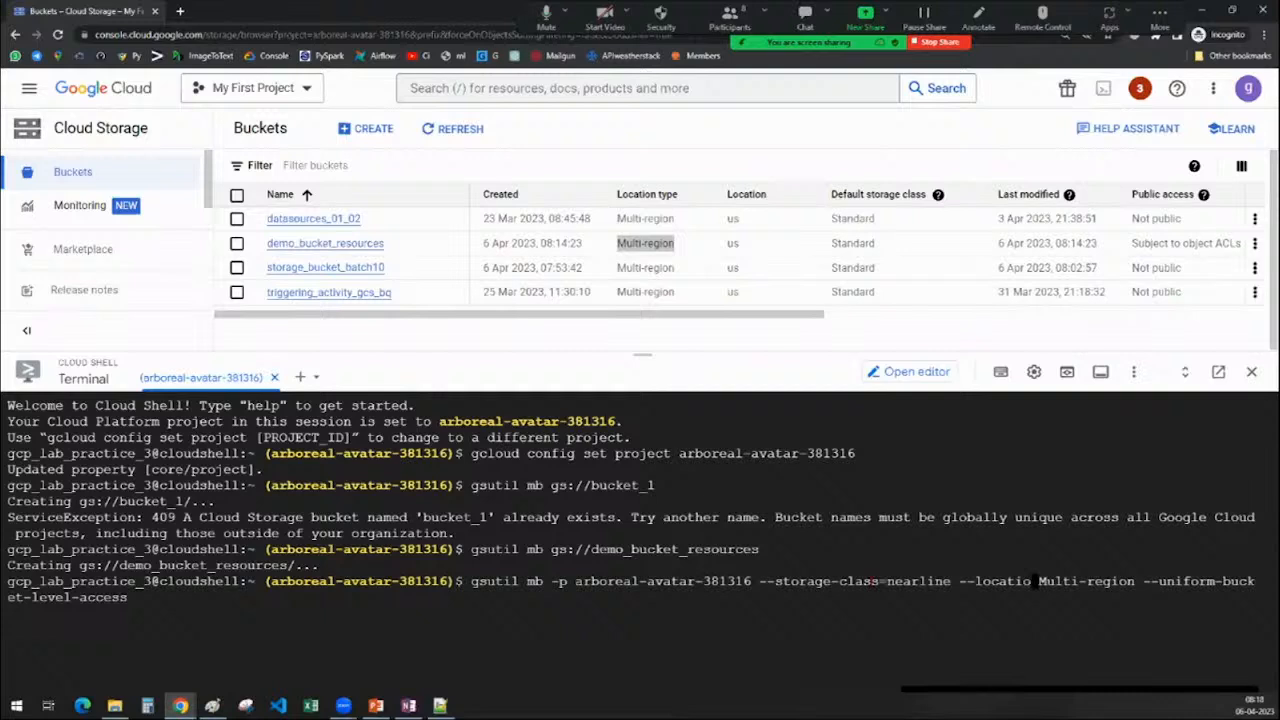
type("n")
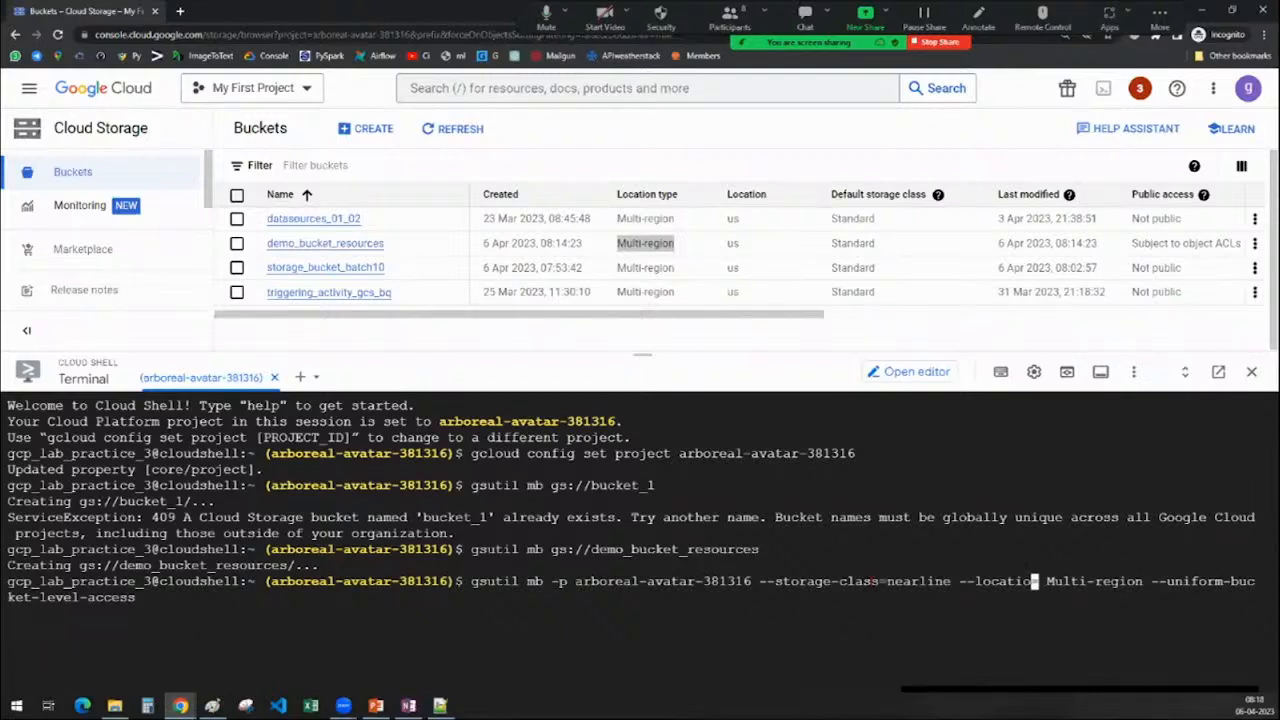
key("Left")
key("Left")
key("Left")
key("Left")
key("Left")
key("Left")
key("Left")
key("Left")
key("Left")
key("Left")
key("Left")
key("Left")
key("Left")
key("Left")
key("Left")
key("Left")
key("Left")
key("Left")
key("Left")
key("Left")
key("Left")
key("Left")
key("Left")
key("Left")
key("Left")
key("Left")
key("Left")
key("Left")
key("Left")
key("Left")
key("Left")
key("Left")
key("Left")
key("Left")
key("Left")
key("Left")
key("Left")
key("Left")
key("Left")
key("Left")
key("Left")
key("Left")
key("Left")
key("Left")
key("Left")
key("Left")
key("Left")
key("Left")
key("Left")
key("Left")
Change the short -p option to --project= followed directly by the project ID
key("BackSpace")
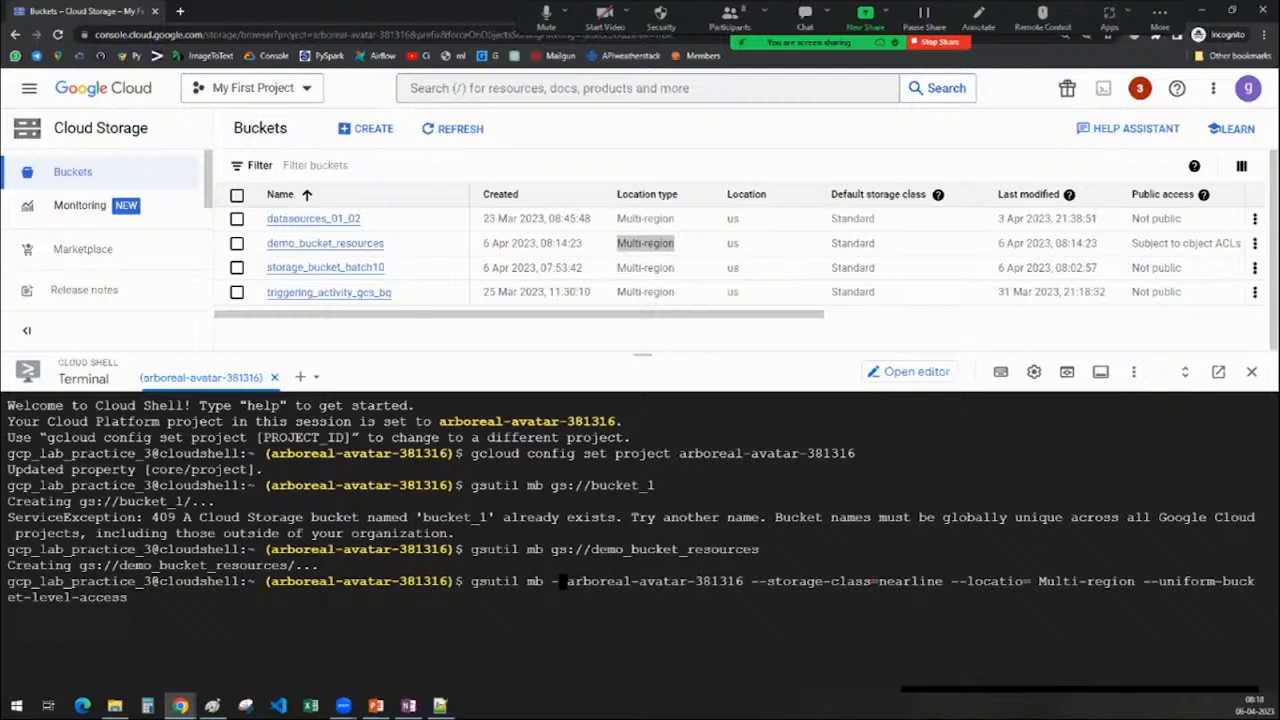
type("-pr")
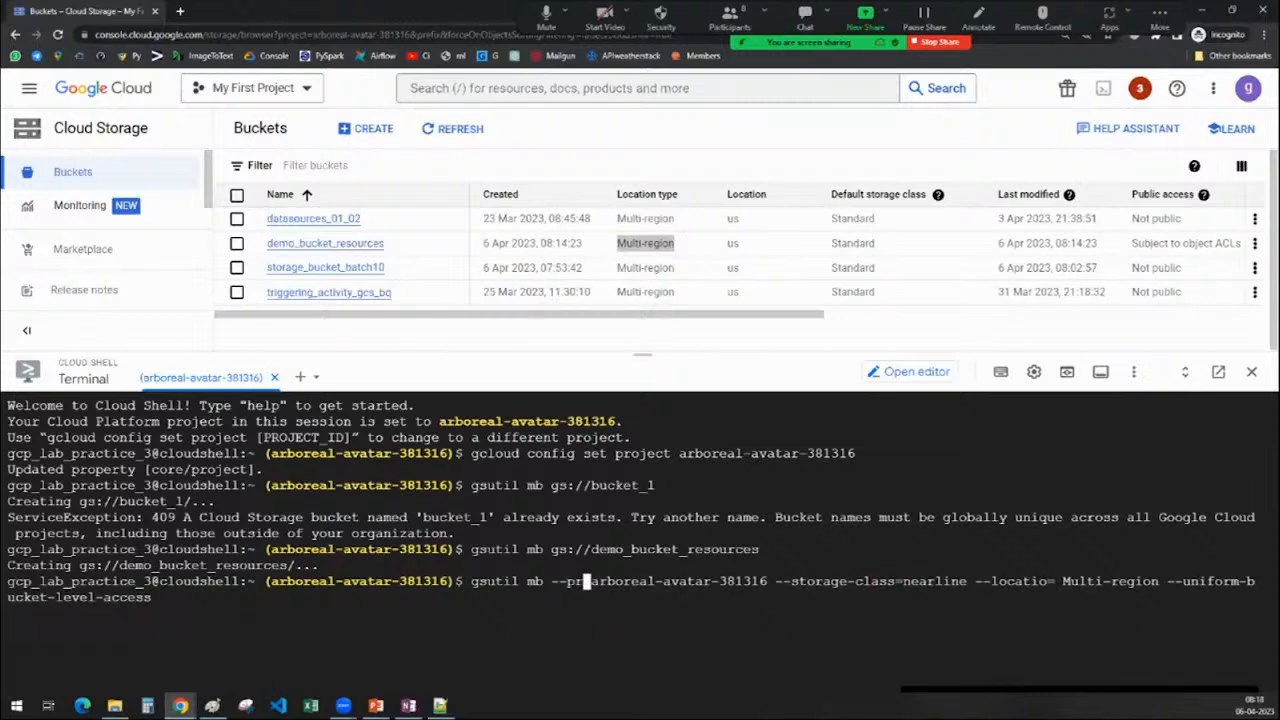
type("oject=")
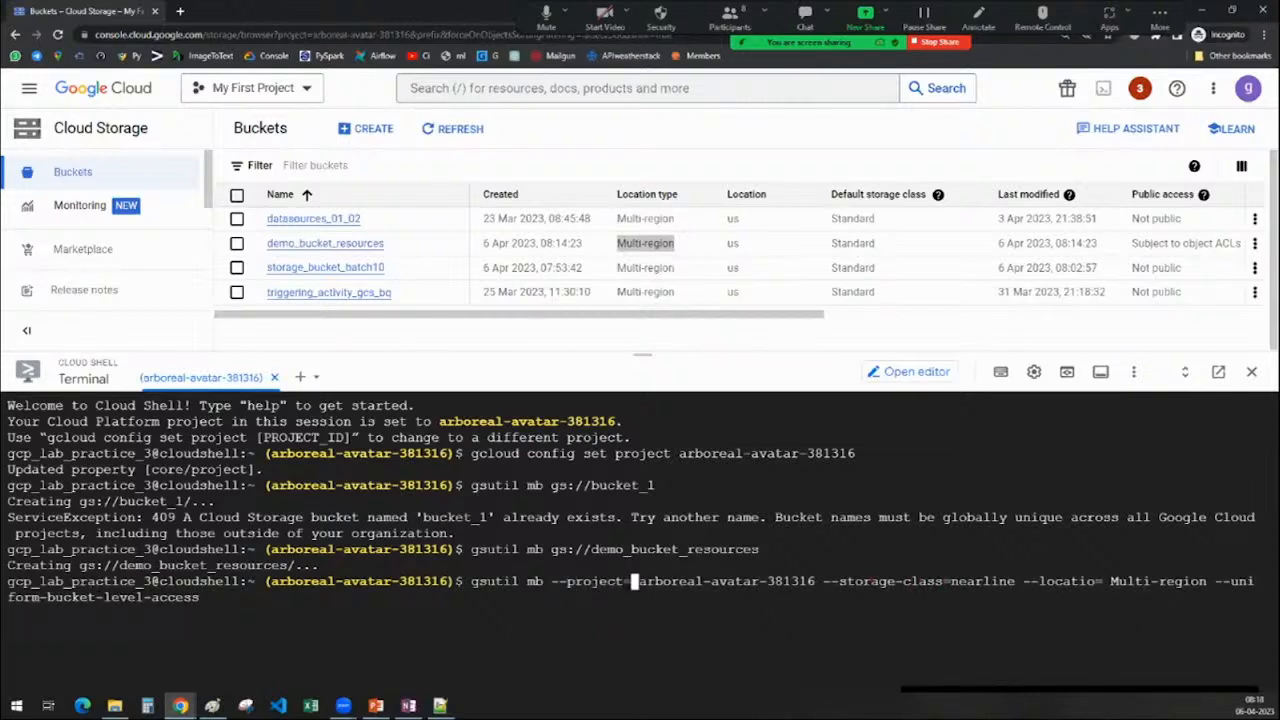
key("Delete")
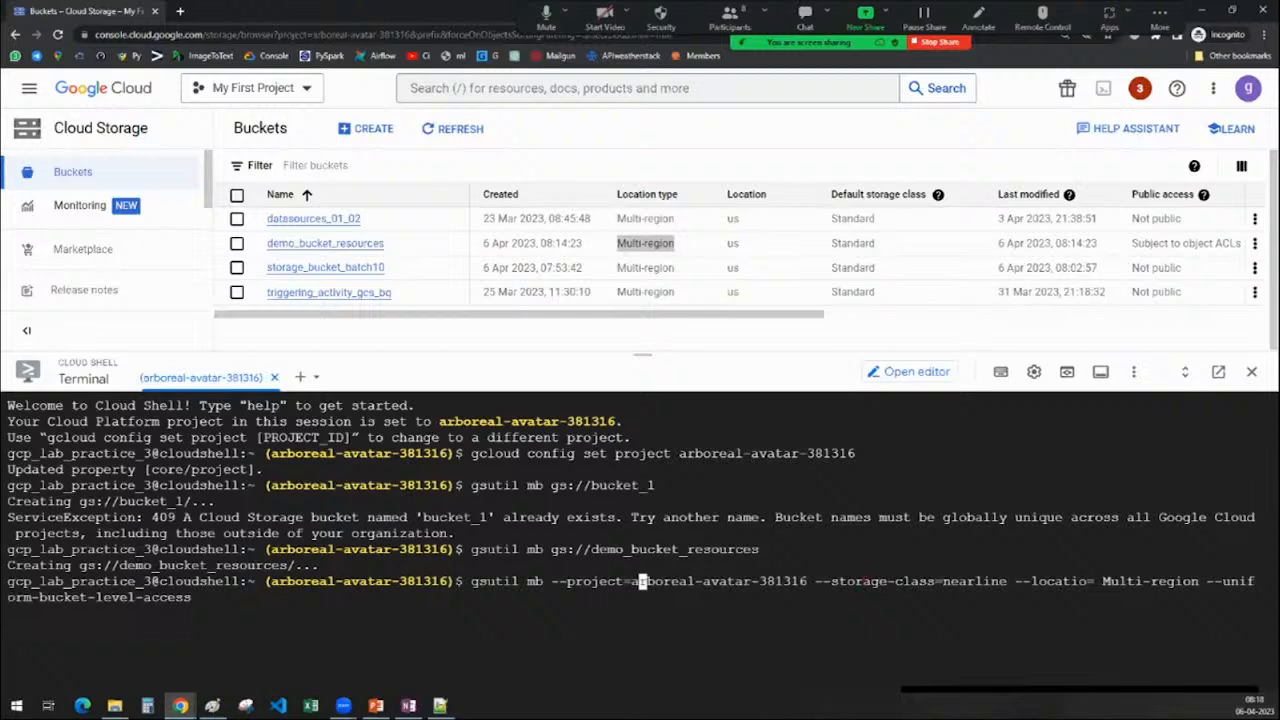
Correct the --location= option and append the bucket URL gs://qwetryuiu_02013
left_click(897, 581)
left_click(937, 581)
left_click(1176, 581)
left_click(1162, 581)
left_click(1090, 581)
type("n")
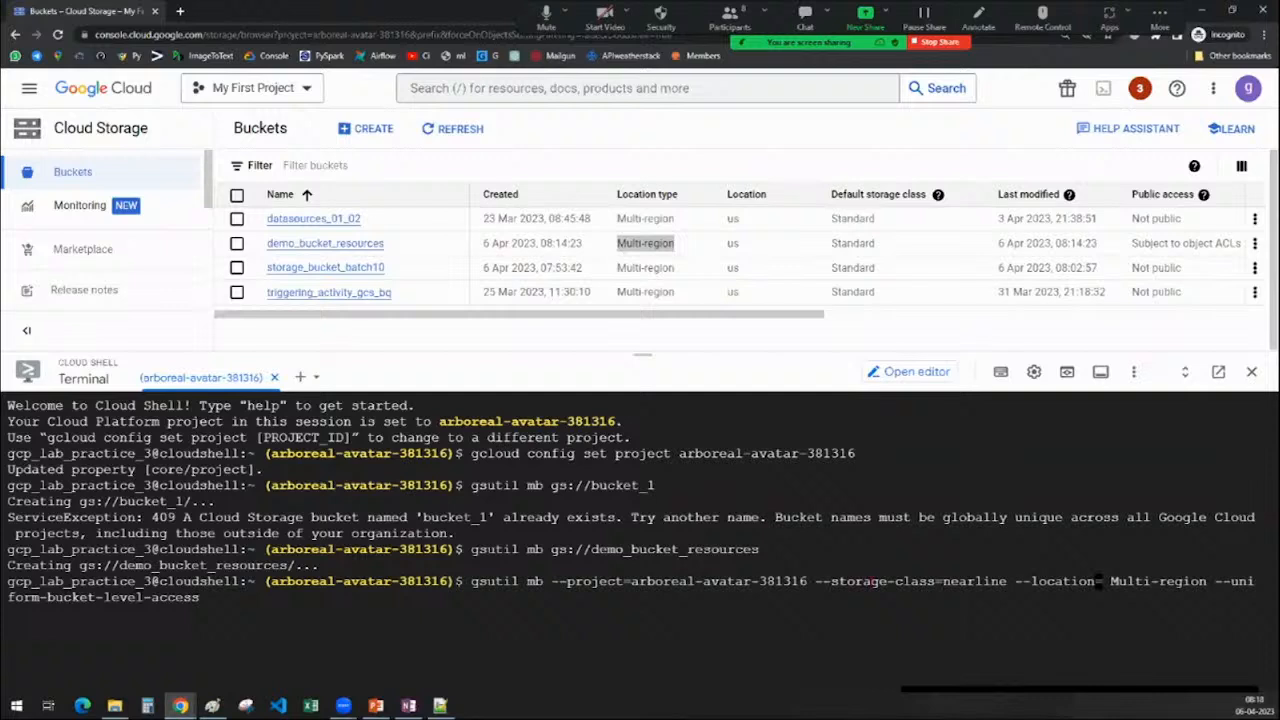
key("Right")
key("Right")
key("Right")
key("Right")
key("Right")
key("Right")
key("Right")
key("Right")
key("Right")
key("Right")
key("Right")
key("Right")
key("Right")
key("Right")
key("Right")
key("Right")
key("Right")
key("Right")
key("Right")
key("Right")
key("Right")
key("Right")
key("Right")
key("Right")
key("Right")
key("Right")
key("Right")
key("Right")
key("Right")
key("Right")
key("Right")
key("Right")
key("Right")
key("Right")
key("Right")
key("Right")
key("Right")
key("Right")
key("Right")
key("Right")
key("Right")
key("Right")
key("Right")
key("Right")
type("gs://qwetryuiu")
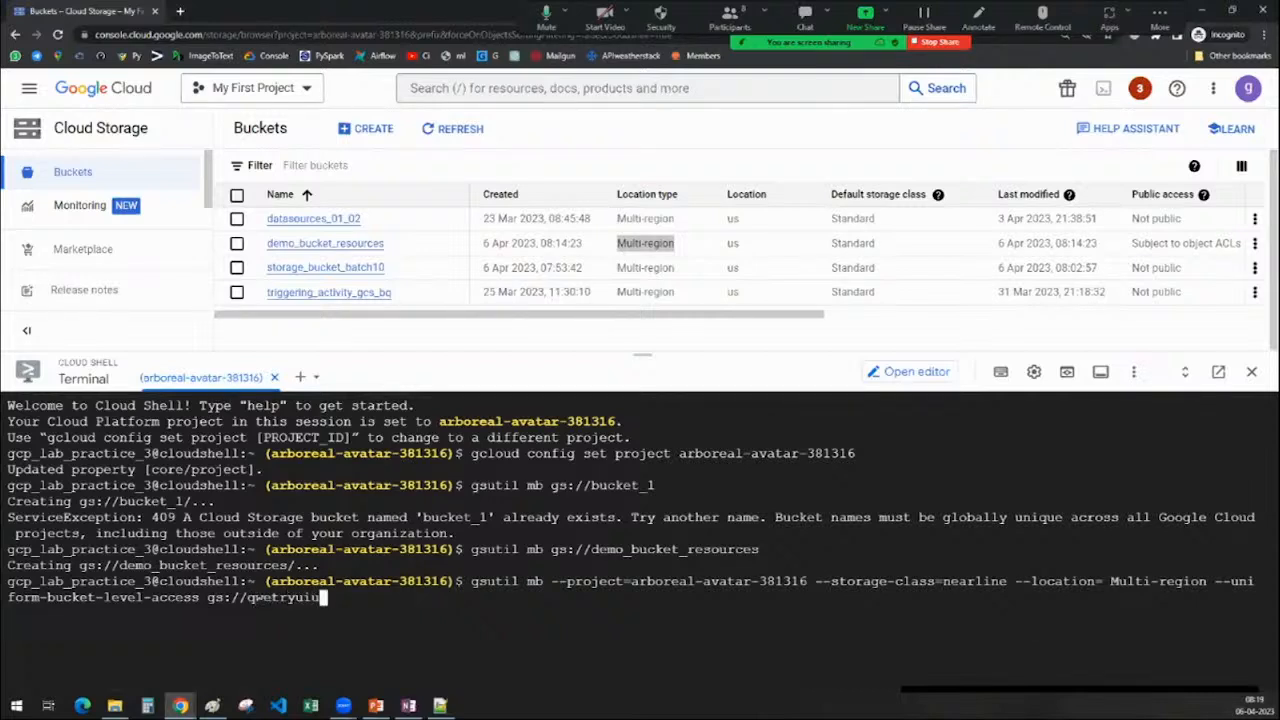
type("_02013")
Run the long-form gsutil mb command, which gives 'Incorrect option(s)', then copy the command line
key("Return")
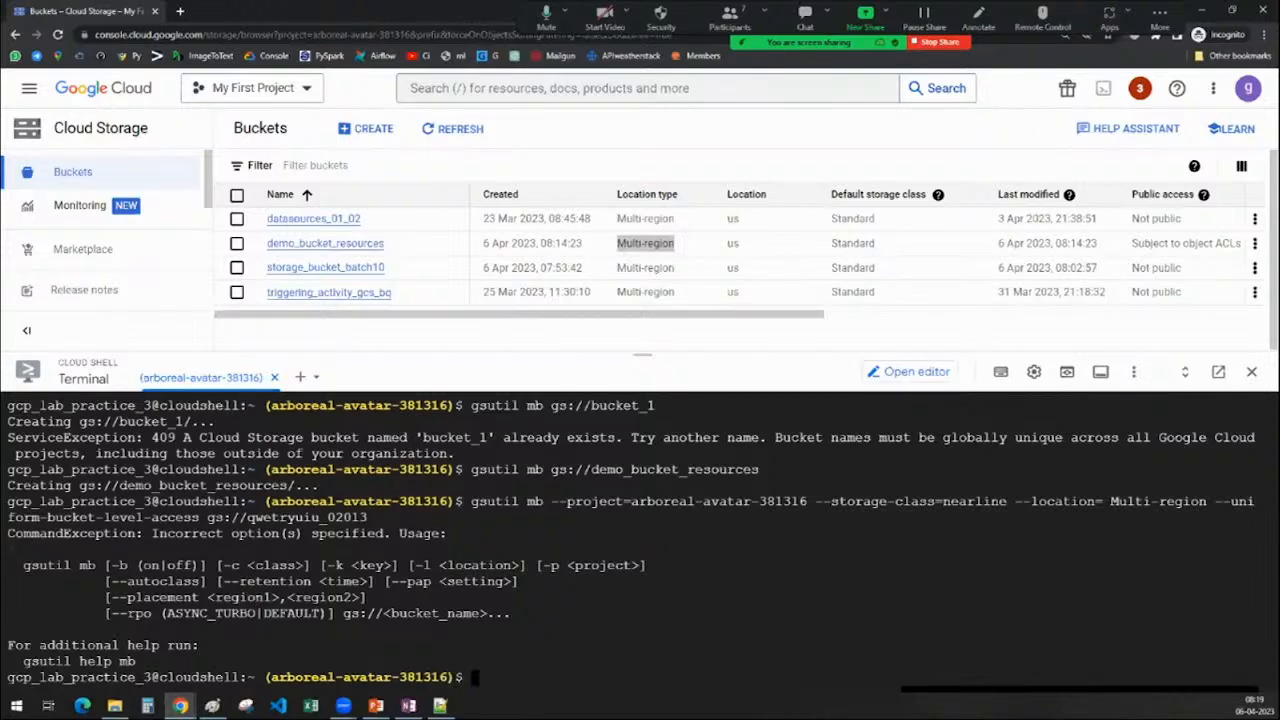
left_click_drag(305, 565, 648, 565)
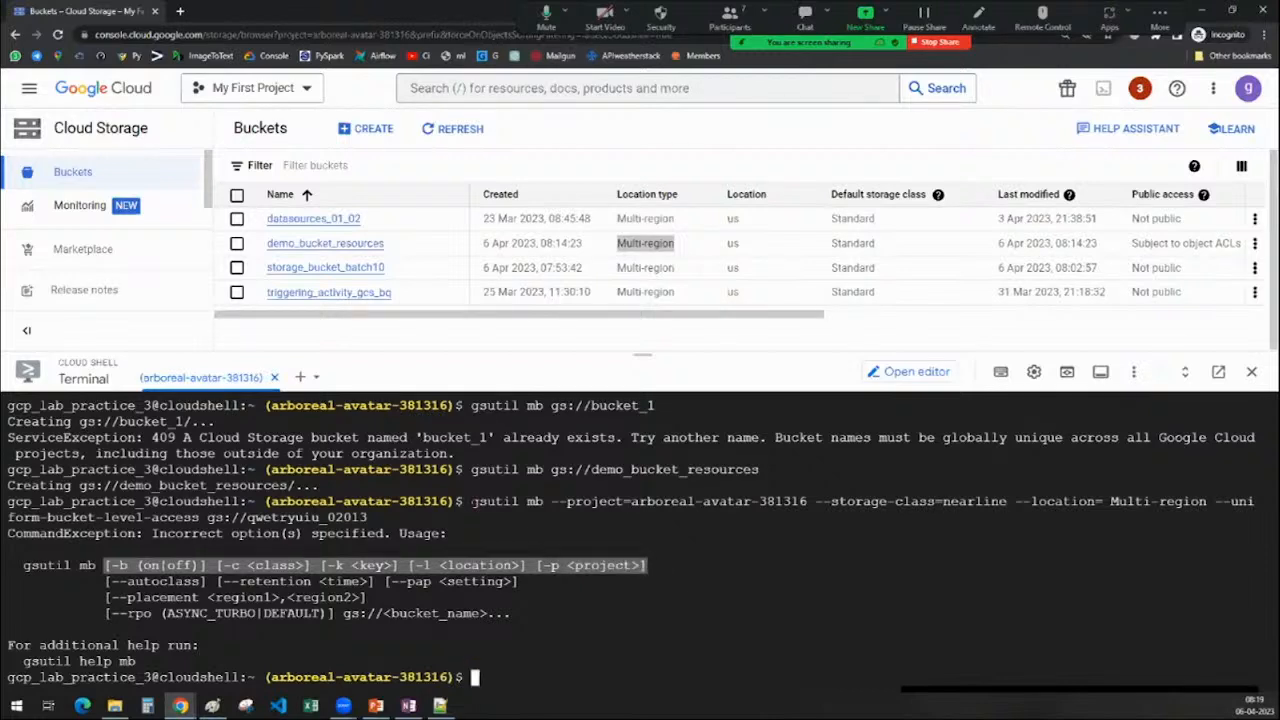
left_click_drag(472, 501, 370, 518)
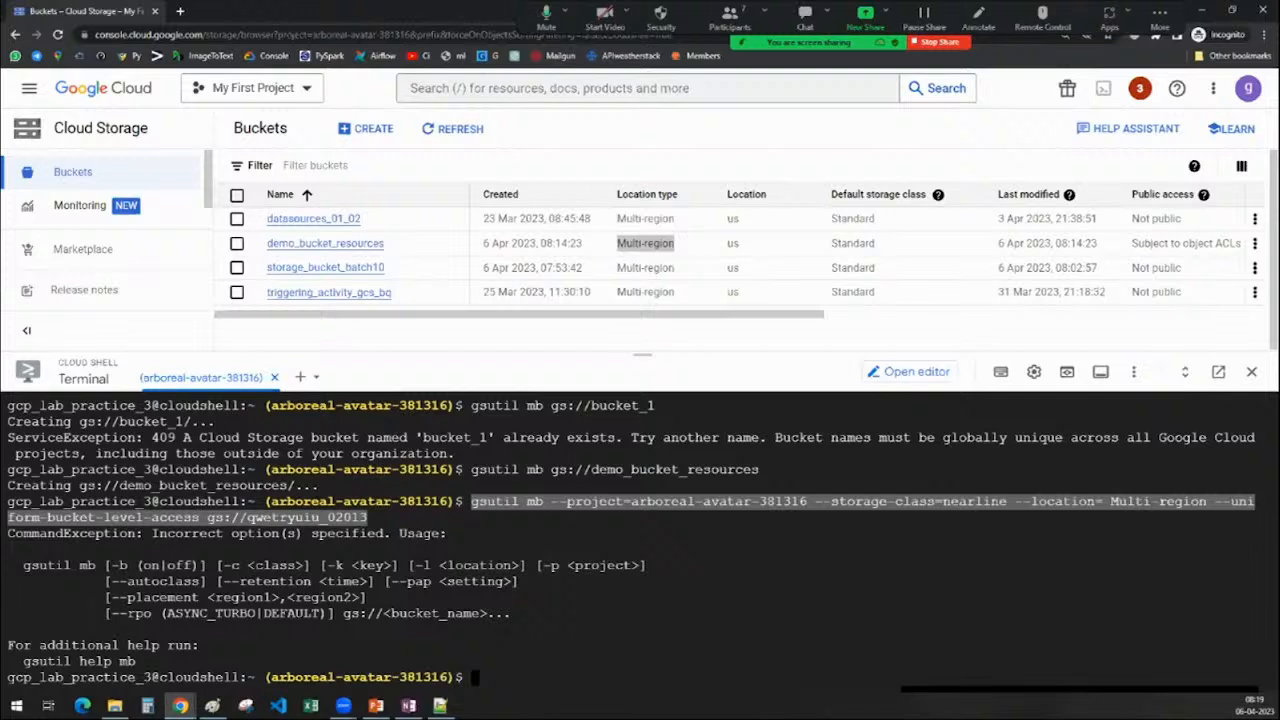
Paste the command into the GCP Notebook page on one line at font size 16
mouse_move(213, 706)
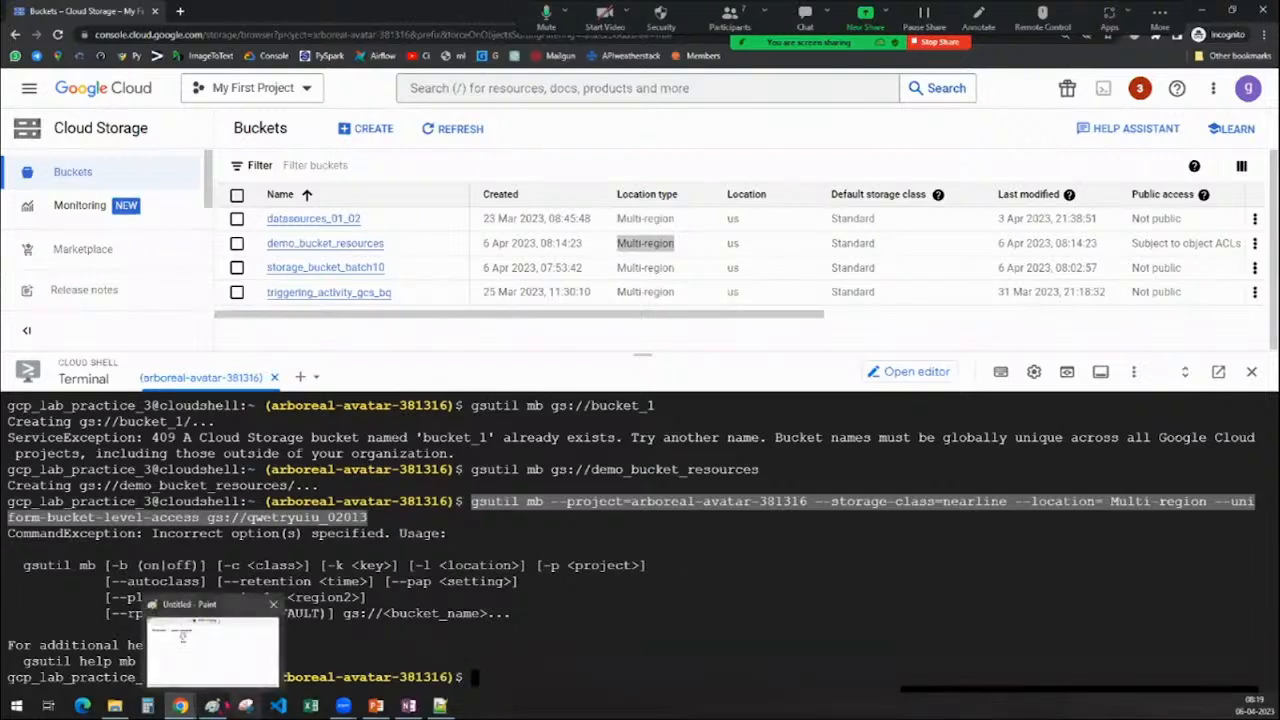
left_click(210, 645)
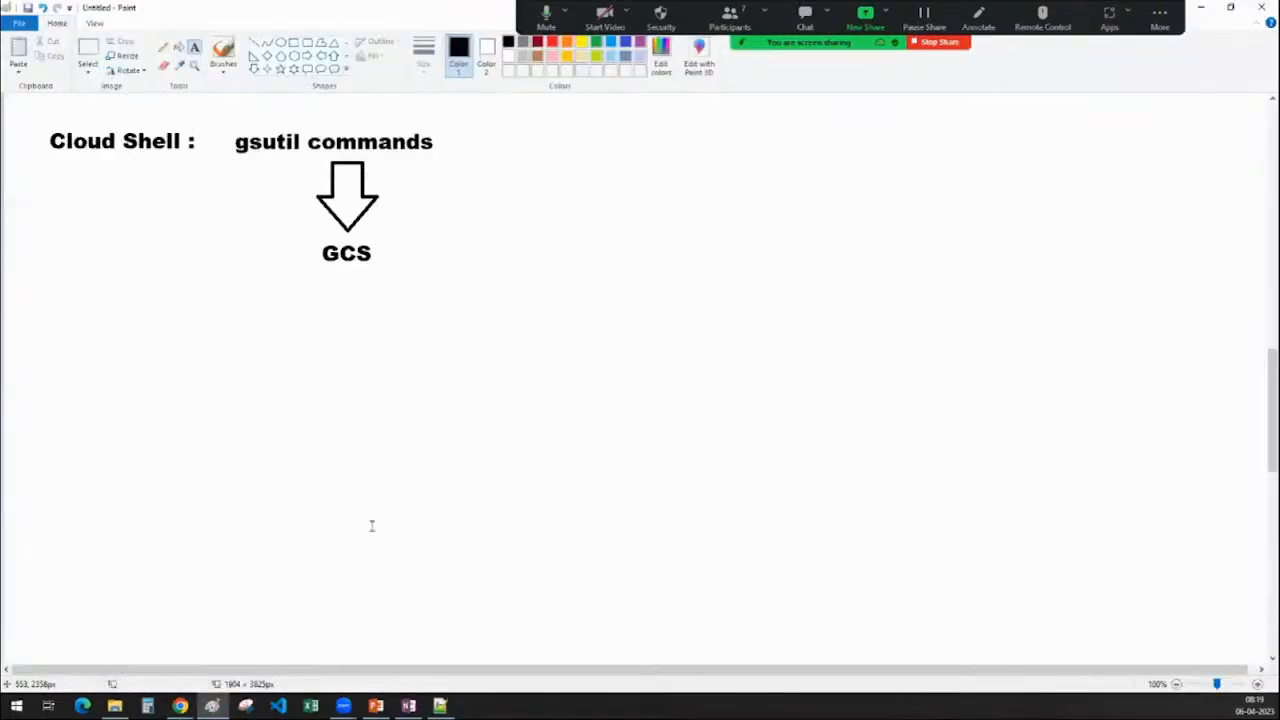
left_click(408, 706)
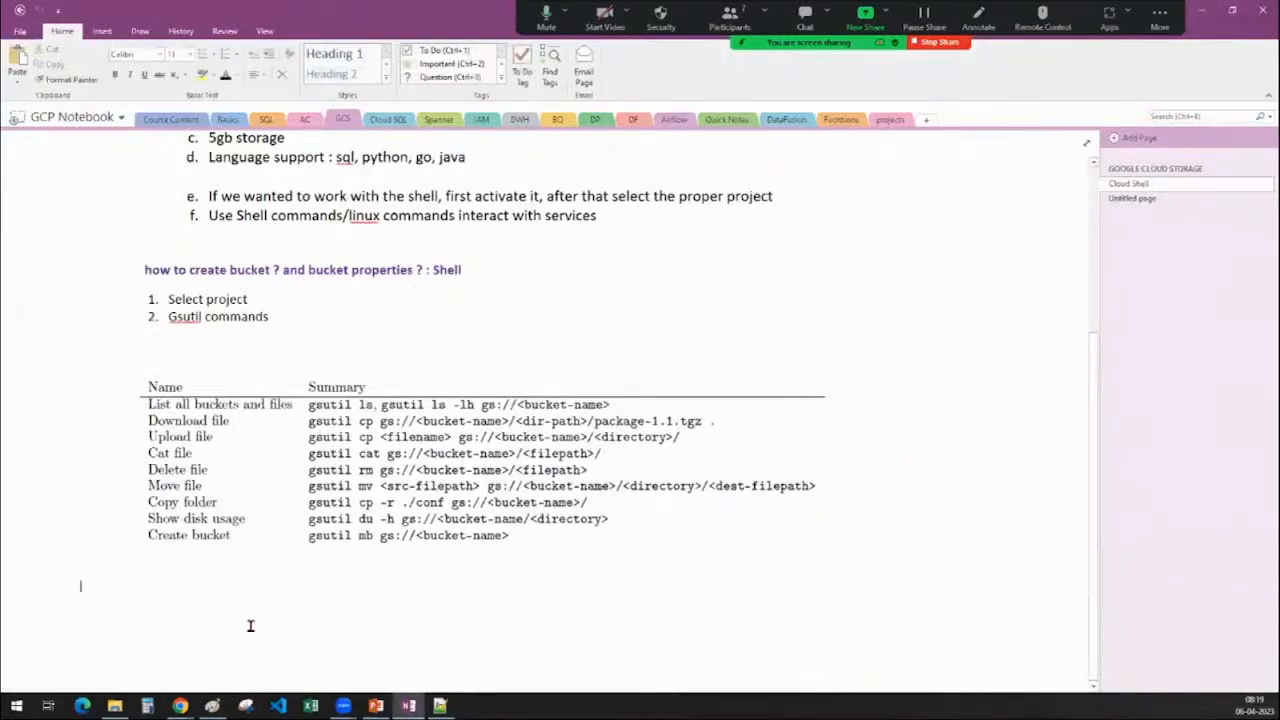
type("gsutil mb --project=arboreal-avatar-381316 --storage-class=nearline --location= Multi-region --uniform-bucket-level-access gs://qwetryuiu_02013")
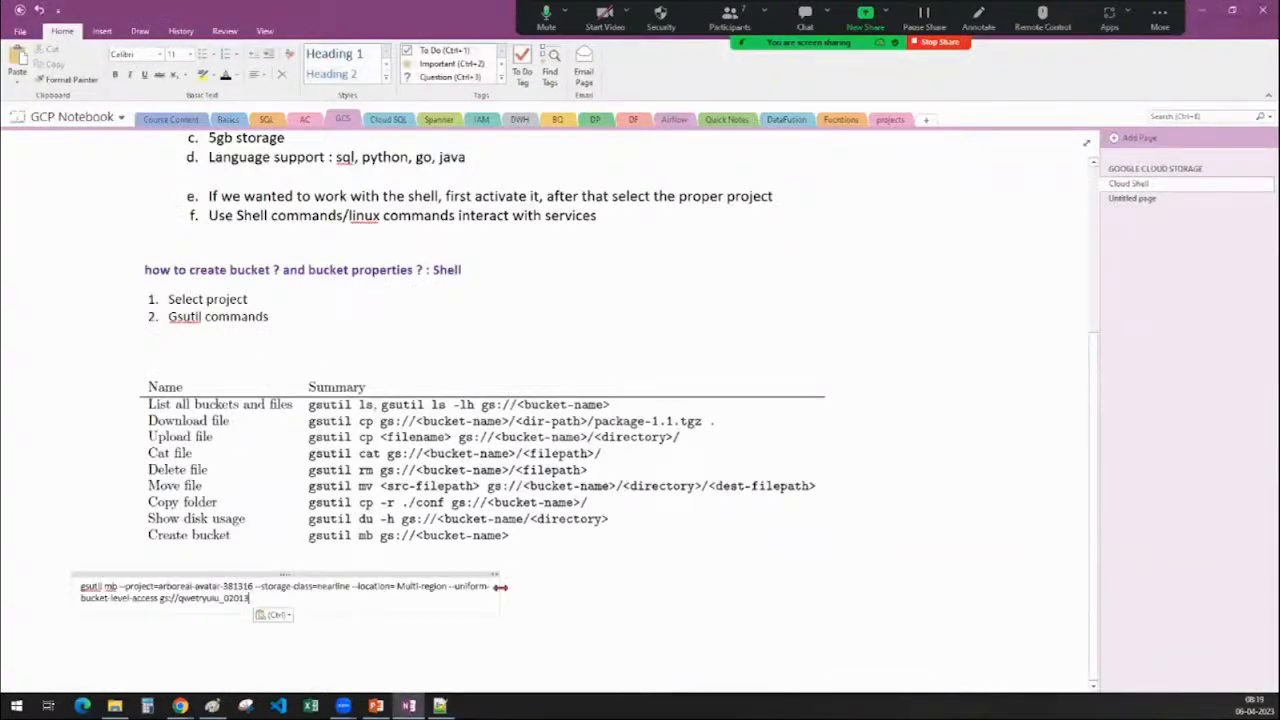
left_click_drag(497, 585, 940, 585)
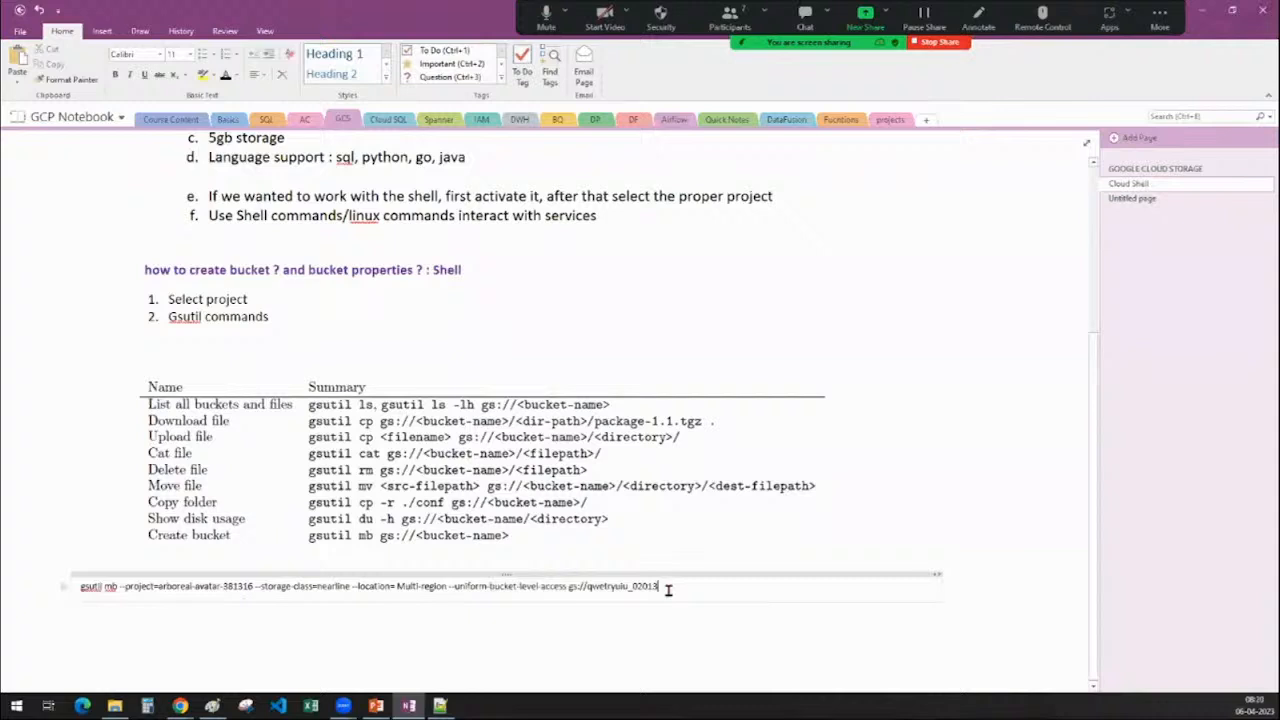
left_click_drag(668, 588, 30, 586)
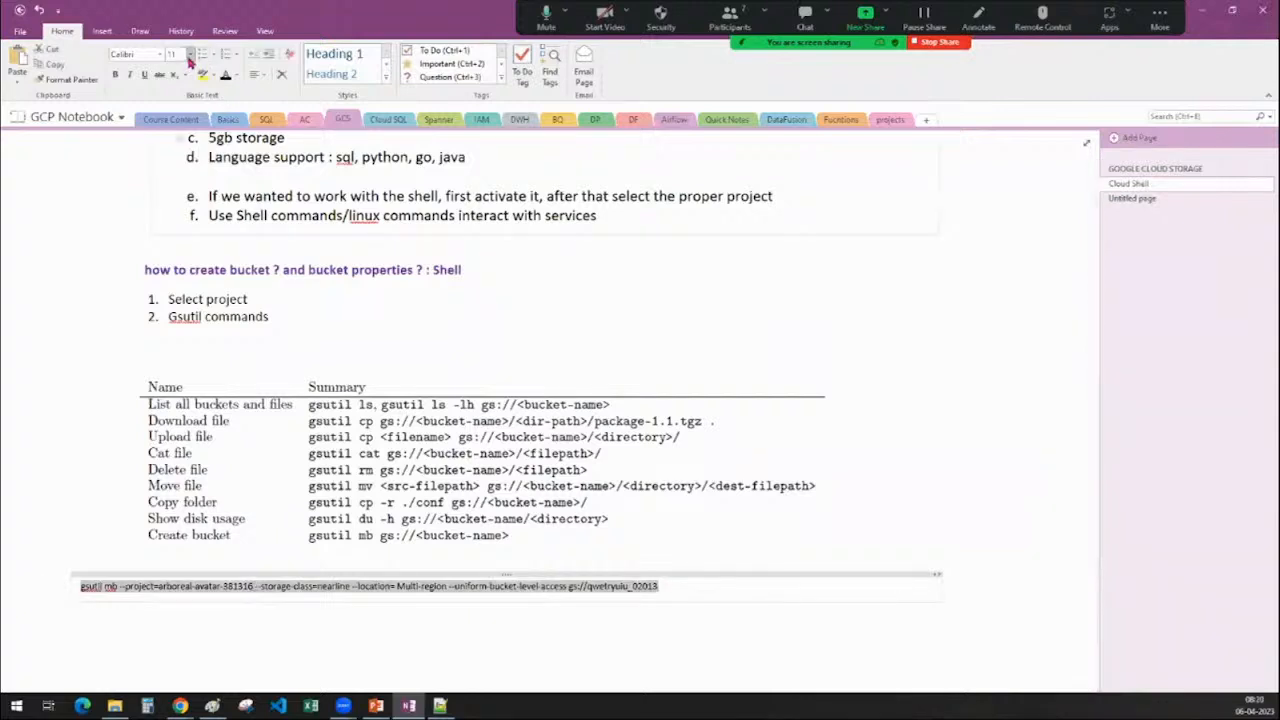
left_click(190, 54)
left_click(176, 188)
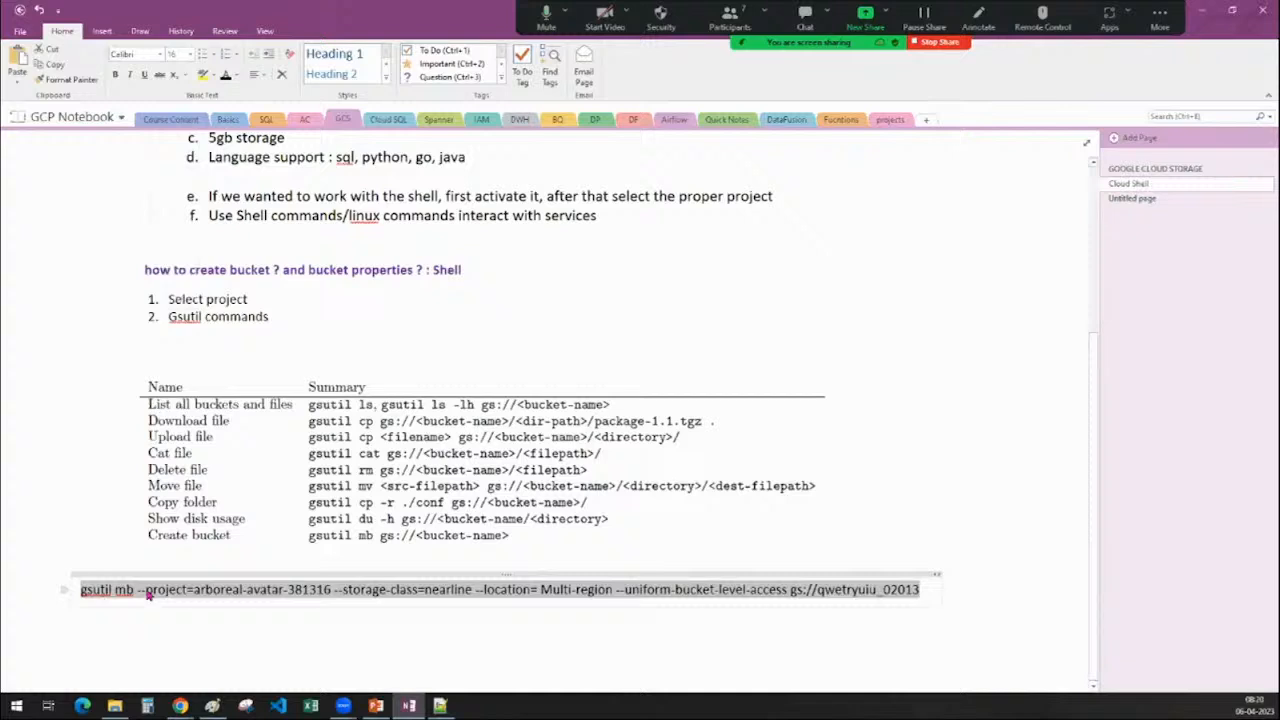
Shorten --project=, --storage-class= and --location= to -p, -c and -l, then return to Cloud Console
left_click(181, 590)
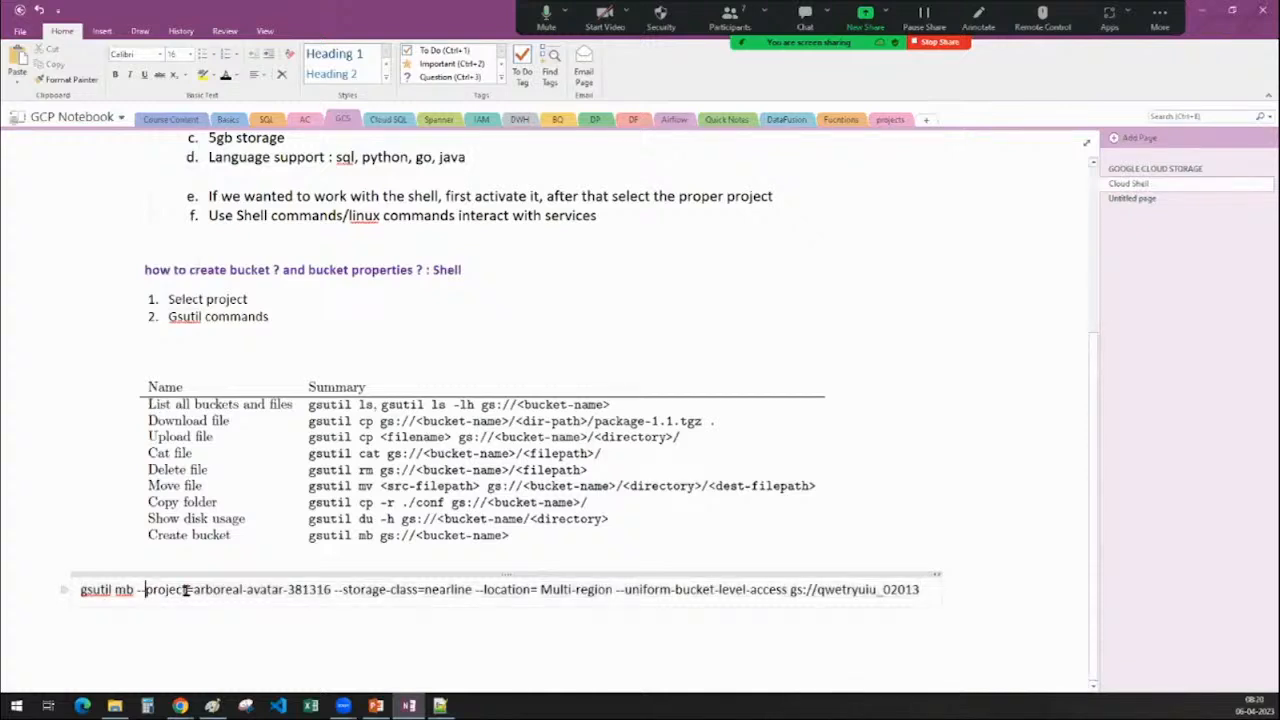
left_click_drag(186, 591, 142, 590)
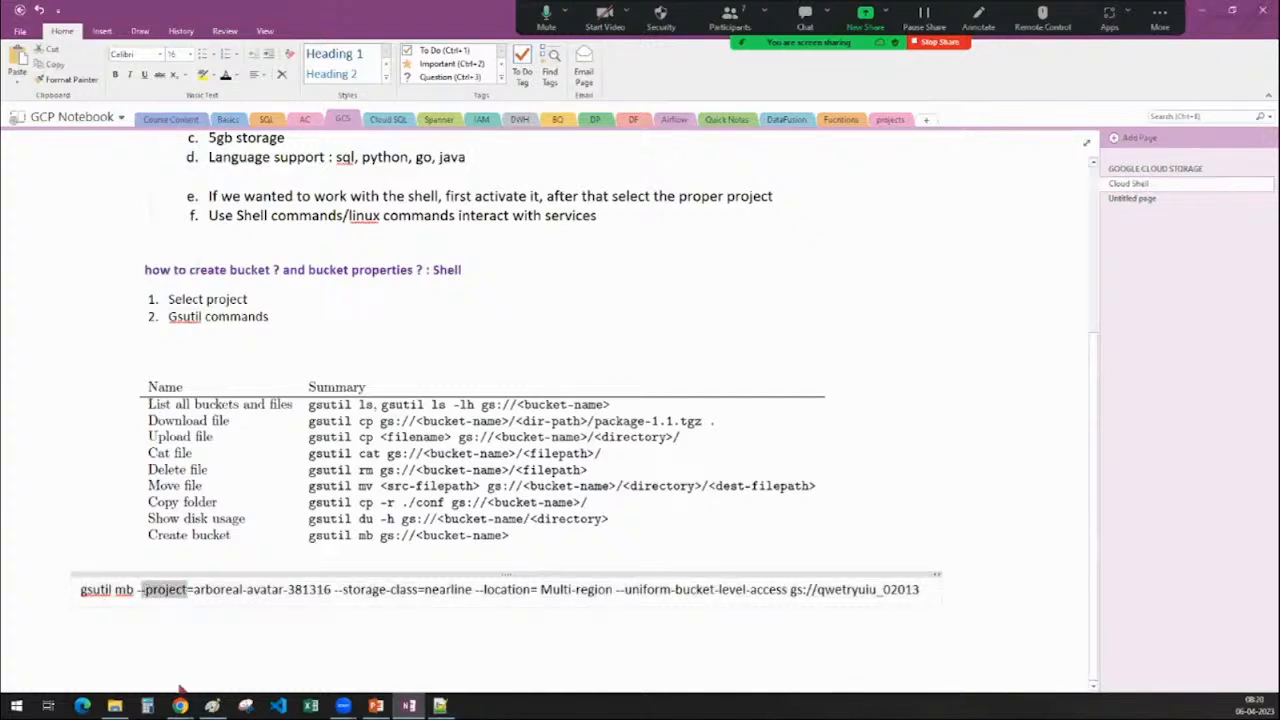
type("p")
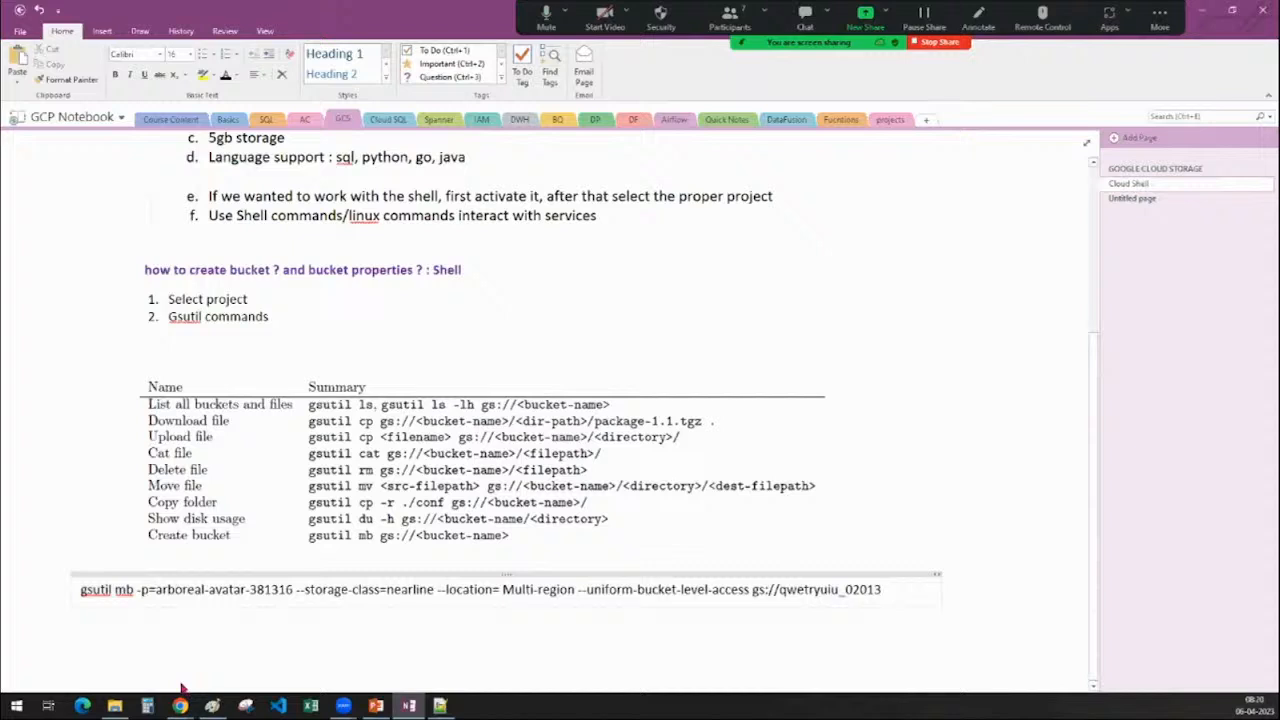
key("Delete")
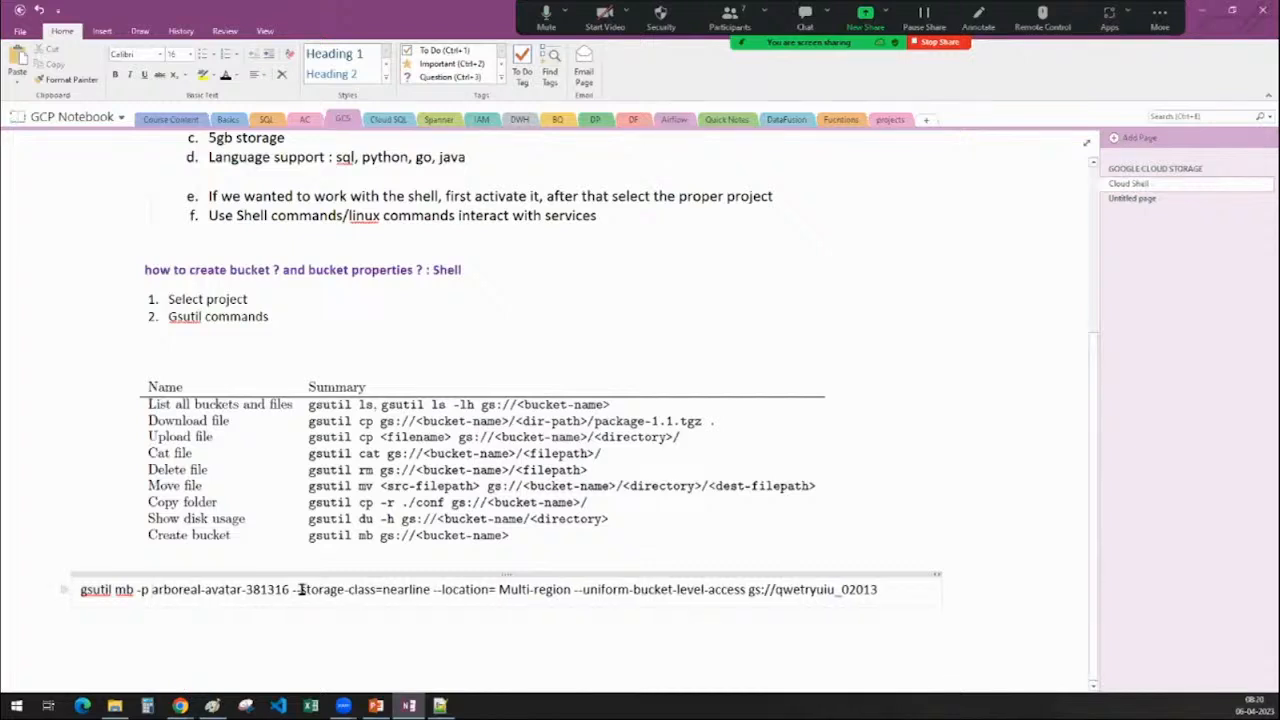
left_click_drag(298, 589, 376, 590)
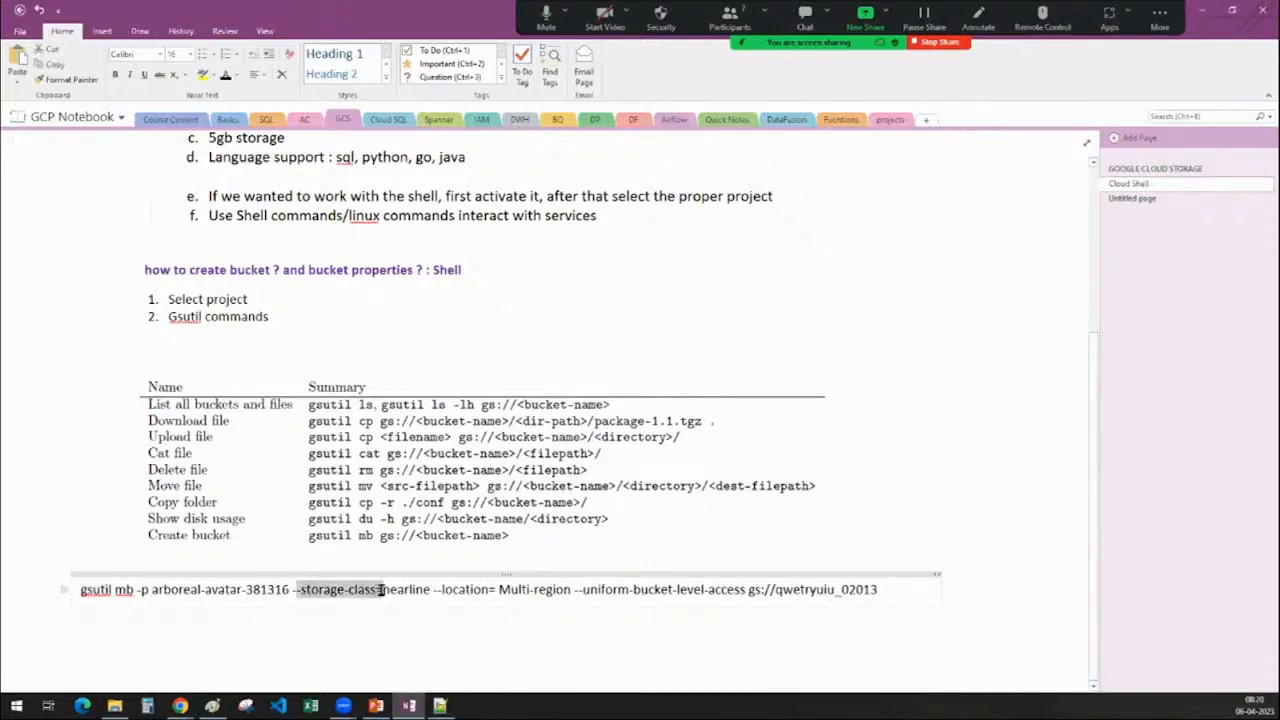
type("c")
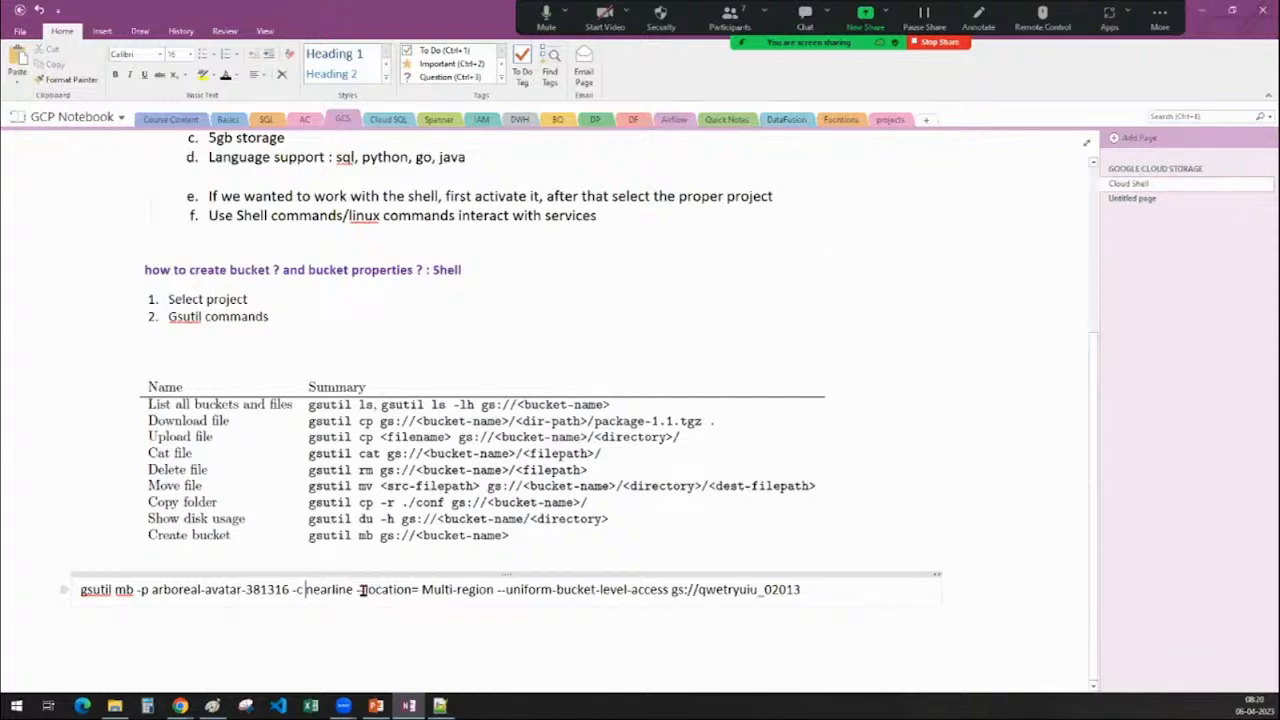
left_click_drag(360, 590, 413, 590)
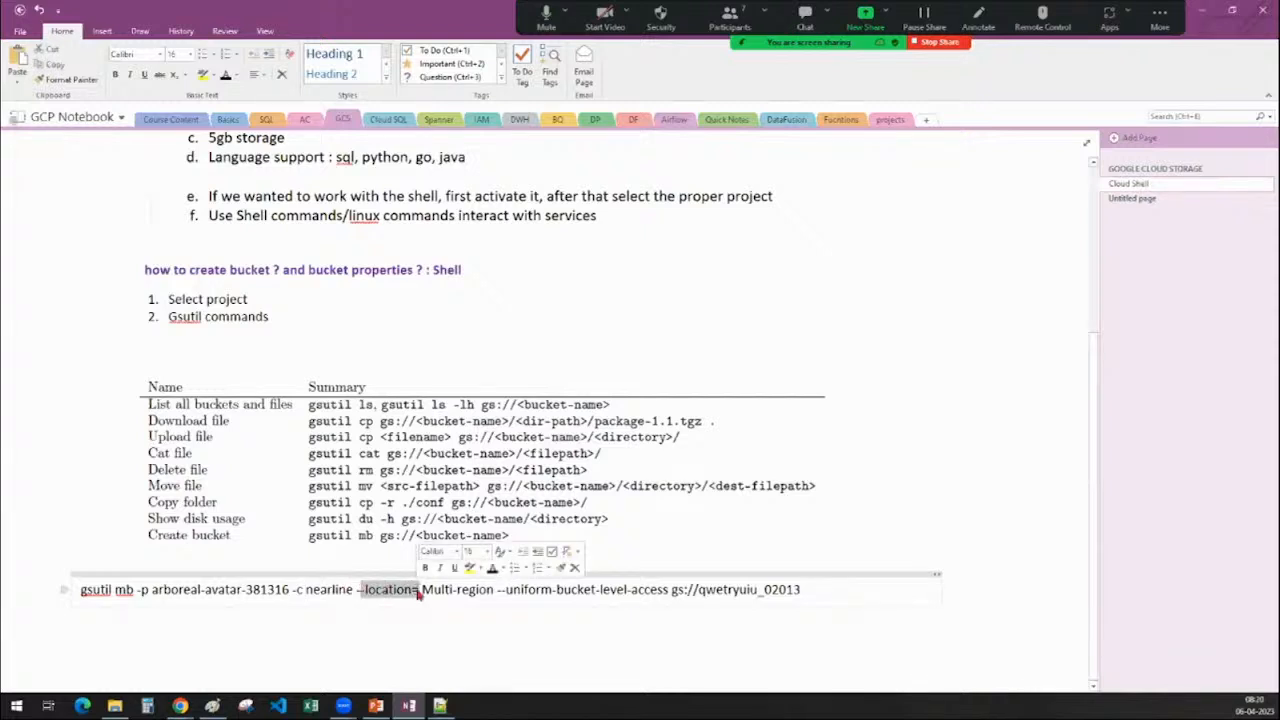
type("l")
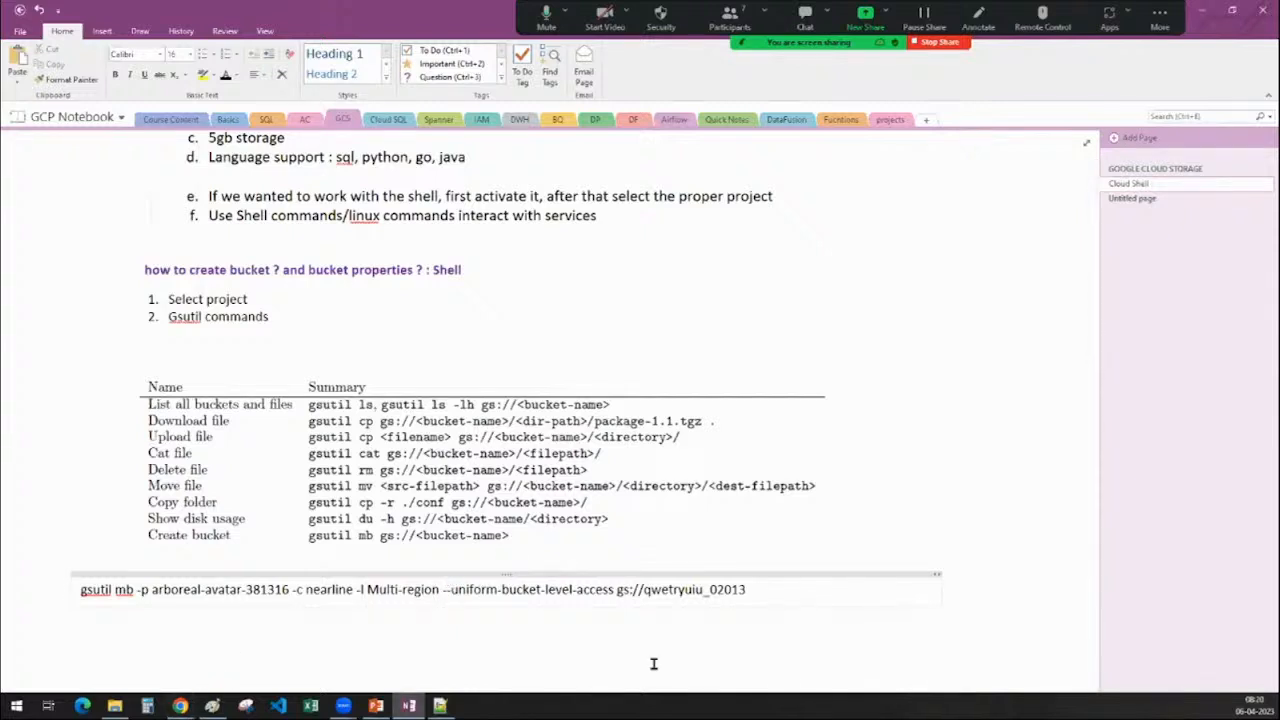
mouse_move(179, 706)
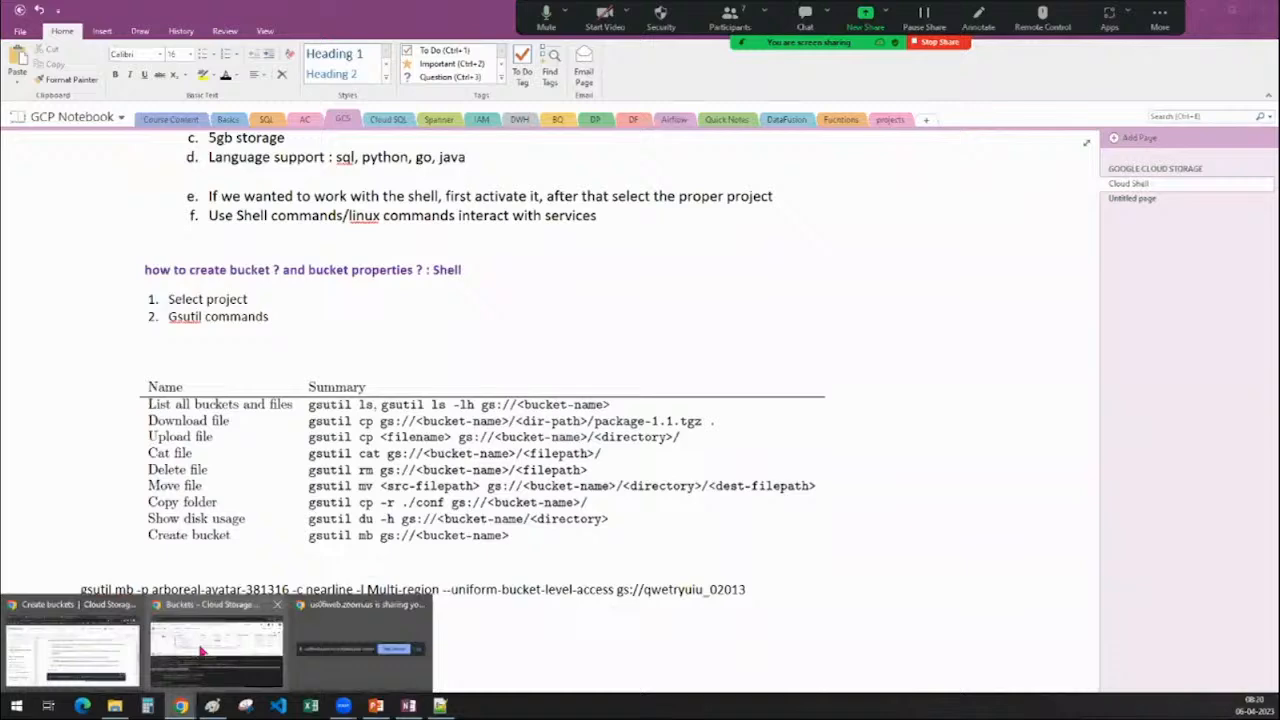
left_click(203, 651)
left_click(258, 613)
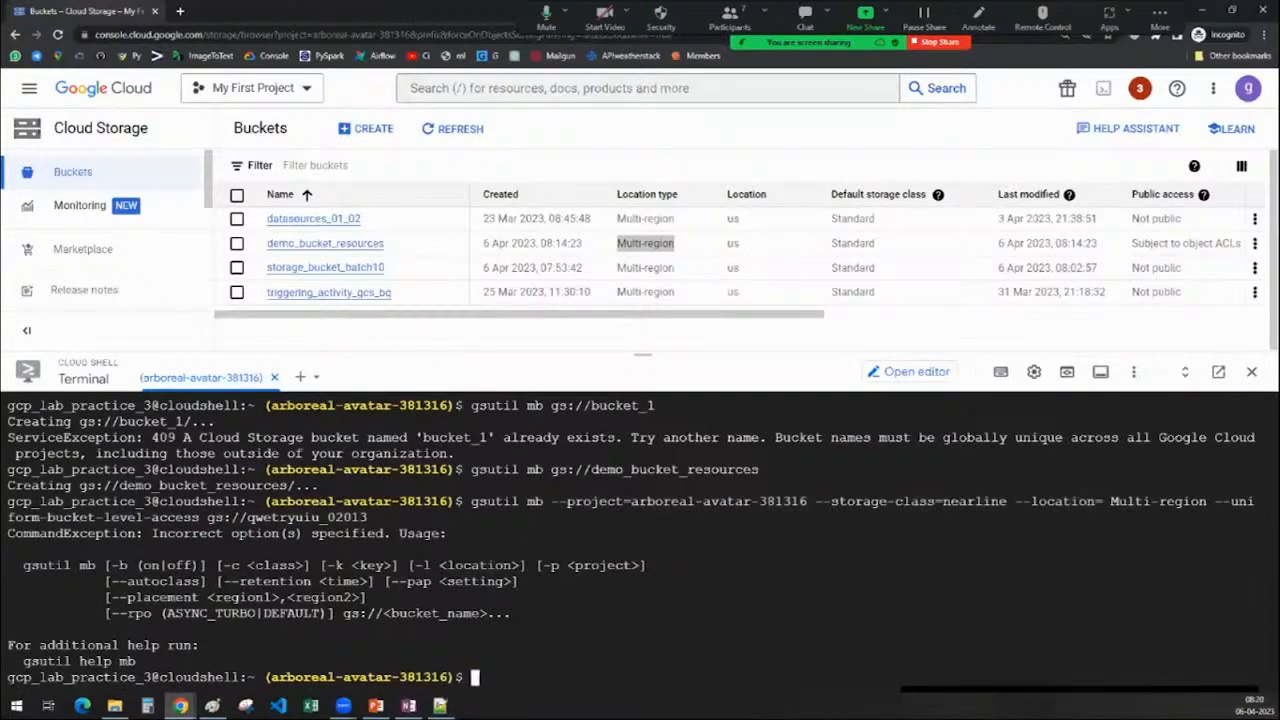
Copy '--retention <time>' from the Cloud Shell usage text and go back to OneNote
left_click_drag(224, 581, 368, 581)
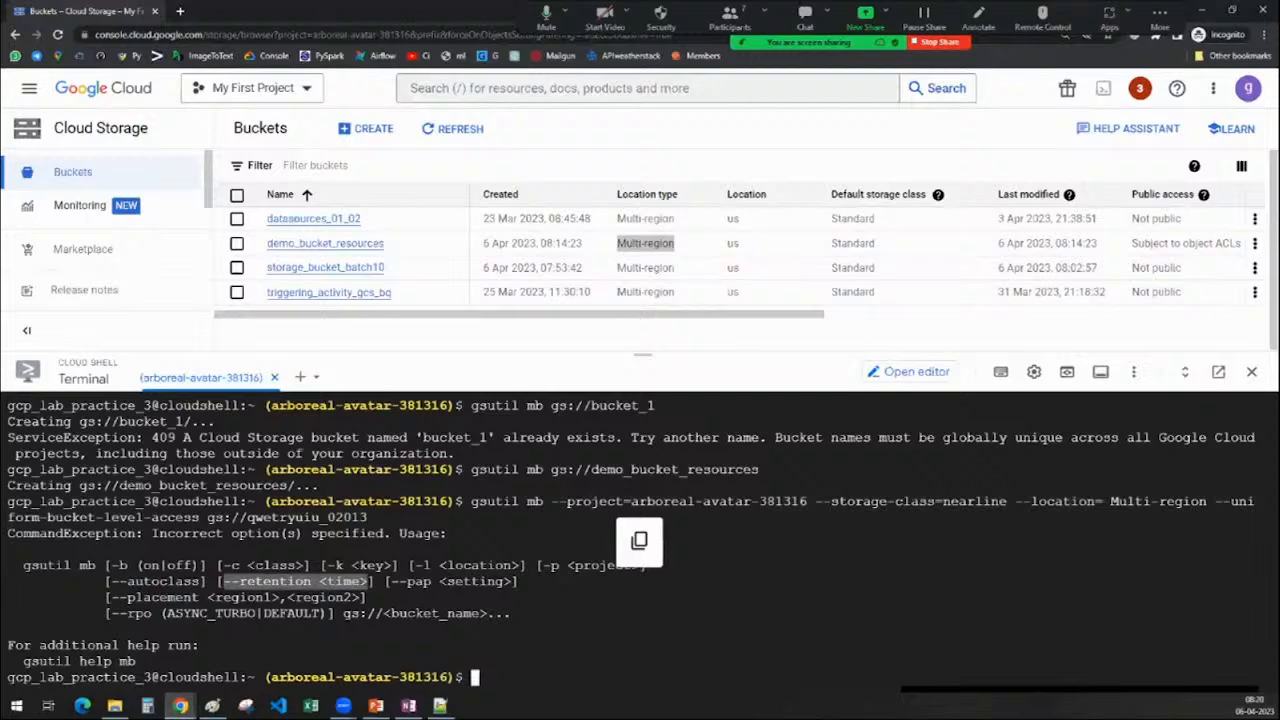
left_click(1201, 10)
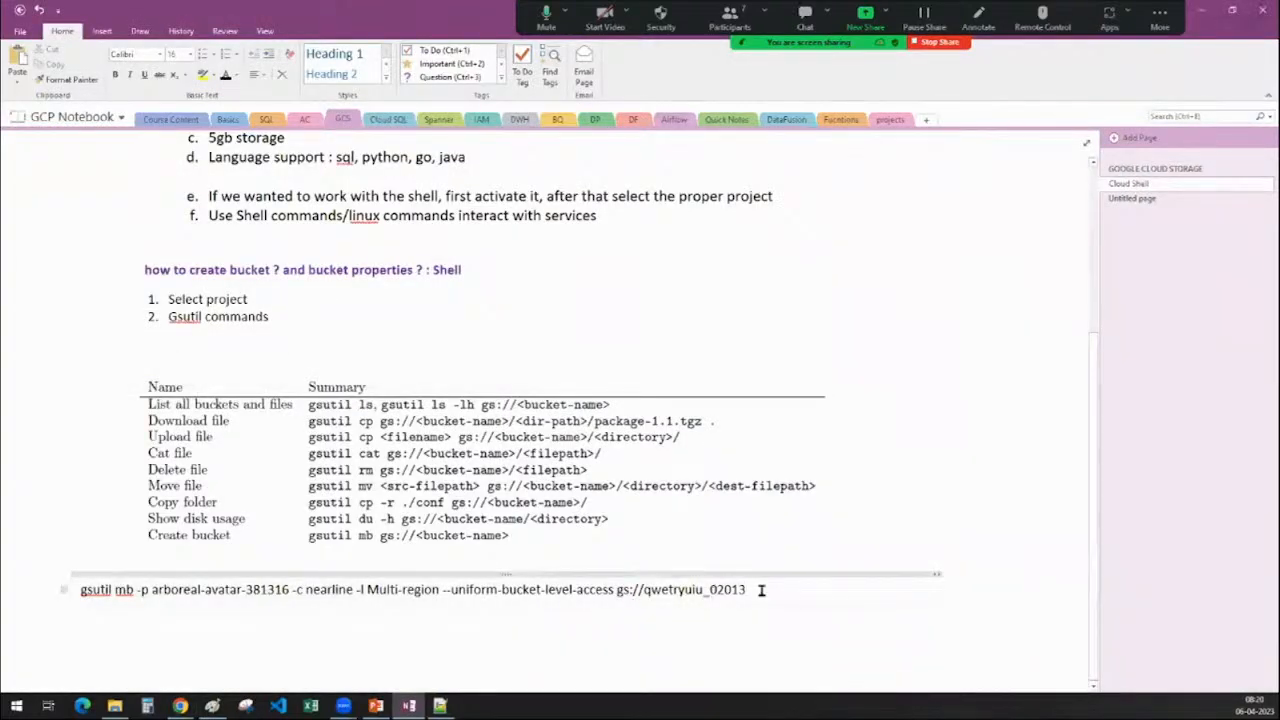
Paste --retention at the command's end in the line's font and replace <time> with 10second
left_click(761, 590)
type("--retention <time>")
left_click(848, 608)
left_click(884, 650)
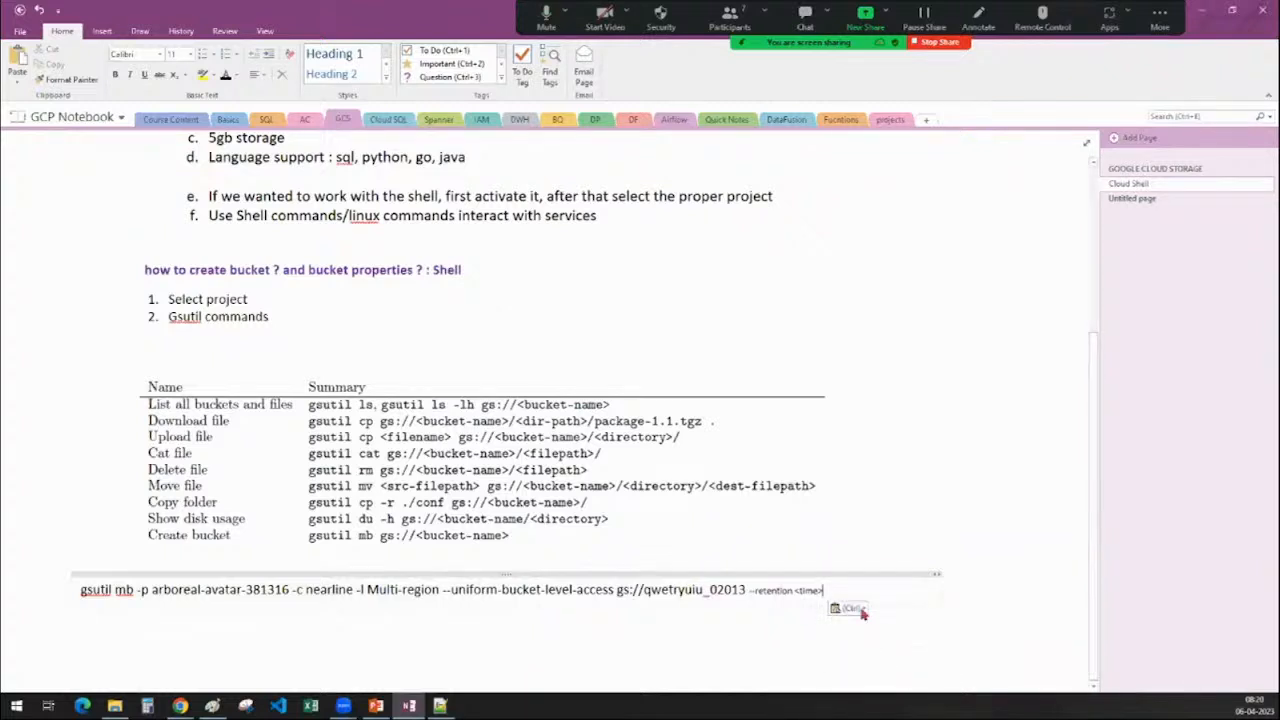
left_click(840, 608)
left_click(884, 647)
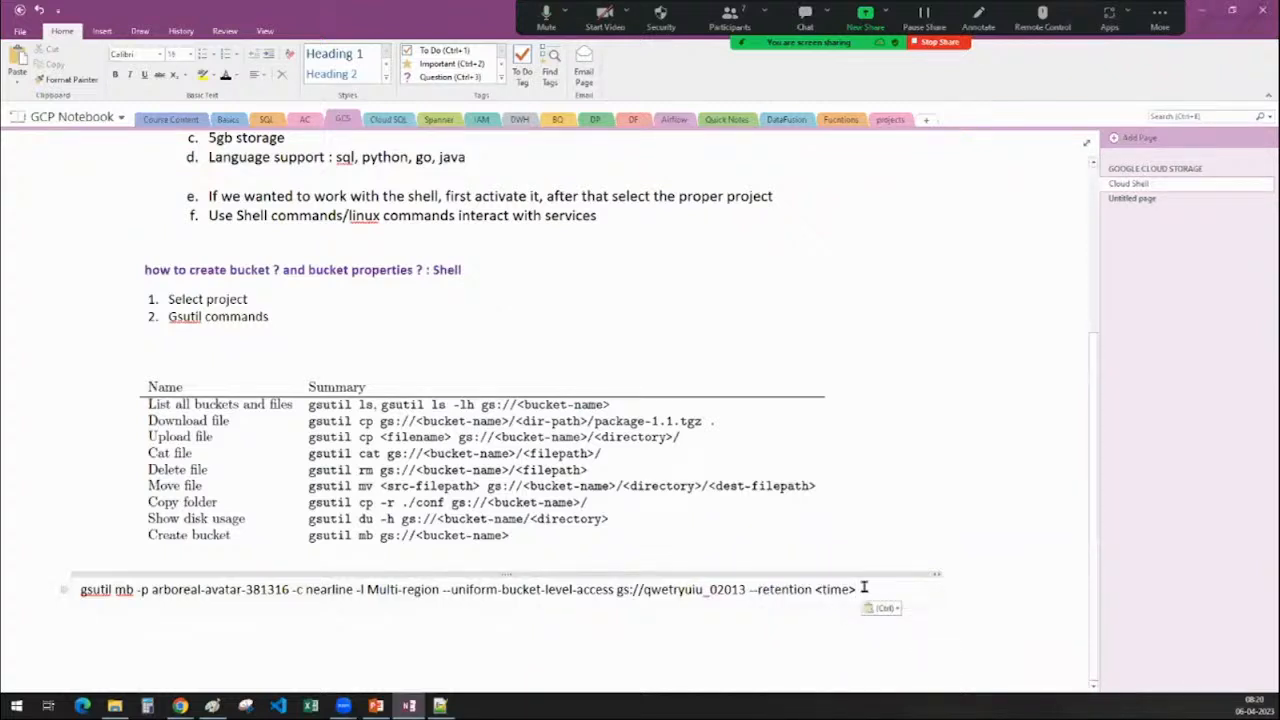
left_click_drag(858, 589, 815, 589)
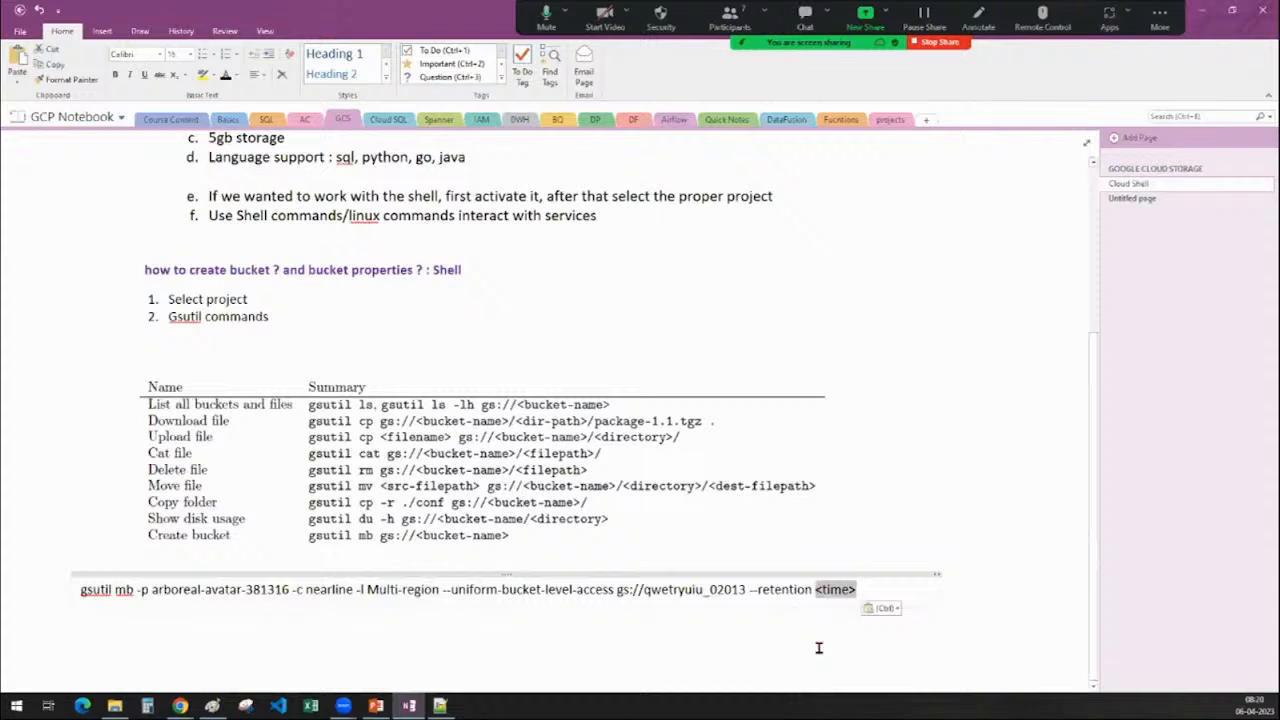
type("10")
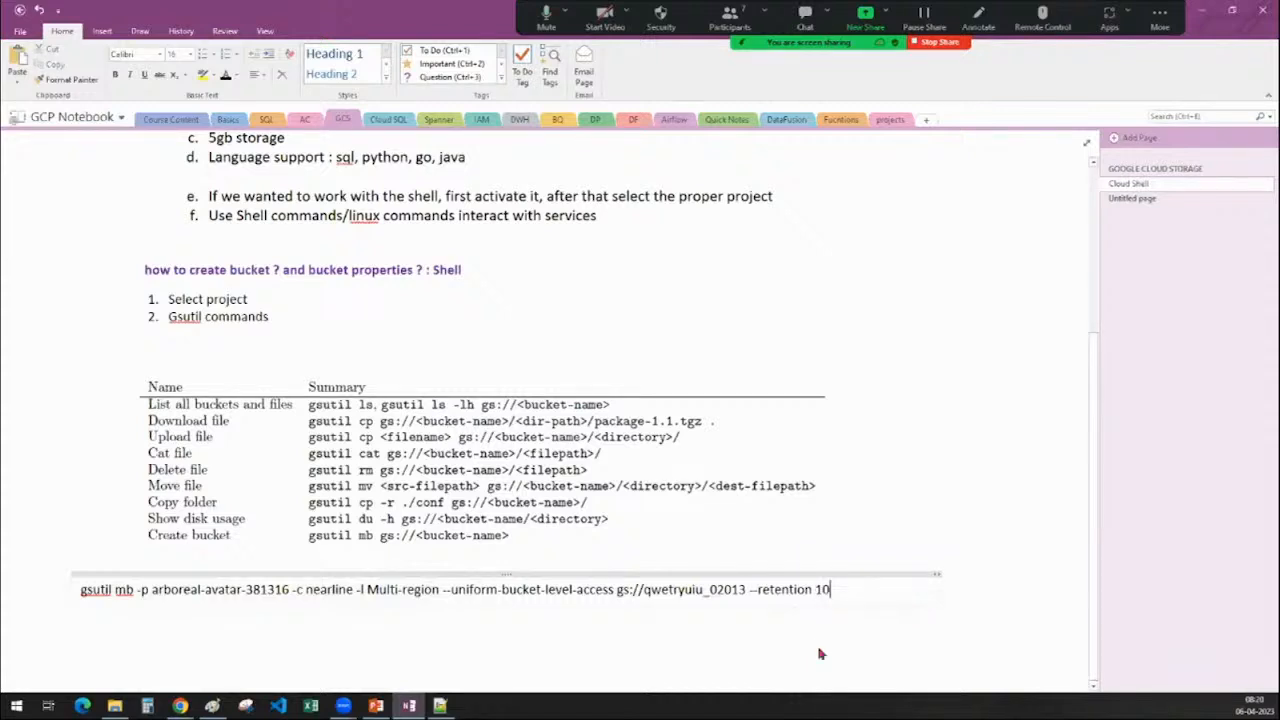
type("sec")
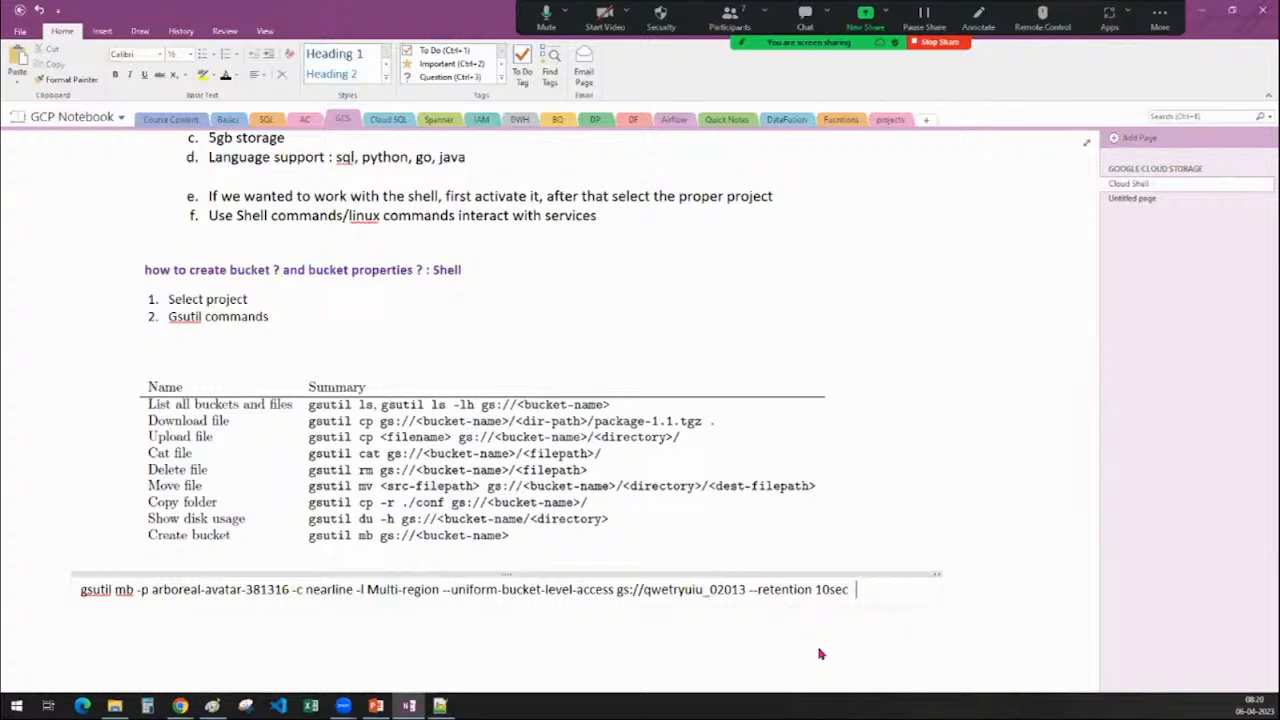
type("onds")
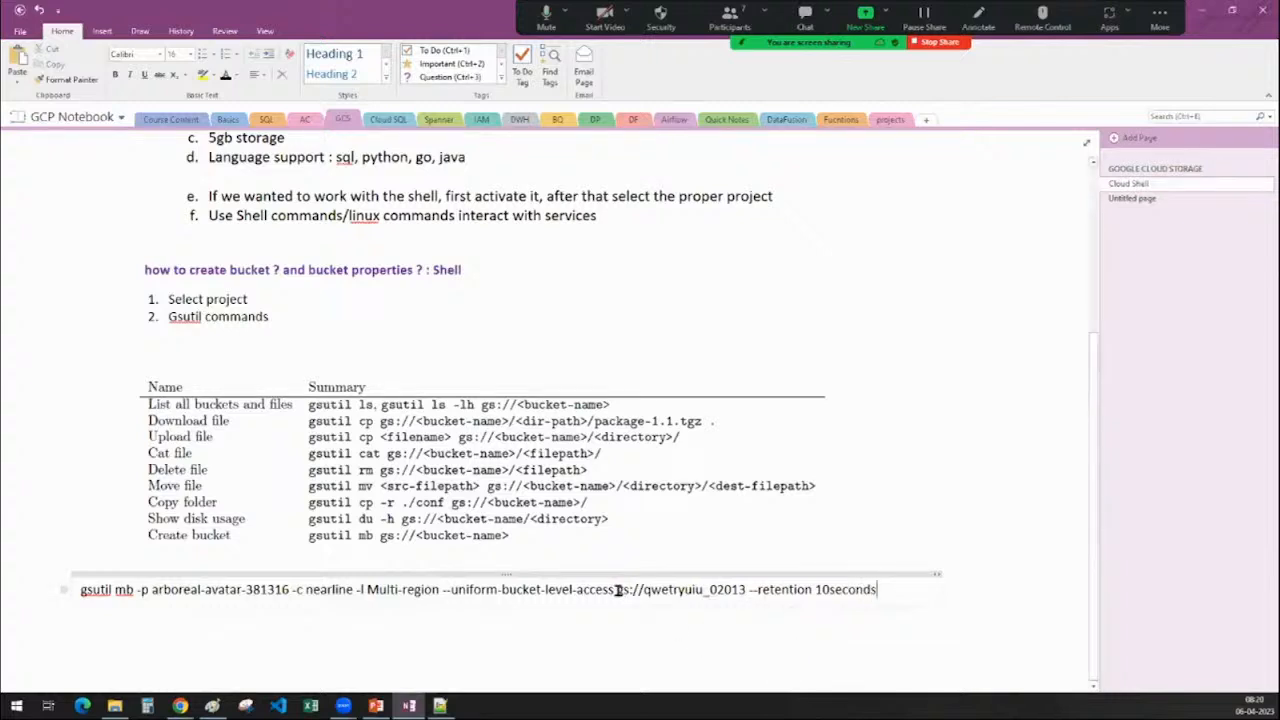
Move gs://qwetryuiu_02013 from the end to directly after gsutil mb
left_click_drag(617, 590, 746, 590)
key("ctrl+c")
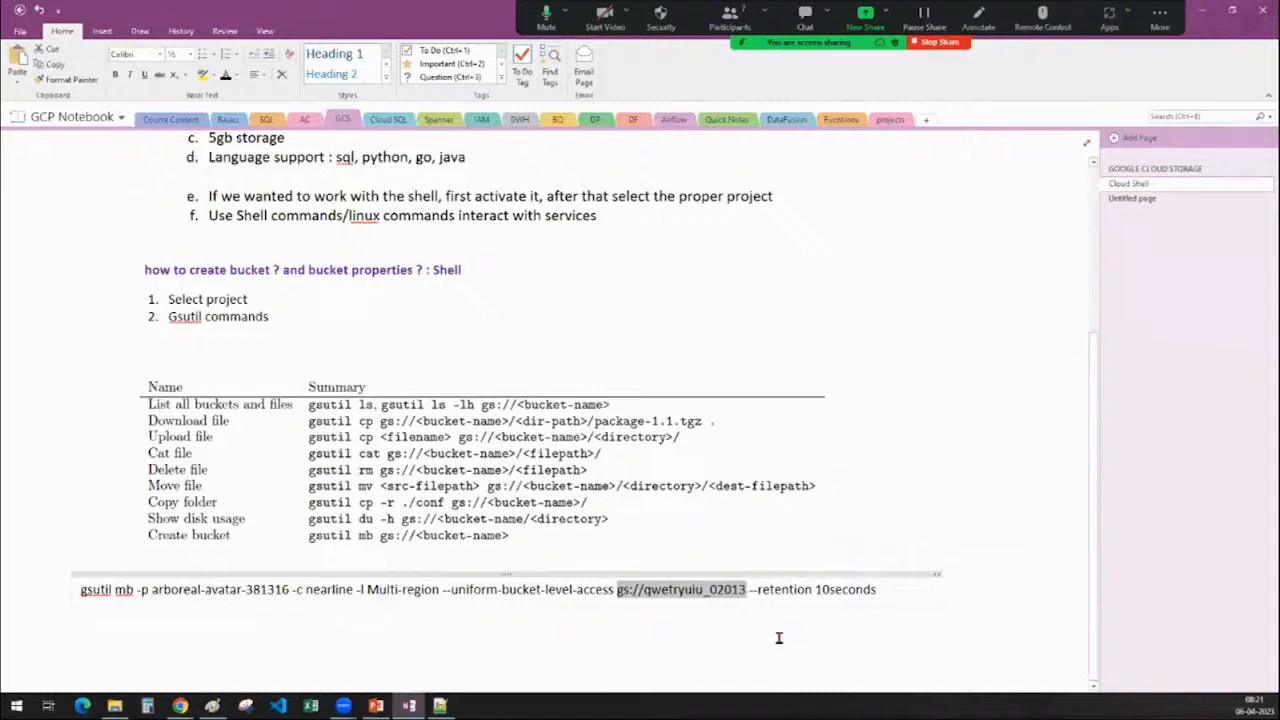
key("BackSpace")
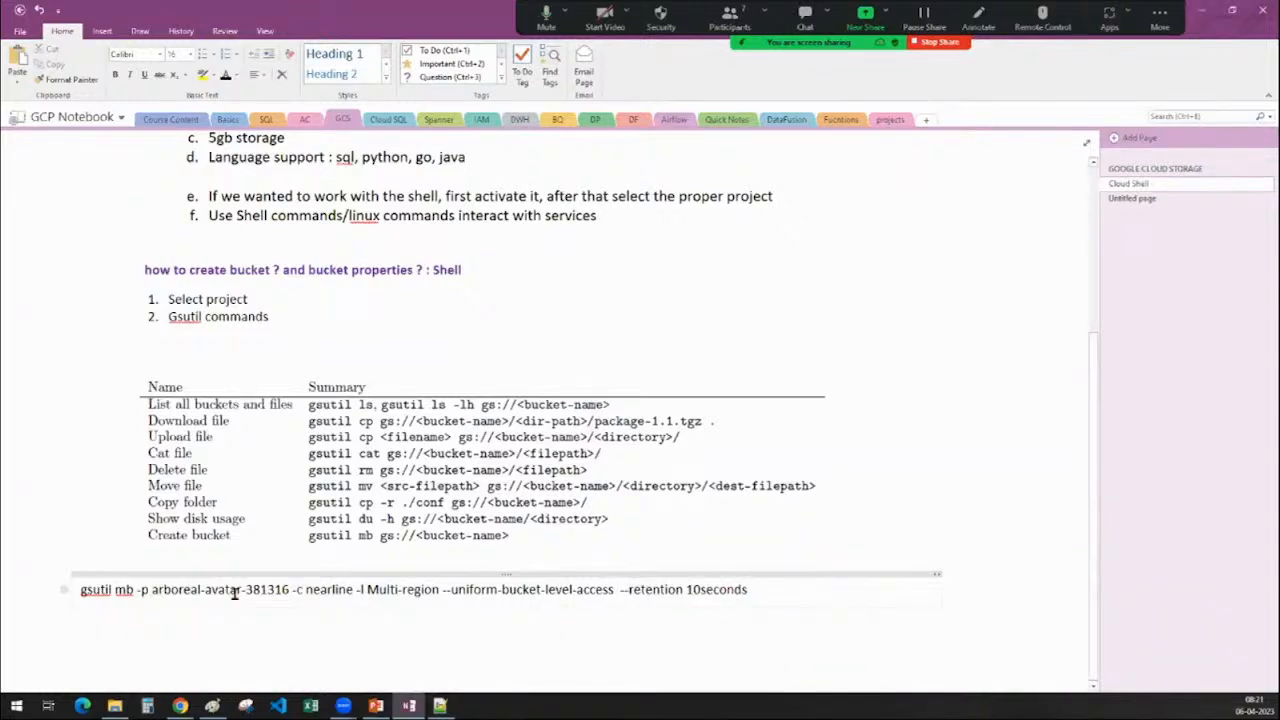
left_click(137, 590)
key("ctrl+v")
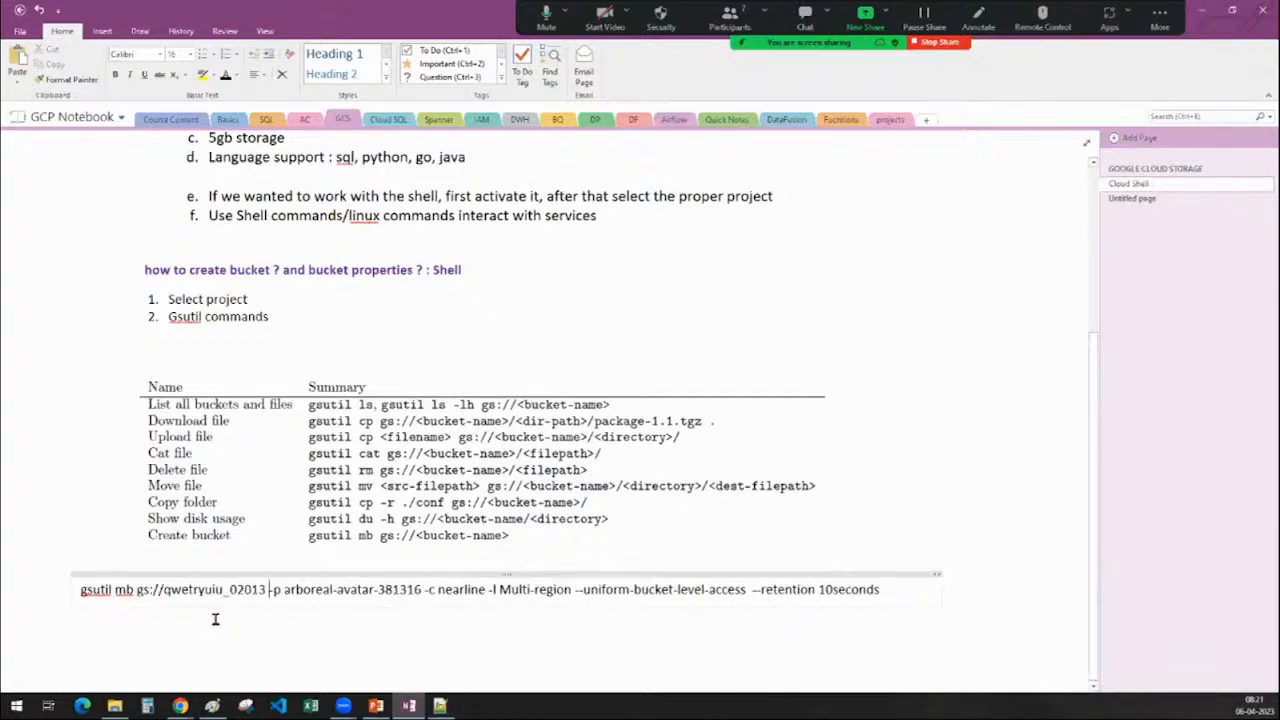
Copy the whole finished command ending in --retention 10seconds
left_click_drag(269, 590, 748, 592)
left_click(577, 591)
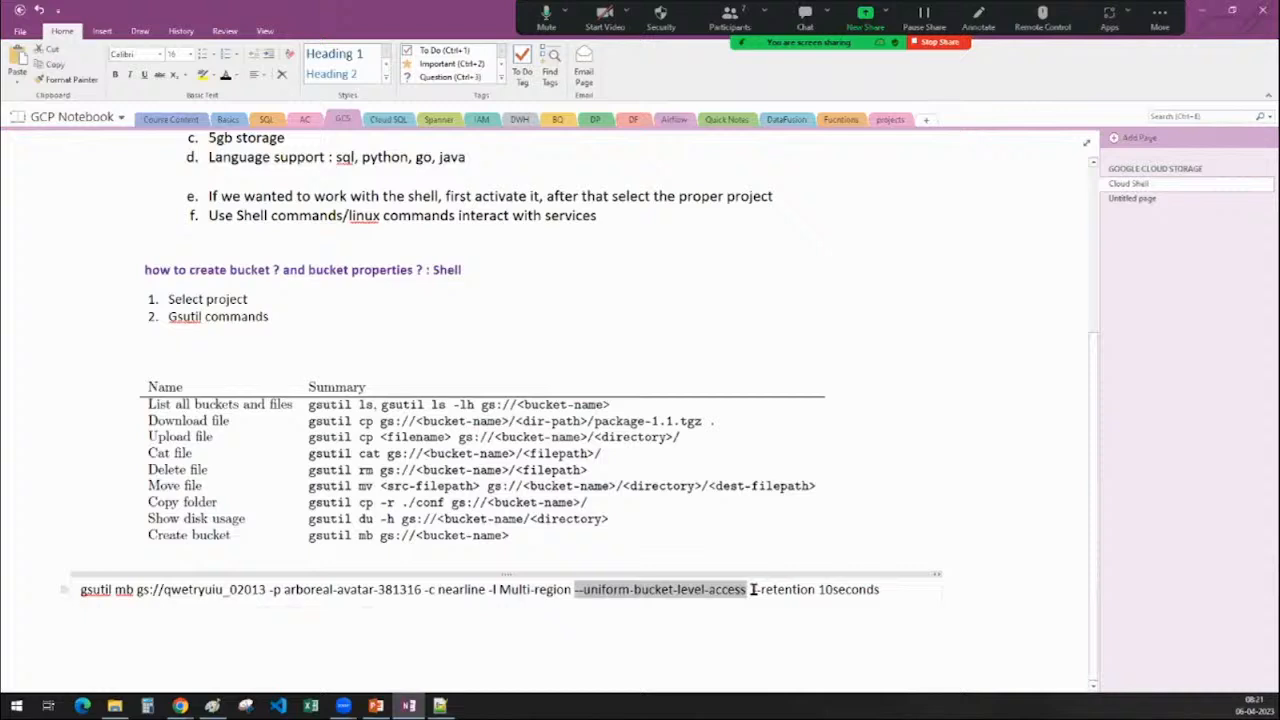
left_click_drag(753, 590, 878, 590)
left_click(886, 591)
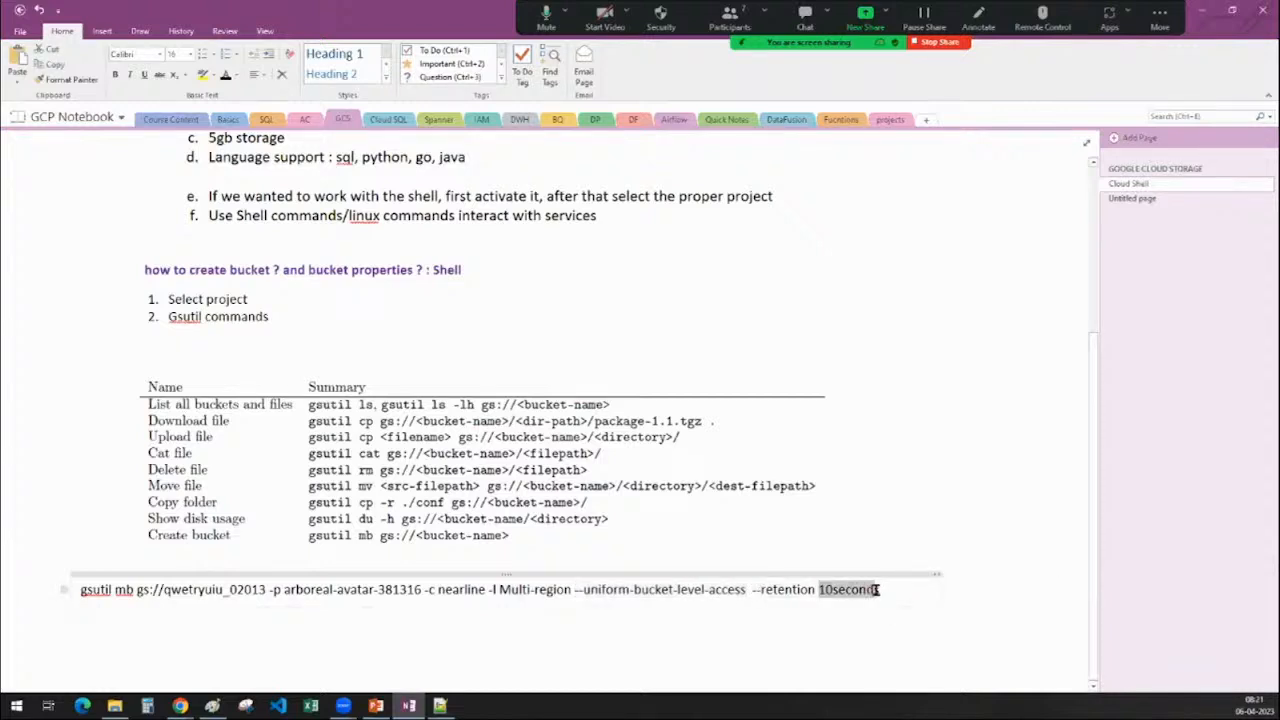
left_click(880, 590)
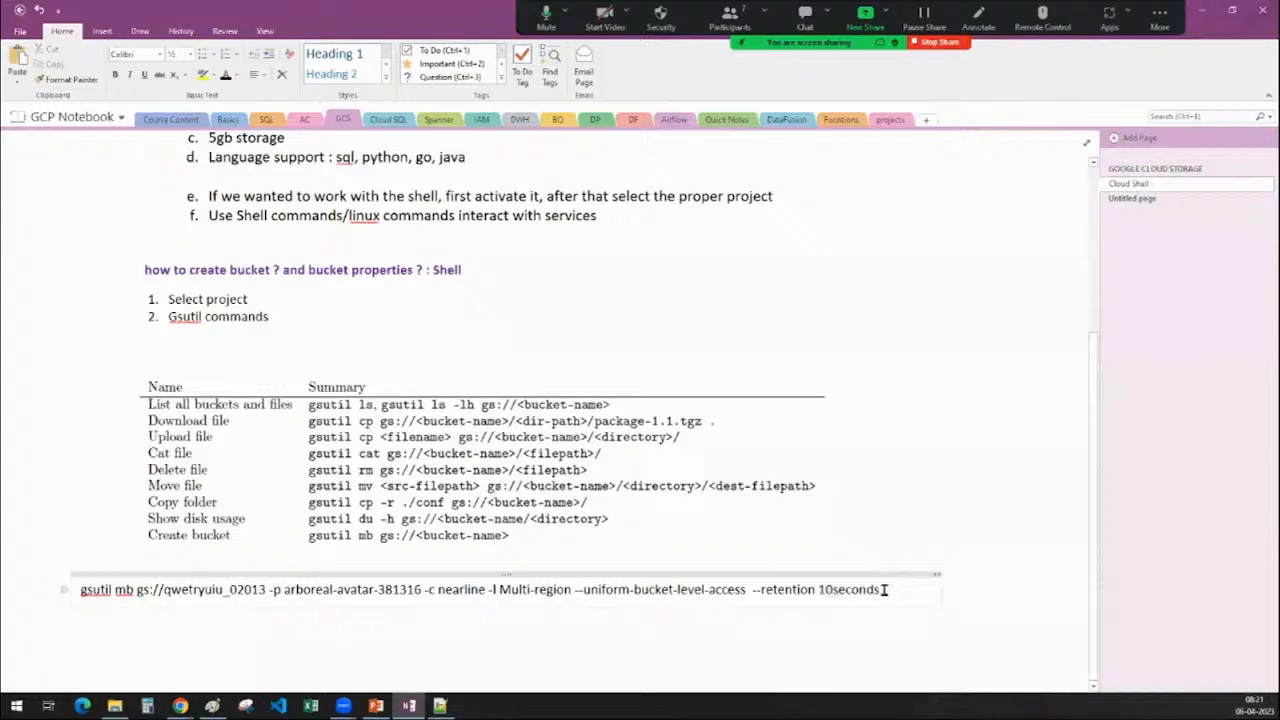
left_click_drag(880, 590, 64, 590)
key("ctrl+c")
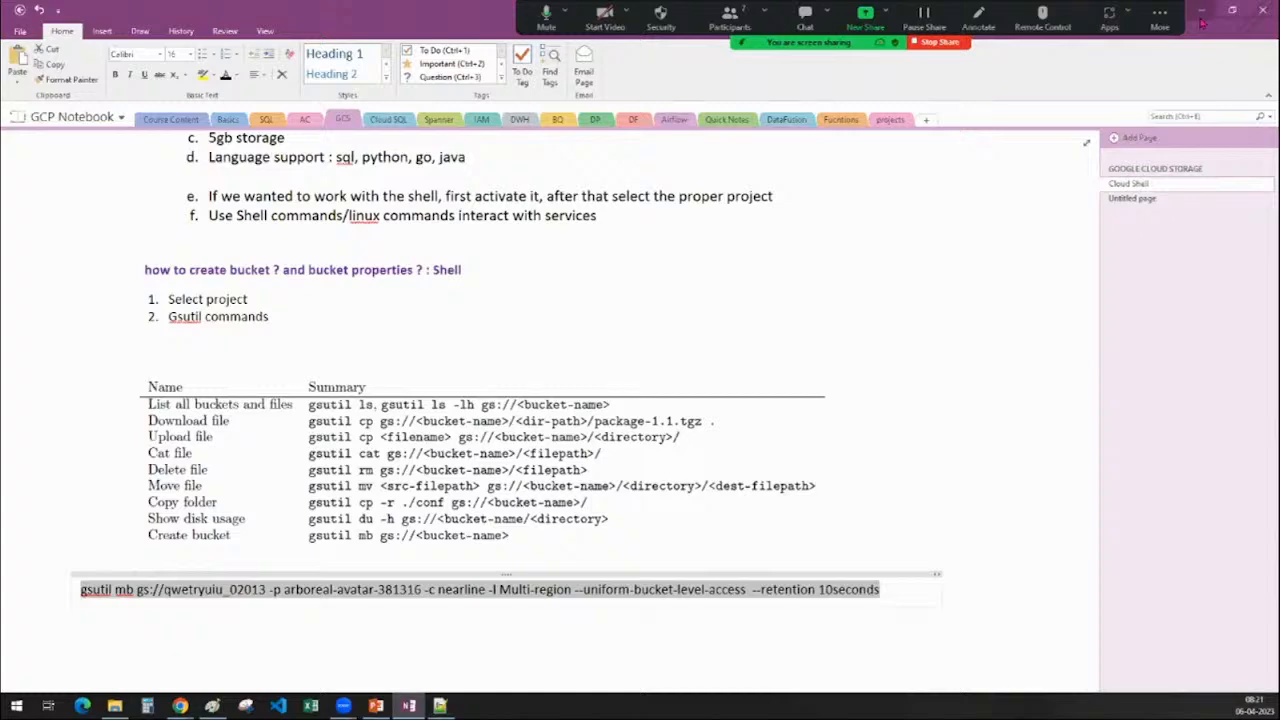
key("alt+Tab")
Clear Cloud Shell and run the pasted gsutil mb command, which fails over file:// URLs
left_click(180, 706)
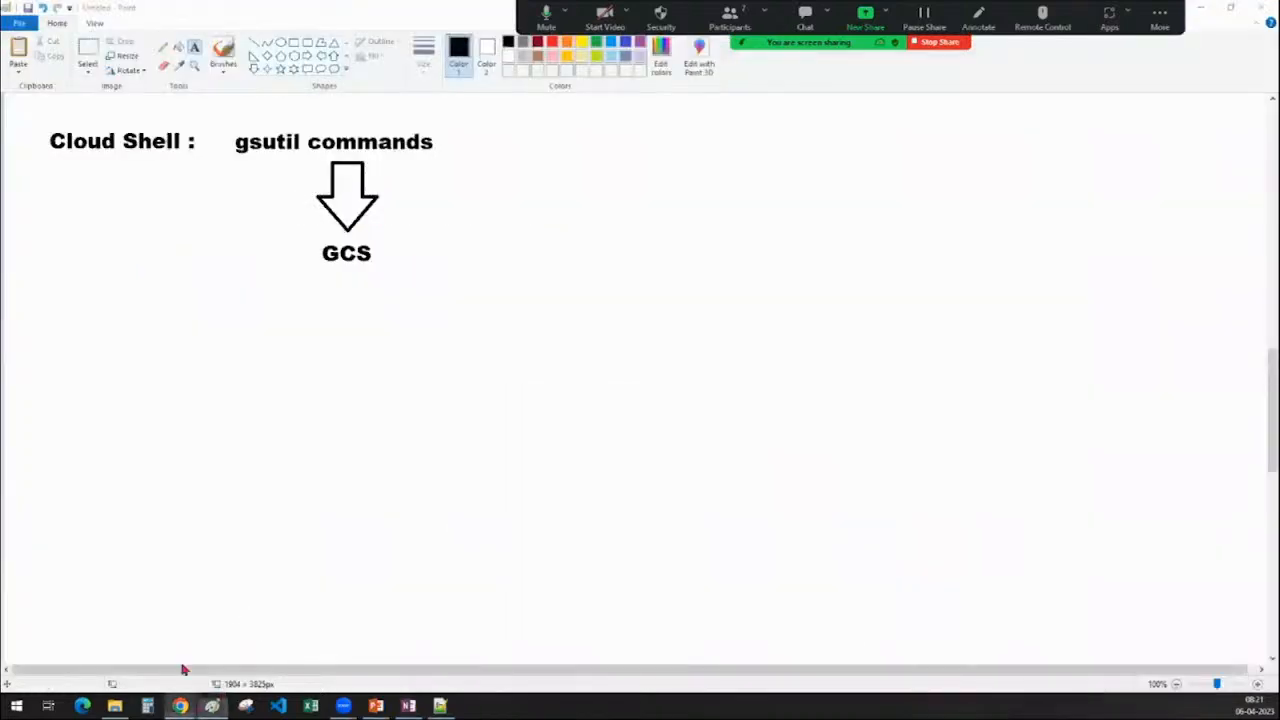
type("cl")
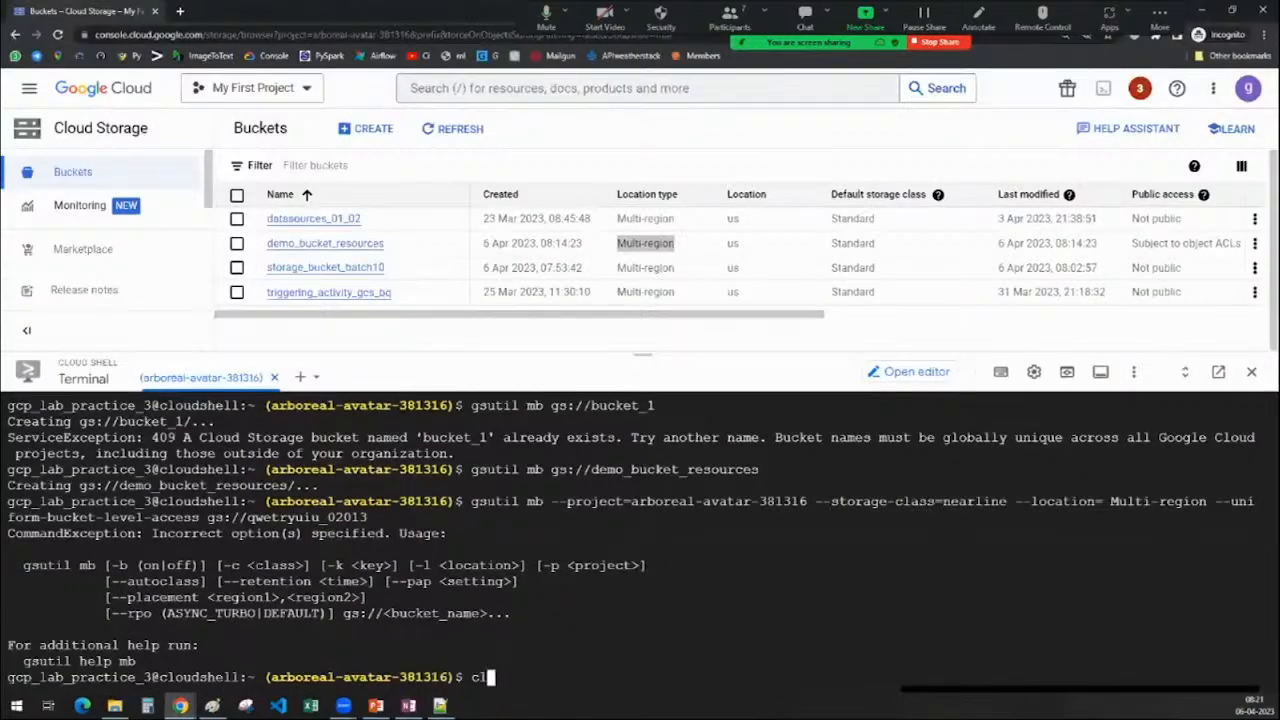
type("ear")
key("Return")
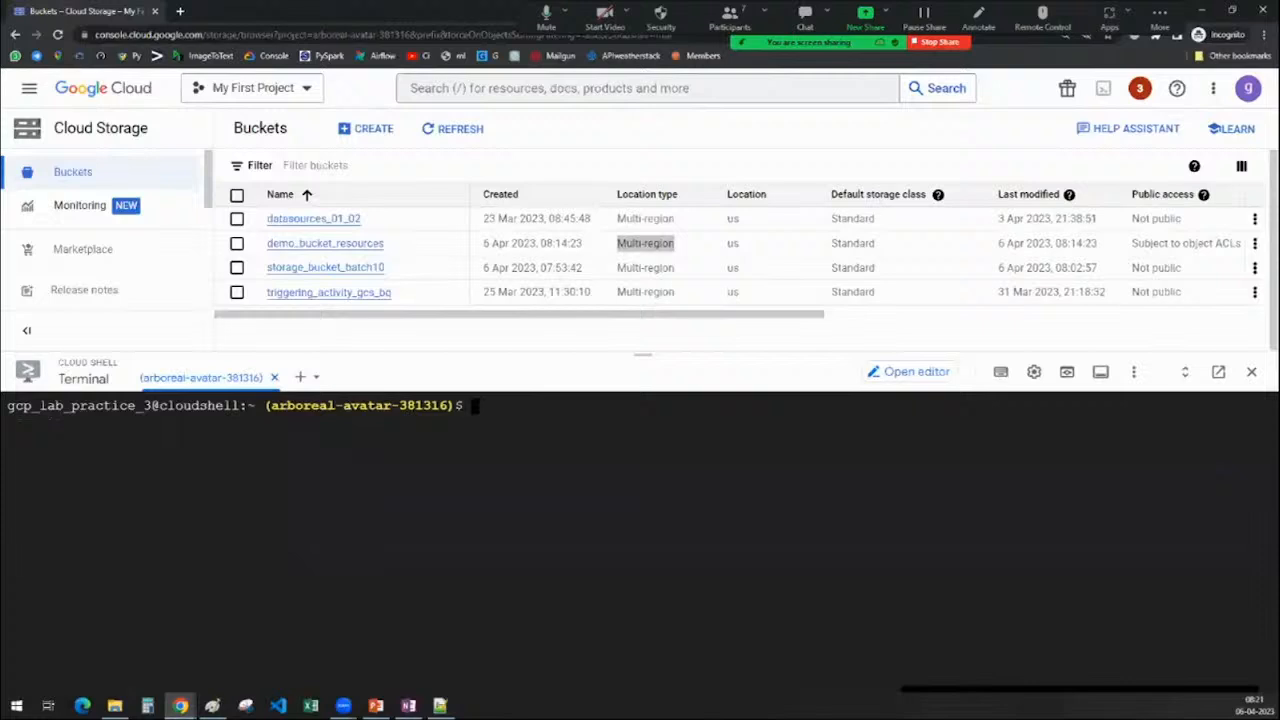
key("ctrl+v")
key("Return")
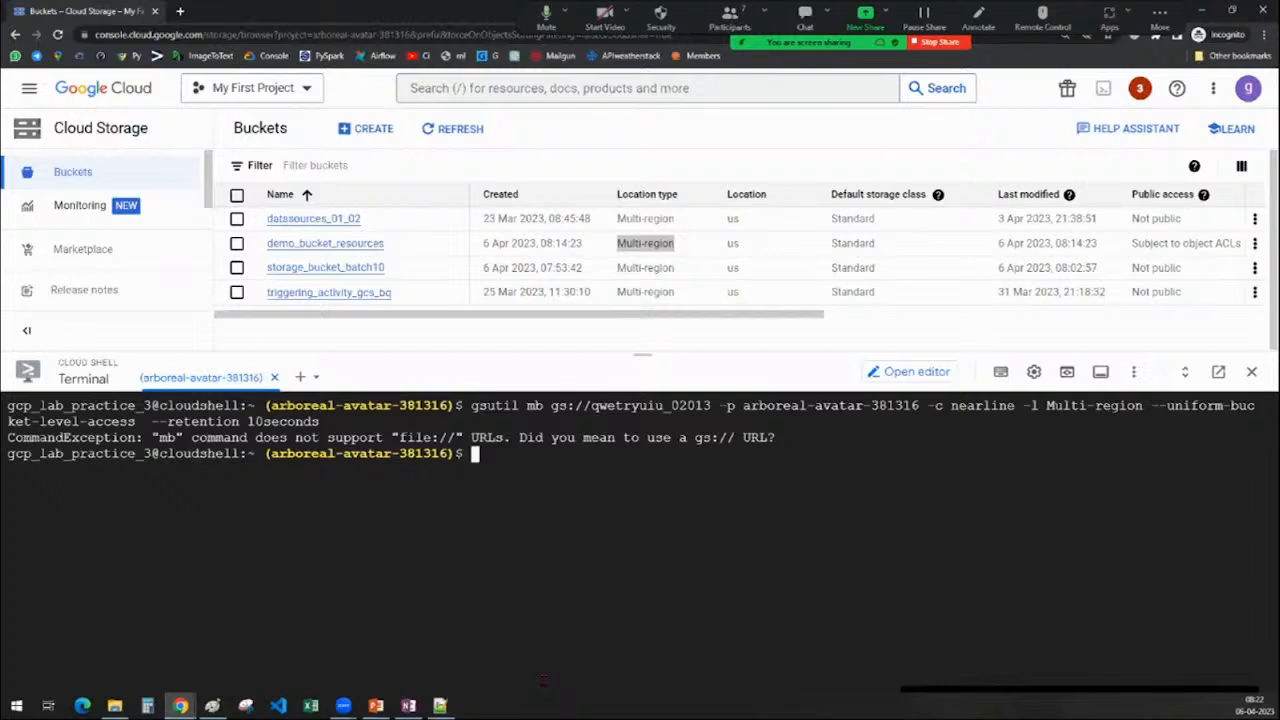
key("Up")
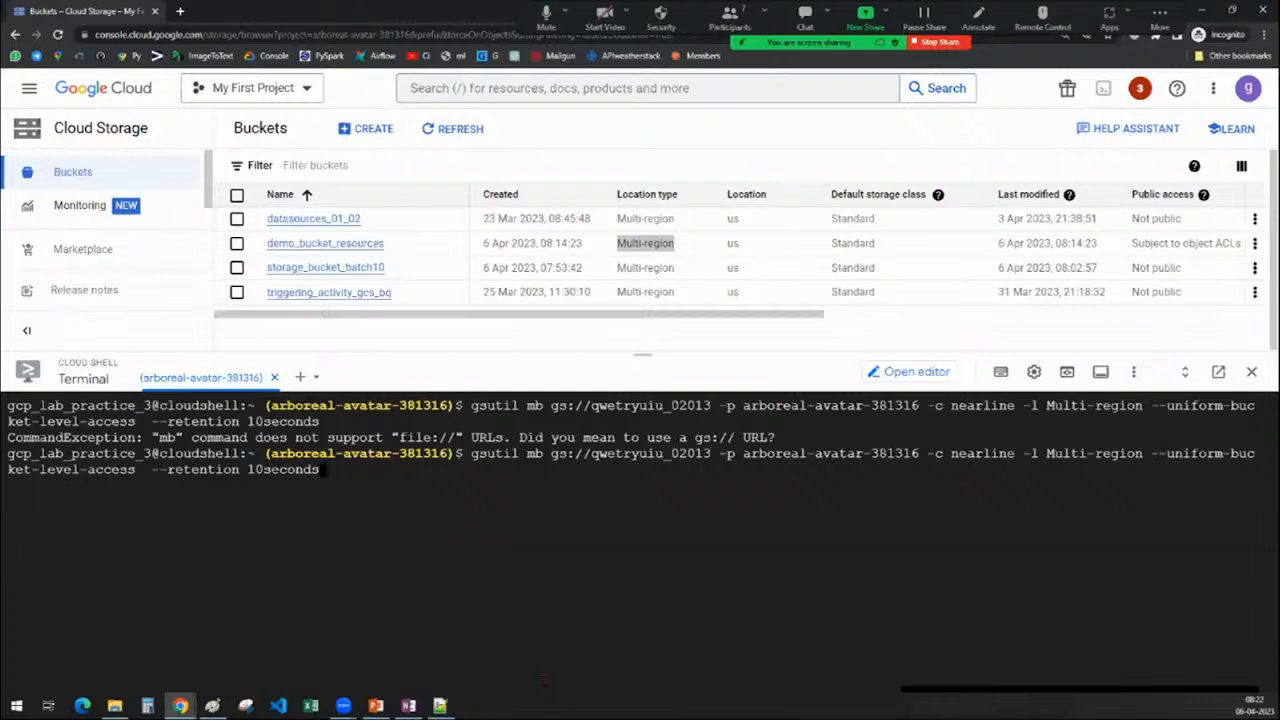
Rewrite the command as gcloud storage buckets create and run it
key("Left")
key("Left")
key("Left")
key("Left")
key("Left")
key("Left")
key("Left")
key("Left")
key("Left")
key("Left")
key("Left")
key("Left")
key("Left")
key("Left")
key("Left")
key("Left")
key("Left")
key("Left")
key("Left")
key("Left")
key("Left")
key("Left")
key("Left")
key("Left")
key("Left")
key("Left")
key("Left")
key("Left")
key("Left")
key("Left")
key("Left")
key("Left")
key("Left")
key("Left")
key("Left")
key("Left")
key("Left")
key("Left")
key("Left")
key("Left")
key("Left")
key("Left")
key("Left")
key("Left")
key("Left")
key("Left")
key("Left")
key("Left")
key("Left")
key("Left")
key("BackSpace")
key("BackSpace")
key("BackSpace")
key("BackSpace")
key("BackSpace")
key("BackSpace")
key("BackSpace")
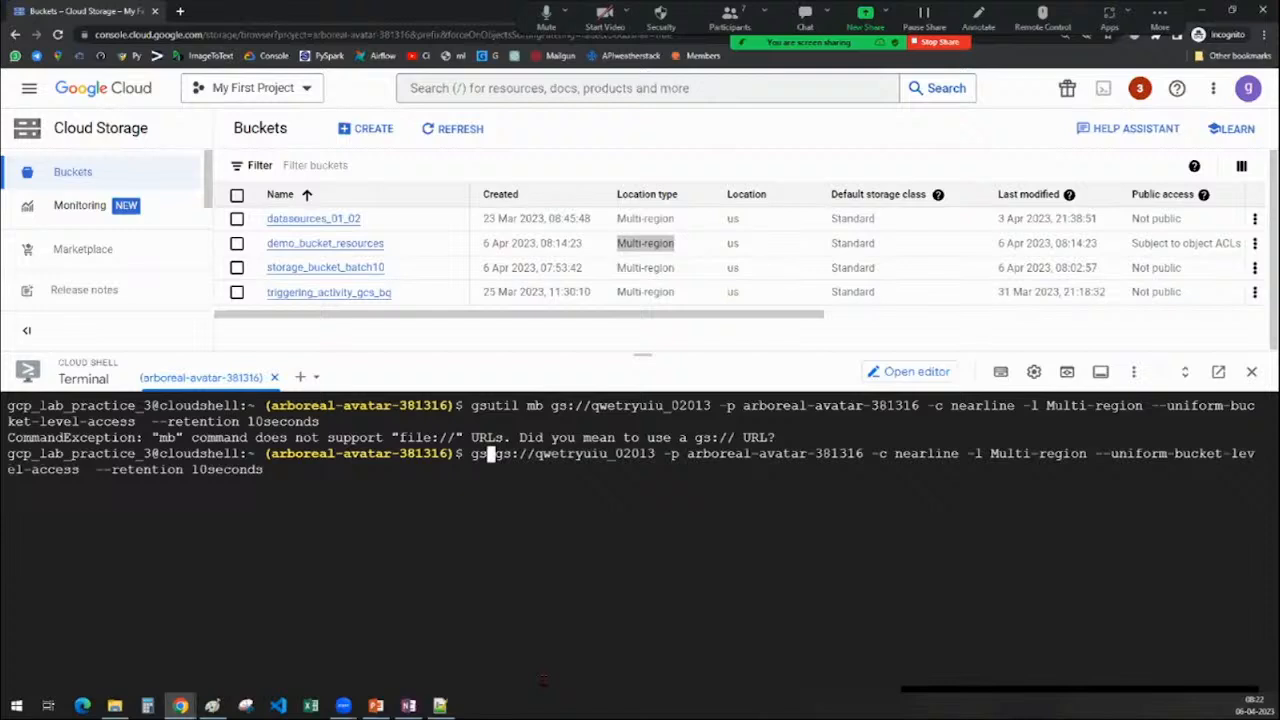
type("cloud ")
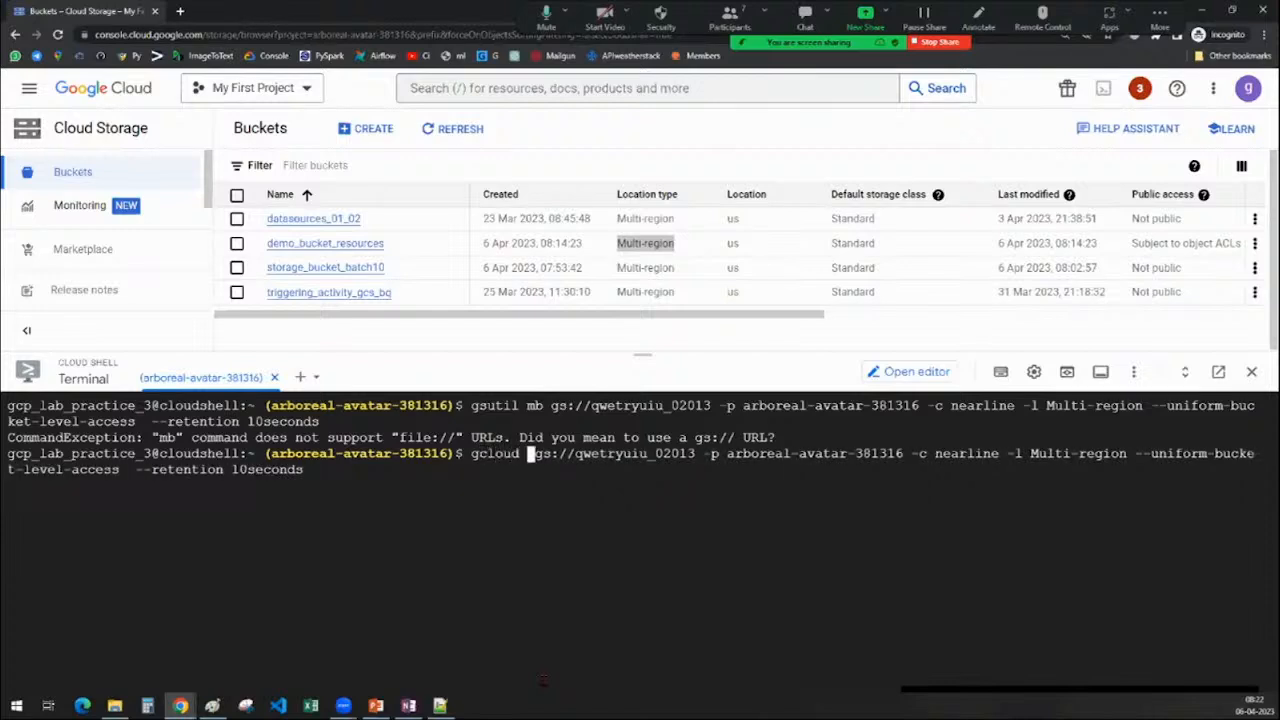
type("storage ")
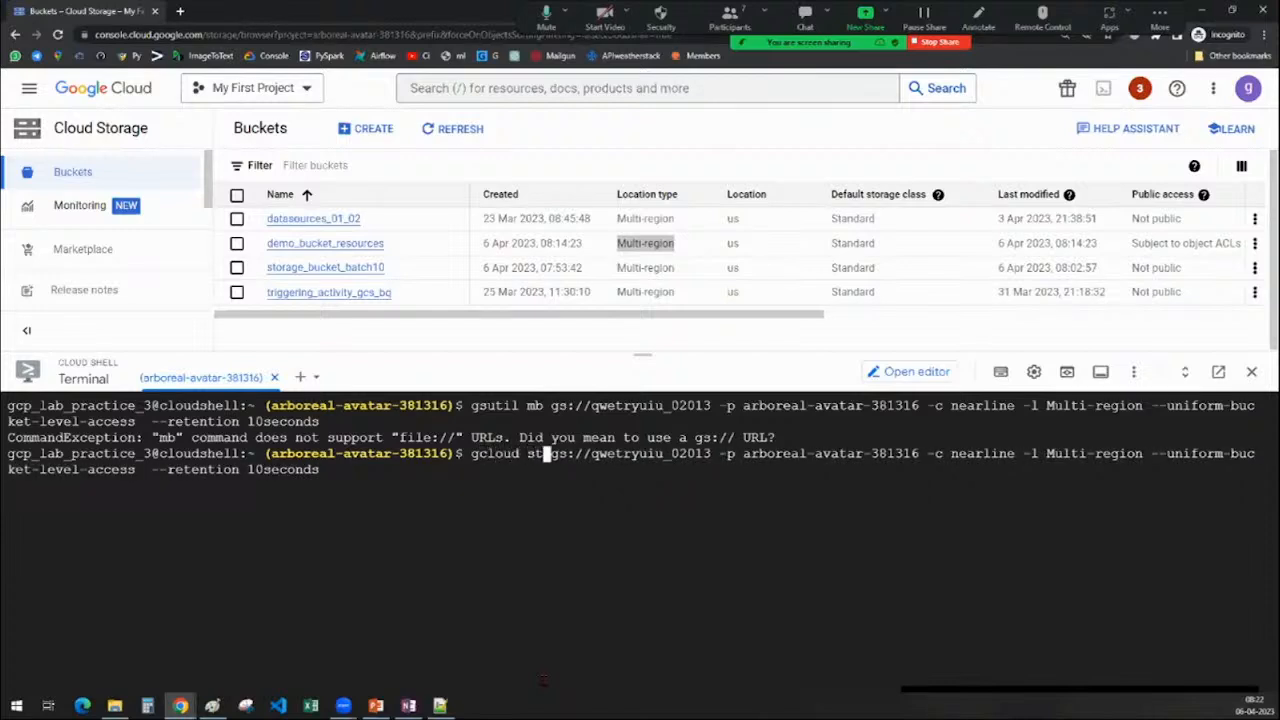
type("buckets")
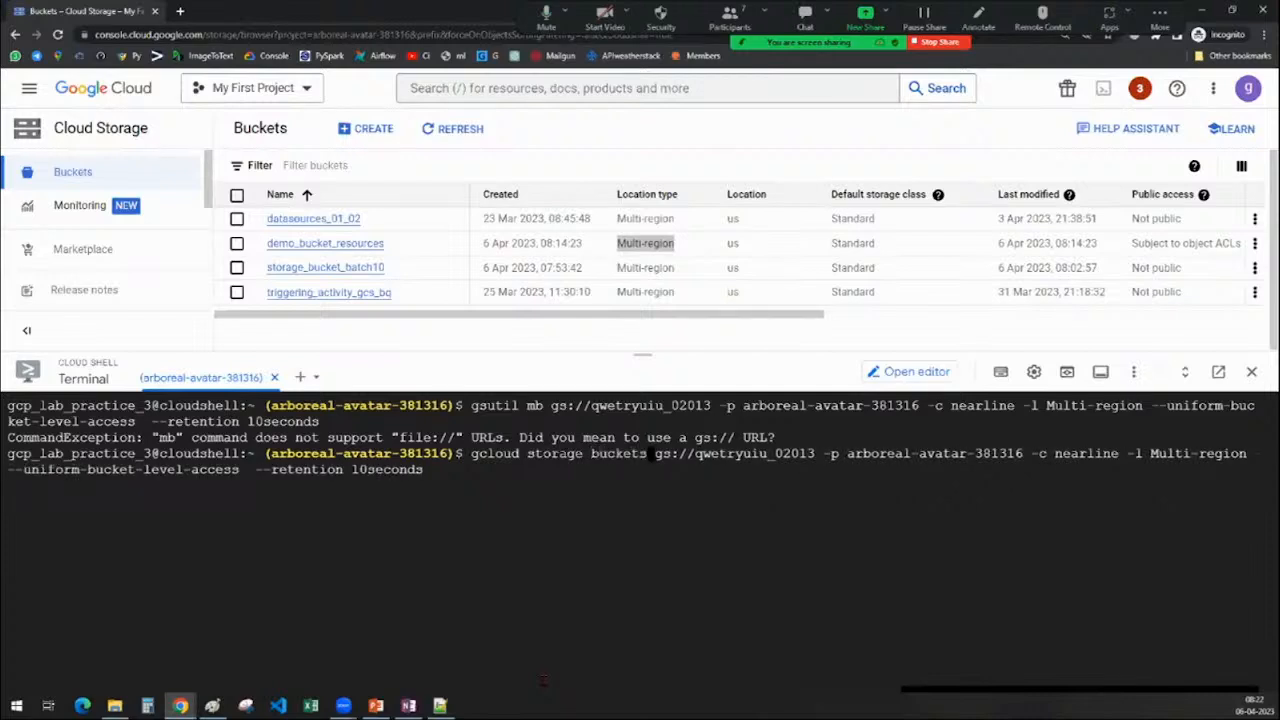
type(" create")
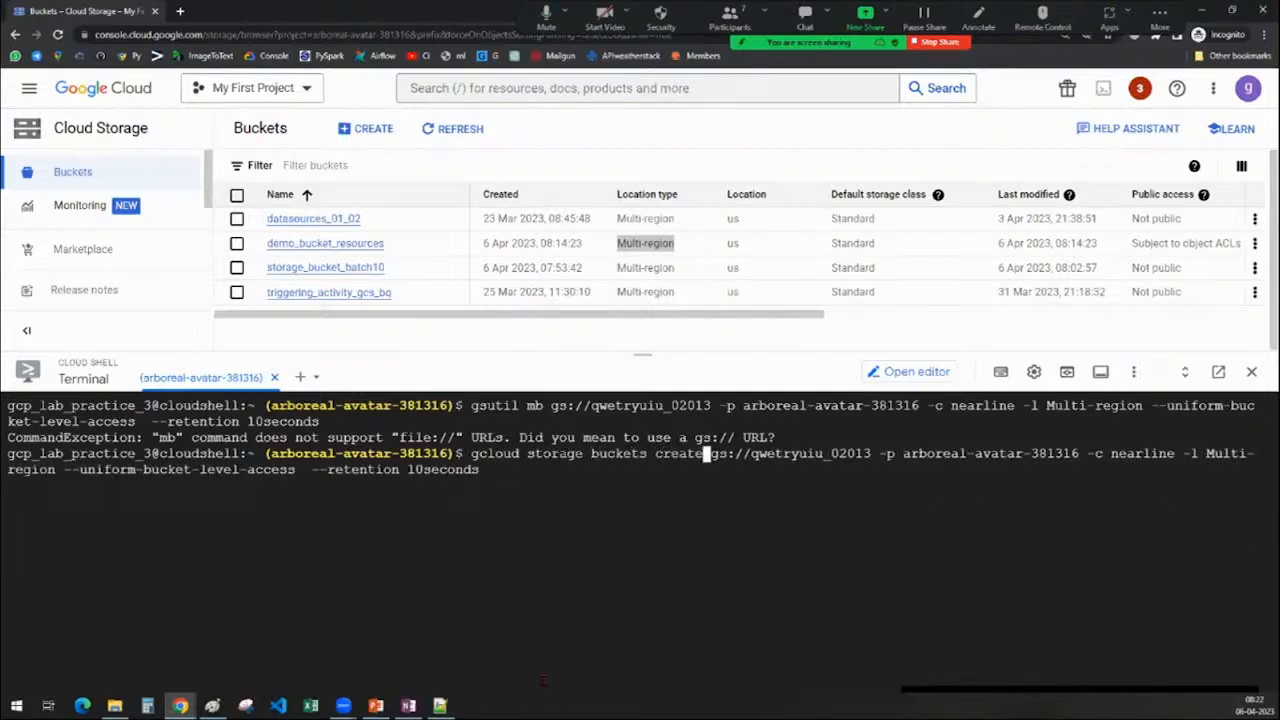
key("Return")
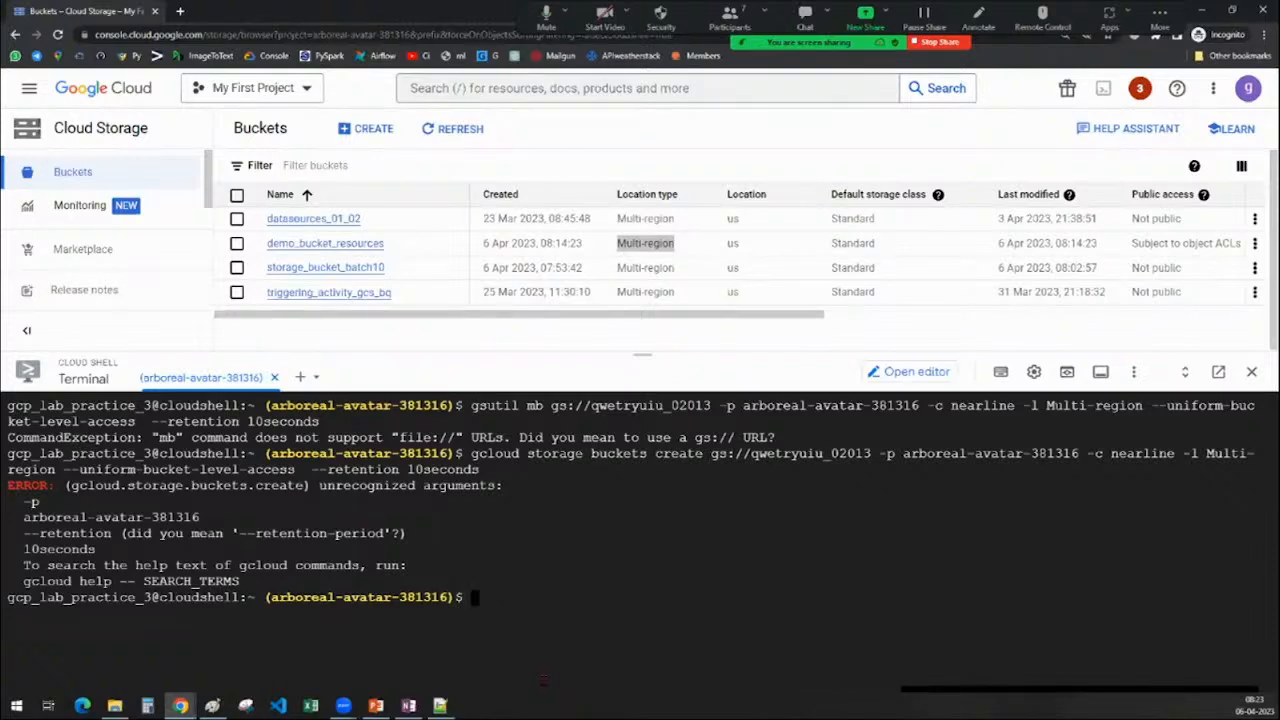
Rerun it without --retention 10seconds, which still rejects the -p argument
key("Up")
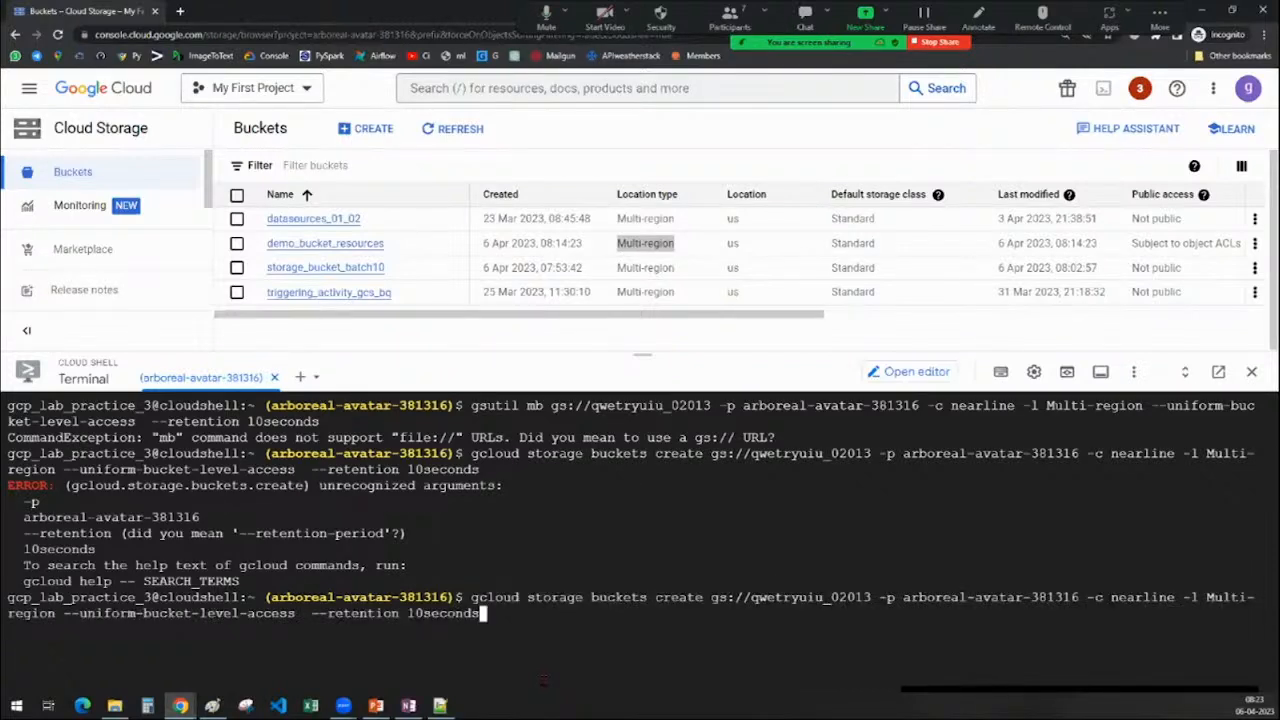
key("BackSpace")
key("BackSpace")
key("BackSpace")
key("BackSpace")
key("BackSpace")
key("BackSpace")
key("BackSpace")
key("BackSpace")
key("BackSpace")
key("BackSpace")
key("BackSpace")
key("BackSpace")
key("BackSpace")
key("BackSpace")
key("BackSpace")
key("BackSpace")
key("BackSpace")
key("BackSpace")
key("BackSpace")
key("BackSpace")
key("BackSpace")
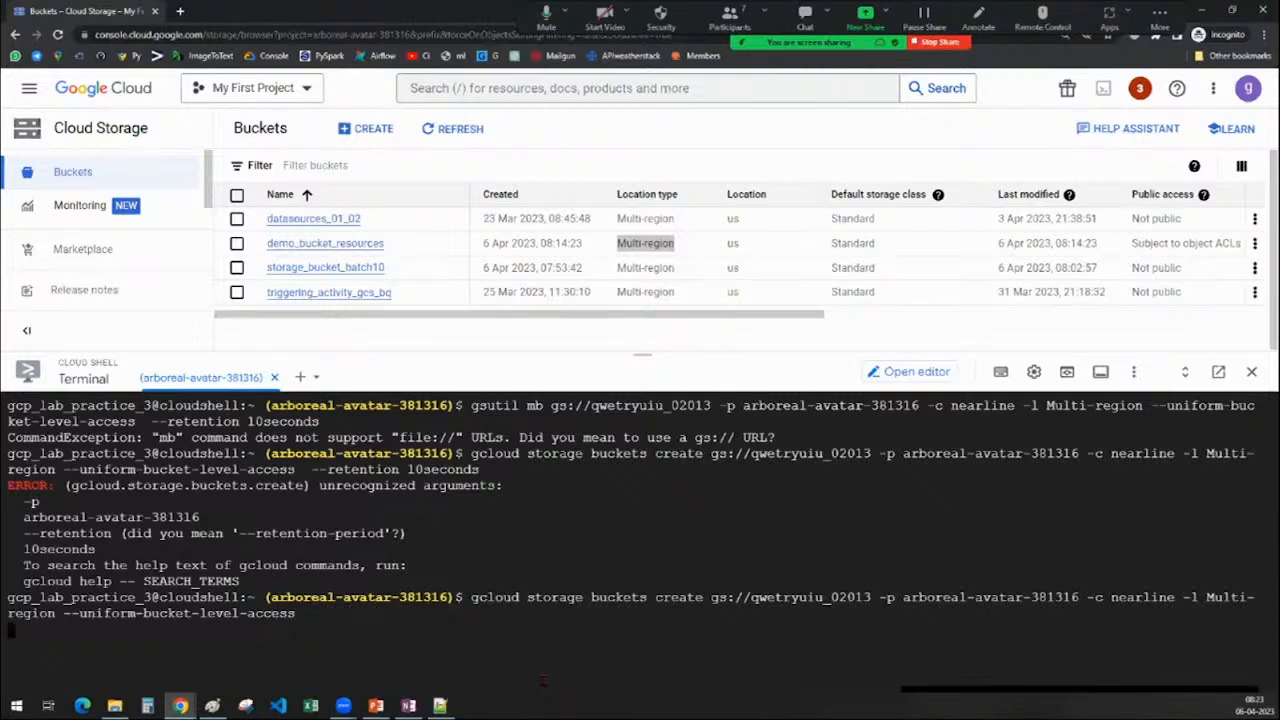
key("Return")
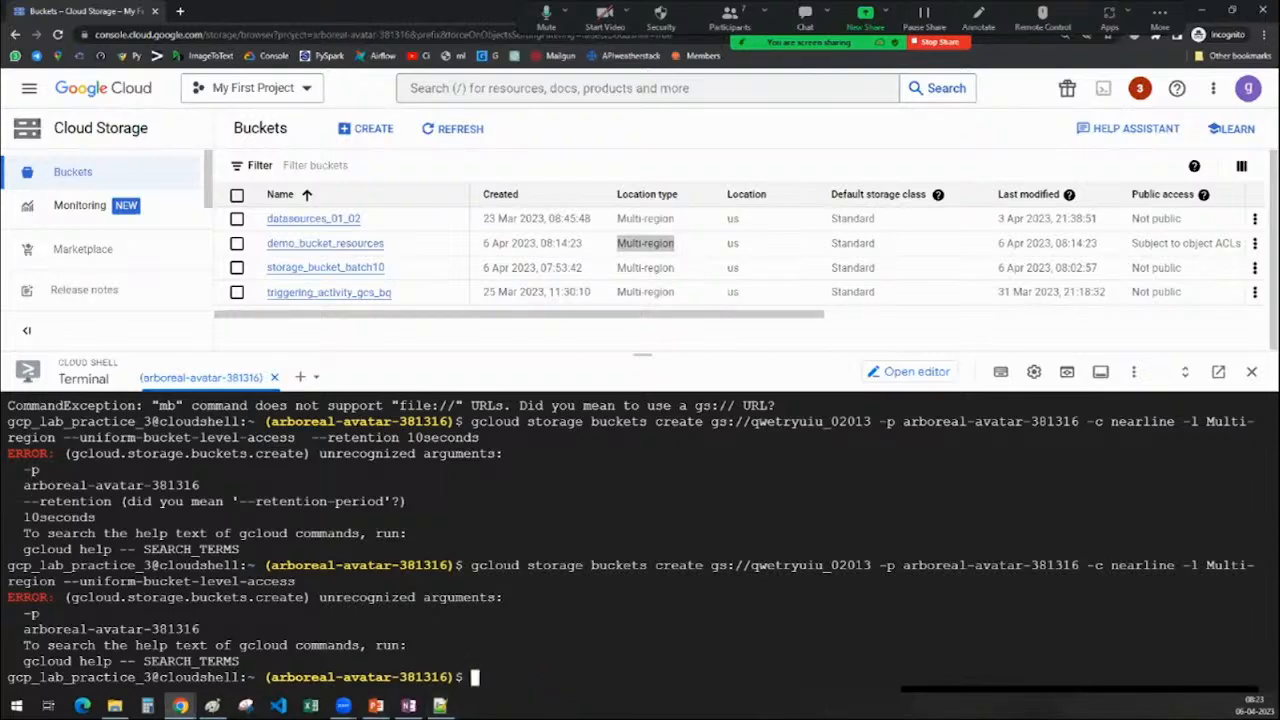
Check the bucket name and project ID in the saved OneNote command
key("alt+Tab")
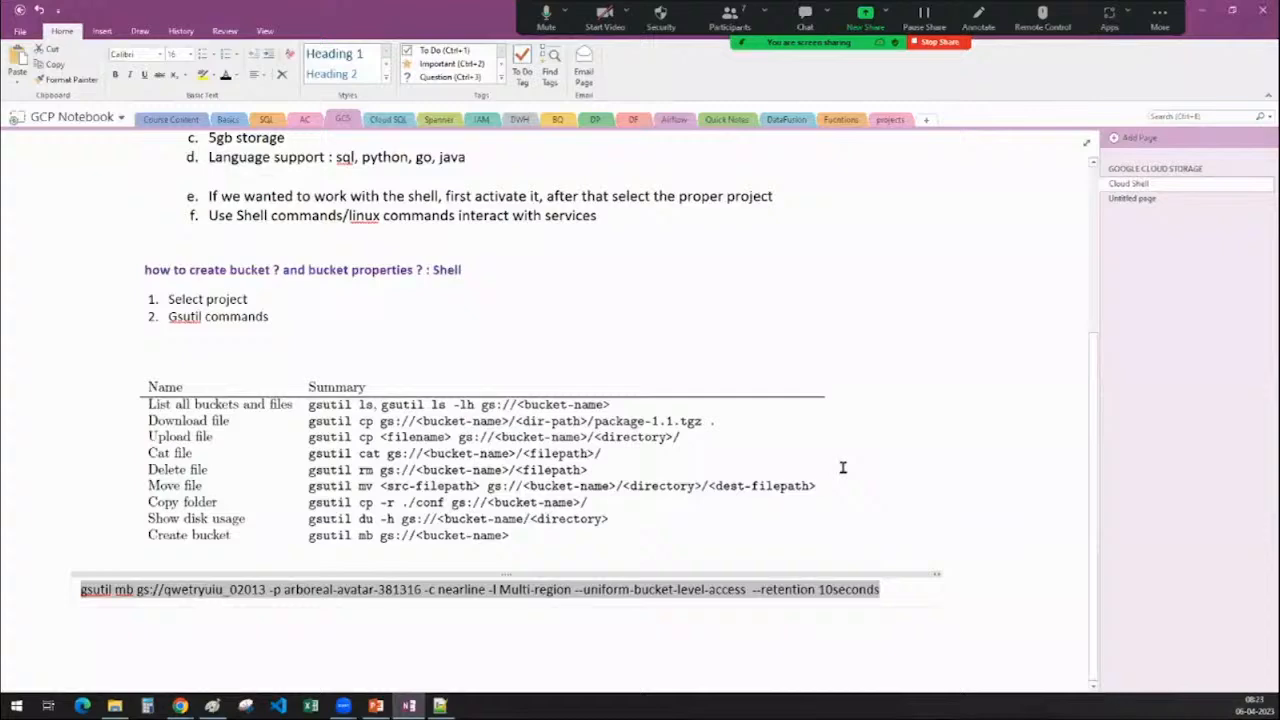
scroll(850, 434, "up", 2)
scroll(850, 434, "down", 2)
left_click(892, 589)
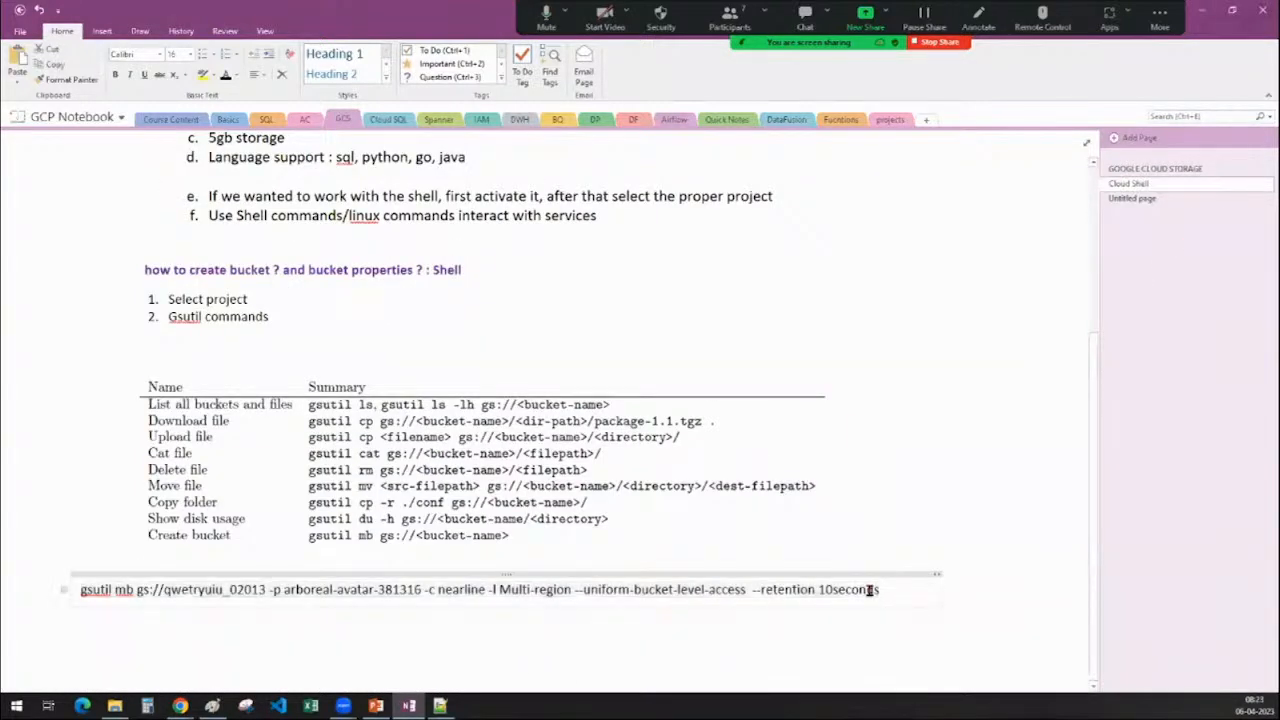
left_click_drag(870, 589, 171, 604)
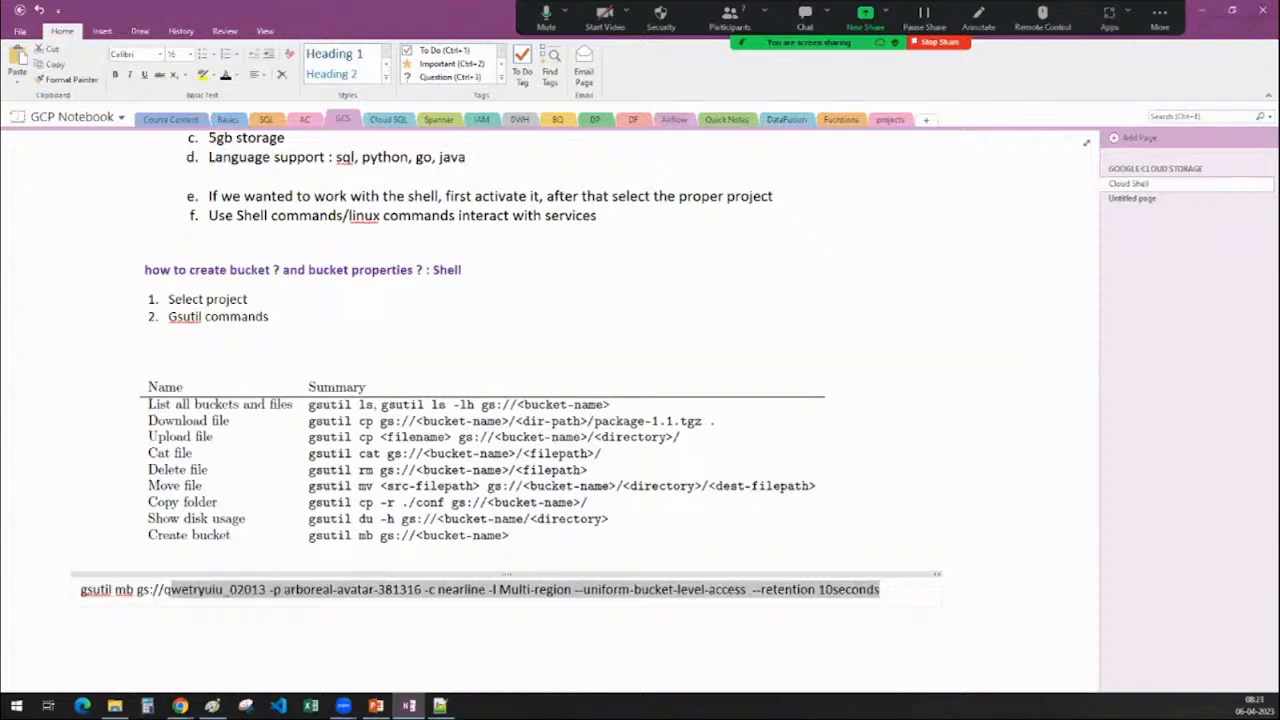
key("alt+Tab")
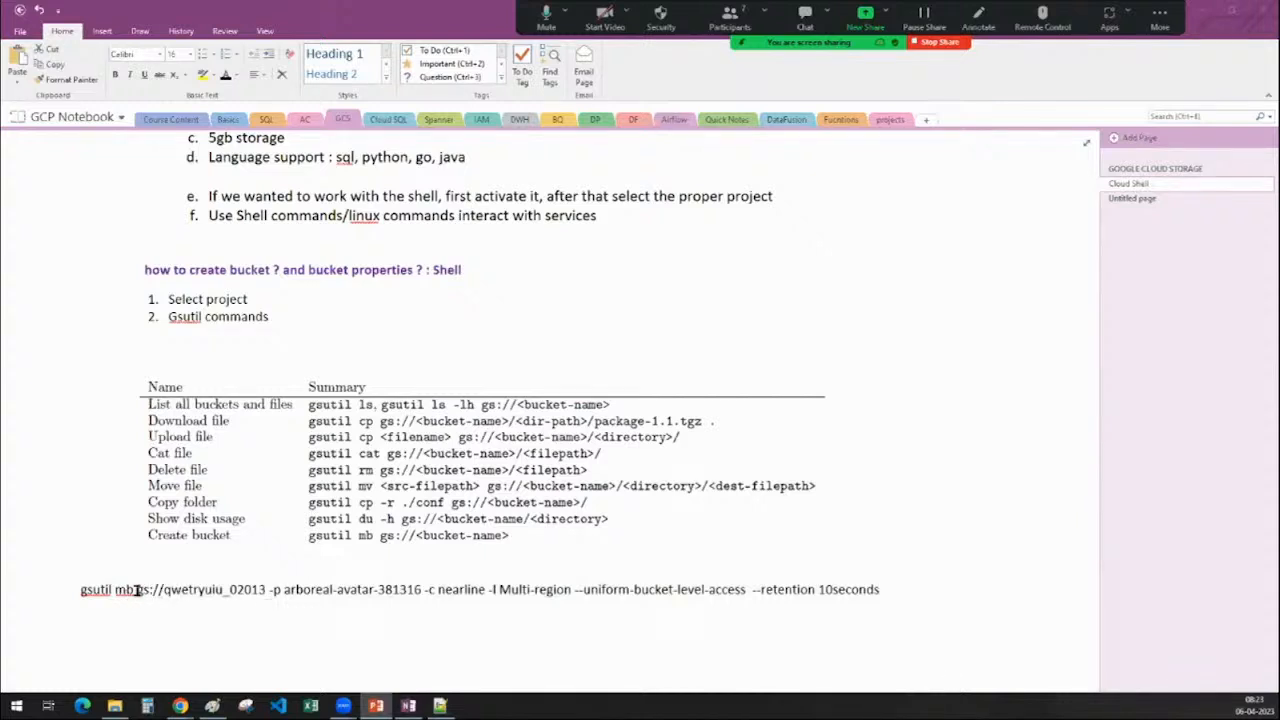
left_click_drag(137, 590, 268, 591)
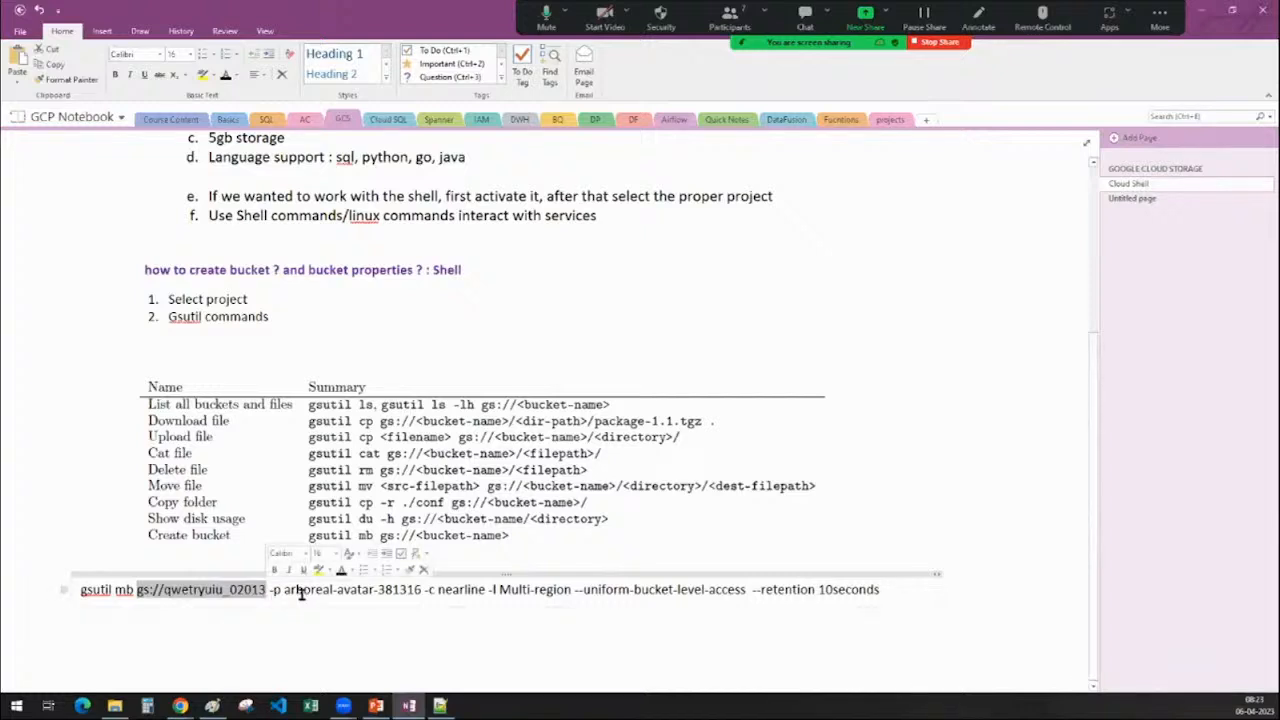
left_click_drag(285, 590, 486, 592)
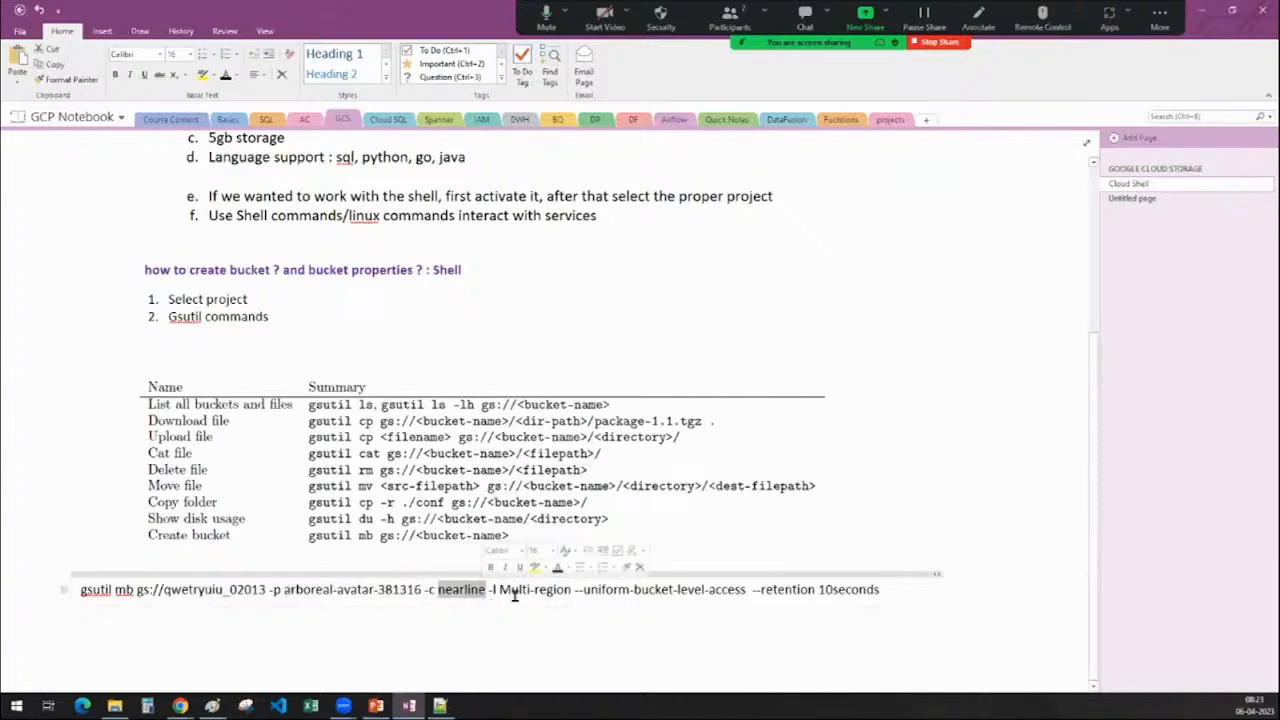
Delete --uniform-bucket-level-access and --retention 10seconds, copy the command, and return to the console
left_click_drag(575, 590, 893, 596)
key("Delete")
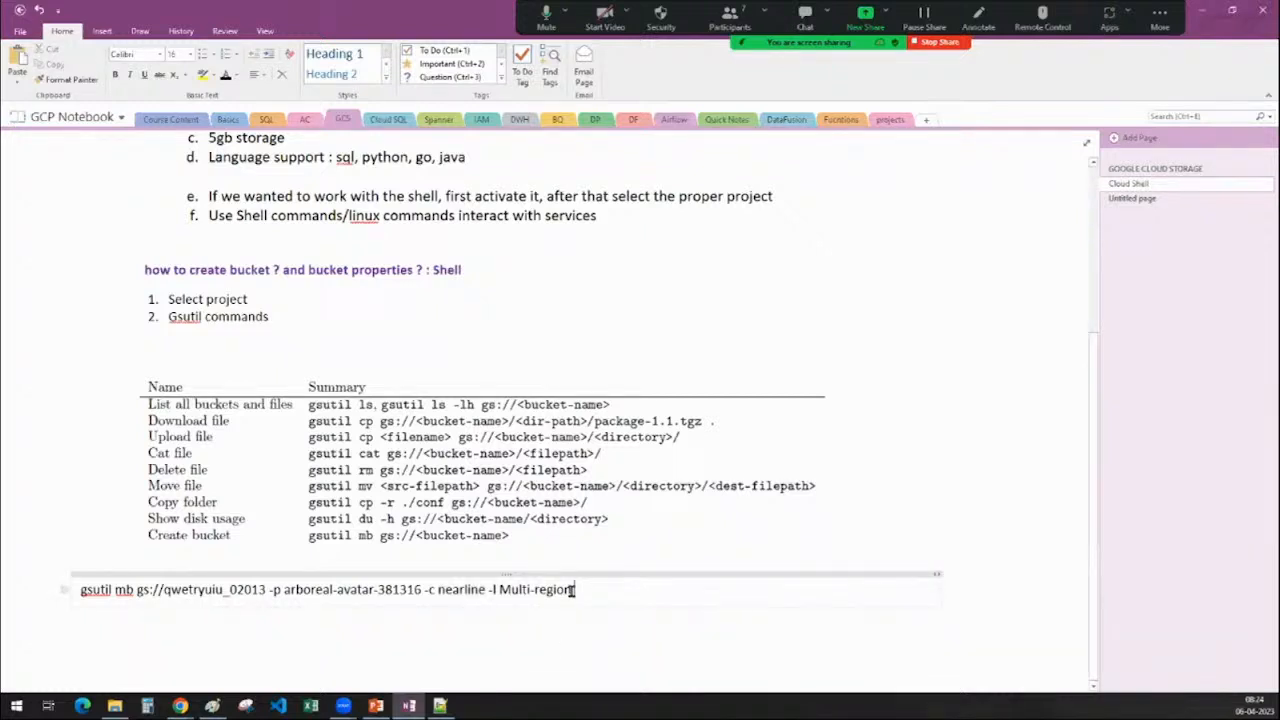
left_click_drag(572, 590, 68, 592)
key("ctrl+c")
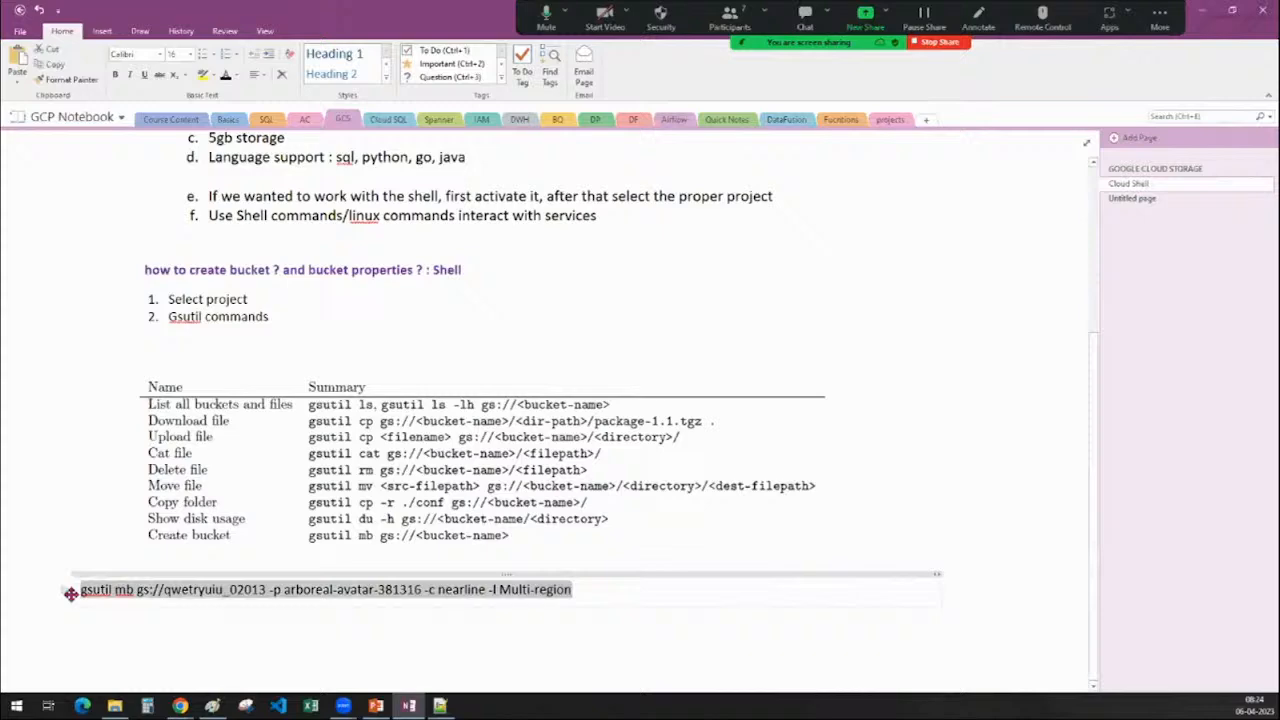
left_click(1205, 11)
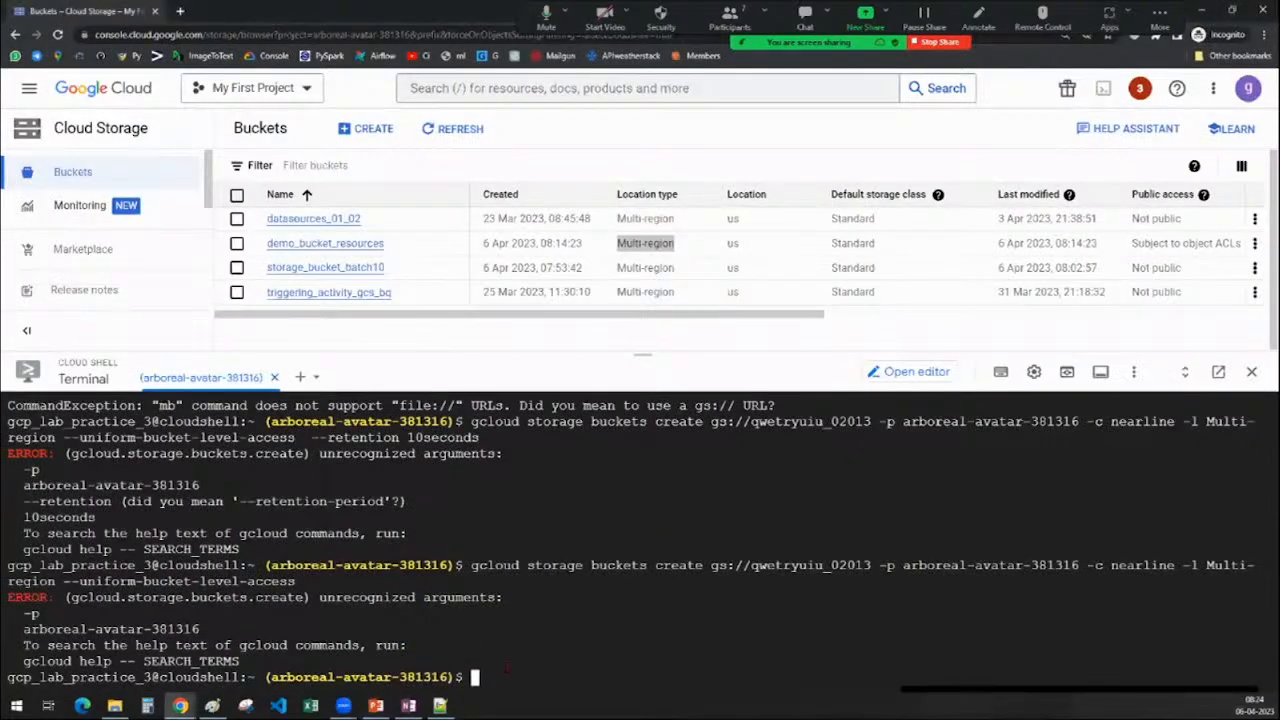
Clear the terminal, rerun the gsutil mb command ending -l Multi-region, and select its file:// error
type("gsutil mb gs://qwetryuiu_02013 -p arboreal-avatar-381316 -c nearline -l Multi-region --uniform-bucket-level-access")
key("ctrl+u")
type("clear")
key("Return")
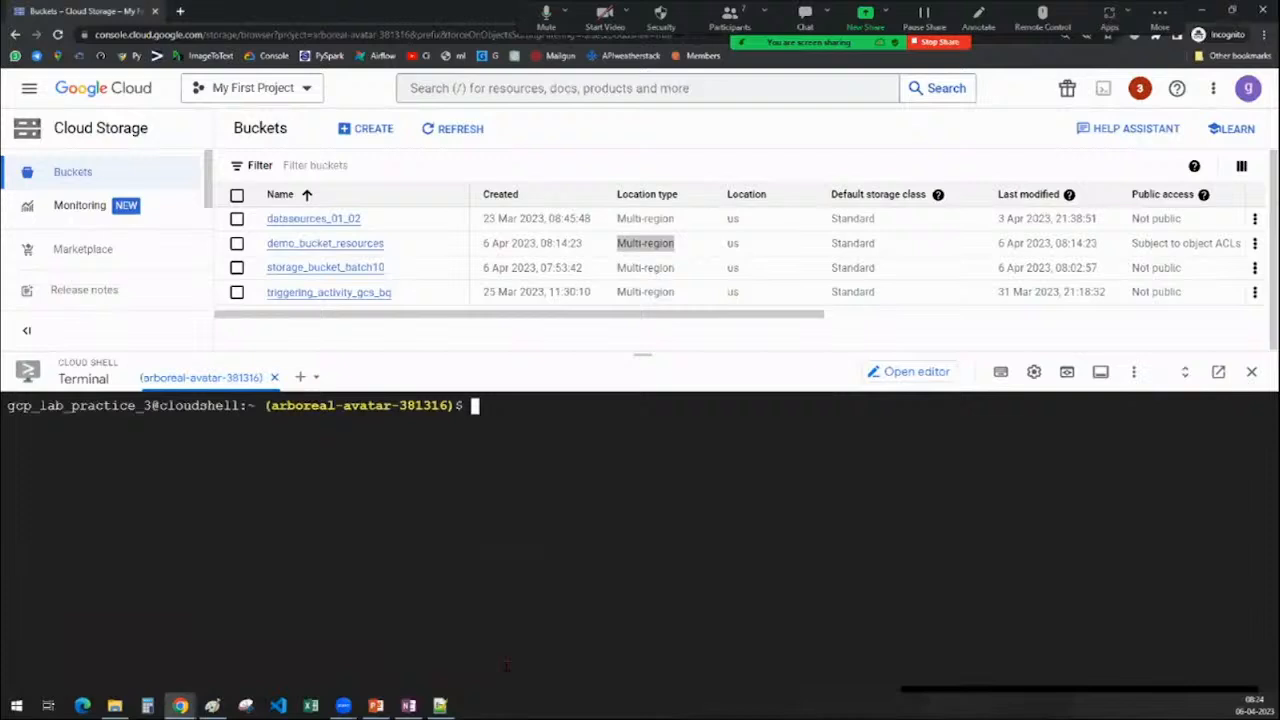
key("ctrl+v")
key("Return")
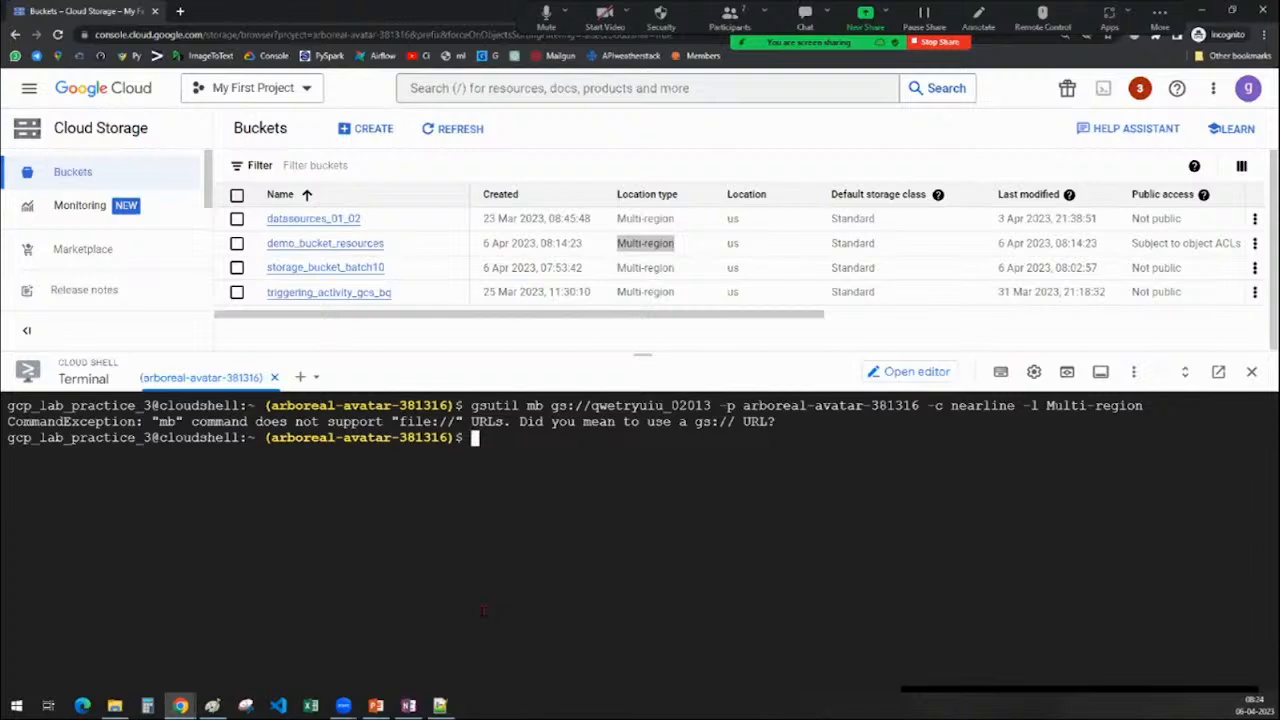
left_click_drag(777, 421, 8, 421)
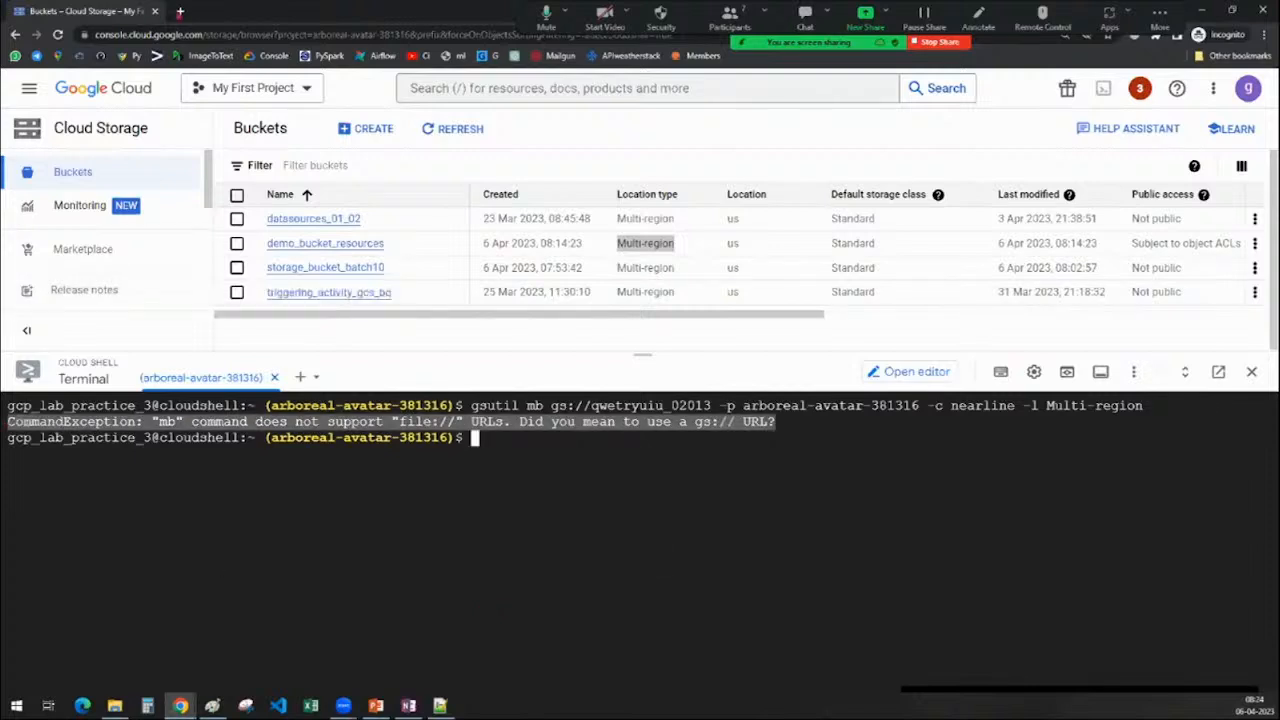
Search Google for the mb file:// URLs CommandException message
key("ctrl+t")
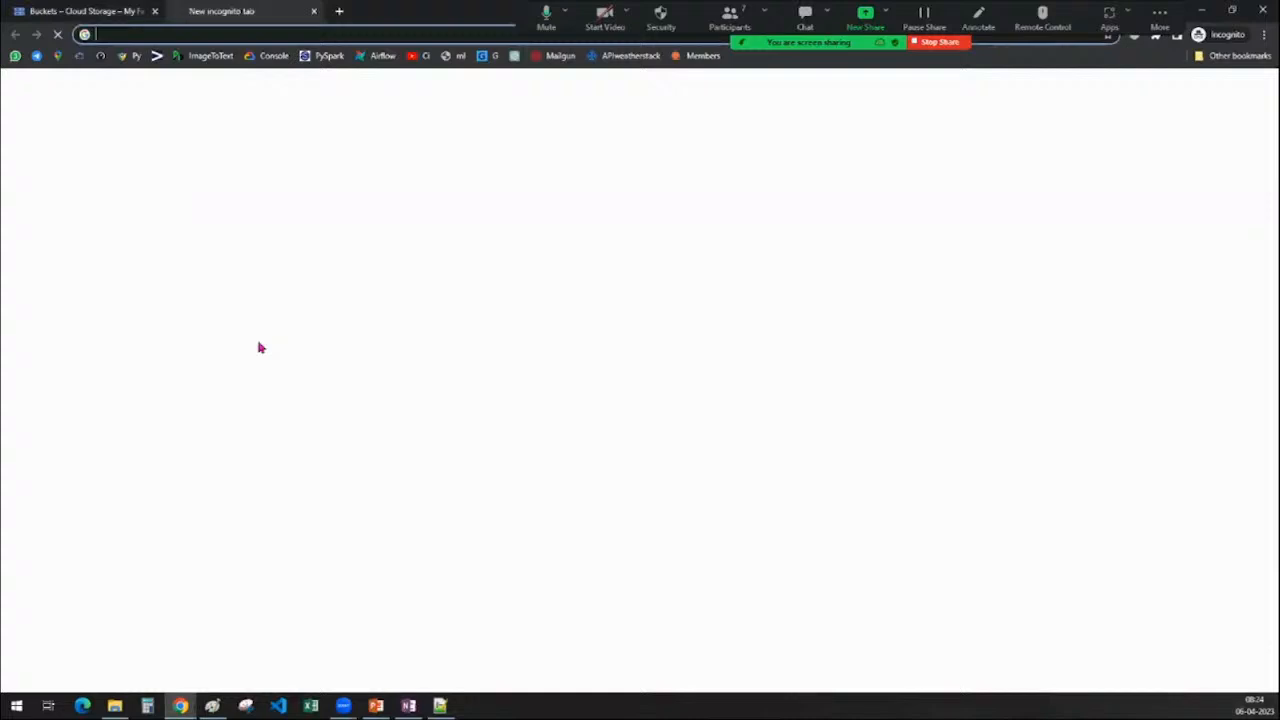
key("ctrl+v")
key("Return")
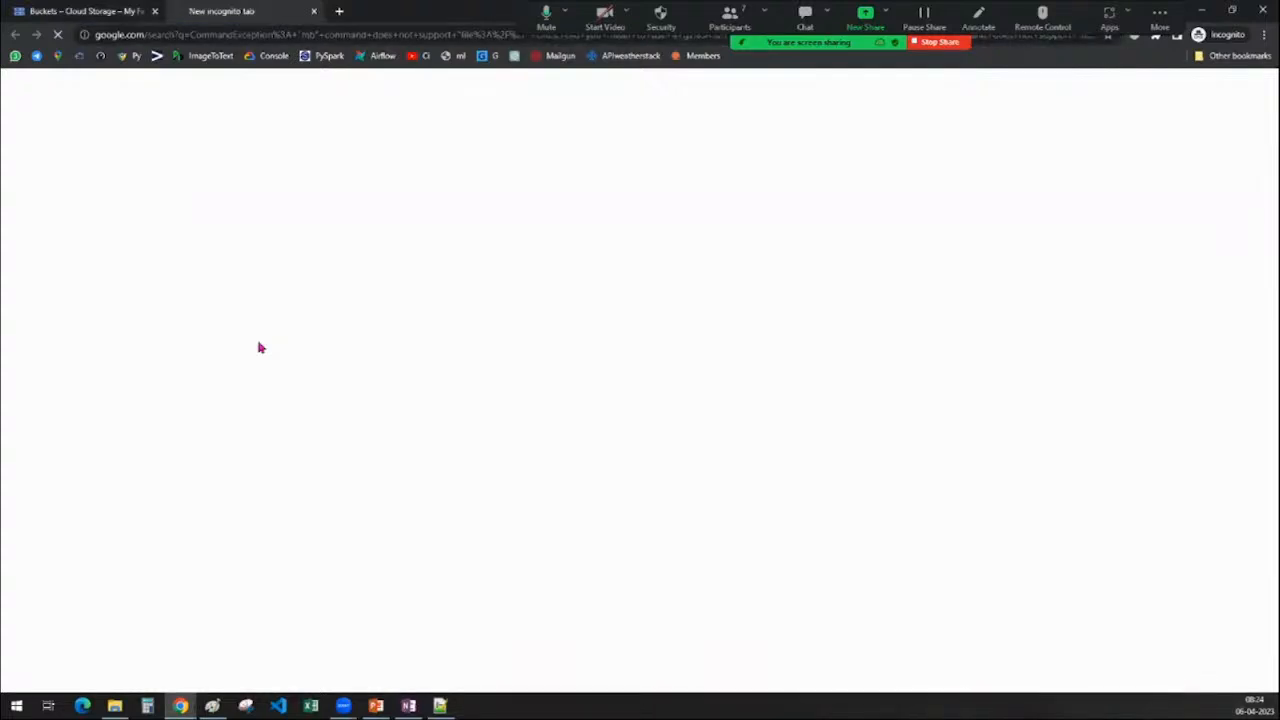
key("ctrl+shift+Tab")
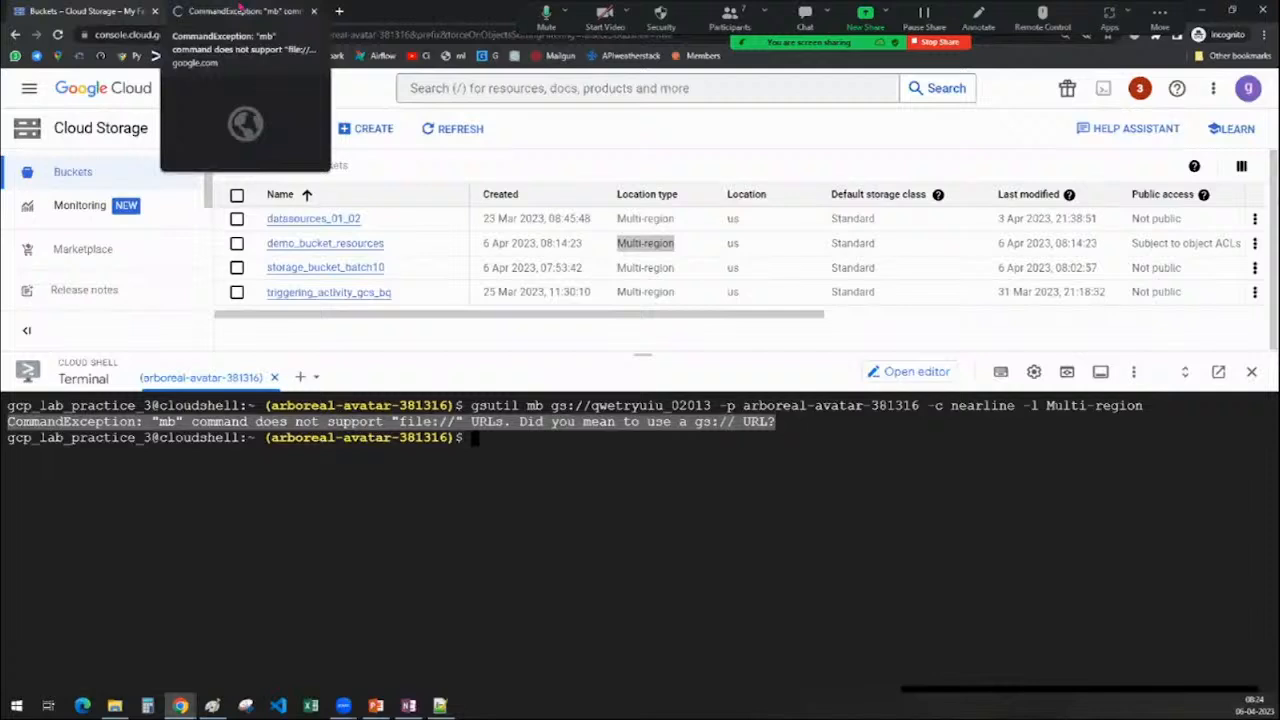
left_click(240, 8)
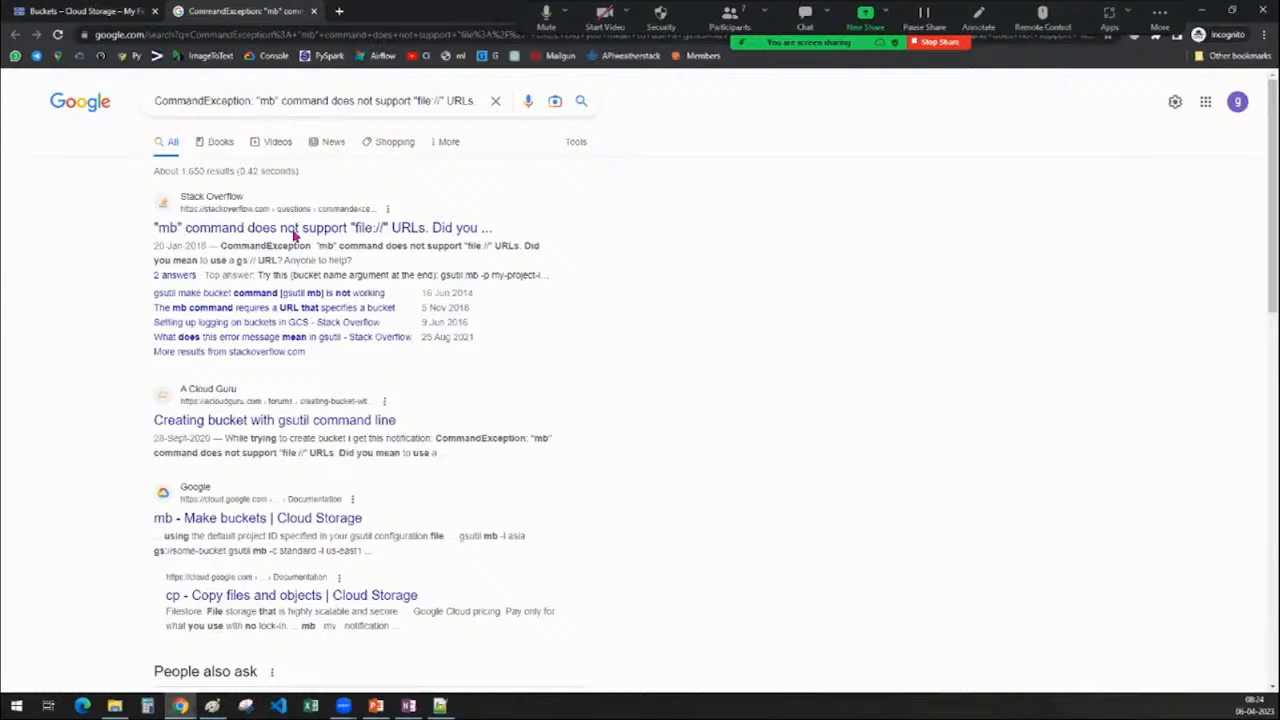
Read the Stack Overflow answer that places the bucket name at the end of the command
left_click(375, 229)
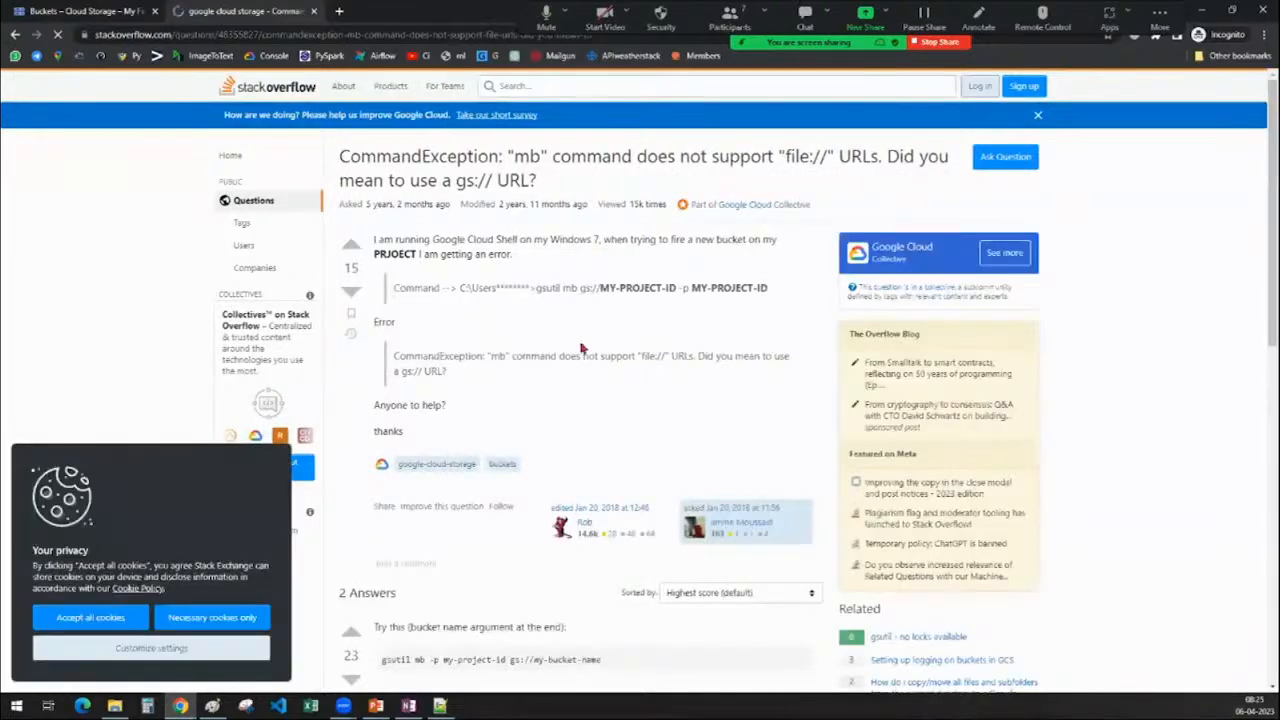
scroll(581, 348, "down", 2)
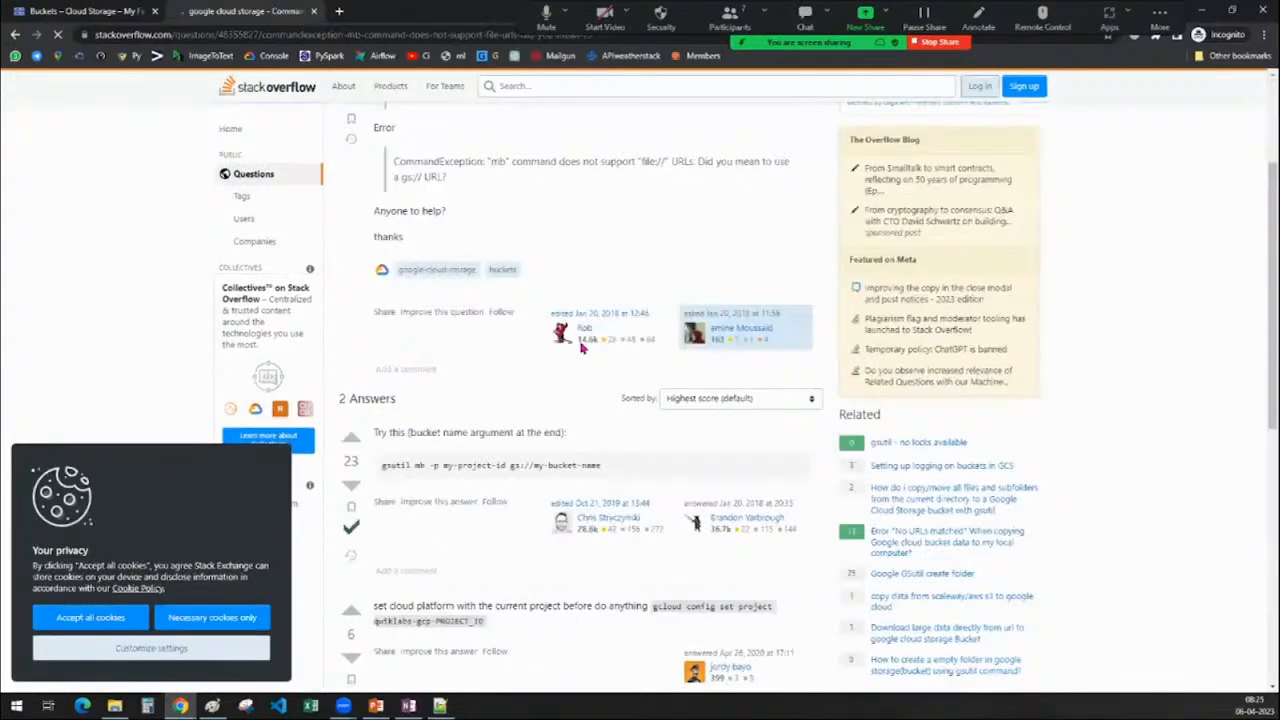
scroll(581, 348, "down", 1)
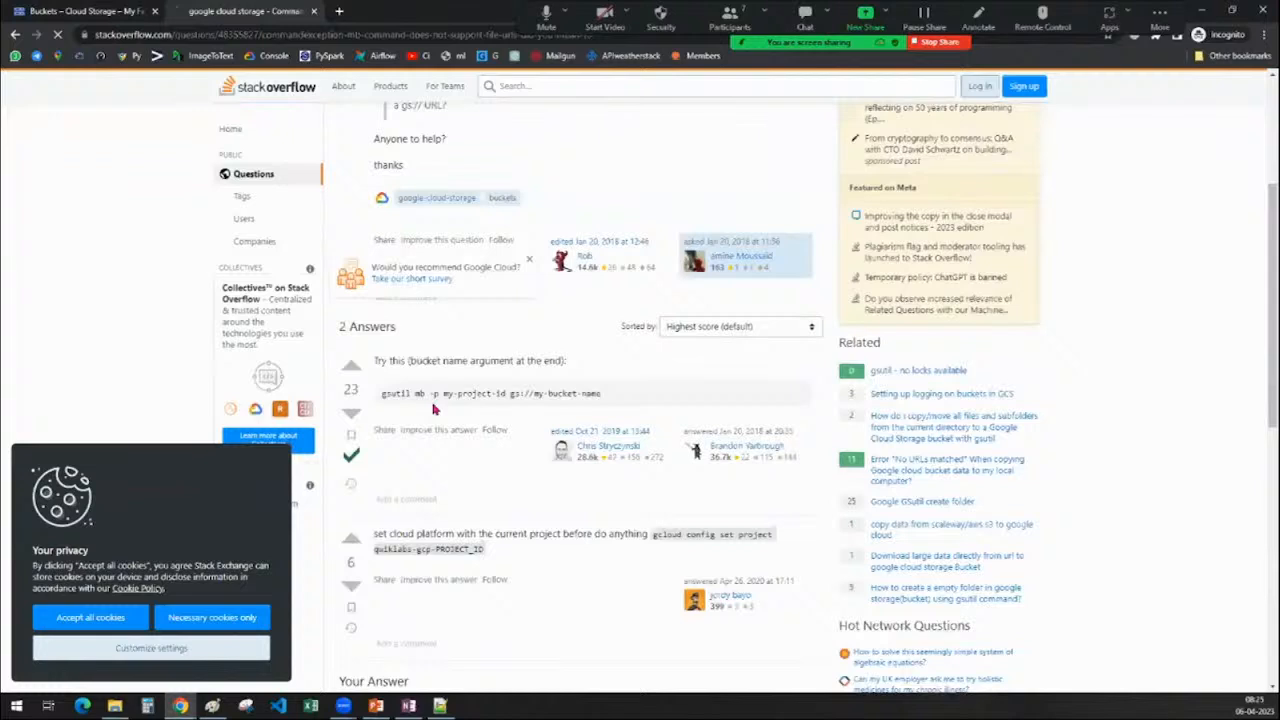
scroll(433, 408, "up", 1)
left_click_drag(510, 469, 659, 477)
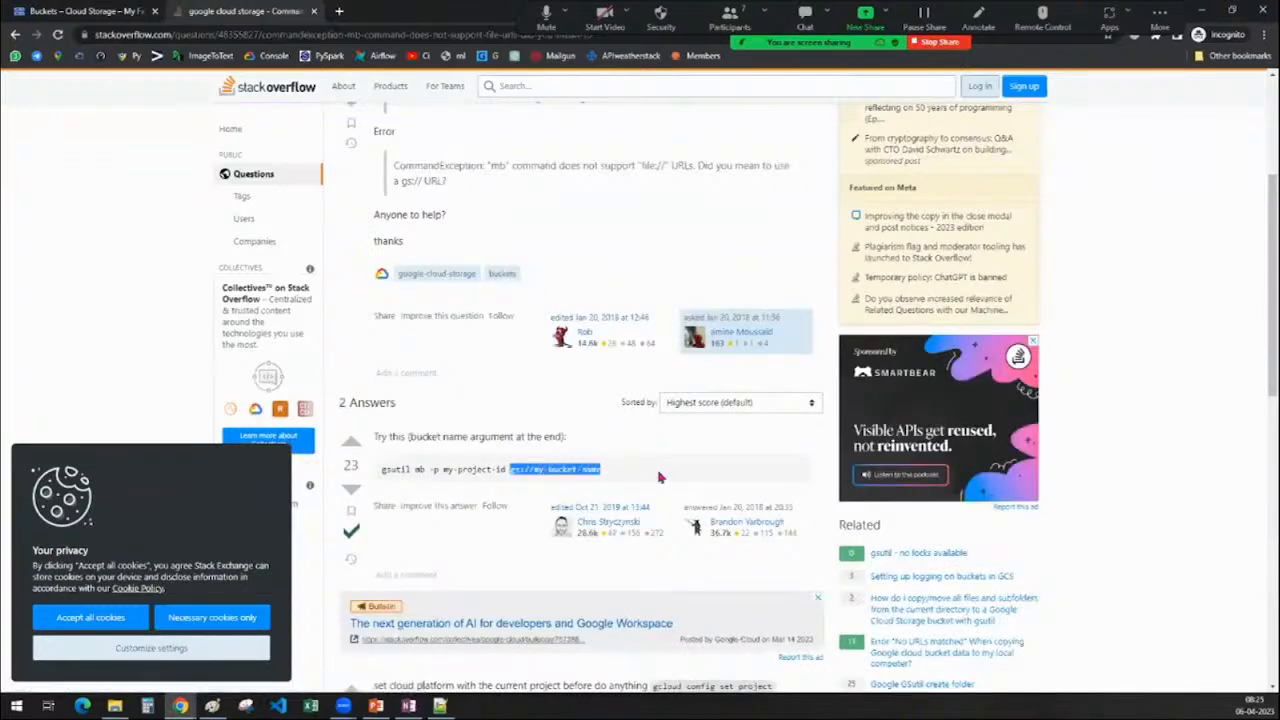
key("ctrl+shift+Tab")
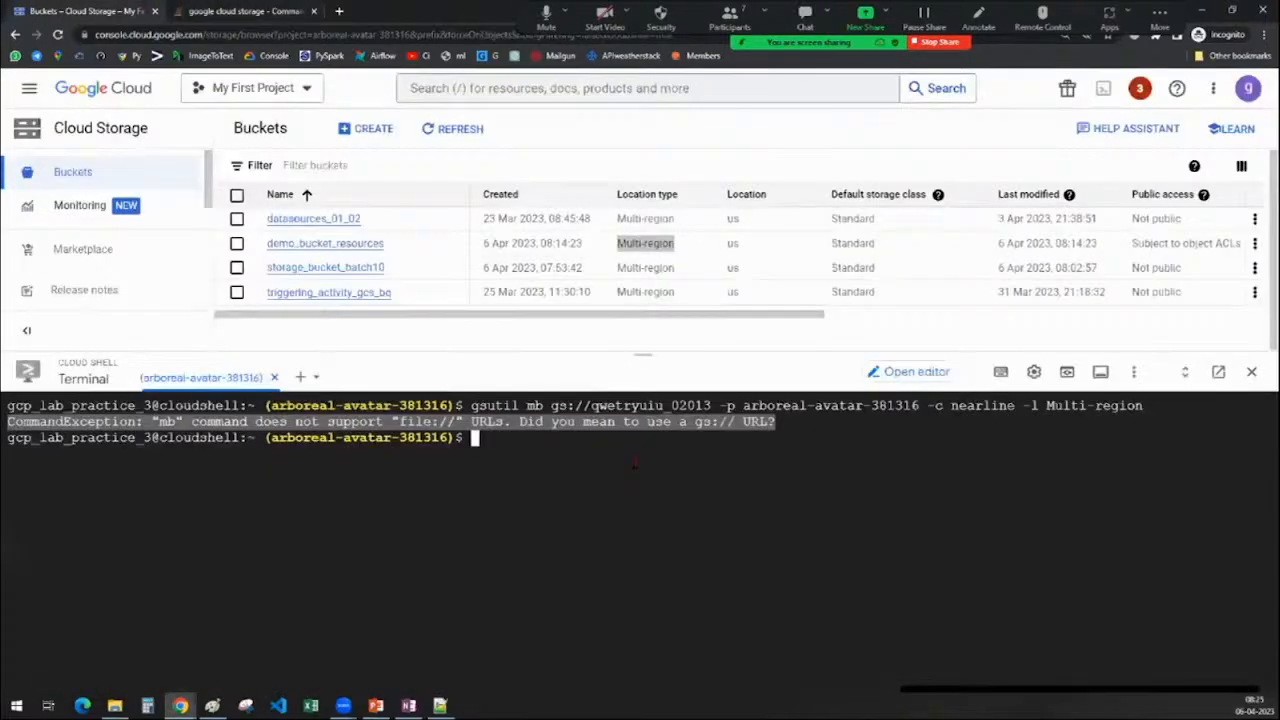
left_click(532, 427)
left_click(410, 706)
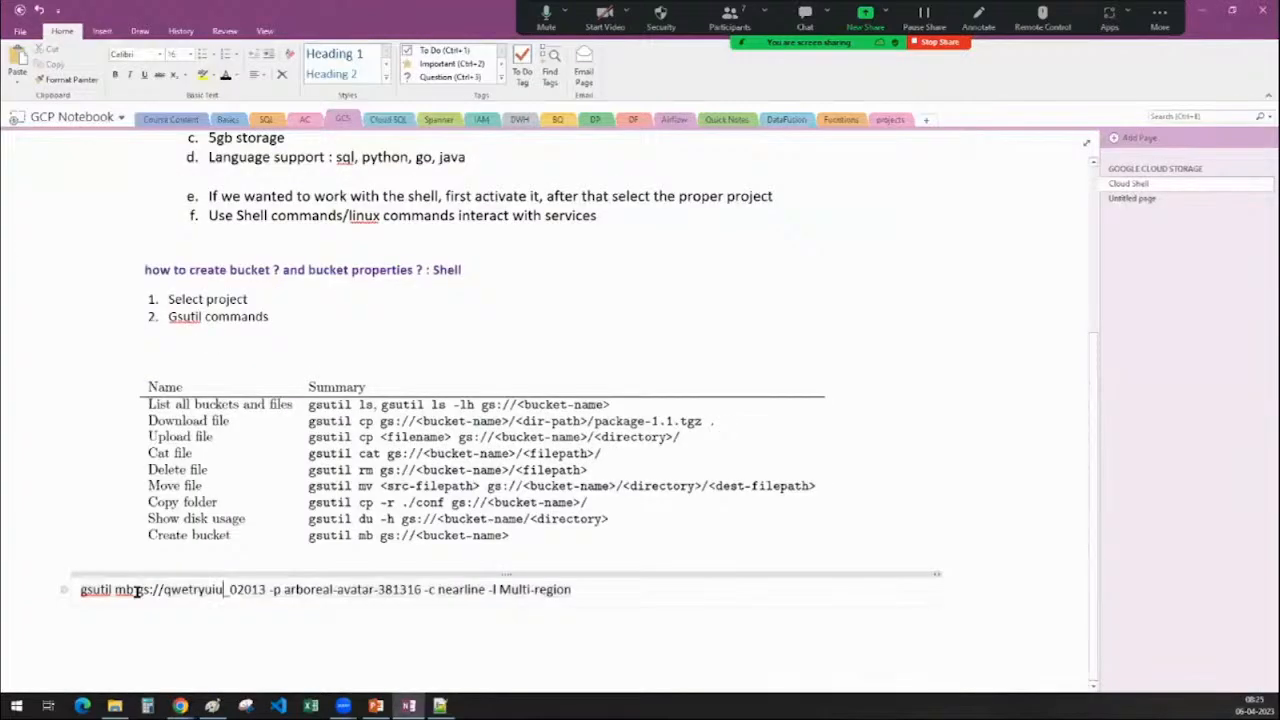
In OneNote, move gs://qwetryuiu_02013 after -l Multi-region and select the corrected command line
left_click_drag(137, 591, 266, 591)
key("ctrl+c")
key("BackSpace")
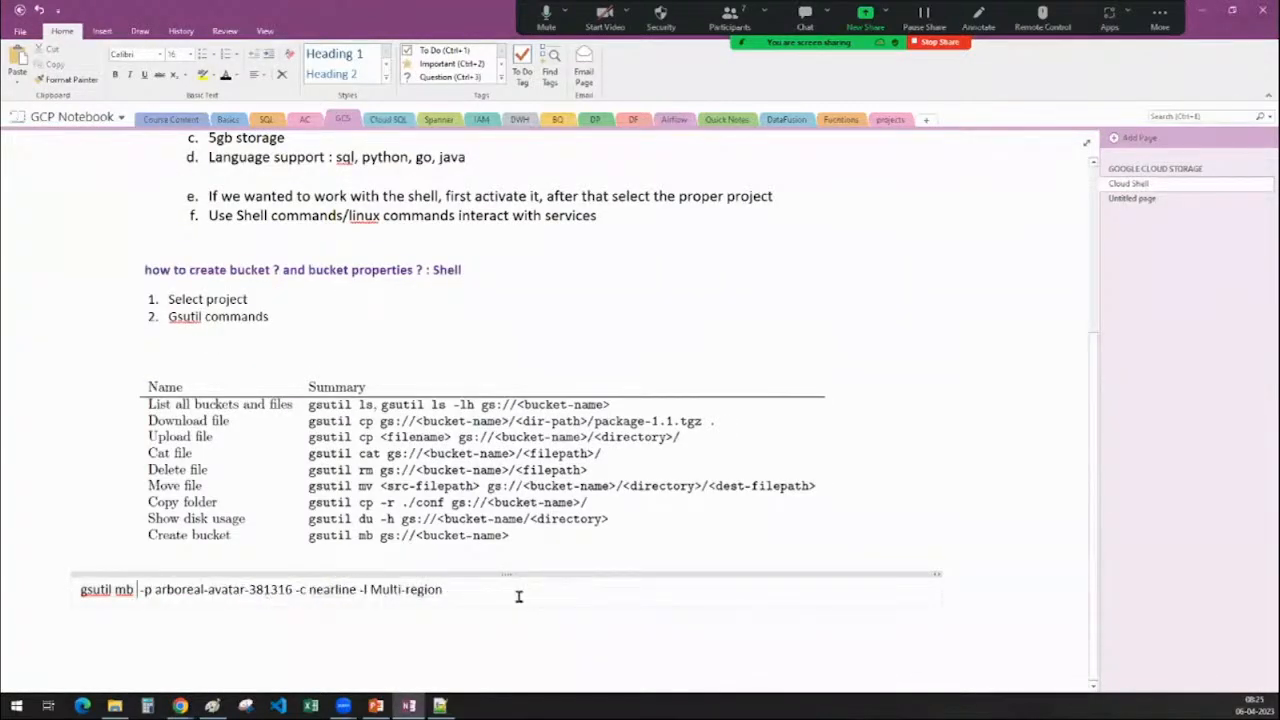
left_click(515, 597)
key("ctrl+v")
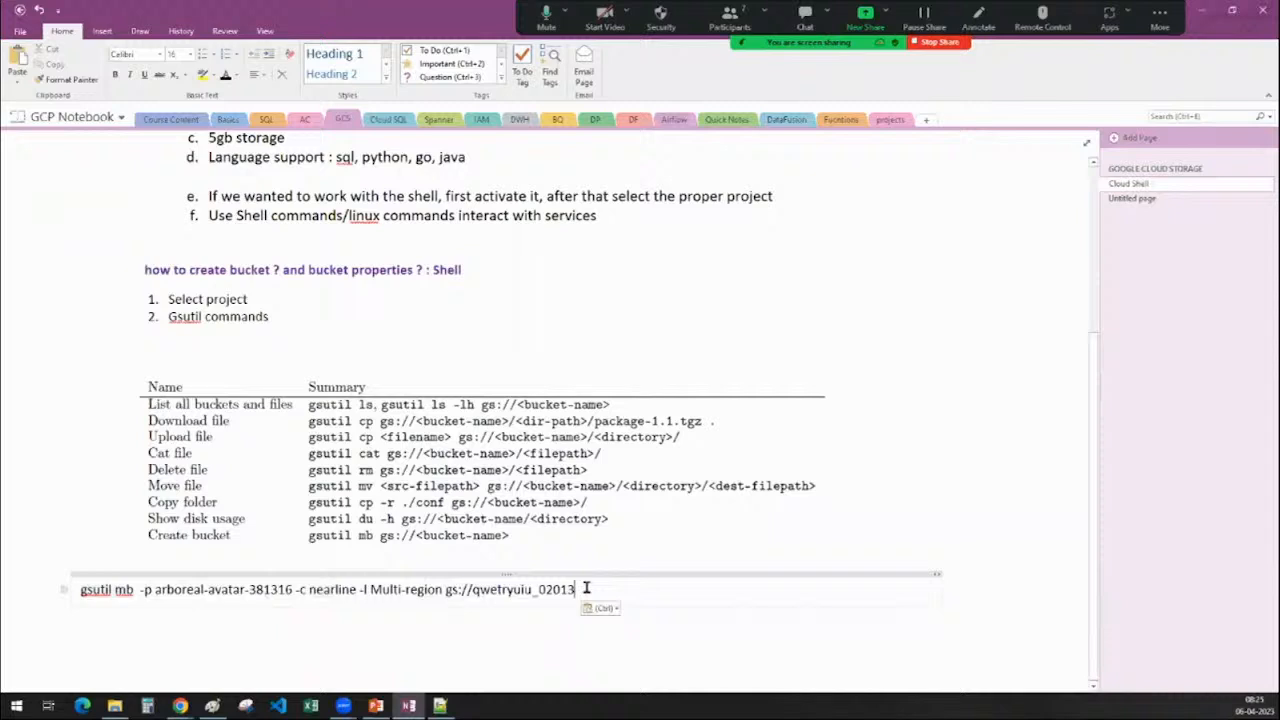
left_click_drag(578, 590, 63, 589)
key("ctrl+c")
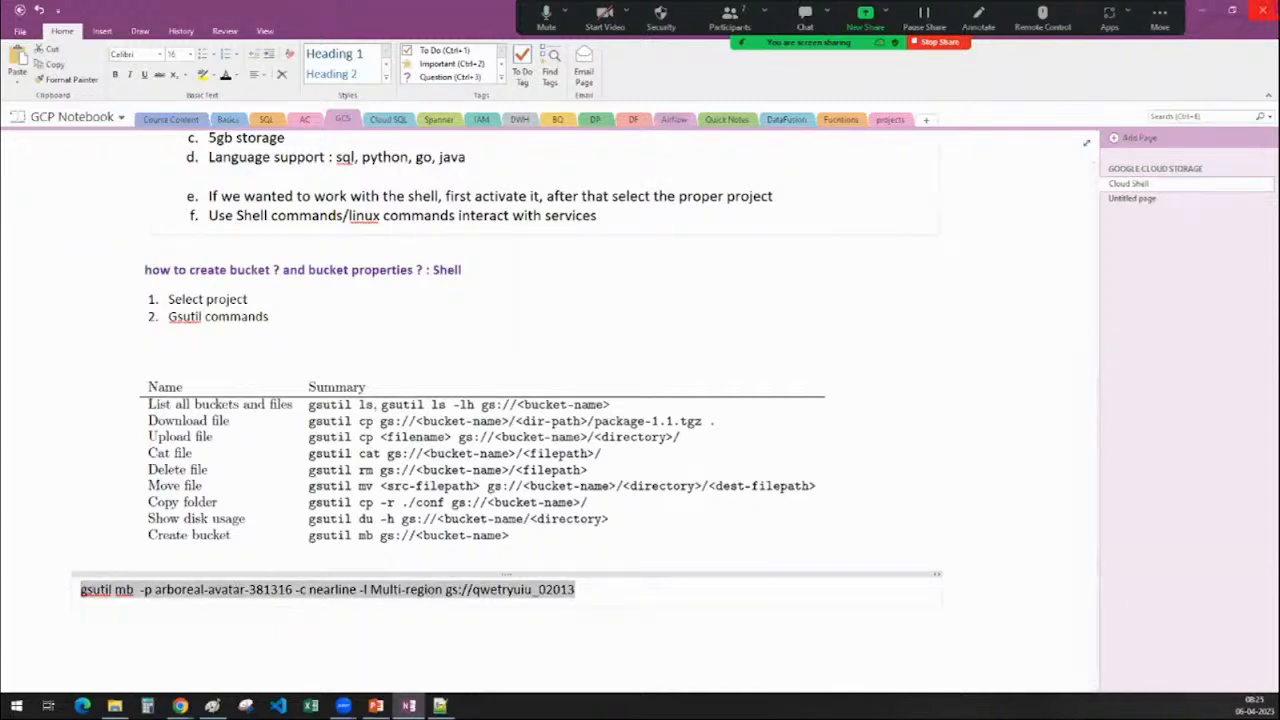
key("alt+Tab")
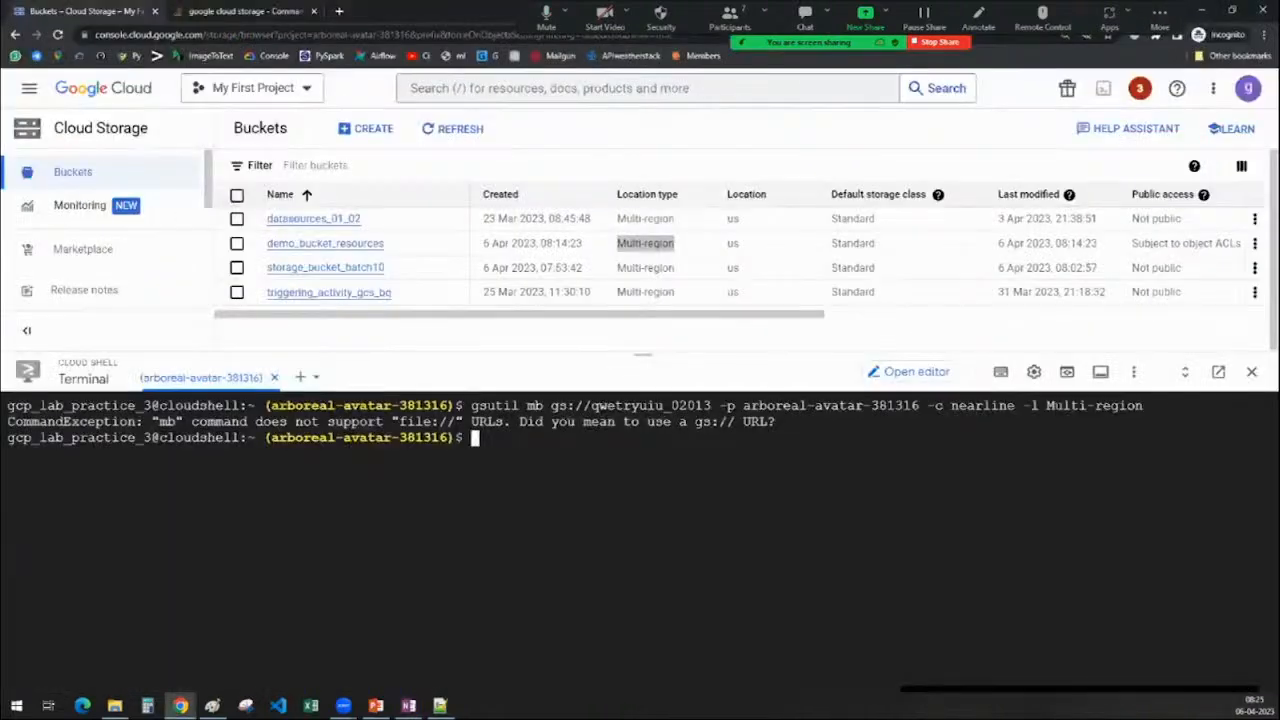
Run the reordered gsutil mb command, which fails with 400 invalid location constraint
key("ctrl+v")
key("Return")
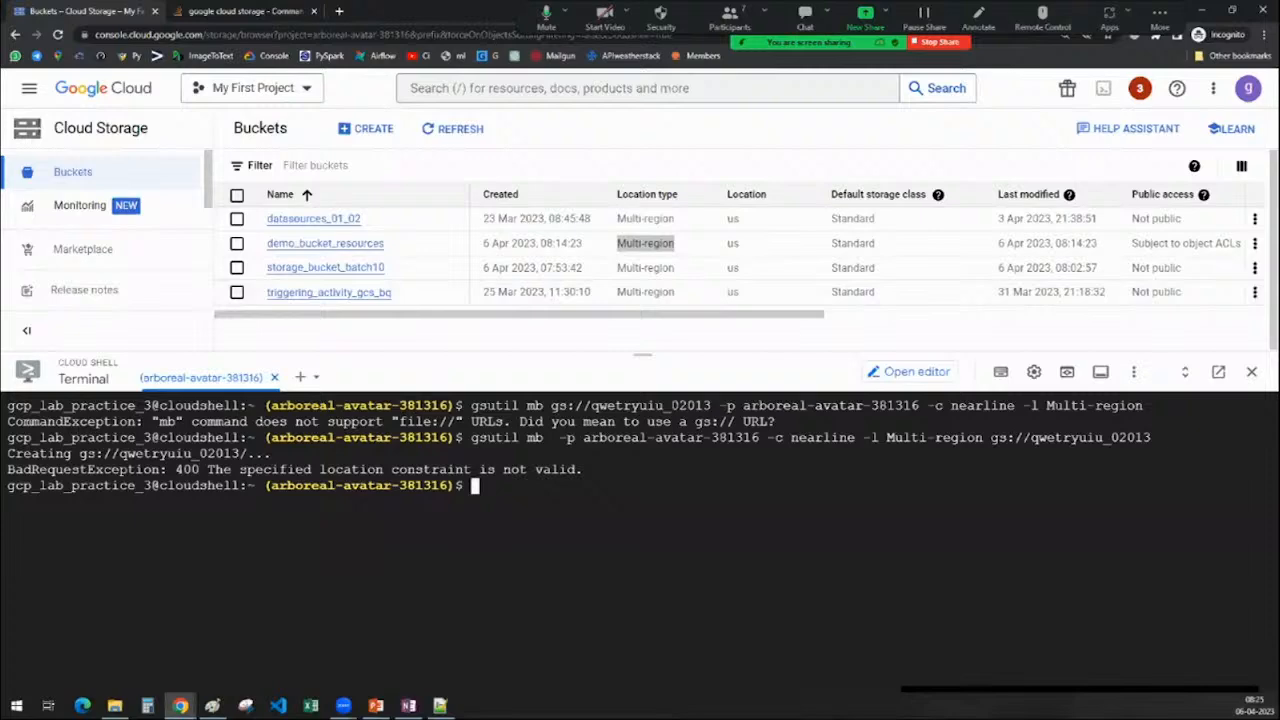
key("alt+Tab")
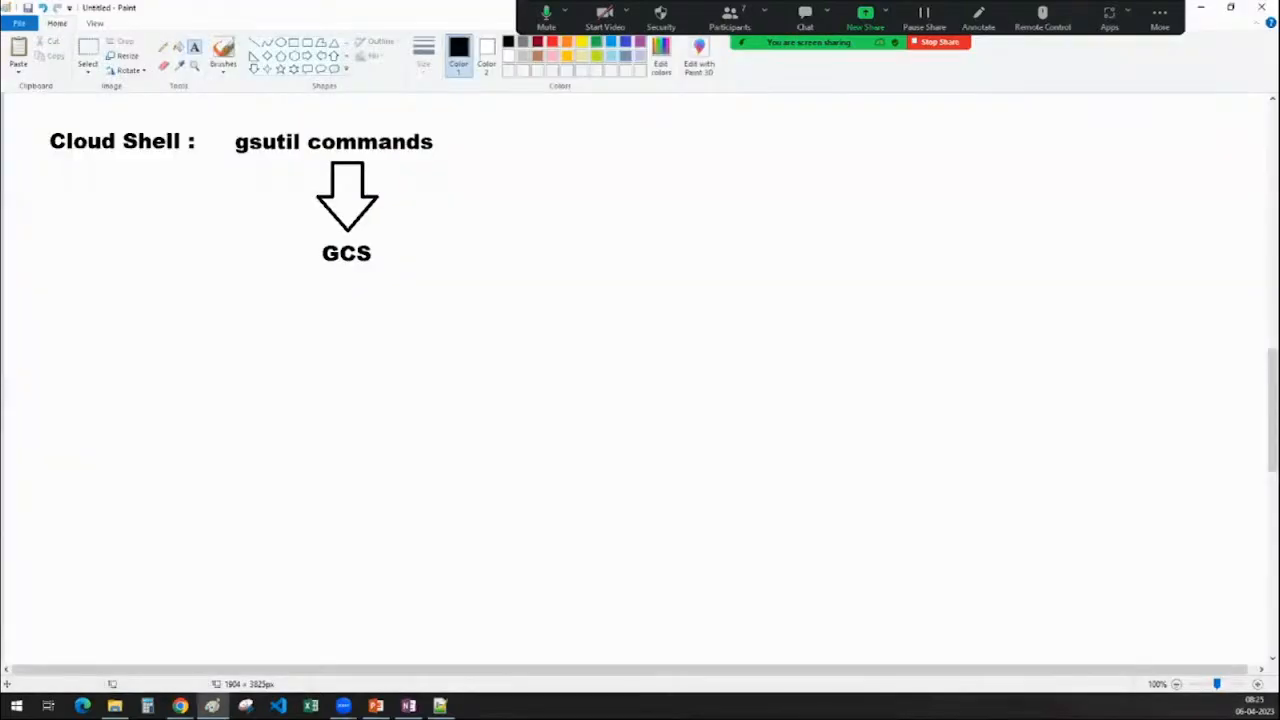
key("alt+Tab")
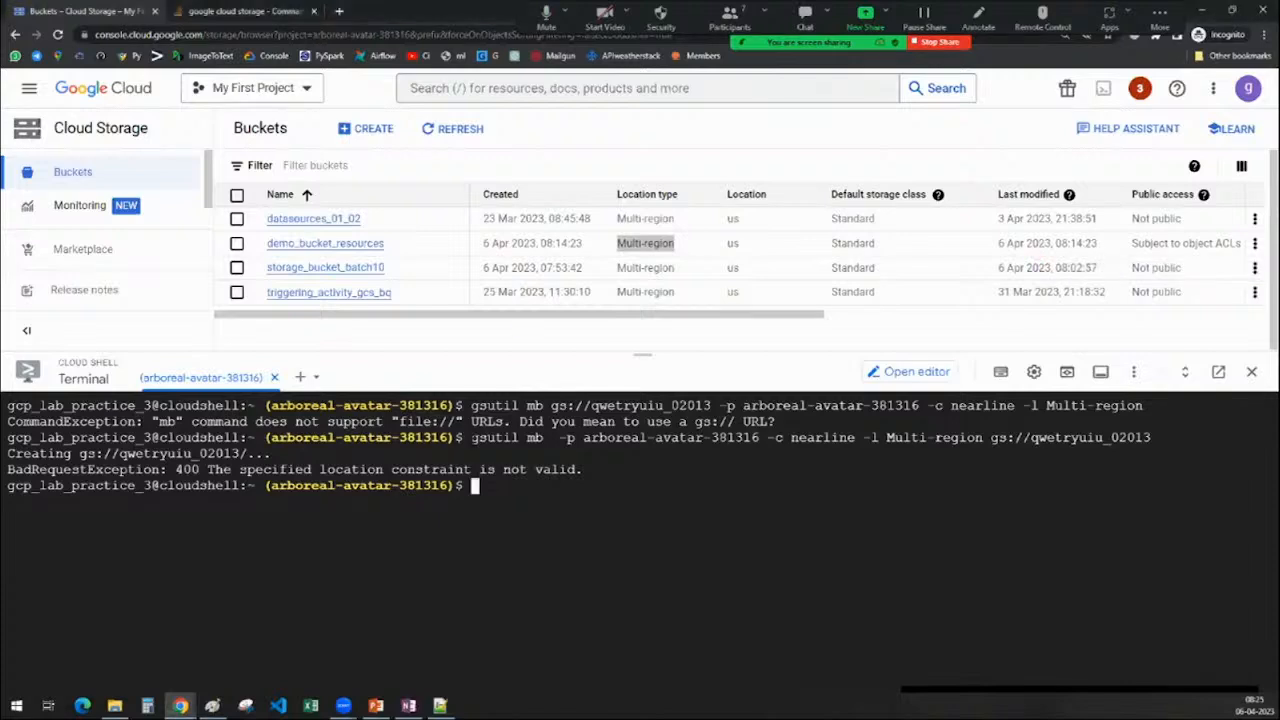
Rerun the gsutil mb command with -l US-EAST1 replacing Multi-region to create gs://qwetryuiu_02013
left_click_drag(471, 437, 1148, 440)
key("ctrl+v")
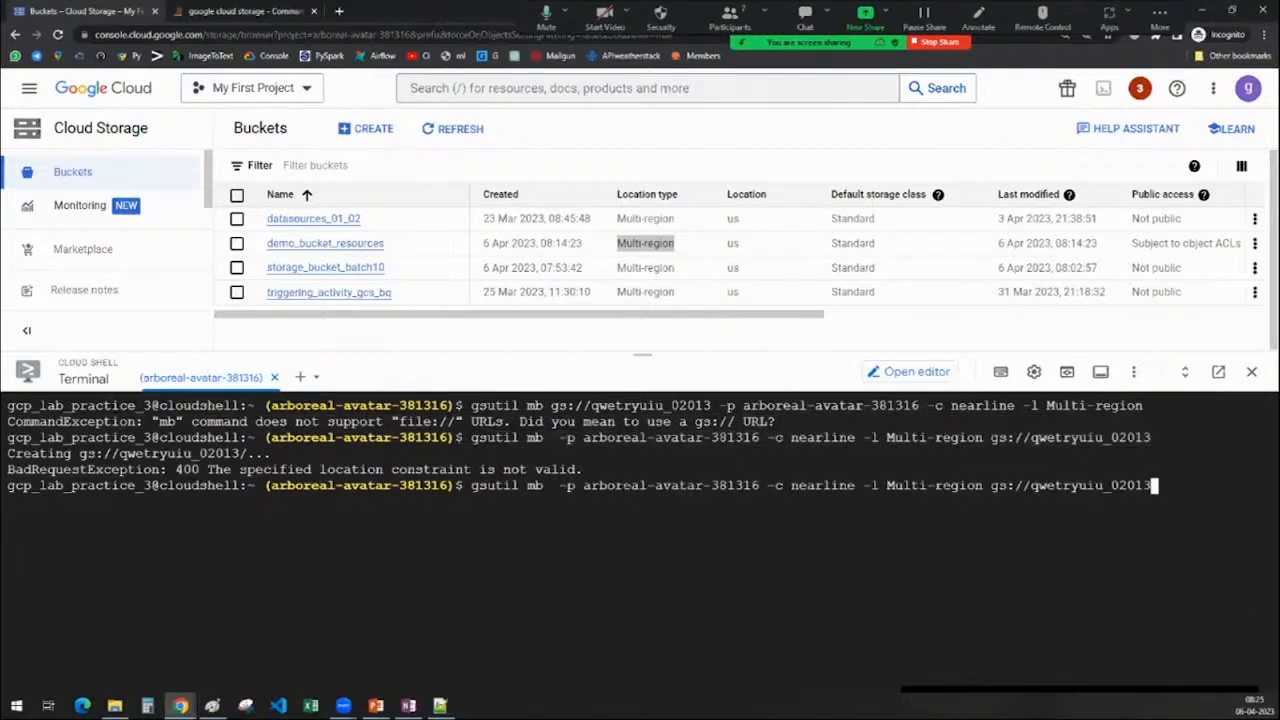
key("Left")
key("Left")
key("Left")
key("Left")
key("Left")
key("Left")
key("Left")
key("Left")
key("Left")
key("Left")
key("Left")
key("Left")
key("Left")
key("Left")
key("Left")
key("Left")
key("Left")
key("Left")
key("Left")
key("Left")
key("Left")
key("Left")
key("Right")
key("Right")
key("Right")
key("Right")
key("Right")
key("Right")
key("Right")
key("Right")
key("BackSpace")
key("BackSpace")
key("BackSpace")
key("BackSpace")
key("BackSpace")
key("BackSpace")
key("BackSpace")
key("BackSpace")
key("BackSpace")
key("BackSpace")
key("BackSpace")
key("BackSpace")
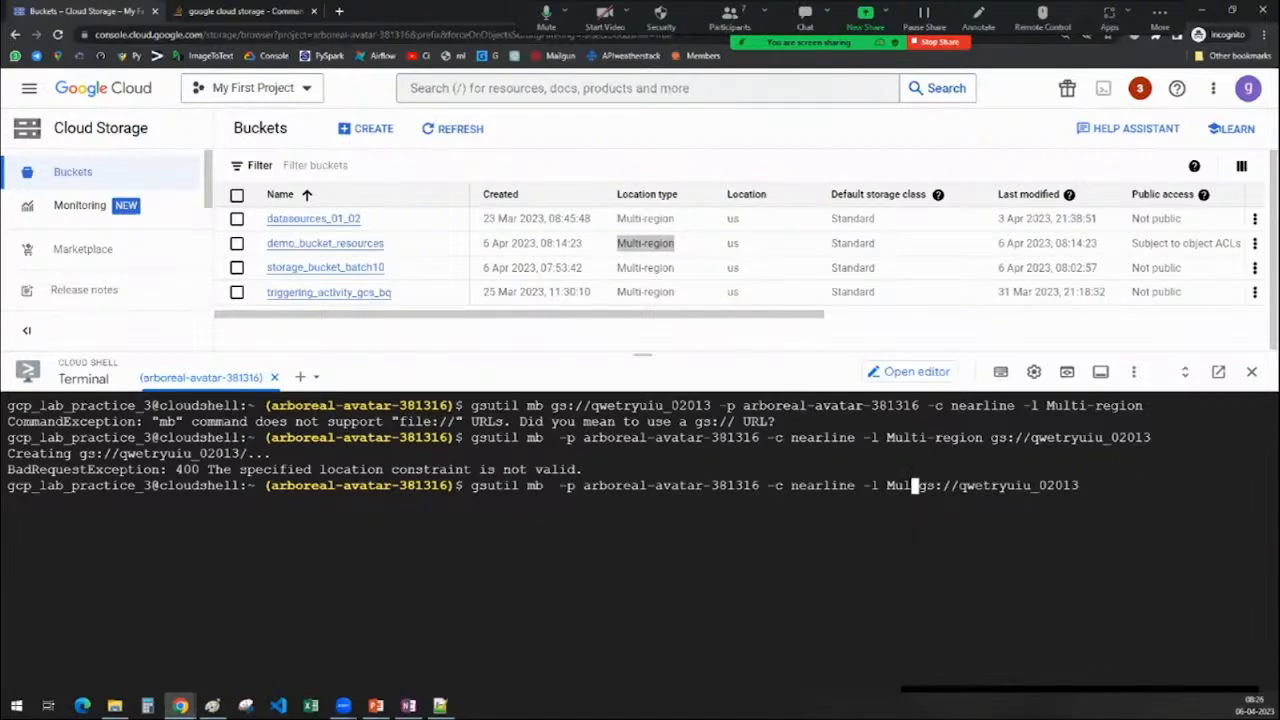
type("US-EAST")
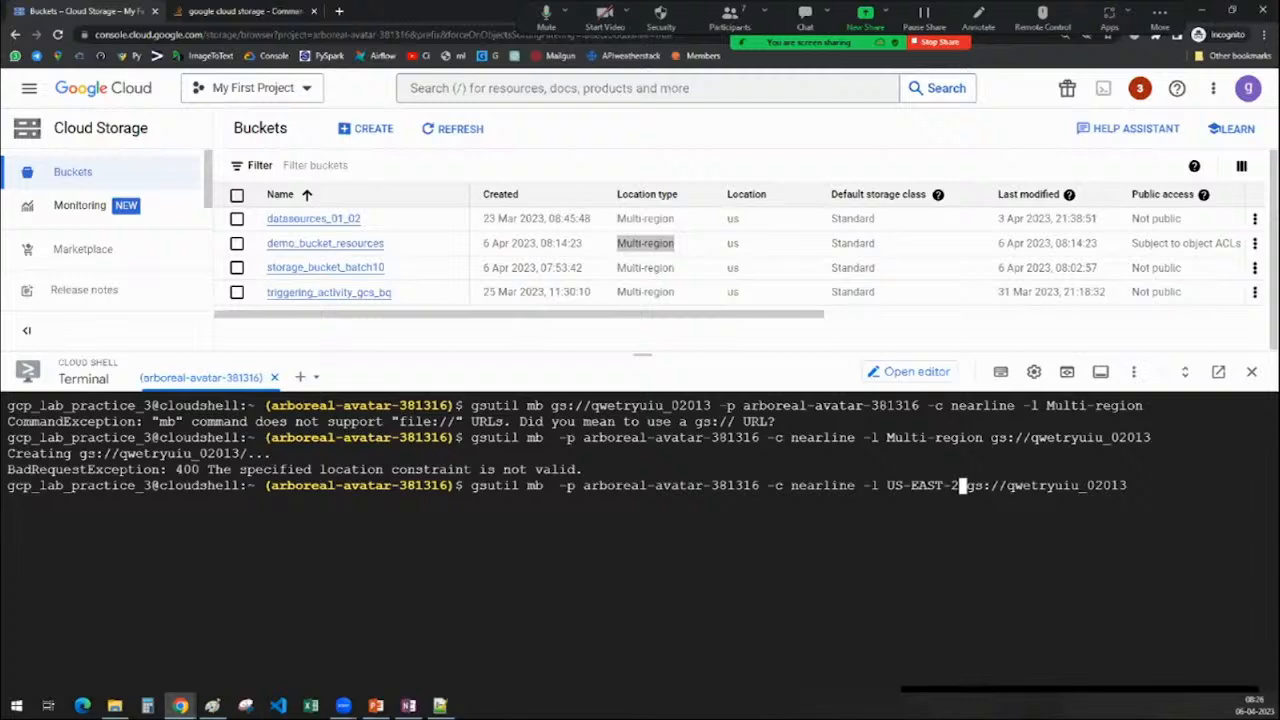
type("1")
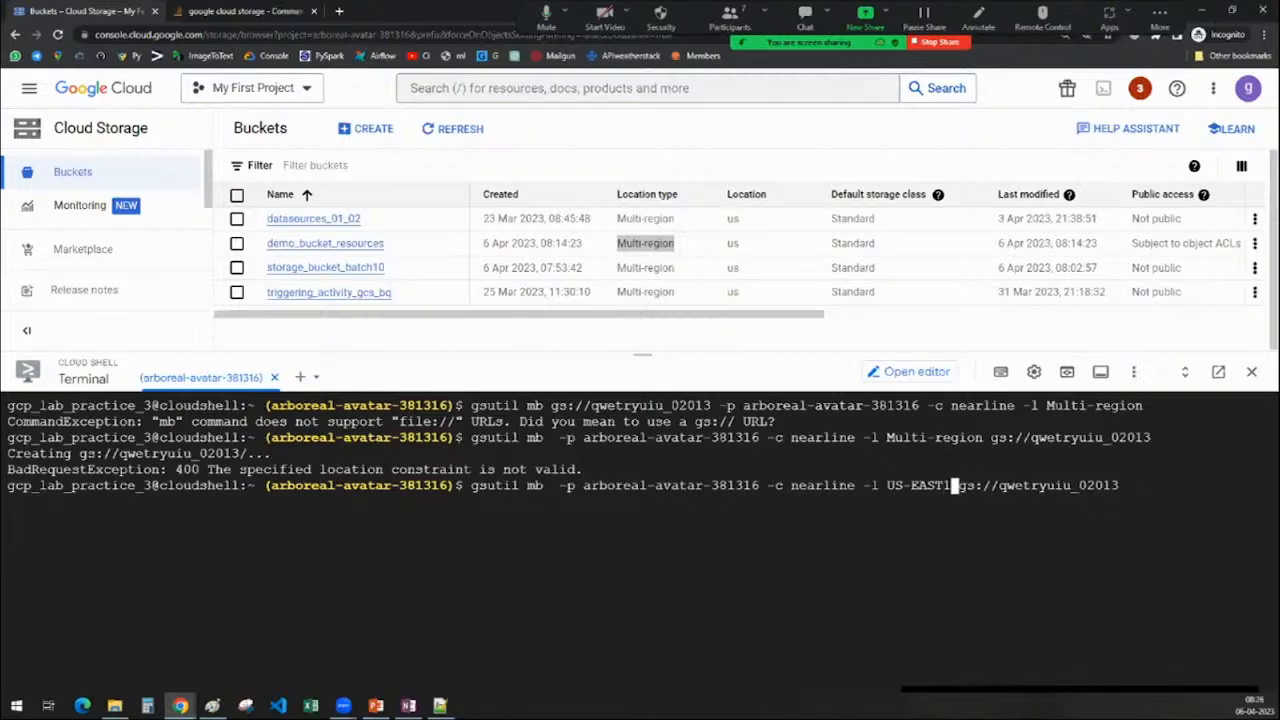
key("Return")
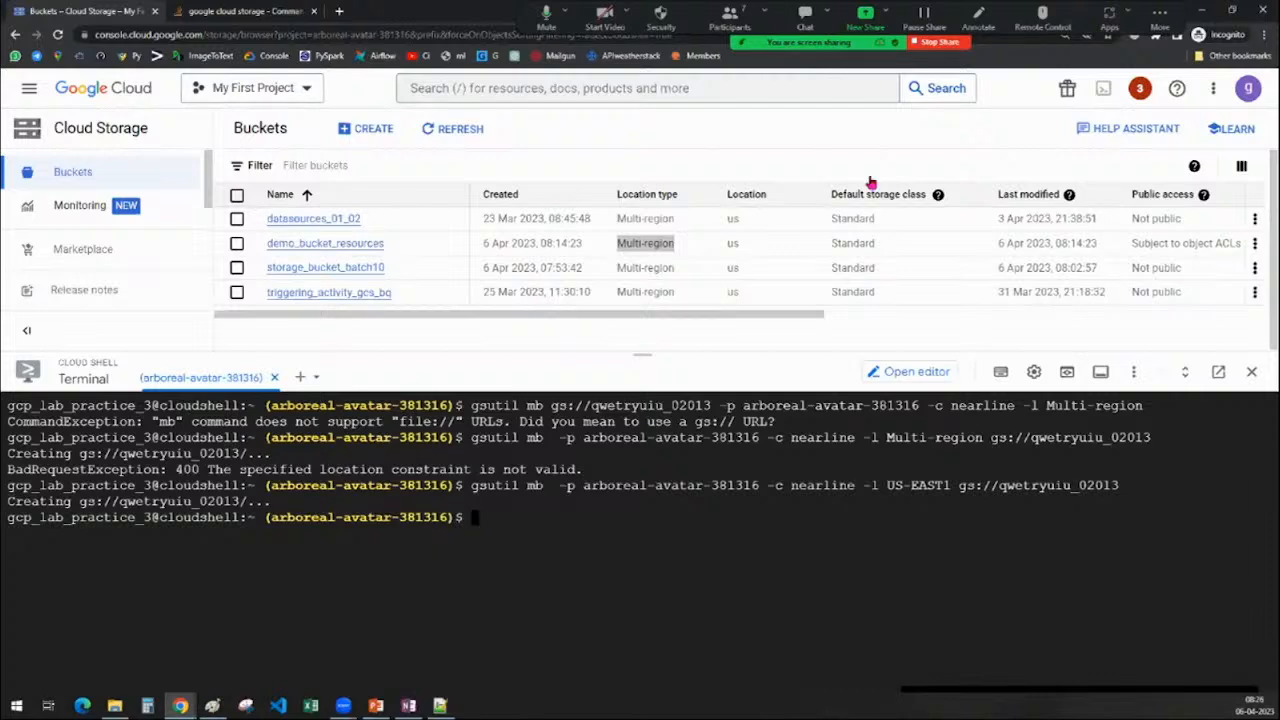
Refresh the bucket list and check qwetryuiu_02013's Region location type in us-east1
left_click(419, 133)
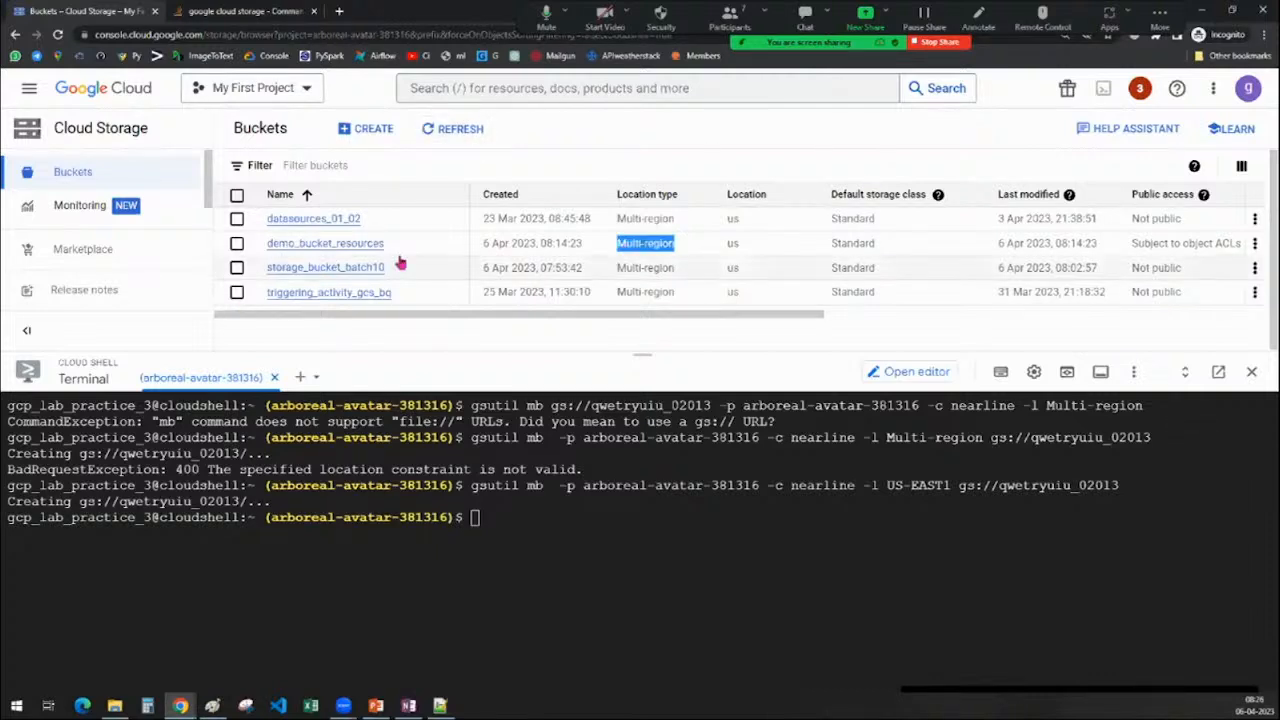
left_click(237, 268)
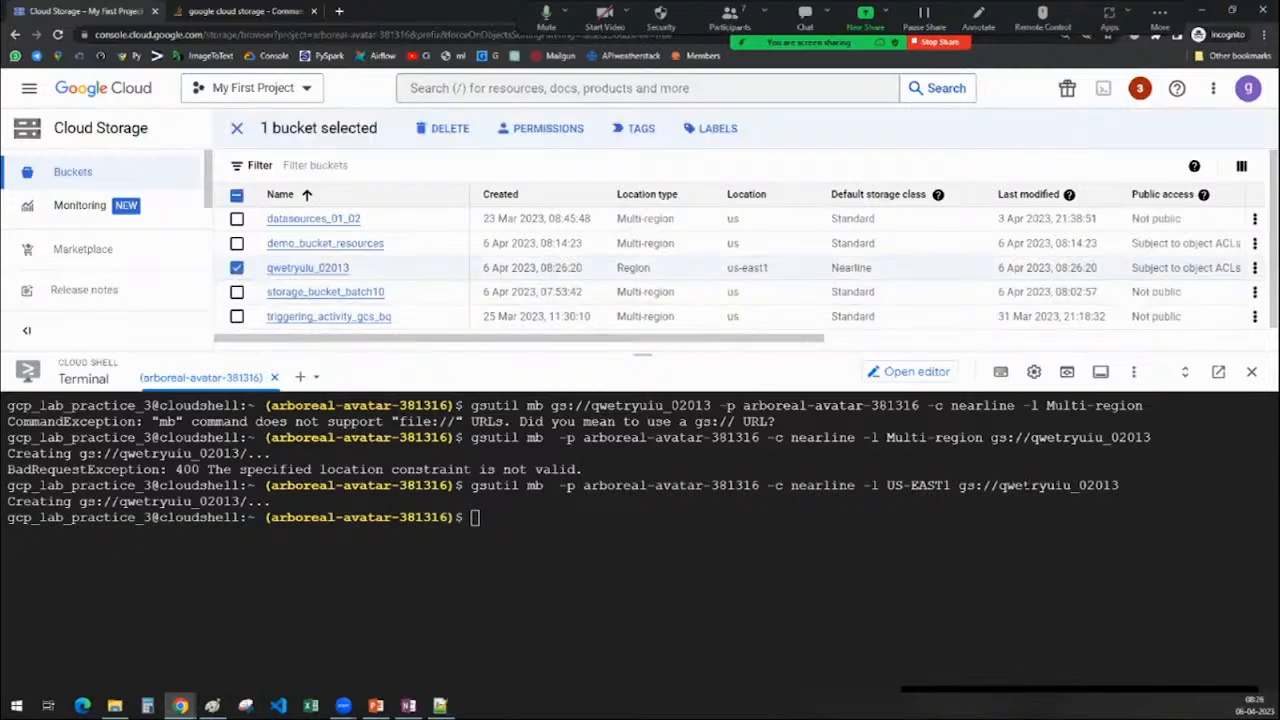
left_click_drag(998, 485, 1159, 504)
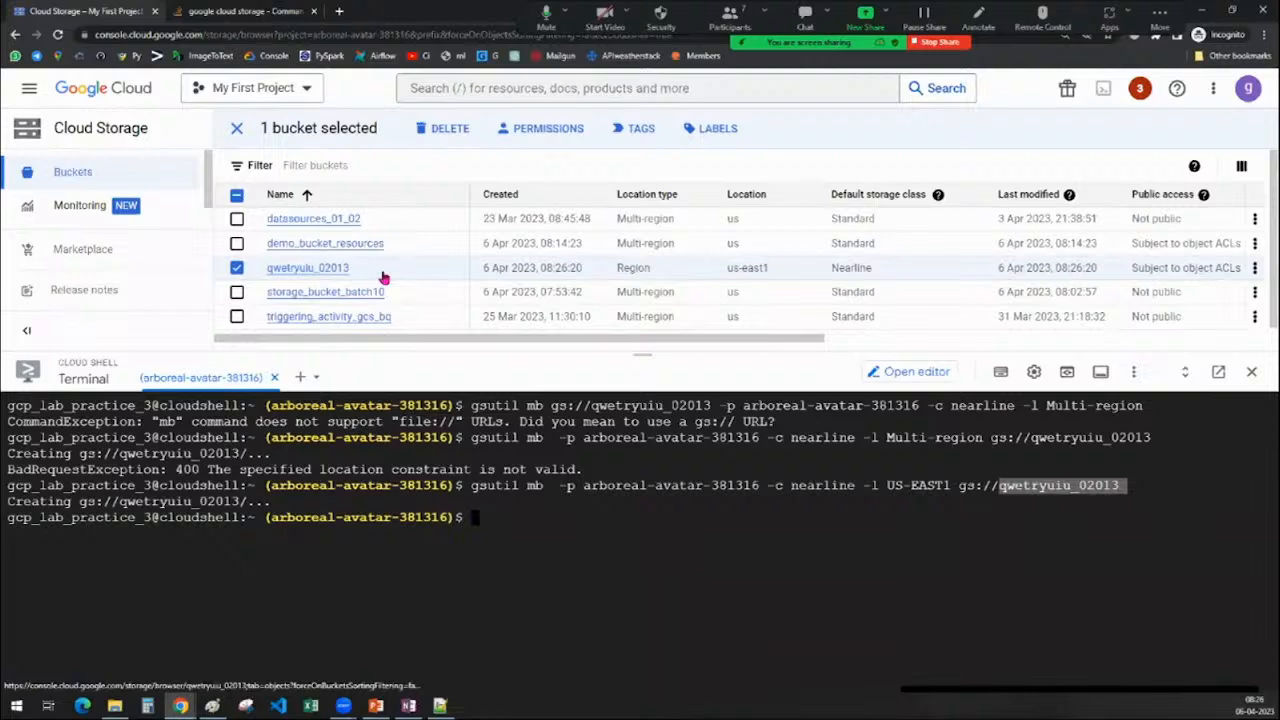
left_click_drag(615, 270, 777, 277)
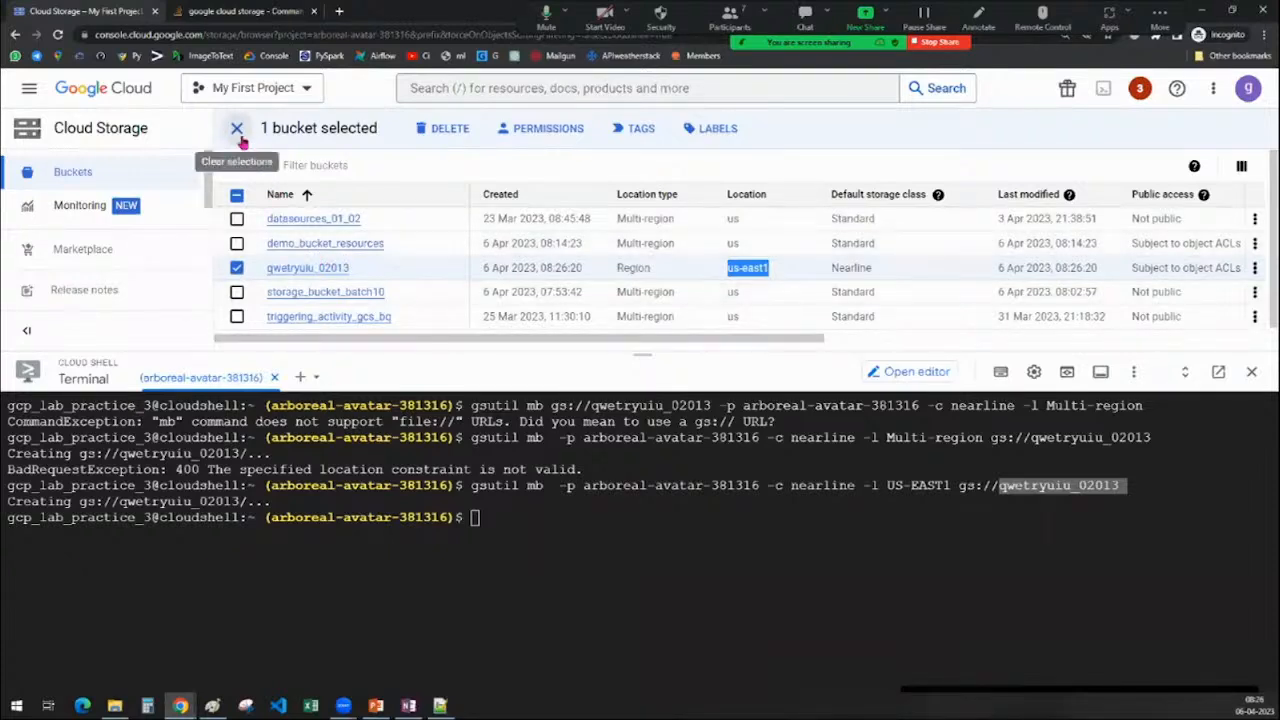
left_click(236, 268)
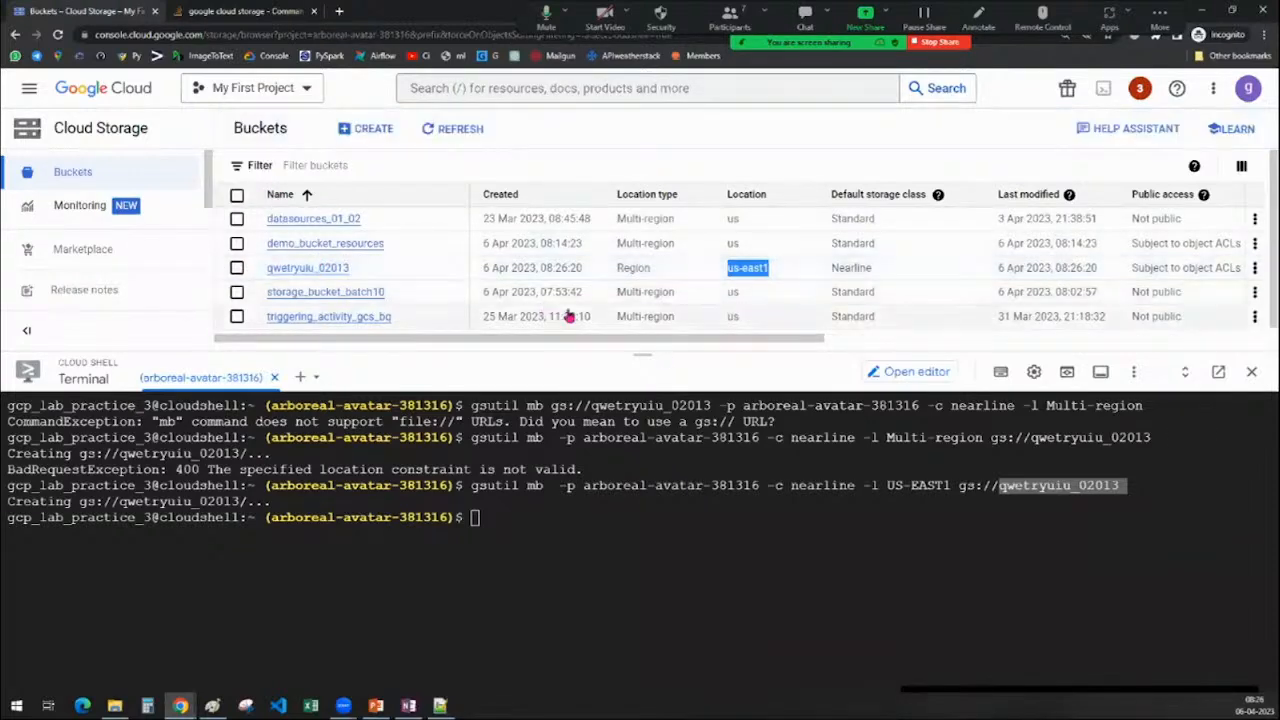
left_click(517, 530)
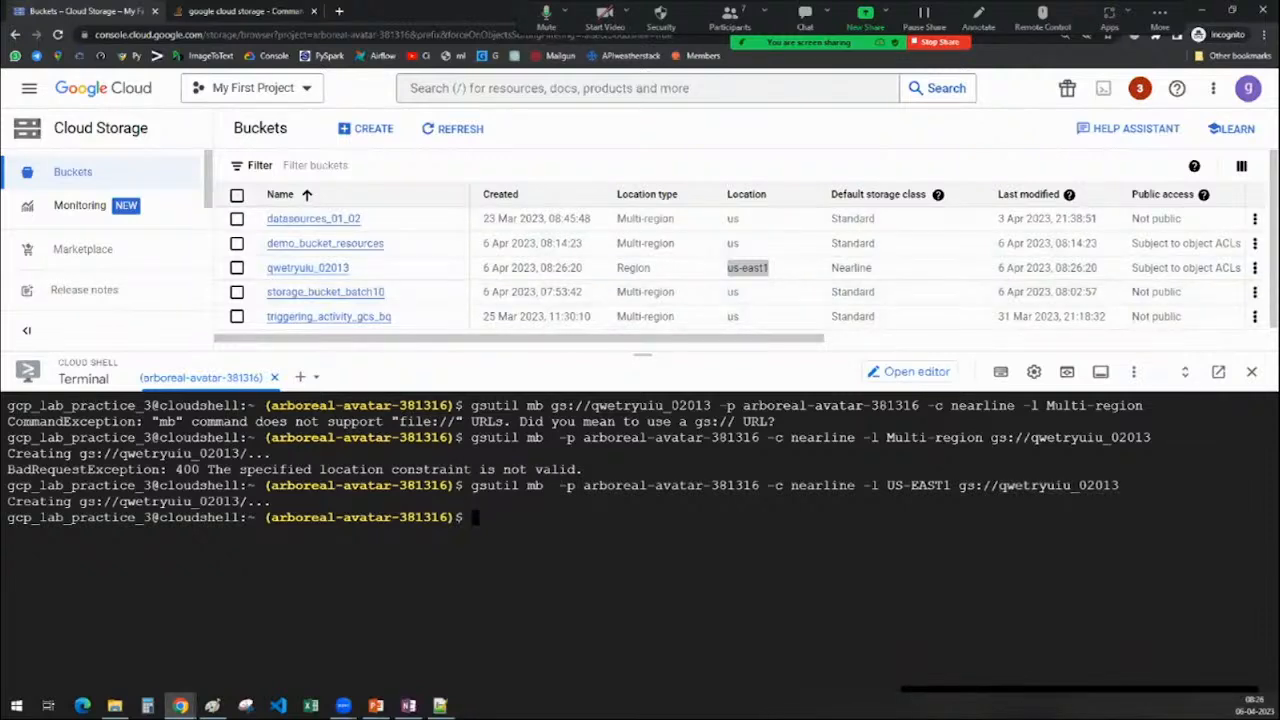
Review the gsutil commands table in OneNote, then start typing gsutil rm in Cloud Shell
left_click(409, 708)
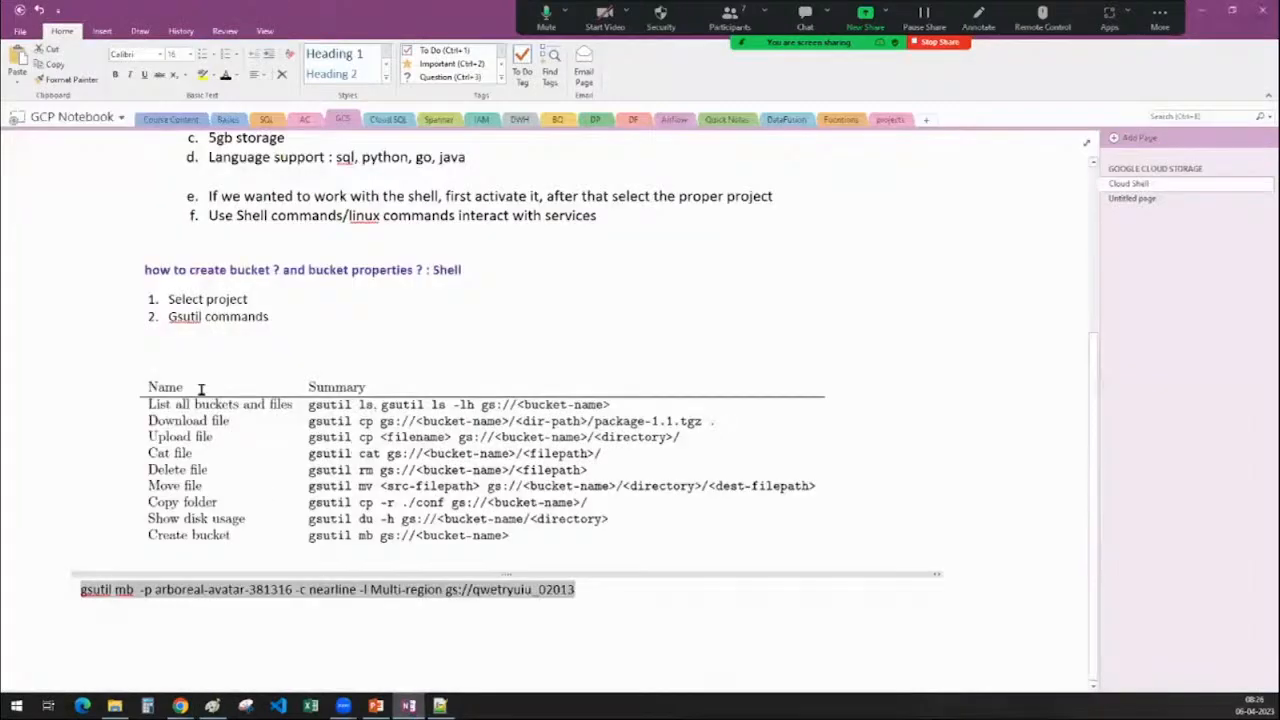
left_click(245, 440)
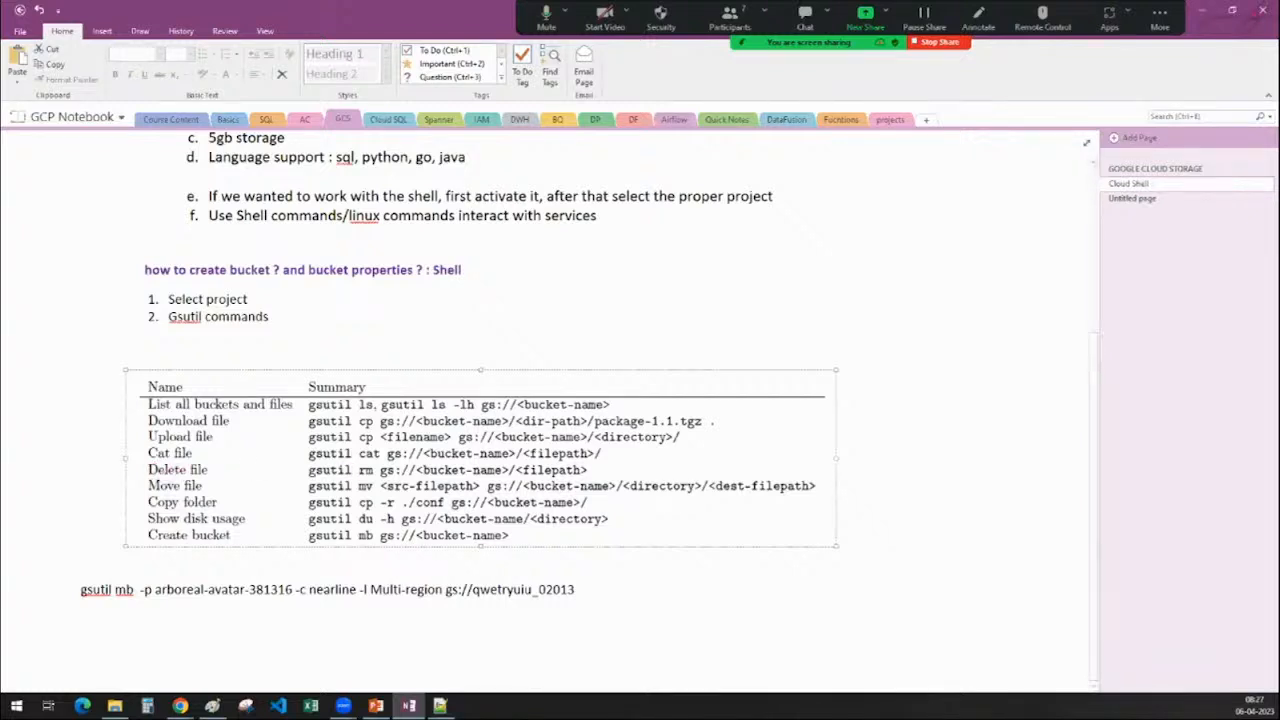
left_click(1208, 9)
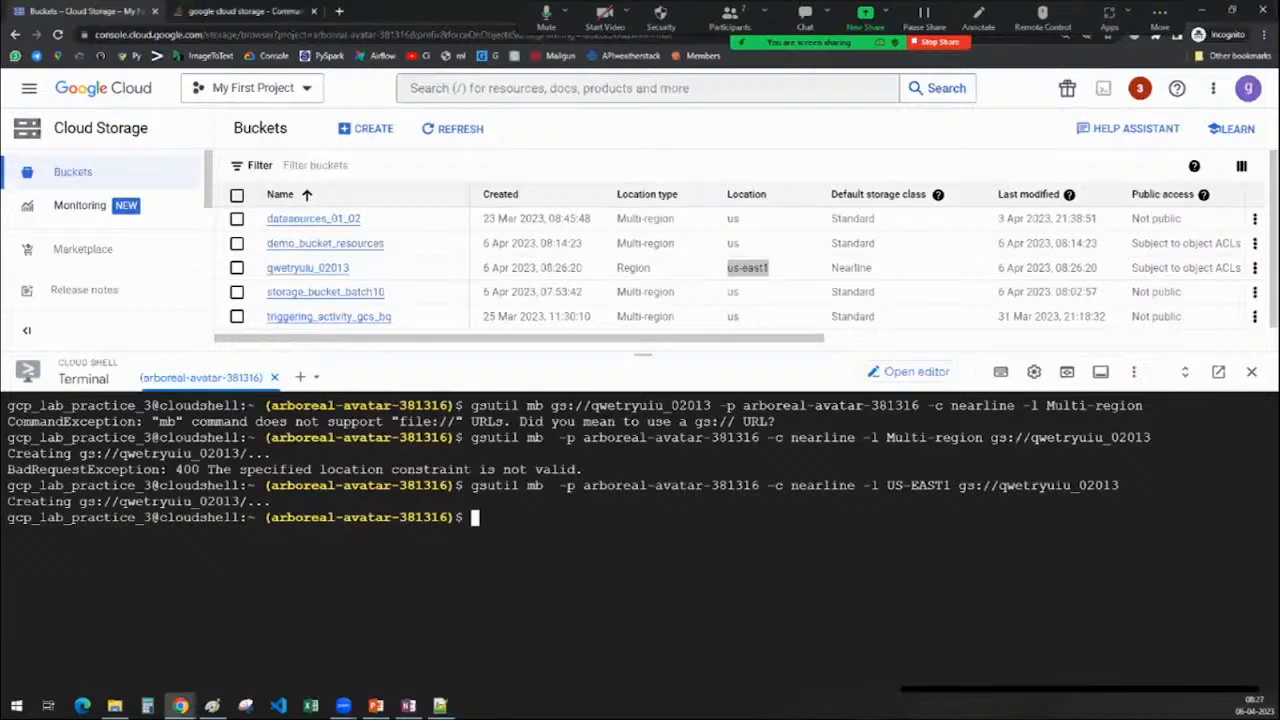
type("DUSTIL")
key("BackSpace")
key("BackSpace")
key("BackSpace")
key("BackSpace")
key("BackSpace")
key("BackSpace")
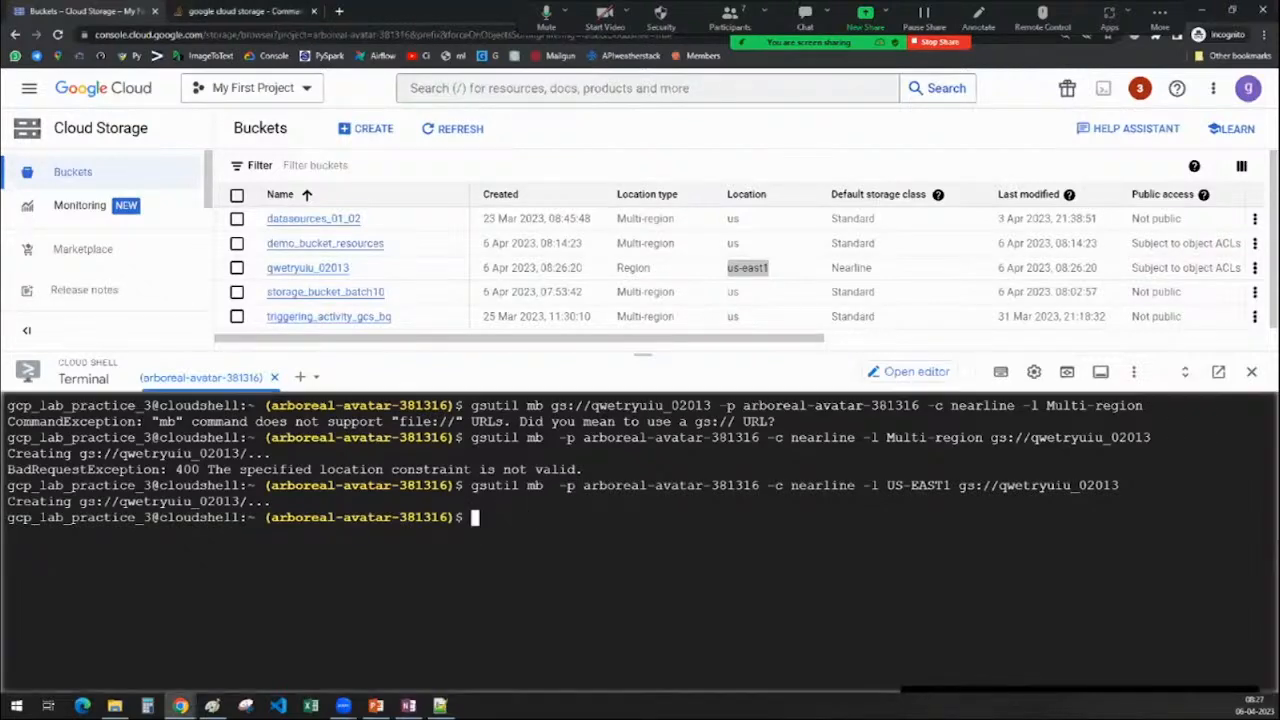
type("gsutil")
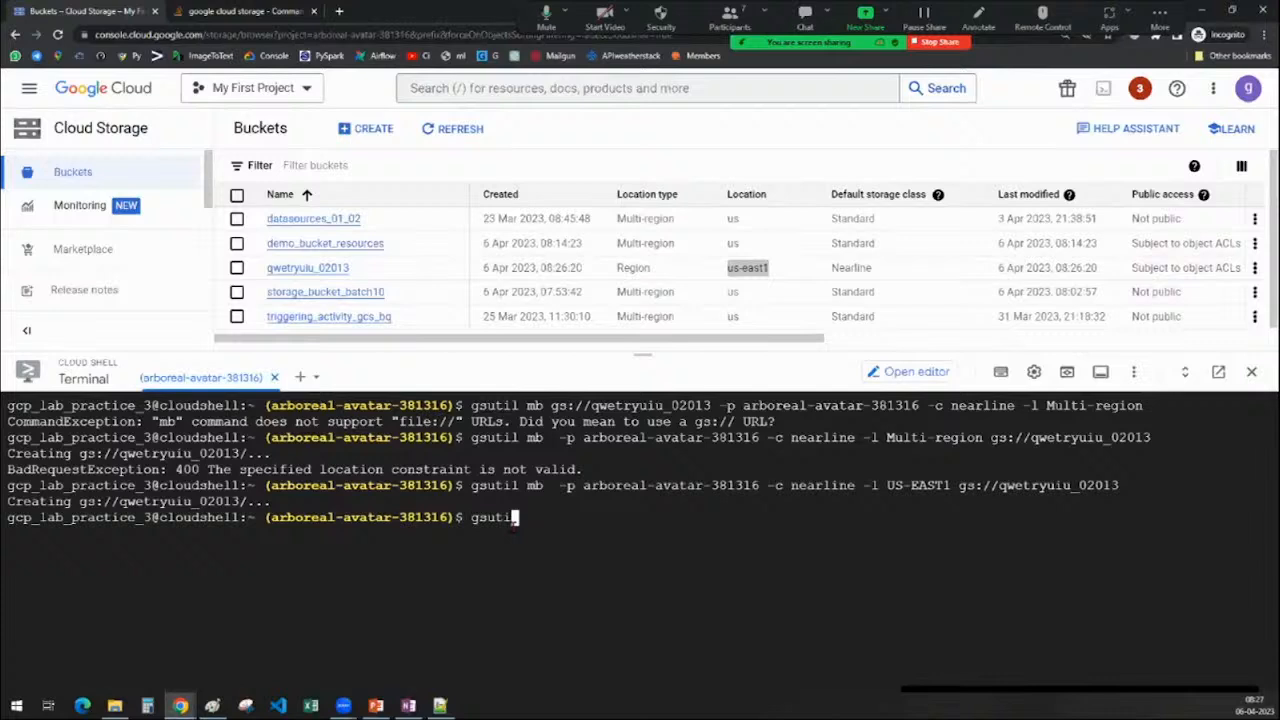
type(" rm")
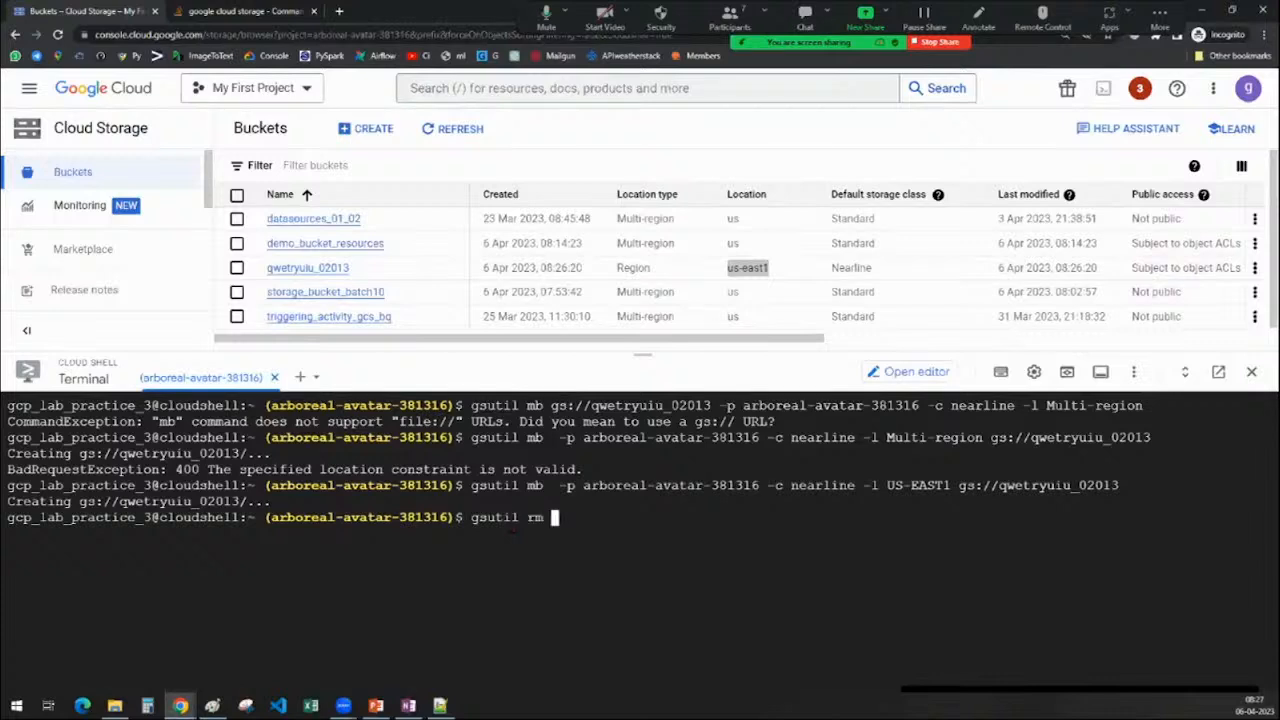
Run gsutil rm gs://qwetryuiu_02013 using the copied bucket name
left_click(236, 267)
left_click_drag(359, 270, 264, 268)
key("ctrl+c")
left_click(555, 518)
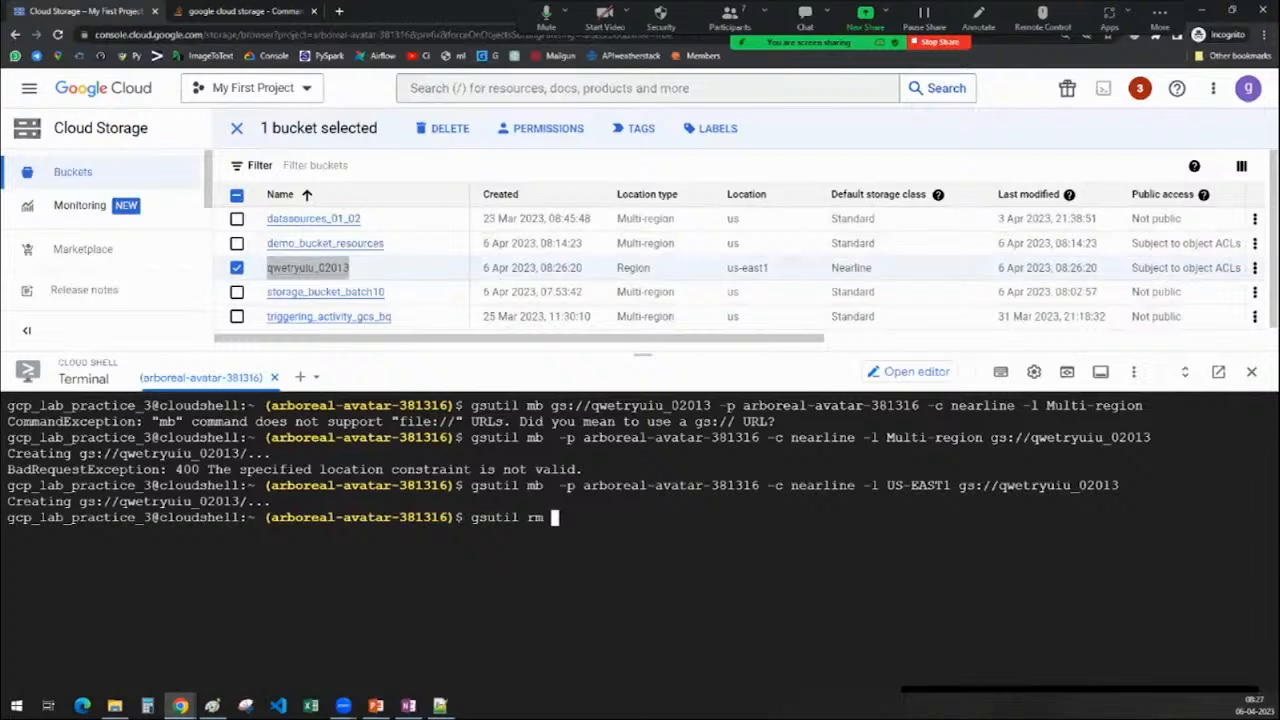
type("gs://")
key("ctrl+v")
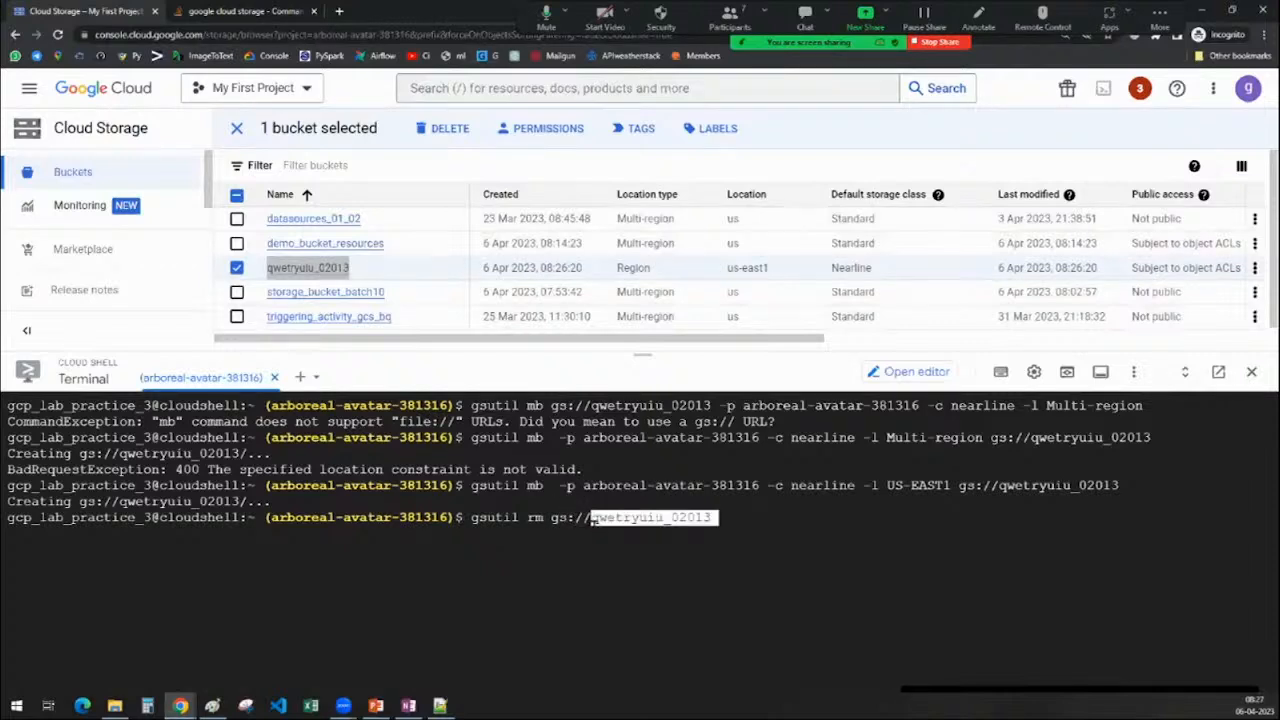
key("Return")
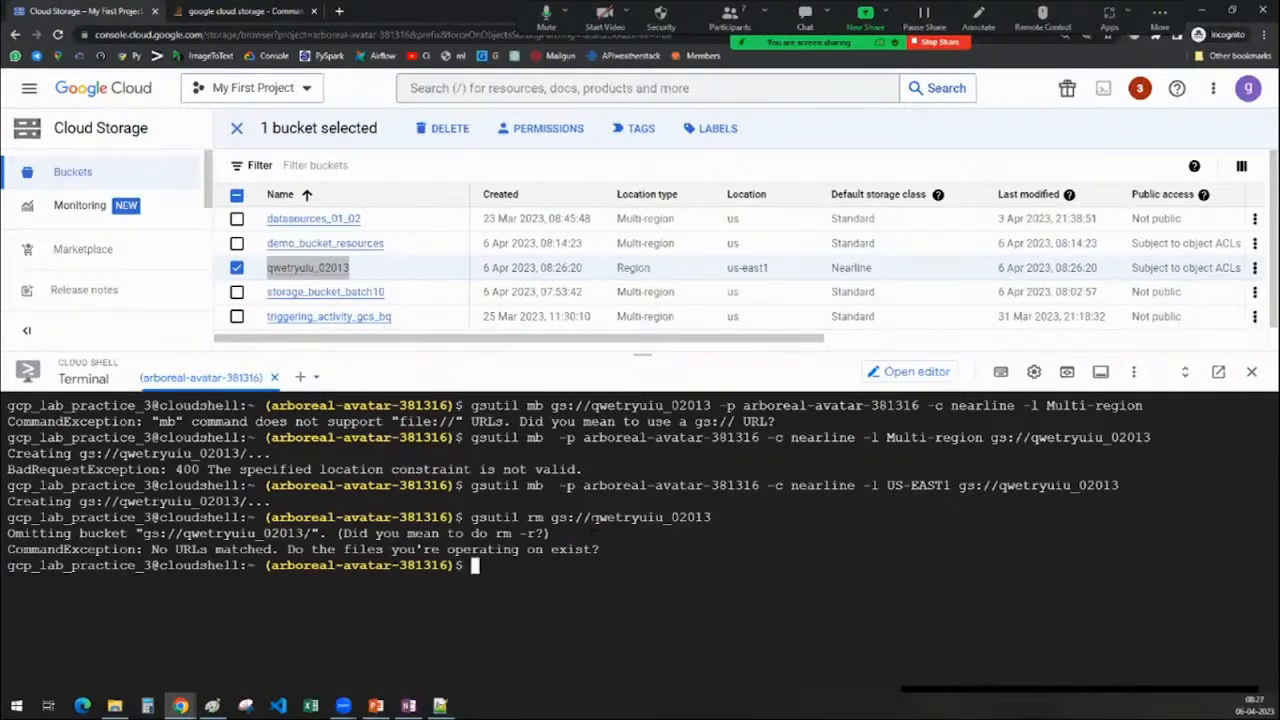
Rerun the removal as gsutil rm -r gs://qwetryuiu_02013 and refresh the bucket list
key("Up")
key("Left")
key("Left")
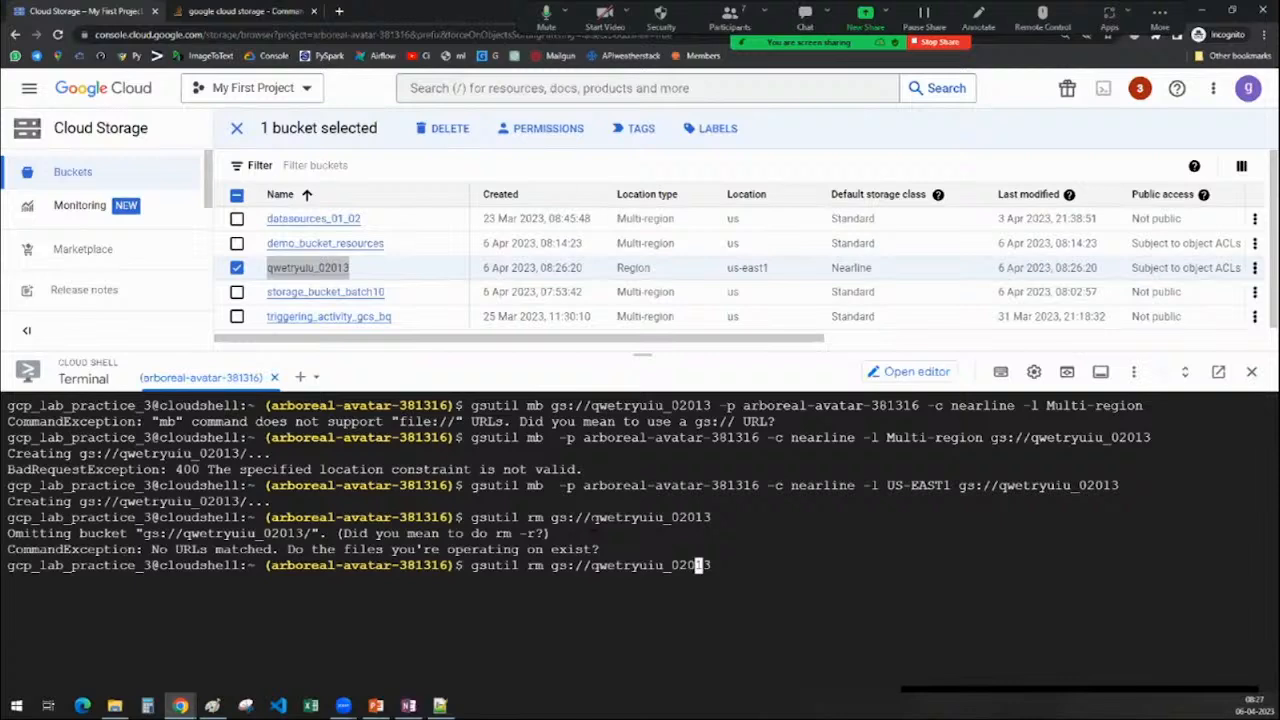
key("ctrl+Left")
key("ctrl+Left")
key("ctrl+Left")
type("-r")
key("Return")
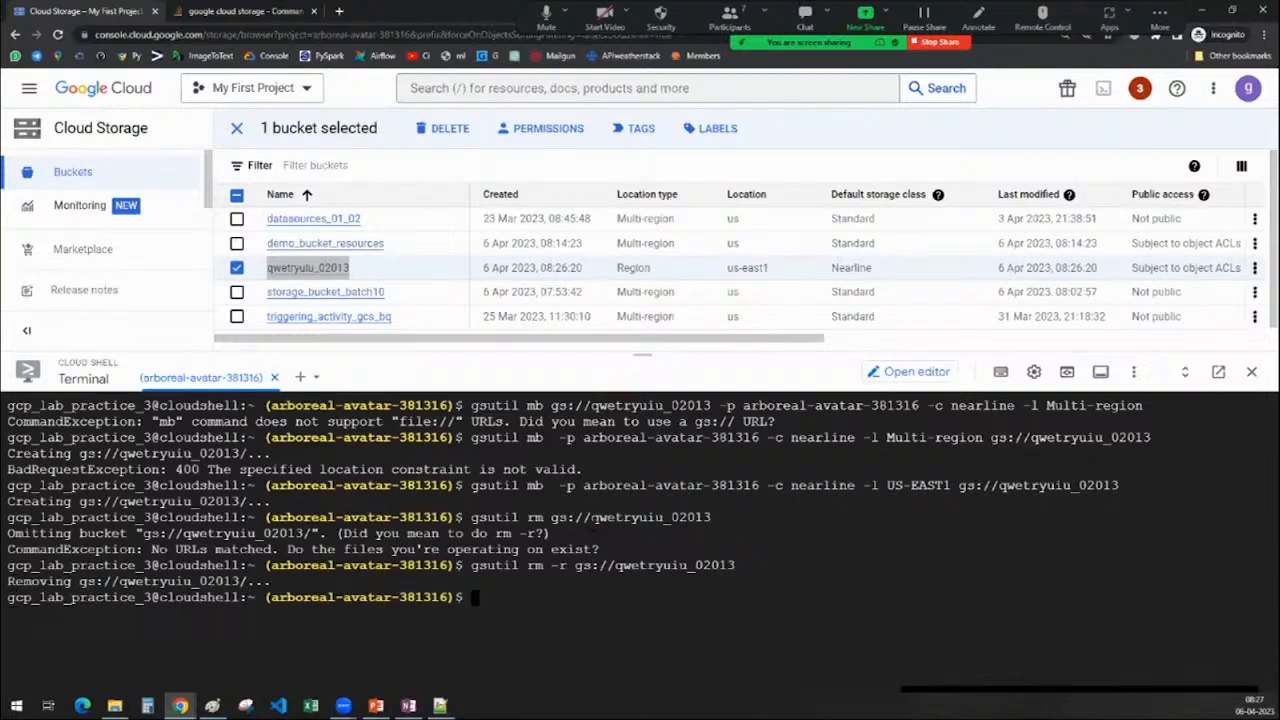
left_click(237, 128)
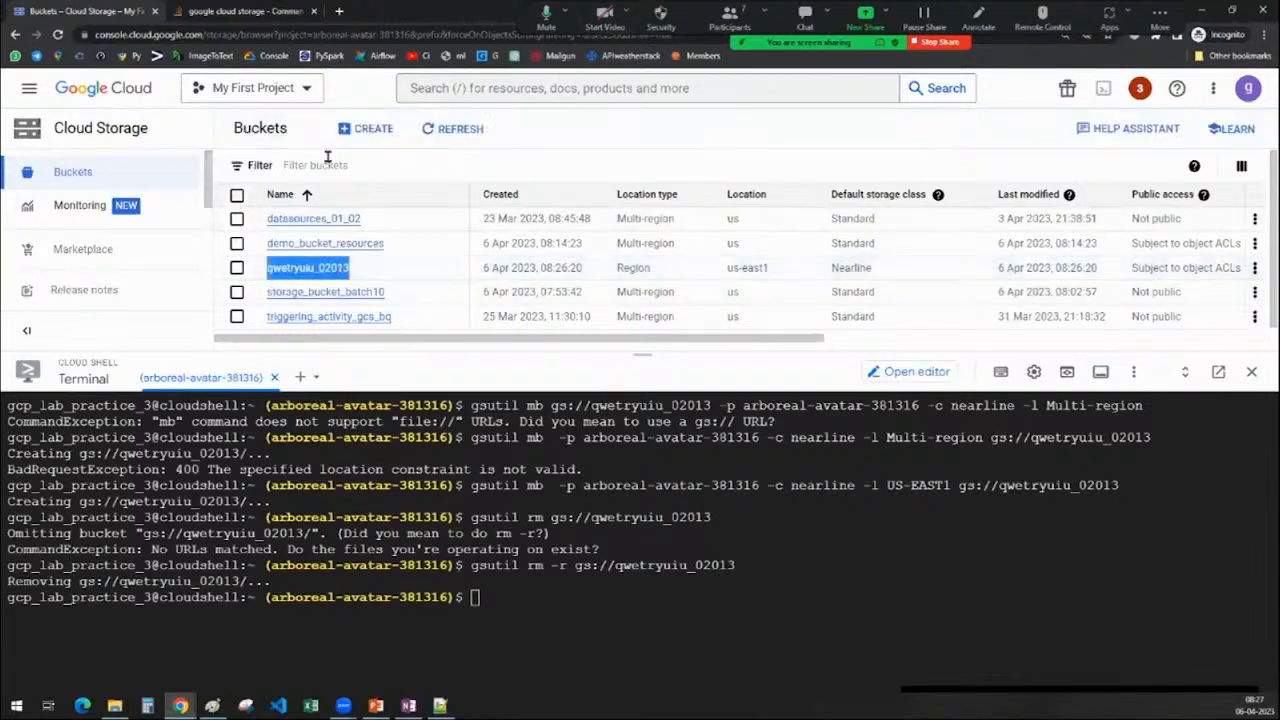
left_click(462, 129)
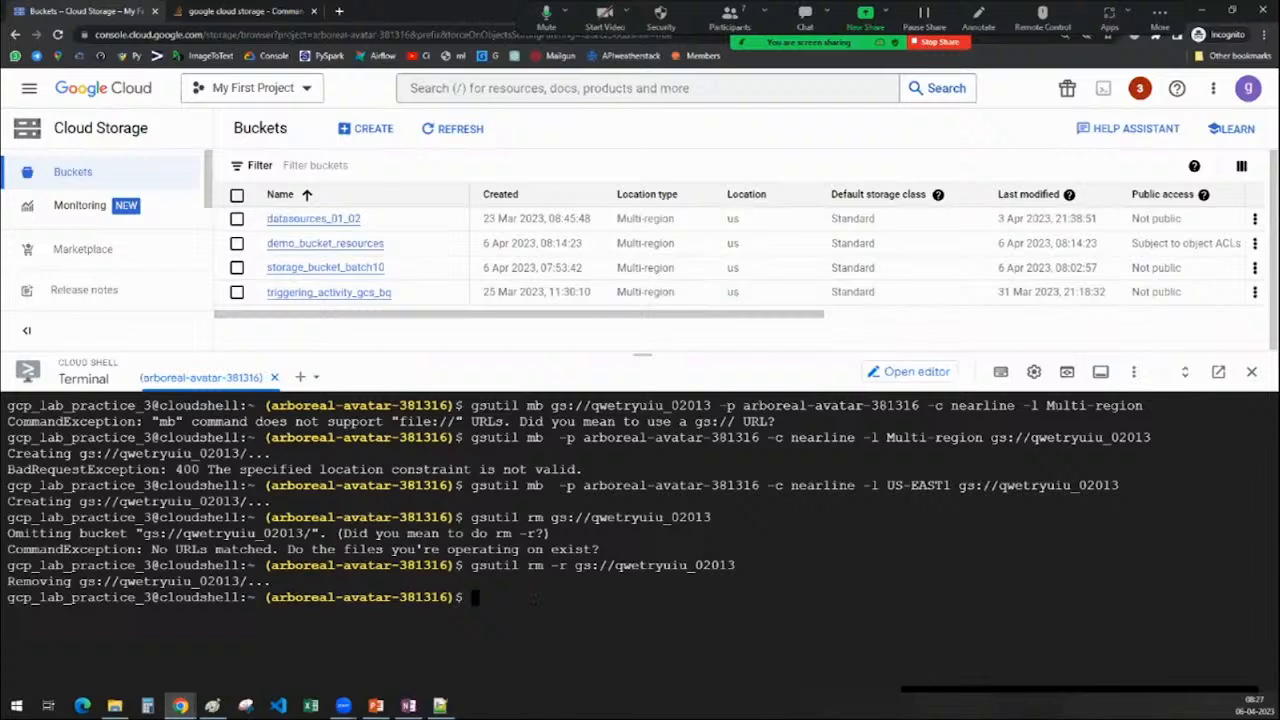
Open the object details of Javafile.js in the datasources_01_02 bucket
left_click(312, 250)
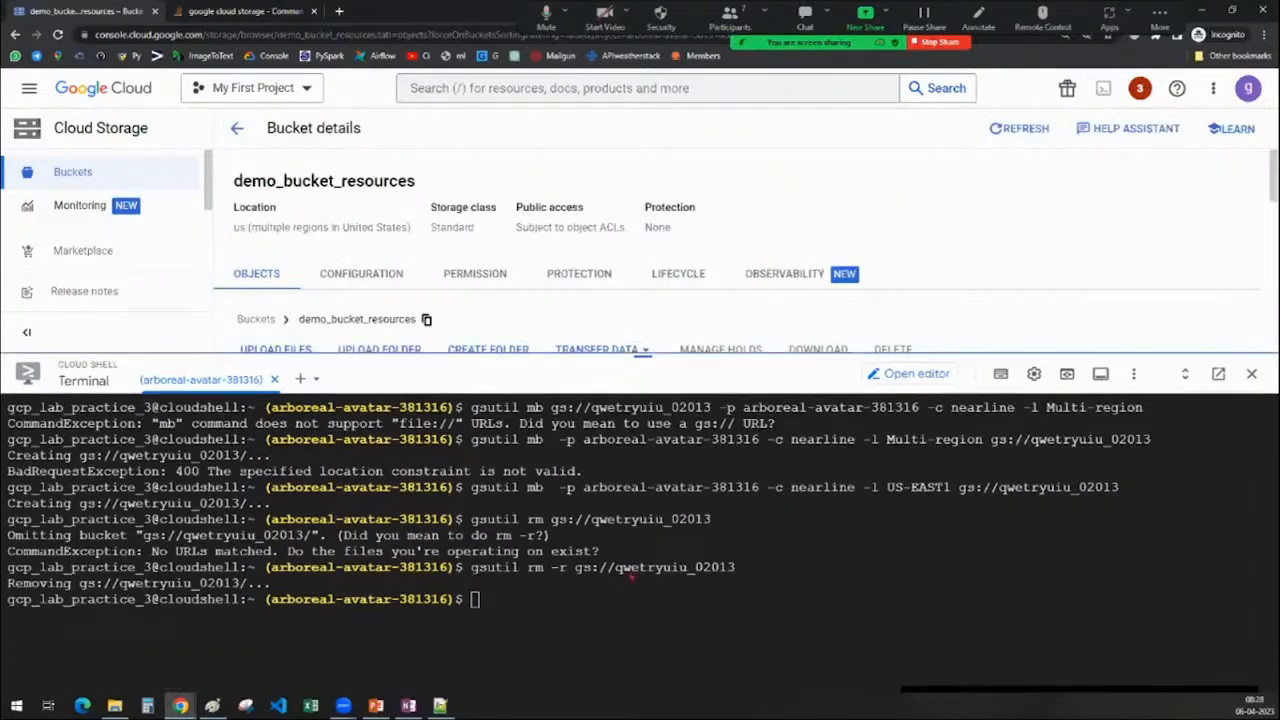
left_click_drag(640, 383, 634, 571)
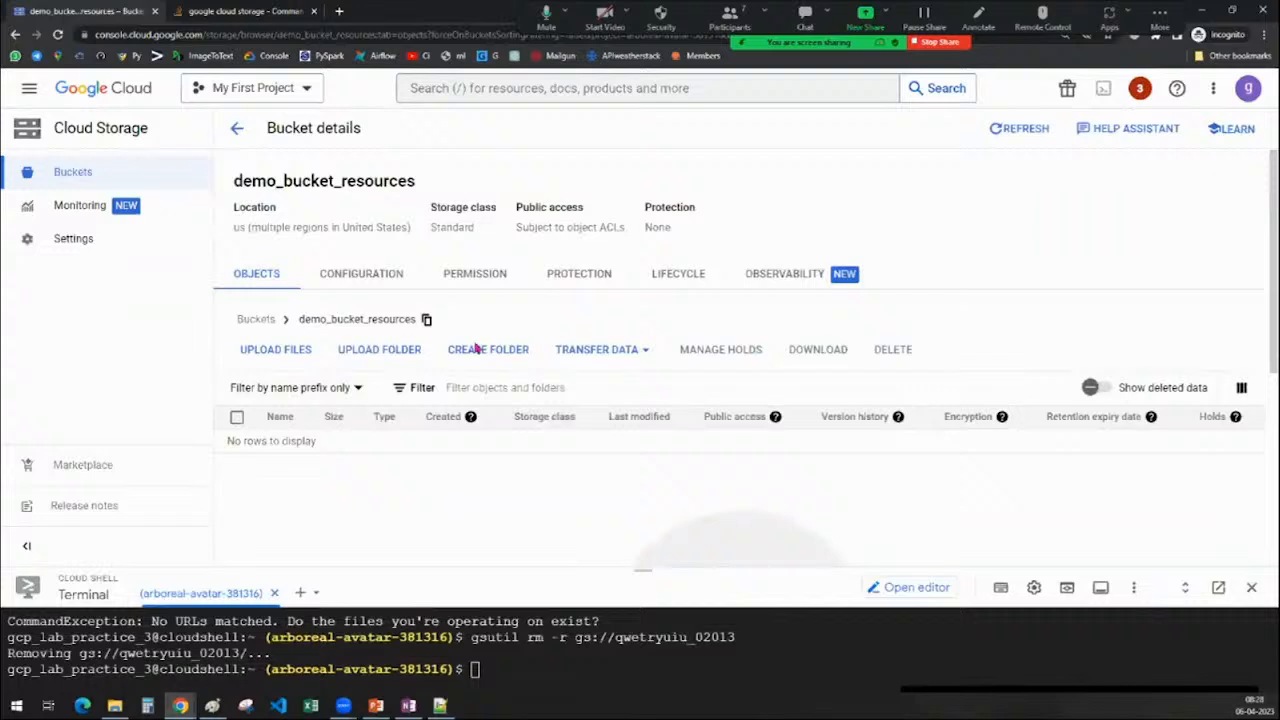
left_click(238, 128)
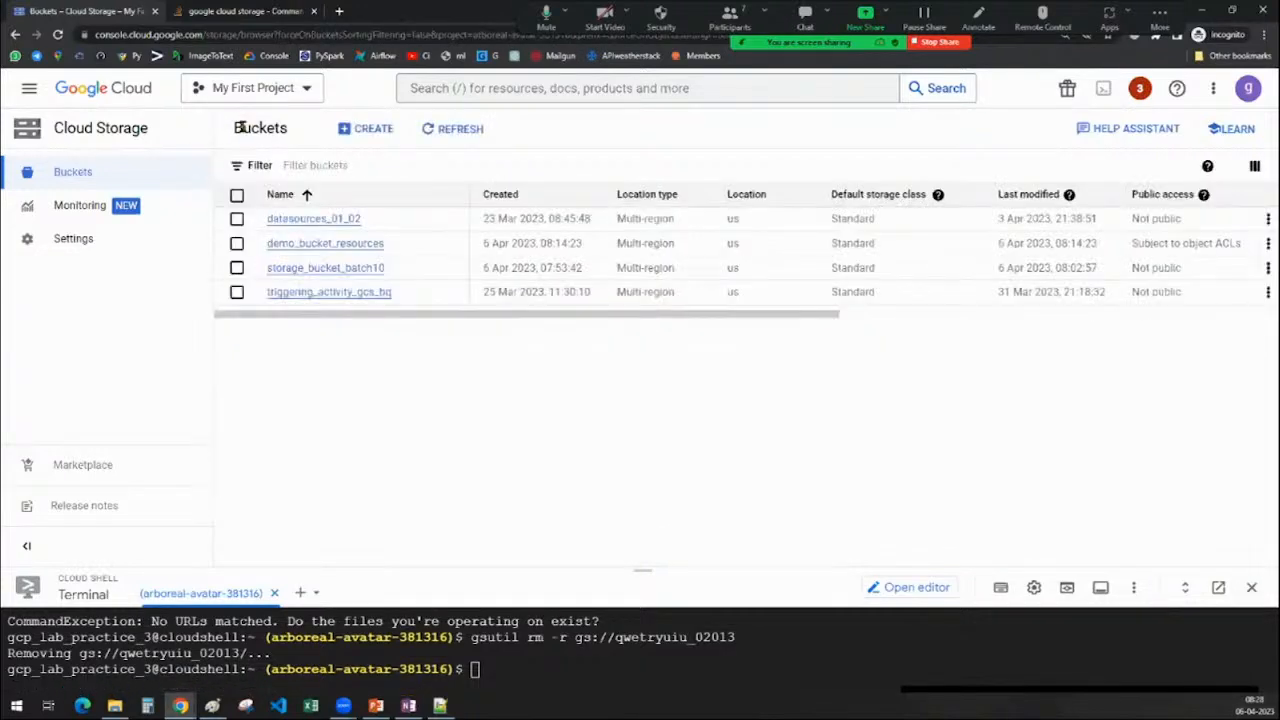
left_click(287, 227)
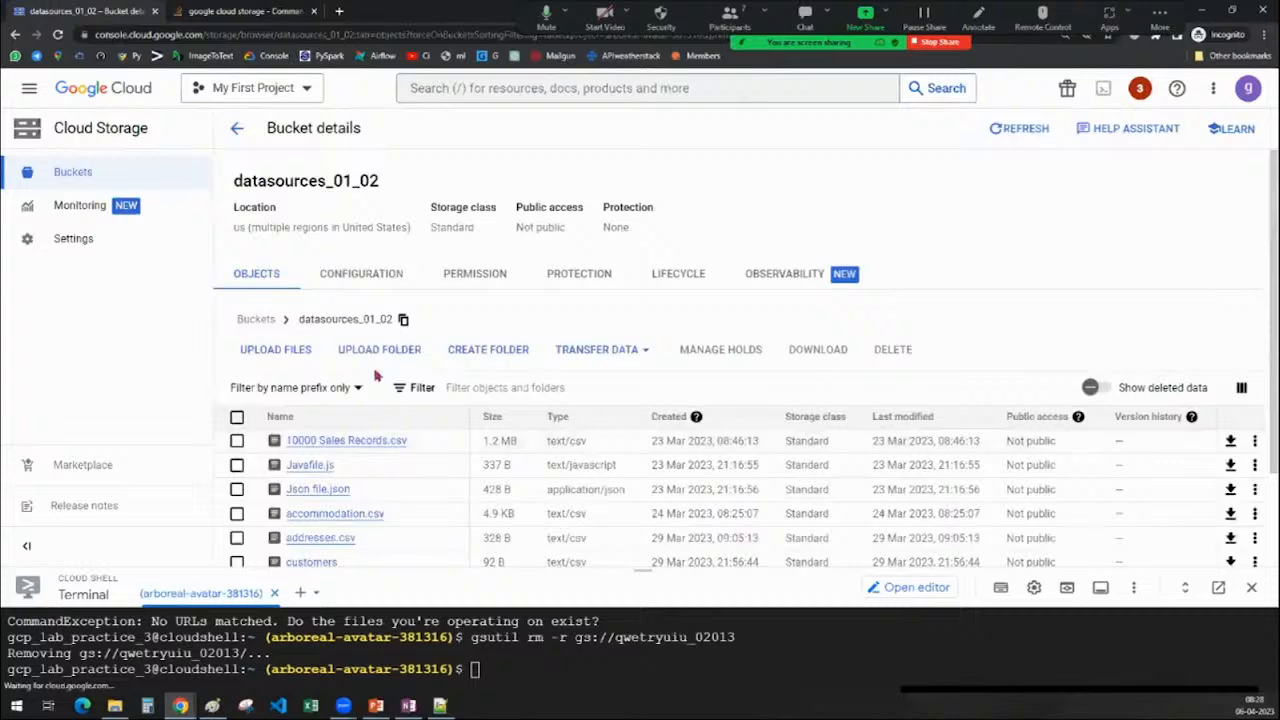
scroll(300, 360, "down", 2)
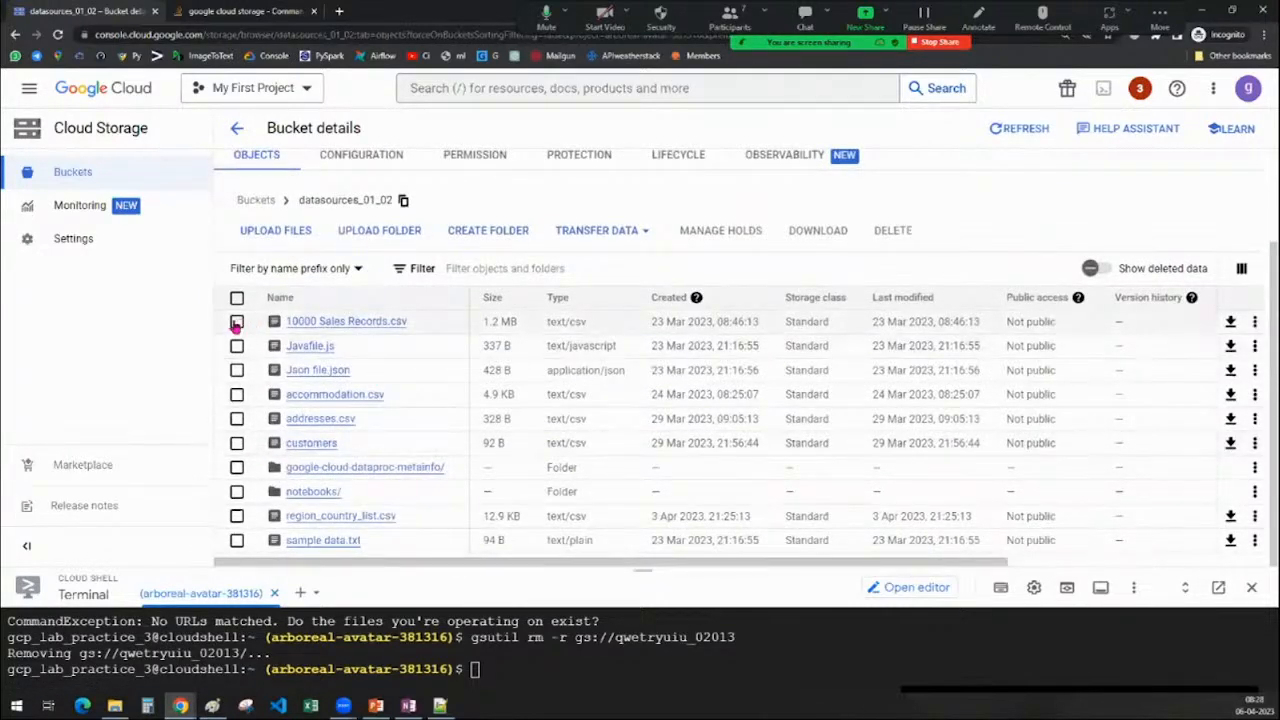
left_click(237, 346)
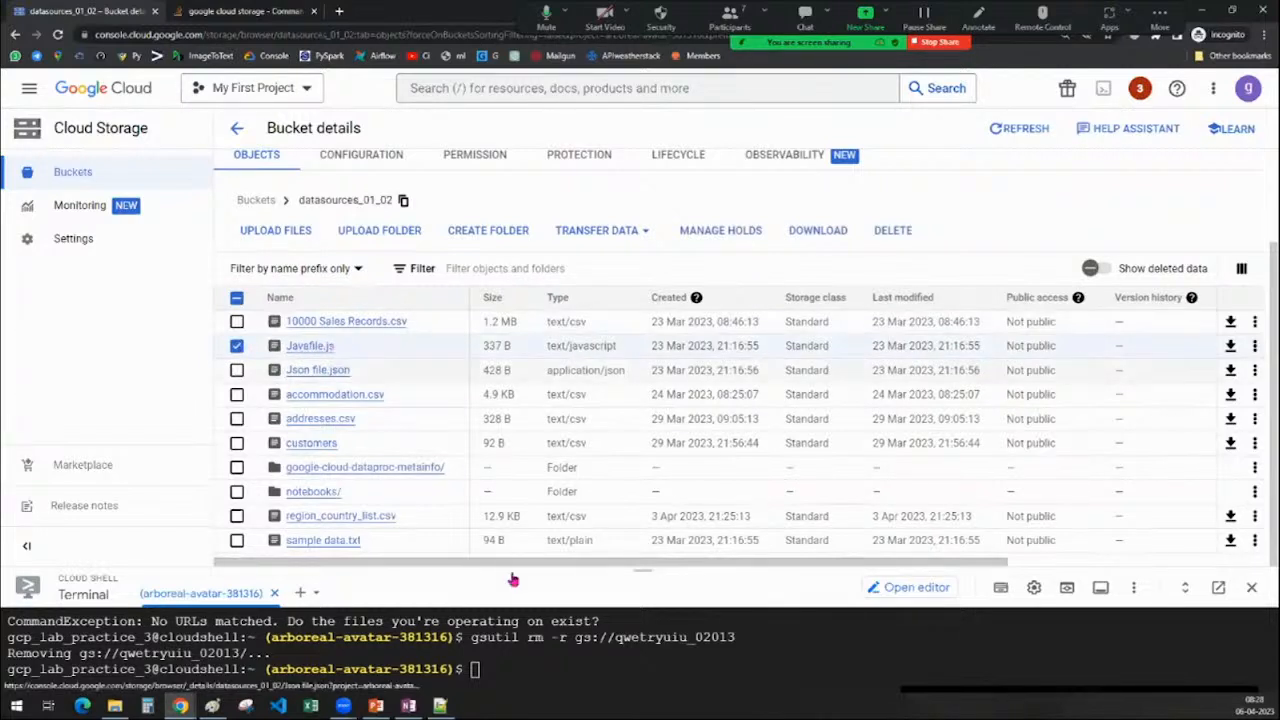
left_click(300, 347)
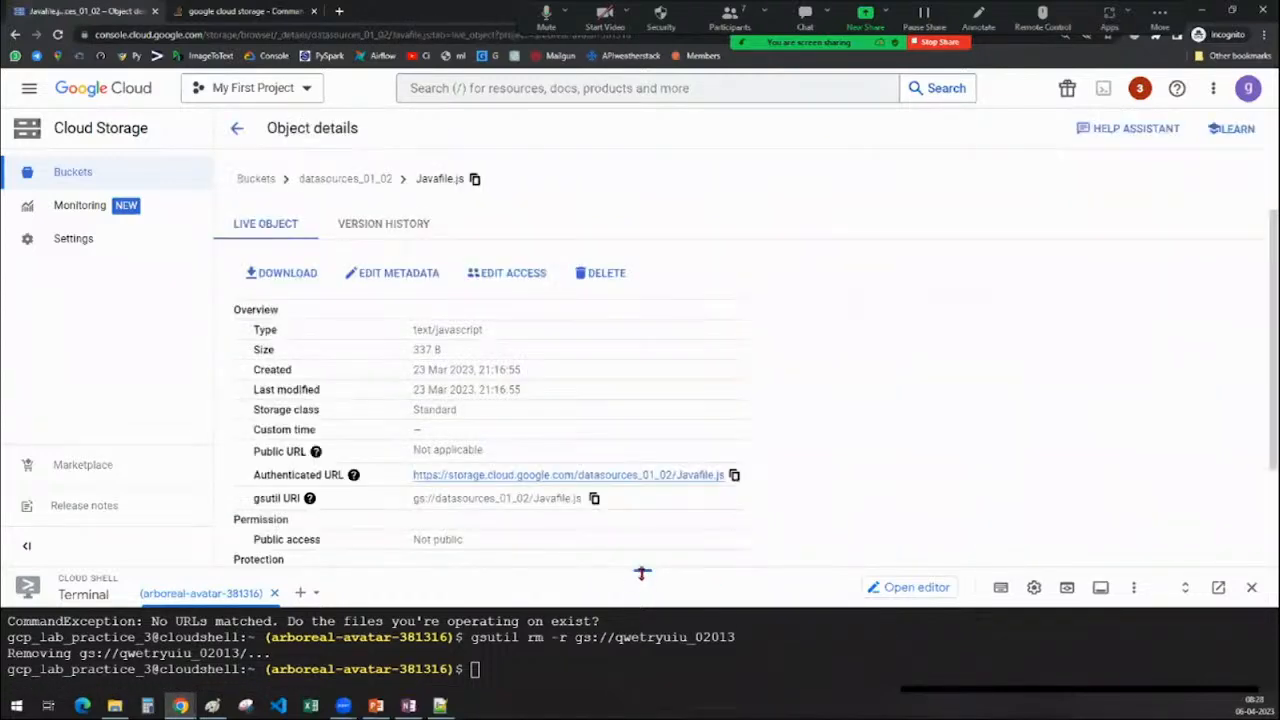
Check the OneNote gsutil notes and type 'gsutil cp' in Cloud Shell
left_click_drag(643, 578, 643, 318)
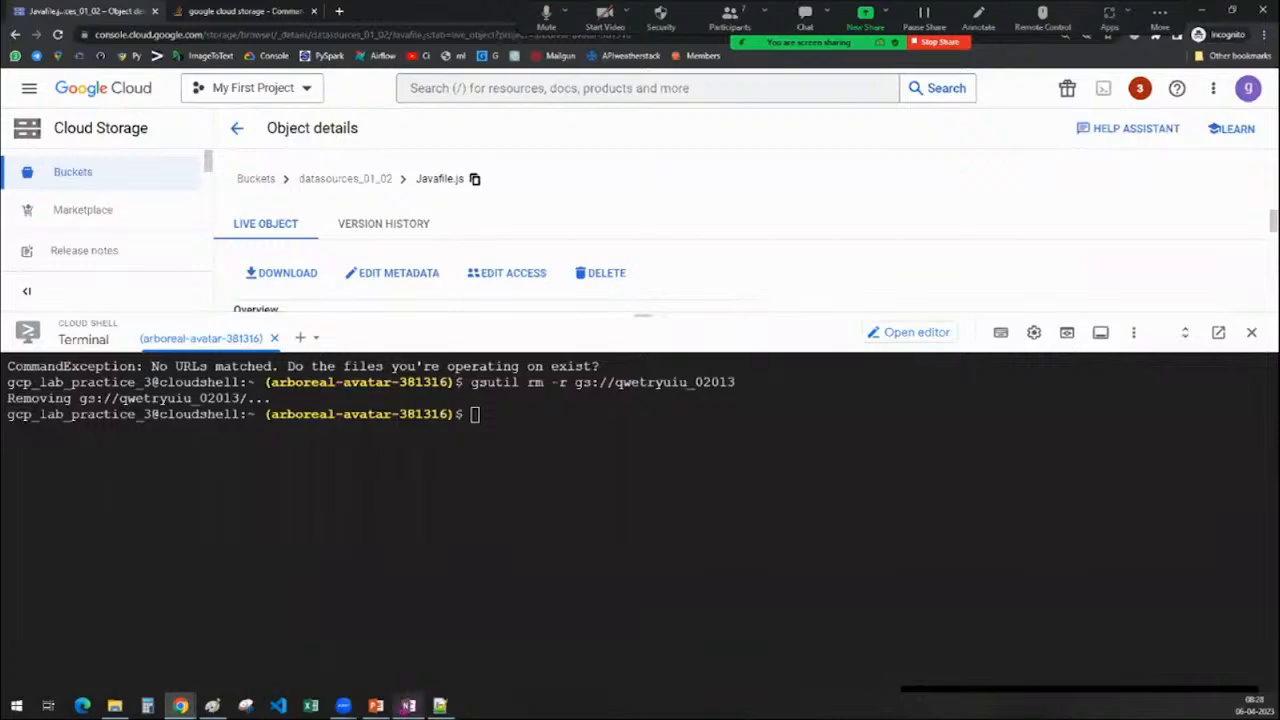
left_click(409, 706)
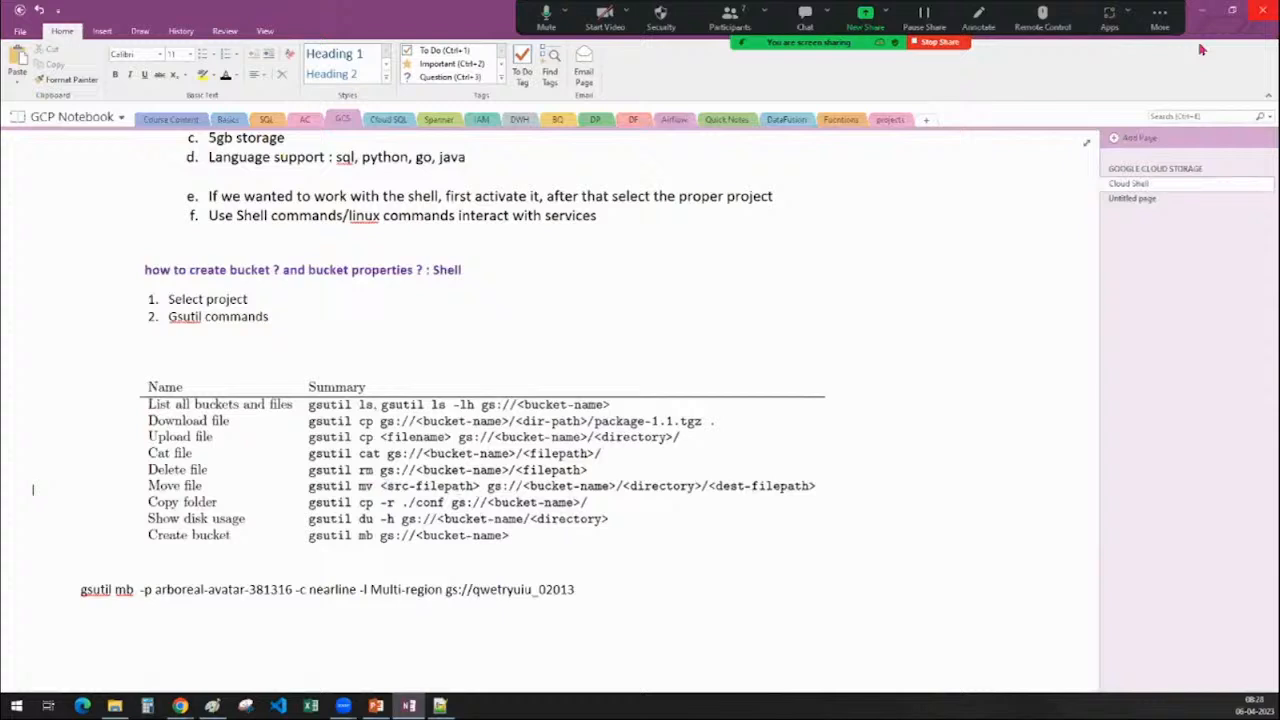
left_click(1201, 9)
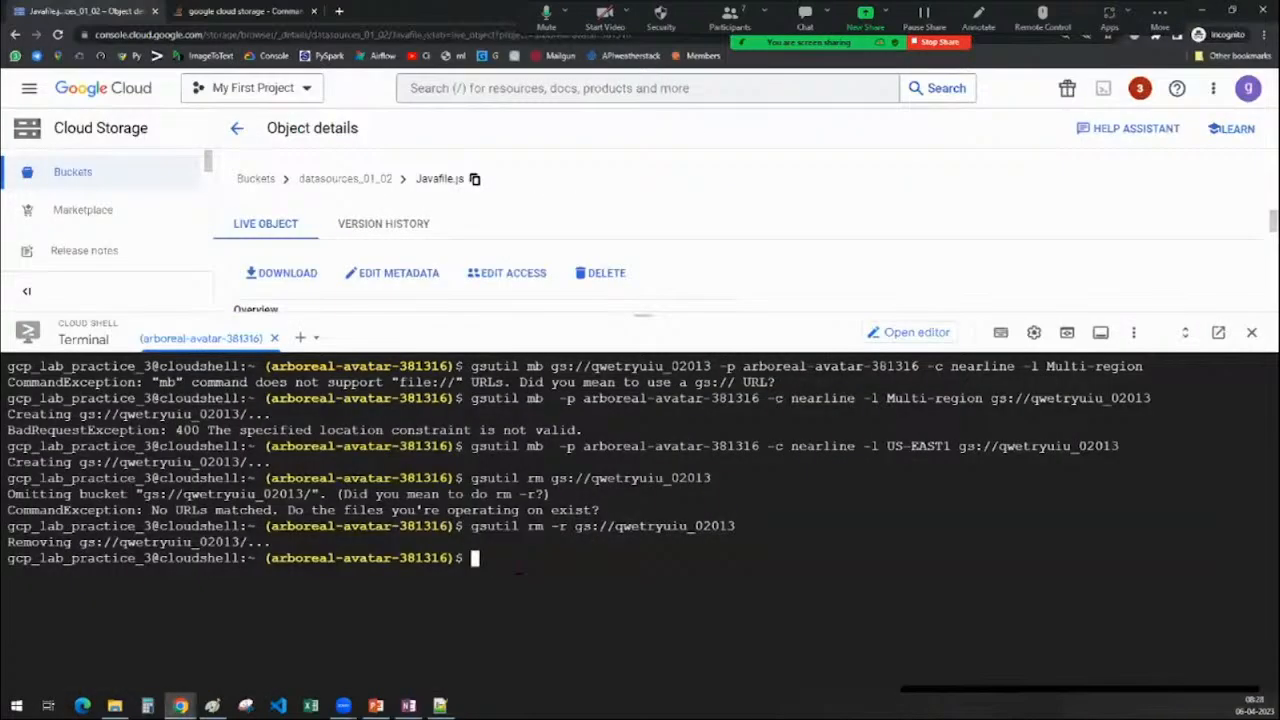
type("gsutil cp")
Copy Javafile.js's gsutil URI from the object overview
left_click_drag(634, 316, 615, 602)
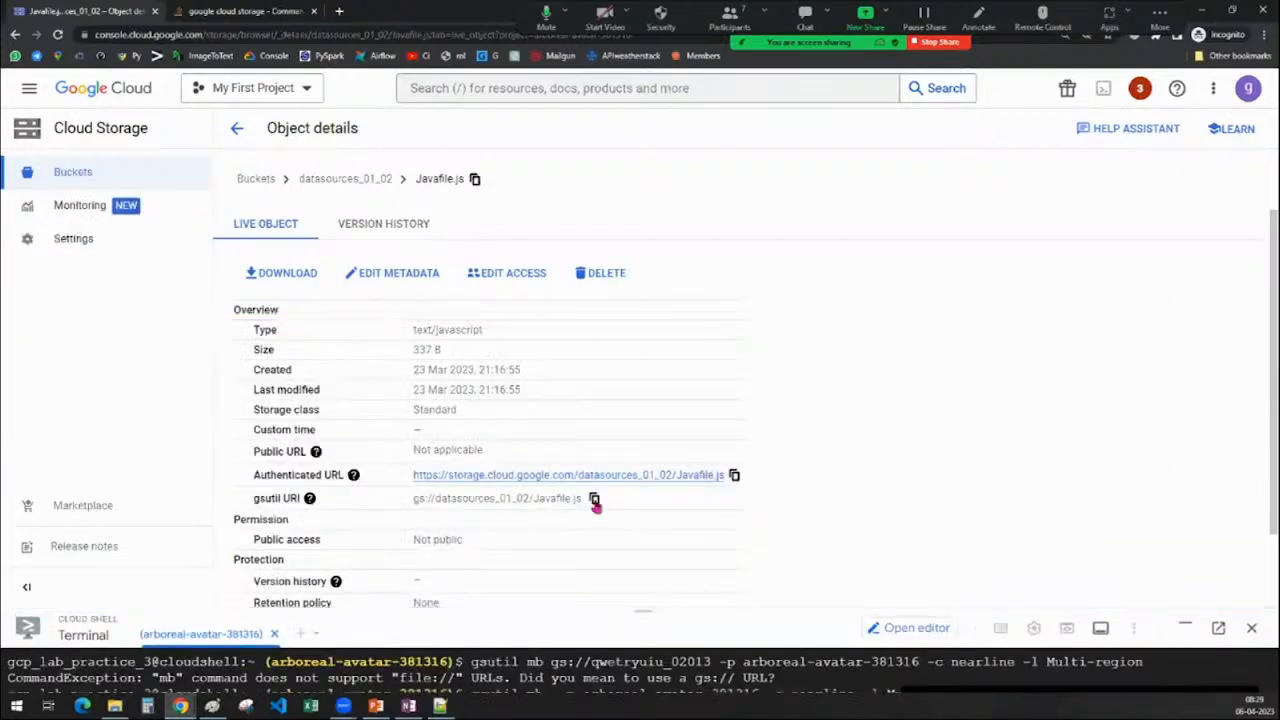
left_click_drag(414, 498, 584, 498)
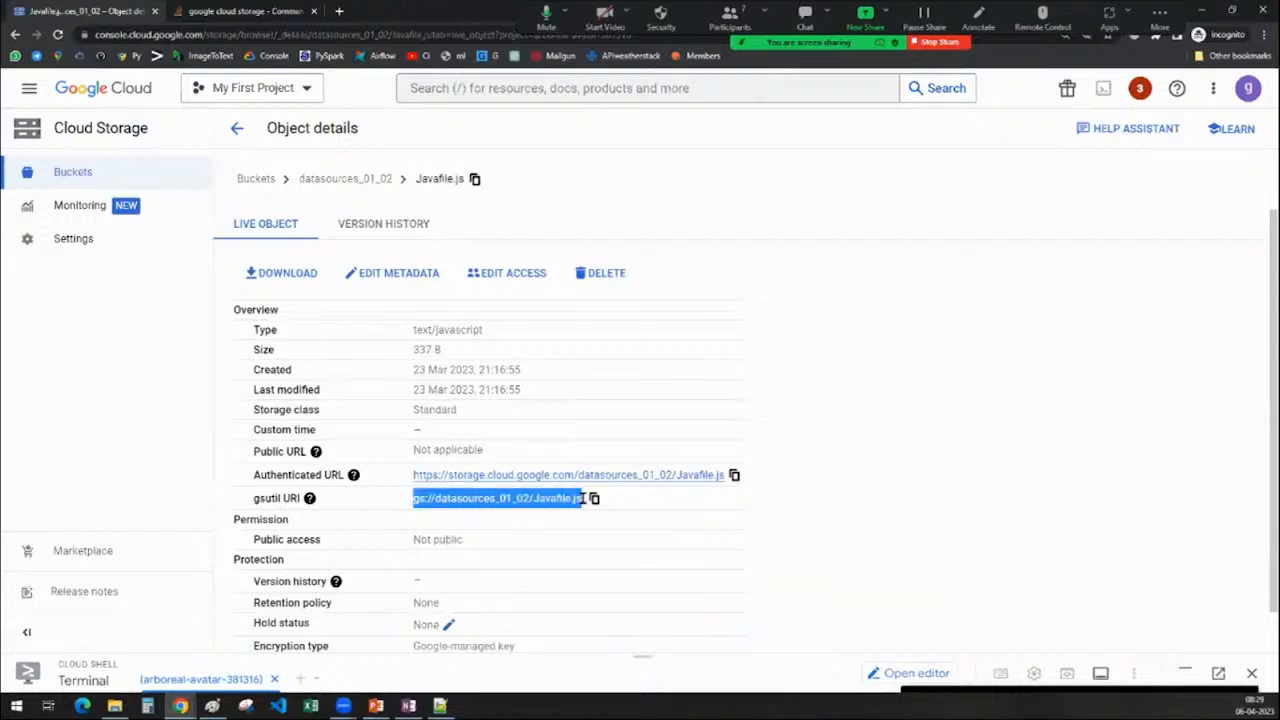
double_click(487, 498)
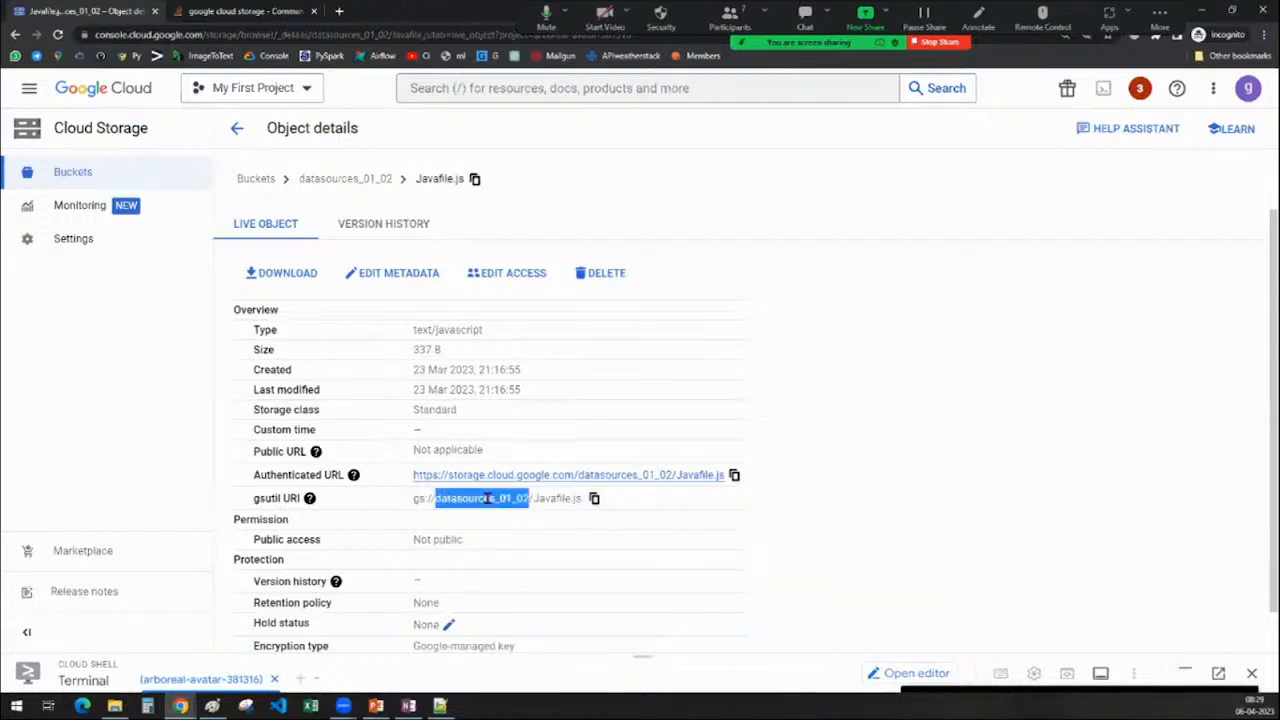
double_click(547, 498)
left_click(593, 499)
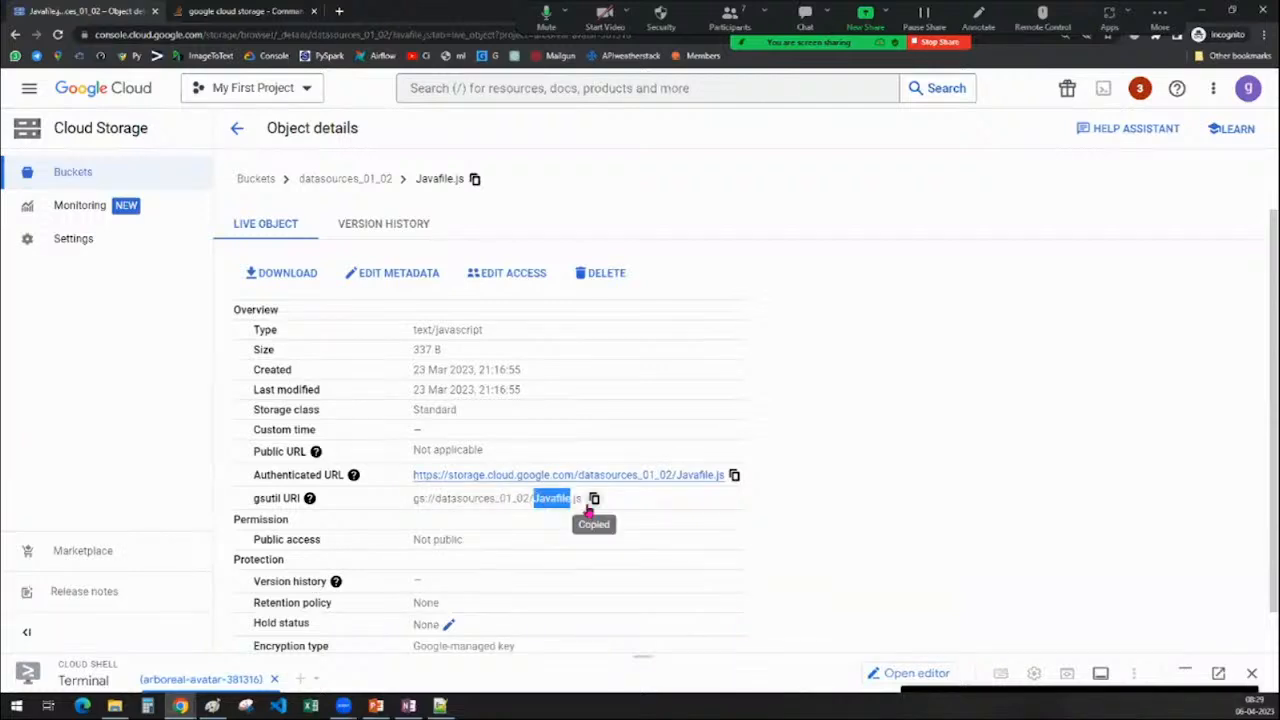
left_click(288, 321)
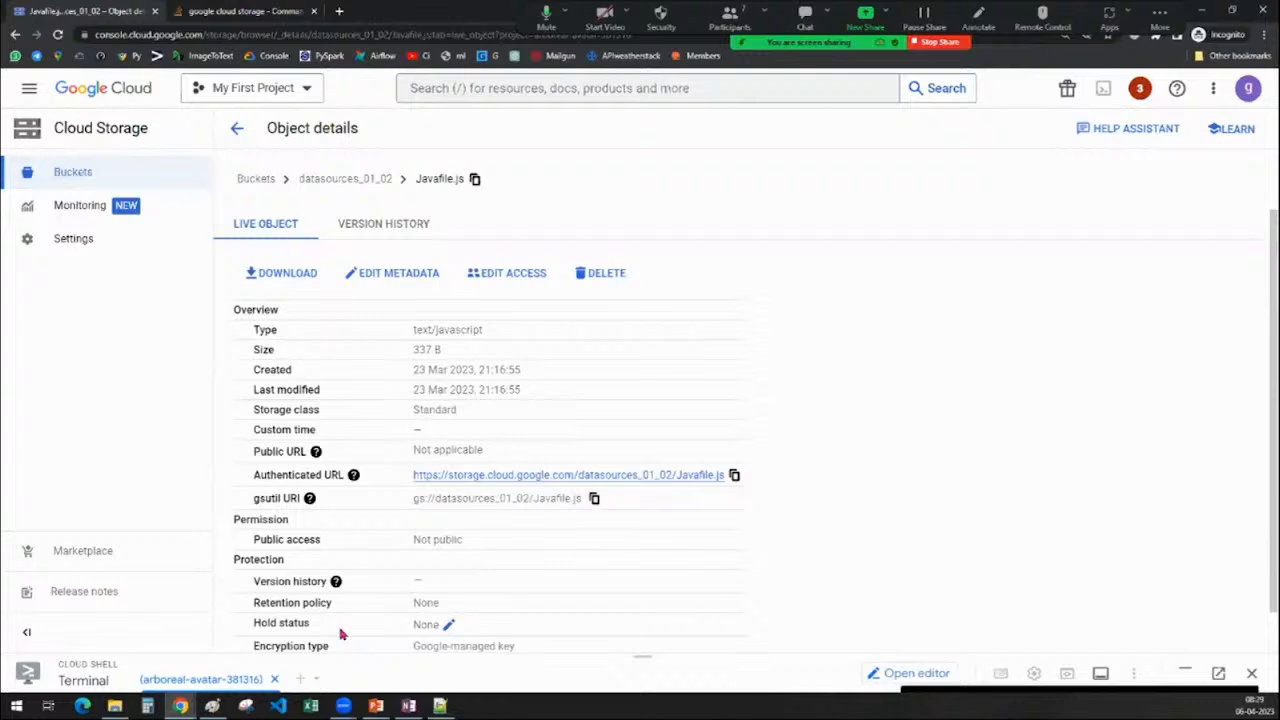
left_click_drag(640, 651, 640, 303)
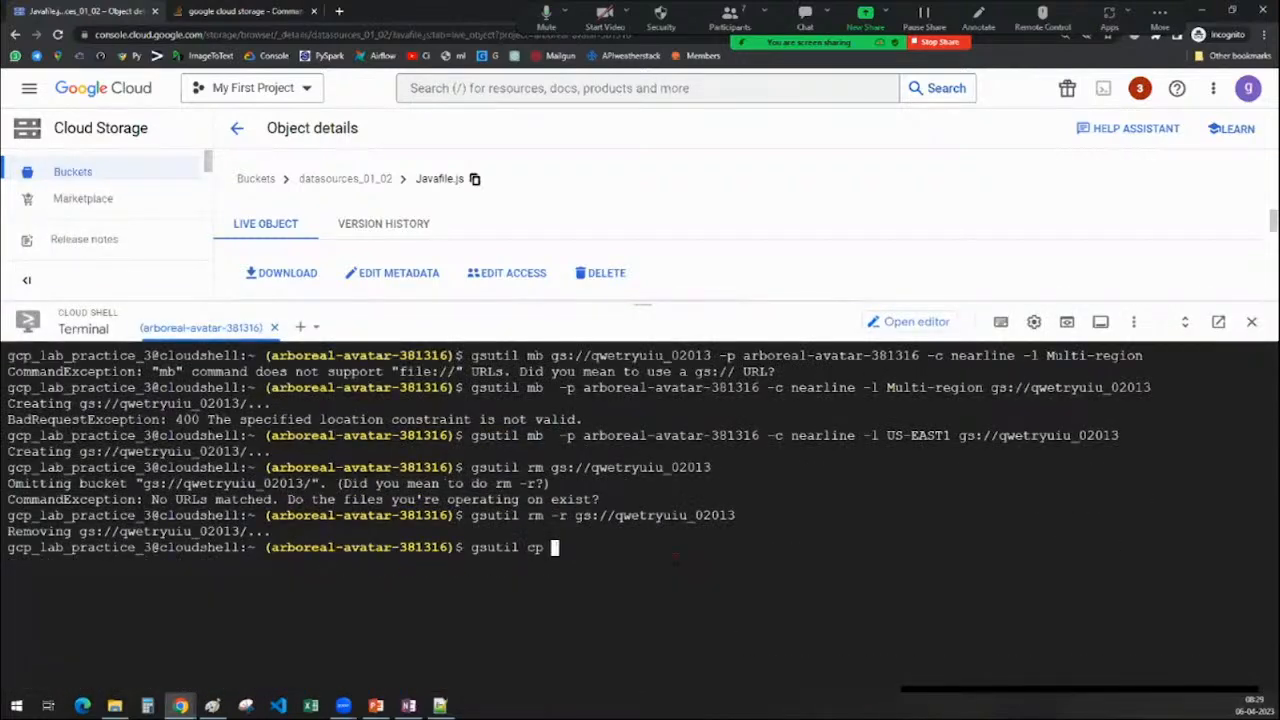
Paste the Javafile.js URI into the cp command and open the storage_bucket_batch10 bucket
key("ctrl+v")
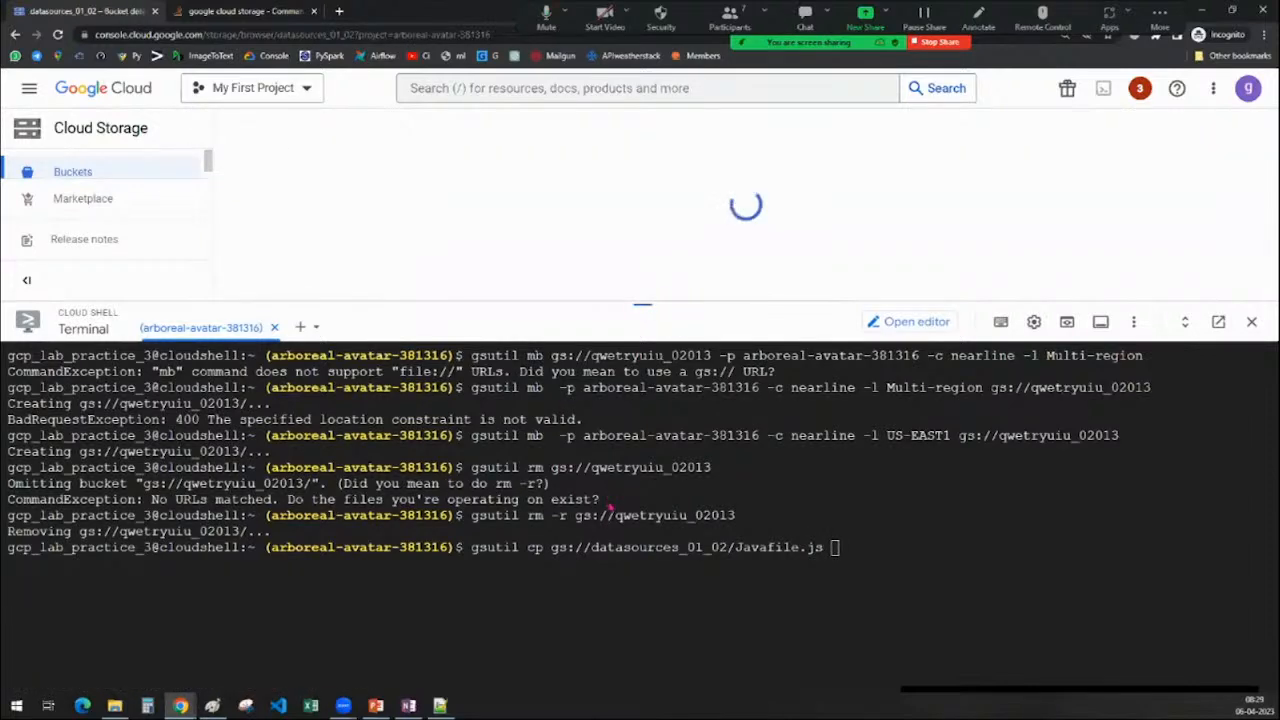
left_click_drag(610, 304, 610, 507)
scroll(523, 400, "down", 3)
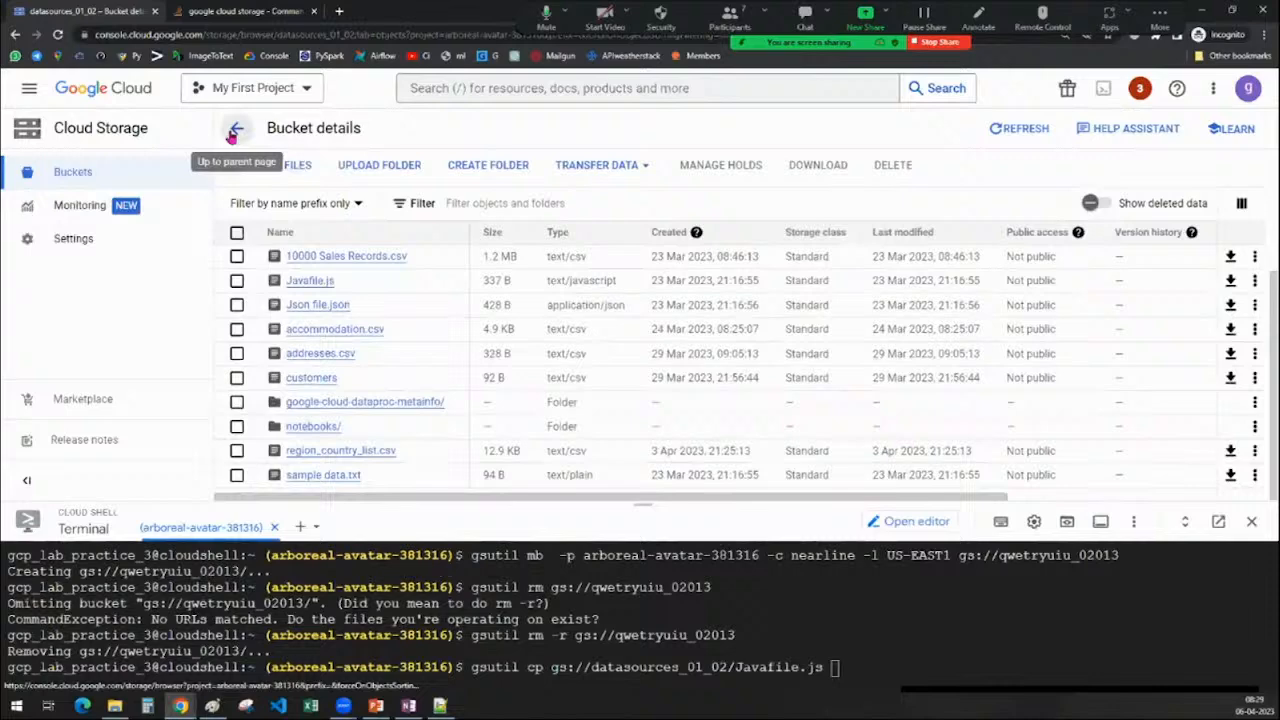
left_click(234, 132)
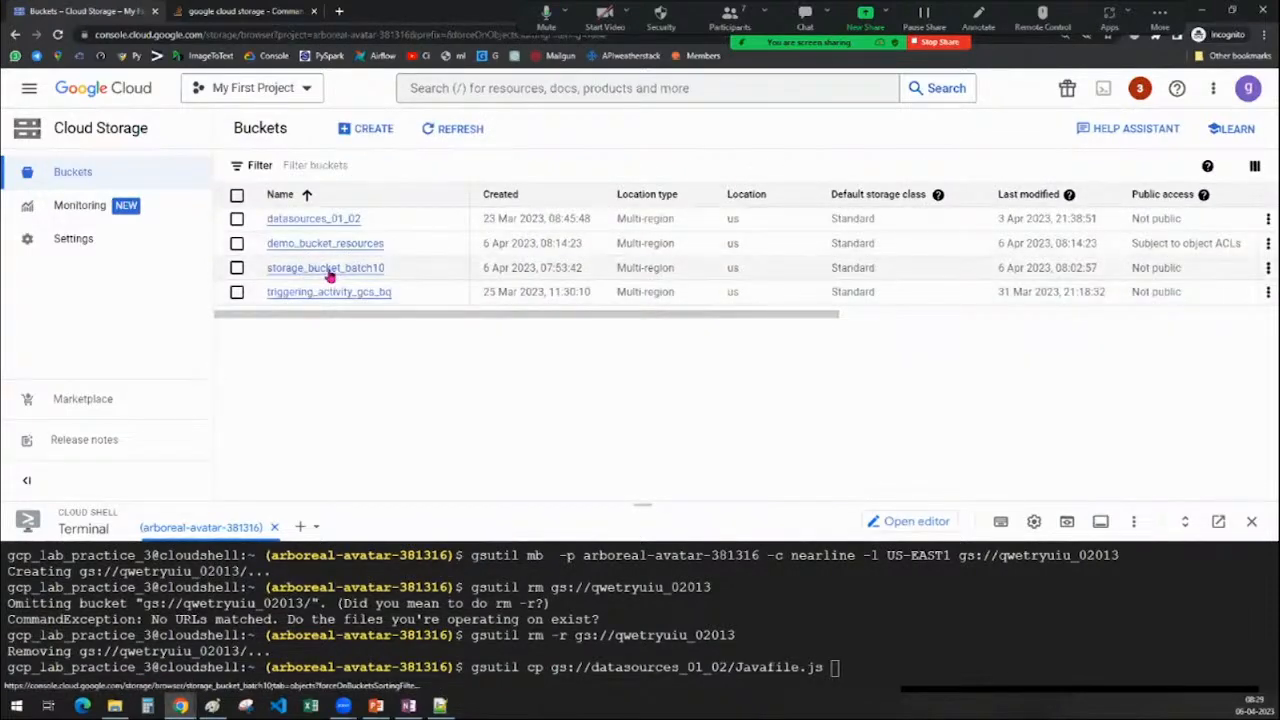
left_click(330, 269)
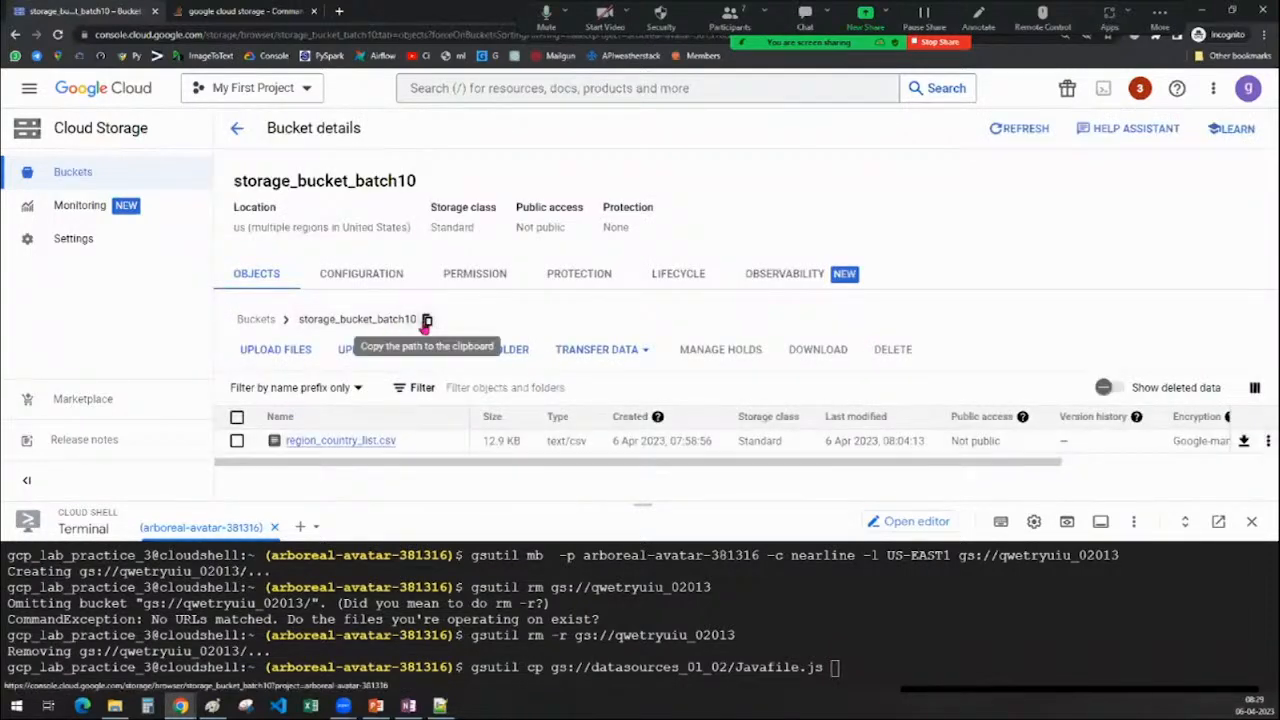
Set the destination to gs://storage_bucket_batch10/java/, run the copy, and check the 337 B transfer
left_click_drag(643, 504, 634, 251)
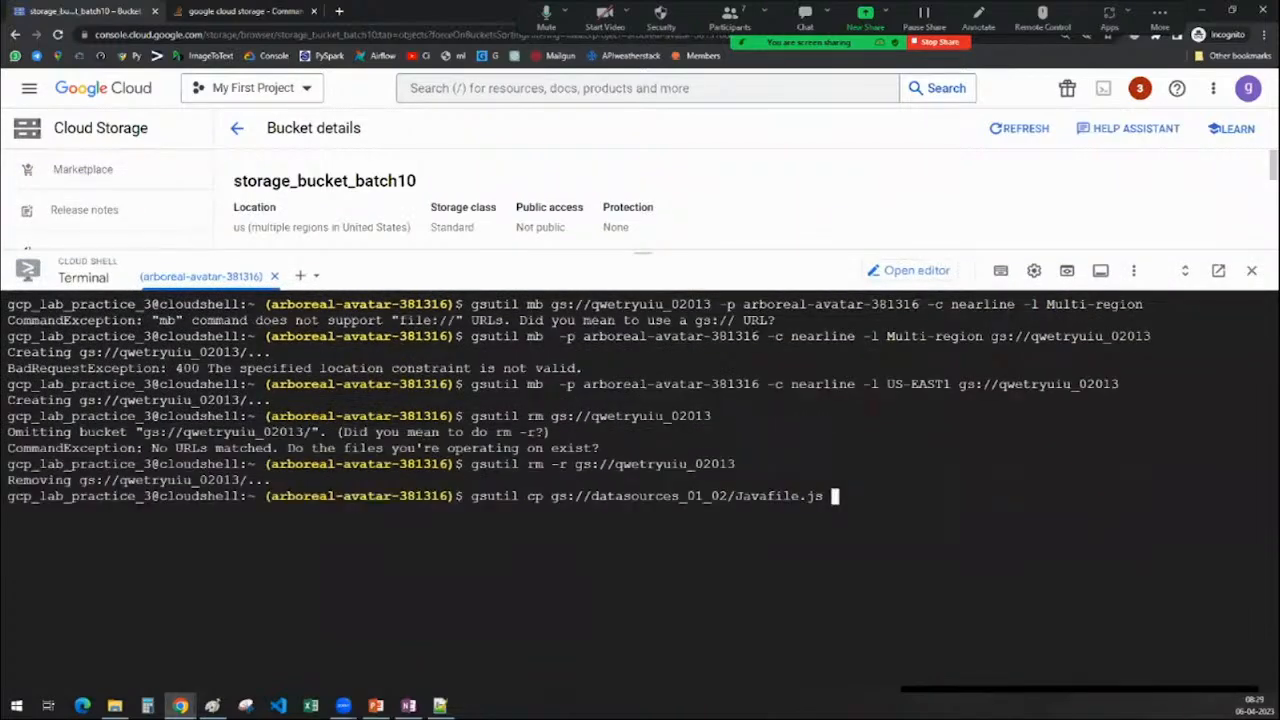
type("gs://")
key("ctrl+v")
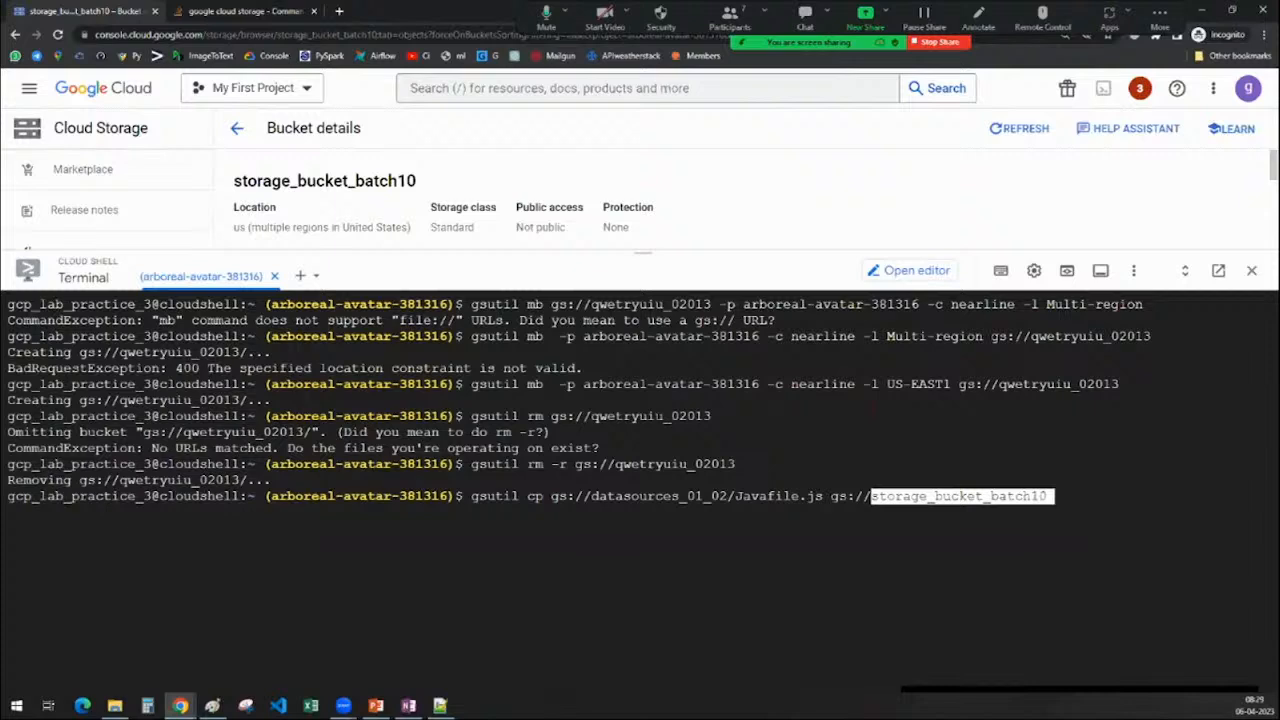
type("/")
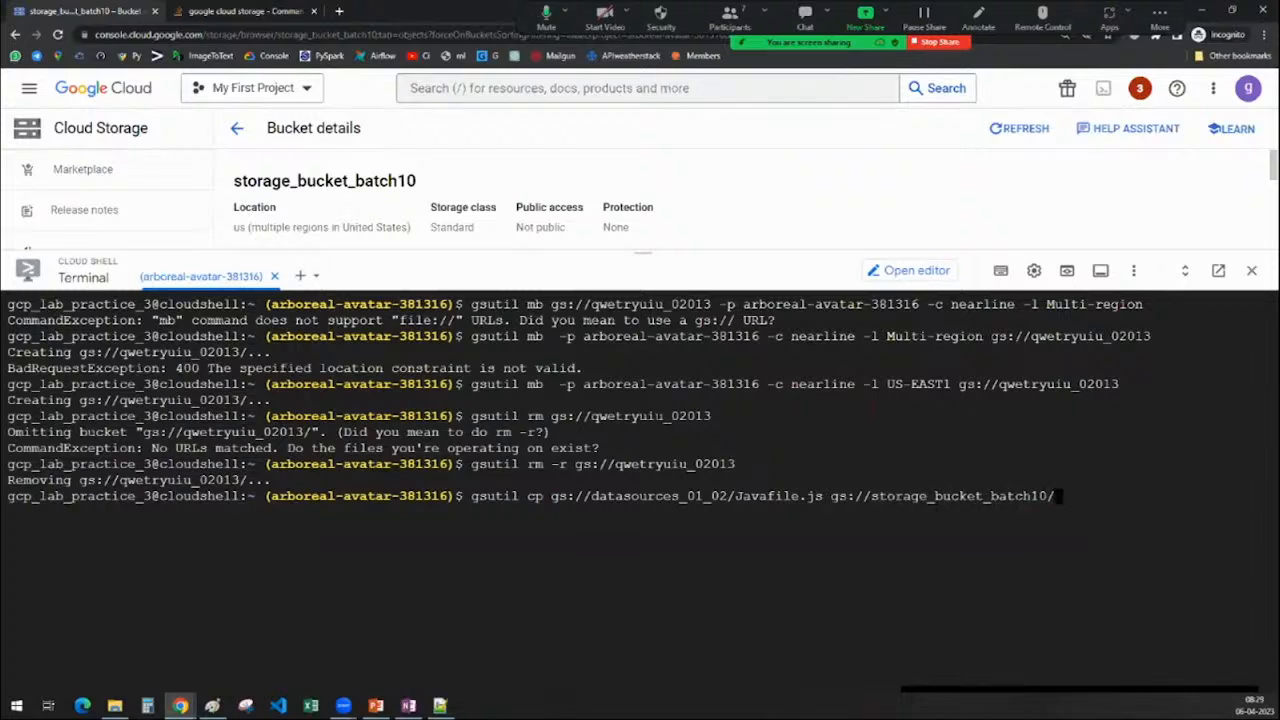
type("hava")
key("BackSpace")
key("BackSpace")
key("BackSpace")
key("BackSpace")
type("java/")
key("Return")
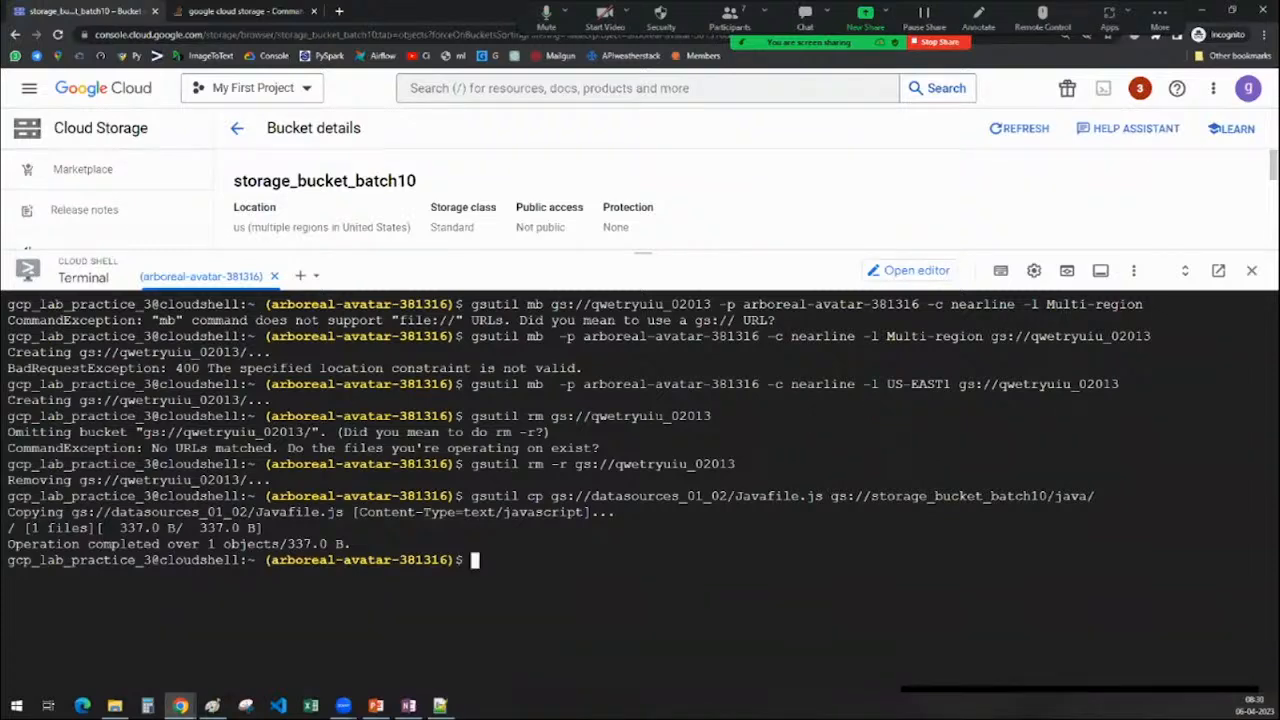
left_click_drag(72, 512, 350, 513)
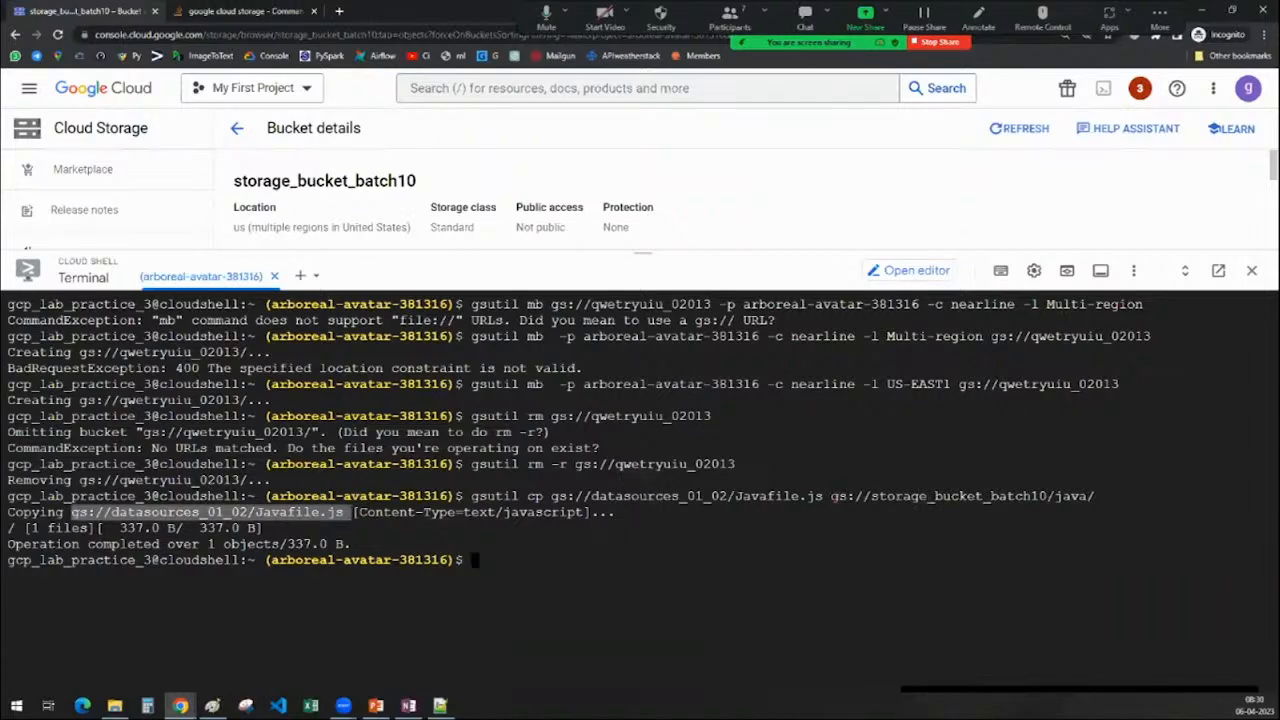
left_click_drag(831, 496, 1095, 496)
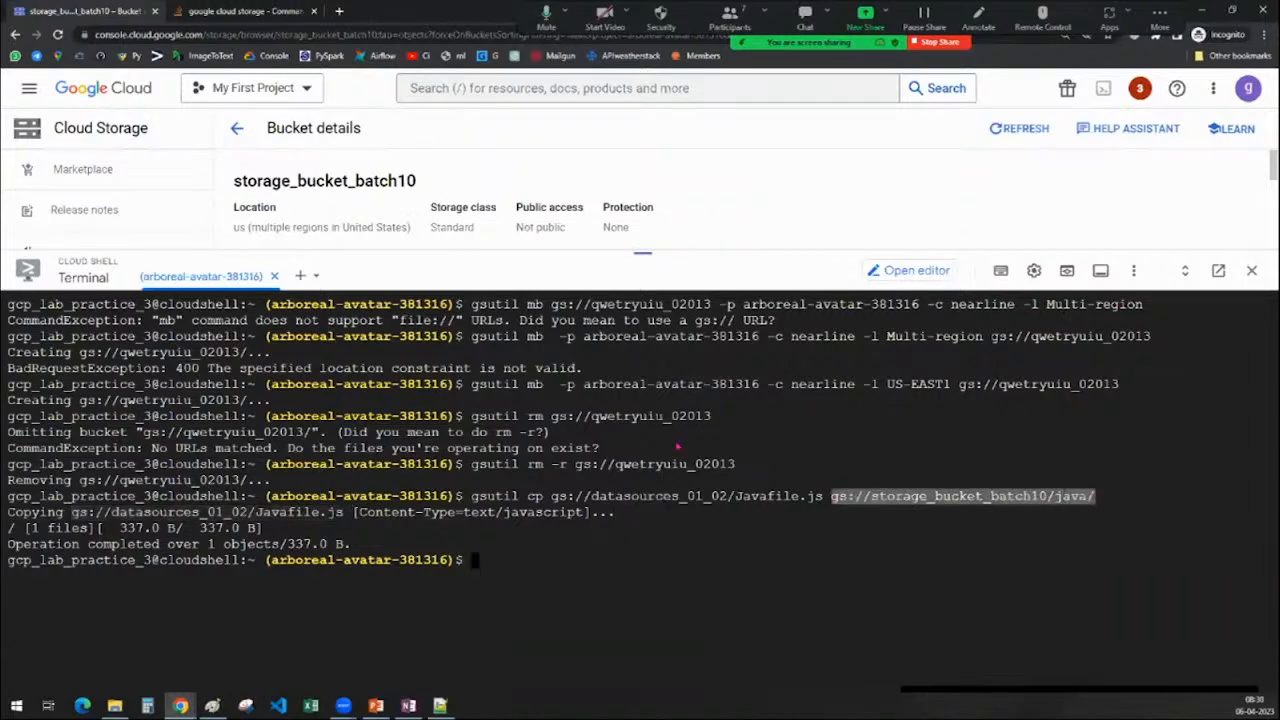
left_click_drag(677, 447, 690, 610)
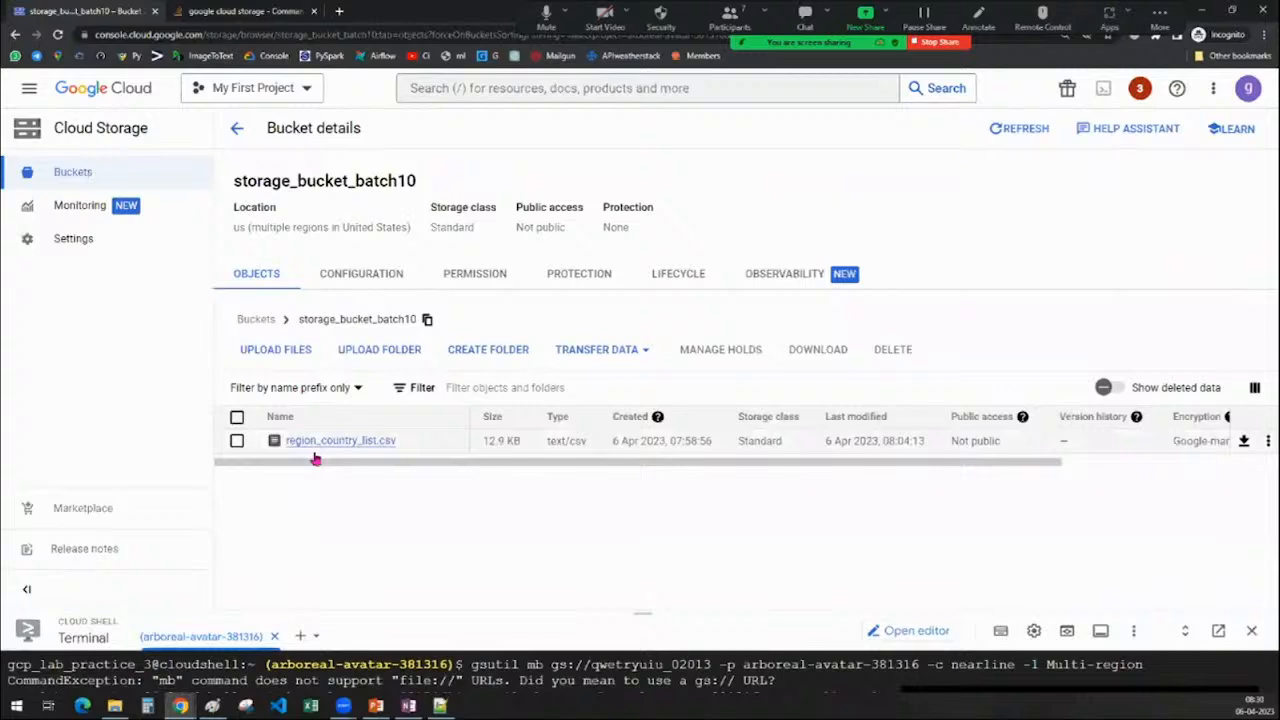
Refresh storage_bucket_batch10 and open its java/ folder showing Javafile.js (337.0 B)
left_click(1002, 130)
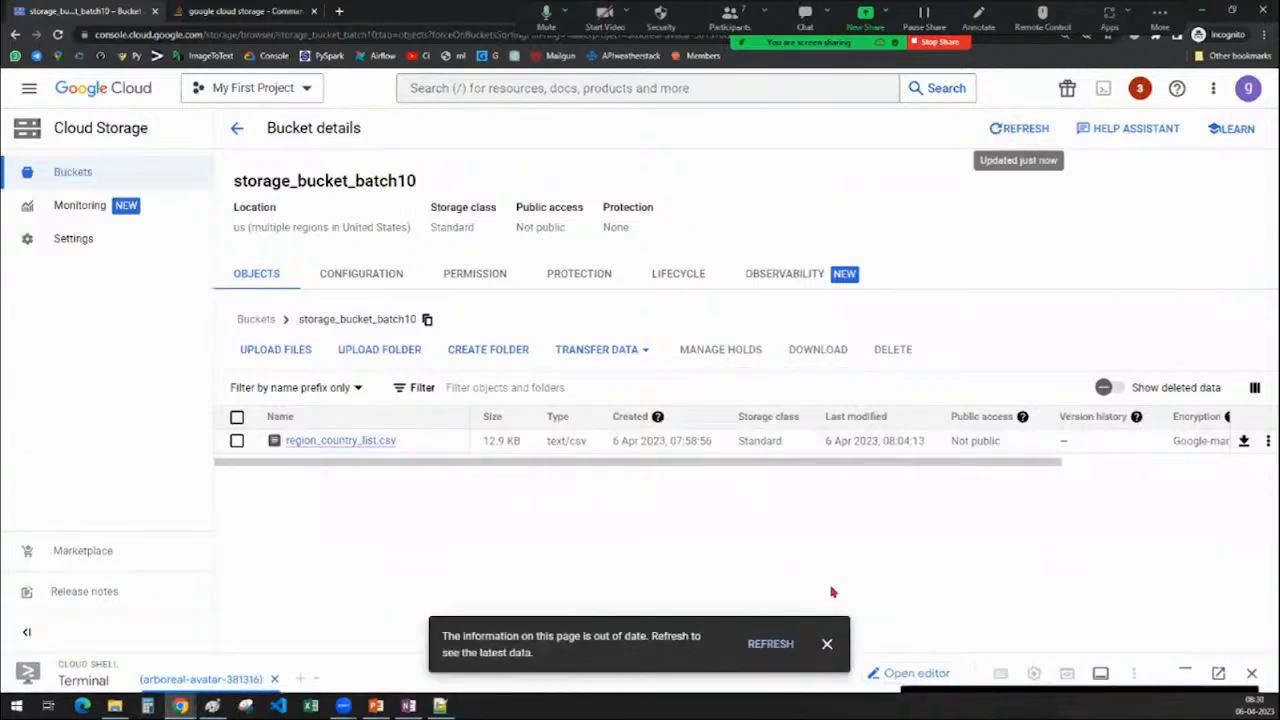
left_click(775, 644)
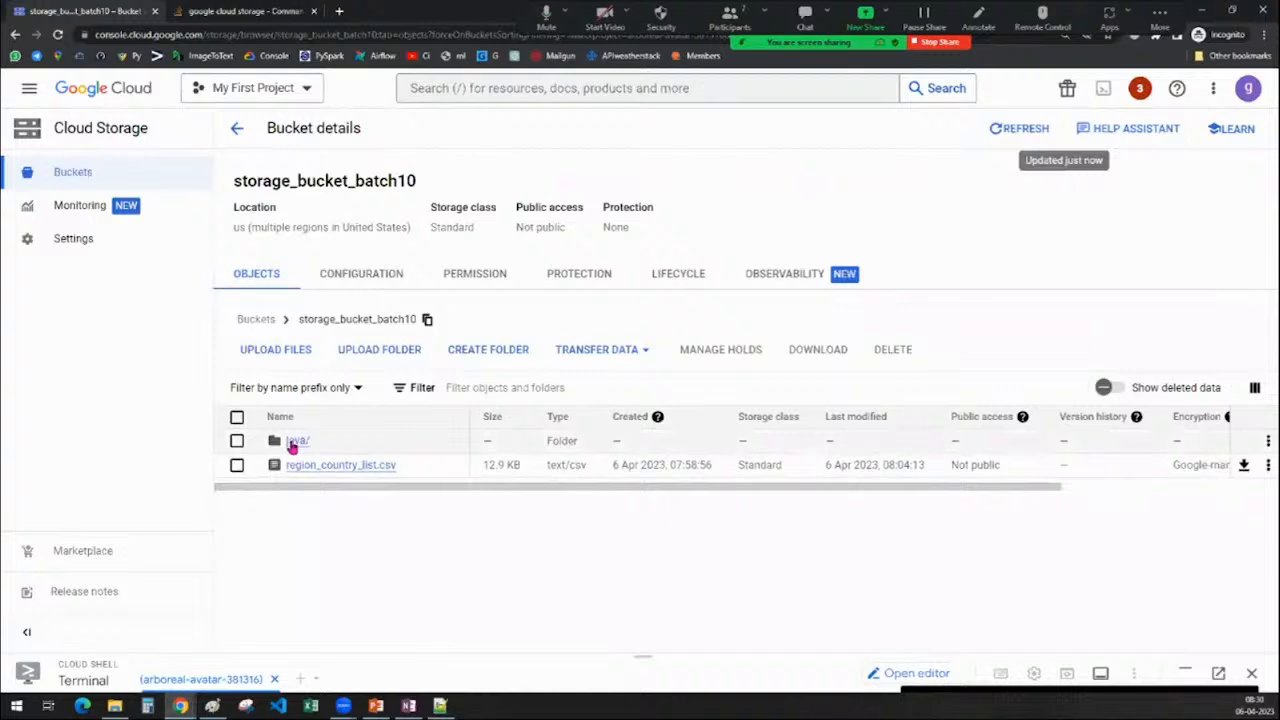
left_click(296, 443)
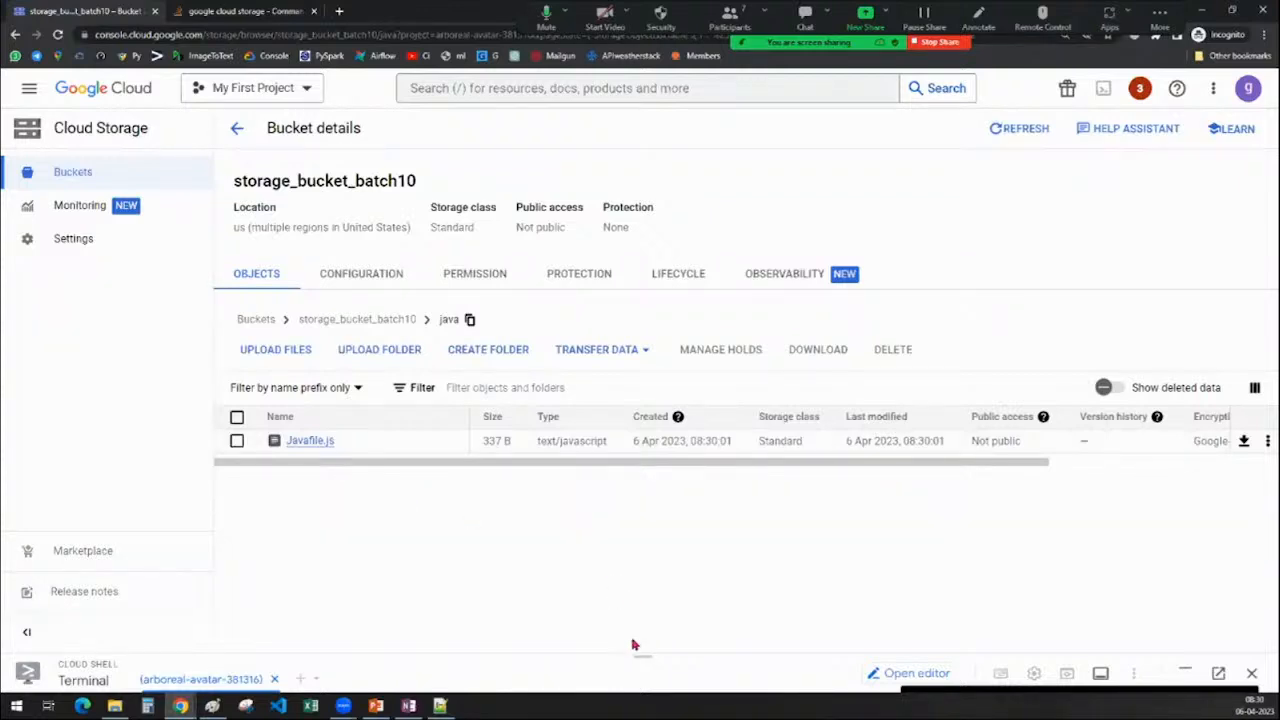
left_click_drag(642, 651, 642, 307)
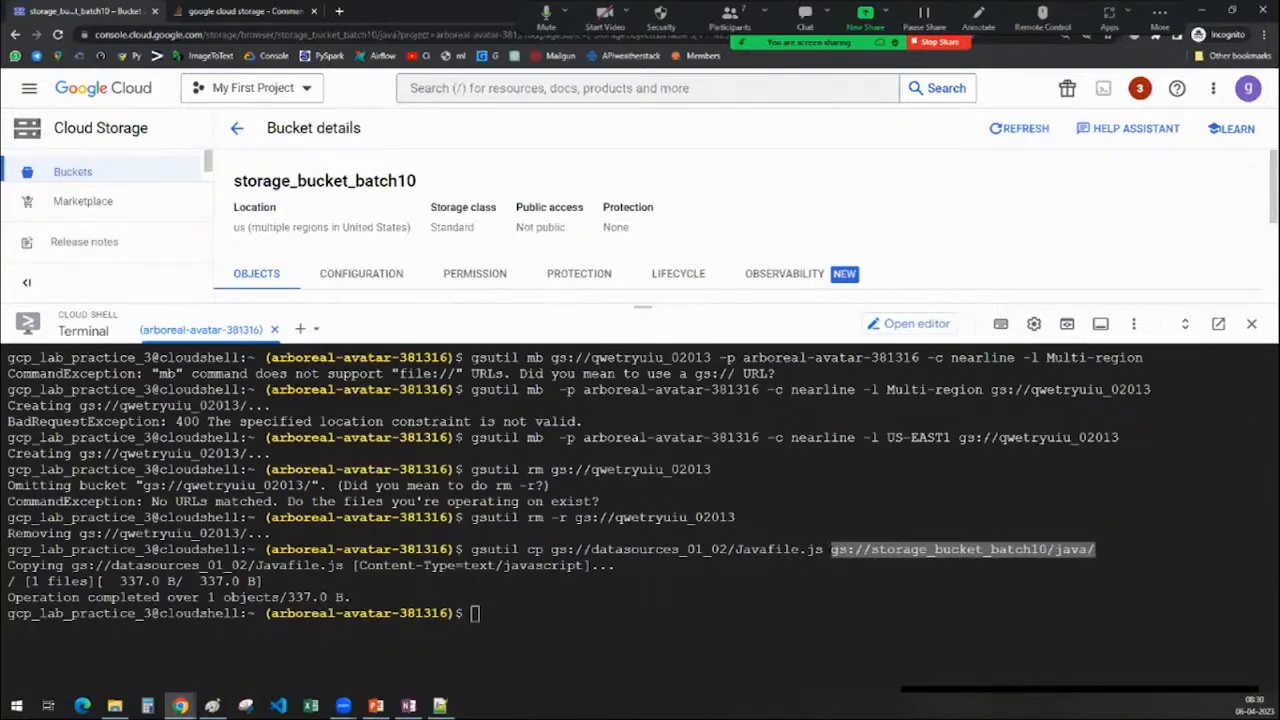
Shrink the Cloud Shell terminal, review the OneNote gsutil notes, and return to the shell
left_click(600, 613)
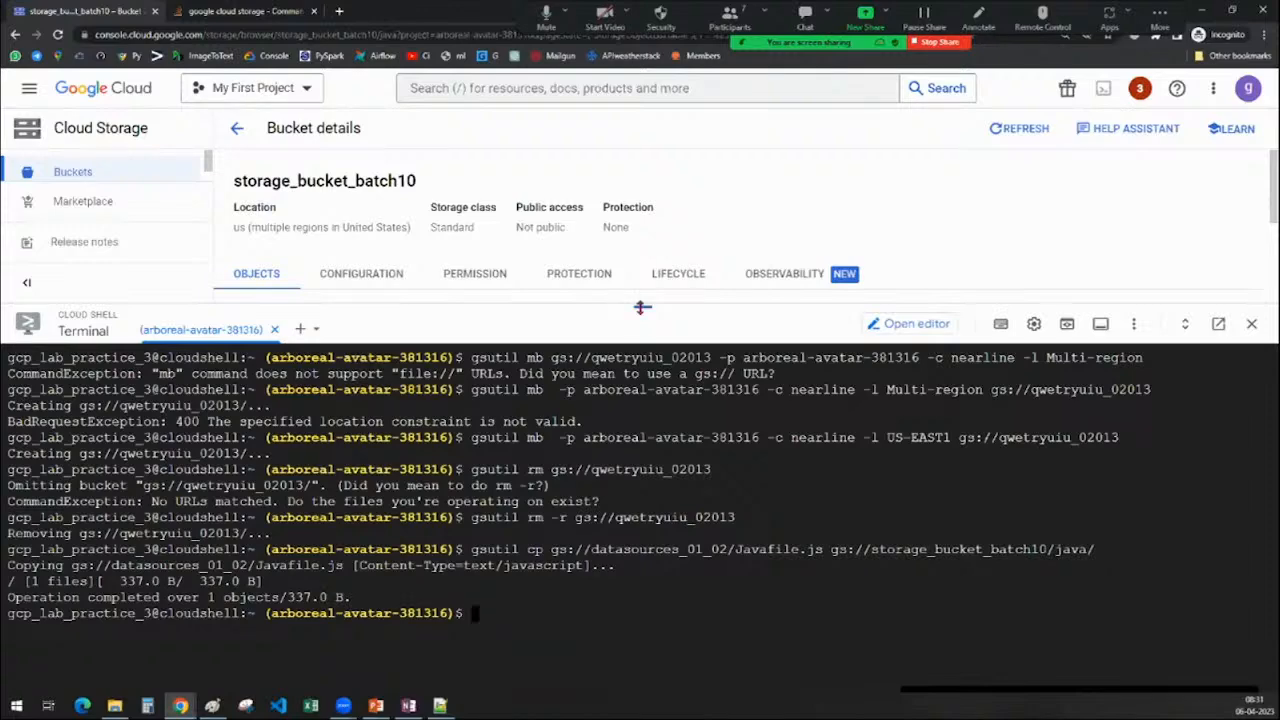
left_click_drag(642, 339, 636, 375)
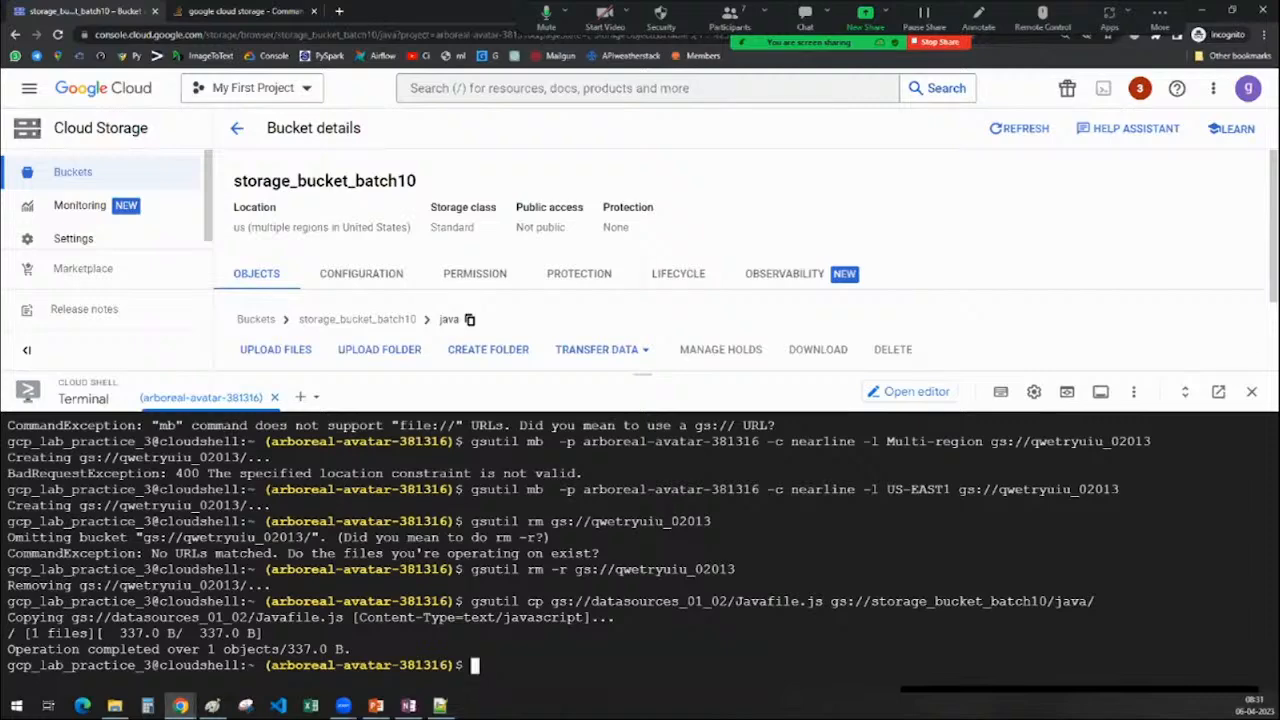
left_click(411, 707)
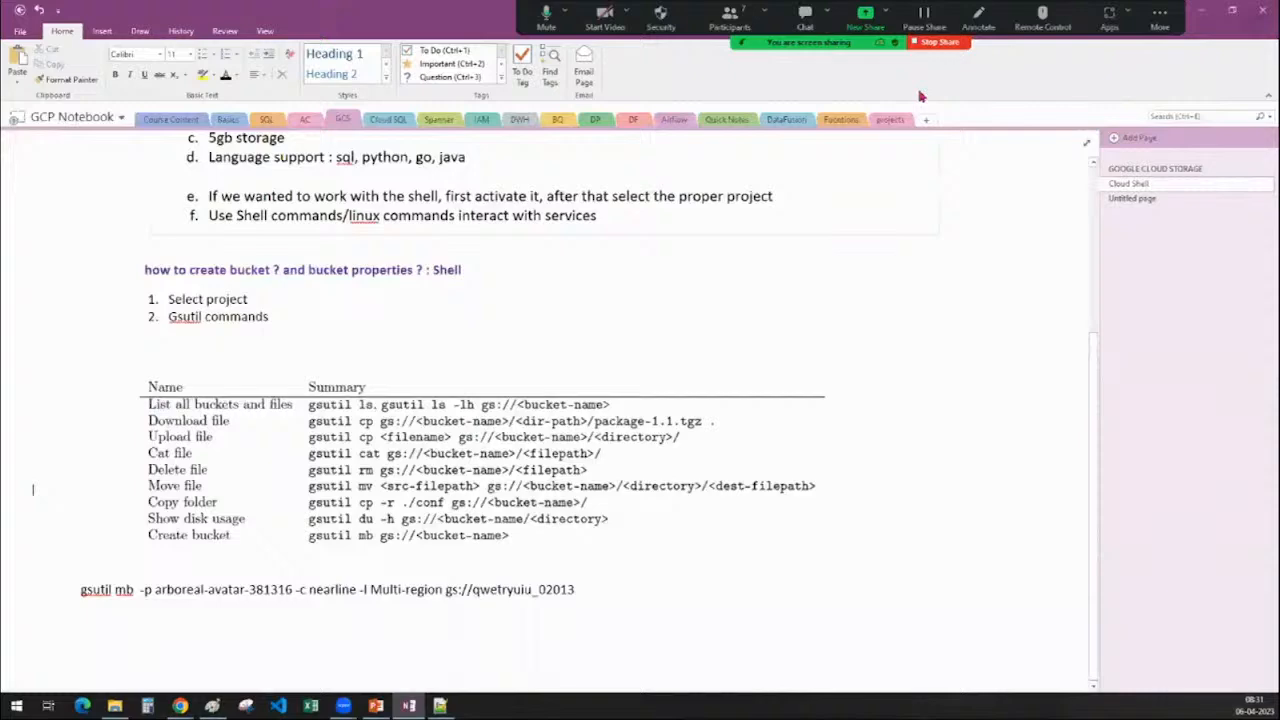
left_click(1200, 14)
Run gsutil ls and enlarge the terminal to read the four listed buckets
type("gs")
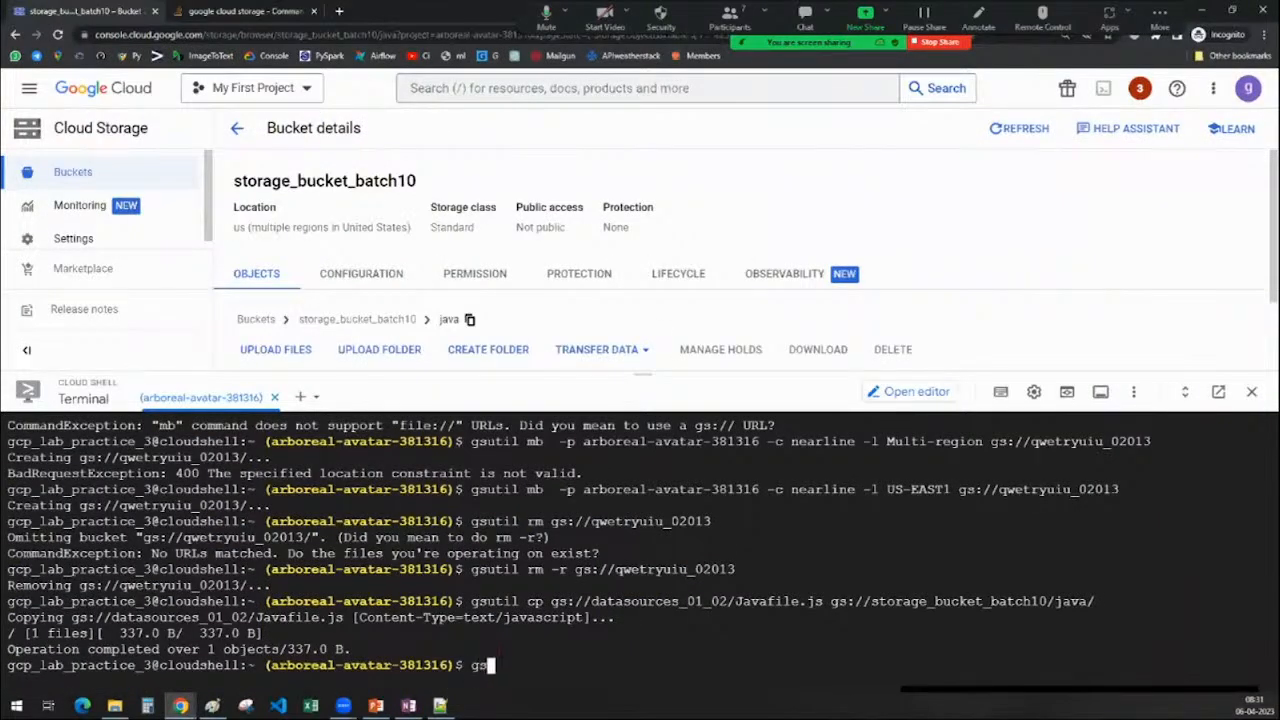
type("util ls")
key("Return")
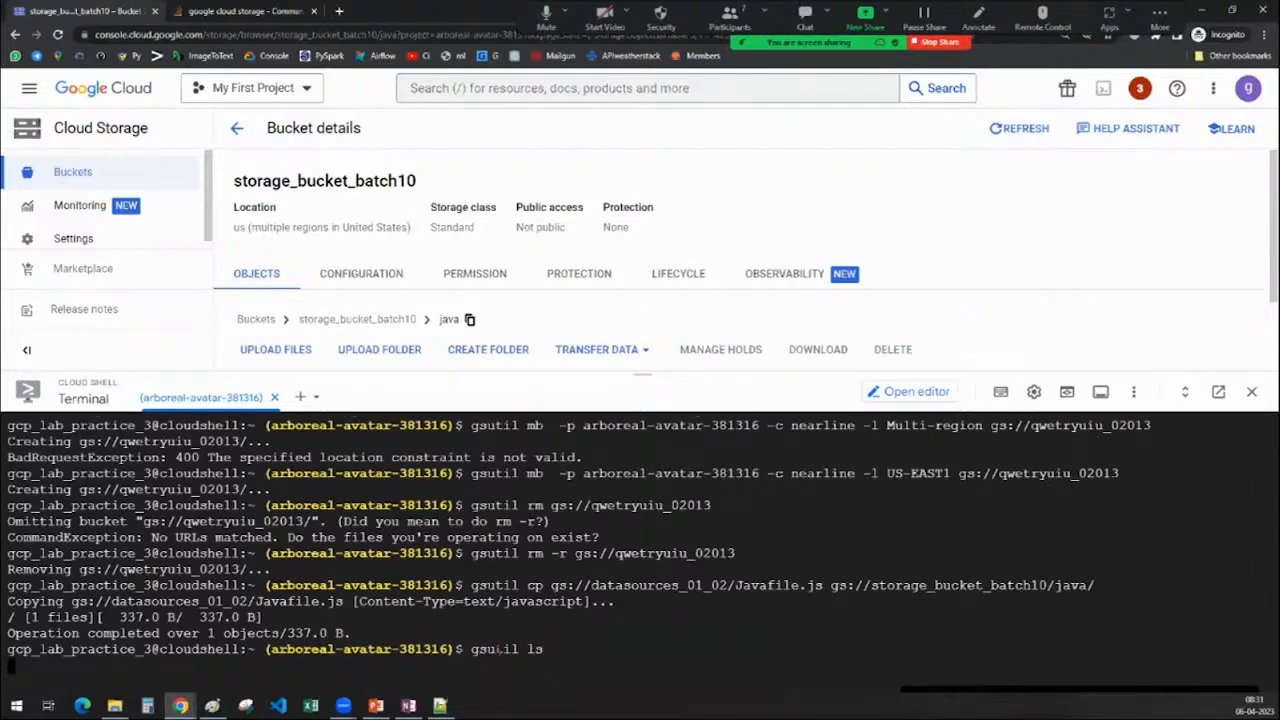
left_click_drag(646, 368, 655, 165)
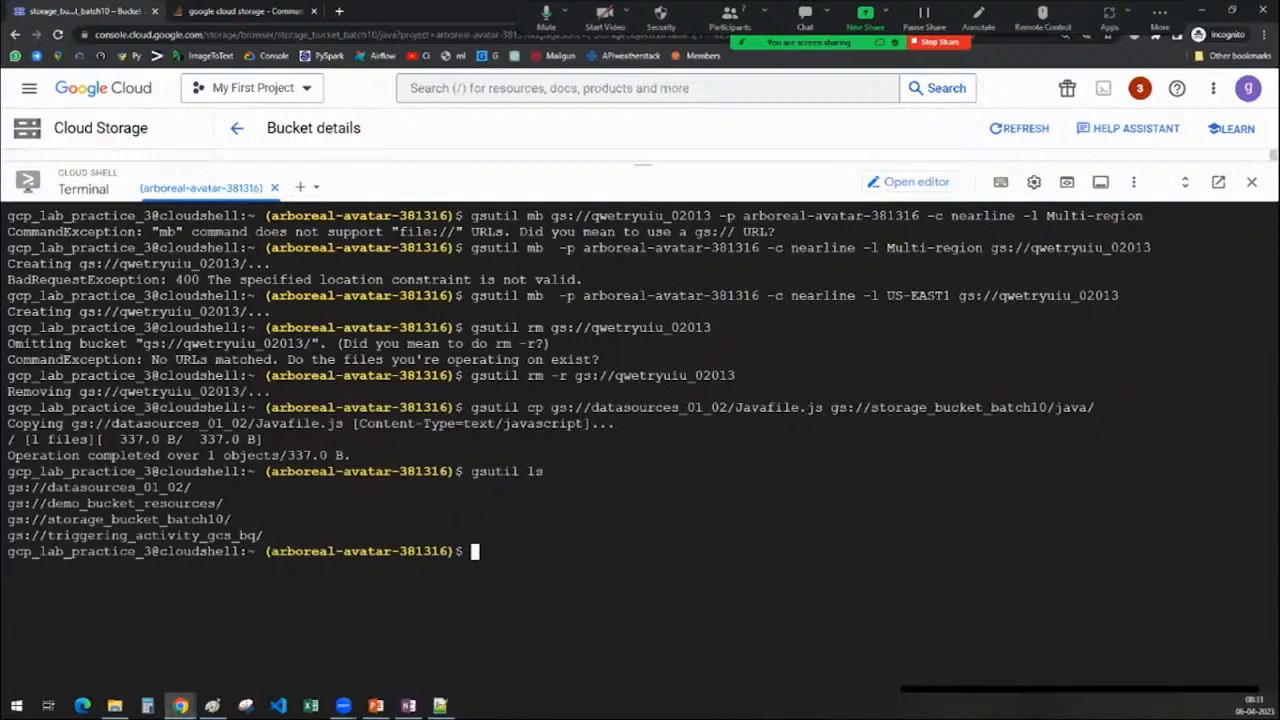
left_click_drag(264, 536, 7, 487)
List the contents of gs://storage_bucket_batch10 with gsutil ls
type("gsutil ls")
left_click_drag(830, 407, 1049, 407)
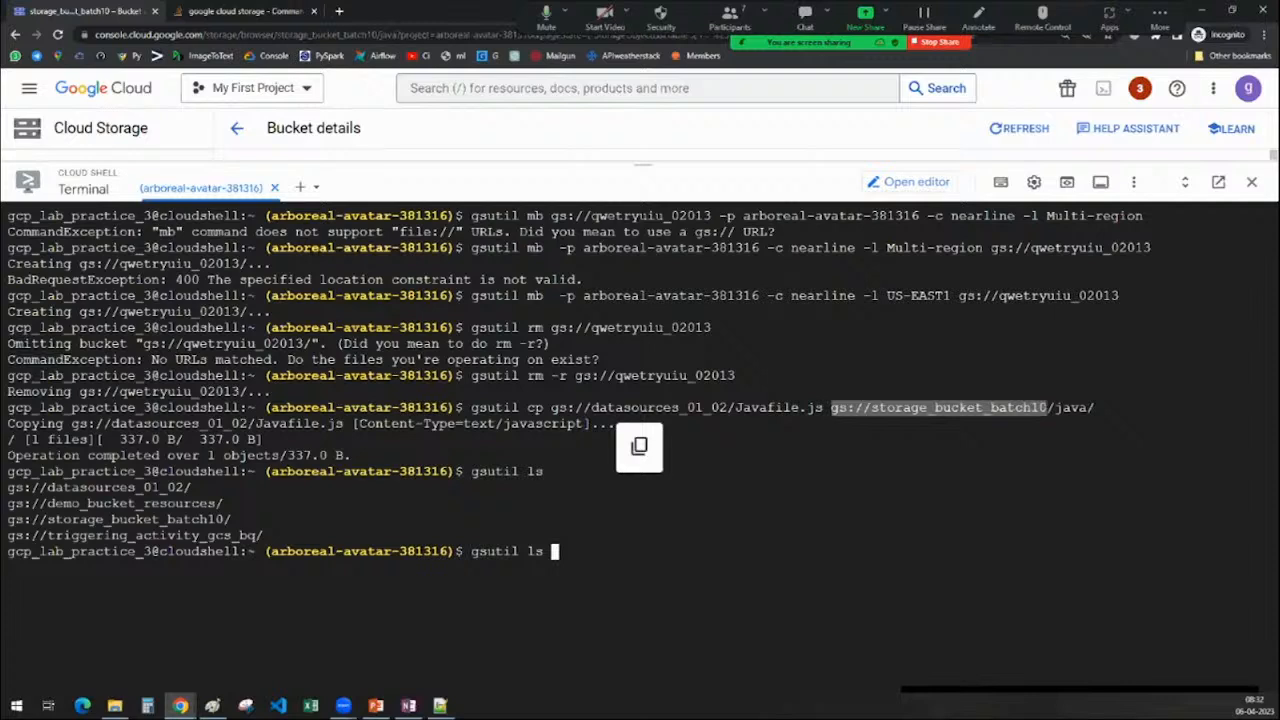
left_click(590, 563)
type("gs://storage_bucket_batch10")
key("Return")
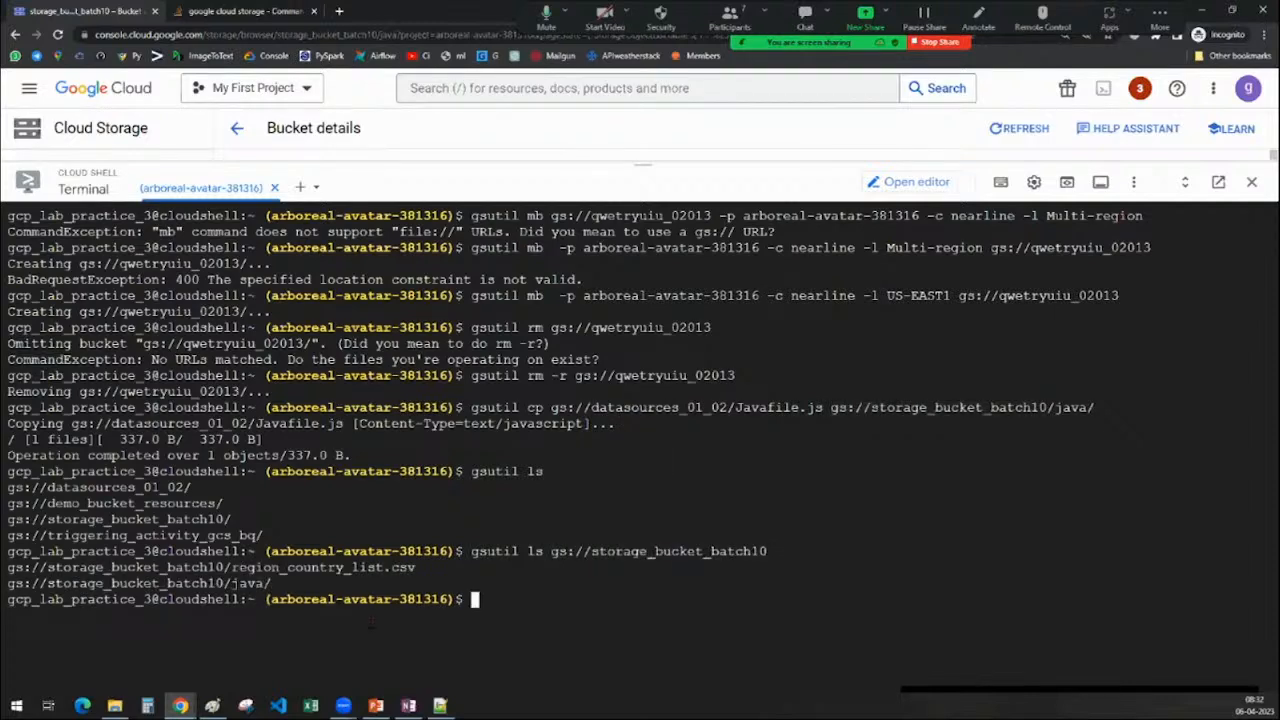
Check the notes, then copy the region_country_list.csv path from the listing
left_click_drag(438, 567, 48, 567)
left_click_drag(270, 583, 8, 583)
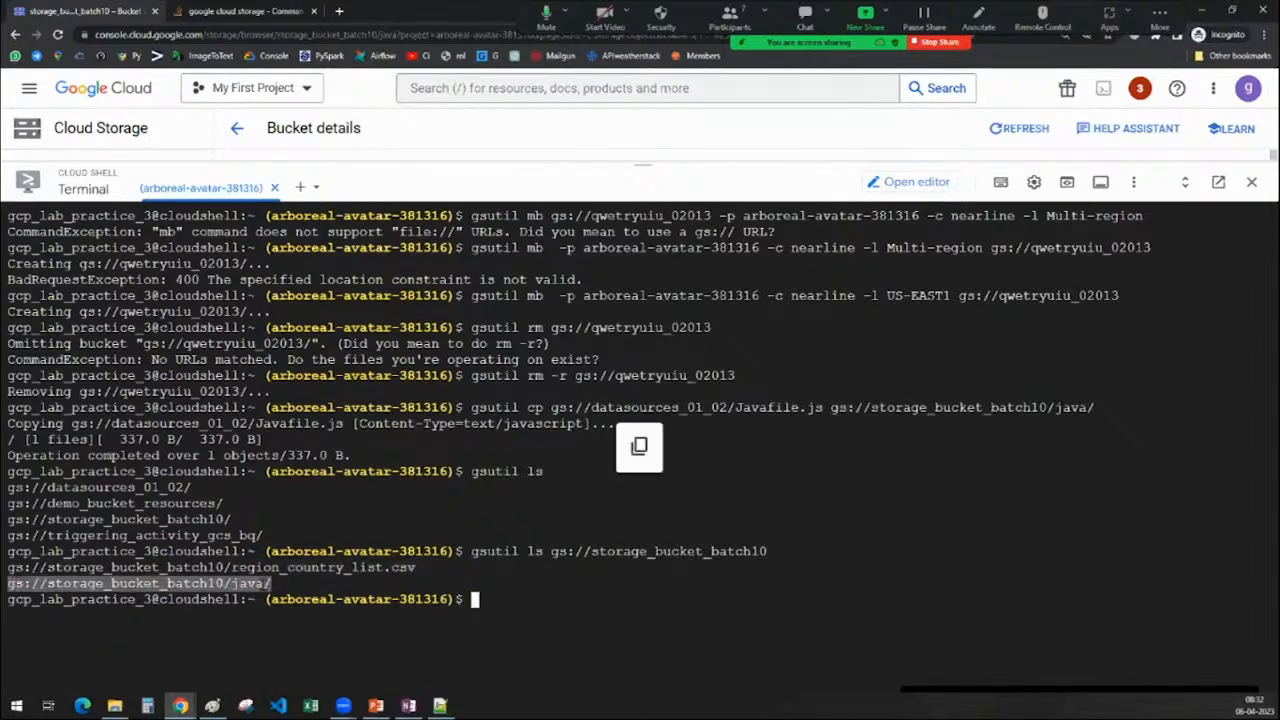
left_click(475, 600)
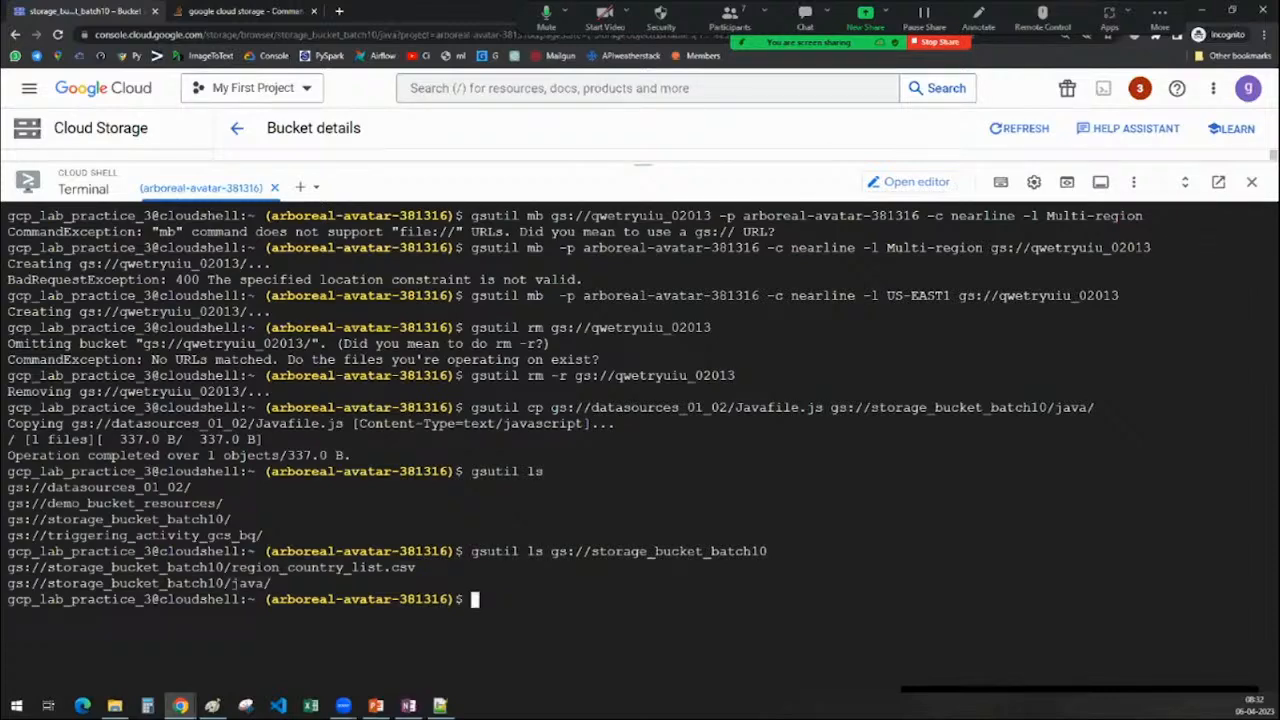
left_click(408, 706)
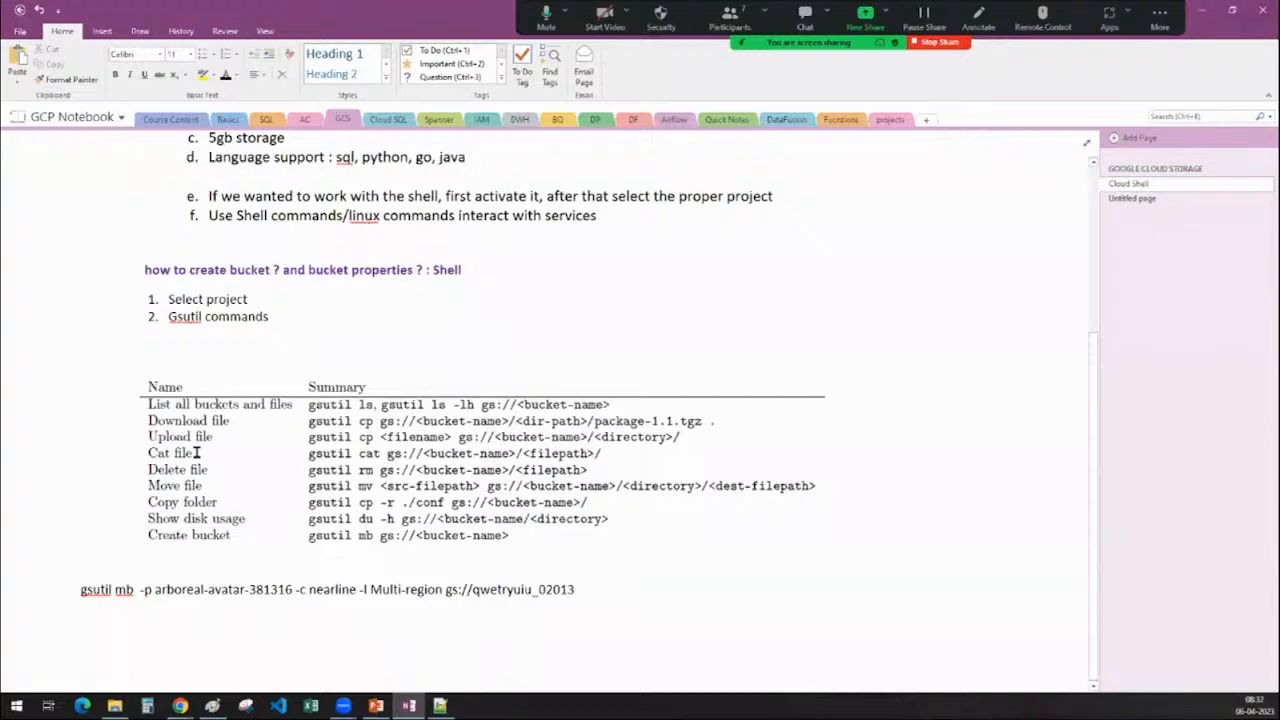
left_click(1200, 12)
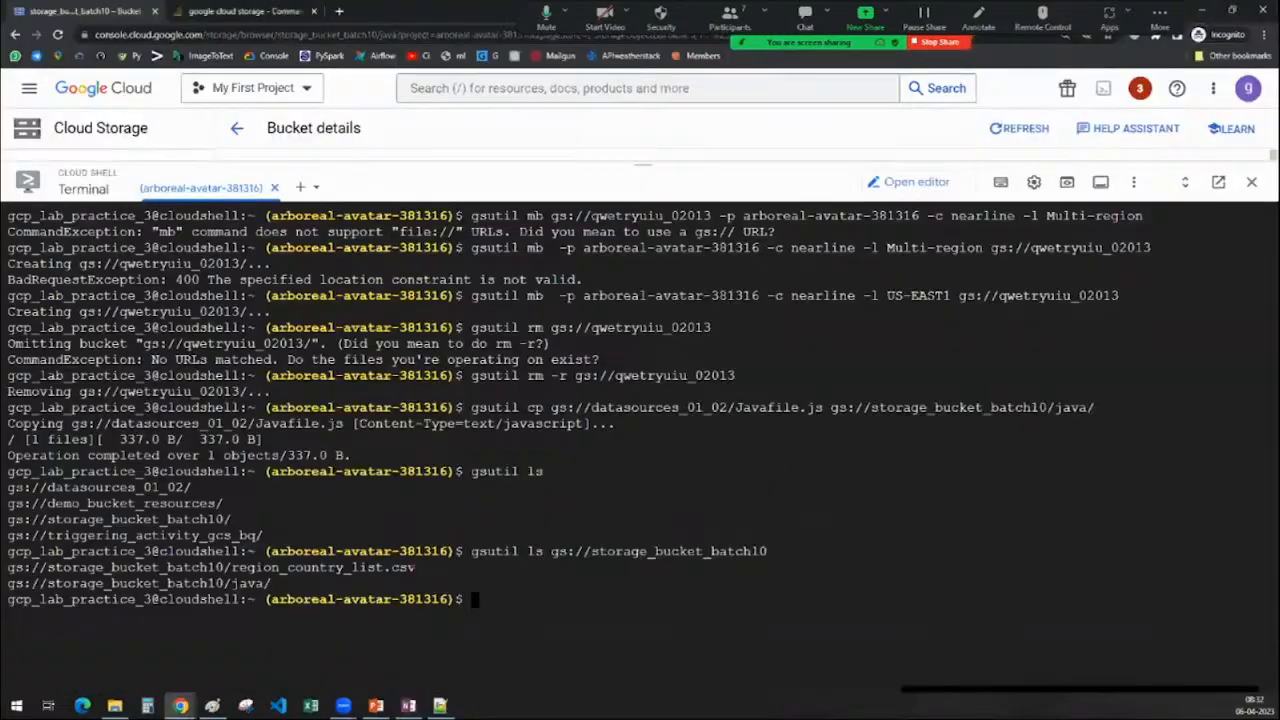
left_click_drag(416, 567, 6, 567)
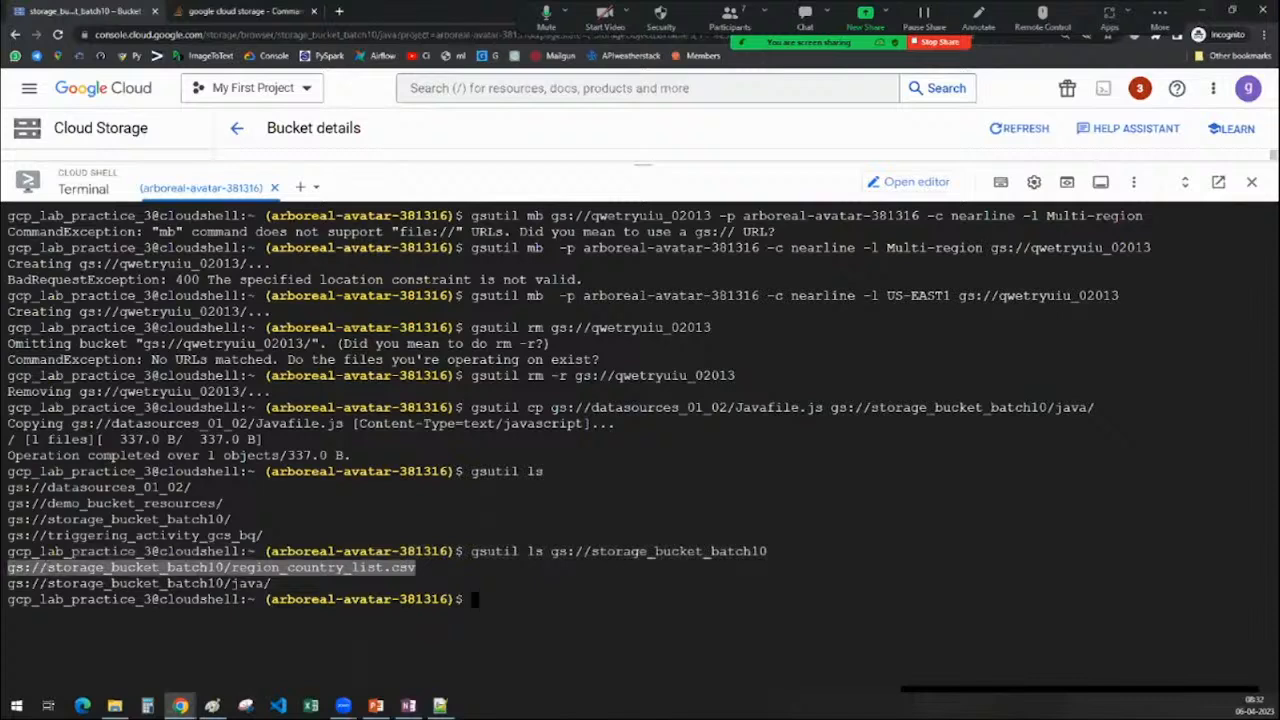
key("ctrl+c")
Print gs://storage_bucket_batch10/region_country_list.csv with gsutil cat
type("gsu")
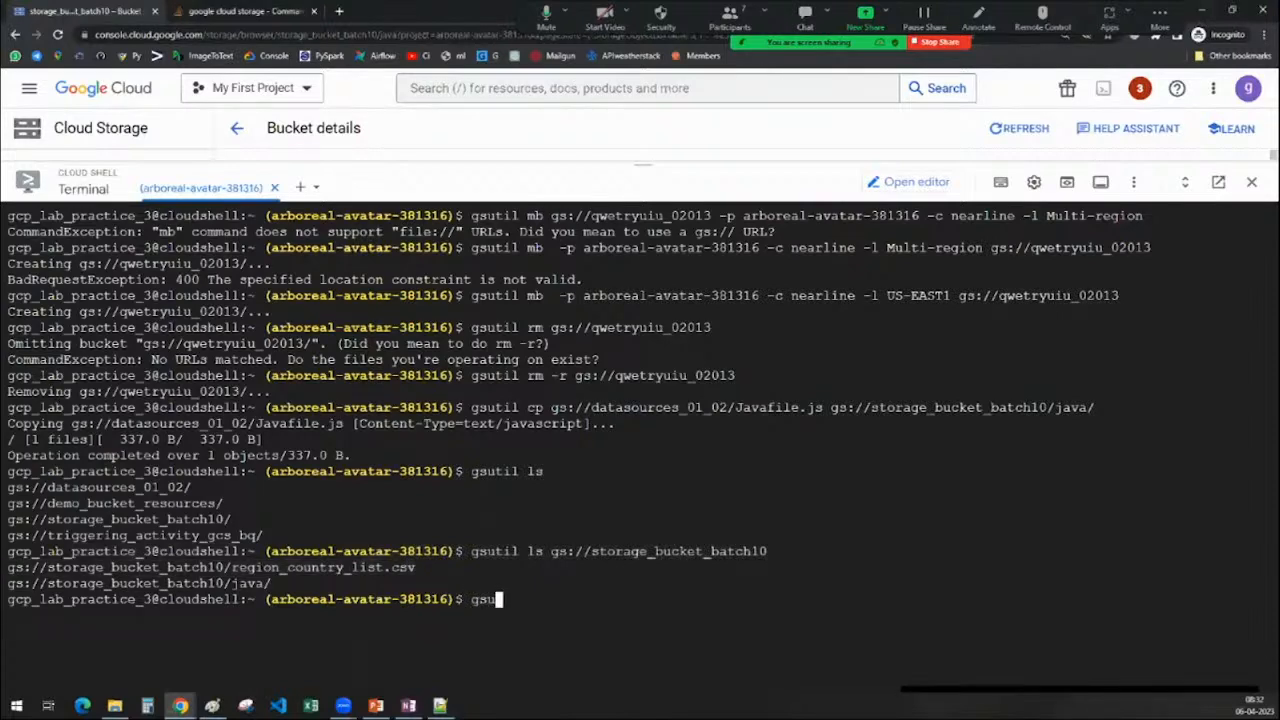
type("til cat")
left_click_drag(416, 567, 7, 567)
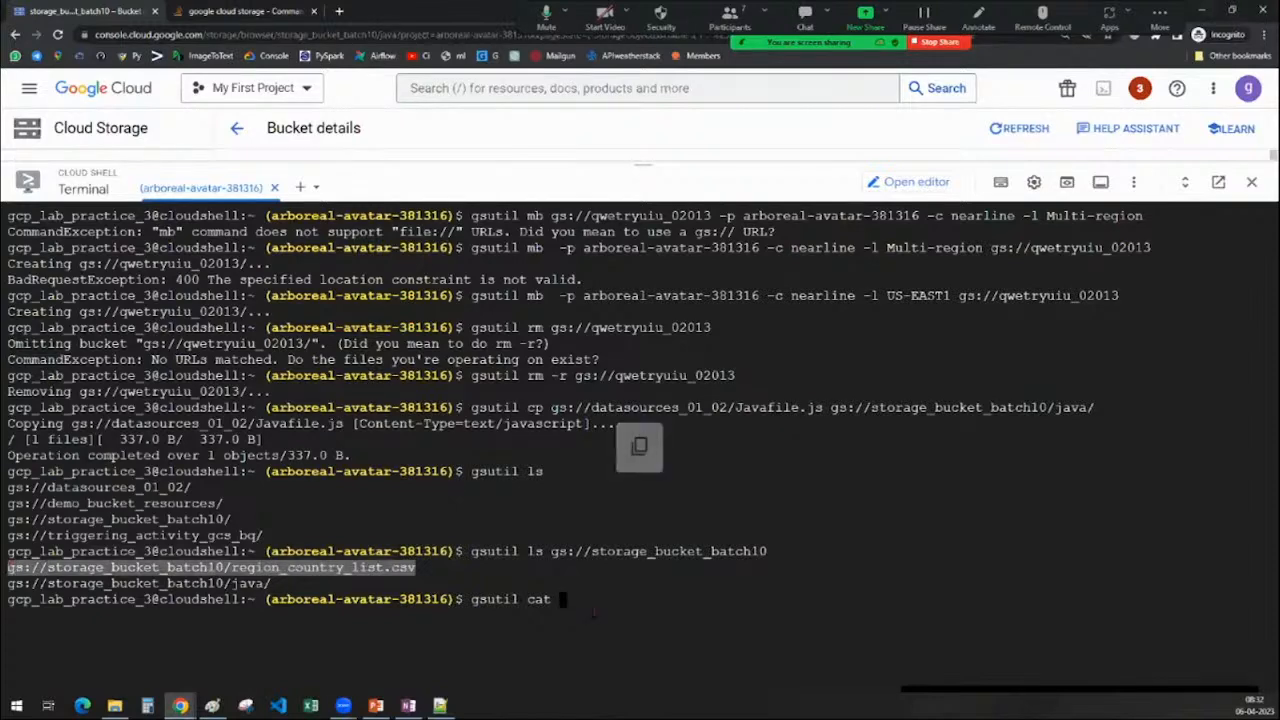
key("ctrl+c")
key("ctrl+v")
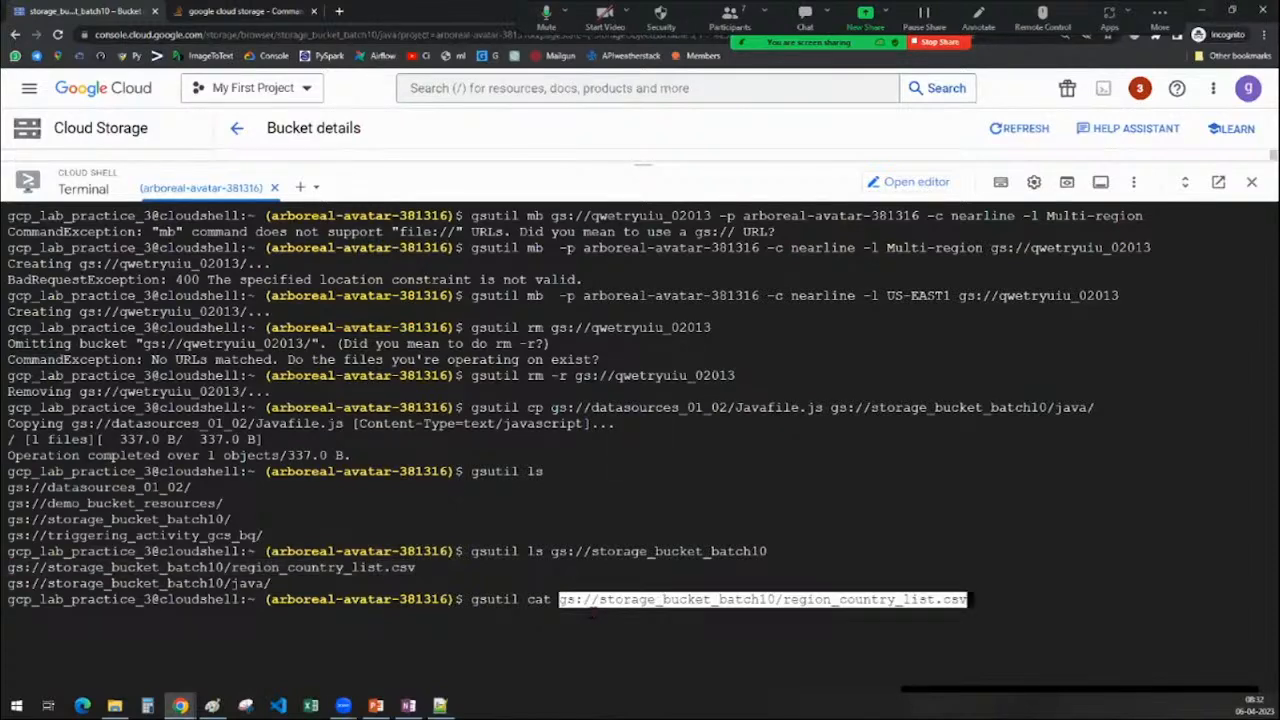
left_click_drag(785, 600, 863, 600)
key("Return")
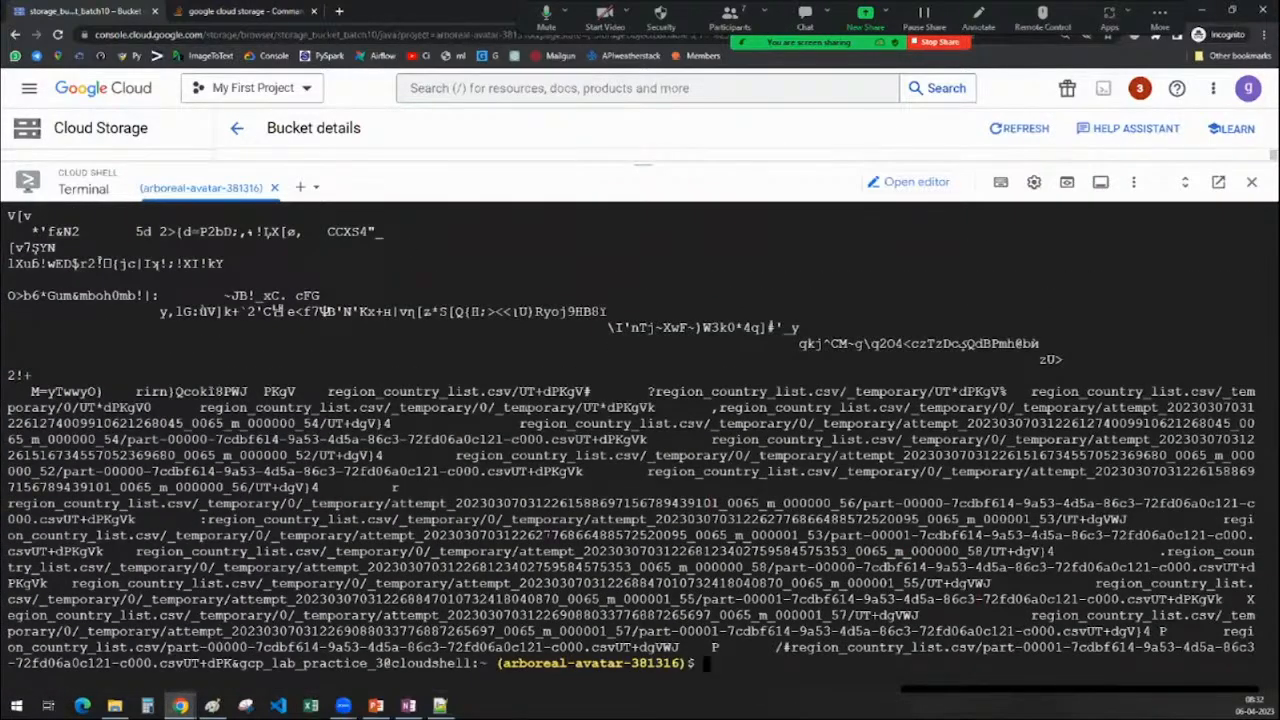
Scroll back through the output, then clear the terminal screen
scroll(640, 440, "up", 5)
type("clear")
key("Return")
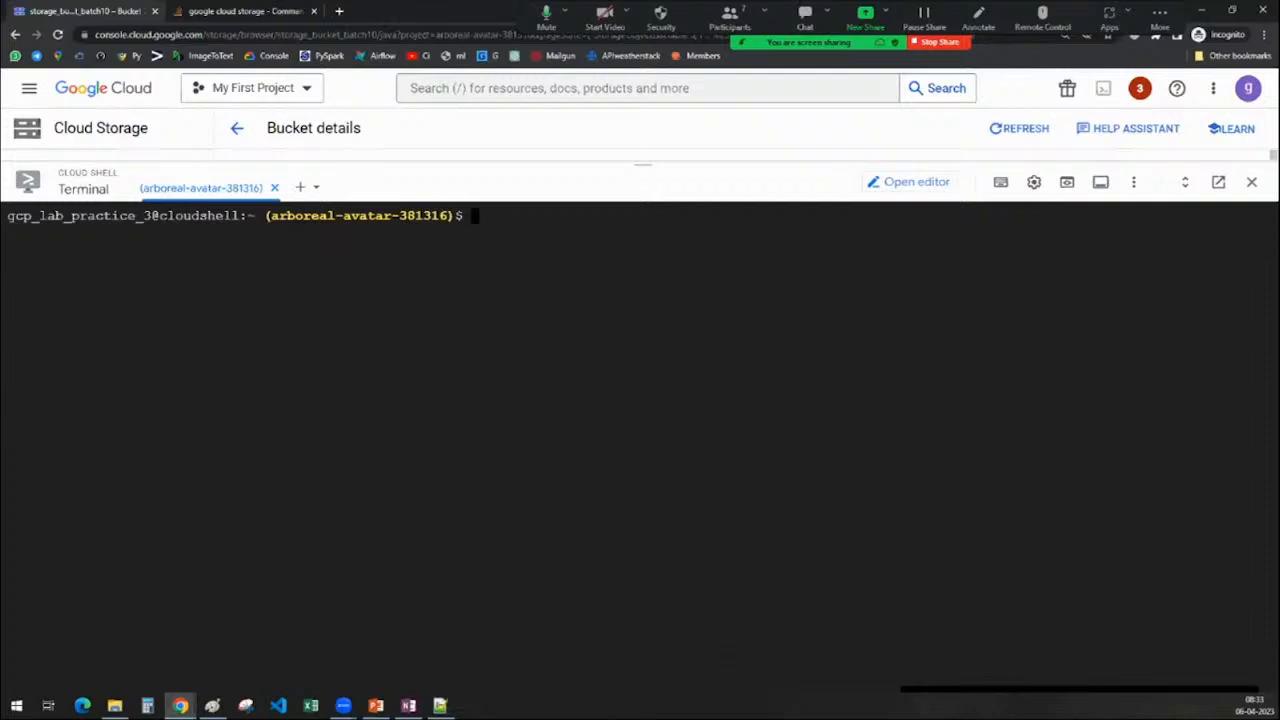
Run gsutil --help to list the available gsutil commands
type("gsutil --help")
key("Return")
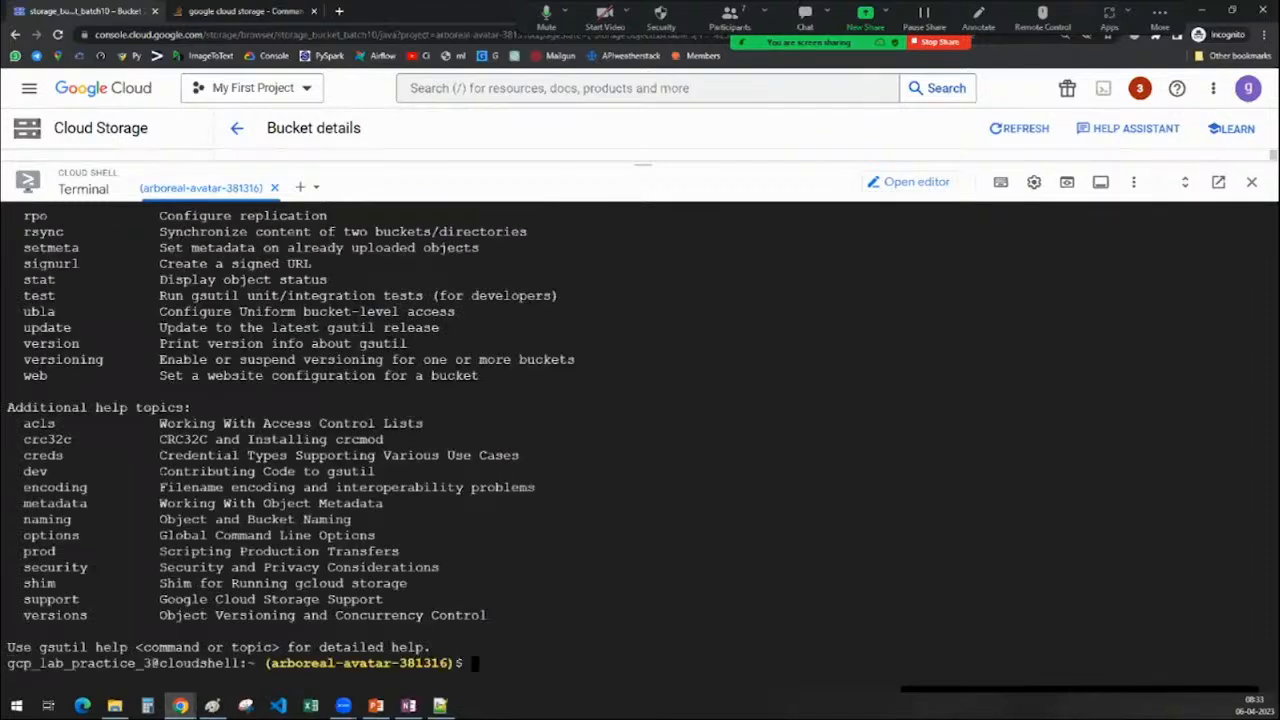
scroll(640, 440, "up", 7)
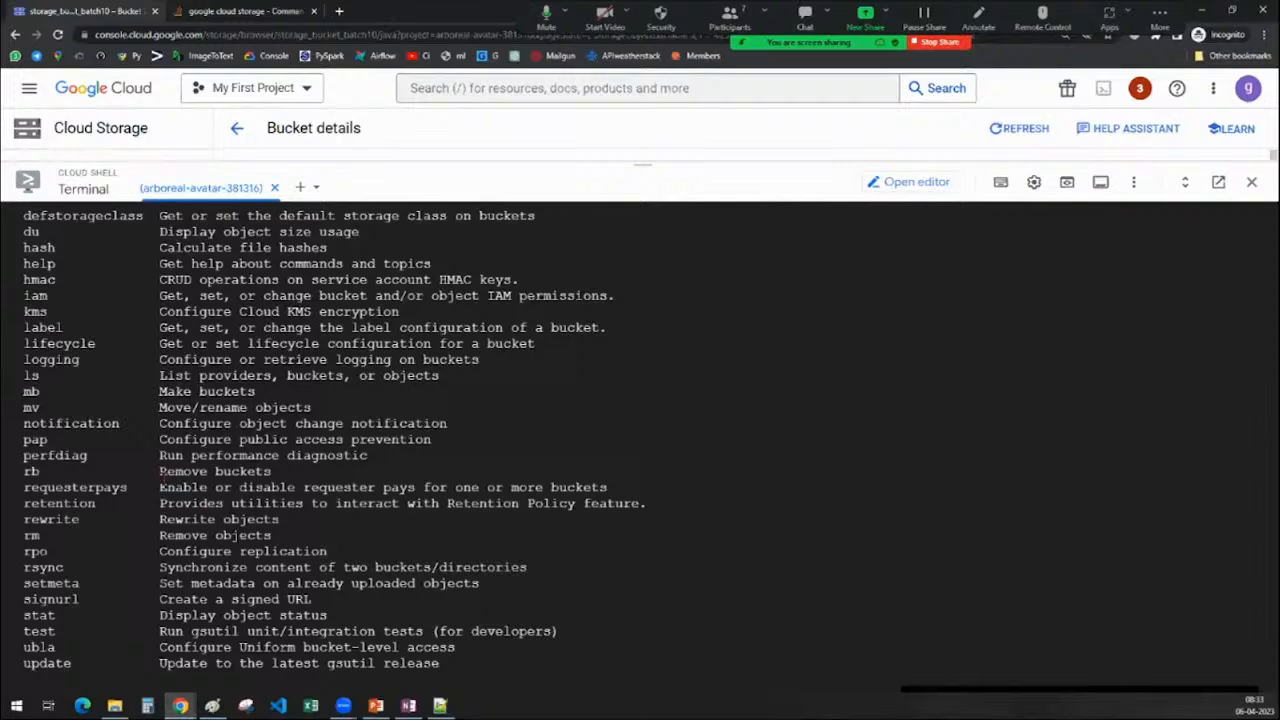
scroll(640, 440, "up", 7)
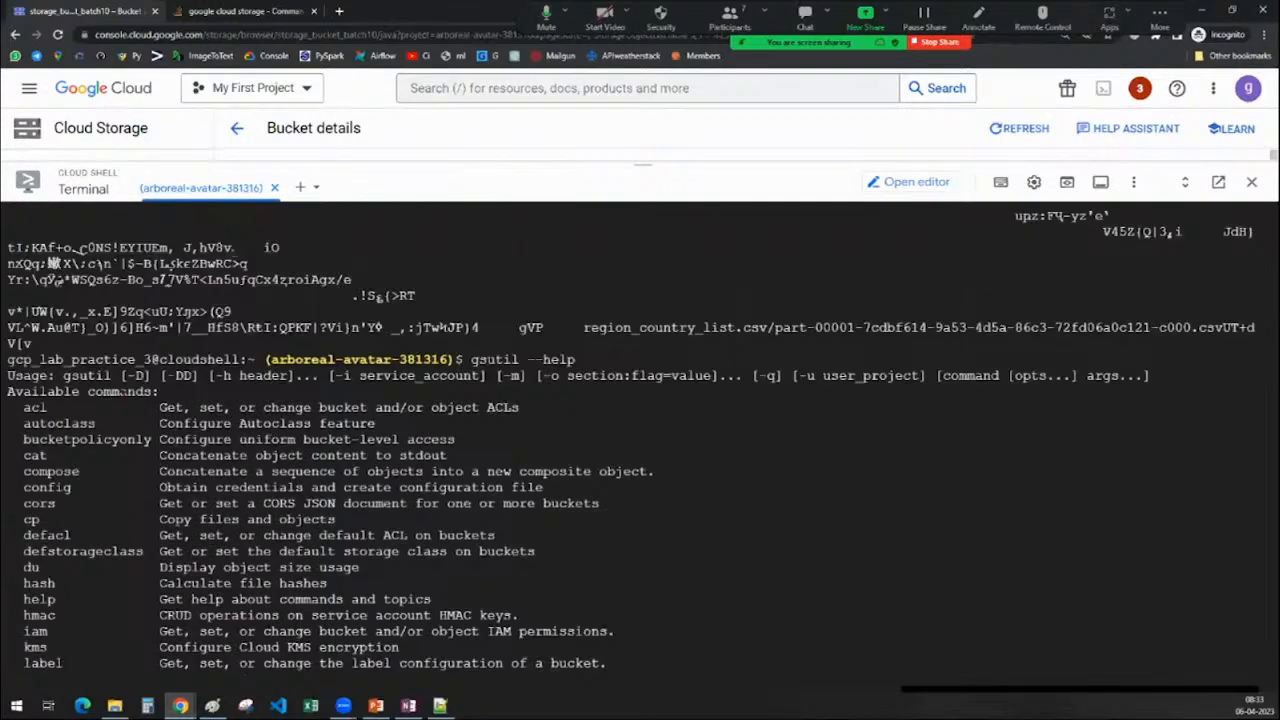
scroll(640, 440, "down", 4)
scroll(640, 440, "down", 2)
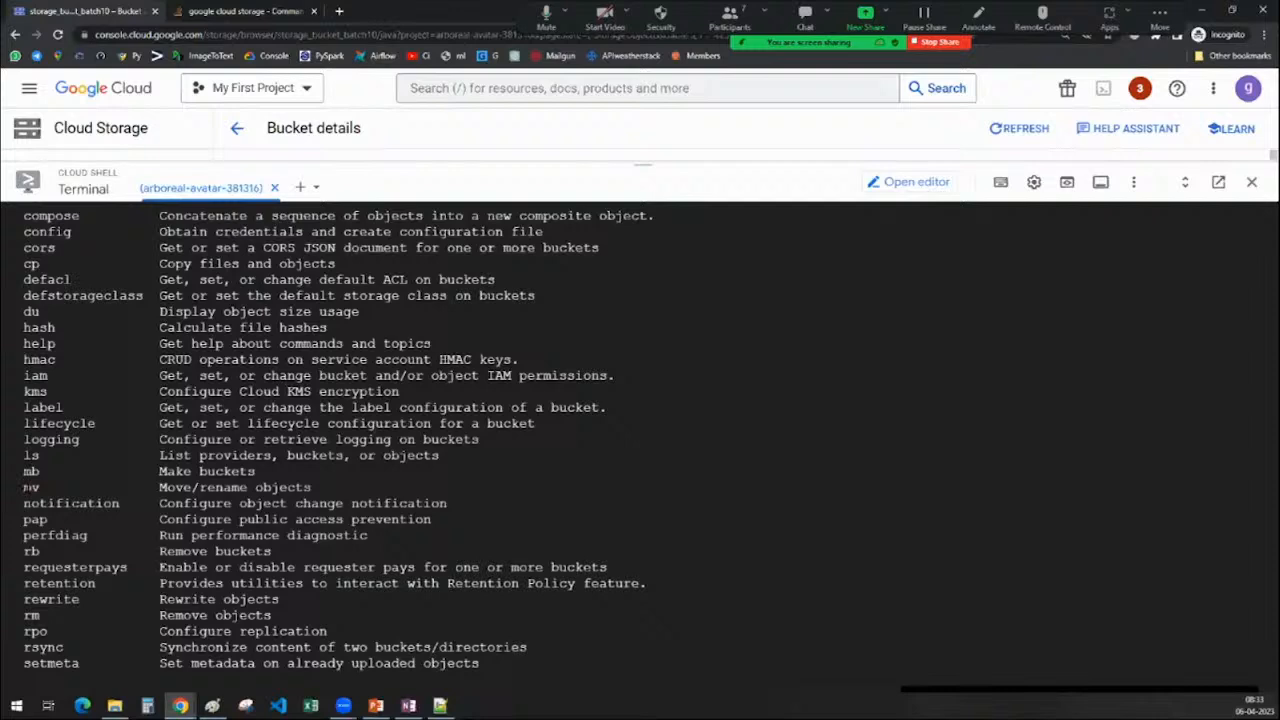
Highlight the mb, mv, rb, rm, version and versioning commands in the help list
left_click_drag(26, 488, 270, 472)
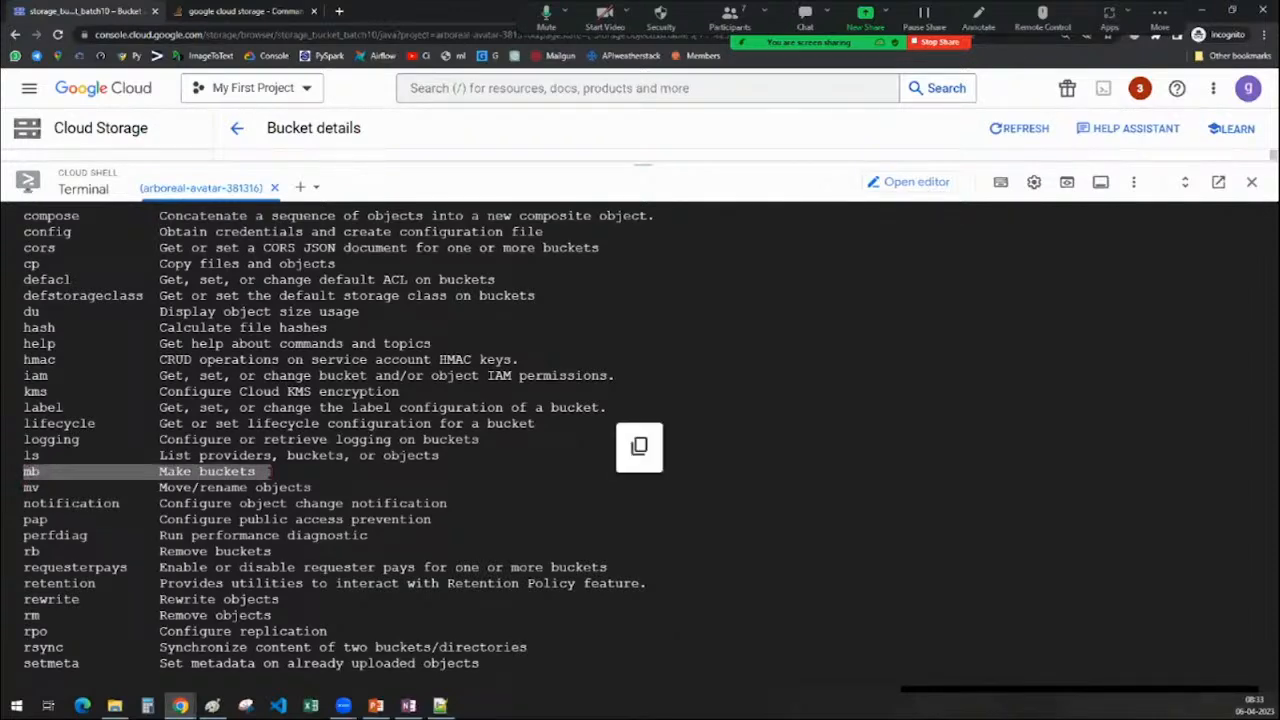
scroll(203, 487, "down", 2)
left_click_drag(25, 408, 39, 408)
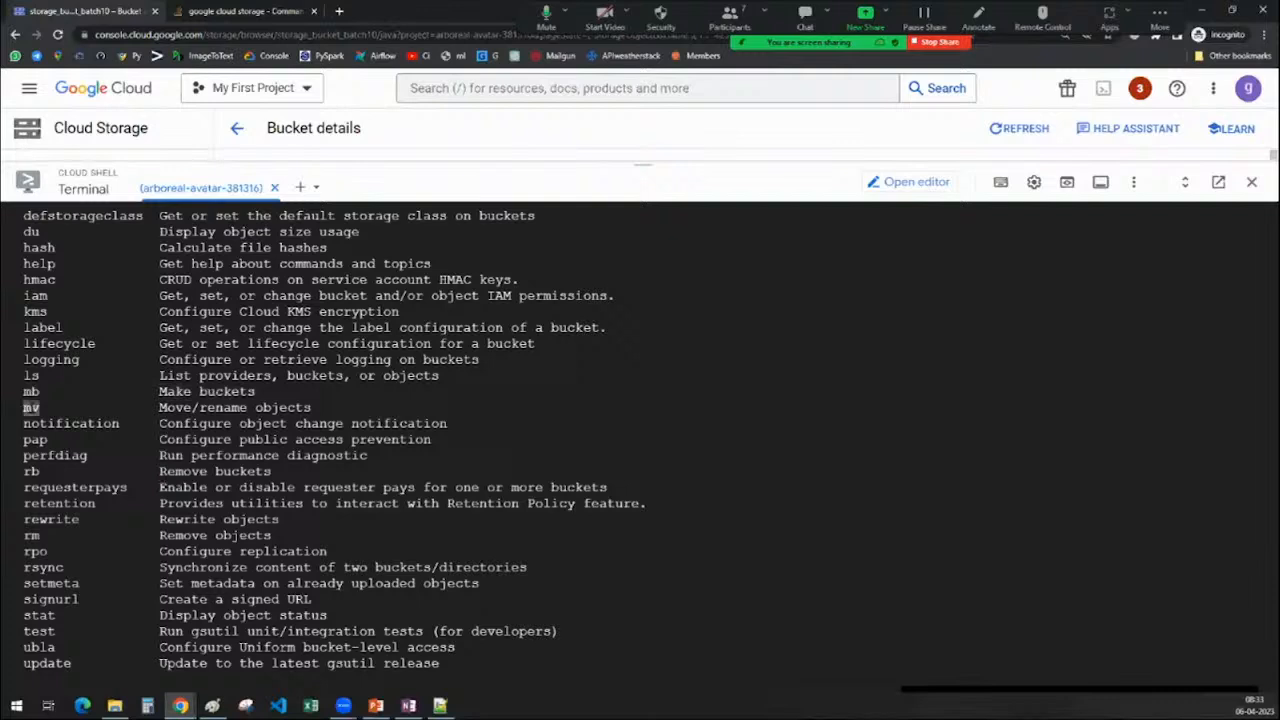
left_click_drag(160, 407, 336, 407)
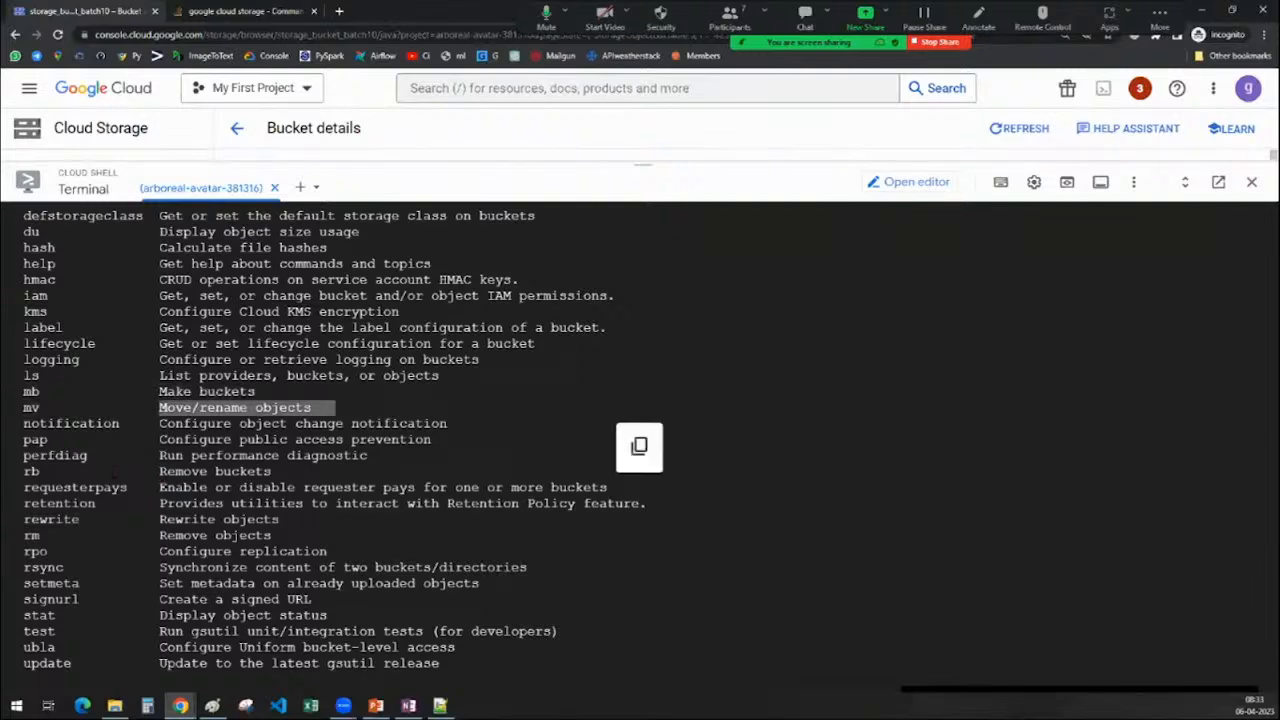
scroll(640, 440, "down", 2)
left_click_drag(40, 392, 23, 392)
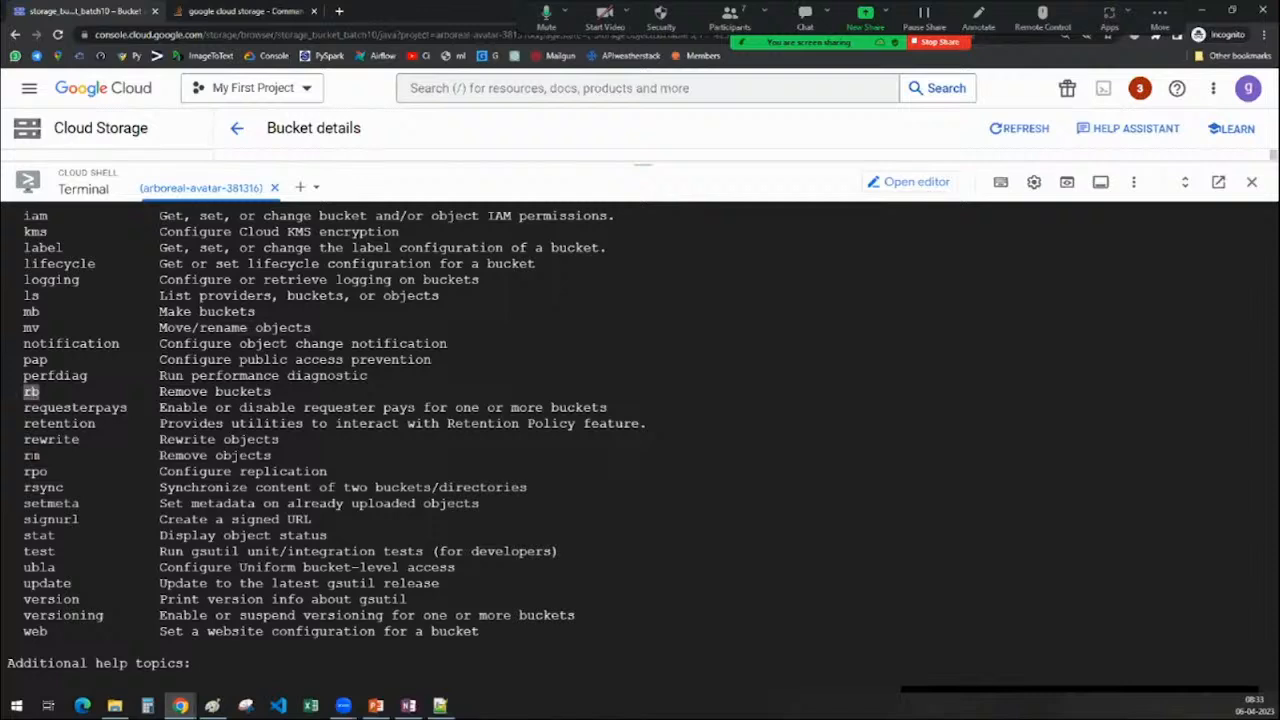
left_click_drag(40, 455, 23, 455)
left_click_drag(159, 455, 297, 455)
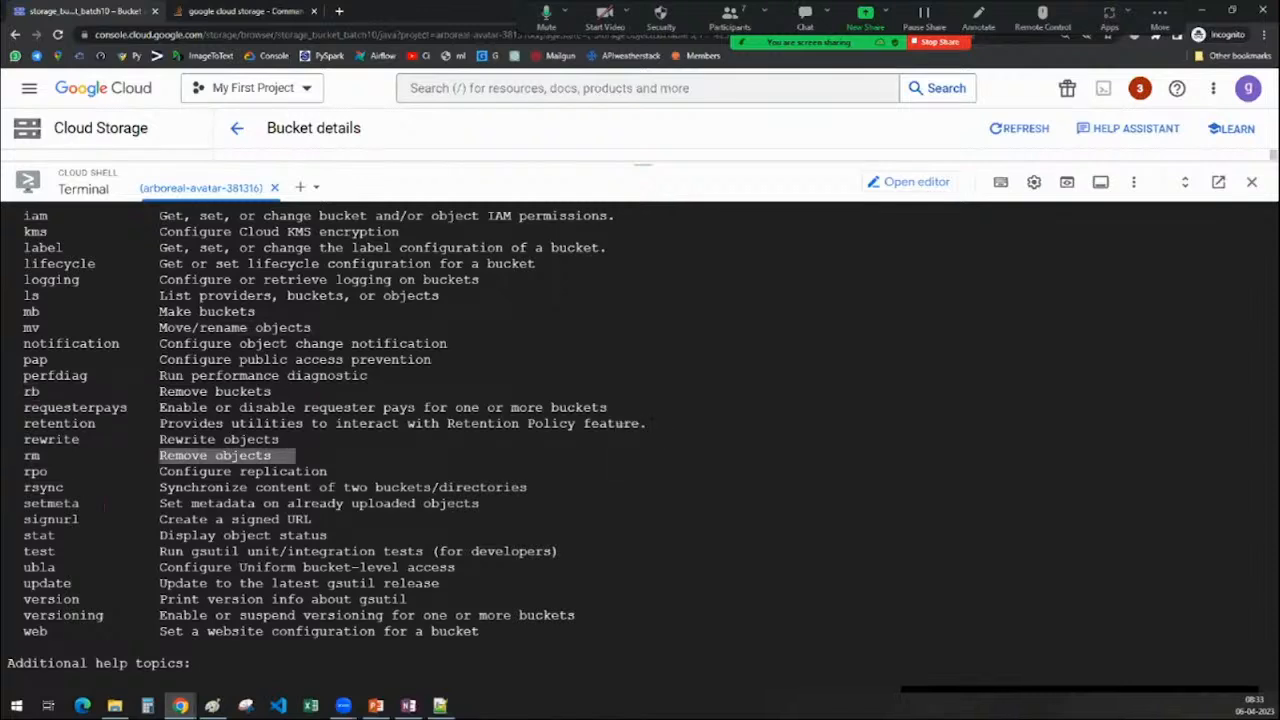
scroll(60, 488, "down", 2)
left_click(48, 487)
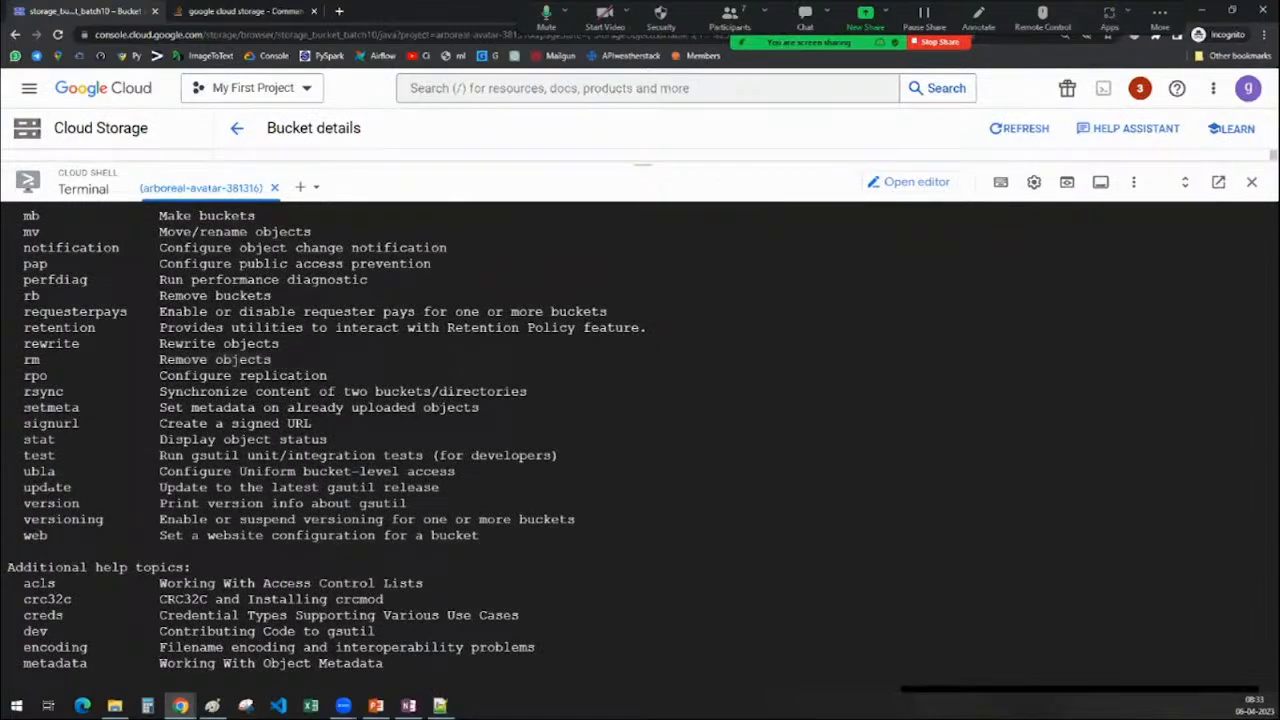
double_click(51, 503)
double_click(60, 519)
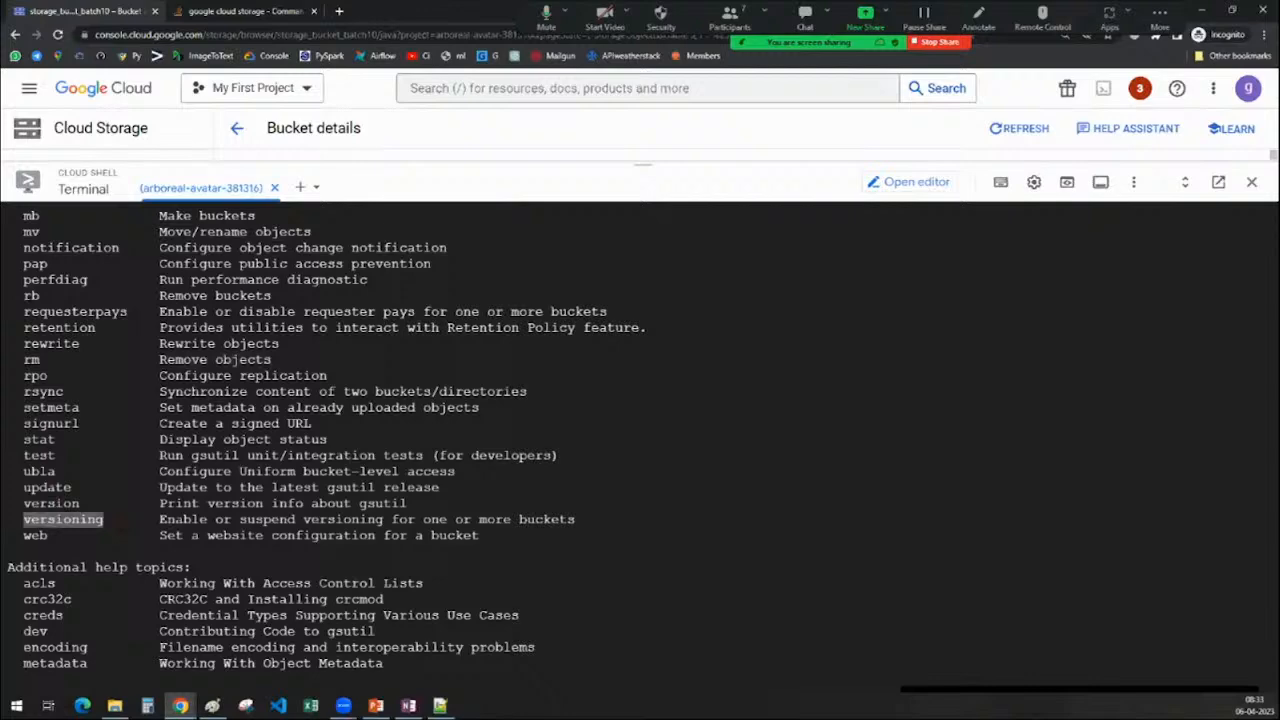
Highlight the acls help topic, then lower the shell to reveal the java folder
scroll(60, 519, "down", 3)
double_click(39, 423)
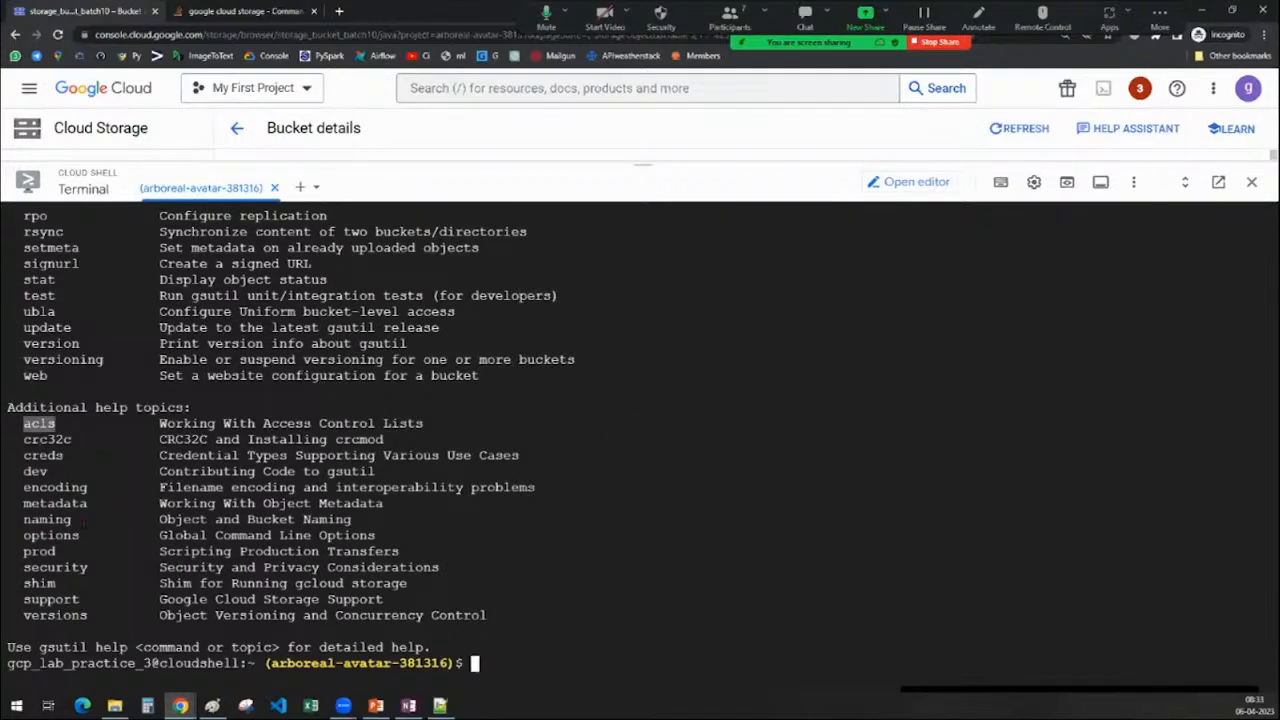
scroll(640, 440, "up", 9)
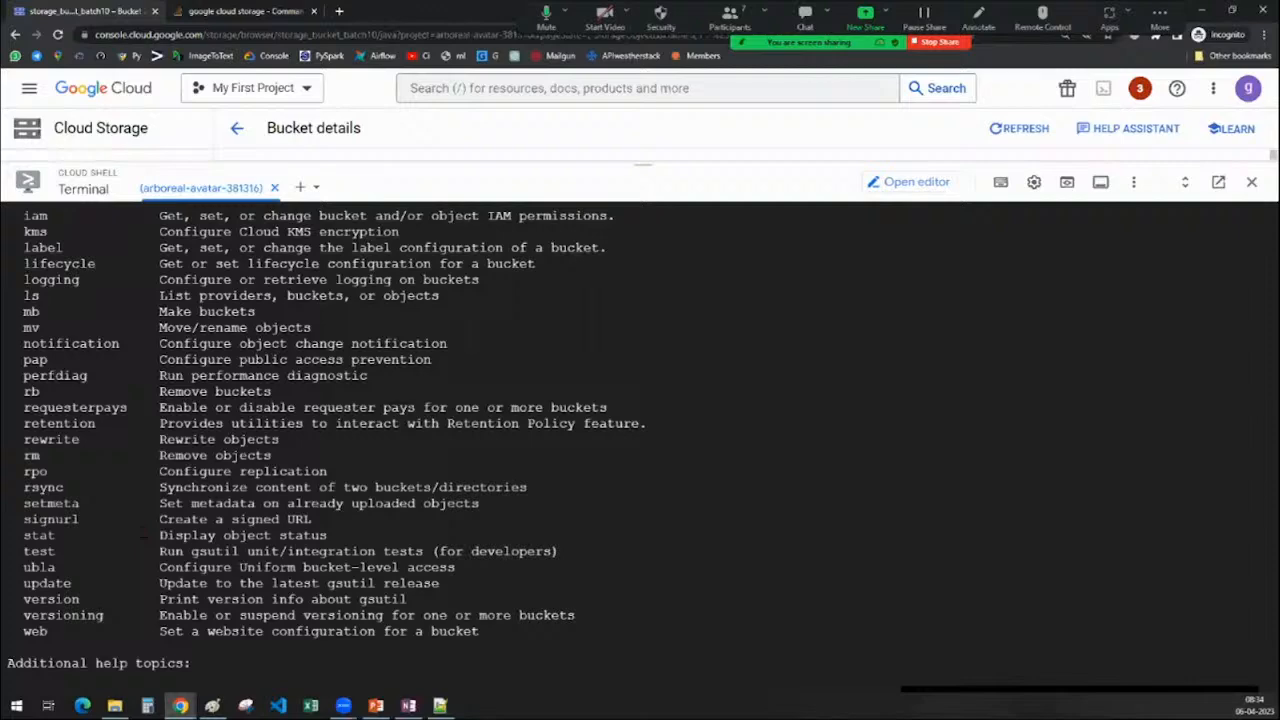
scroll(640, 440, "up", 2)
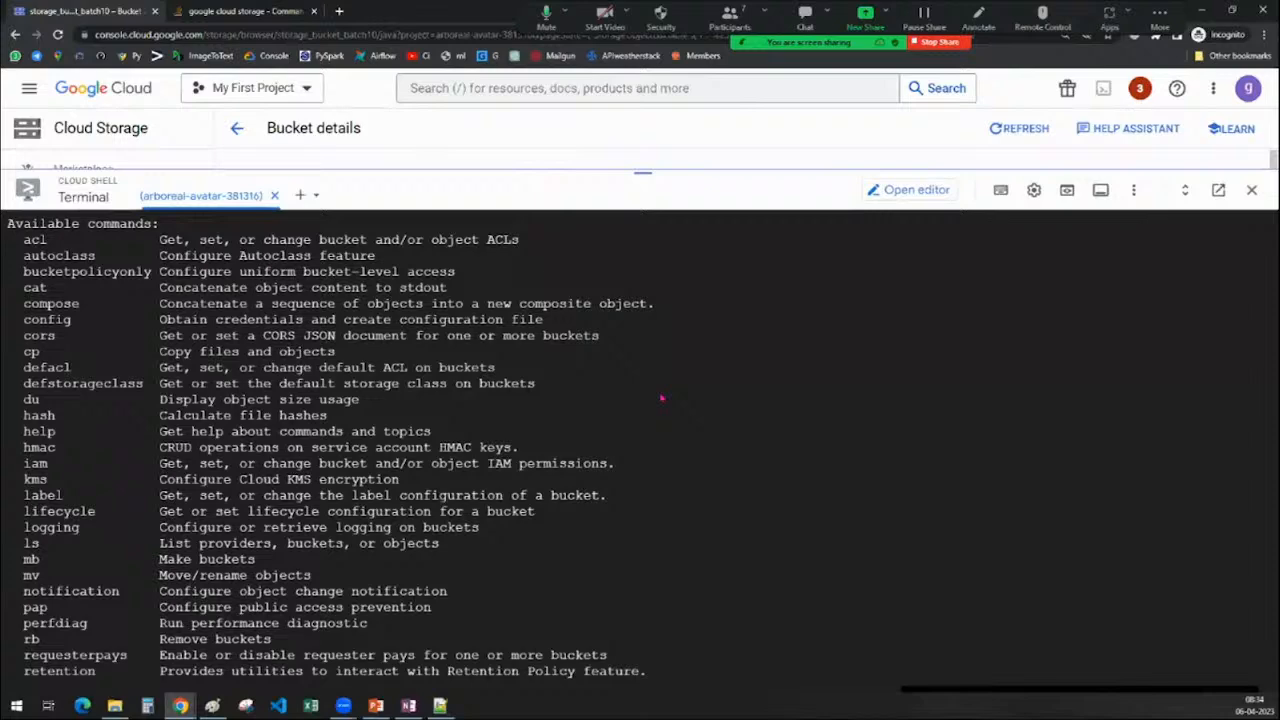
left_click_drag(647, 170, 666, 543)
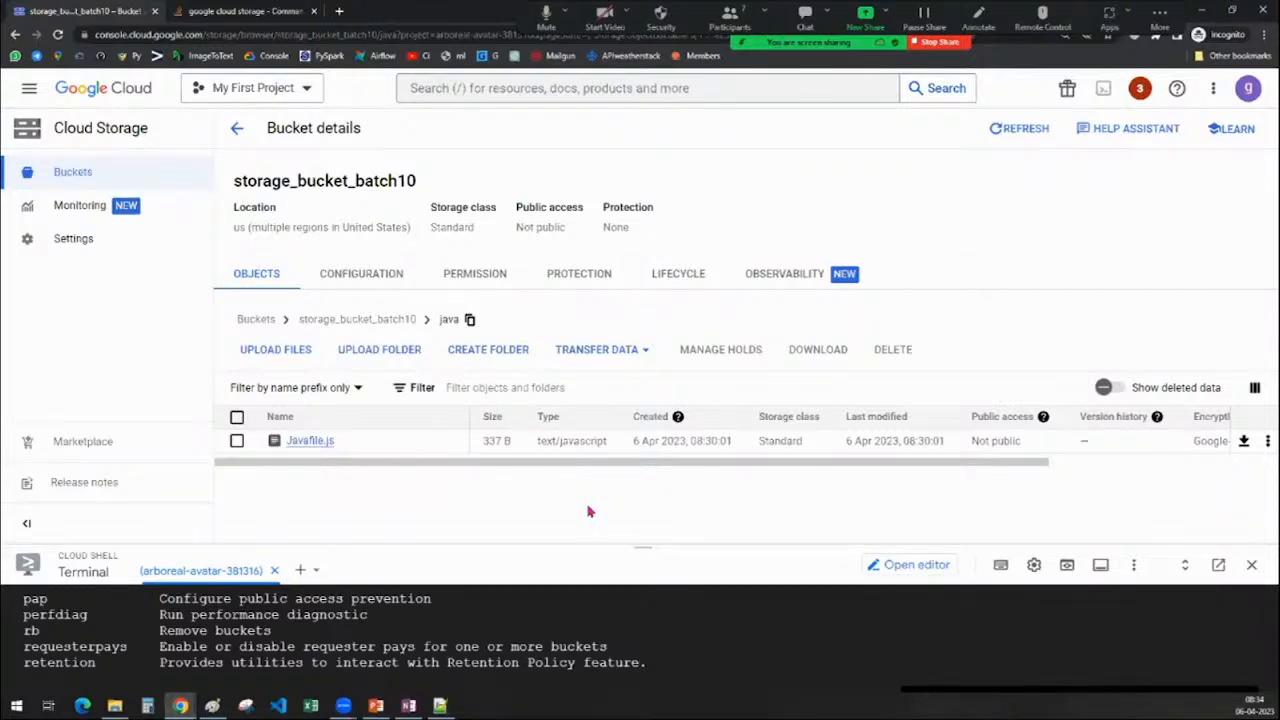
Open storage_bucket_batch10's LIFECYCLE tab and begin adding a new rule
left_click(693, 270)
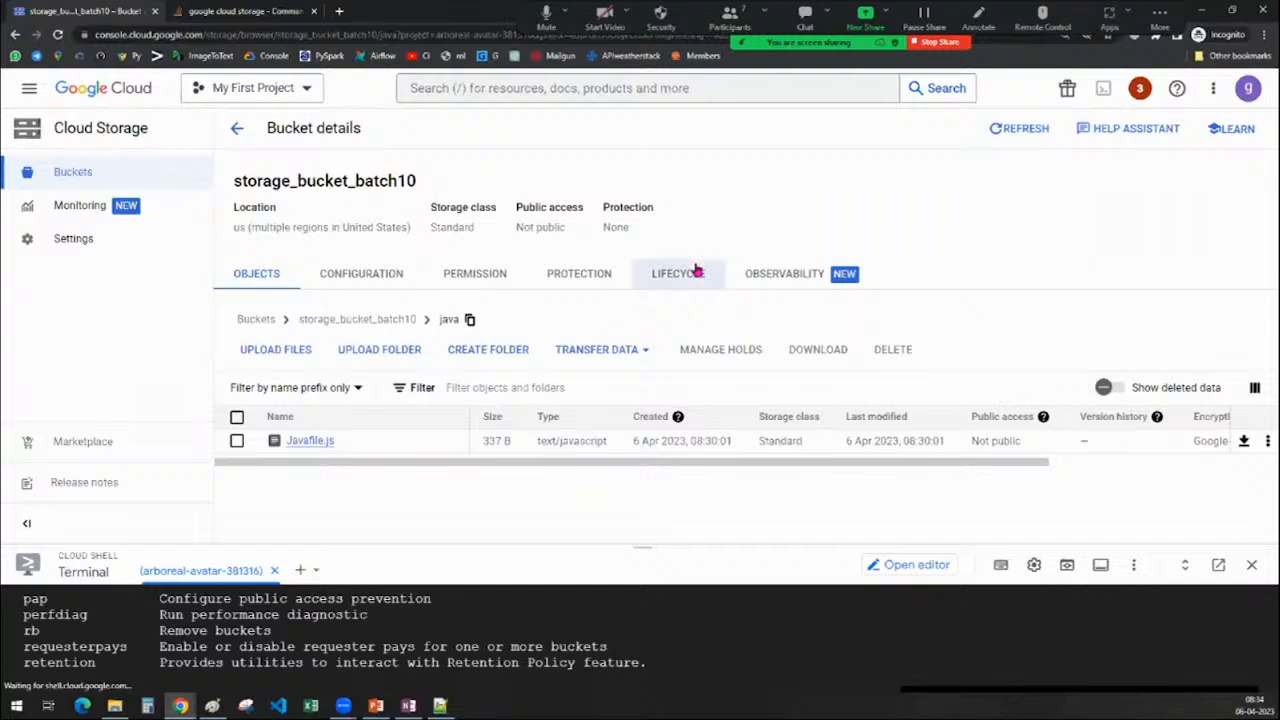
left_click_drag(643, 547, 645, 681)
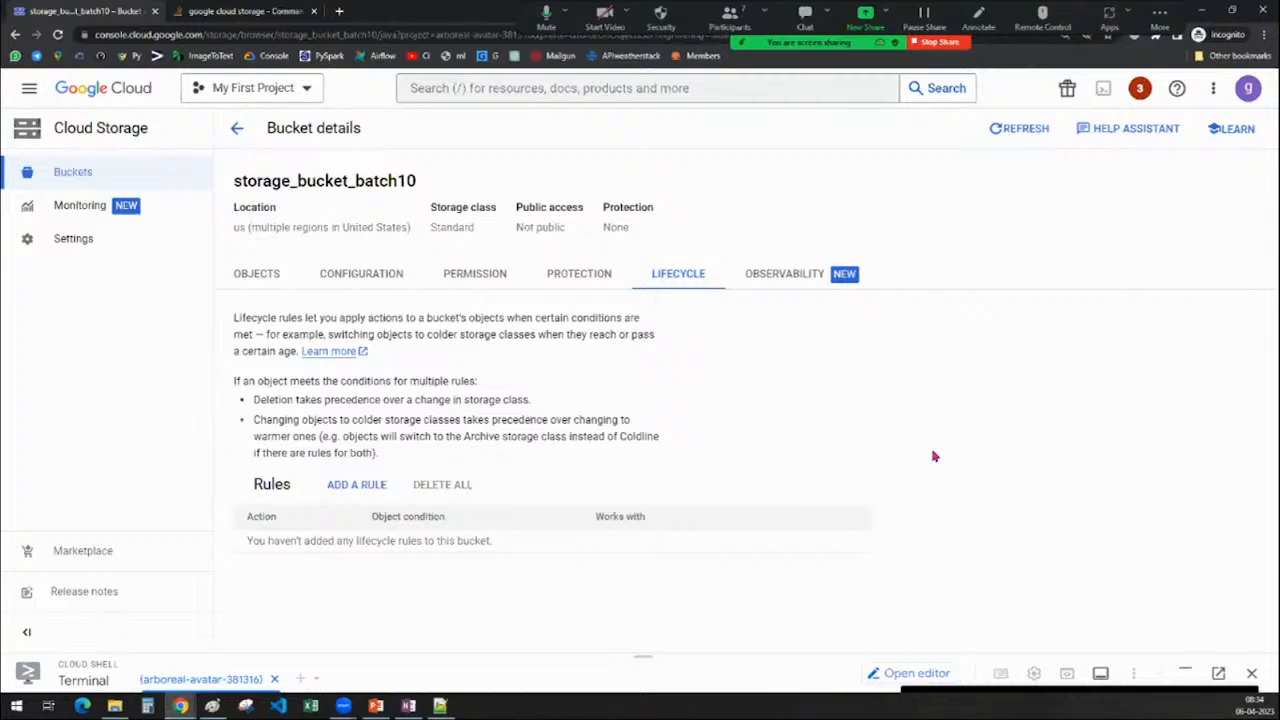
left_click(357, 486)
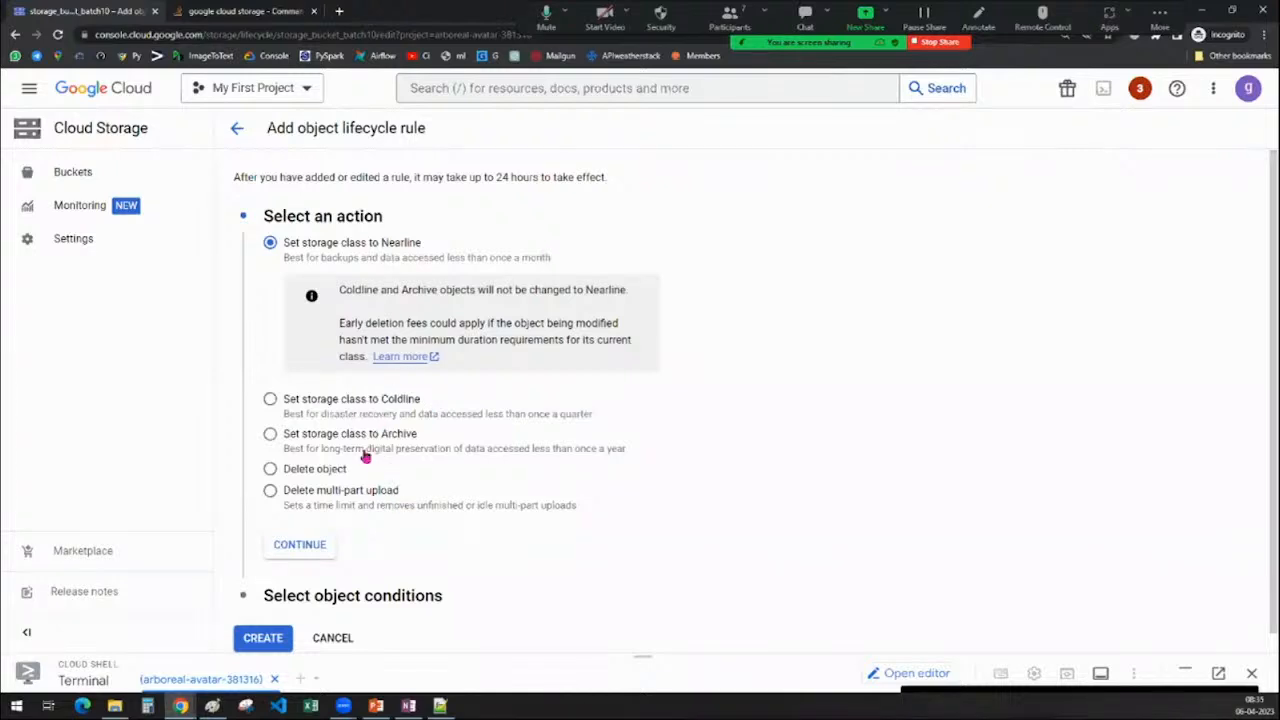
Add an Age condition of 30 days to the lifecycle rule
left_click(301, 545)
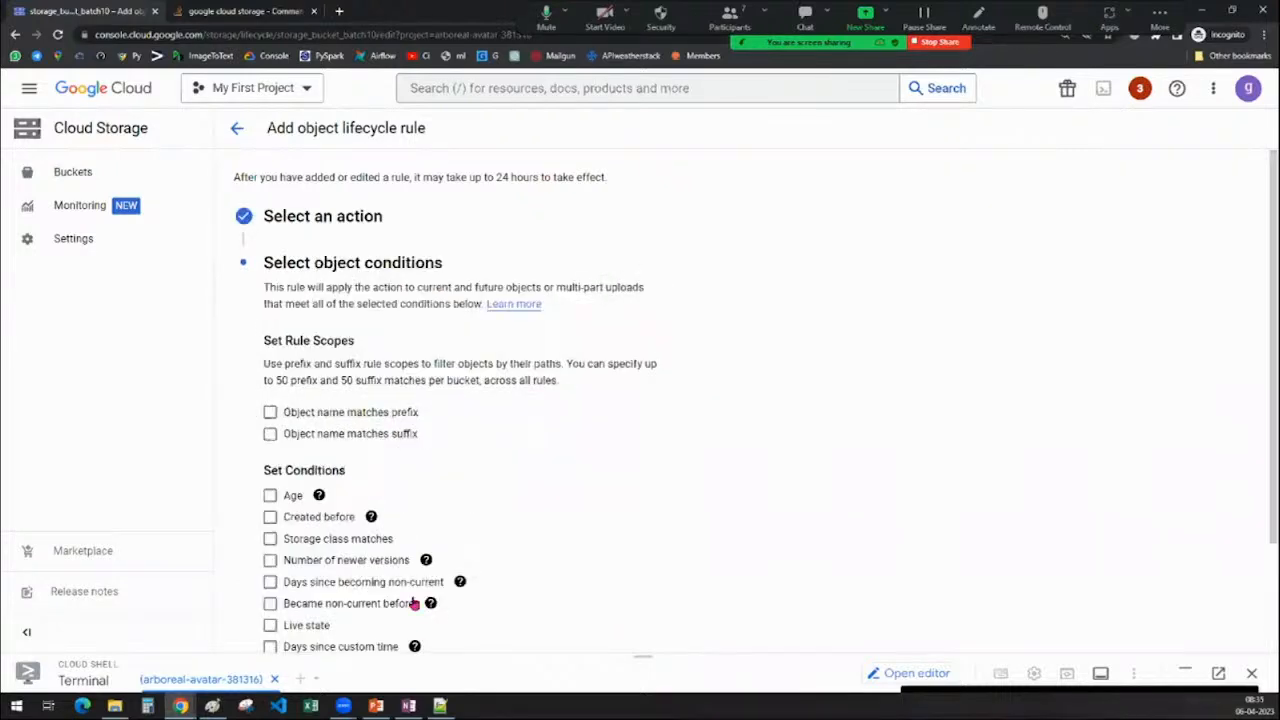
scroll(384, 470, "down", 2)
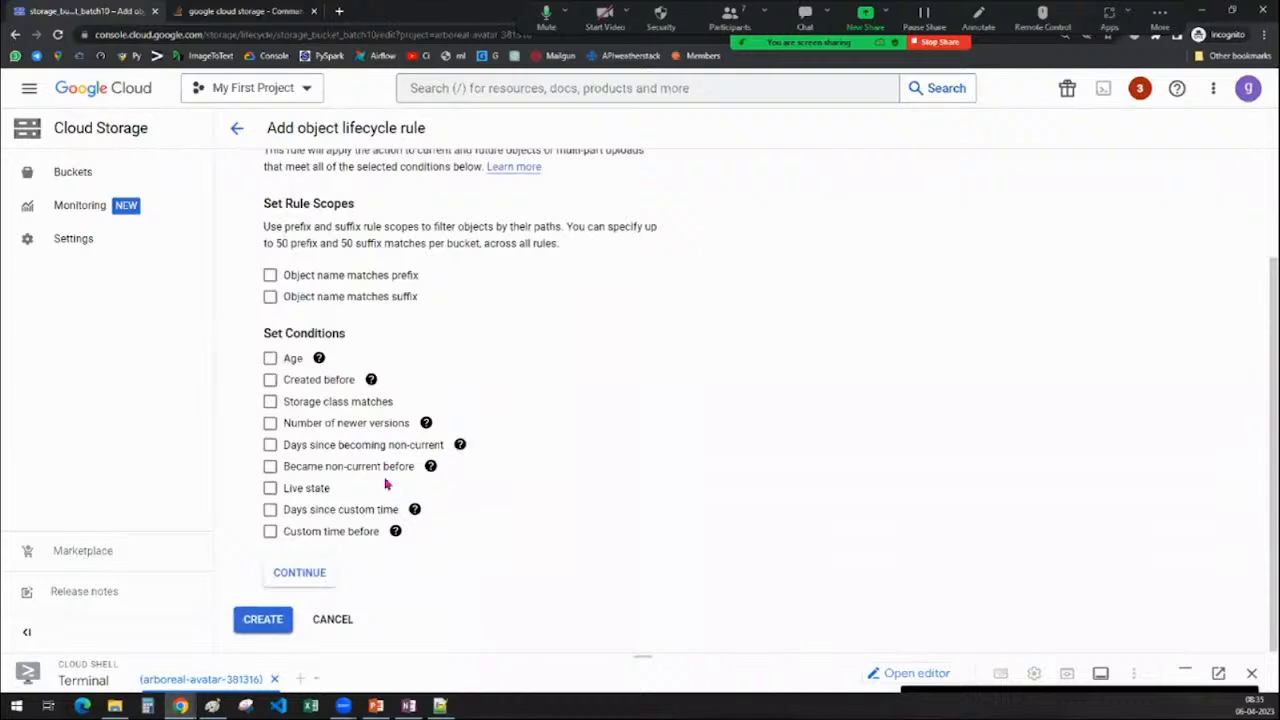
scroll(340, 490, "up", 2)
left_click(274, 497)
scroll(511, 471, "down", 1)
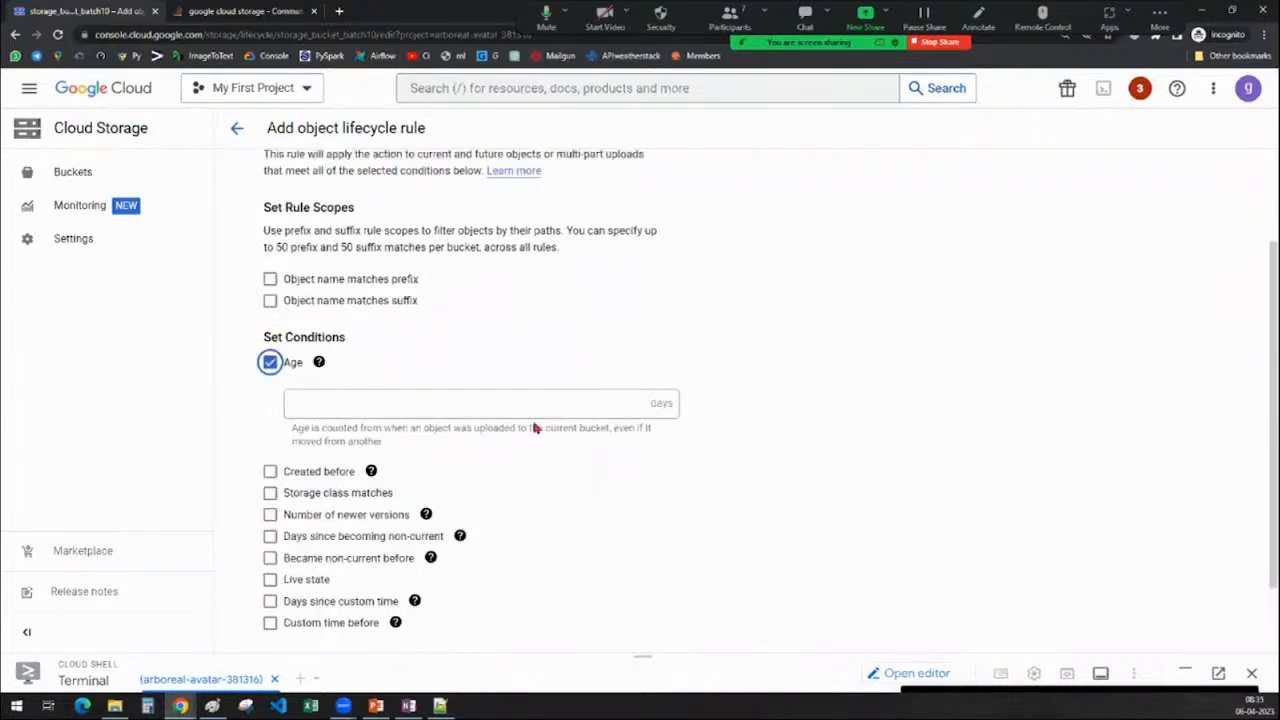
left_click(503, 409)
type("30")
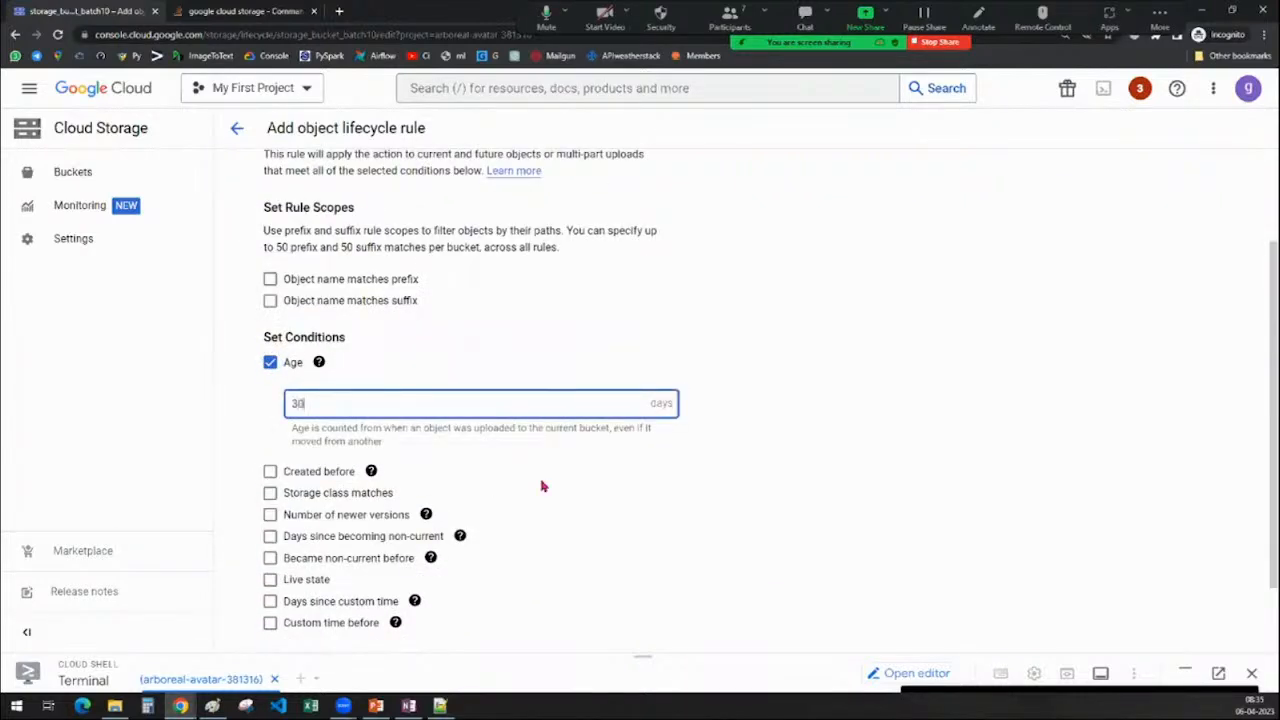
scroll(540, 487, "up", 1)
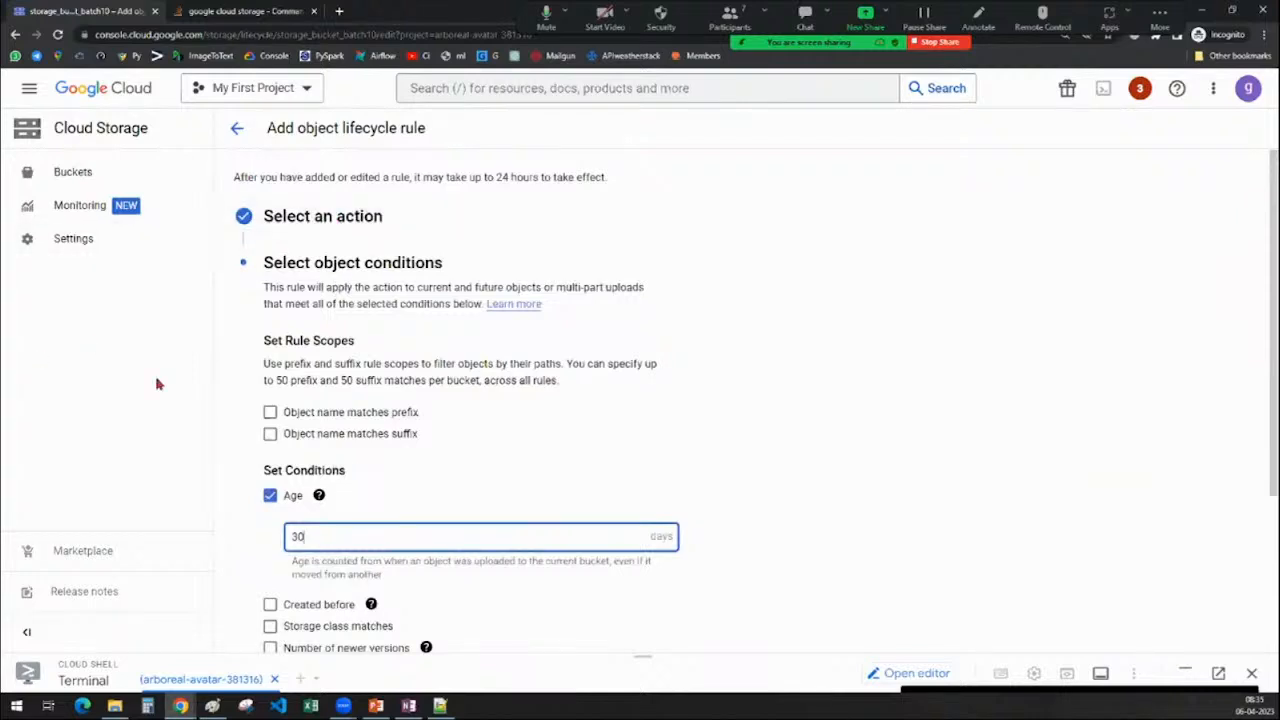
Review the Nearline action, then leave the form without creating the rule
left_click(336, 221)
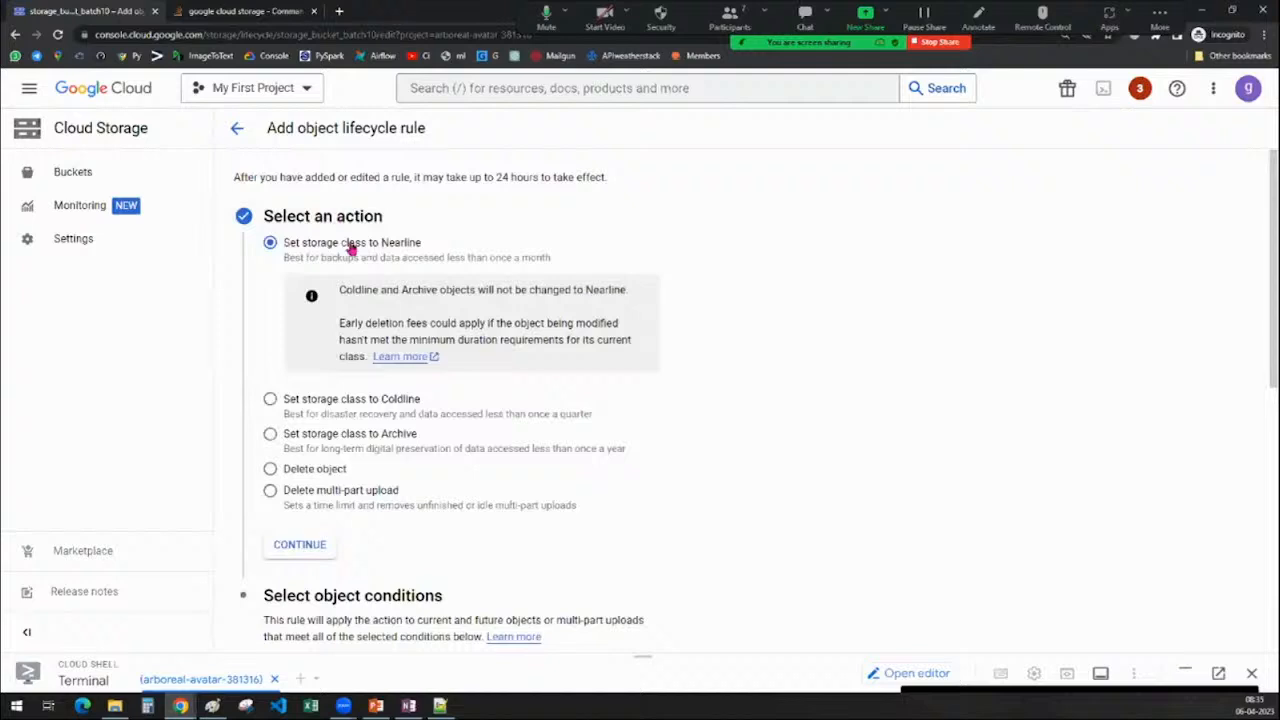
left_click_drag(382, 246, 423, 245)
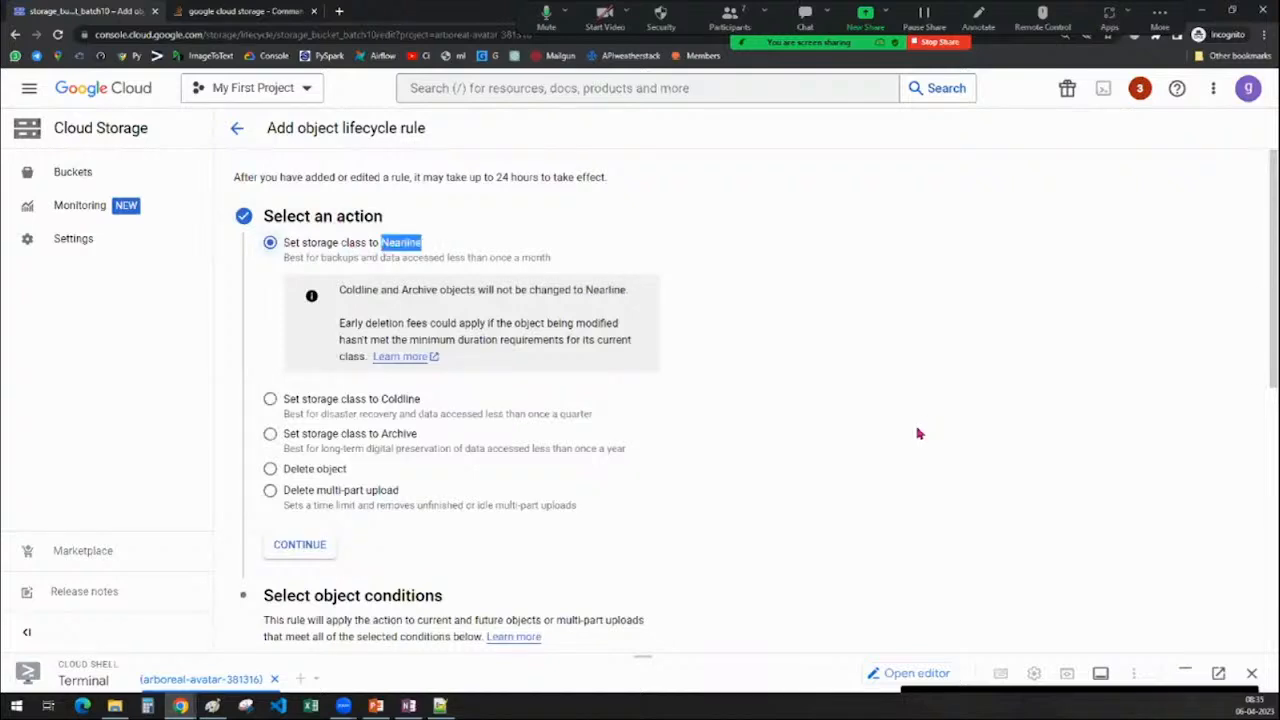
left_click(888, 430)
scroll(808, 456, "down", 6)
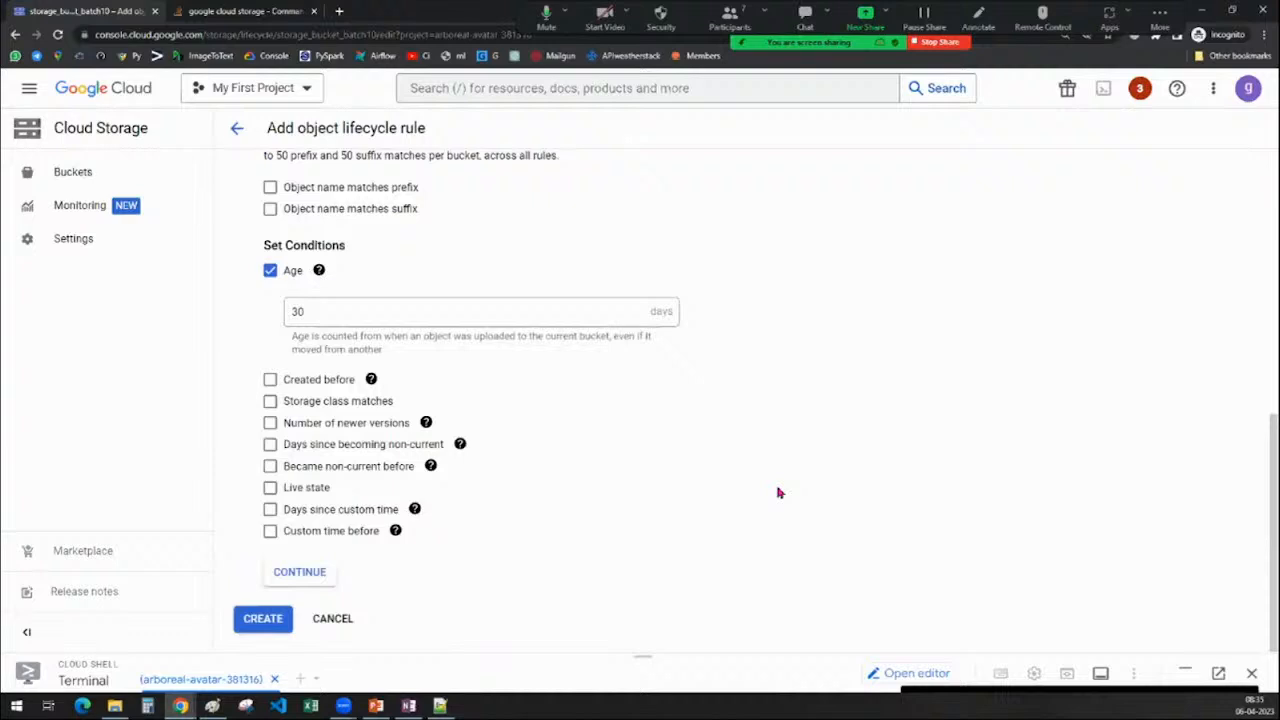
scroll(778, 491, "up", 6)
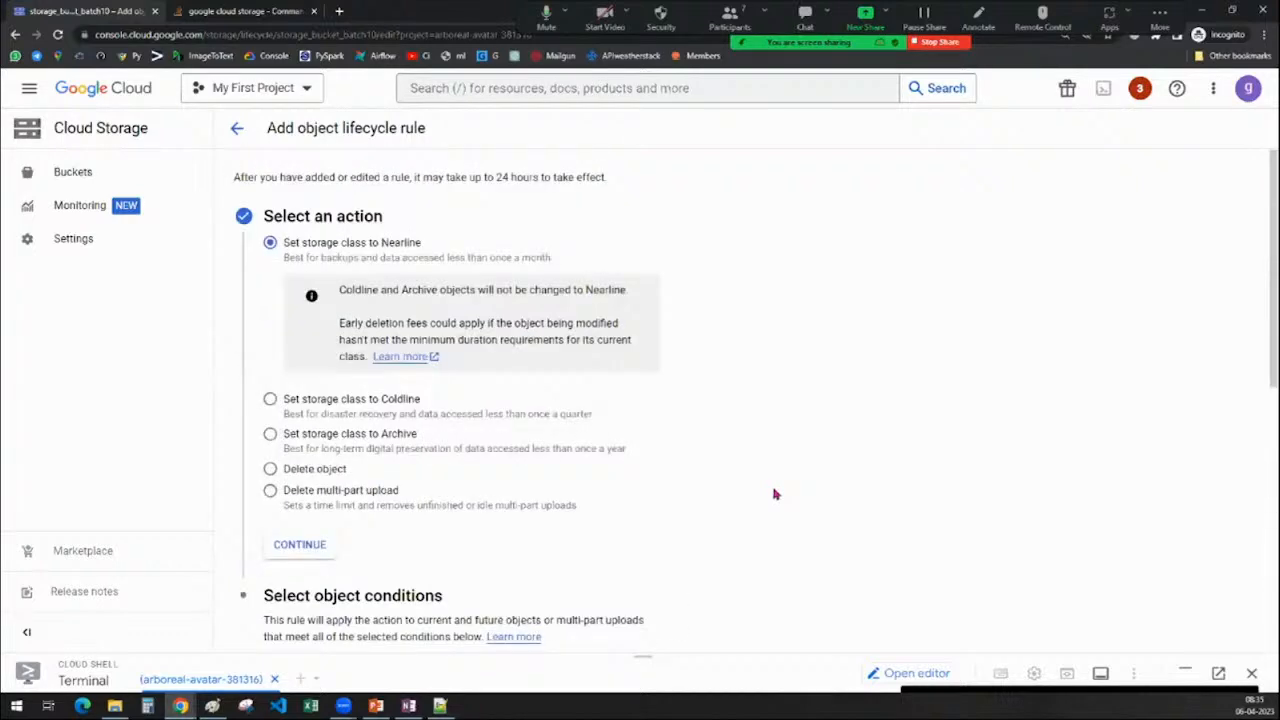
left_click(243, 134)
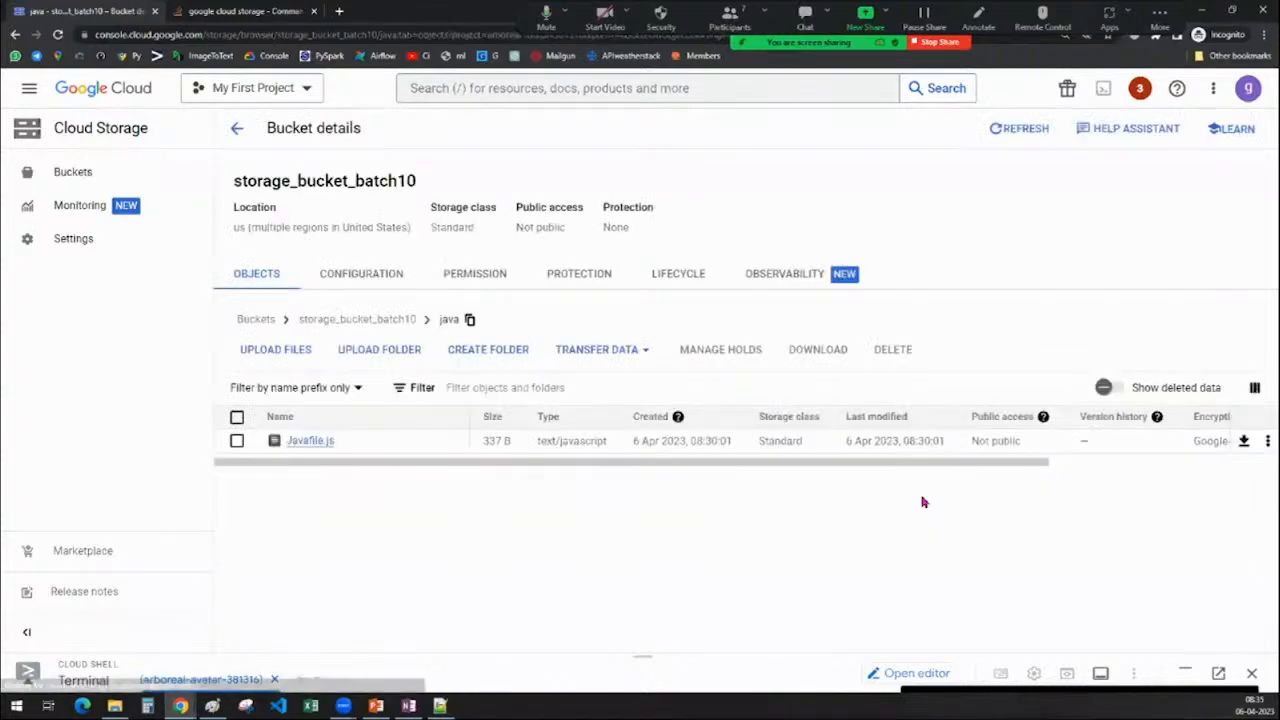
Read the empty LIFECYCLE tab's rule description, then bring the OneNote notebook forward
left_click(677, 280)
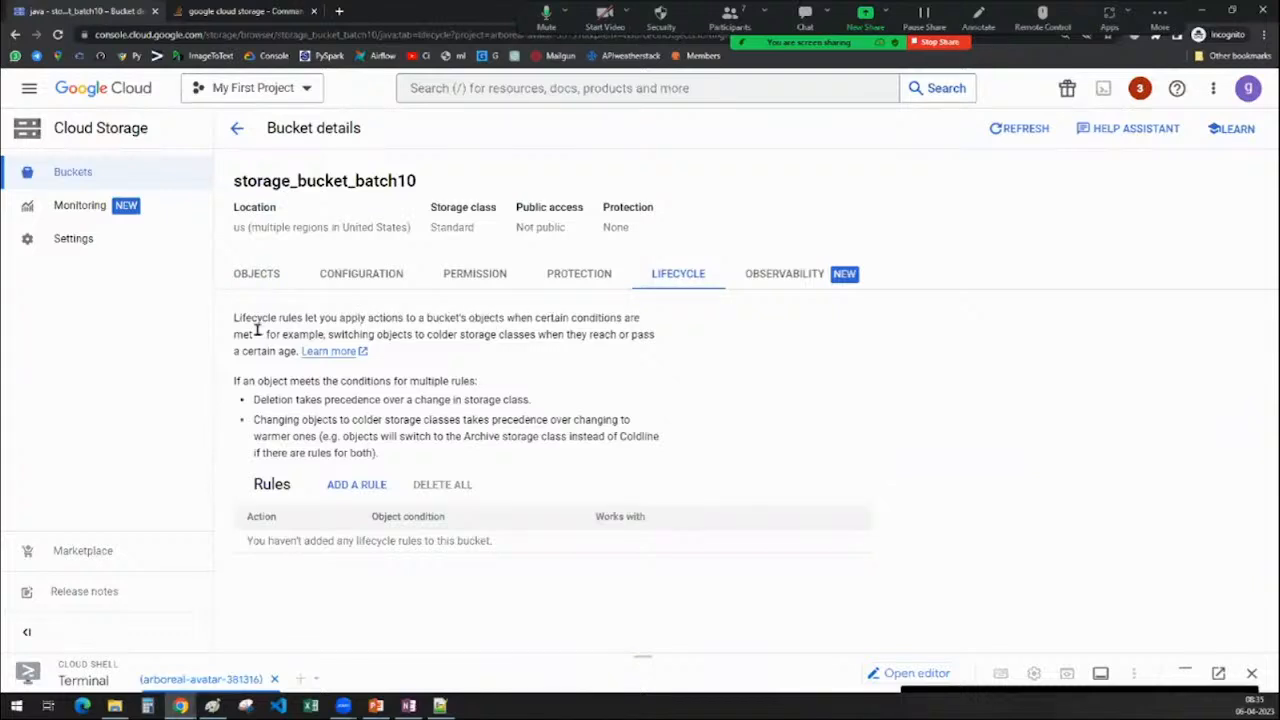
left_click_drag(358, 334, 293, 351)
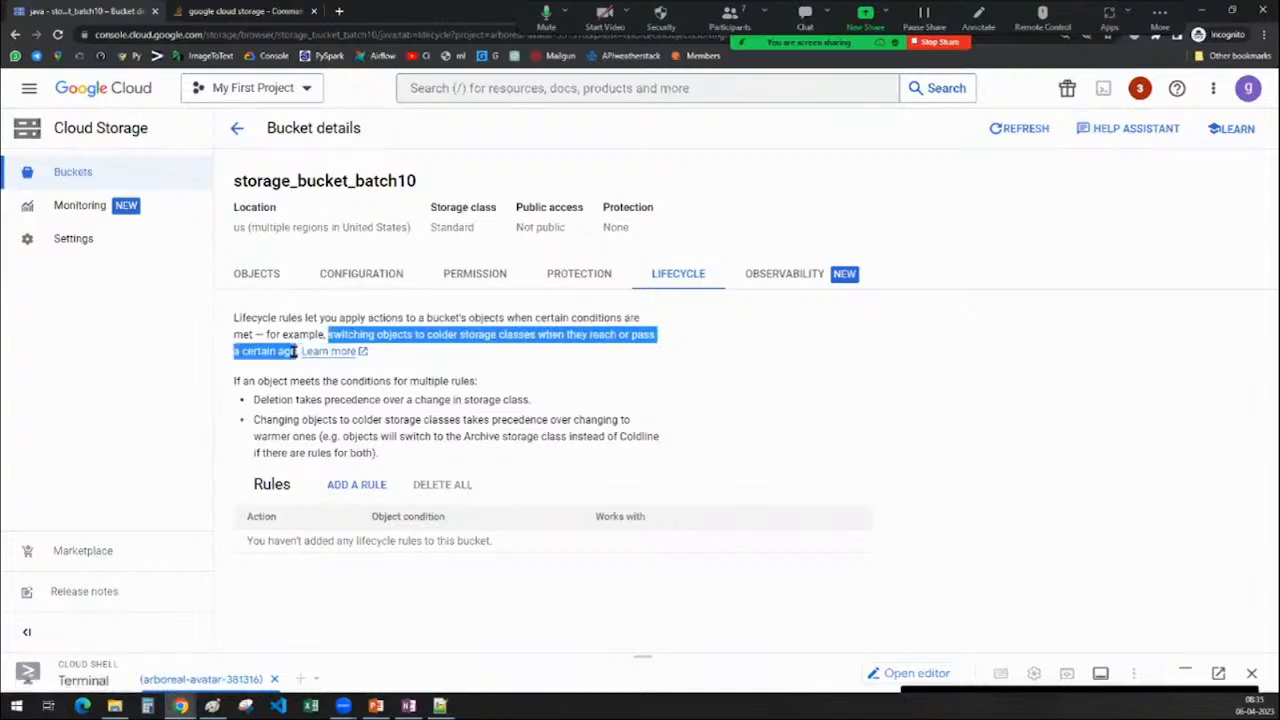
left_click(861, 418)
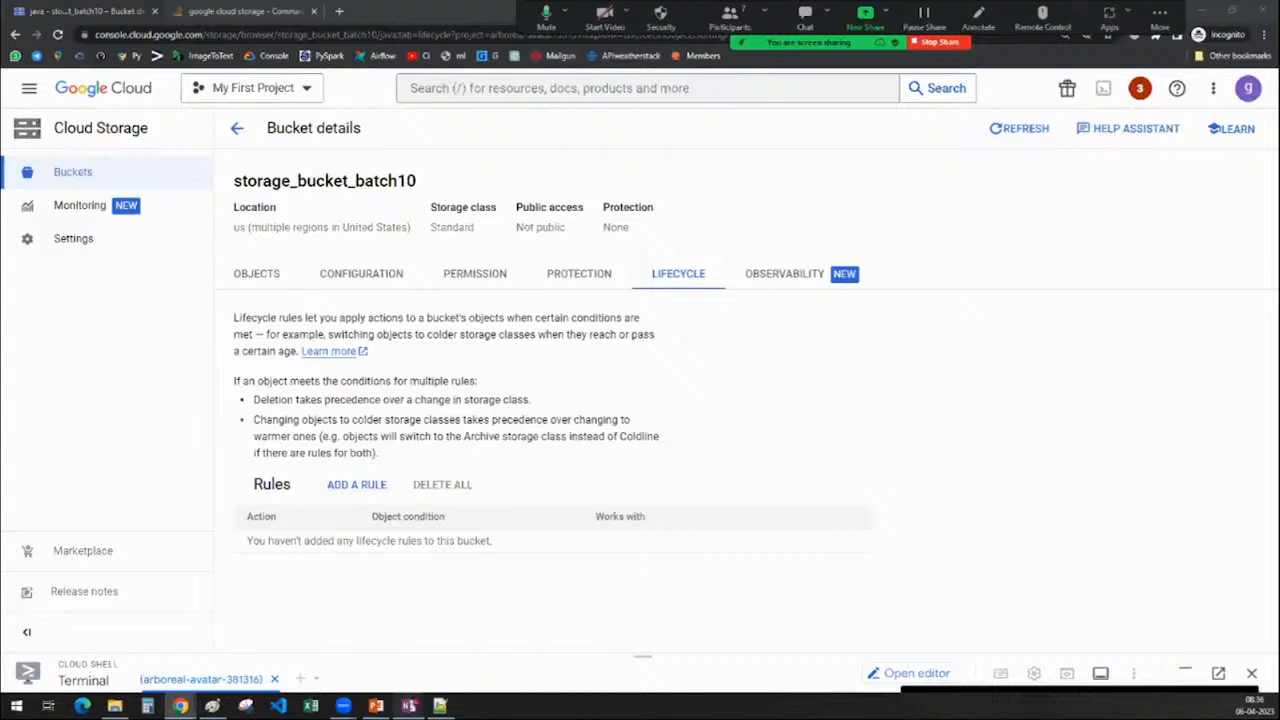
left_click(409, 706)
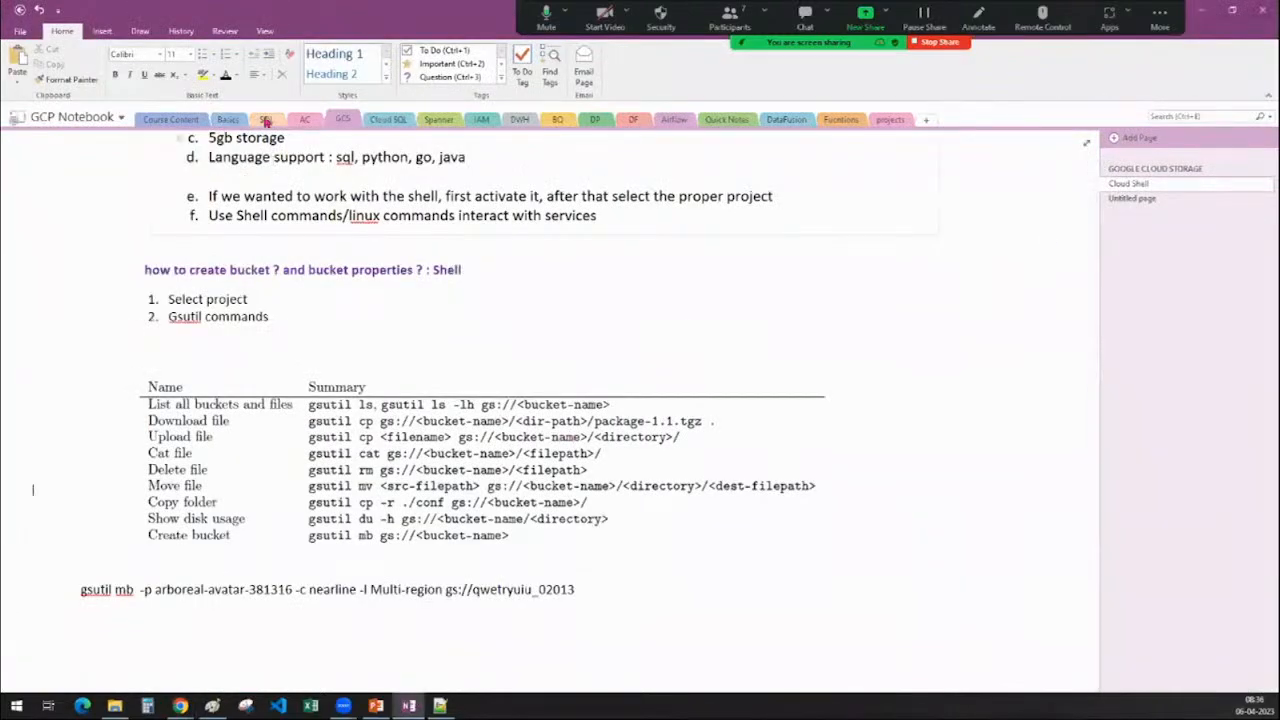
In Course Content, tick Data lake, RDBMS, Cloud SQL, Cloud Spanner, BigQuery, BigTable and pub-sub
left_click(146, 122)
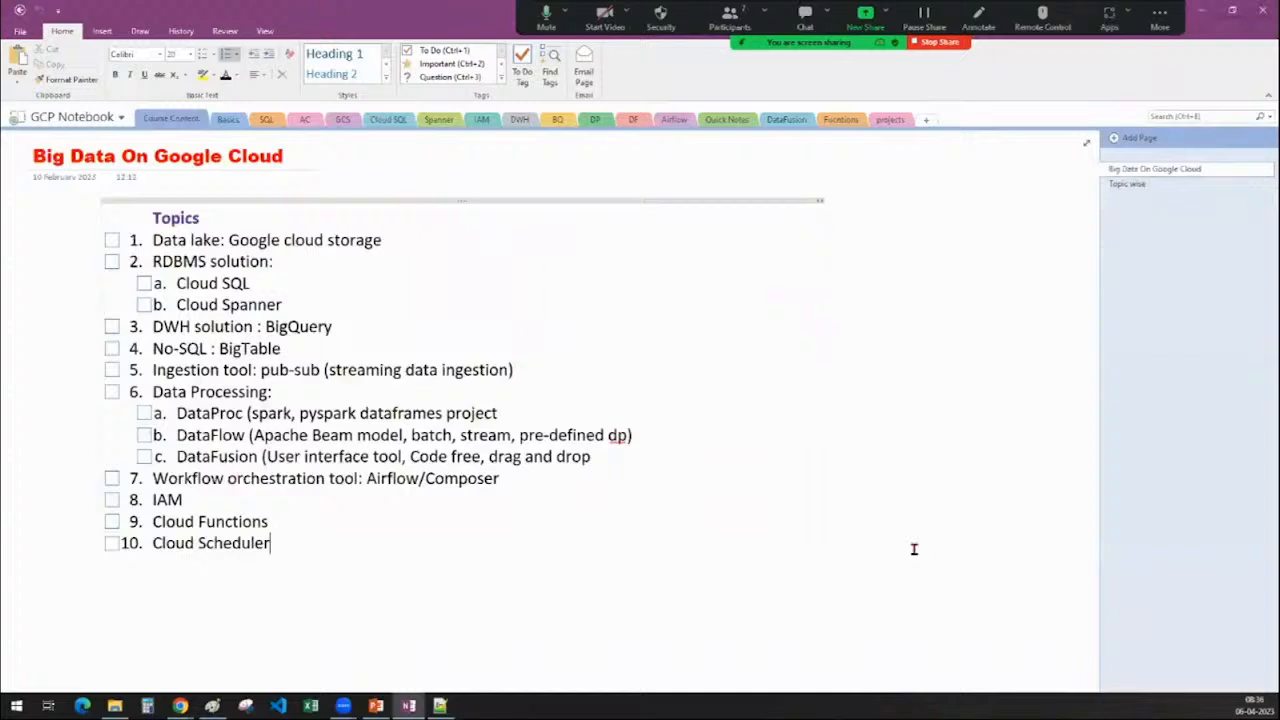
left_click(113, 242)
left_click(112, 262)
left_click(145, 283)
left_click(145, 305)
left_click(112, 327)
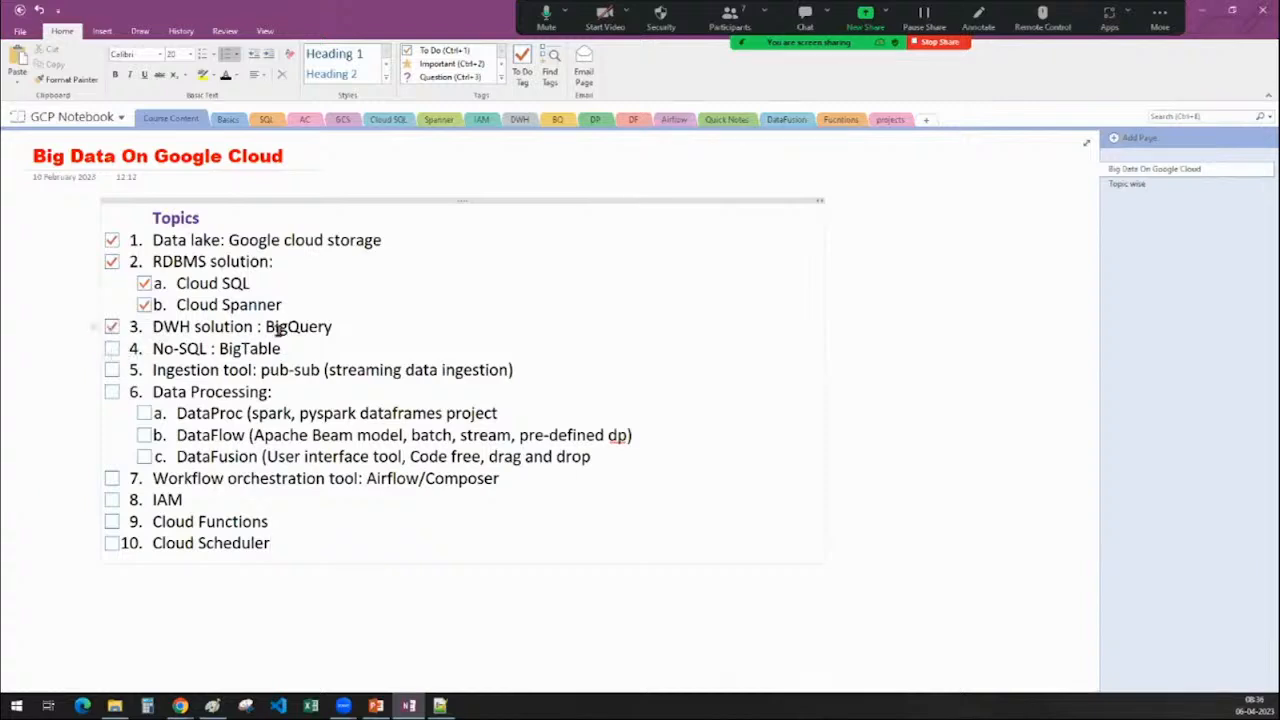
left_click(112, 349)
left_click(111, 370)
Tick Data Processing, DataProc, DataFlow, DataFusion, workflow orchestration, IAM, Cloud Functions and Cloud Scheduler
left_click(112, 392)
left_click(144, 414)
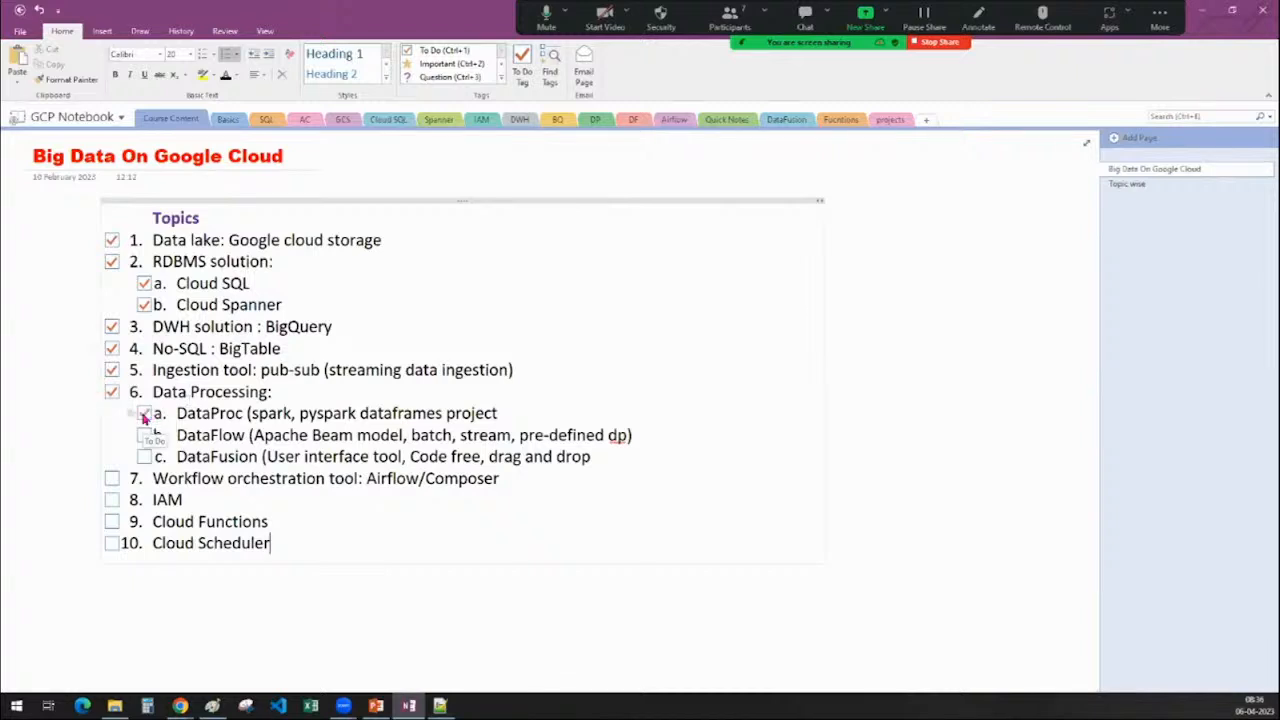
left_click(145, 436)
left_click(145, 457)
left_click(111, 479)
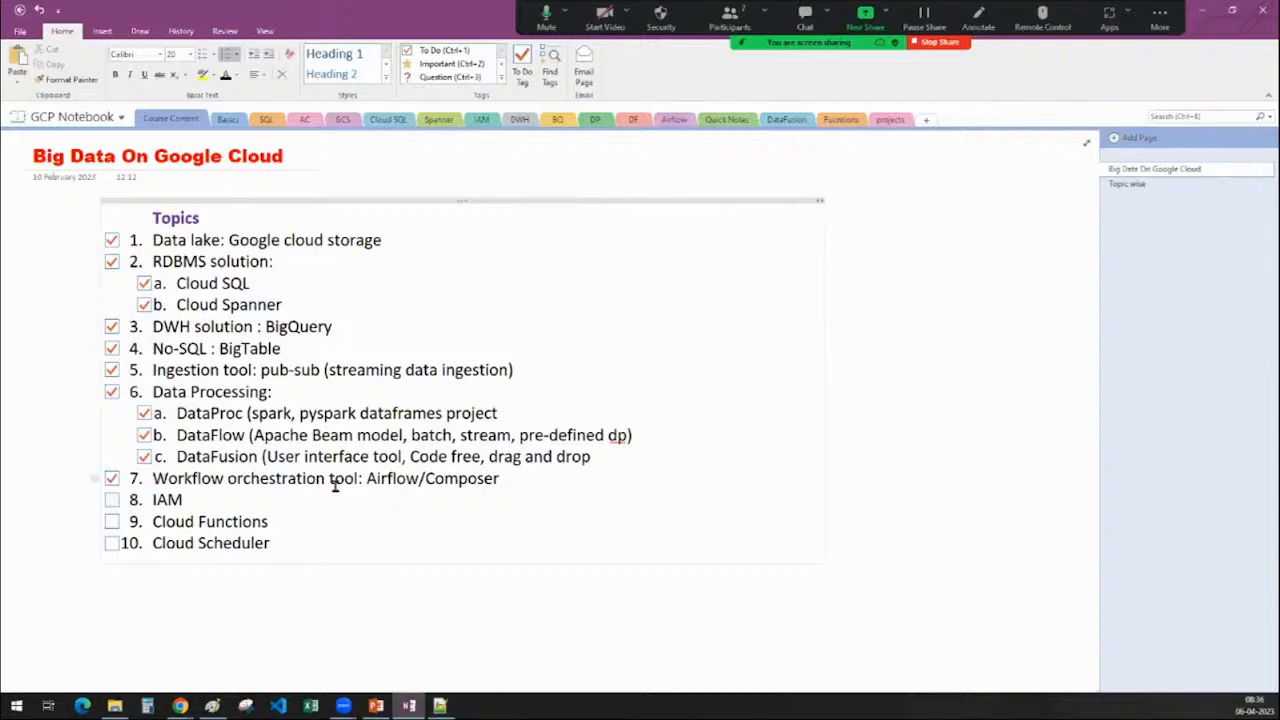
left_click(111, 500)
left_click(112, 521)
left_click(111, 543)
Open the Topic wise page and highlight the Module-4 real-time projects list
left_click(1147, 188)
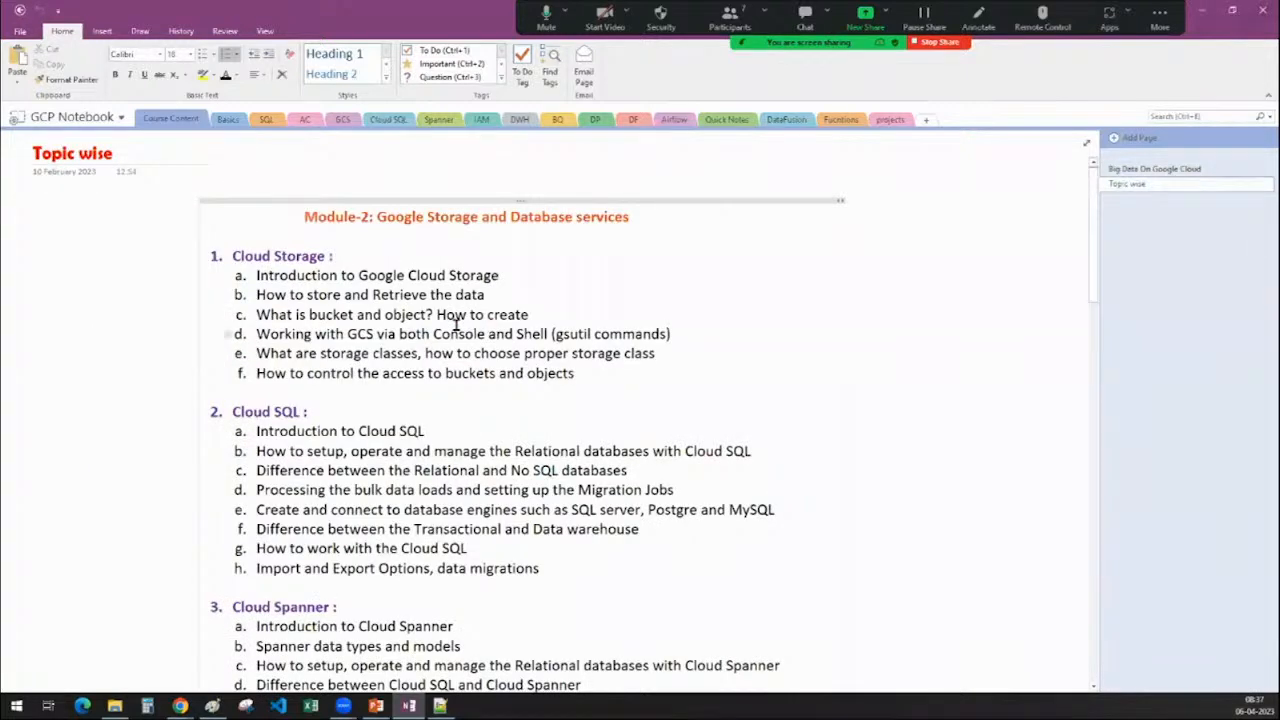
scroll(456, 322, "down", 10)
scroll(434, 329, "up", 3)
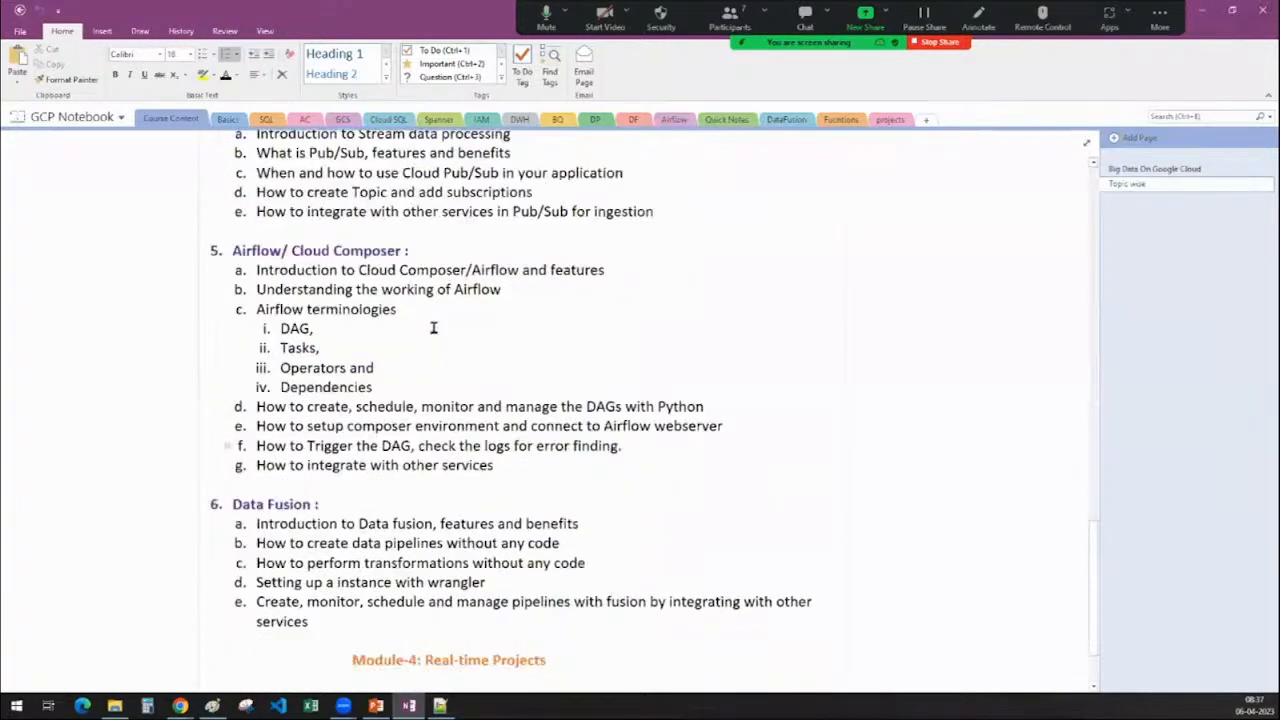
scroll(433, 328, "up", 5)
scroll(432, 329, "down", 8)
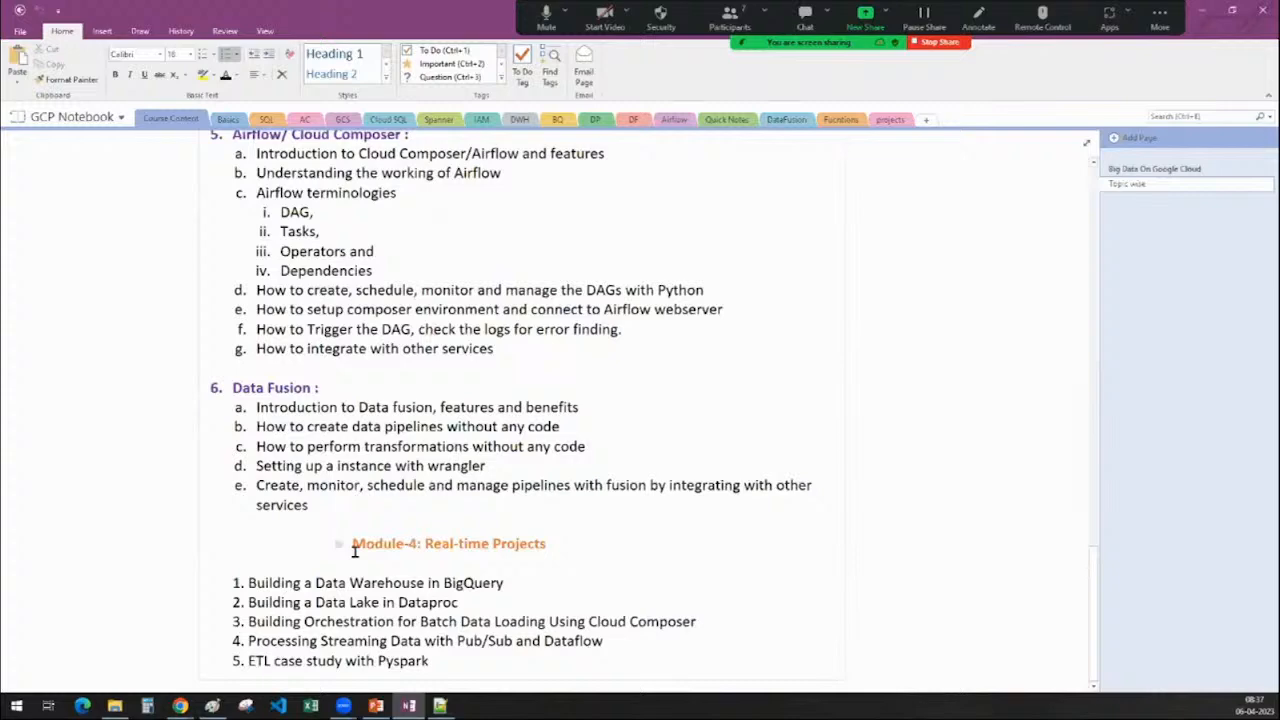
left_click_drag(356, 545, 430, 665)
left_click(774, 586)
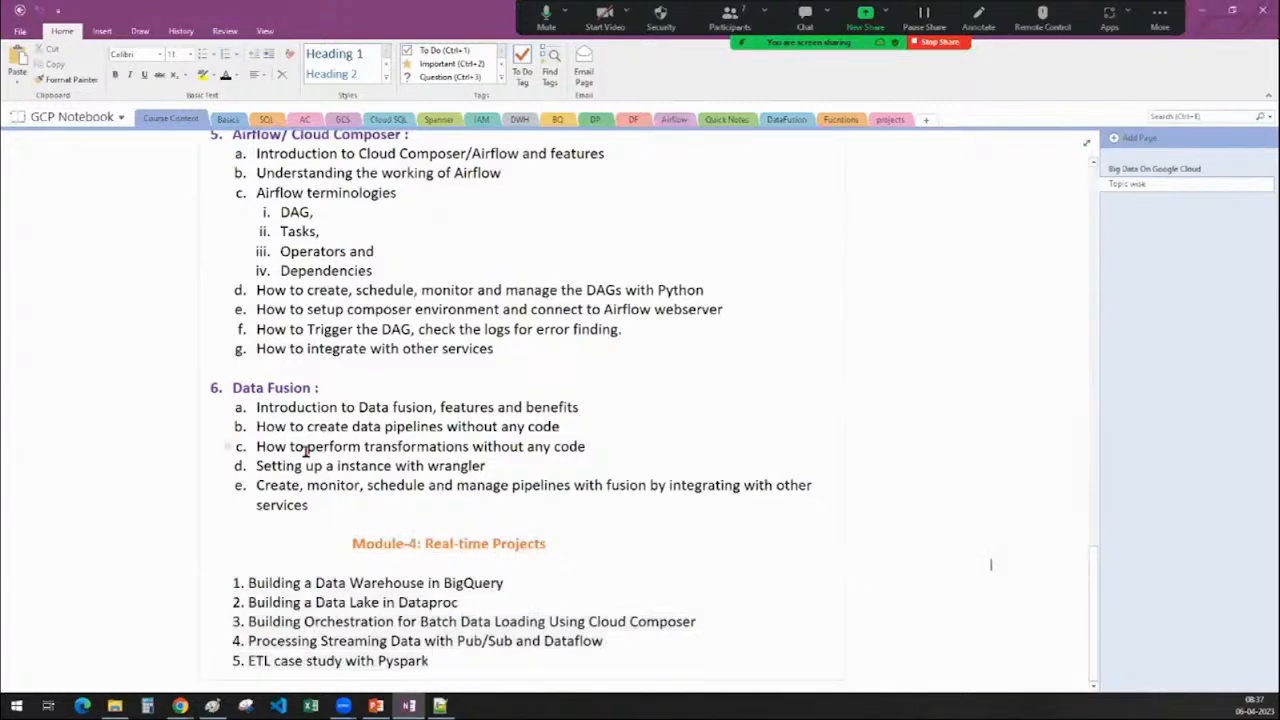
Highlight the Cloud Composer orchestration project line, then scroll back to the top
scroll(305, 453, "up", 1)
scroll(357, 360, "up", 2)
scroll(352, 560, "down", 3)
left_click_drag(706, 621, 241, 617)
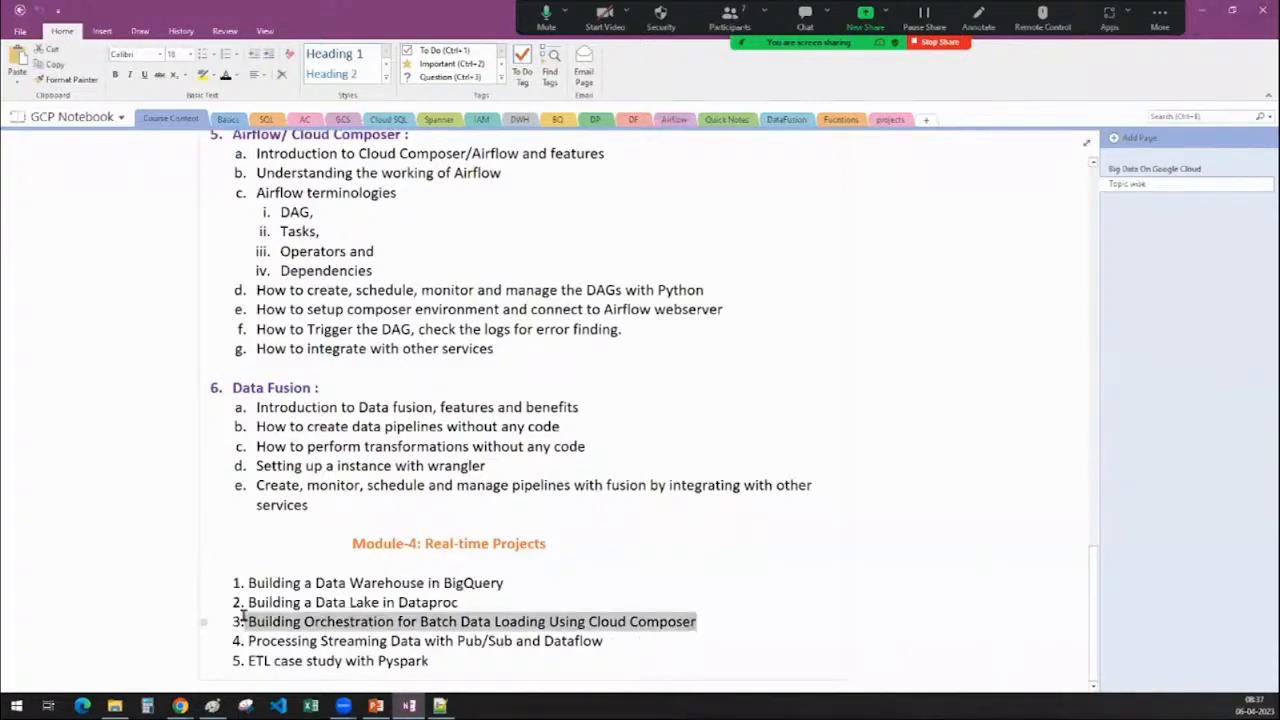
left_click(726, 617)
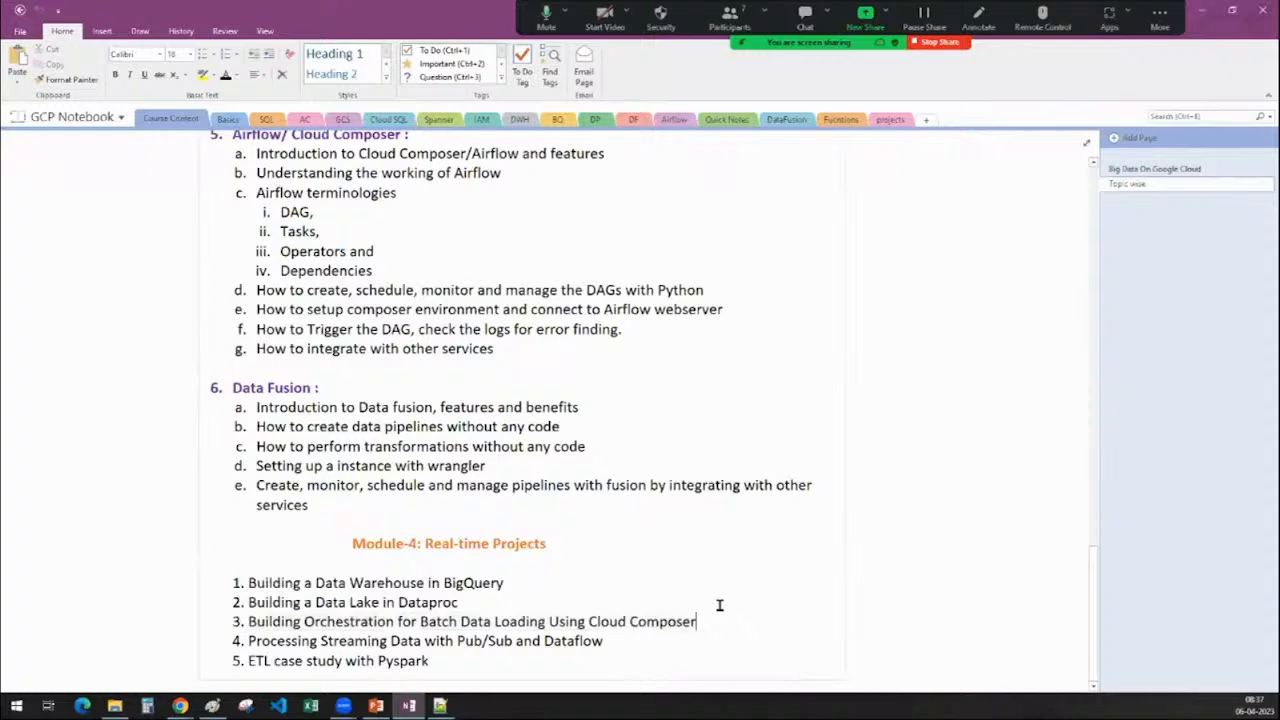
scroll(719, 605, "up", 10)
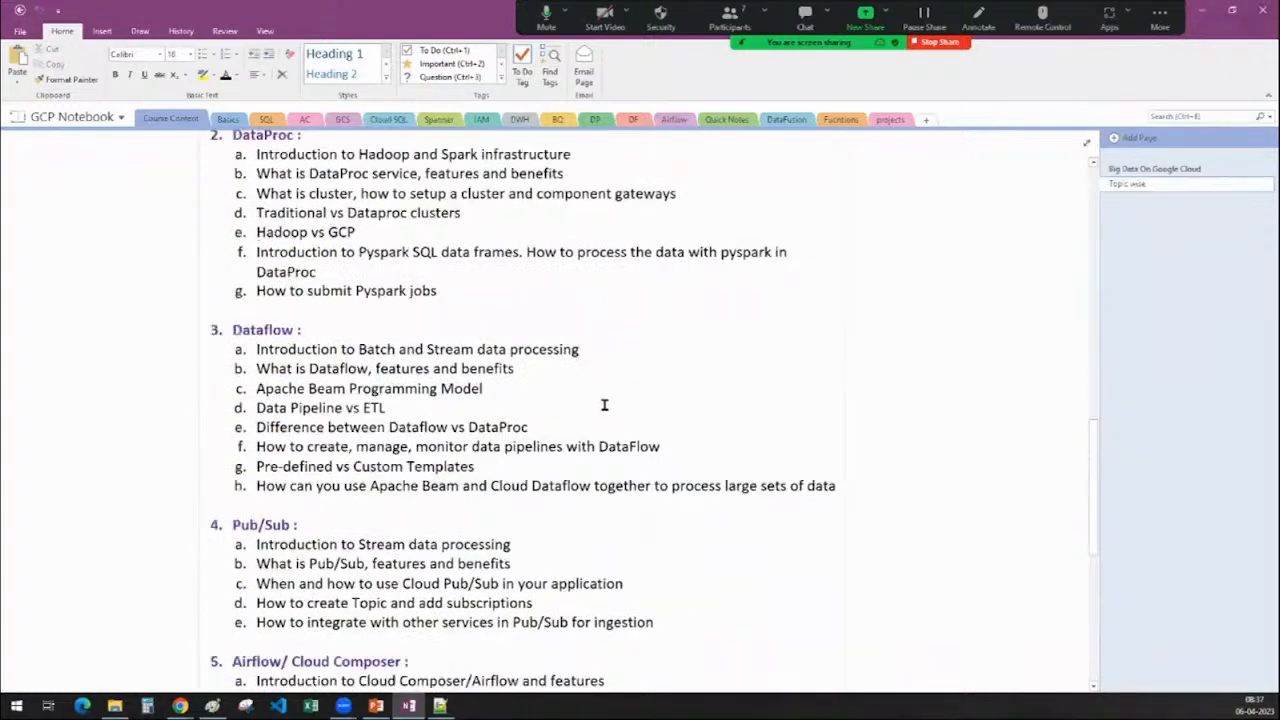
scroll(604, 404, "up", 6)
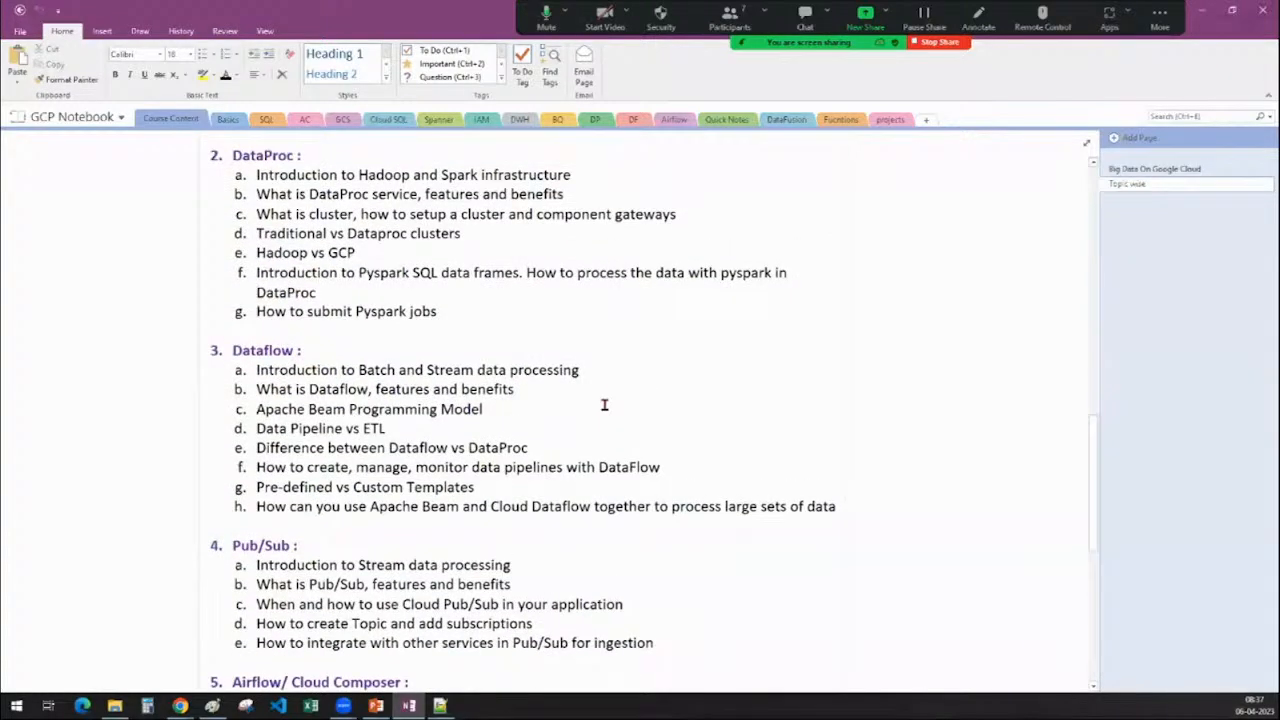
scroll(604, 404, "up", 15)
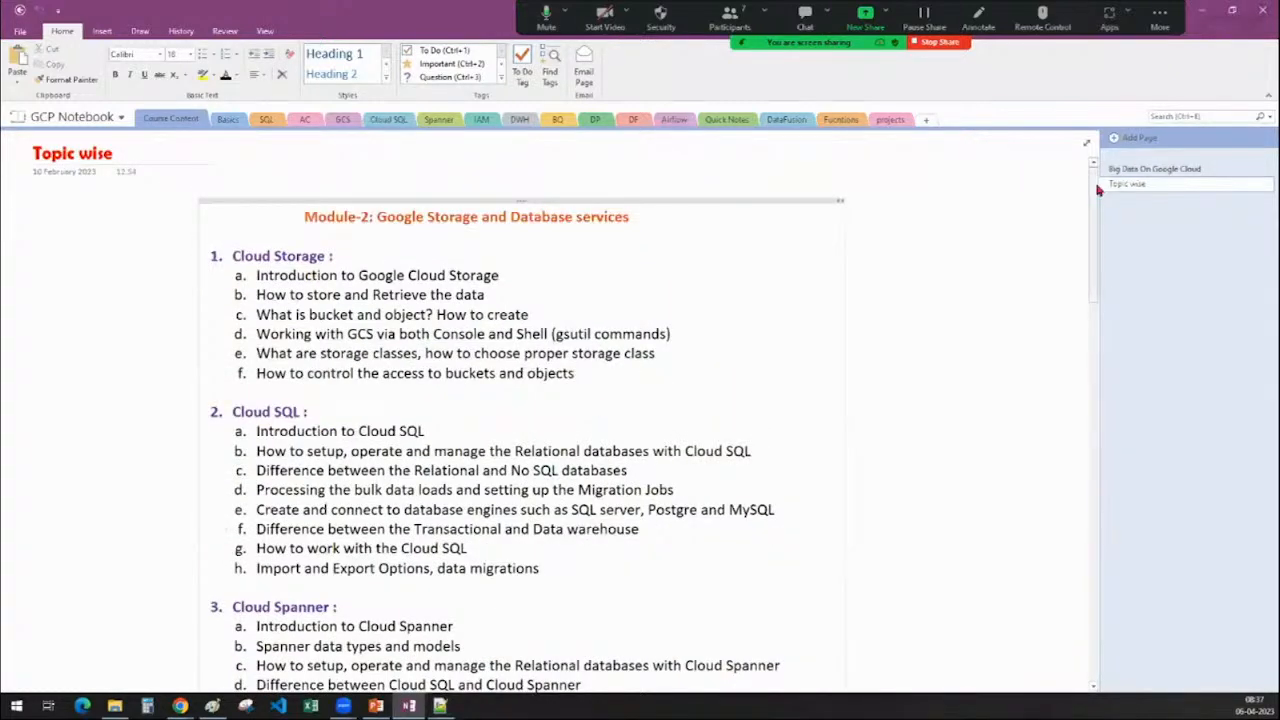
Go back to the Big Data On Google Cloud page and select BigQuery and Cloud SQL words
left_click(1123, 167)
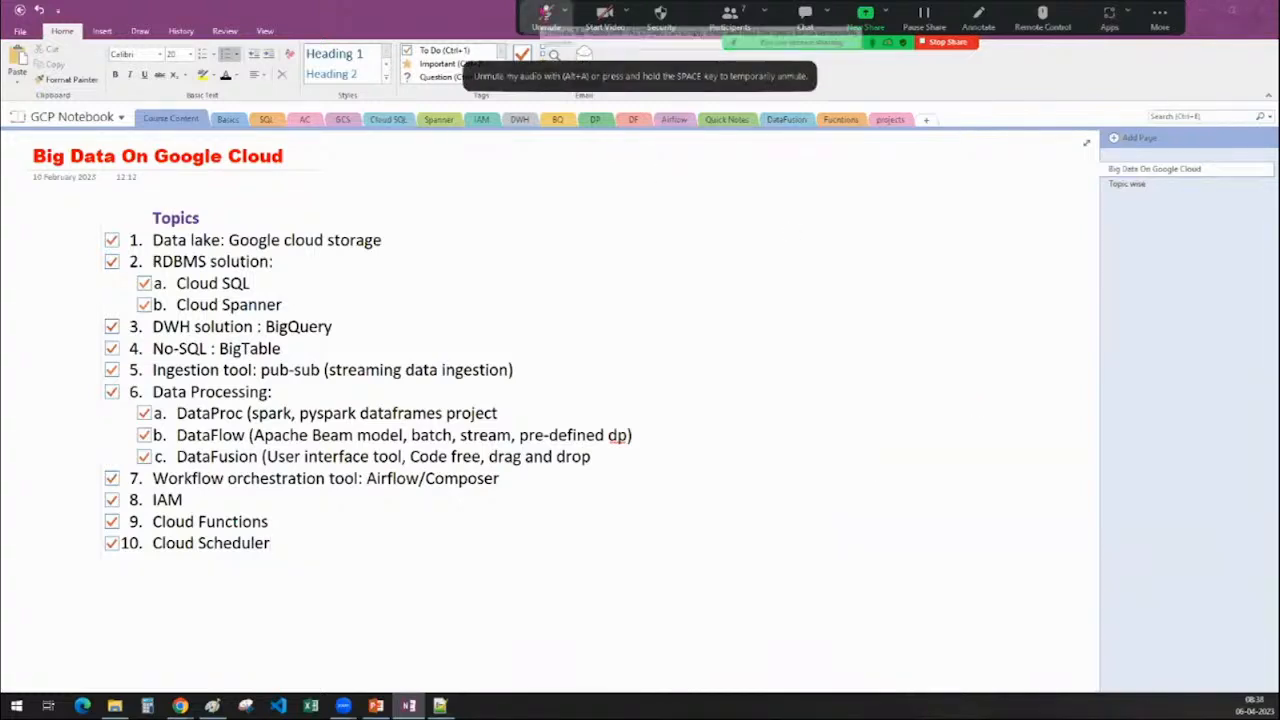
left_click(546, 14)
left_click(546, 14)
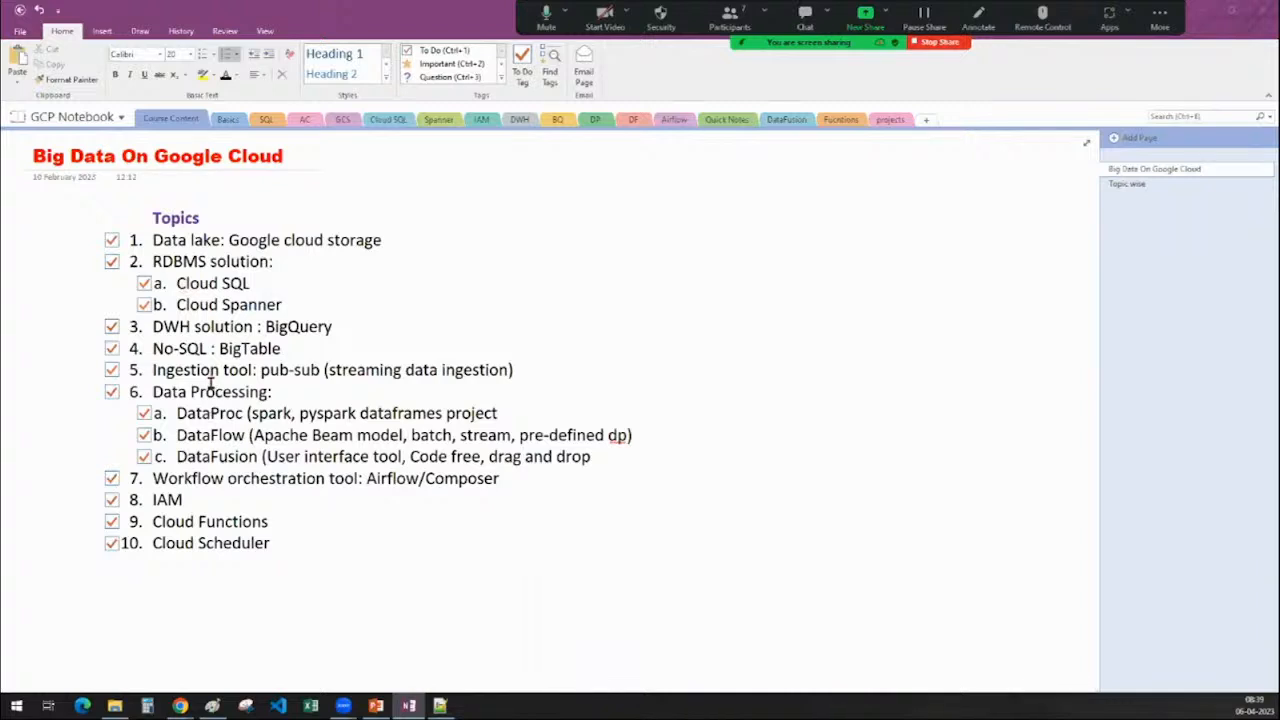
double_click(290, 330)
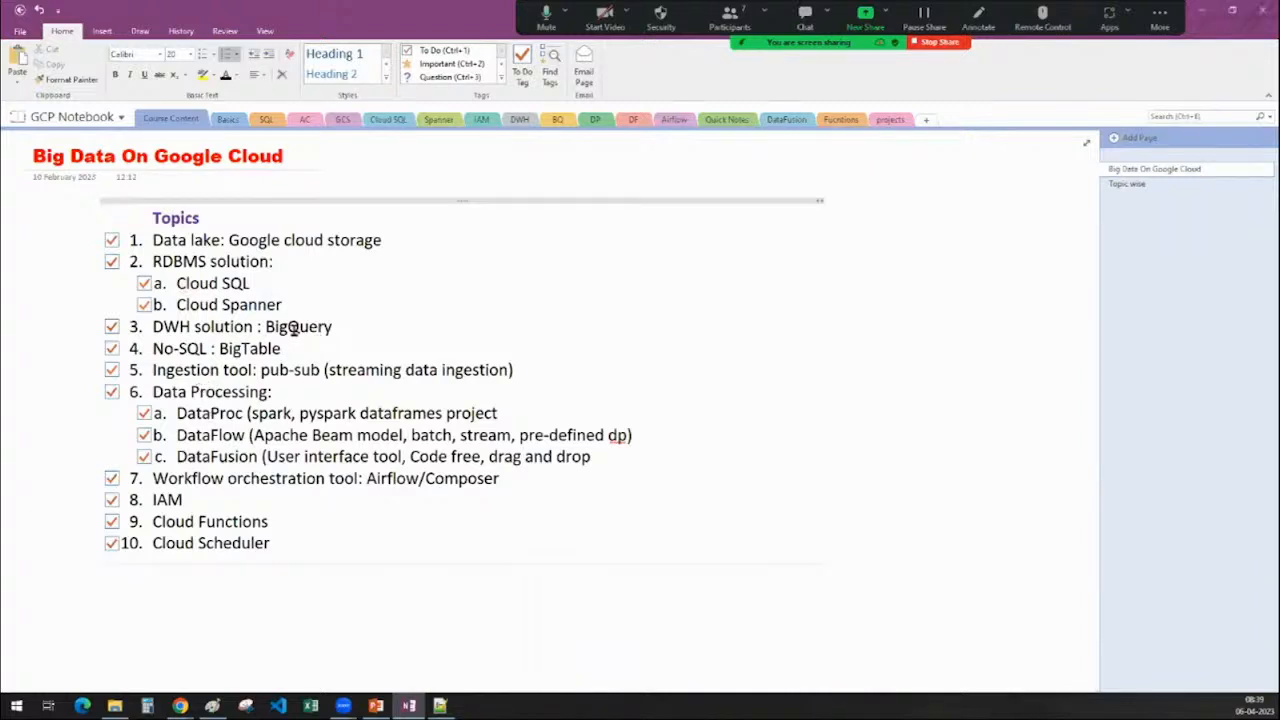
double_click(197, 283)
left_click(415, 433)
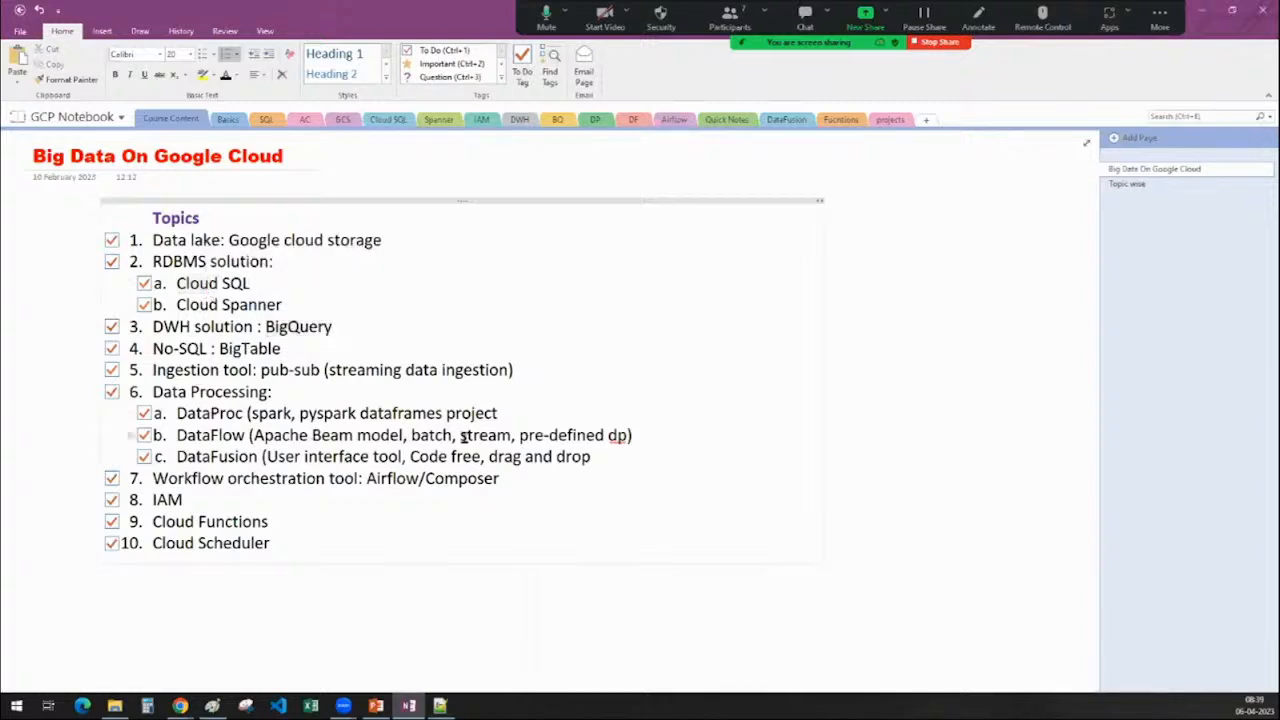